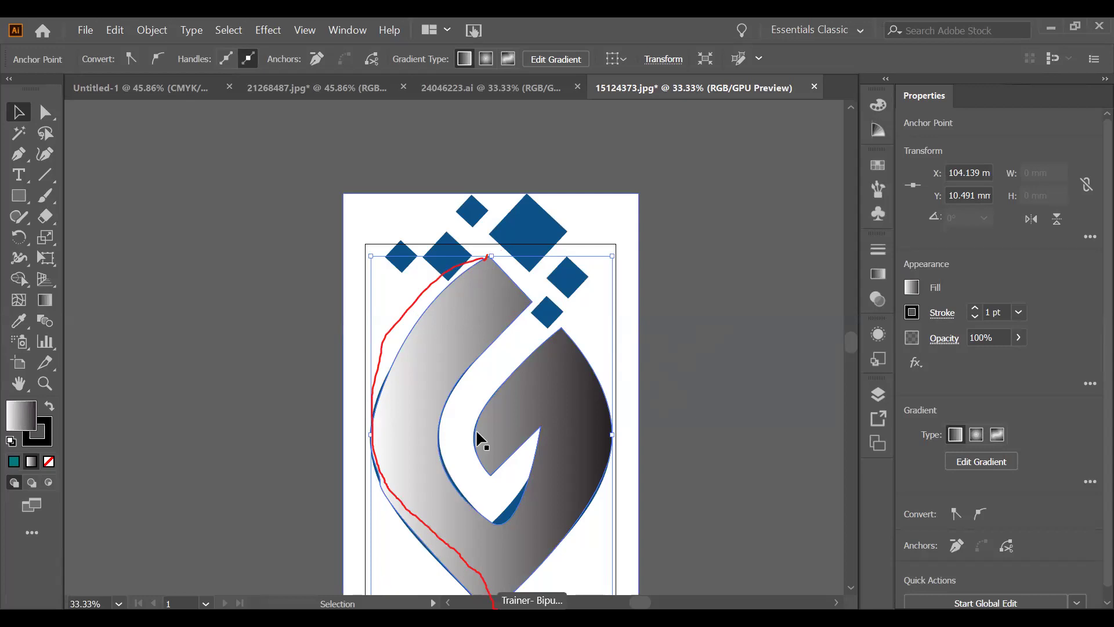
Scroll through the 21268487-2.ai document to view the teal W logo and LOREM IPSUM artwork.
scroll(480, 434, down, 1)
scroll(479, 434, down, 5)
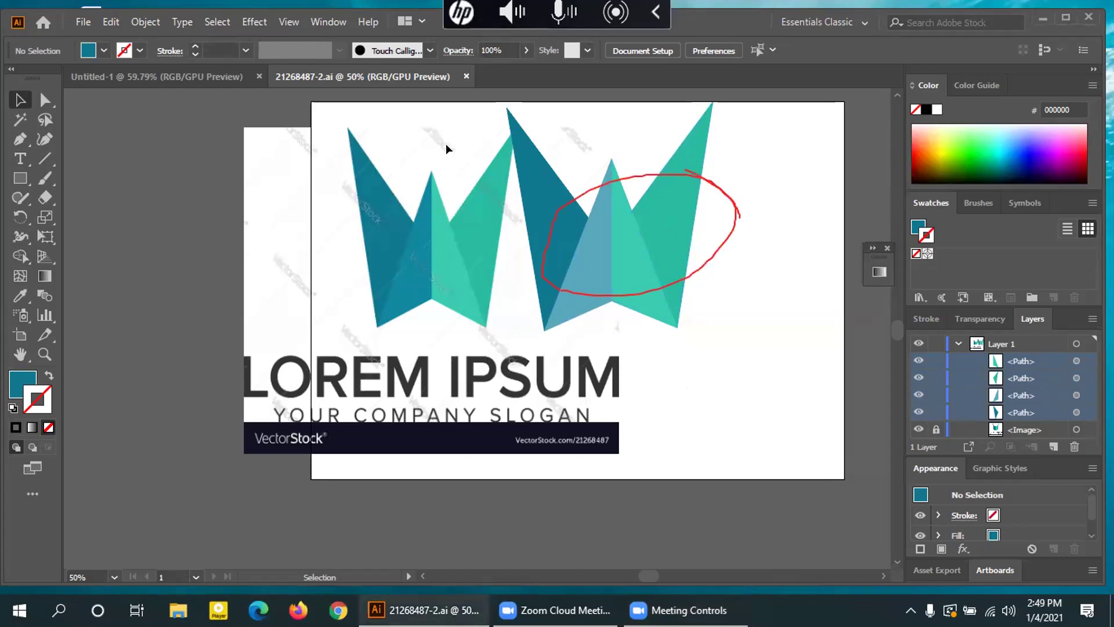
Group the four paths of the W's right half and drag the group right and down.
drag(474, 127, 749, 345)
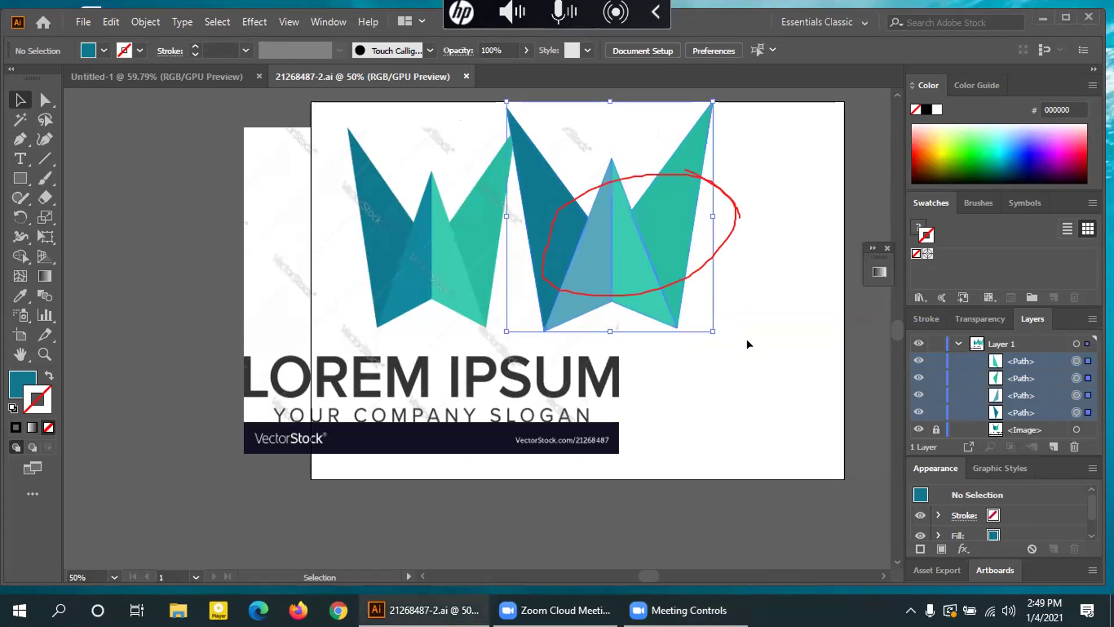
key(ctrl+g)
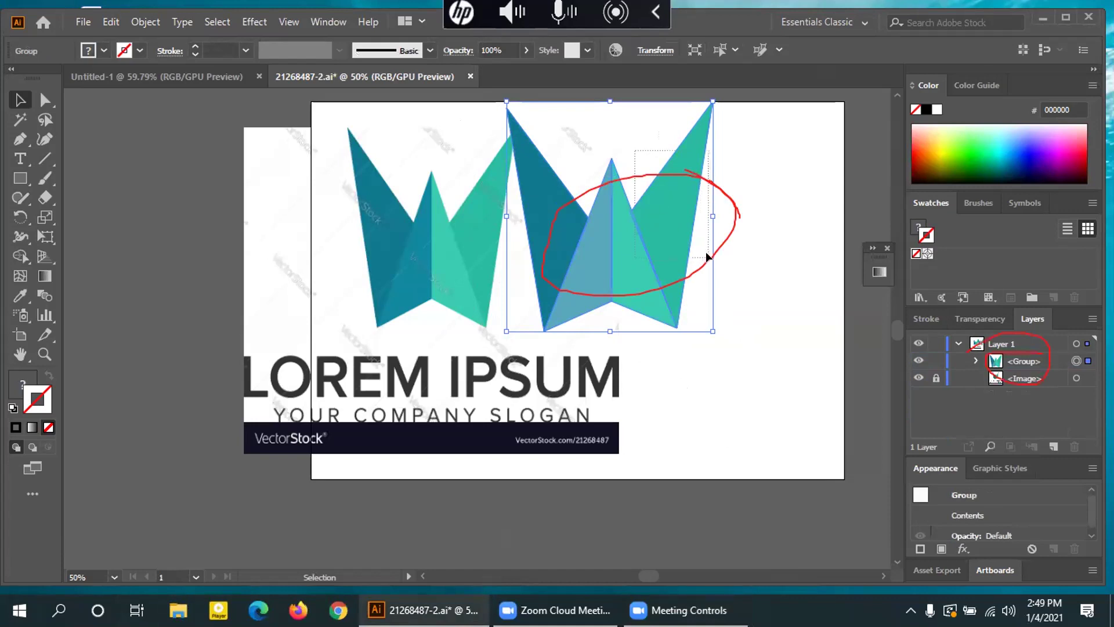
click(786, 346)
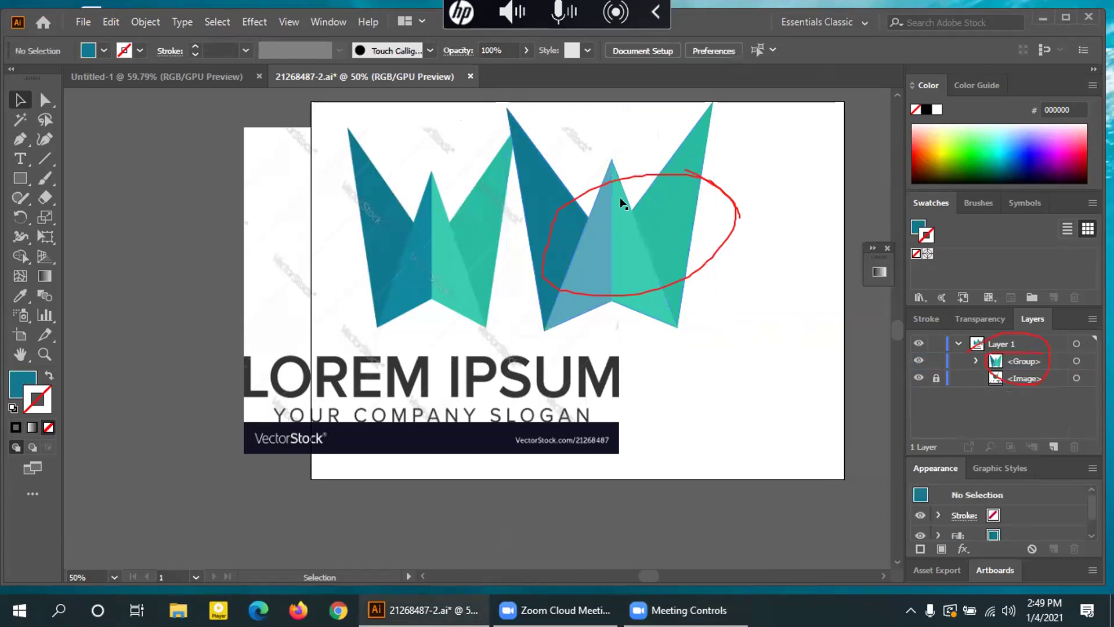
drag(611, 207, 661, 271)
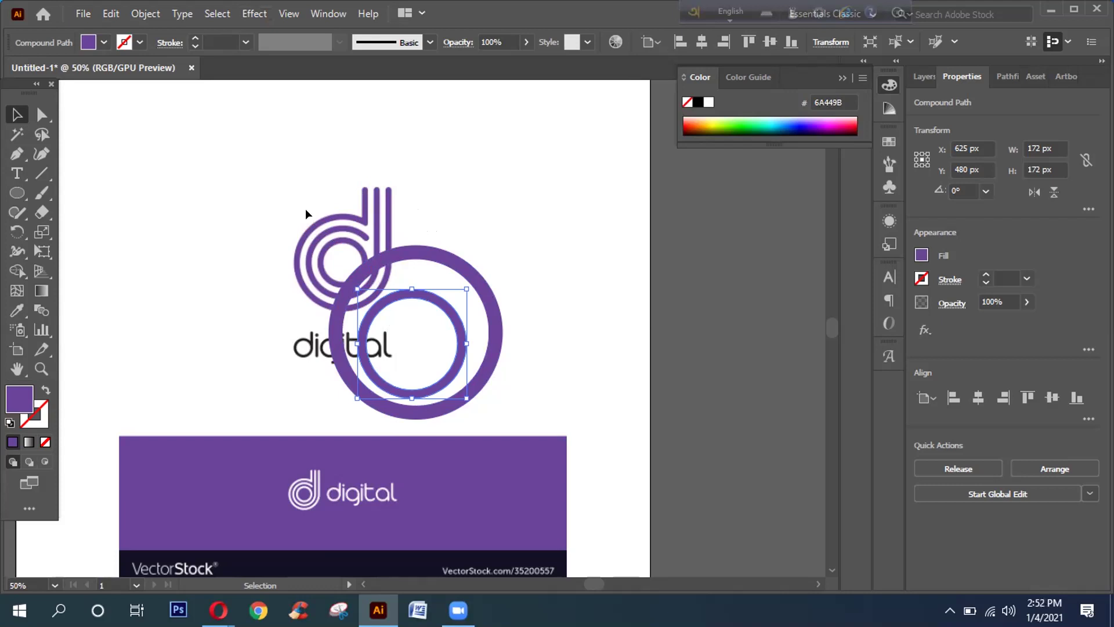
Draw test ellipses over the digital logo and delete them.
click(17, 196)
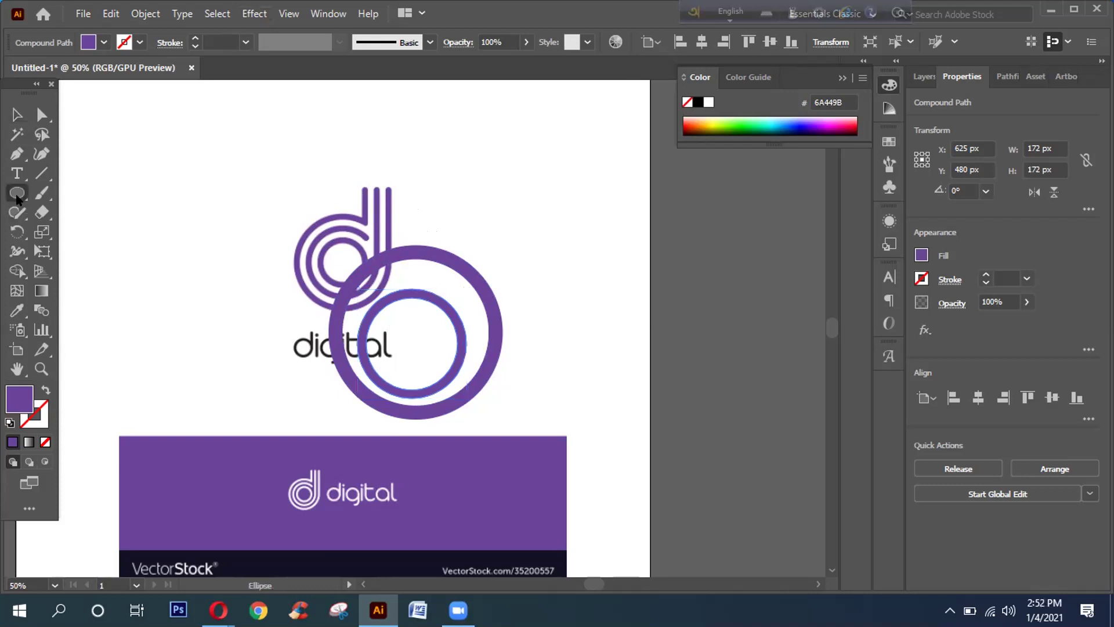
drag(141, 140, 251, 250)
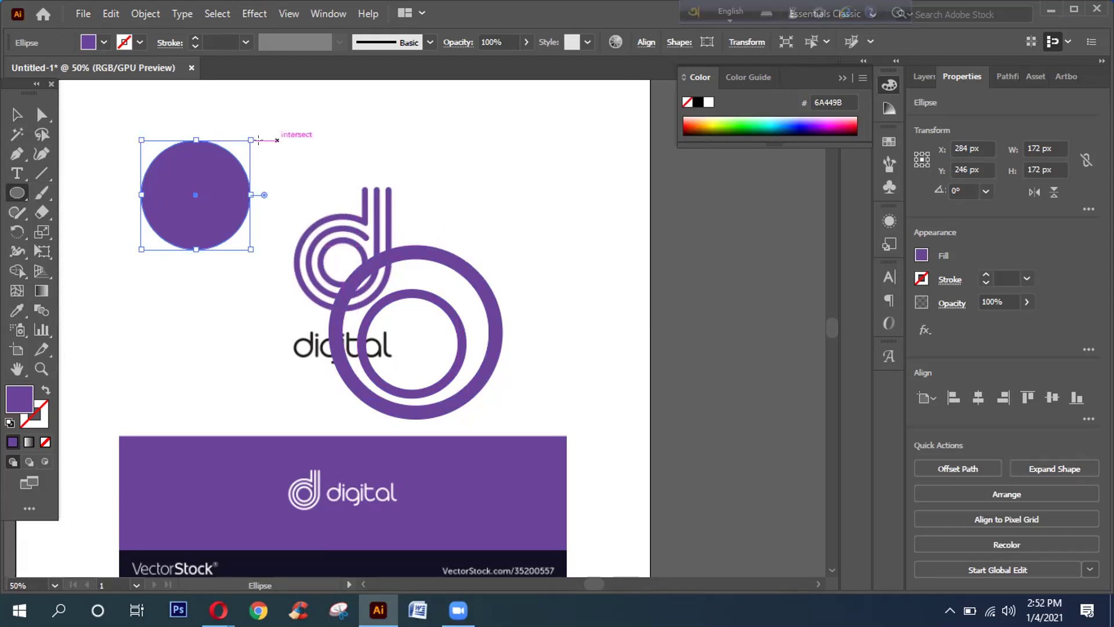
click(276, 140)
click(596, 333)
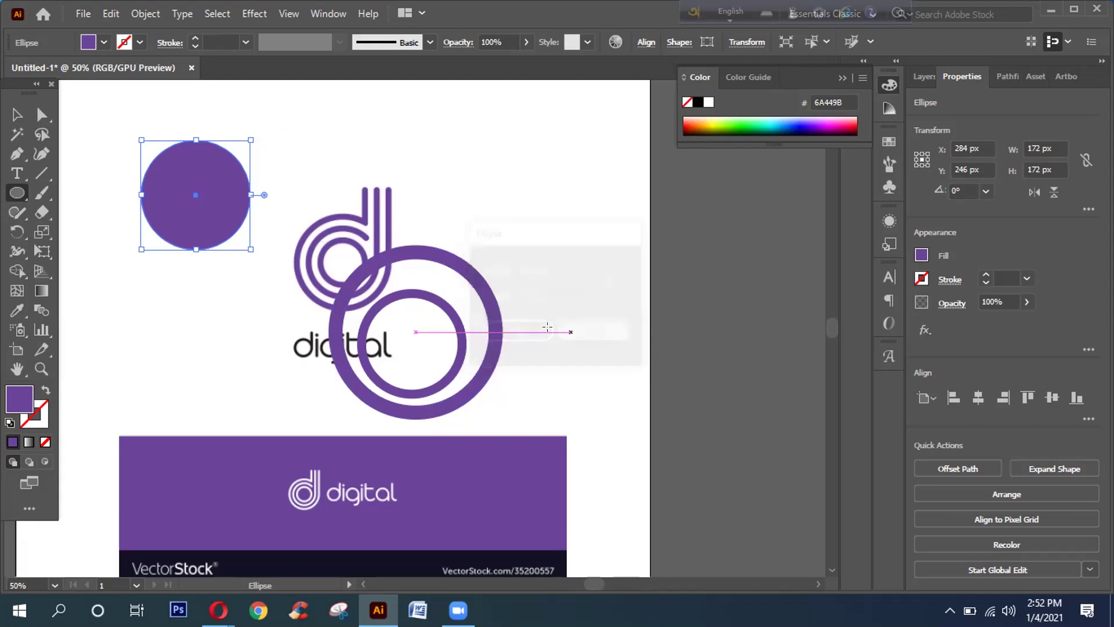
key(Delete)
drag(539, 215, 419, 406)
key(Delete)
Select the large purple circle overlapping the logo and delete it.
click(8, 113)
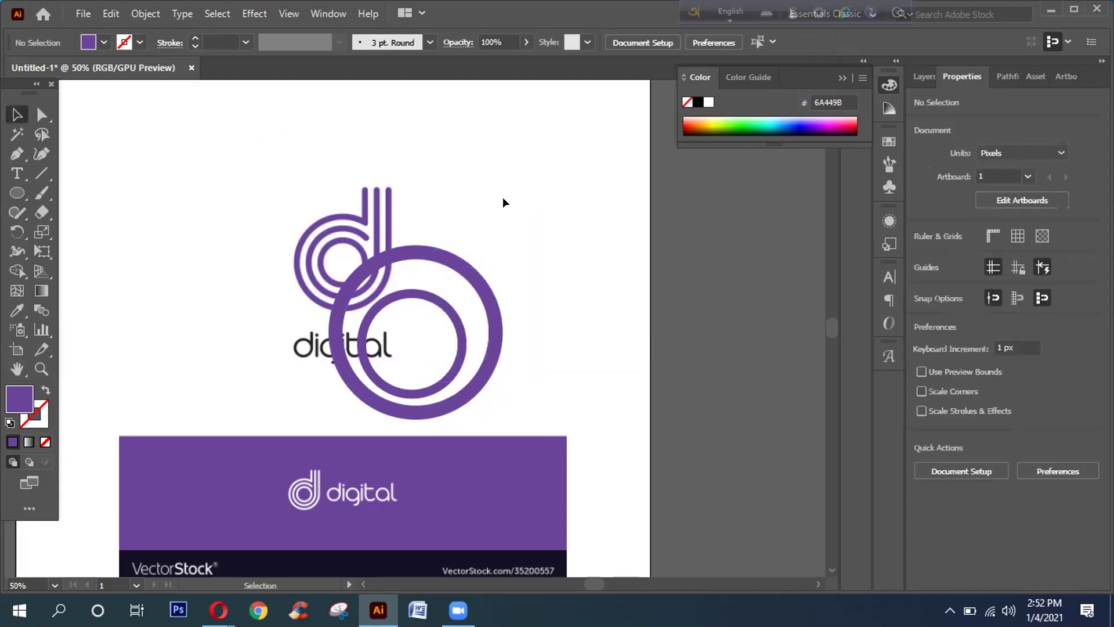
drag(423, 371, 427, 368)
key(Delete)
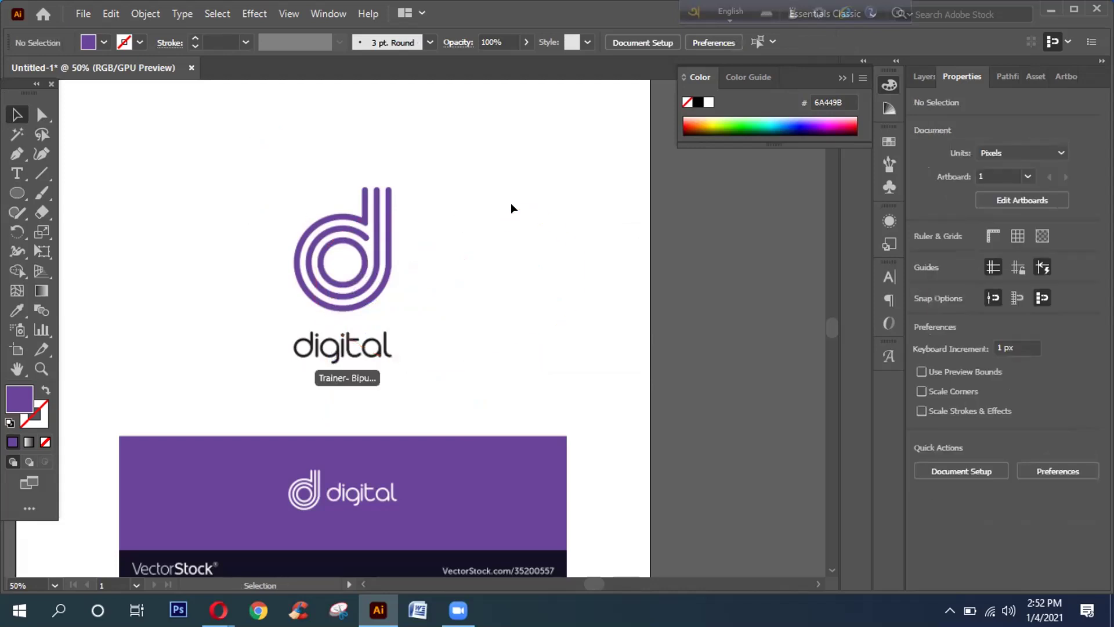
Zoom to 150% to inspect the d logo, return to 100%, and pick the Pen tool.
scroll(423, 371, down, 3)
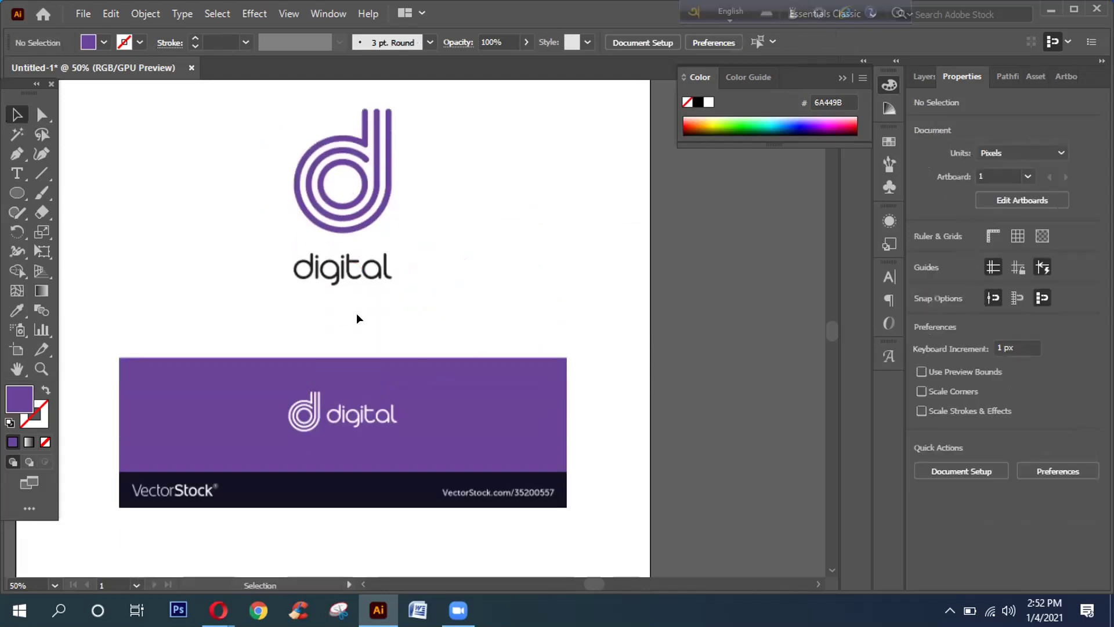
key(ctrl+equal)
key(ctrl+equal)
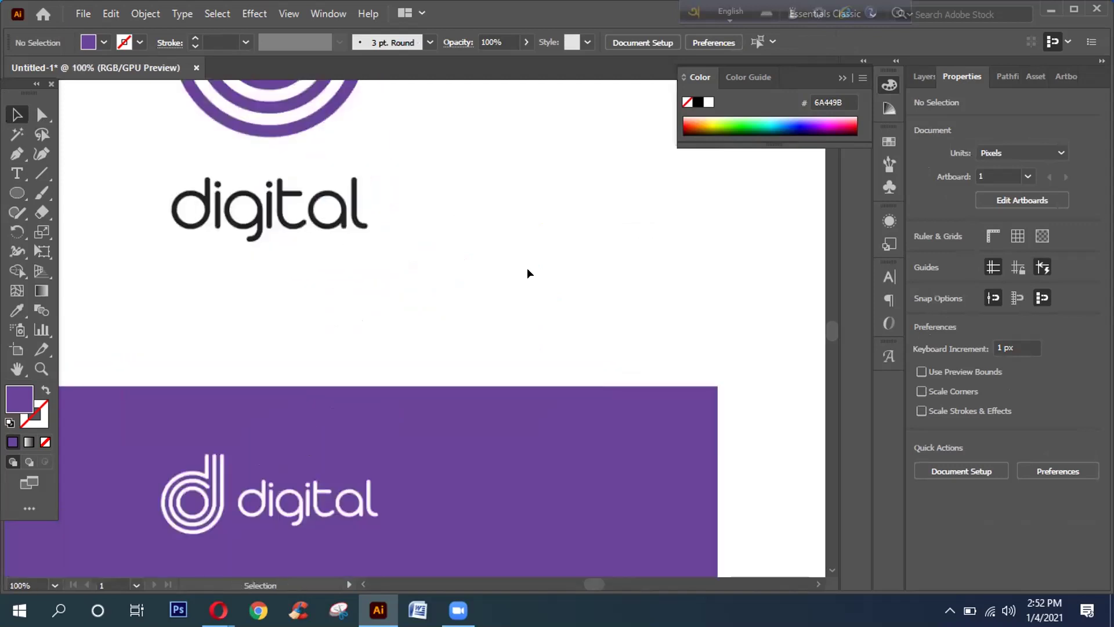
key(ctrl+equal)
scroll(510, 268, up, 15)
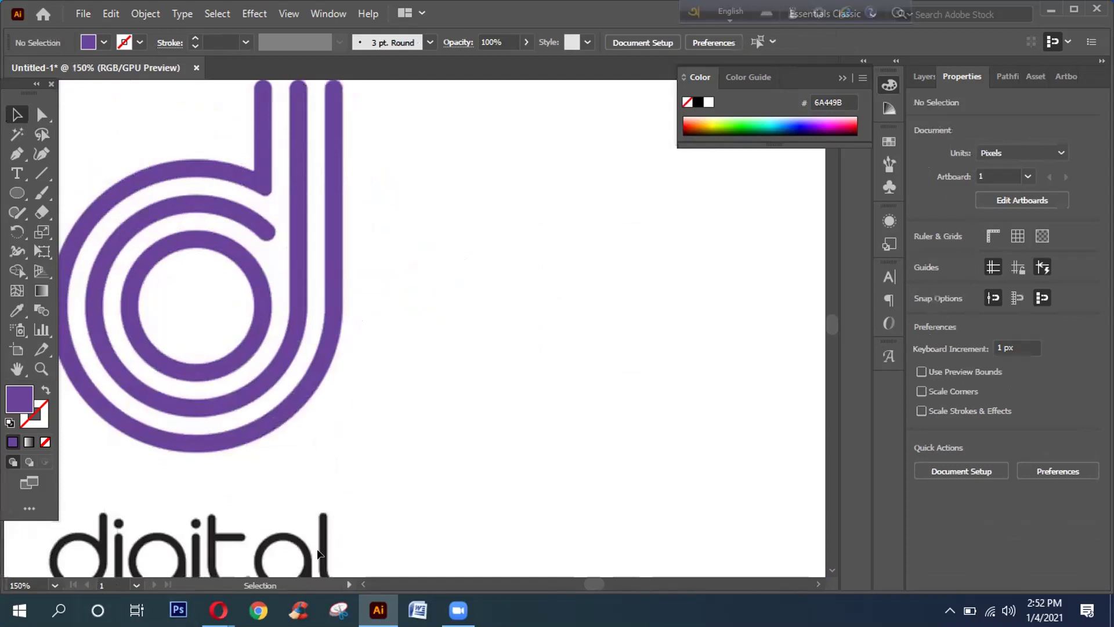
click(347, 580)
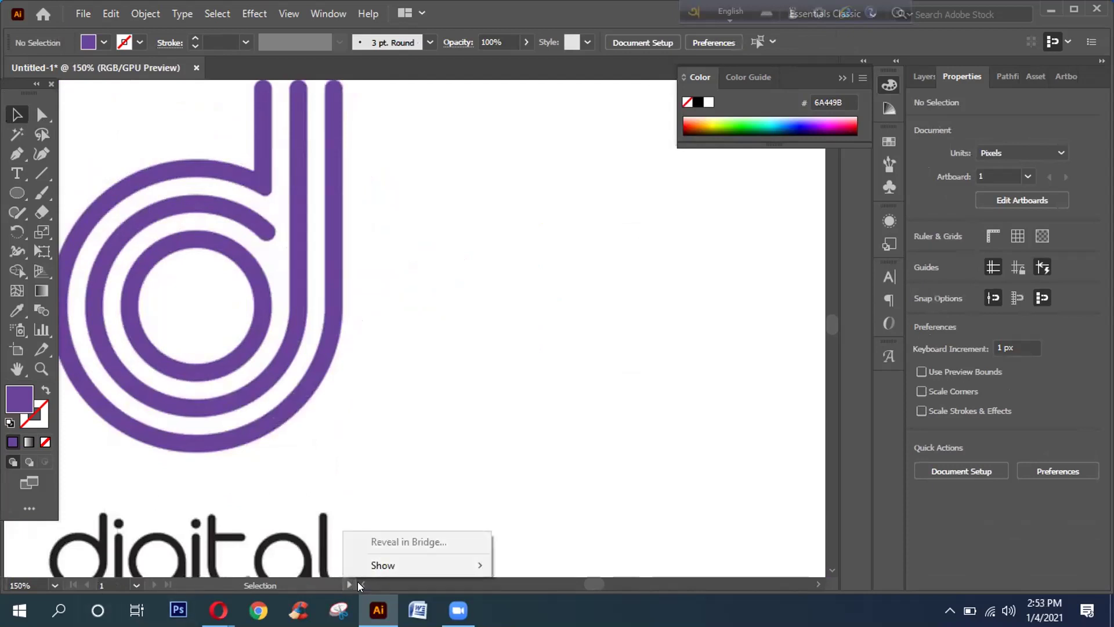
scroll(360, 580, left, 3)
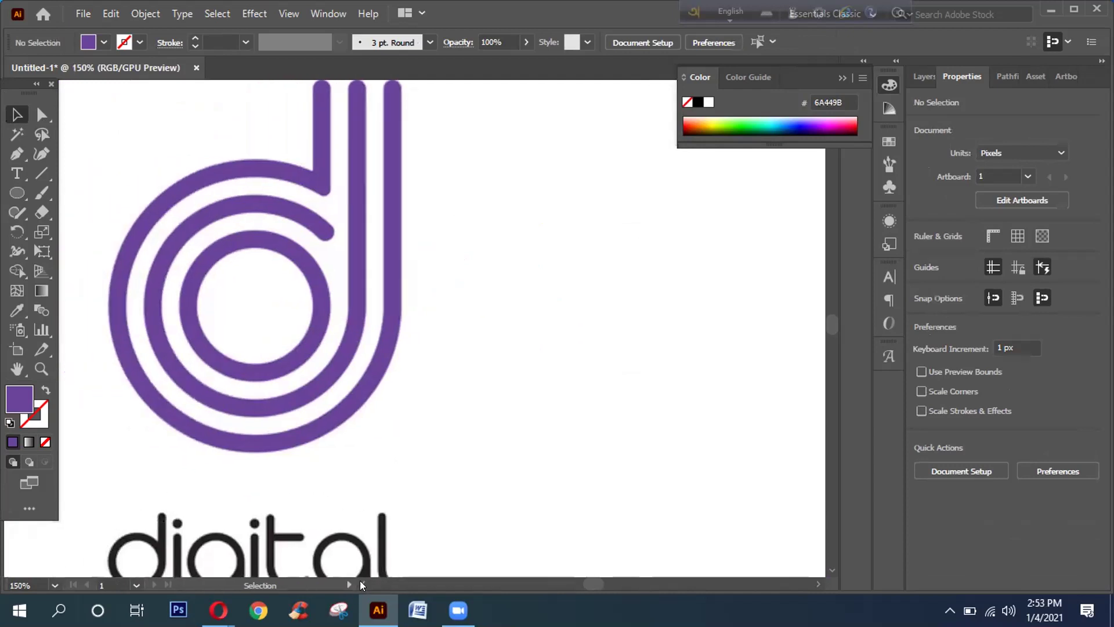
key(ctrl+minus)
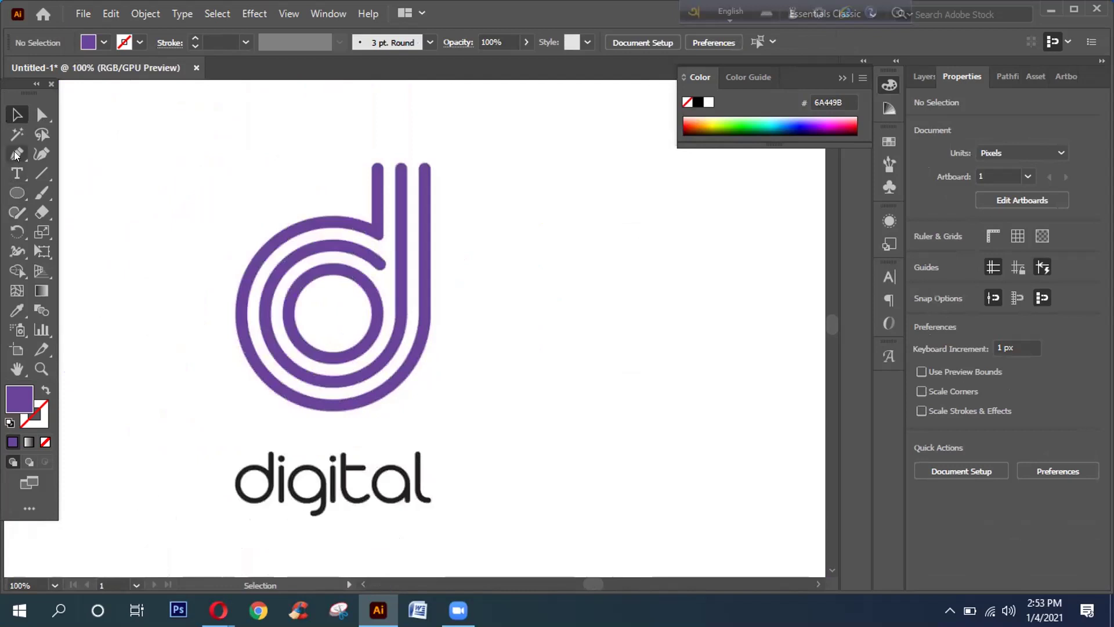
click(17, 153)
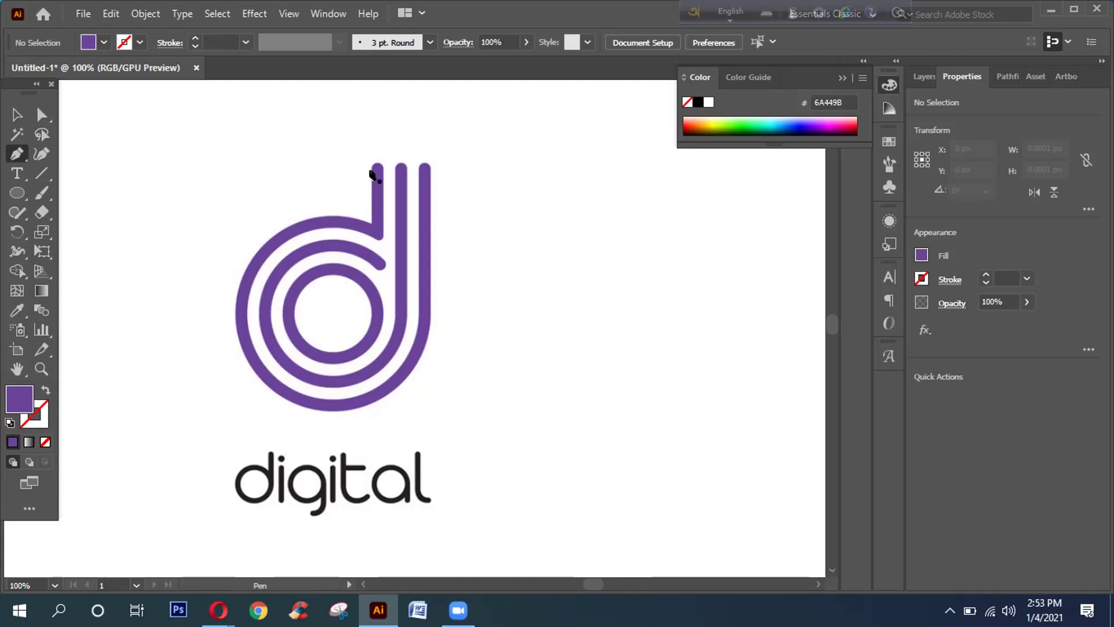
Pen-trace from the d's stem top down to its base and along the outer ring's upper-left arc.
drag(370, 172, 371, 220)
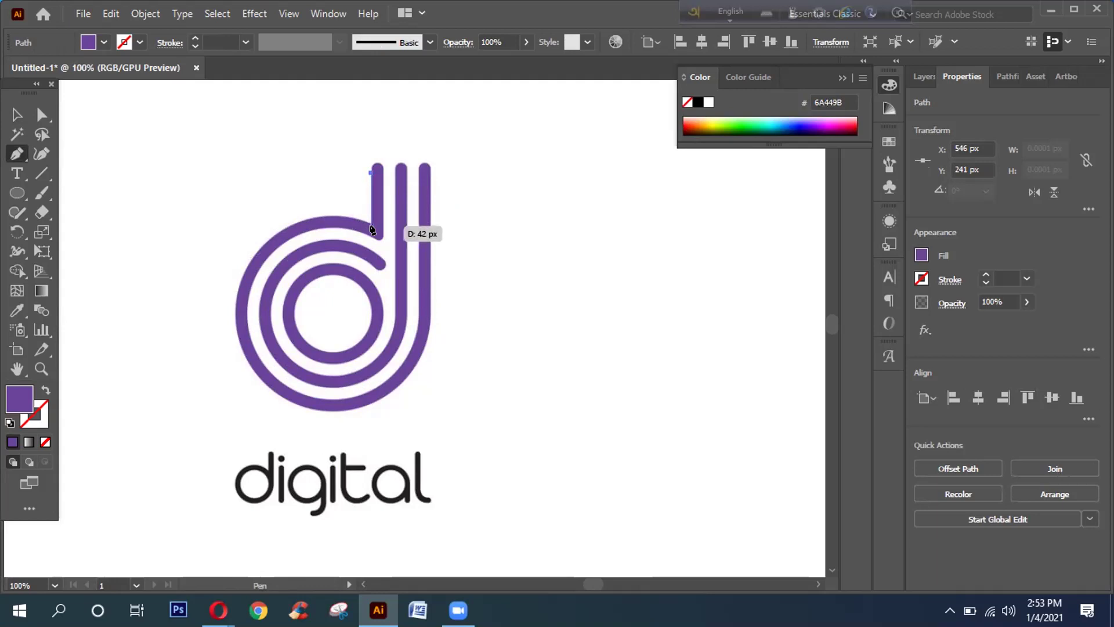
click(372, 227)
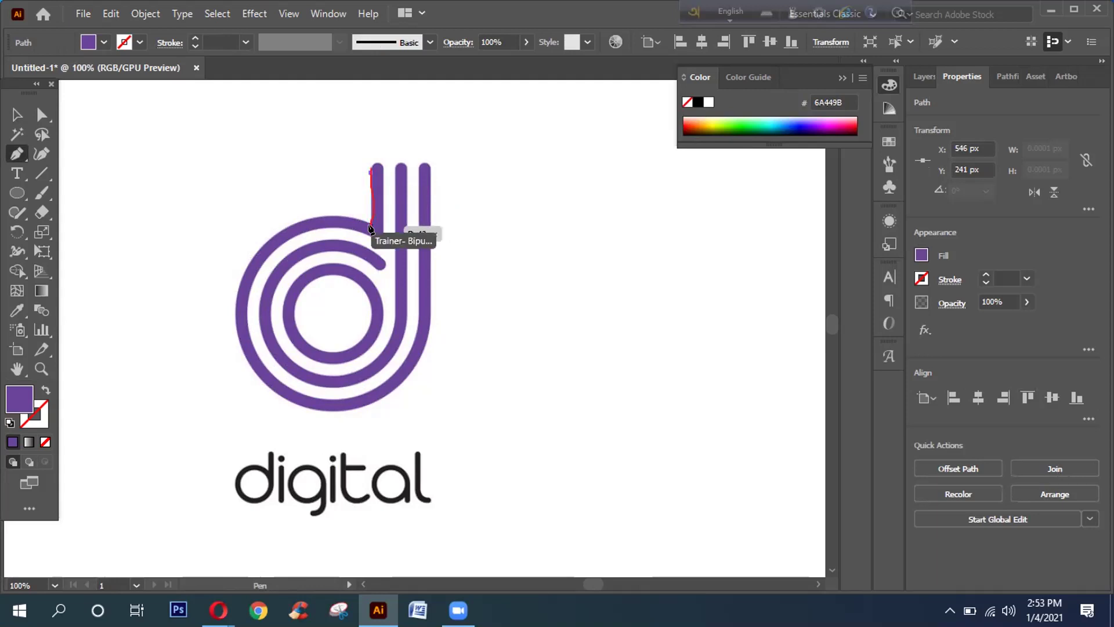
drag(244, 276, 239, 290)
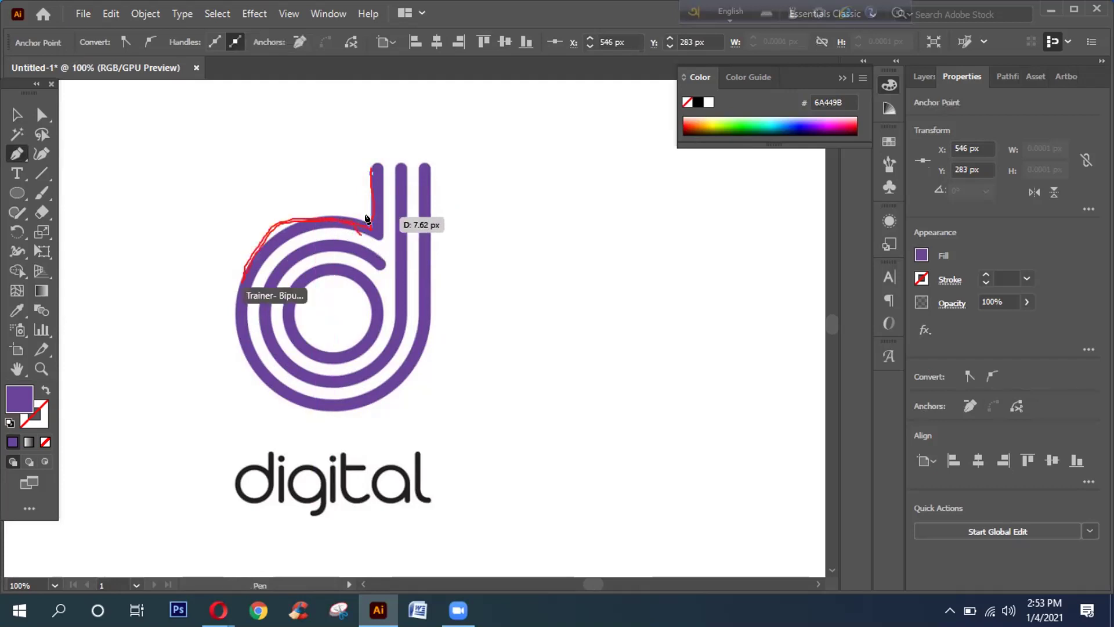
drag(366, 220, 198, 300)
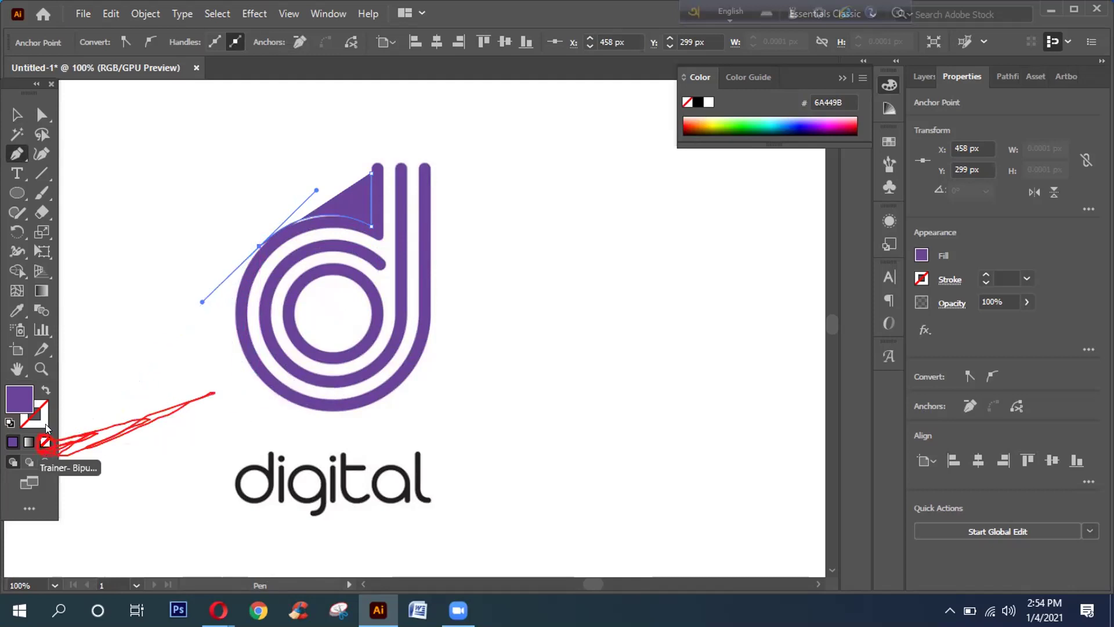
Set the new path's fill to none and rework the anchor ending the outer arc.
click(45, 442)
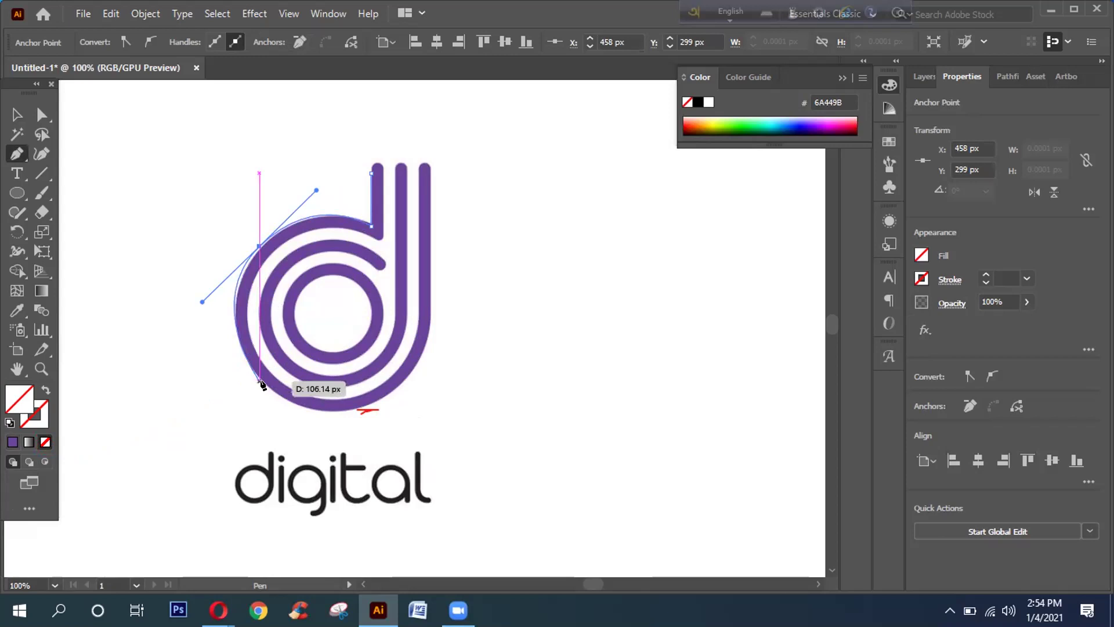
click(262, 384)
drag(261, 380, 276, 392)
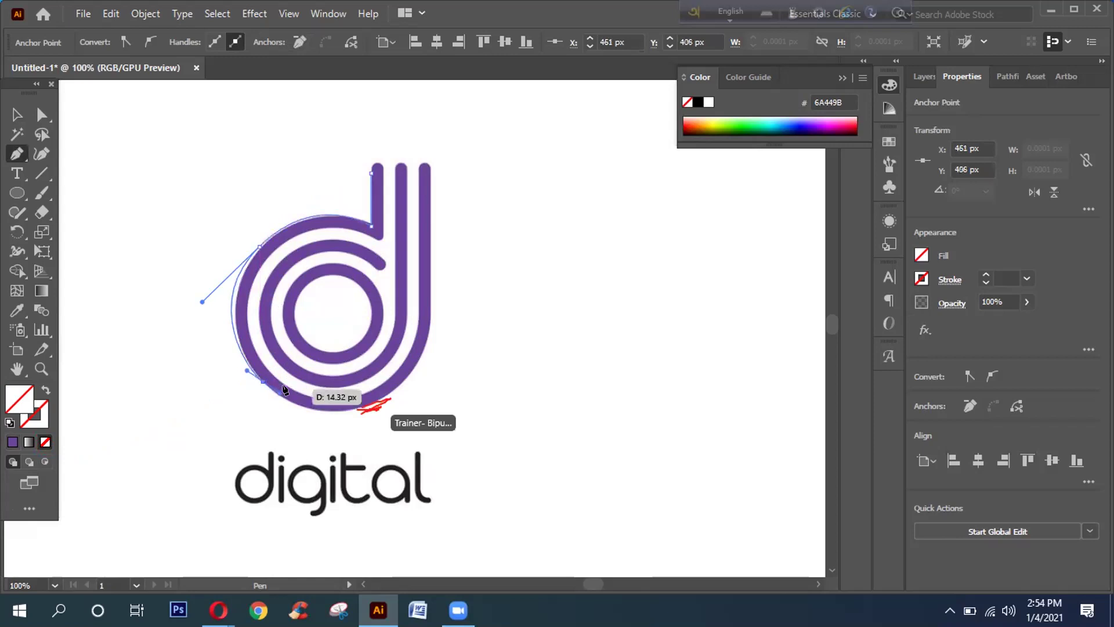
key(ctrl)
key(ctrl+z)
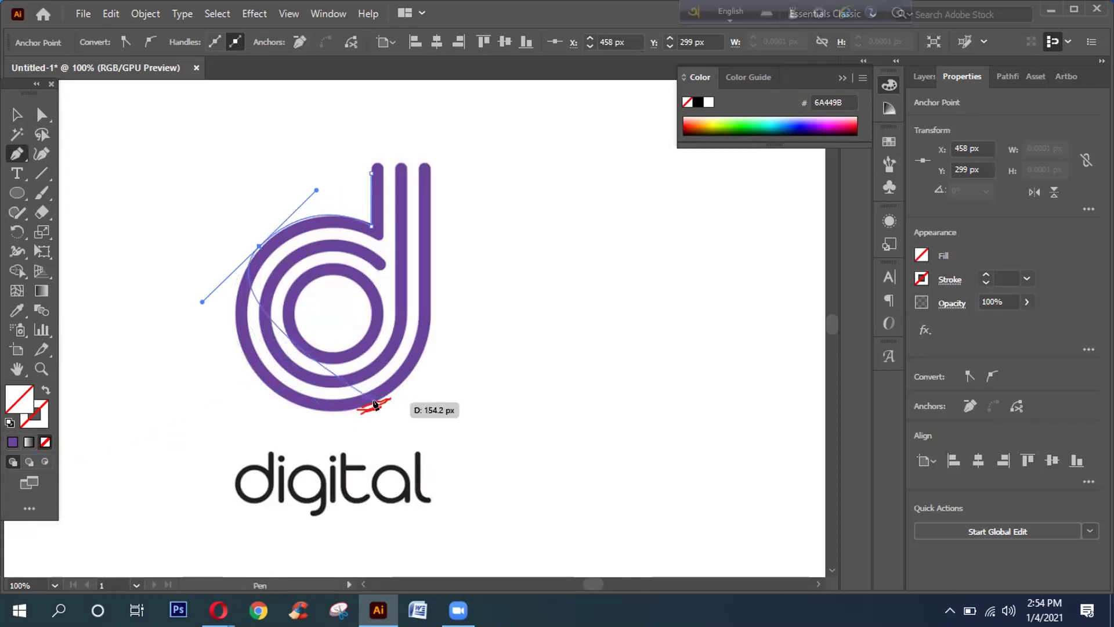
Curve the path around the bowl's bottom and up the right stem to its top.
drag(375, 404, 505, 354)
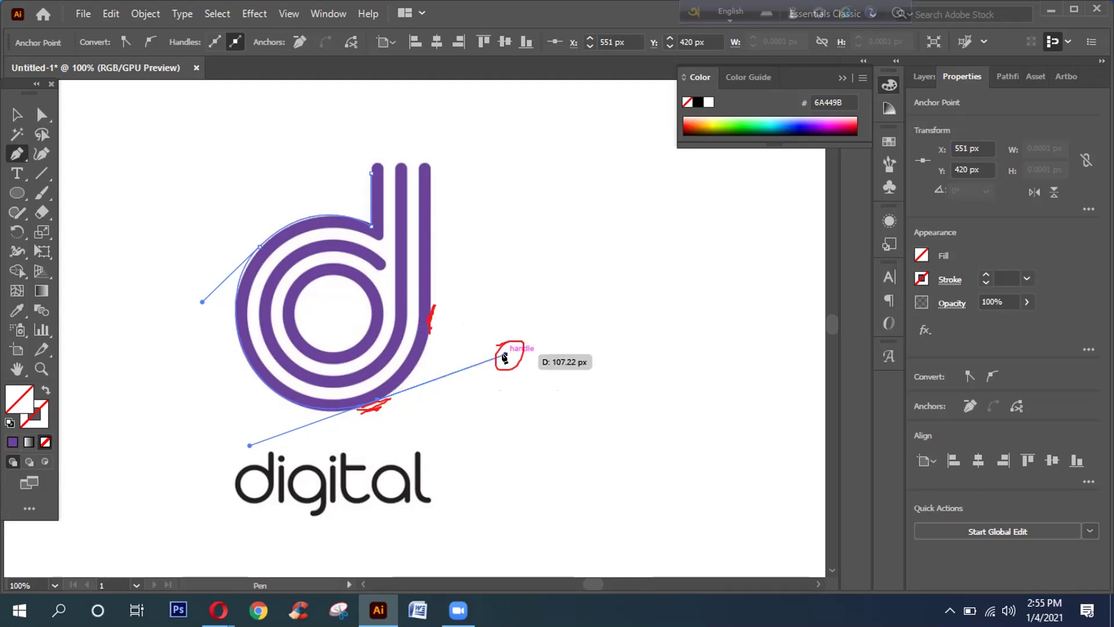
drag(504, 356, 402, 393)
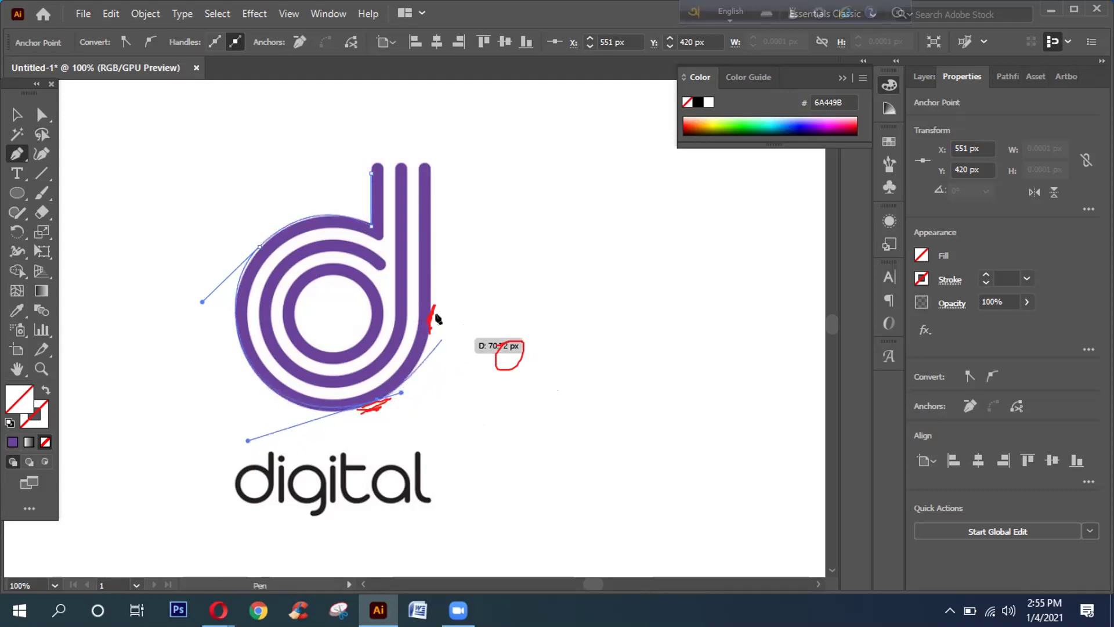
click(429, 334)
drag(427, 331, 438, 301)
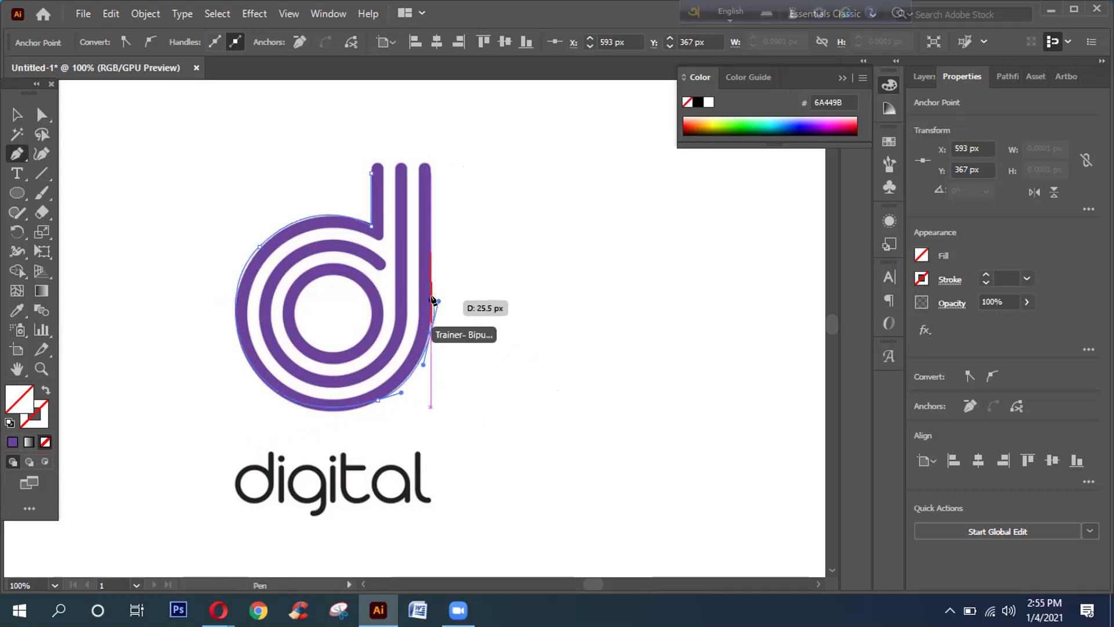
drag(437, 299, 434, 169)
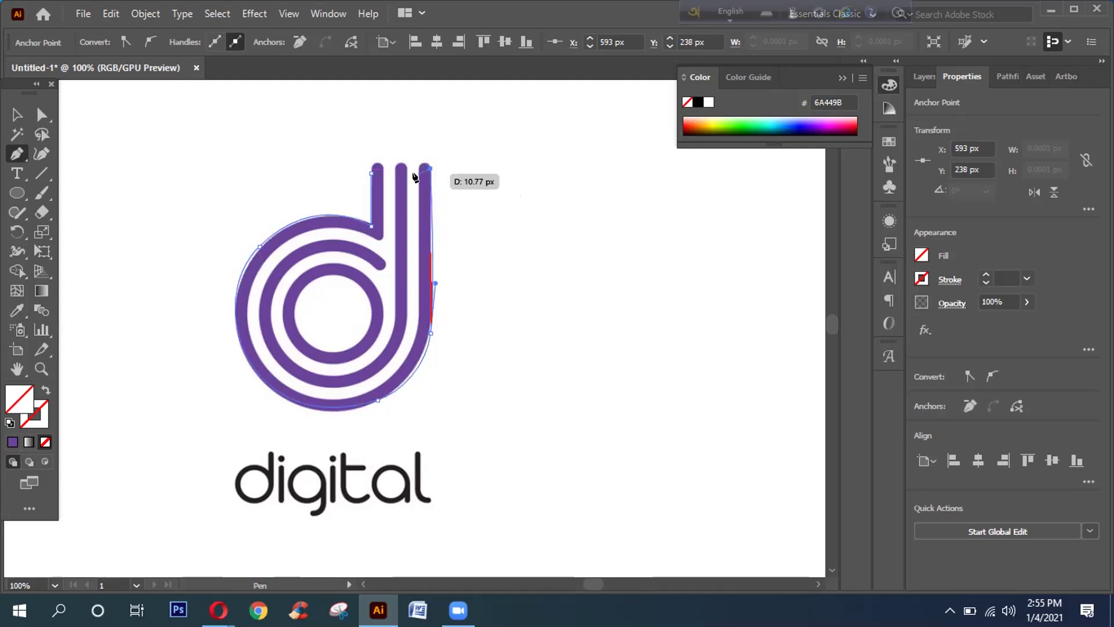
Curve the outline from the right stem's top back to the d's left stem, closing the path.
scroll(447, 169, down, 1)
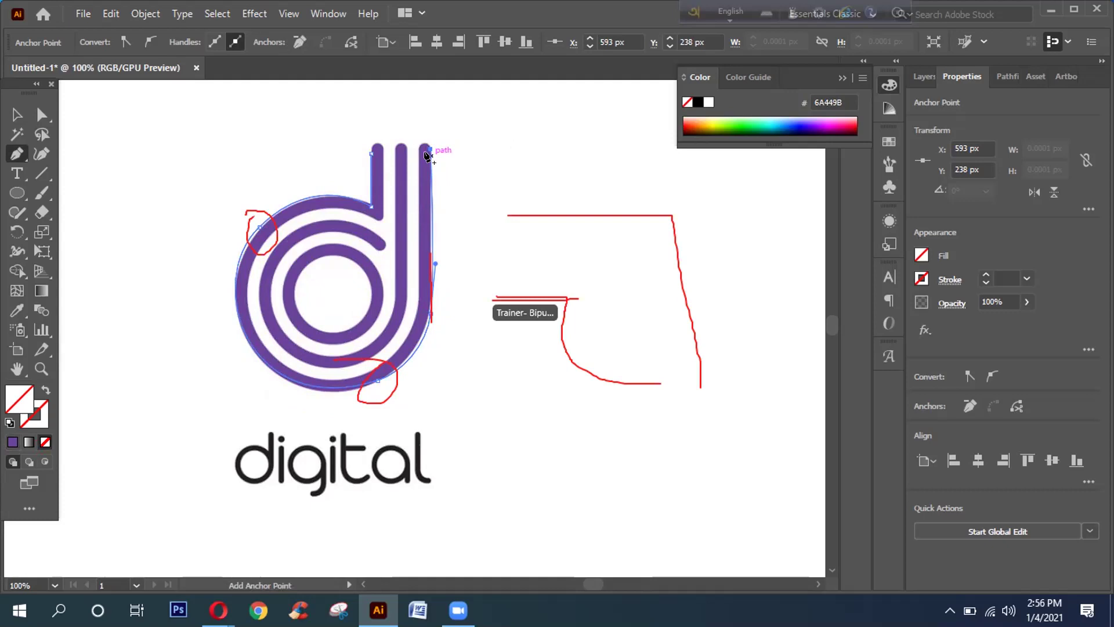
mouse_move(428, 155)
mouse_down()
mouse_move(497, 211)
mouse_move(491, 298)
mouse_move(428, 310)
mouse_move(412, 301)
mouse_move(421, 231)
mouse_move(421, 246)
mouse_move(325, 252)
mouse_move(220, 223)
mouse_move(256, 229)
mouse_up()
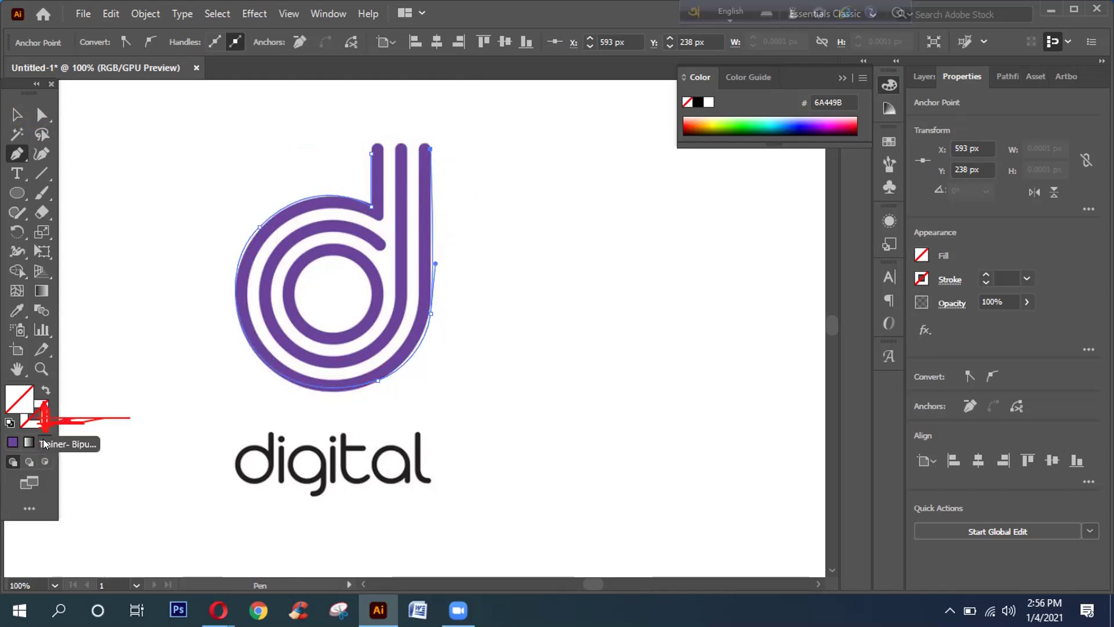
Apply a 1 pt purple stroke to the traced d outline.
click(36, 413)
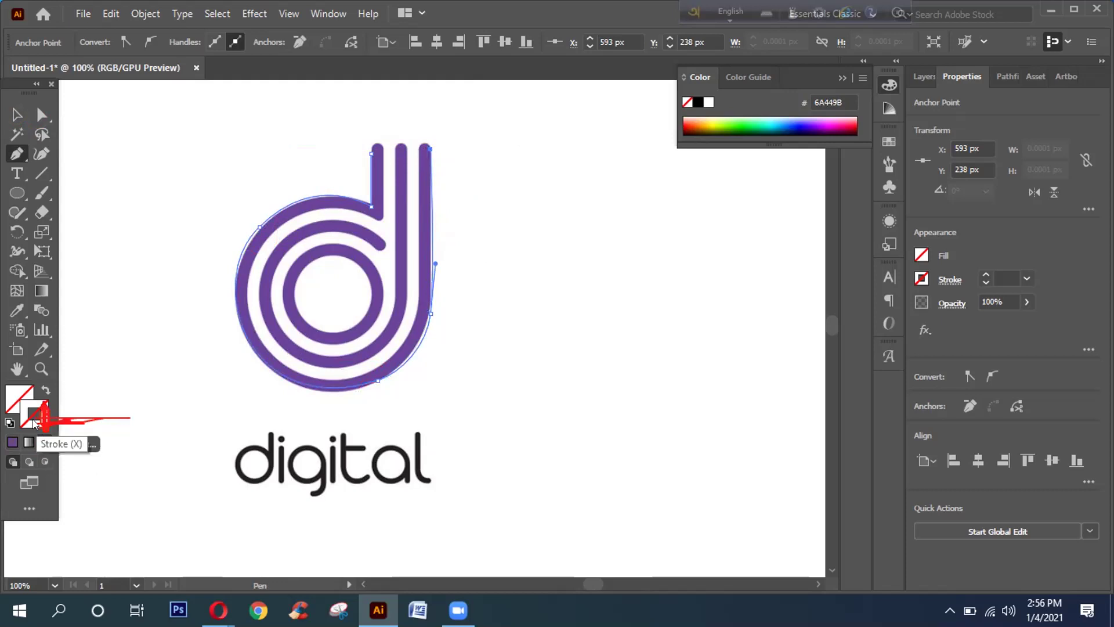
click(13, 443)
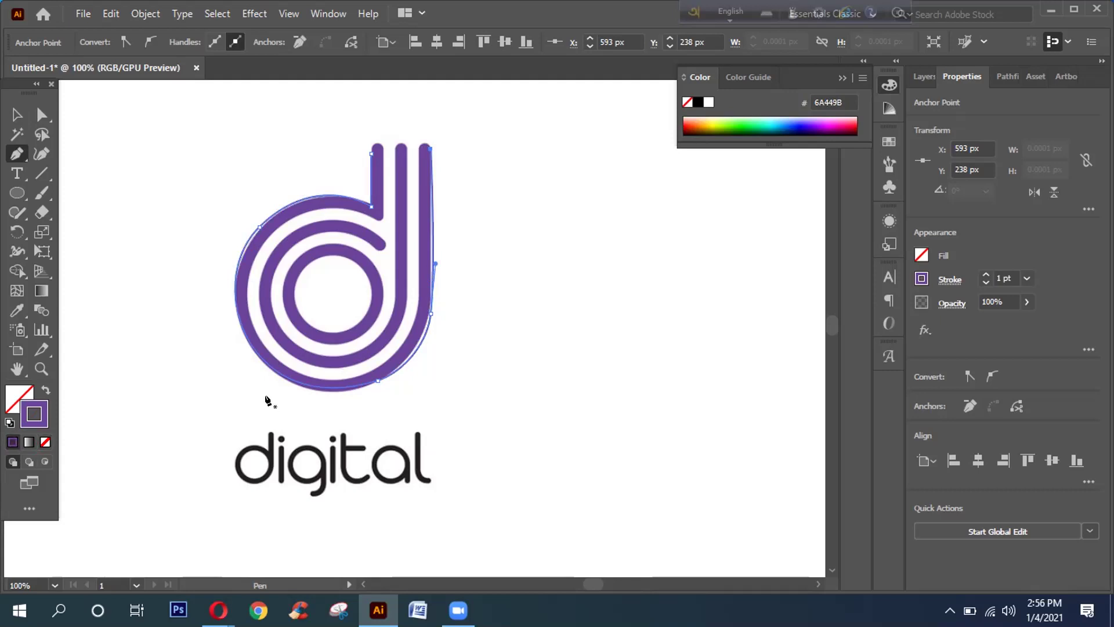
key(v)
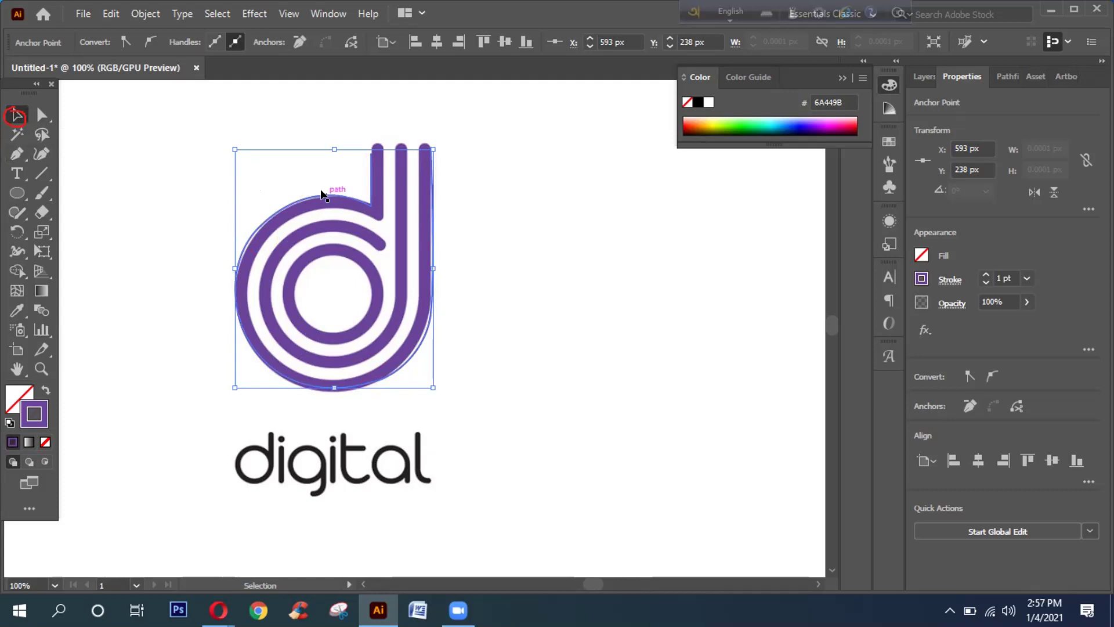
Move the d outline to the right of the logo and raise its stroke weight to 8 pt.
drag(322, 195, 515, 202)
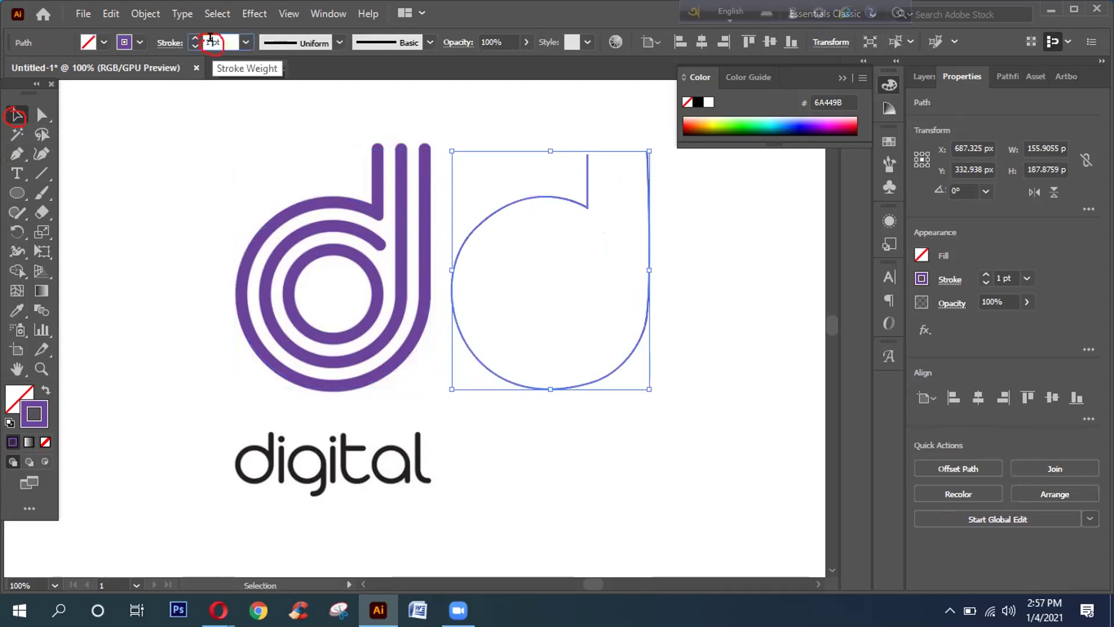
scroll(211, 41, up, 3)
scroll(211, 40, up, 2)
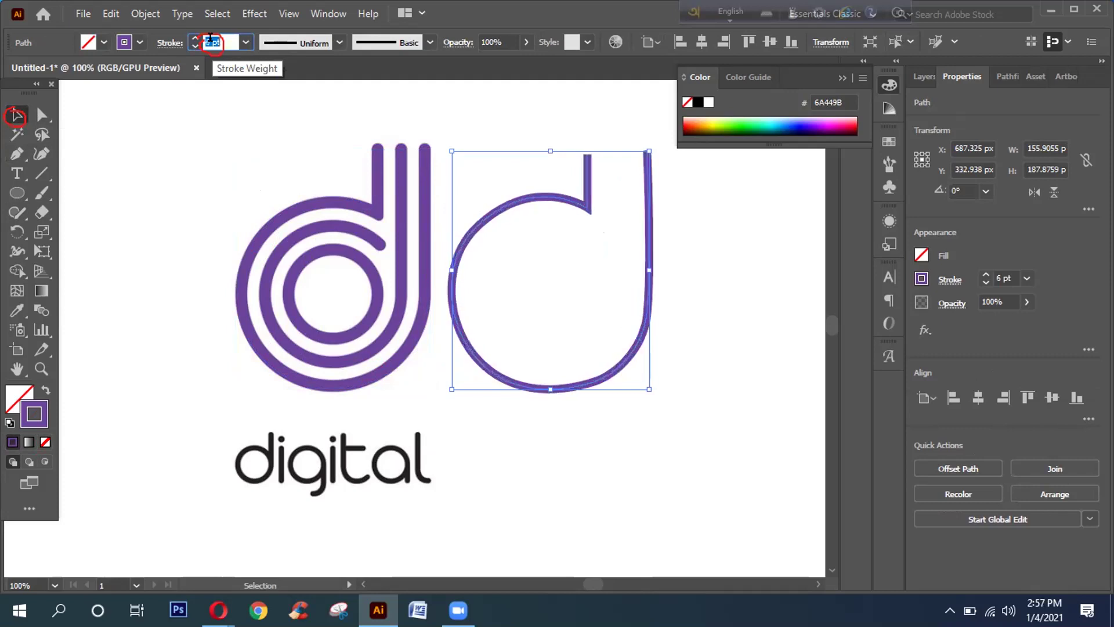
scroll(211, 41, up, 1)
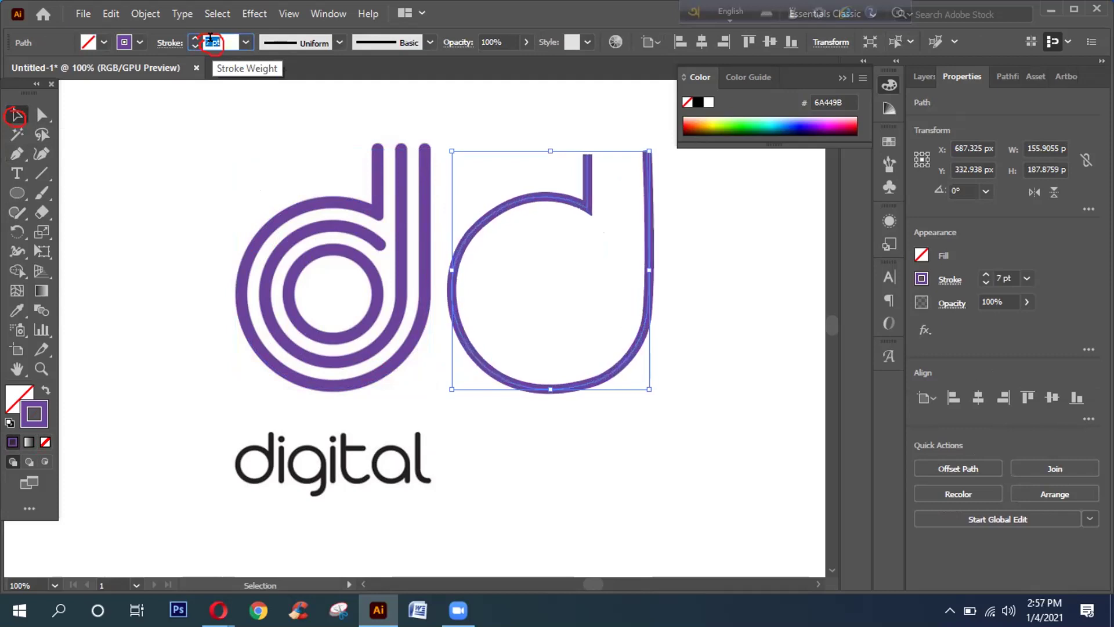
scroll(211, 40, down, 1)
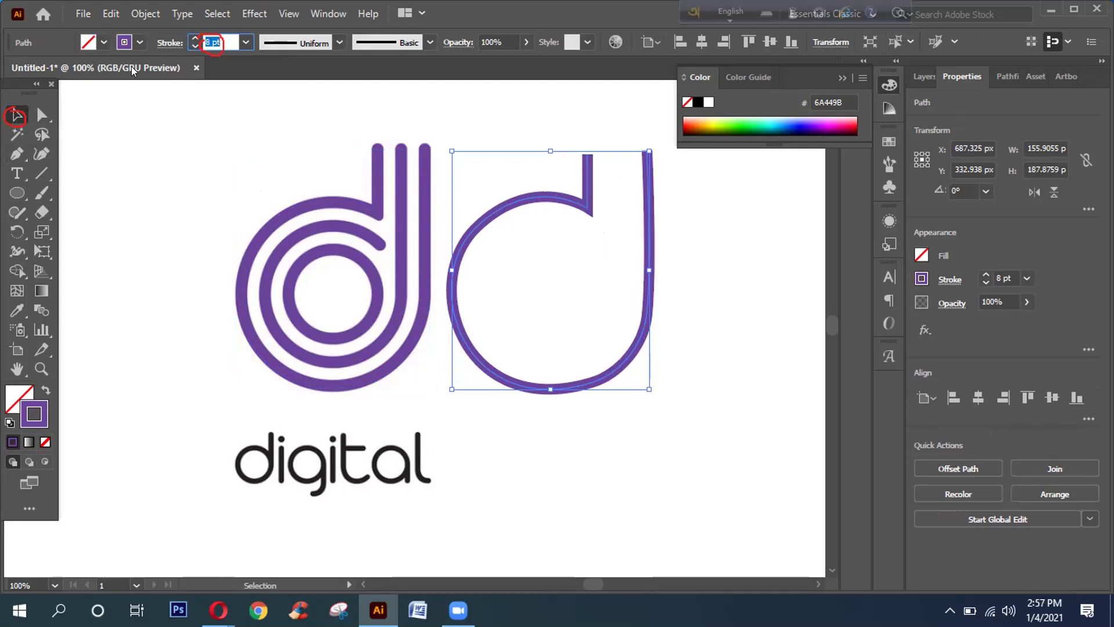
Give the outline's stroke Round Cap and Round Join.
click(169, 43)
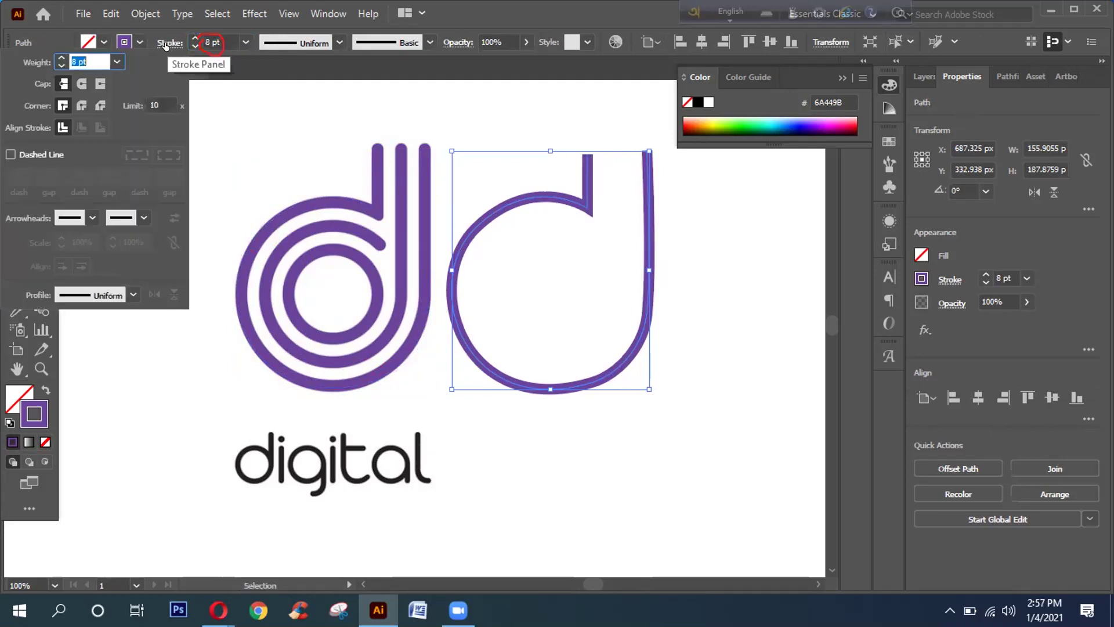
click(82, 85)
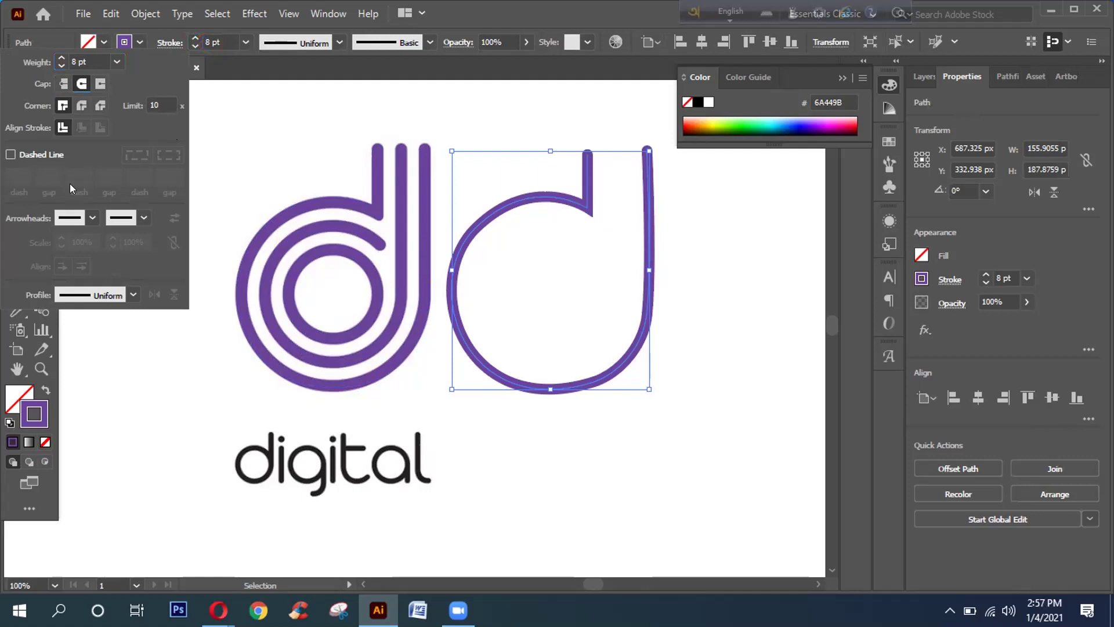
click(82, 105)
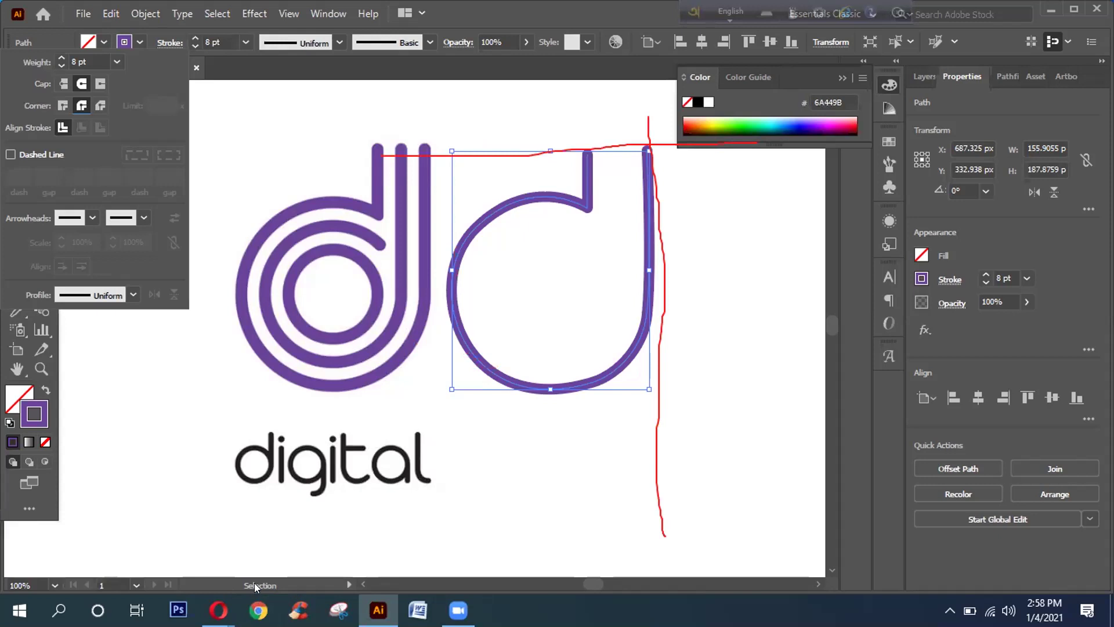
Dismiss the Stroke settings flyout, leaving the 8 pt d outline beside the logo.
key(Escape)
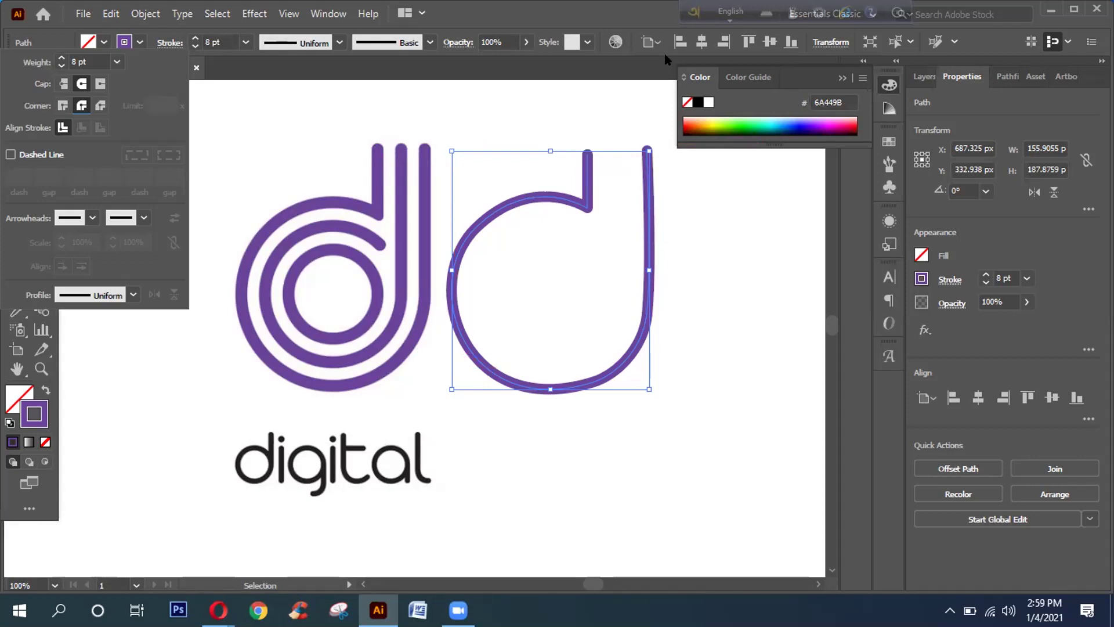
key(Escape)
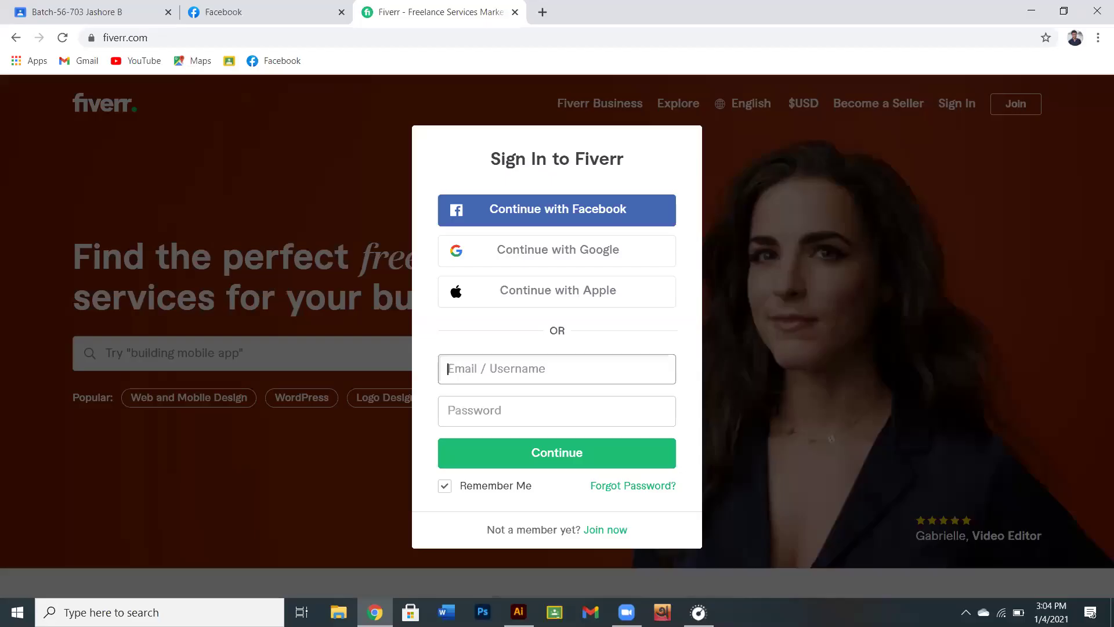
Type and trim a partial entry in the sign-in email field, then dismiss the Sign In dialog.
text(akt)
key(BackSpace)
key(BackSpace)
key(BackSpace)
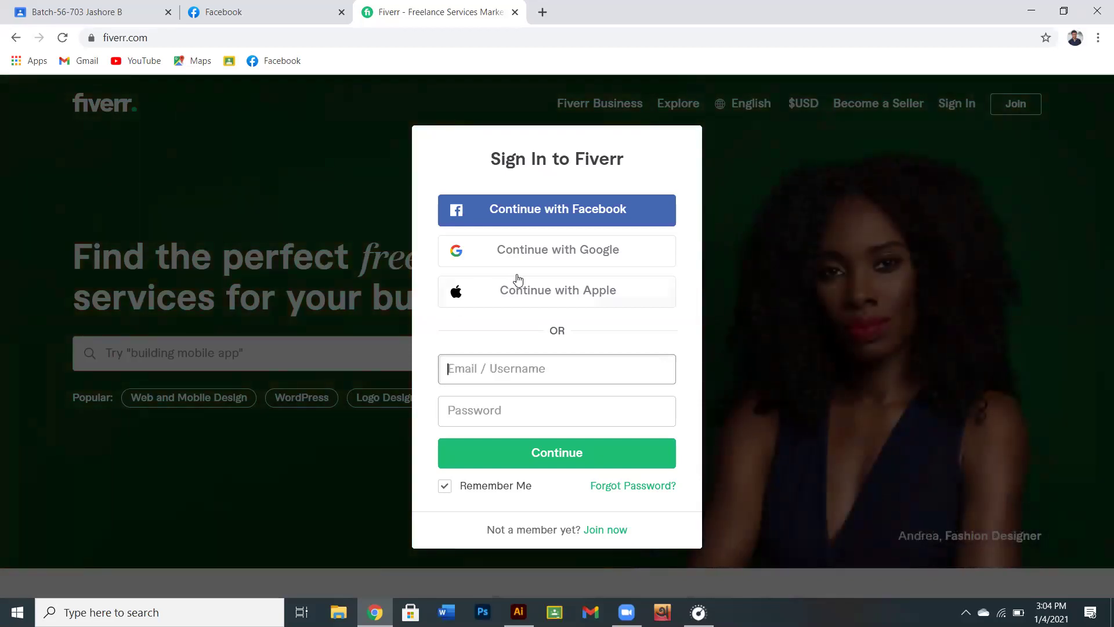
click(983, 142)
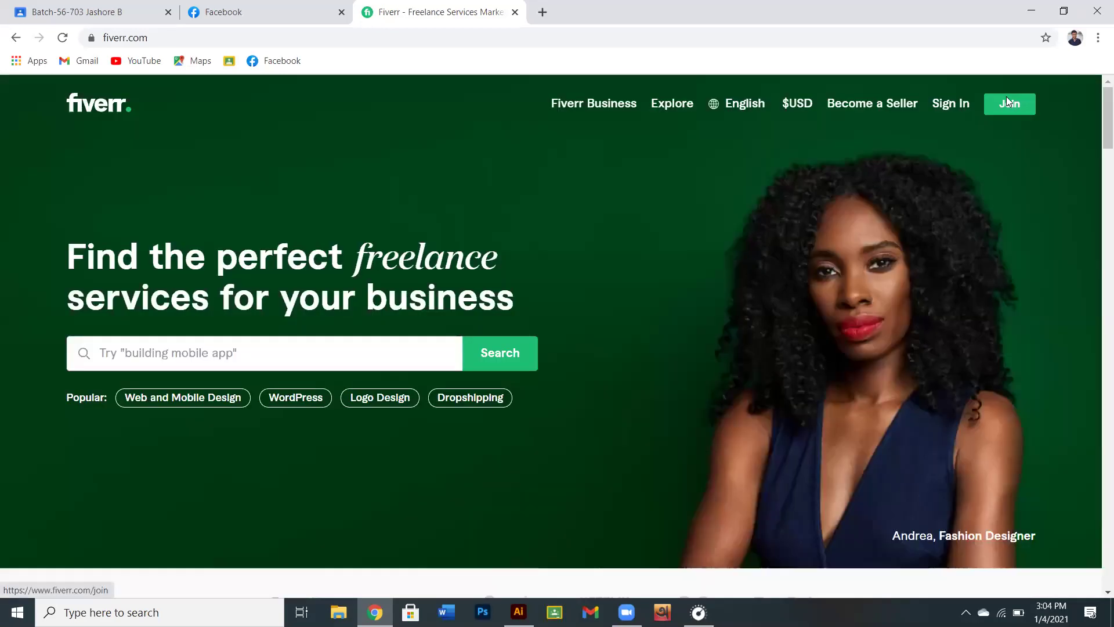
Start a Join sign-up and enter the Gmail address after checking it in the Gmail tab.
click(1015, 103)
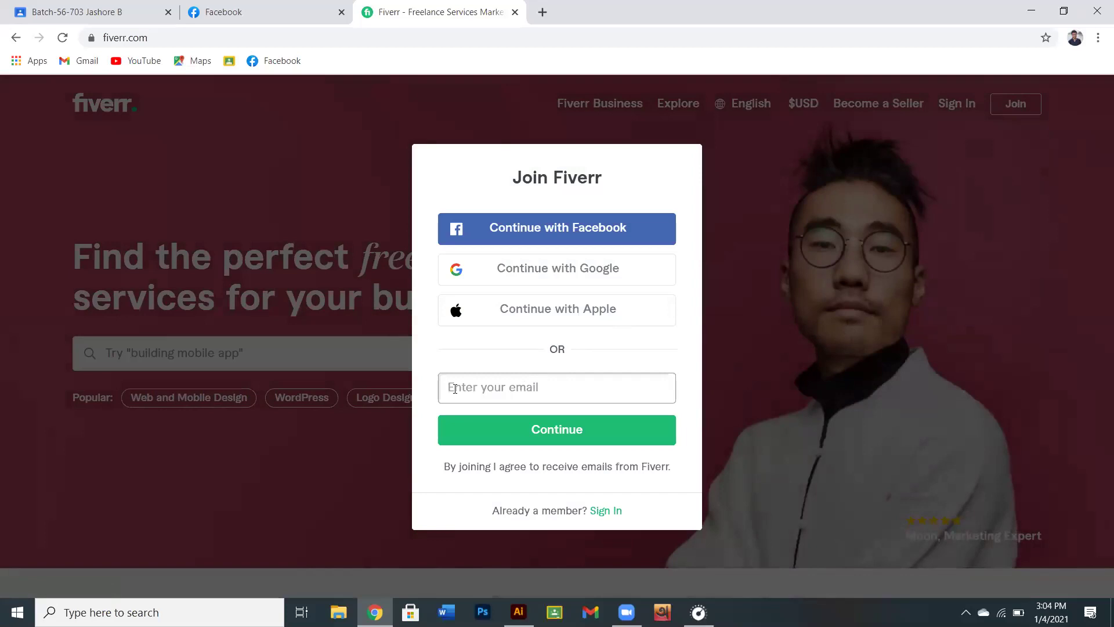
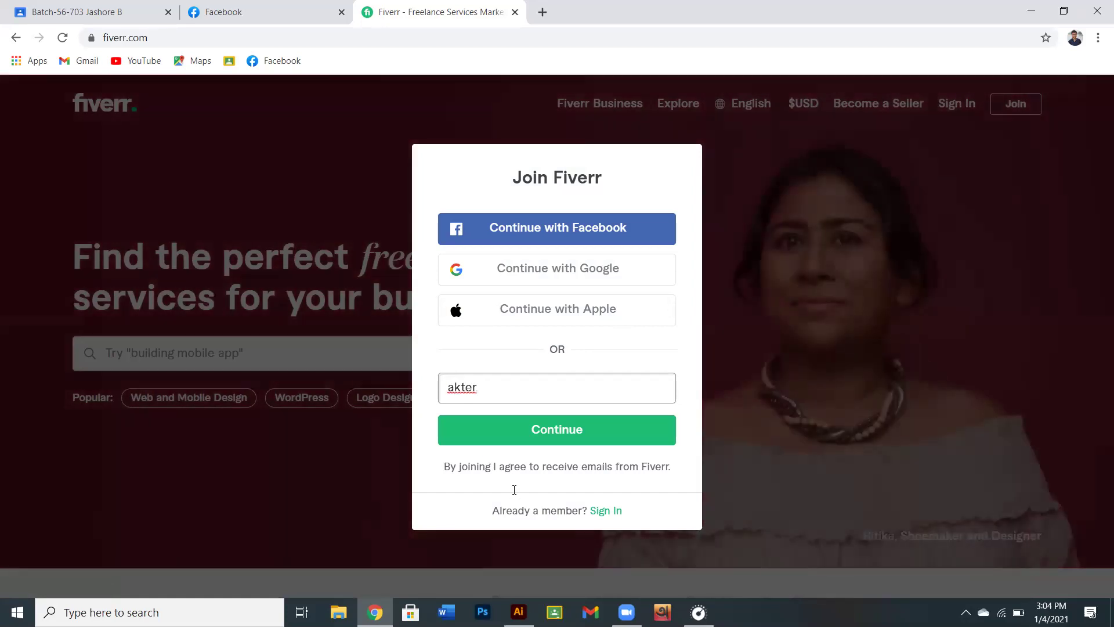
click(590, 612)
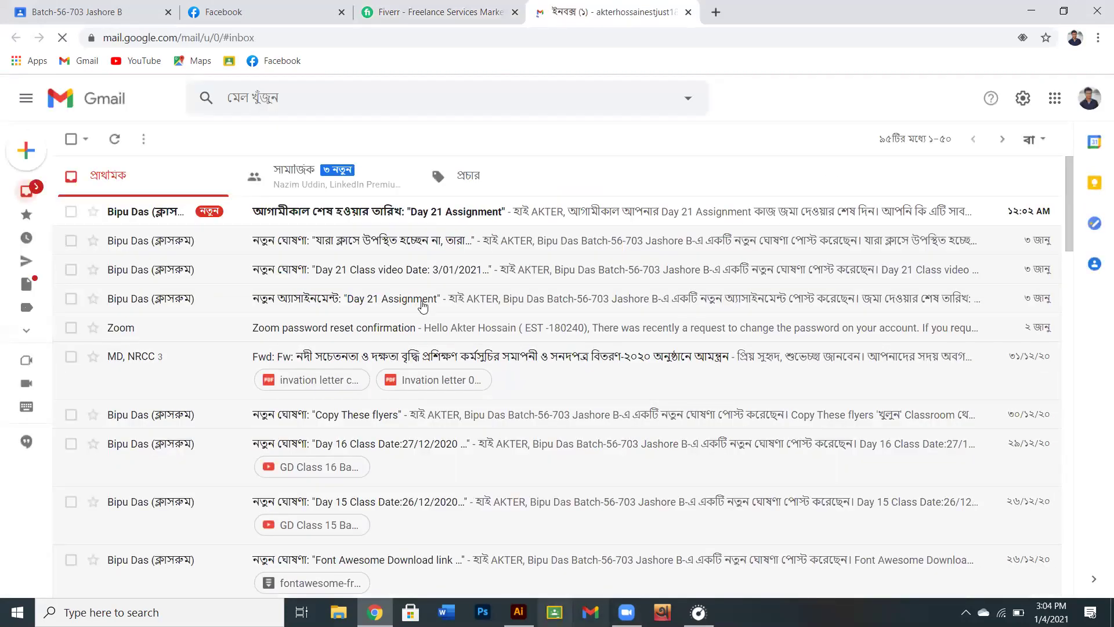
click(431, 14)
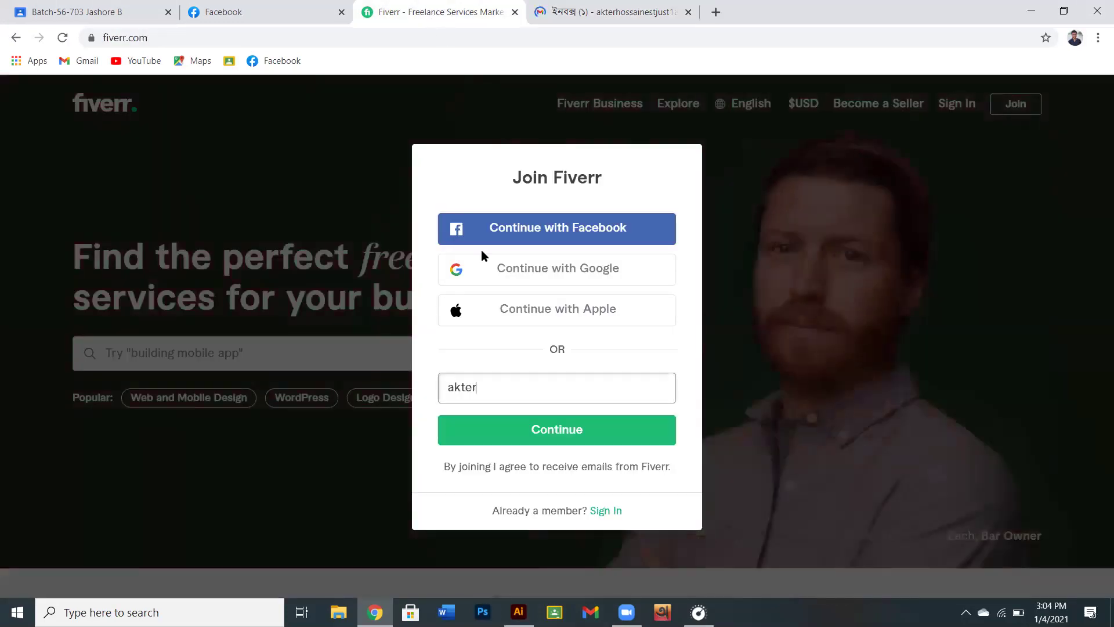
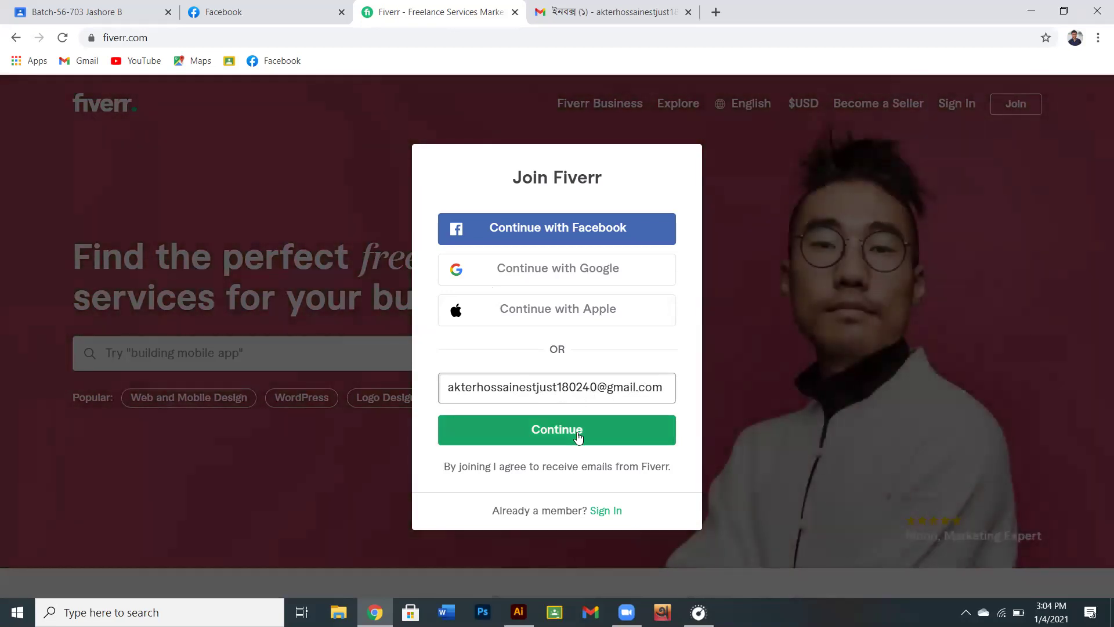
Continue to the account step and type the username, correcting it until gig_bank is accepted.
click(577, 432)
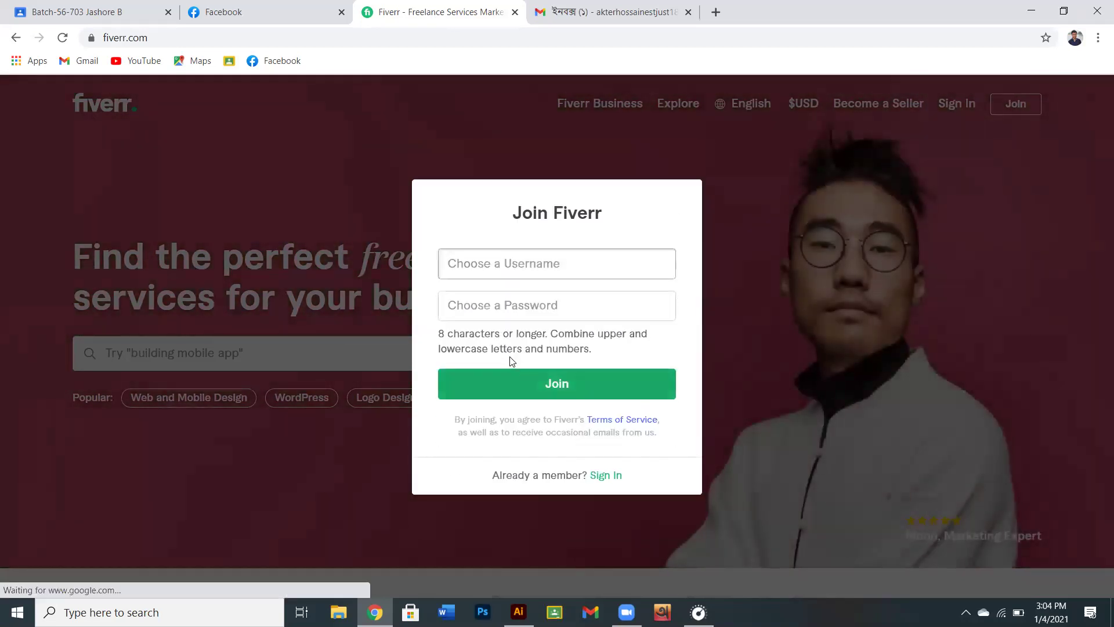
click(460, 269)
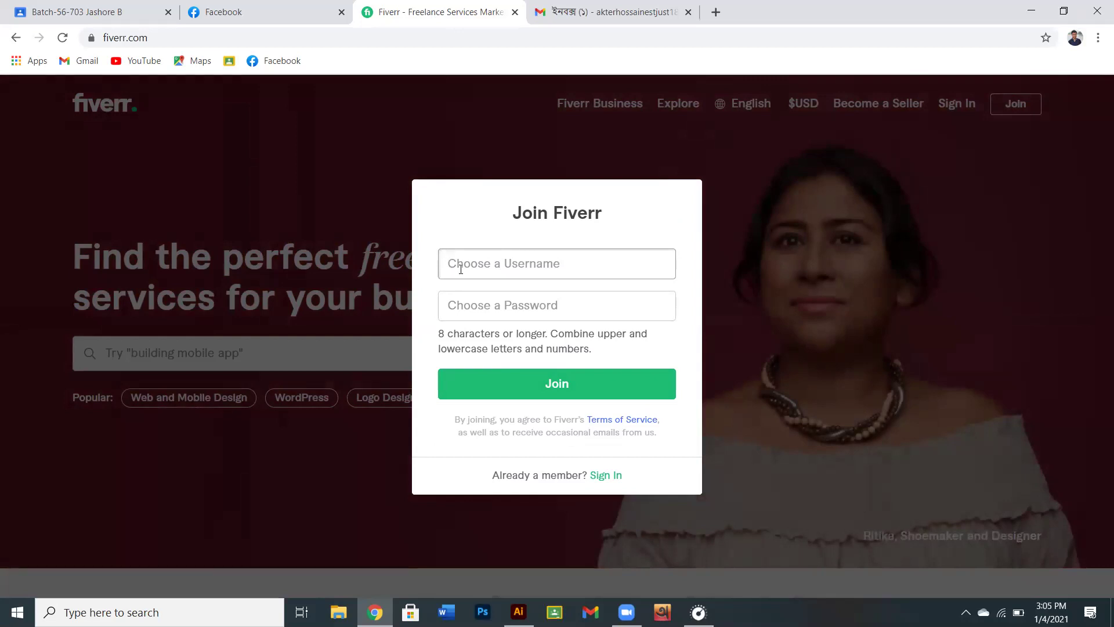
text(Gig)
key(BackSpace)
key(BackSpace)
key(BackSpace)
text(gi)
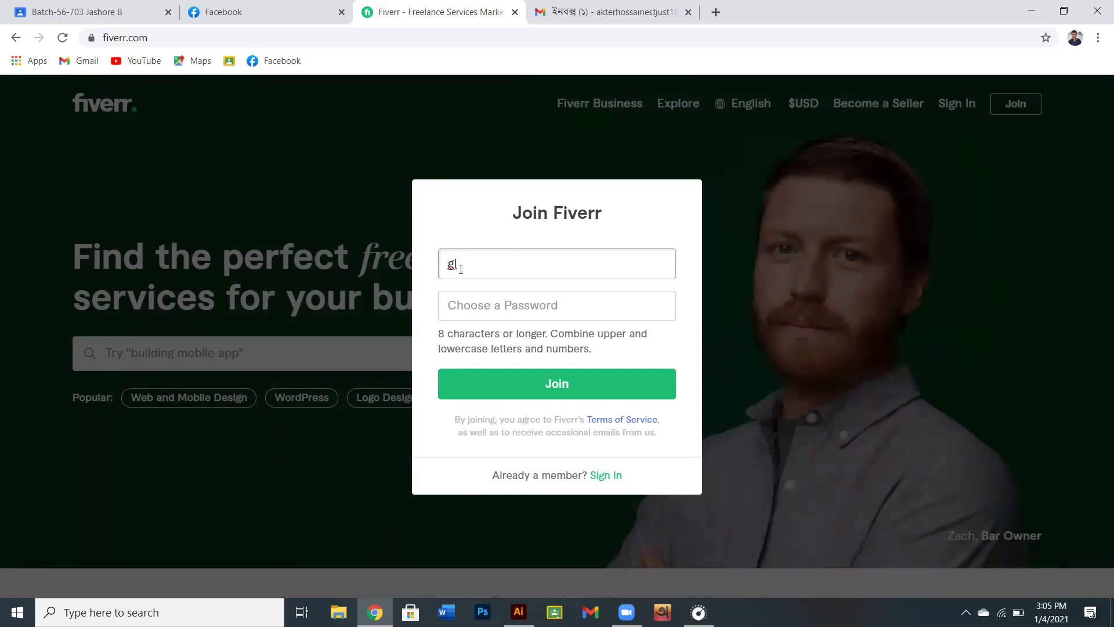
text(g)
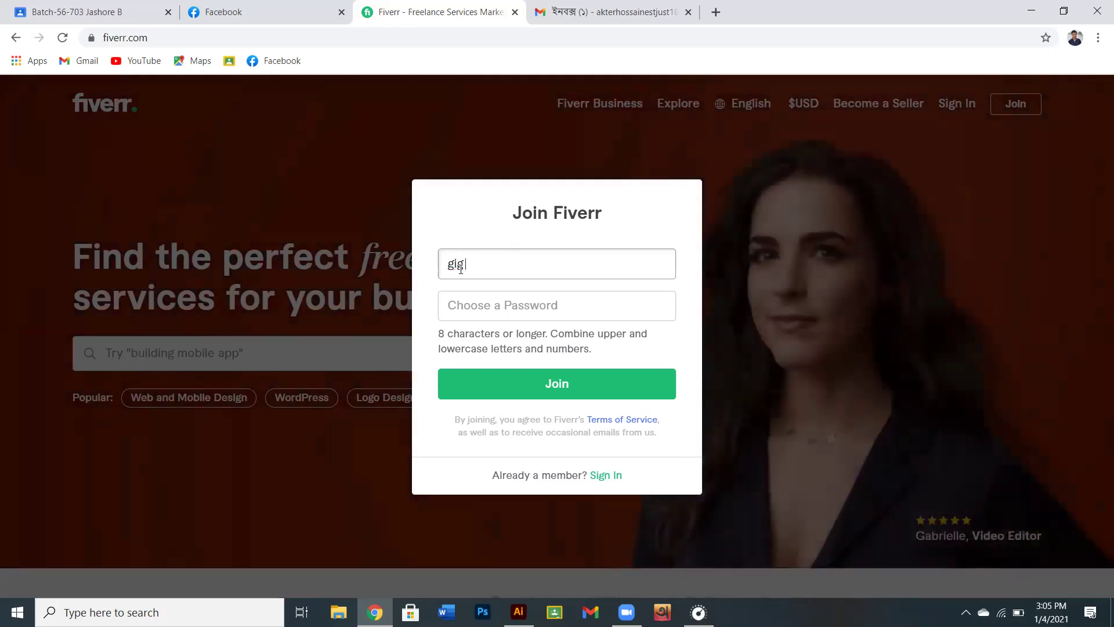
text( bank)
key(BackSpace)
key(BackSpace)
key(BackSpace)
key(BackSpace)
key(BackSpace)
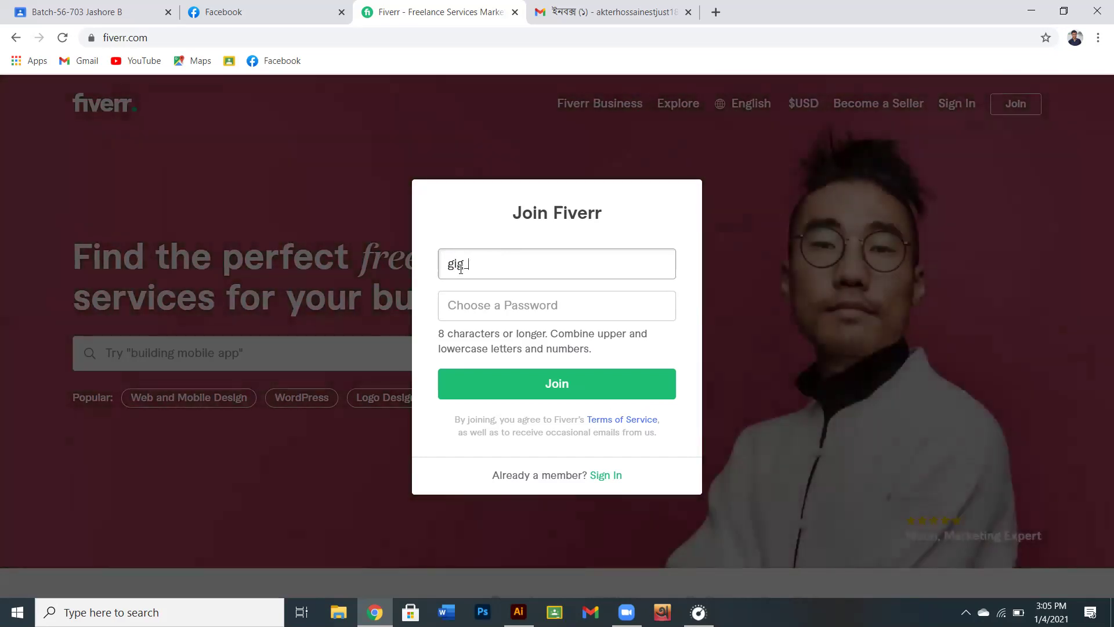
text(bank)
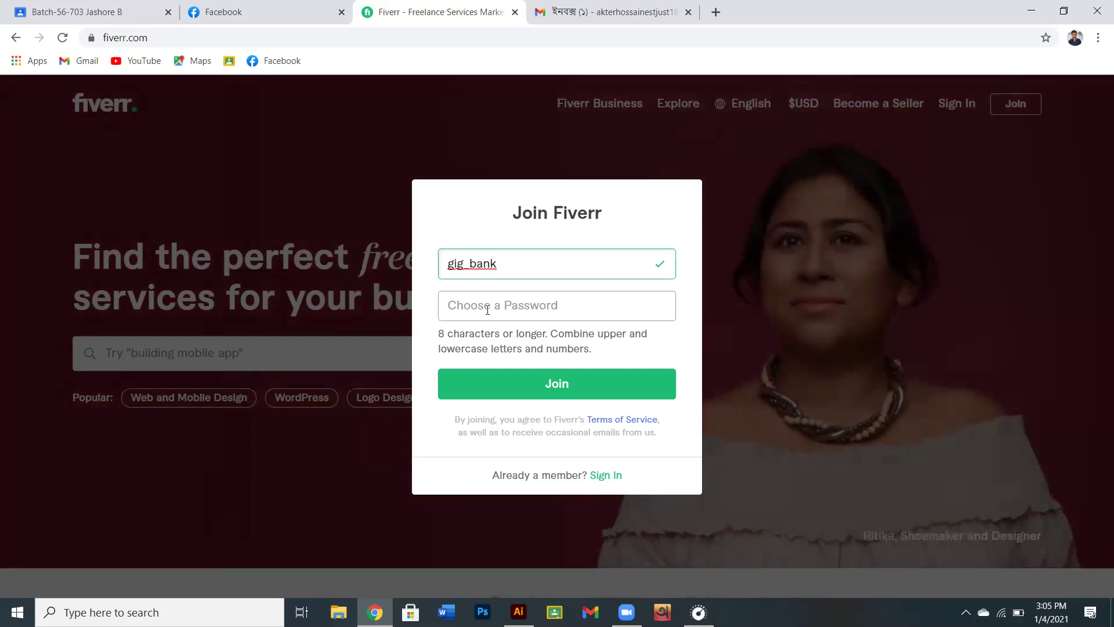
Enter a password, then clear the rejected one and type a new valid password.
click(488, 309)
text(•)
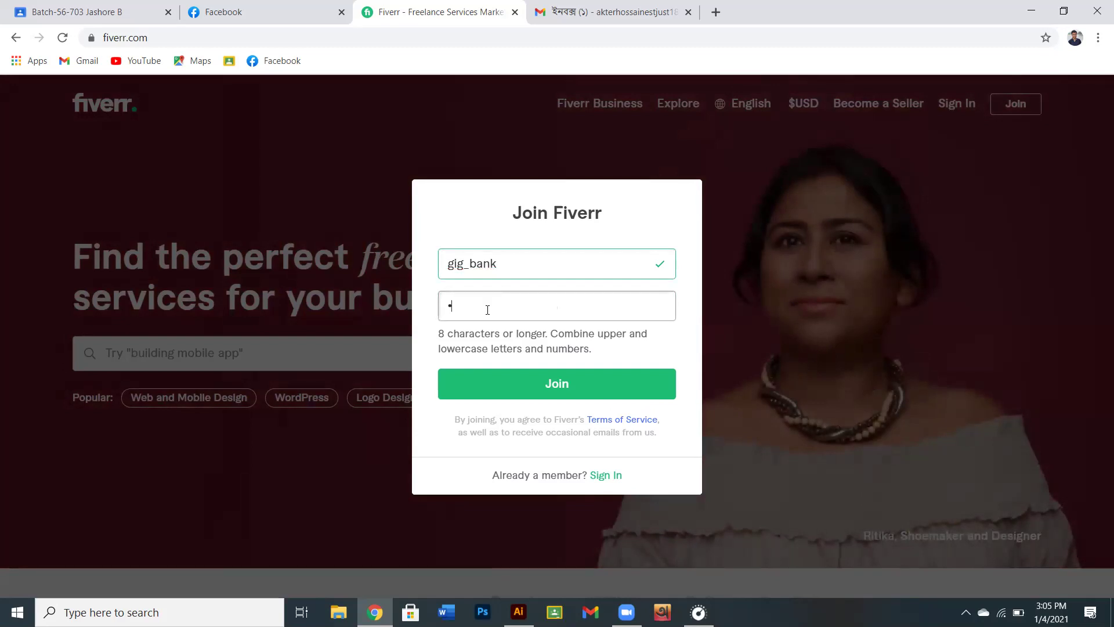
text(•••••)
text(••••••)
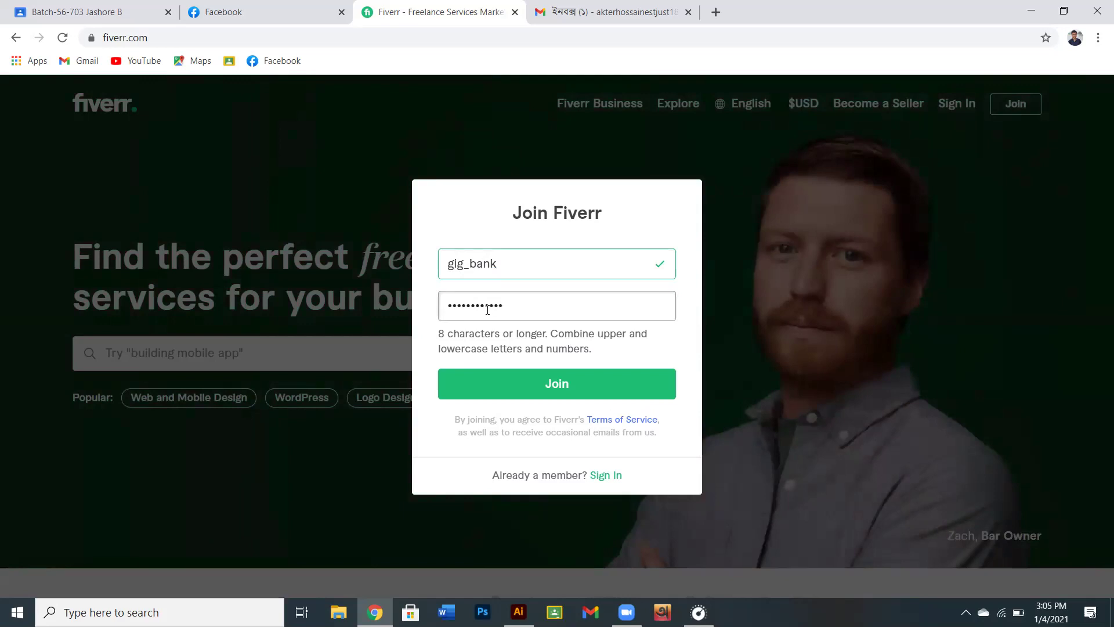
click(526, 394)
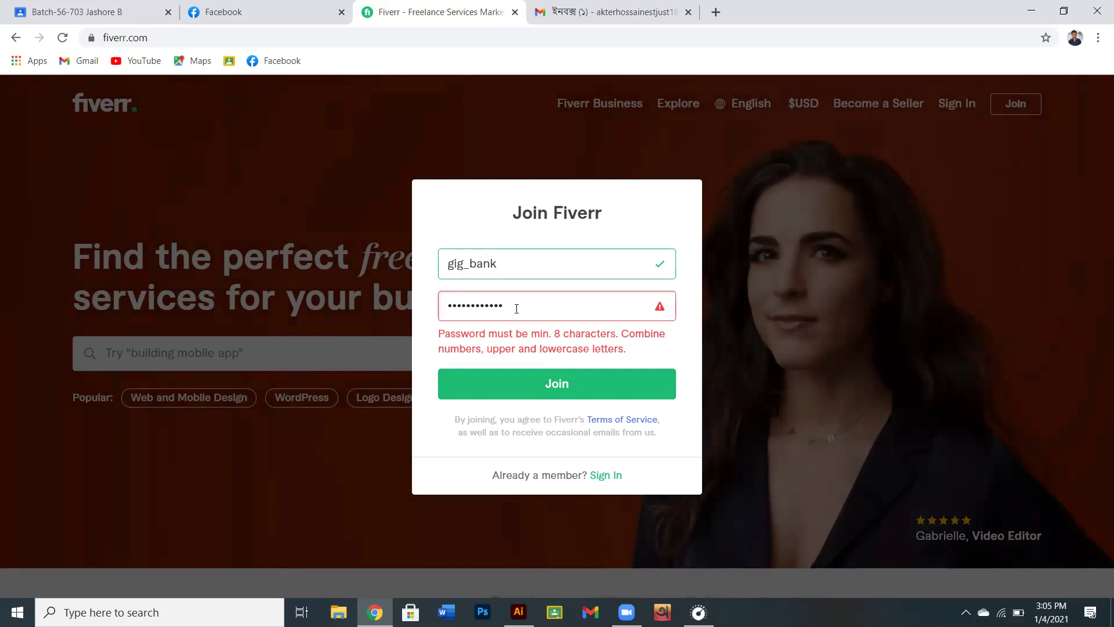
key(BackSpace)
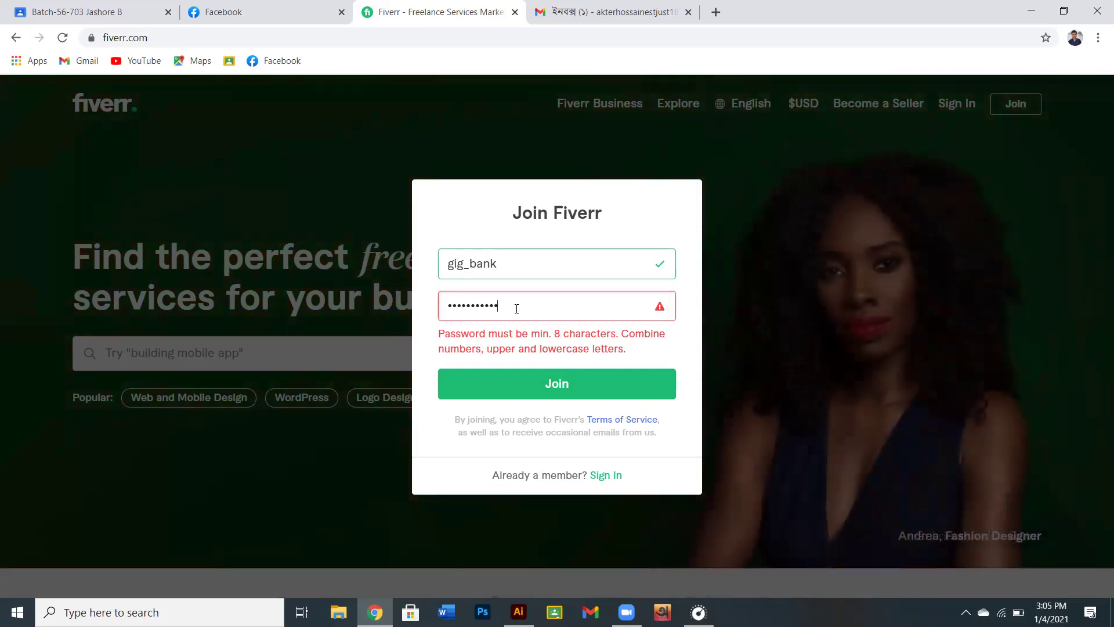
key(BackSpace)
key(BackSpace)
key(BackSpace)
key(BackSpace)
key(BackSpace)
key(BackSpace)
key(BackSpace)
key(BackSpace)
key(BackSpace)
key(BackSpace)
key(BackSpace)
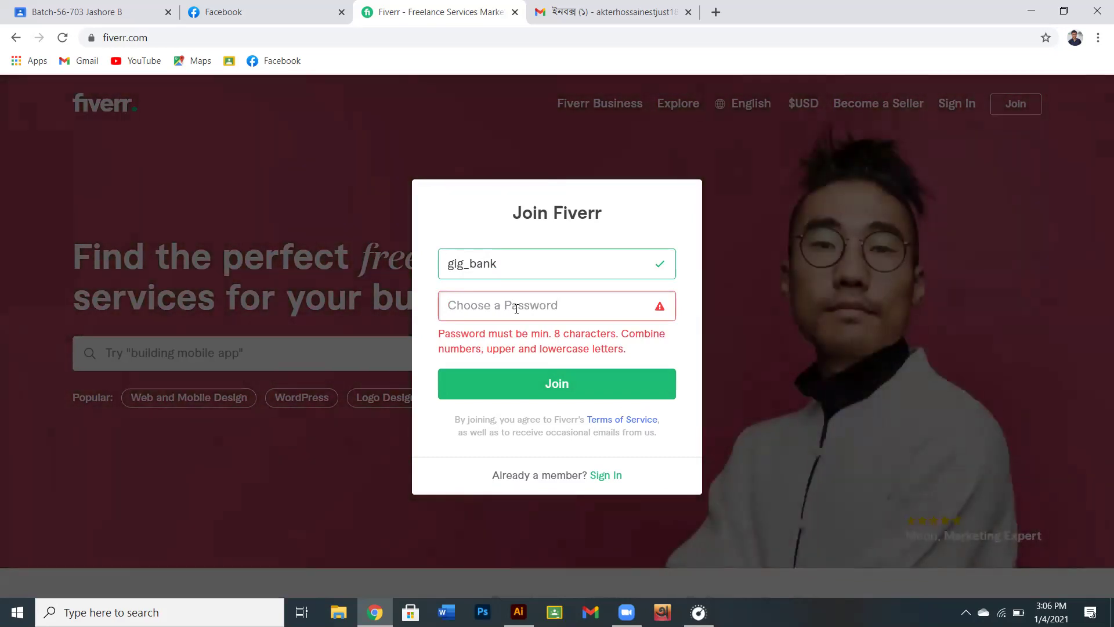
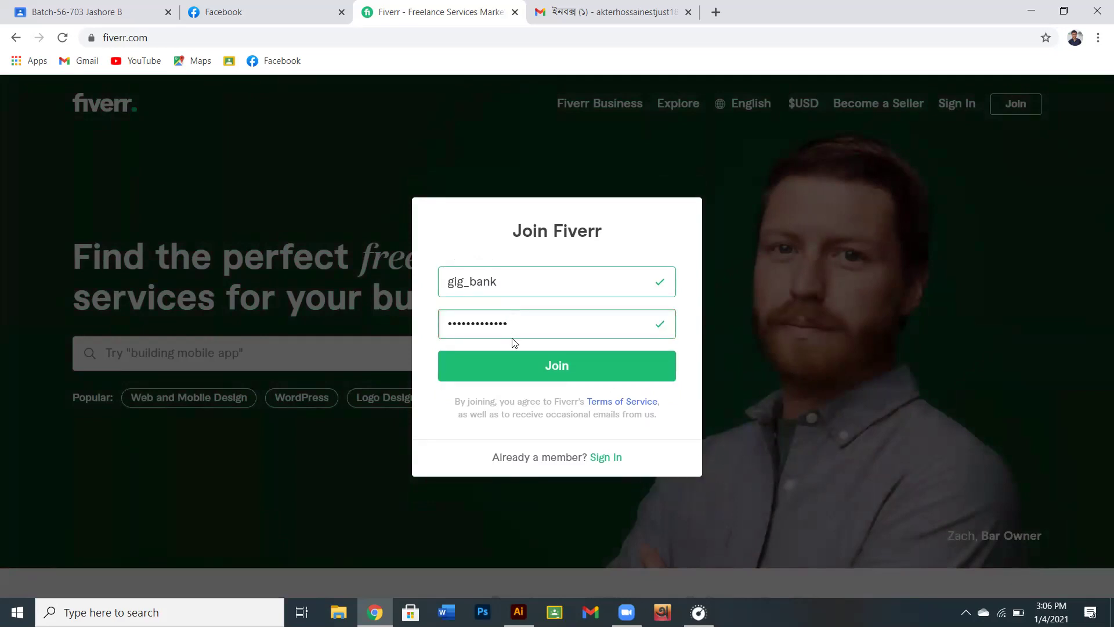
Submit the Join form to create the gig_bank account, then switch to the Gmail inbox.
click(546, 375)
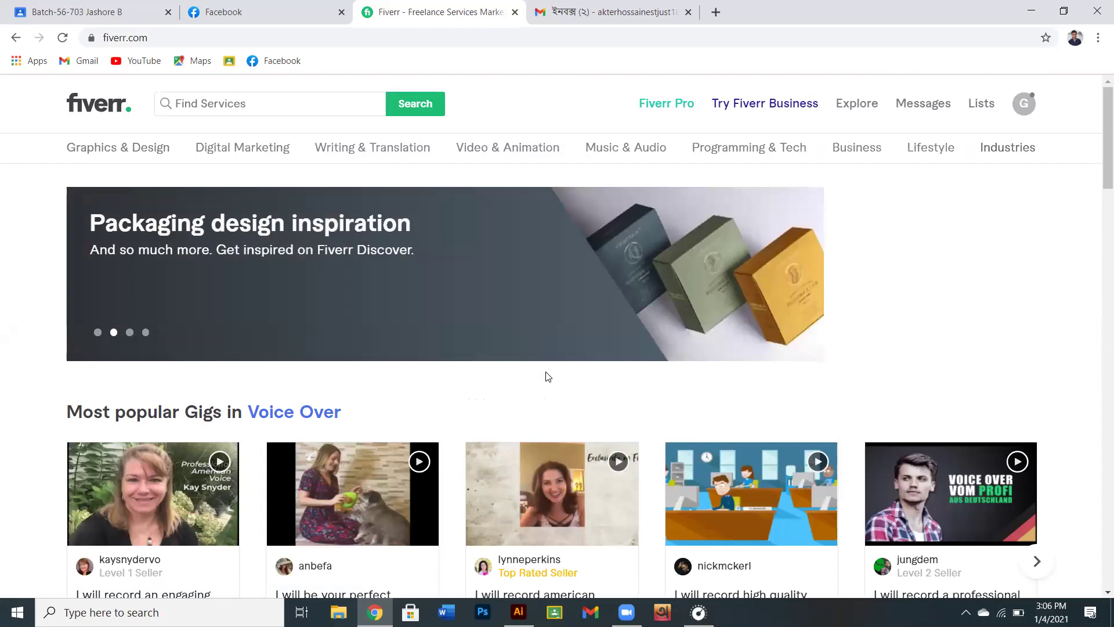
scroll(559, 374, down, 4)
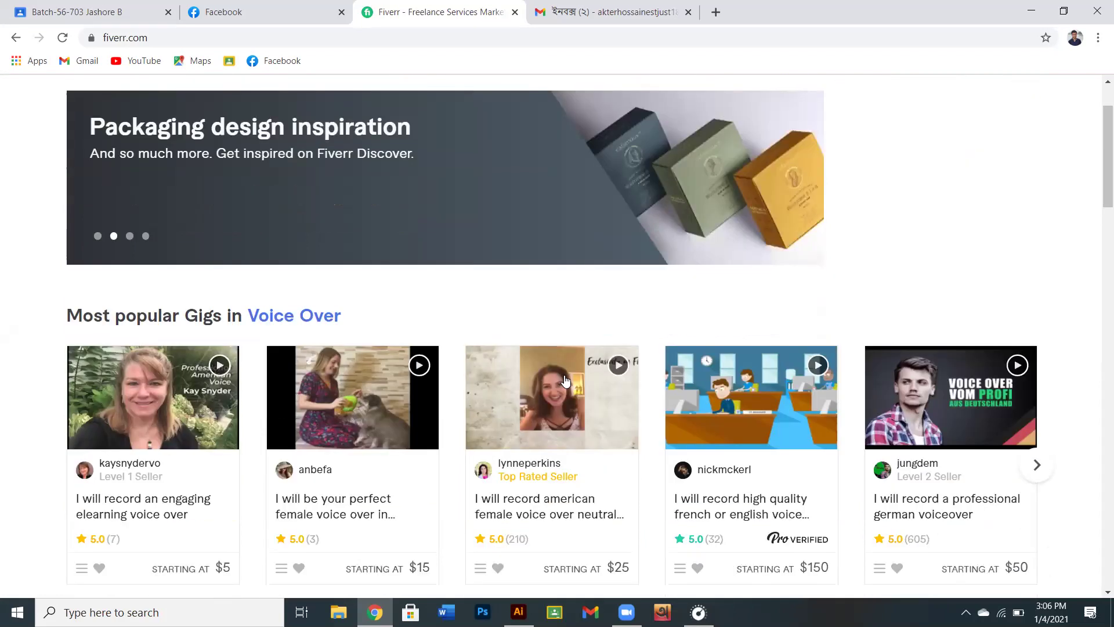
scroll(620, 418, down, 2)
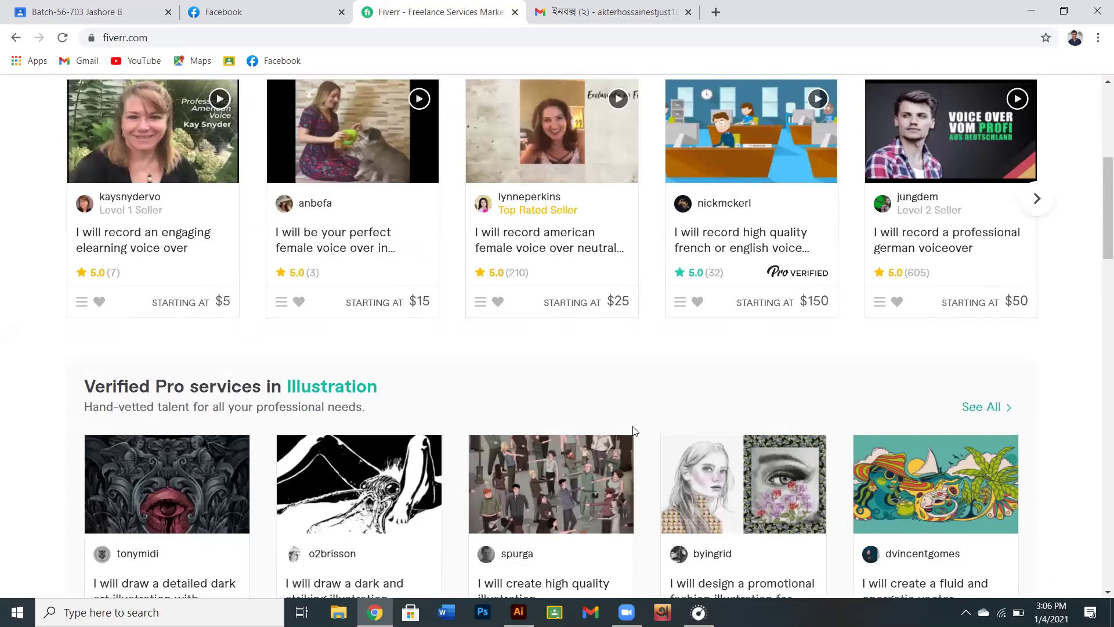
scroll(632, 427, up, 6)
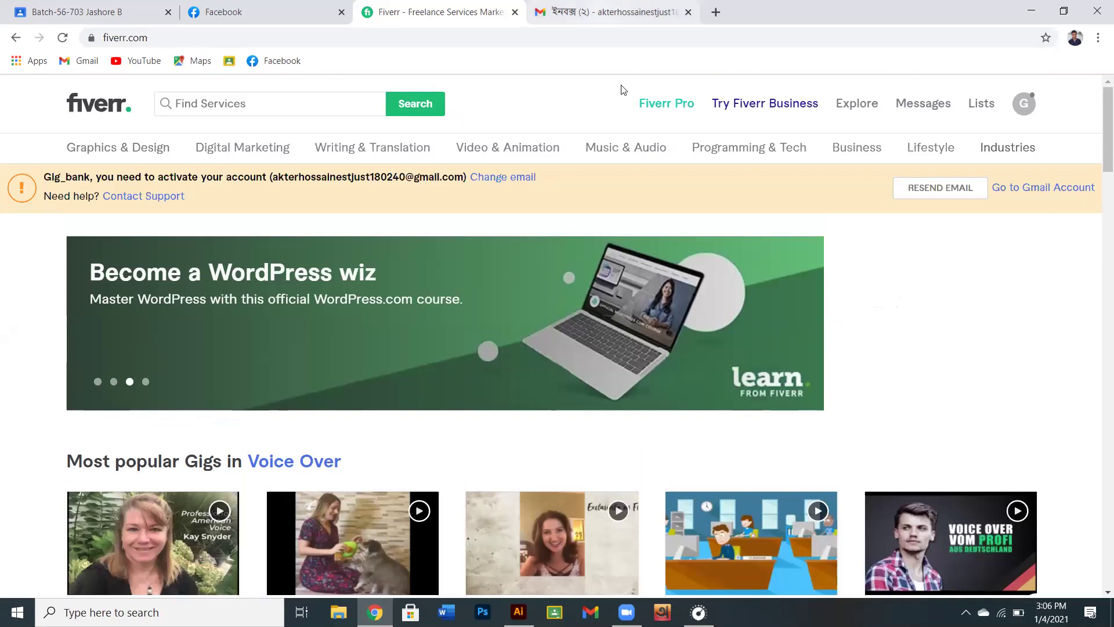
click(609, 12)
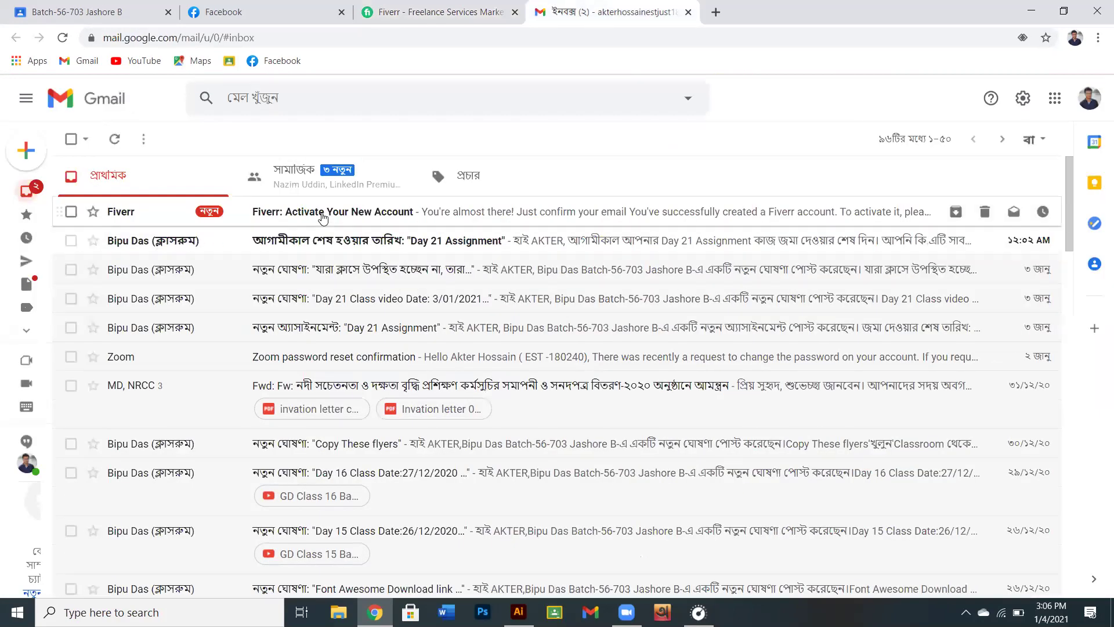
Open the 'Fiverr: Activate Your New Account' email, close the old Fiverr tab, and activate the account.
click(350, 230)
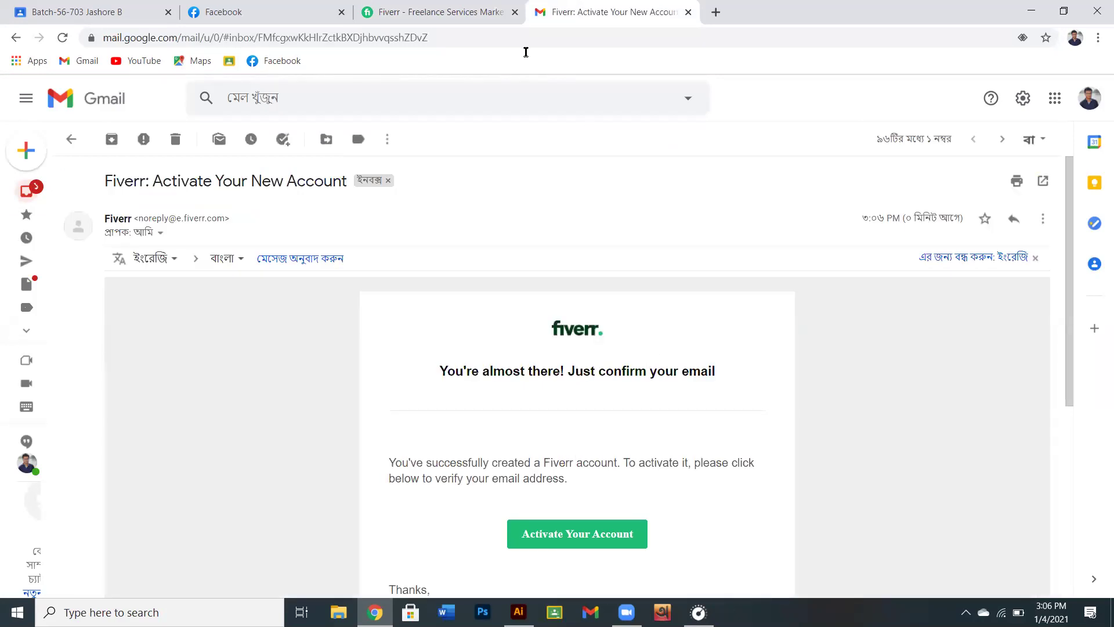
click(437, 15)
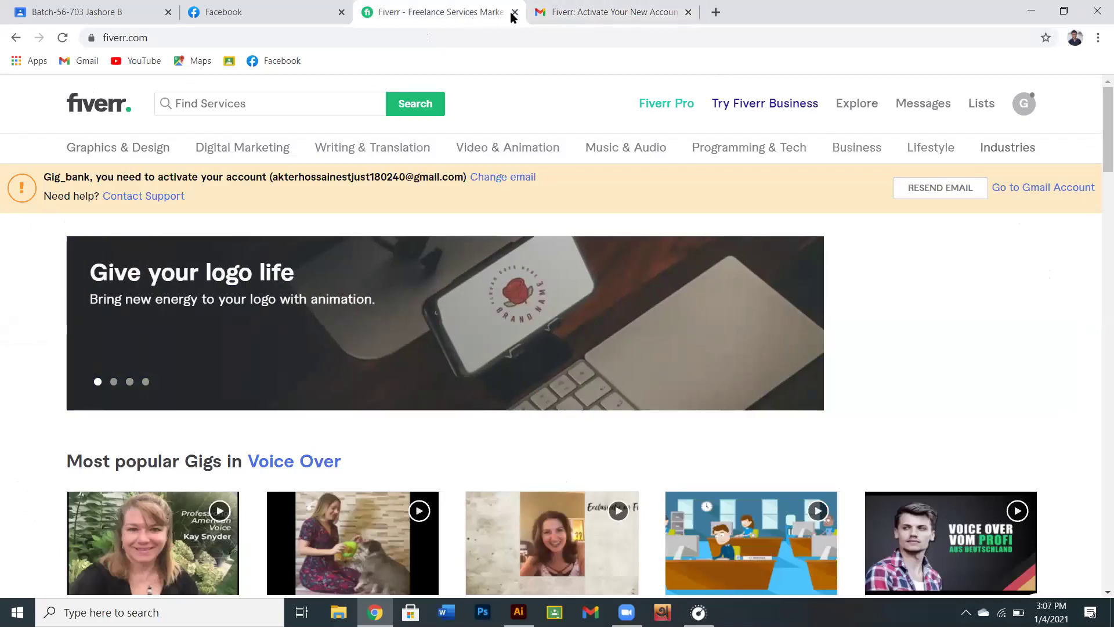
key(ctrl+w)
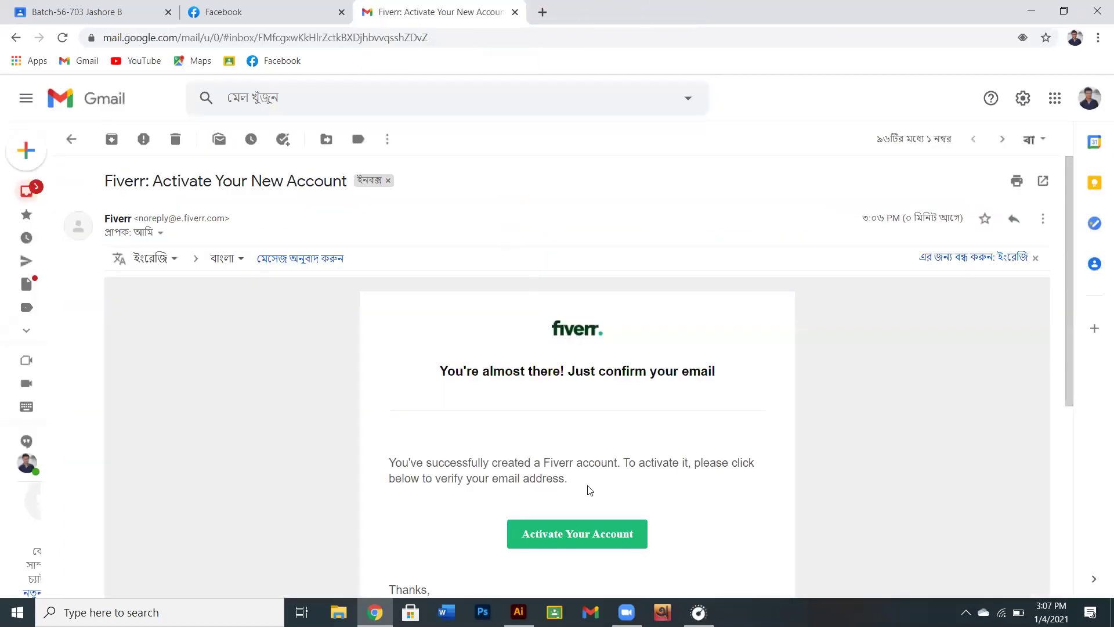
scroll(578, 505, down, 3)
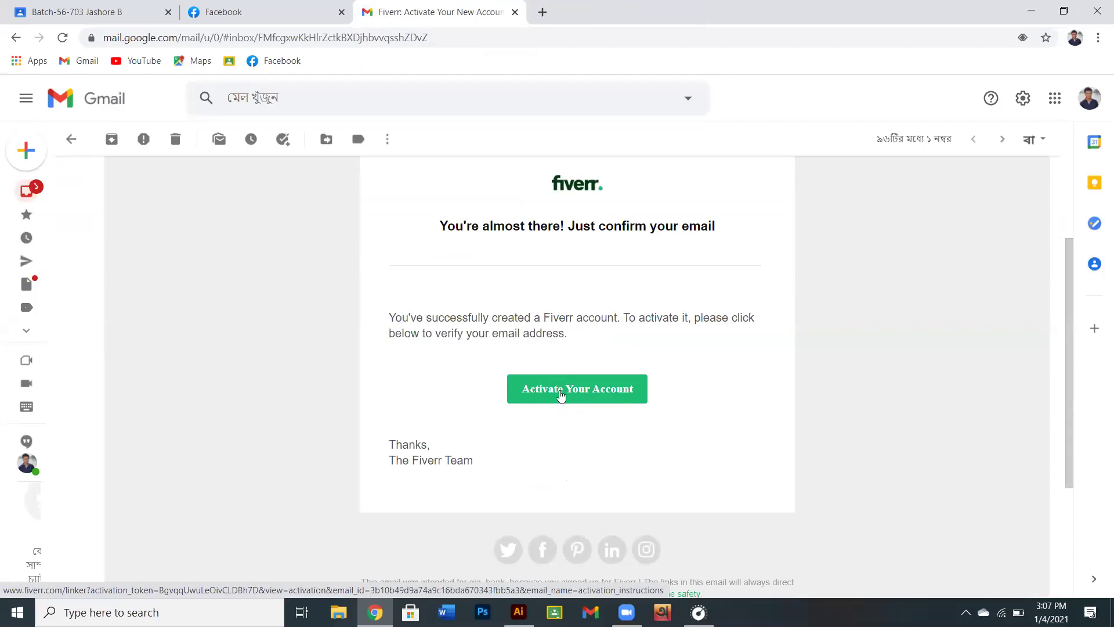
click(560, 395)
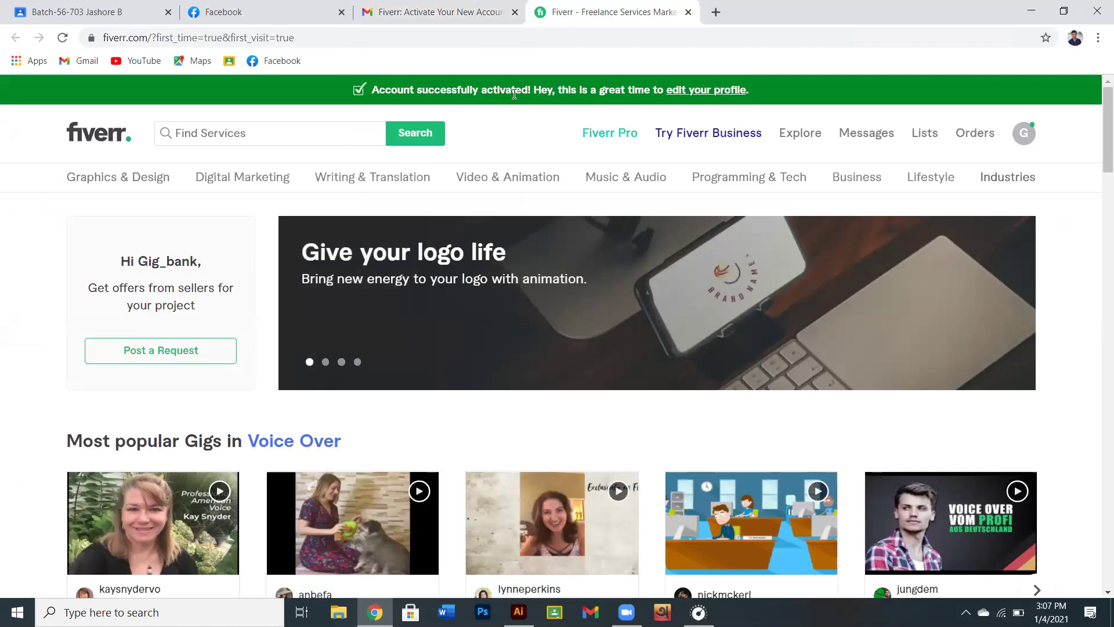
Scroll the activated home page and open the profile avatar's dropdown menu.
scroll(512, 402, down, 6)
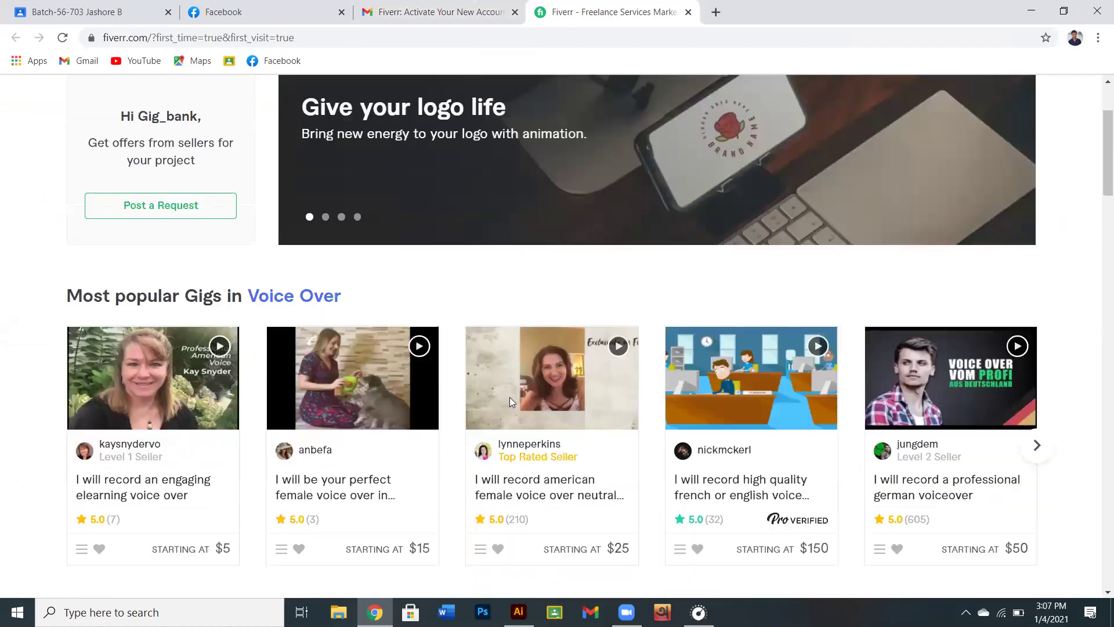
scroll(510, 403, down, 5)
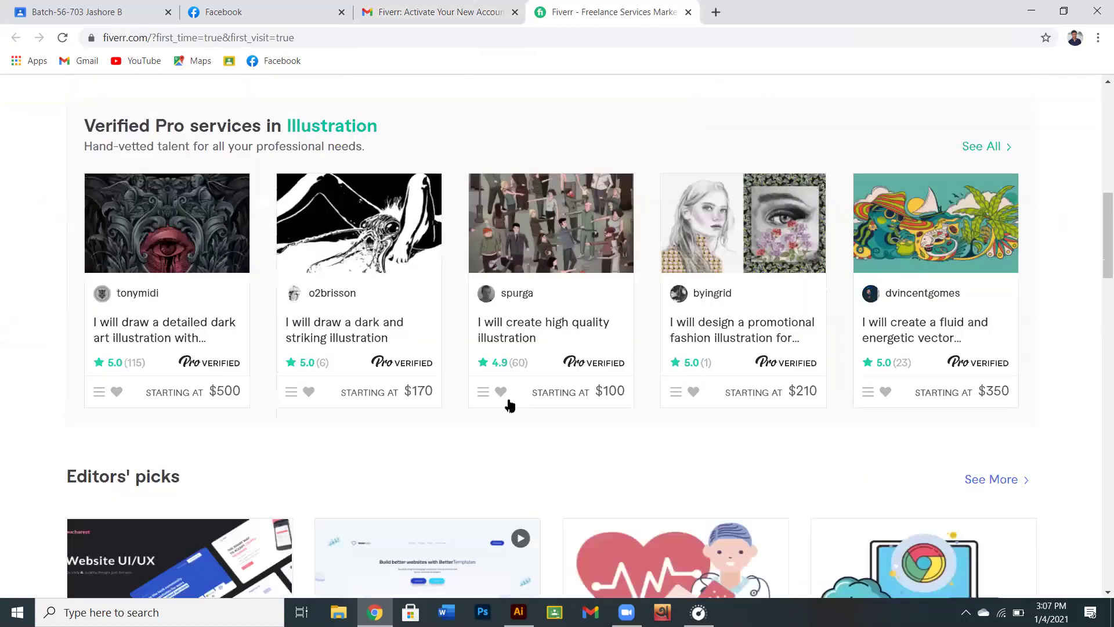
scroll(591, 373, up, 6)
scroll(705, 289, up, 5)
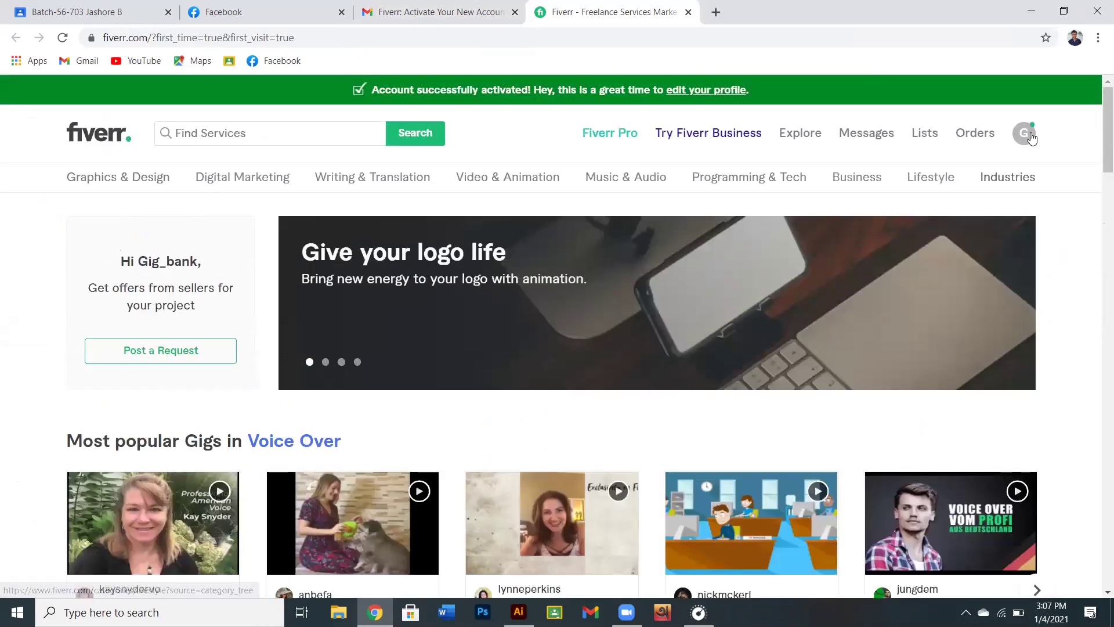
click(1024, 135)
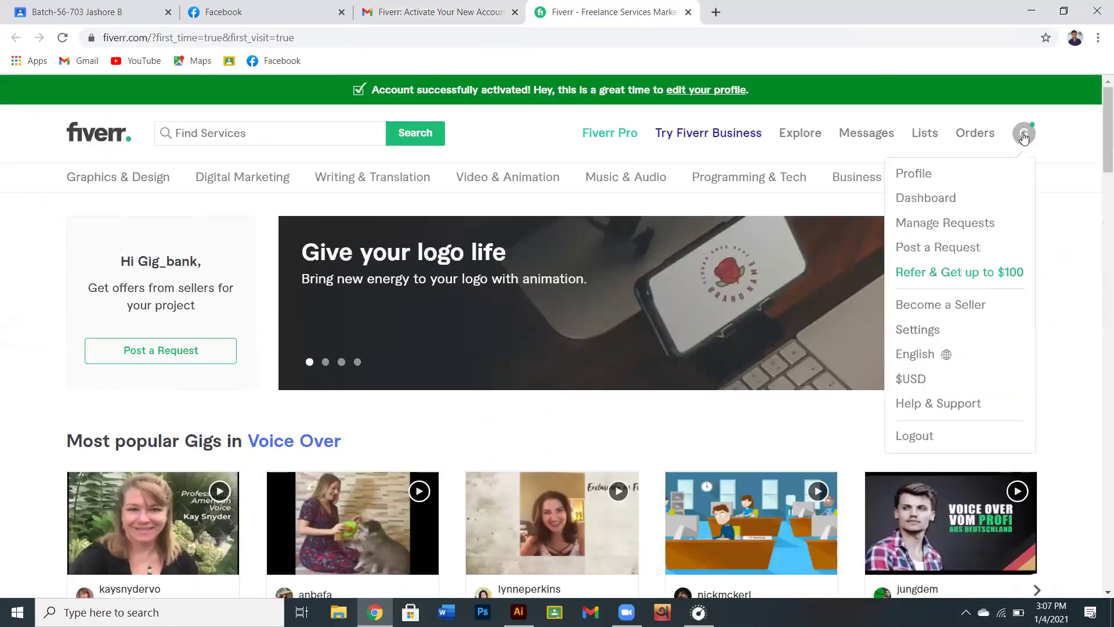
Choose Profile from the avatar menu to load the gig_bank profile page.
click(924, 177)
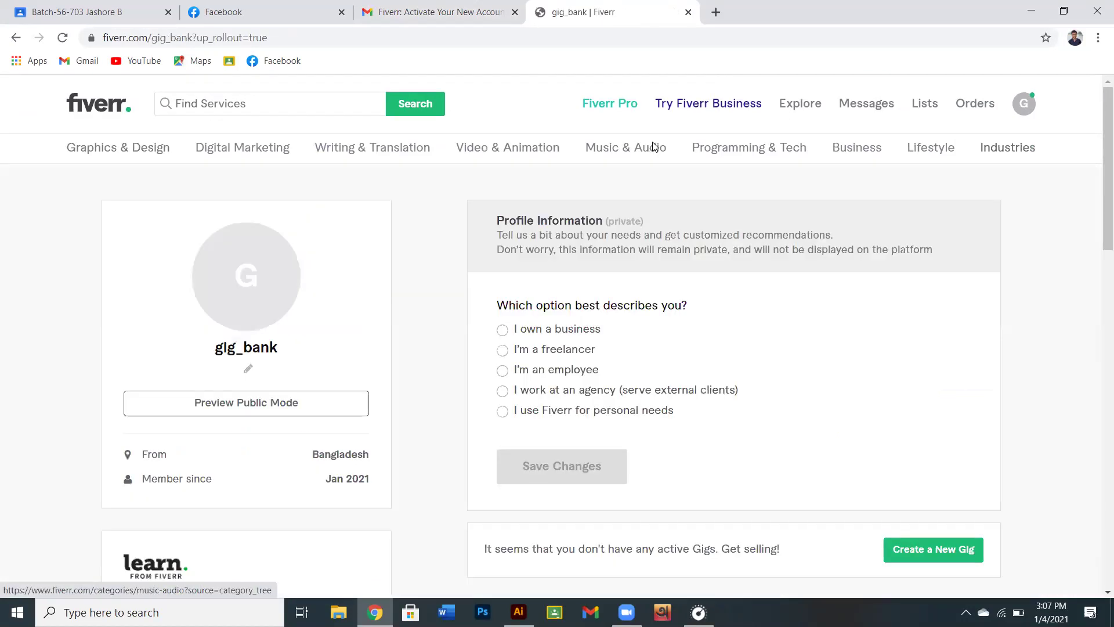
mouse_move(652, 148)
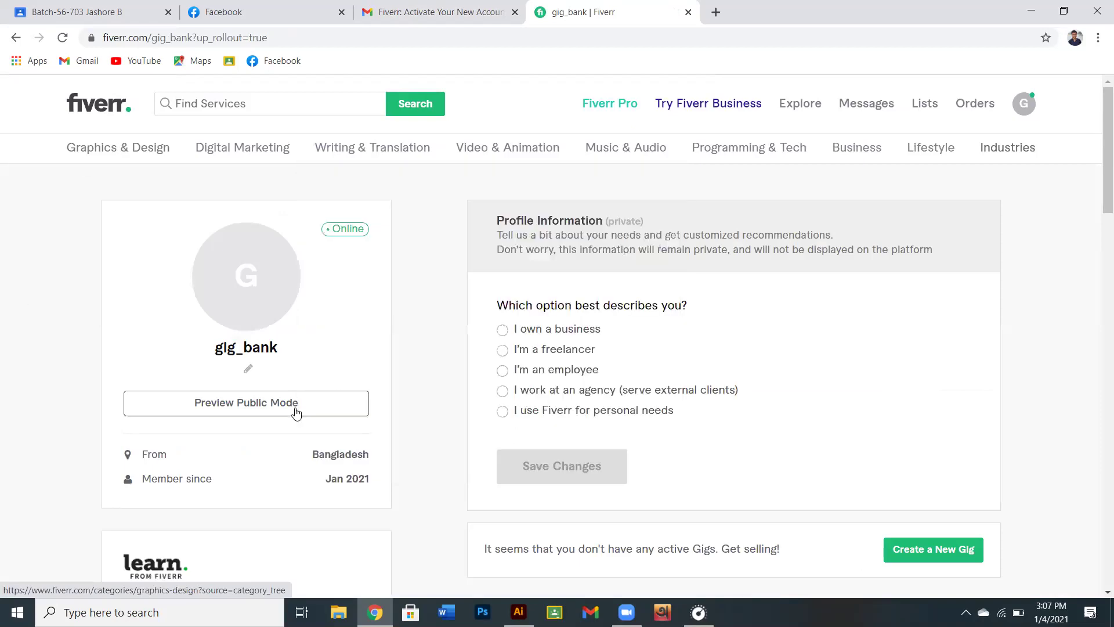
Open the profile picture picker and browse the D: and C: drives, Videos and Pictures.
mouse_move(279, 272)
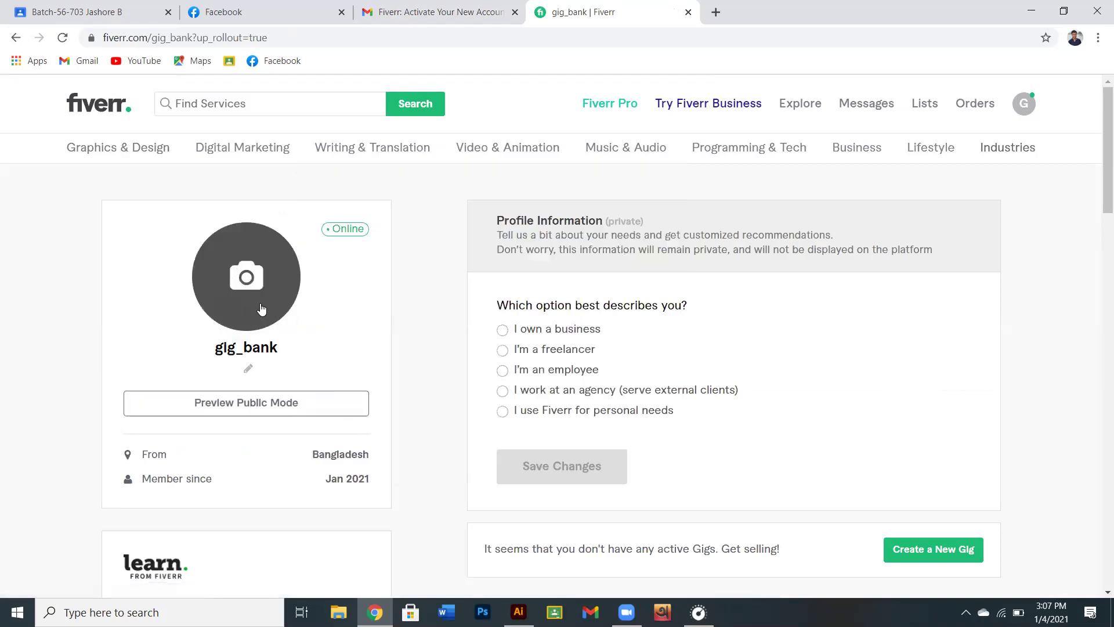
click(247, 278)
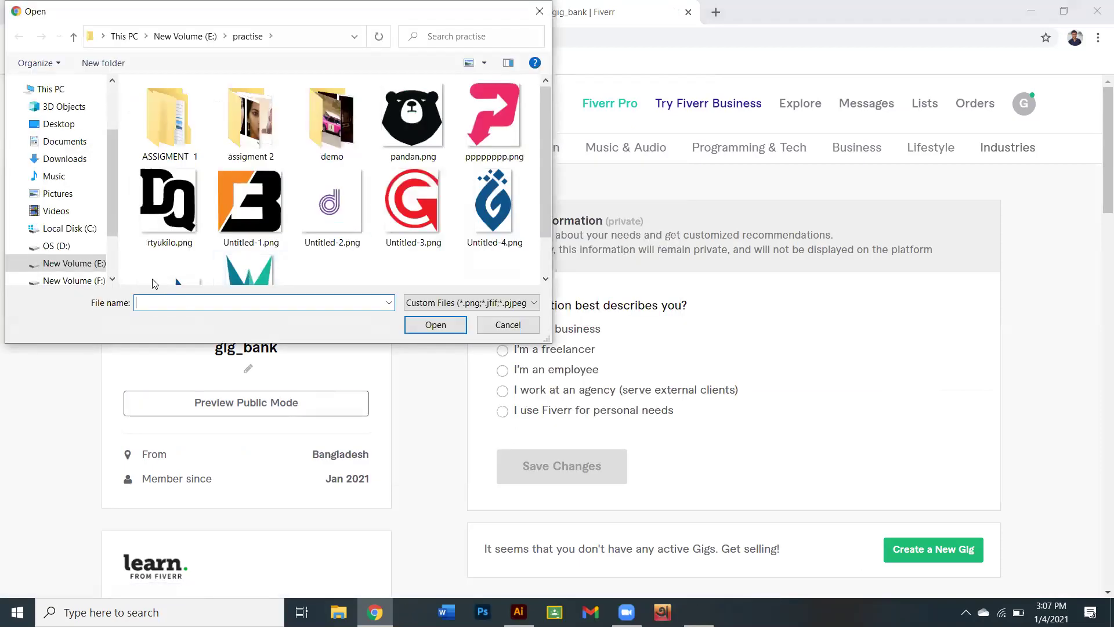
scroll(156, 261, down, 1)
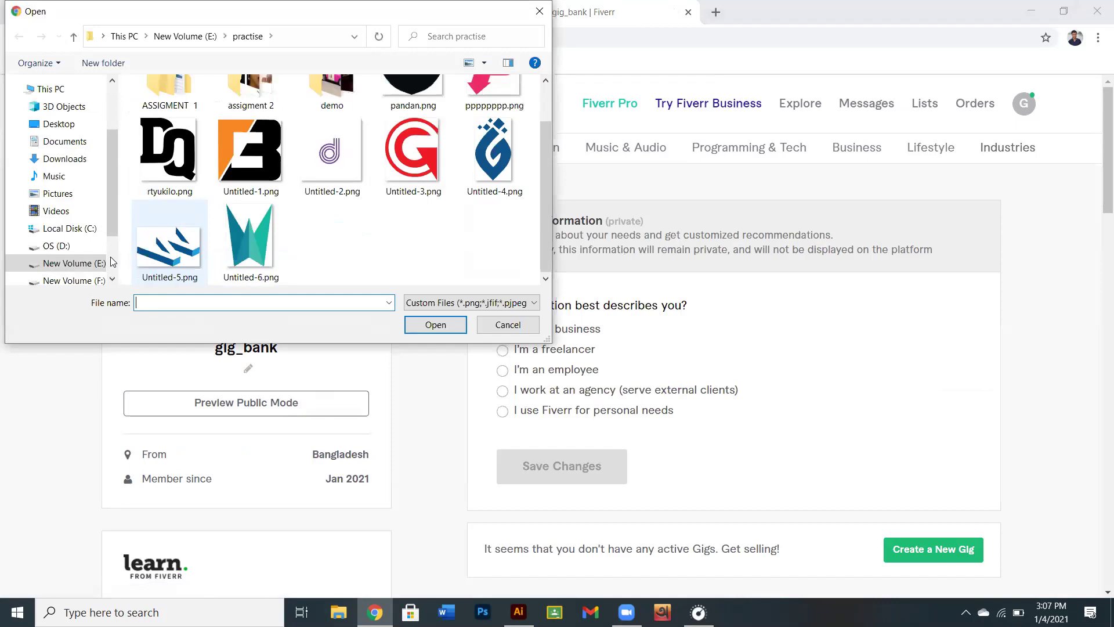
click(58, 246)
click(58, 229)
click(55, 211)
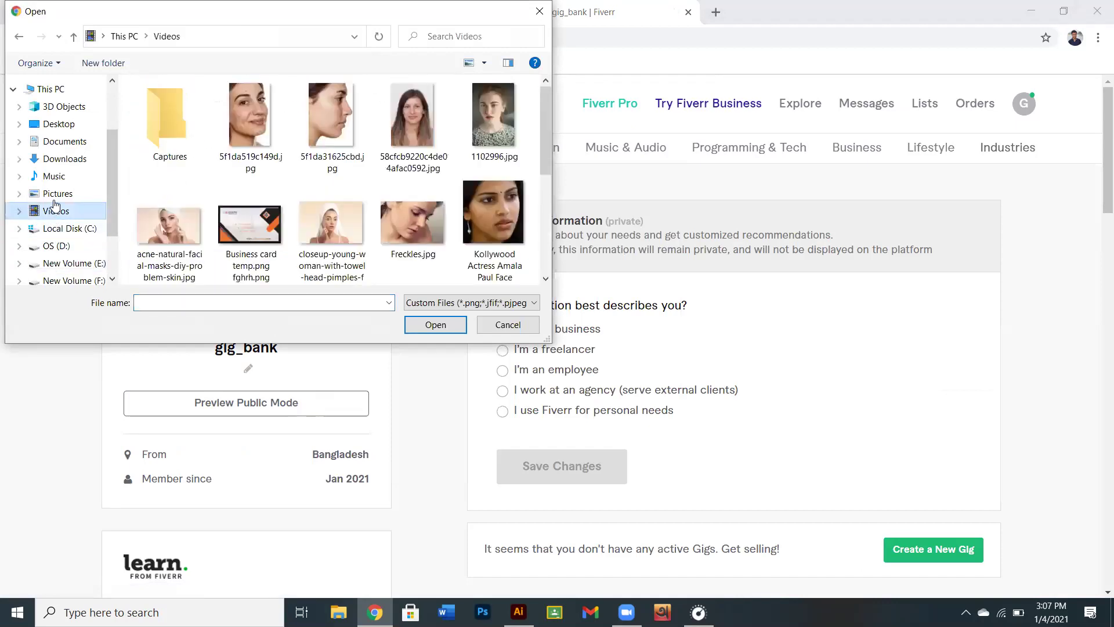
click(56, 193)
Browse Music, Downloads, Desktop, 3D Objects and Documents, then cancel without choosing an image.
click(54, 176)
click(58, 158)
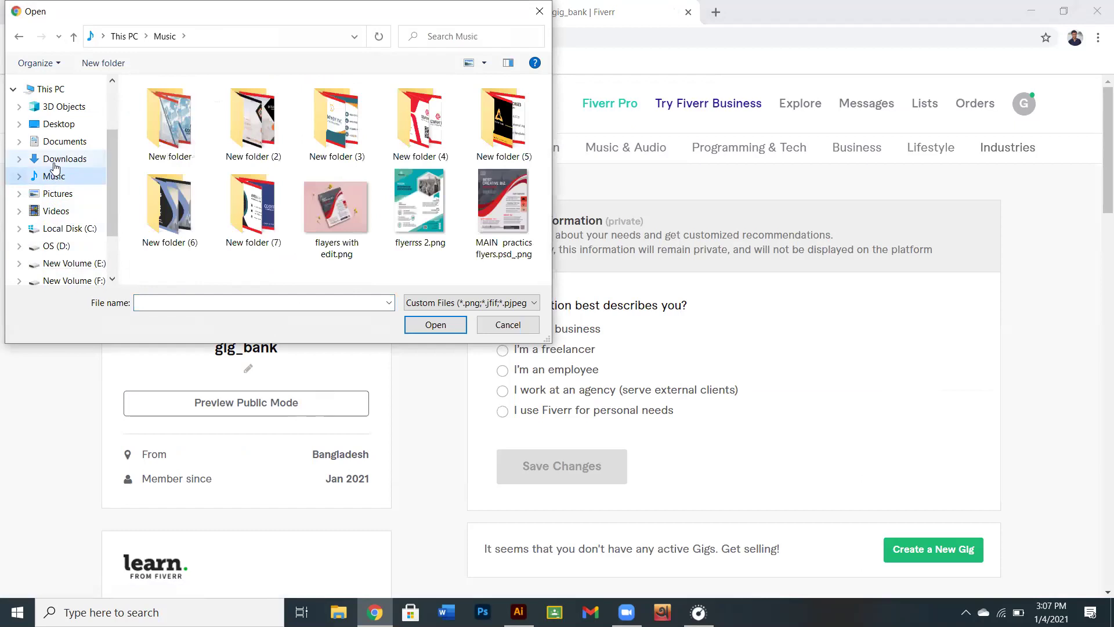
click(59, 124)
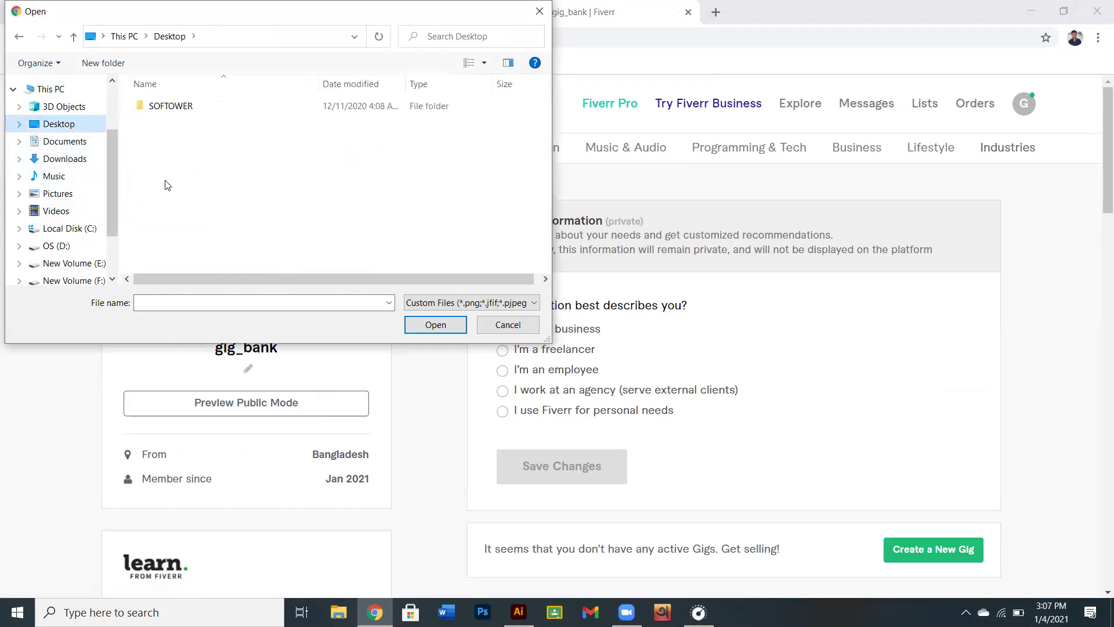
click(64, 107)
click(58, 124)
click(63, 141)
click(69, 164)
click(54, 176)
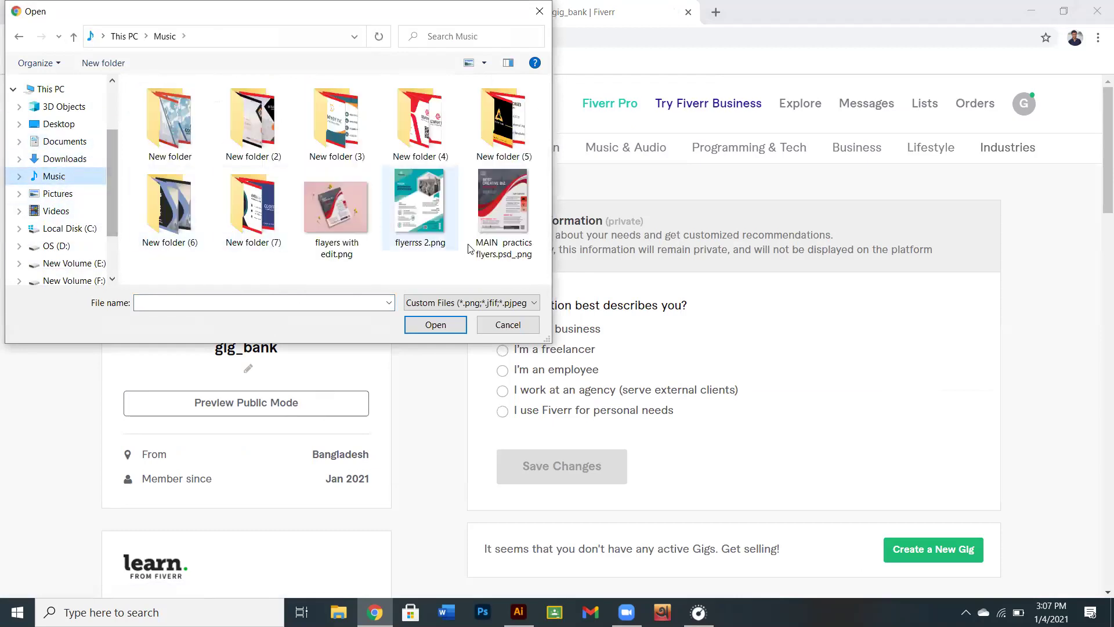
click(508, 325)
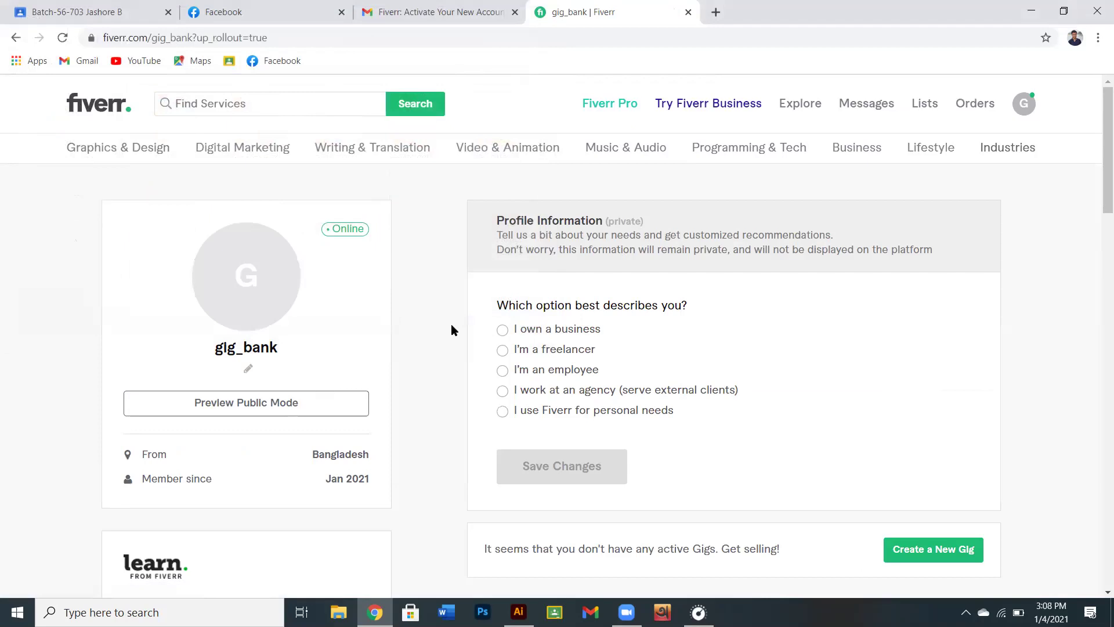
scroll(451, 330, down, 3)
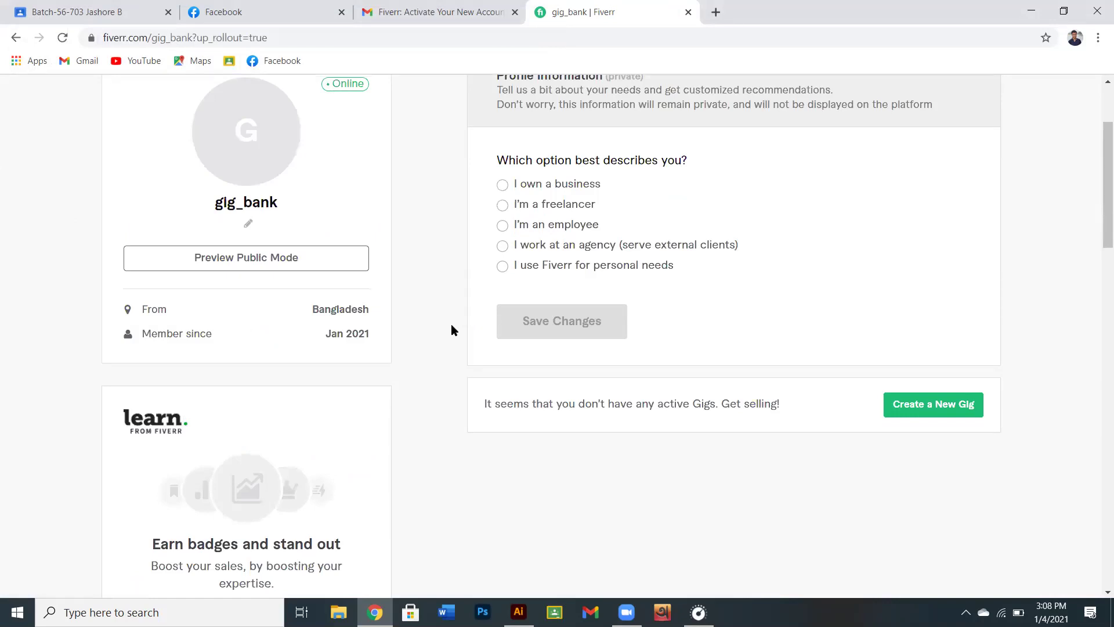
scroll(452, 328, down, 1)
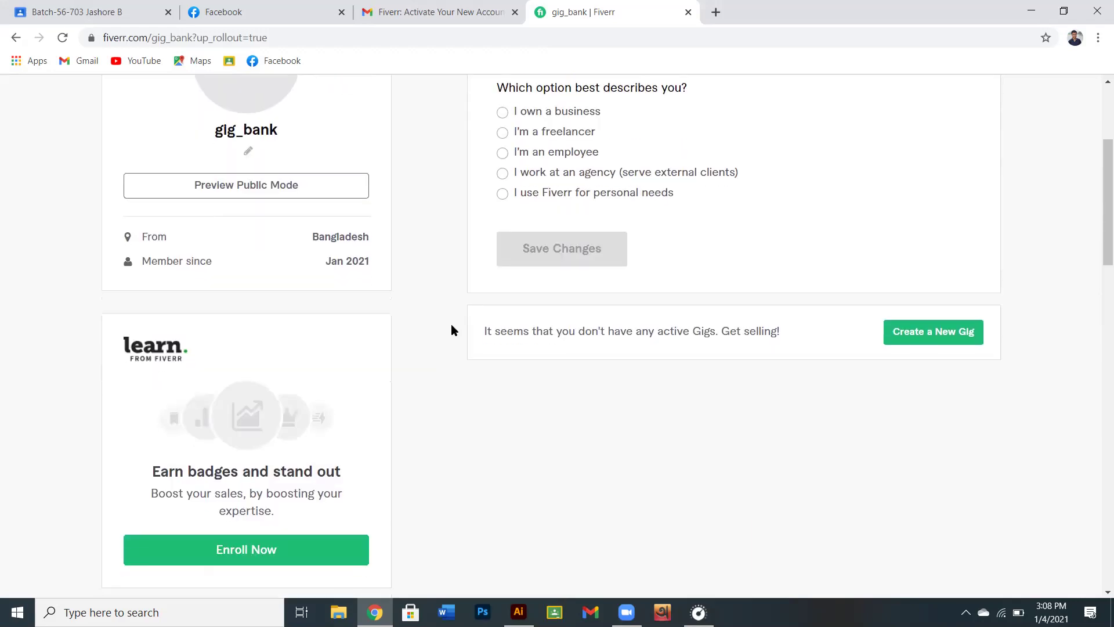
scroll(452, 330, down, 4)
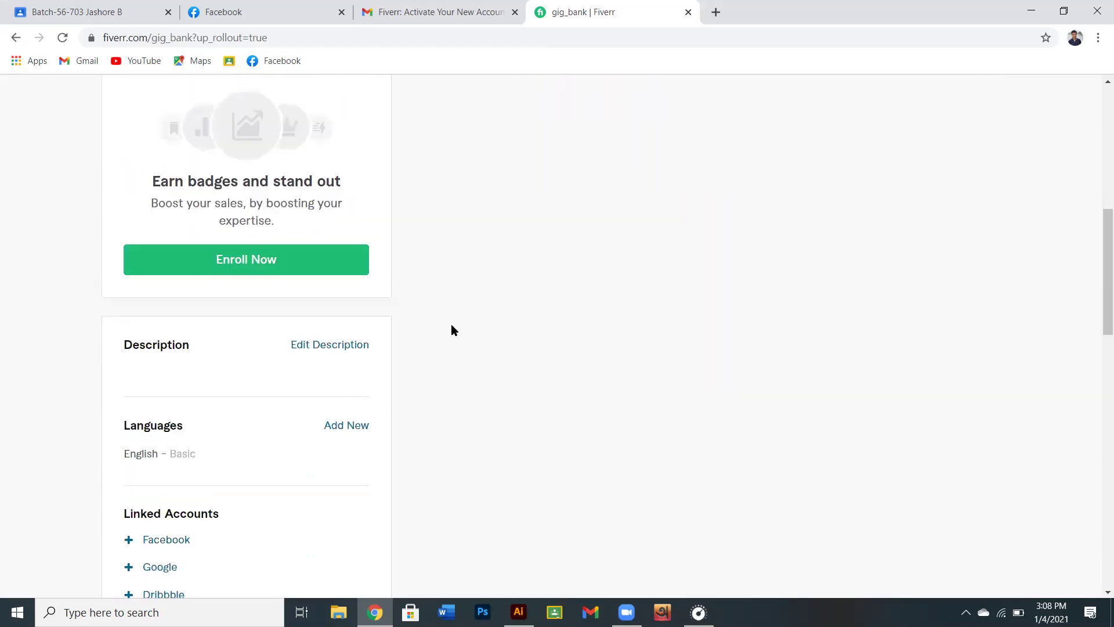
scroll(452, 329, up, 4)
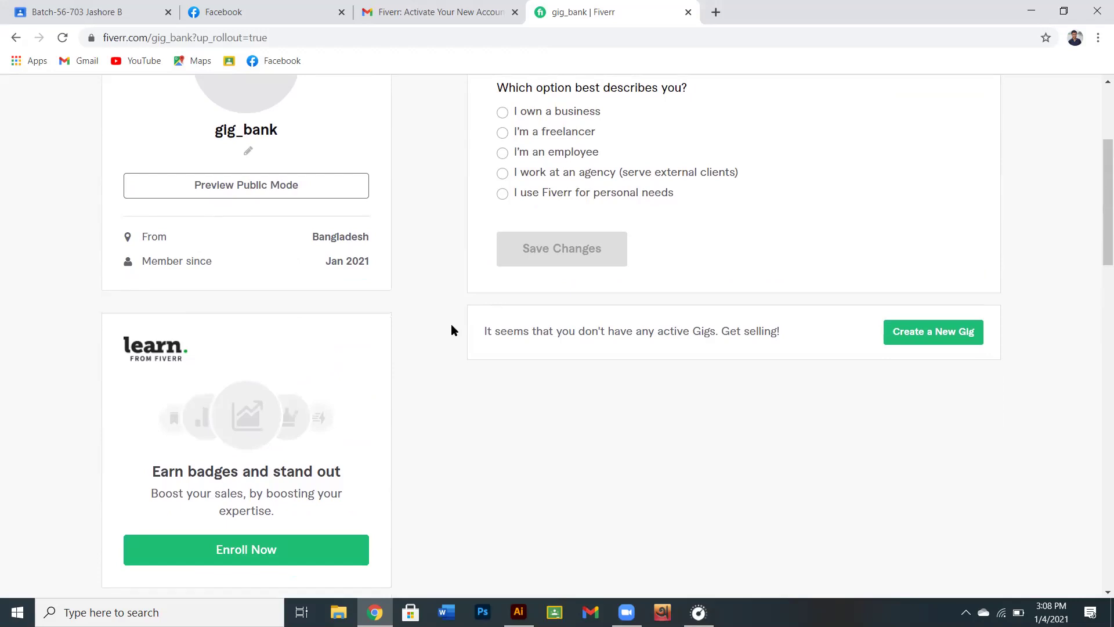
scroll(451, 325, up, 2)
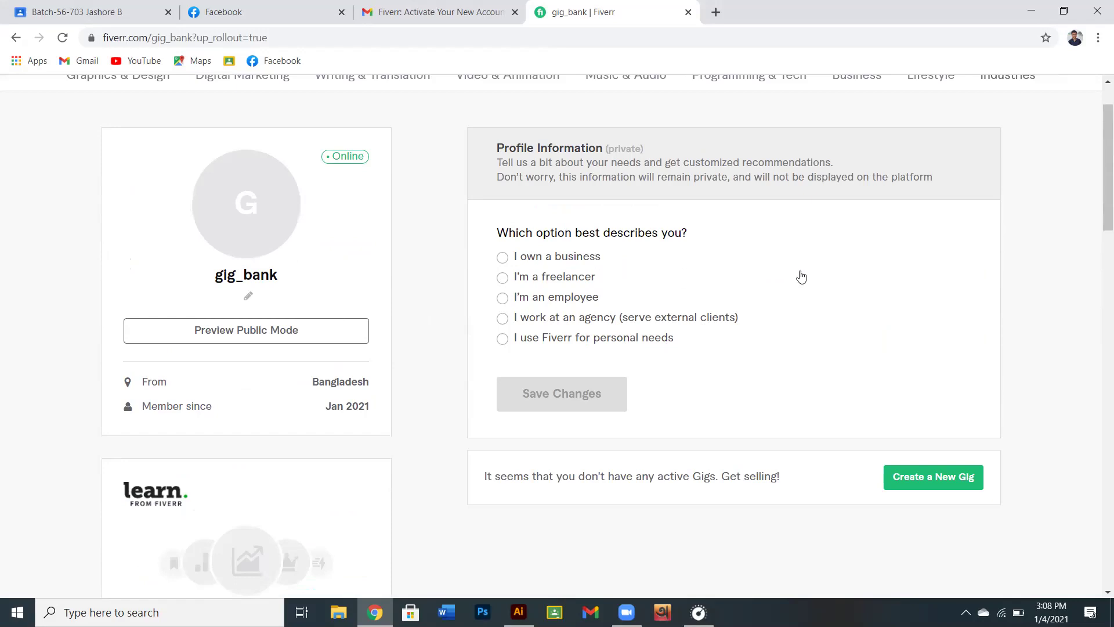
scroll(881, 275, up, 2)
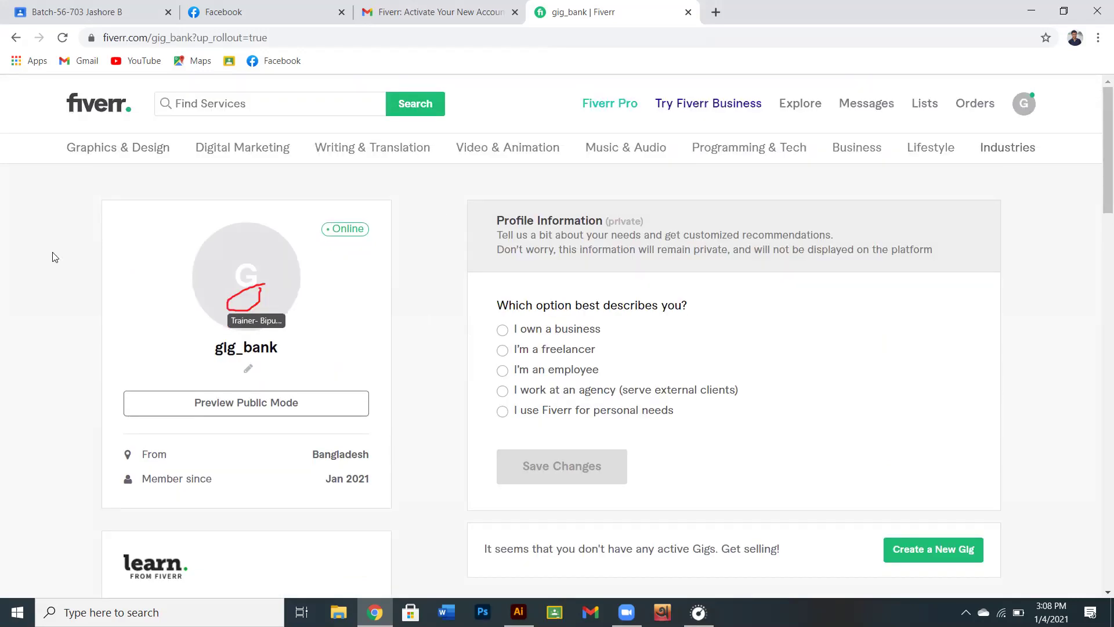
Cancel the profile photo picker and open the one-line tagline editor under gig_bank.
click(248, 296)
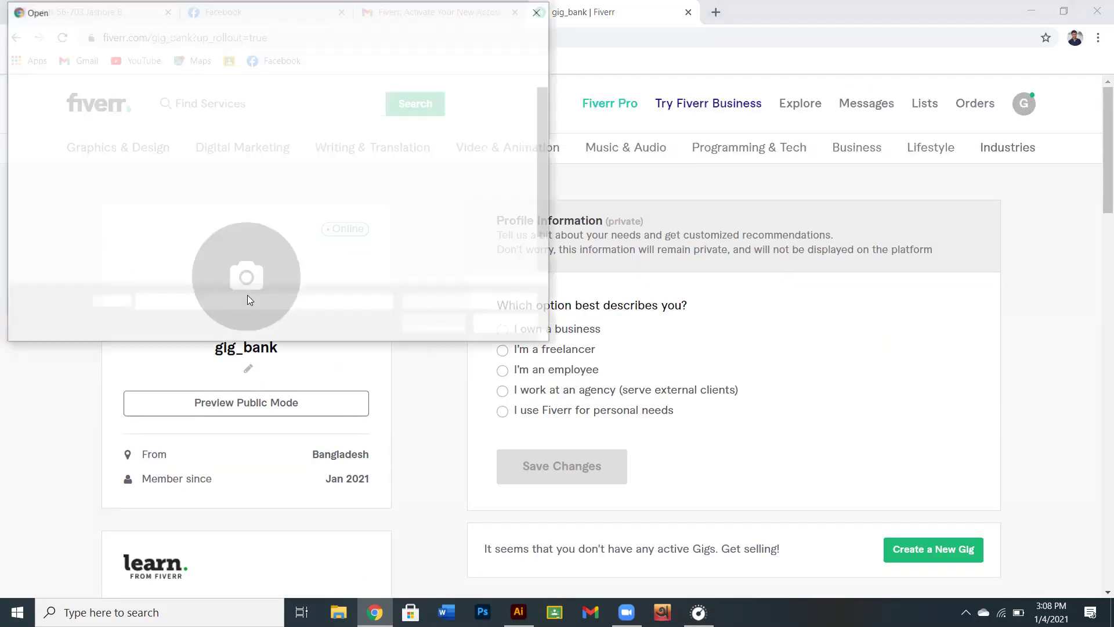
click(508, 325)
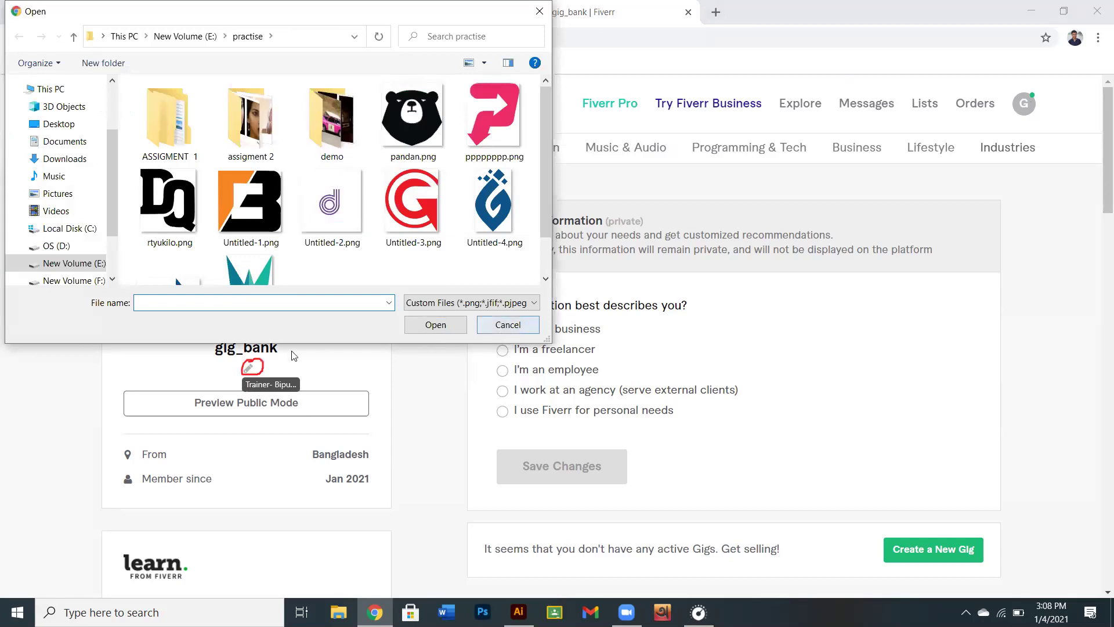
click(250, 367)
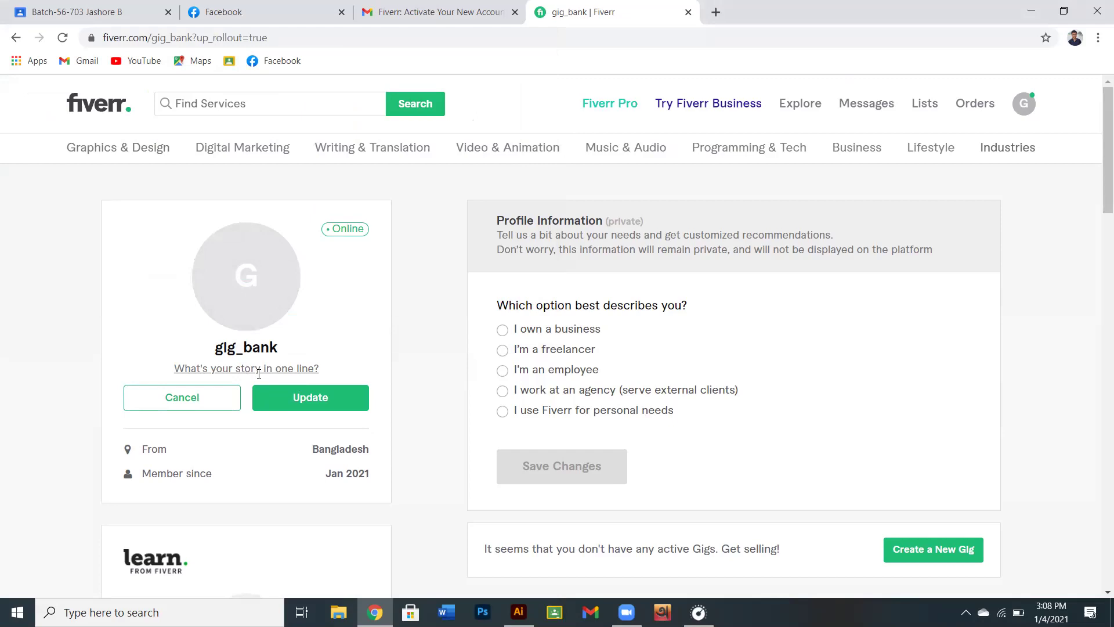
Enter the tagline 'Professional Graphic Designer', fixing the 'Desingner' misspelling, and save it.
text(Gr)
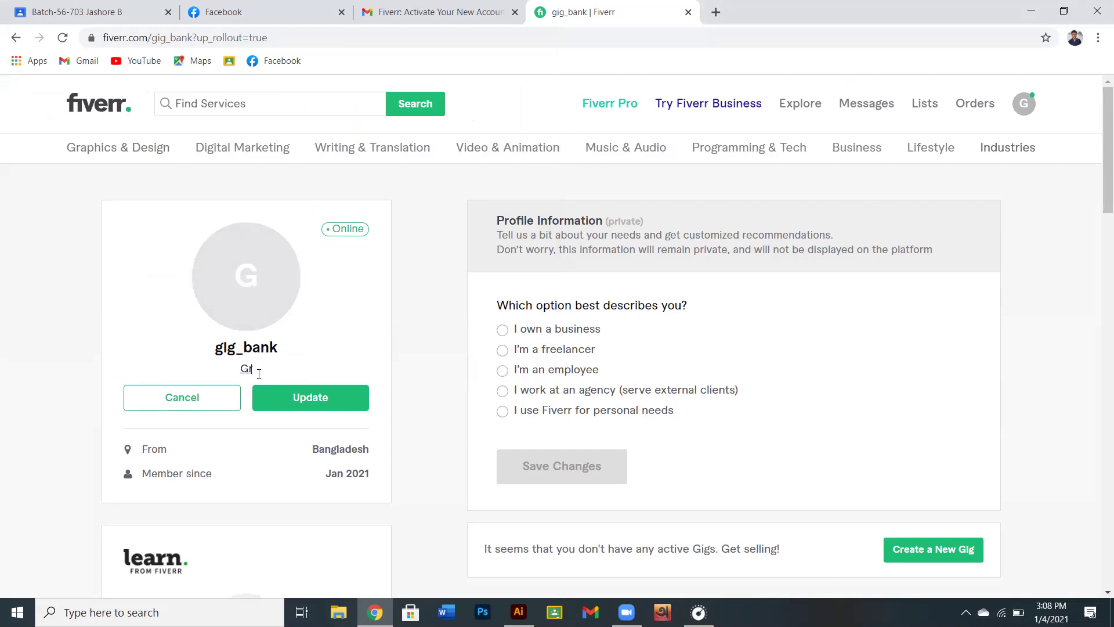
text(aphics)
text( D)
key(BackSpace)
key(BackSpace)
key(BackSpace)
text(Desingner)
right_click(268, 371)
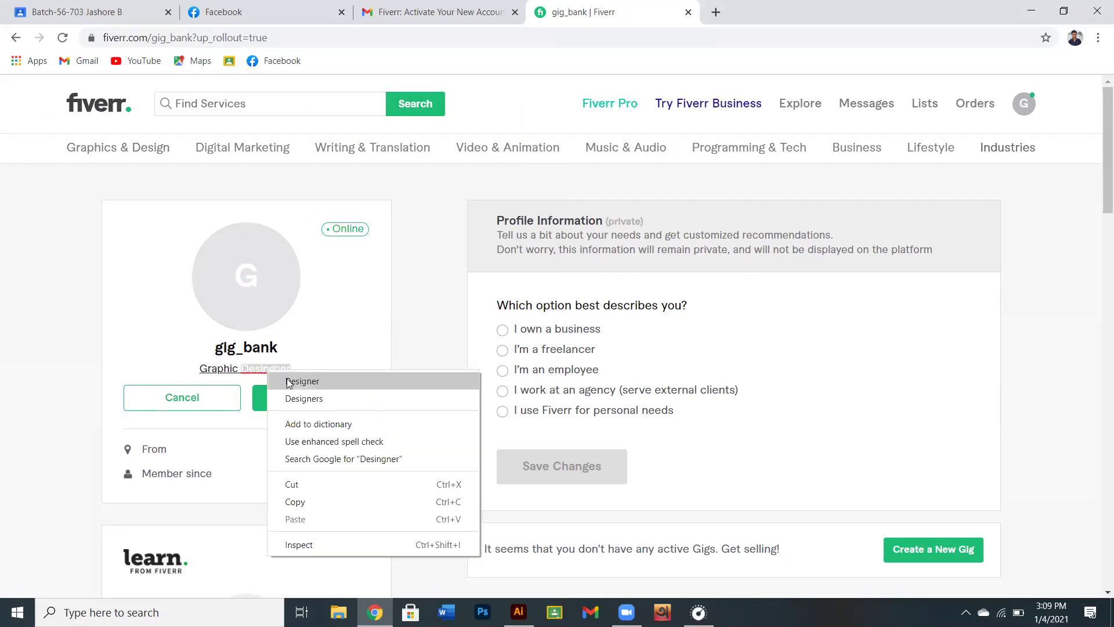
click(290, 381)
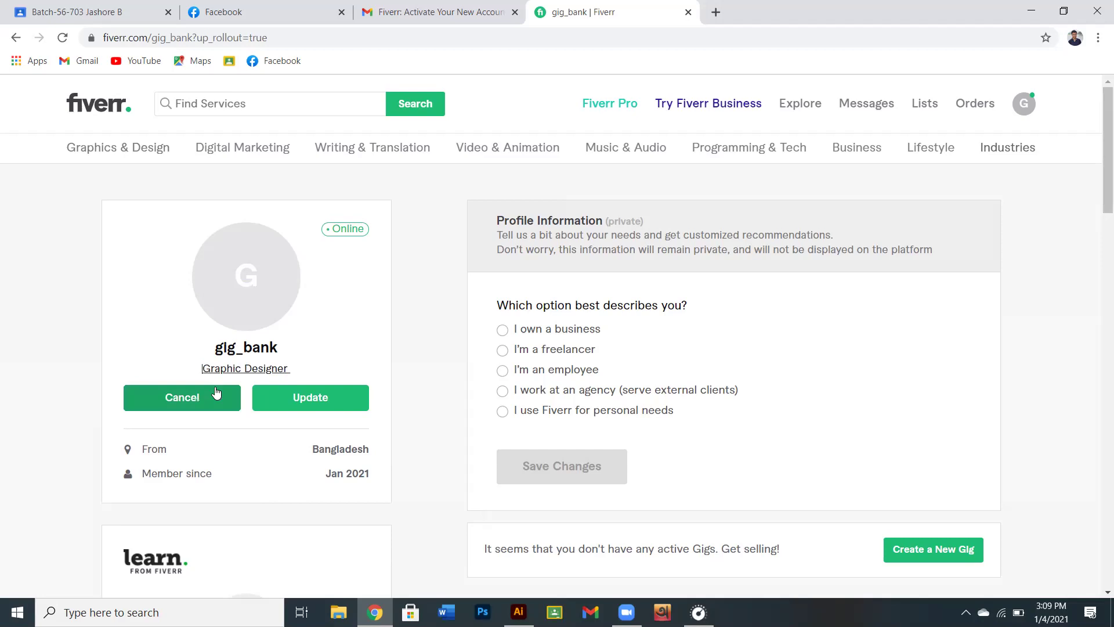
text(Pr)
text(ofess)
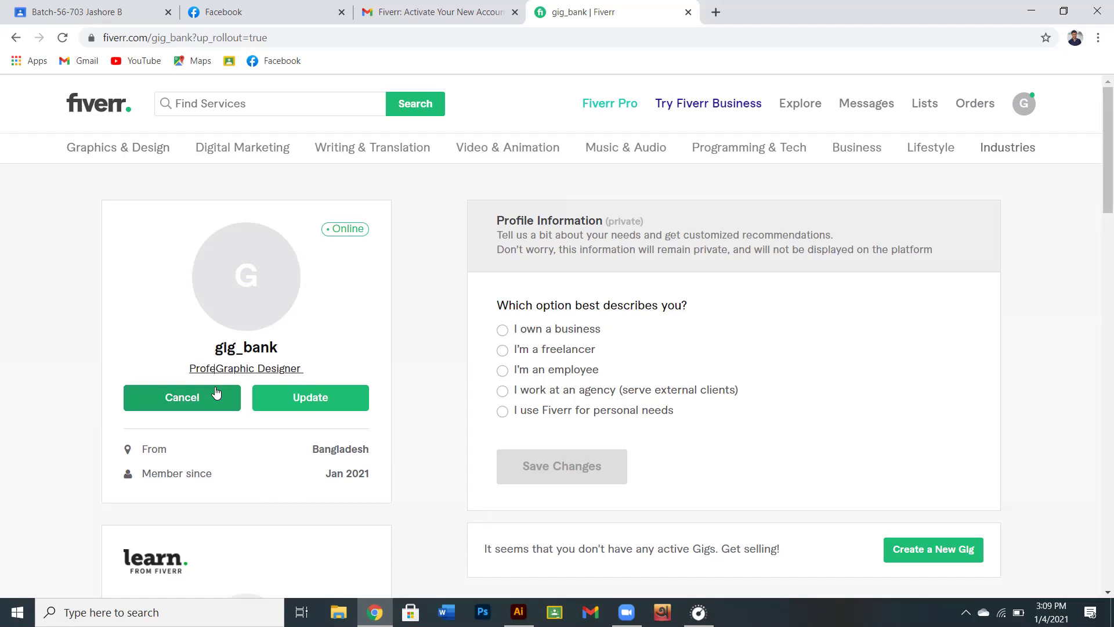
text(ional)
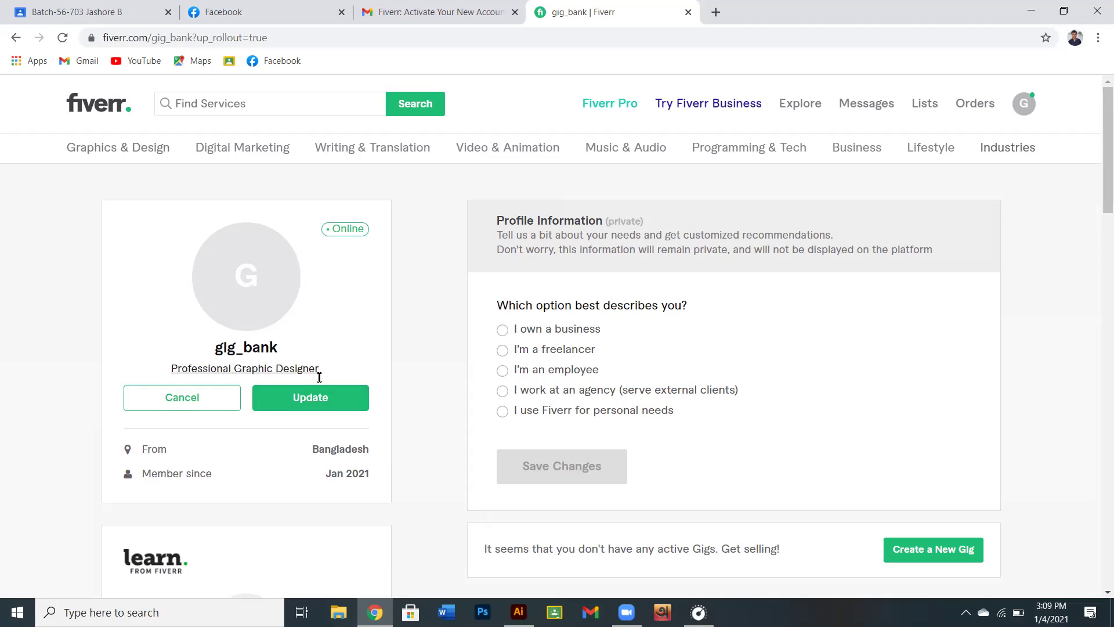
click(312, 408)
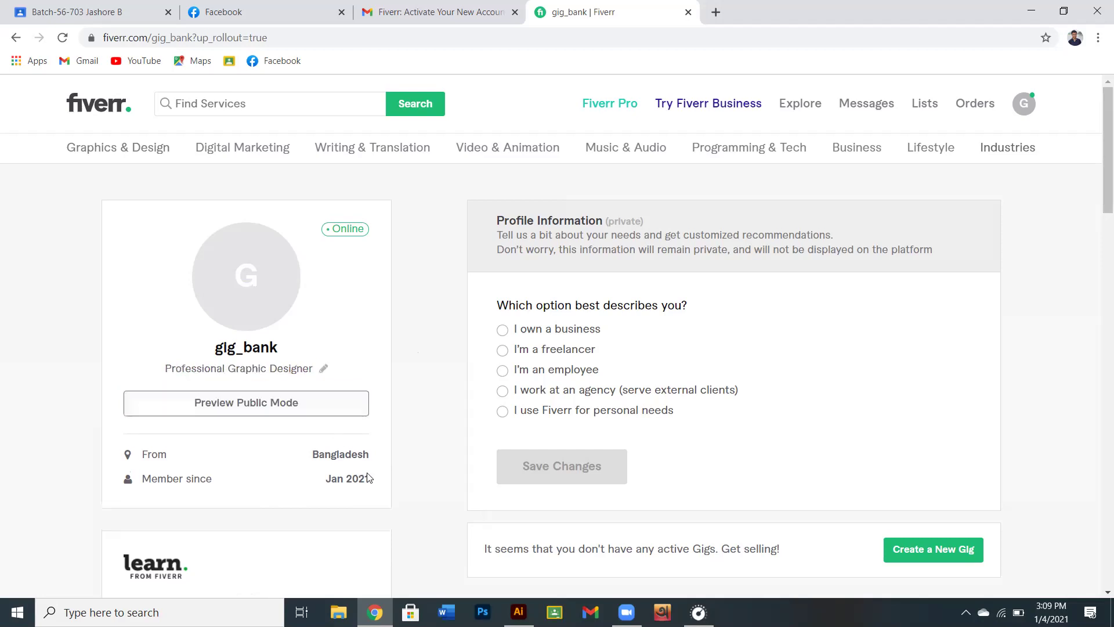
Open the account menu from the avatar in the top-right header.
scroll(398, 476, down, 1)
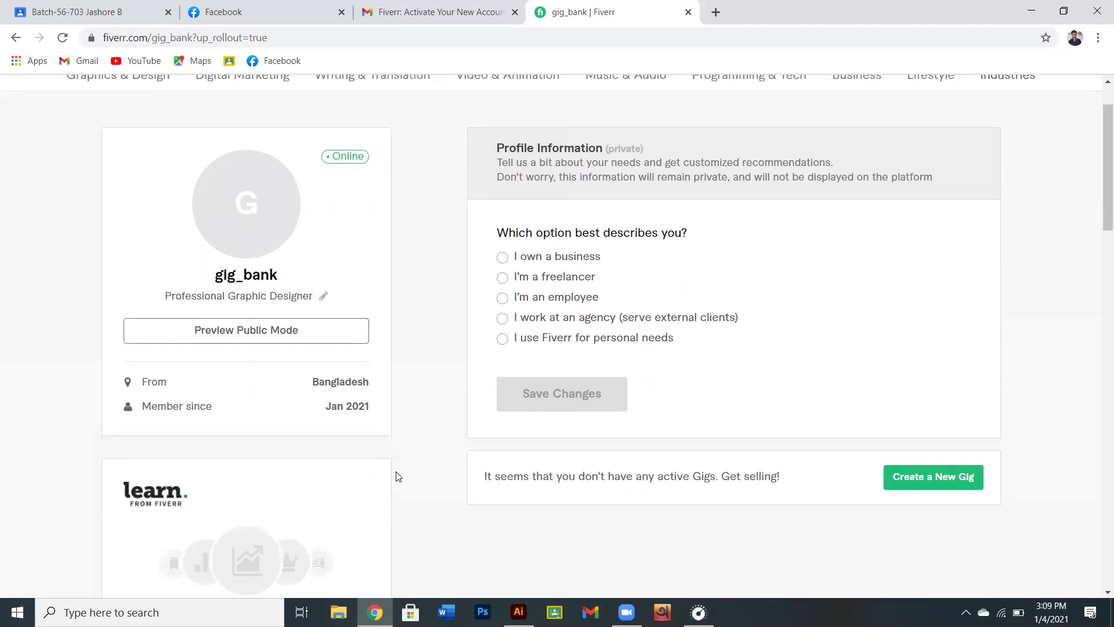
scroll(398, 476, down, 1)
scroll(398, 476, down, 4)
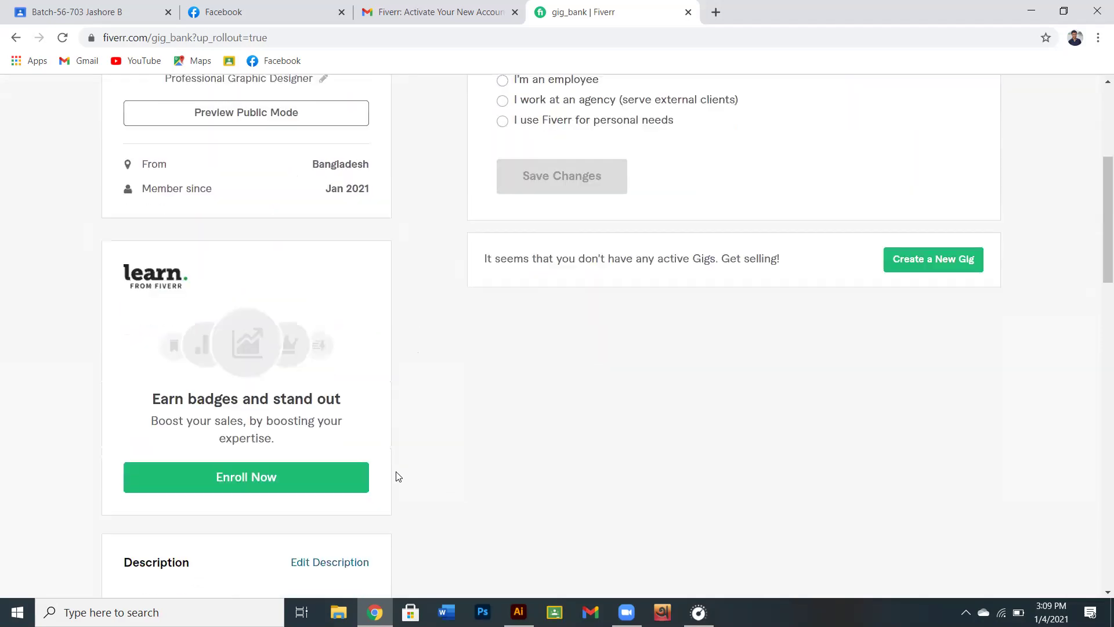
scroll(398, 476, up, 5)
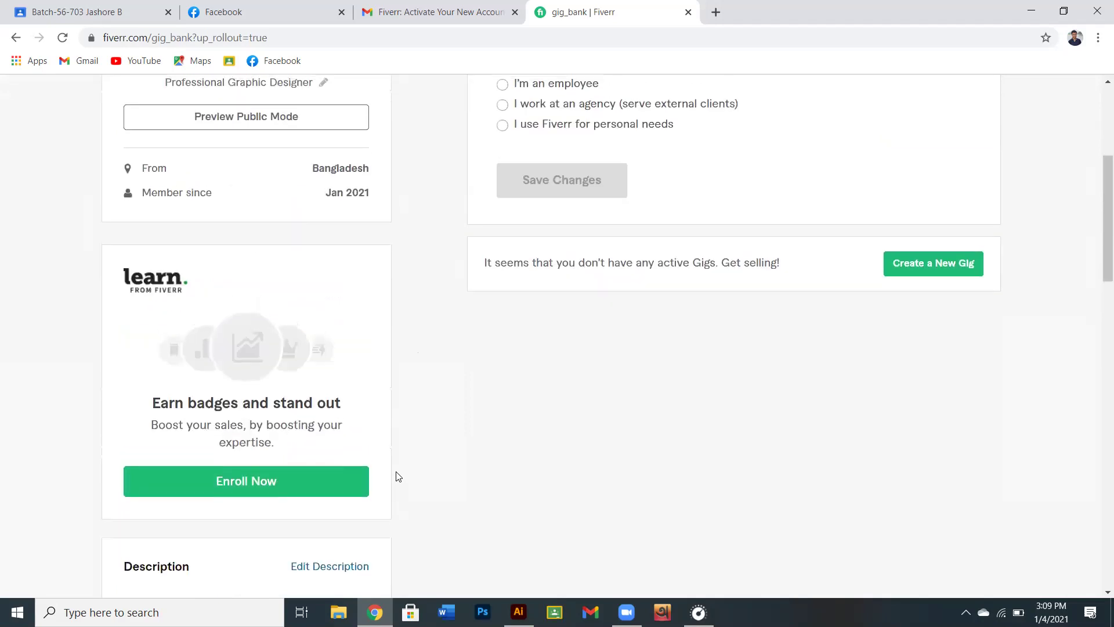
scroll(398, 476, up, 1)
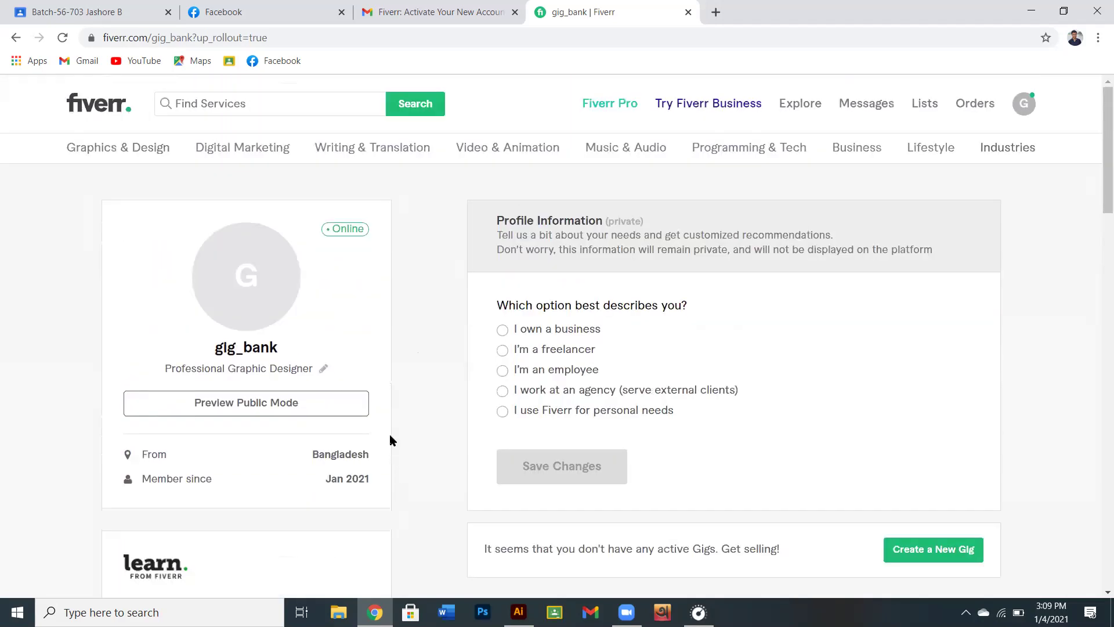
click(1026, 111)
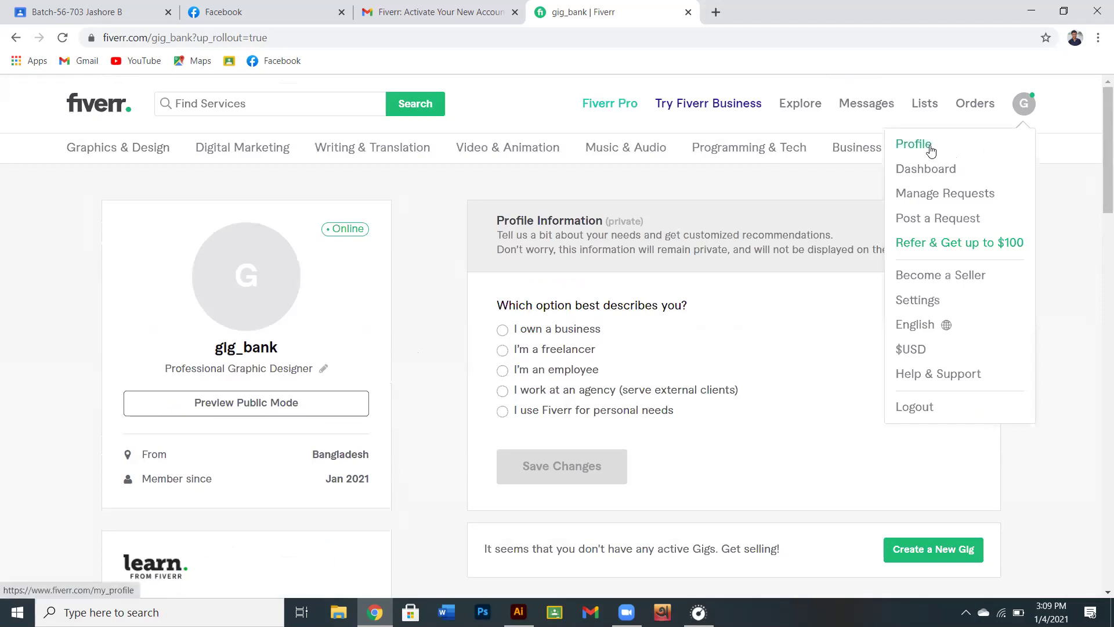
Open Account settings and enter the account's full name in the Full Name field.
click(919, 302)
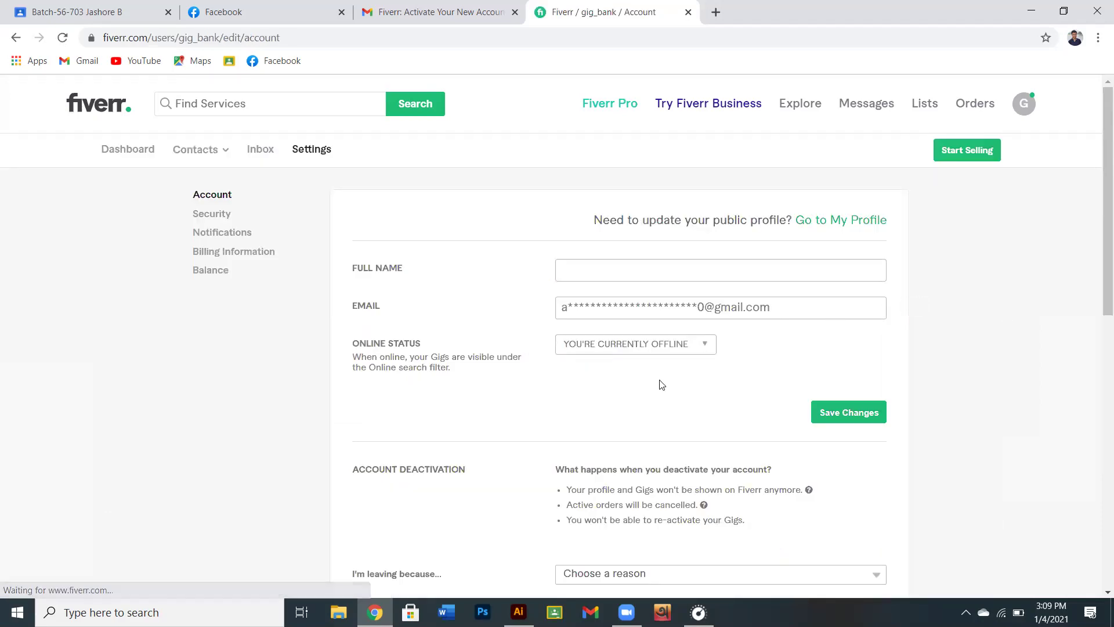
click(576, 274)
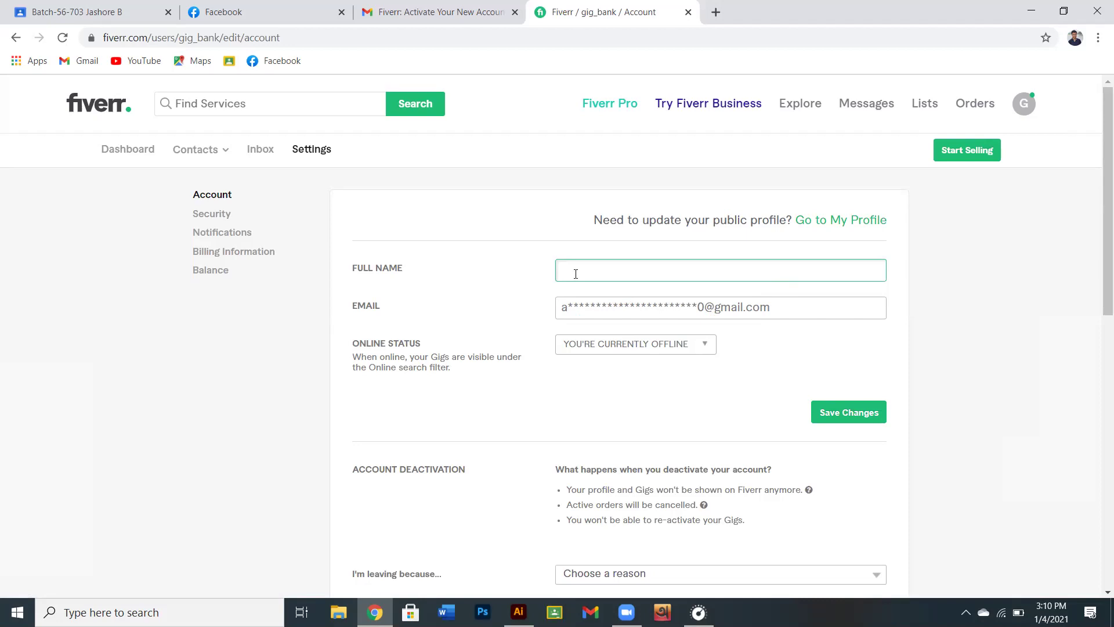
text(m)
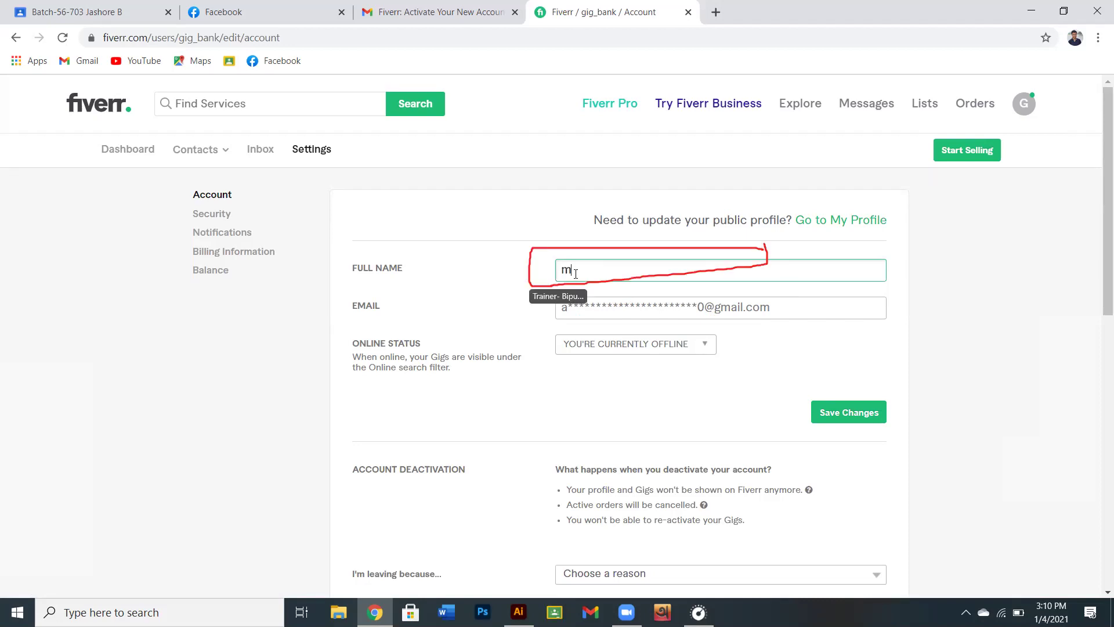
key(BackSpace)
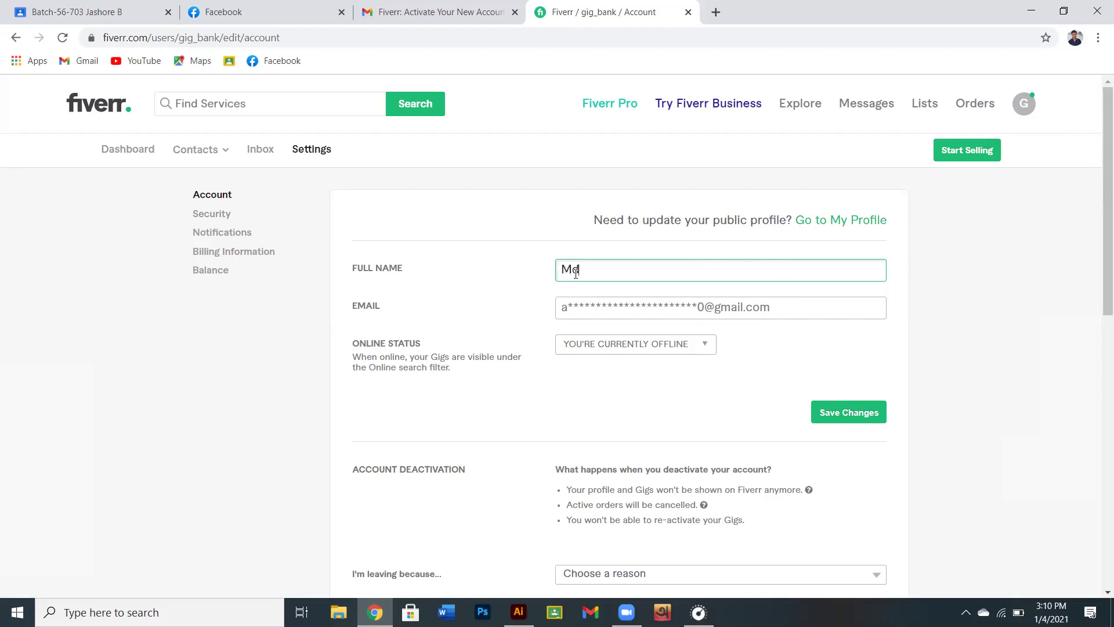
click(584, 270)
key(BackSpace)
Save the account settings changes, then go to the Security settings.
scroll(710, 371, down, 1)
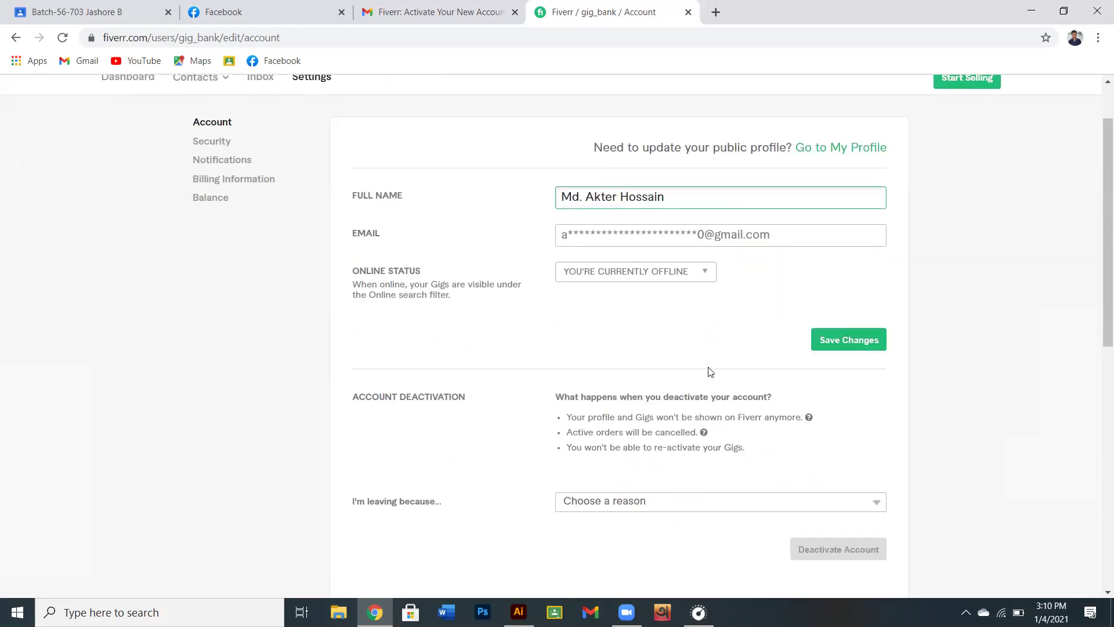
scroll(710, 371, down, 2)
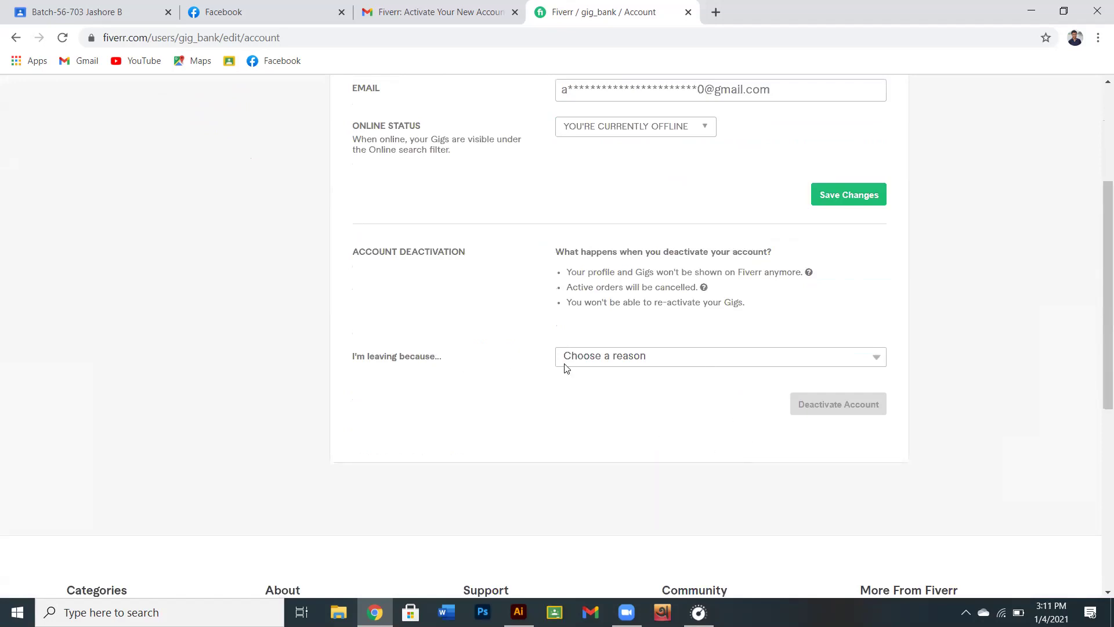
scroll(580, 355, up, 3)
scroll(581, 355, up, 1)
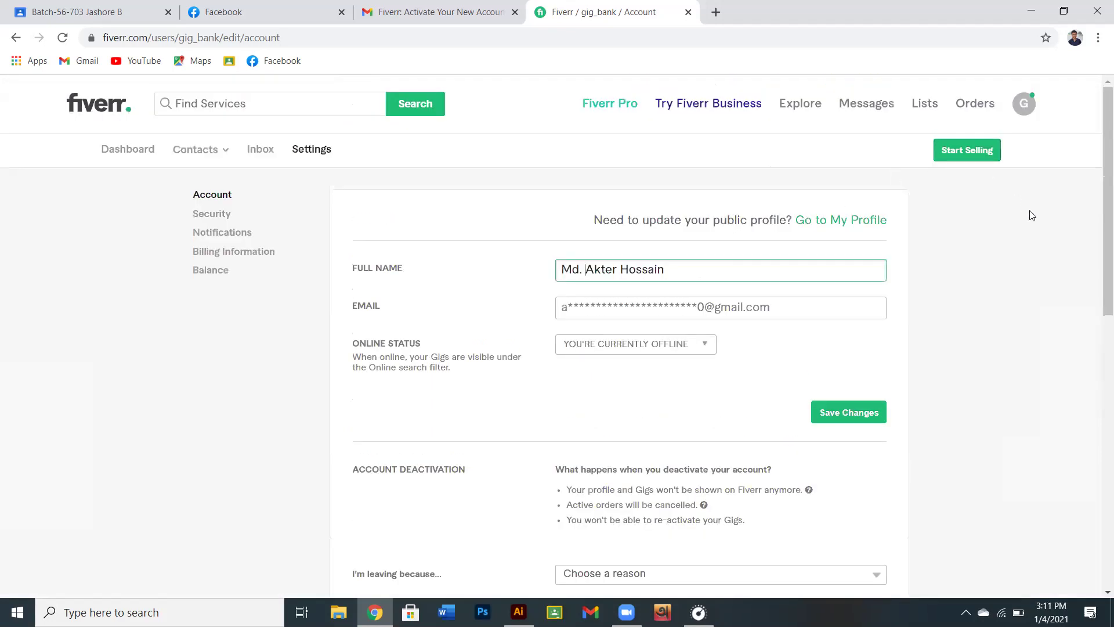
click(862, 414)
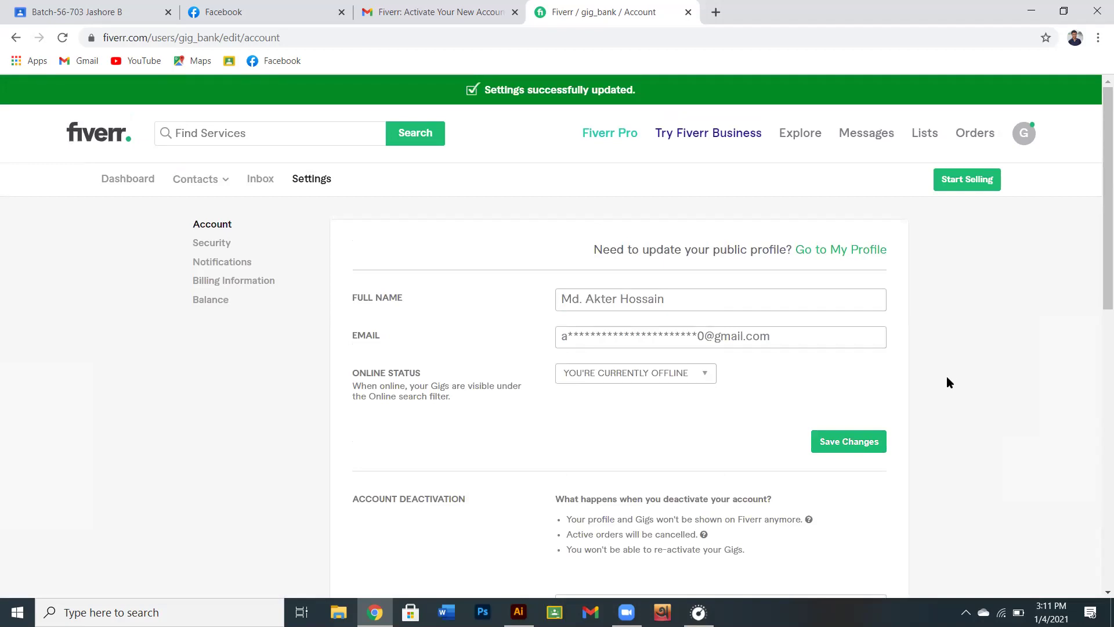
click(210, 247)
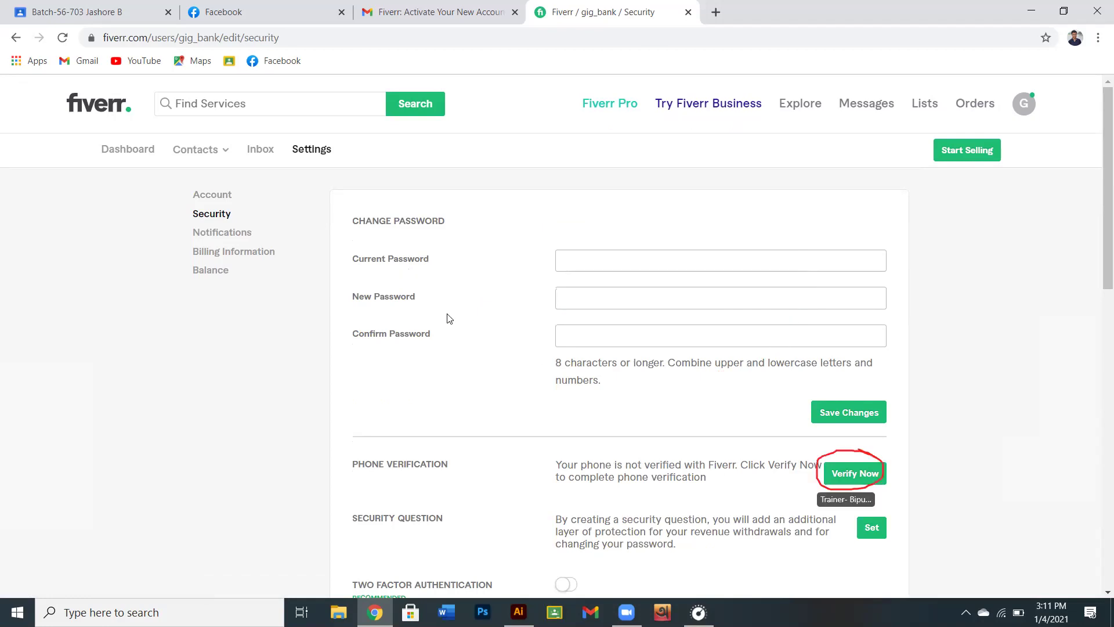
Start Phone Verification on the Security page, then switch to the Fiverr activation email in Gmail.
scroll(446, 318, down, 1)
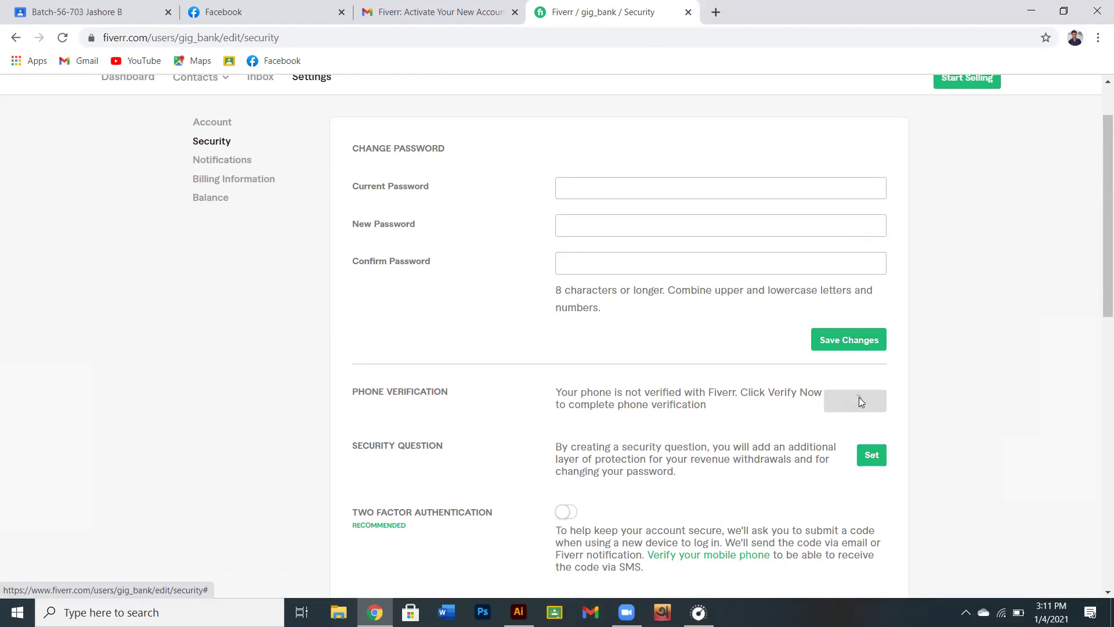
click(859, 400)
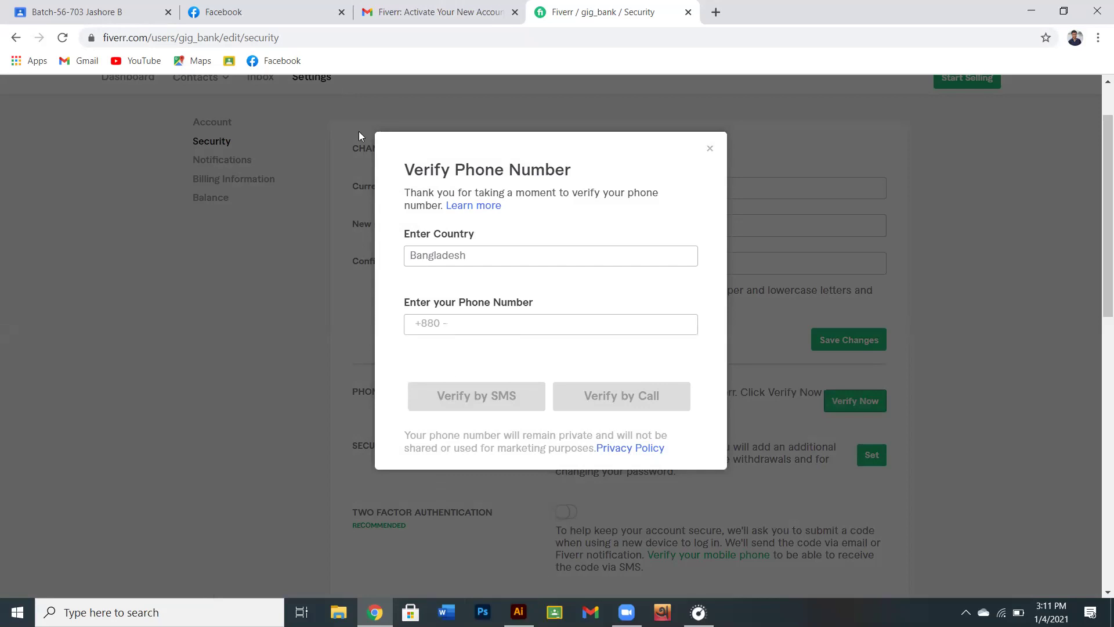
click(398, 19)
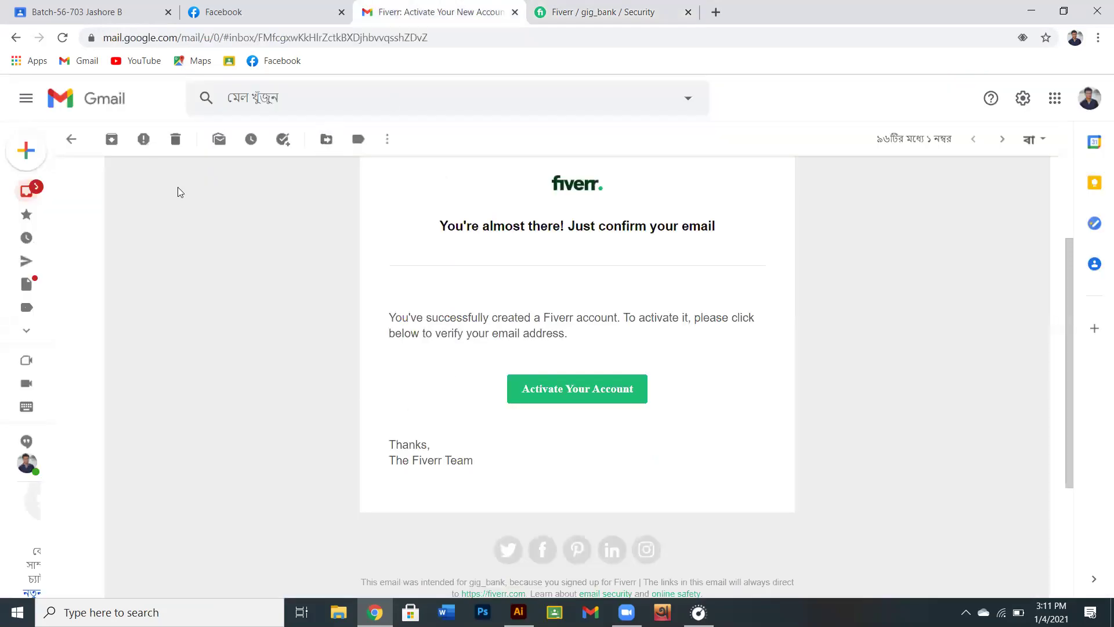
Expand Gmail's navigation sidebar and show all the extra mailbox labels.
scroll(178, 187, up, 3)
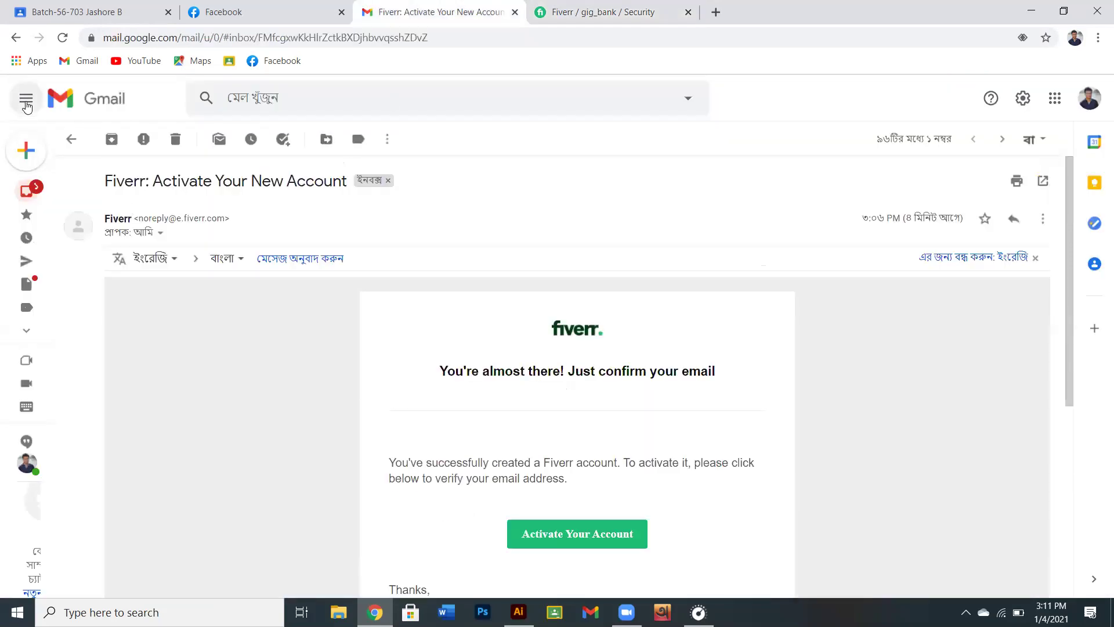
click(28, 104)
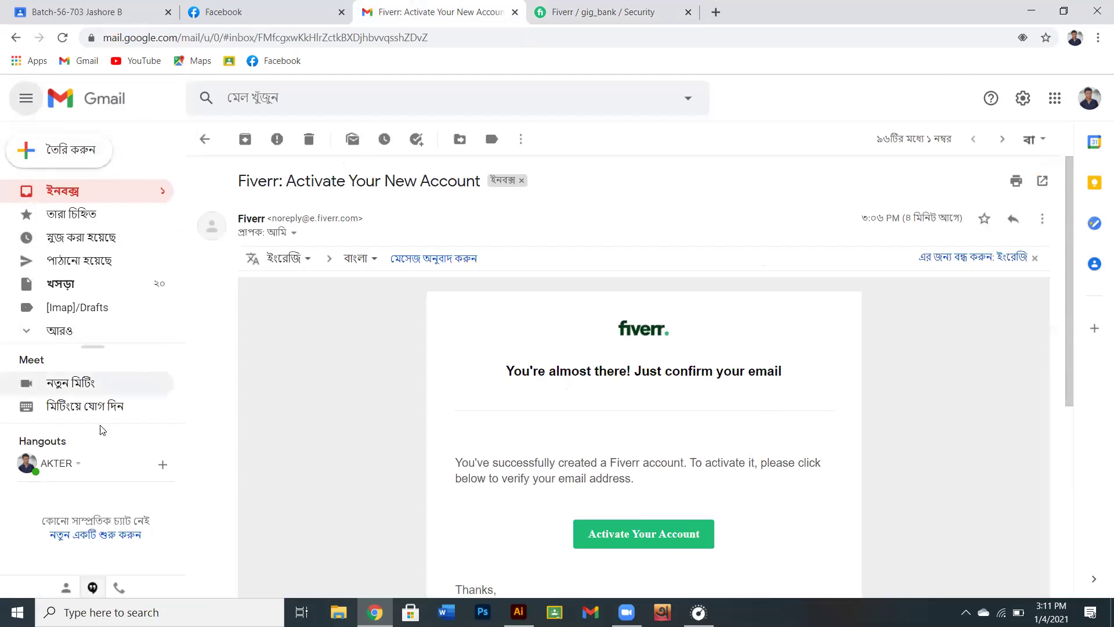
click(58, 330)
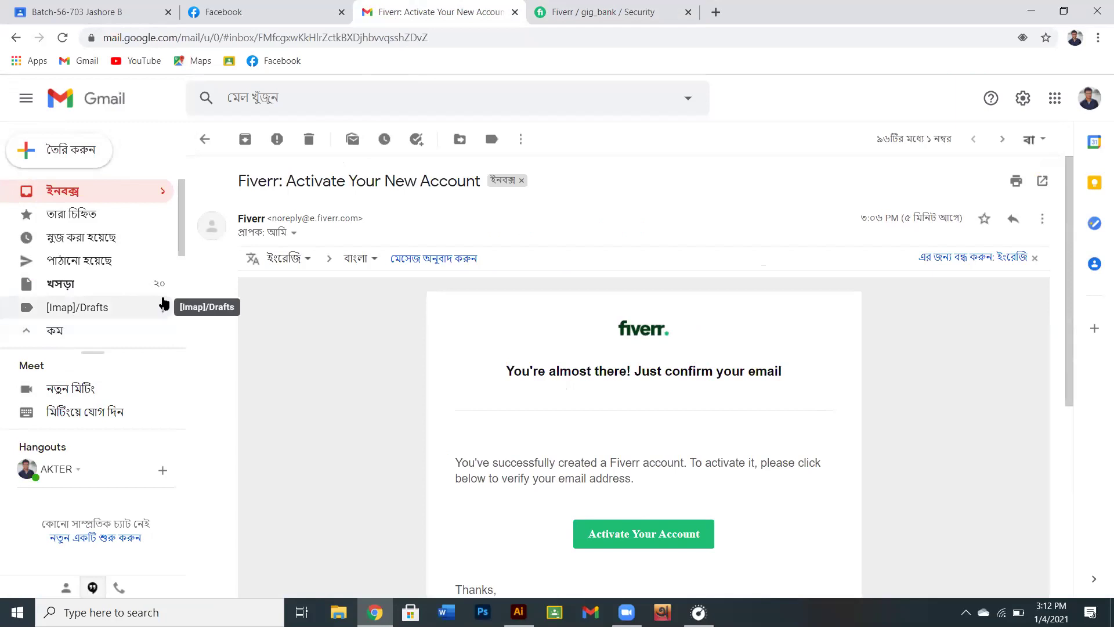
scroll(129, 302, down, 1)
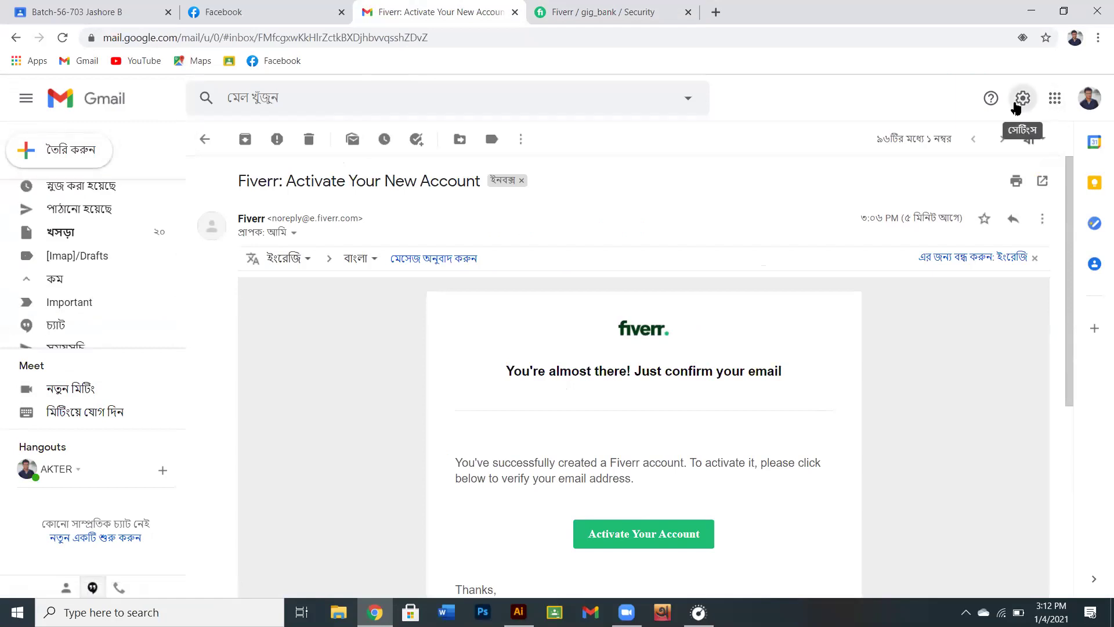
Open the Quick settings panel, close it, and reopen it.
click(1023, 99)
scroll(986, 290, down, 6)
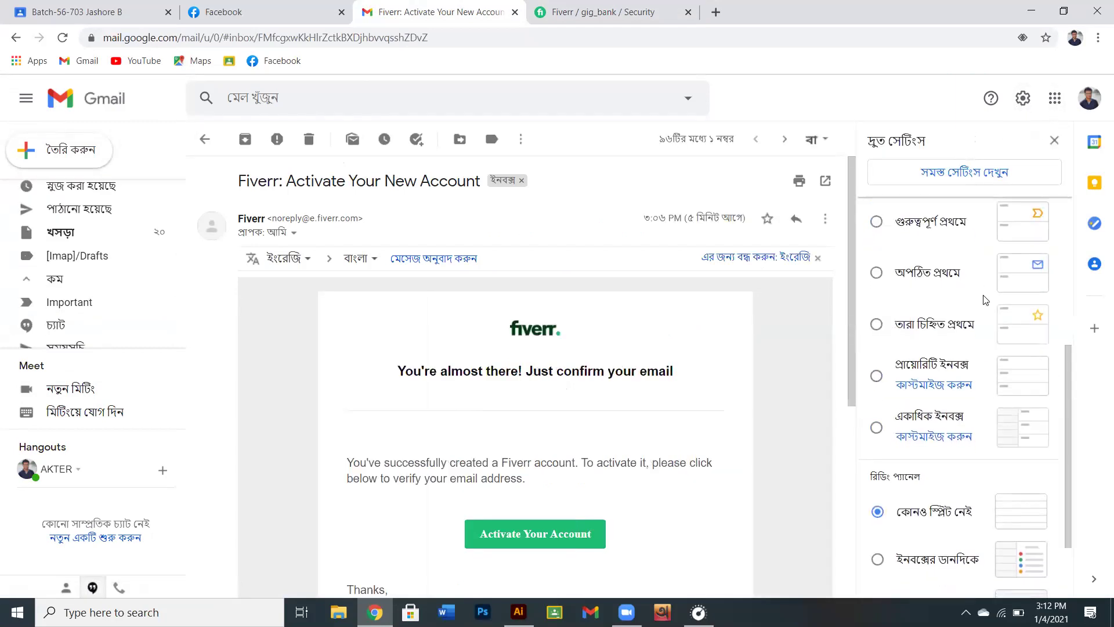
scroll(984, 299, up, 5)
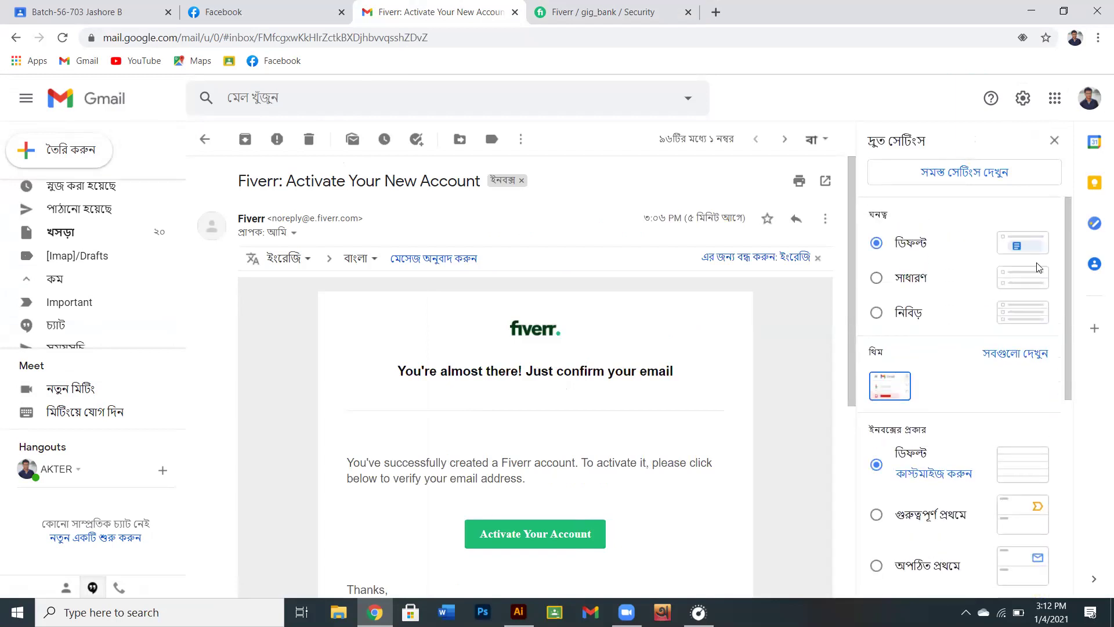
click(1054, 141)
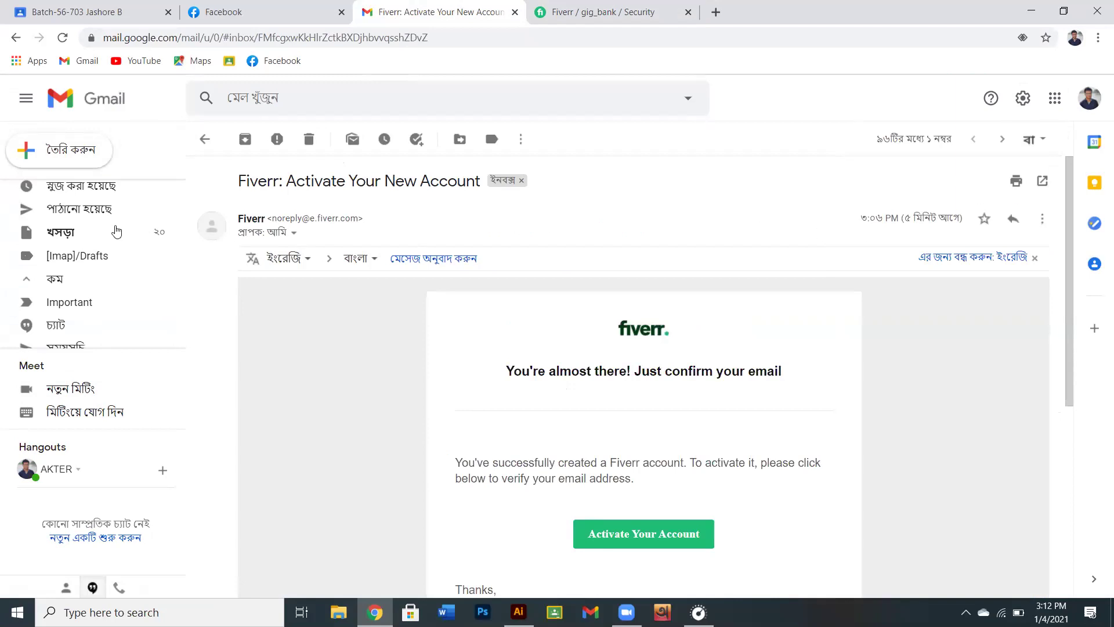
scroll(113, 232, up, 2)
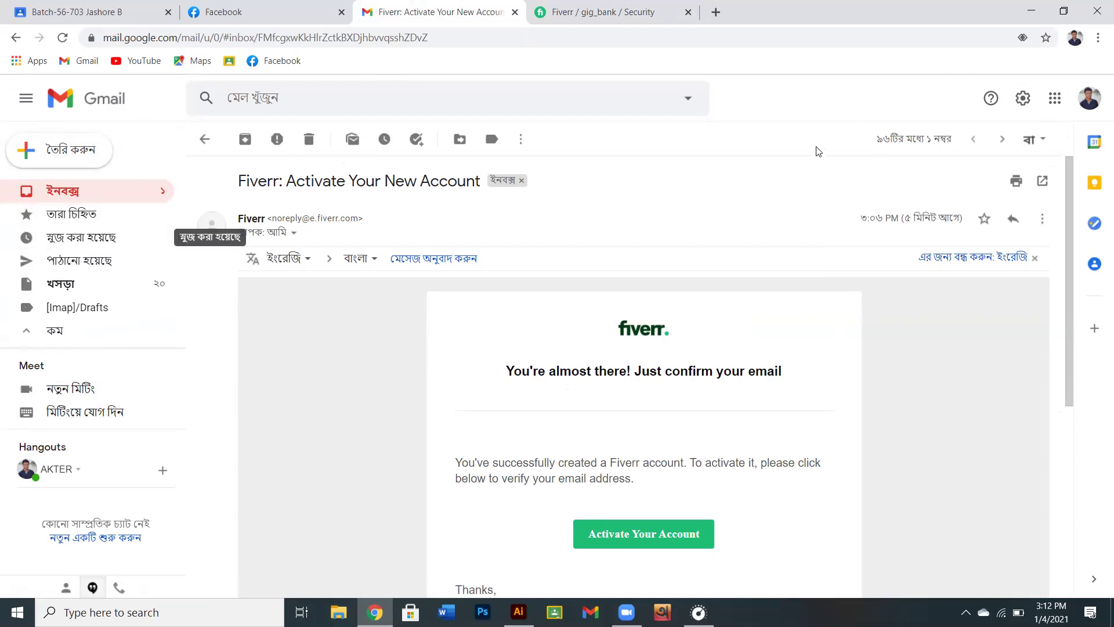
click(1022, 98)
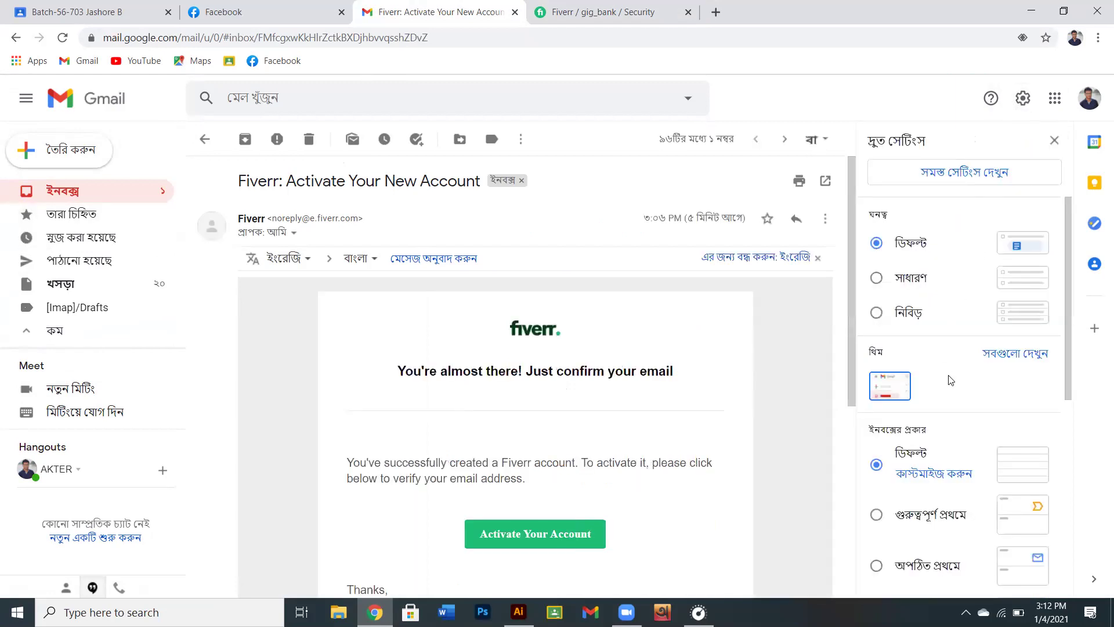
scroll(947, 380, down, 5)
scroll(954, 391, down, 2)
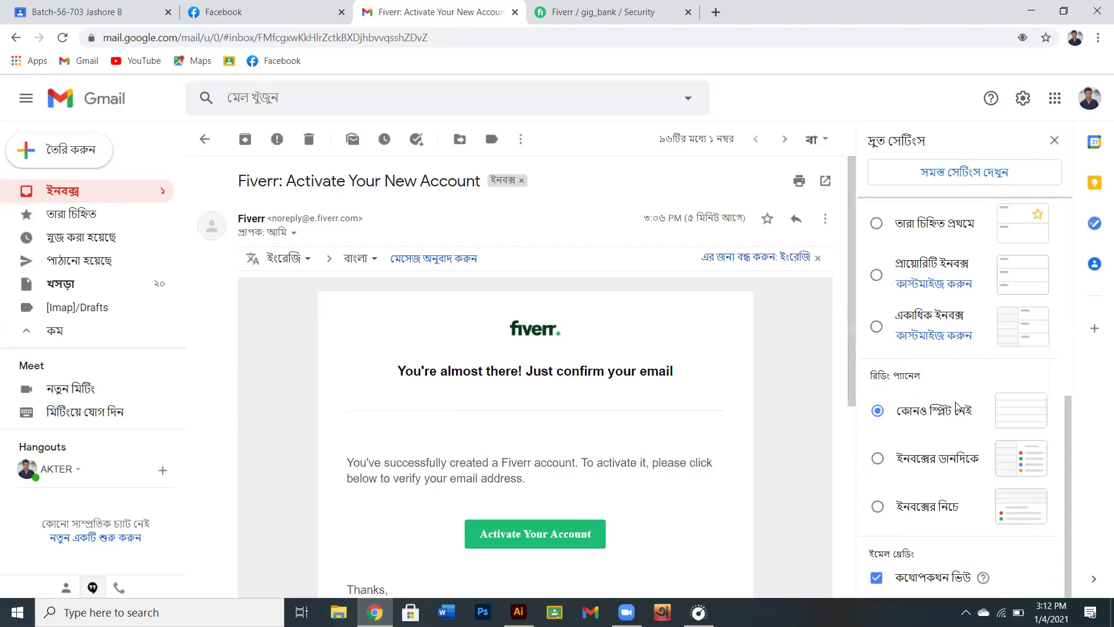
scroll(974, 497, up, 7)
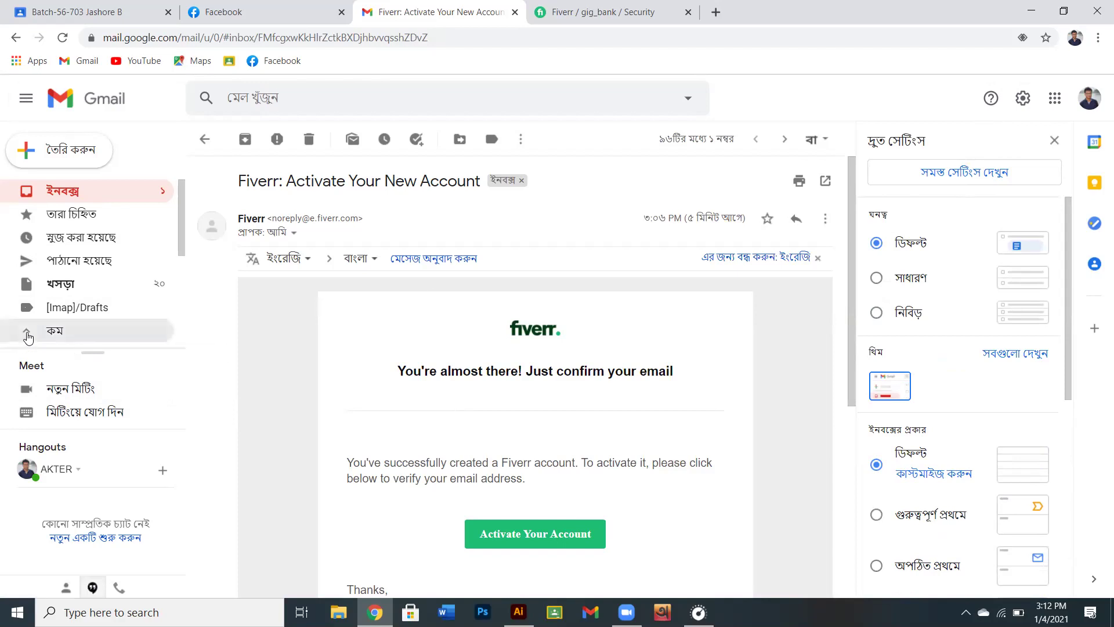
Hide the extra labels and collapse the navigation, then re-expand both.
click(40, 335)
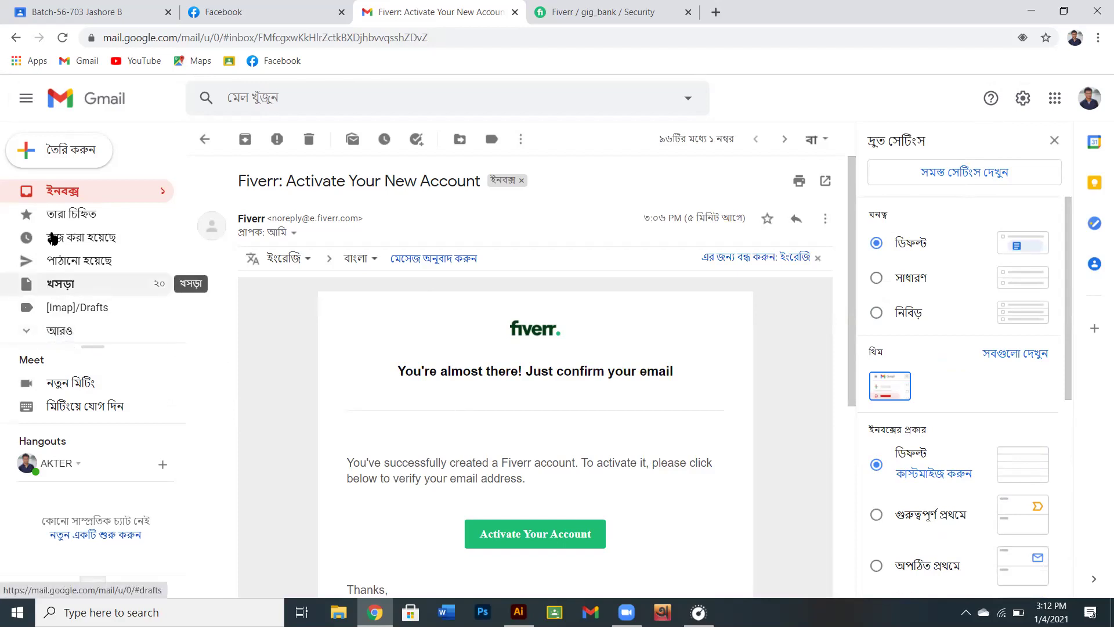
click(26, 98)
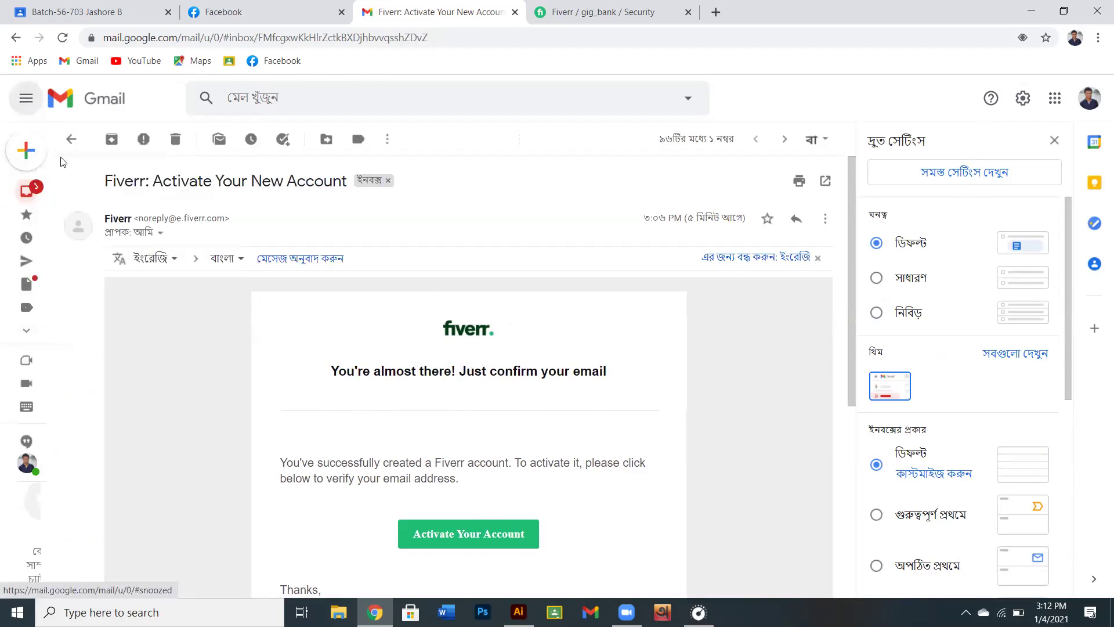
click(24, 103)
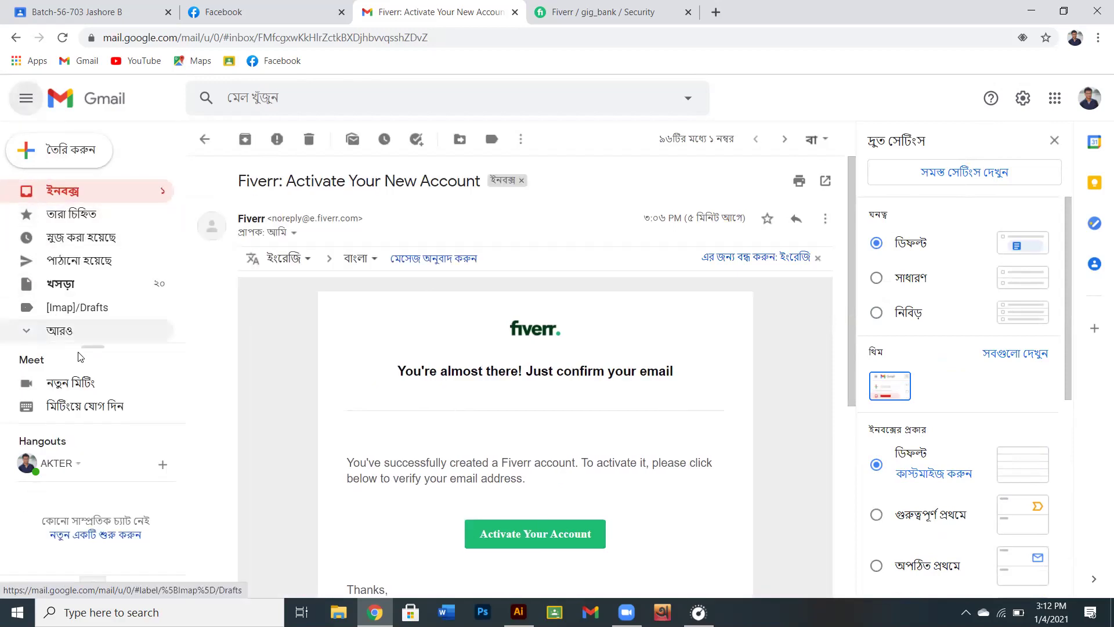
click(50, 335)
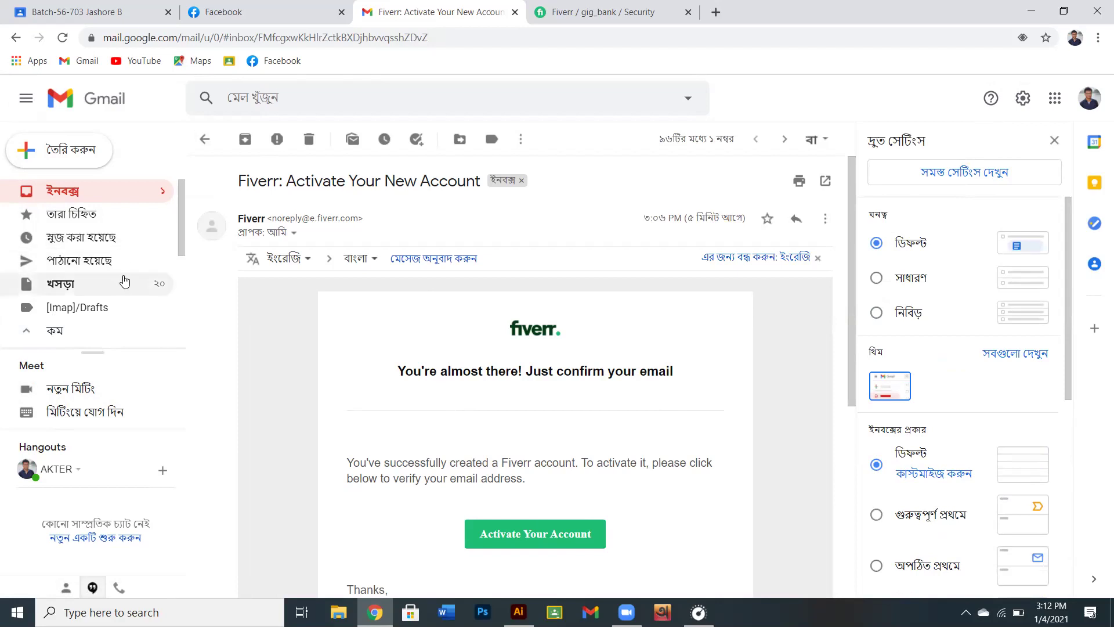
scroll(706, 423, down, 5)
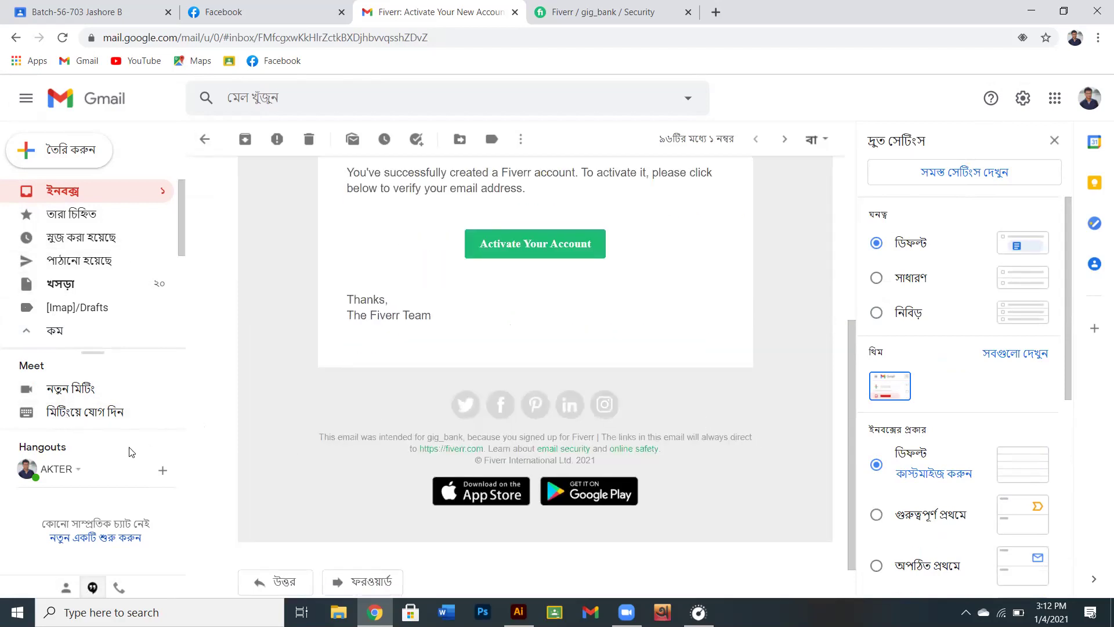
scroll(1022, 470, down, 6)
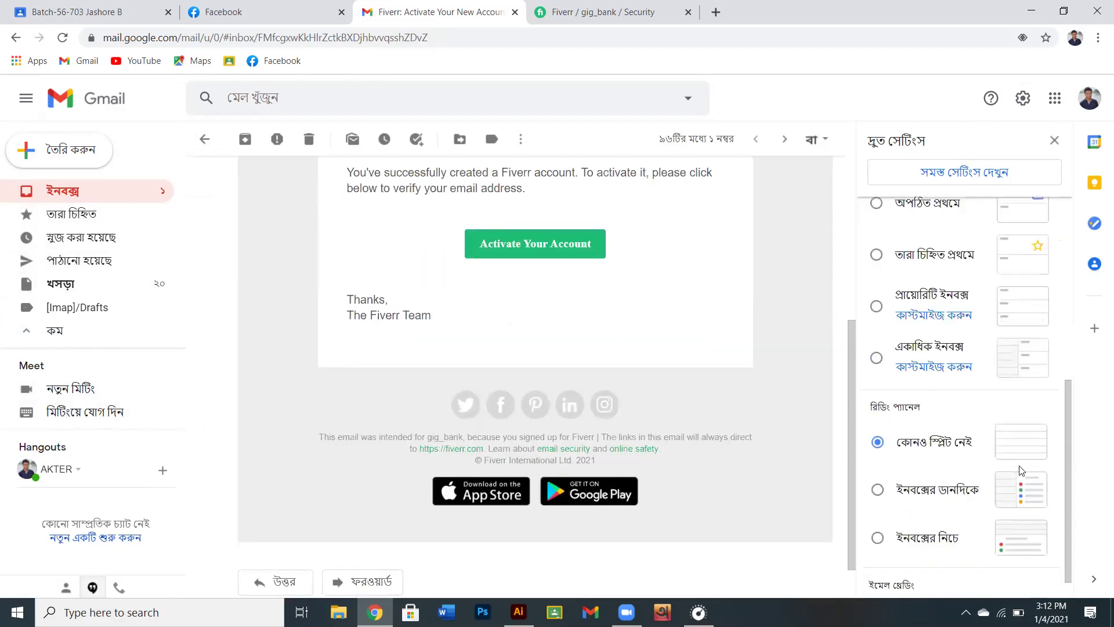
Try the English on-screen keyboard from the input tools list, then close it.
click(824, 140)
click(767, 255)
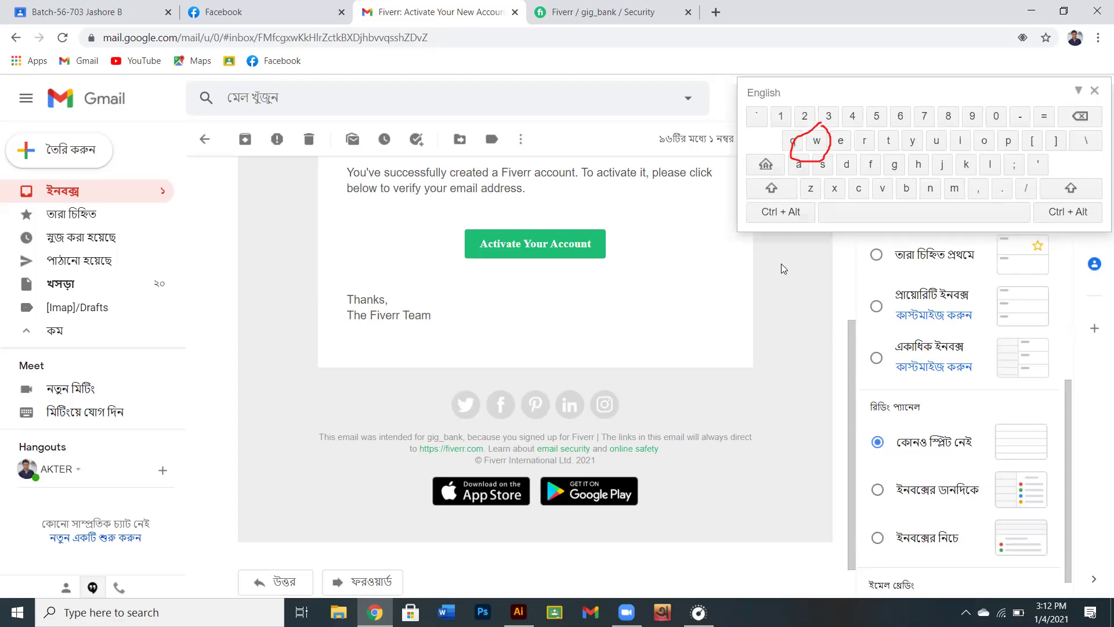
drag(933, 95, 661, 220)
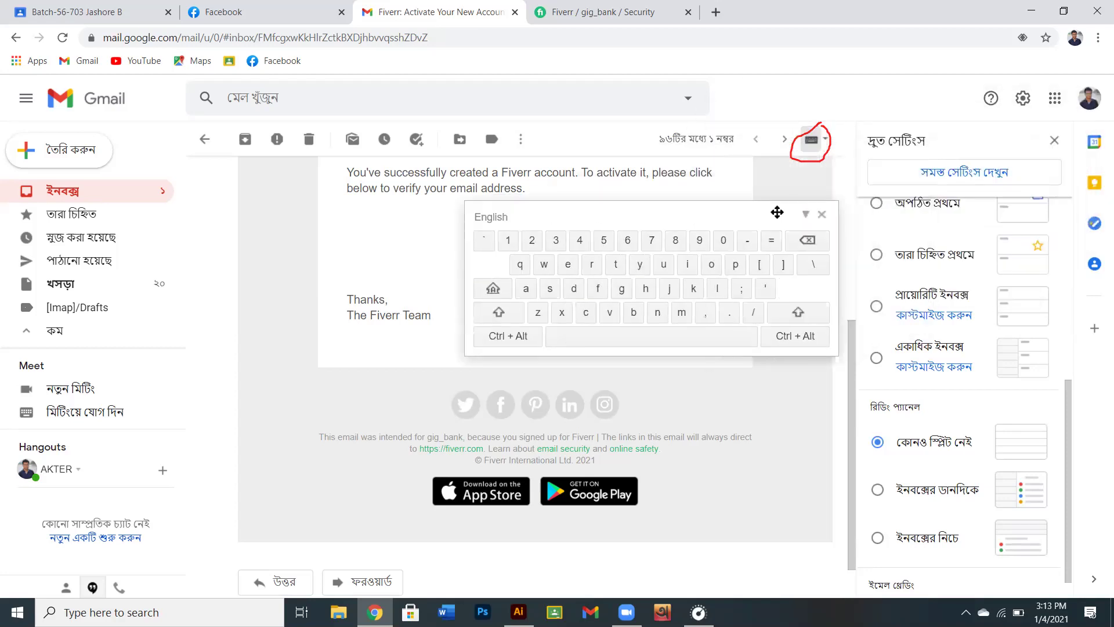
click(822, 215)
click(824, 139)
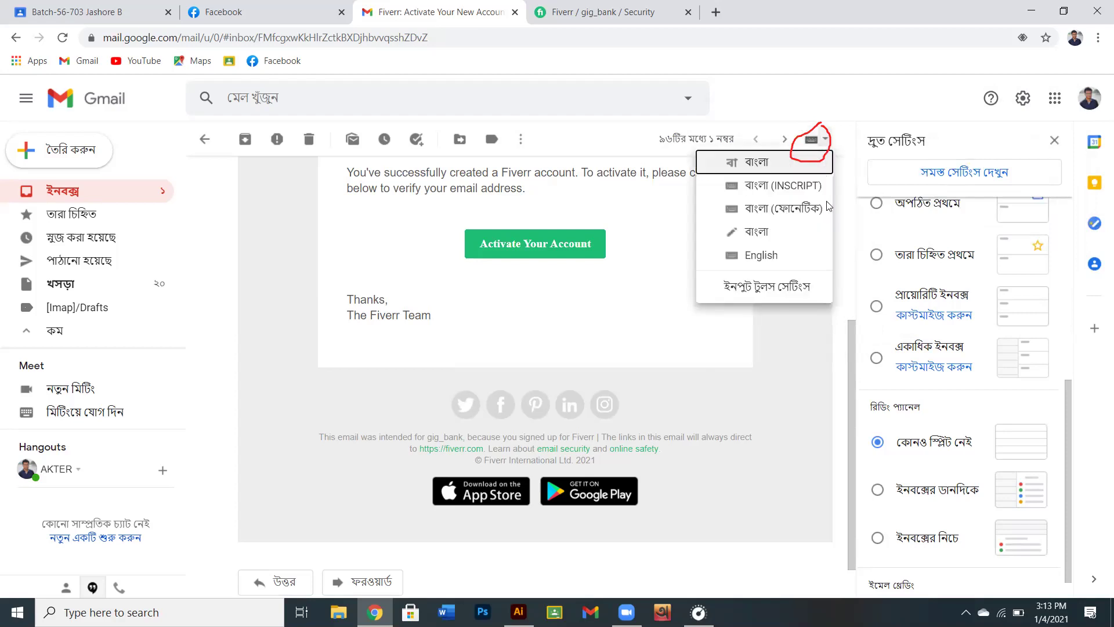
click(784, 331)
scroll(732, 431, down, 1)
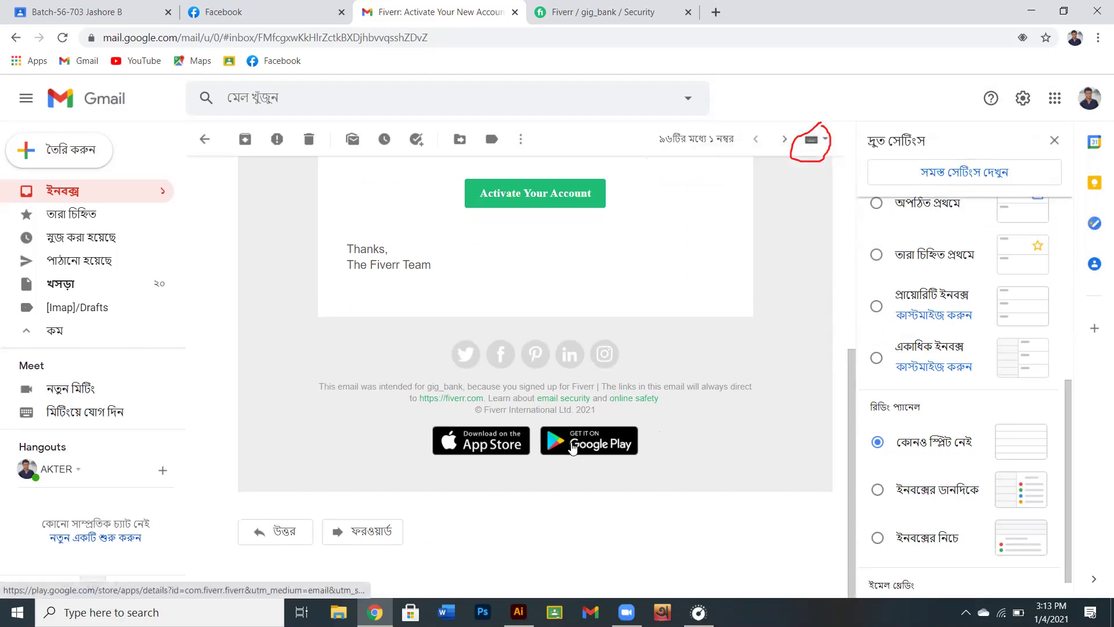
scroll(963, 406, down, 1)
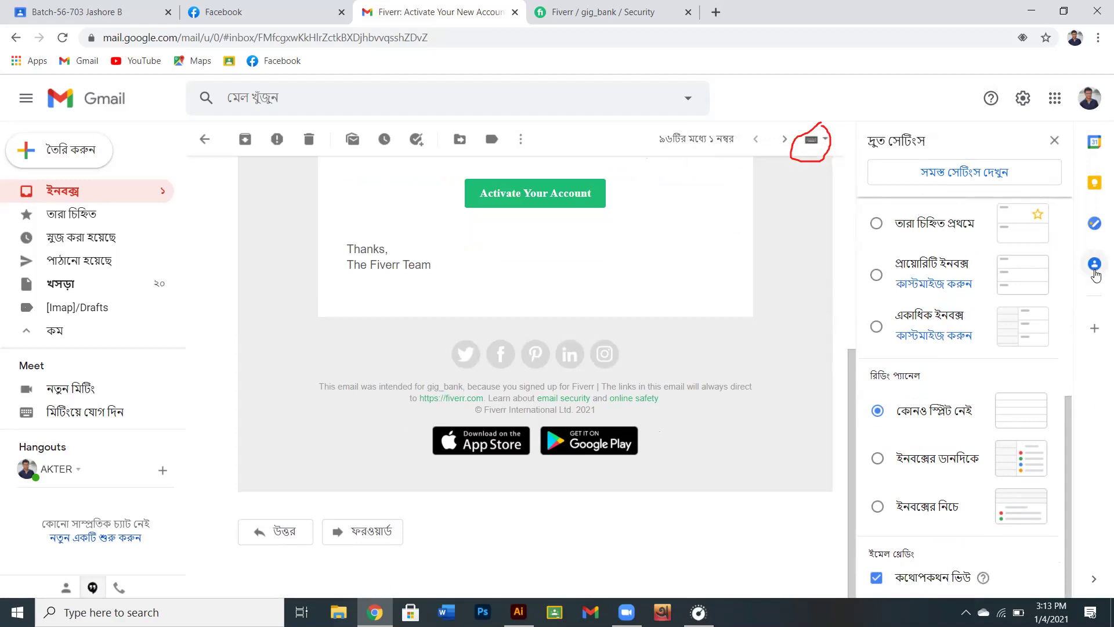
Open the Contacts side panel, change which contacts it lists, and close it.
click(1094, 265)
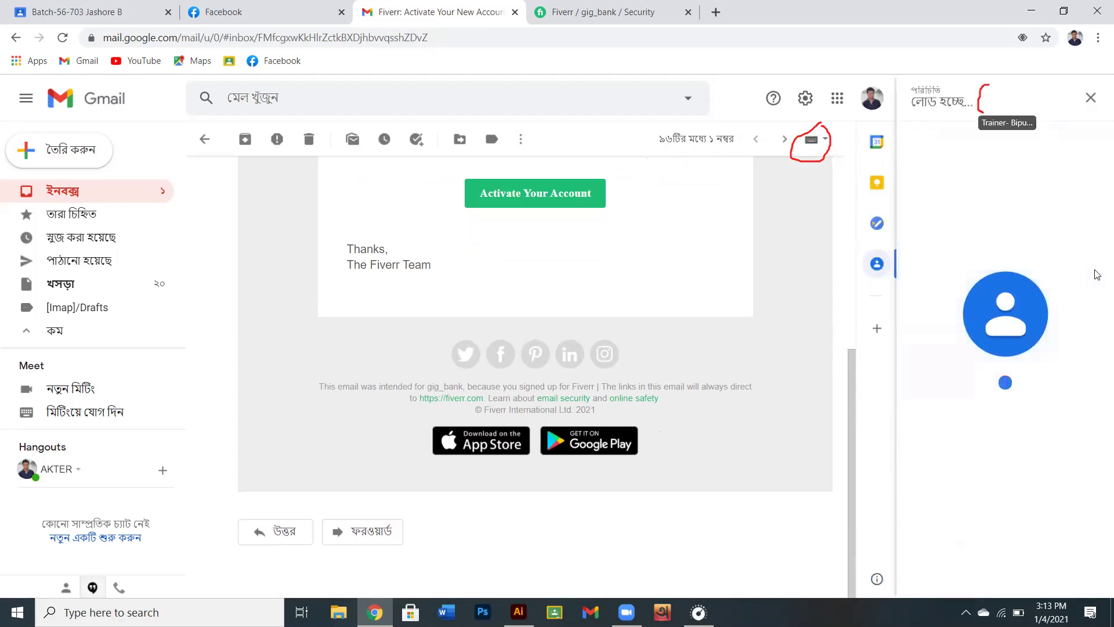
mouse_move(1101, 324)
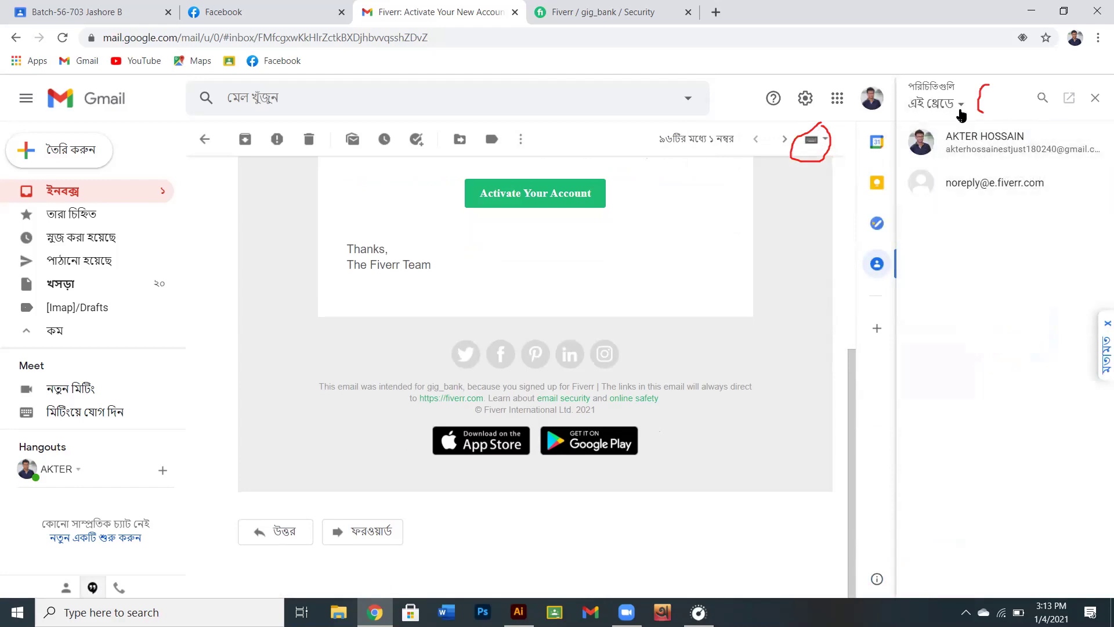
click(960, 105)
click(1095, 97)
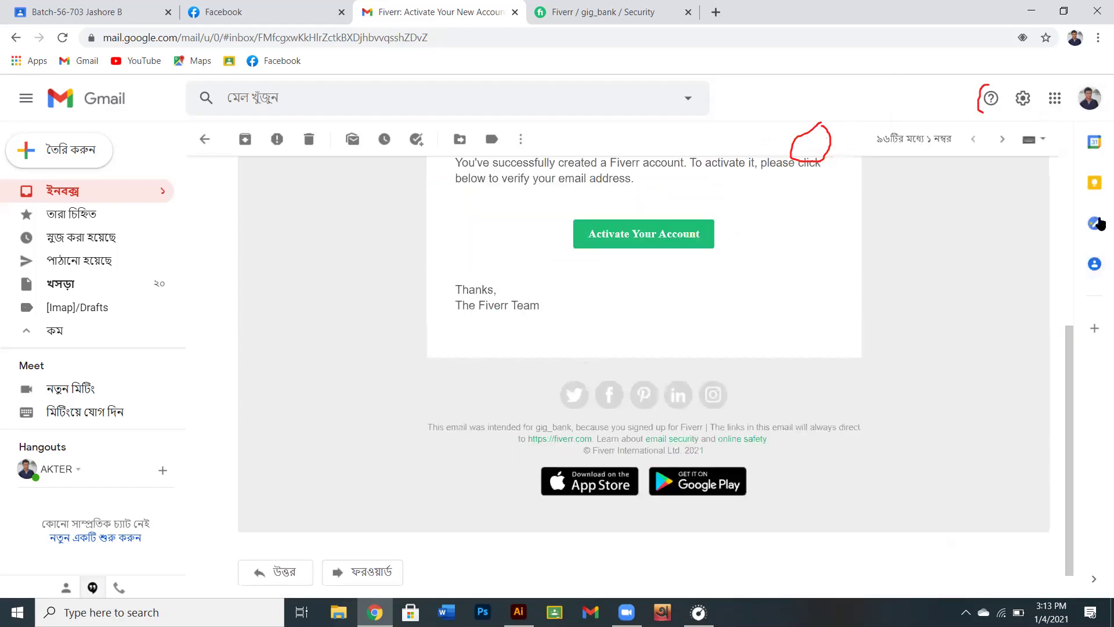
scroll(1066, 168, up, 4)
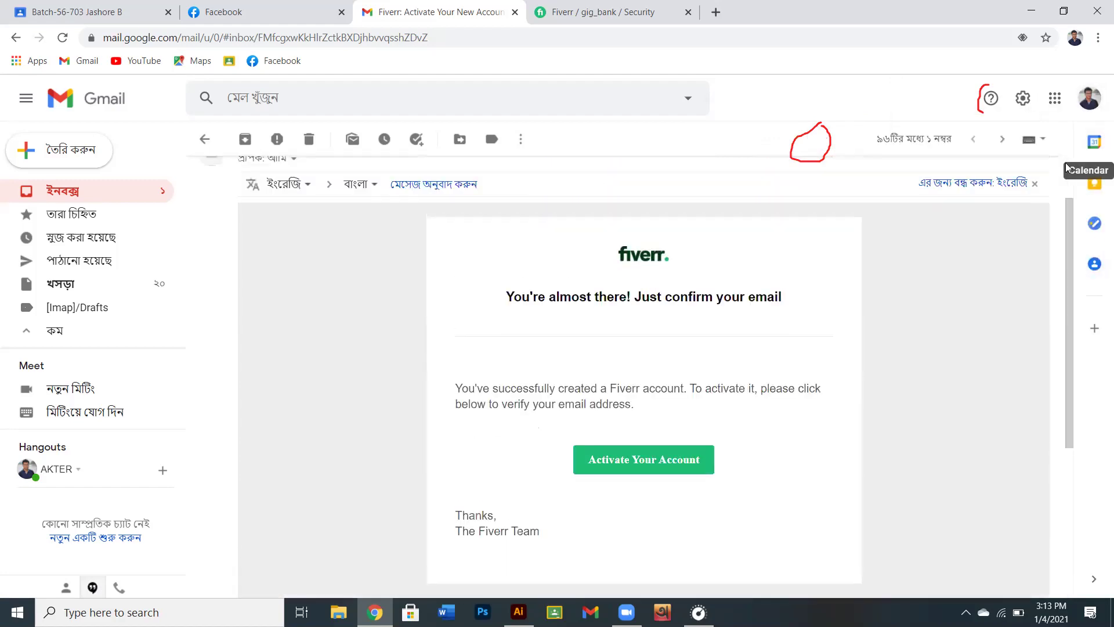
scroll(1066, 168, up, 2)
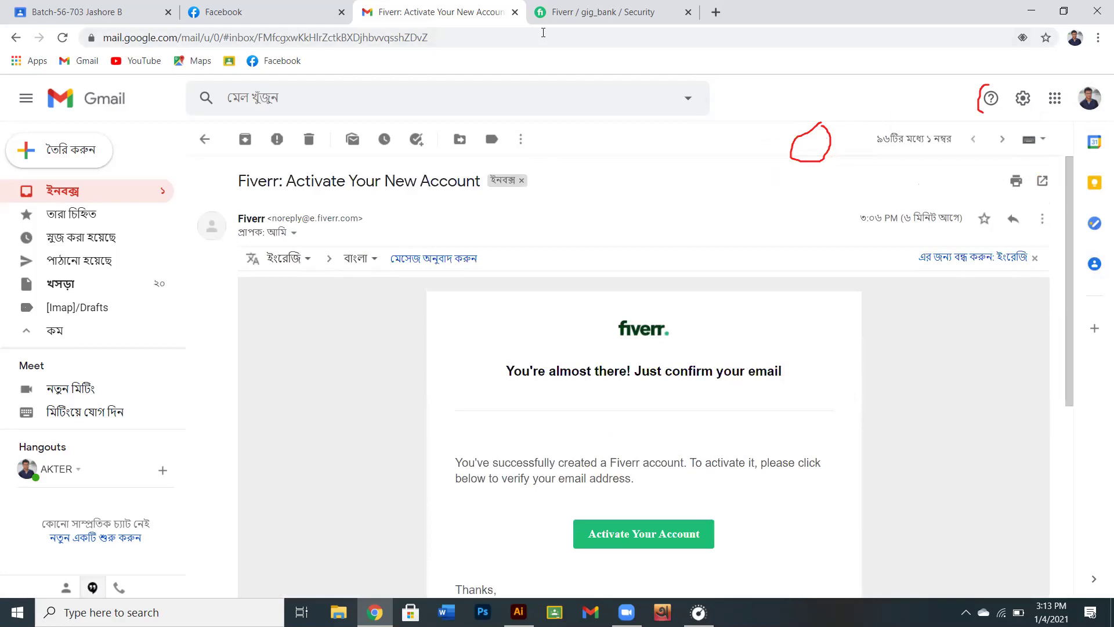
Back on Fiverr's Security tab, dismiss the Verify Phone Number dialog and scroll to the top.
click(574, 13)
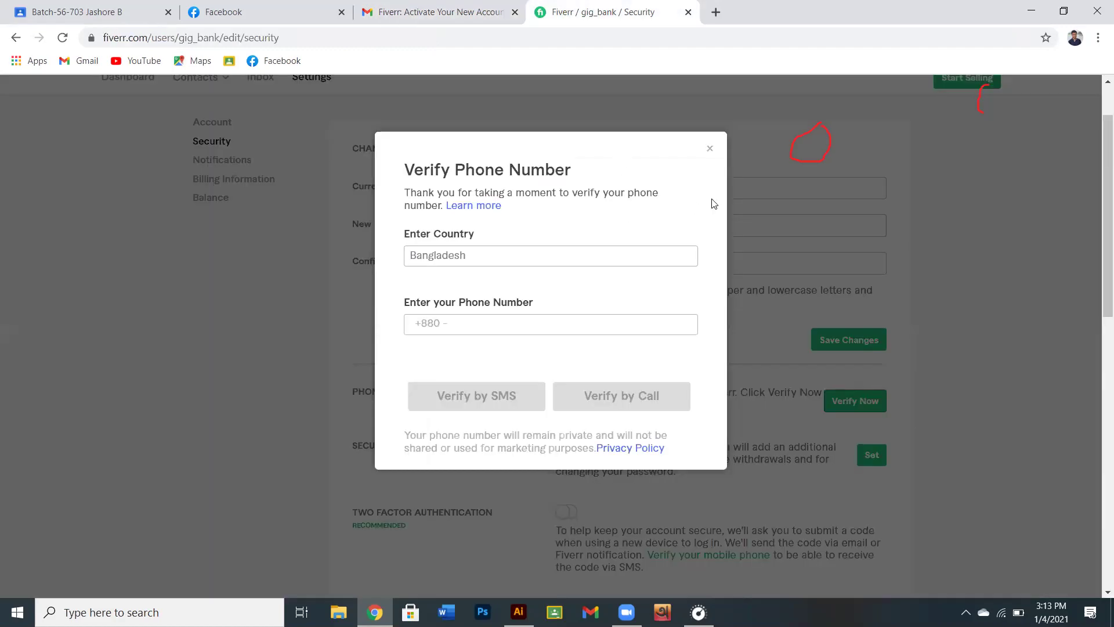
click(753, 207)
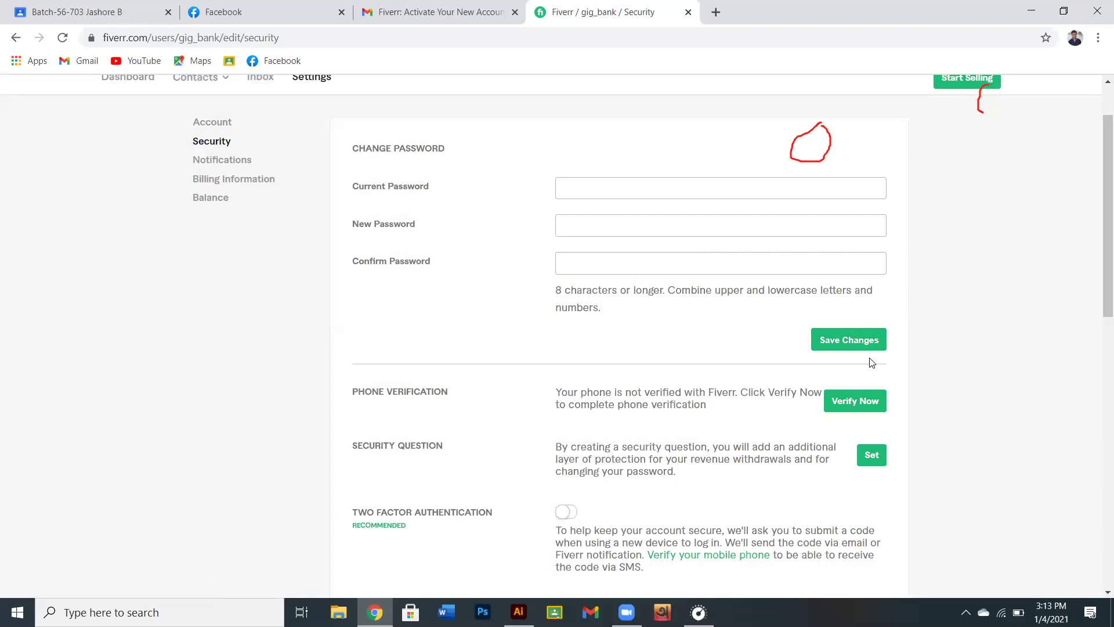
scroll(870, 363, up, 2)
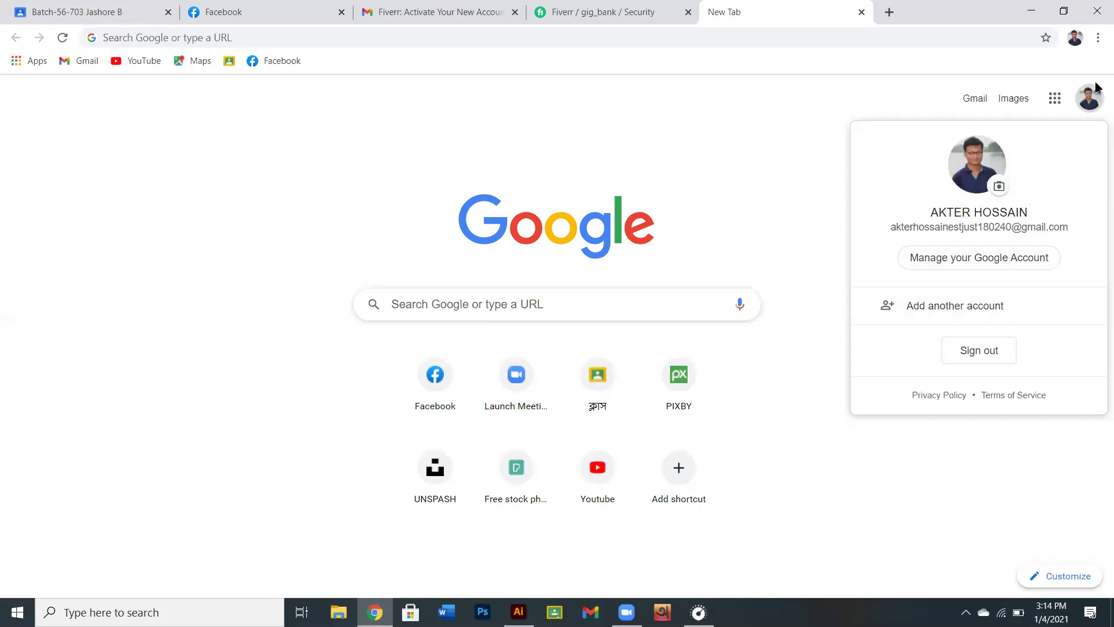
click(1095, 103)
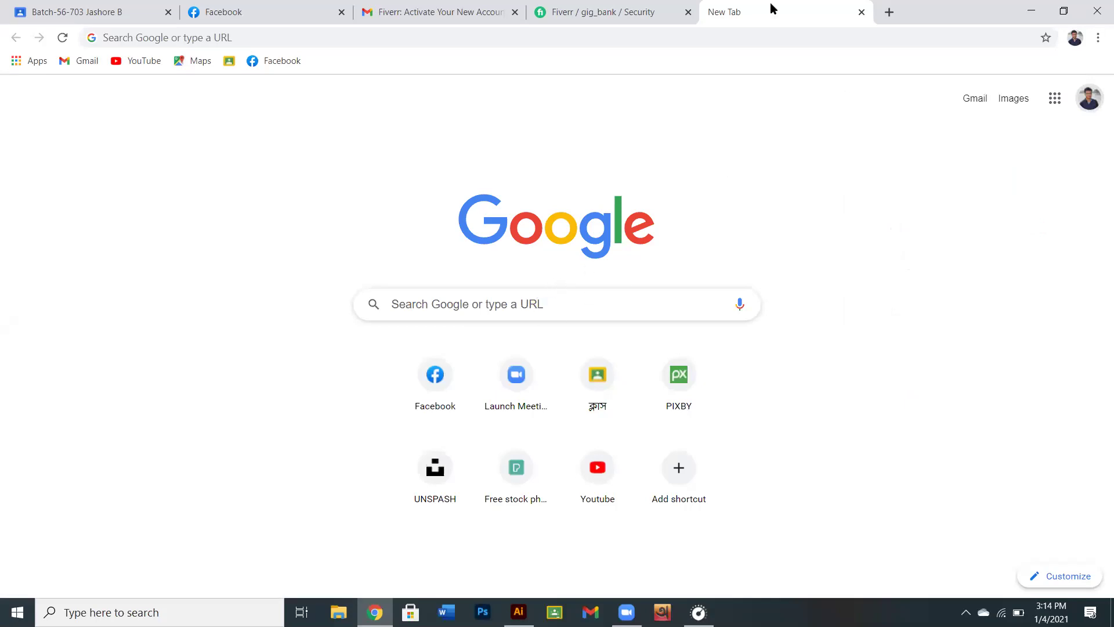
click(594, 11)
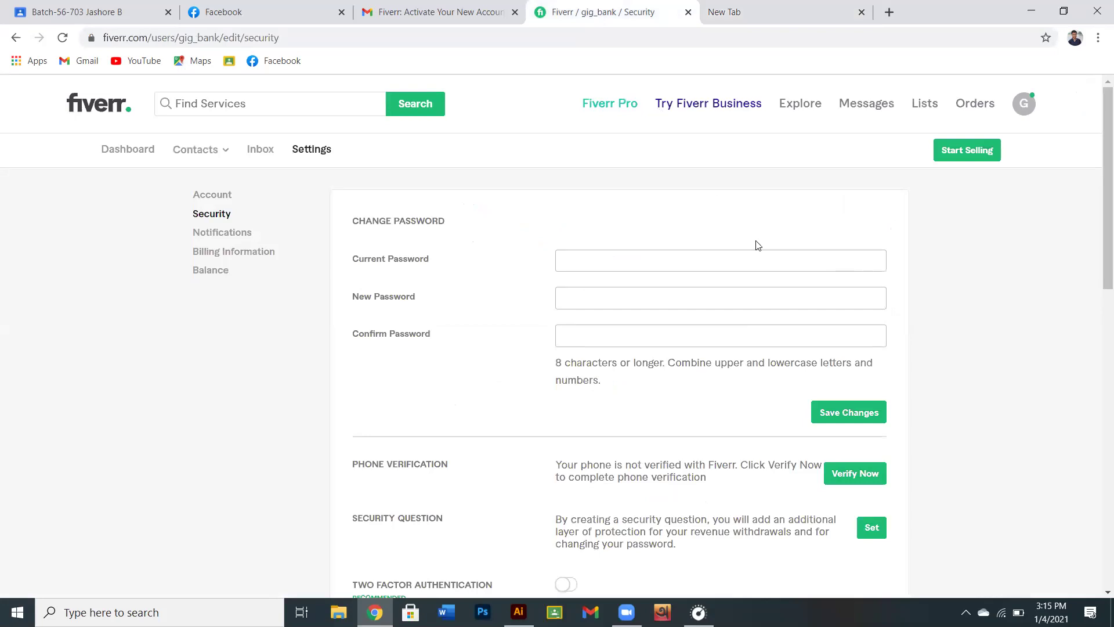
scroll(757, 246, down, 1)
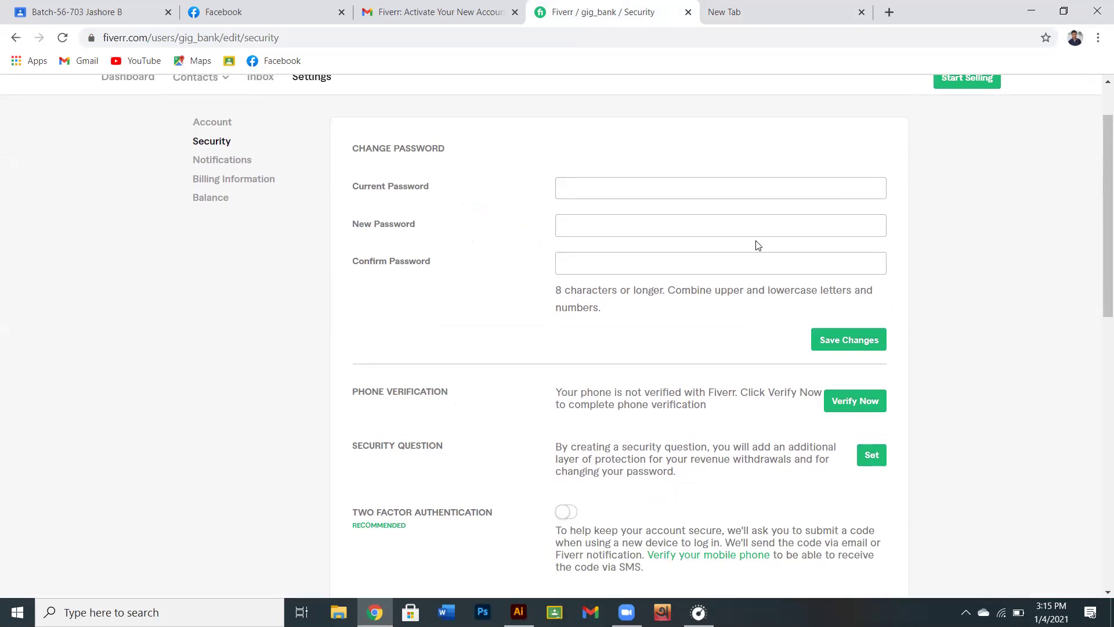
scroll(757, 245, up, 2)
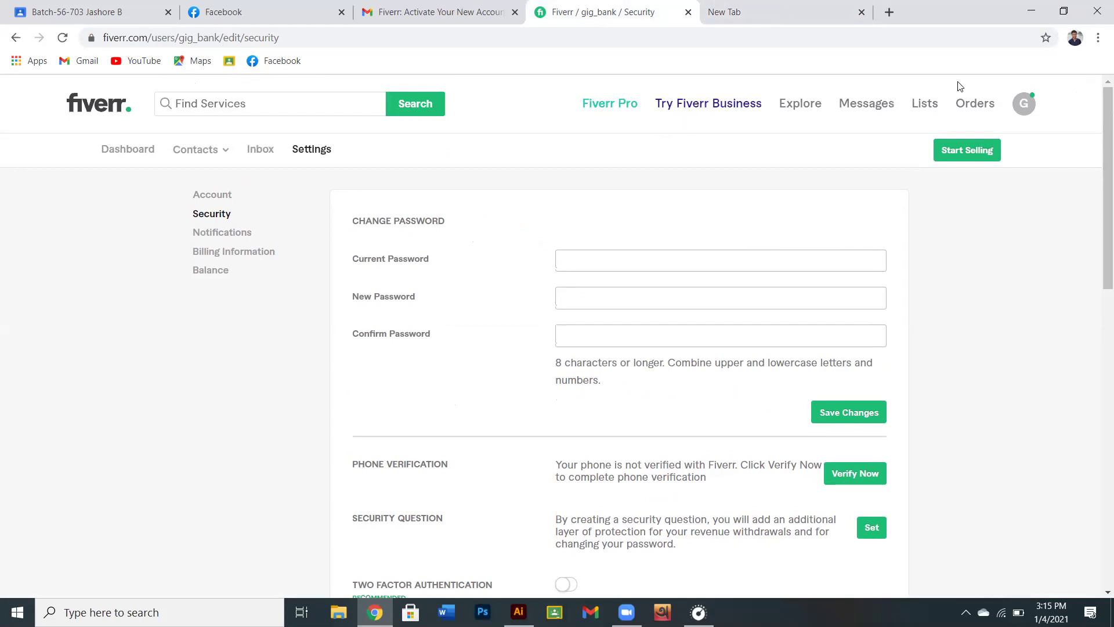
click(1074, 38)
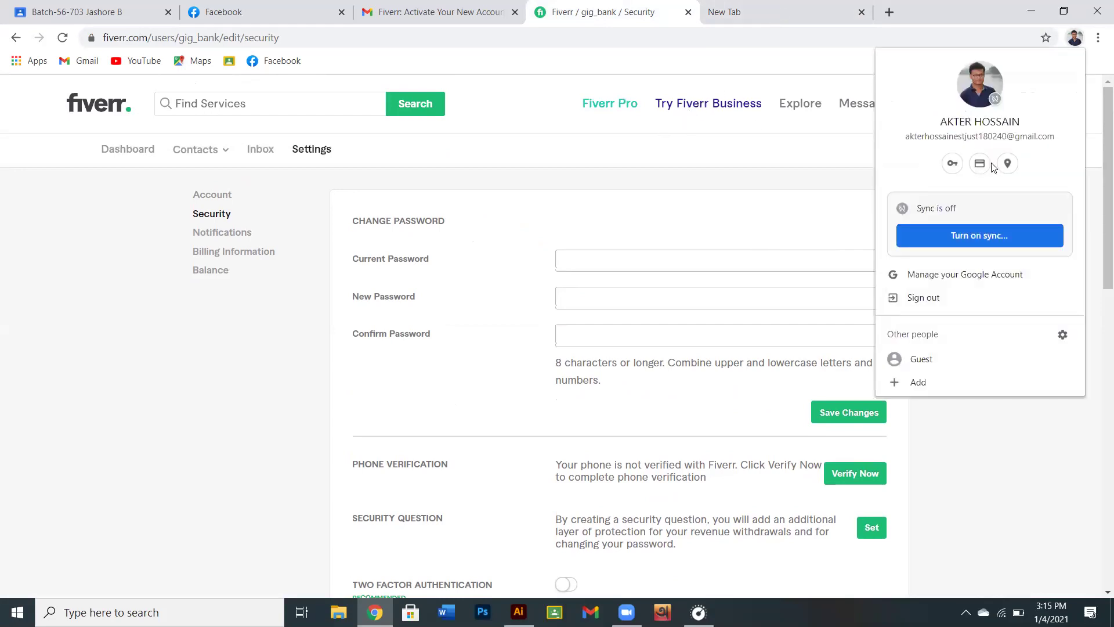
Open Manage your Google Account, check the phone number under Personal info, then return to Fiverr.
click(1032, 280)
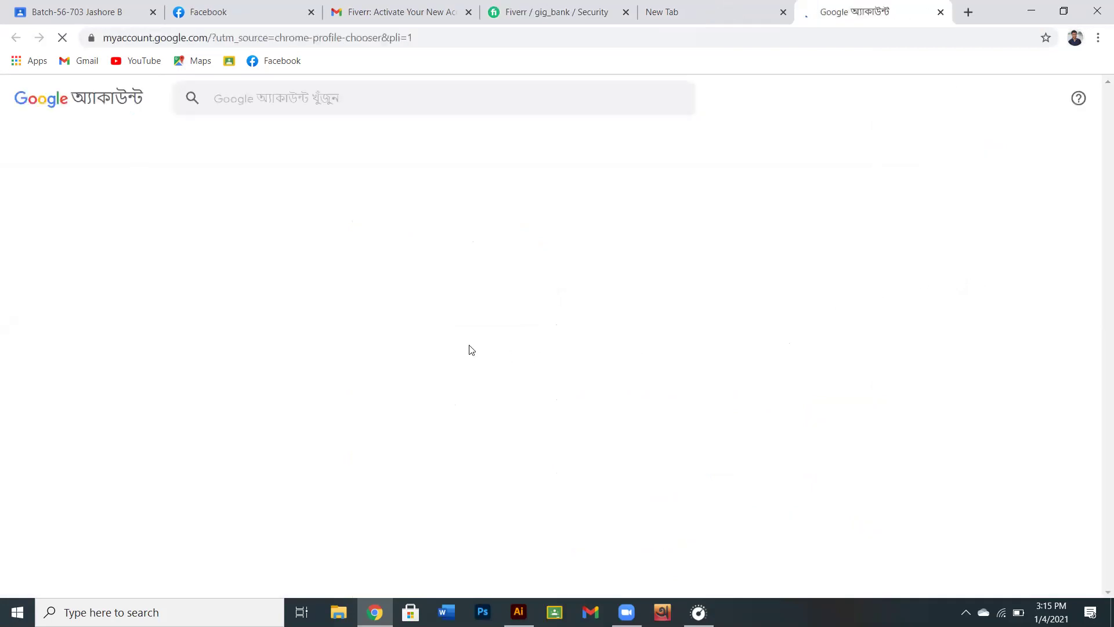
scroll(532, 349, down, 6)
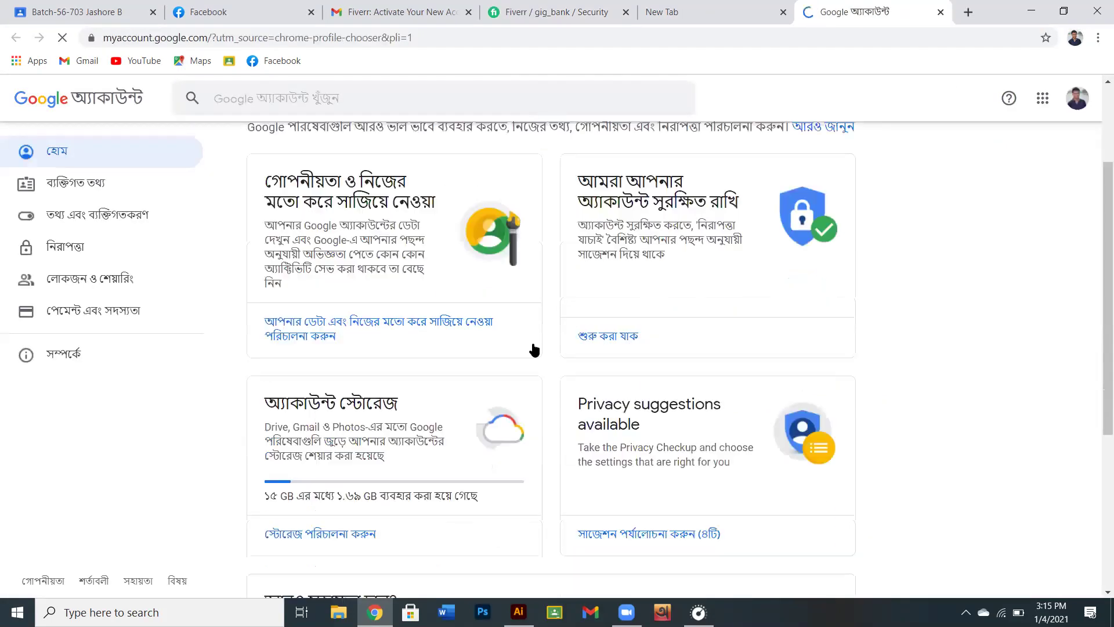
scroll(522, 342, up, 6)
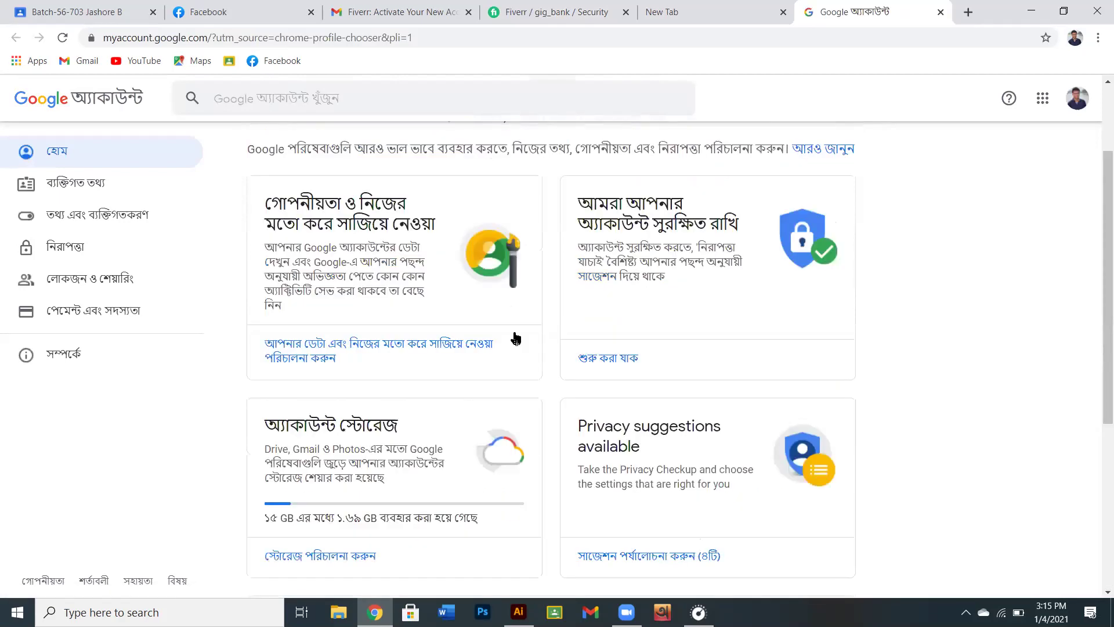
click(89, 184)
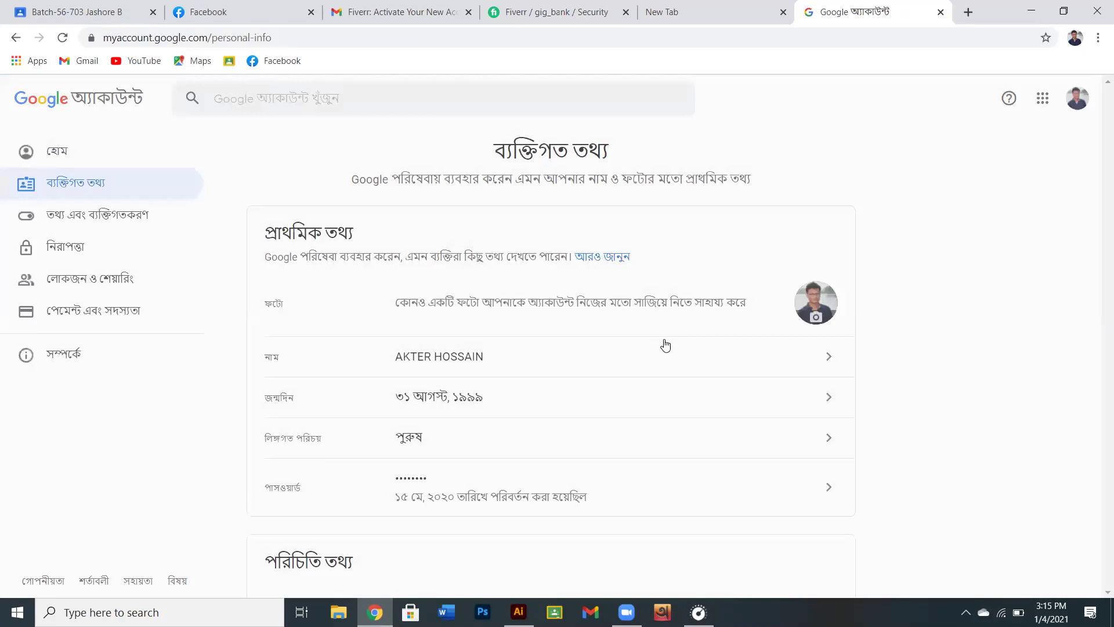
scroll(666, 346, down, 4)
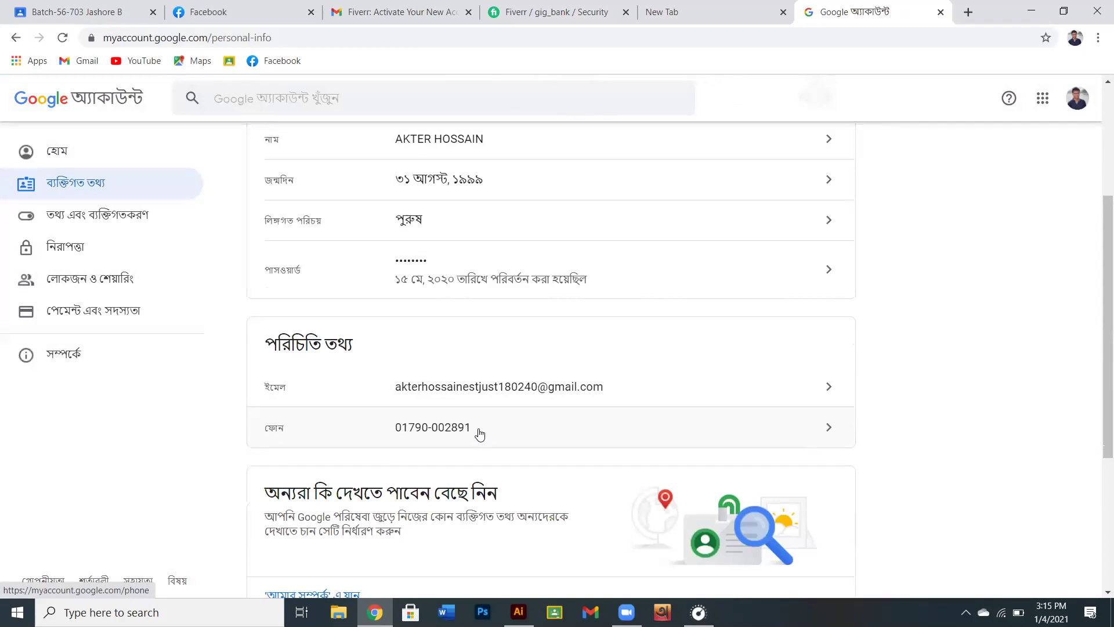
scroll(663, 419, up, 2)
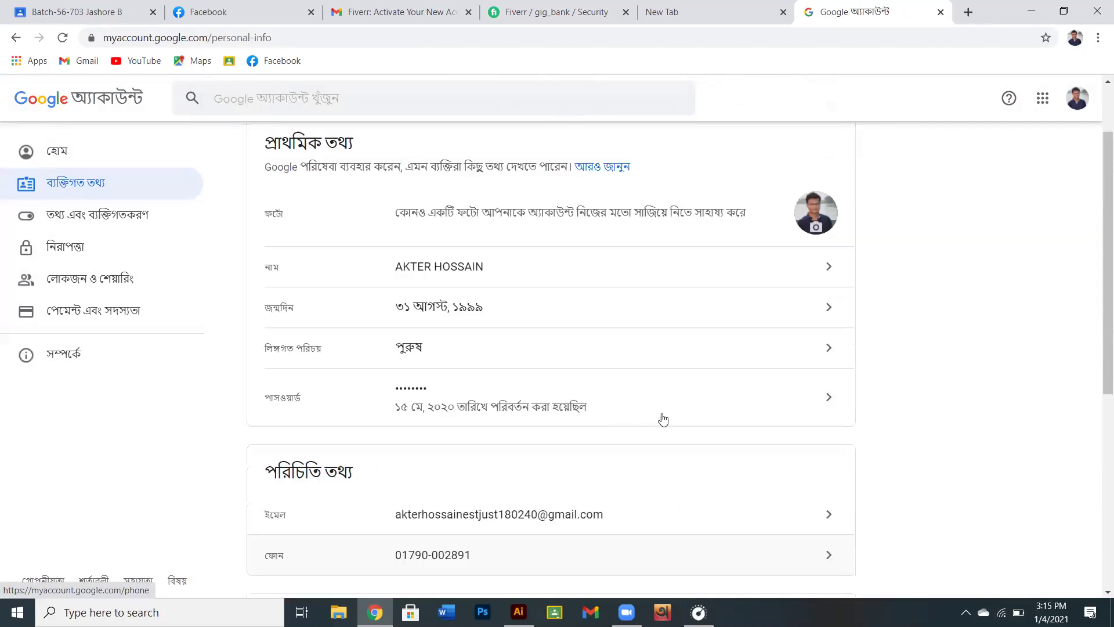
scroll(663, 419, up, 2)
click(580, 12)
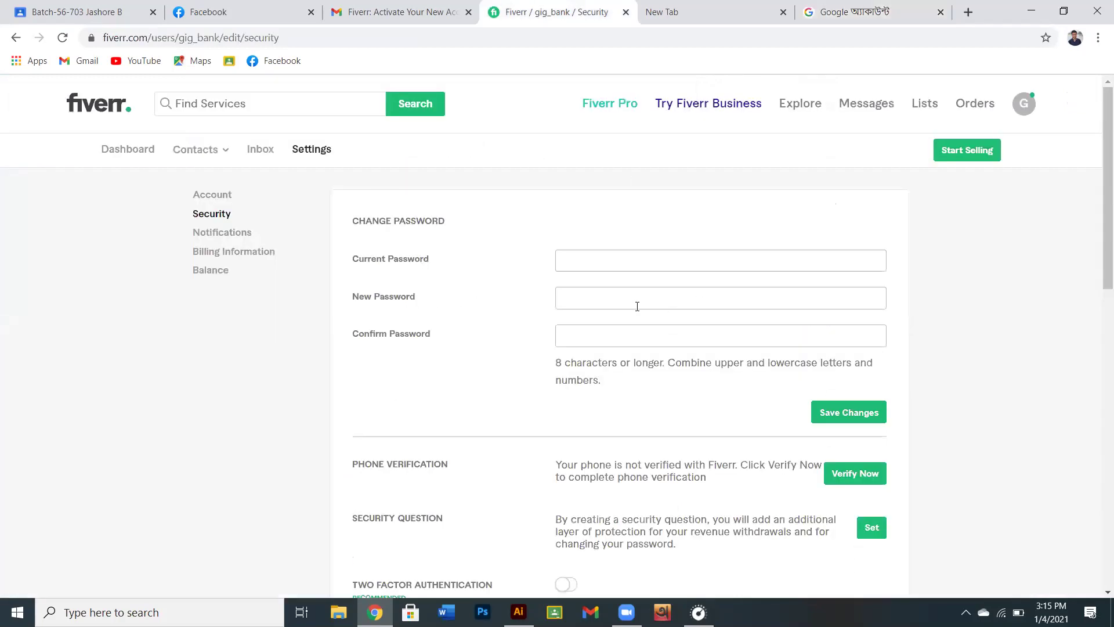
Start phone verification, enter the account's phone number, and request the code by SMS.
scroll(607, 313, down, 3)
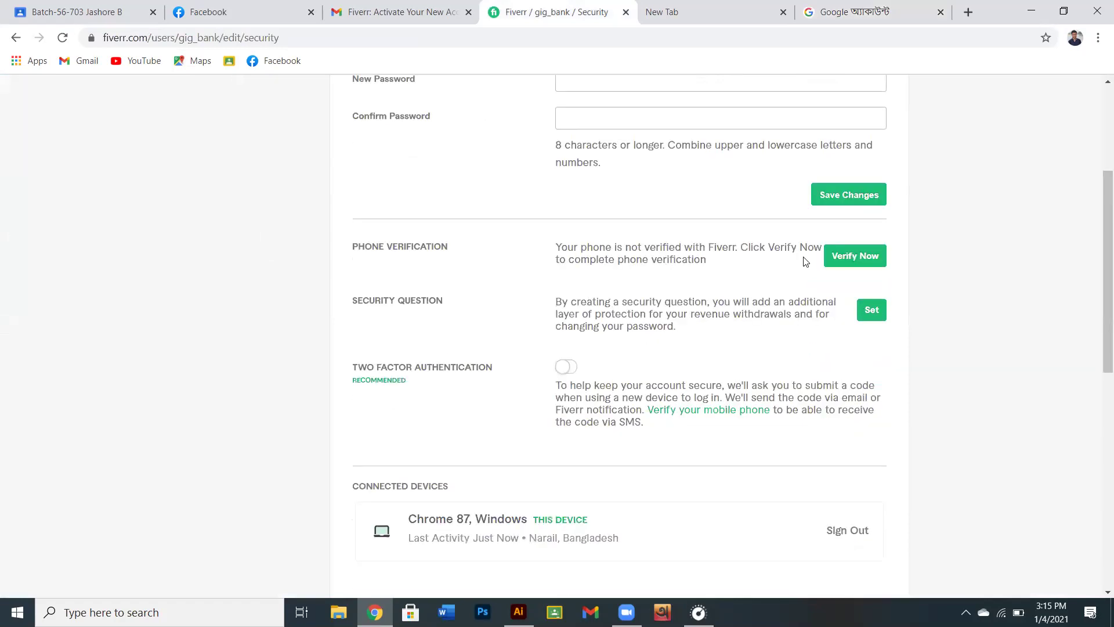
click(853, 257)
click(463, 319)
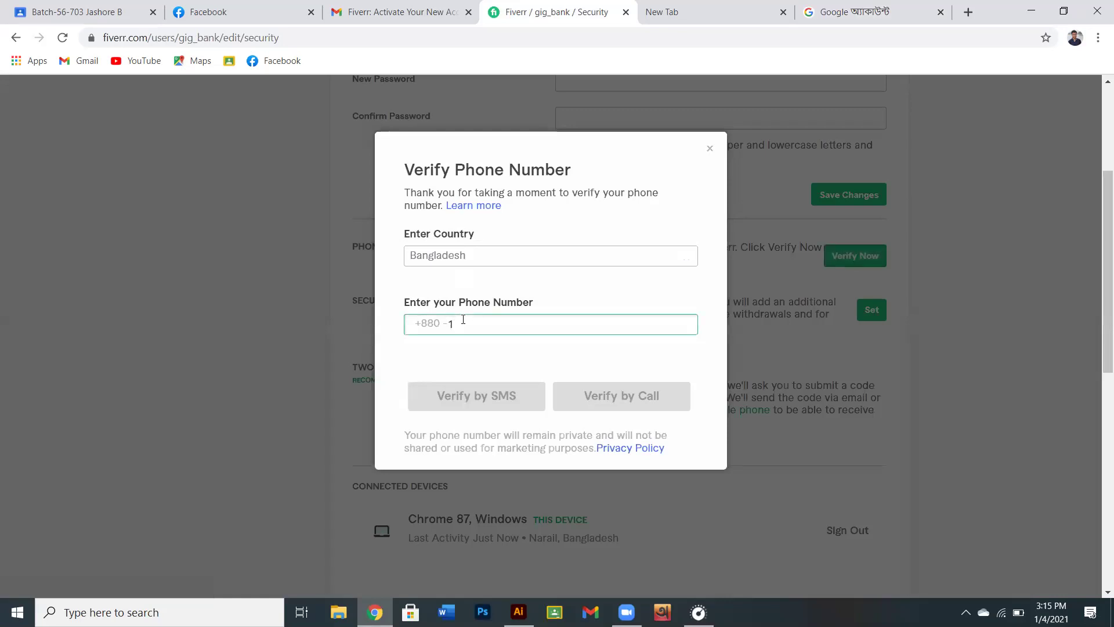
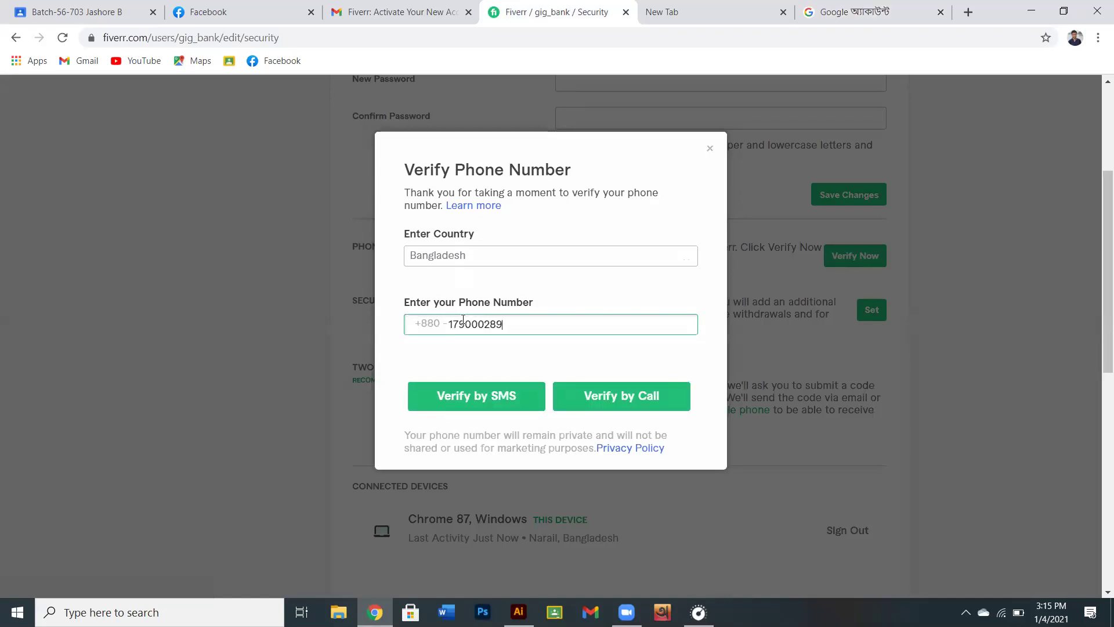
click(498, 403)
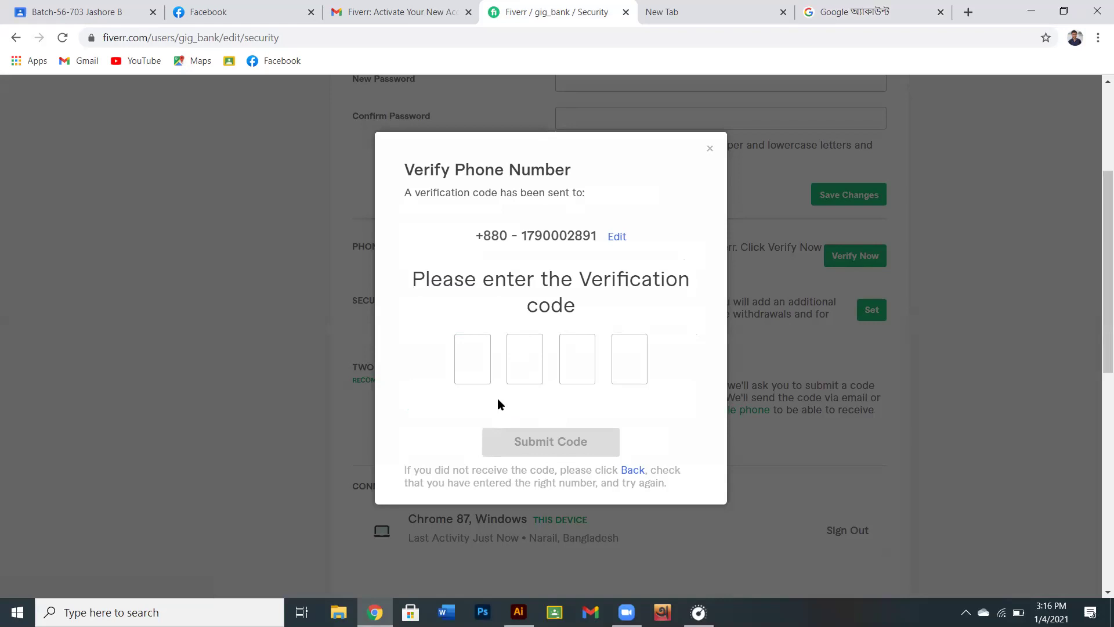
Enter the 4-digit SMS verification code, submit it, and acknowledge the success message.
click(477, 361)
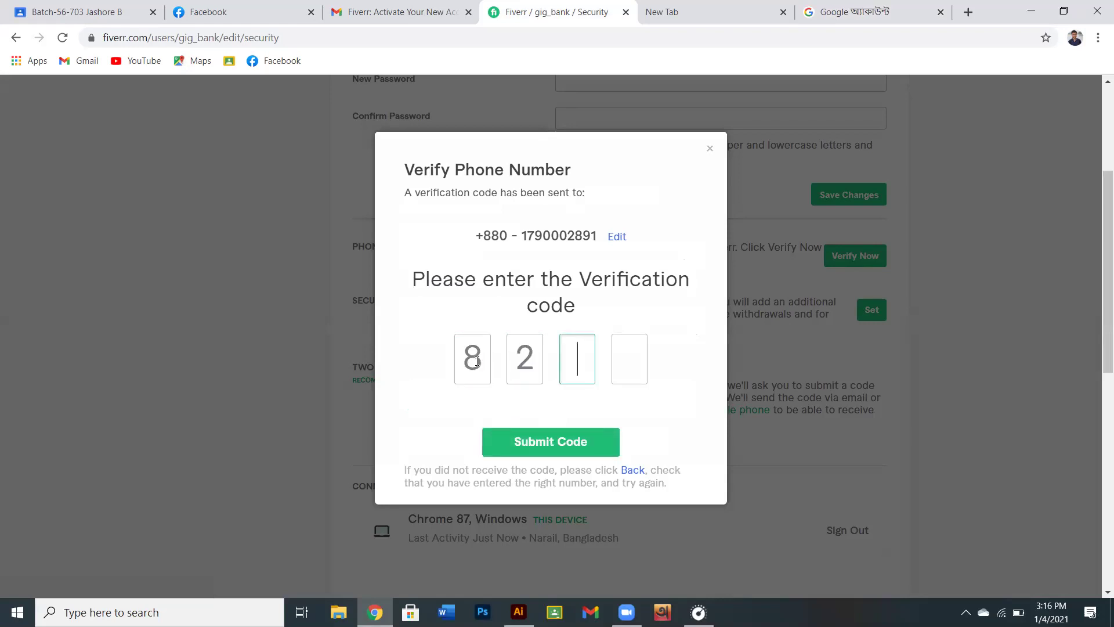
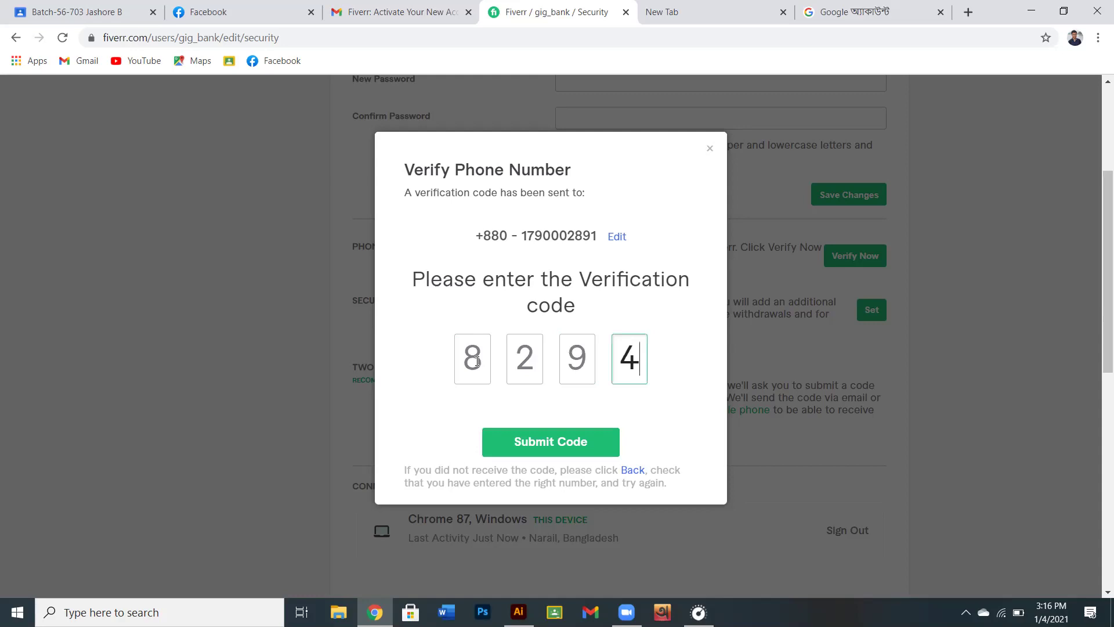
scroll(551, 406, up, 1)
click(583, 444)
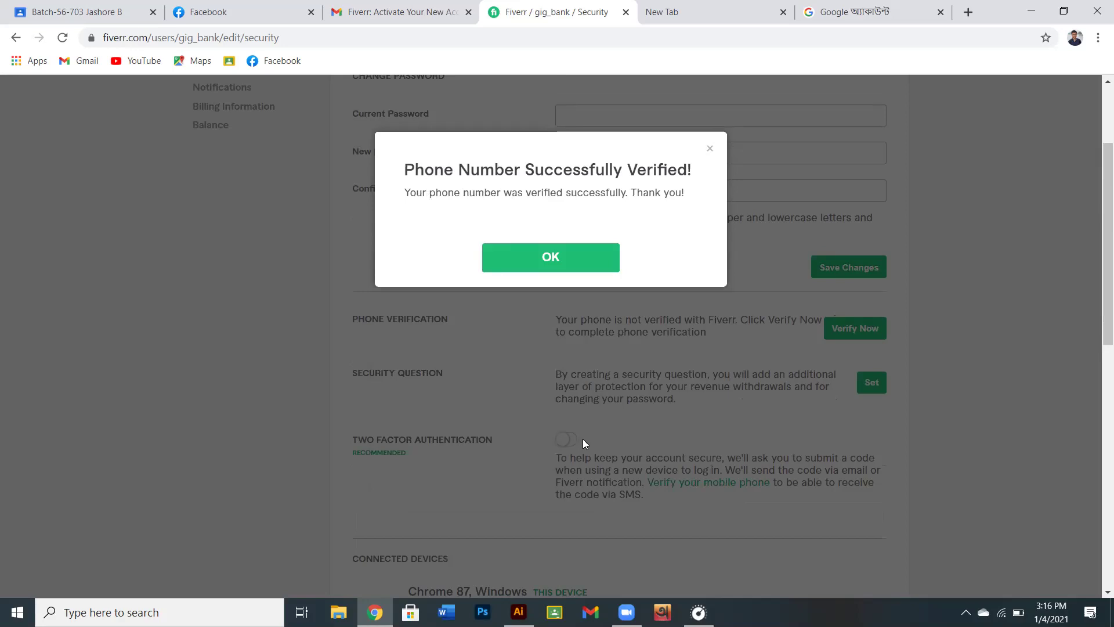
click(551, 257)
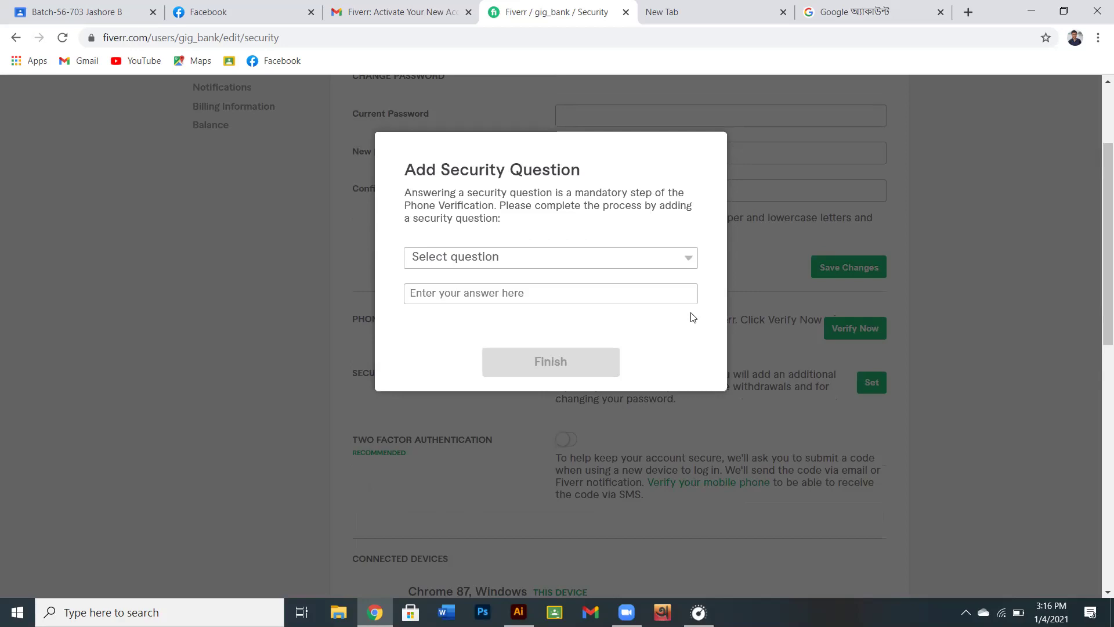
Open the security question list and dismiss it without picking a question.
click(692, 260)
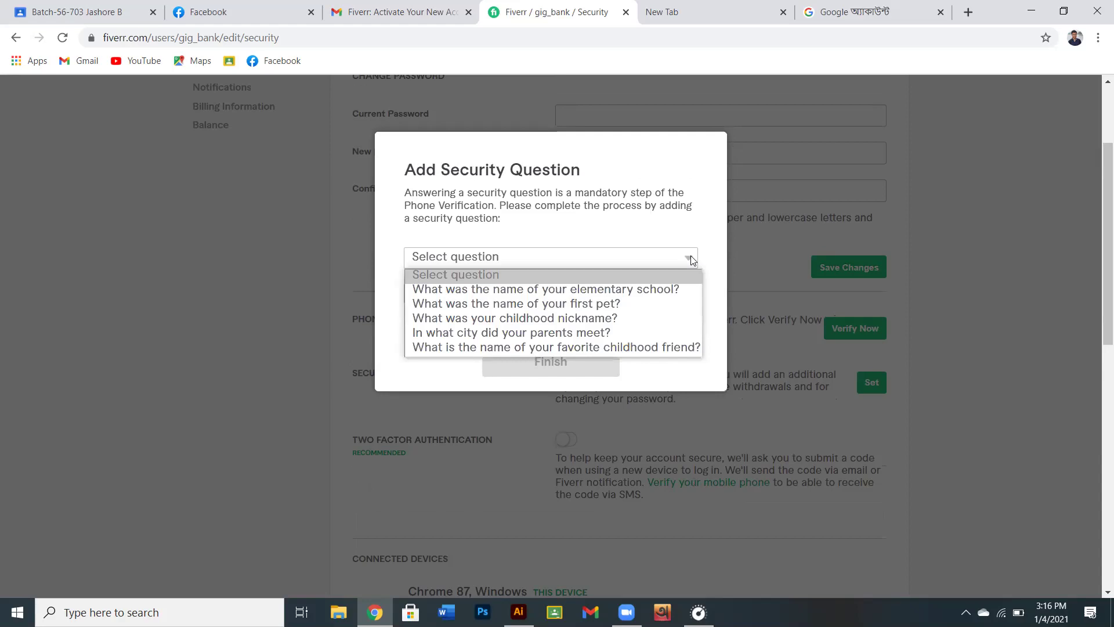
click(998, 223)
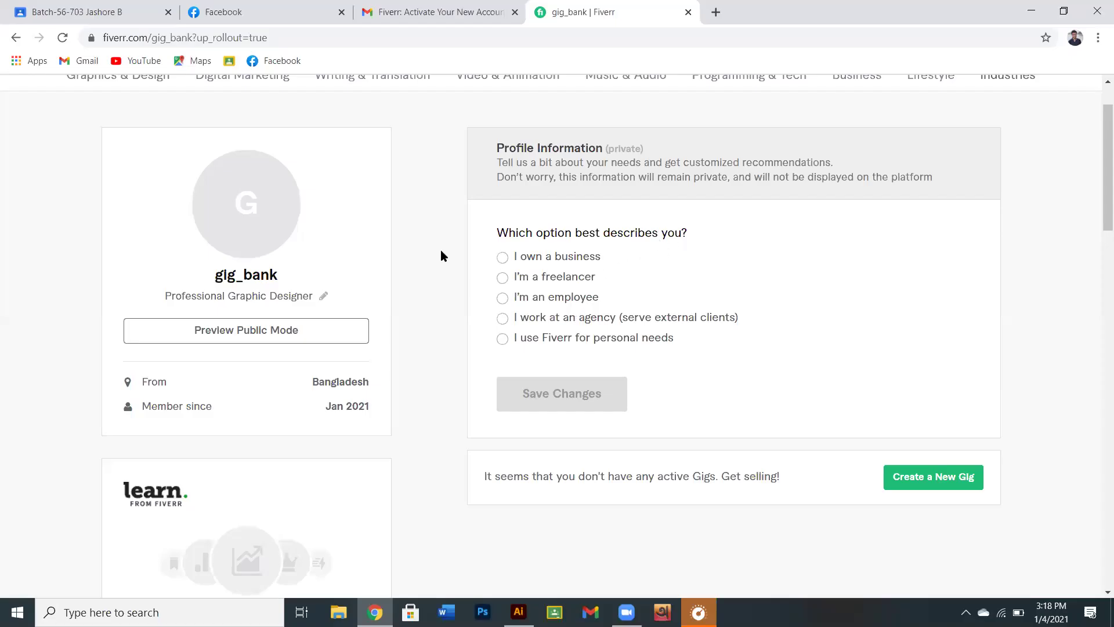
Choose "I'm a freelancer" under Profile Information and scroll down to the industry field.
click(502, 277)
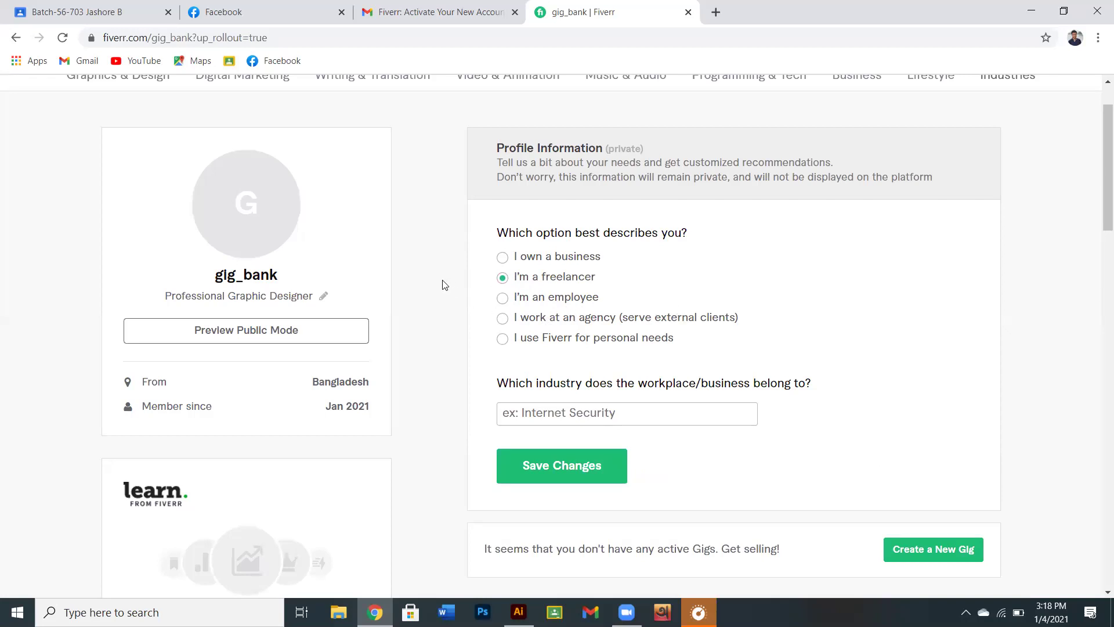
scroll(445, 284, down, 1)
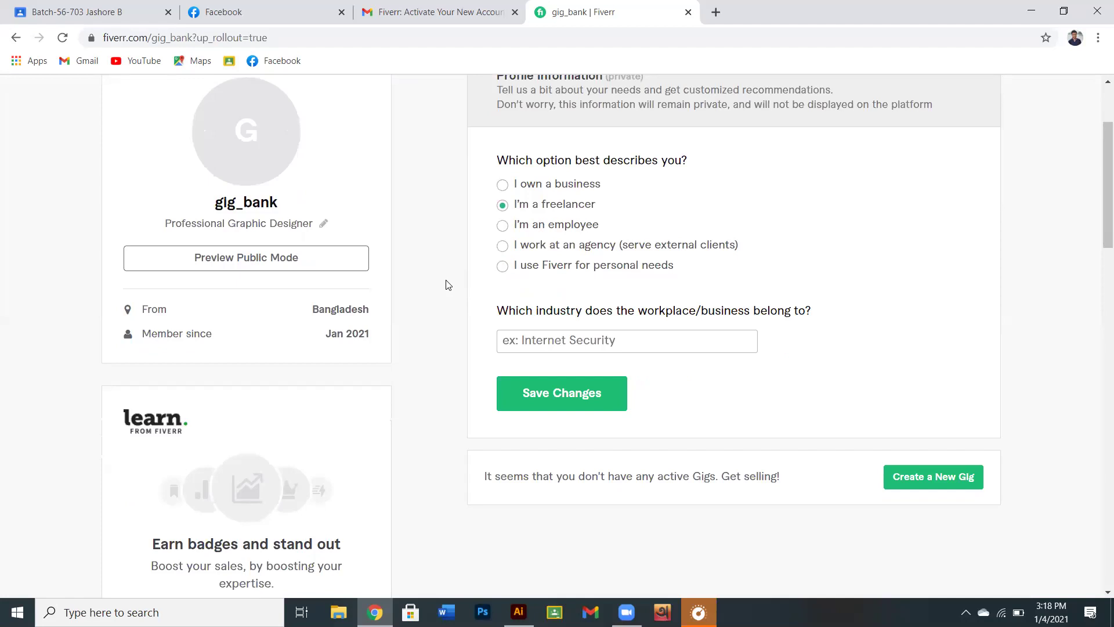
scroll(453, 284, down, 1)
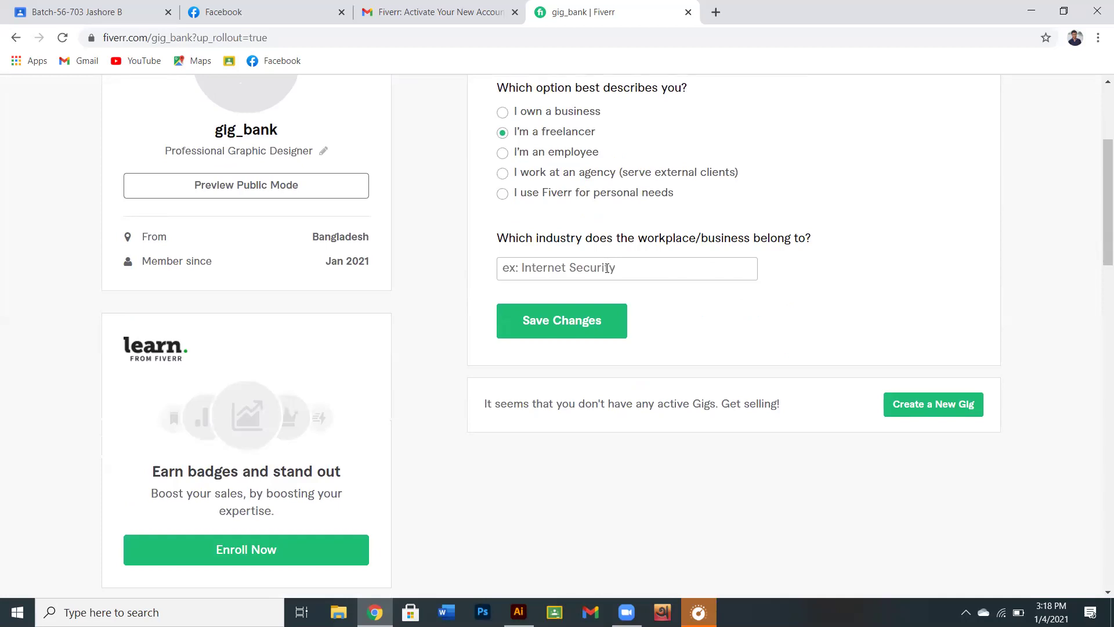
click(567, 269)
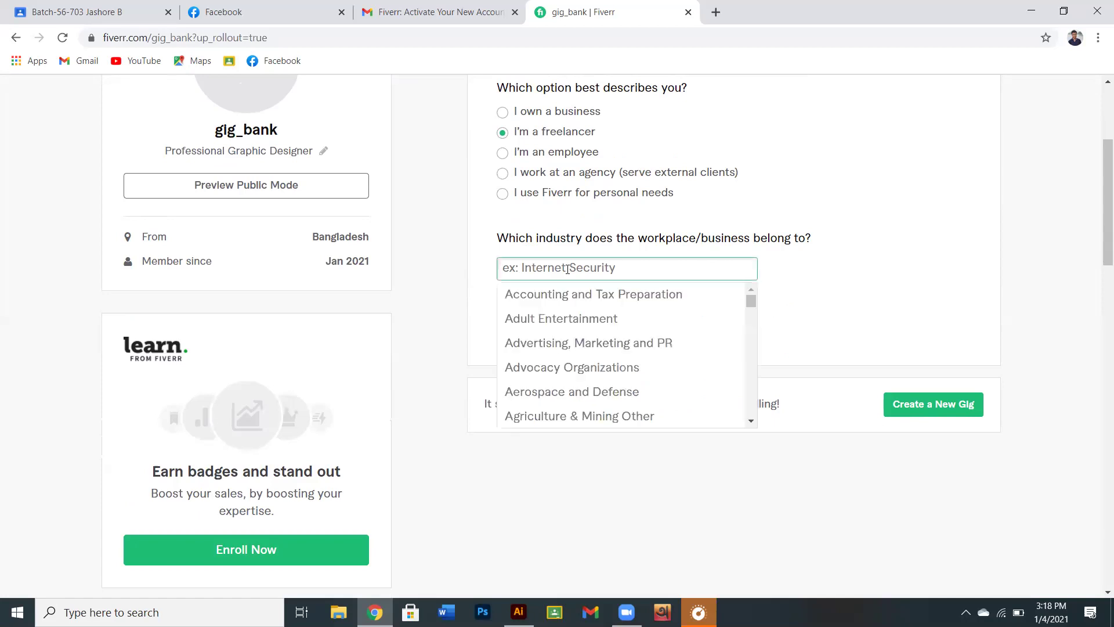
scroll(572, 277, down, 3)
scroll(572, 275, up, 3)
text(g)
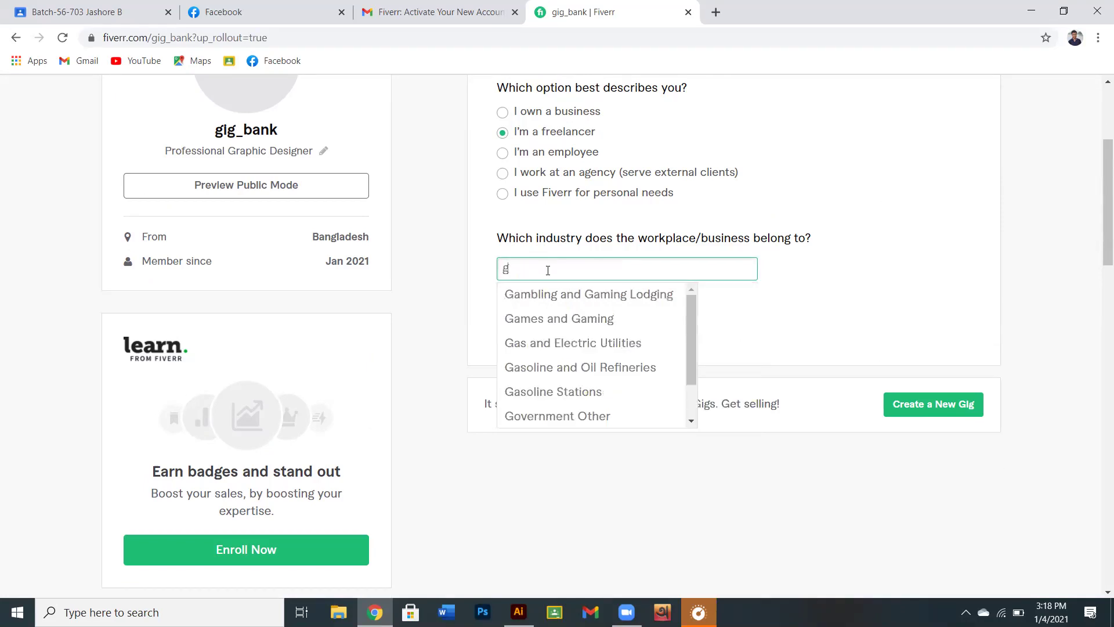
text(r)
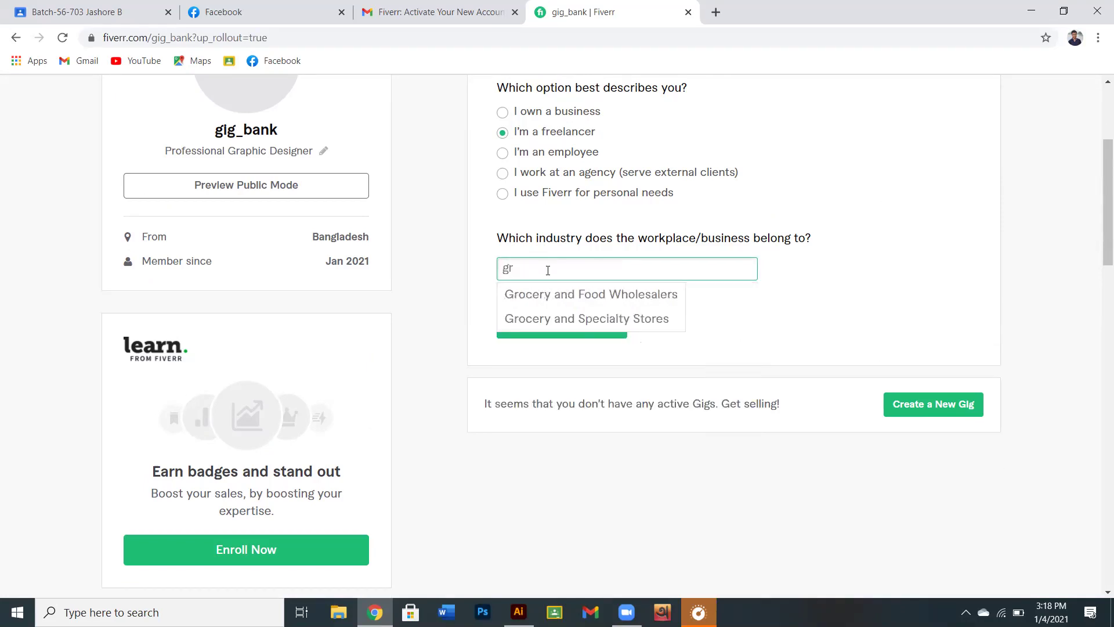
text(ap)
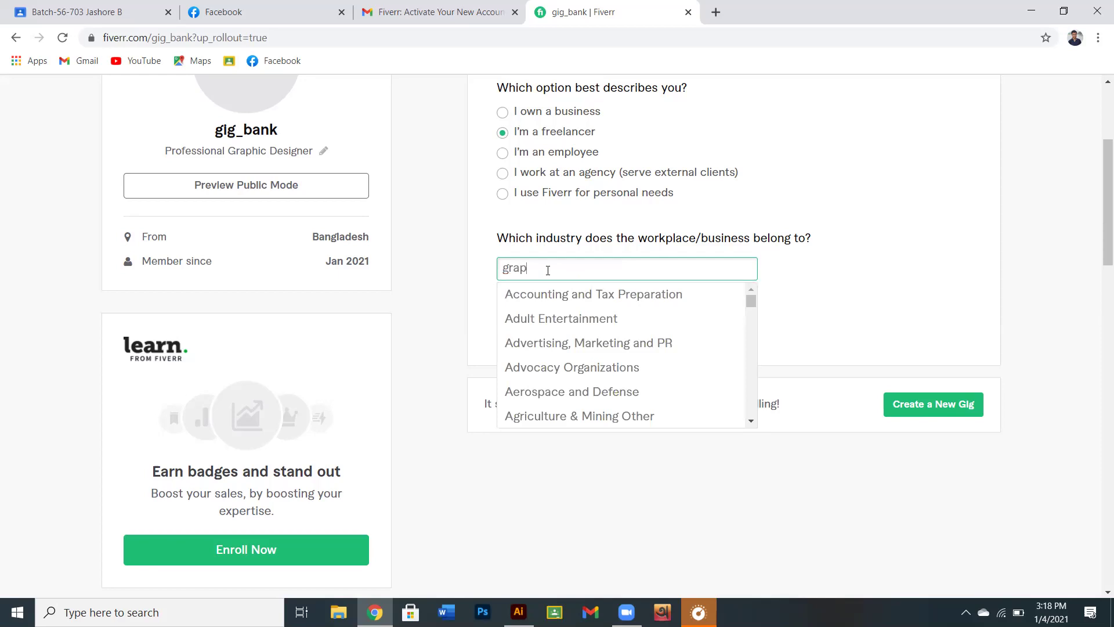
text(hic)
key(BackSpace)
key(BackSpace)
key(BackSpace)
key(BackSpace)
key(BackSpace)
key(BackSpace)
key(BackSpace)
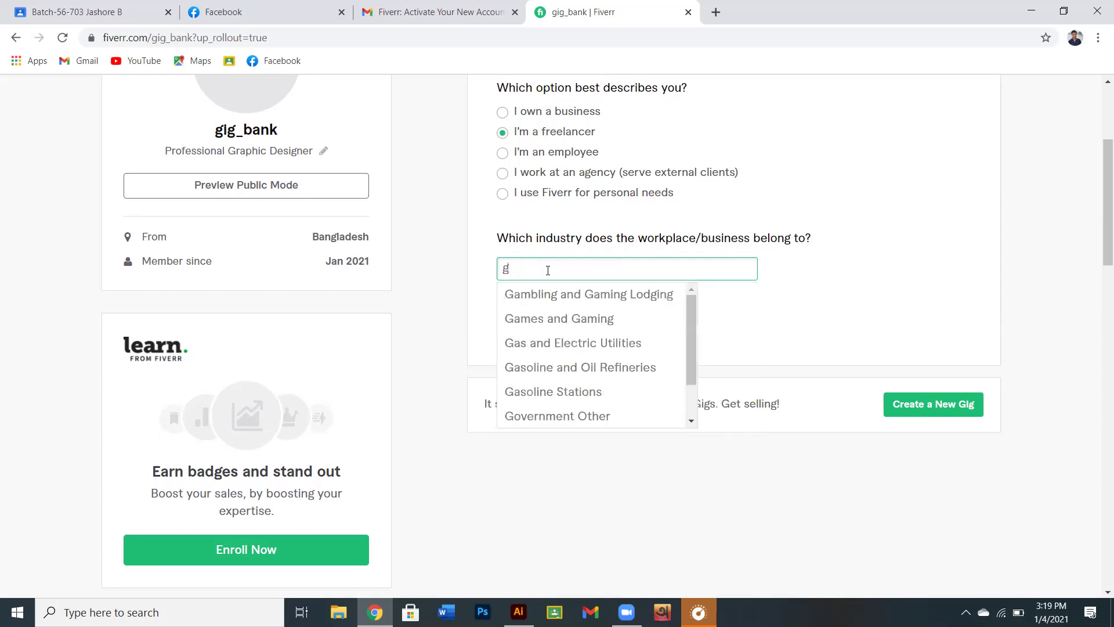
text(Gra)
key(BackSpace)
key(BackSpace)
key(BackSpace)
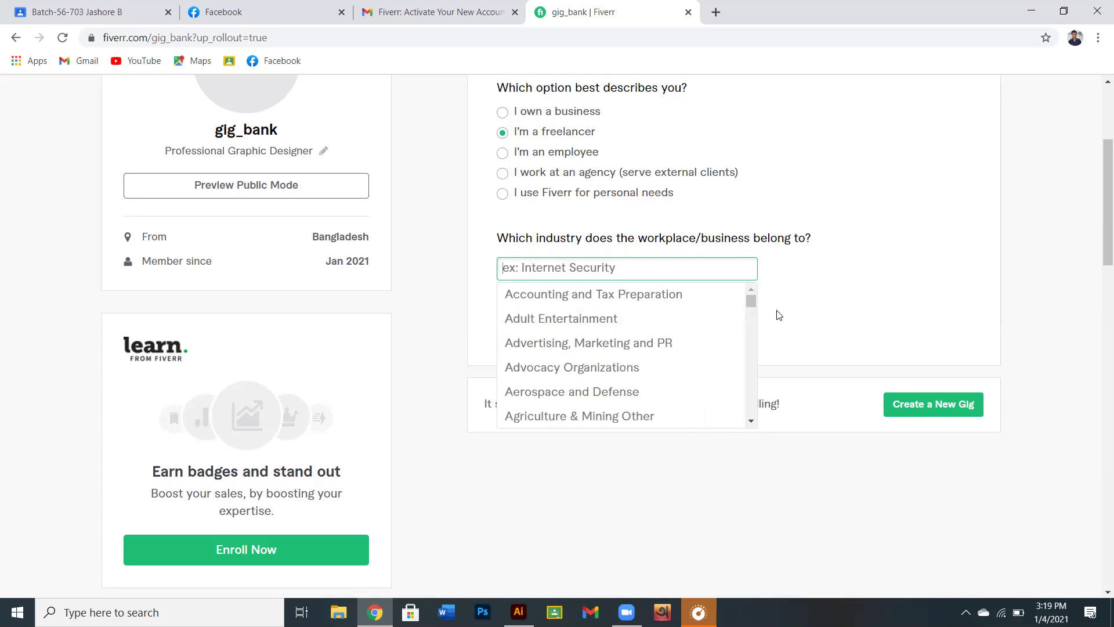
scroll(751, 424, down, 1)
scroll(748, 424, down, 3)
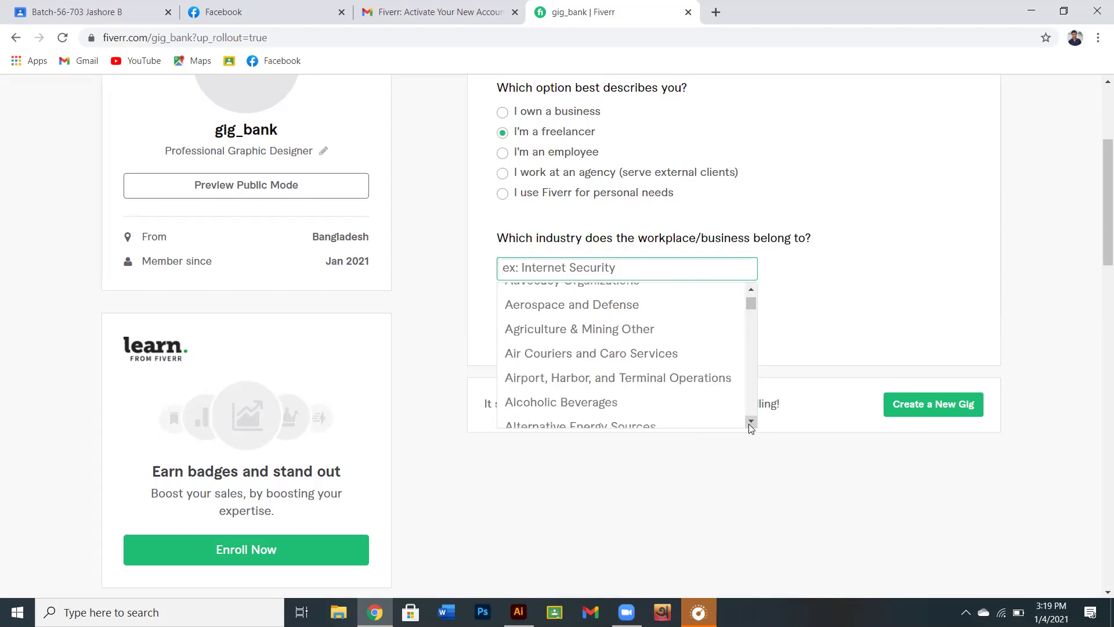
scroll(751, 426, down, 3)
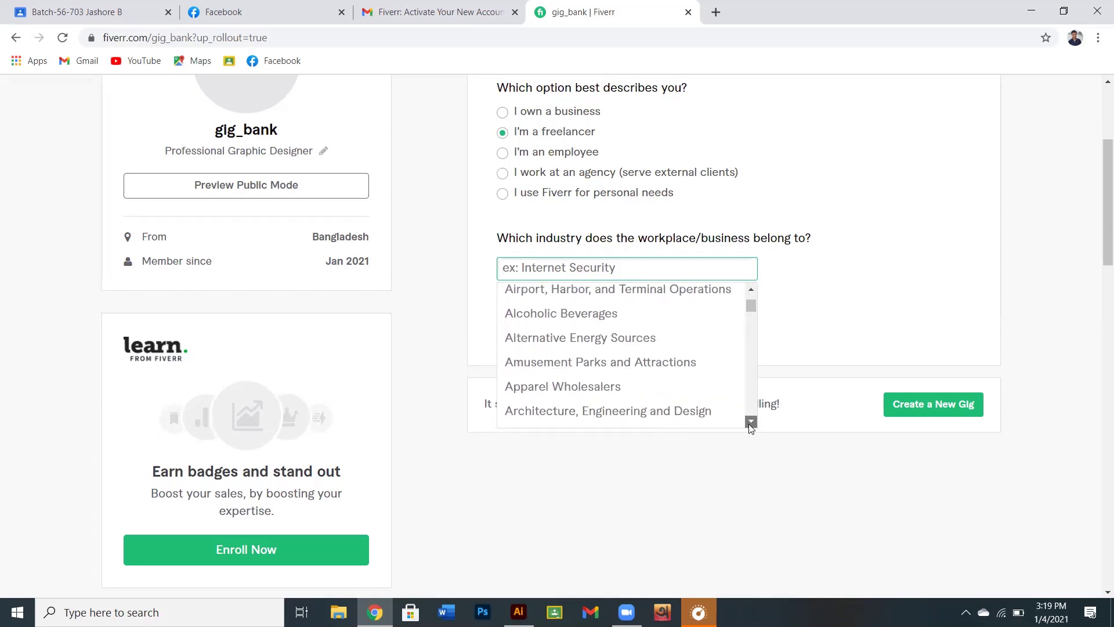
scroll(749, 427, down, 5)
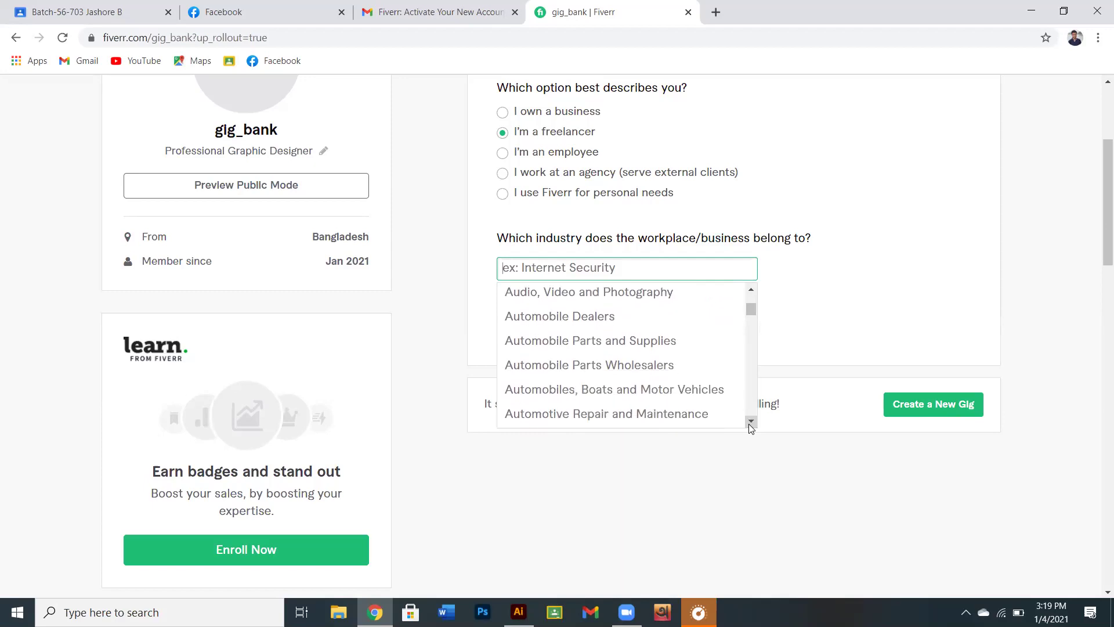
scroll(751, 427, down, 5)
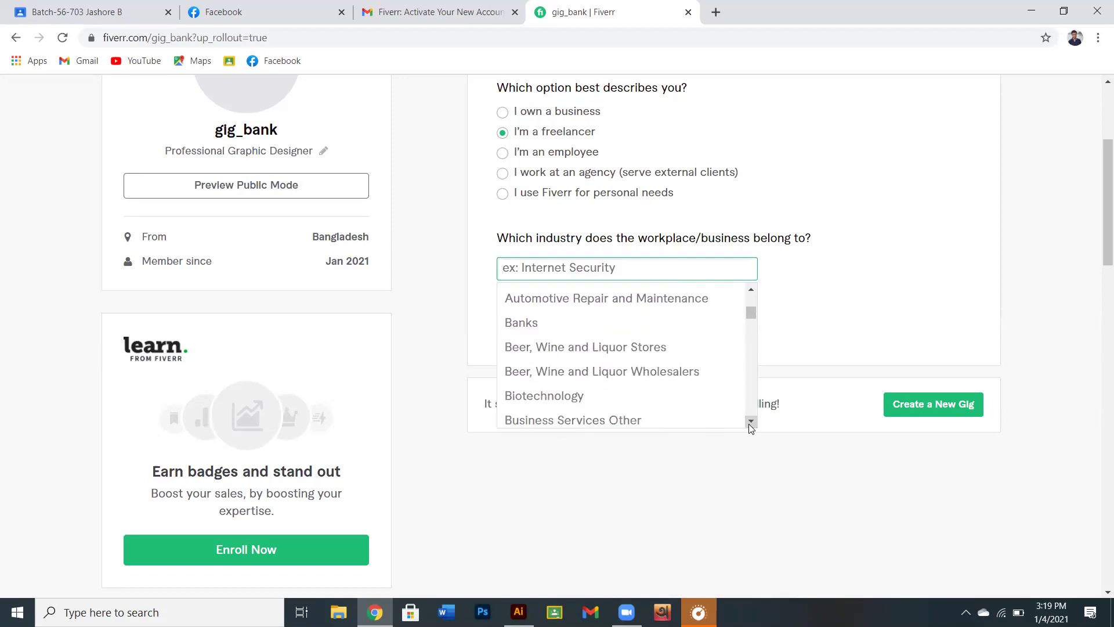
scroll(749, 427, down, 6)
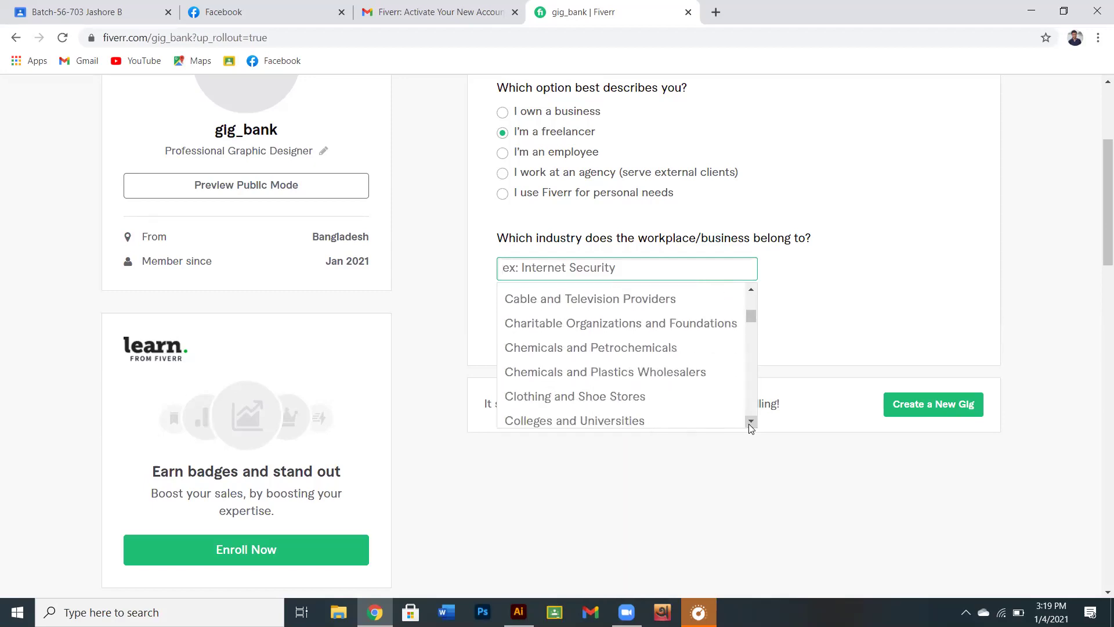
scroll(749, 423, down, 6)
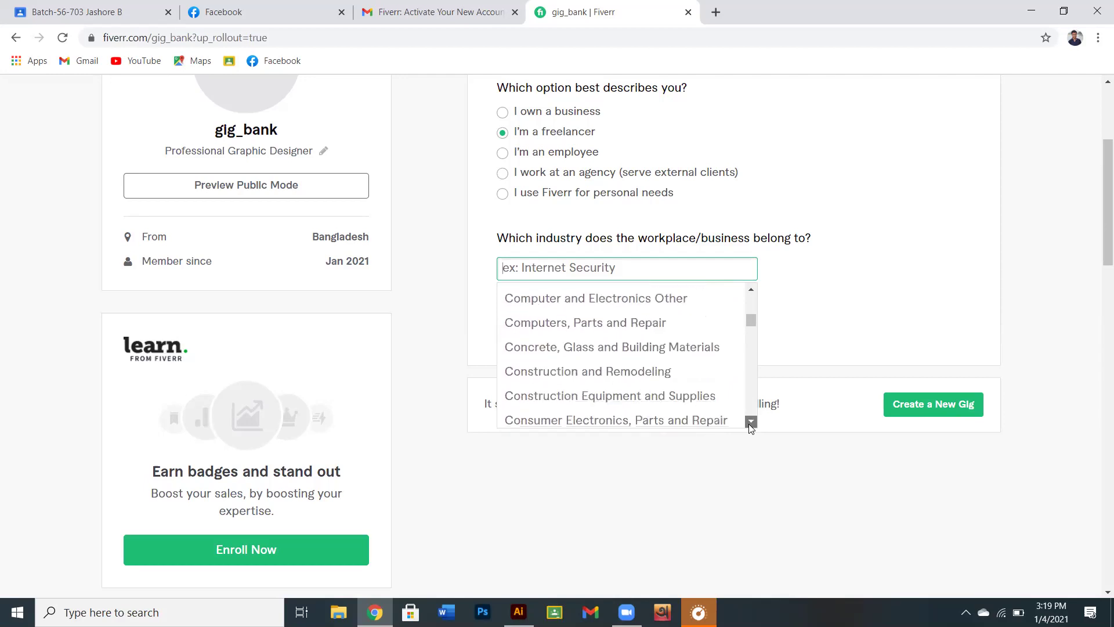
scroll(749, 427, down, 7)
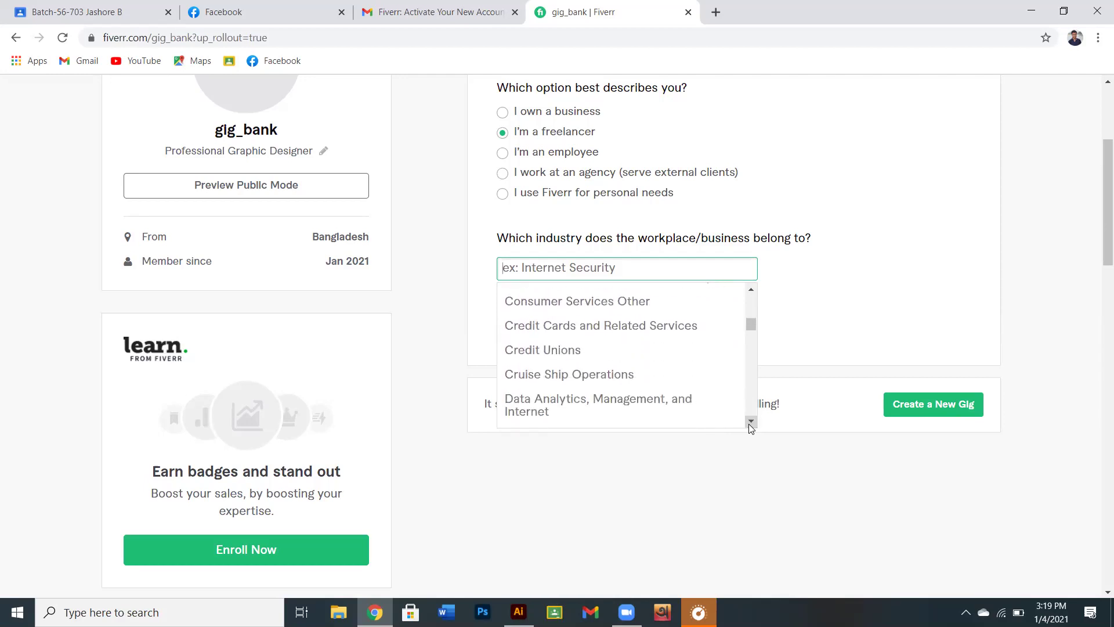
scroll(750, 427, down, 1)
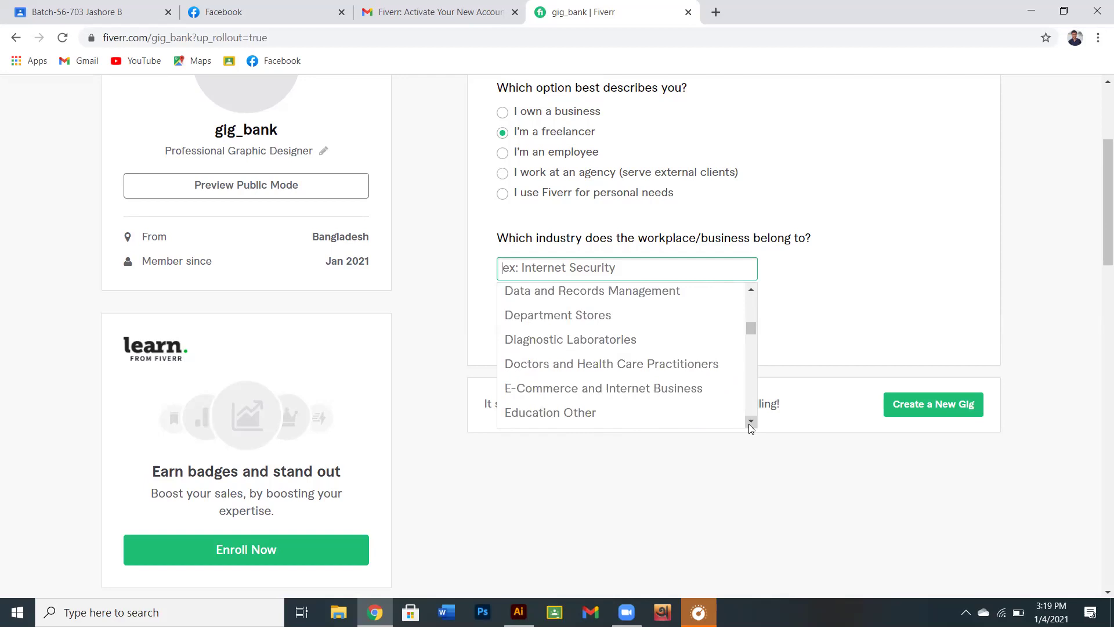
scroll(589, 390, down, 1)
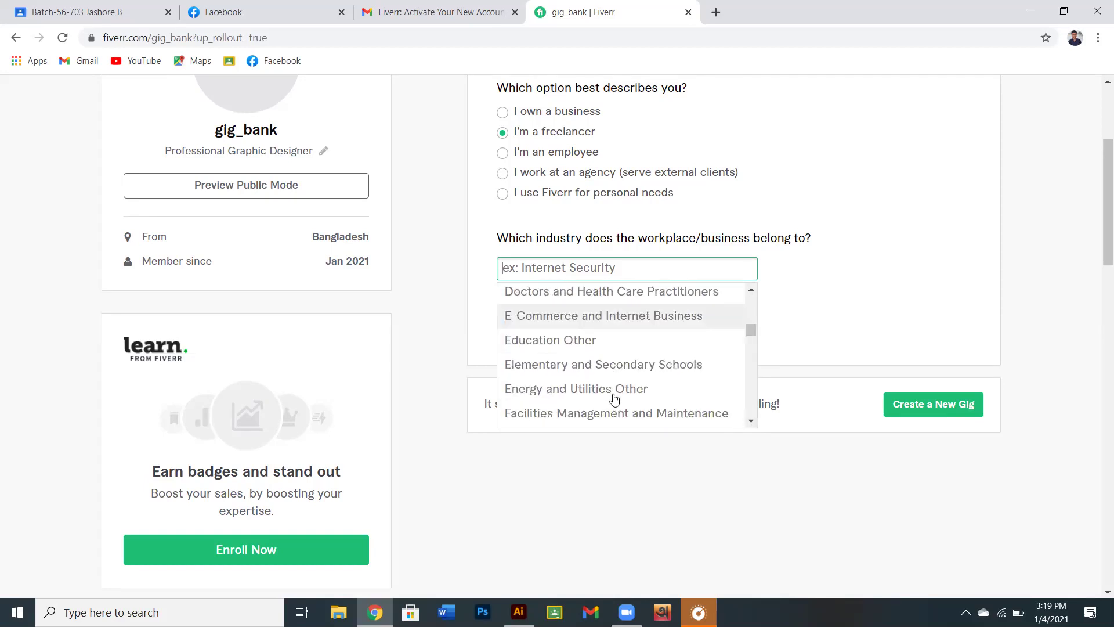
scroll(597, 392, down, 1)
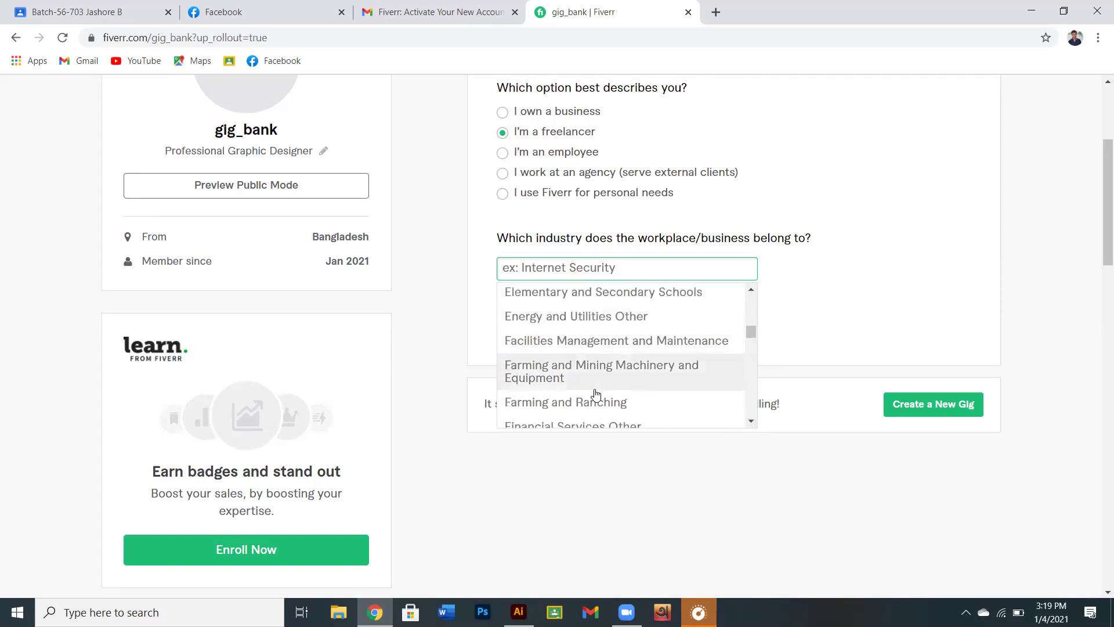
scroll(595, 394, down, 1)
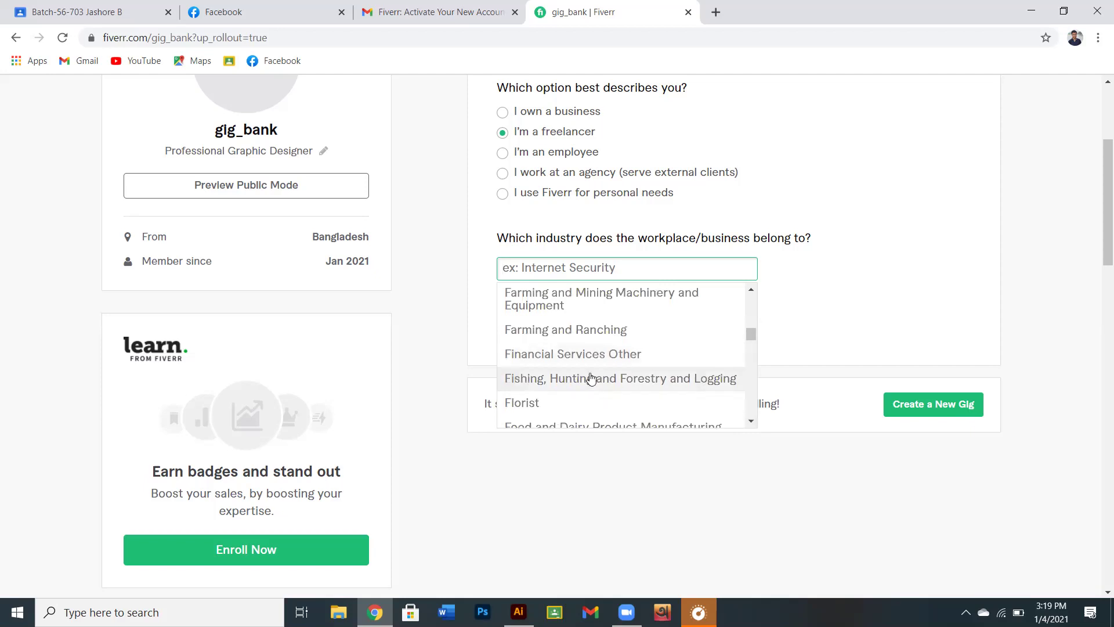
scroll(598, 376, down, 1)
scroll(606, 357, down, 2)
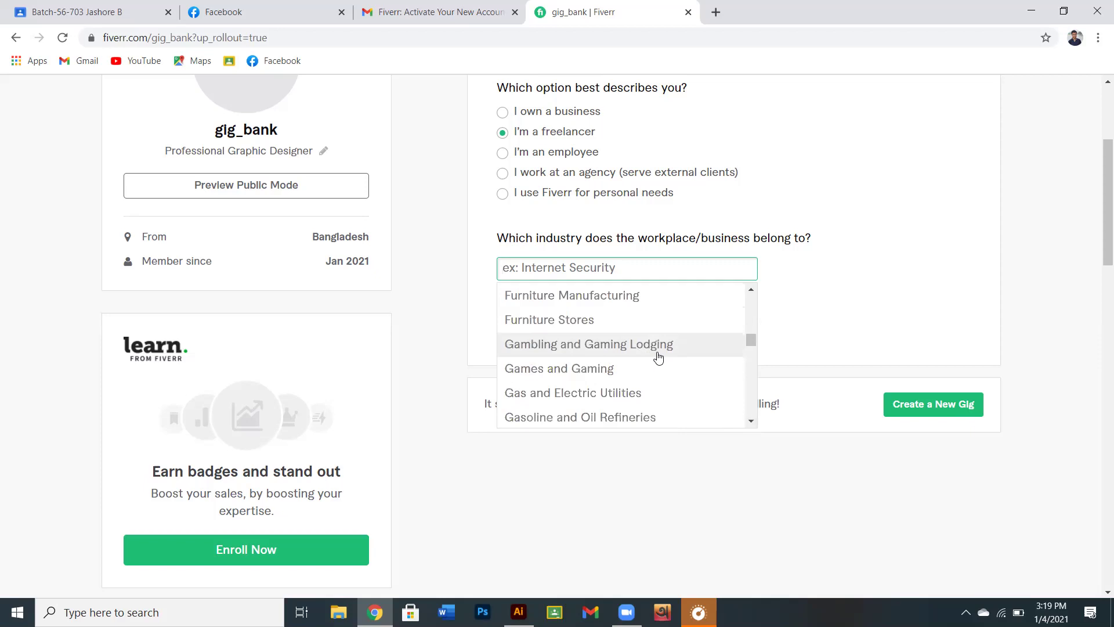
scroll(624, 368, down, 2)
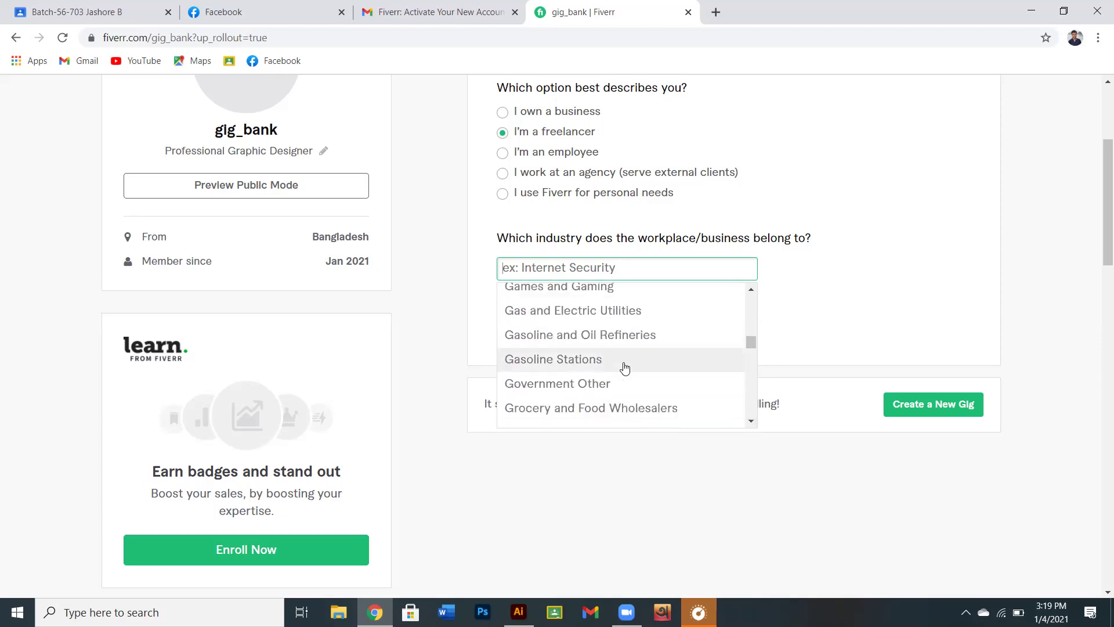
scroll(624, 368, down, 3)
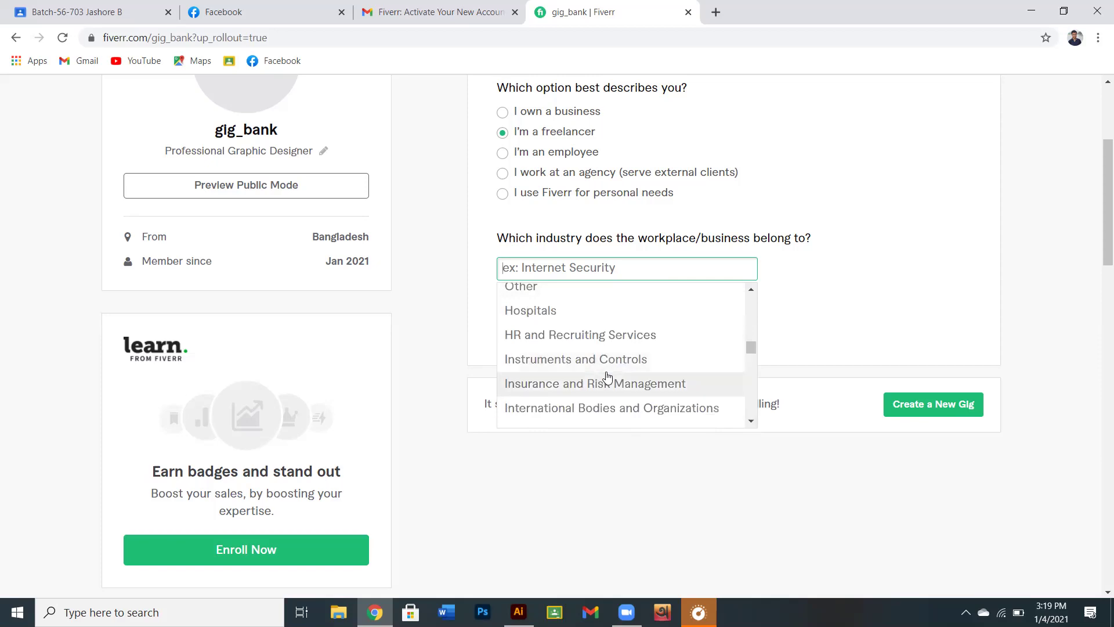
scroll(609, 370, down, 1)
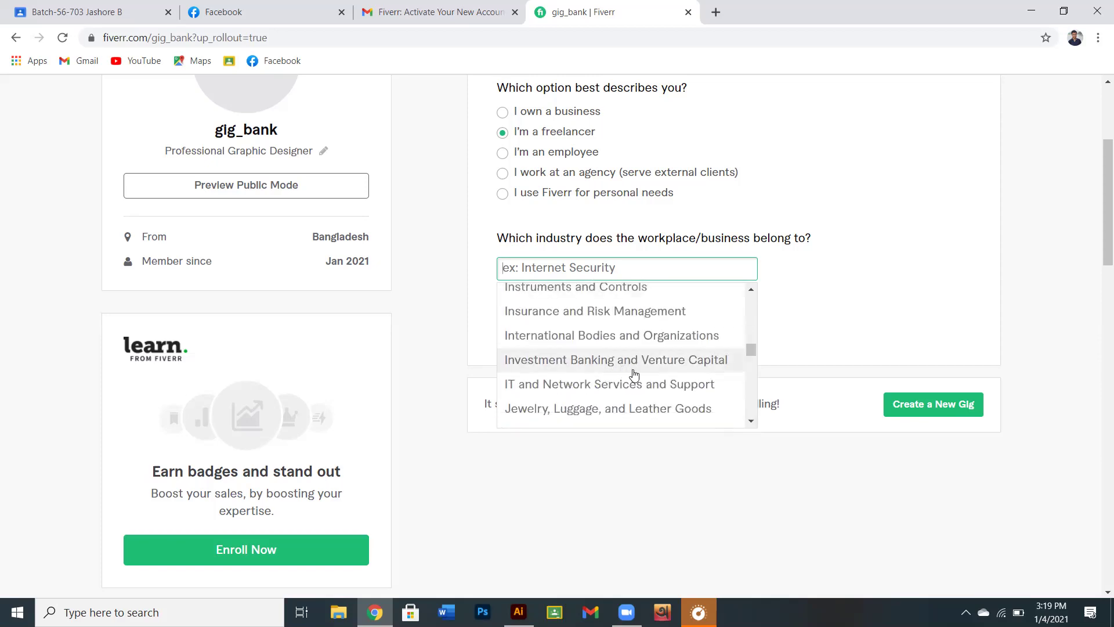
scroll(633, 378, down, 1)
scroll(611, 384, down, 1)
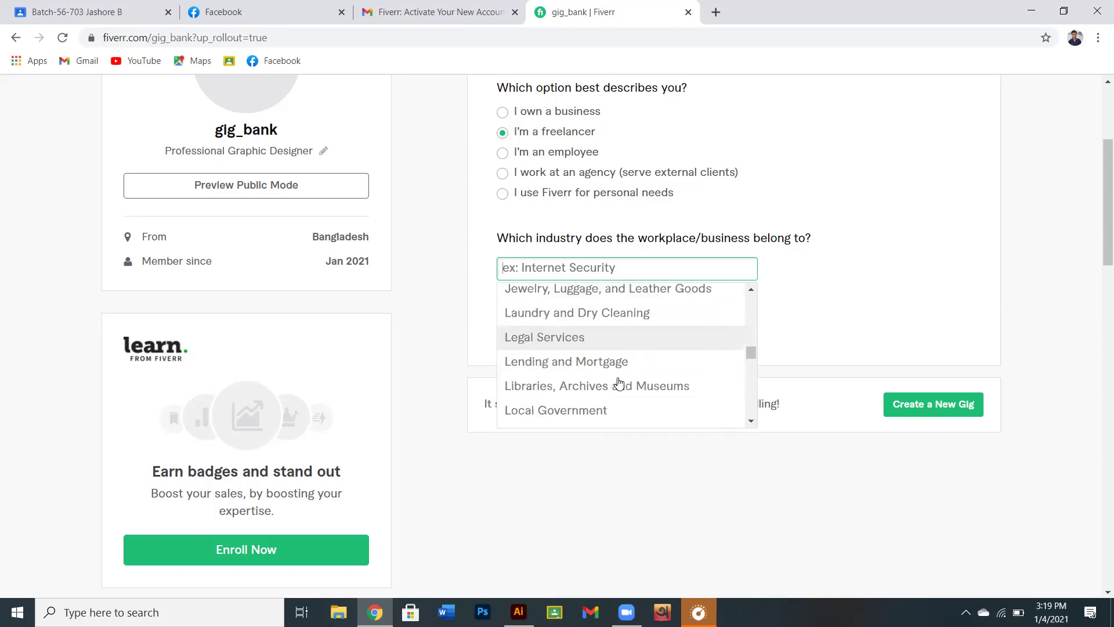
scroll(619, 384, down, 1)
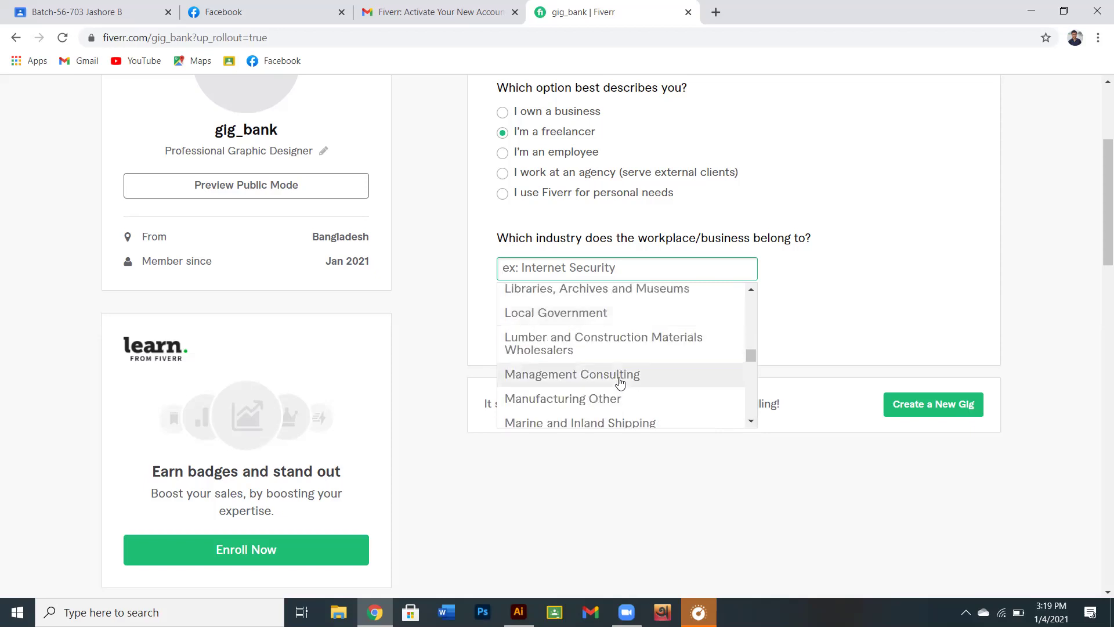
scroll(619, 383, down, 1)
scroll(619, 383, down, 1)
scroll(619, 382, down, 1)
scroll(619, 382, down, 2)
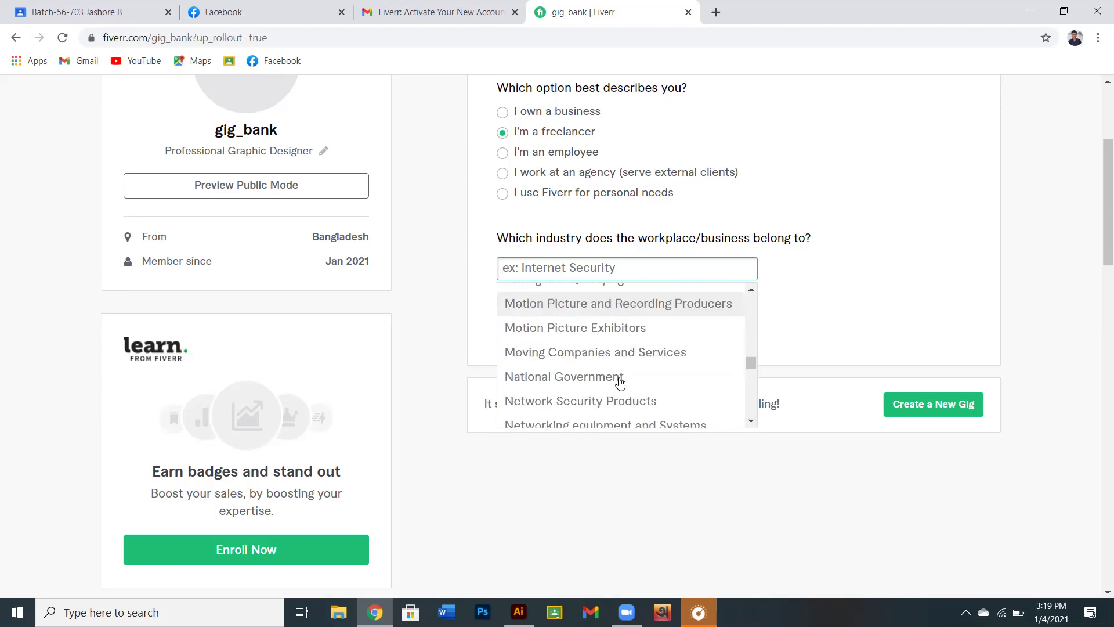
scroll(623, 384, down, 3)
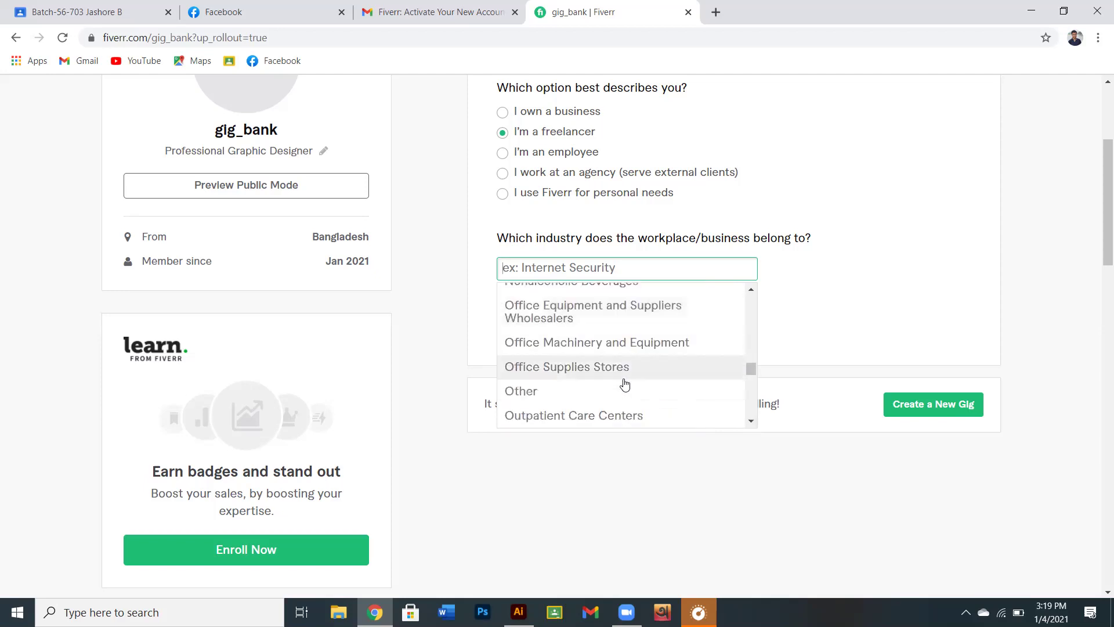
scroll(624, 385, down, 1)
scroll(624, 385, up, 8)
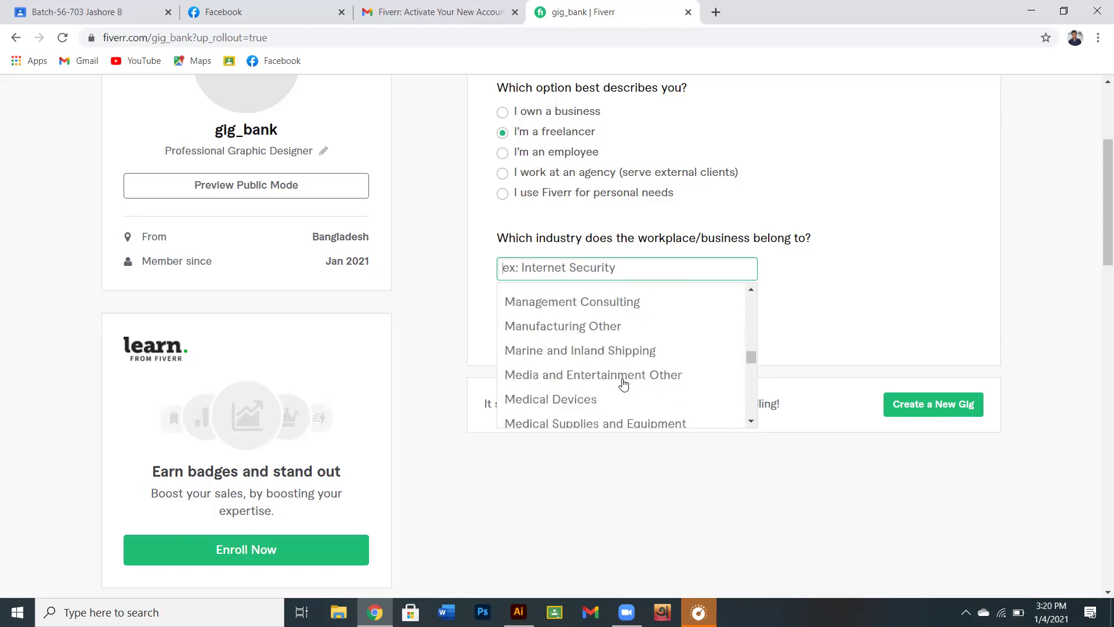
scroll(623, 384, up, 2)
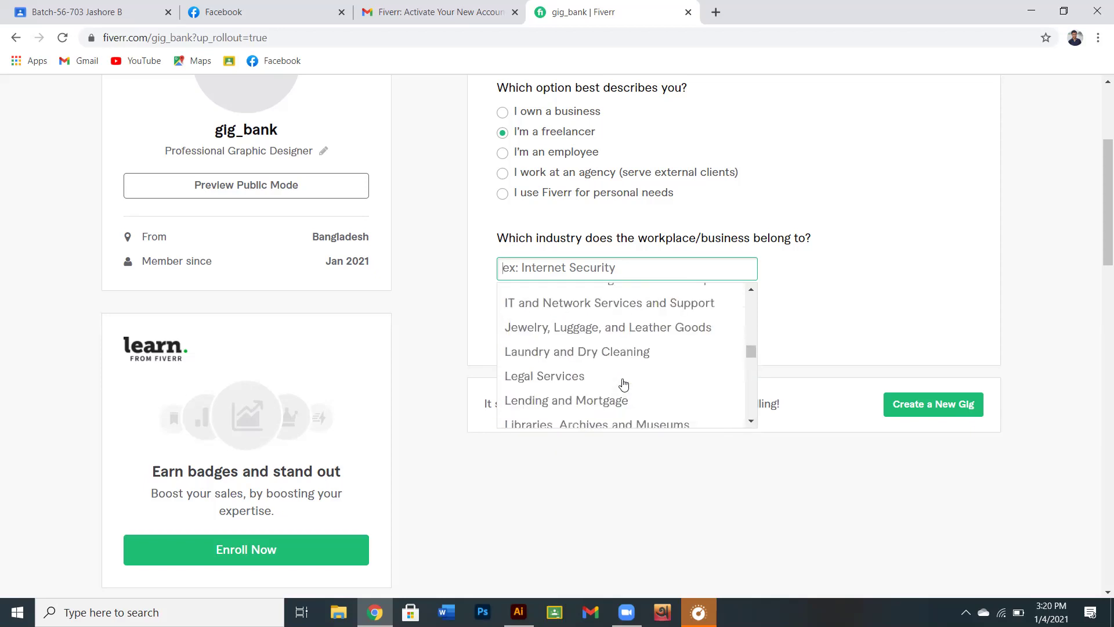
scroll(623, 384, up, 2)
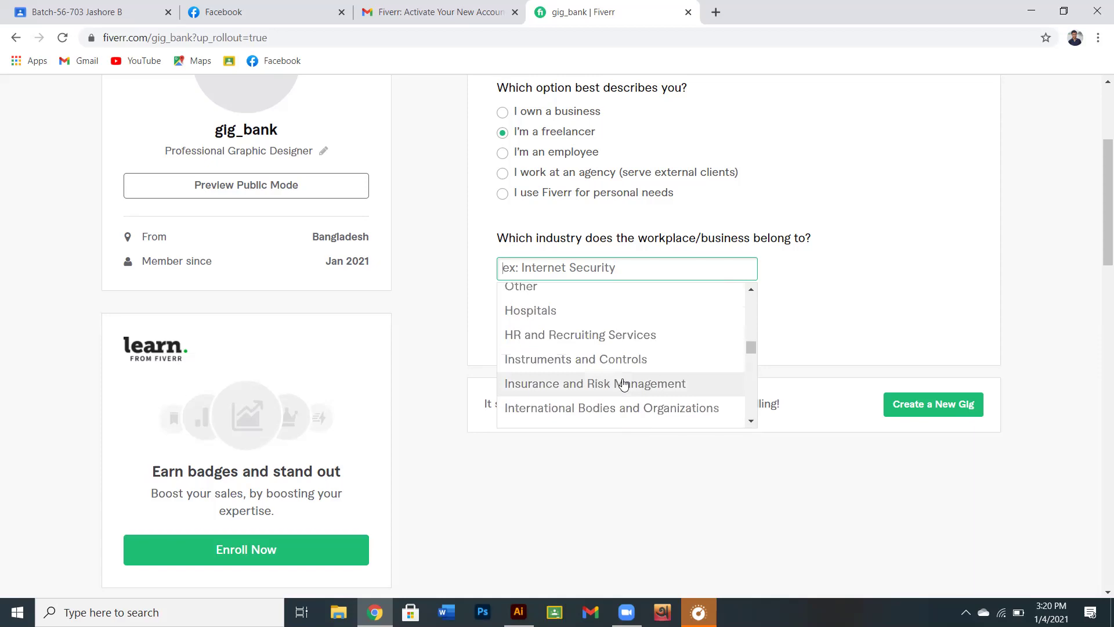
scroll(623, 384, up, 2)
scroll(623, 384, up, 1)
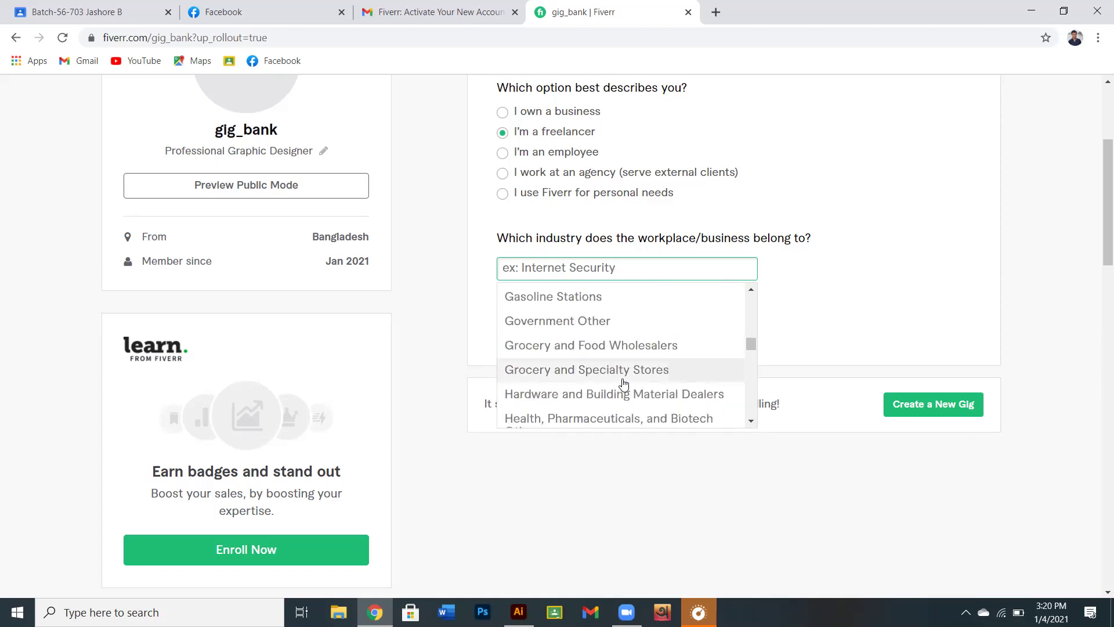
scroll(623, 384, up, 1)
scroll(623, 384, up, 2)
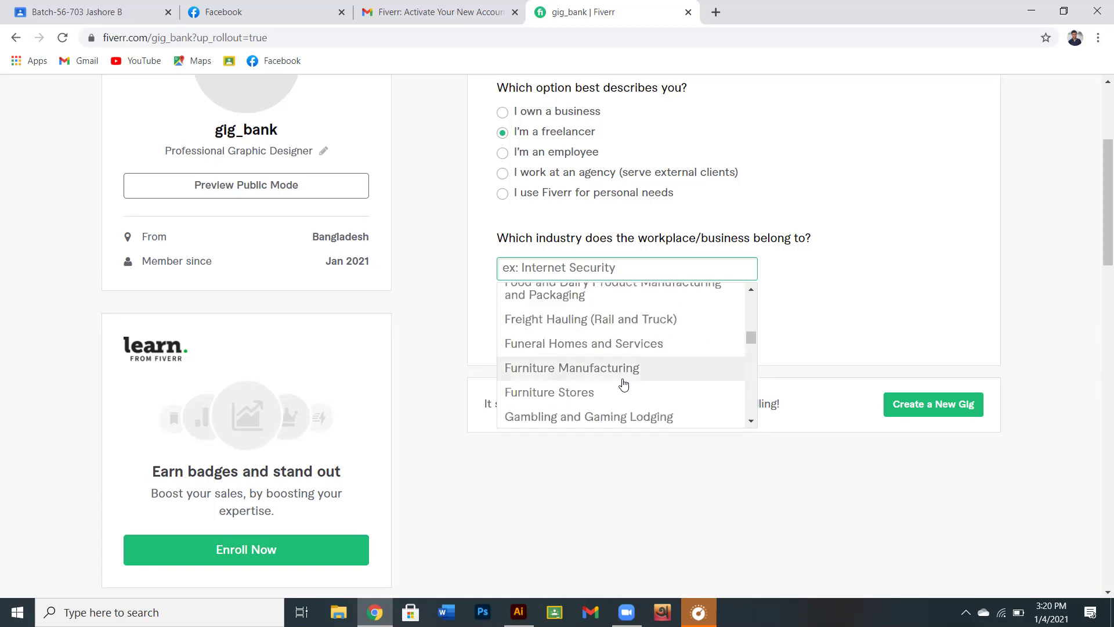
scroll(623, 384, up, 1)
scroll(623, 384, up, 1)
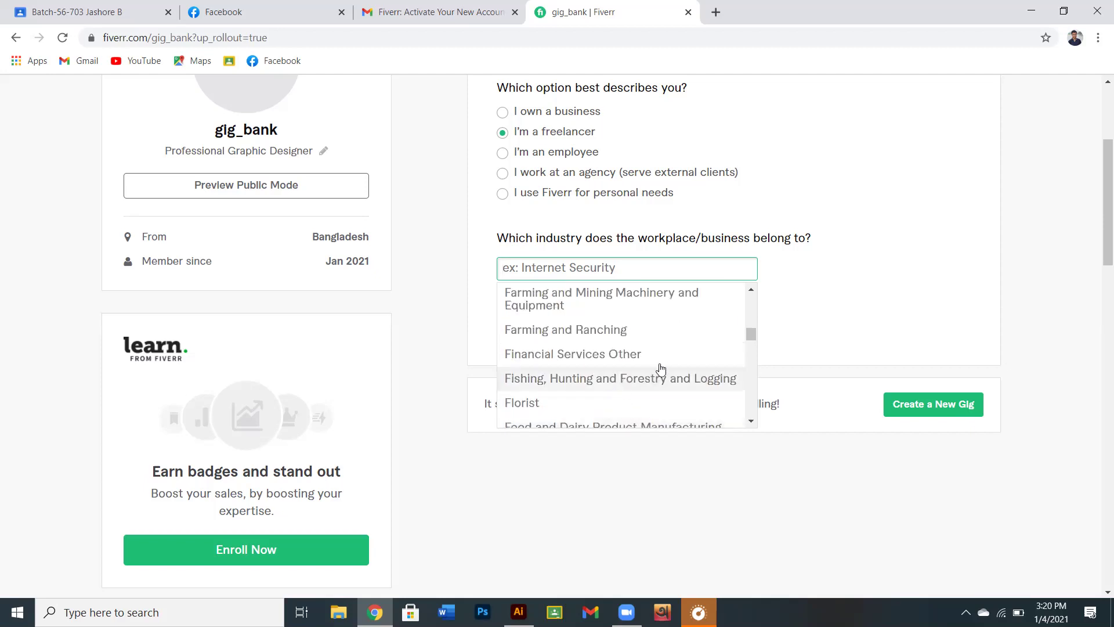
Open the industry dropdown and browse up and down through the list of industries.
scroll(750, 293, up, 3)
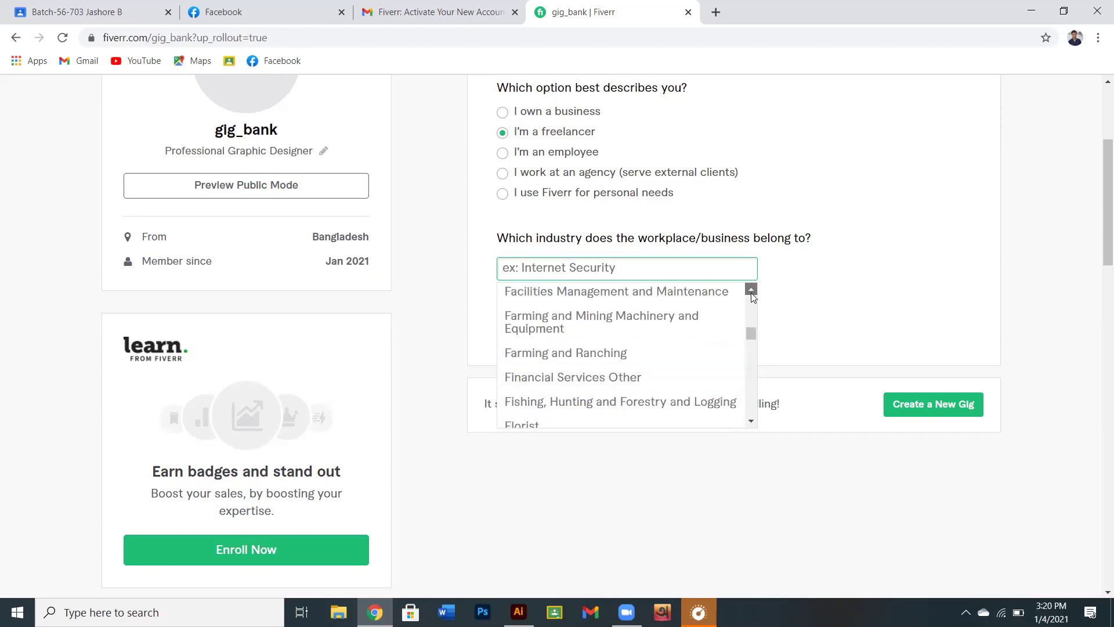
click(750, 289)
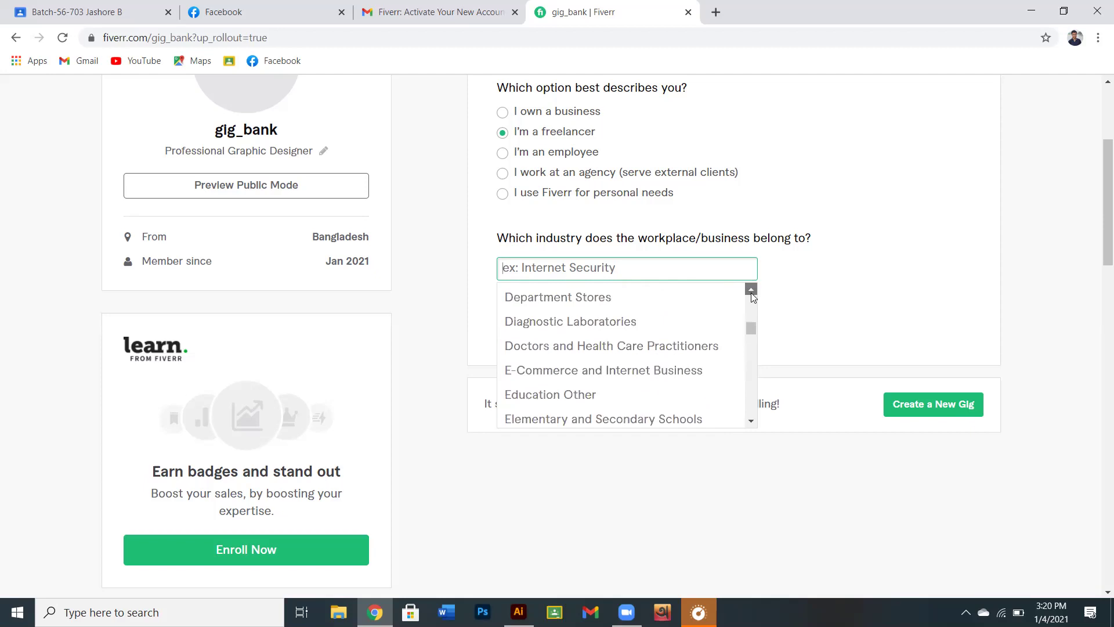
click(750, 289)
click(751, 290)
click(751, 290)
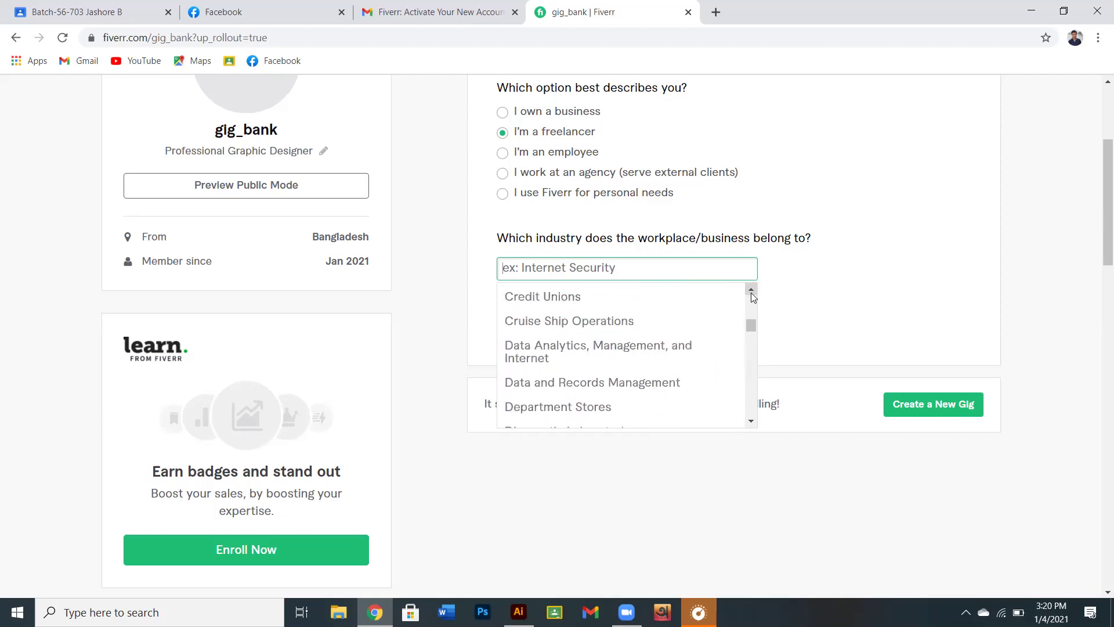
click(751, 422)
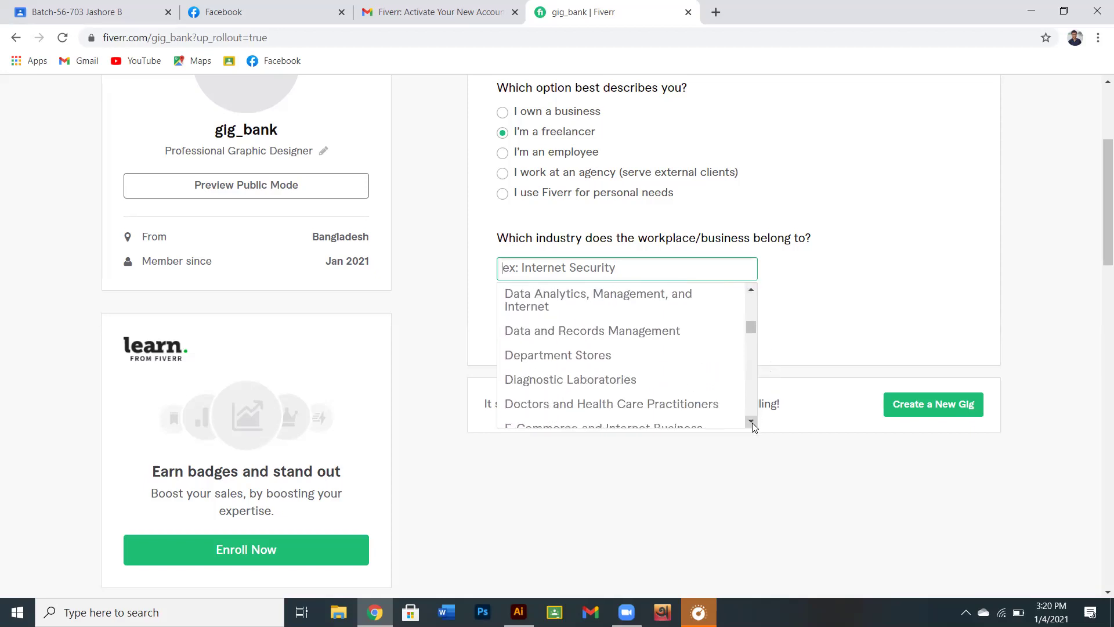
click(751, 421)
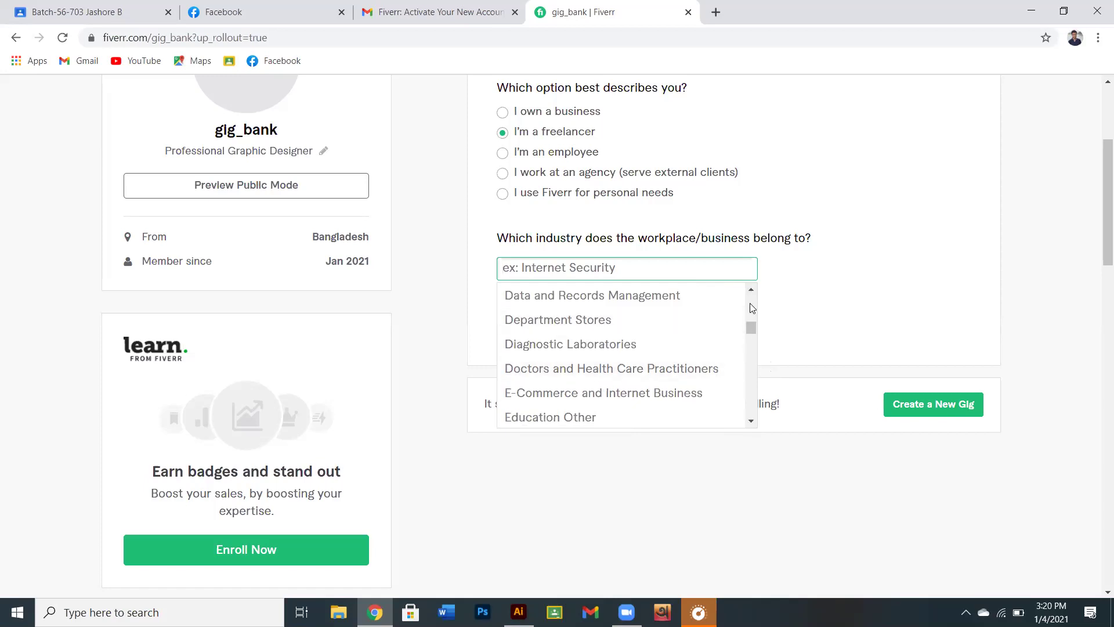
scroll(757, 299, up, 2)
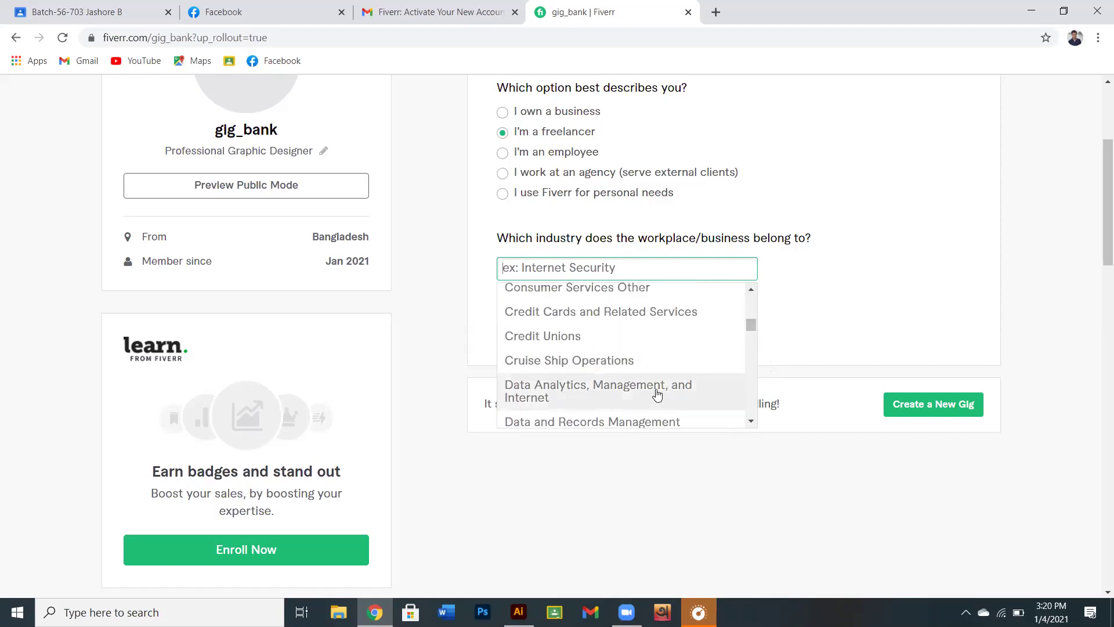
scroll(657, 394, up, 1)
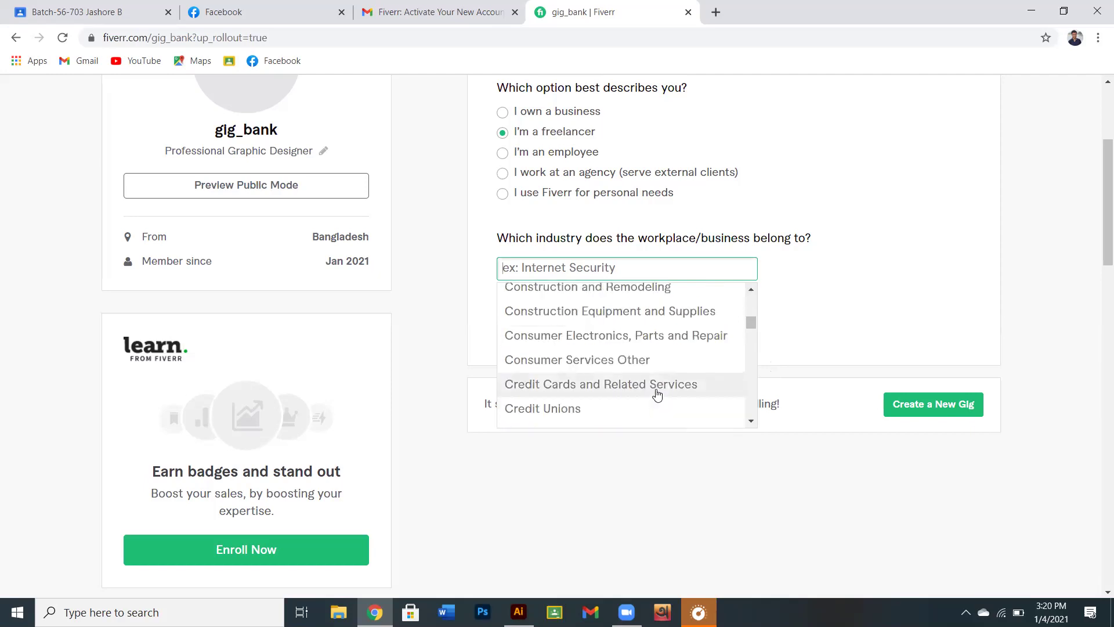
scroll(657, 394, up, 1)
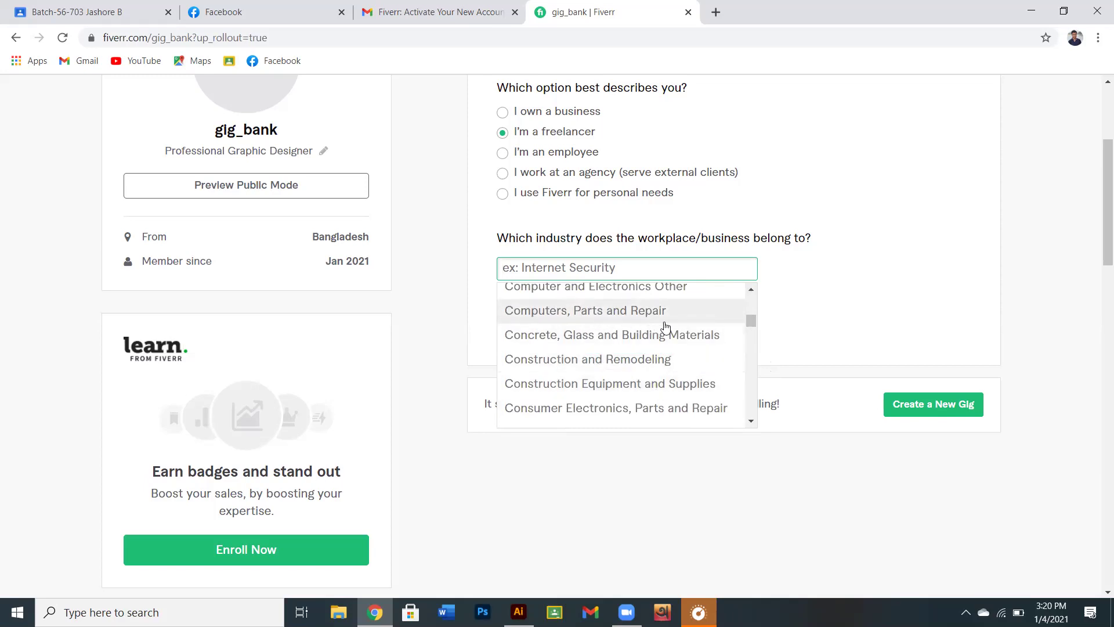
scroll(634, 363, up, 1)
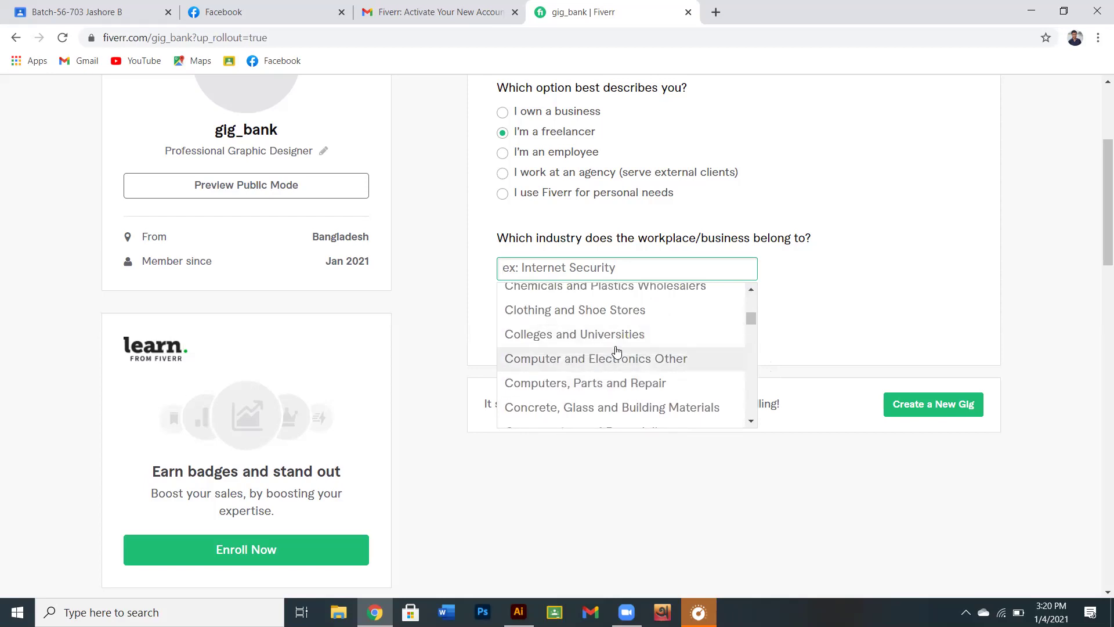
scroll(580, 351, up, 1)
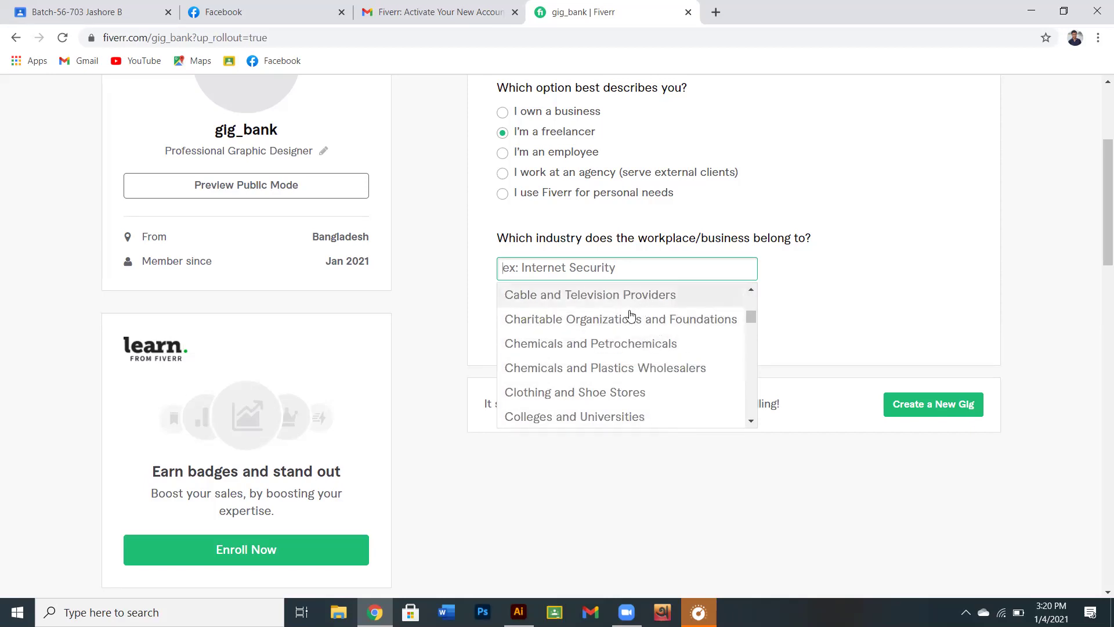
scroll(613, 321, up, 1)
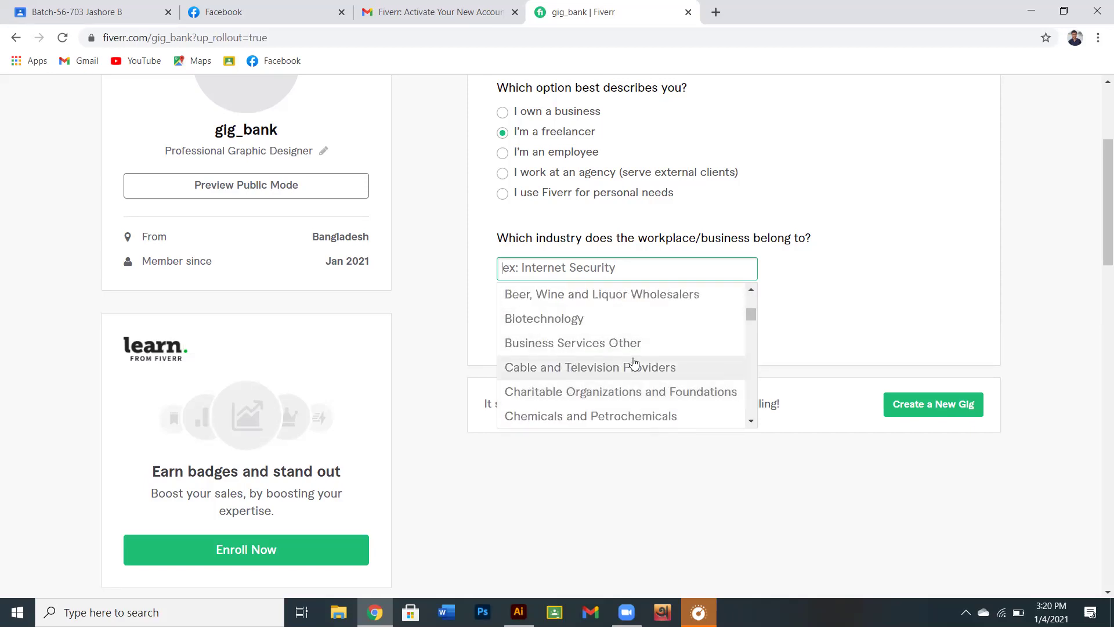
scroll(597, 362, up, 1)
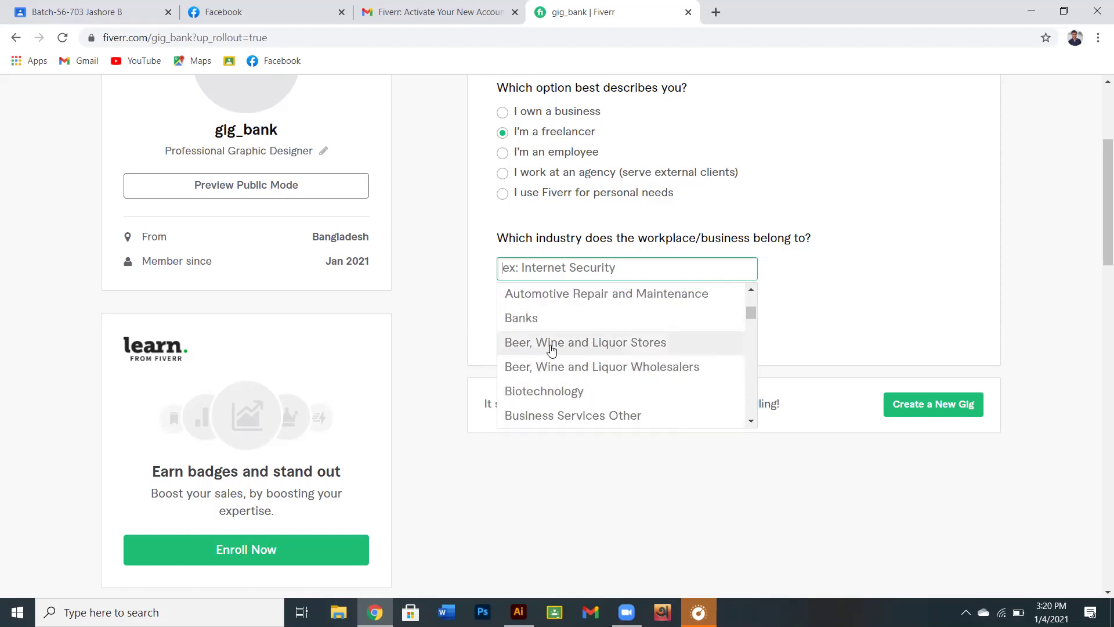
scroll(560, 351, up, 1)
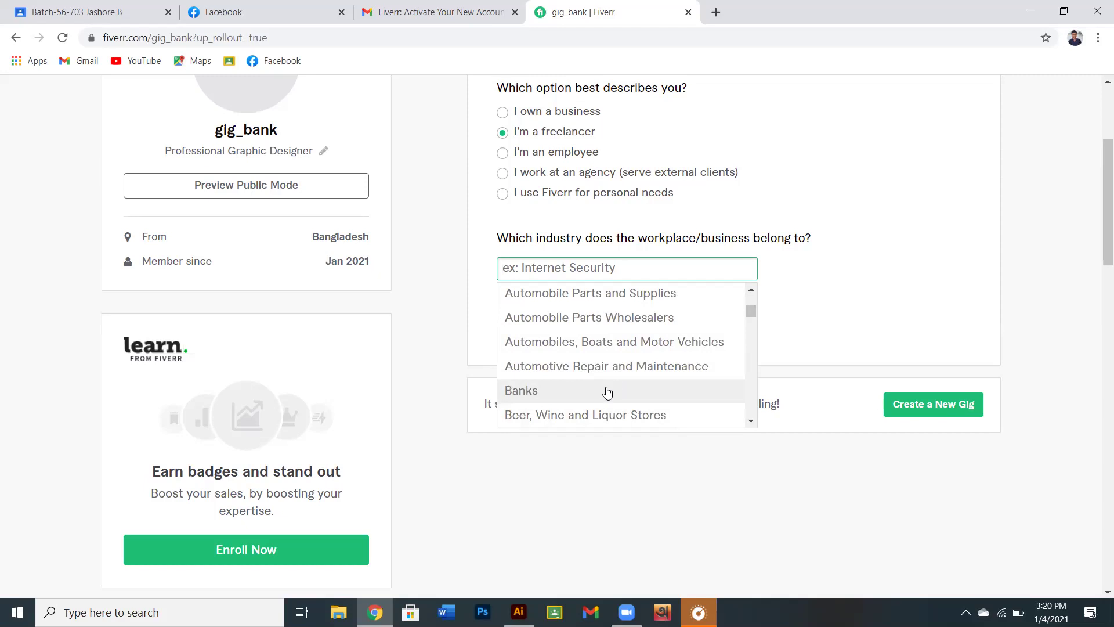
scroll(616, 388, up, 1)
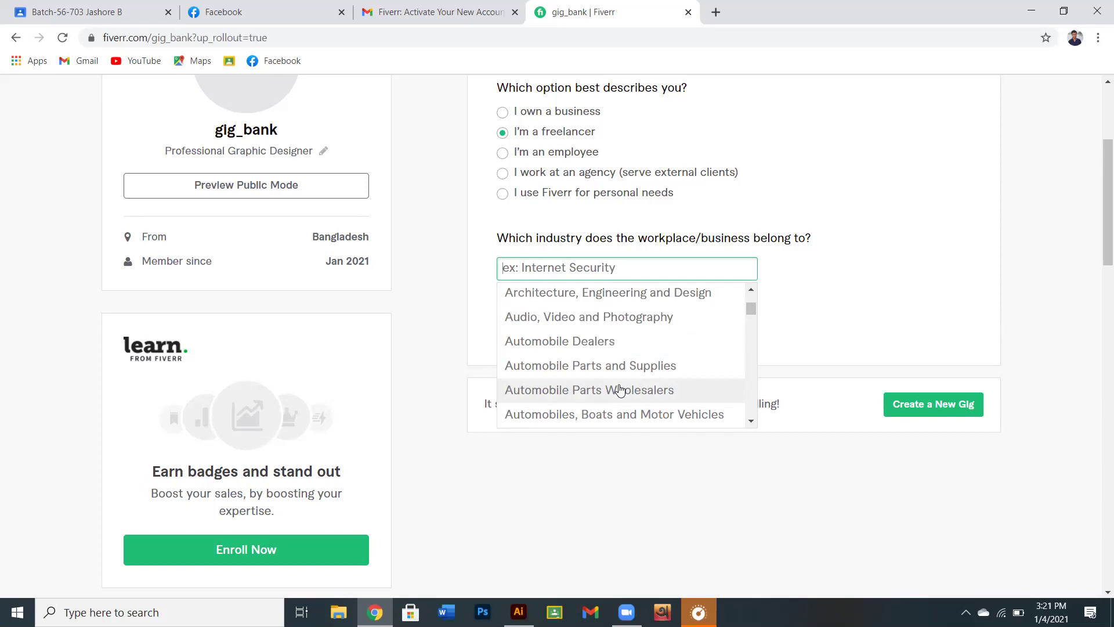
scroll(620, 391, up, 1)
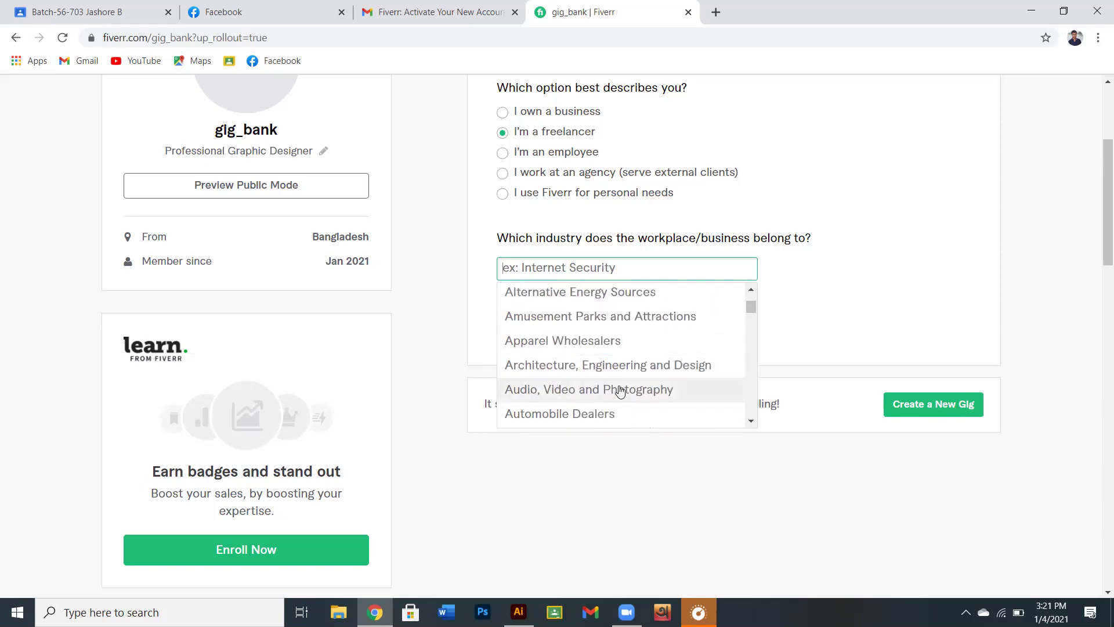
scroll(619, 391, up, 1)
scroll(619, 390, up, 1)
scroll(620, 390, up, 1)
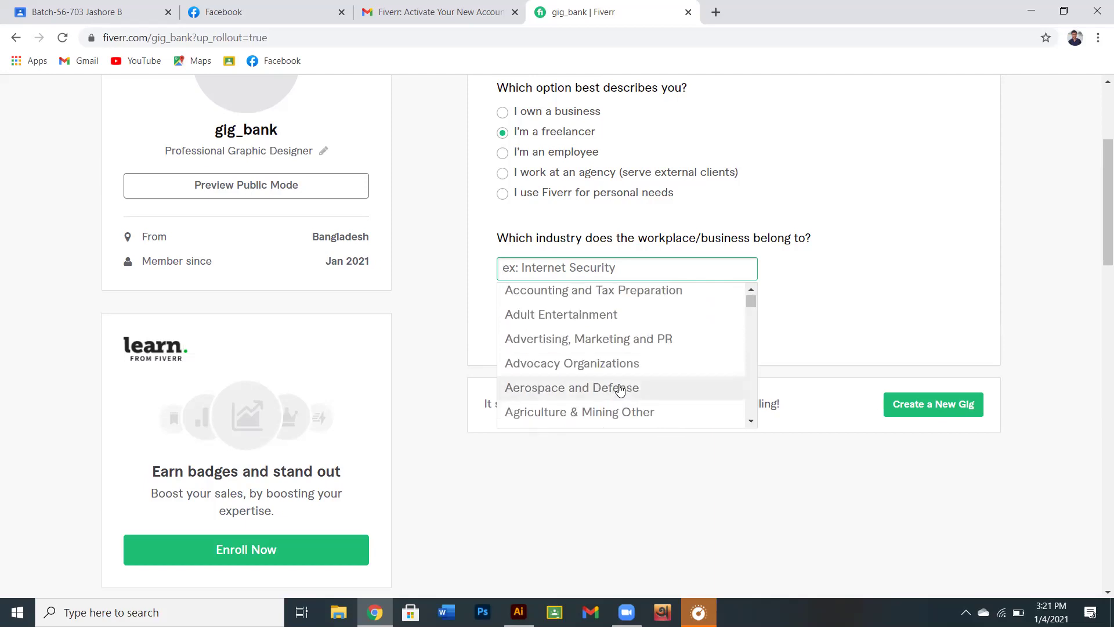
scroll(620, 390, down, 2)
scroll(619, 391, down, 6)
scroll(620, 390, down, 4)
scroll(620, 390, down, 3)
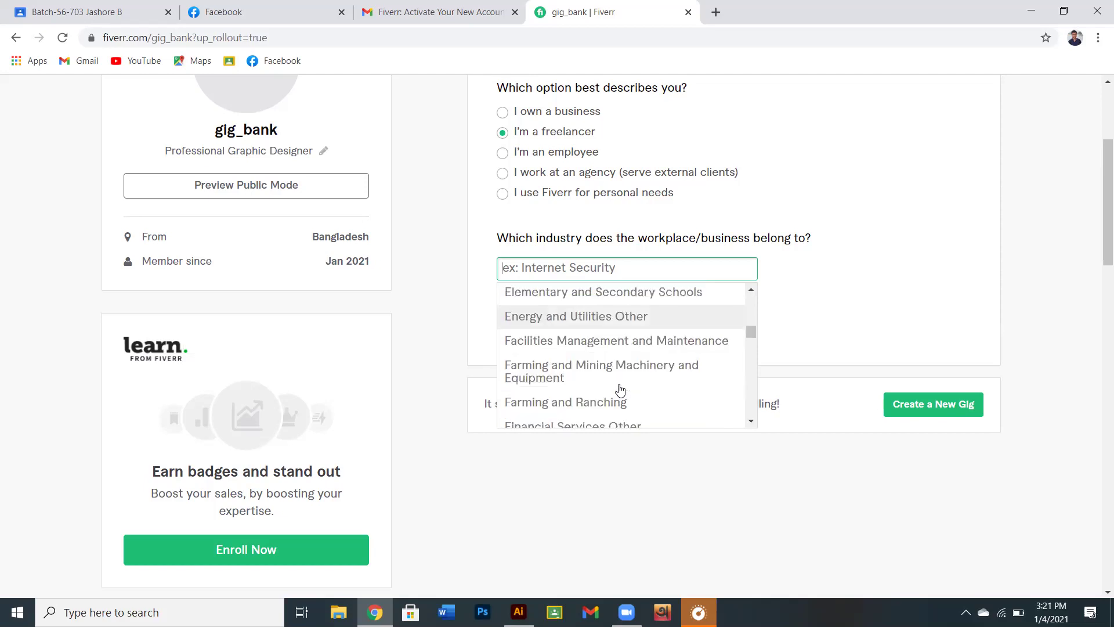
scroll(620, 390, down, 1)
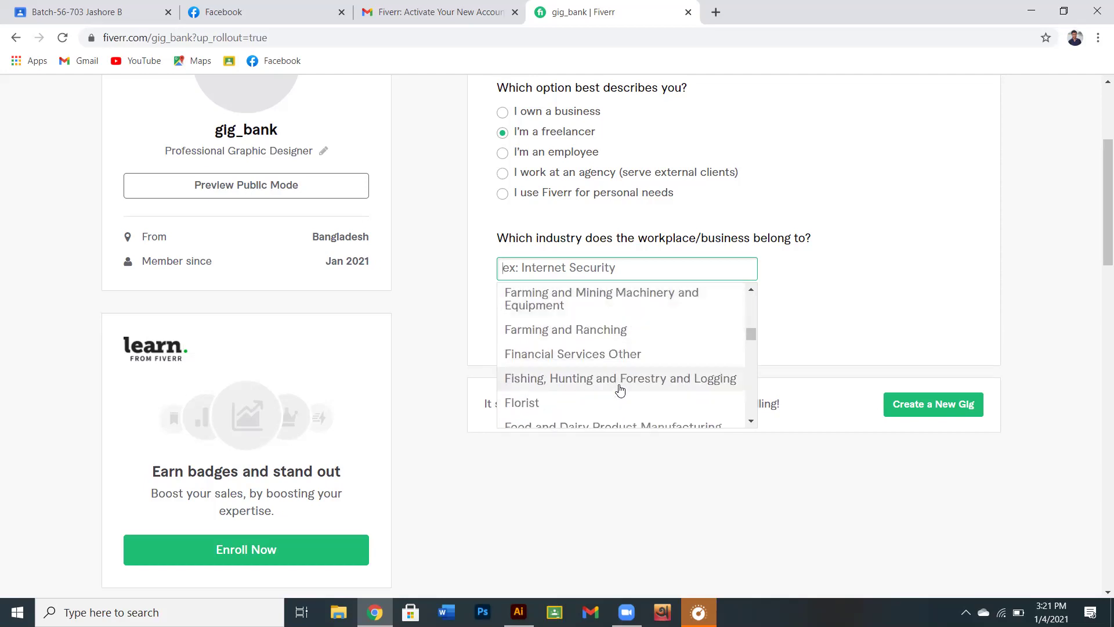
scroll(619, 391, down, 1)
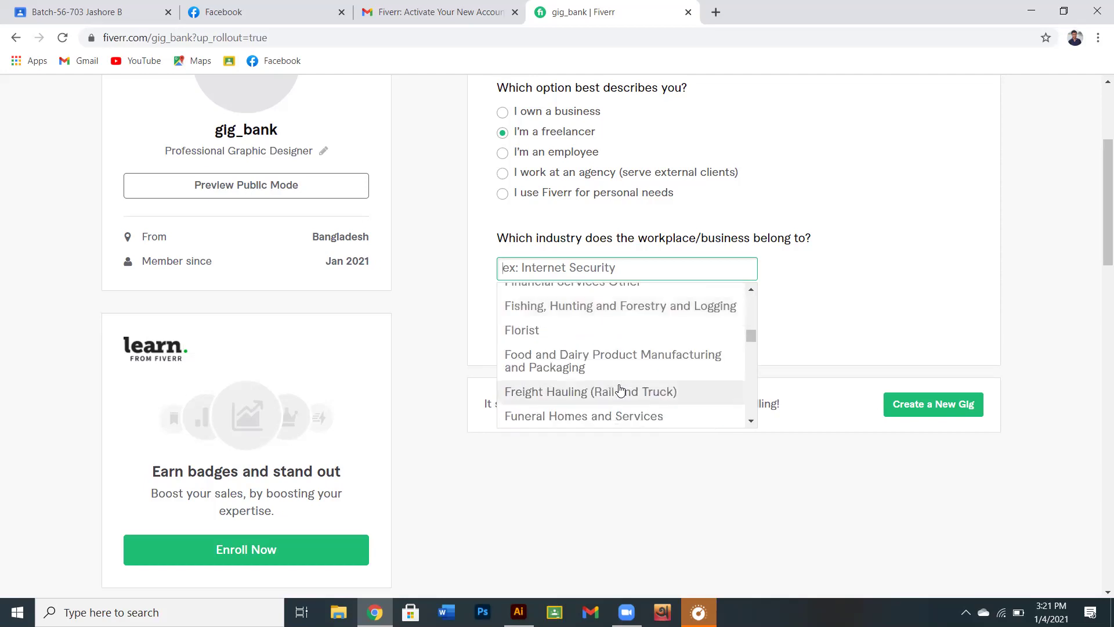
scroll(619, 391, down, 1)
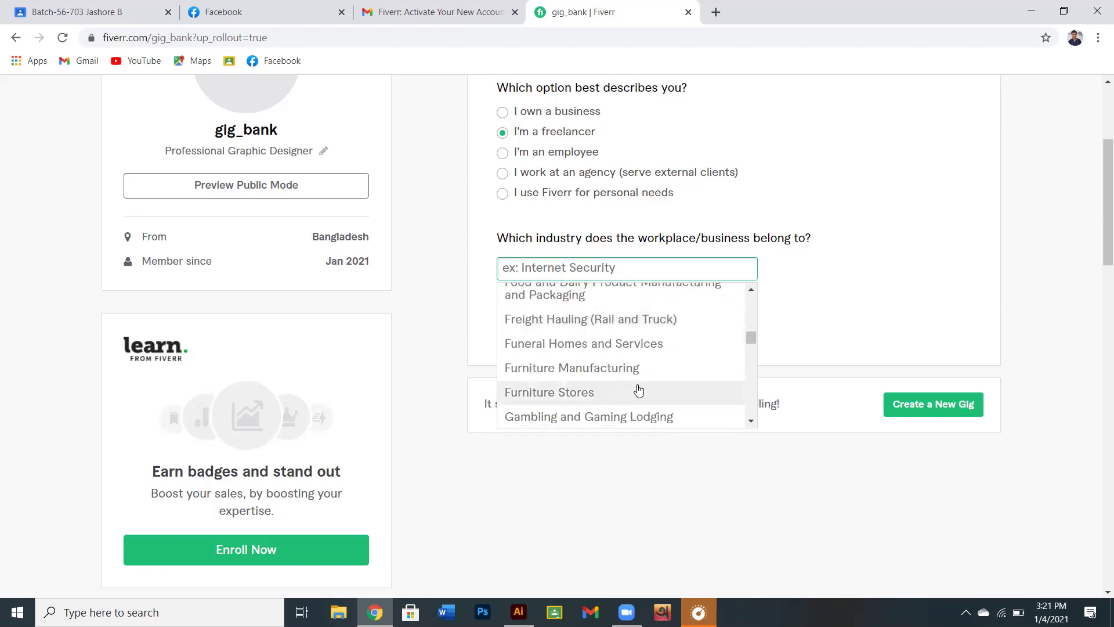
scroll(639, 391, down, 1)
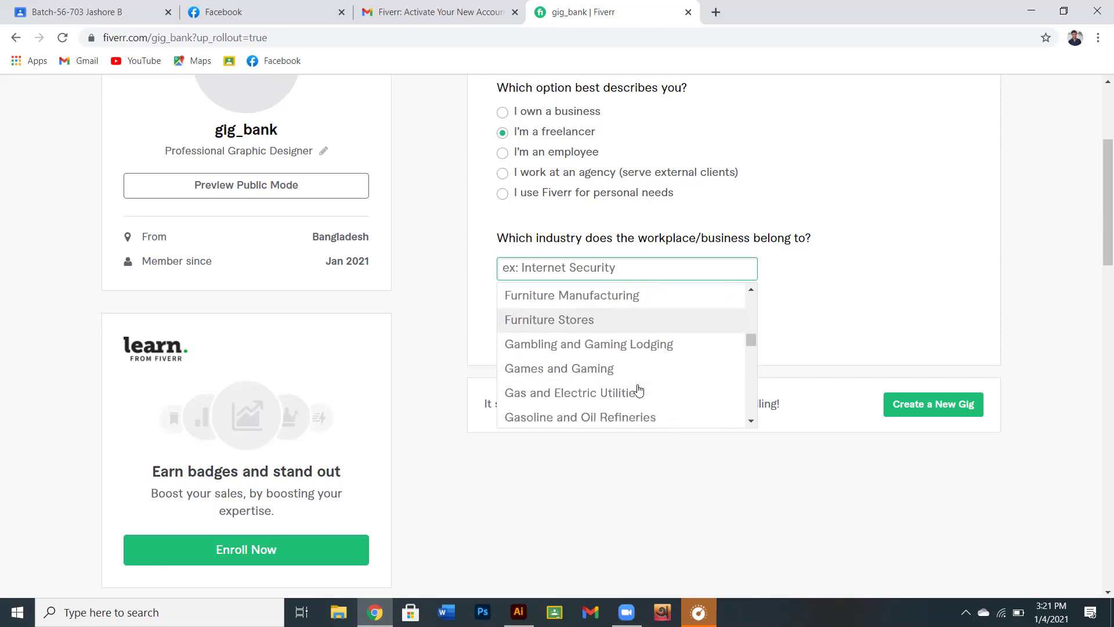
Step down the list and pick 'IT and Network Services and Support' as the industry.
click(751, 422)
click(751, 422)
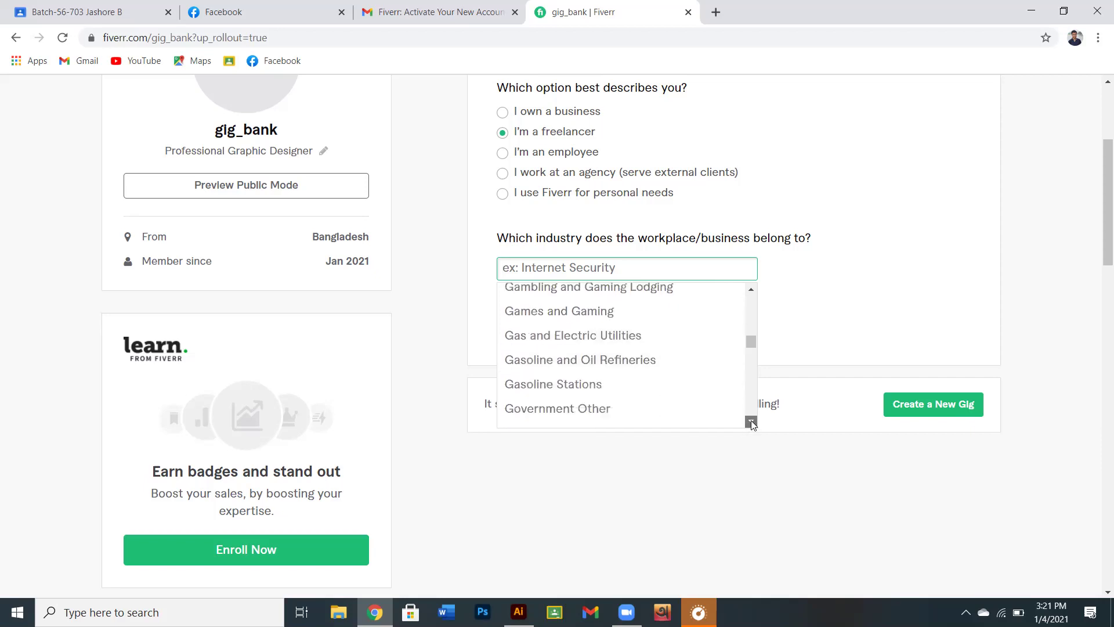
click(751, 422)
click(751, 422)
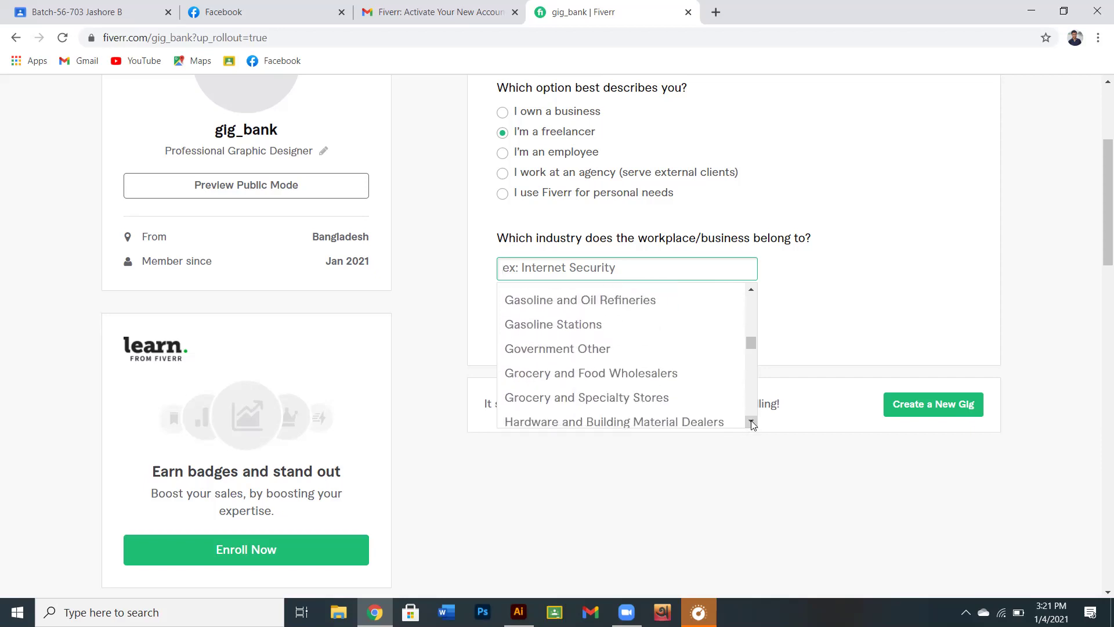
click(751, 422)
click(751, 423)
click(751, 423)
click(752, 423)
click(751, 423)
click(751, 423)
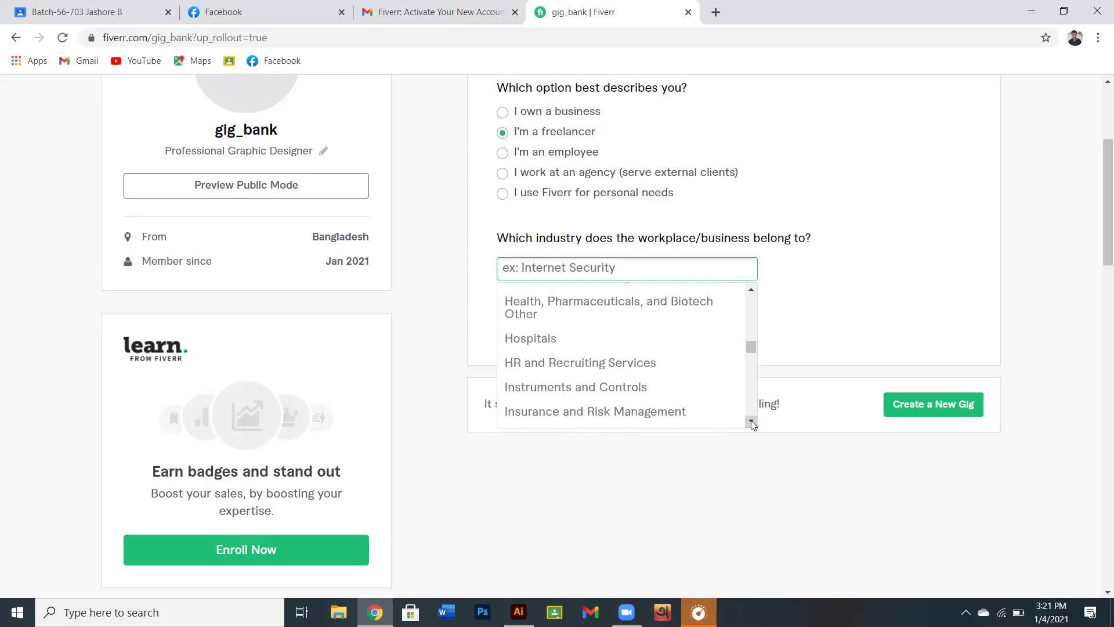
click(751, 422)
click(751, 422)
click(751, 423)
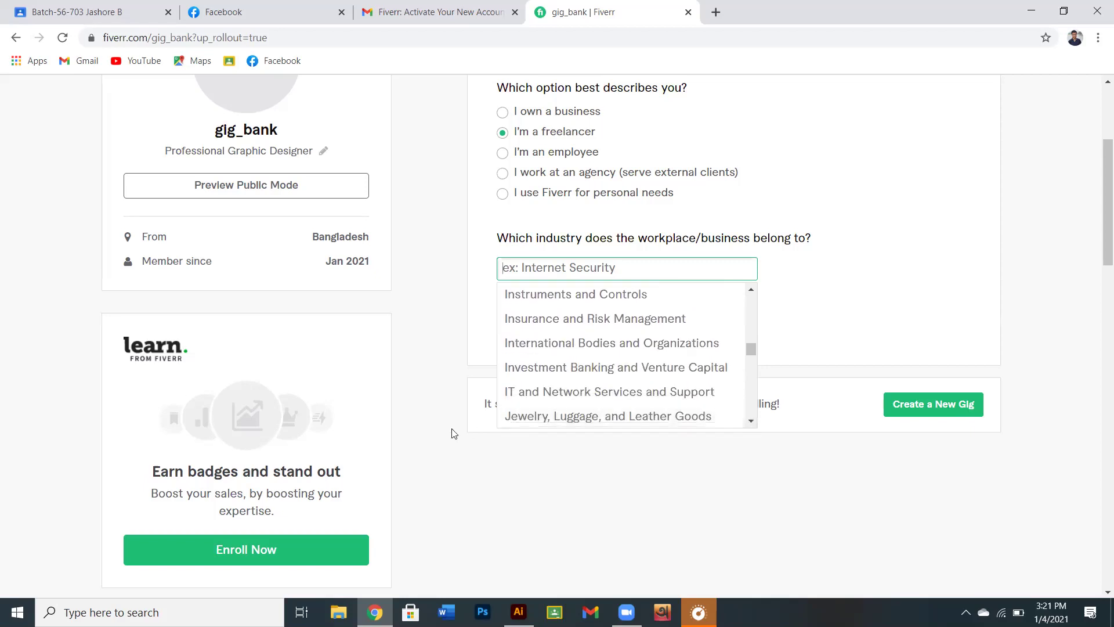
click(583, 389)
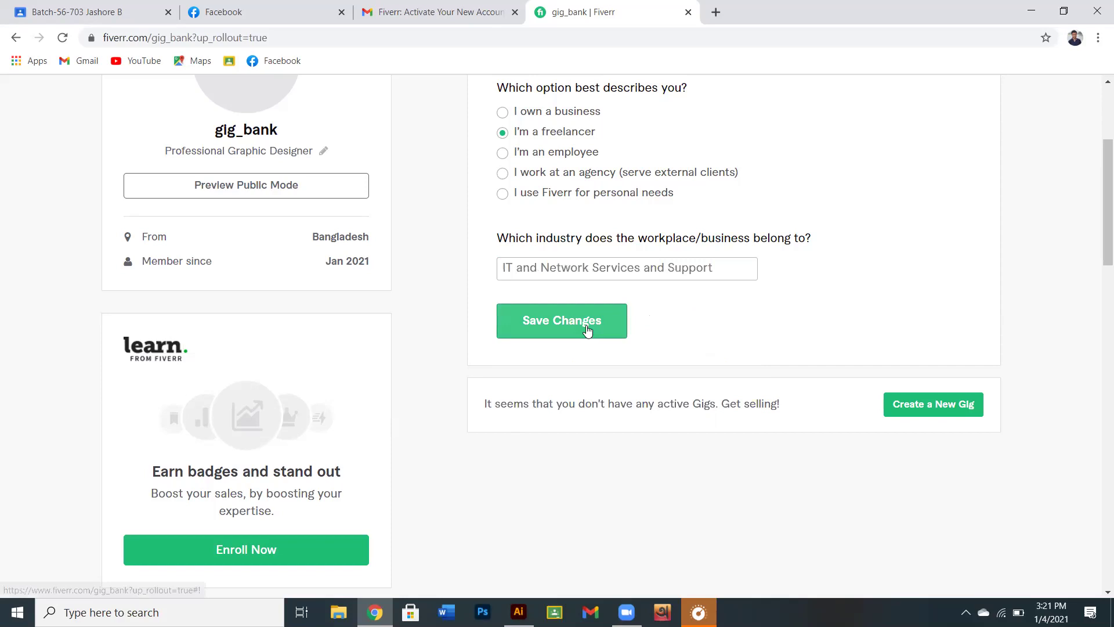
Reopen the industry list and scroll down through its entries.
click(741, 268)
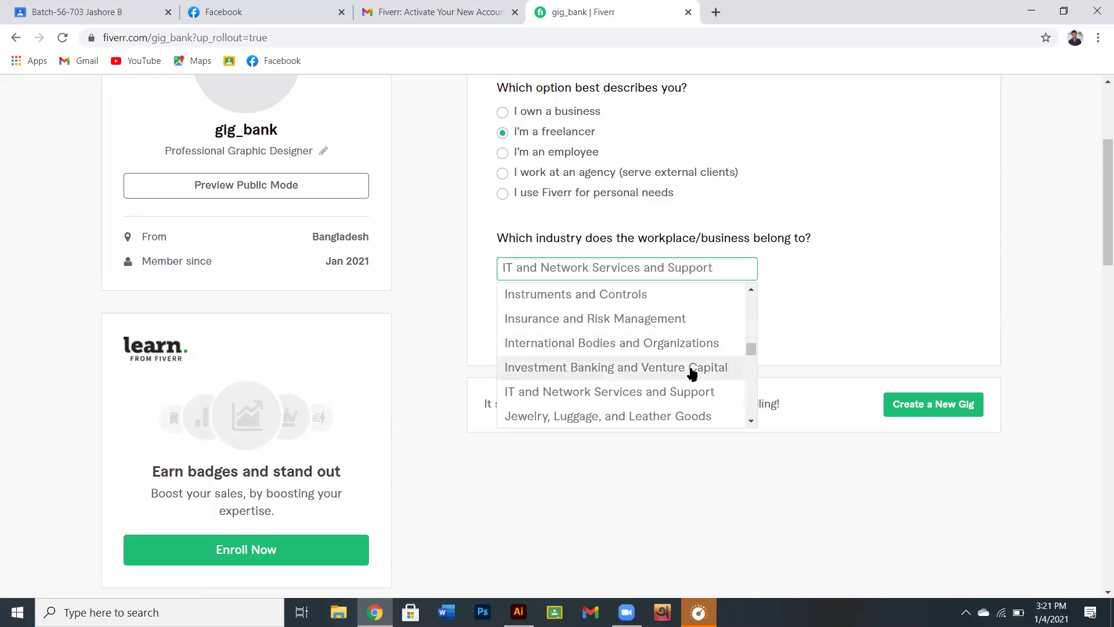
scroll(692, 377, down, 1)
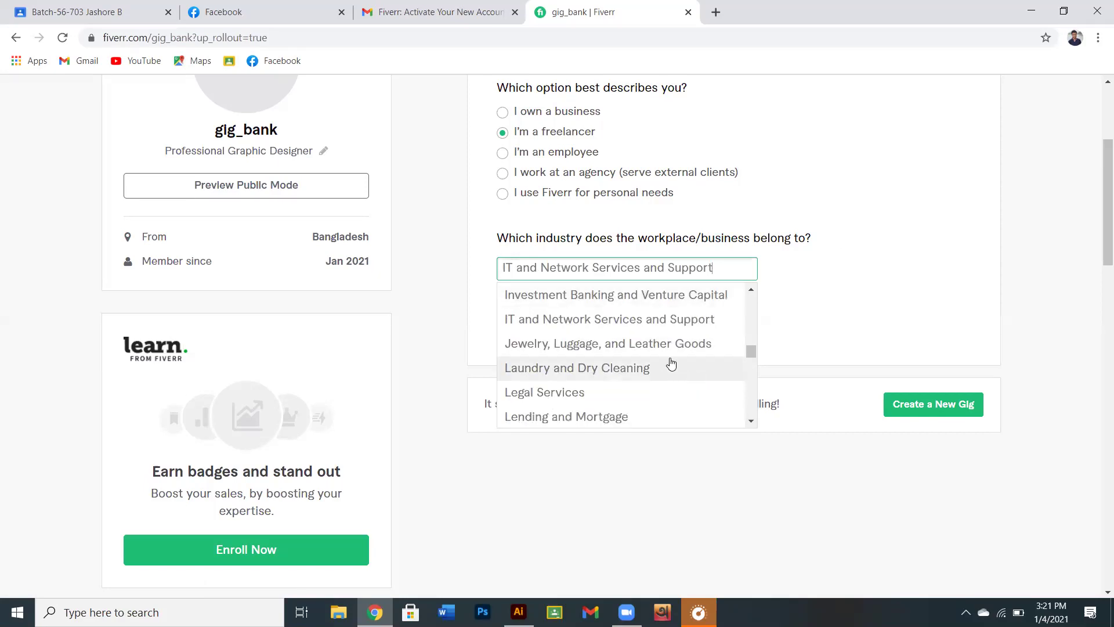
scroll(673, 365, down, 1)
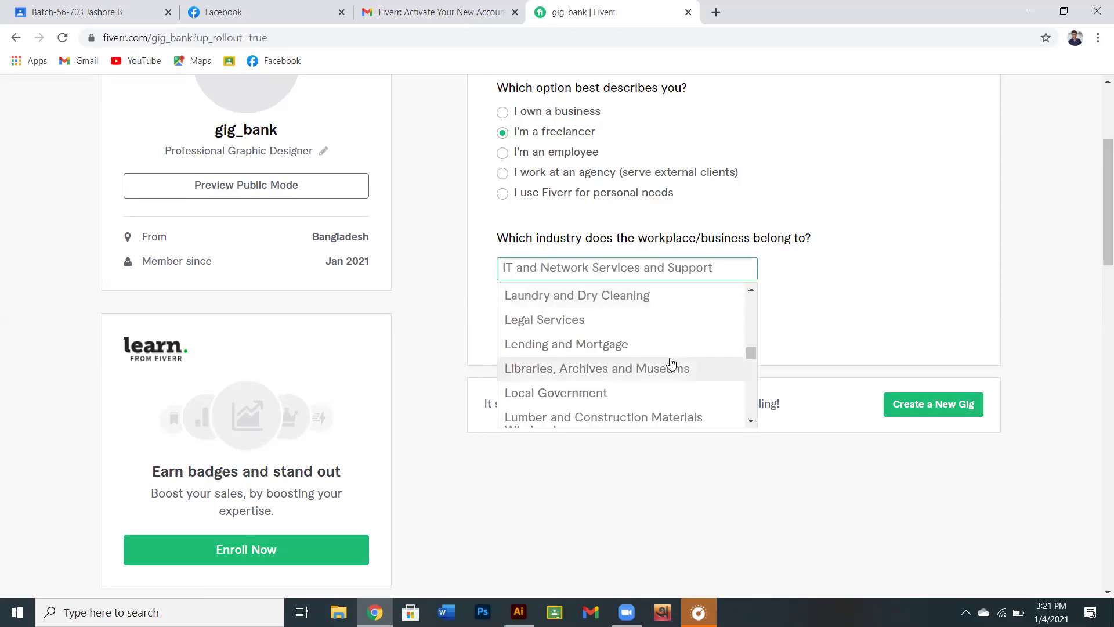
scroll(671, 363, down, 1)
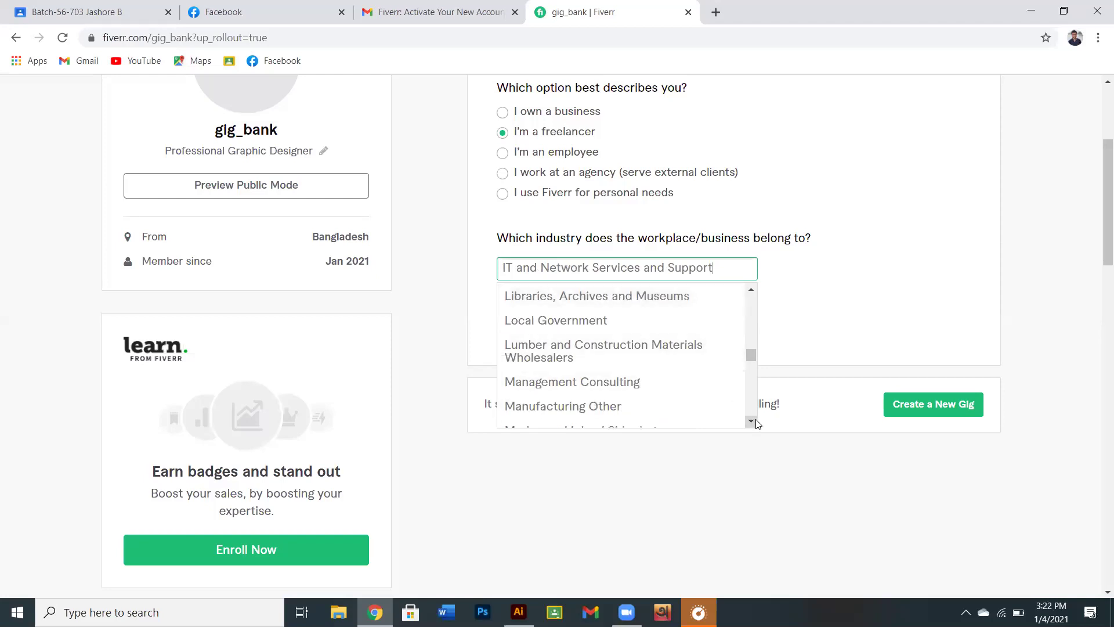
scroll(755, 423, down, 2)
scroll(756, 423, down, 3)
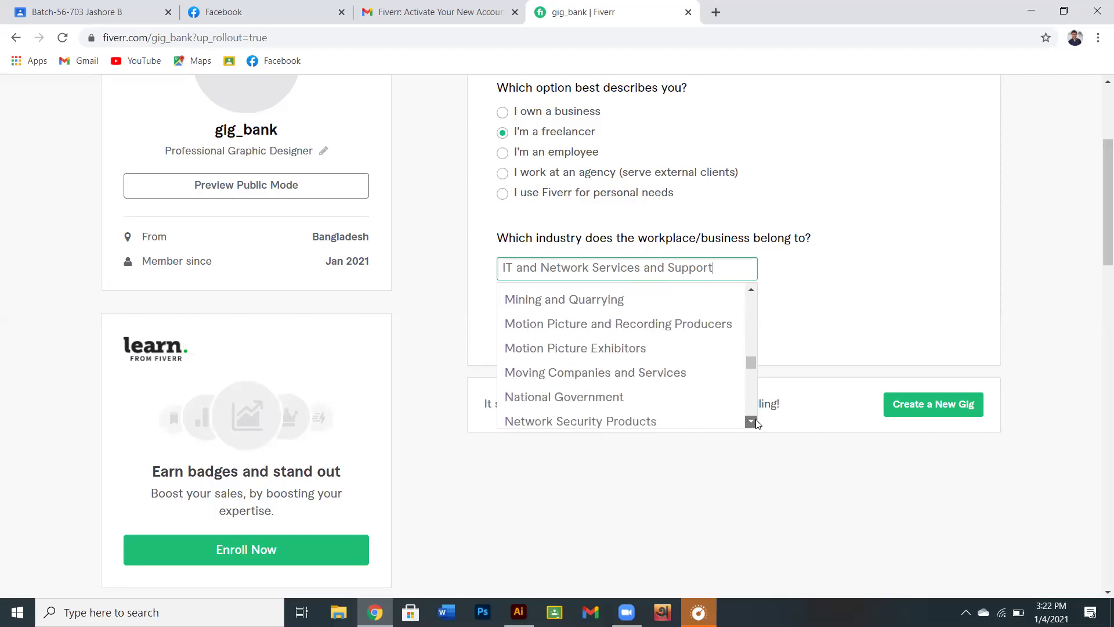
scroll(756, 422, down, 1)
Step to the end of the industry list and close it, keeping 'IT and Network Services and Support'.
click(750, 421)
click(750, 421)
click(751, 421)
click(751, 421)
click(750, 421)
click(751, 421)
click(751, 422)
click(751, 421)
click(751, 421)
click(750, 421)
click(750, 421)
click(751, 421)
click(751, 421)
click(751, 421)
click(750, 421)
click(751, 421)
click(750, 422)
click(751, 421)
click(750, 421)
click(750, 421)
click(751, 421)
click(750, 421)
click(755, 420)
click(755, 420)
click(755, 420)
click(755, 420)
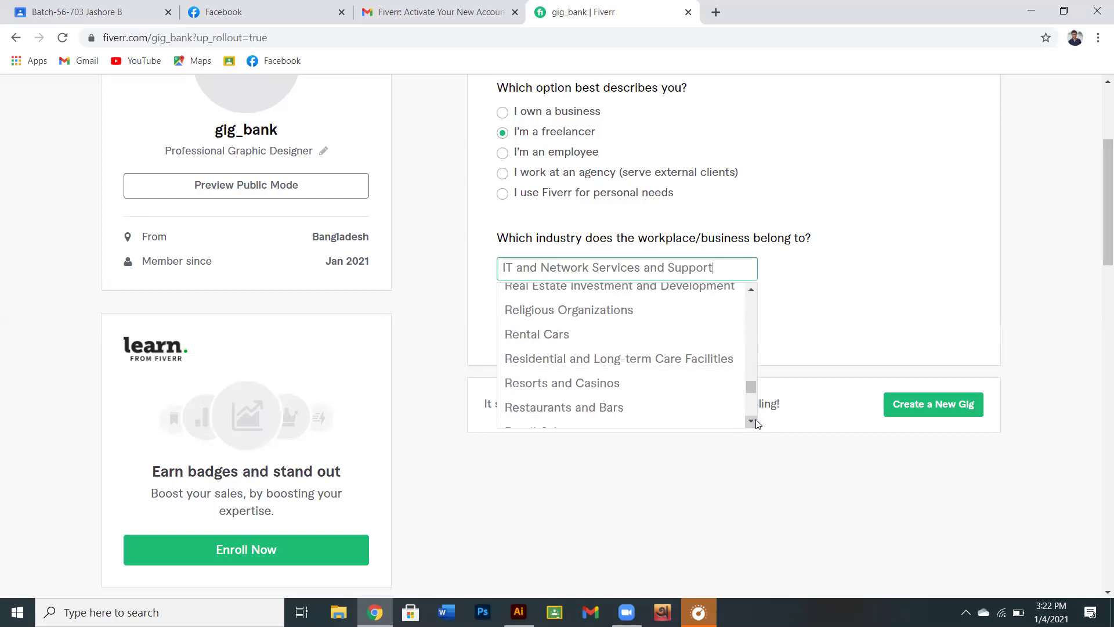
click(751, 421)
click(751, 421)
click(751, 421)
click(751, 421)
click(751, 421)
scroll(755, 420, down, 2)
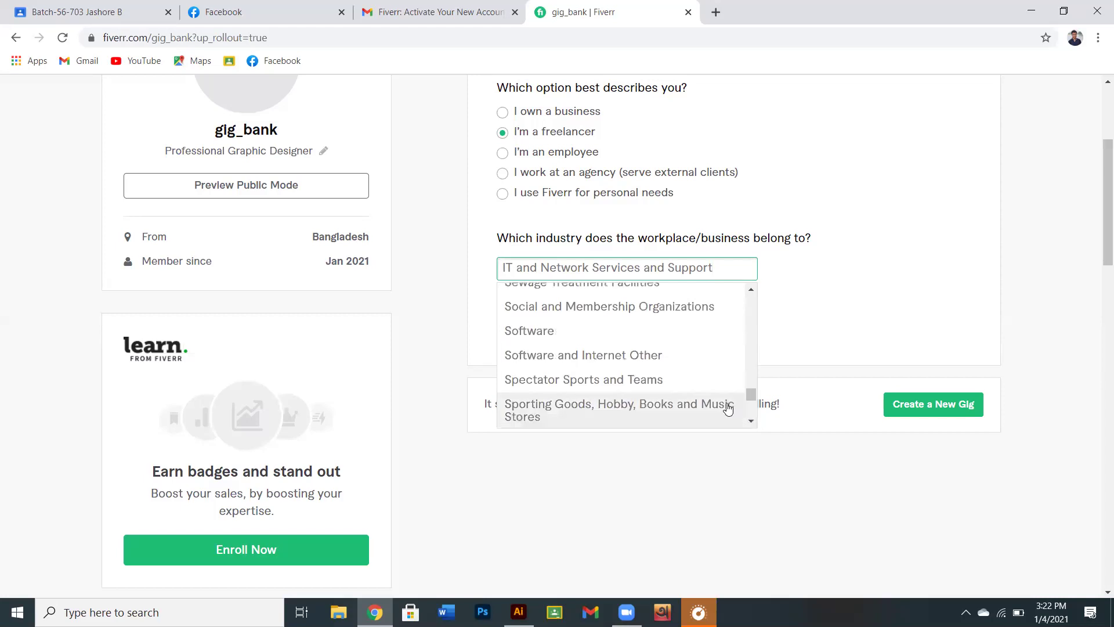
scroll(729, 395, down, 2)
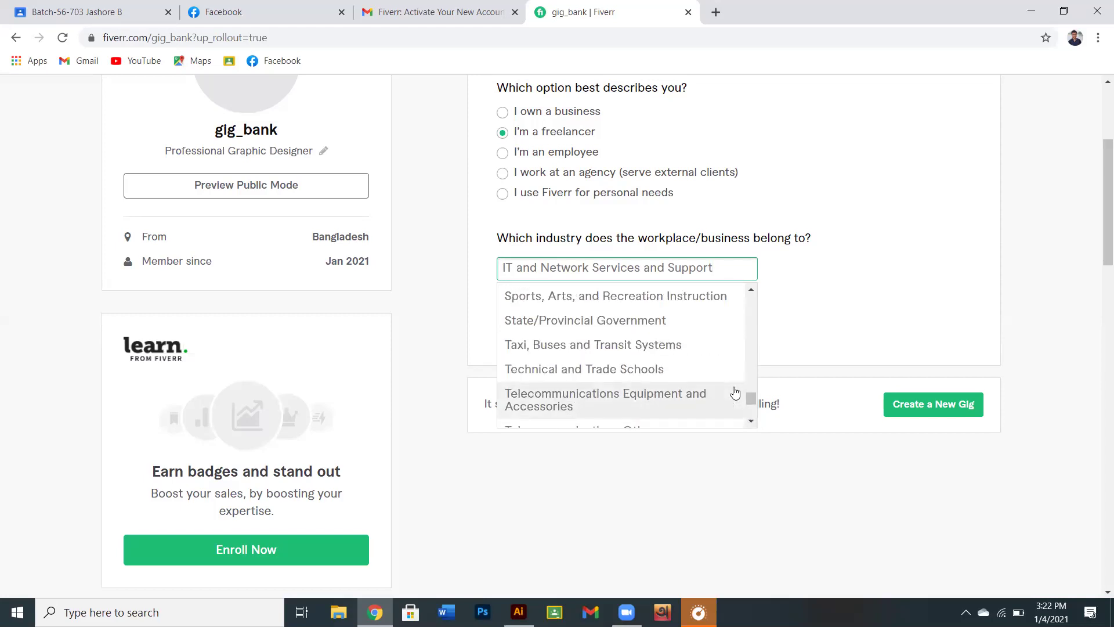
scroll(684, 377, down, 1)
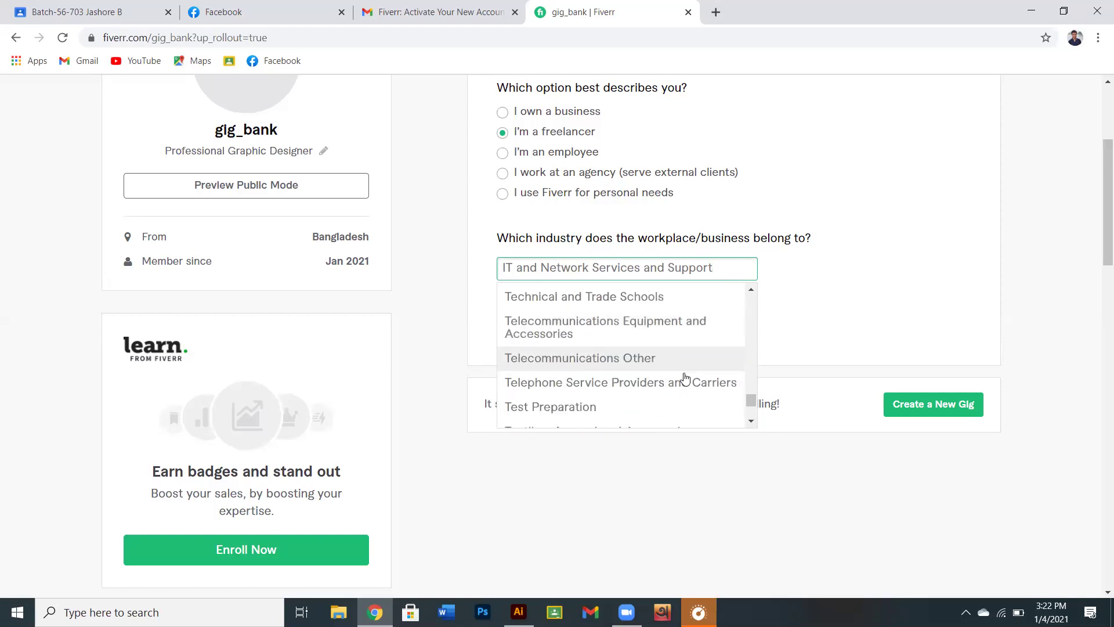
scroll(684, 377, down, 1)
scroll(685, 377, down, 5)
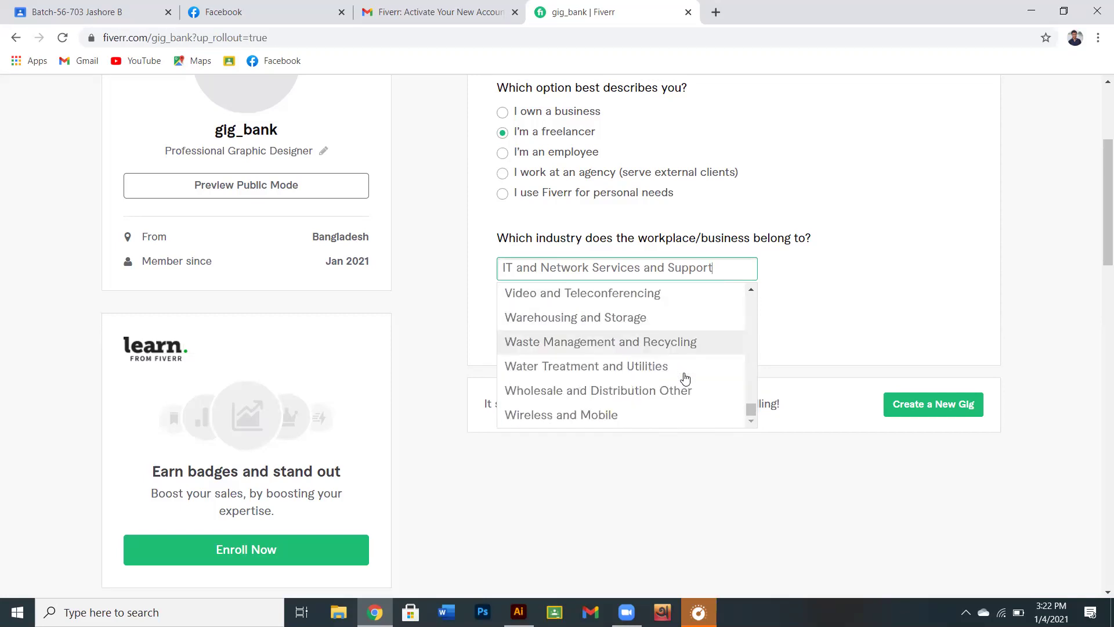
scroll(696, 398, down, 3)
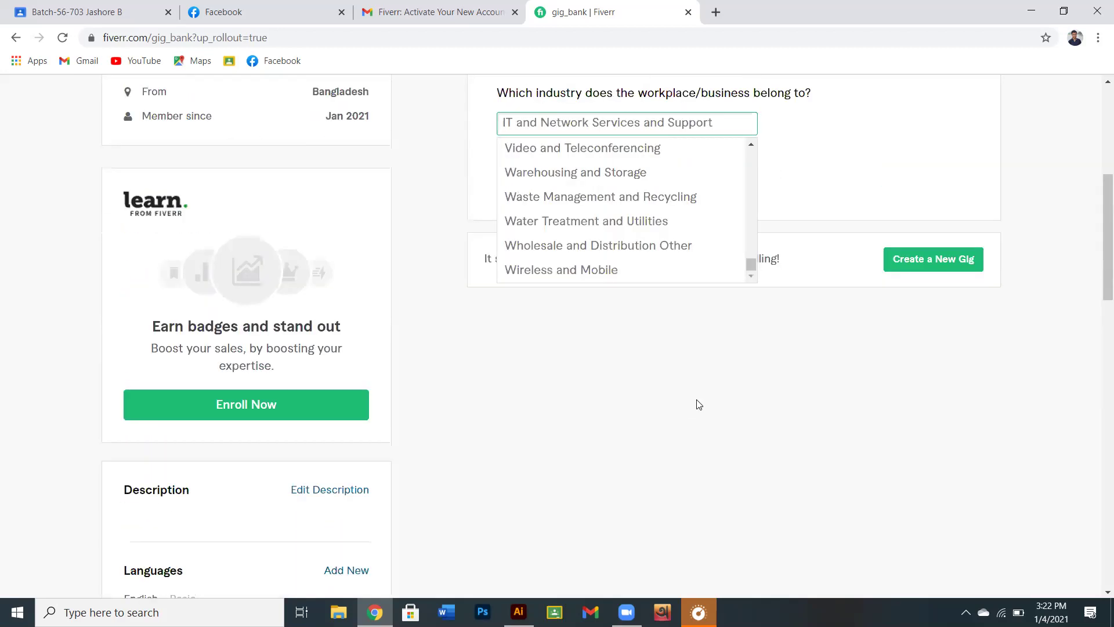
scroll(754, 400, up, 5)
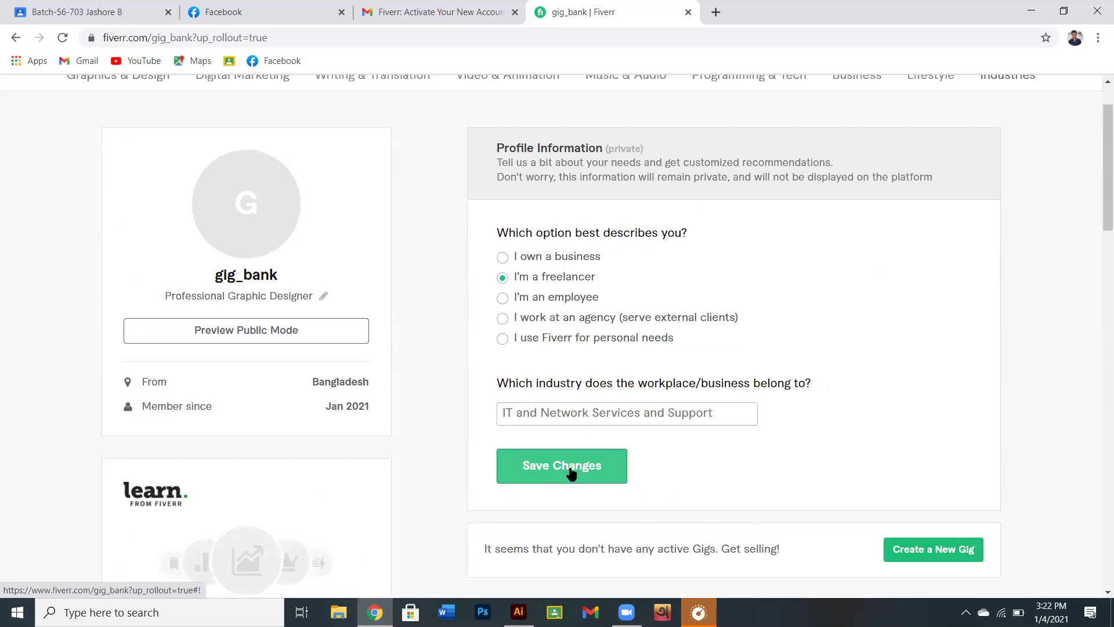
Save the freelancer and 'IT and Network Services and Support' answers, then scroll through the profile.
click(572, 473)
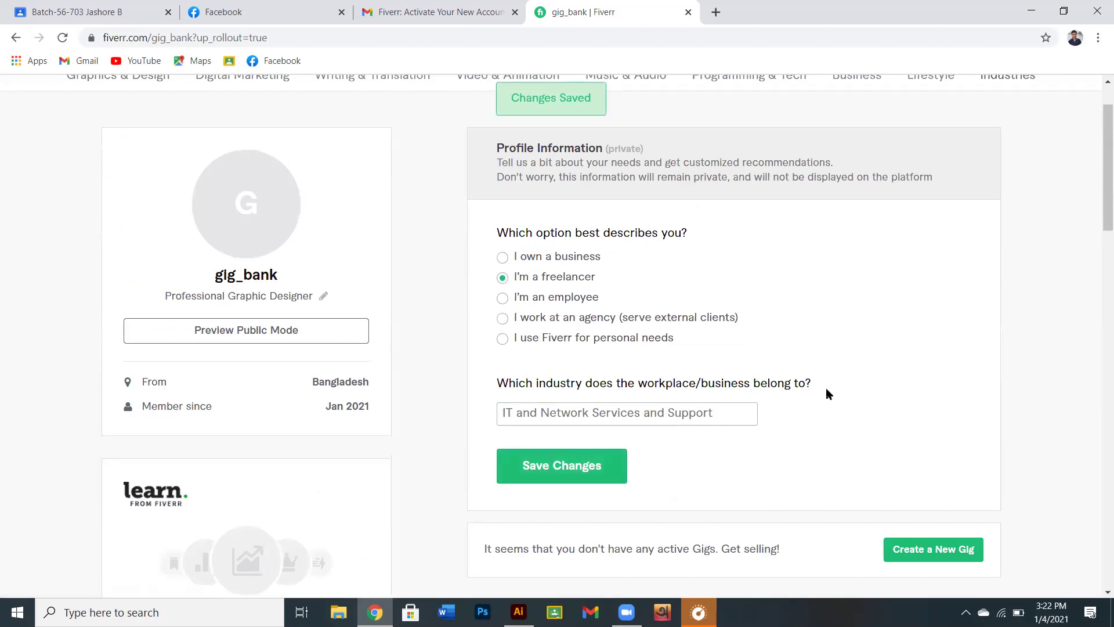
scroll(828, 390, down, 2)
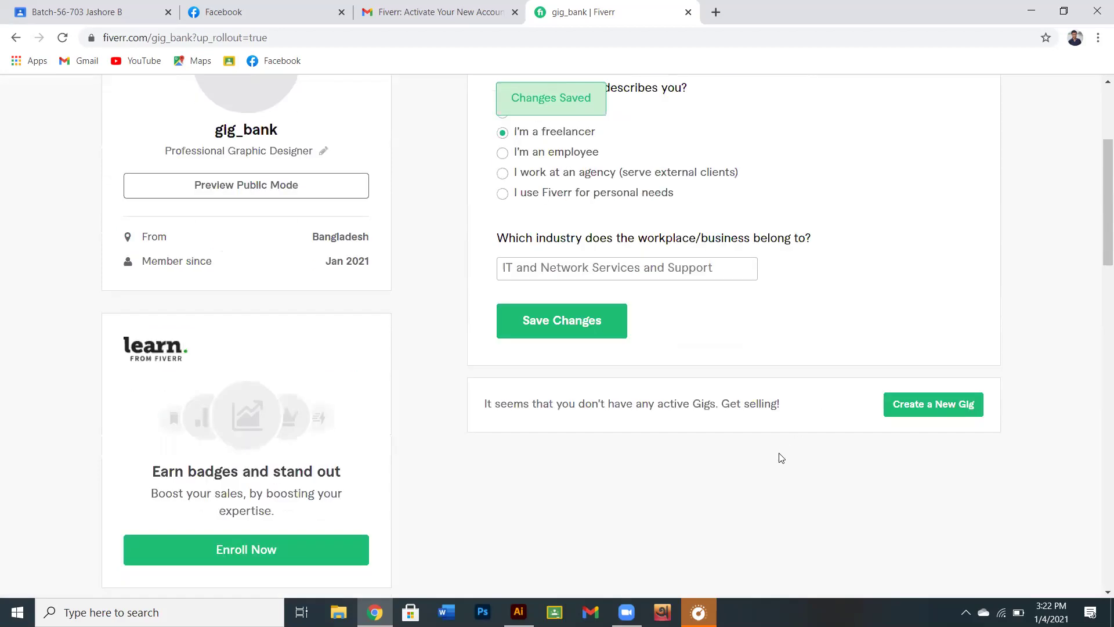
scroll(781, 458, down, 2)
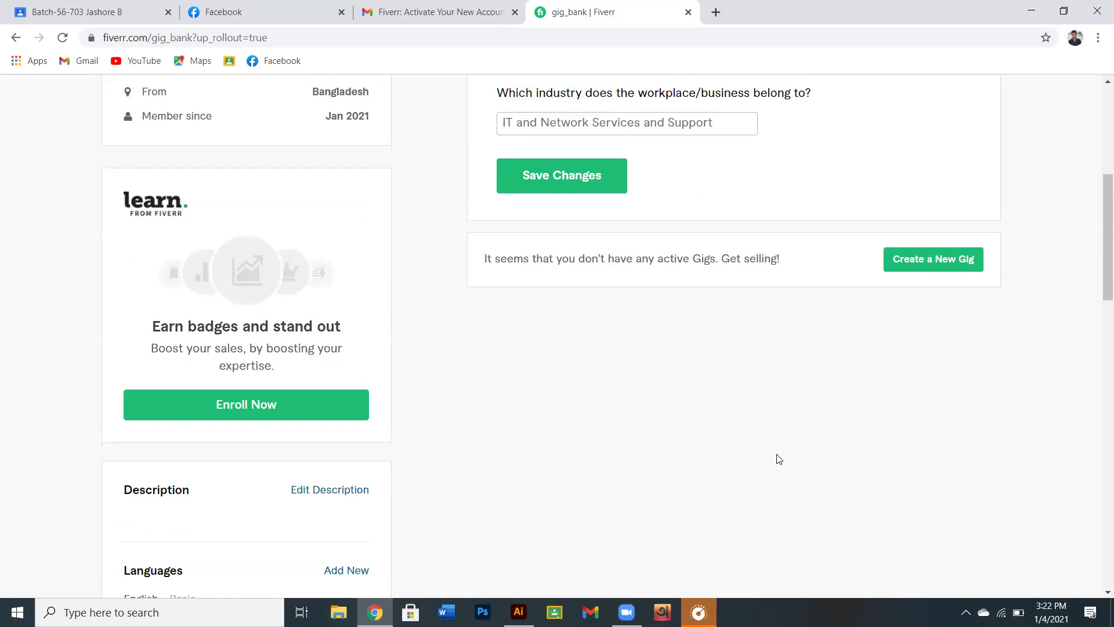
scroll(779, 459, down, 1)
scroll(779, 459, down, 2)
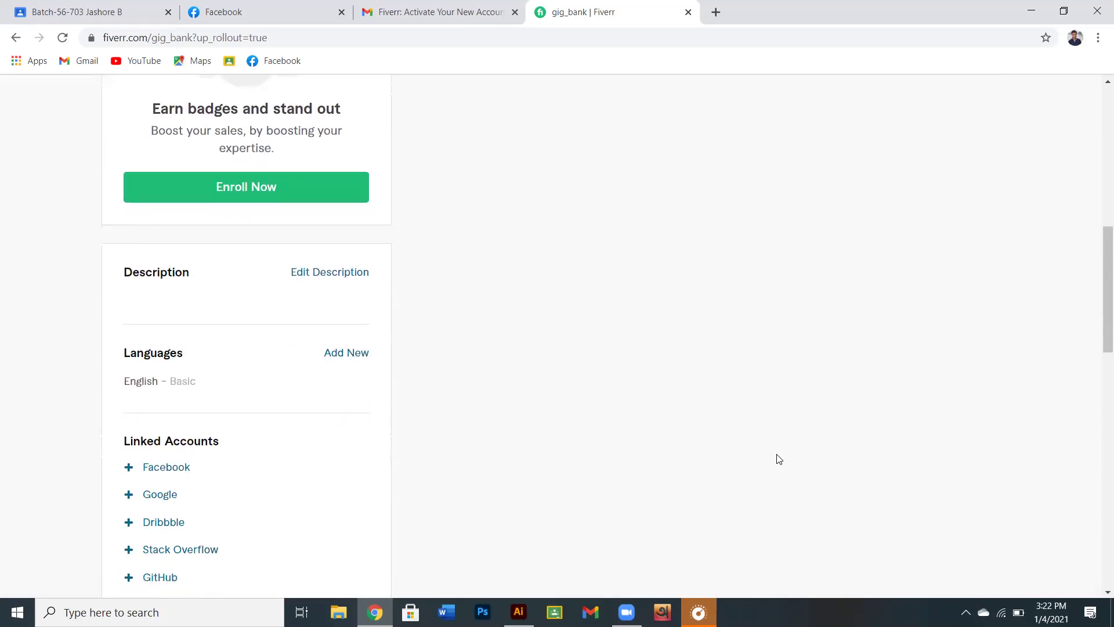
scroll(779, 459, down, 3)
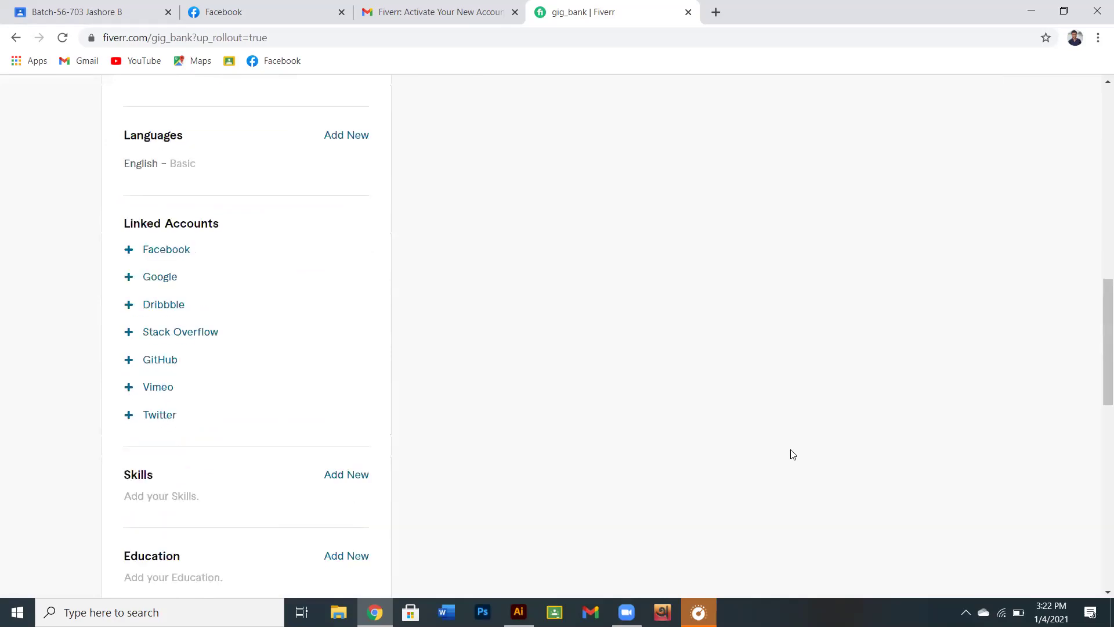
scroll(792, 454, up, 5)
scroll(792, 454, up, 2)
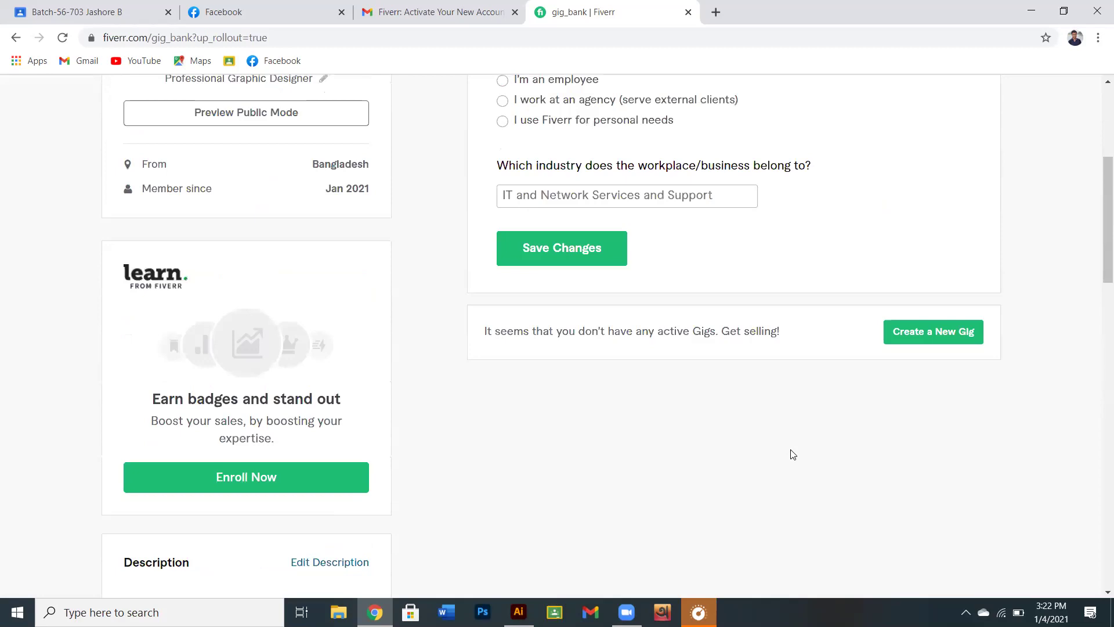
scroll(435, 426, up, 2)
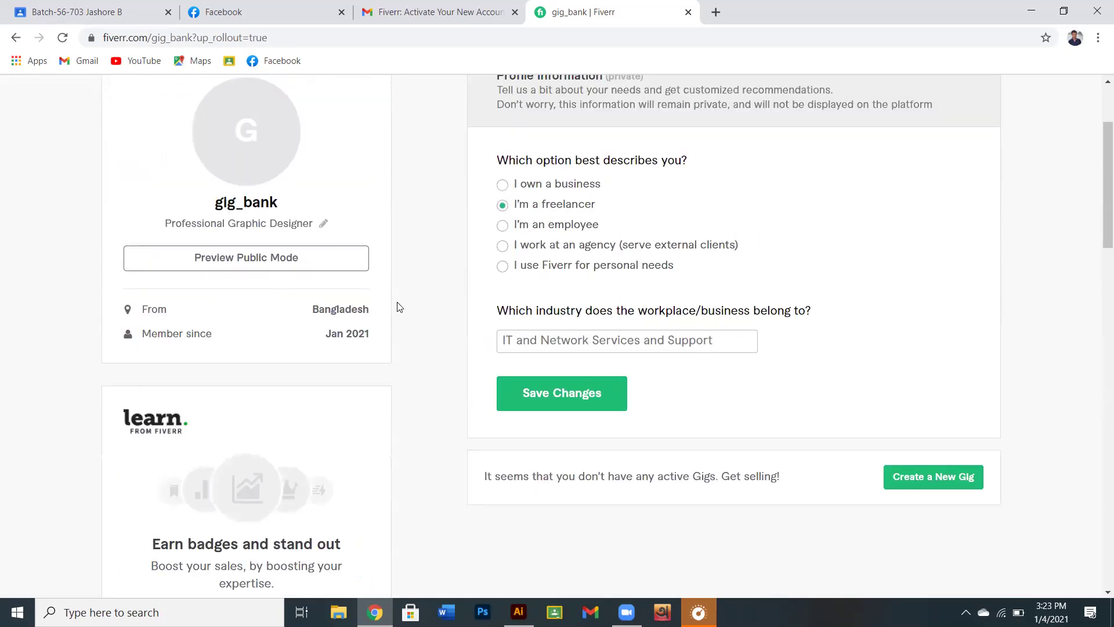
Scroll from the profile top past Description and Languages to Linked Accounts, Skills, Education and Certification.
scroll(400, 309, up, 2)
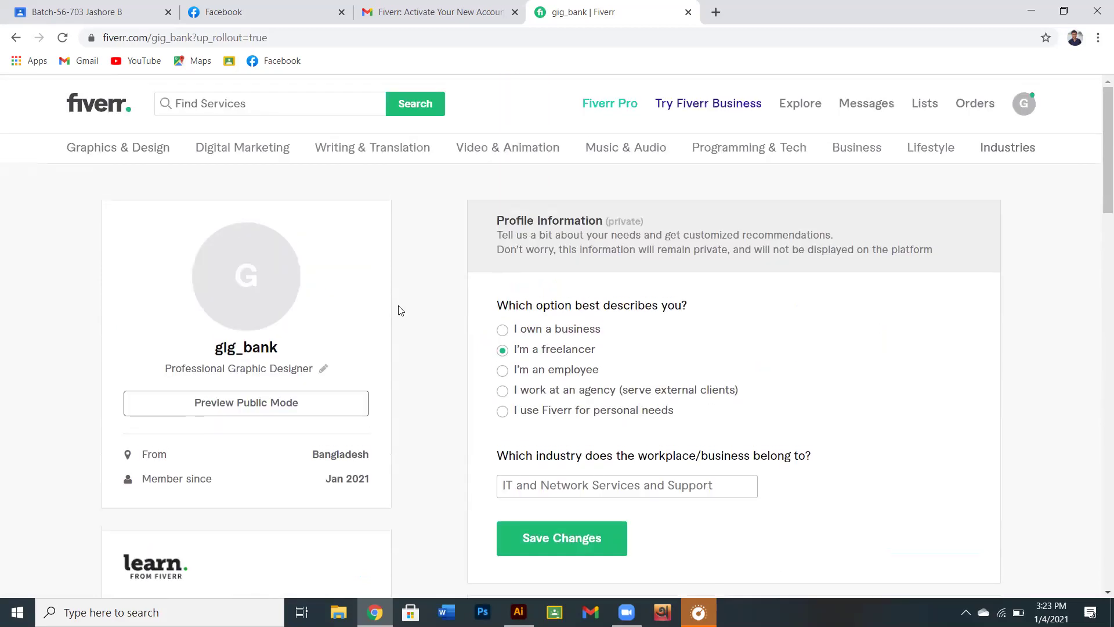
scroll(406, 314, down, 3)
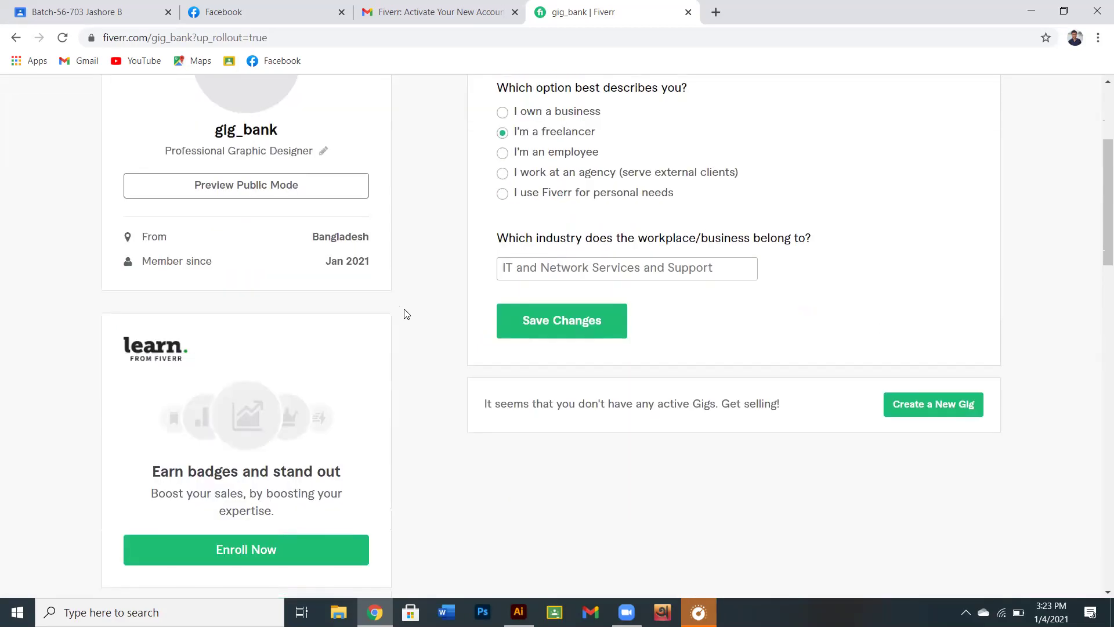
scroll(410, 318, down, 5)
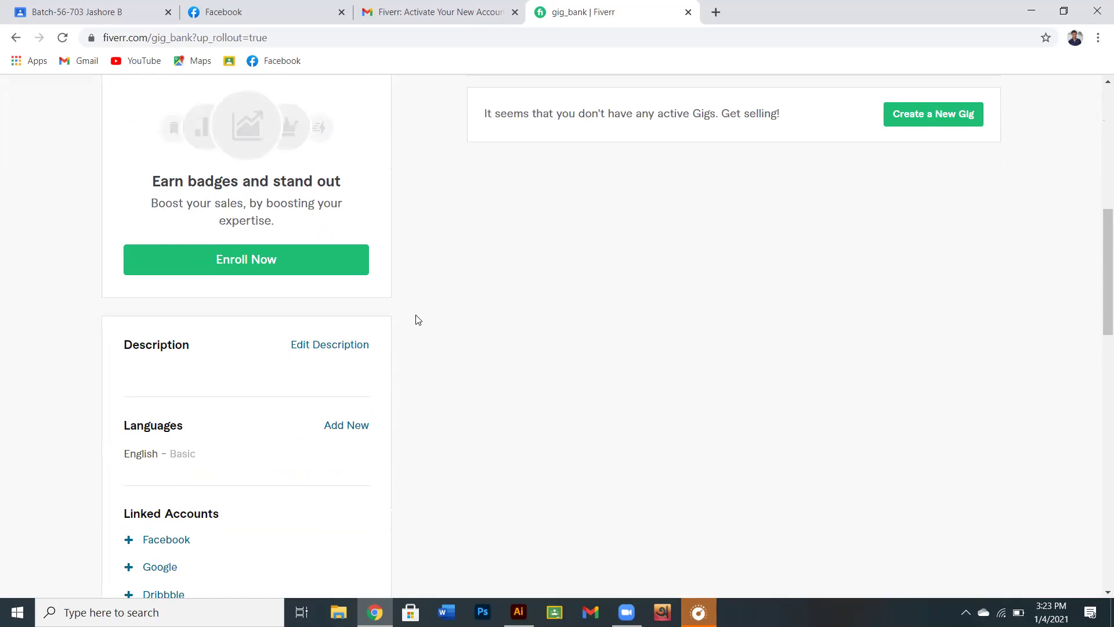
scroll(416, 320, up, 8)
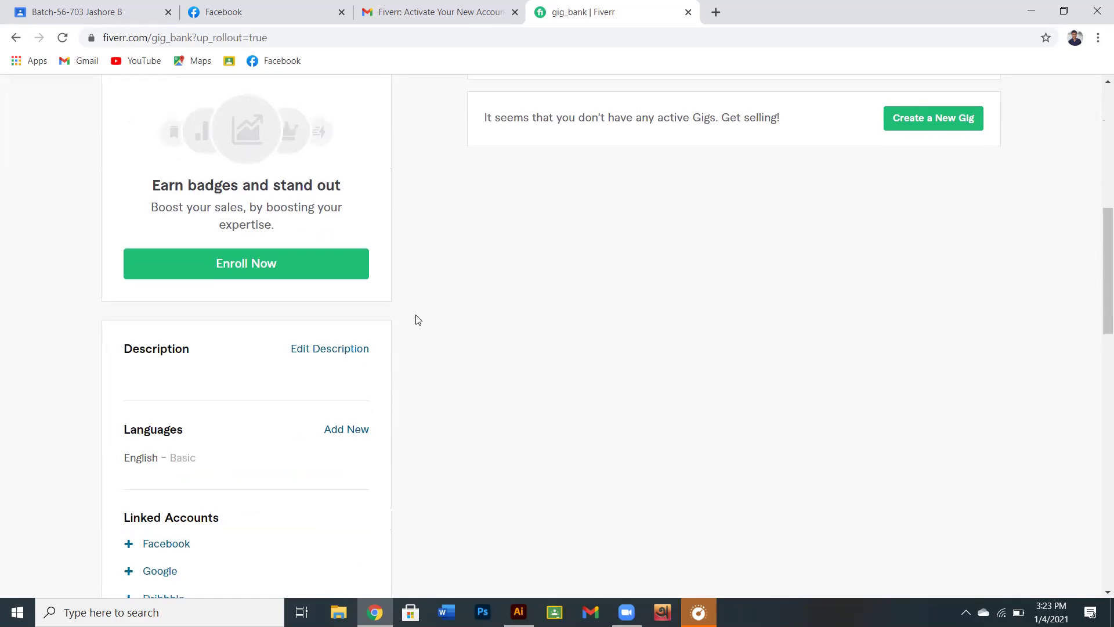
scroll(298, 348, down, 1)
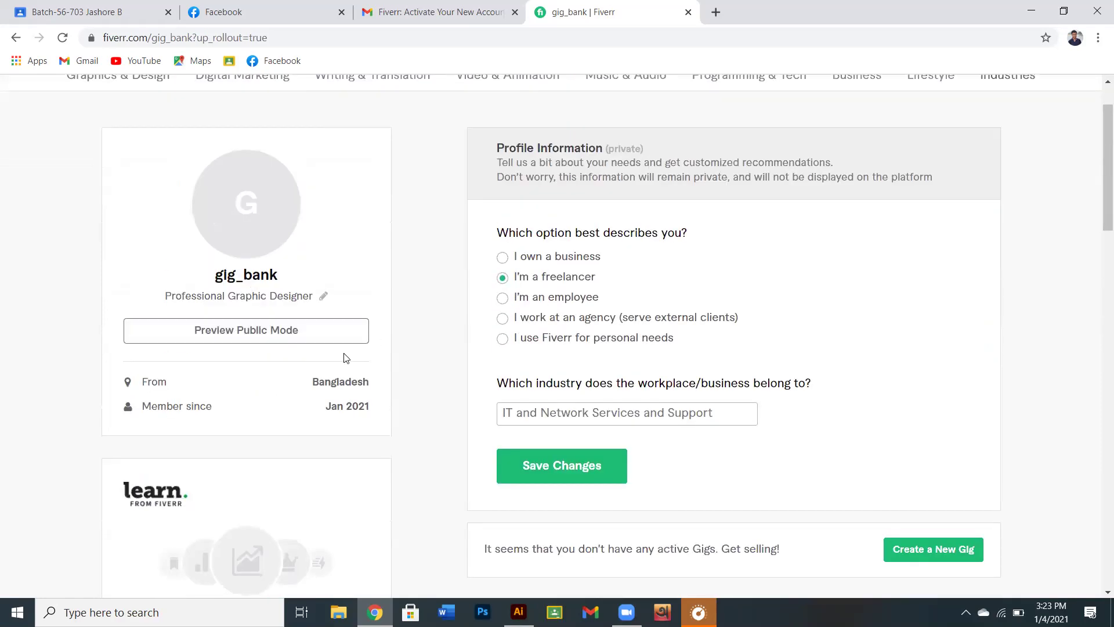
scroll(344, 358, down, 10)
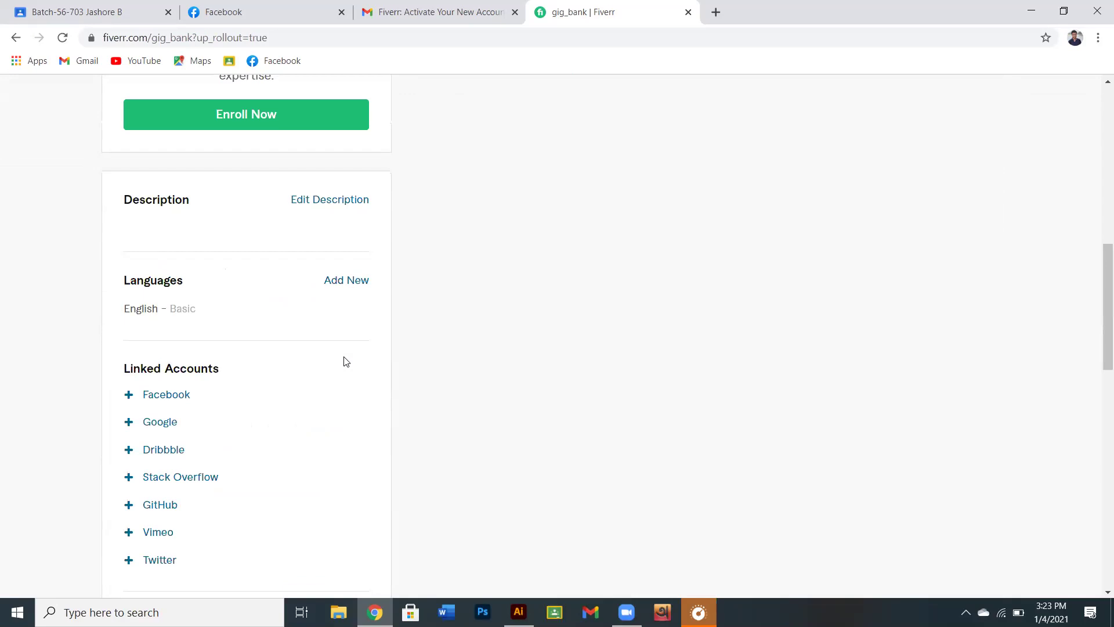
scroll(336, 362, down, 1)
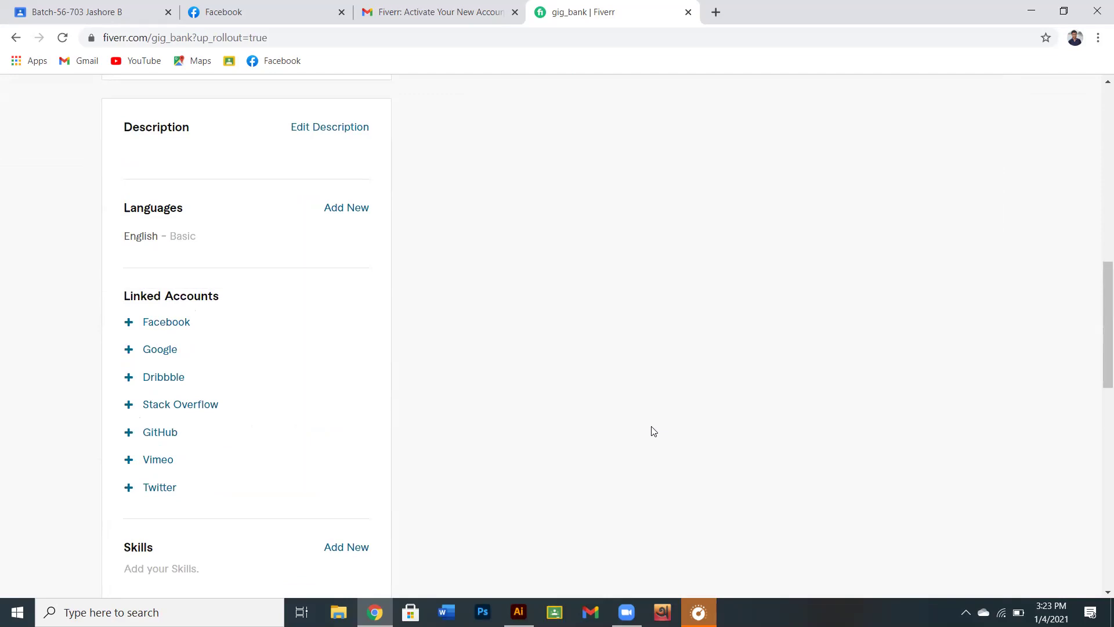
scroll(518, 412, down, 2)
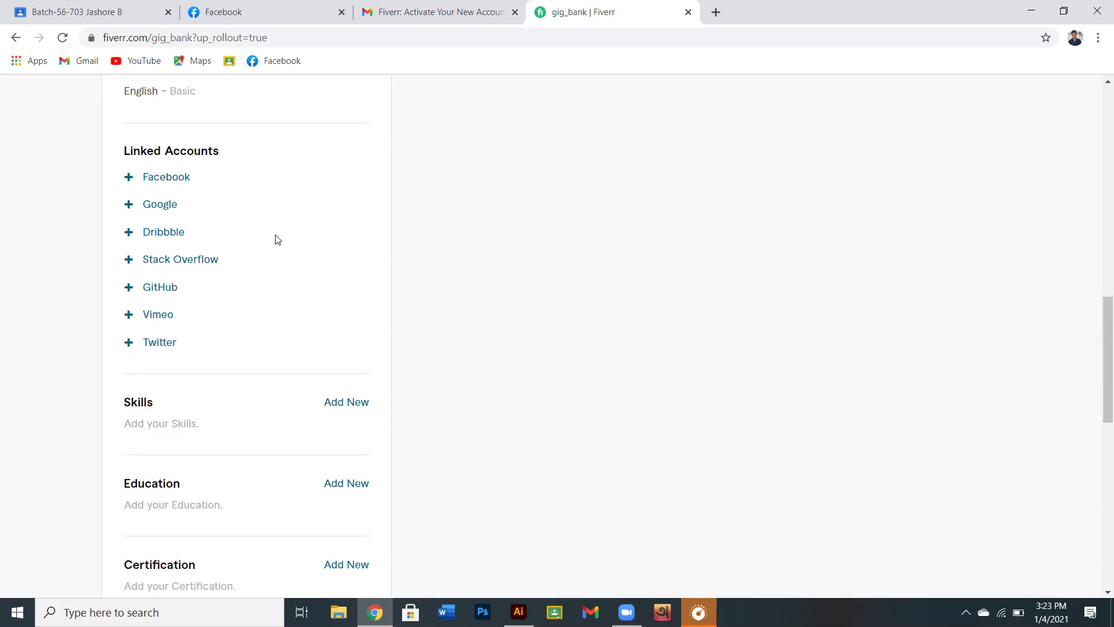
Scroll up the profile sidebar and open the Edit Description editor.
scroll(278, 239, up, 4)
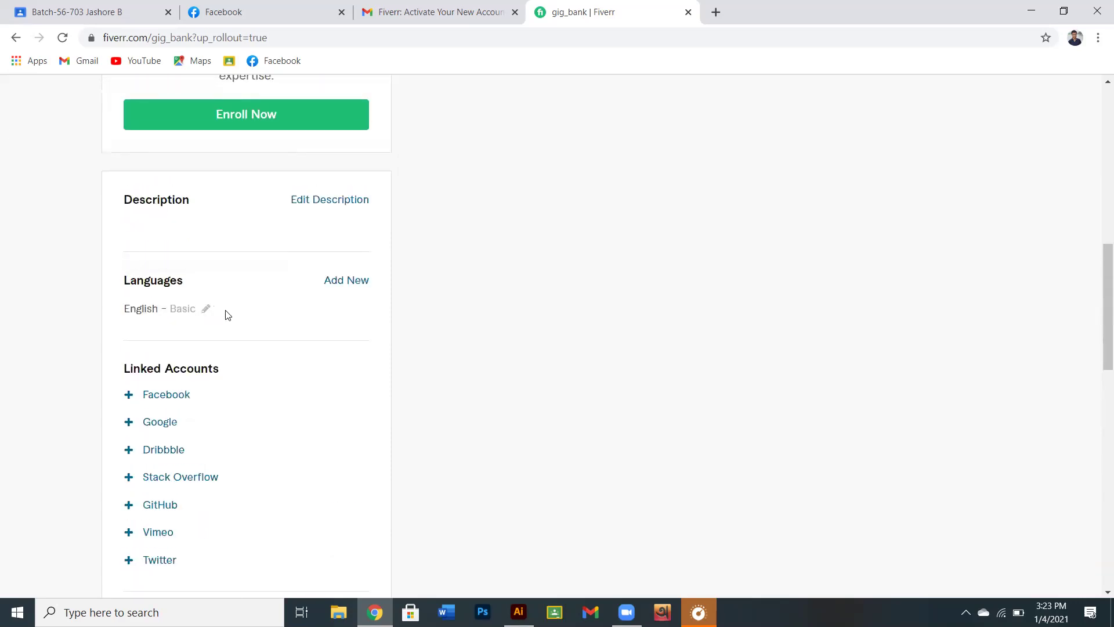
scroll(276, 262, up, 1)
click(306, 272)
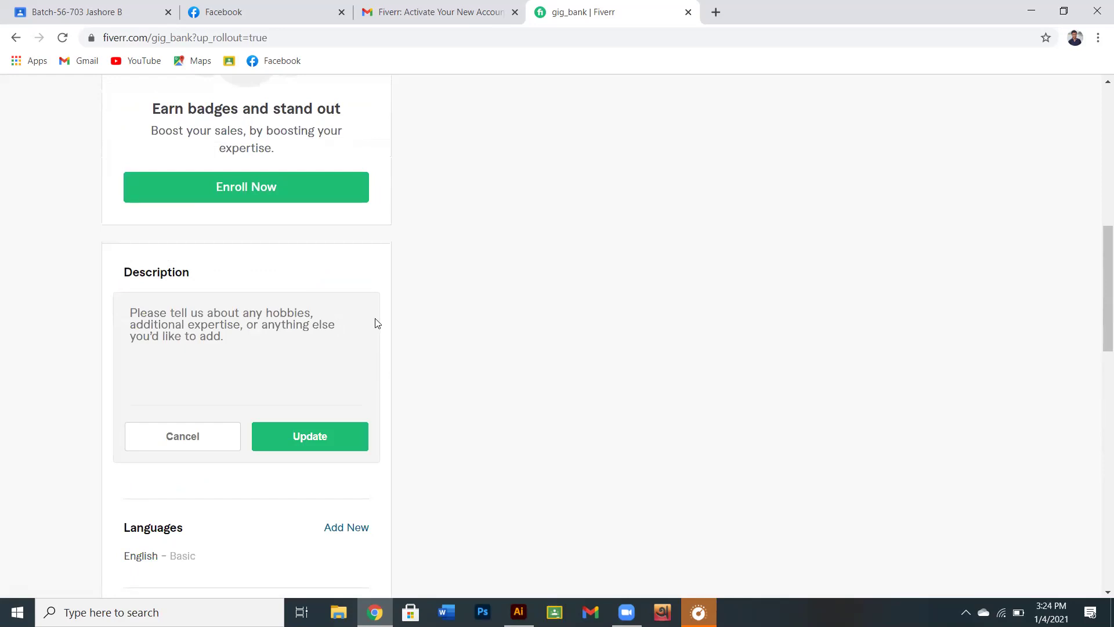
scroll(246, 380, down, 2)
Start a new language entry and select plain English, discarding the English (UK) suggestion.
click(359, 382)
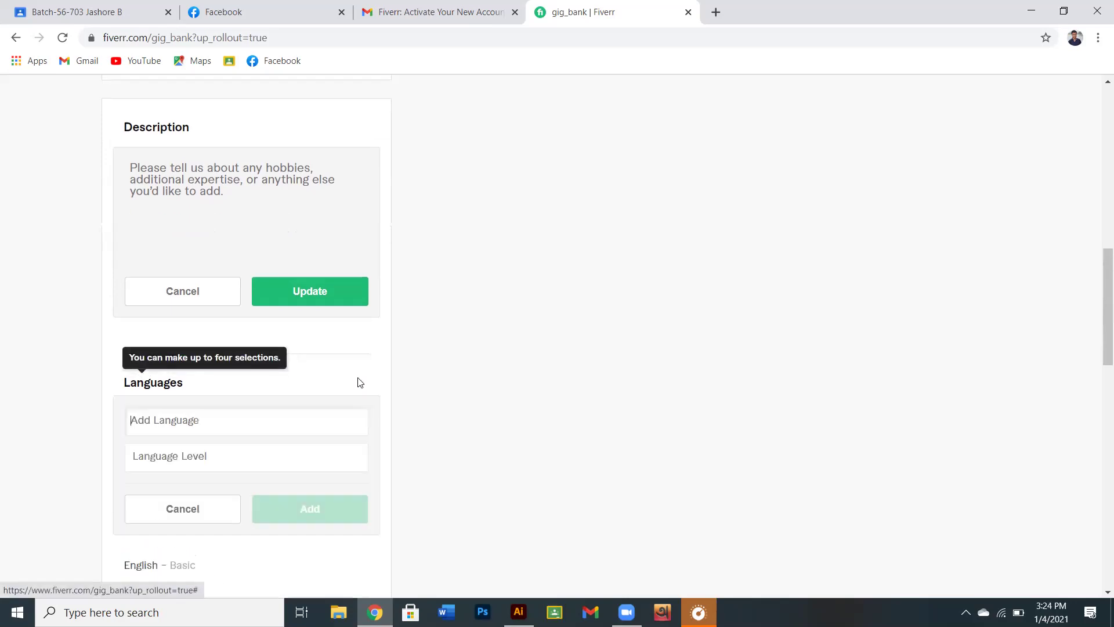
scroll(360, 435, down, 1)
click(359, 387)
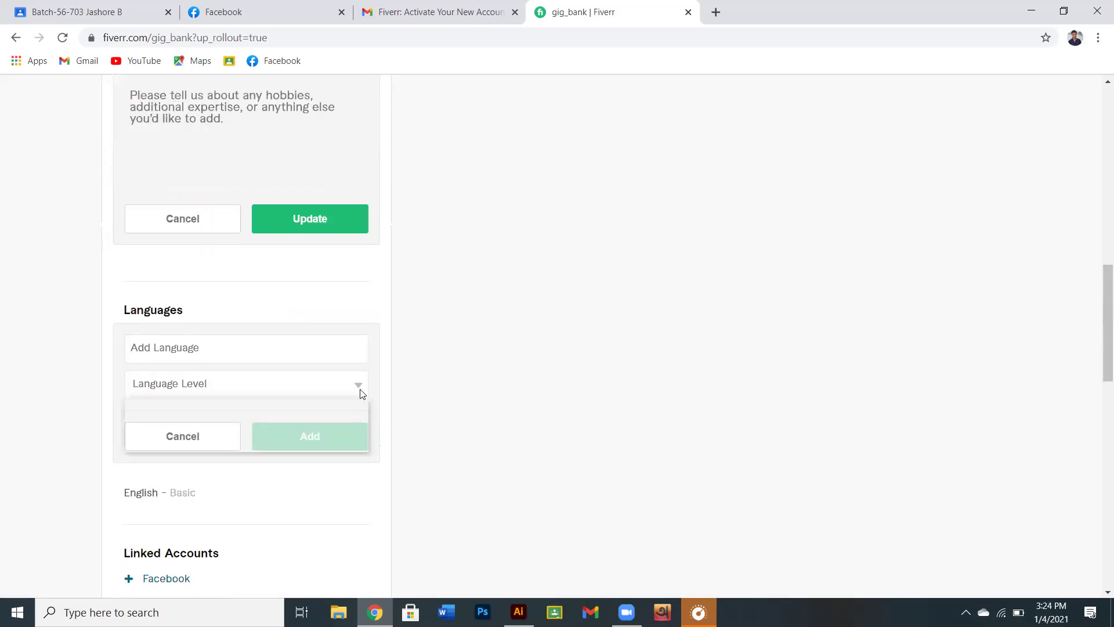
click(220, 345)
text(English)
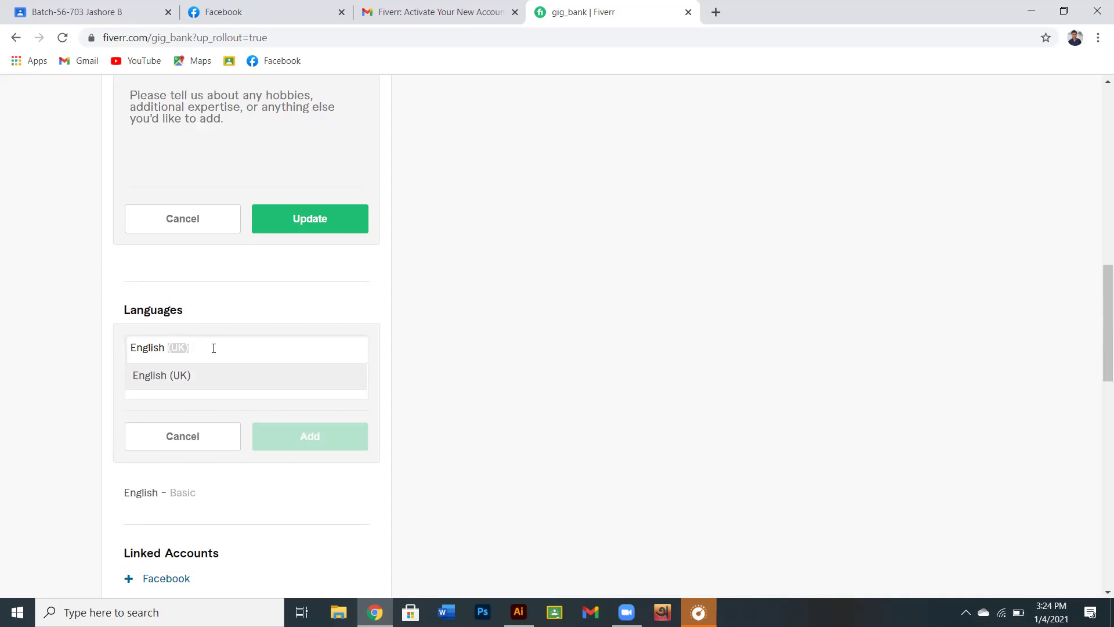
click(206, 374)
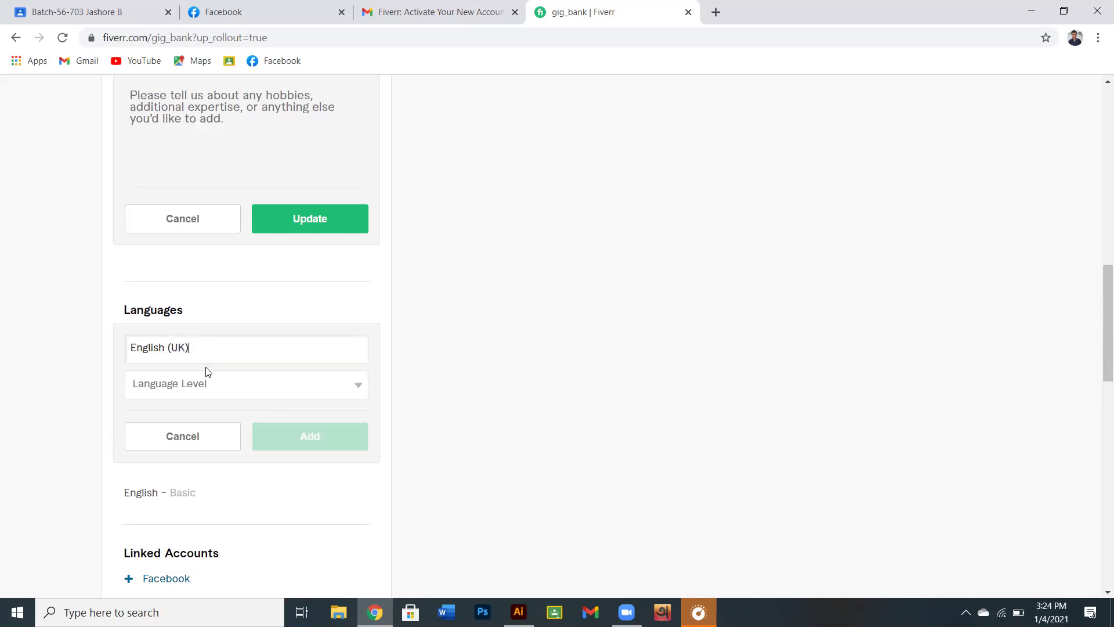
key(BackSpace)
key(BackSpace)
key(BackSpace)
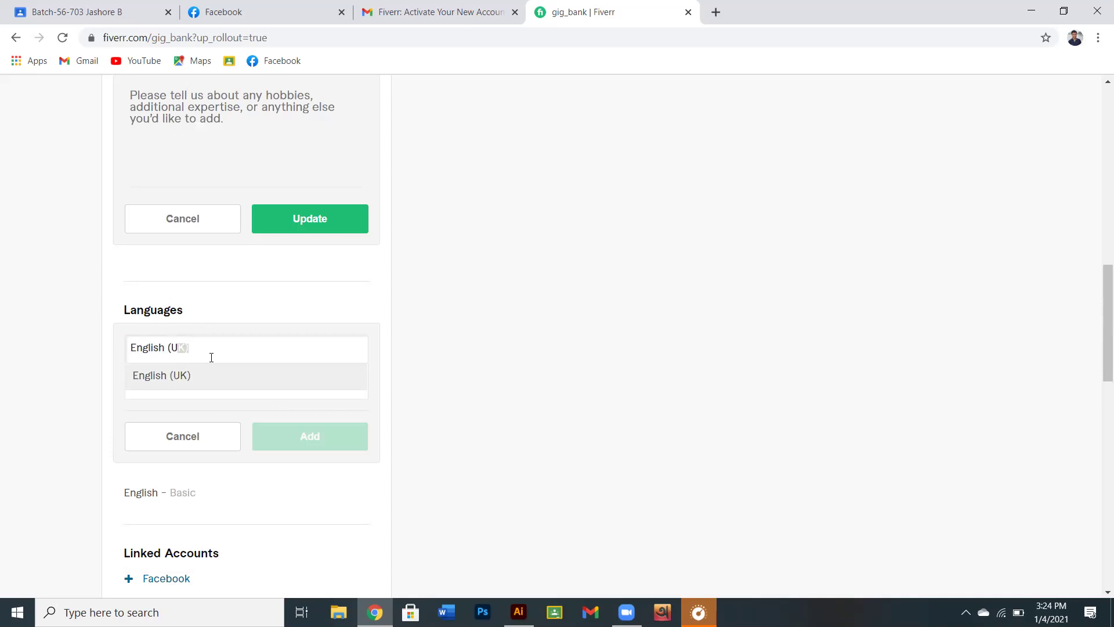
key(BackSpace)
key(BackSpace)
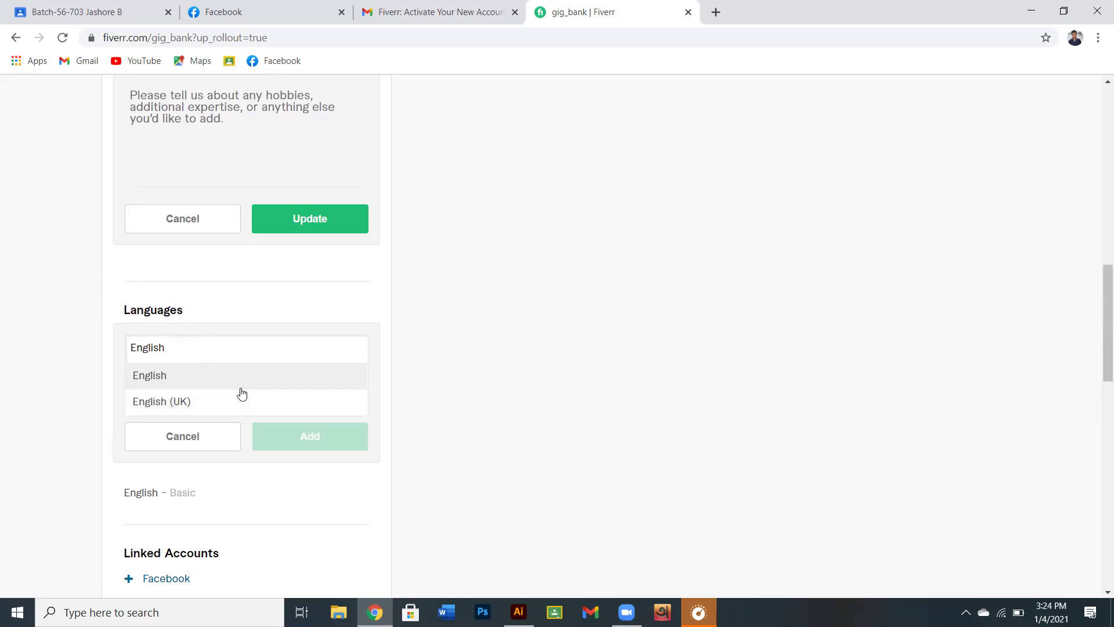
scroll(242, 394, down, 2)
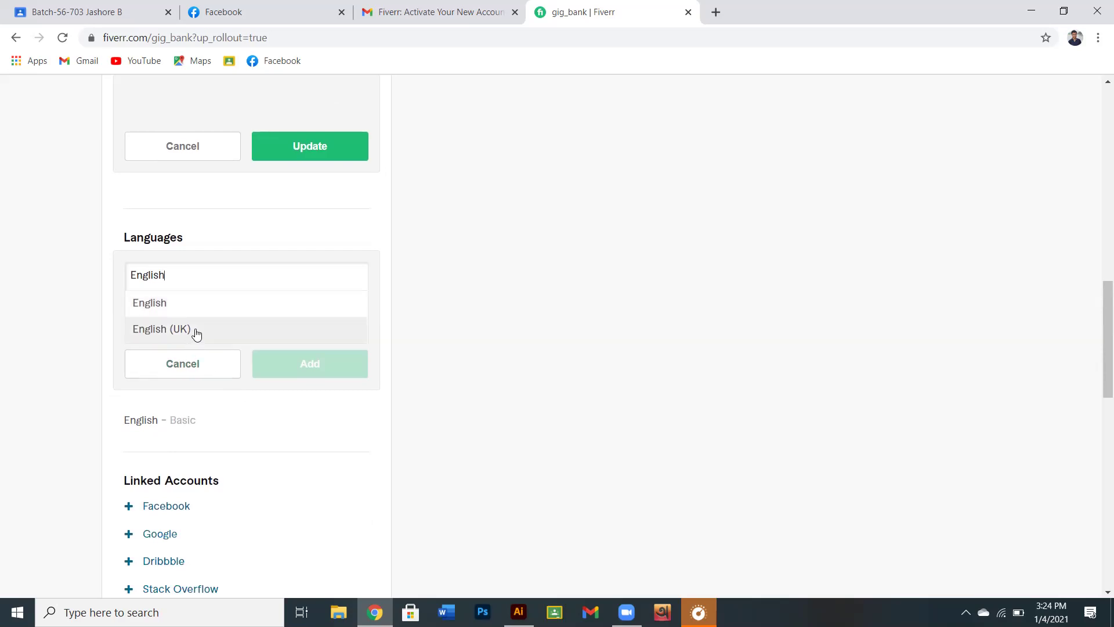
click(160, 302)
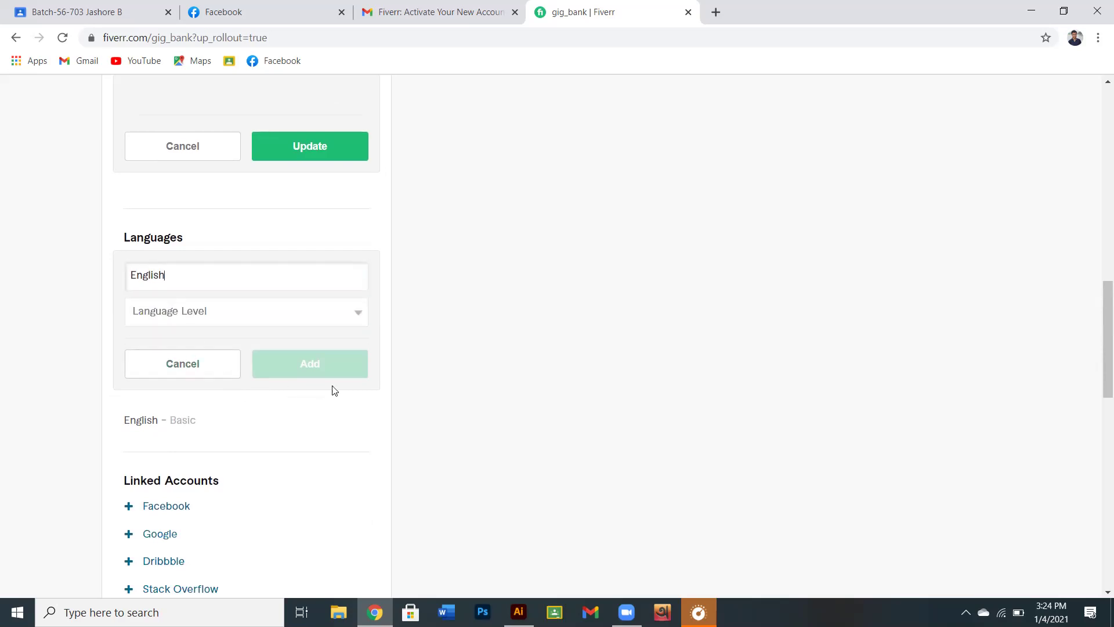
Set English's language level to Fluent and add it to the Languages list.
click(361, 317)
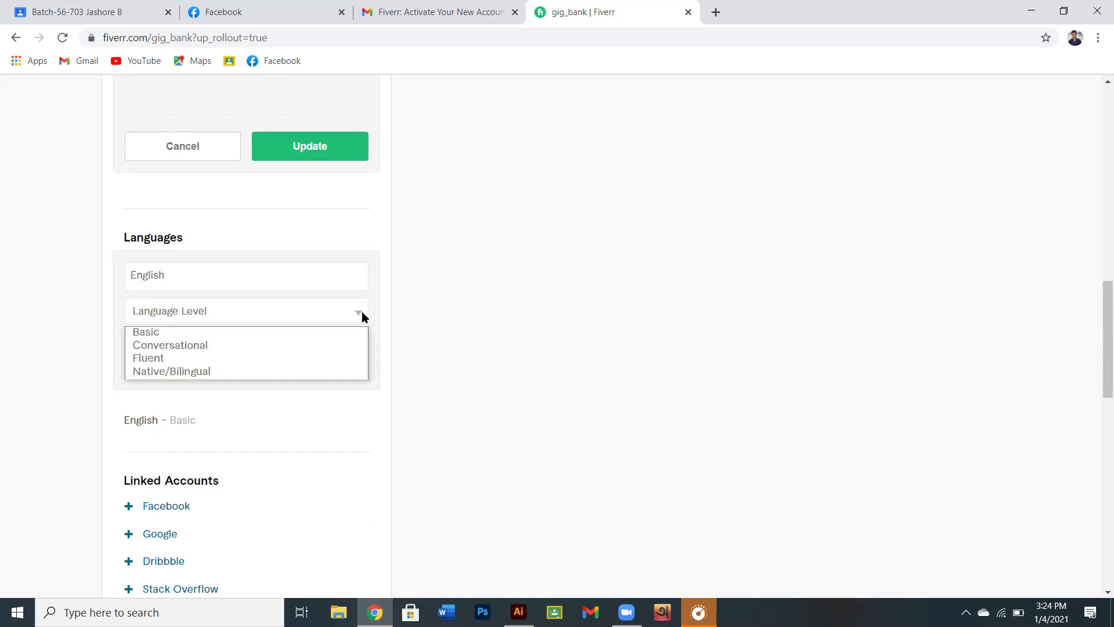
click(158, 355)
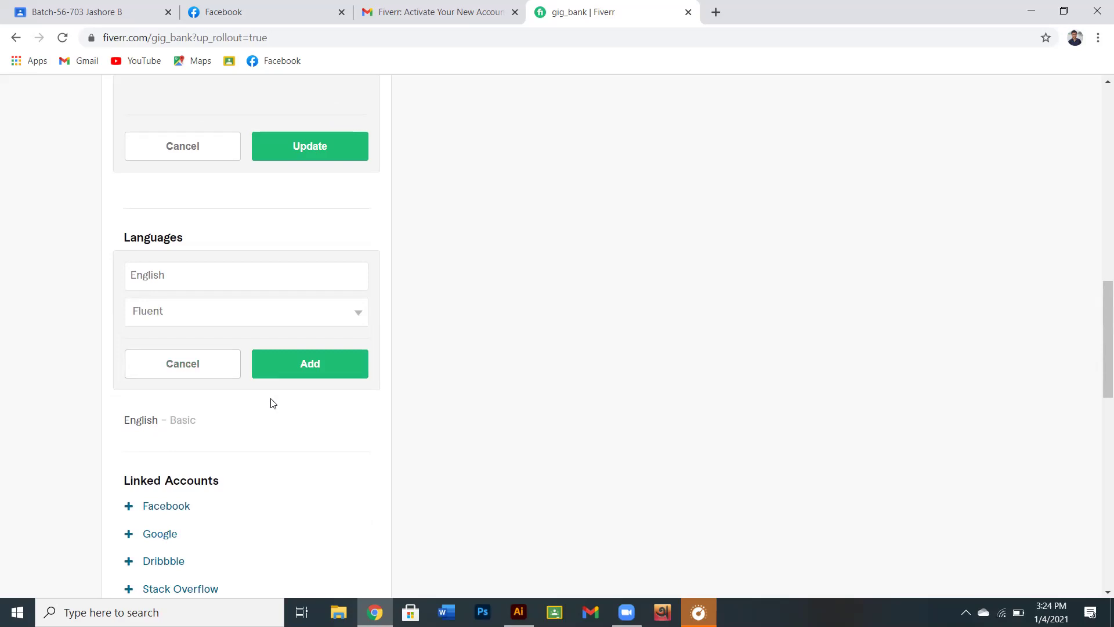
click(303, 372)
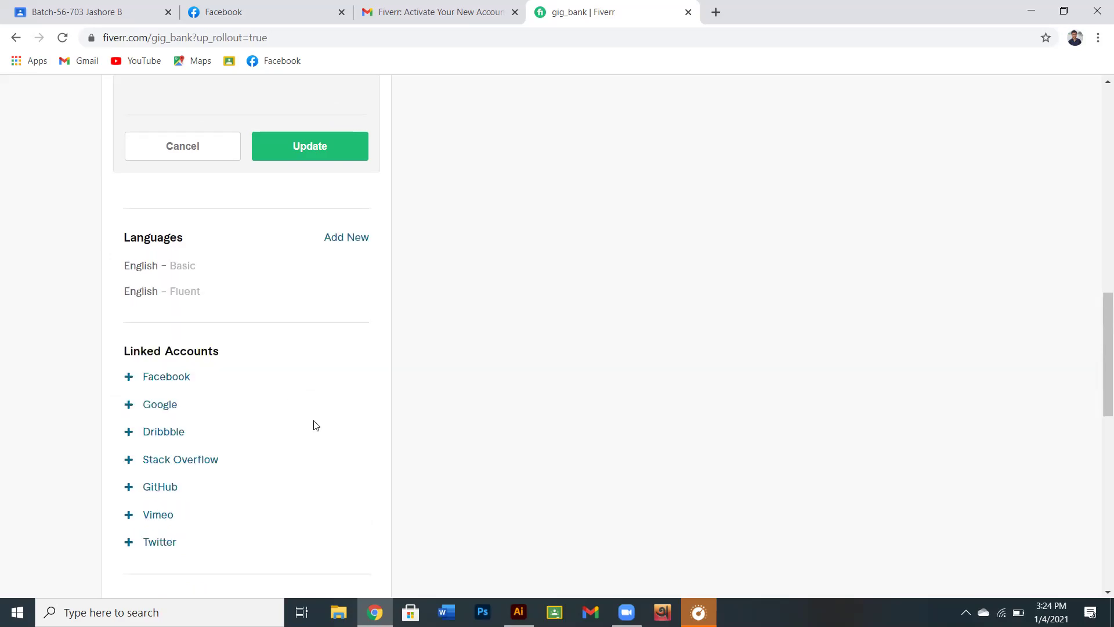
Add Bengali to the Languages list at Native/Bilingual level.
click(352, 239)
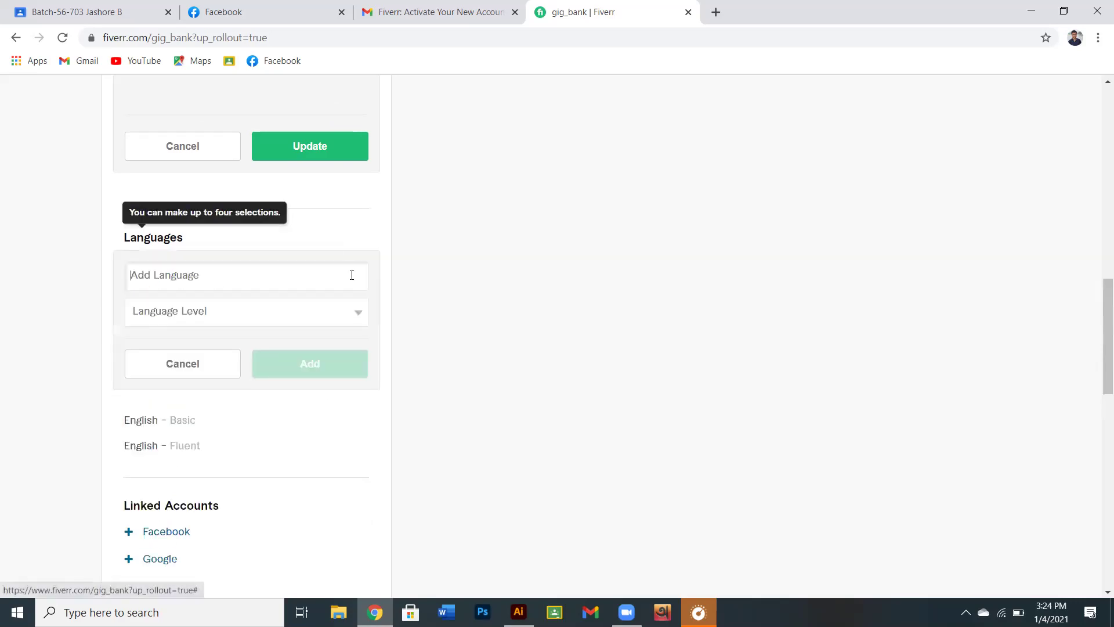
click(209, 278)
text(Ben)
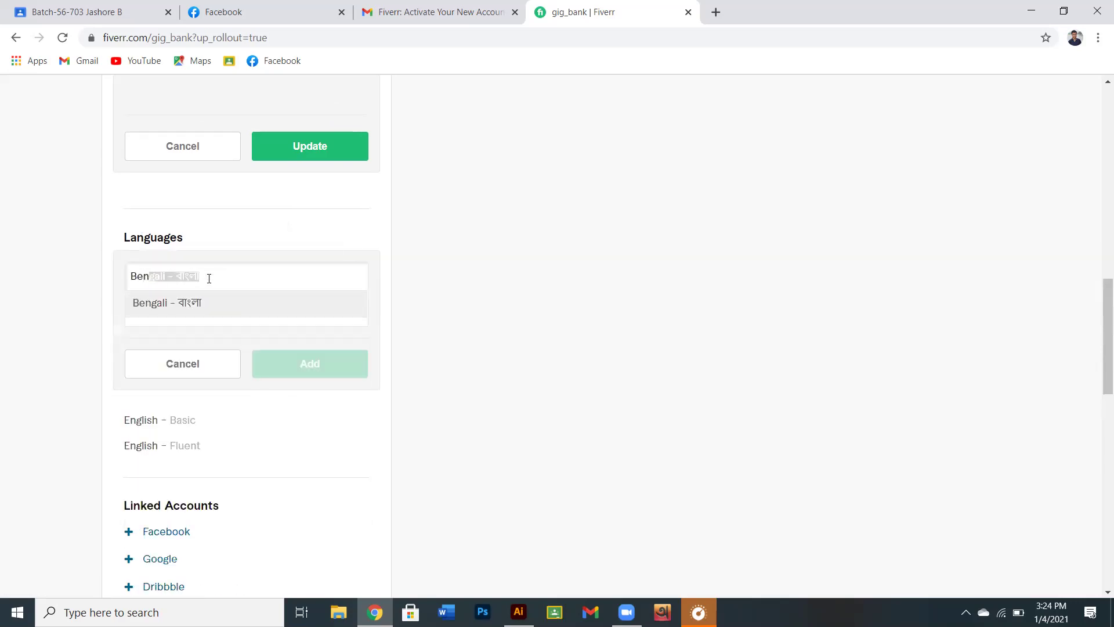
click(229, 303)
click(356, 316)
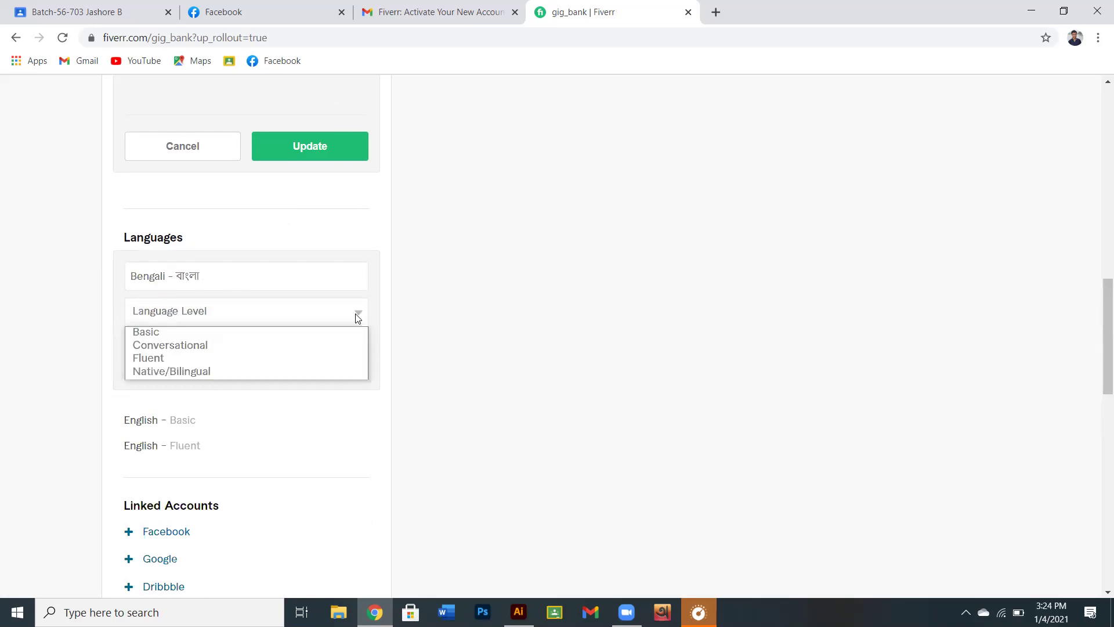
click(241, 372)
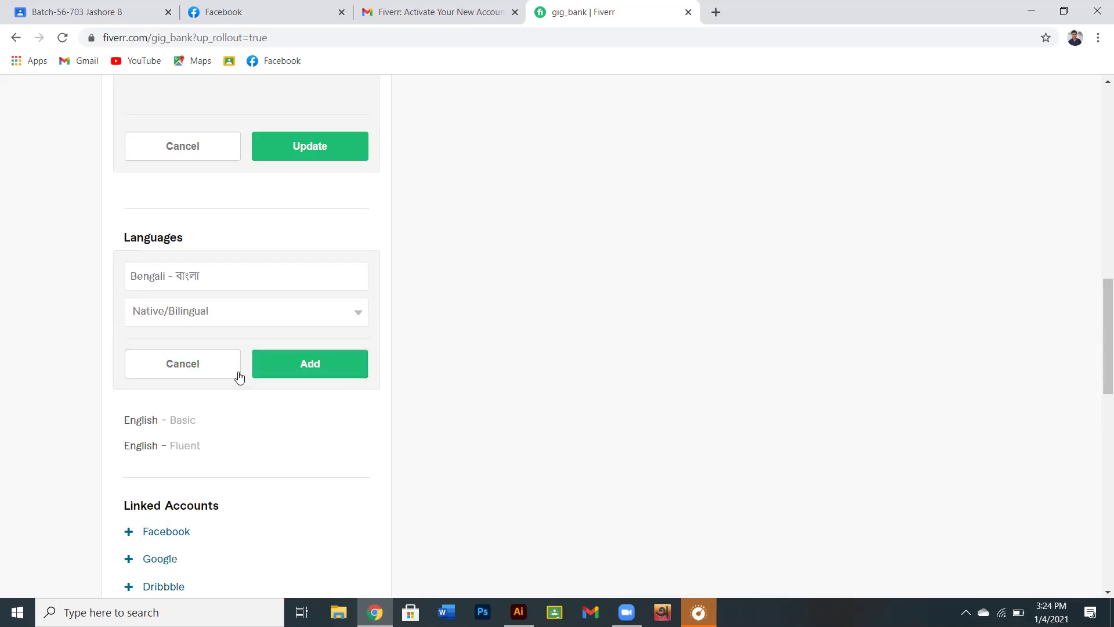
click(299, 372)
Add Hindi to the Languages list at Conversational level.
click(334, 239)
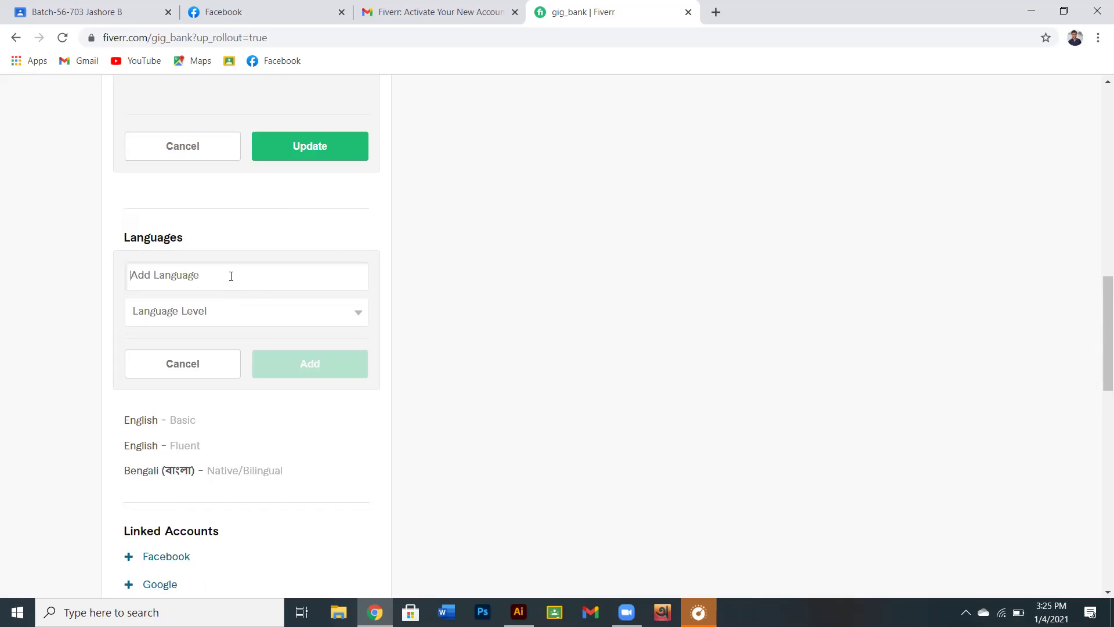
text(Hindi)
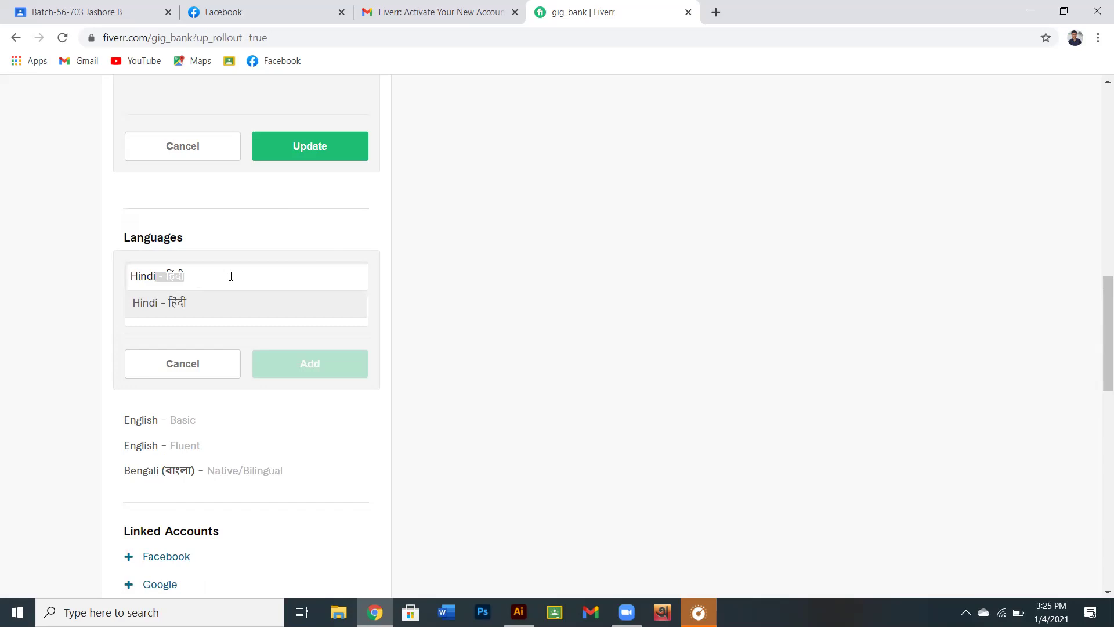
click(243, 300)
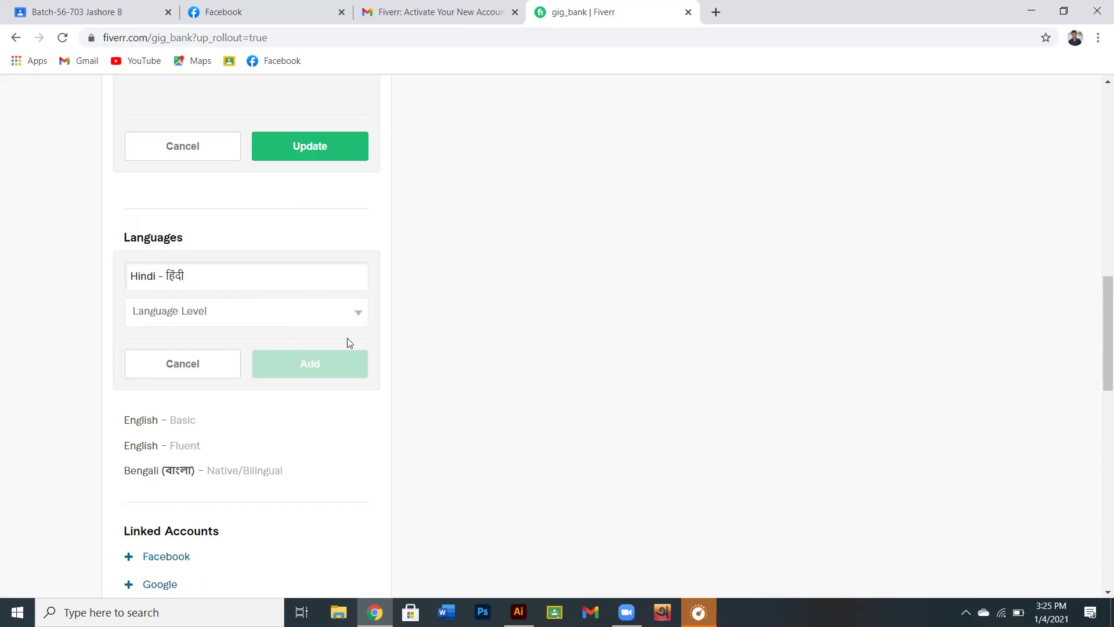
click(358, 313)
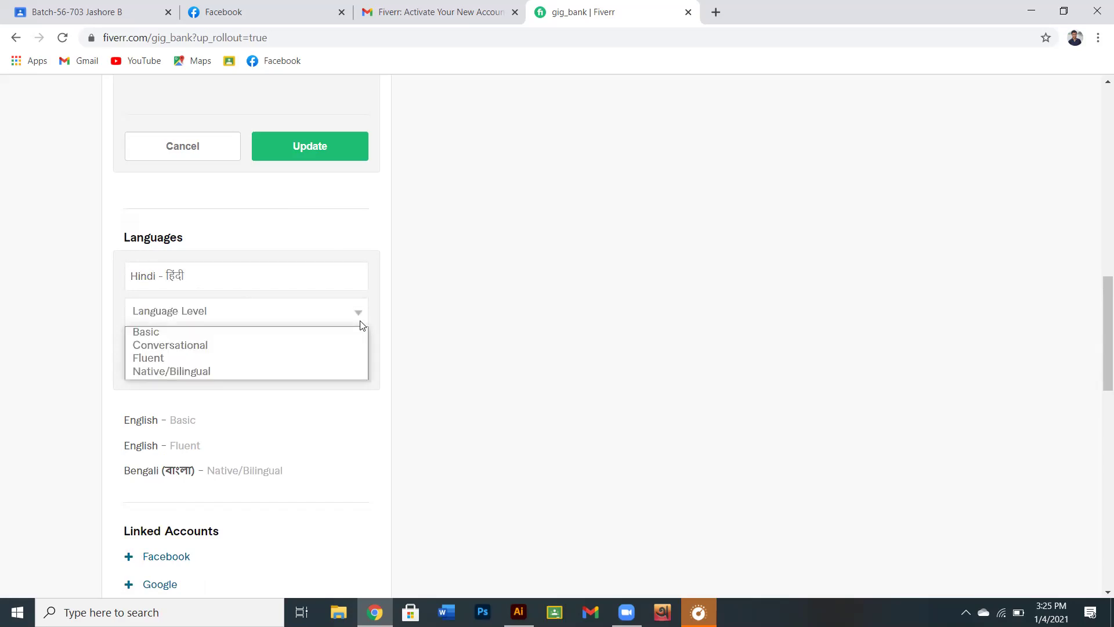
click(168, 342)
click(292, 366)
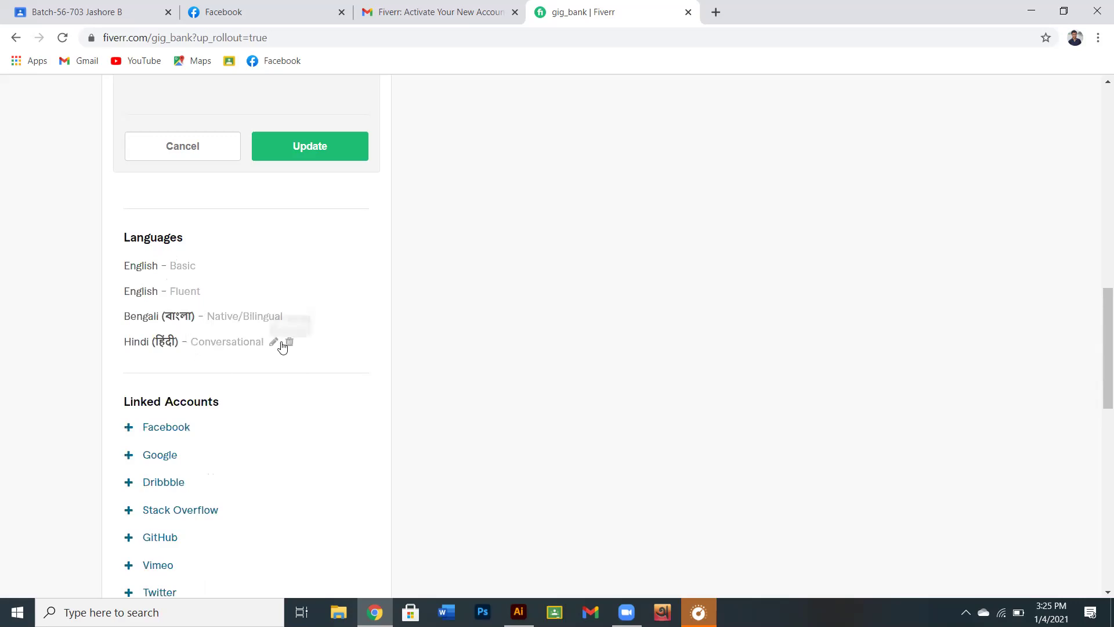
scroll(329, 326, down, 2)
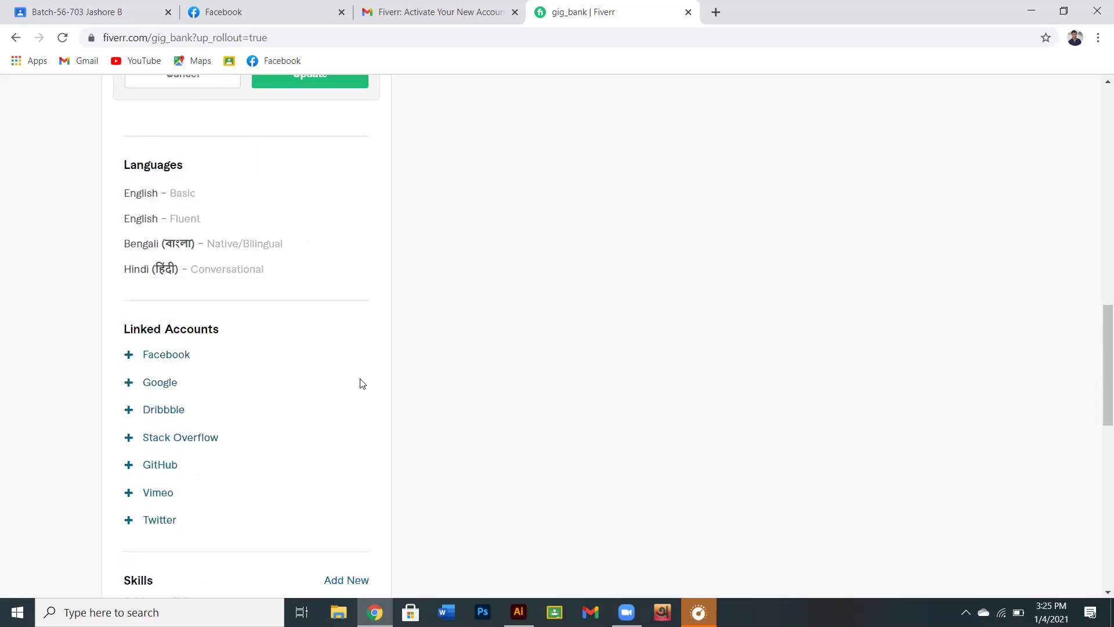
Delete the English – Basic entry and add French (Français) at Conversational level.
scroll(247, 335, up, 1)
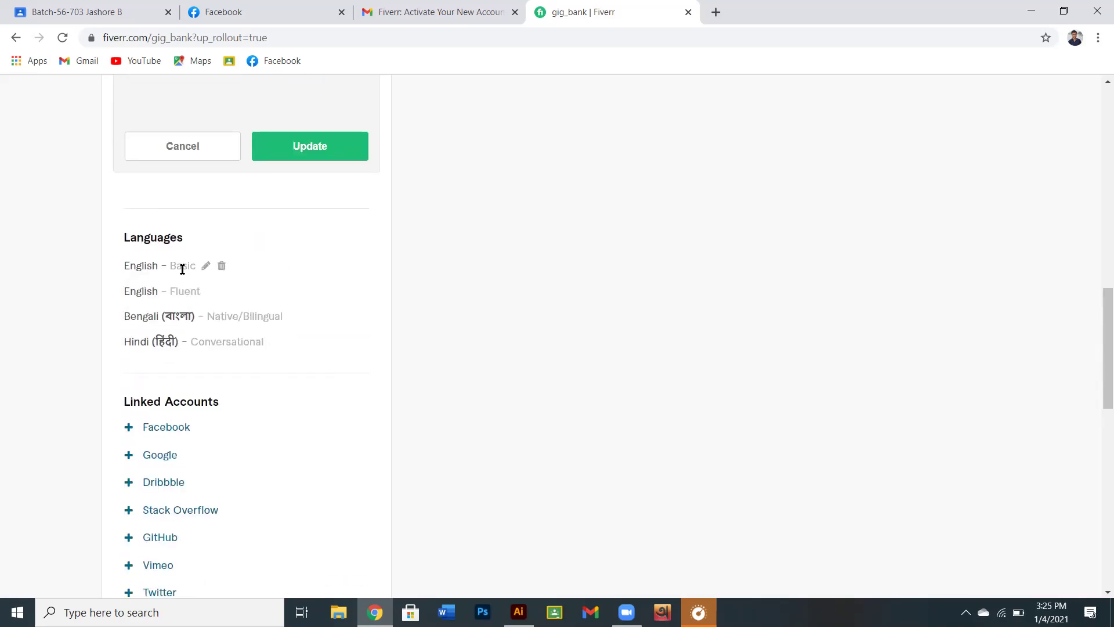
click(221, 268)
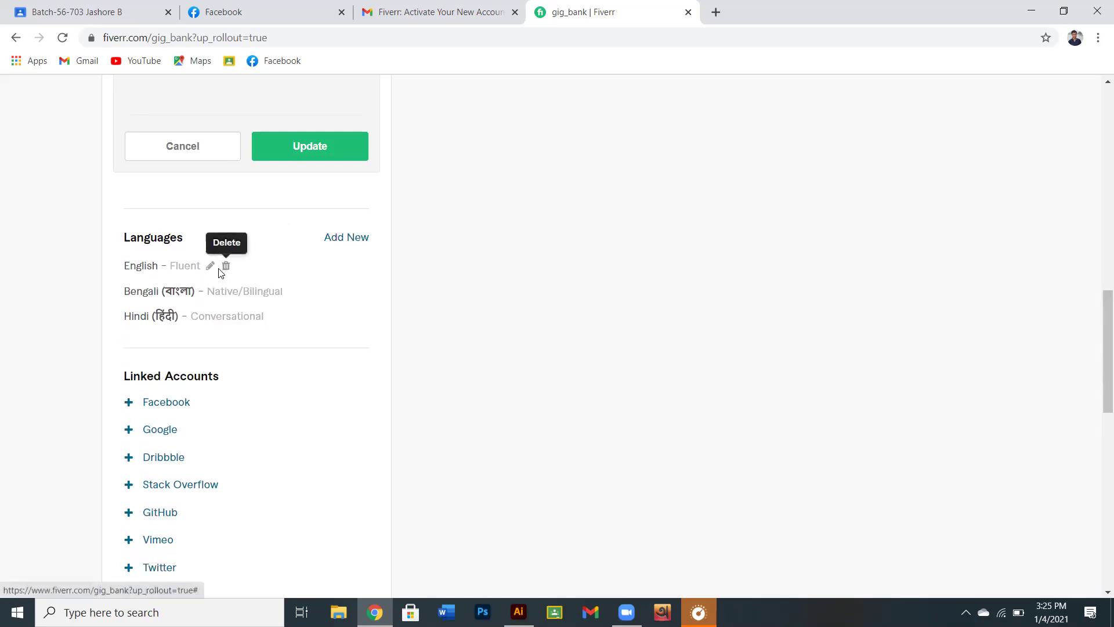
click(340, 245)
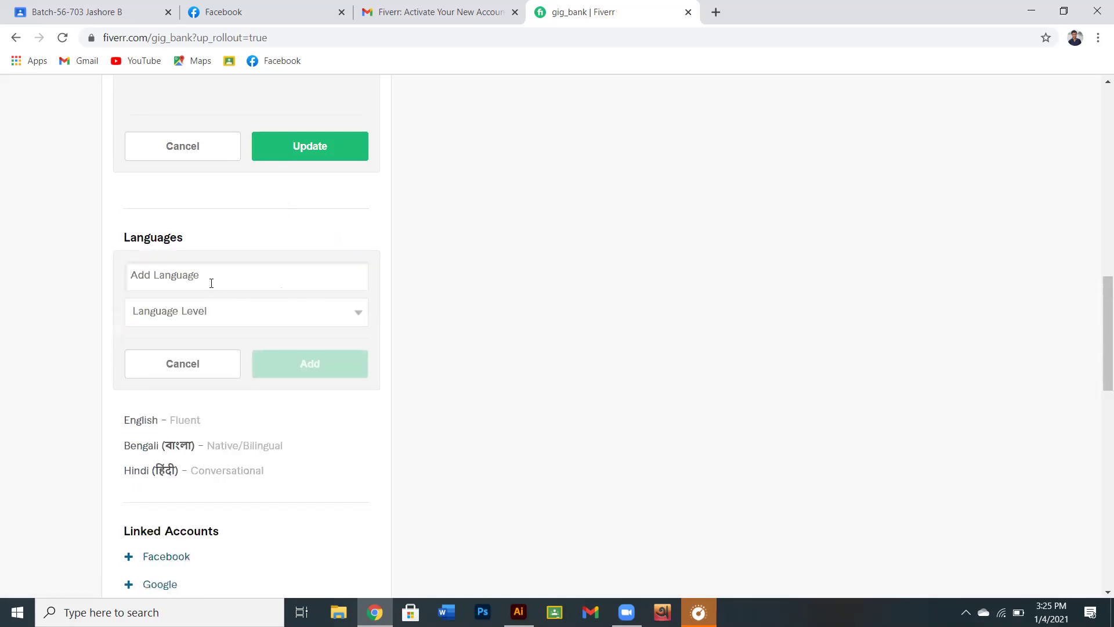
text(Fre)
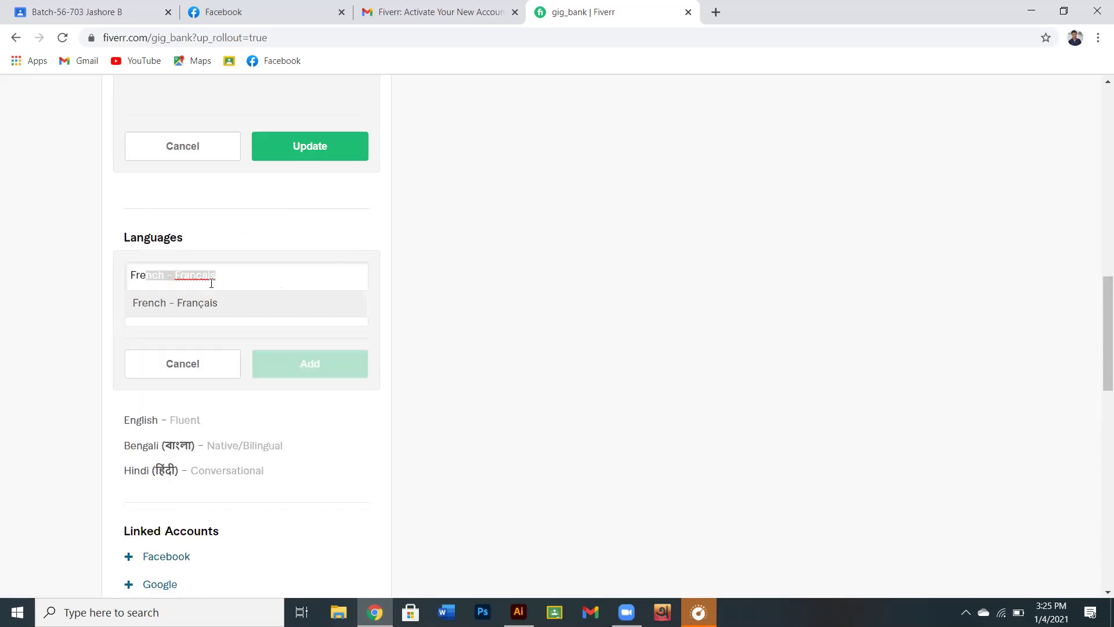
click(202, 306)
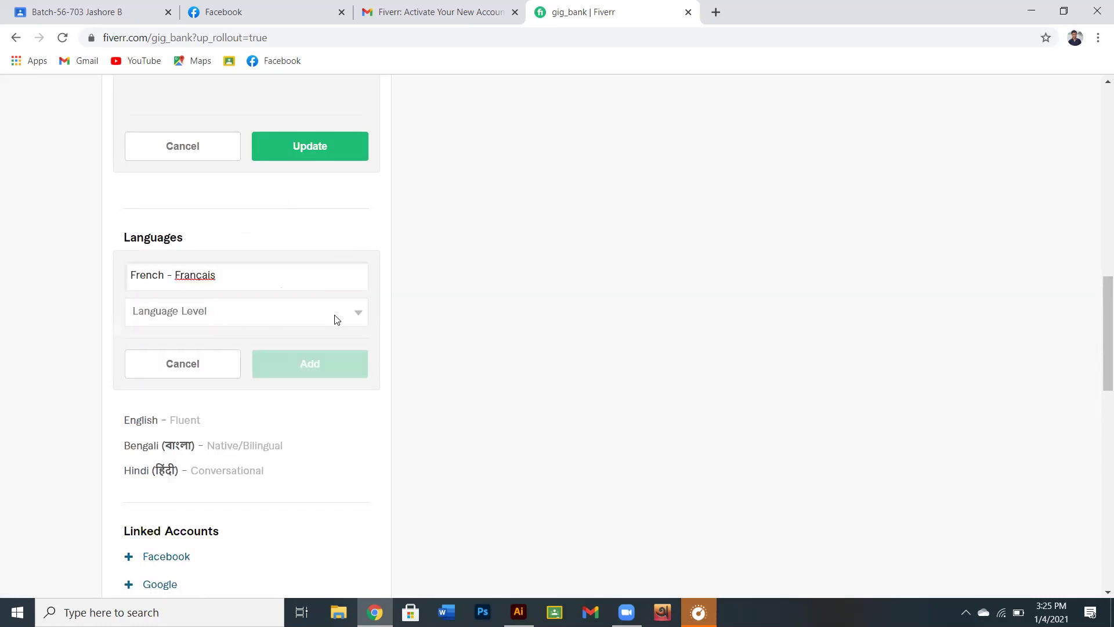
click(356, 315)
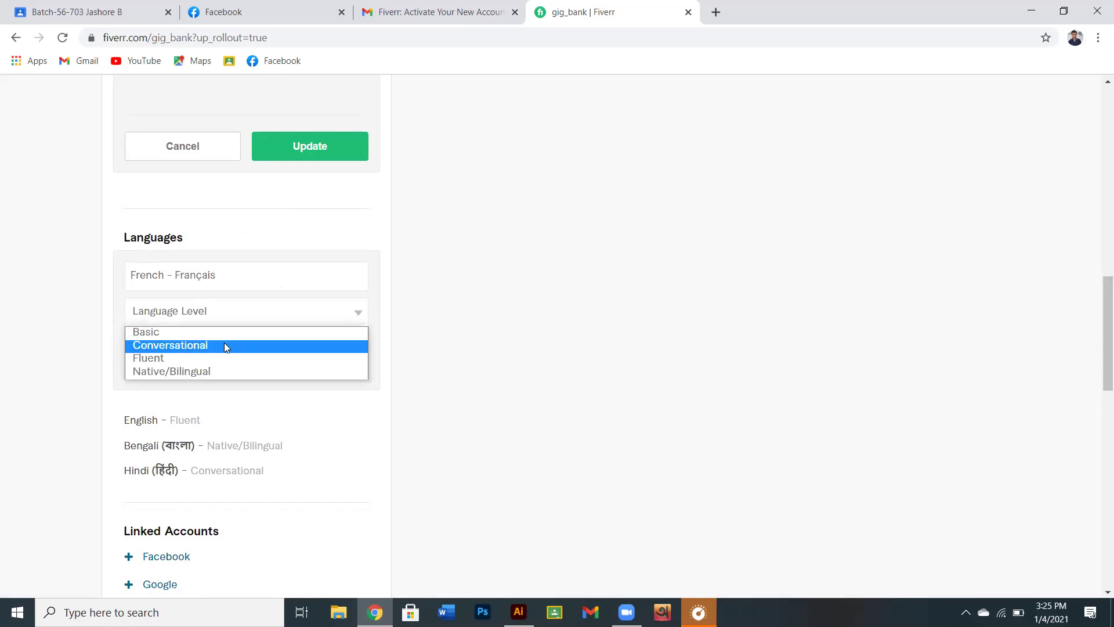
click(224, 345)
click(321, 367)
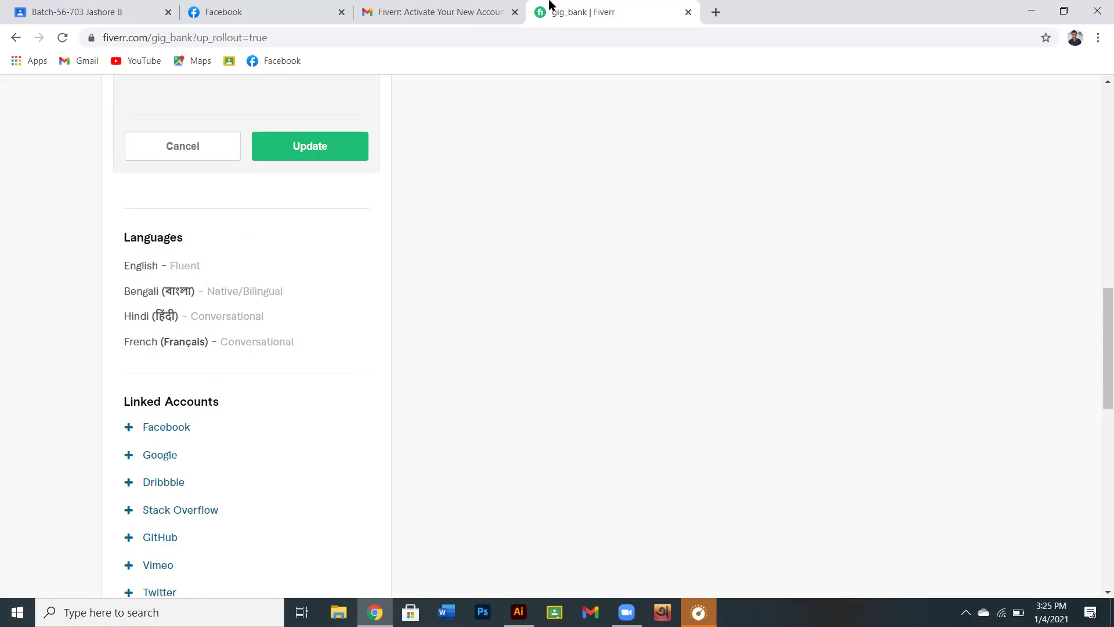
Add Adobe Photoshop Cc to Skills at Expert experience level.
scroll(355, 171, down, 6)
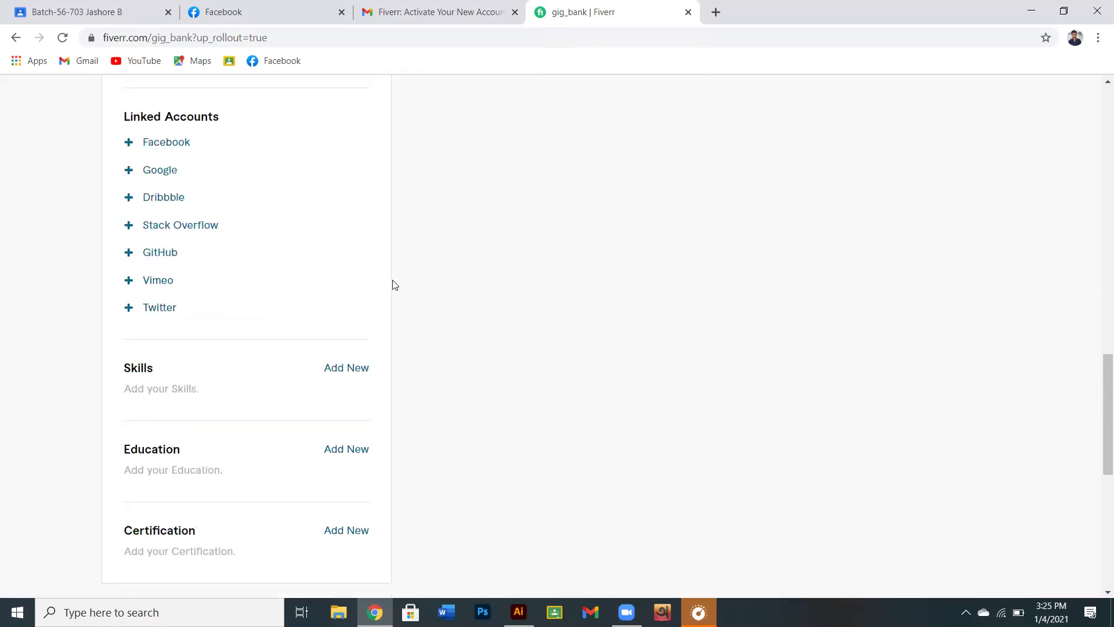
scroll(394, 284, down, 4)
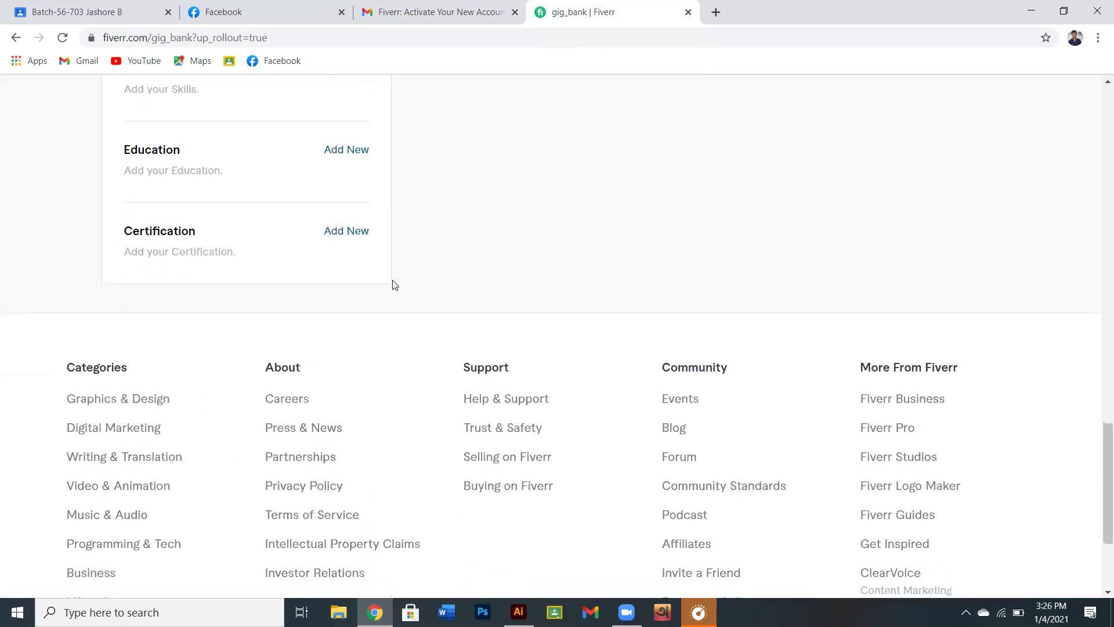
scroll(393, 285, down, 2)
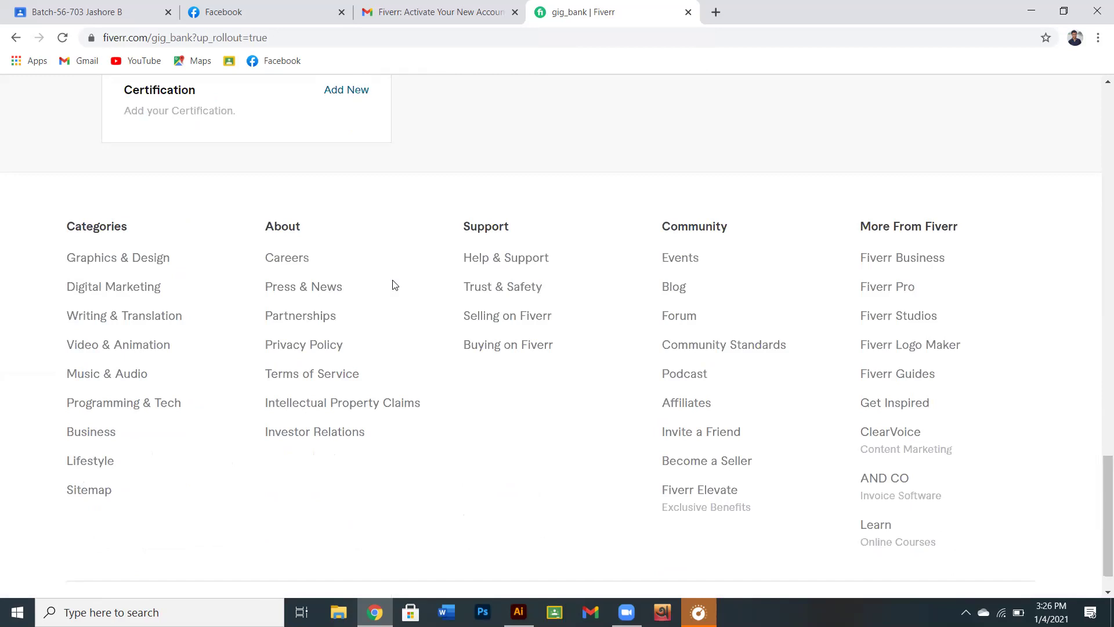
scroll(393, 285, up, 8)
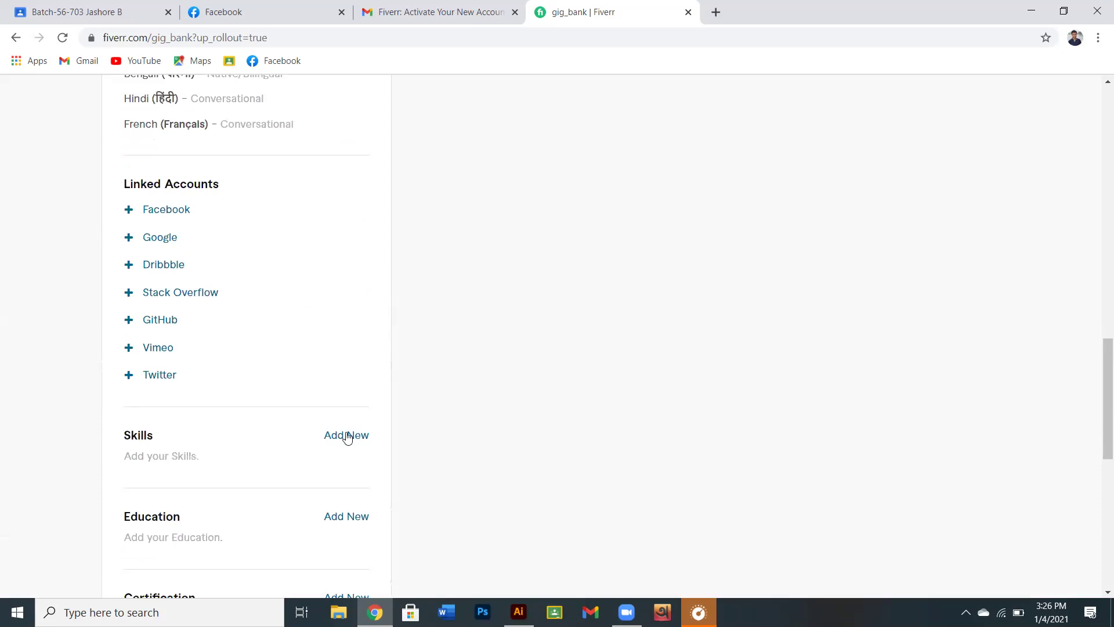
click(346, 435)
scroll(354, 438, down, 3)
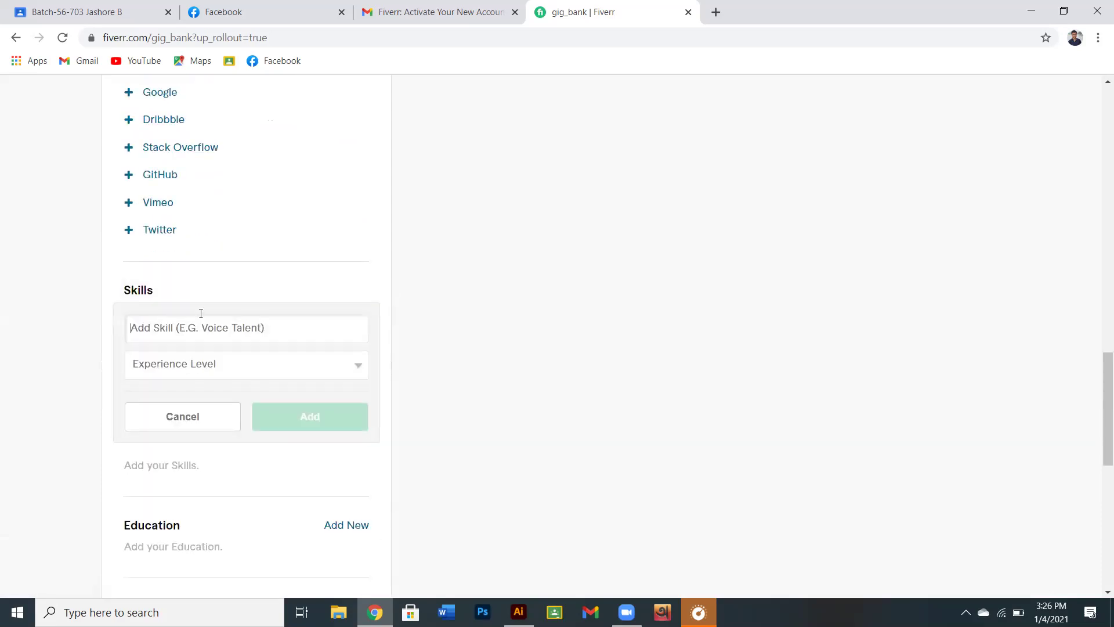
click(164, 327)
text(Adobe)
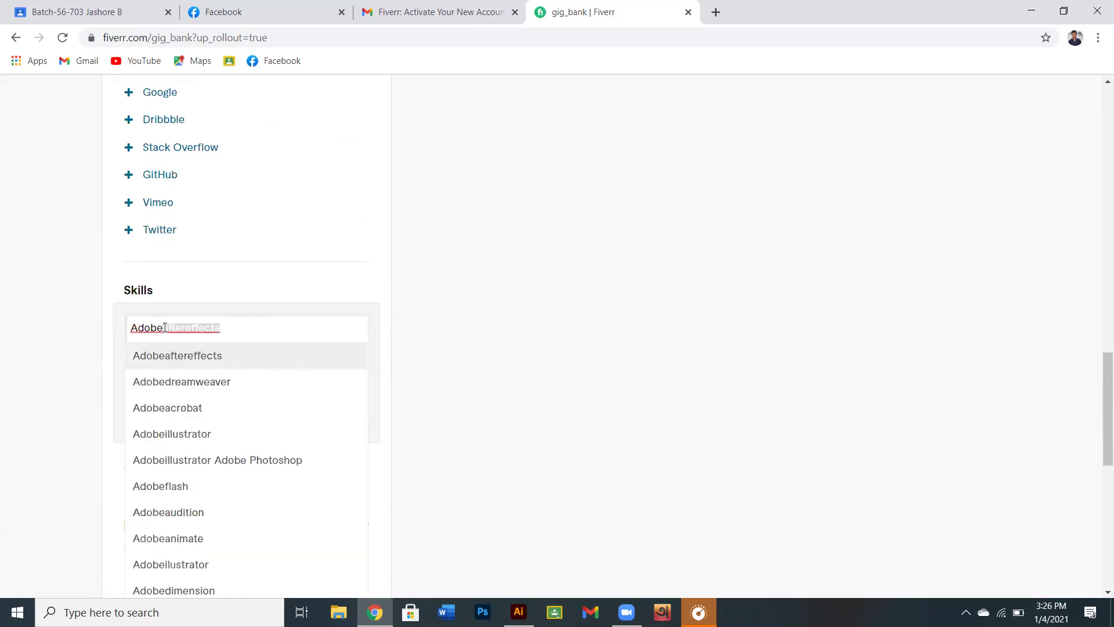
key(BackSpace)
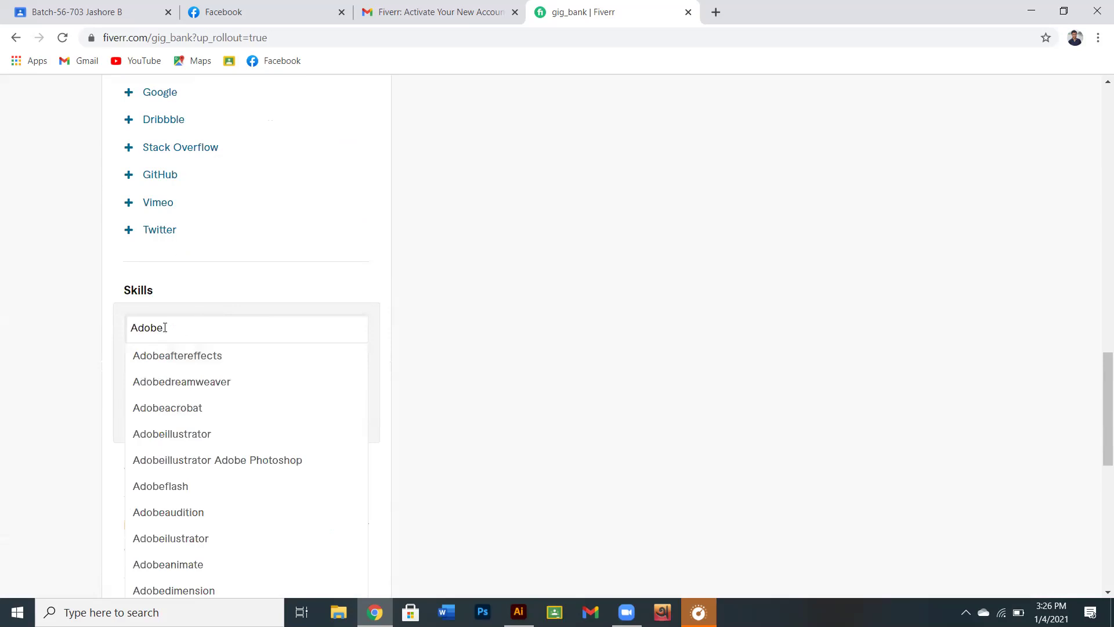
text(Photoshop)
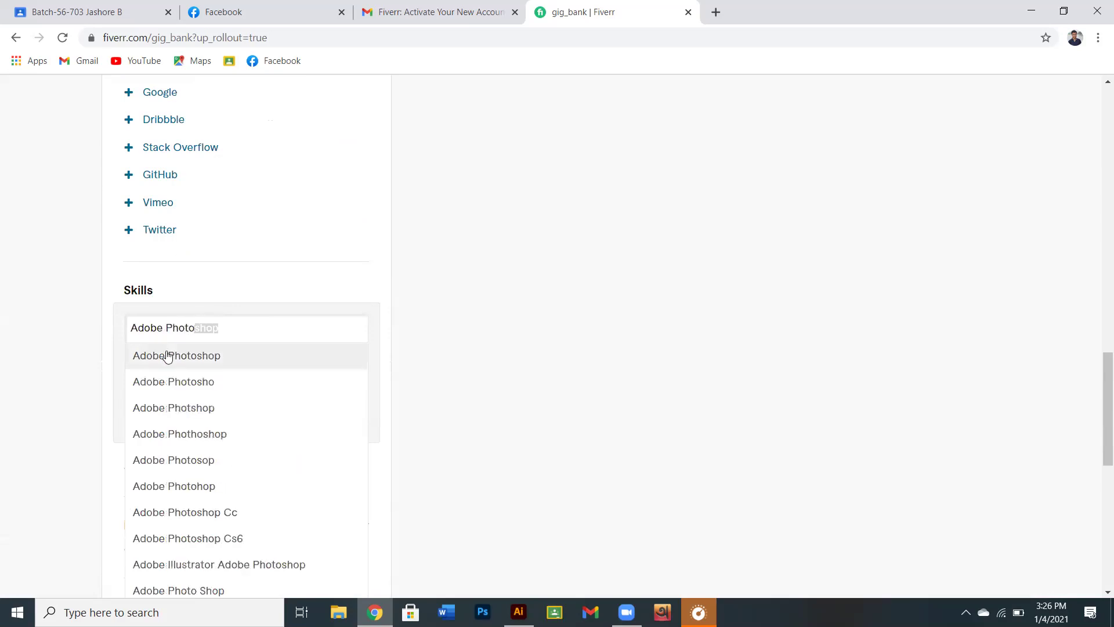
click(167, 355)
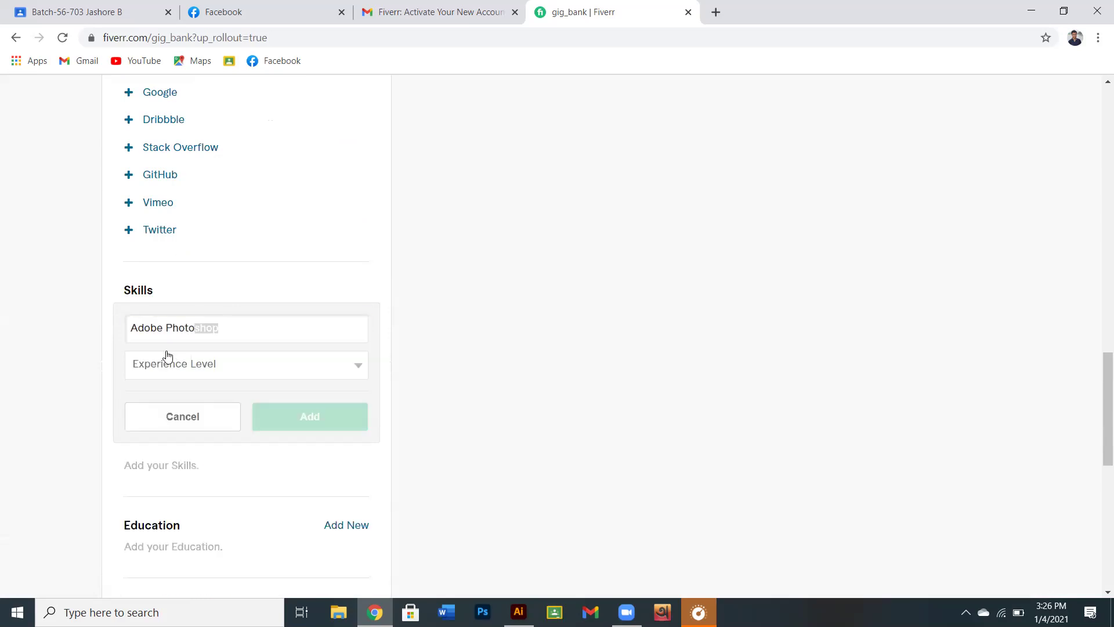
click(225, 319)
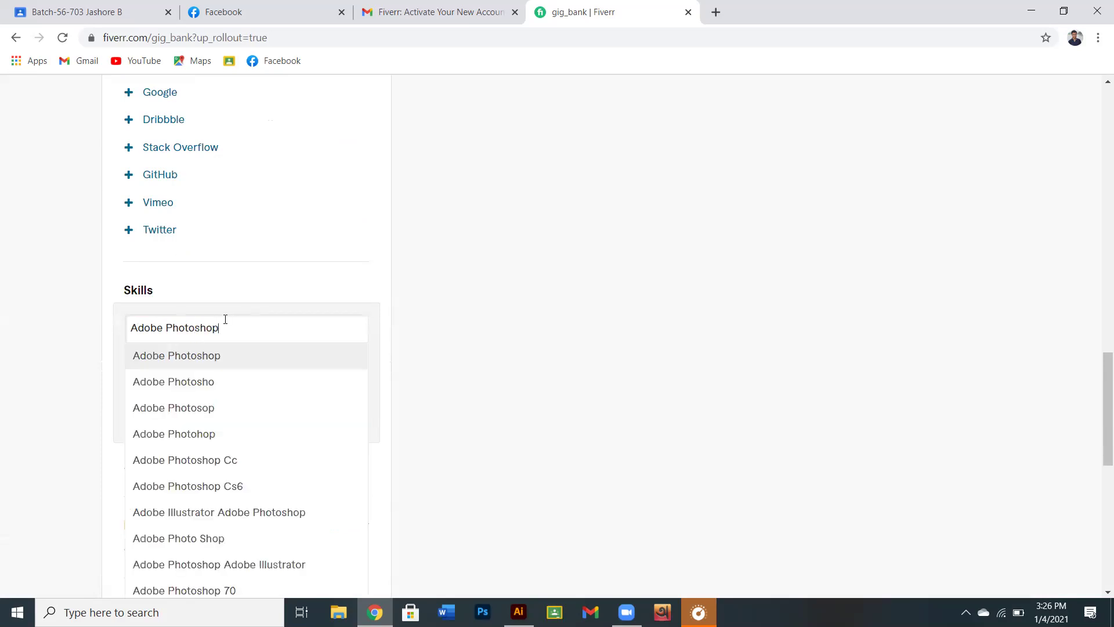
click(249, 459)
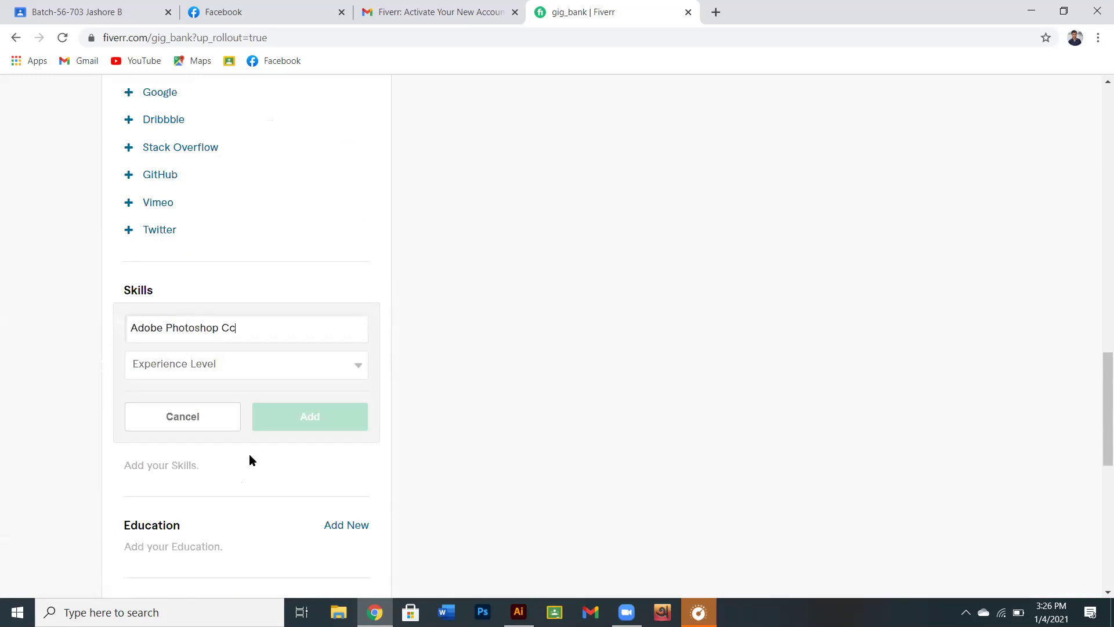
click(358, 372)
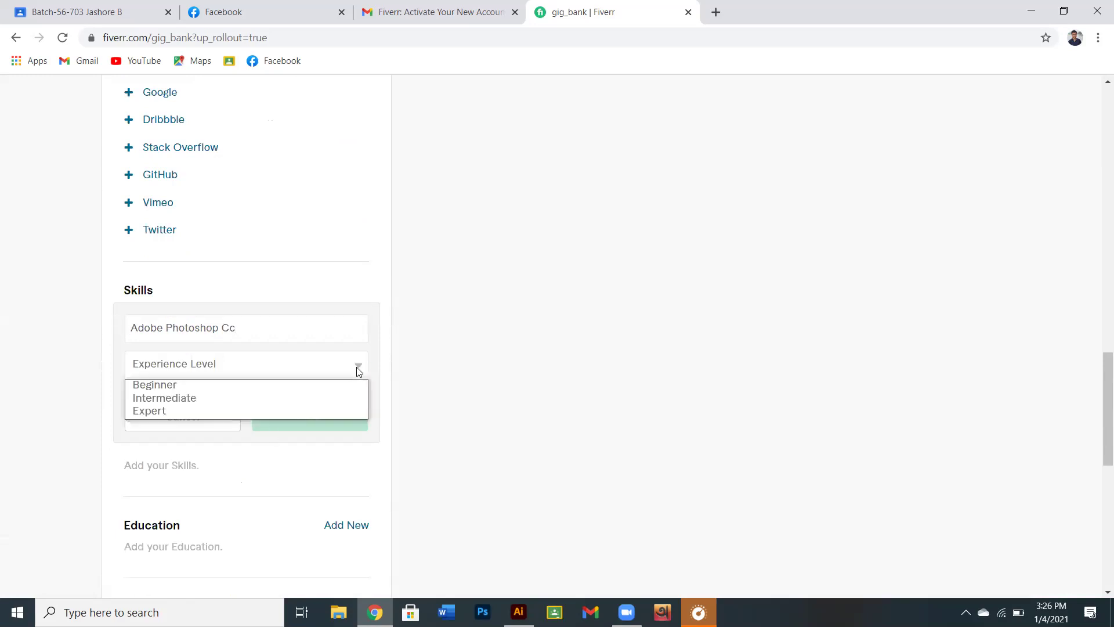
click(280, 412)
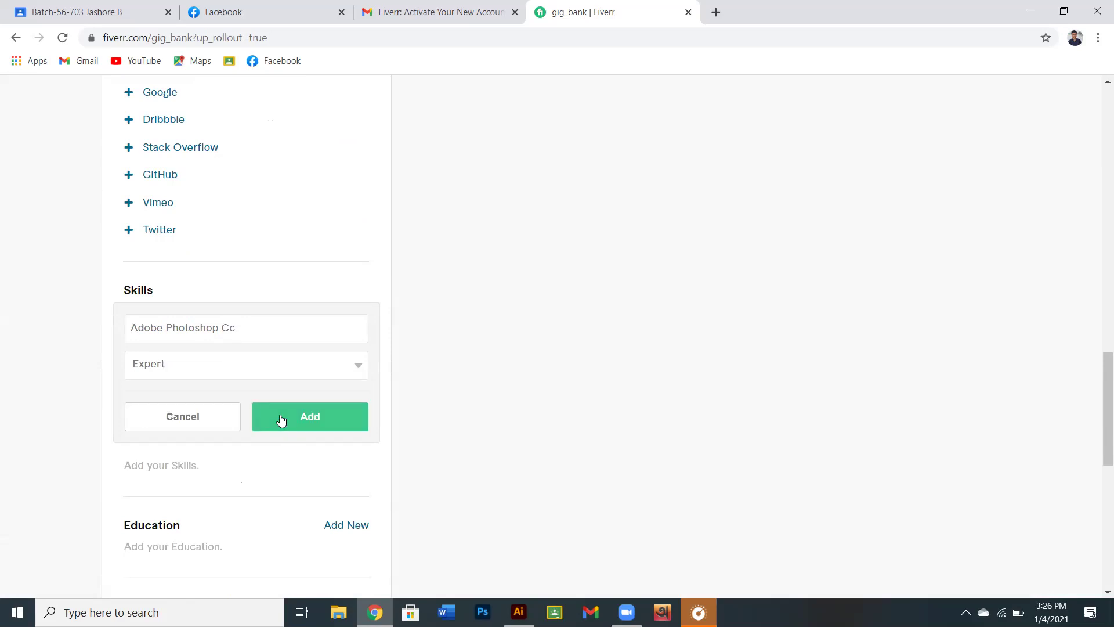
click(299, 418)
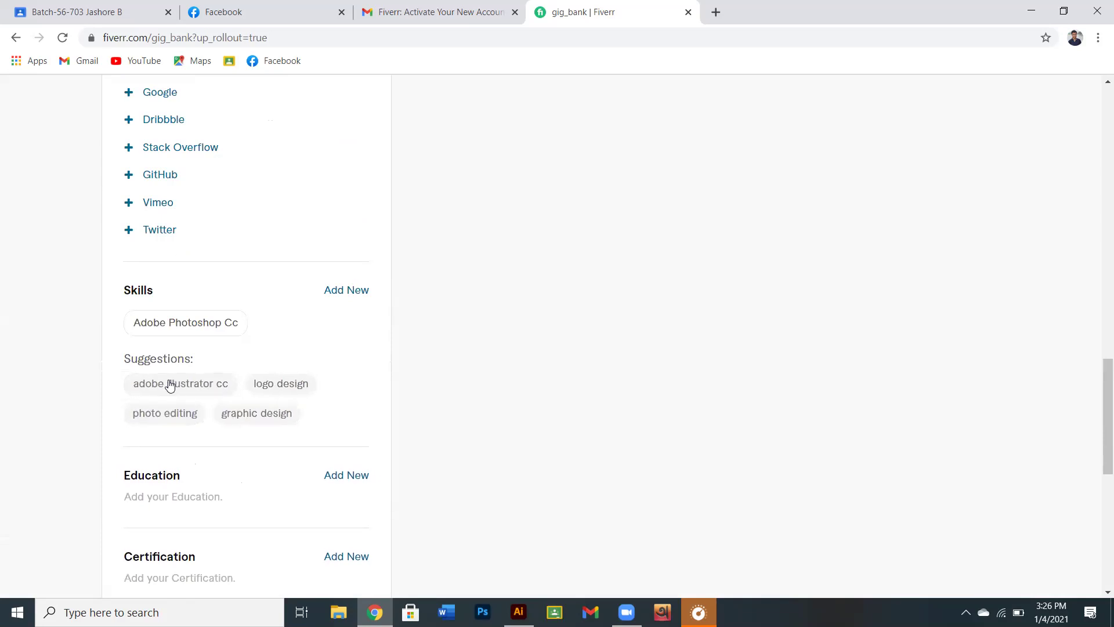
Add the suggested skills Adobe Illustrator Cc, Logo Design and Photo Editing, each at Expert.
click(168, 383)
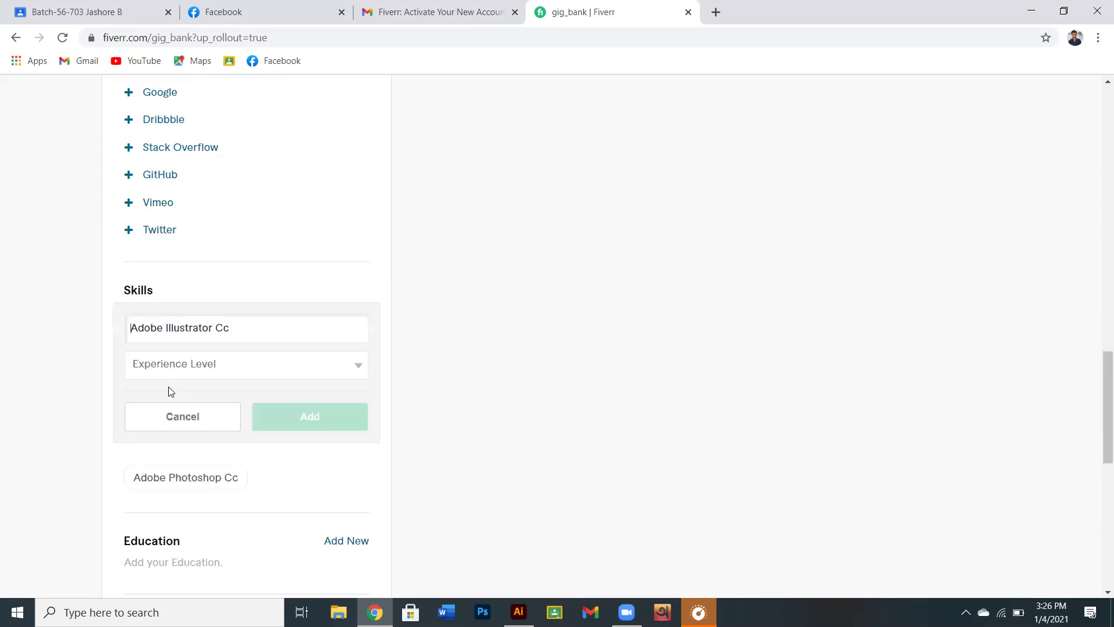
click(358, 365)
click(255, 412)
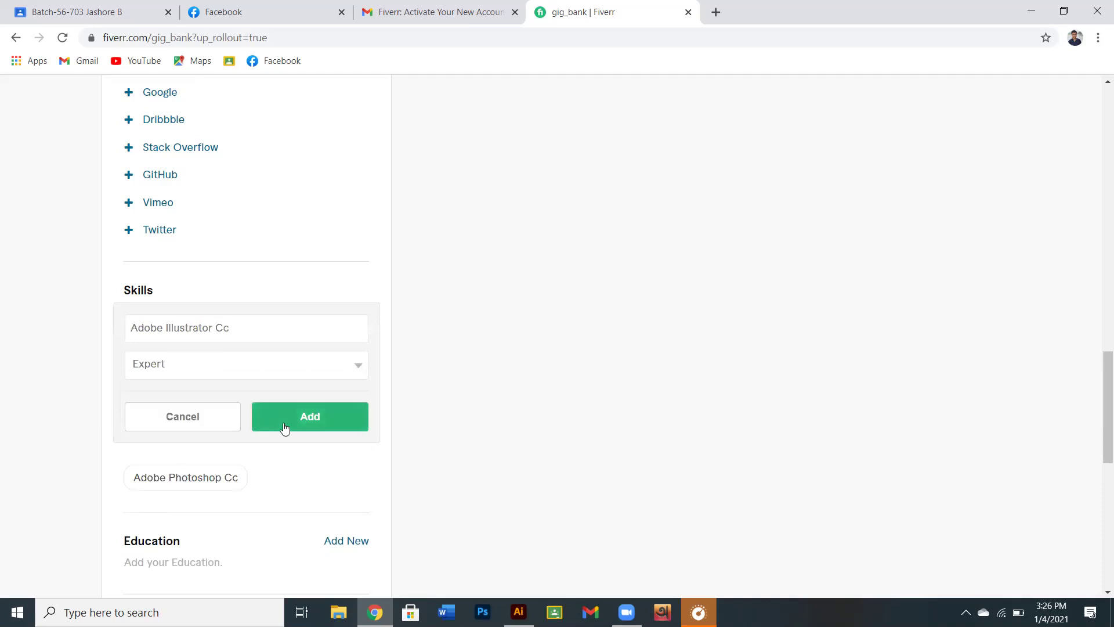
click(283, 428)
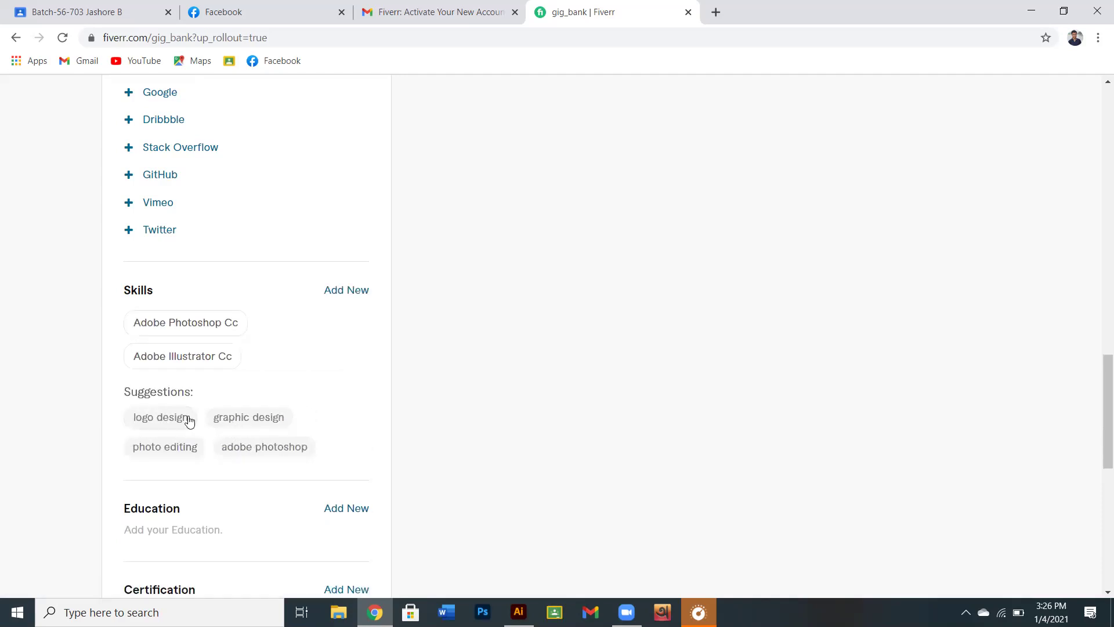
click(176, 424)
click(356, 366)
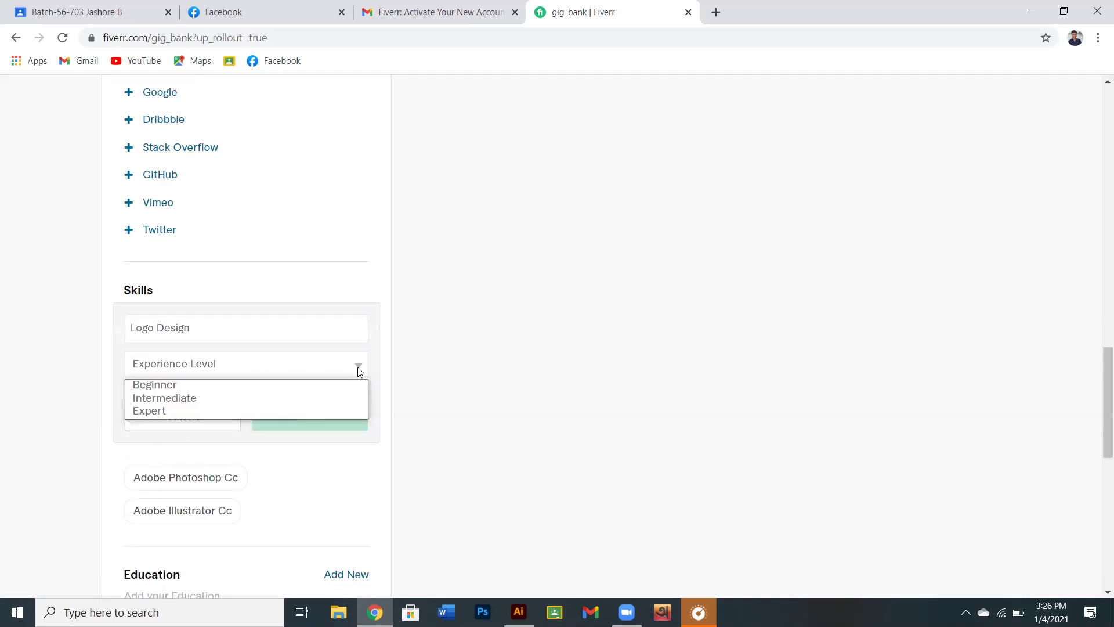
click(297, 410)
click(286, 423)
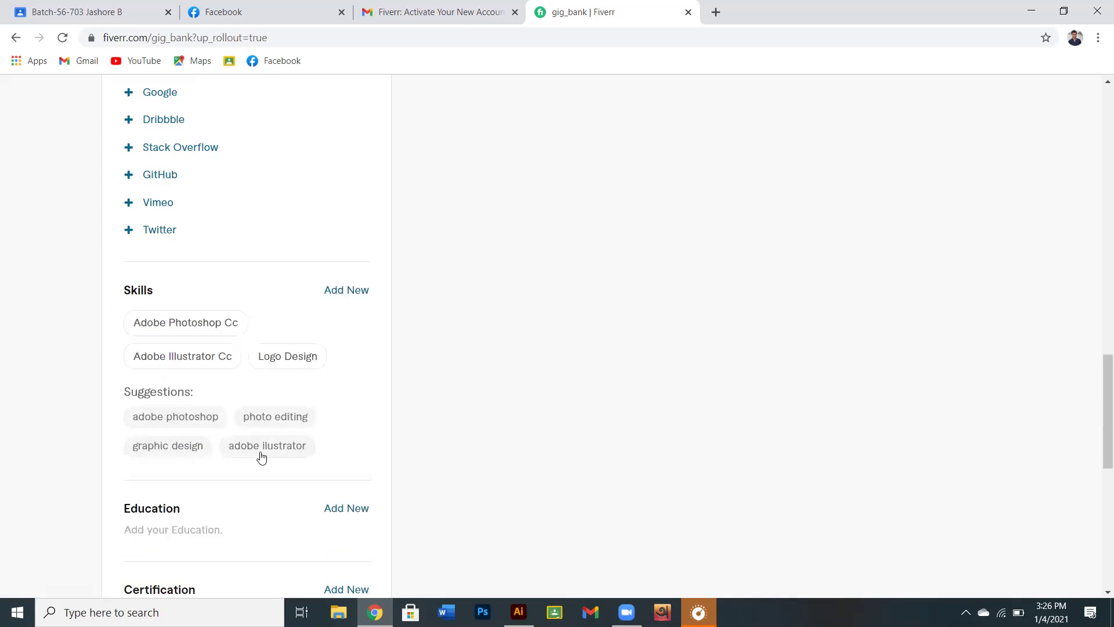
click(283, 417)
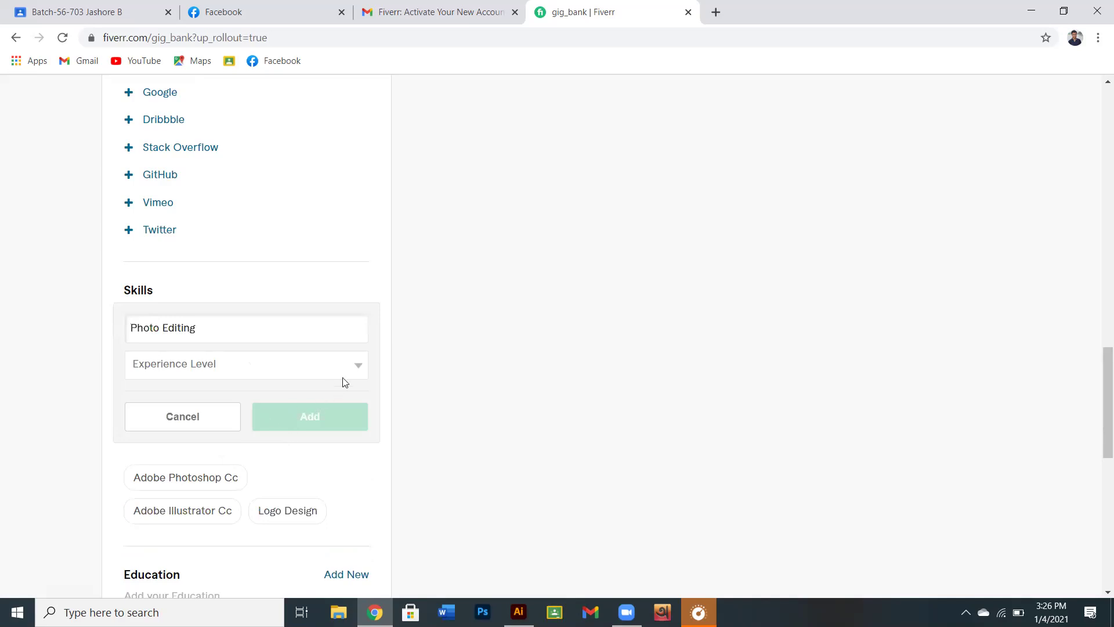
click(356, 366)
click(303, 413)
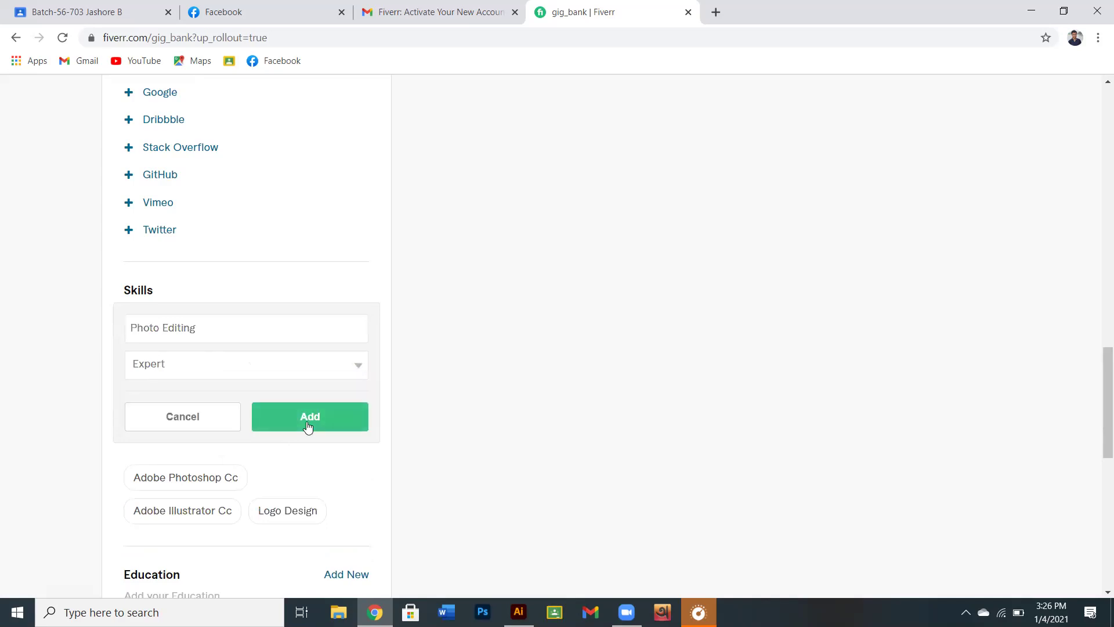
click(308, 427)
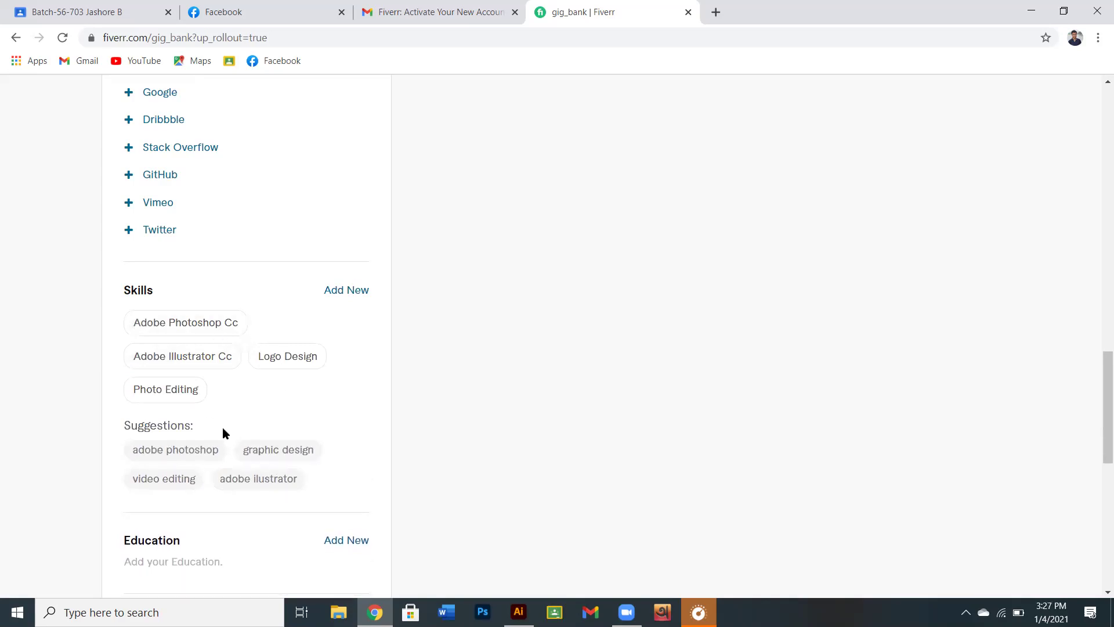
Add T Shirt Design to Skills at Expert experience level.
click(345, 290)
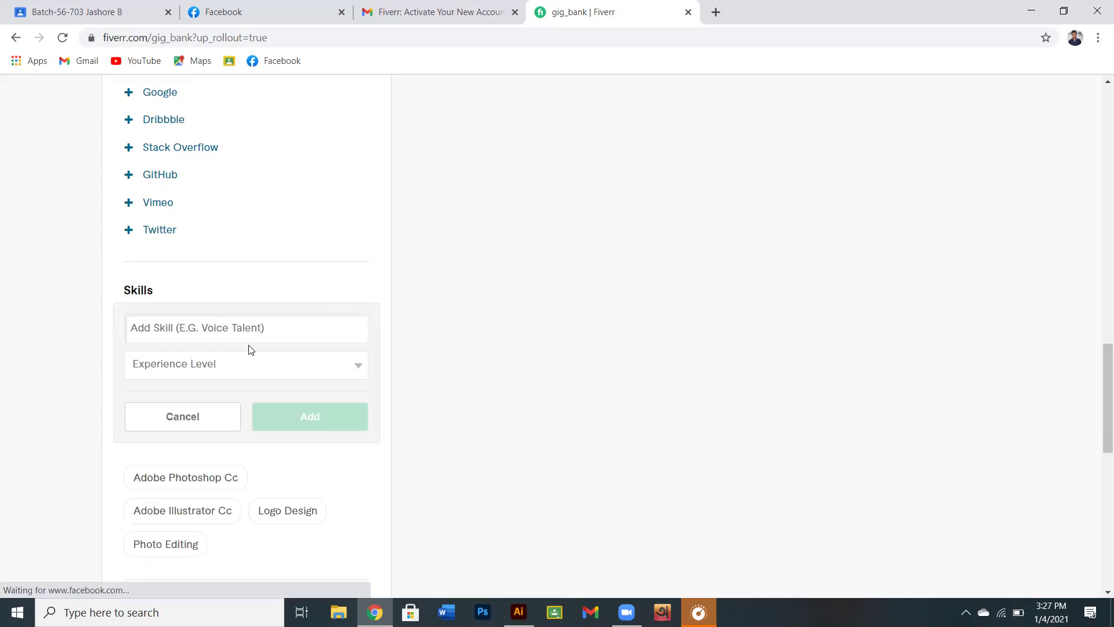
text(T)
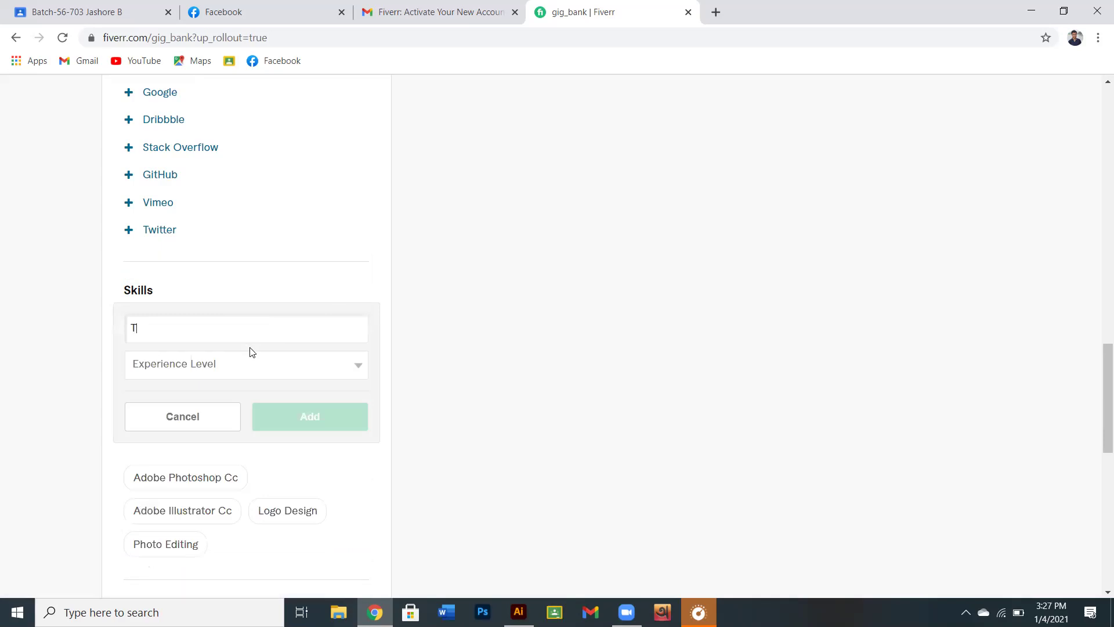
text( Sh)
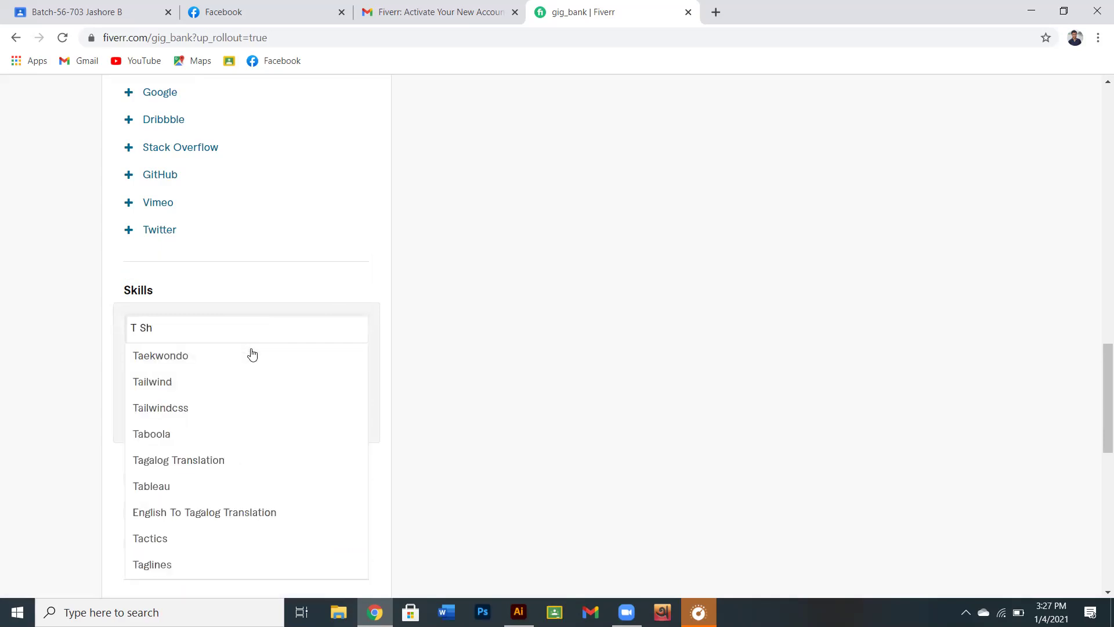
text(irt)
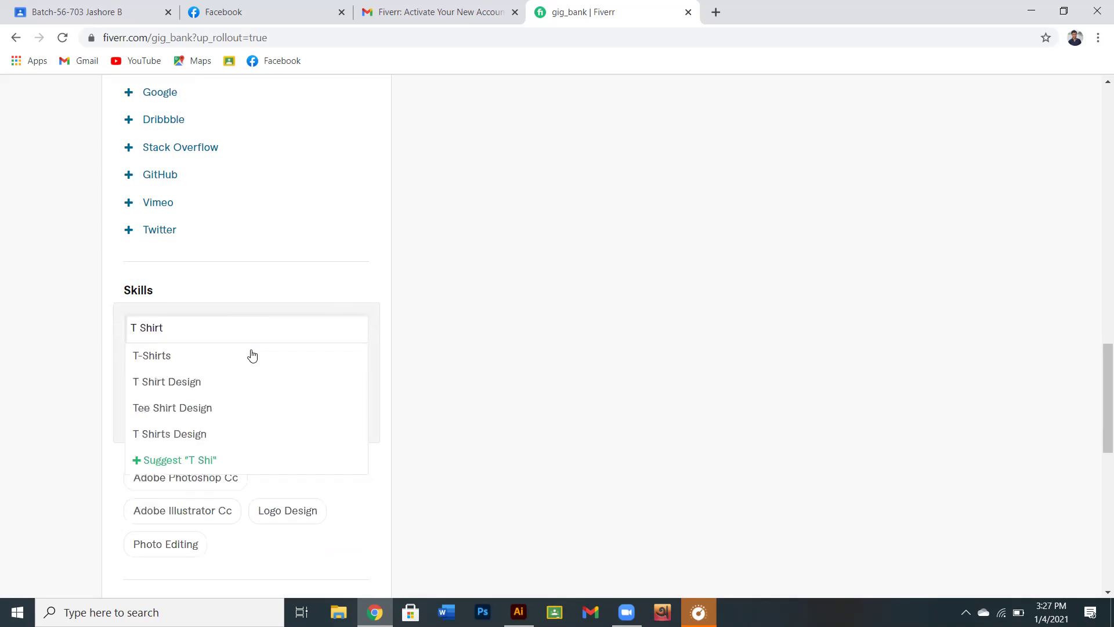
click(212, 382)
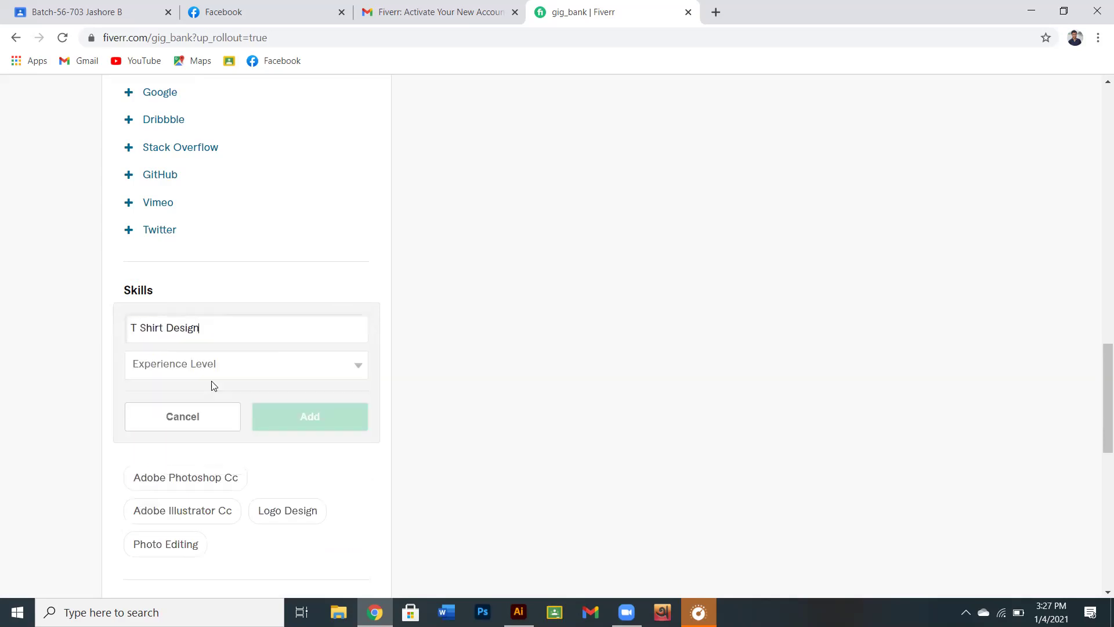
click(360, 366)
click(290, 411)
click(303, 421)
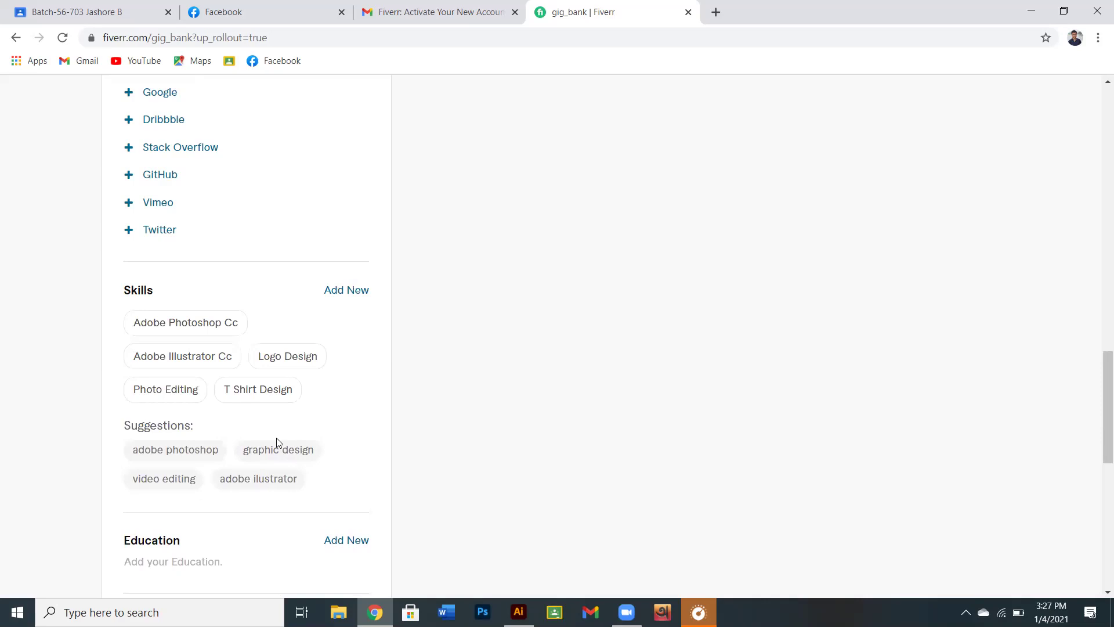
Start a new education entry and choose Bangladesh as the college country.
scroll(278, 442, down, 2)
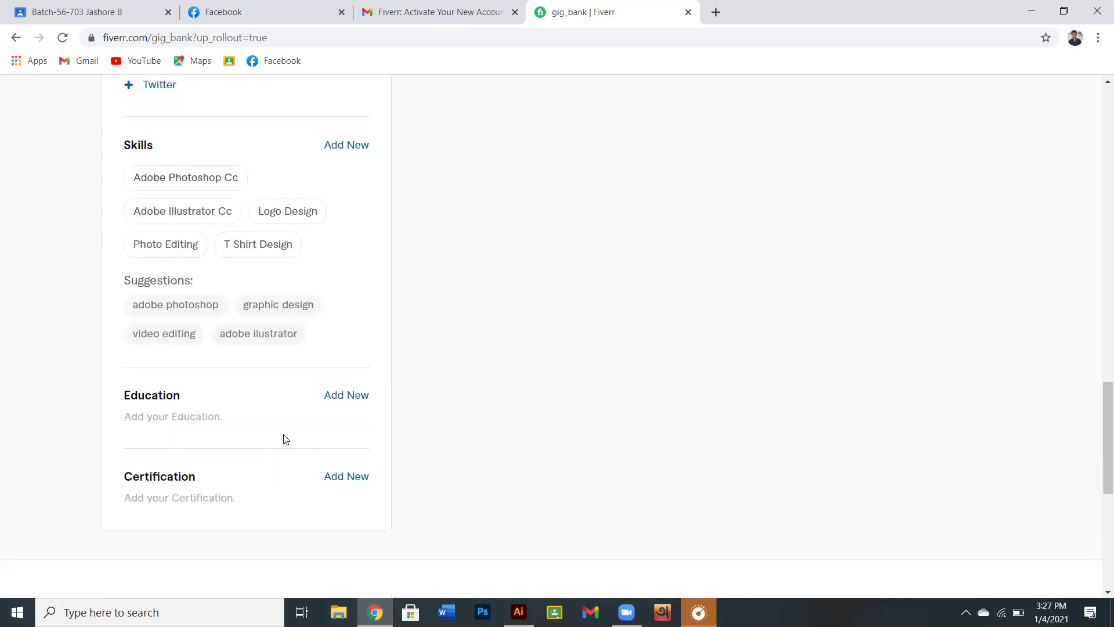
click(346, 397)
scroll(305, 441, down, 1)
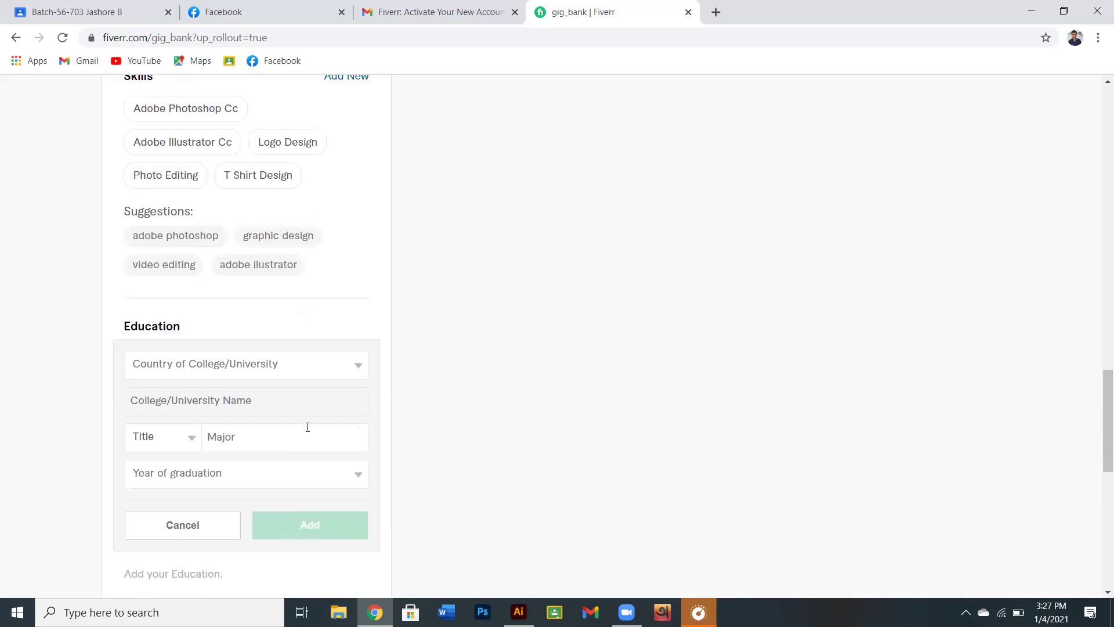
click(360, 362)
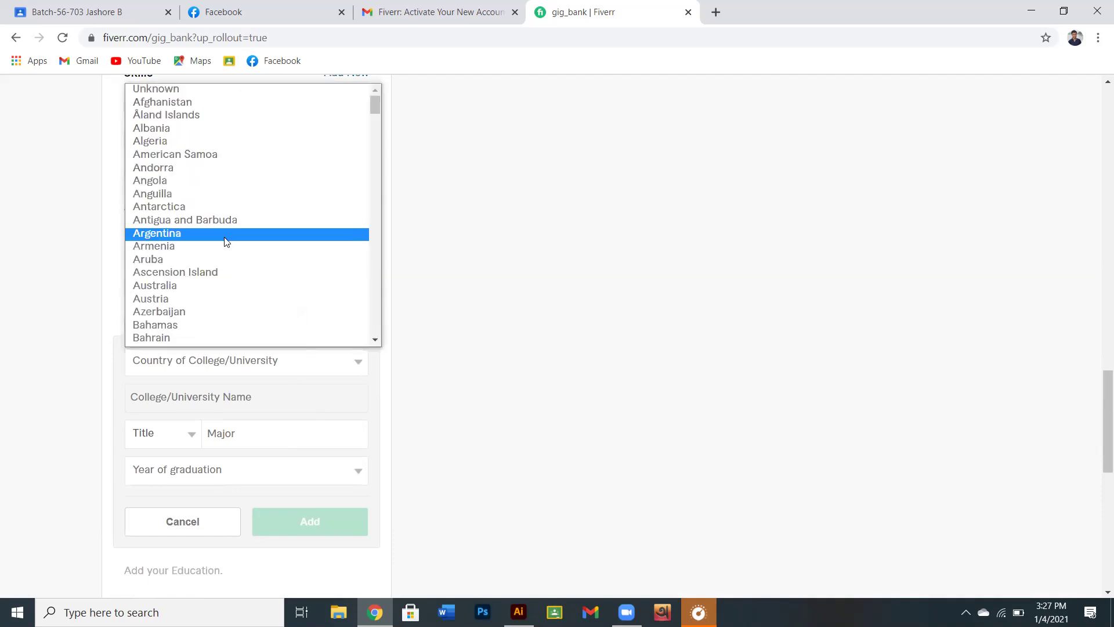
scroll(204, 293, down, 7)
scroll(203, 255, up, 5)
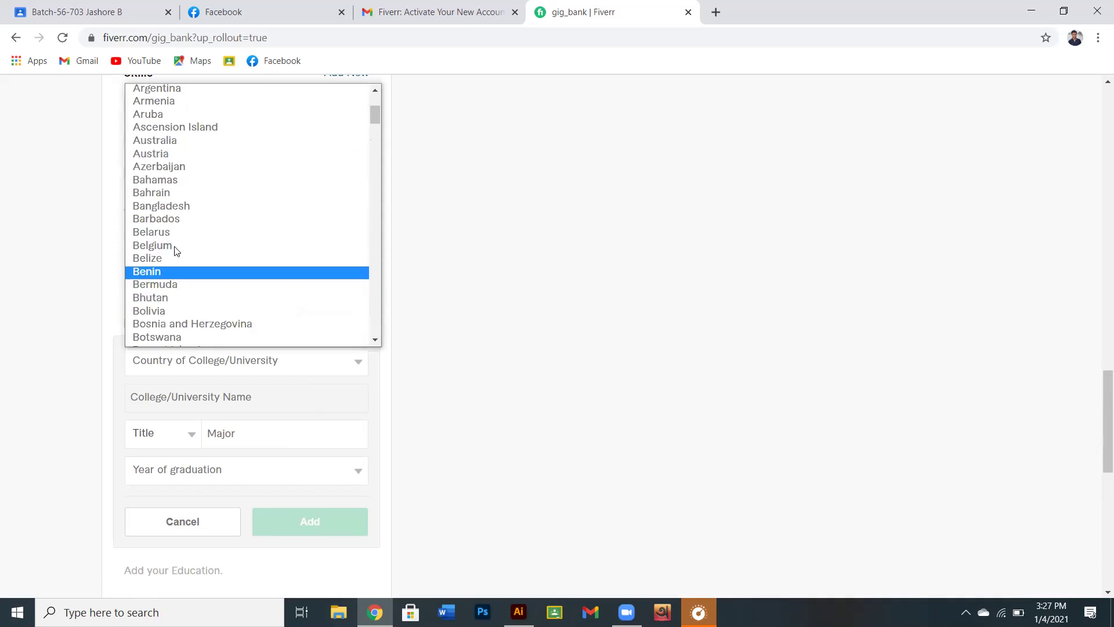
click(174, 207)
Enter 'Jashore University Of Science And Technology' as the college/university name.
click(199, 397)
text(Jash)
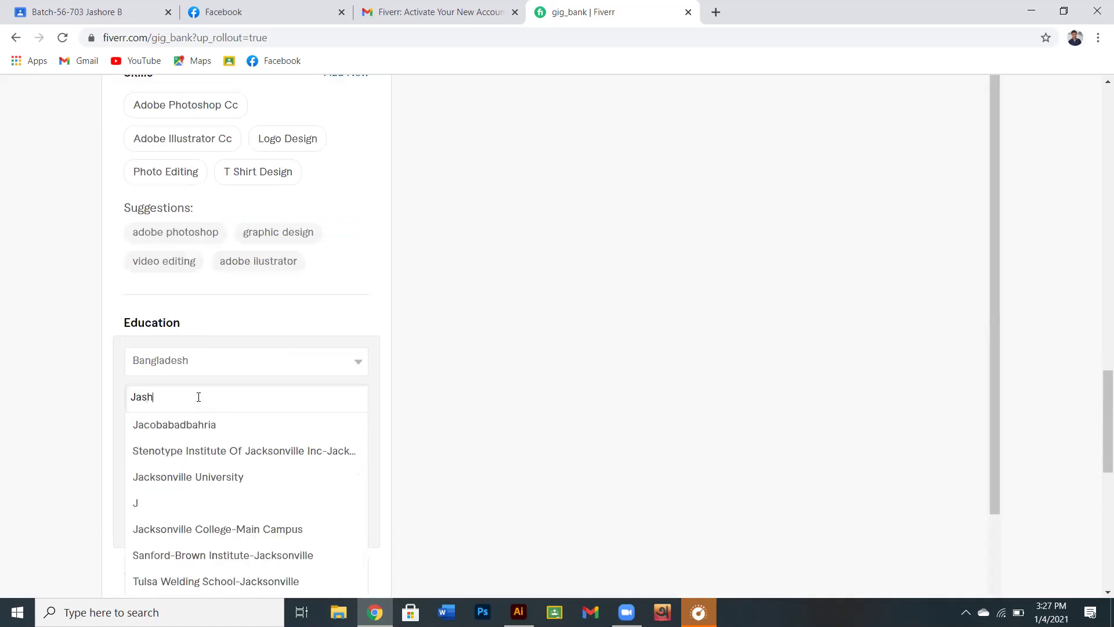
text(ore)
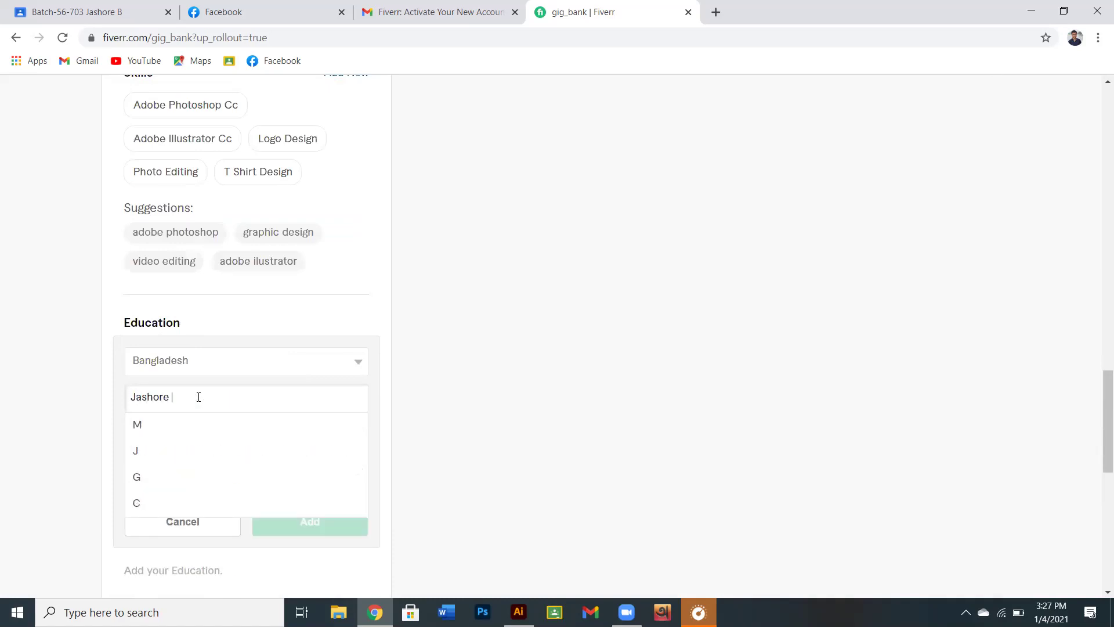
text( Univ)
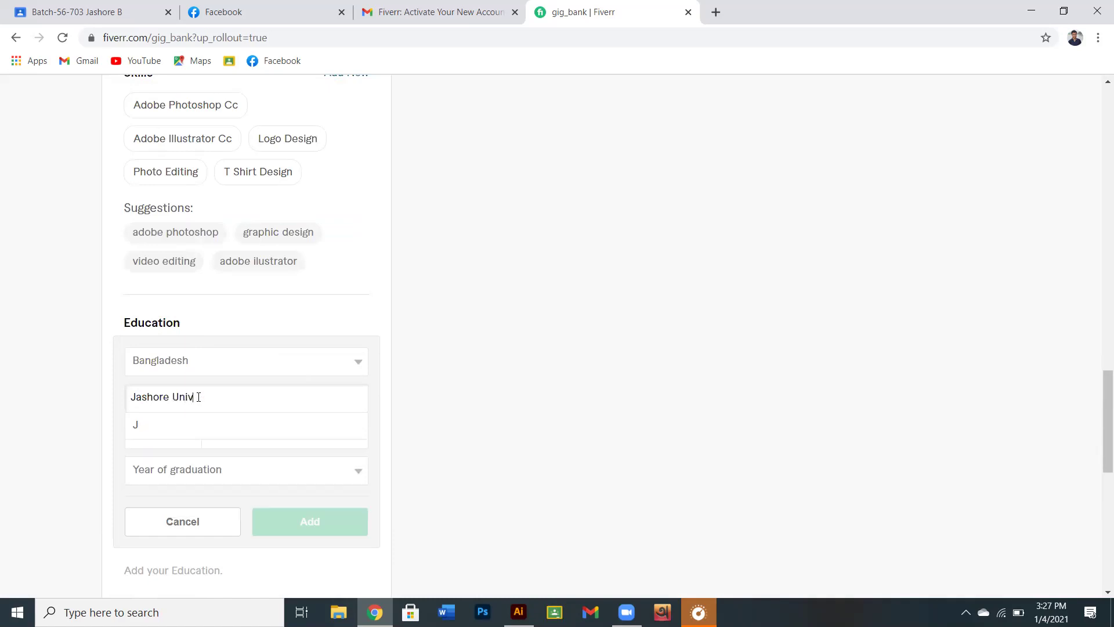
text(ersity Of Science And Tech)
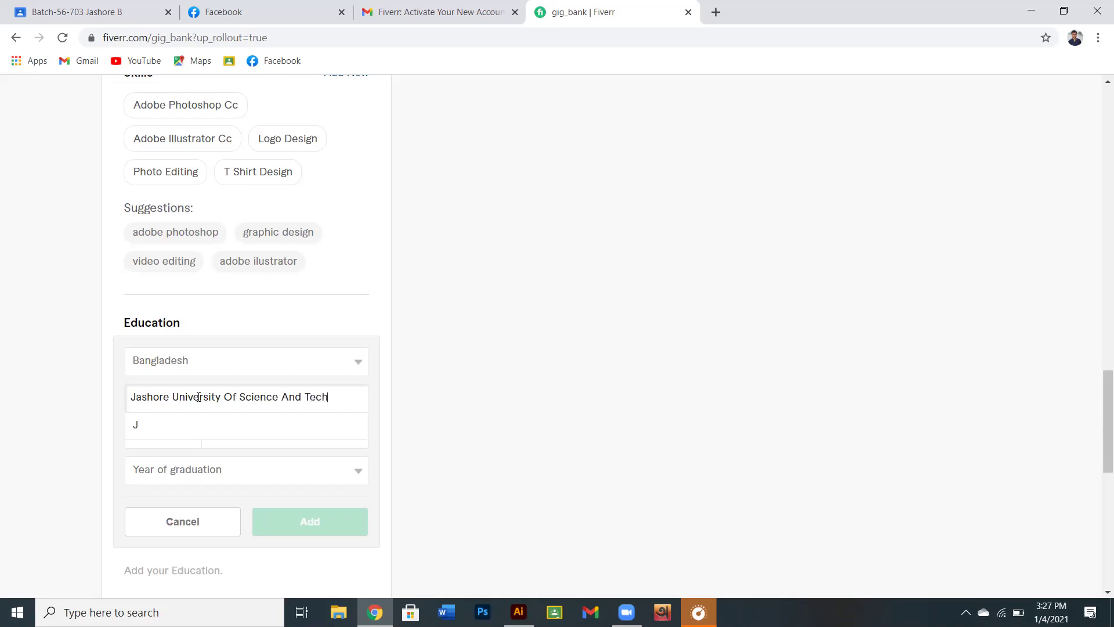
text(nology)
click(233, 397)
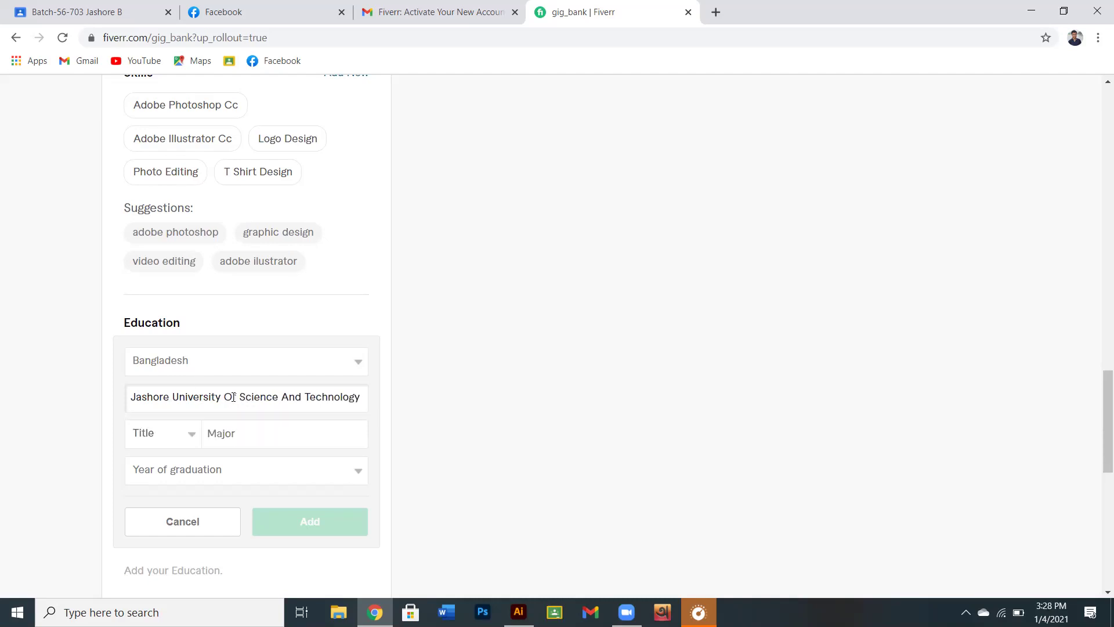
Set the degree title to B.Sc. and the major to Environmental Science, fixing the typo.
click(195, 434)
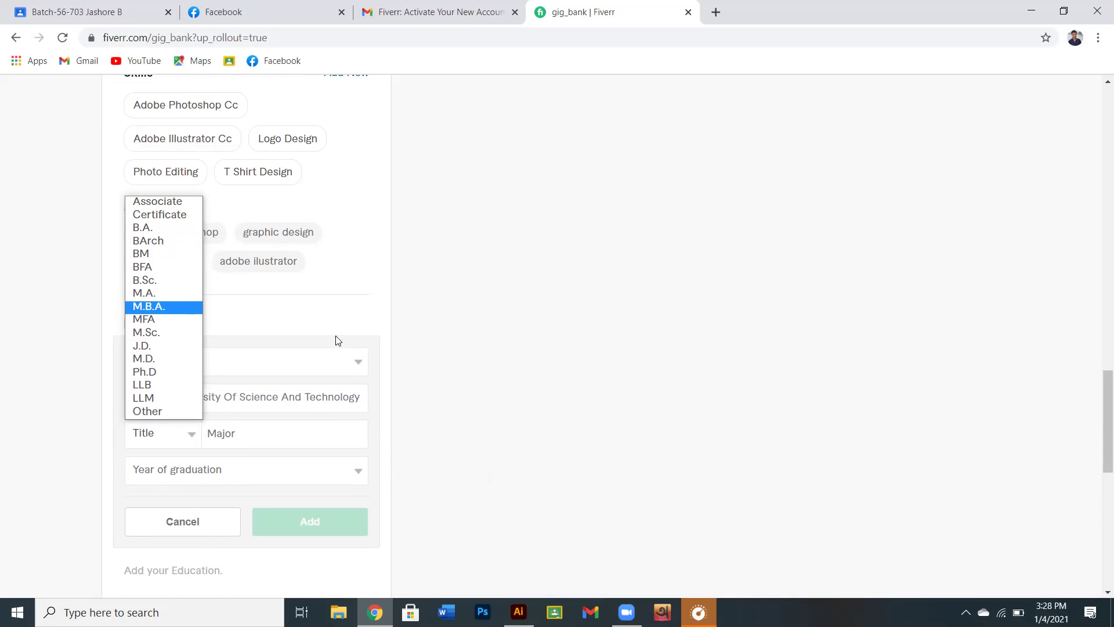
click(162, 282)
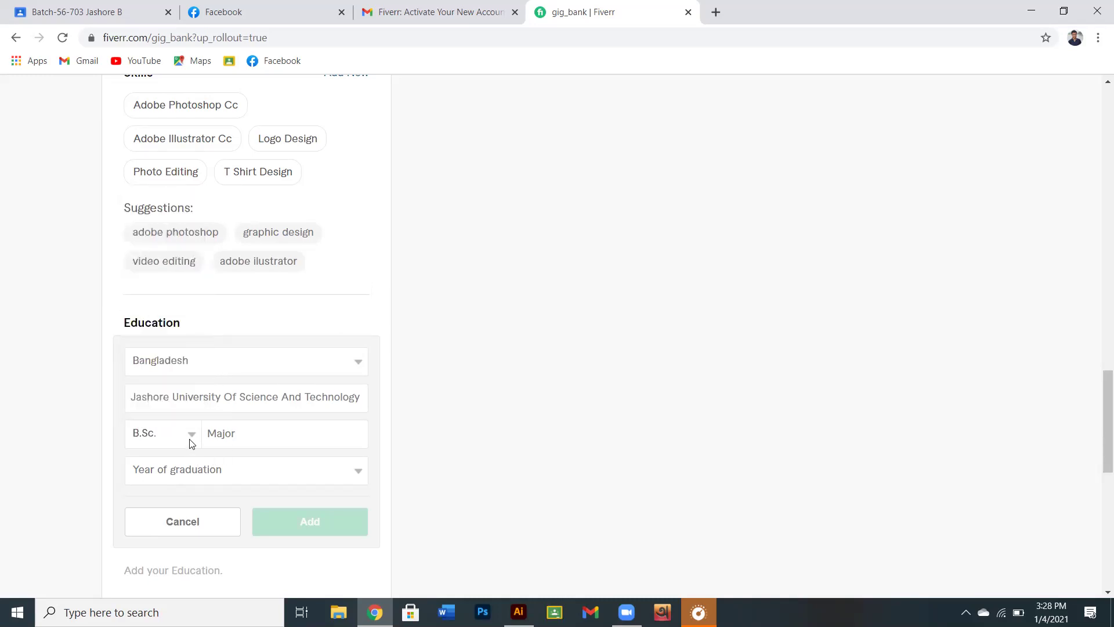
click(243, 439)
text(Environ)
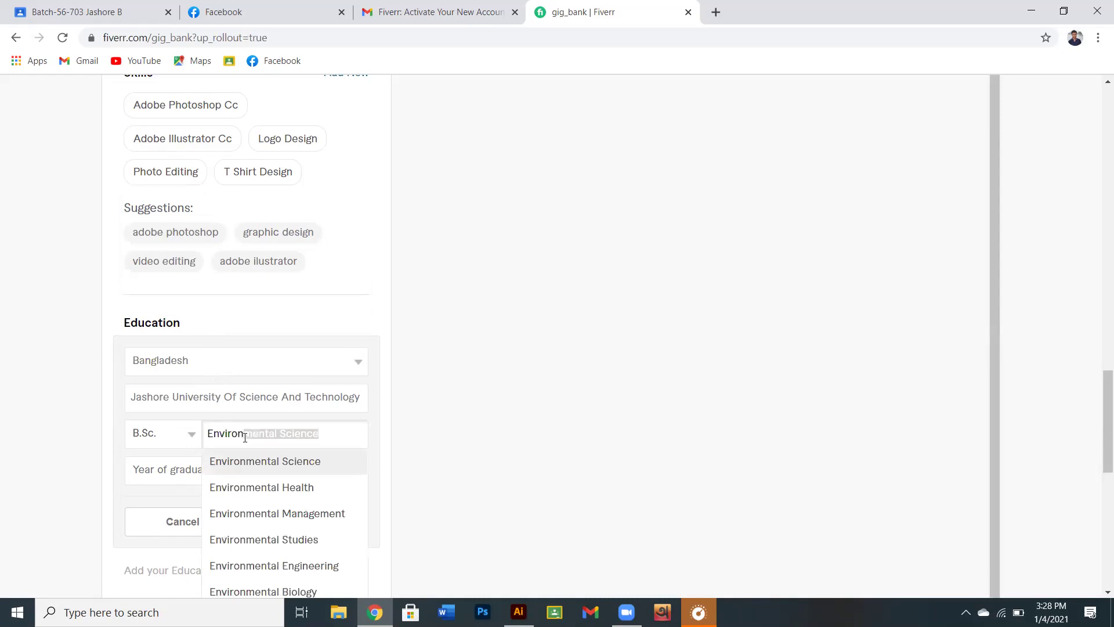
text(menral)
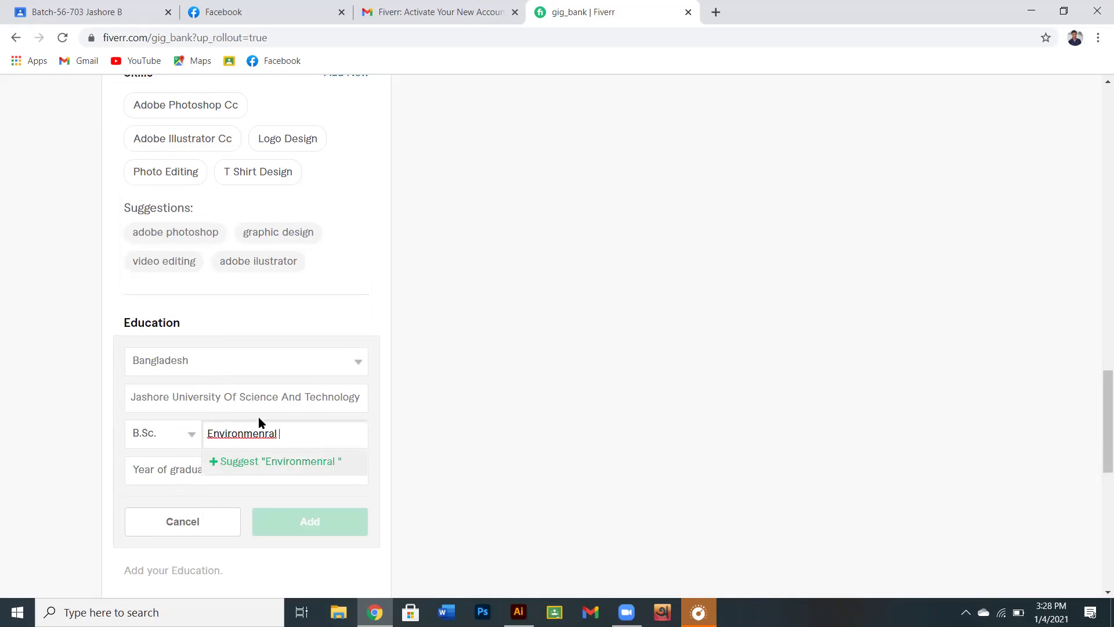
right_click(260, 439)
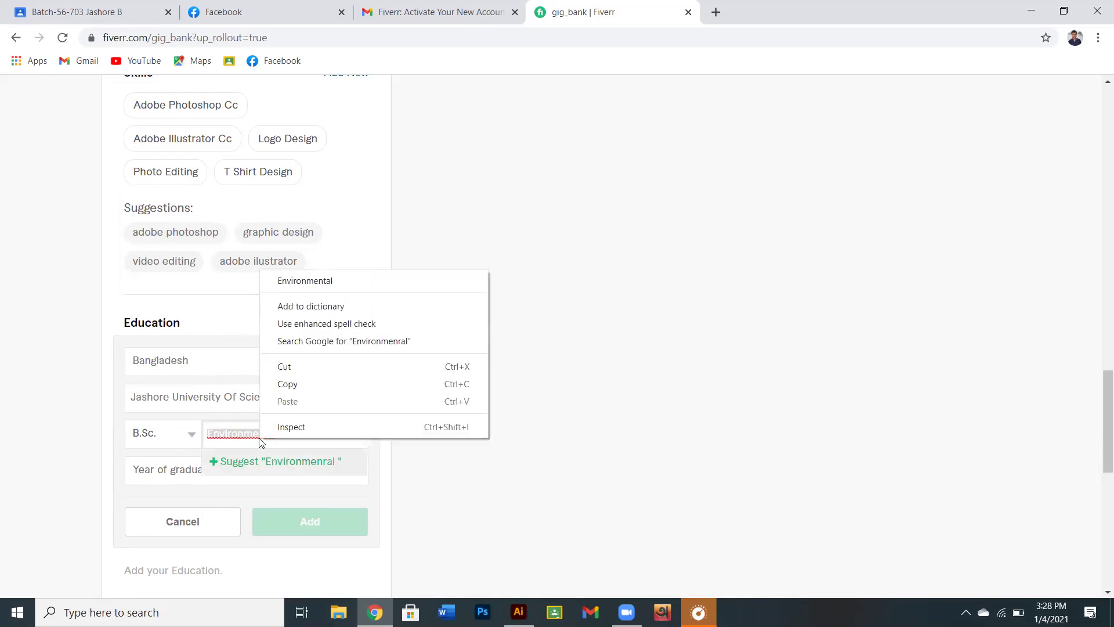
click(325, 285)
text(Sc)
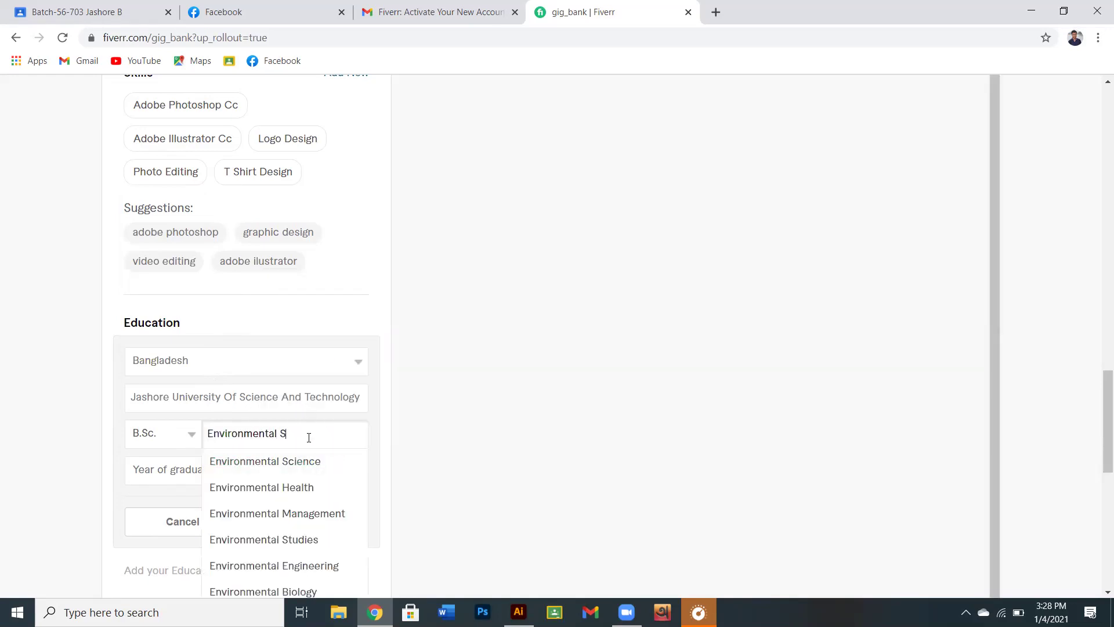
click(307, 464)
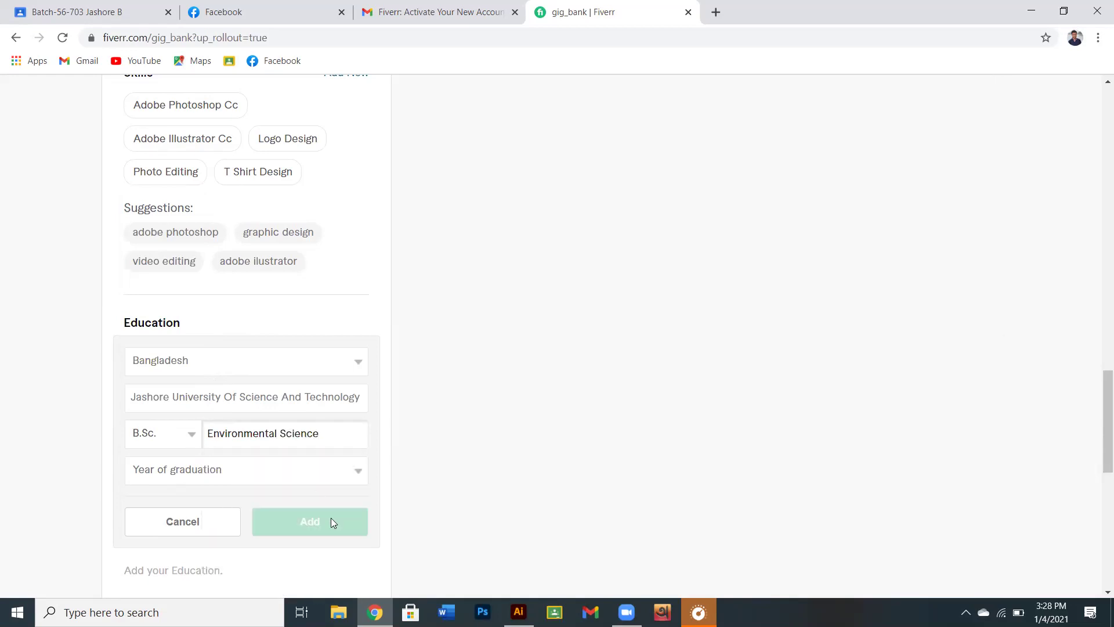
Set the graduation year to 2020 and save the education entry.
scroll(330, 518, down, 1)
click(361, 400)
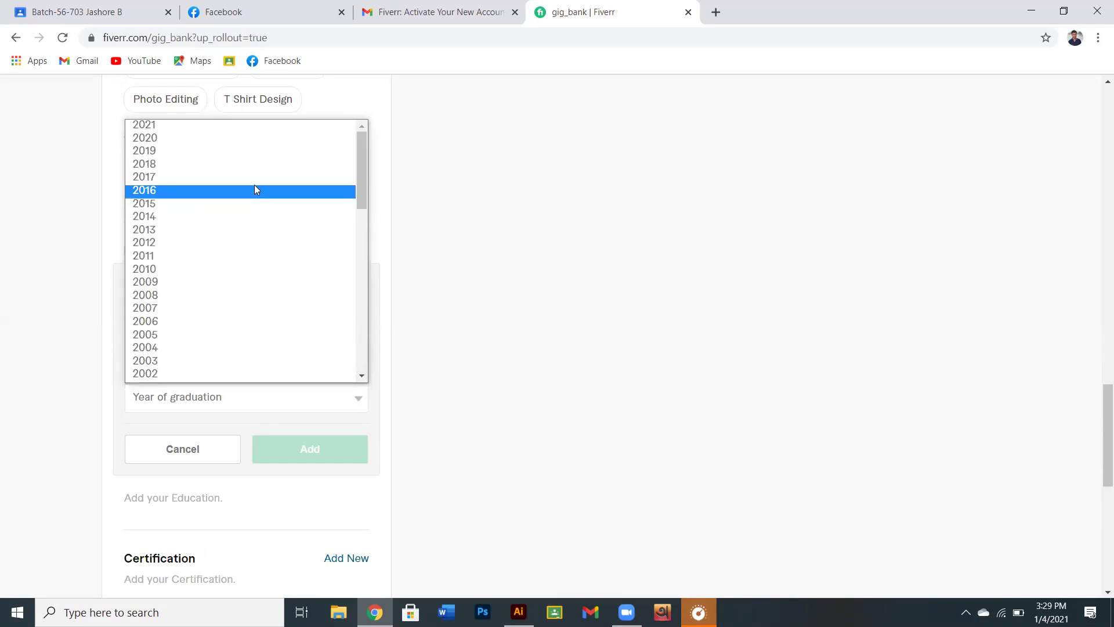
click(221, 134)
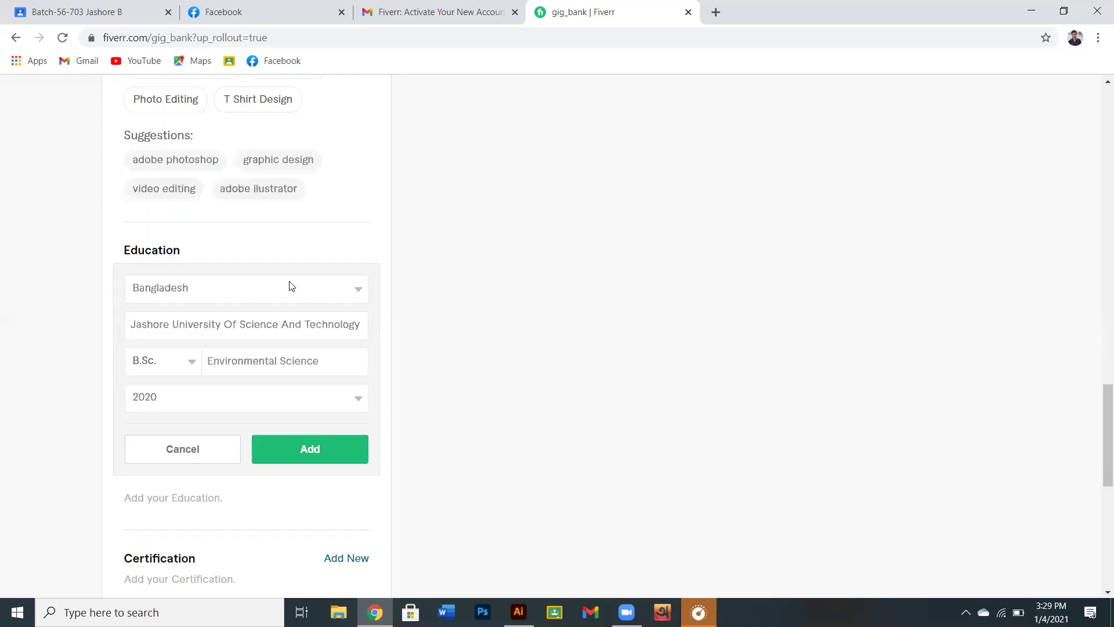
click(335, 451)
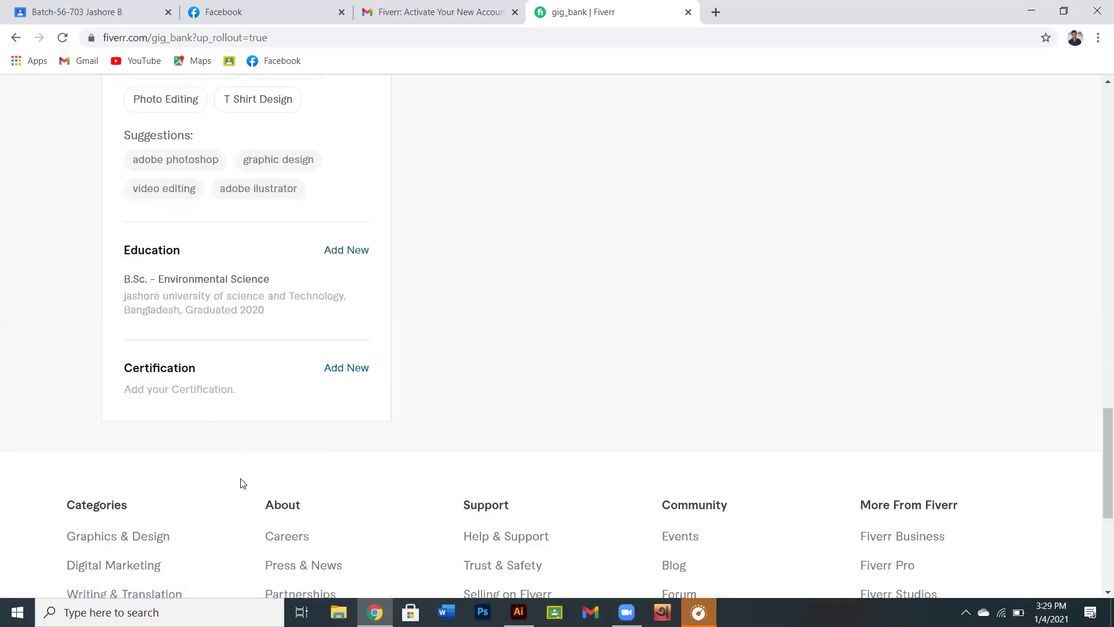
Start a new certification entry named 'Graphic Design'.
click(348, 371)
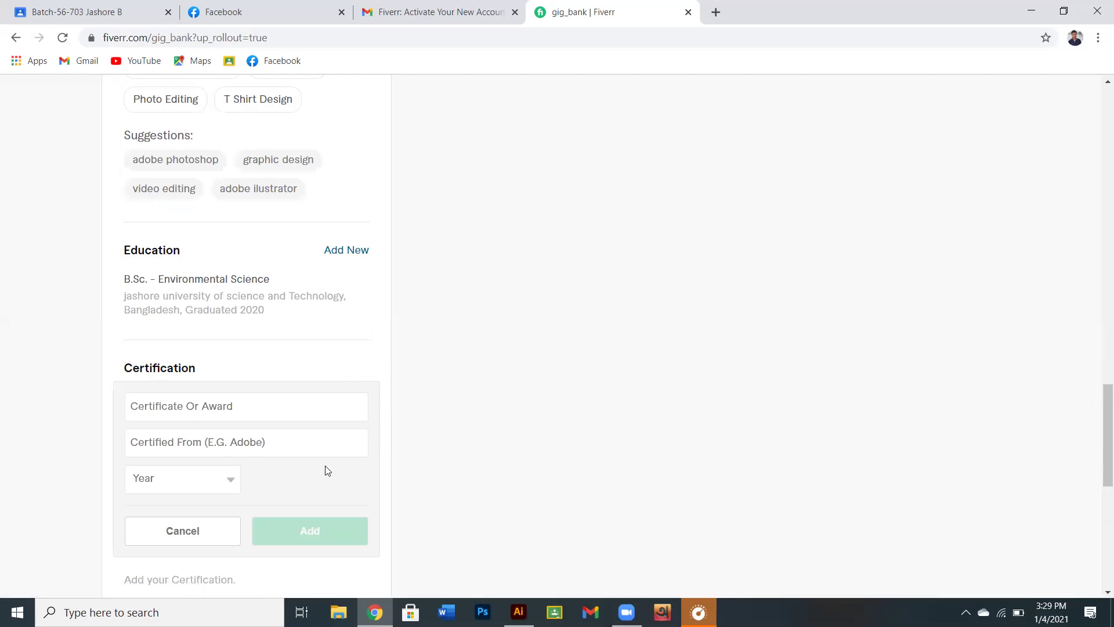
click(228, 407)
text(Gr)
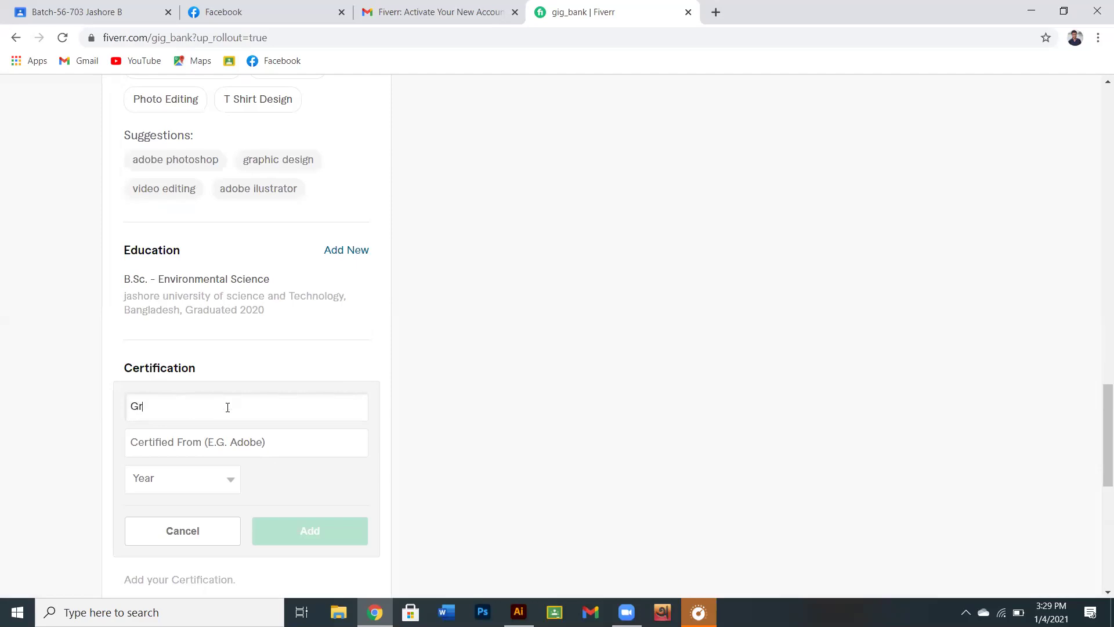
text(aphic Design)
Enter 'ICT Ministry Of Bangladesh' as issuer, choose year 2020, and add the certification.
click(160, 445)
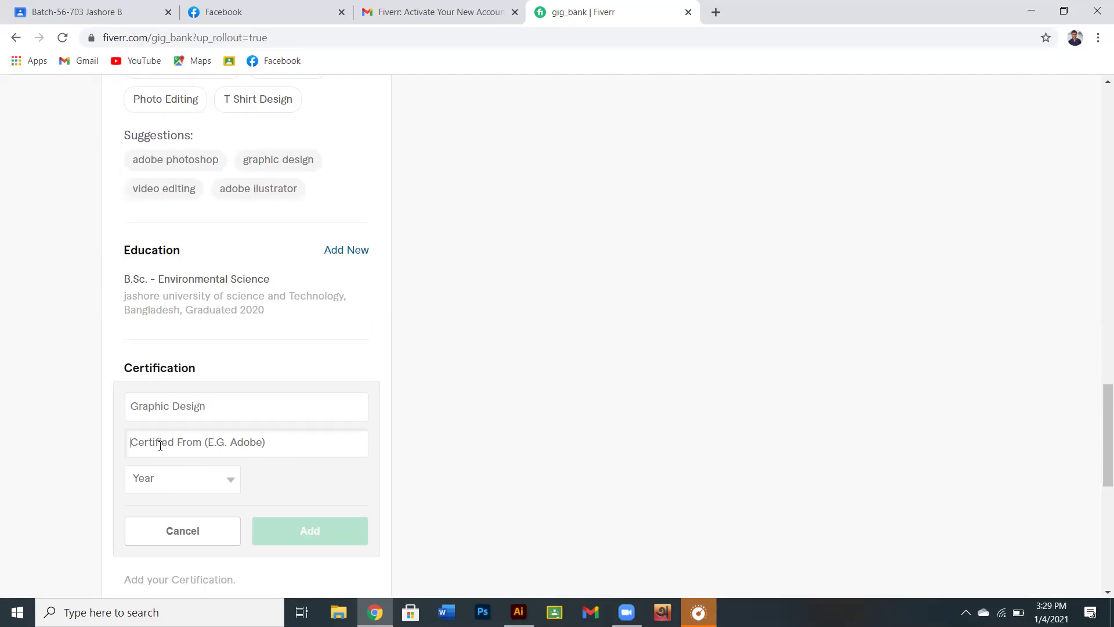
text(Ict Min)
key(BackSpace)
key(BackSpace)
key(BackSpace)
key(BackSpace)
key(BackSpace)
key(BackSpace)
key(BackSpace)
key(BackSpace)
text(ICT Minis)
text(try )
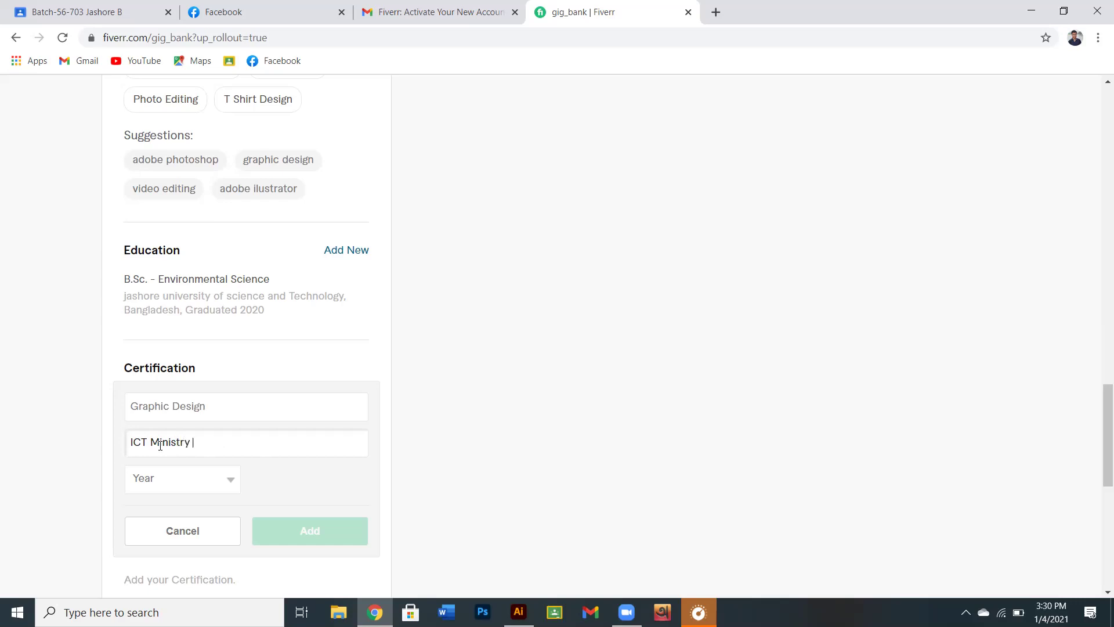
text(Of Bangladesh)
click(231, 477)
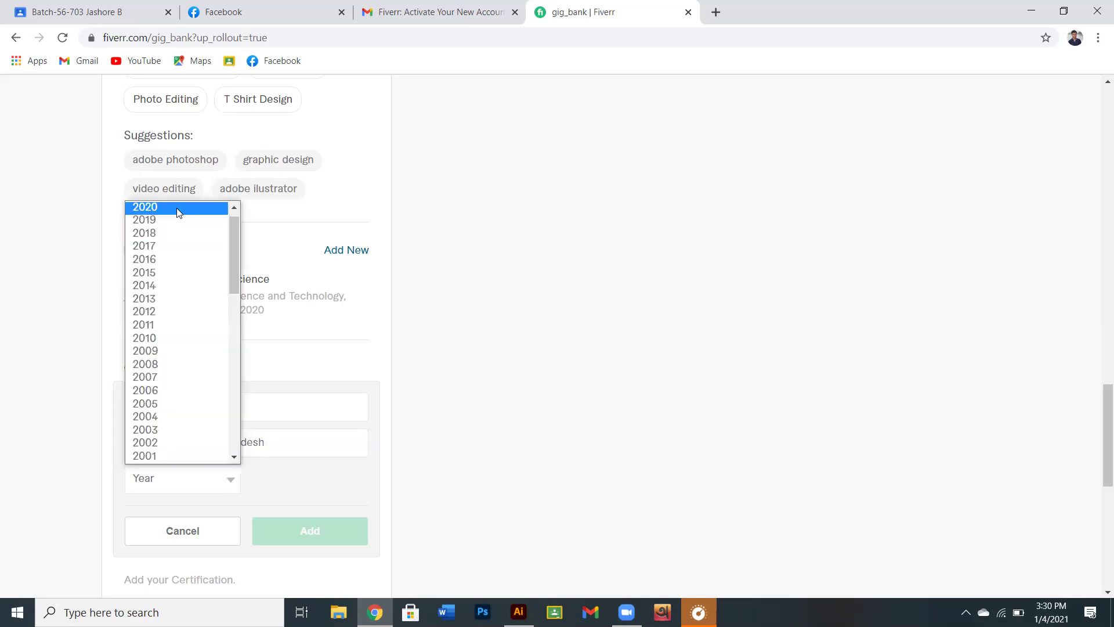
click(176, 208)
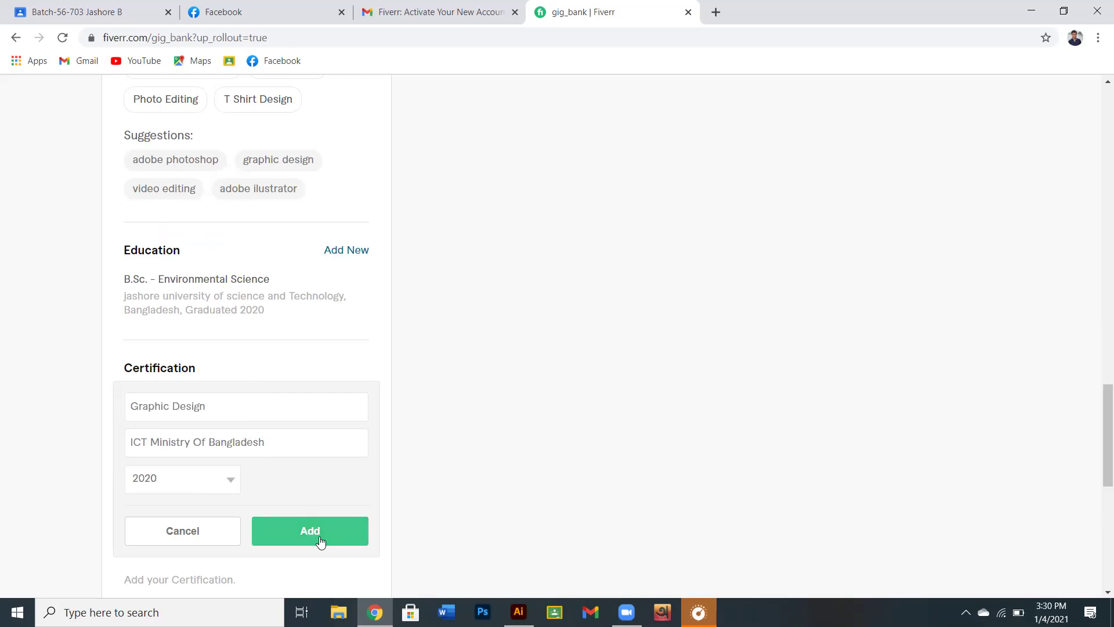
click(321, 541)
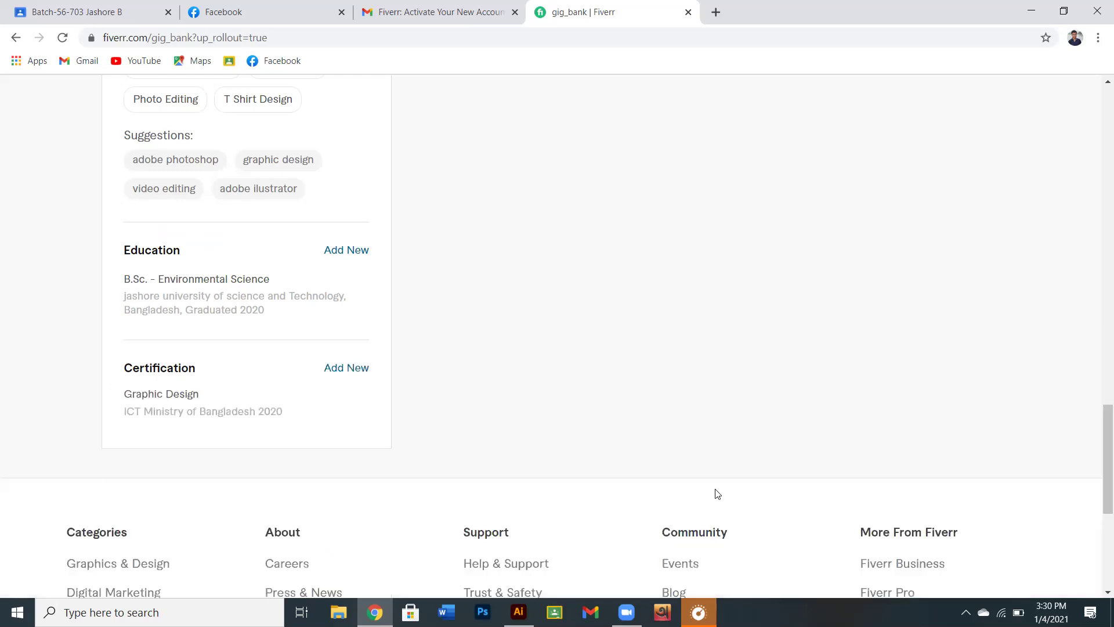
scroll(718, 494, up, 8)
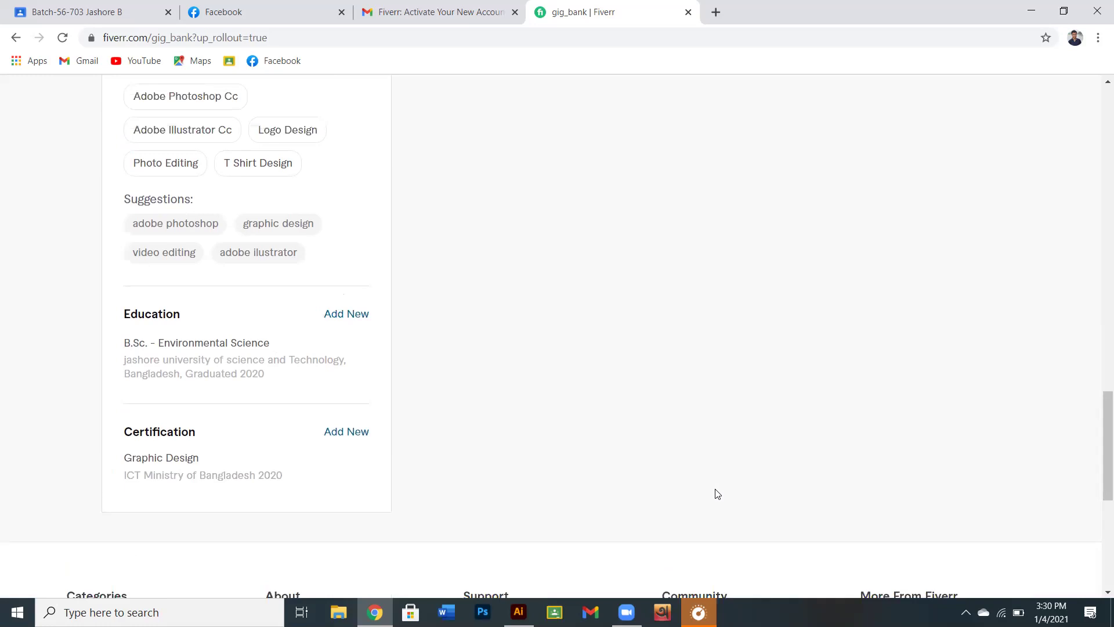
scroll(294, 462, up, 2)
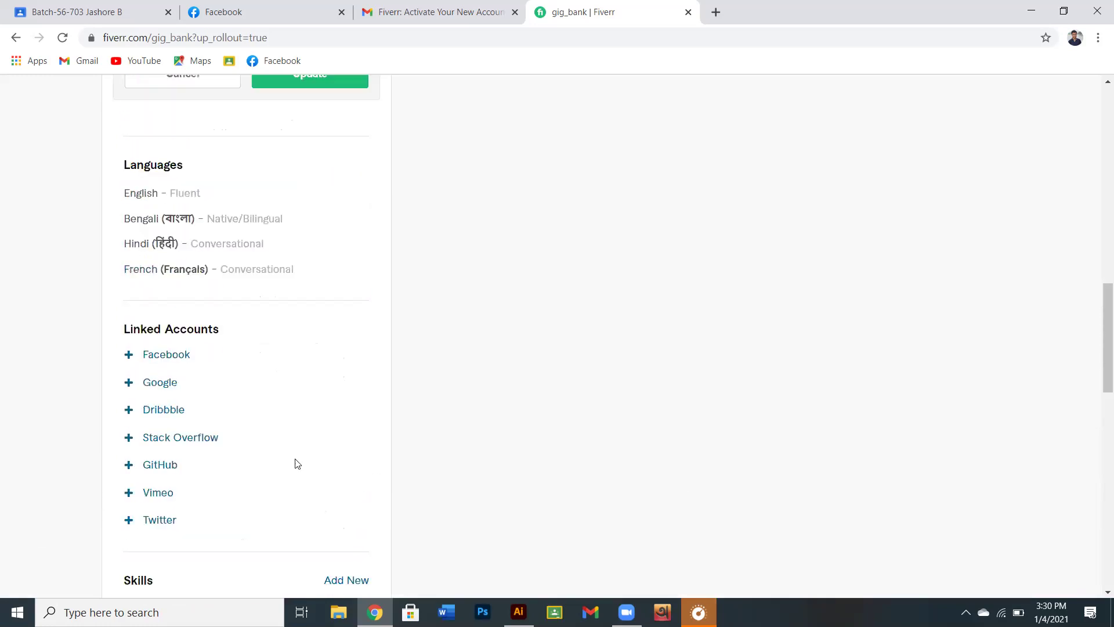
scroll(284, 442, down, 3)
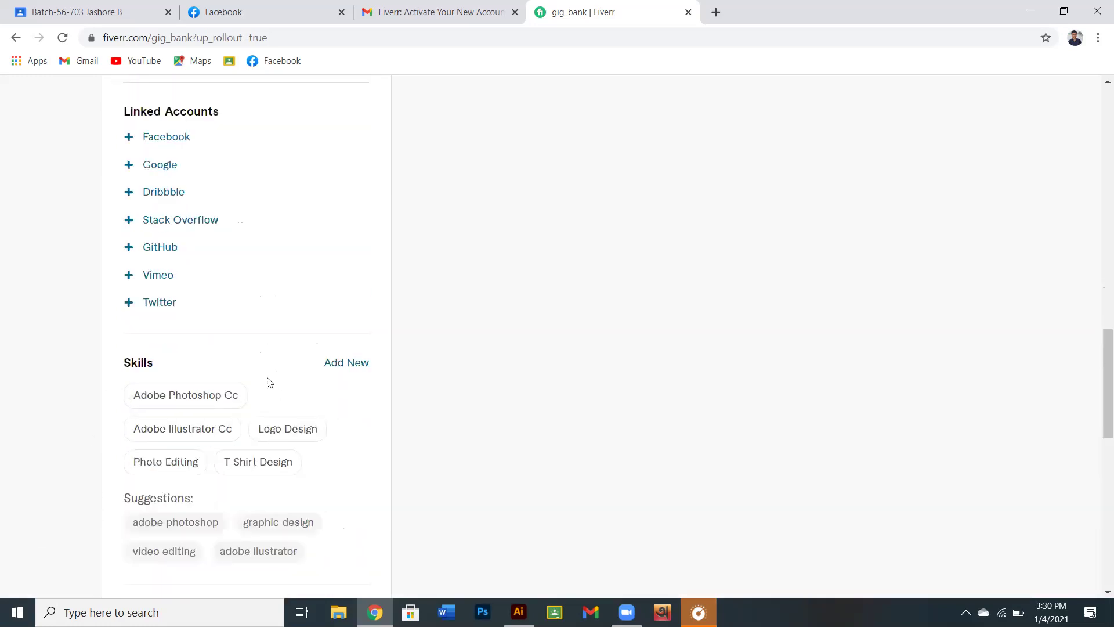
scroll(184, 405, up, 3)
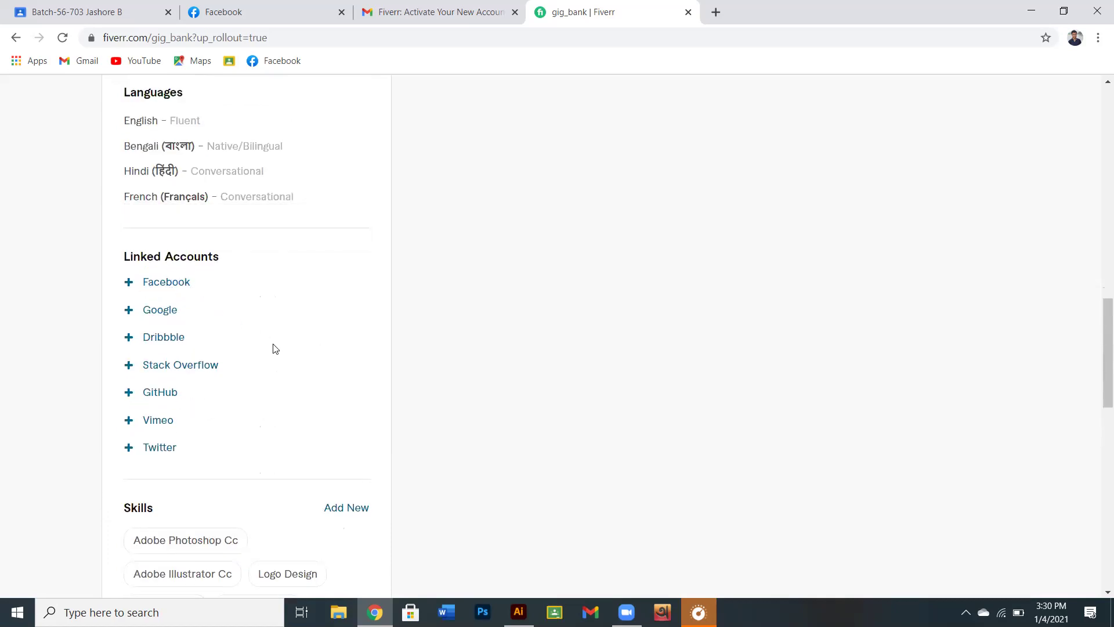
scroll(275, 348, up, 1)
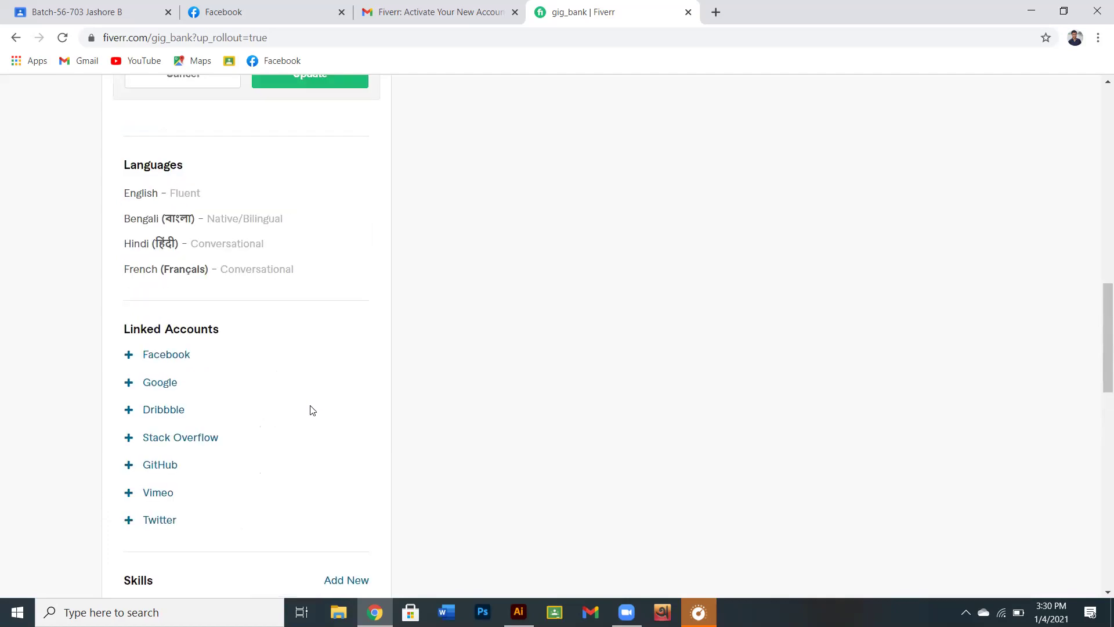
scroll(324, 422, up, 10)
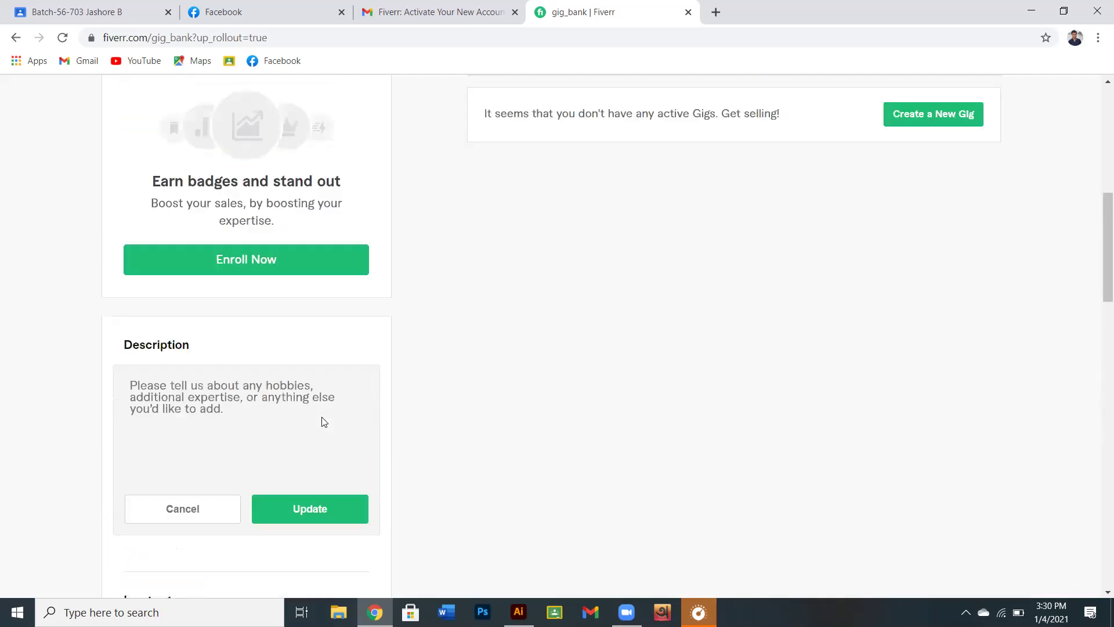
scroll(334, 432, up, 3)
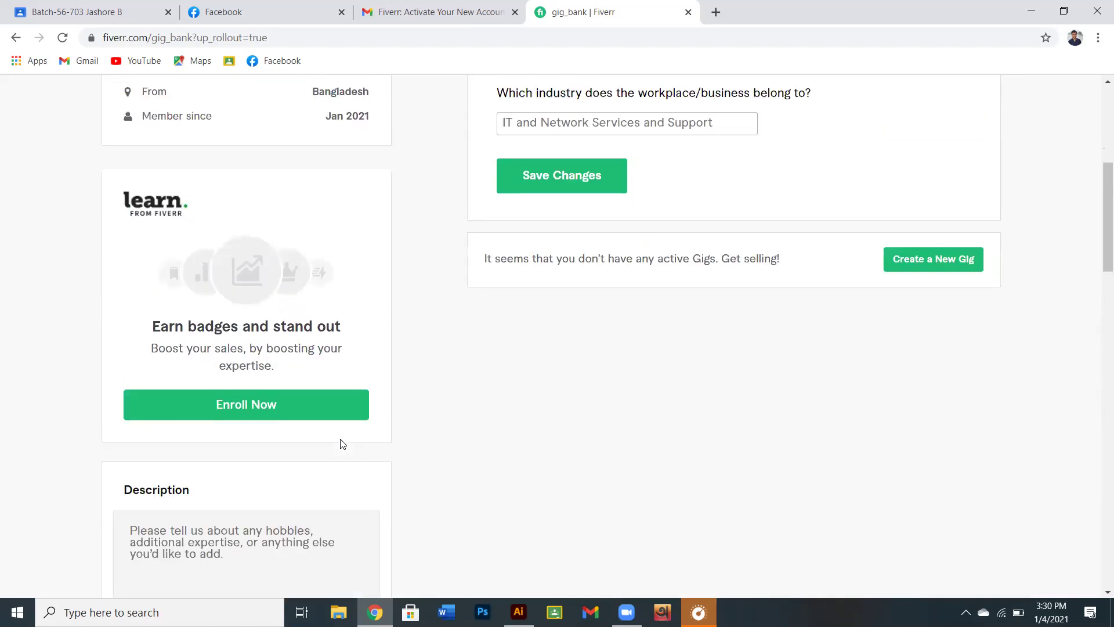
scroll(342, 444, up, 4)
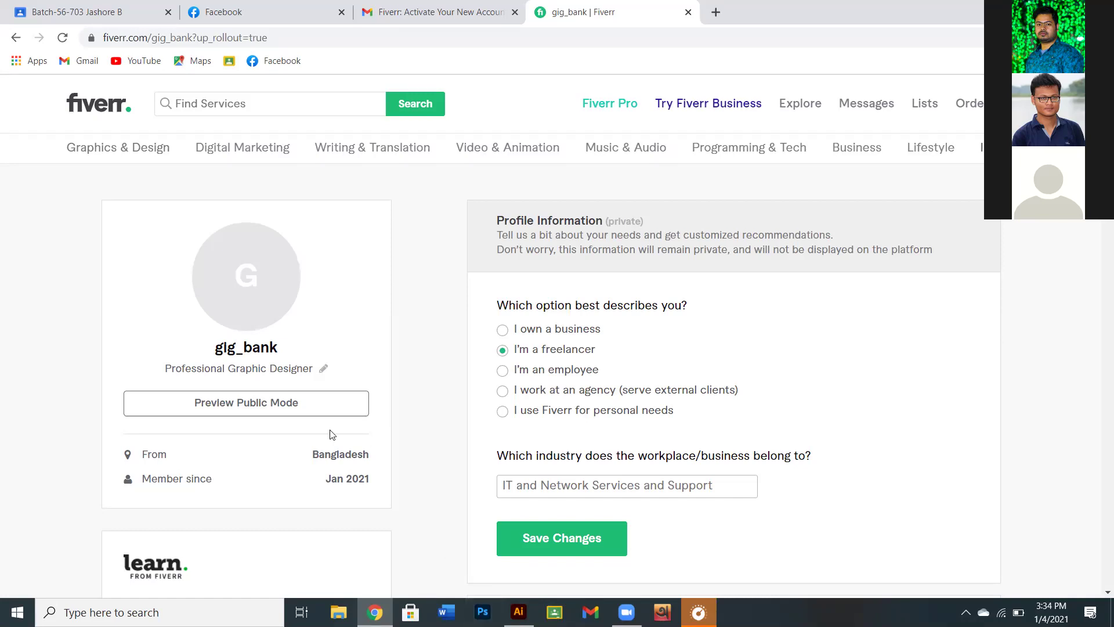
scroll(336, 437, down, 10)
scroll(345, 440, up, 5)
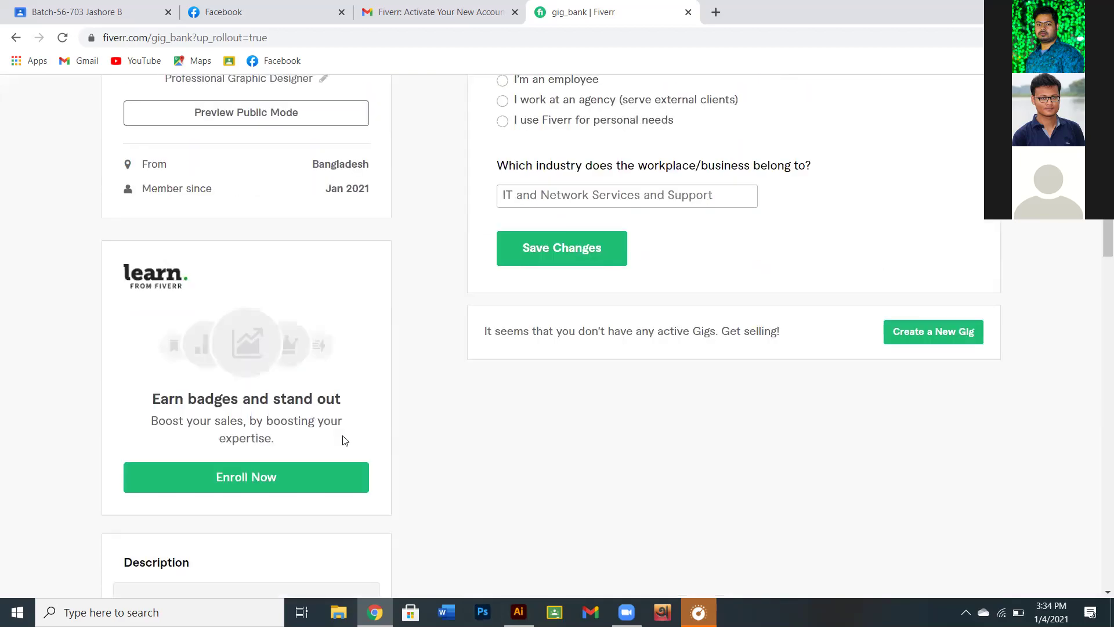
scroll(345, 440, up, 5)
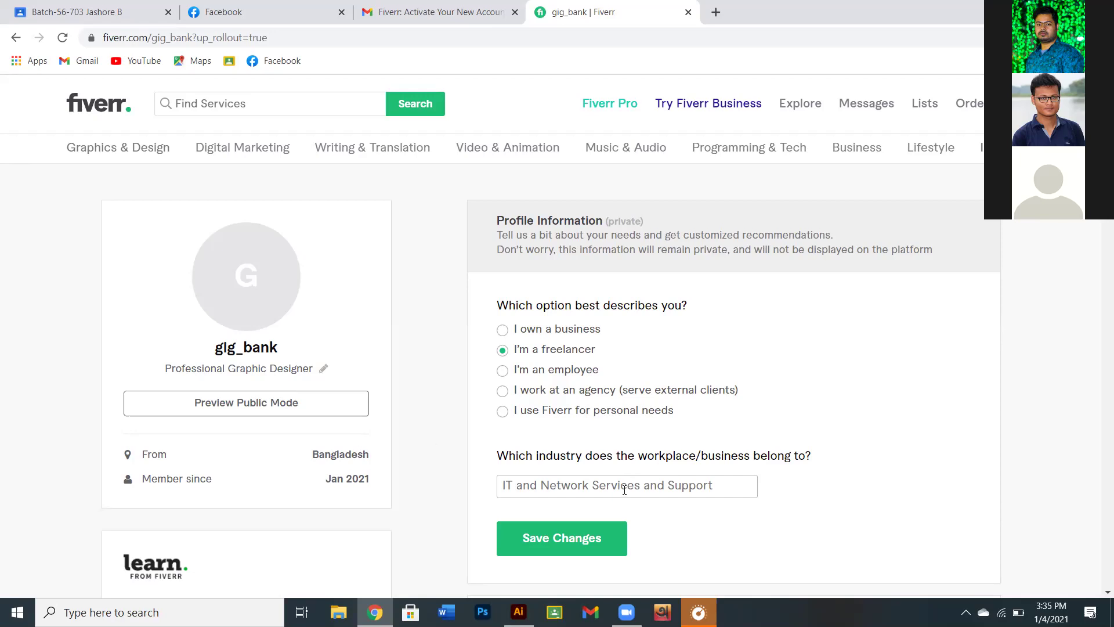
mouse_move(626, 612)
click(432, 17)
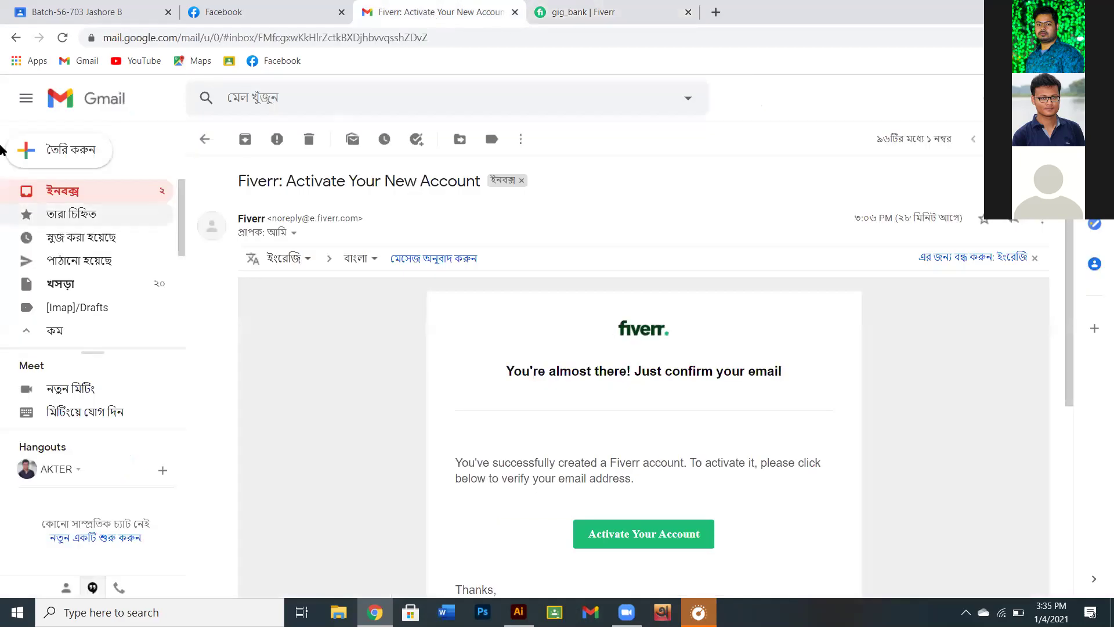
click(615, 15)
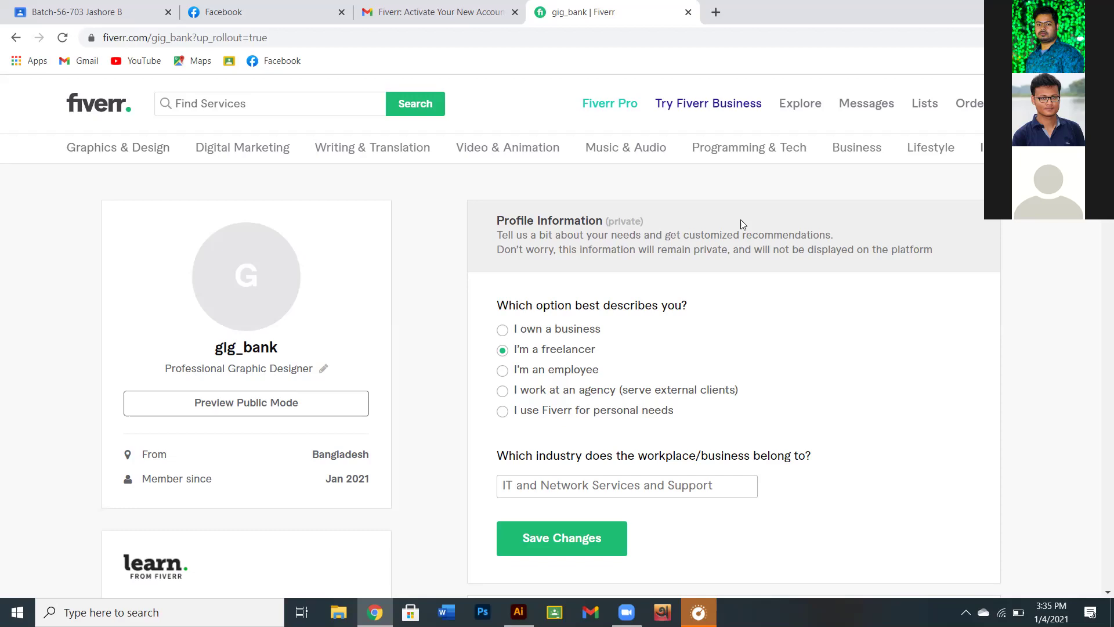
scroll(743, 225, down, 1)
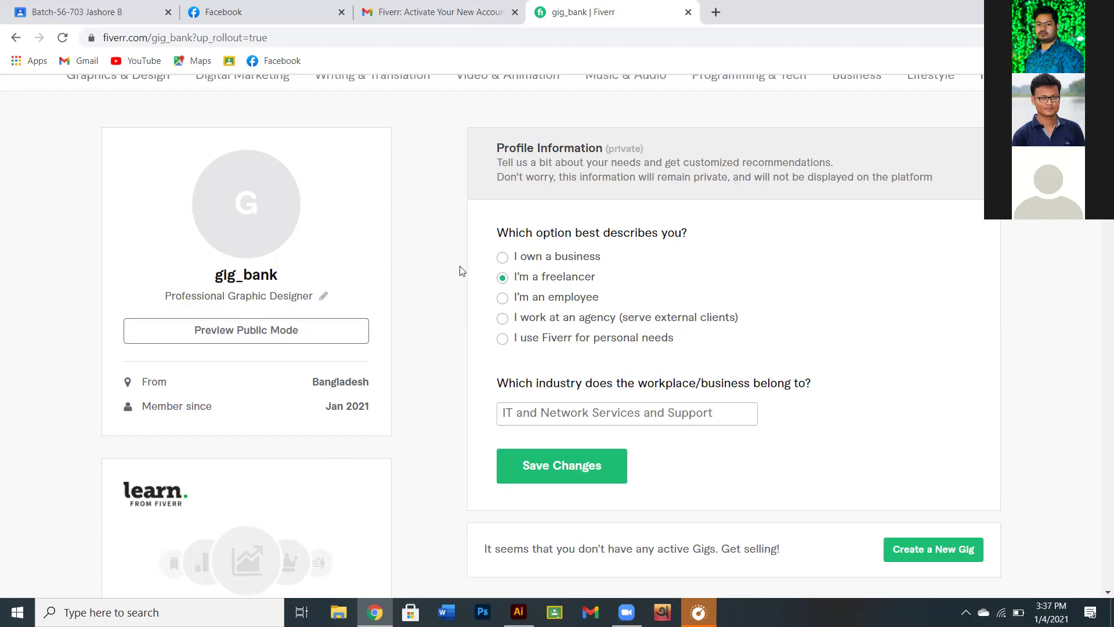
scroll(446, 264, up, 2)
scroll(447, 264, down, 10)
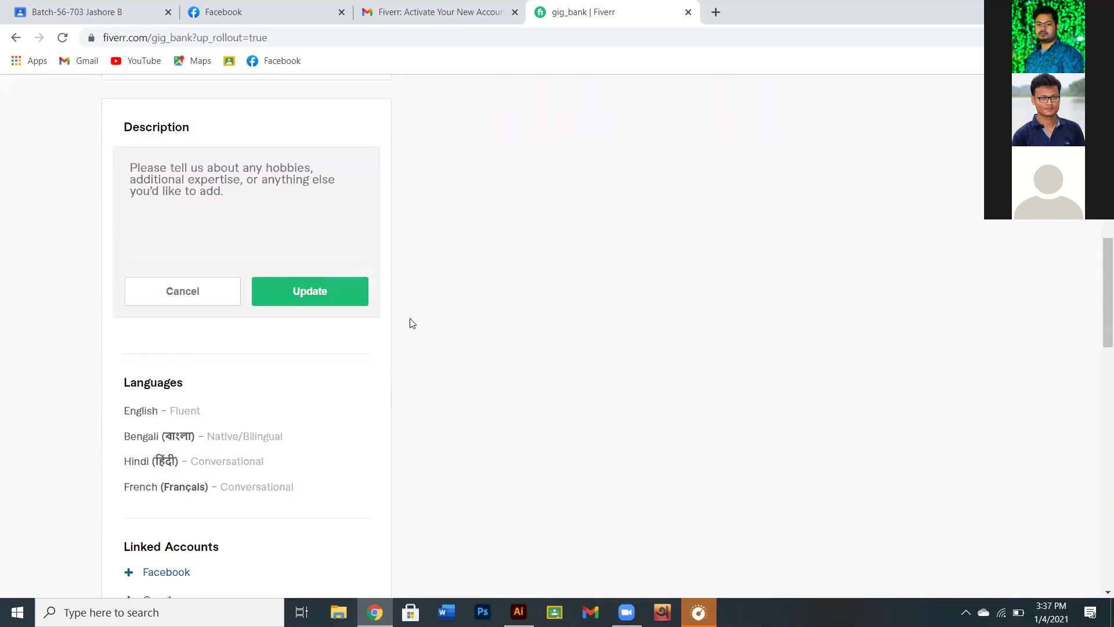
scroll(409, 323, up, 7)
scroll(411, 323, up, 4)
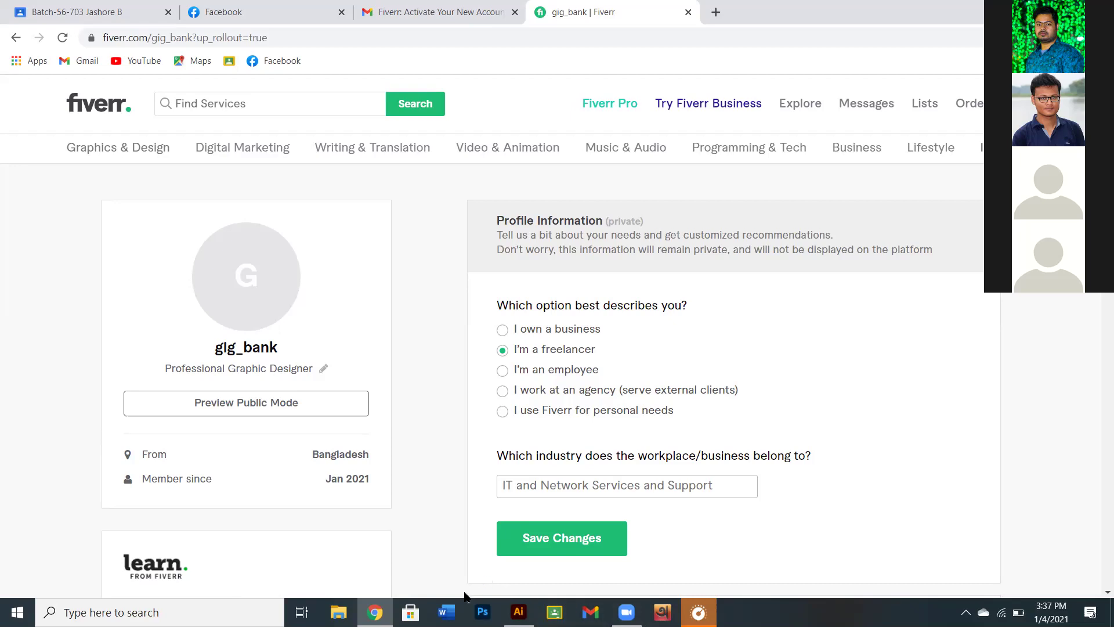
Scroll through the Fiverr profile, then switch to the Batch-56-703 Jashore B Classroom tab.
scroll(325, 551, down, 3)
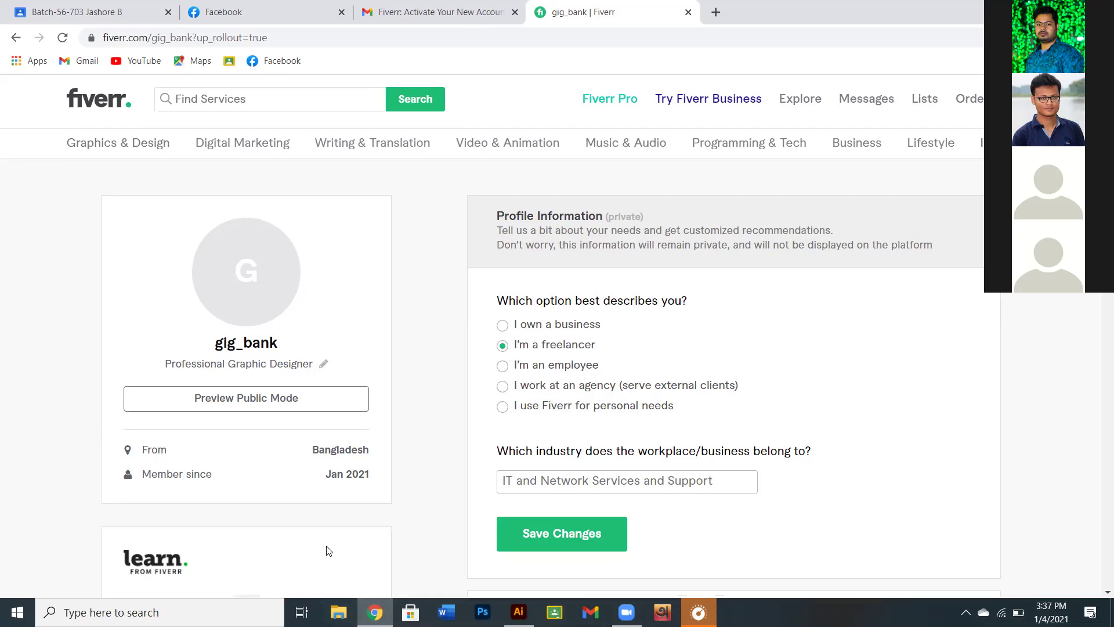
scroll(331, 545, down, 6)
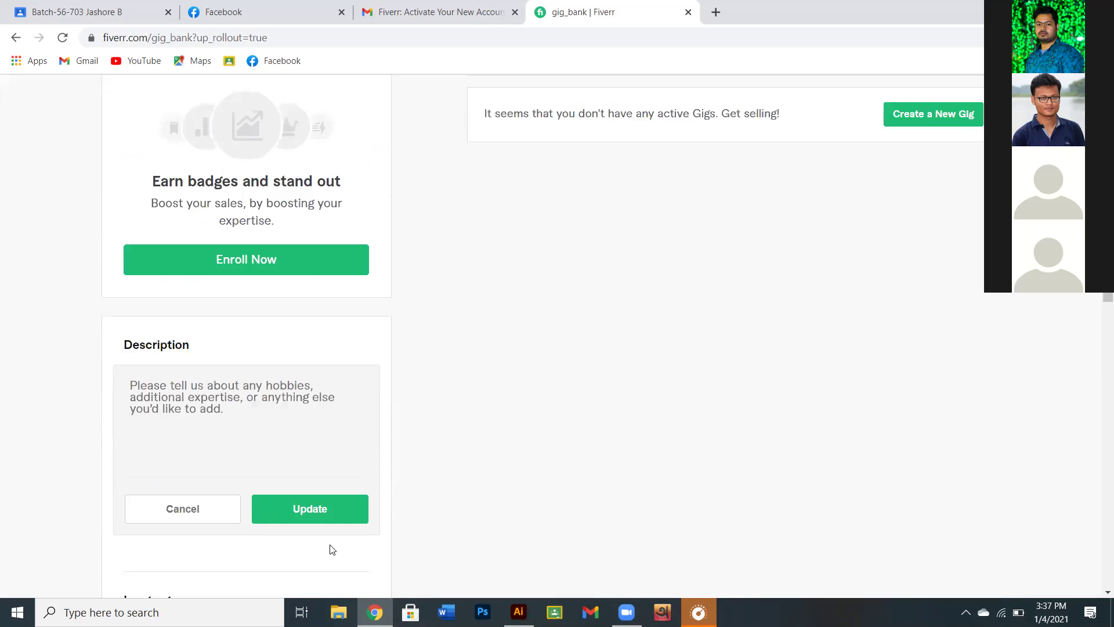
scroll(479, 420, up, 5)
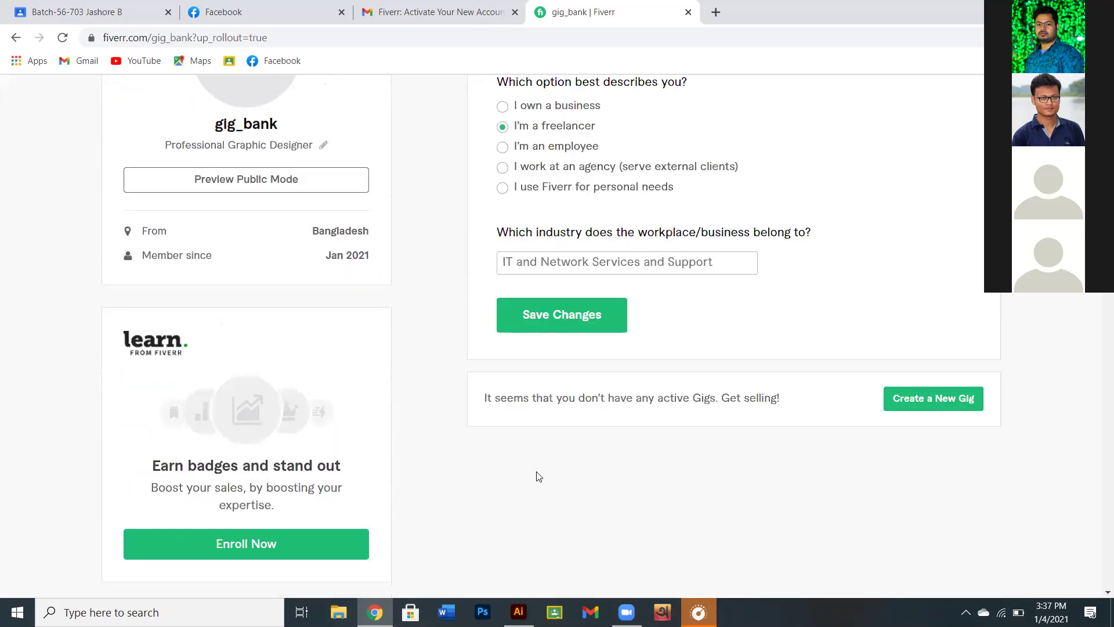
scroll(536, 476, up, 1)
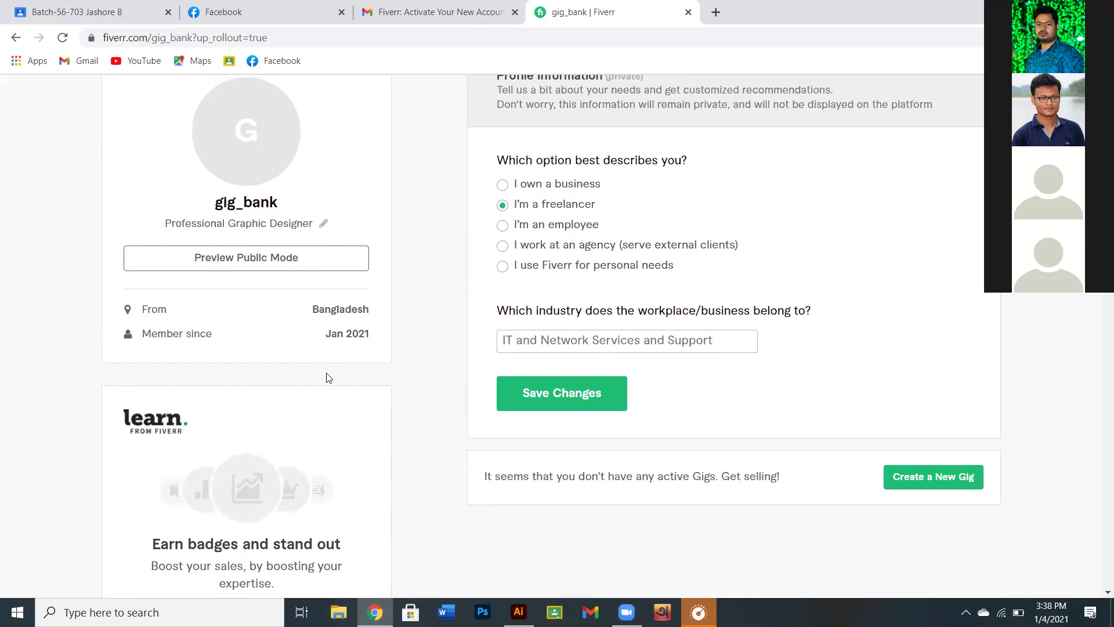
scroll(328, 383, up, 1)
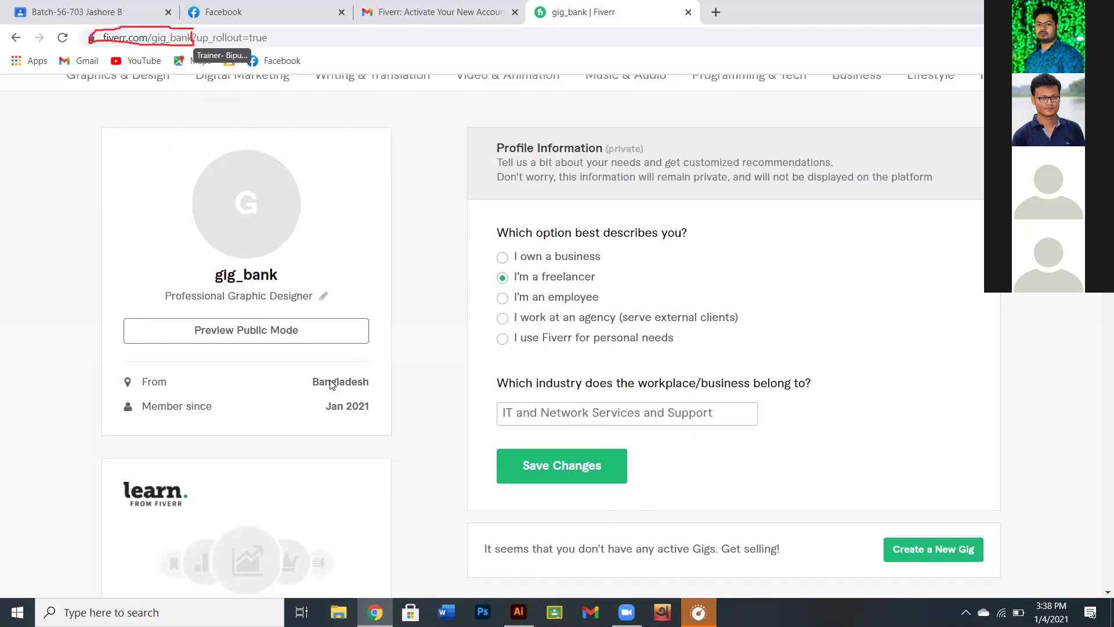
scroll(332, 384, up, 1)
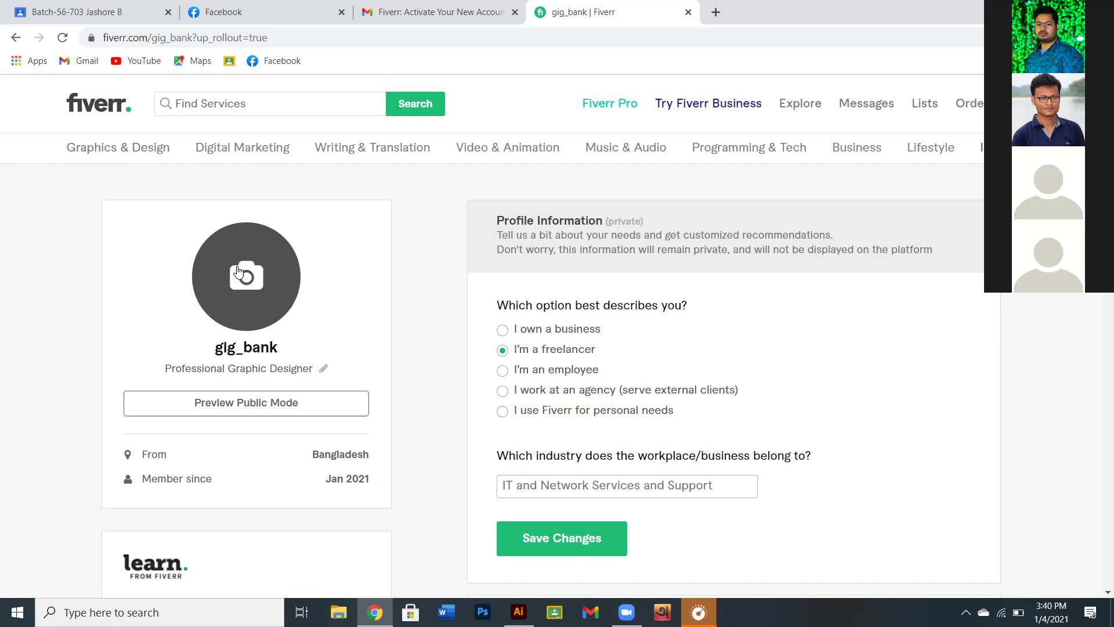
click(110, 7)
scroll(549, 531, down, 5)
scroll(549, 533, up, 5)
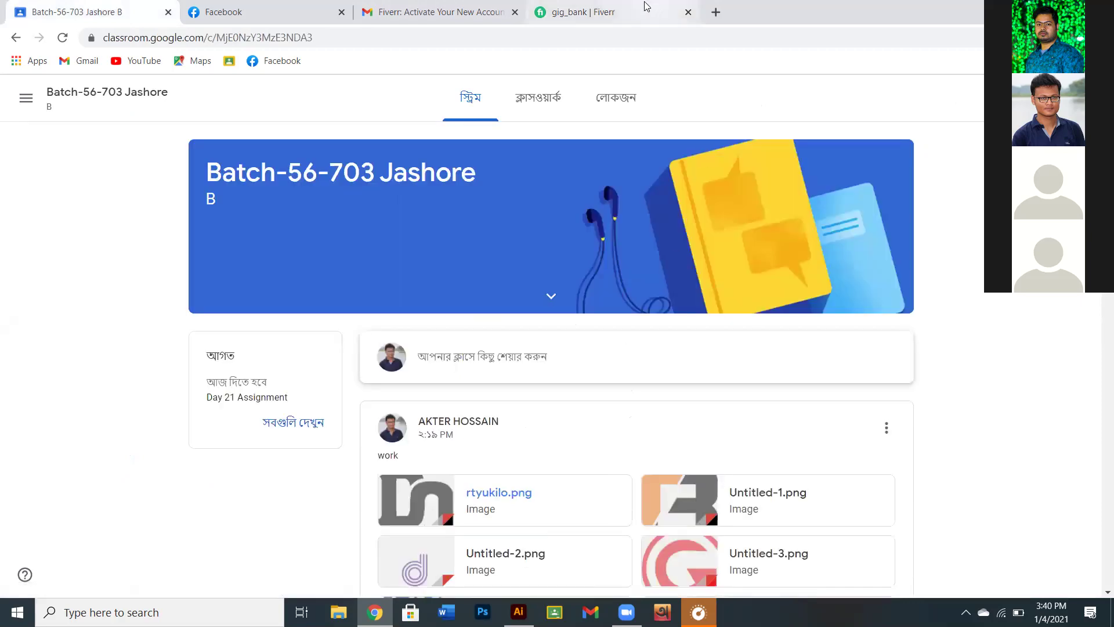
Switch back to the gig_bank | Fiverr browser tab.
click(646, 7)
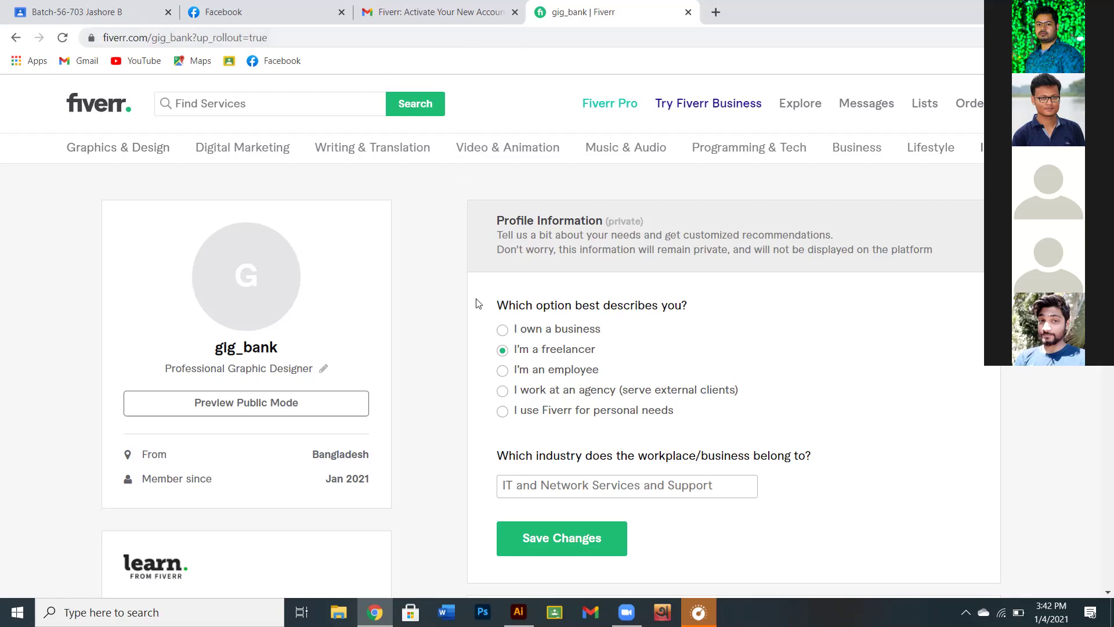
mouse_move(478, 303)
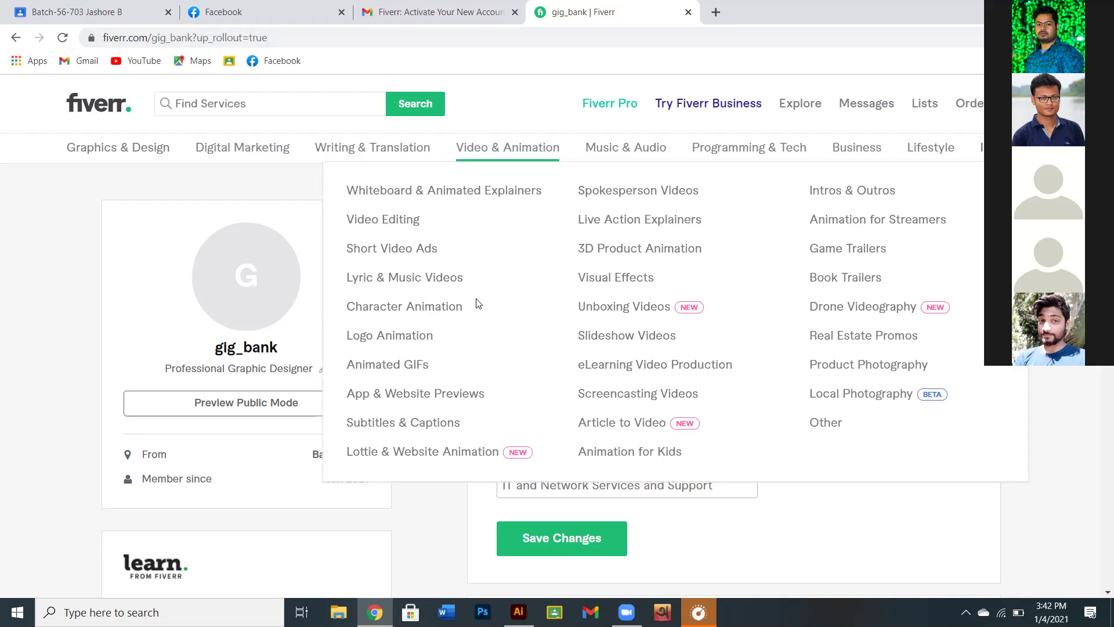
mouse_move(131, 151)
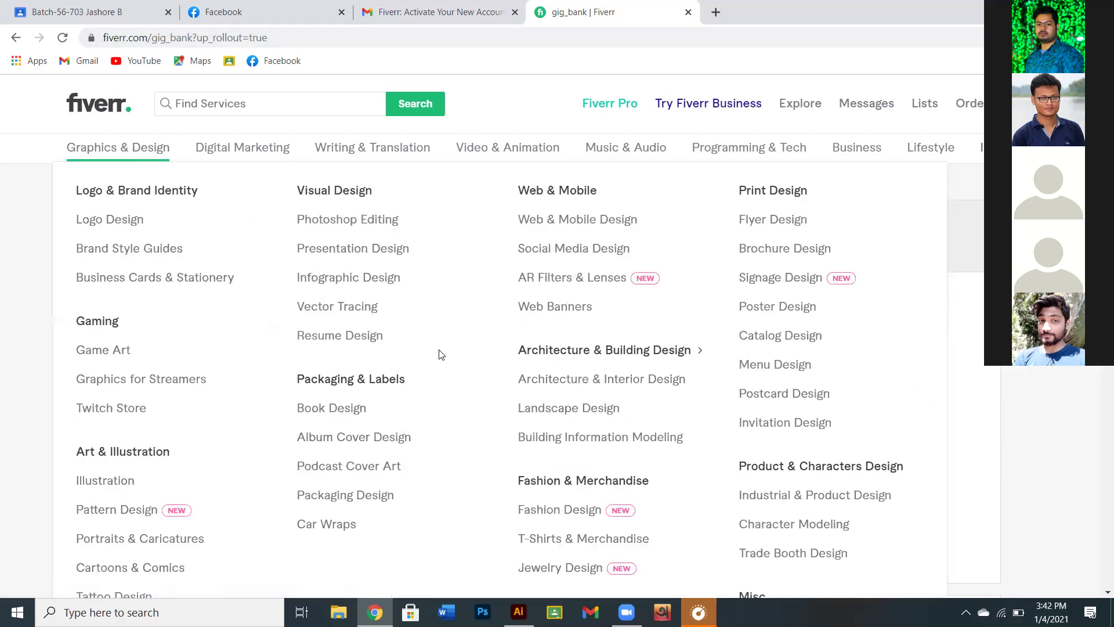
scroll(439, 354, down, 3)
scroll(439, 354, up, 3)
click(134, 151)
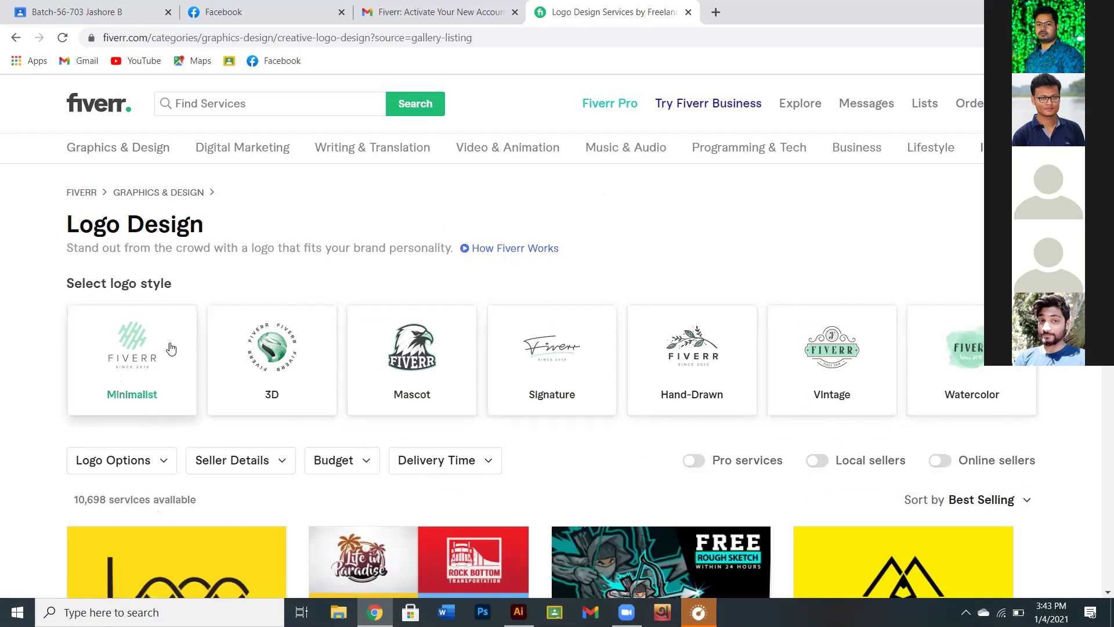
scroll(170, 415, down, 3)
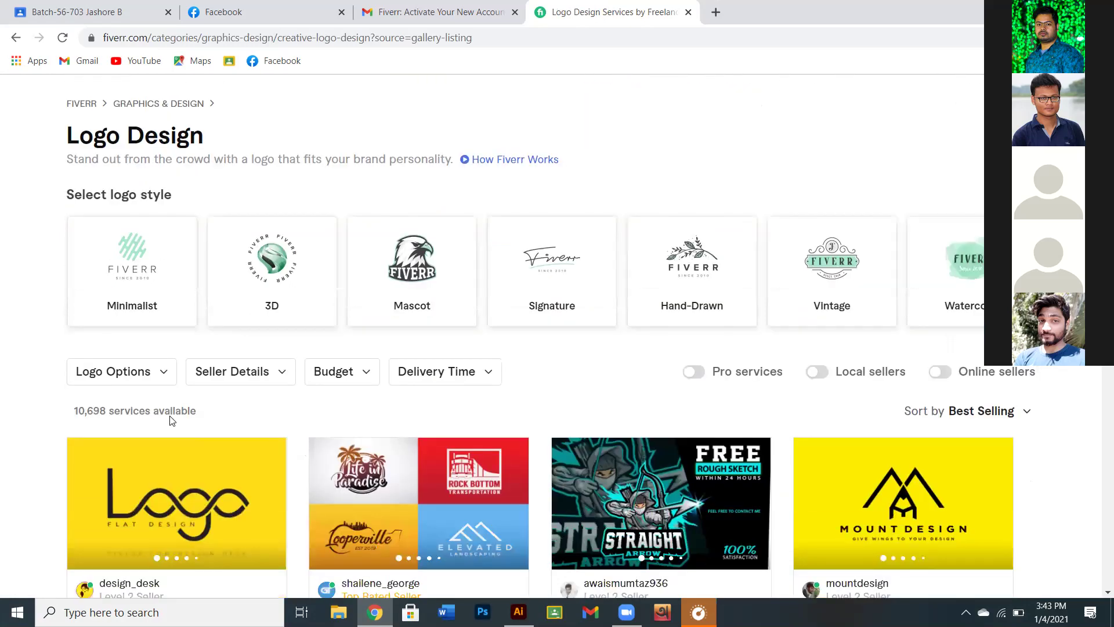
scroll(171, 420, down, 5)
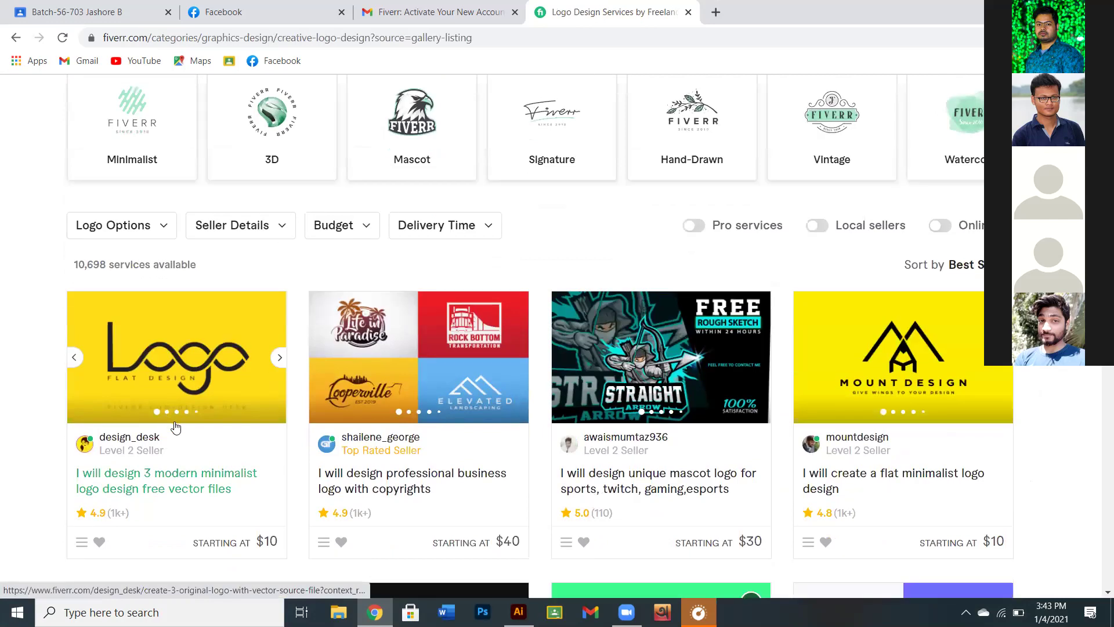
scroll(198, 431, down, 3)
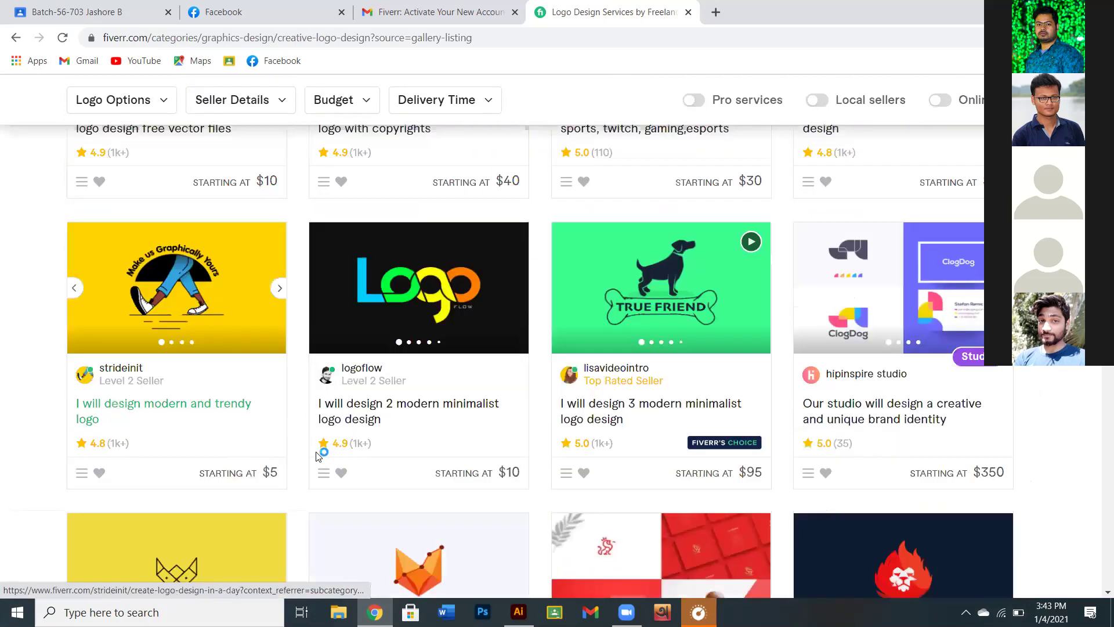
scroll(318, 456, down, 3)
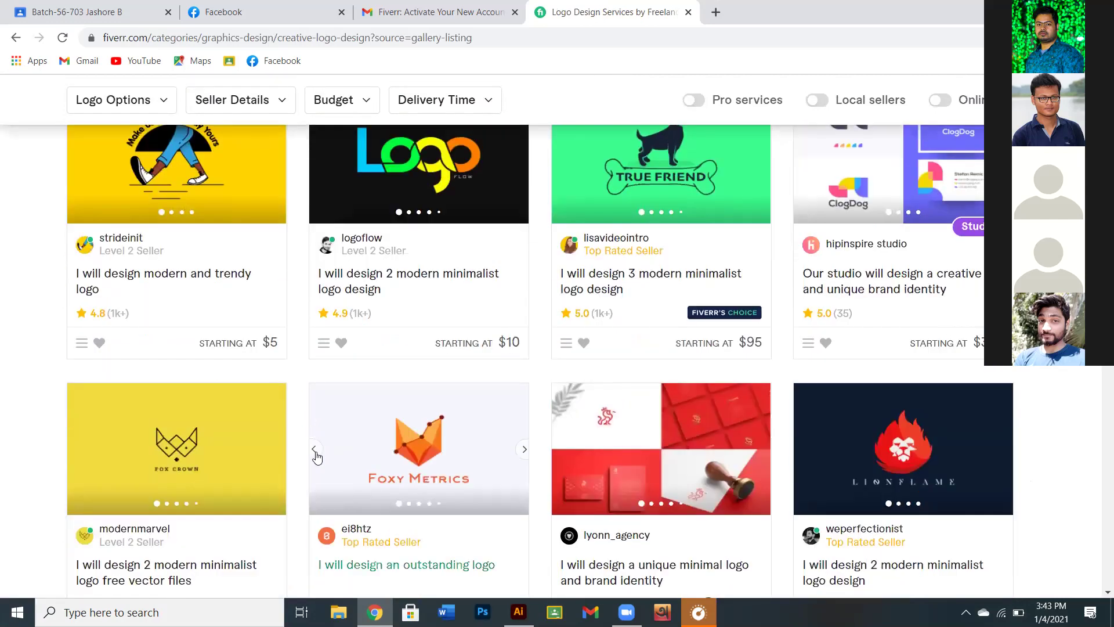
scroll(317, 457, down, 1)
scroll(318, 457, up, 5)
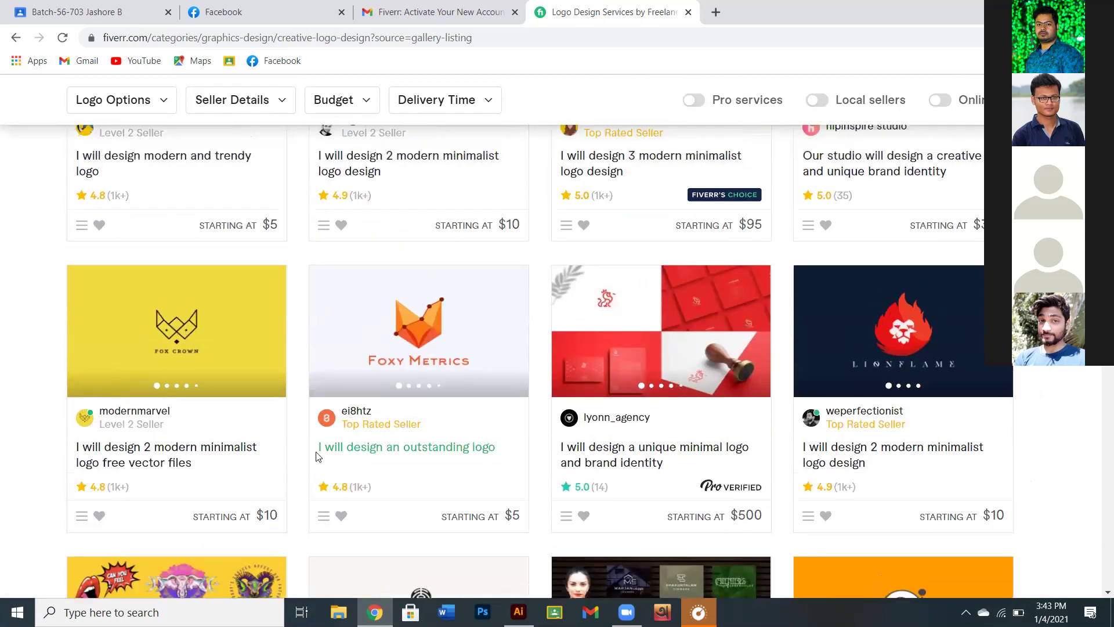
scroll(318, 457, up, 3)
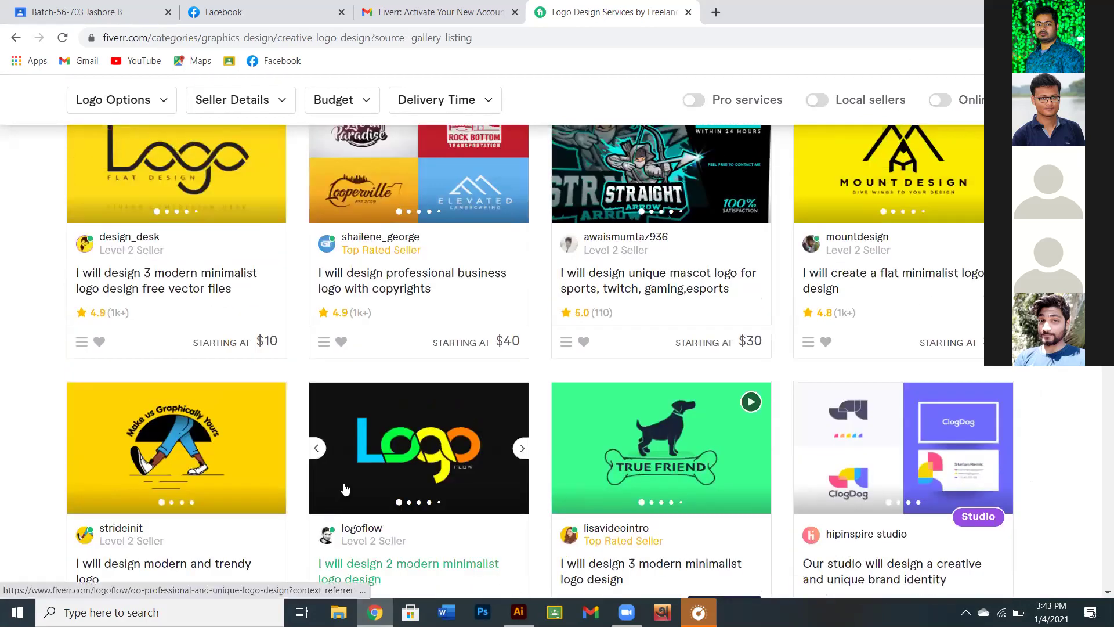
scroll(348, 486, up, 1)
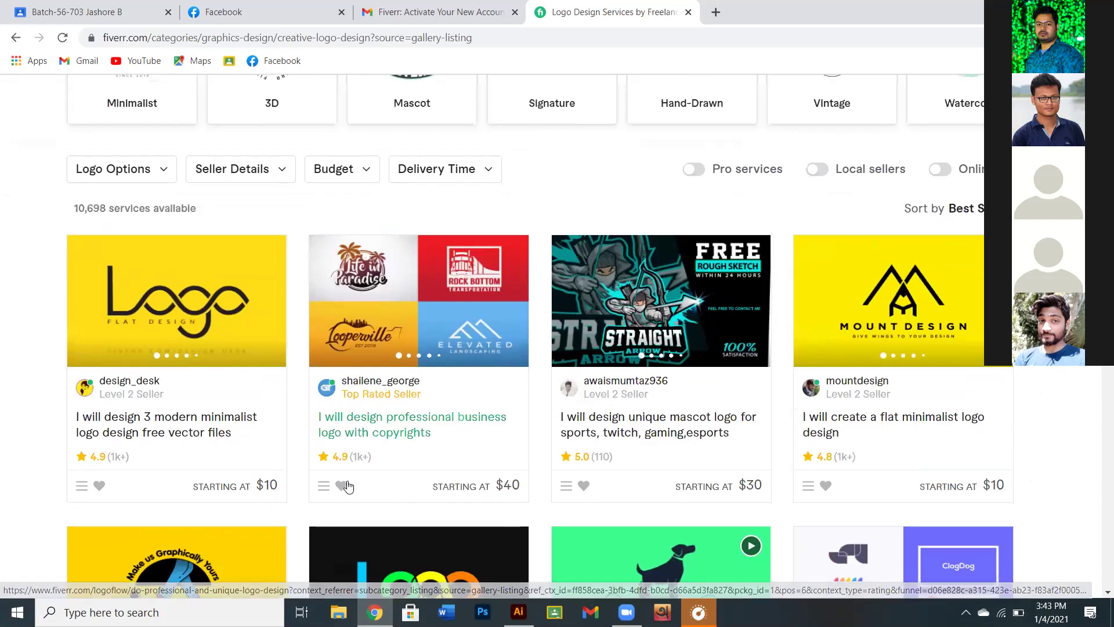
scroll(398, 448, down, 3)
Open the 2 modern minimalist logo gig and browse its gallery samples through to AVANOZ.
click(429, 472)
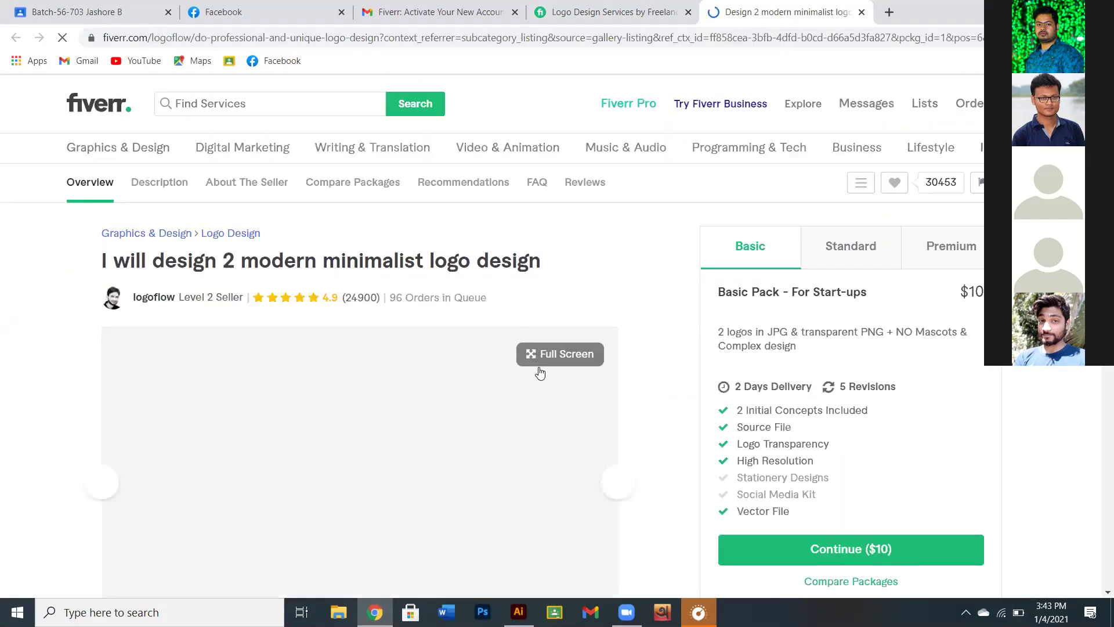
scroll(580, 412, down, 2)
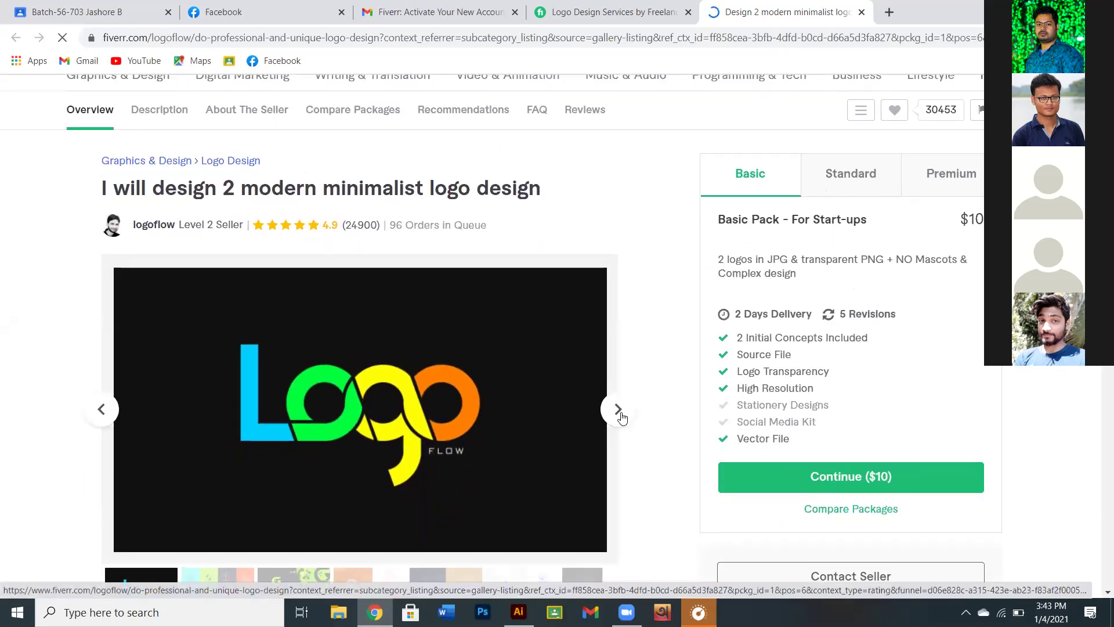
click(618, 410)
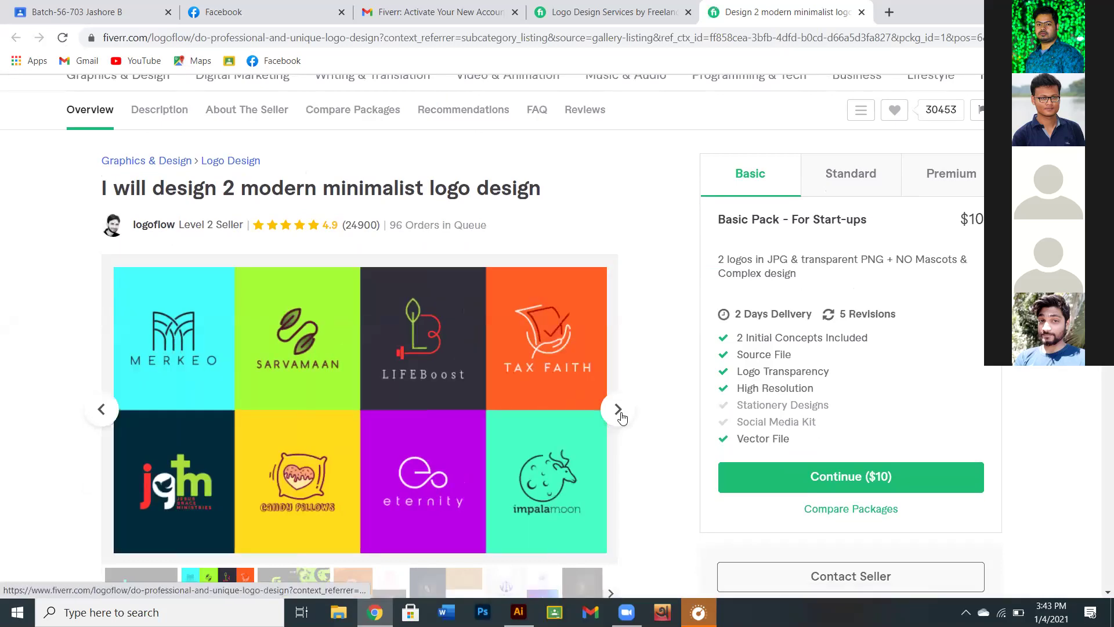
click(620, 413)
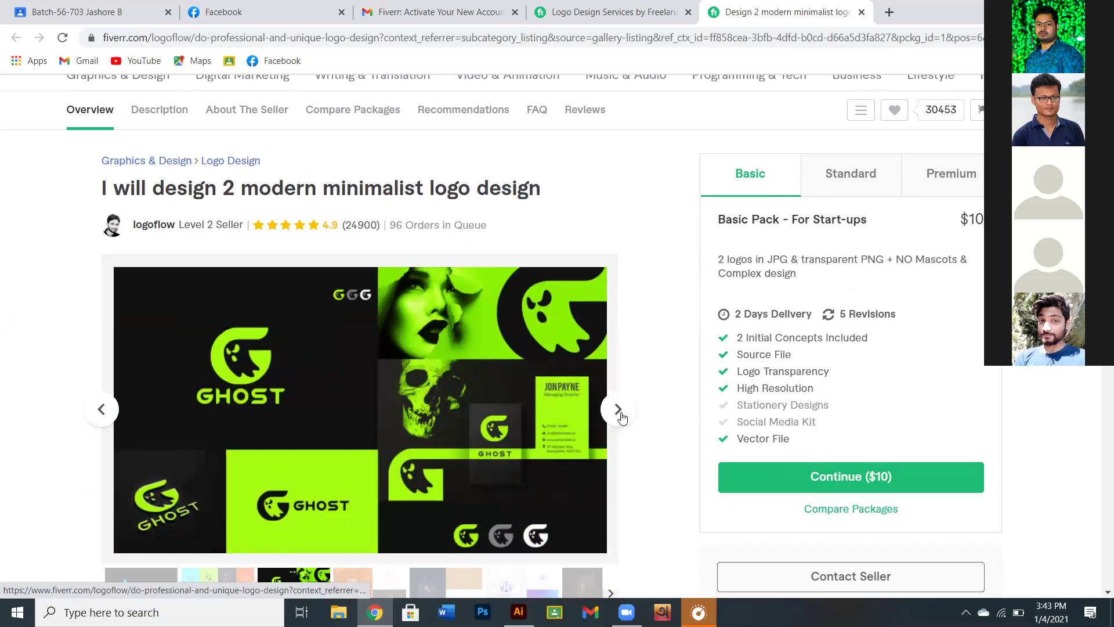
click(618, 411)
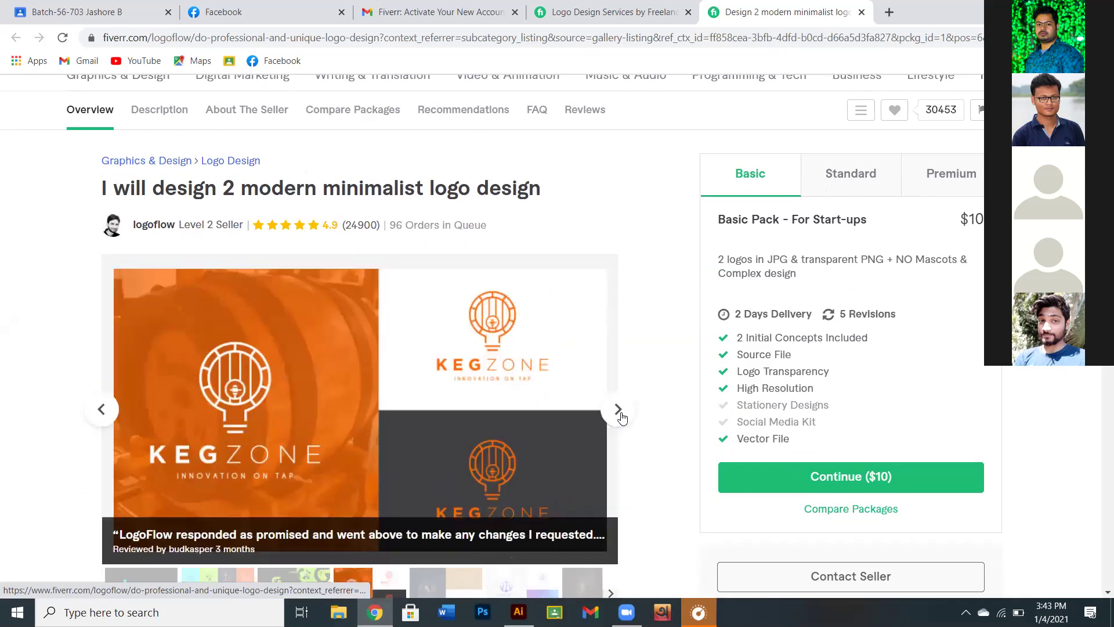
scroll(620, 417, down, 1)
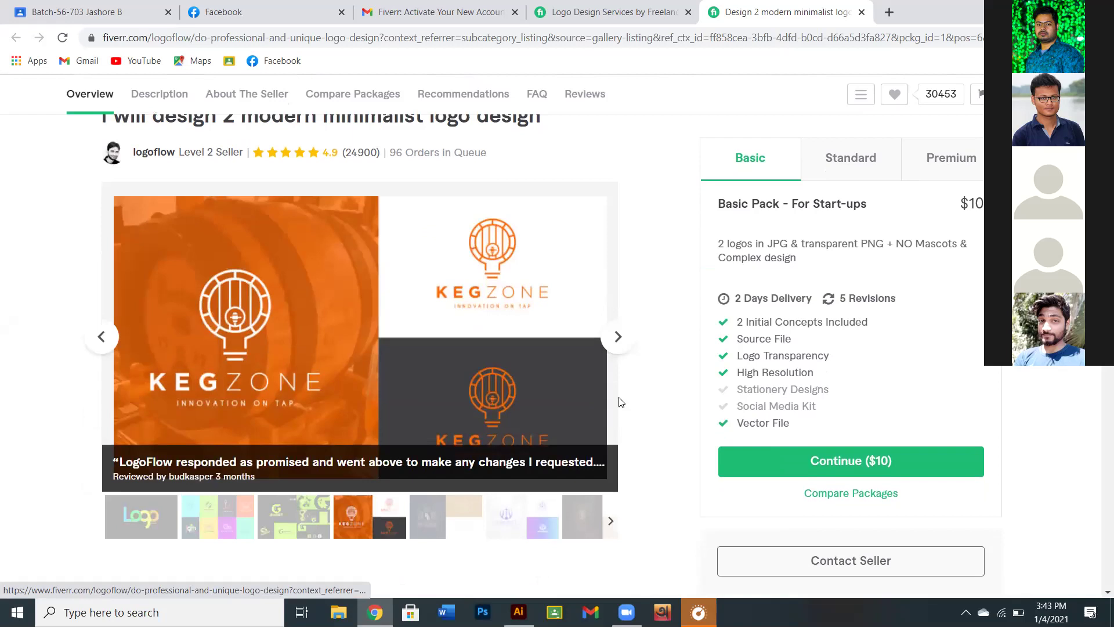
click(618, 338)
click(619, 338)
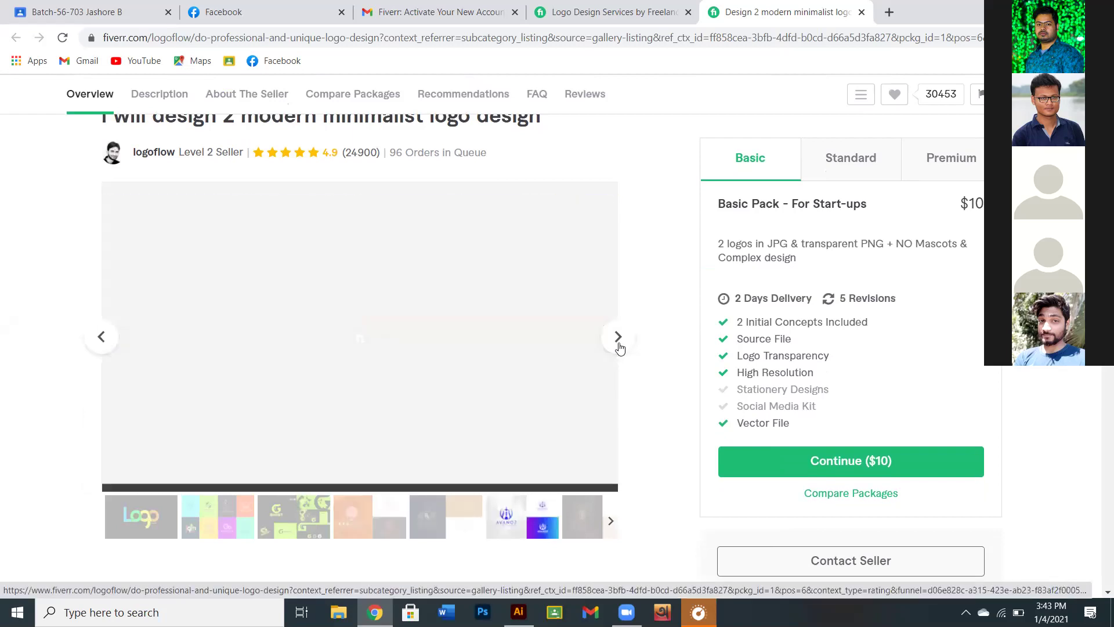
Compare the Standard ($40) and Premium ($145) packages, ending on Premium.
click(837, 172)
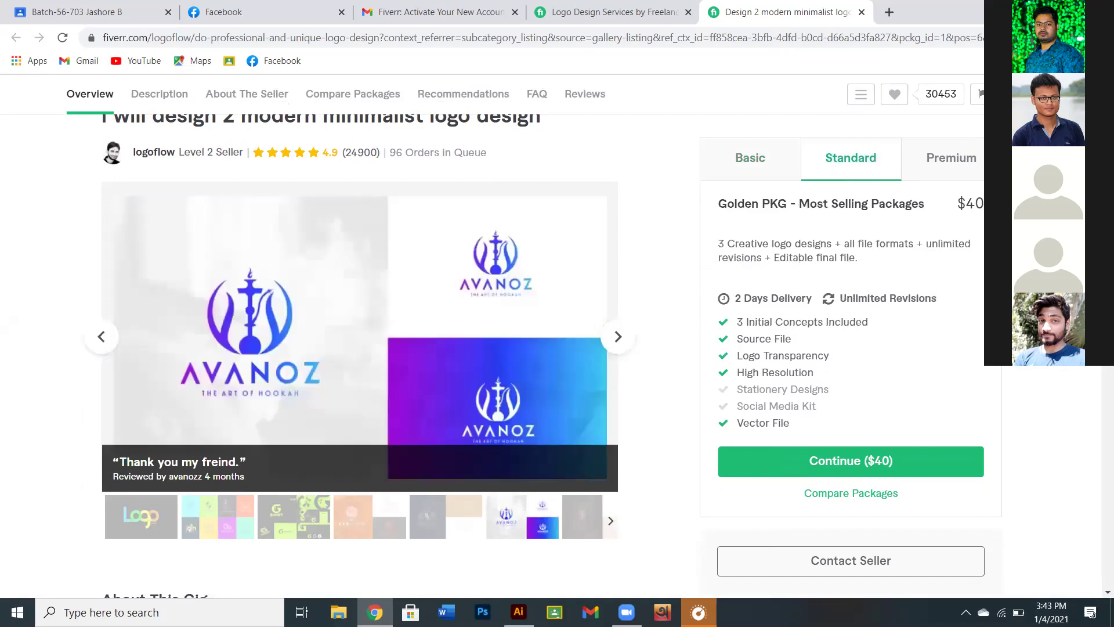
click(969, 162)
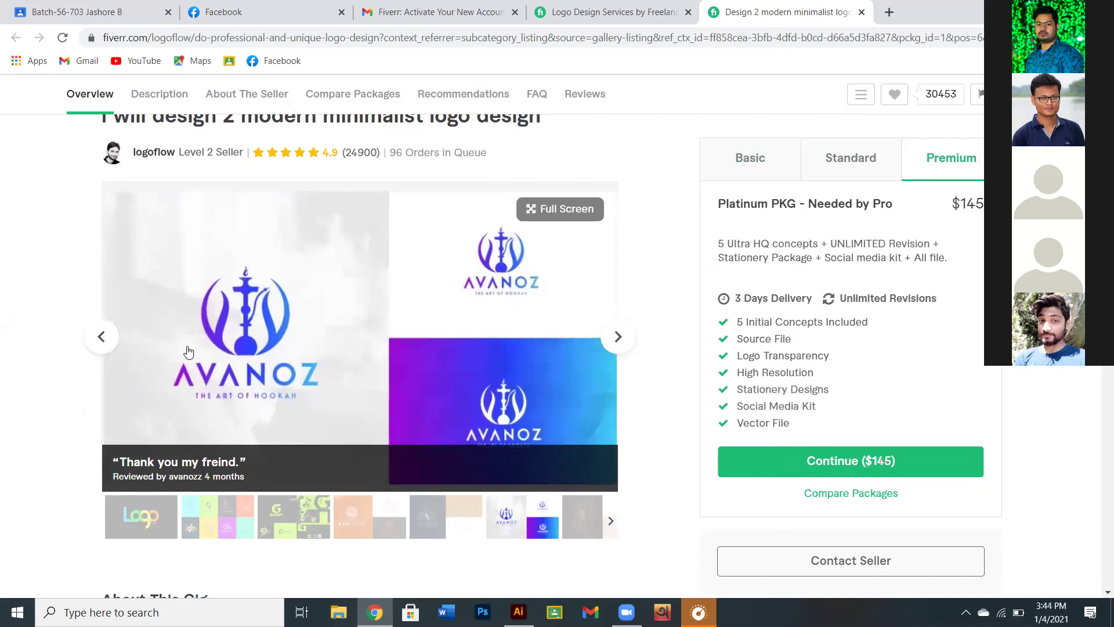
click(837, 163)
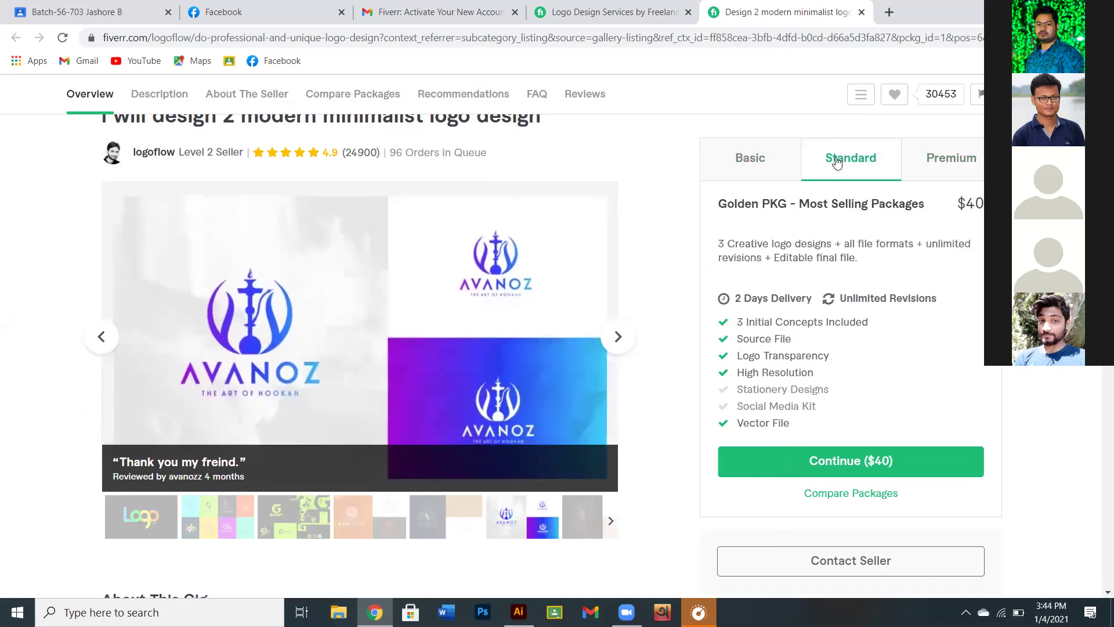
click(918, 157)
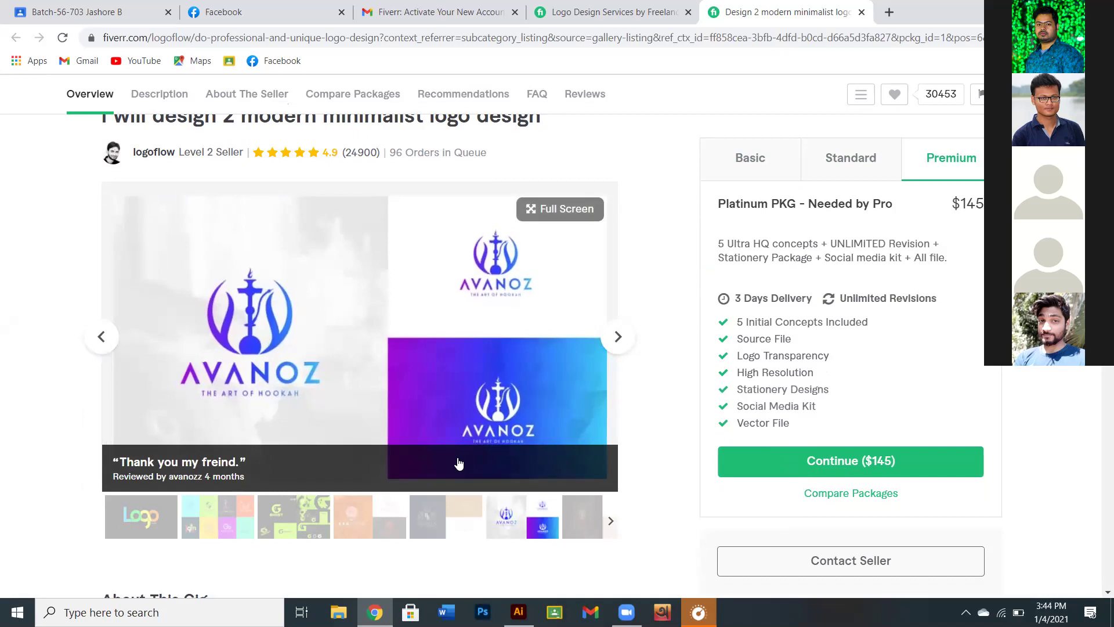
scroll(458, 463, down, 1)
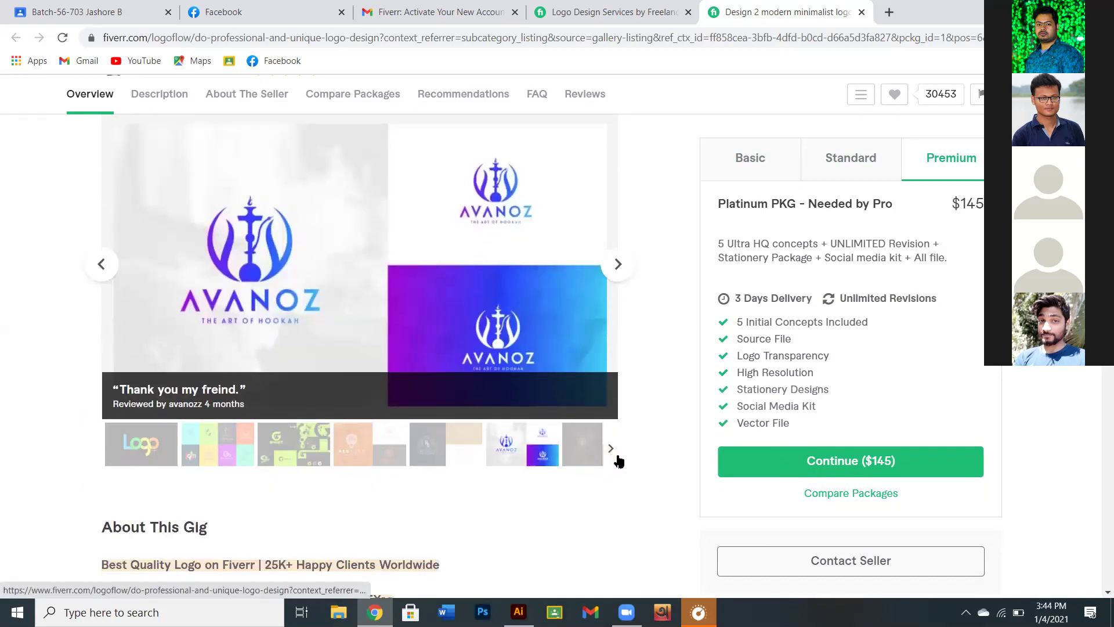
scroll(619, 461, up, 1)
scroll(618, 461, down, 1)
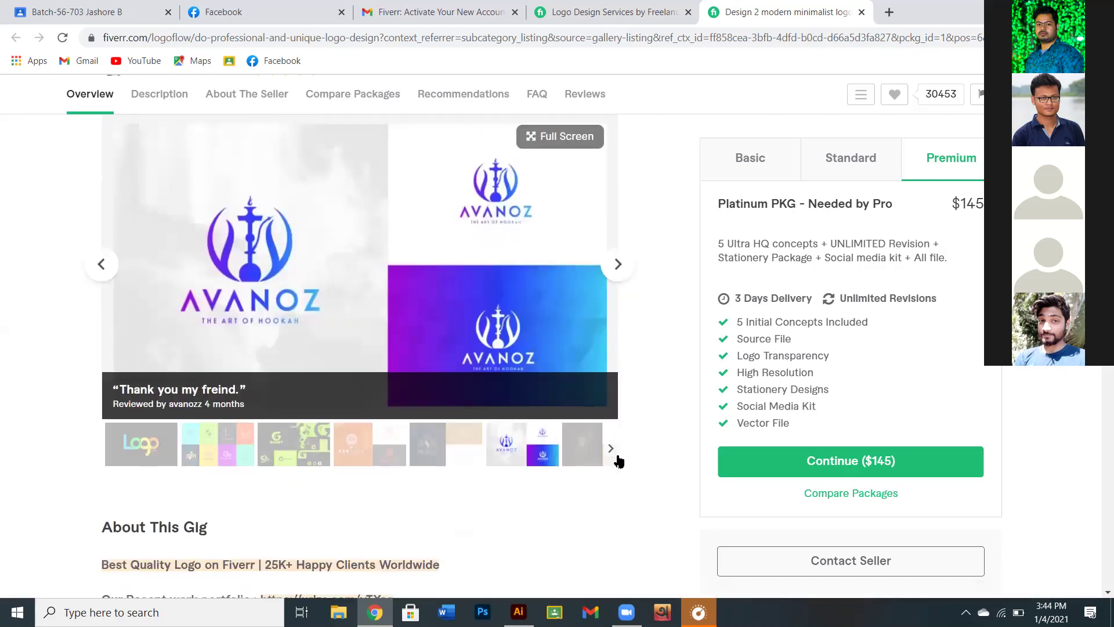
scroll(618, 461, down, 2)
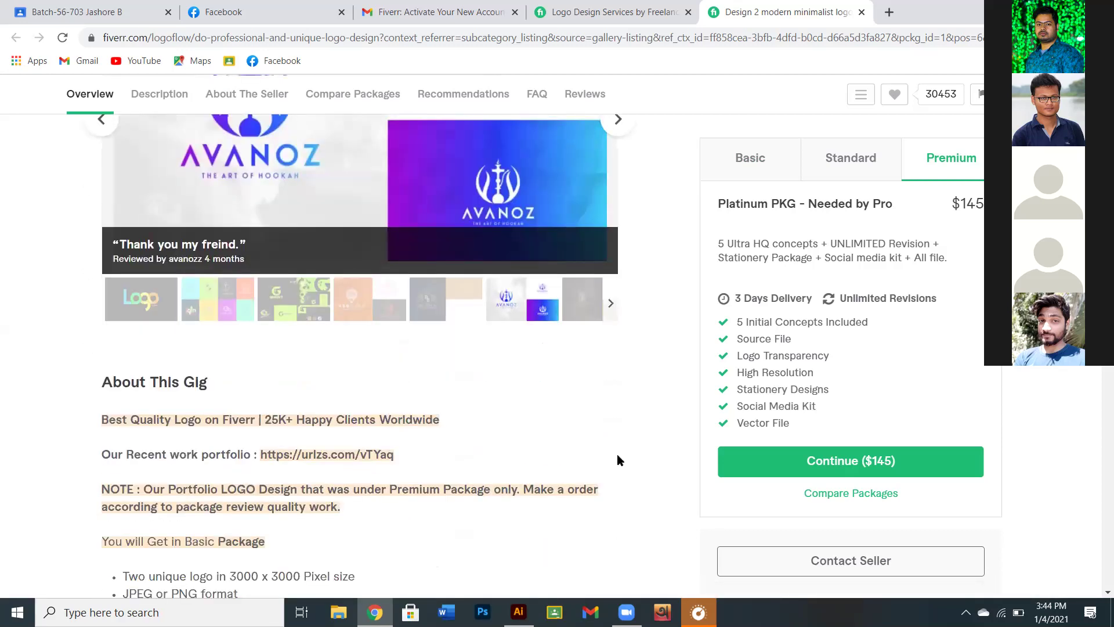
scroll(617, 459, up, 5)
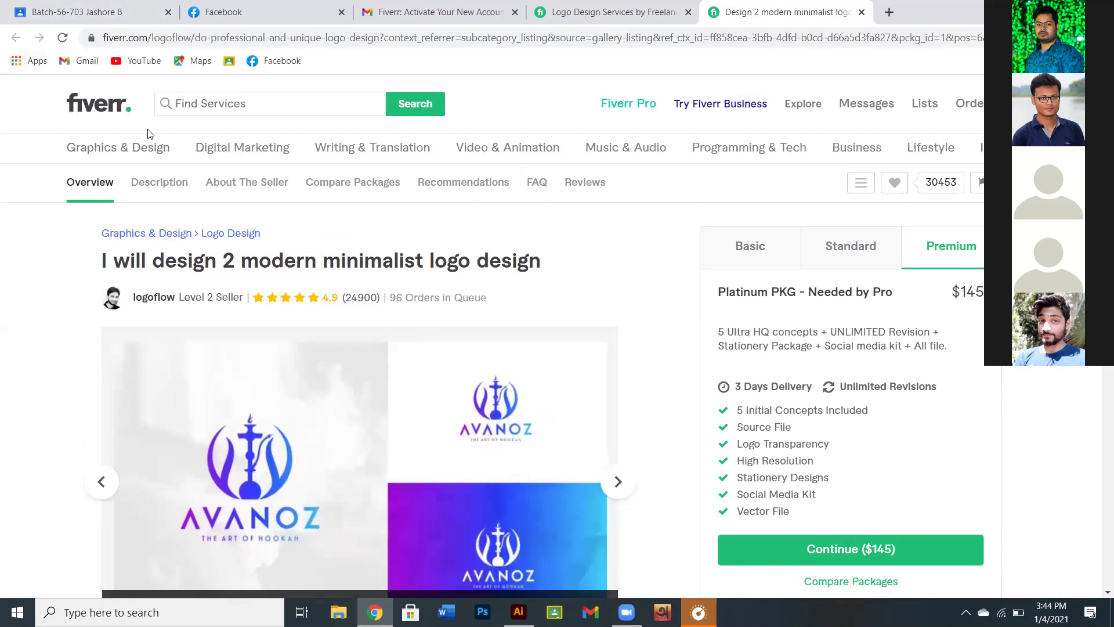
mouse_move(234, 146)
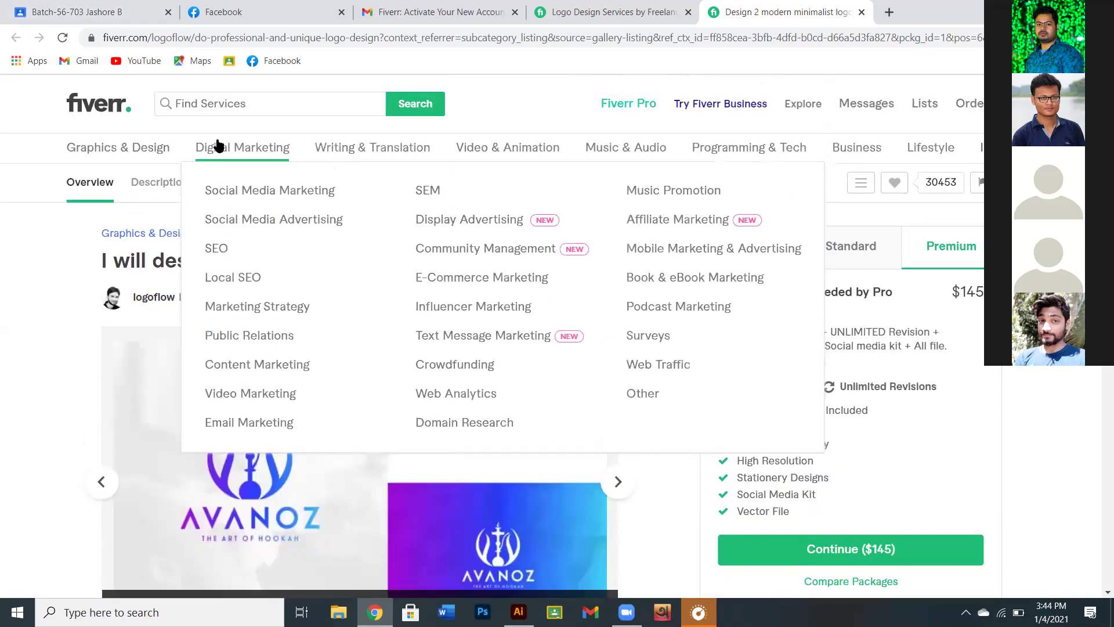
mouse_move(98, 147)
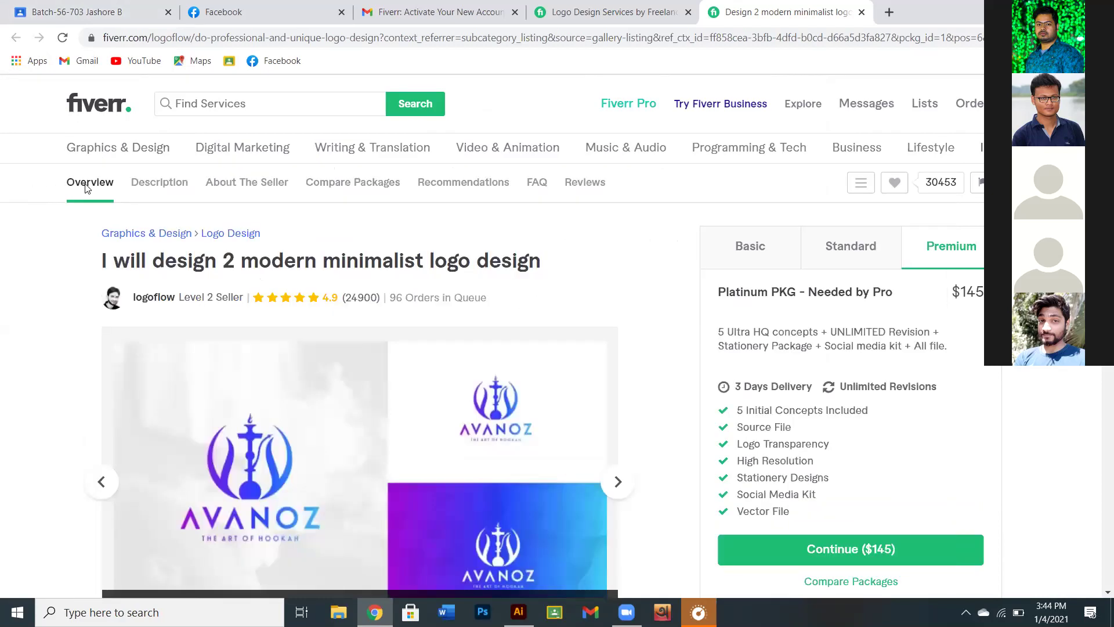
mouse_move(191, 294)
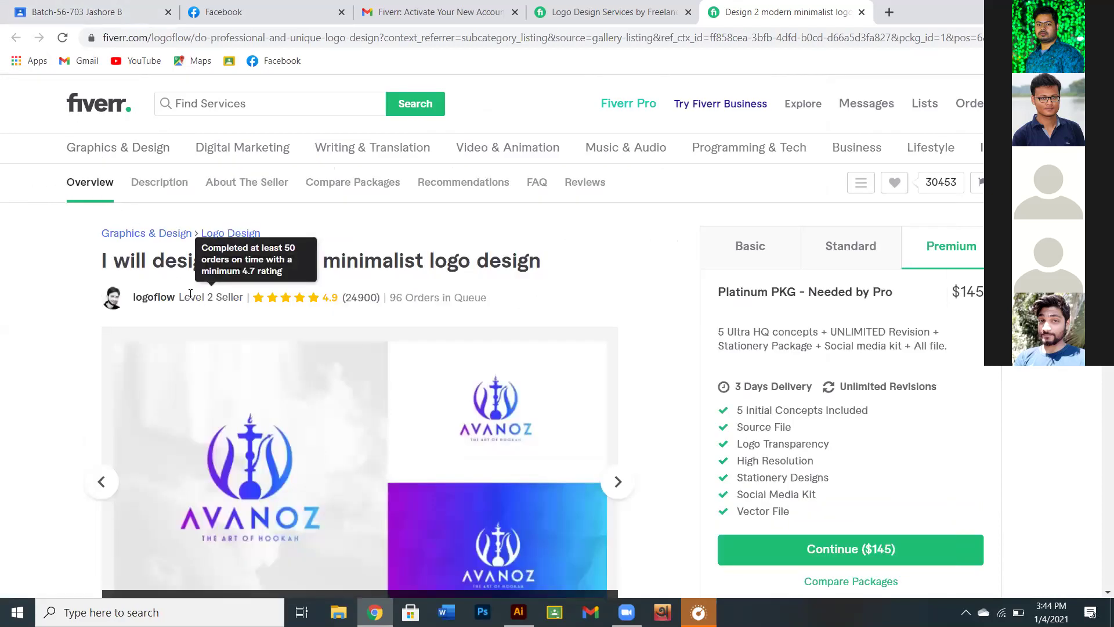
scroll(191, 296, down, 3)
scroll(191, 300, down, 3)
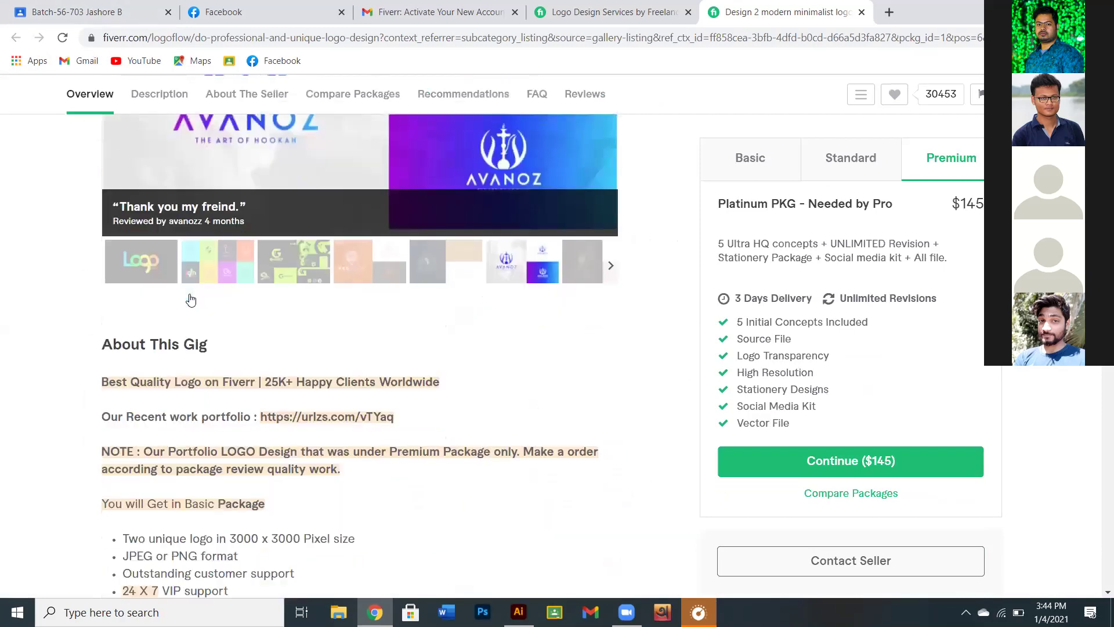
scroll(190, 300, down, 2)
scroll(191, 299, down, 4)
scroll(191, 299, down, 5)
scroll(191, 300, down, 7)
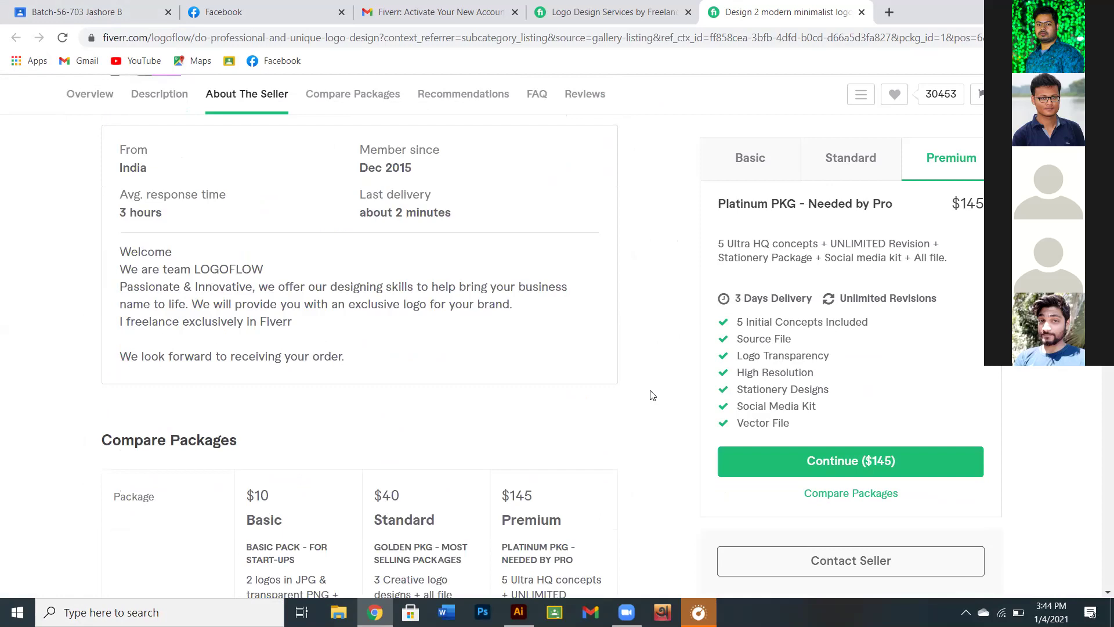
scroll(652, 395, up, 10)
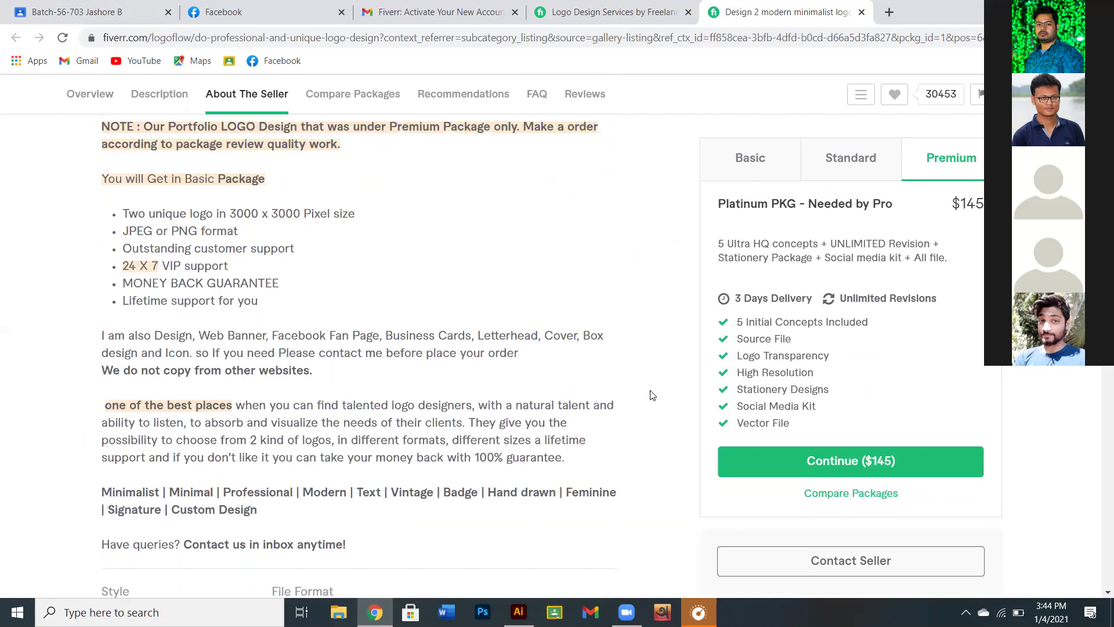
scroll(652, 395, up, 2)
scroll(652, 396, down, 2)
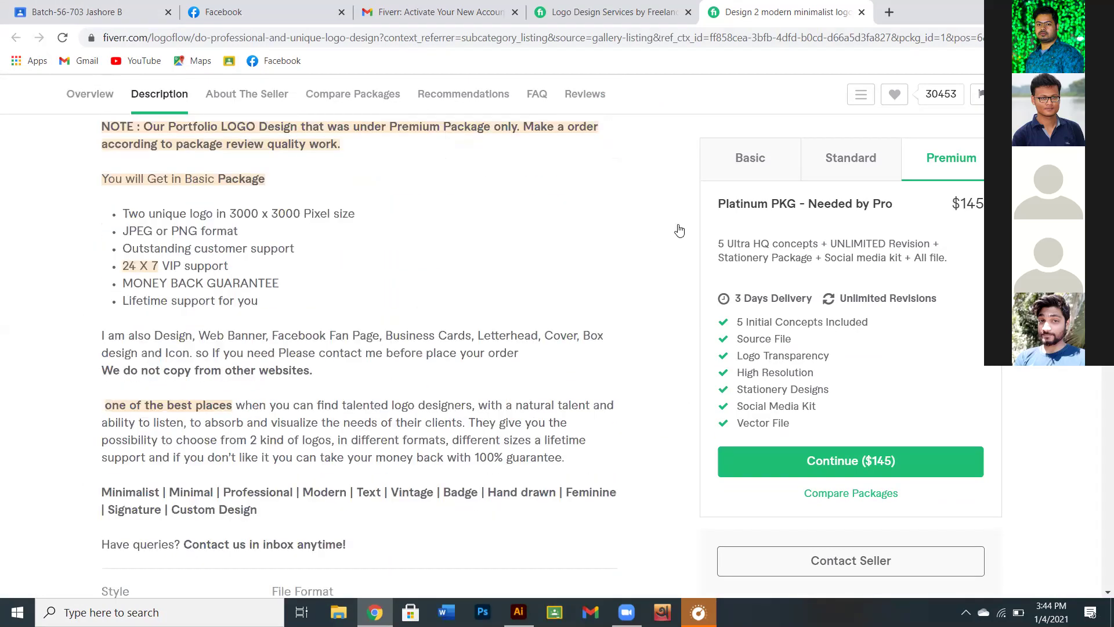
scroll(679, 231, down, 4)
scroll(481, 337, down, 4)
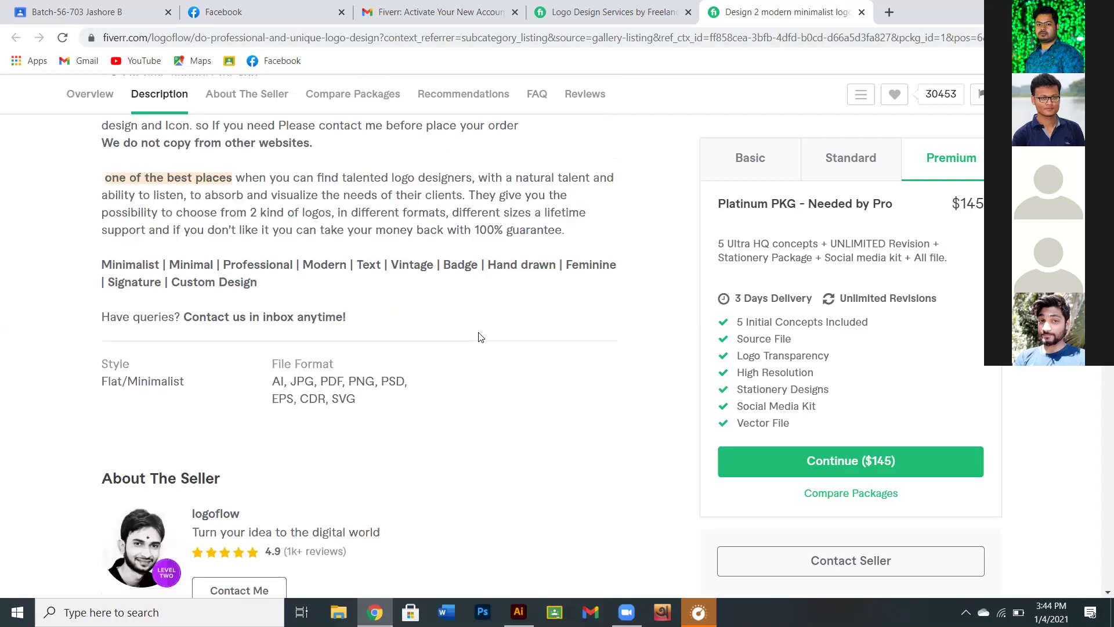
scroll(480, 337, down, 4)
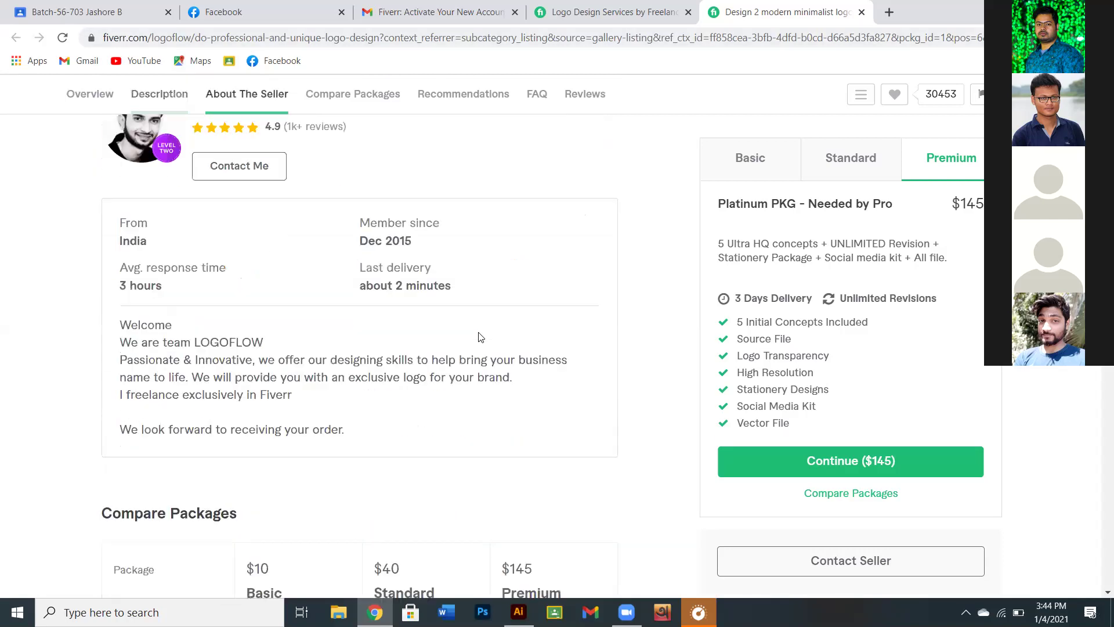
scroll(480, 337, down, 2)
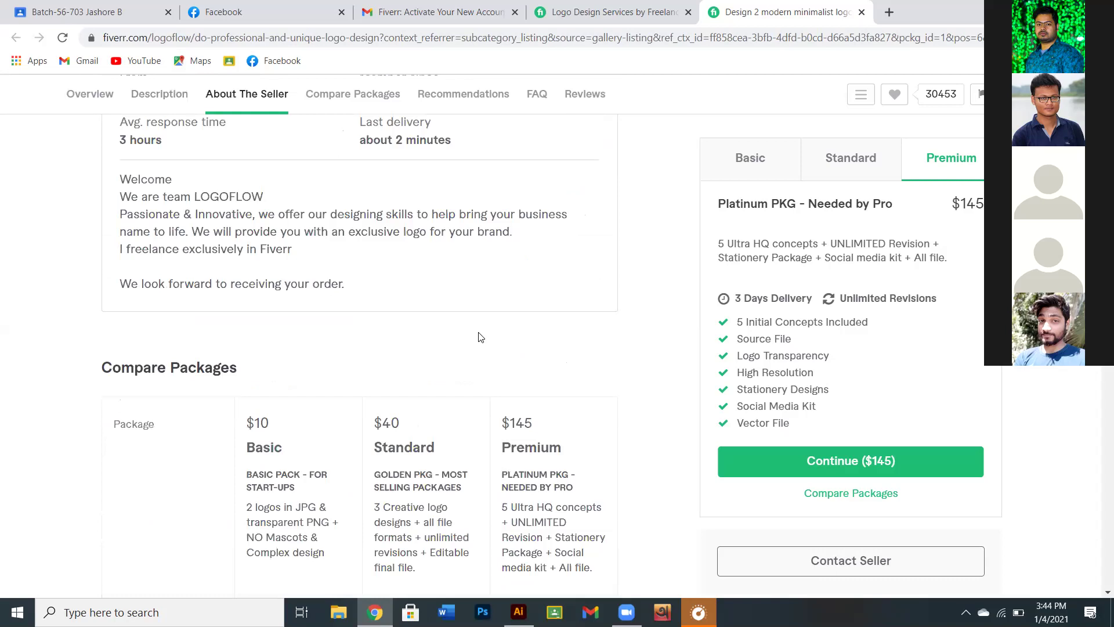
scroll(480, 337, down, 8)
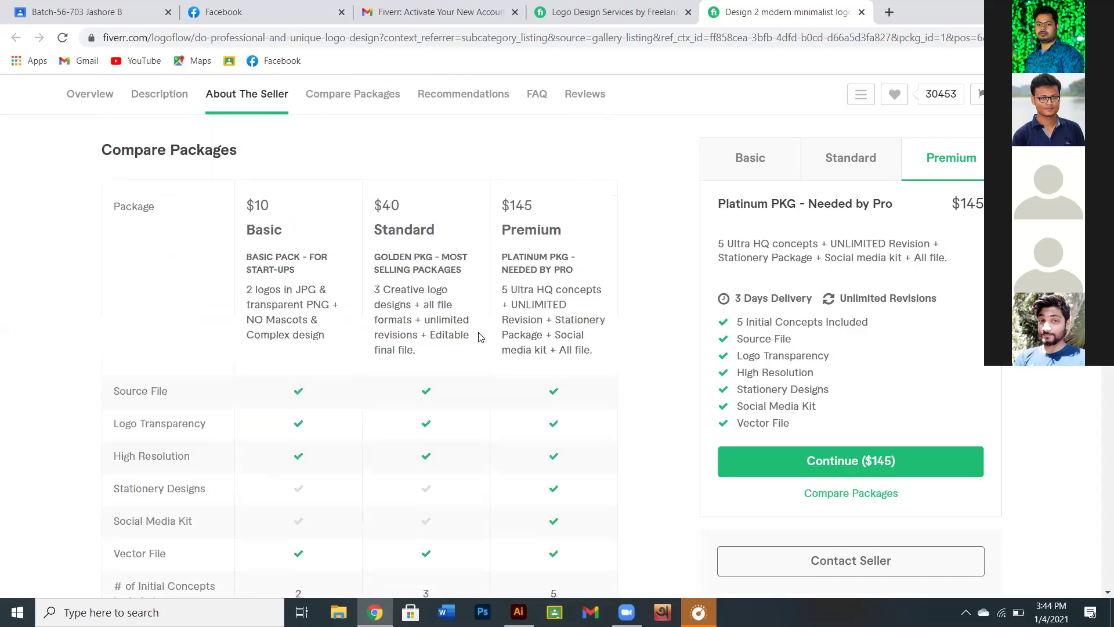
scroll(480, 337, up, 18)
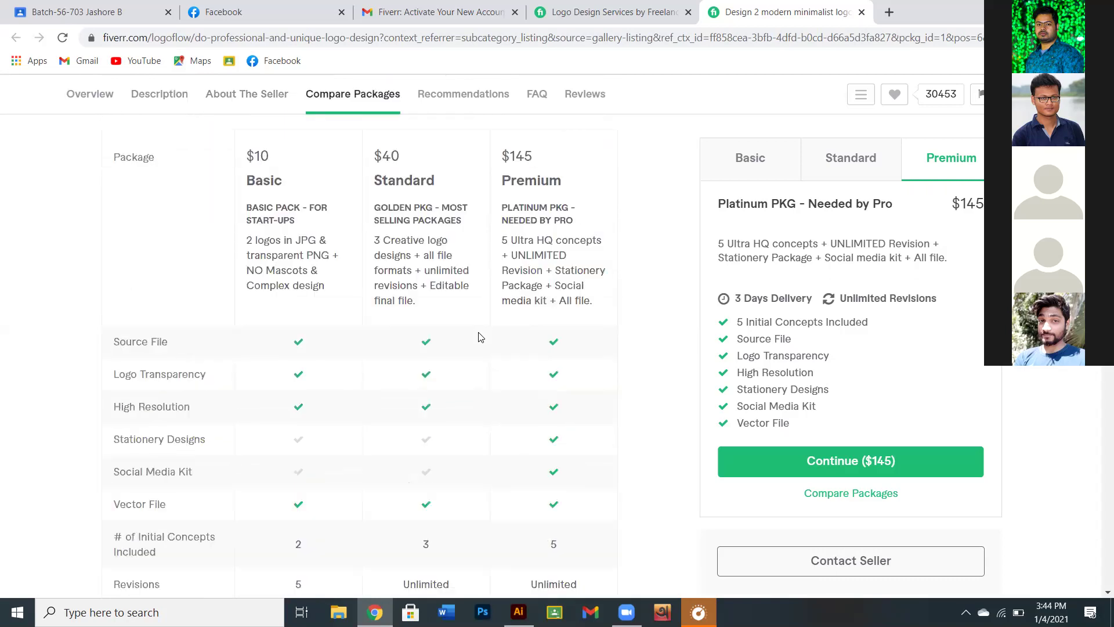
scroll(481, 337, up, 10)
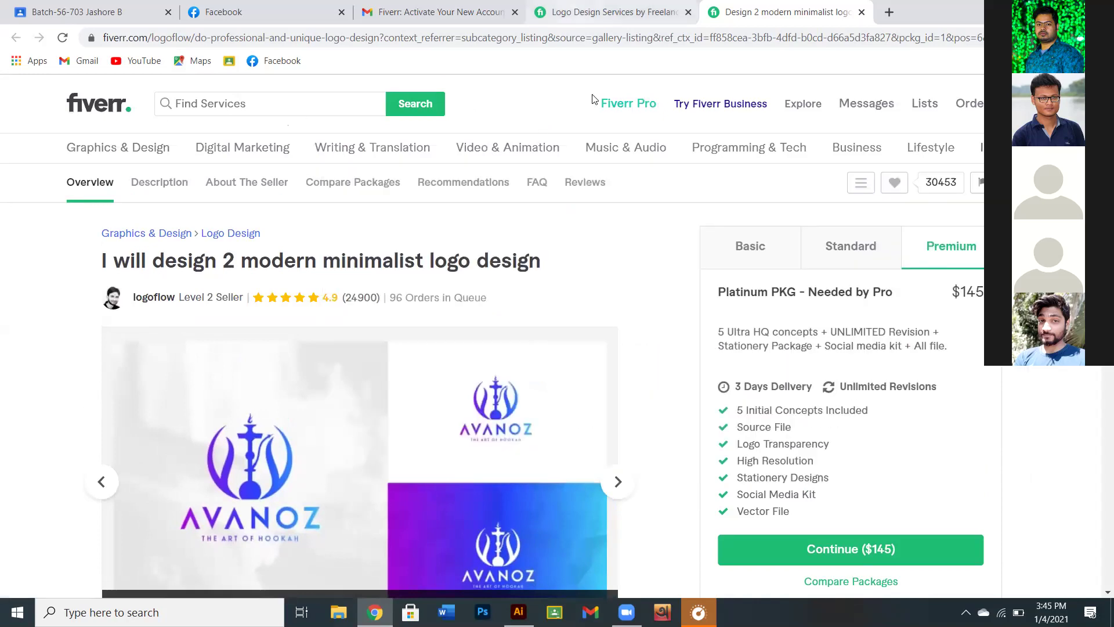
Switch to the Logo Design listing tab and scroll back to its top.
key(ctrl+shift+Tab)
scroll(570, 267, down, 3)
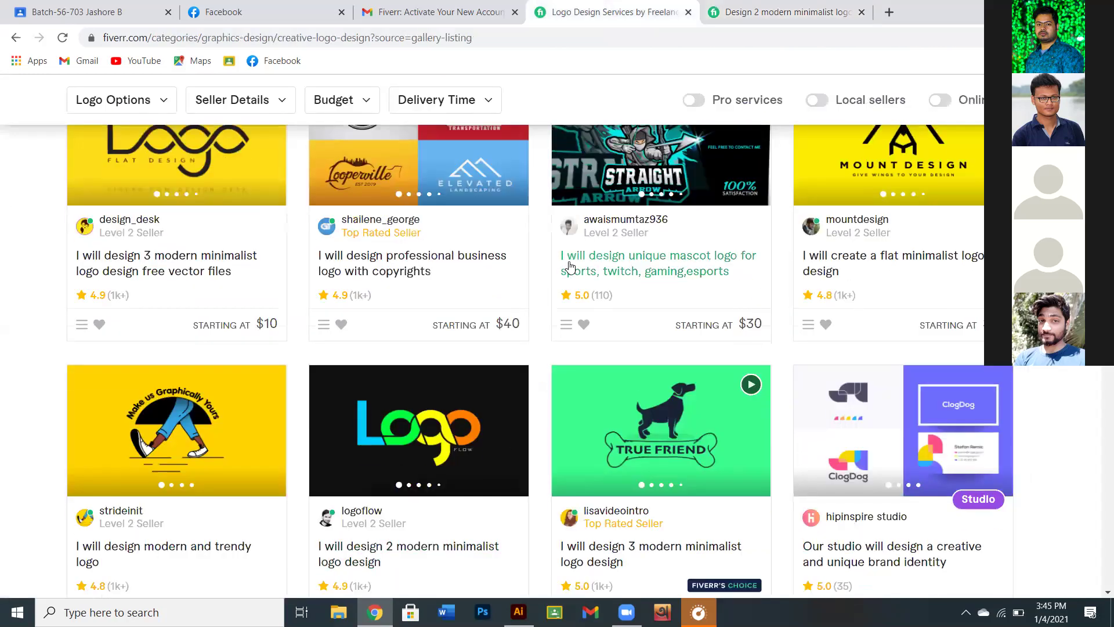
scroll(570, 267, down, 1)
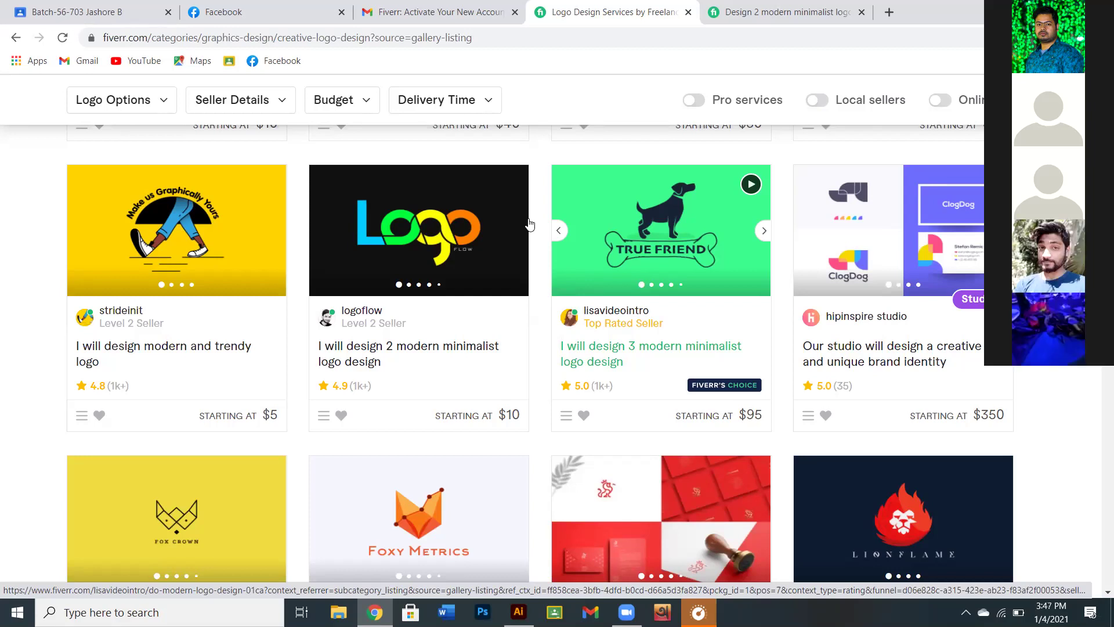
scroll(586, 254, up, 5)
scroll(601, 255, up, 5)
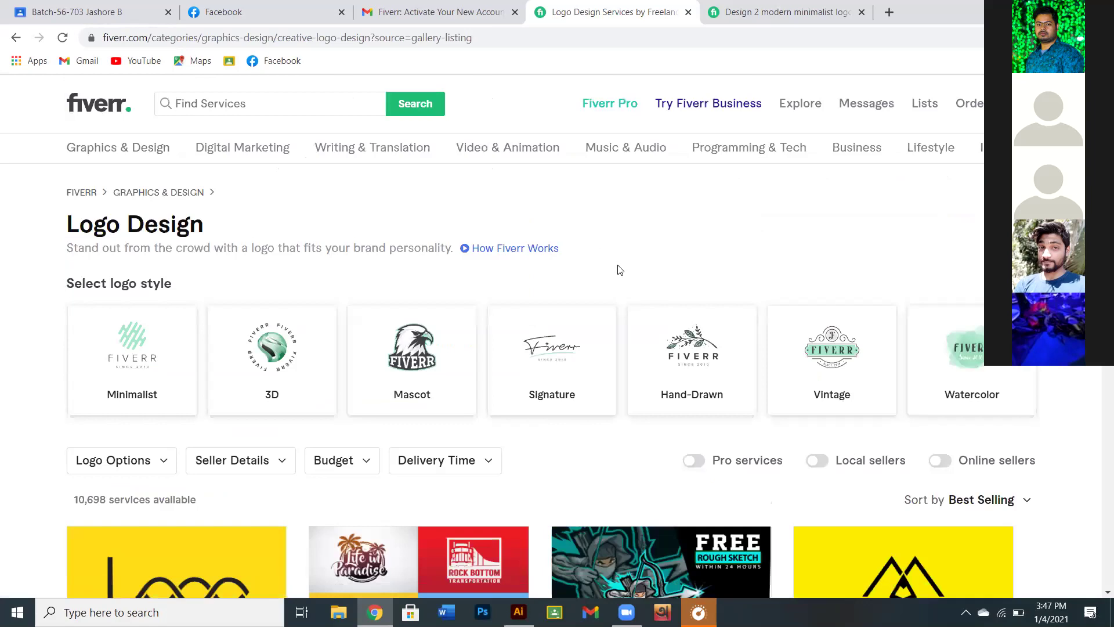
Open the account menu, then close the minimalist logo gig tab.
click(1045, 103)
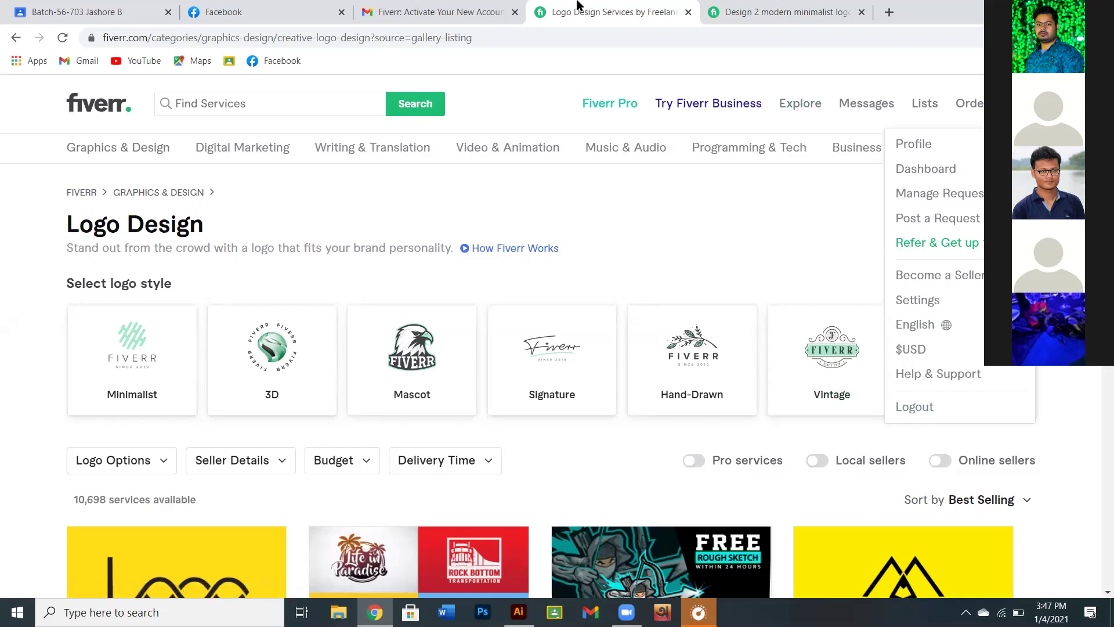
click(800, 12)
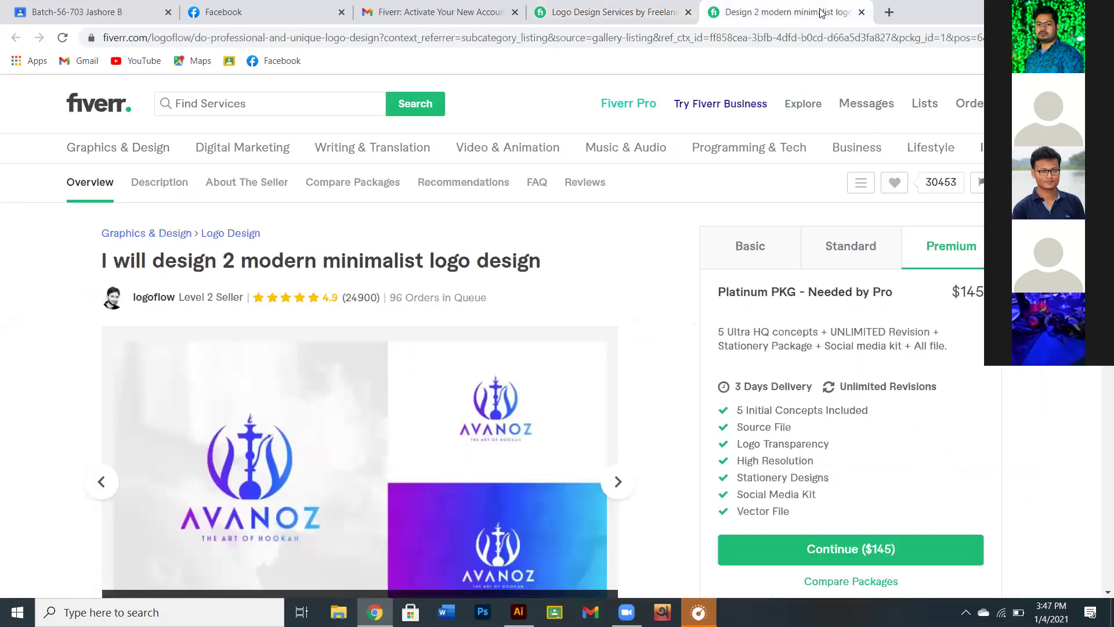
middle_click(821, 13)
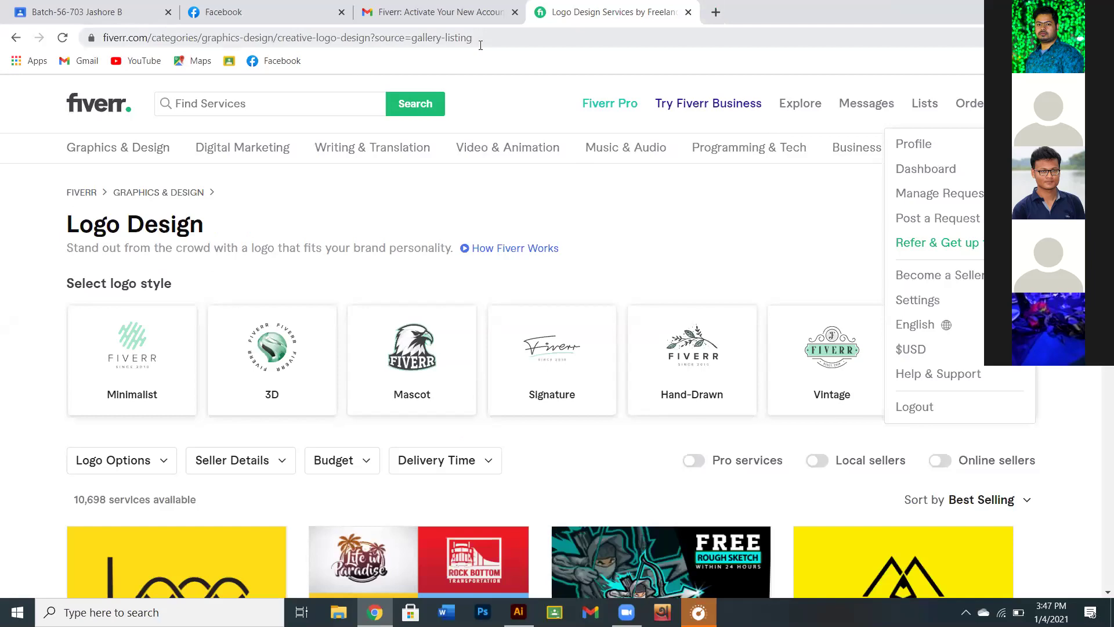
In a new tab, Google 'freelancer' and open the Freelancer.com site from the results.
click(715, 12)
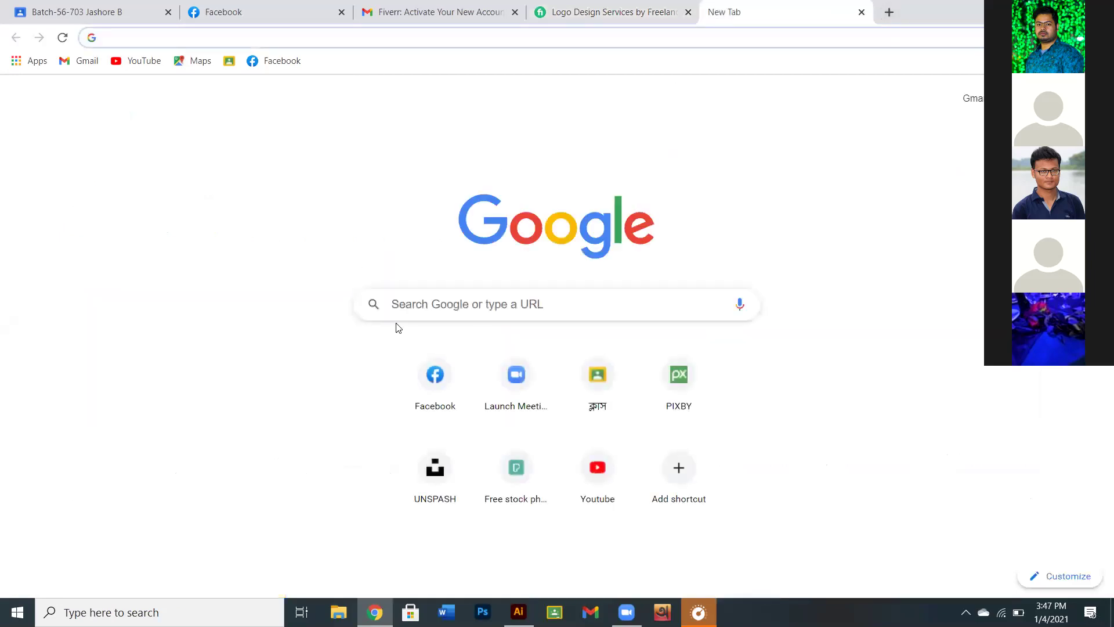
click(427, 306)
text(fr)
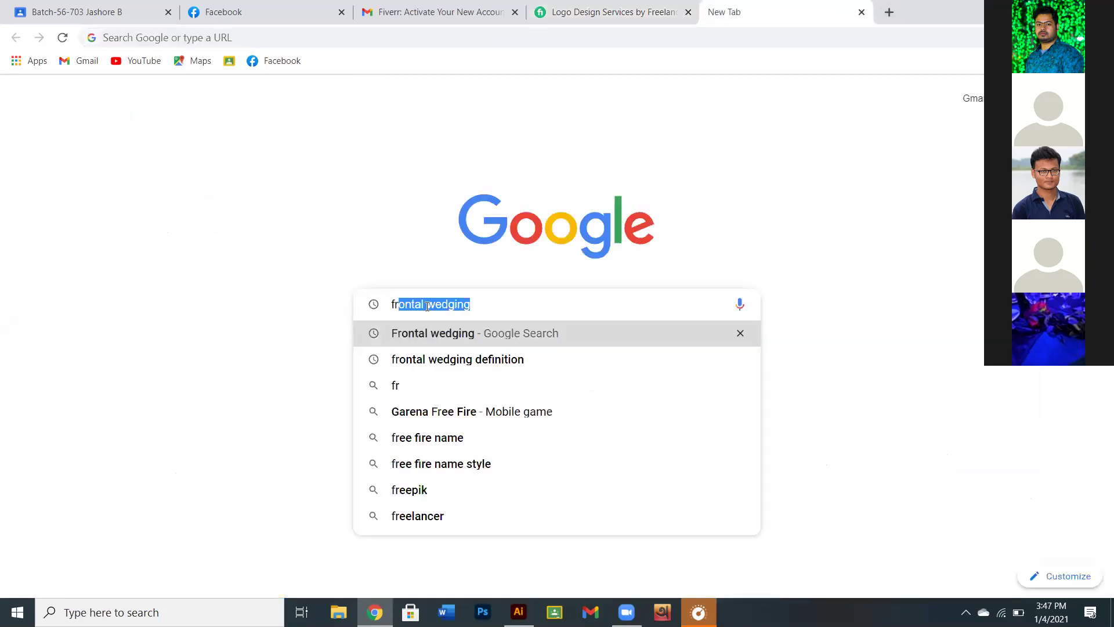
text(ee)
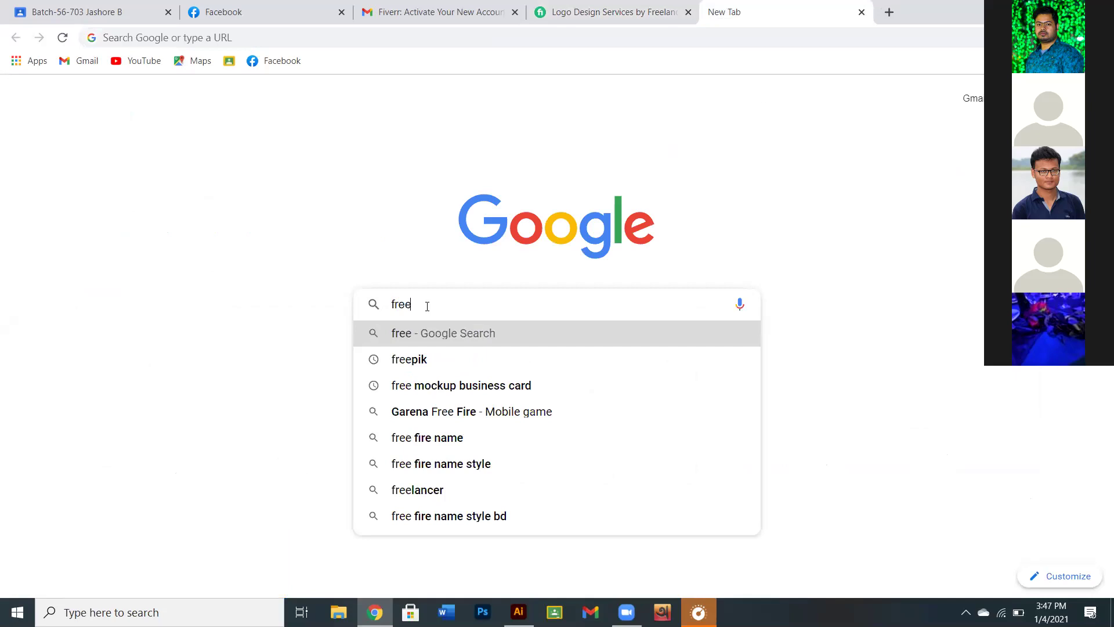
text(l)
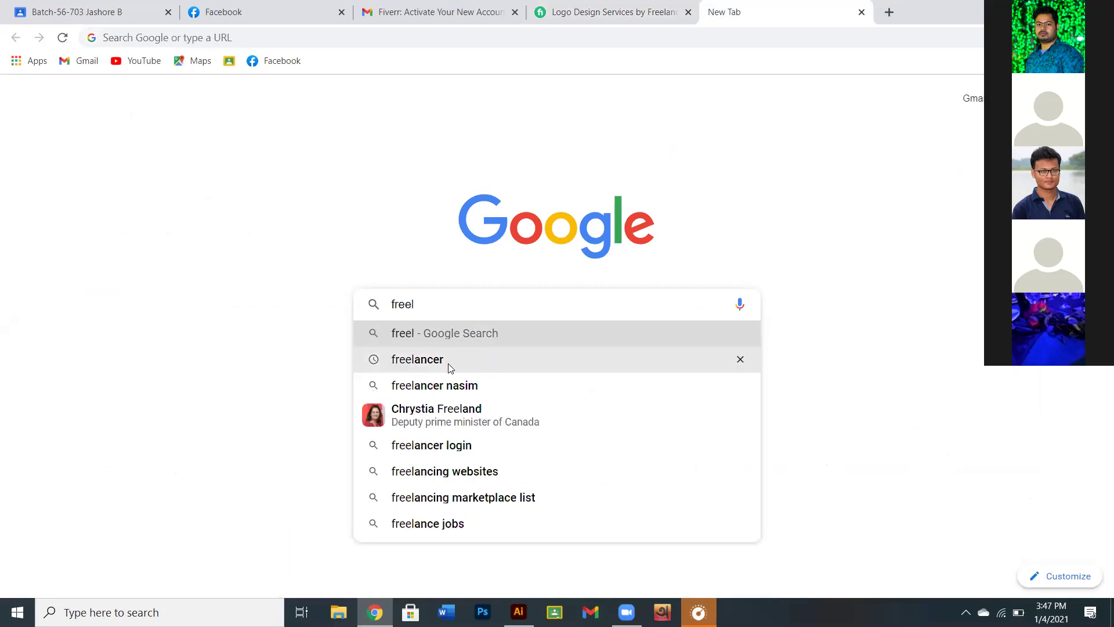
click(448, 363)
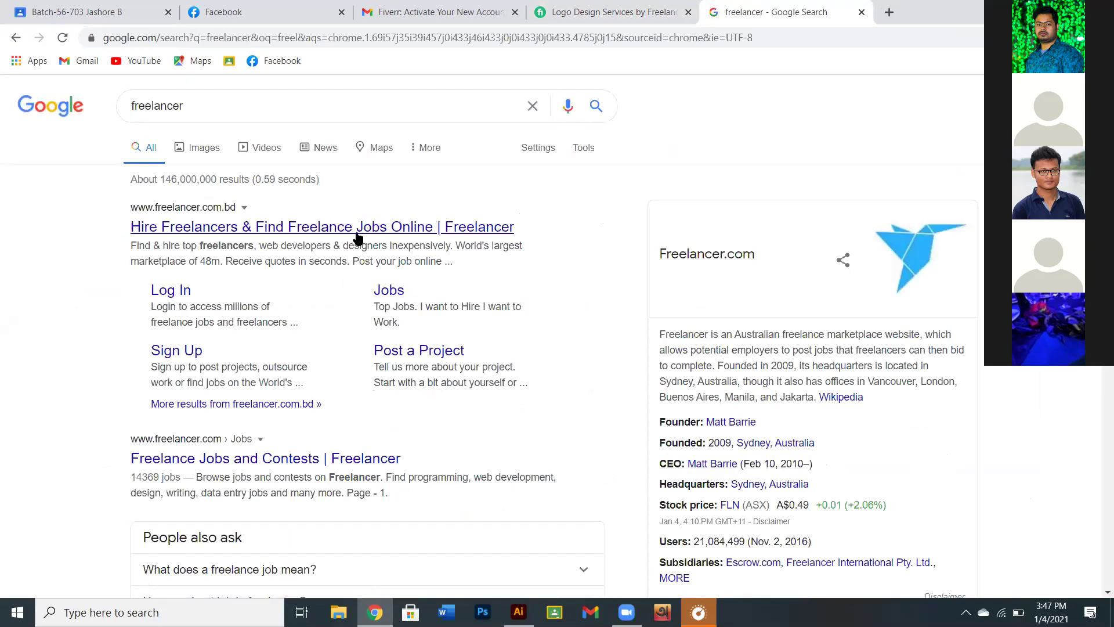
click(390, 232)
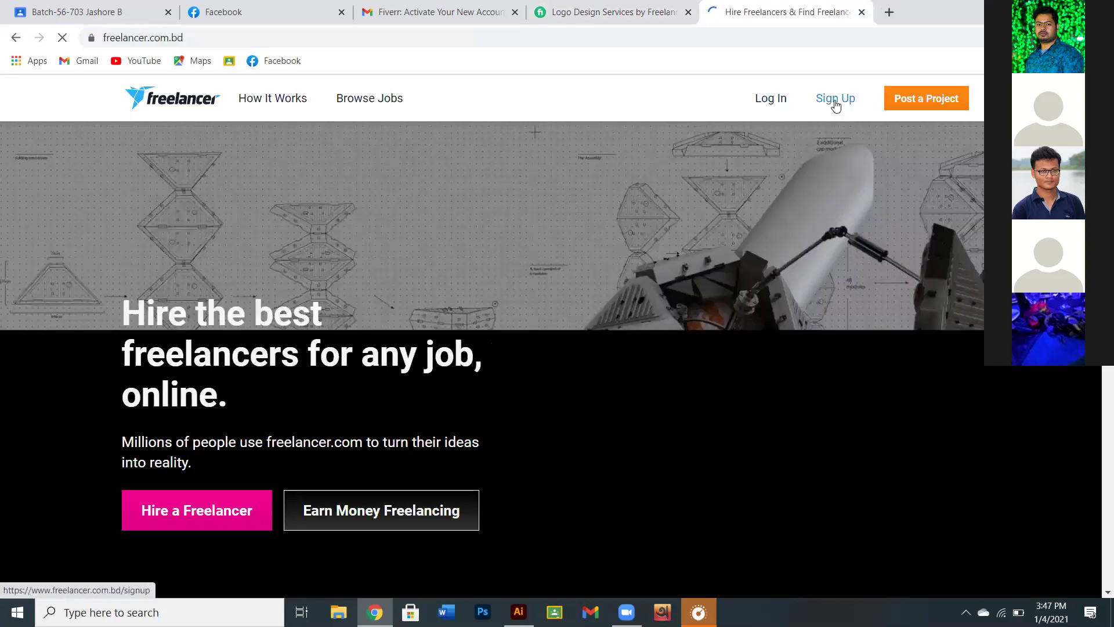
Open the Freelancer sign-up page and enter the email address.
click(836, 100)
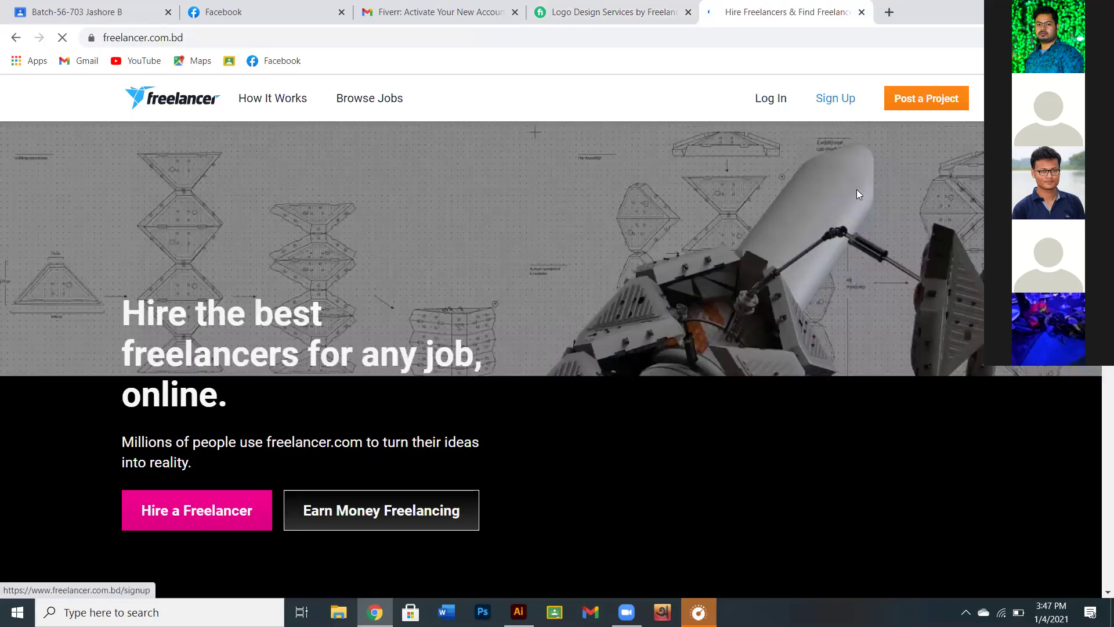
click(488, 315)
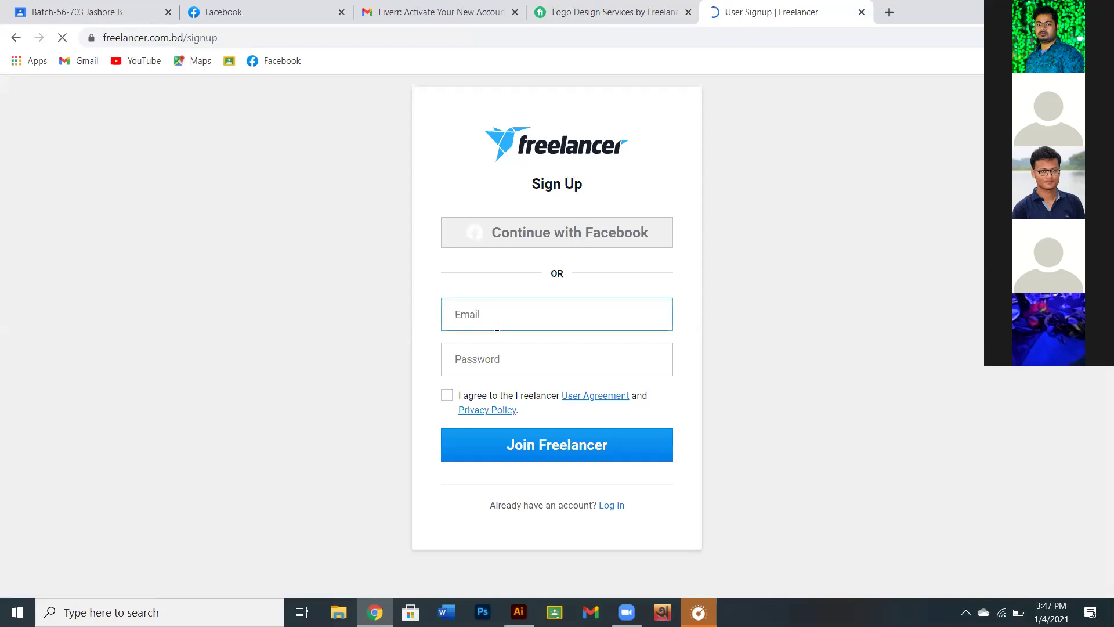
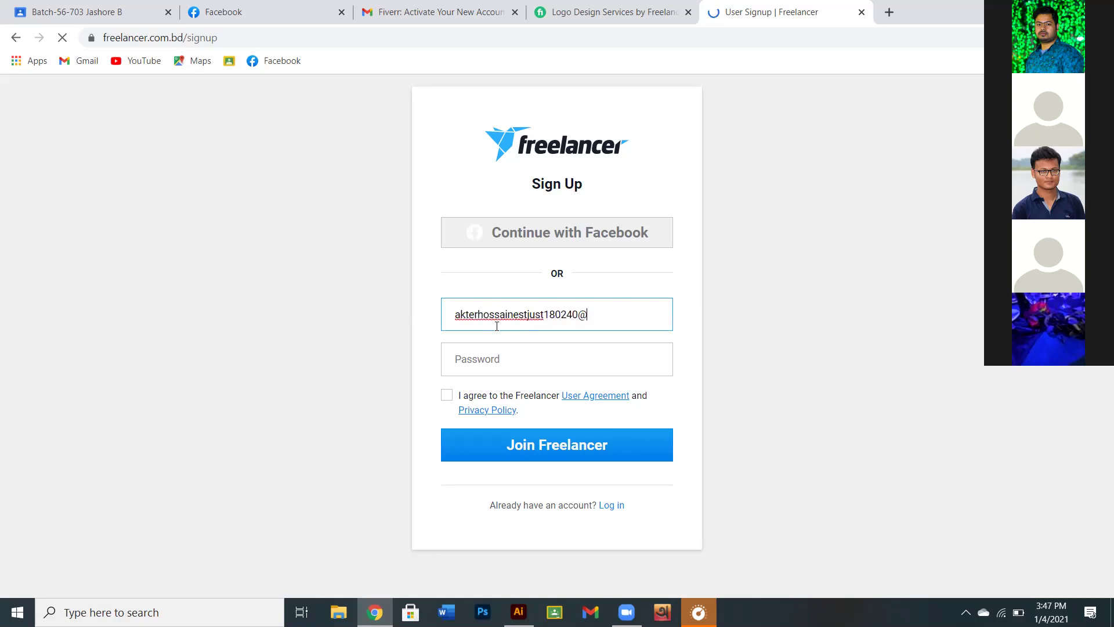
Enter the account password, accept the user agreement, and click Join Freelancer.
click(490, 359)
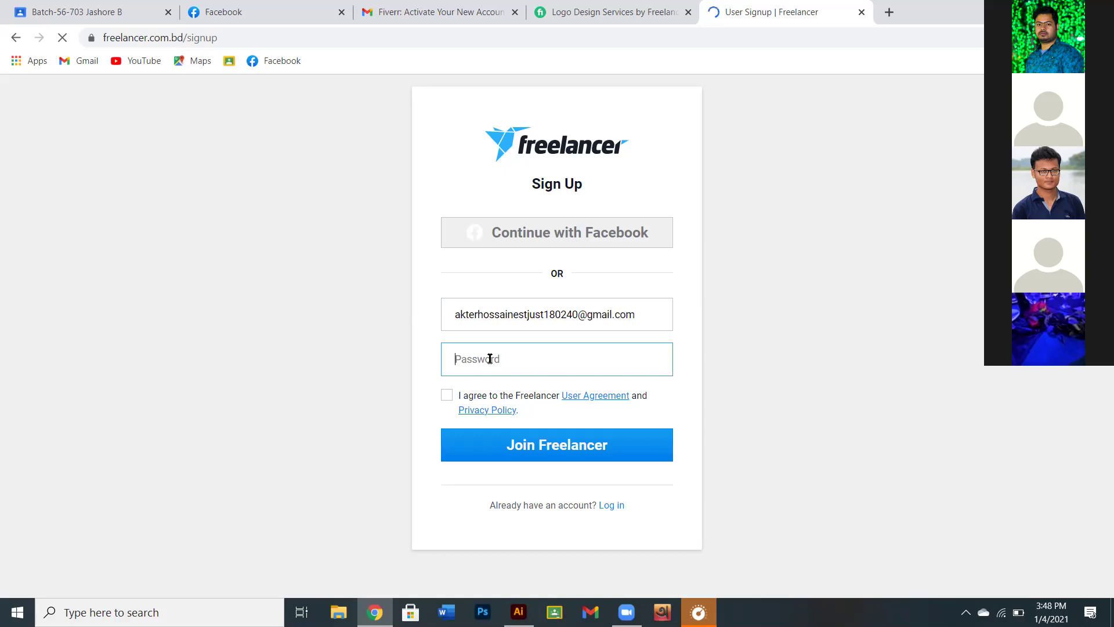
click(556, 262)
click(492, 370)
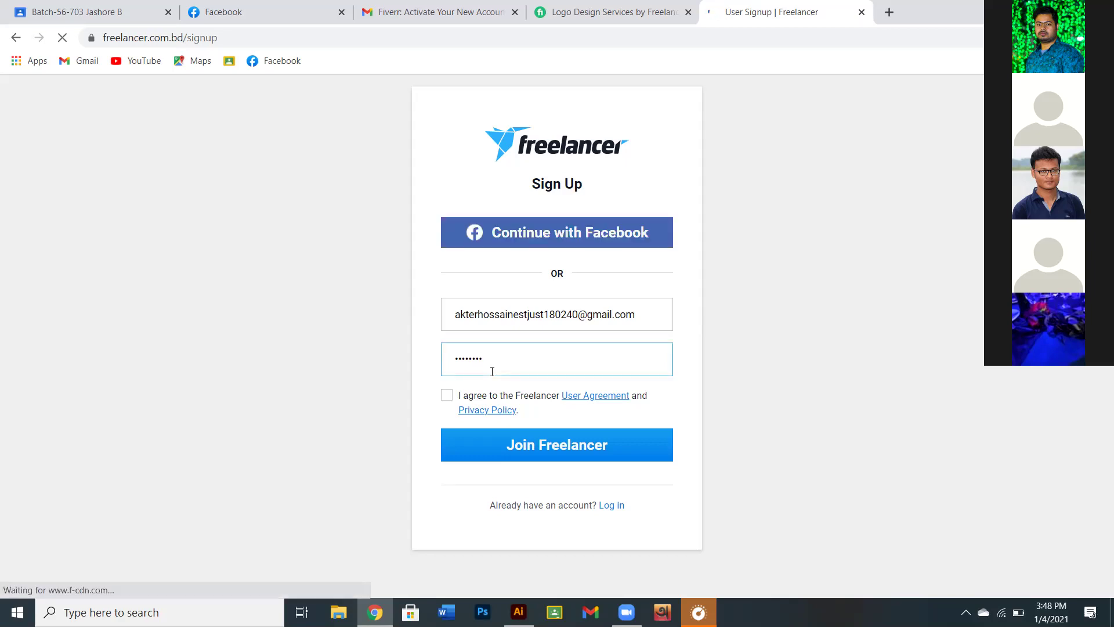
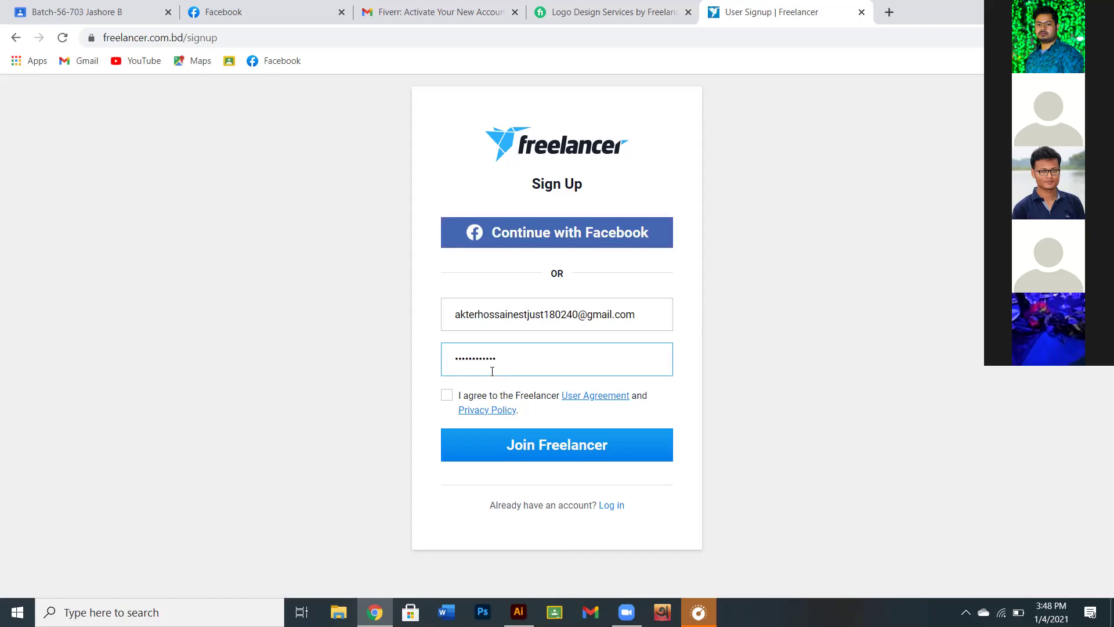
click(447, 395)
click(513, 444)
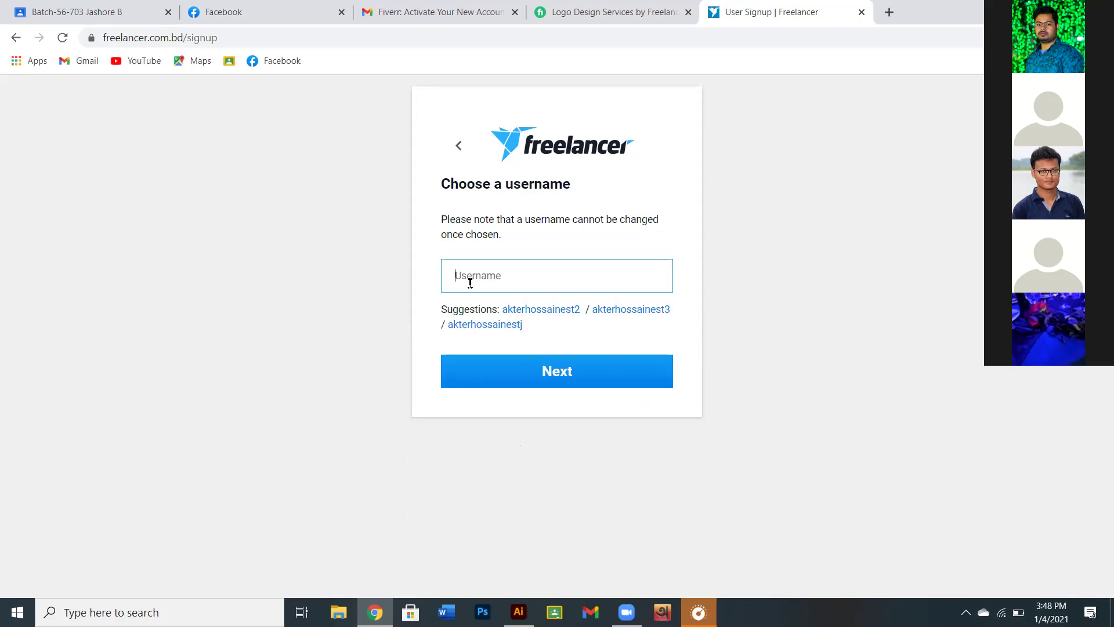
Enter 'gig_bank' as the username and try submitting it several times.
text(gig)
text(_bank)
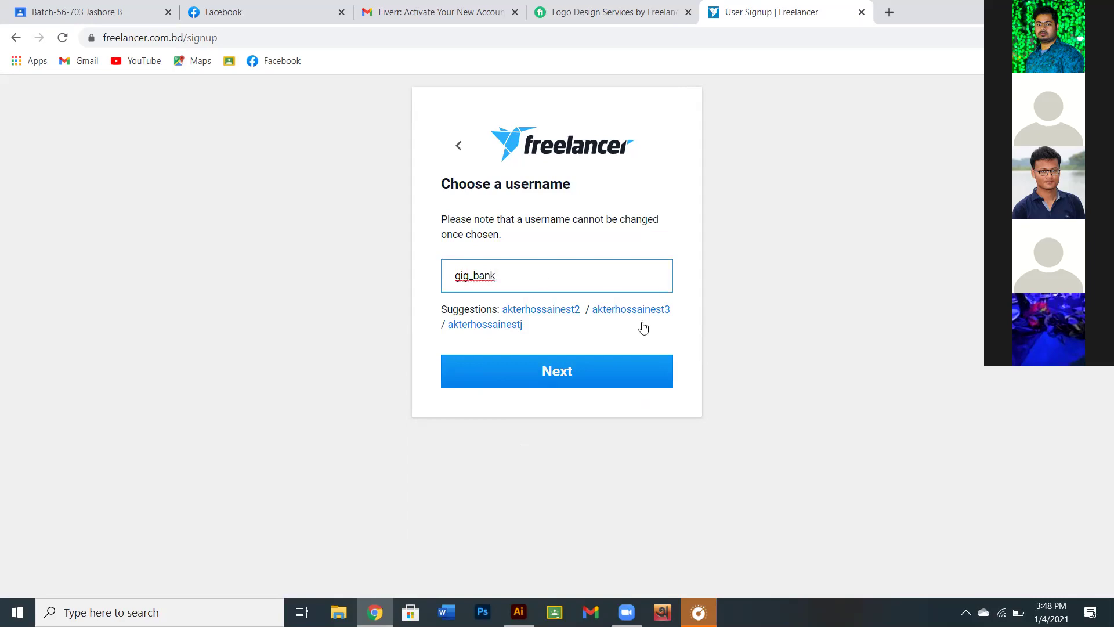
click(567, 373)
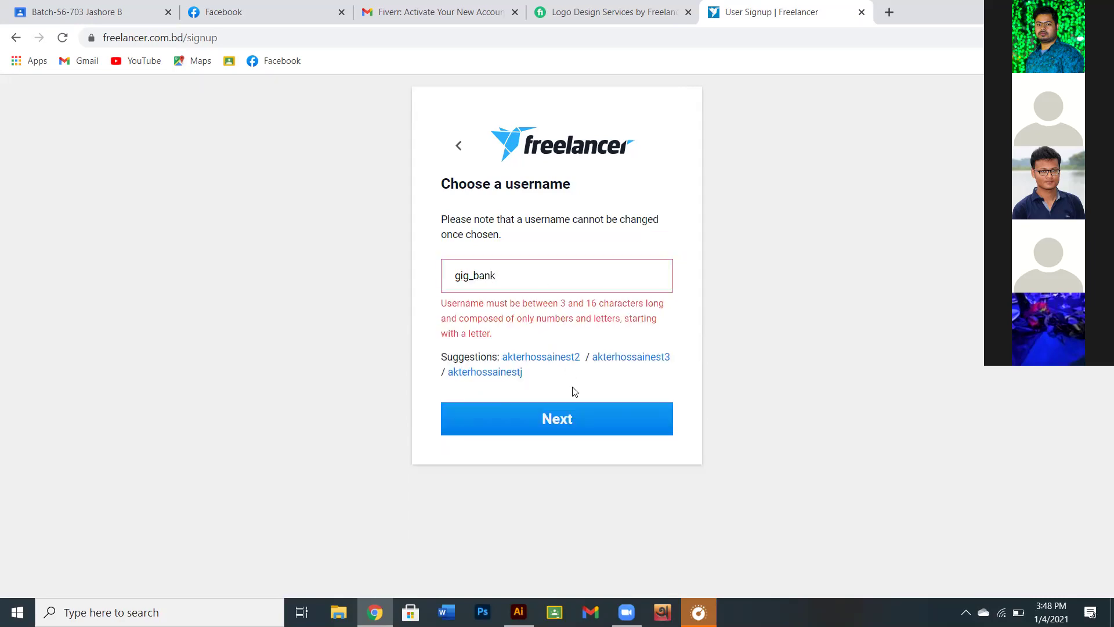
click(583, 426)
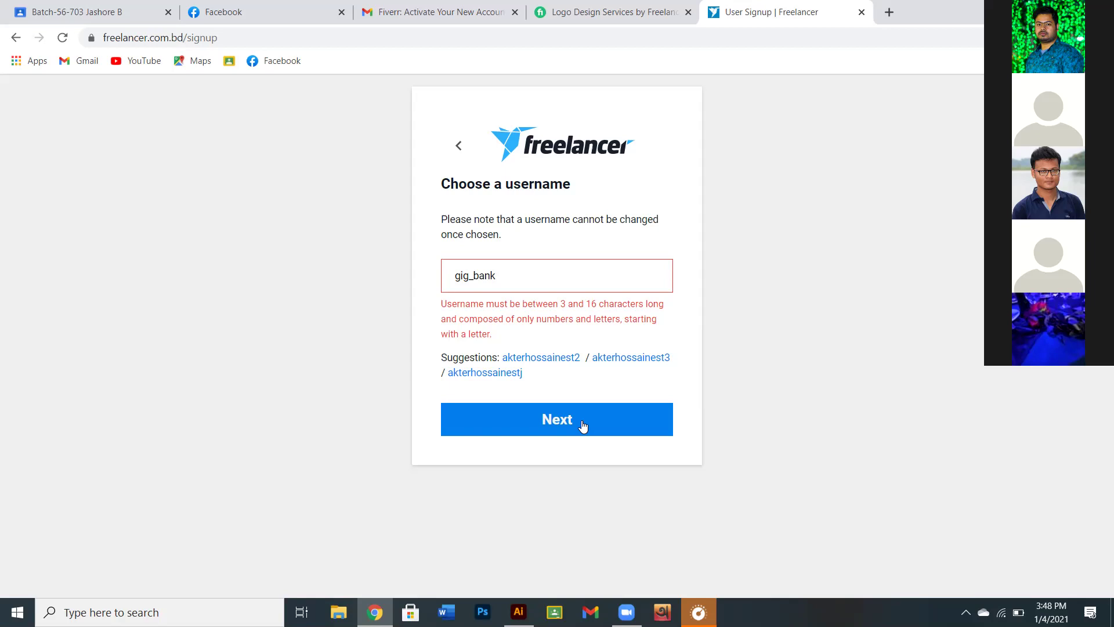
click(582, 425)
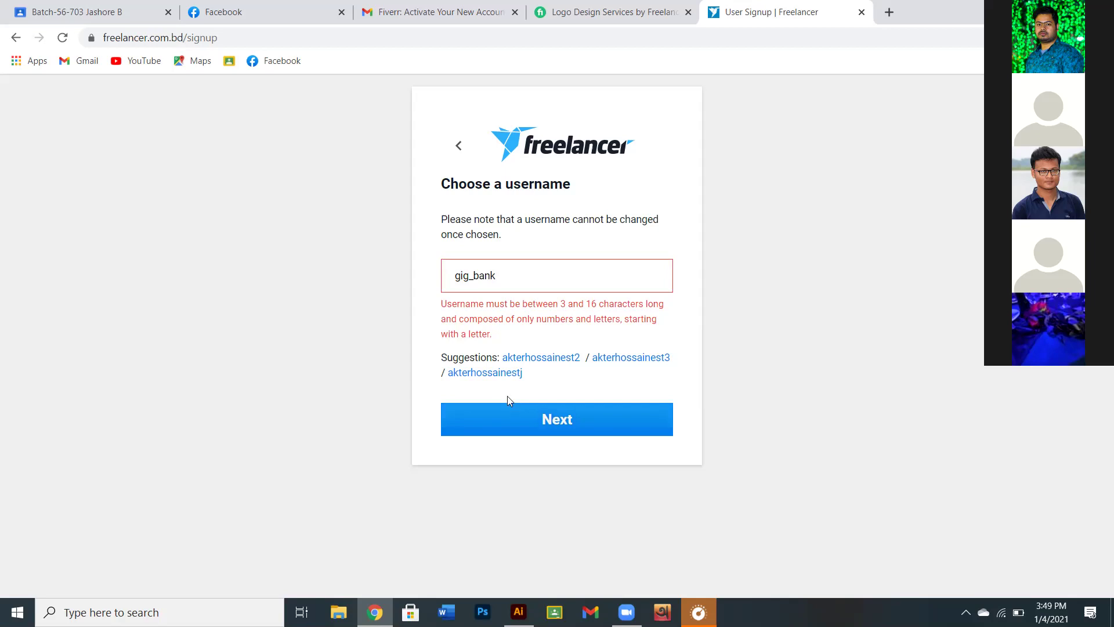
Remove the underscore so the username reads 'gigbank'.
click(459, 281)
click(474, 277)
key(BackSpace)
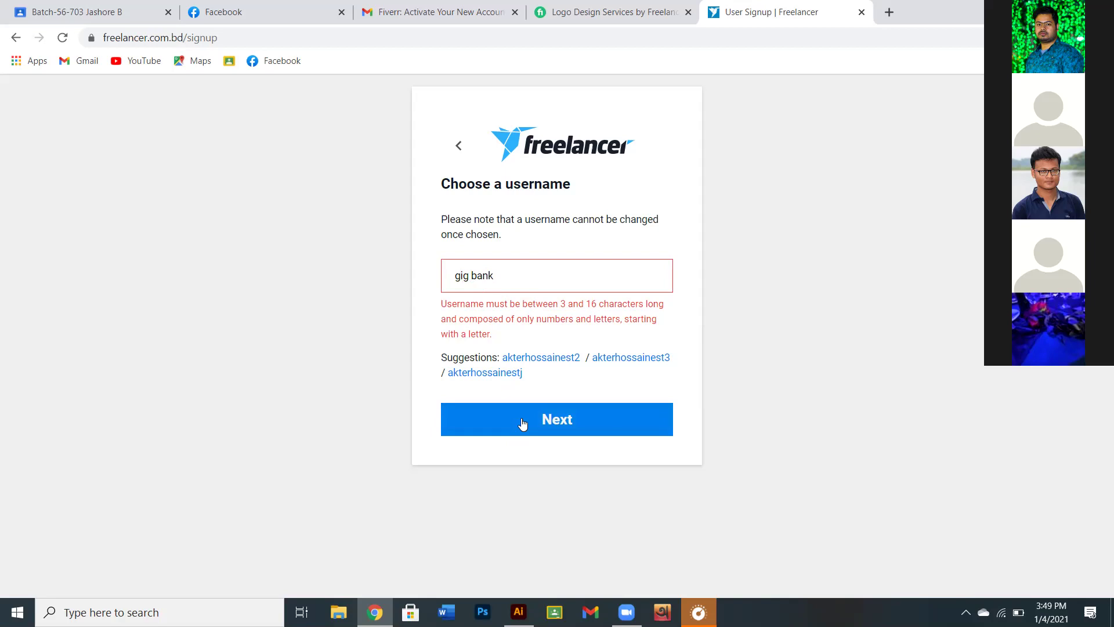
click(472, 276)
key(BackSpace)
Submit the username 'gigbank' and choose the 'I want to work' account type.
click(546, 427)
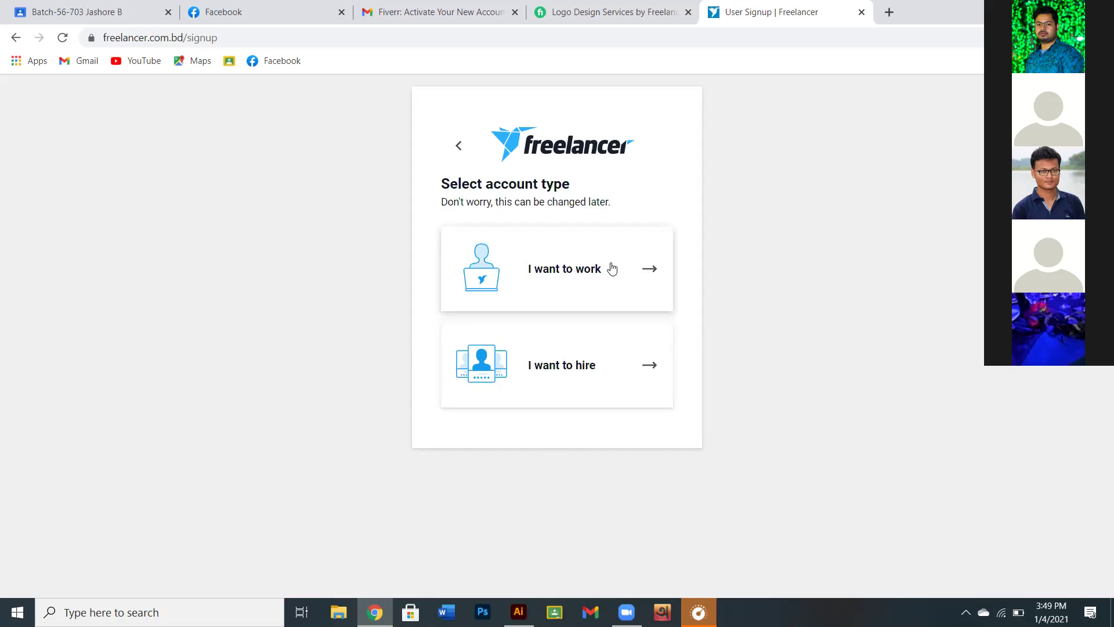
click(650, 273)
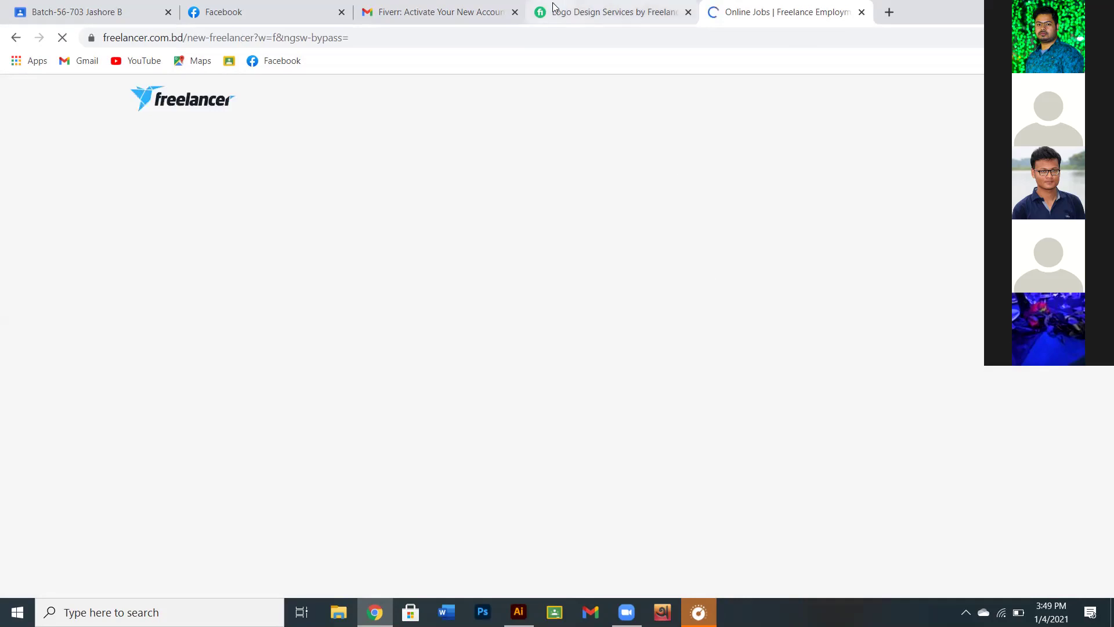
Close the Logo Design Services and class batch tabs, then scroll the welcome page's skill categories.
click(688, 12)
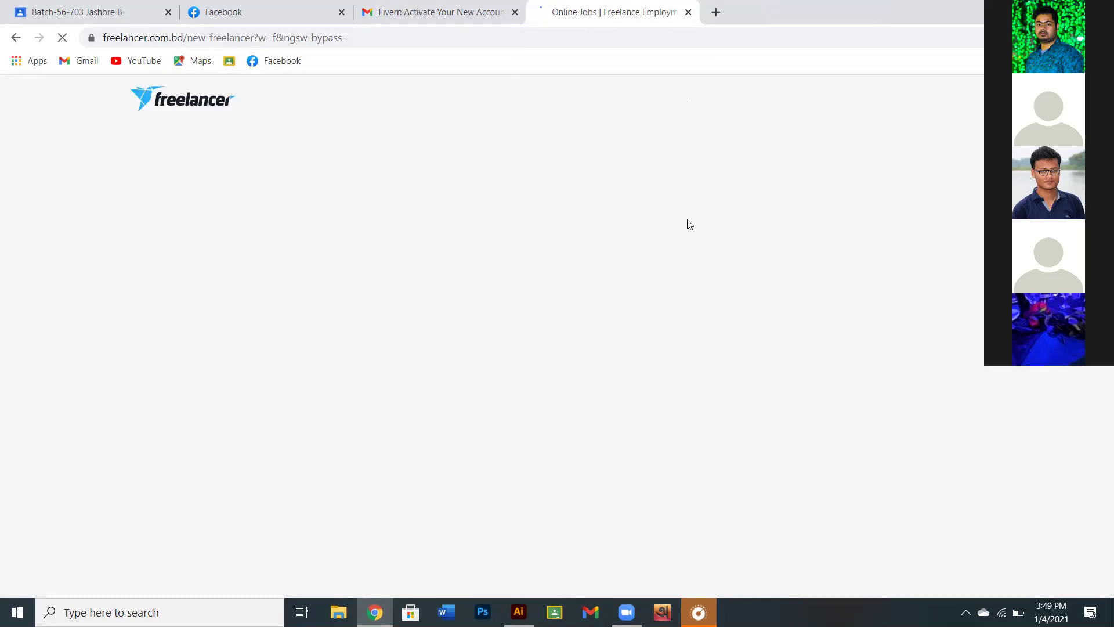
click(168, 12)
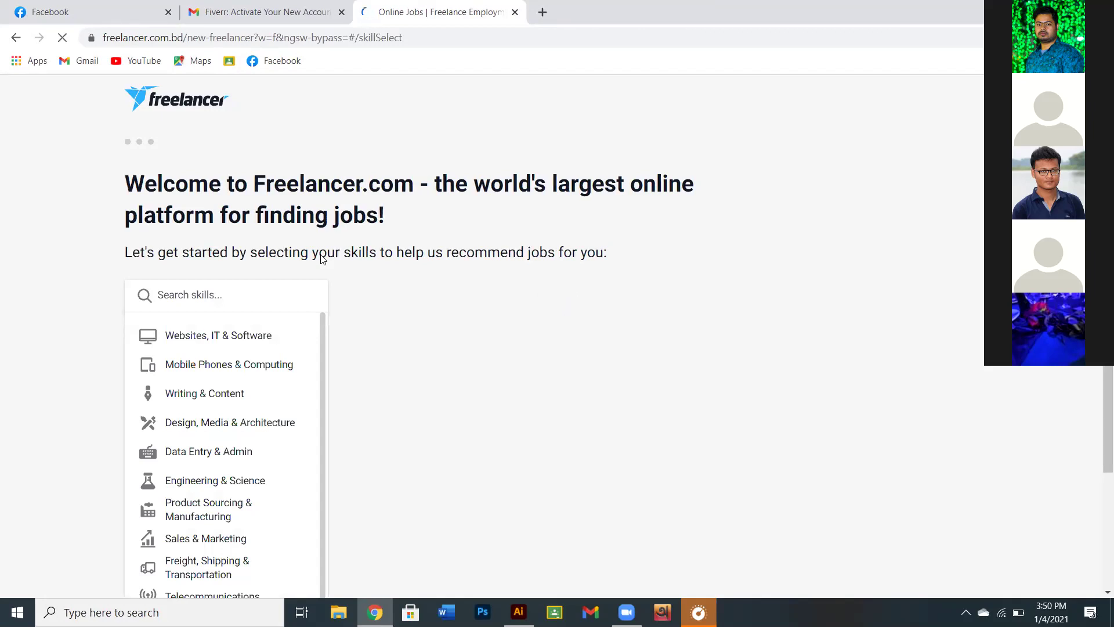
scroll(283, 297, down, 3)
scroll(284, 297, down, 1)
scroll(287, 296, up, 1)
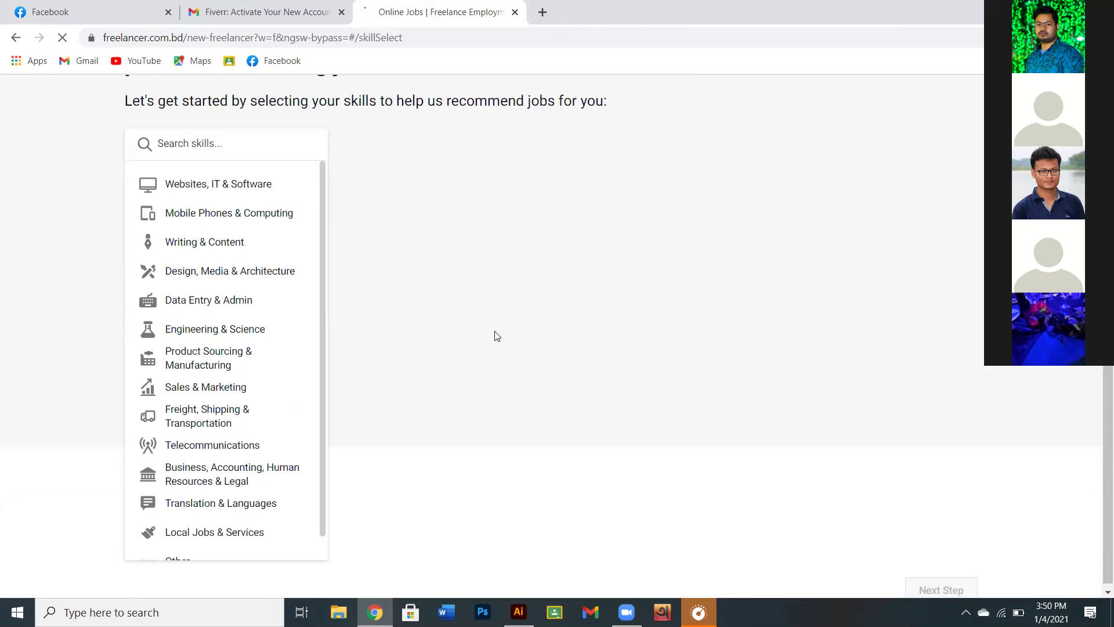
scroll(497, 336, up, 3)
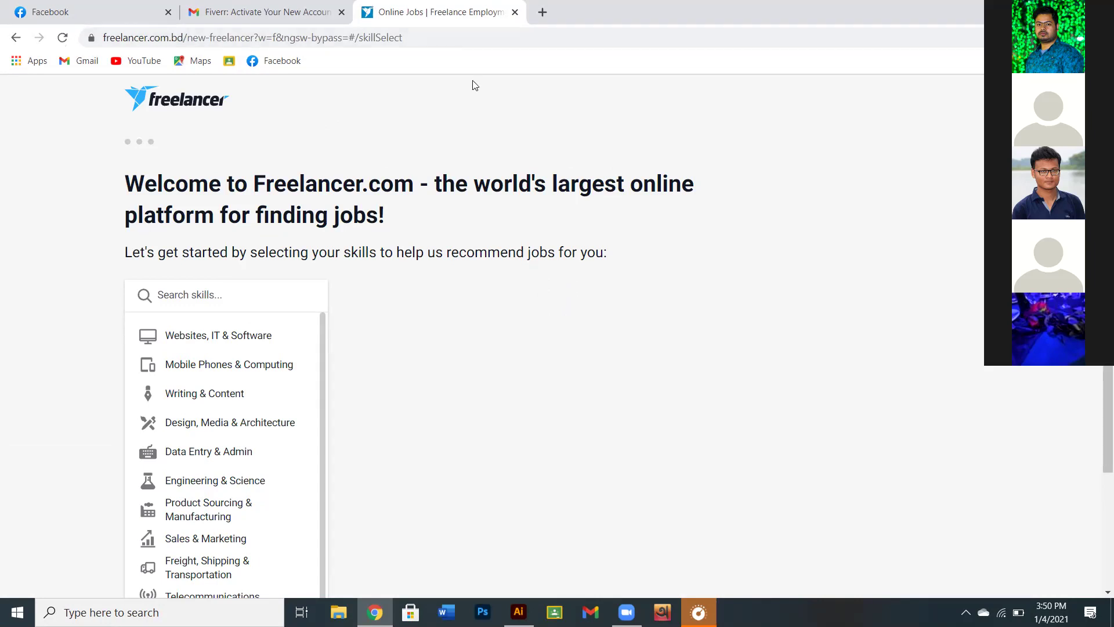
scroll(514, 174, down, 3)
scroll(514, 175, up, 3)
Open Design, Media & Architecture and add Graphic Design, Illustrator and Photo Editing.
click(196, 422)
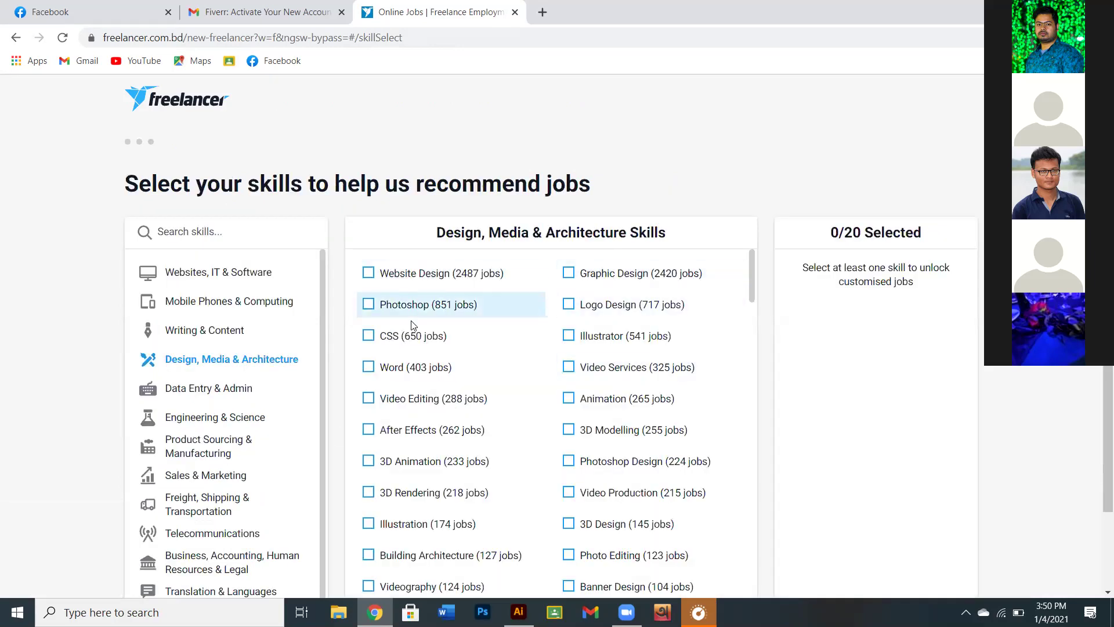
click(369, 306)
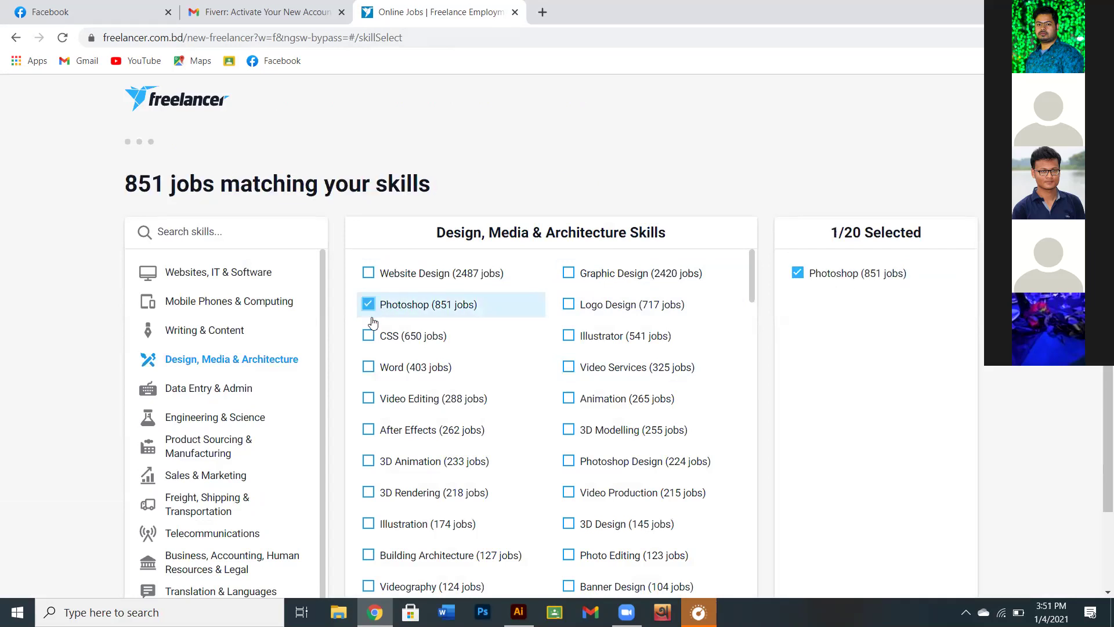
scroll(373, 346, down, 2)
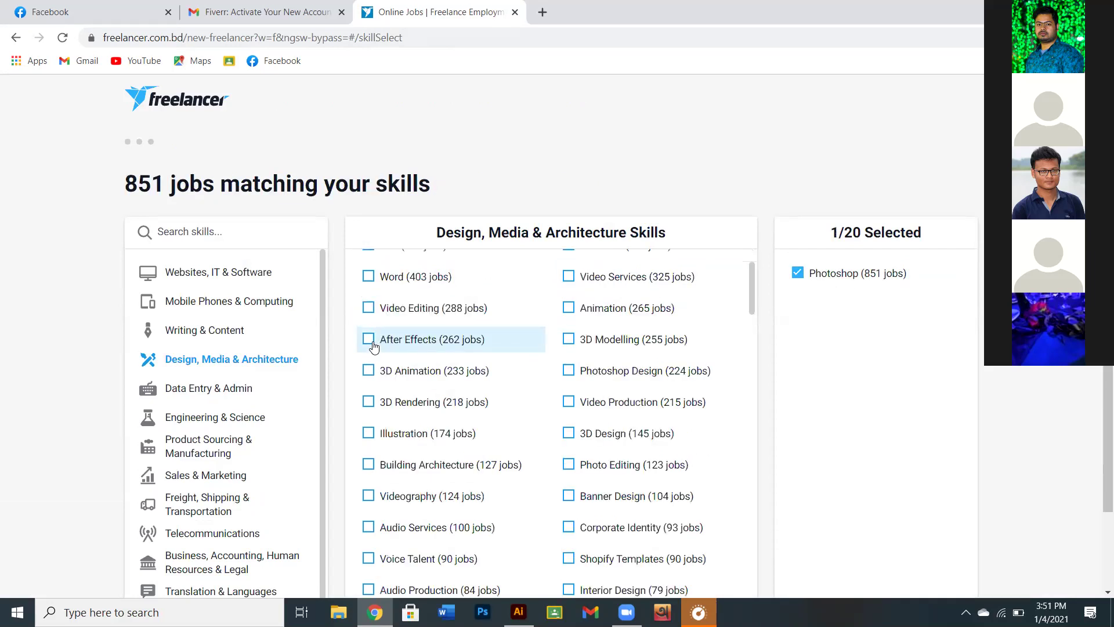
scroll(373, 346, up, 2)
click(369, 367)
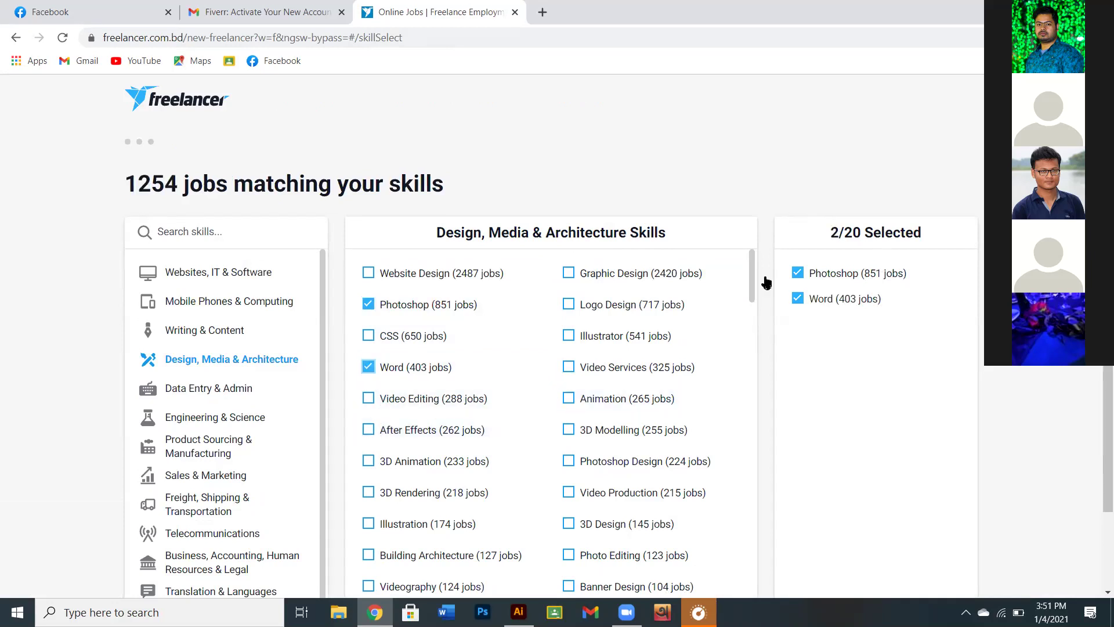
click(368, 304)
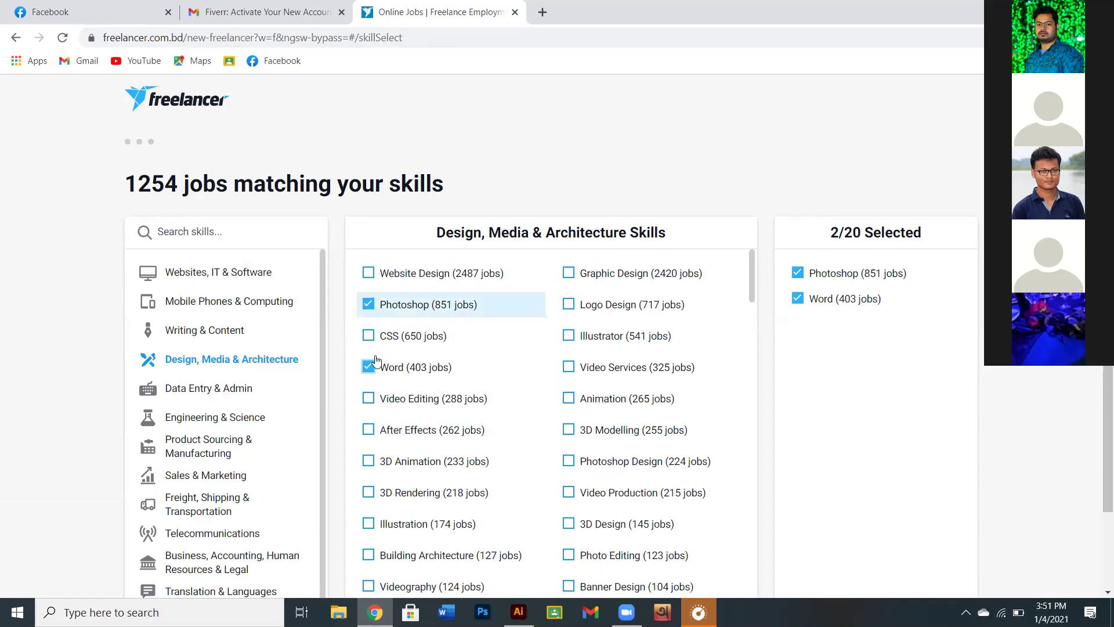
click(409, 358)
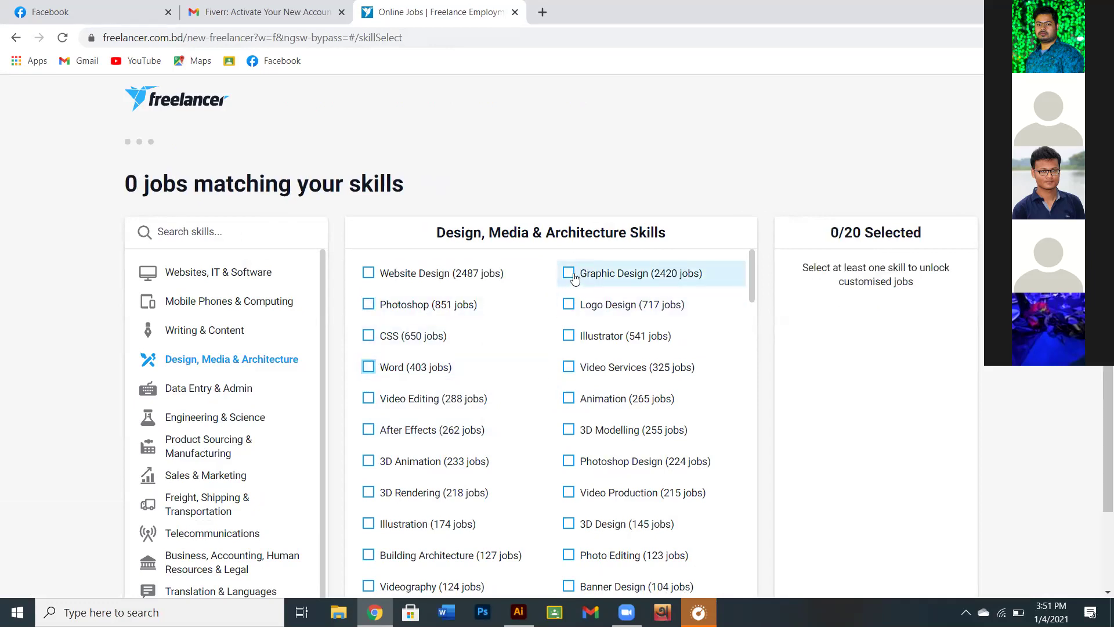
click(569, 274)
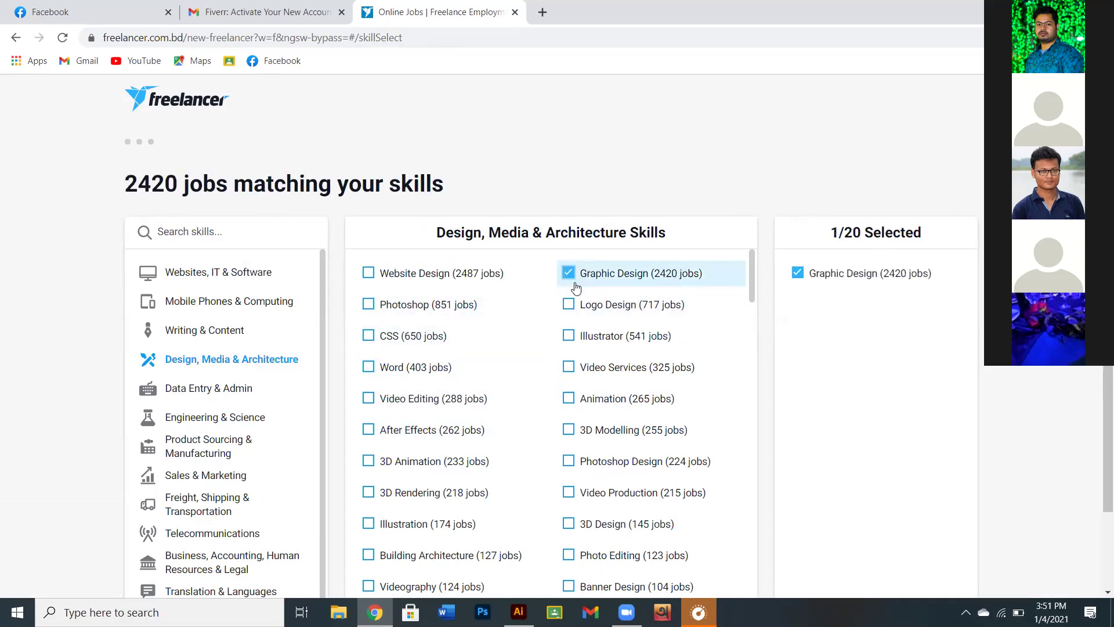
click(570, 338)
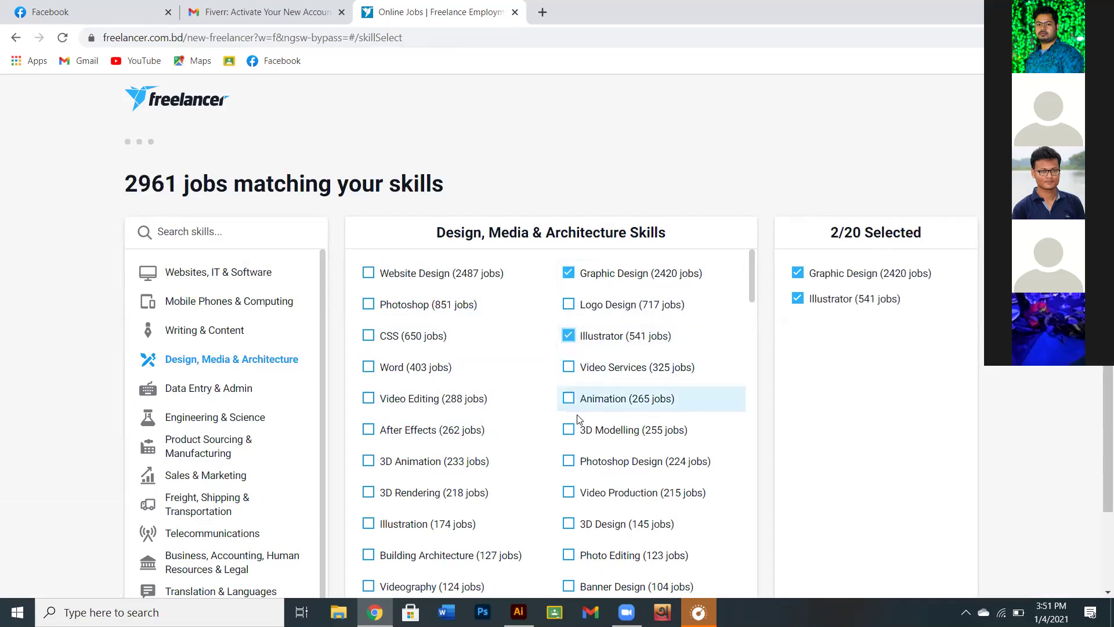
click(570, 557)
Add Flyer Design, Business Cards and Photo Retouching to the selected skills.
scroll(572, 558, down, 3)
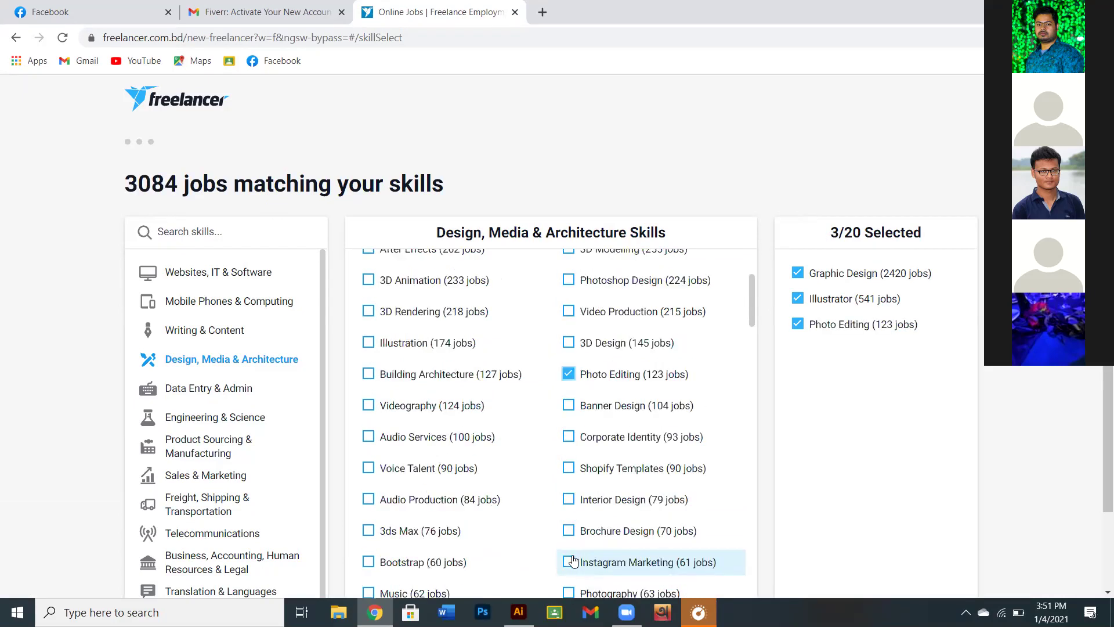
scroll(573, 559, down, 5)
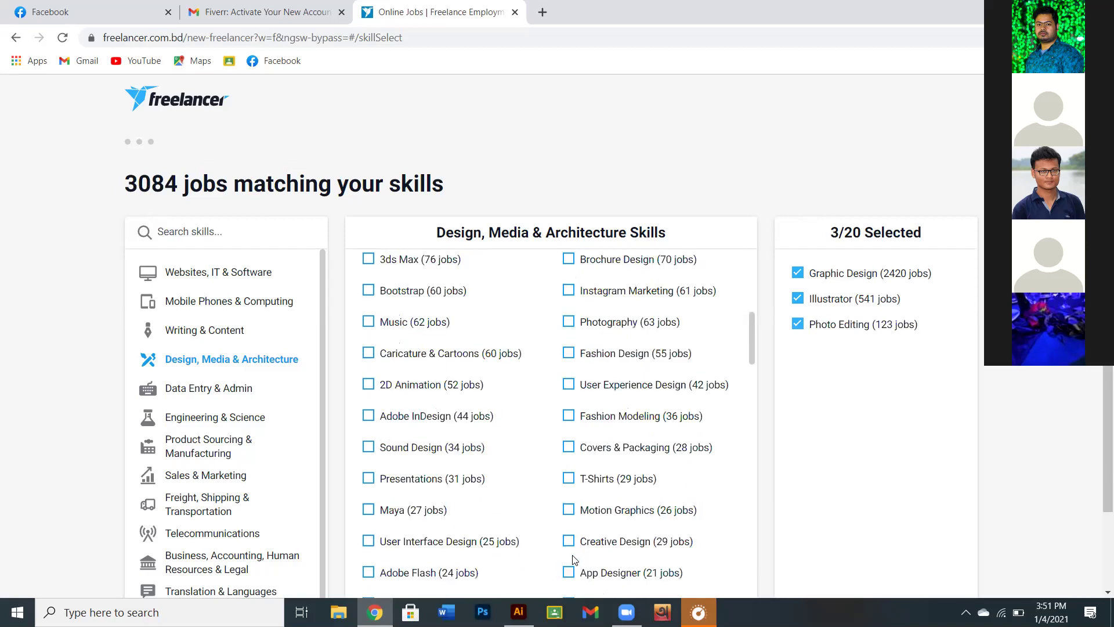
scroll(461, 509, down, 6)
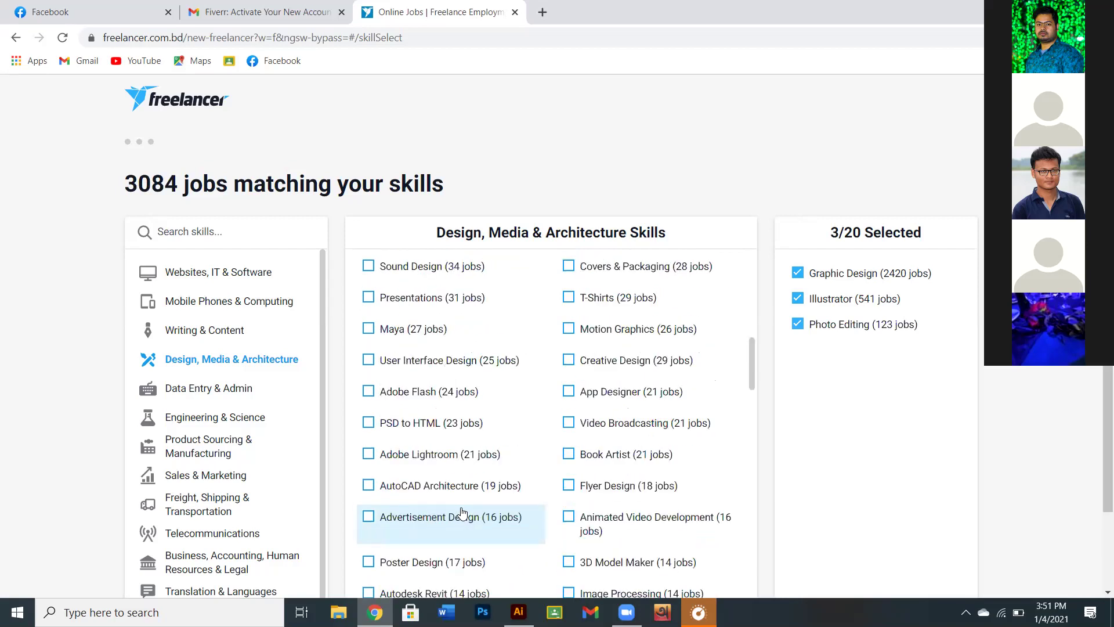
scroll(461, 511, down, 15)
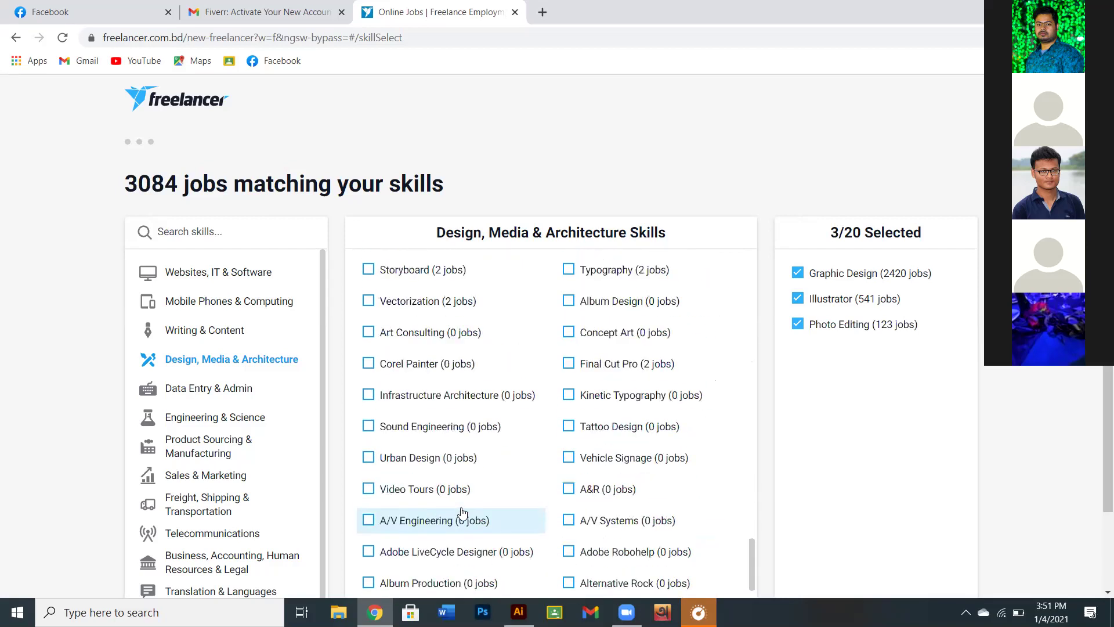
scroll(461, 512, up, 9)
scroll(462, 512, up, 15)
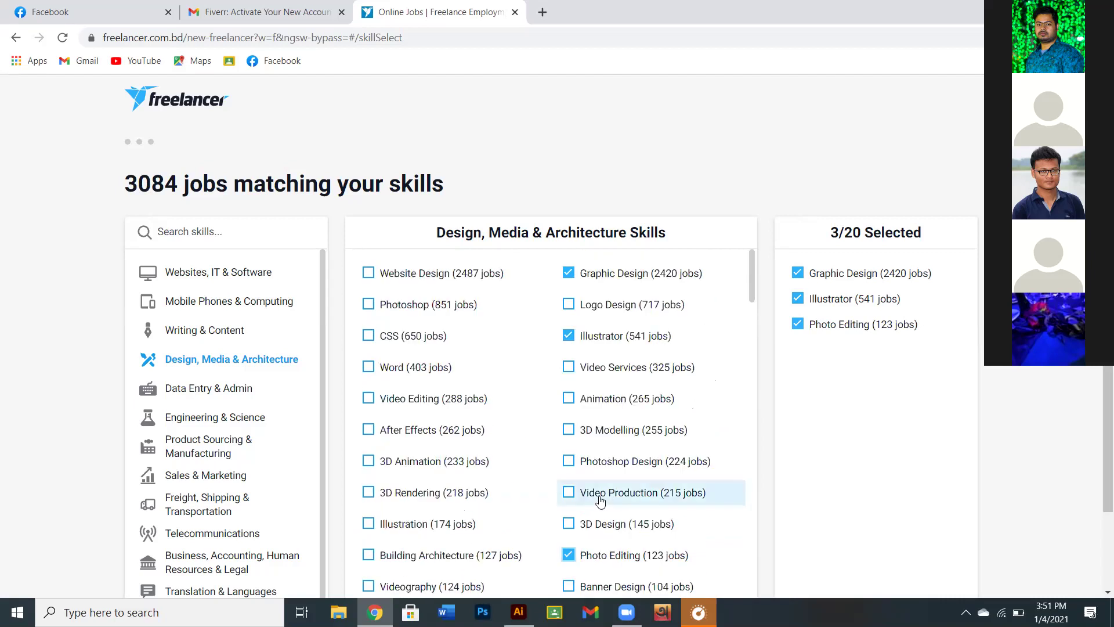
scroll(632, 520, down, 2)
scroll(632, 519, down, 5)
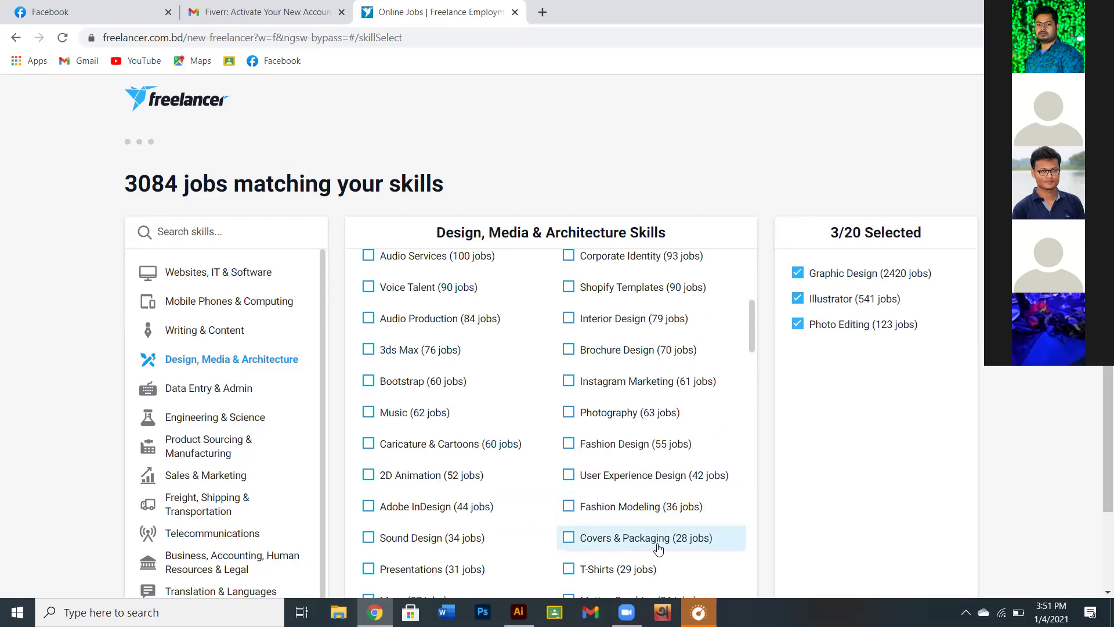
scroll(646, 544, down, 2)
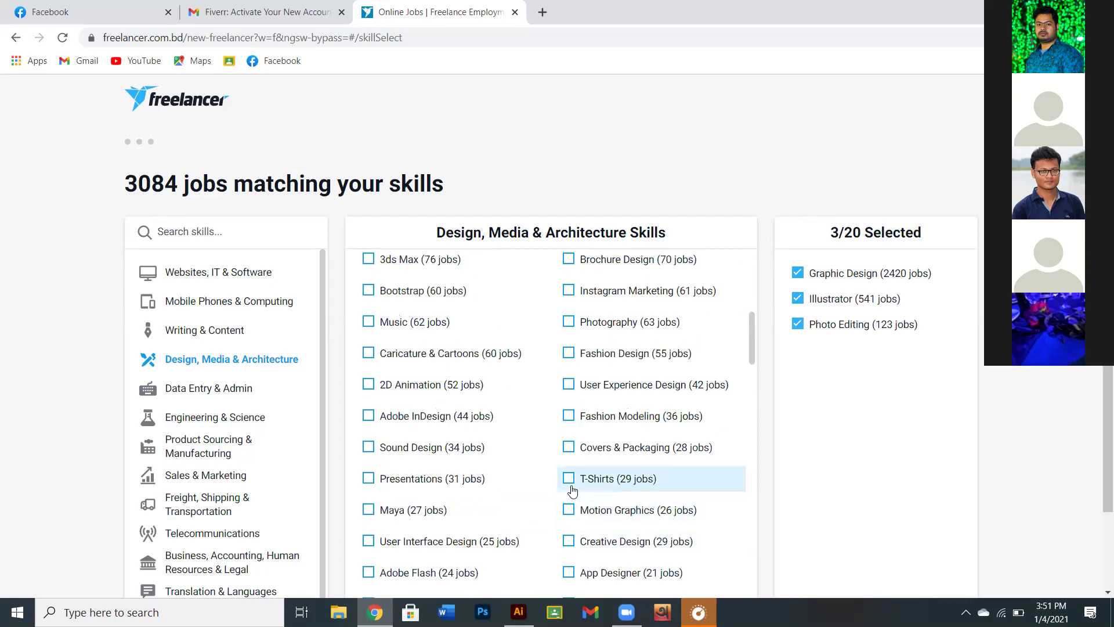
scroll(575, 522, down, 2)
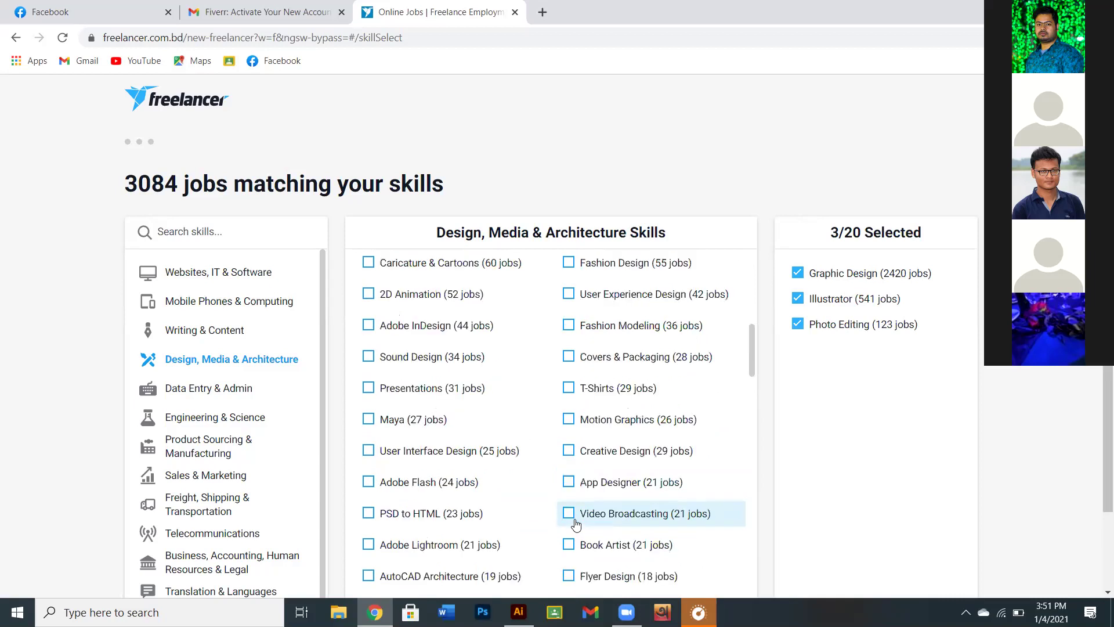
scroll(576, 524, down, 2)
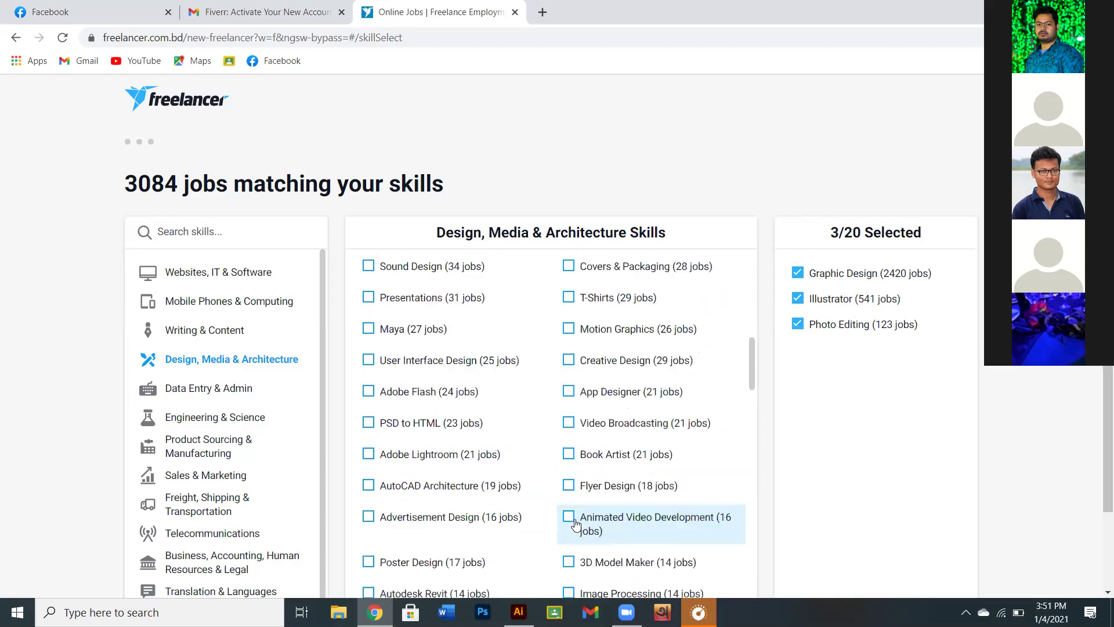
click(569, 490)
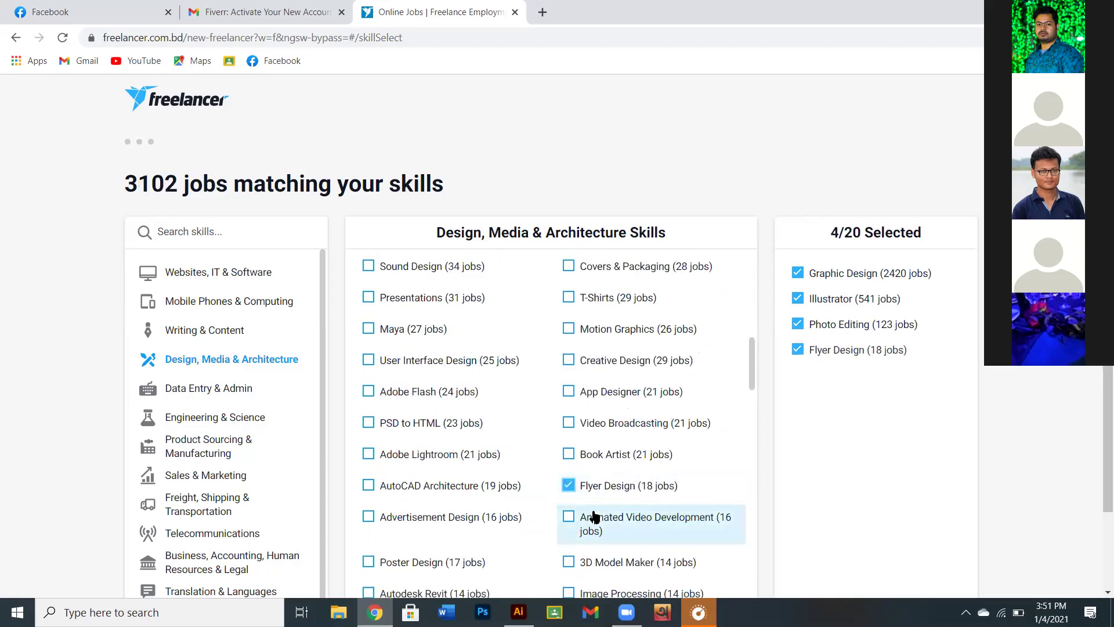
scroll(591, 517, down, 4)
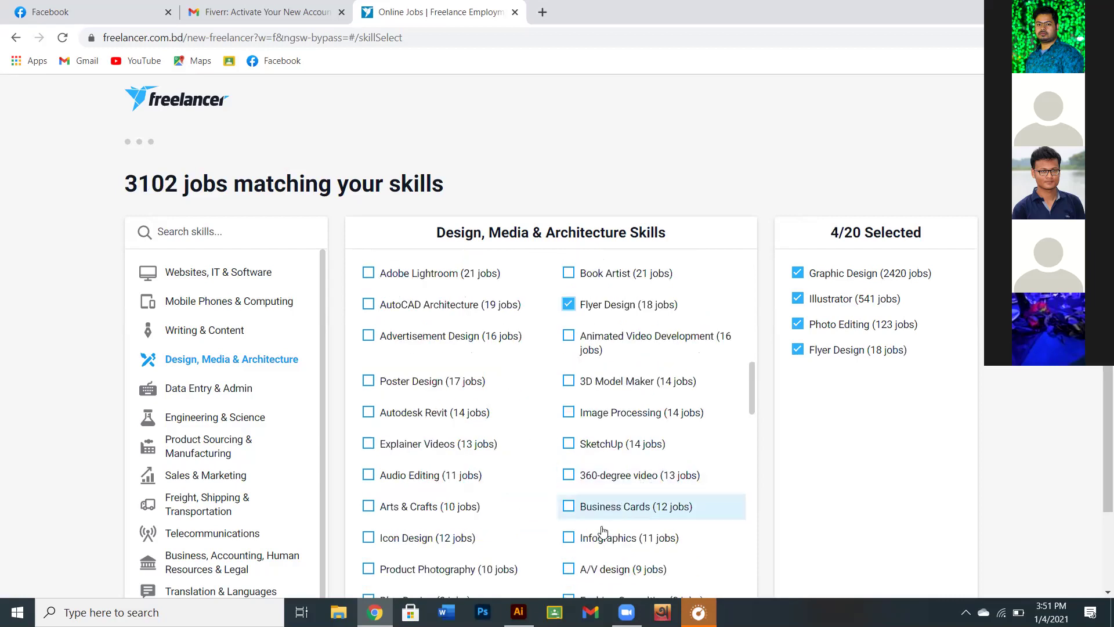
click(581, 515)
scroll(598, 518, down, 2)
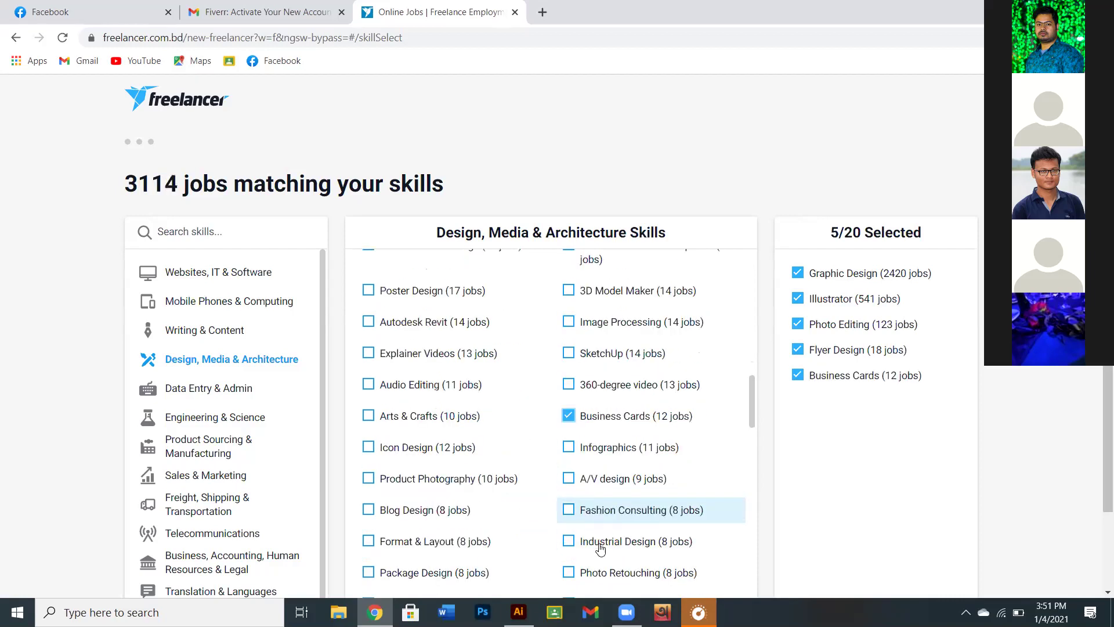
scroll(613, 560, down, 2)
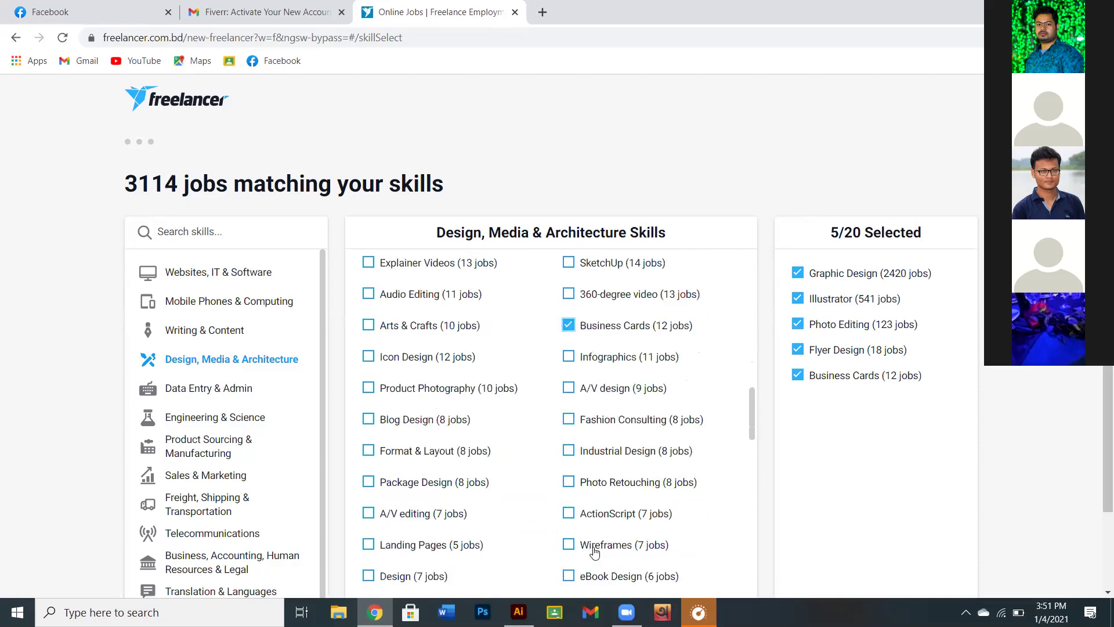
click(570, 484)
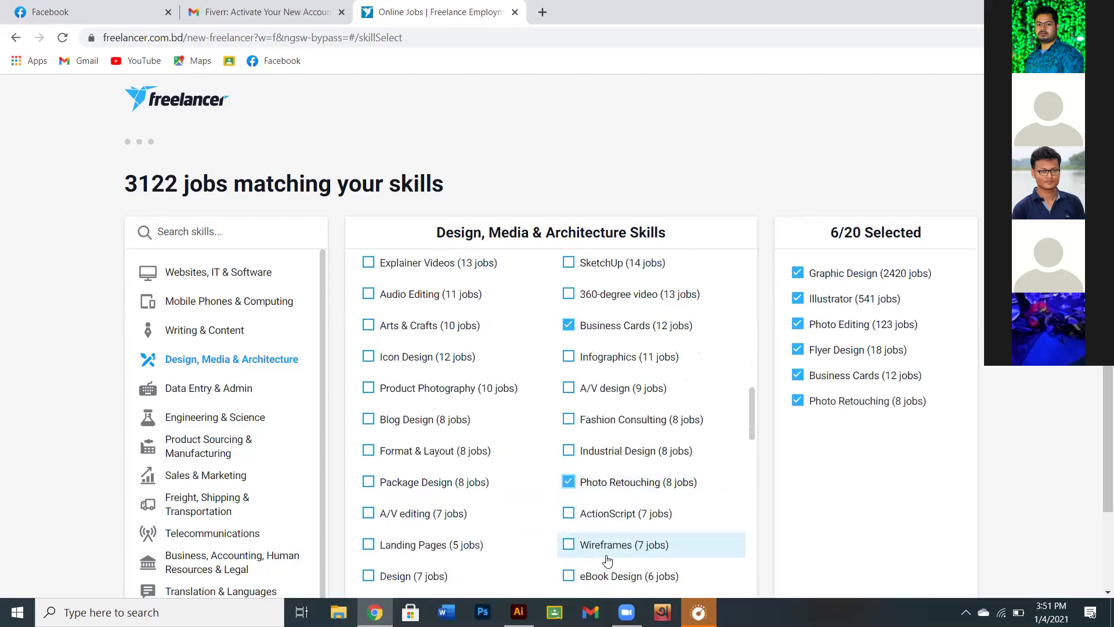
Add Photo Restoration, Icon Design and Poster Design to the selected skills.
scroll(615, 554, down, 2)
scroll(620, 552, down, 2)
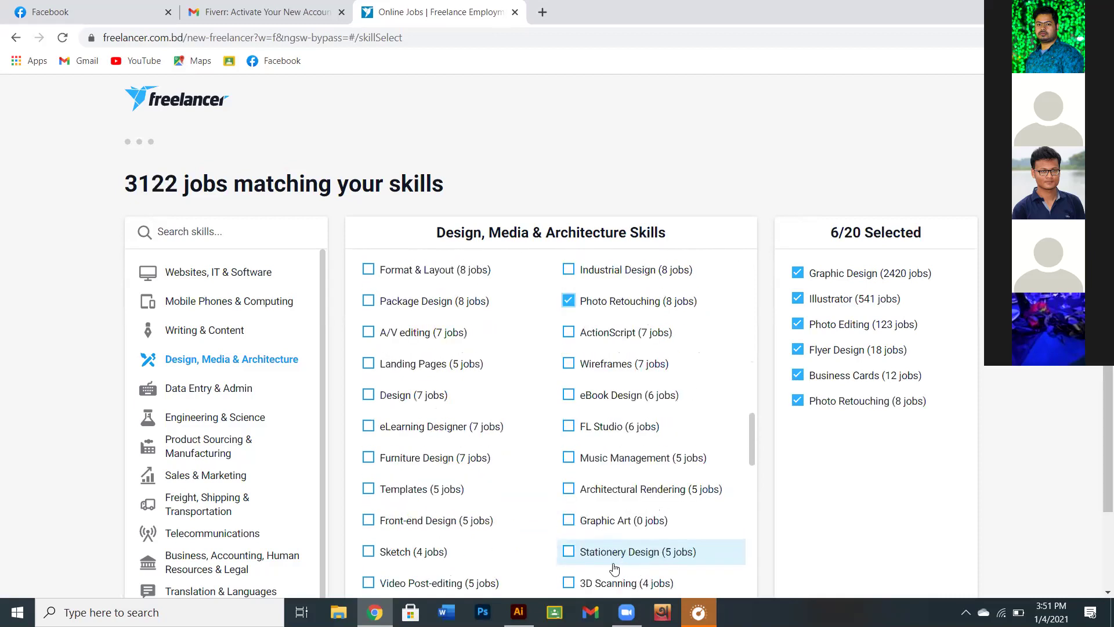
scroll(658, 575, down, 2)
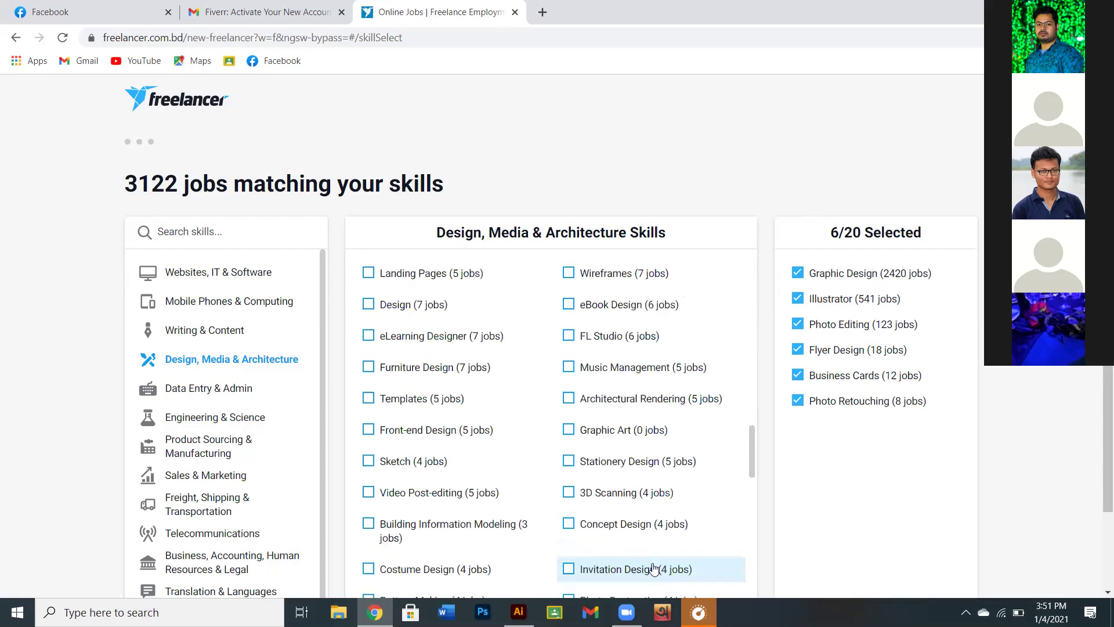
scroll(645, 558, down, 4)
scroll(647, 557, down, 2)
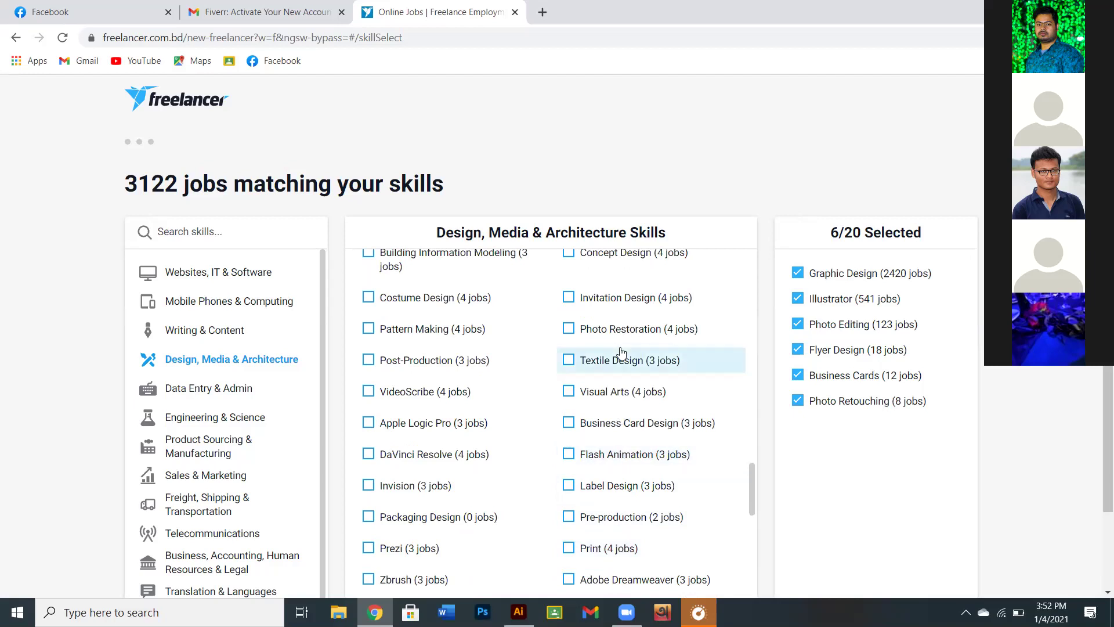
click(568, 330)
scroll(572, 455, down, 2)
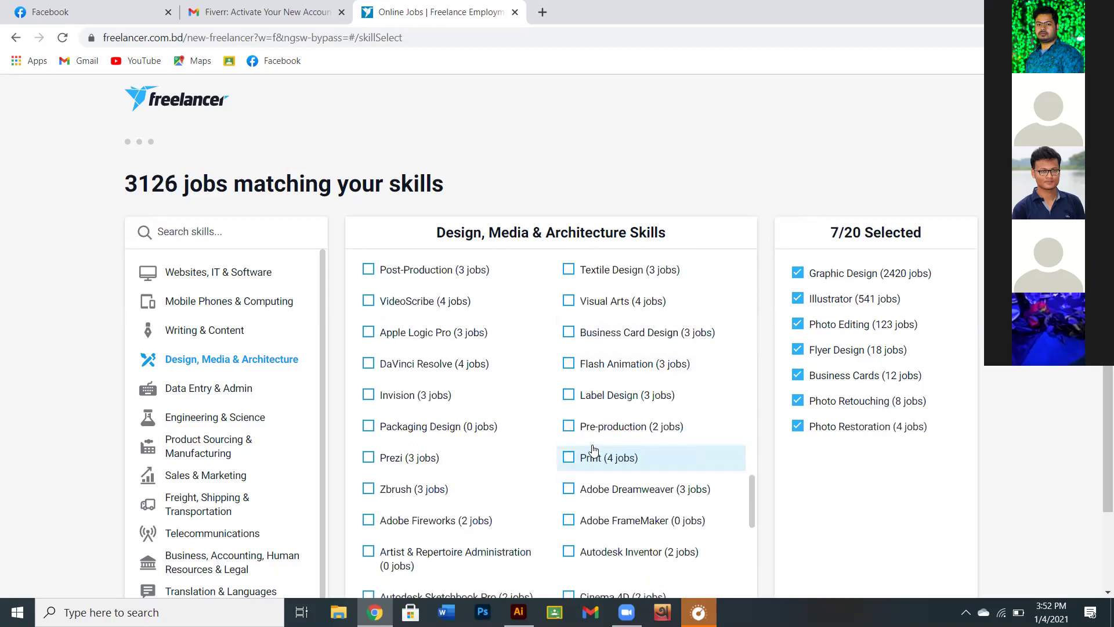
scroll(580, 488, down, 3)
scroll(623, 496, up, 3)
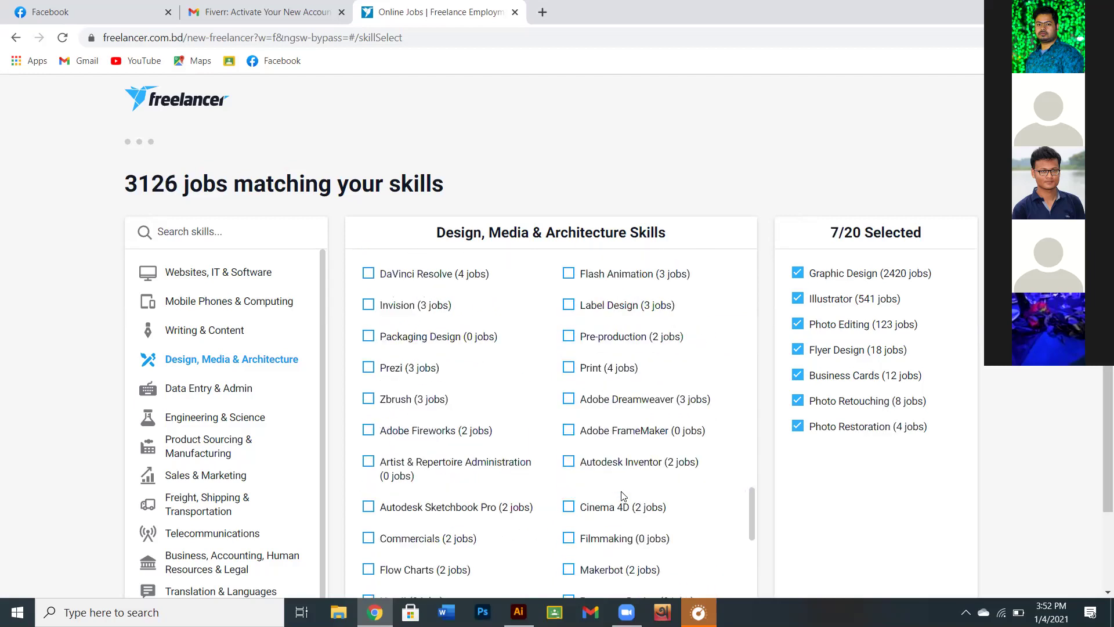
scroll(622, 496, up, 3)
scroll(624, 496, down, 4)
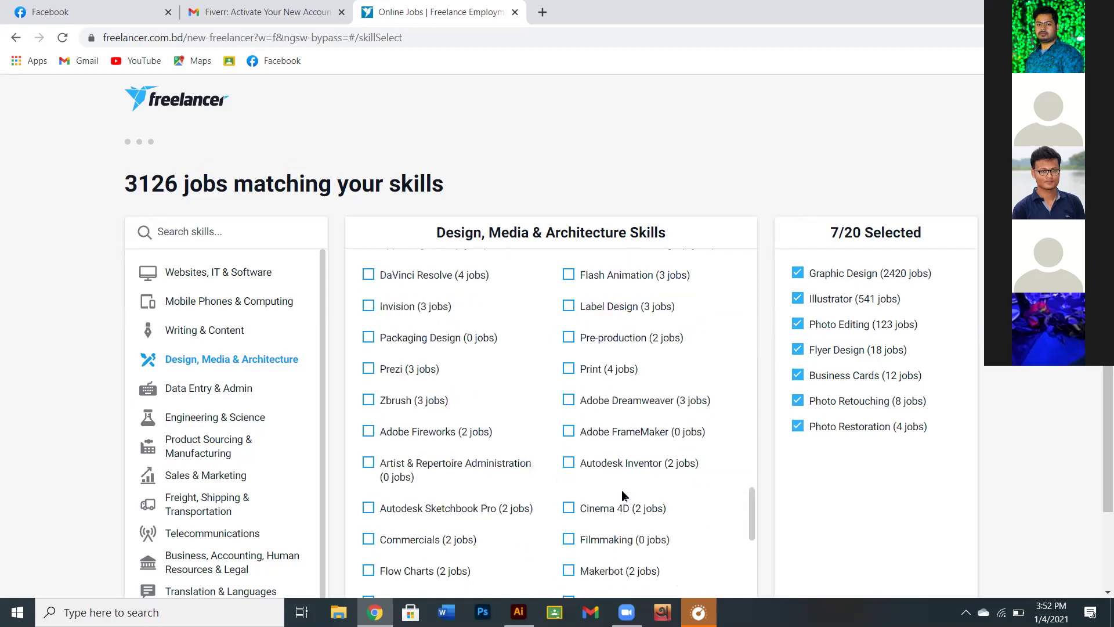
scroll(623, 496, down, 2)
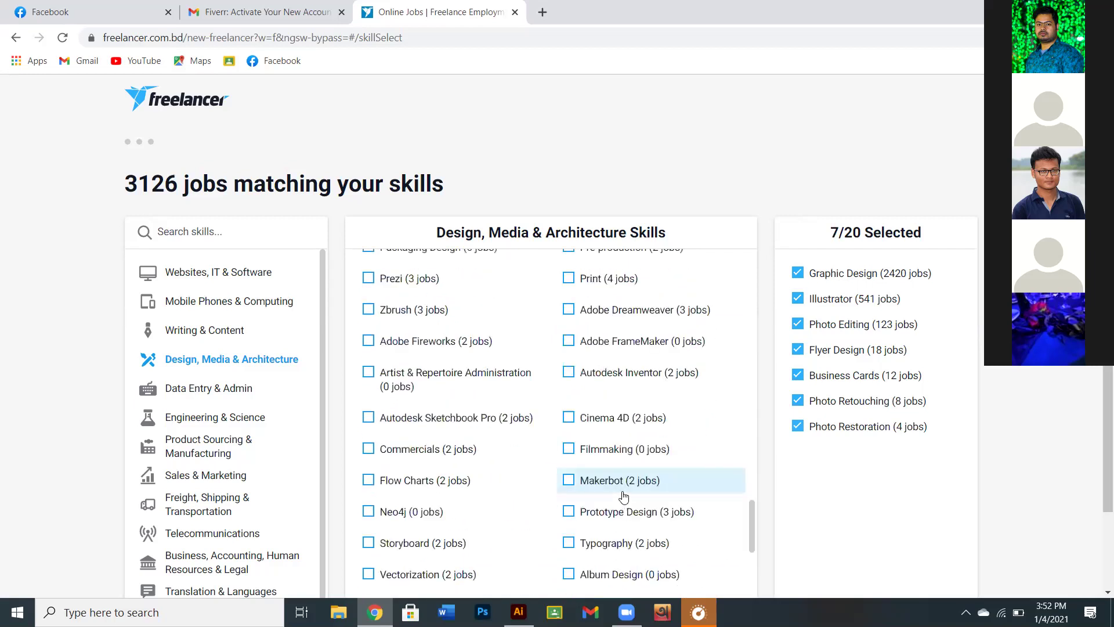
scroll(624, 496, down, 3)
scroll(623, 496, down, 7)
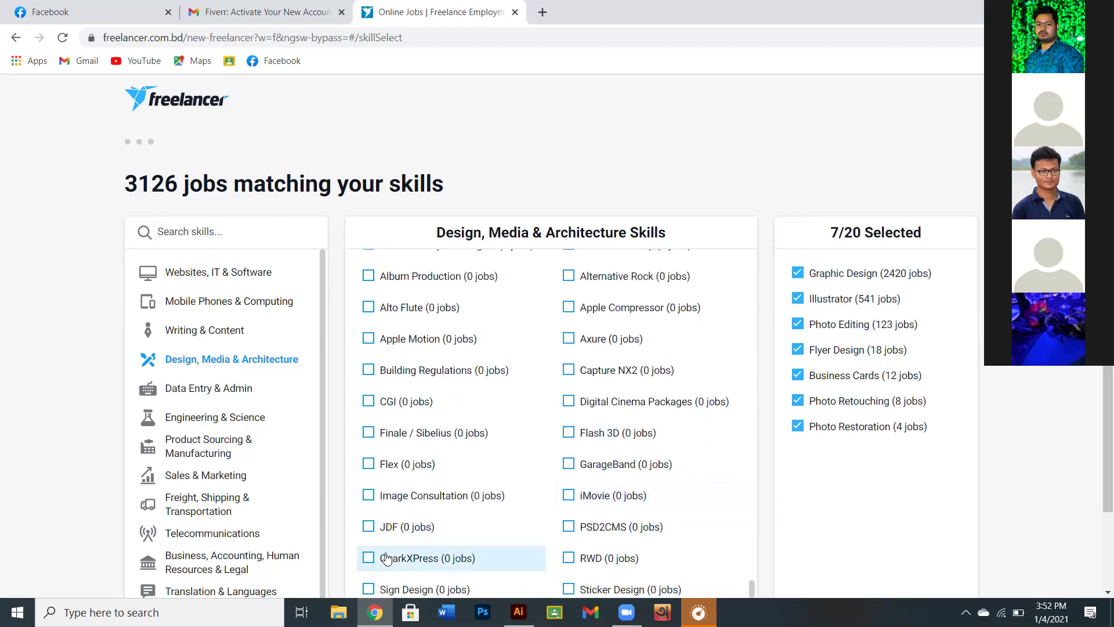
scroll(427, 459, up, 3)
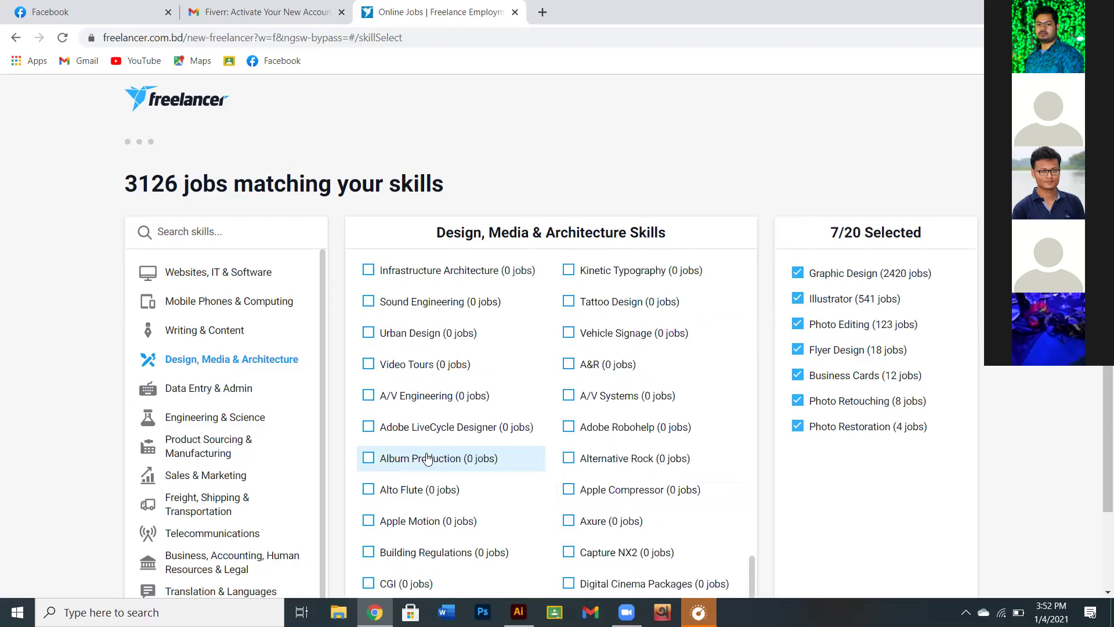
scroll(427, 459, up, 6)
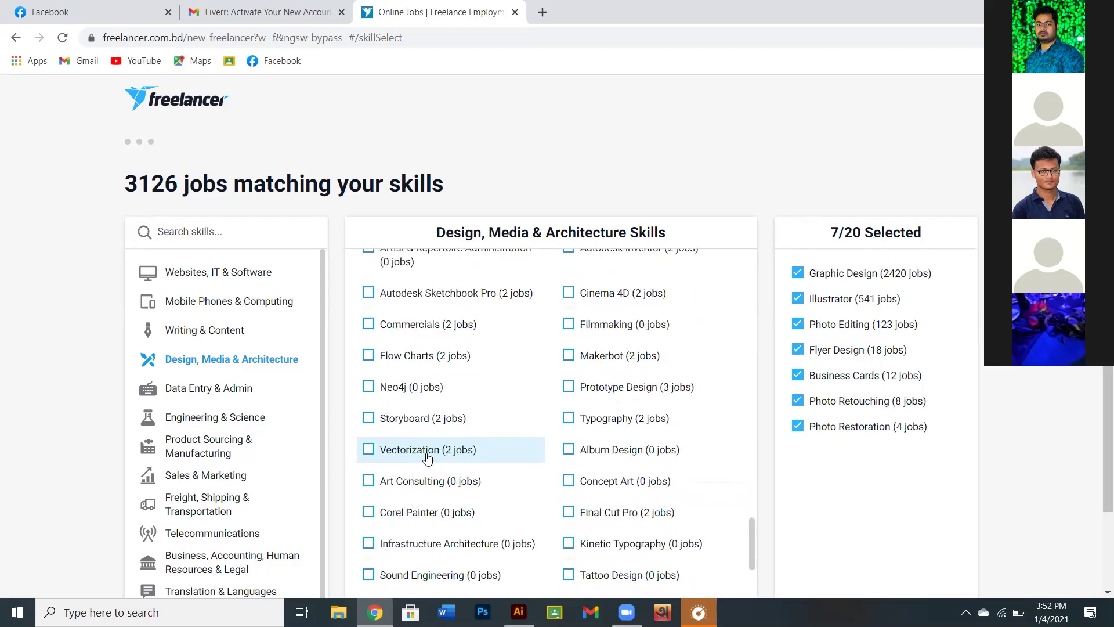
scroll(427, 459, up, 6)
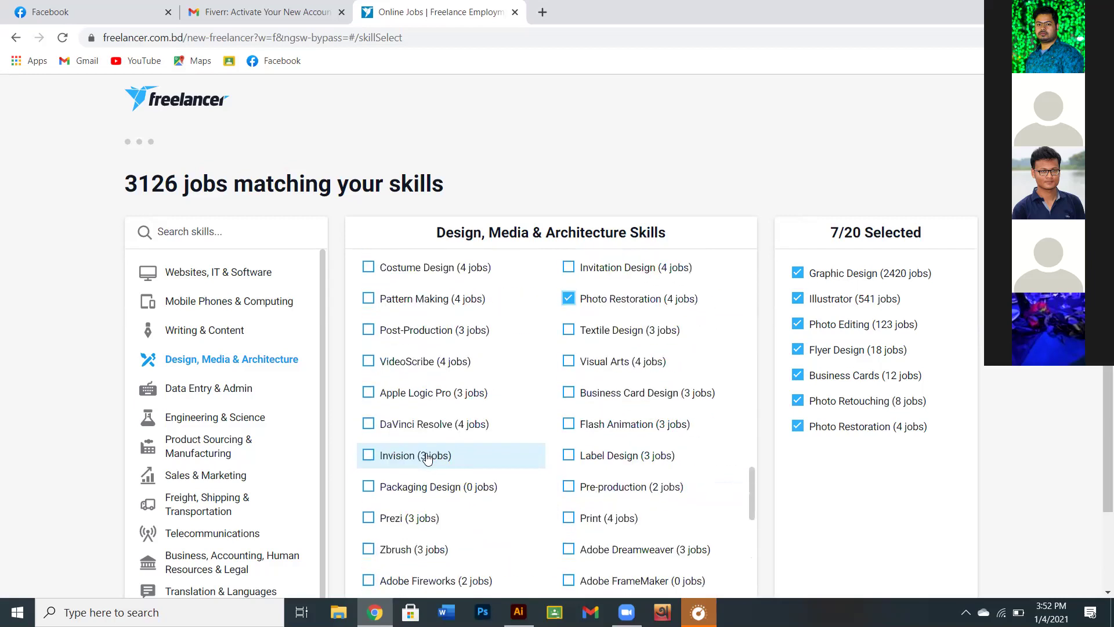
scroll(427, 458, up, 2)
scroll(427, 459, up, 2)
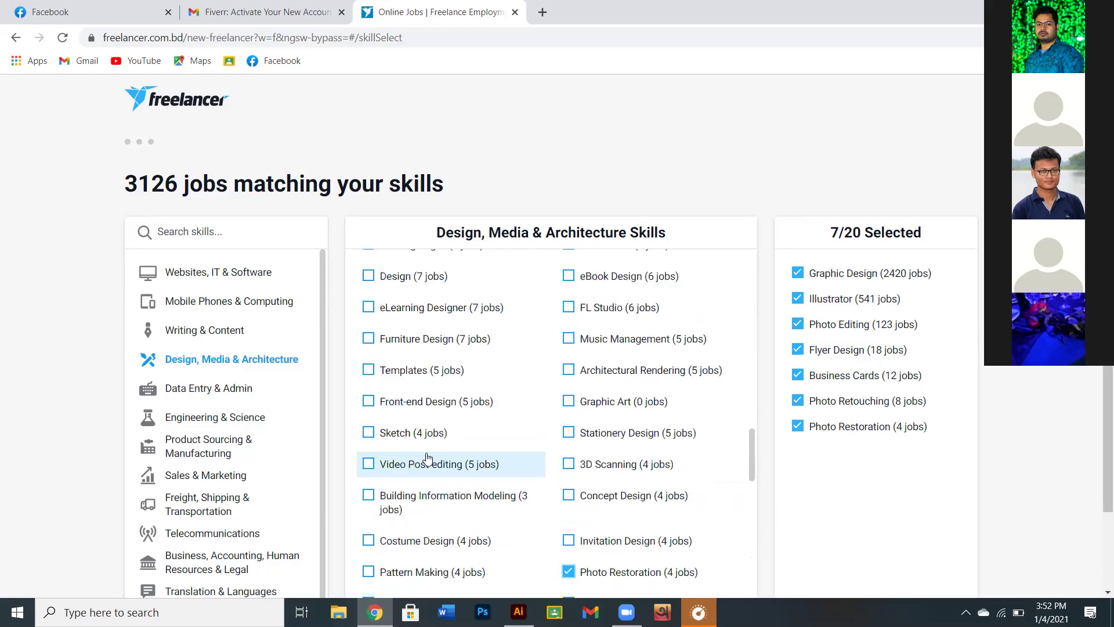
scroll(427, 459, up, 2)
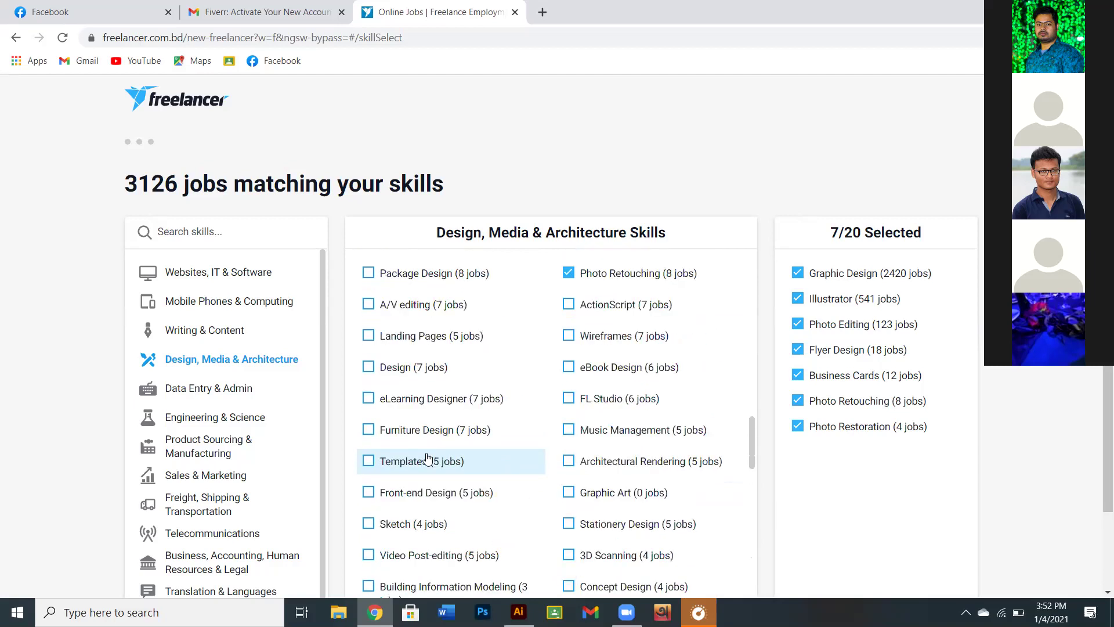
scroll(427, 459, up, 2)
scroll(427, 459, up, 2)
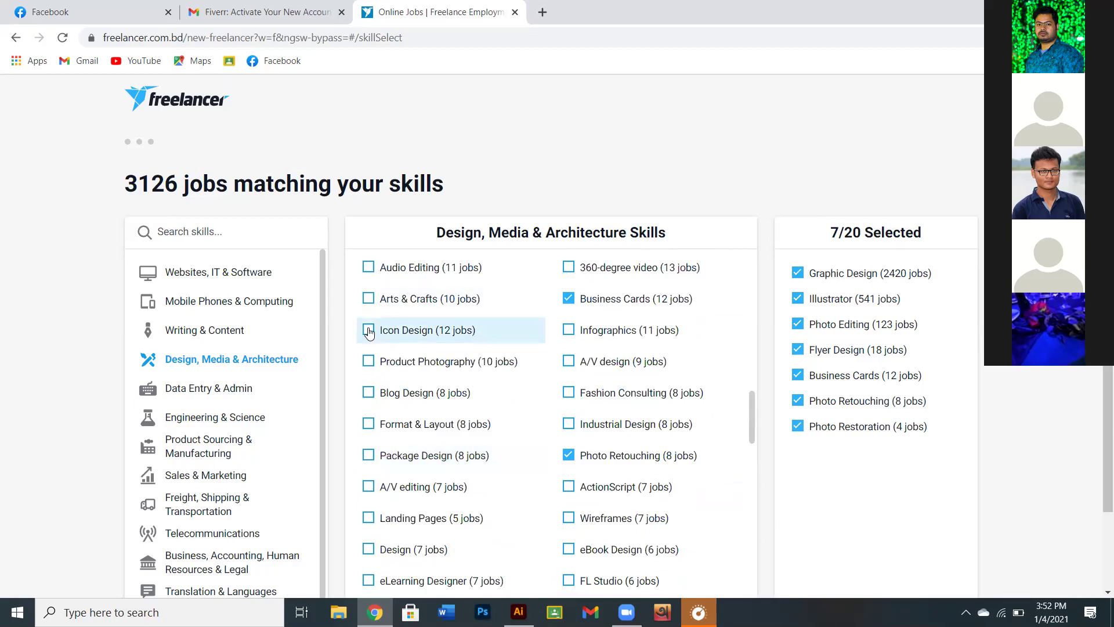
click(369, 331)
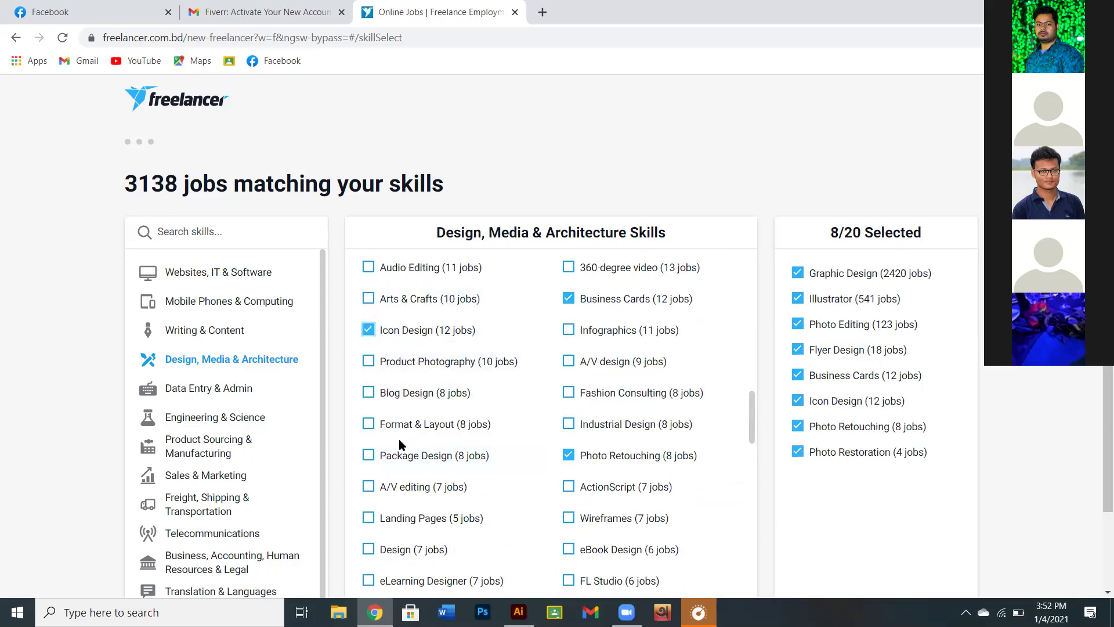
scroll(386, 430, up, 4)
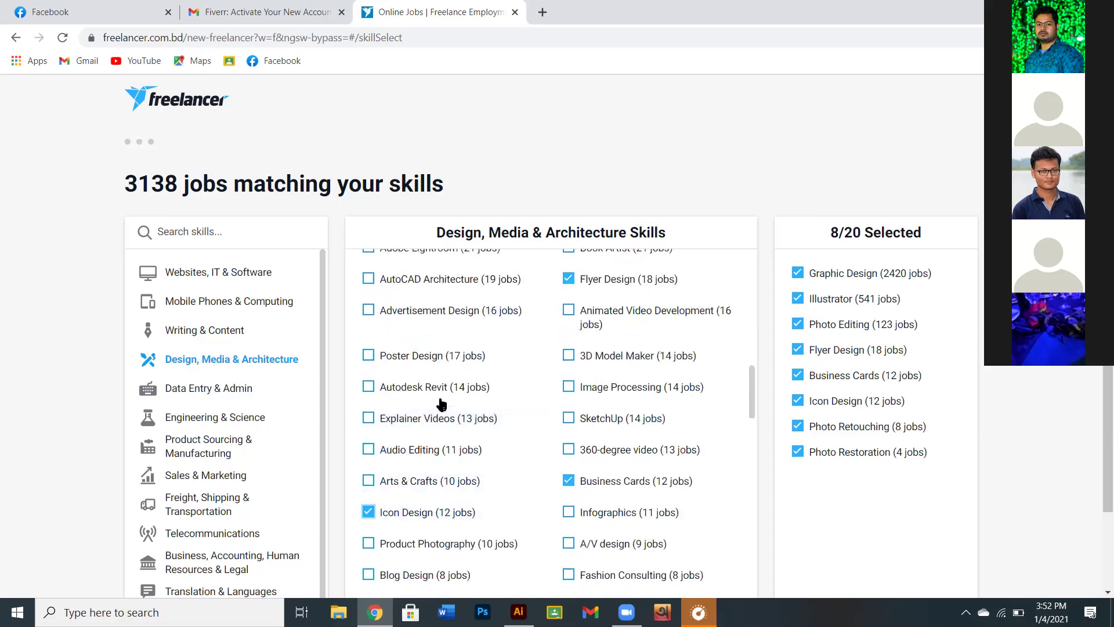
click(368, 356)
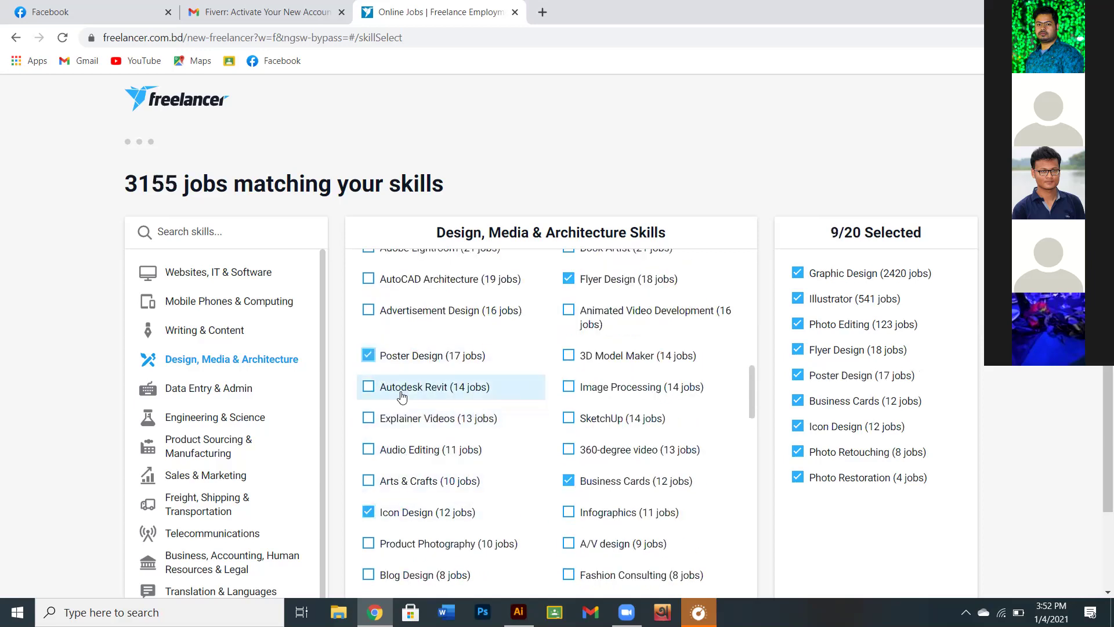
Add Illustration, After Effects, Word, CSS, Logo Design and Photoshop, reaching 15/20 skills.
scroll(402, 400, up, 2)
scroll(404, 405, up, 2)
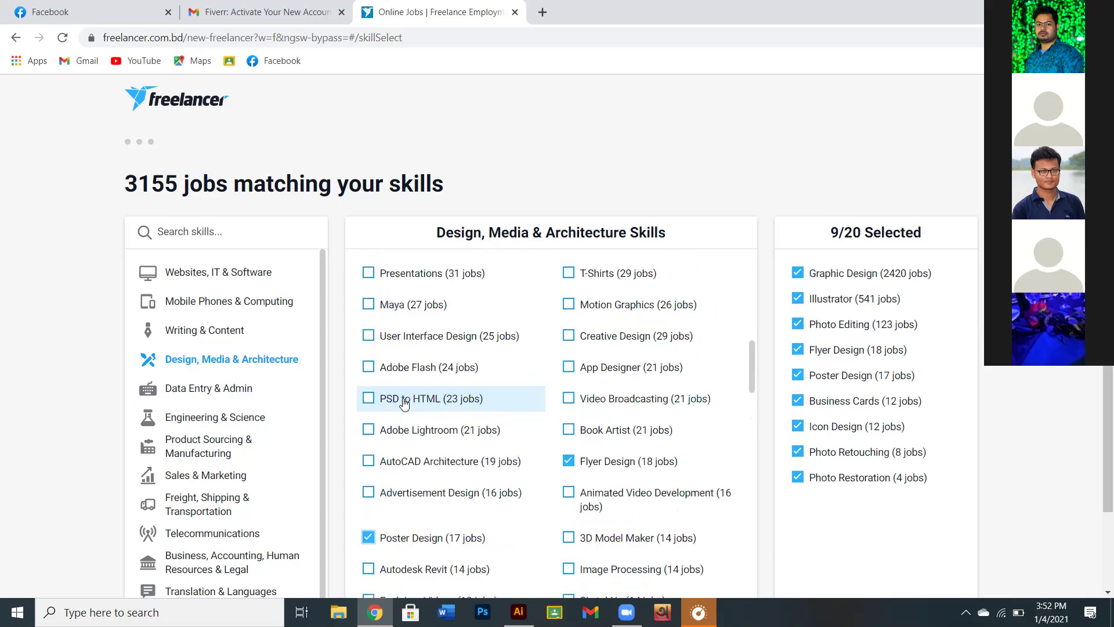
scroll(404, 402, up, 2)
scroll(404, 402, up, 6)
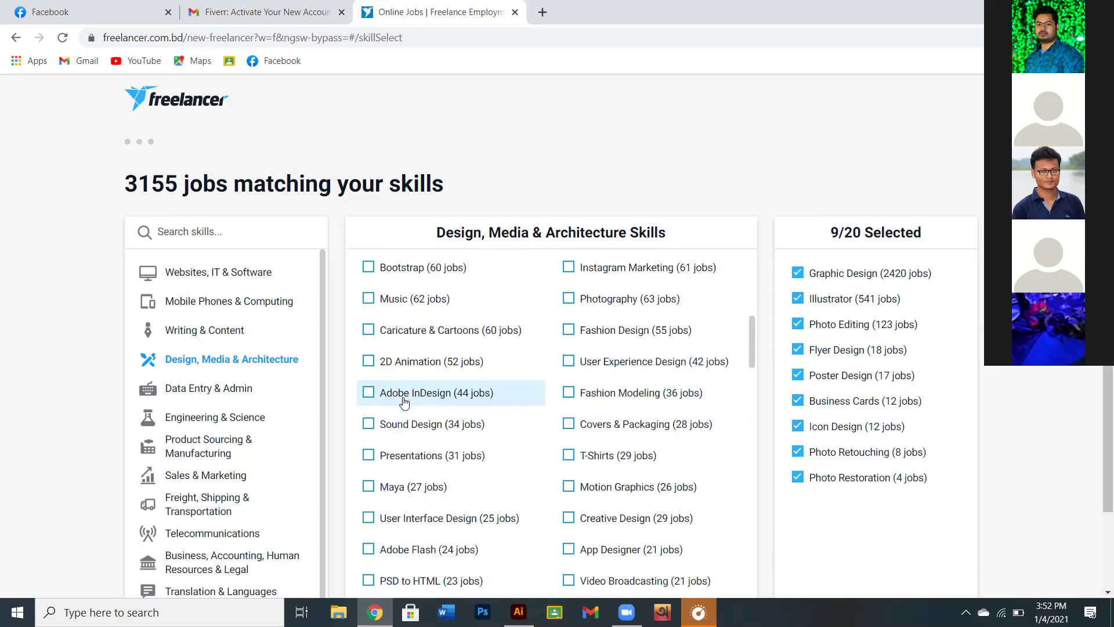
scroll(405, 402, up, 4)
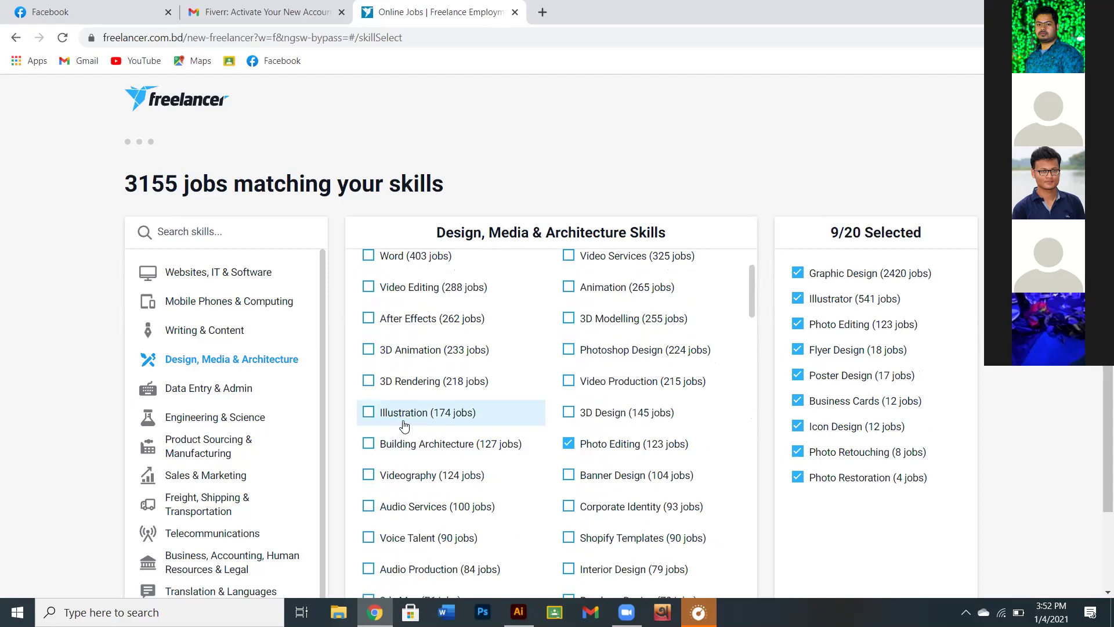
click(369, 415)
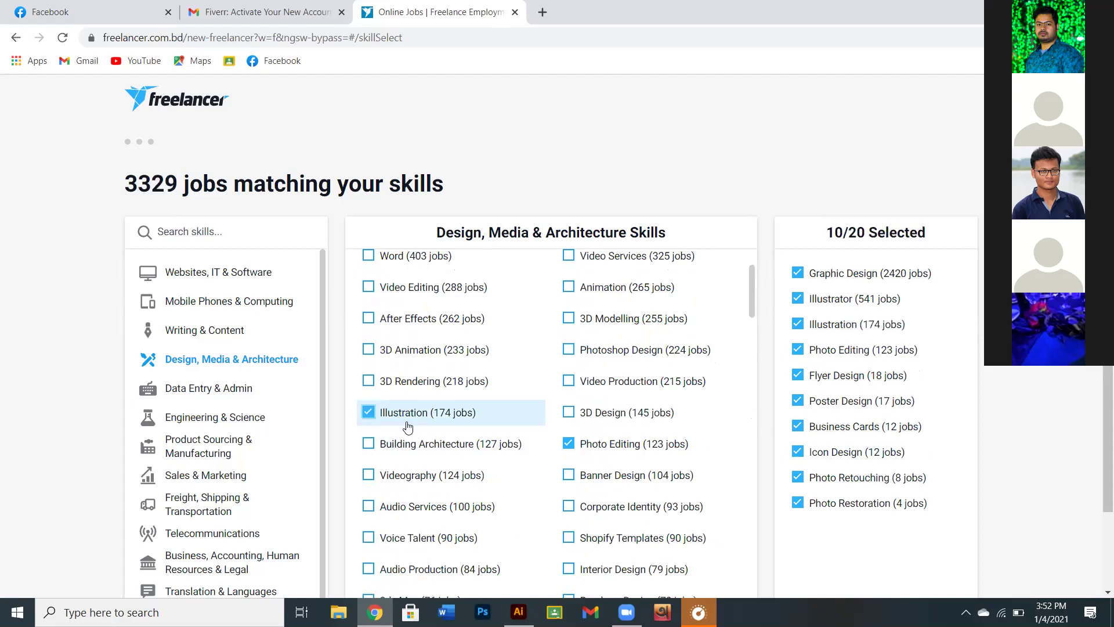
scroll(408, 428, up, 2)
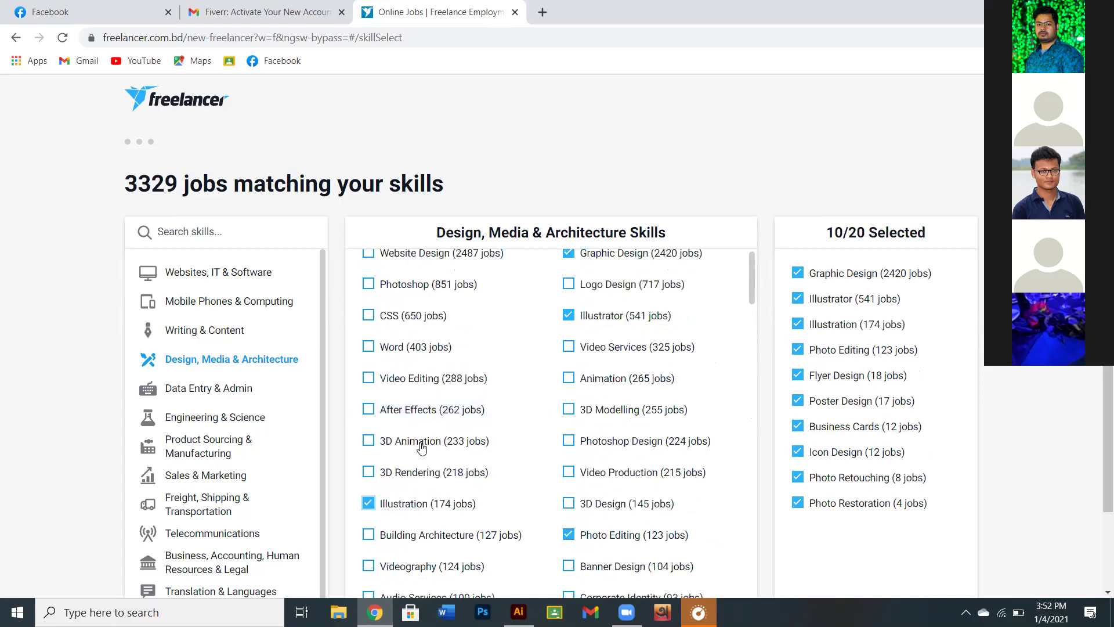
click(369, 410)
click(370, 348)
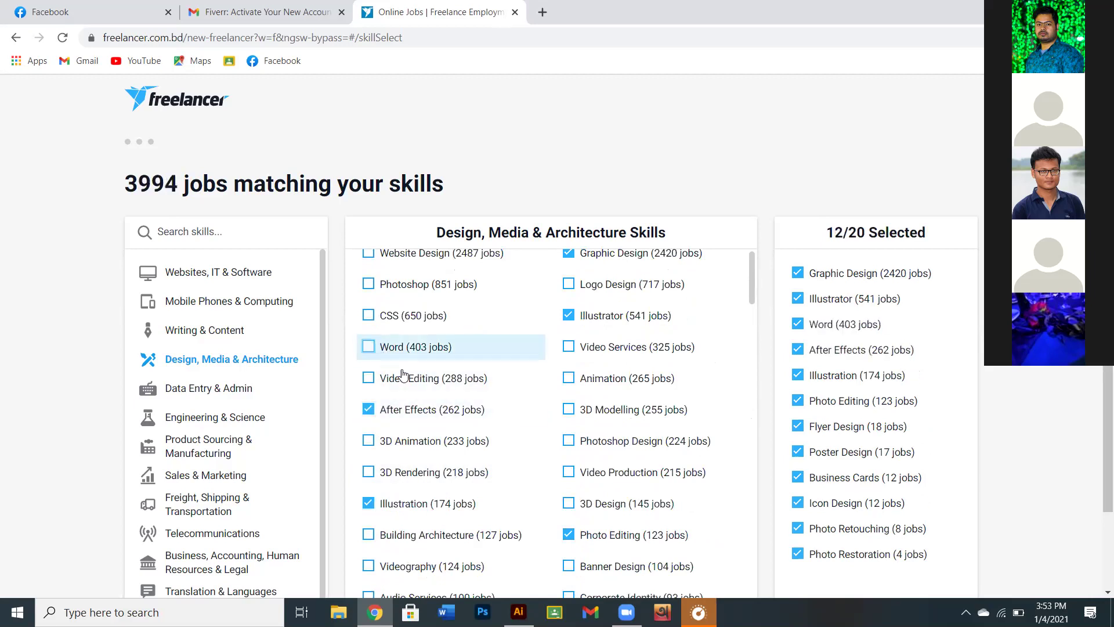
scroll(403, 374, up, 1)
click(369, 336)
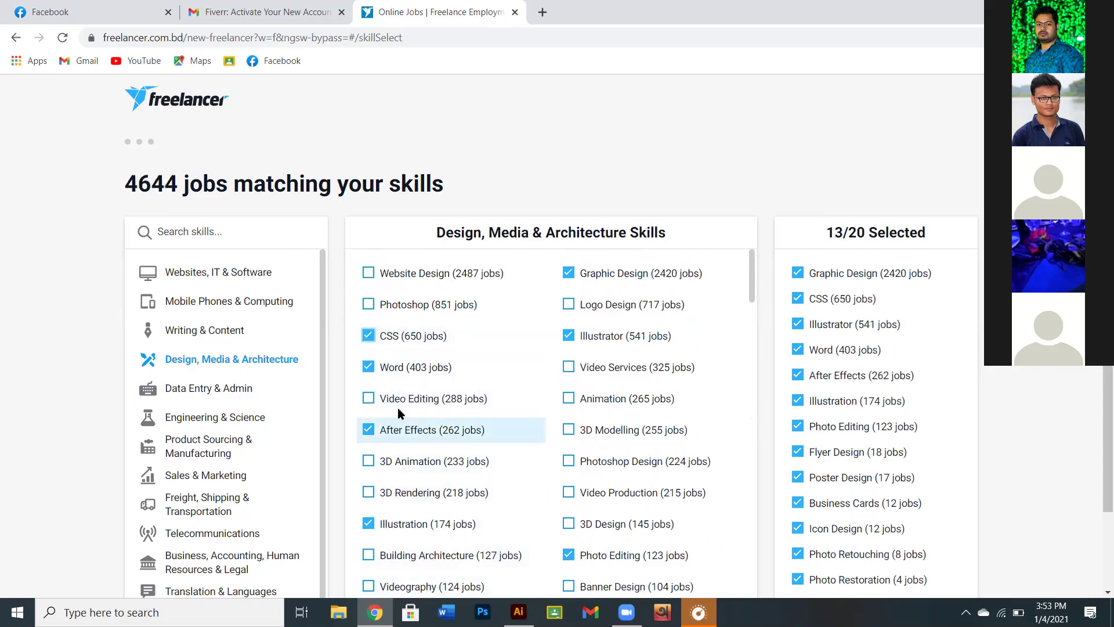
click(568, 304)
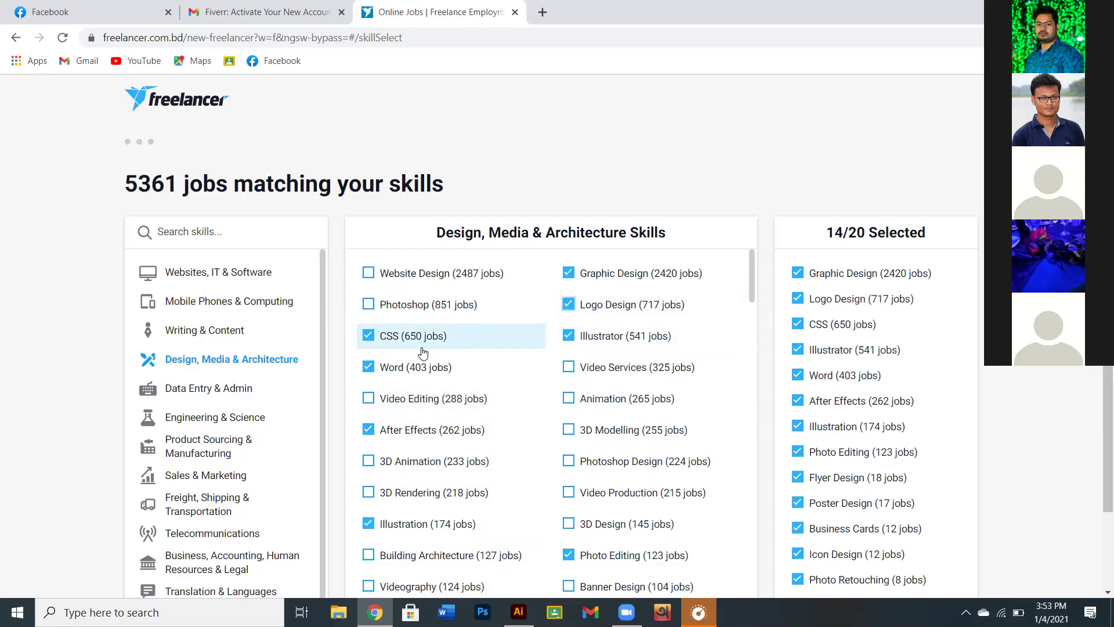
click(369, 306)
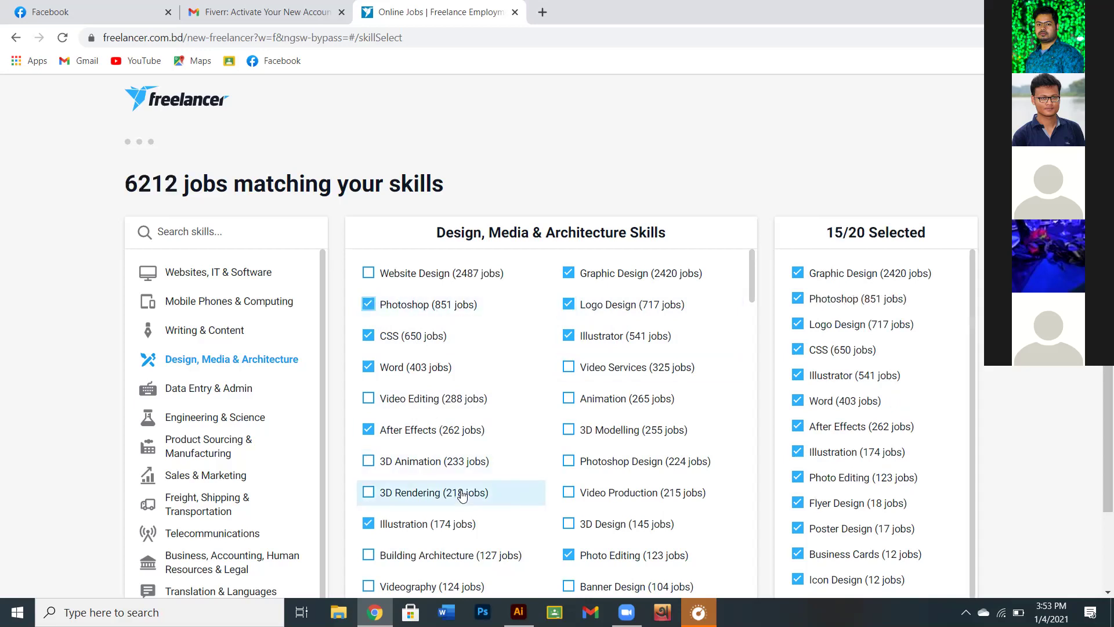
Tick Graphic Art, Stationery Design, Business Card Design and Label Design in the Design list.
scroll(462, 493, down, 3)
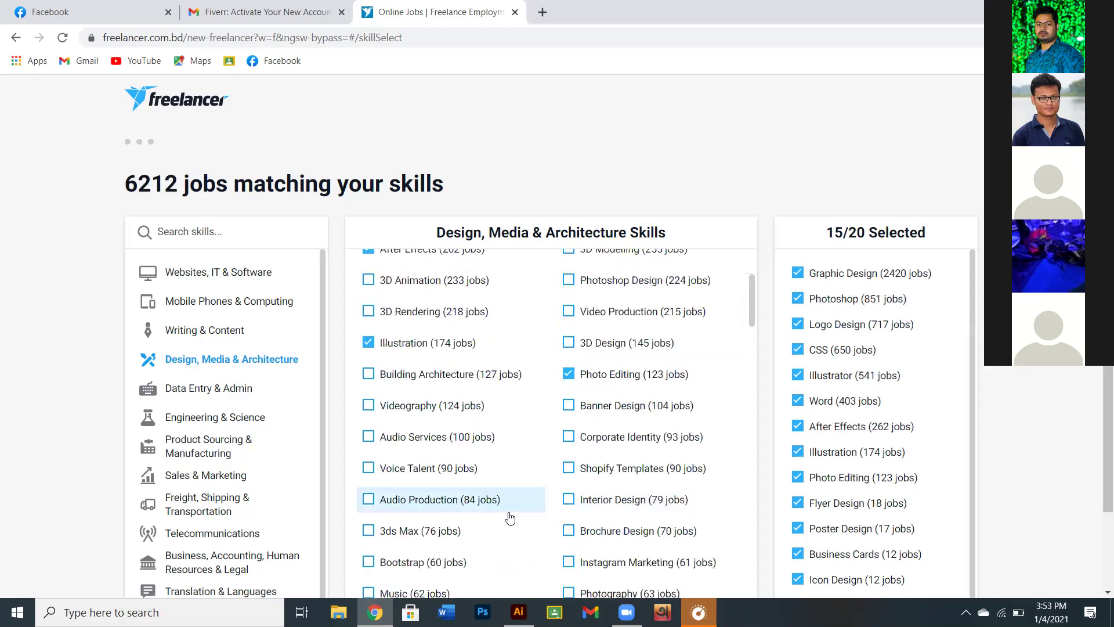
scroll(510, 518, down, 6)
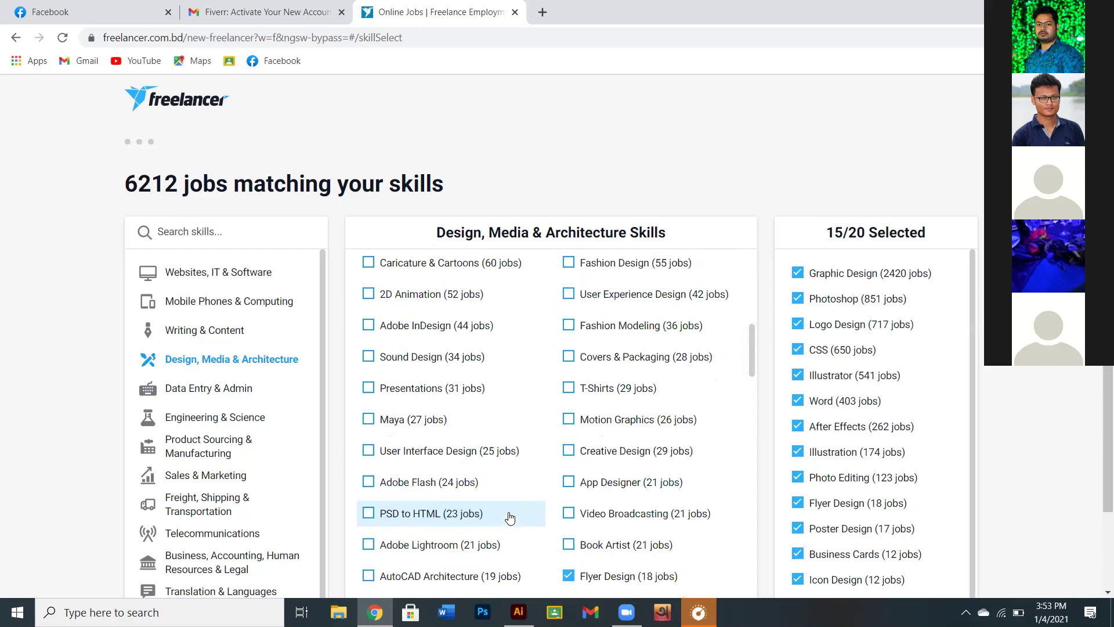
scroll(509, 517, down, 5)
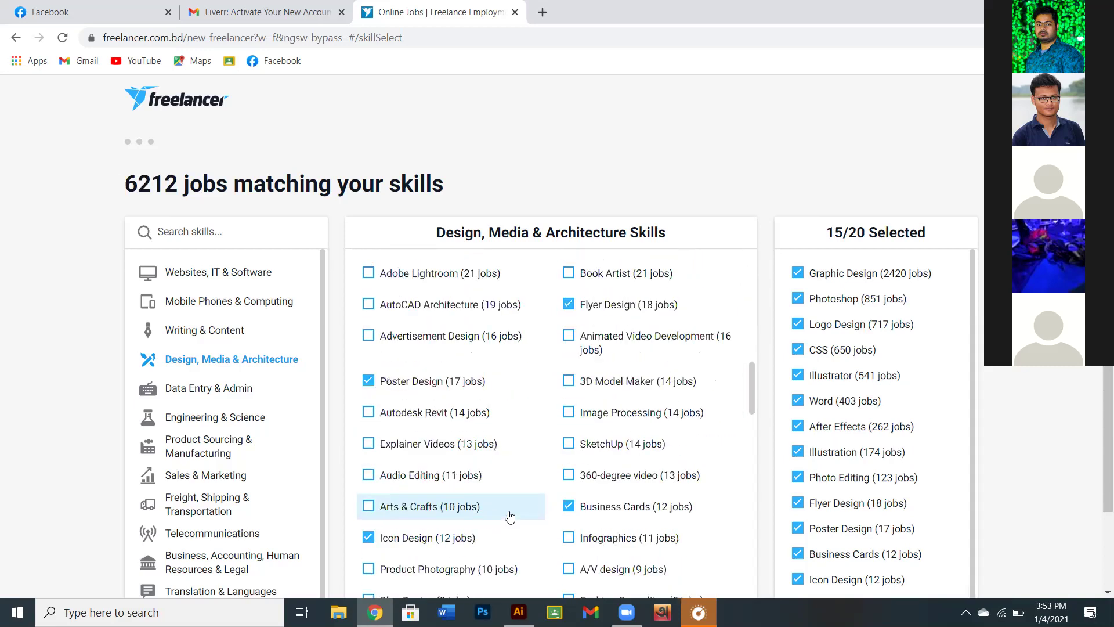
scroll(509, 516, down, 2)
scroll(592, 512, down, 5)
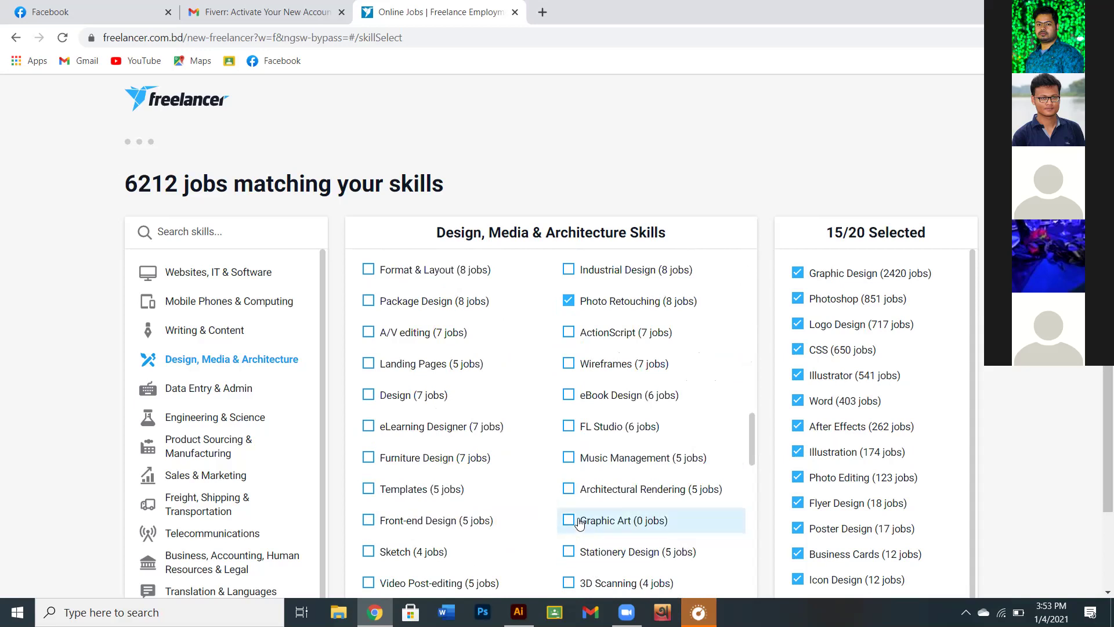
click(575, 521)
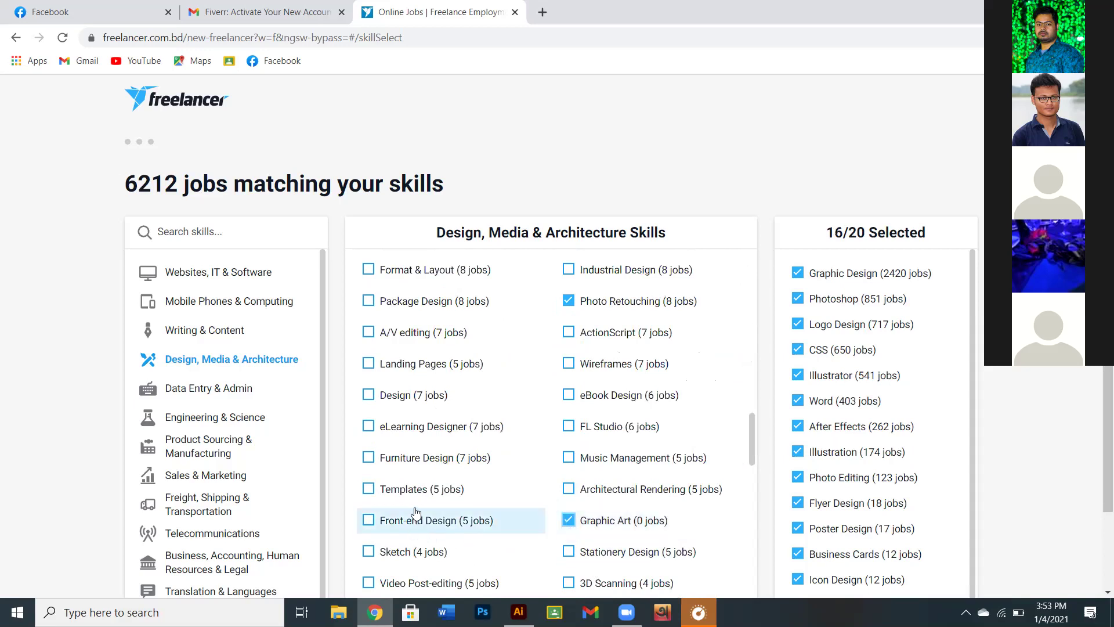
click(568, 558)
scroll(476, 532, down, 1)
scroll(475, 532, down, 1)
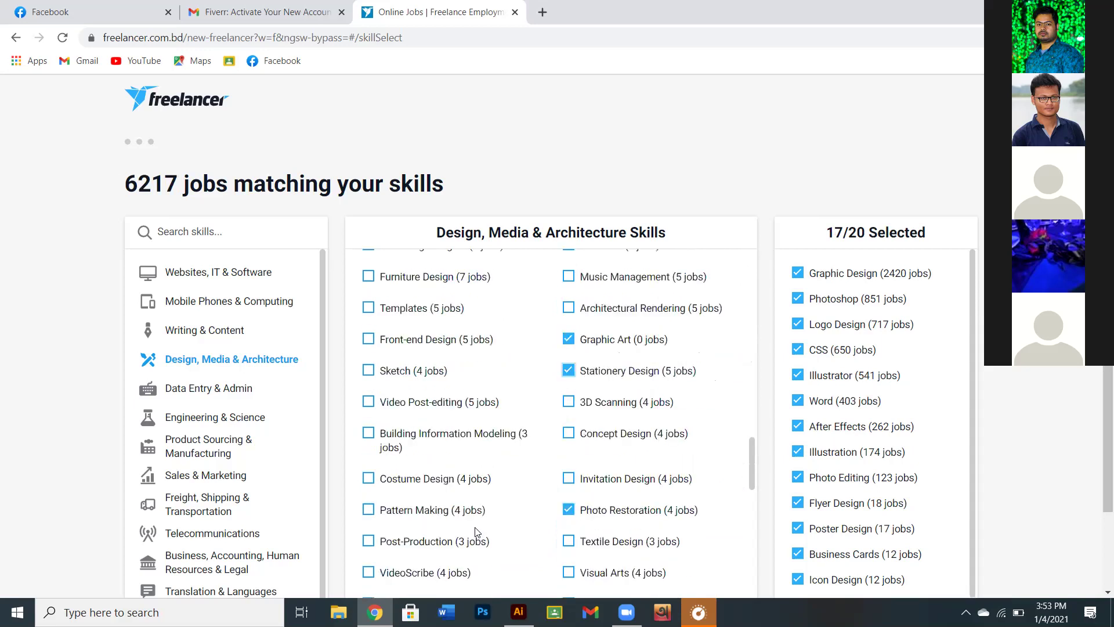
scroll(476, 532, down, 1)
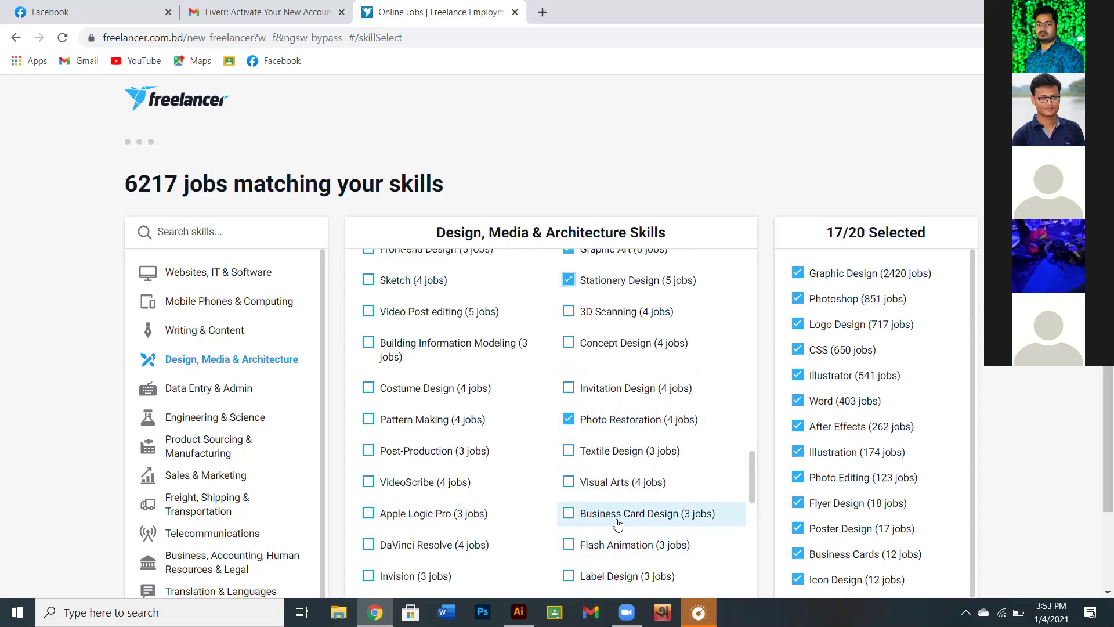
click(581, 521)
click(570, 577)
Add Album Design as the twentieth skill, reaching 20/20 selected.
scroll(569, 577, down, 5)
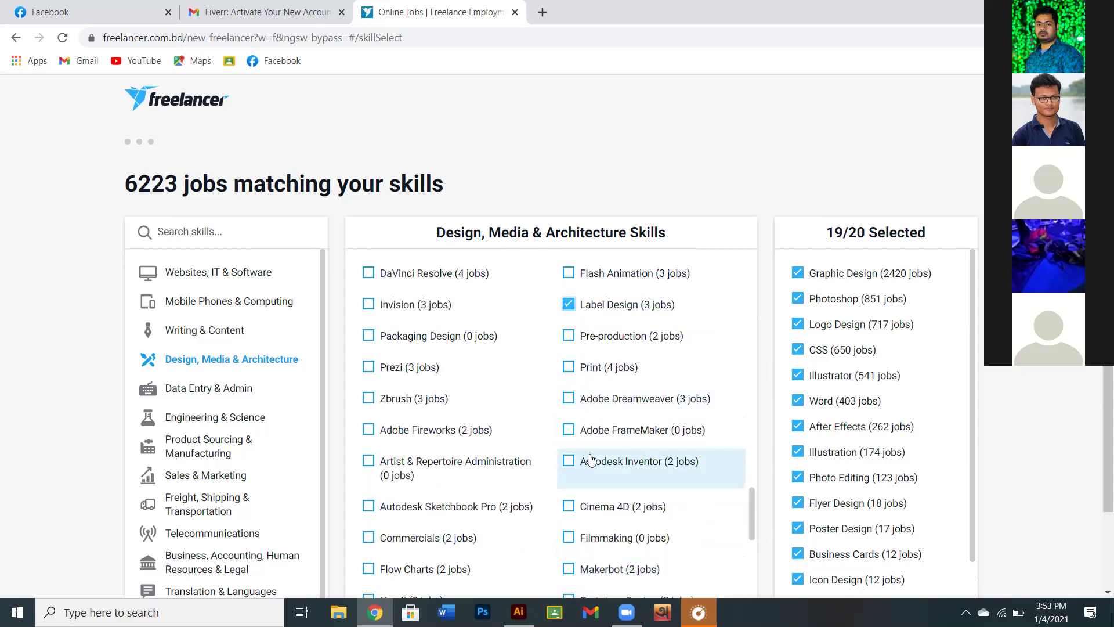
scroll(590, 460, up, 2)
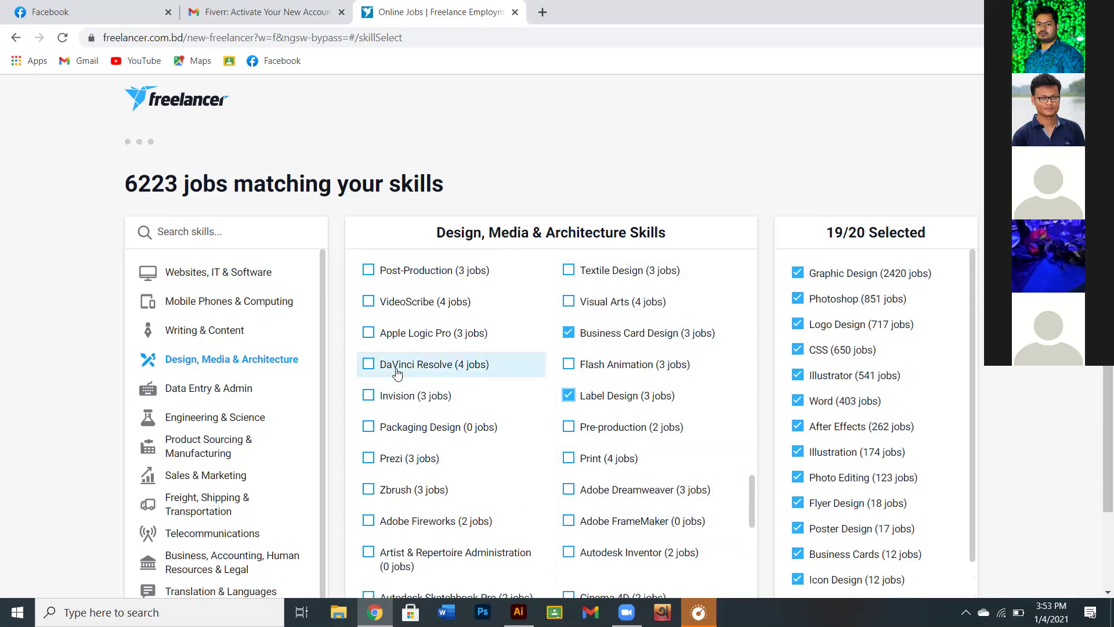
scroll(423, 499, down, 2)
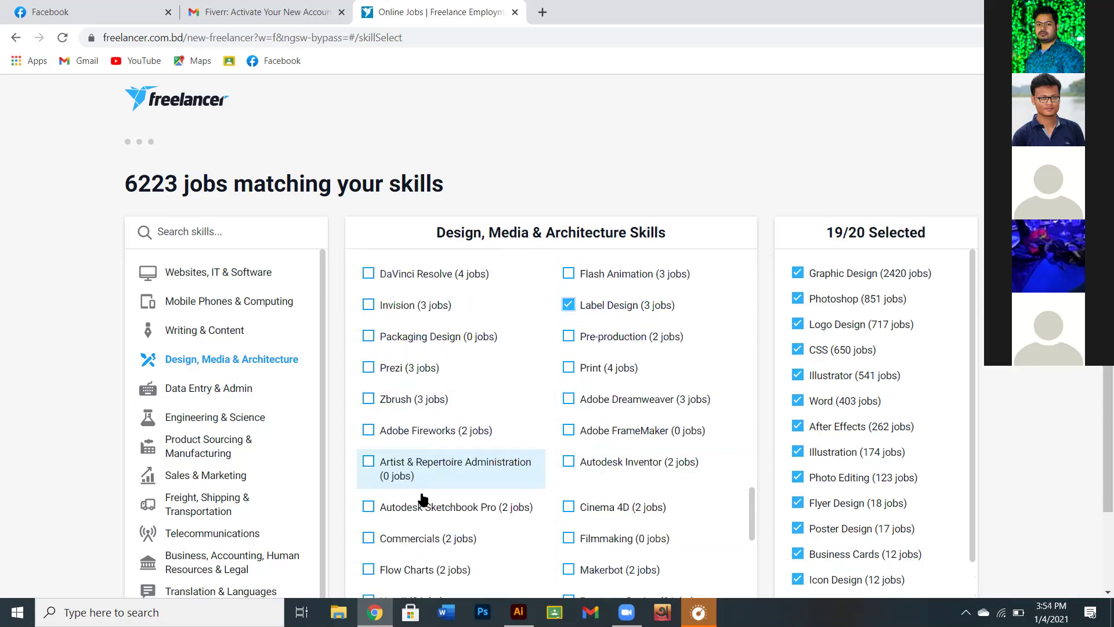
scroll(417, 519, down, 4)
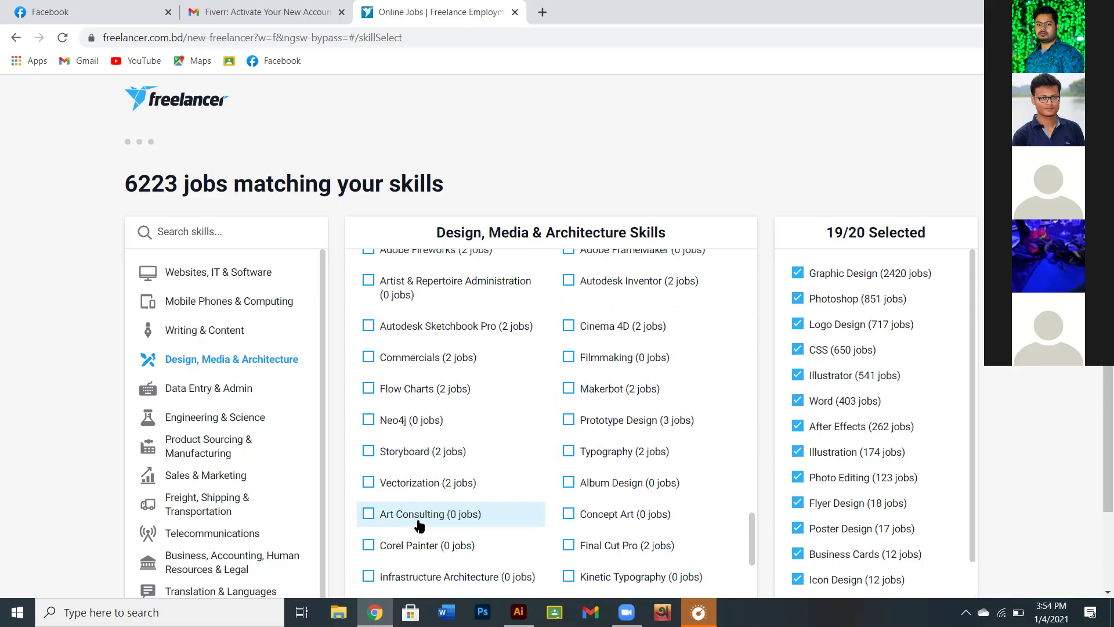
scroll(419, 525, down, 8)
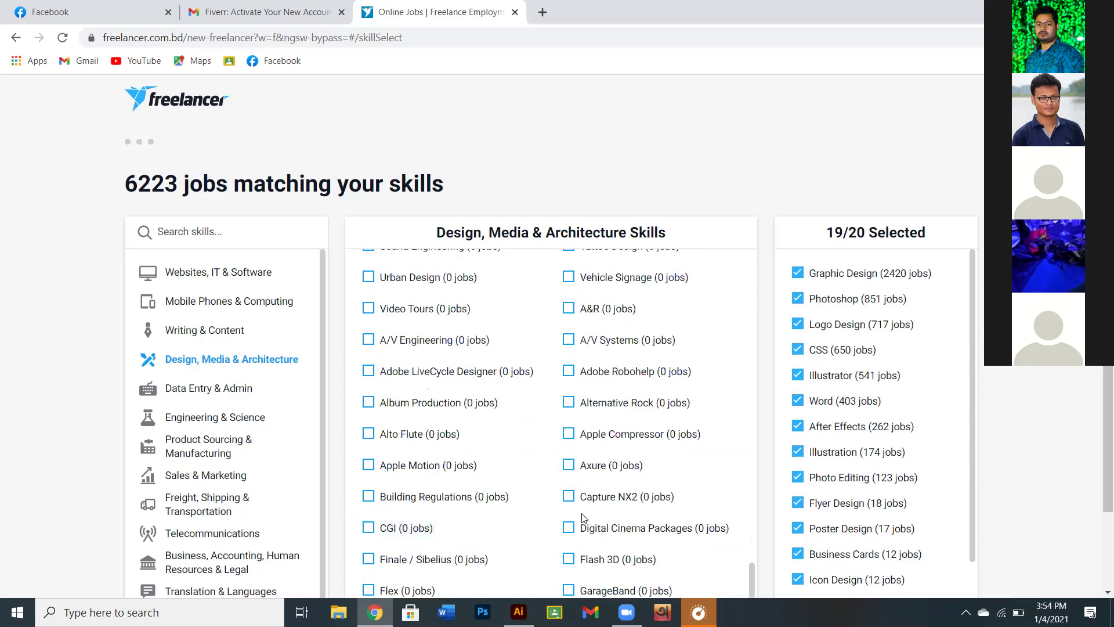
scroll(583, 517, down, 3)
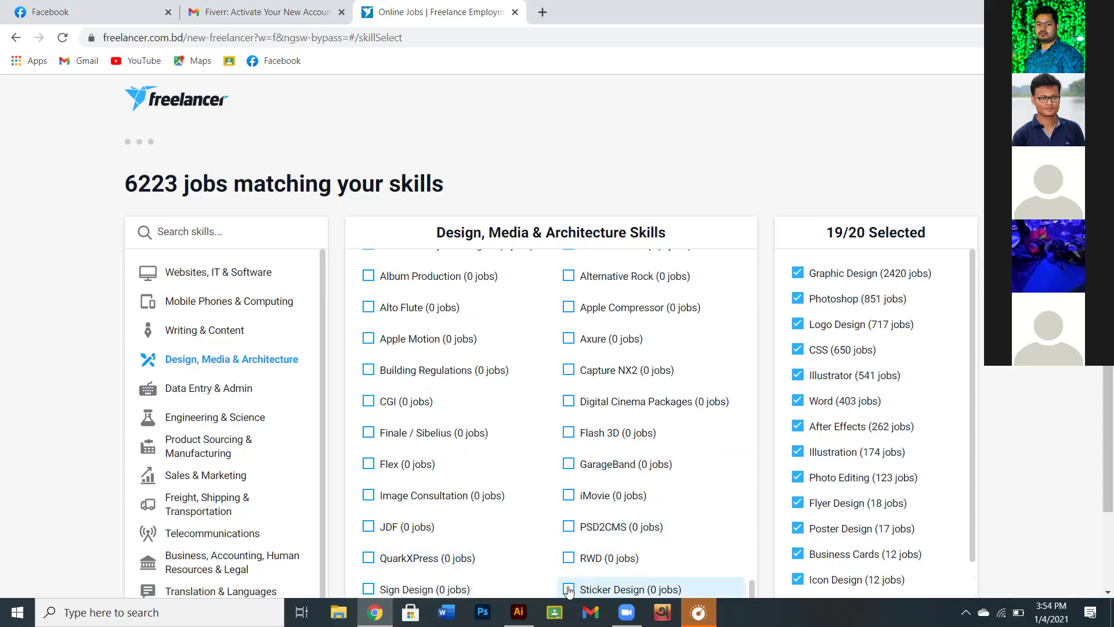
scroll(647, 547, up, 3)
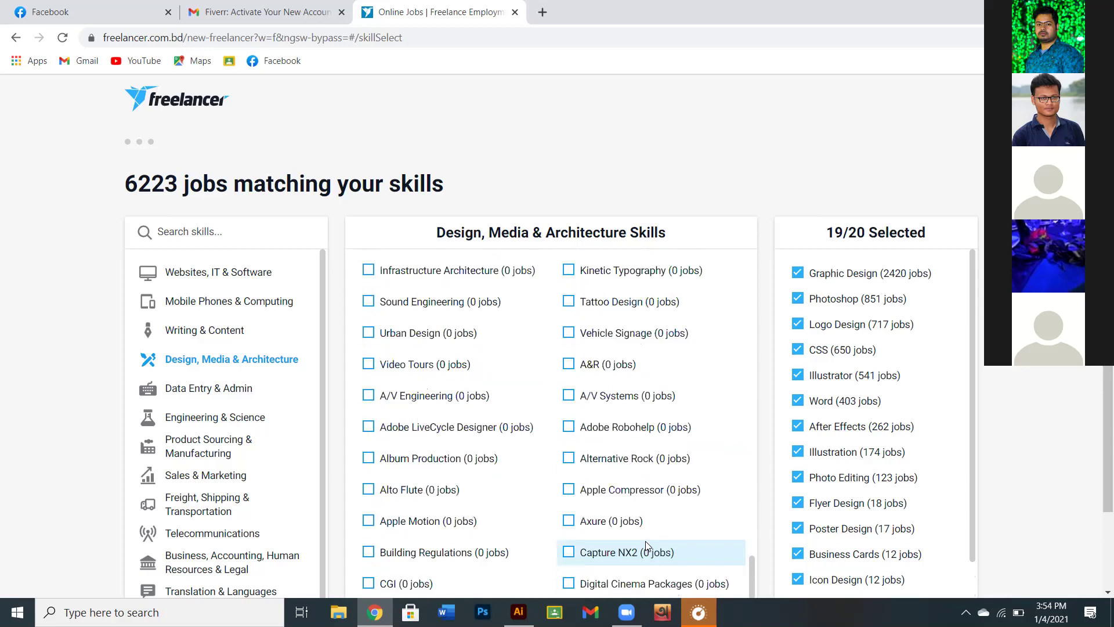
scroll(647, 546, up, 2)
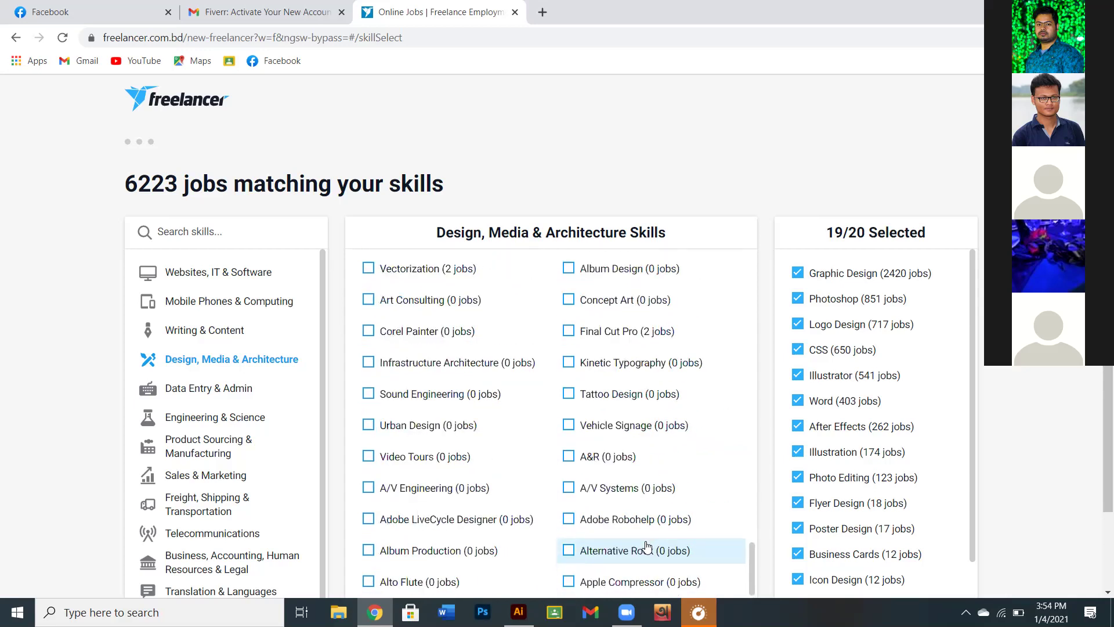
scroll(647, 547, up, 2)
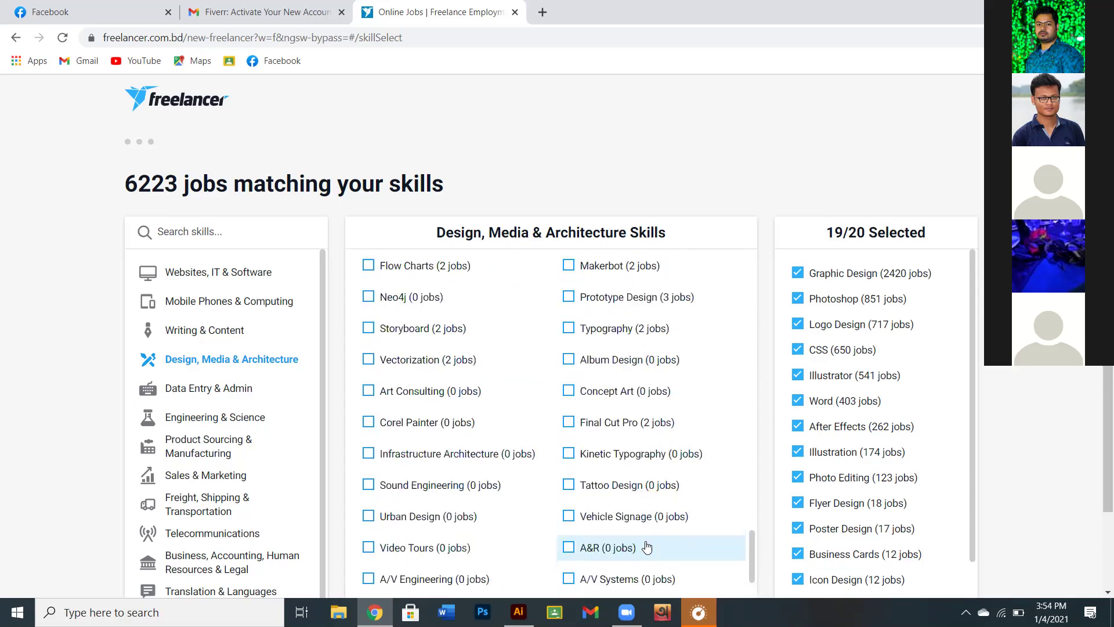
click(569, 361)
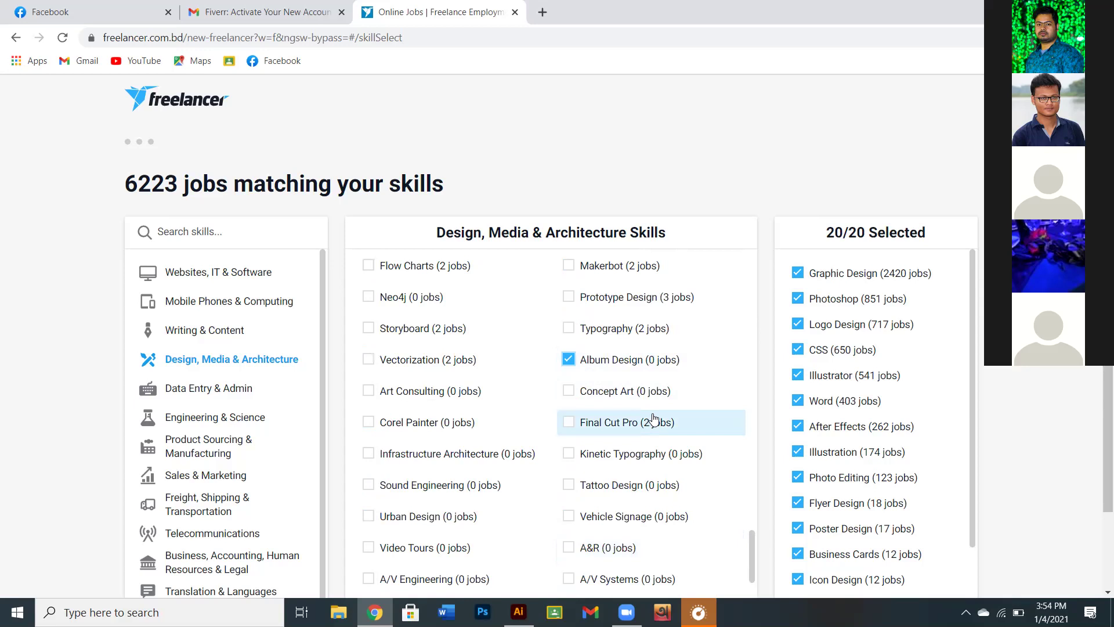
scroll(653, 417, up, 10)
scroll(939, 464, down, 3)
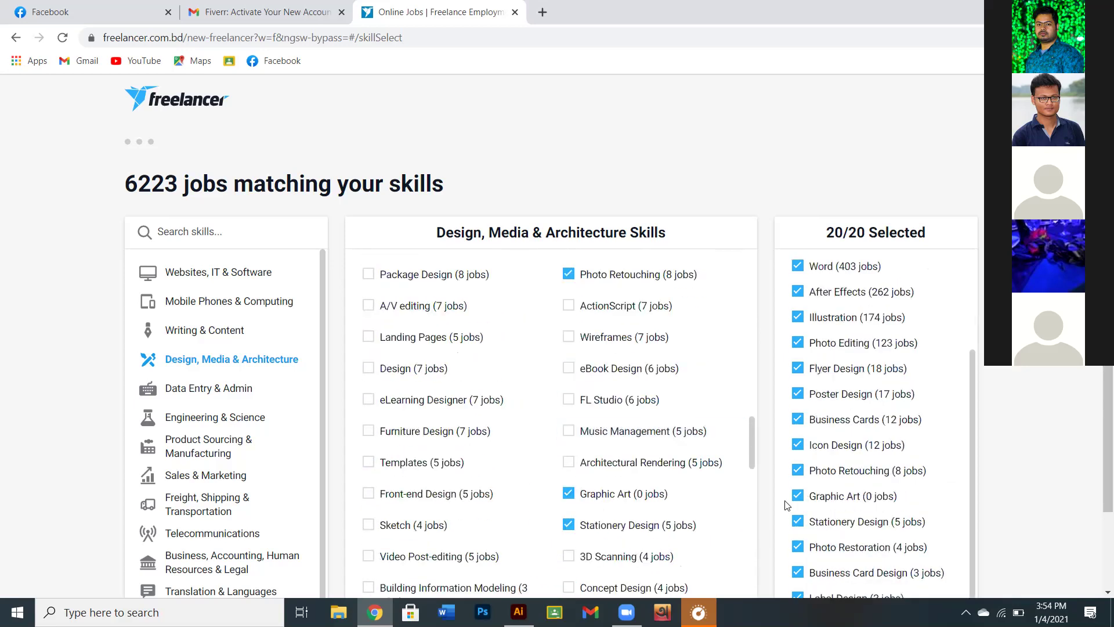
scroll(607, 144, down, 2)
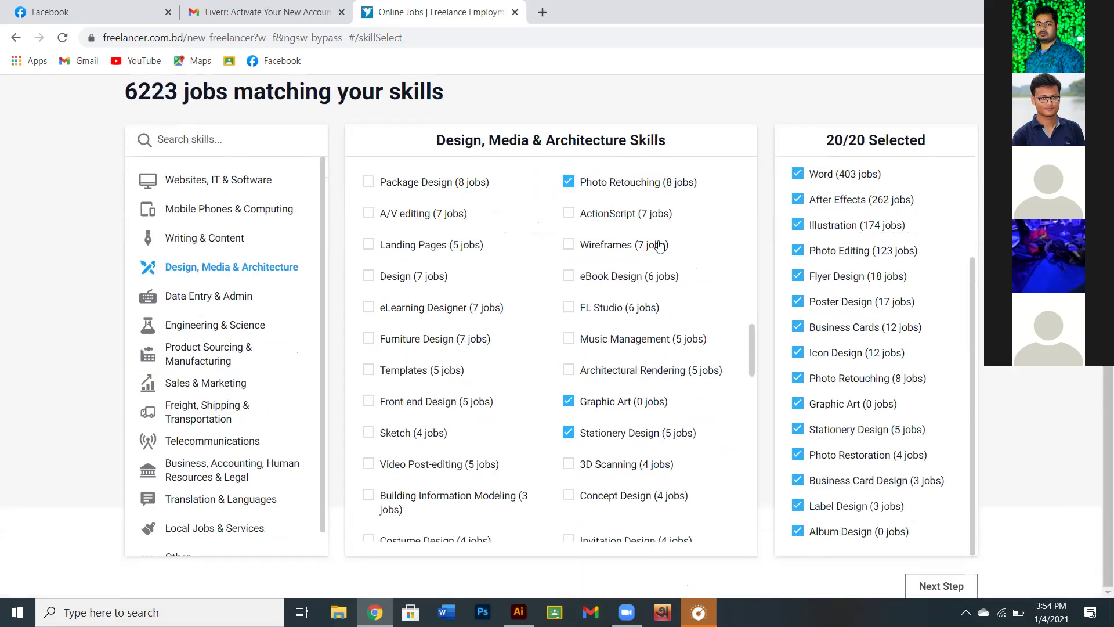
scroll(659, 246, down, 10)
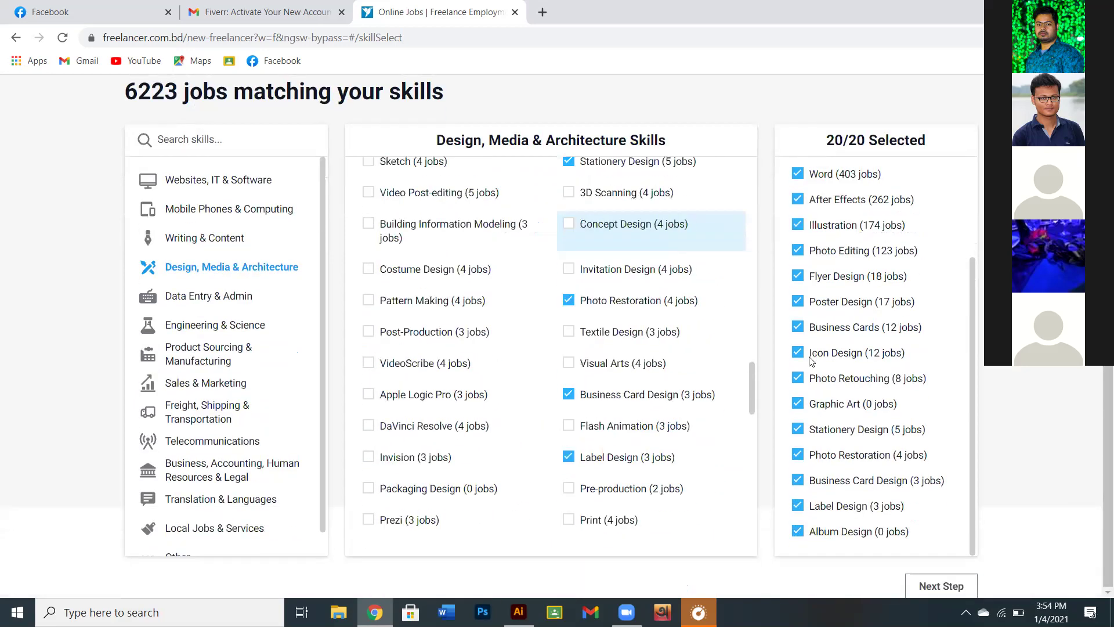
Continue with Next Step to the Complete Your Profile page.
click(937, 587)
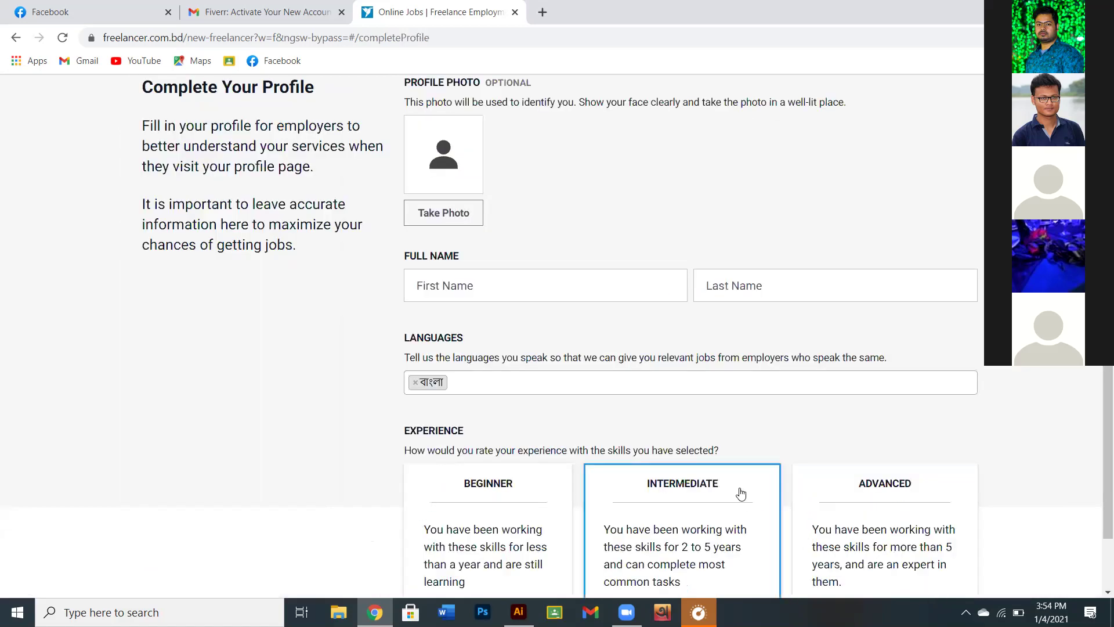
scroll(783, 426, up, 2)
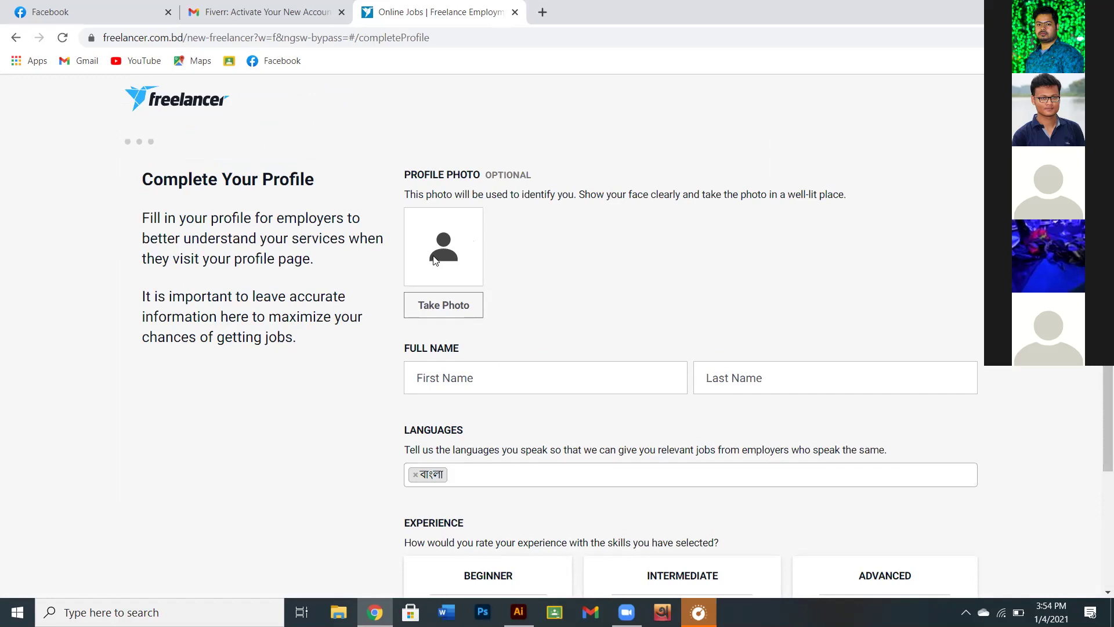
Try twice to take a profile photo with the camera, dismissing each camera permission prompt.
click(438, 306)
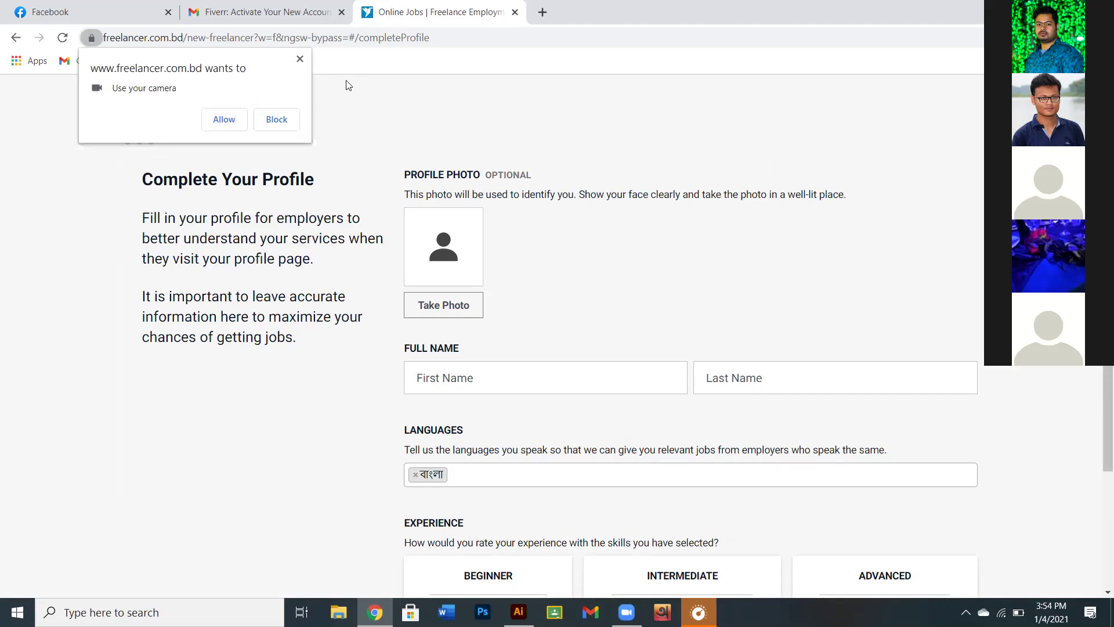
click(300, 59)
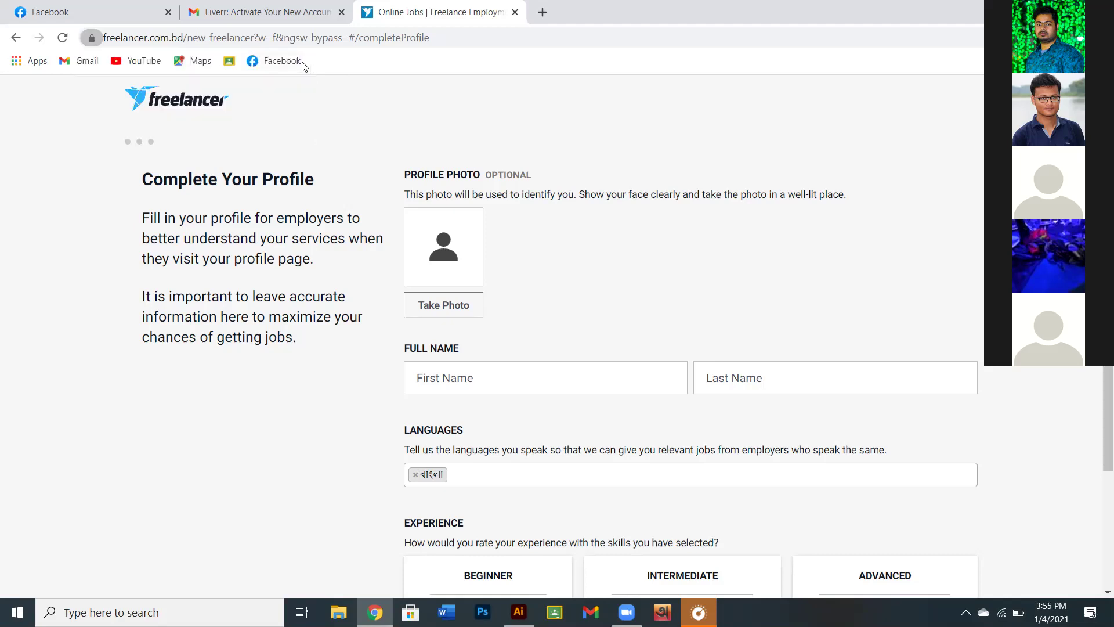
double_click(444, 238)
click(451, 231)
click(456, 309)
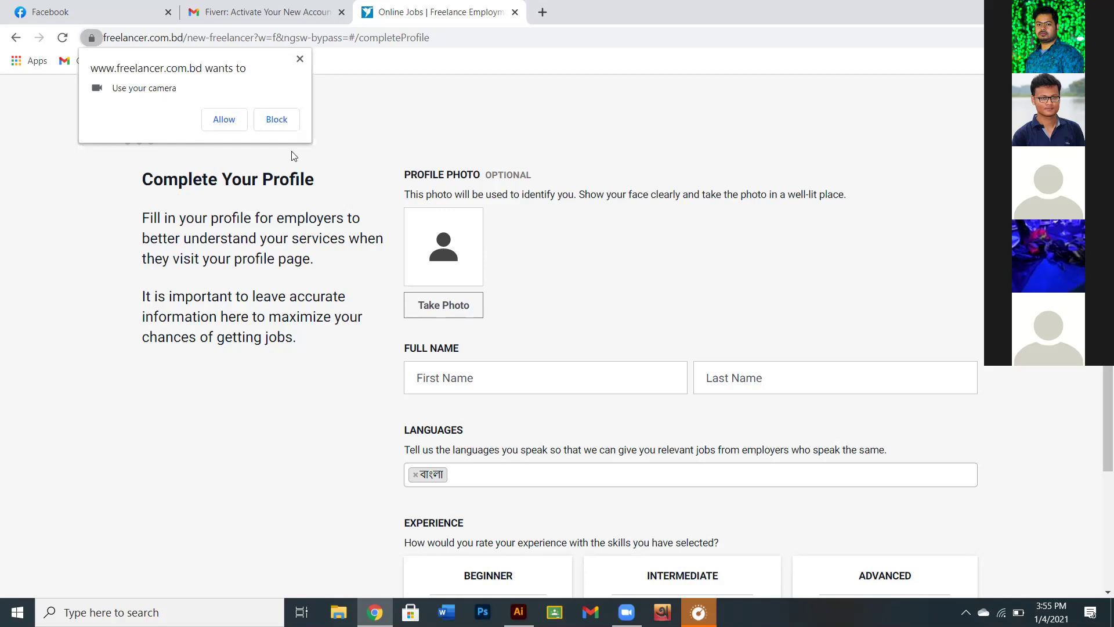
click(299, 59)
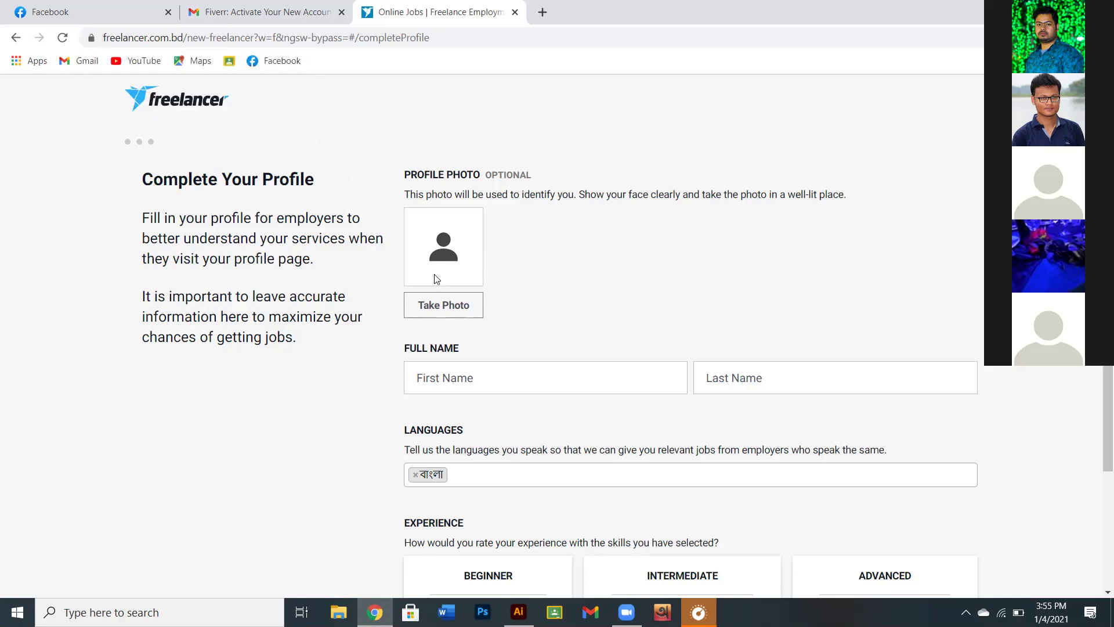
scroll(447, 302, down, 1)
Enter the user's first name and surname in the profile form's name fields, fixing a typo.
click(448, 302)
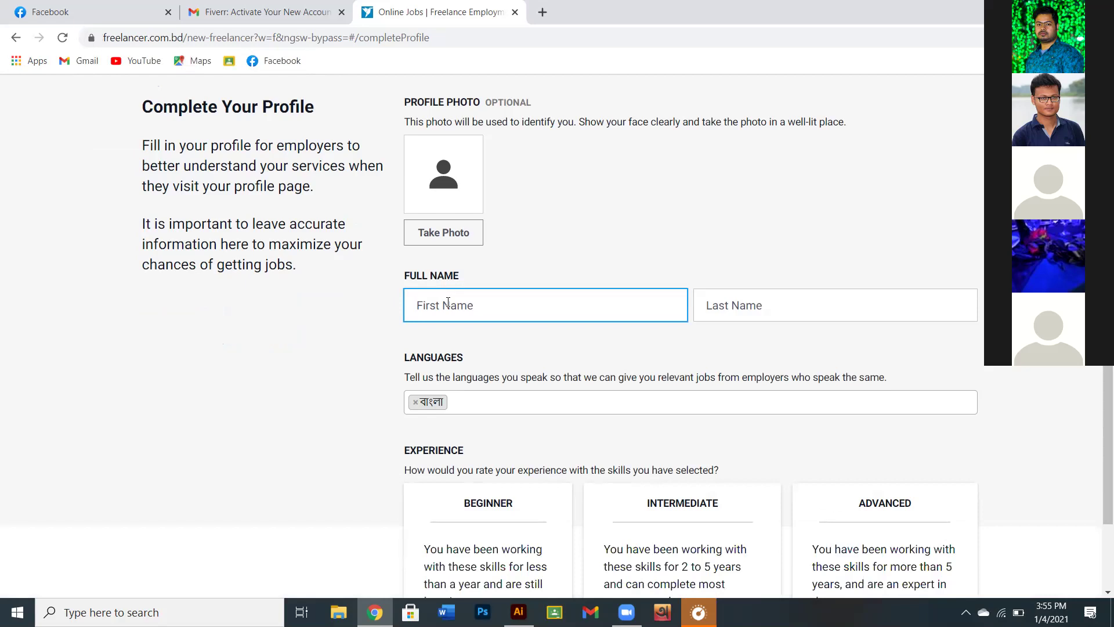
text(M)
text(sa)
key(BackSpace)
key(BackSpace)
text(kter)
click(779, 301)
text(Hossain)
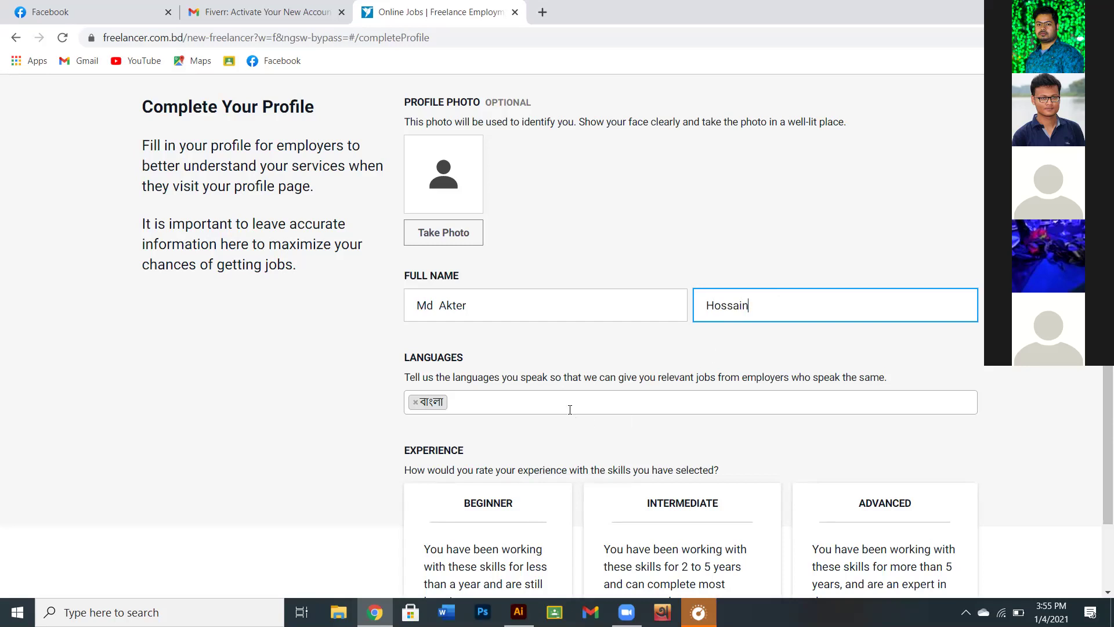
click(570, 410)
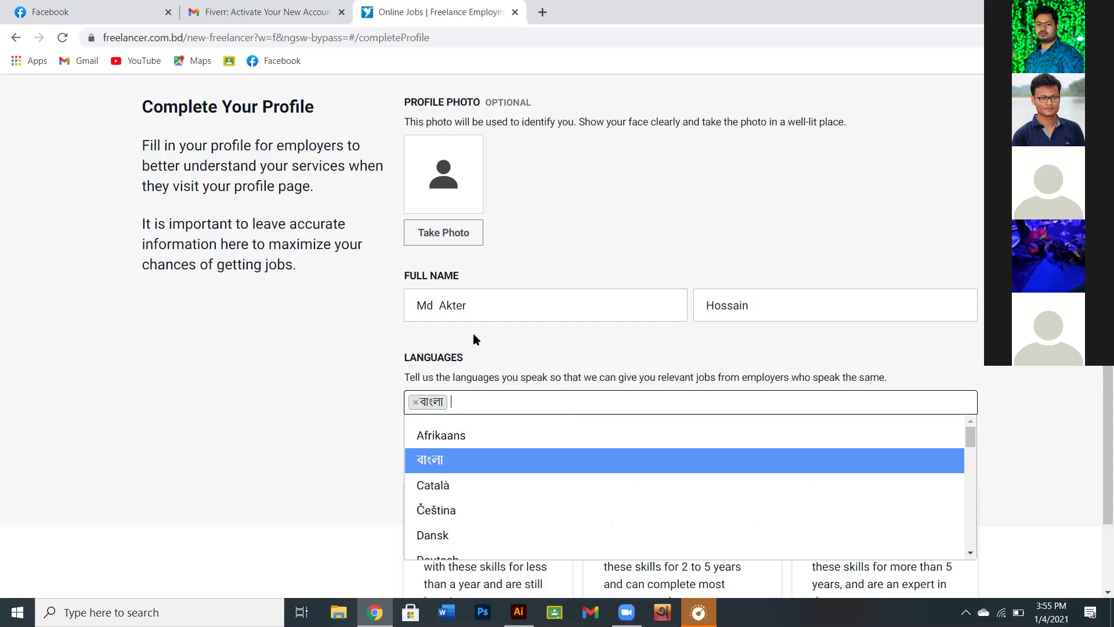
click(435, 304)
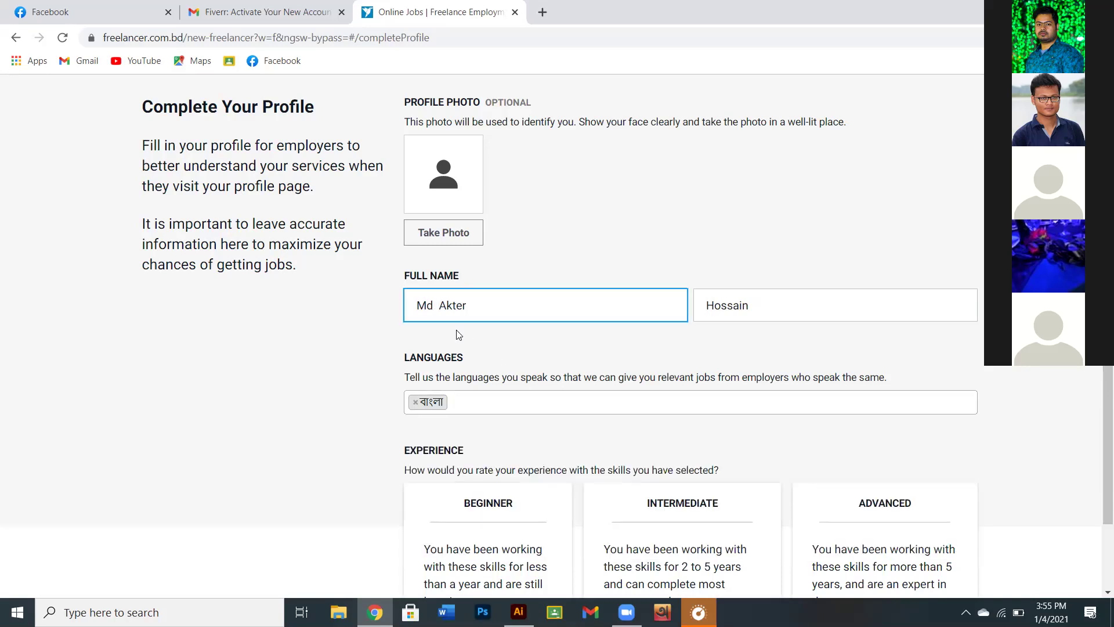
Add a period after 'Md' in the first name and add English as a spoken language.
text(.)
click(475, 399)
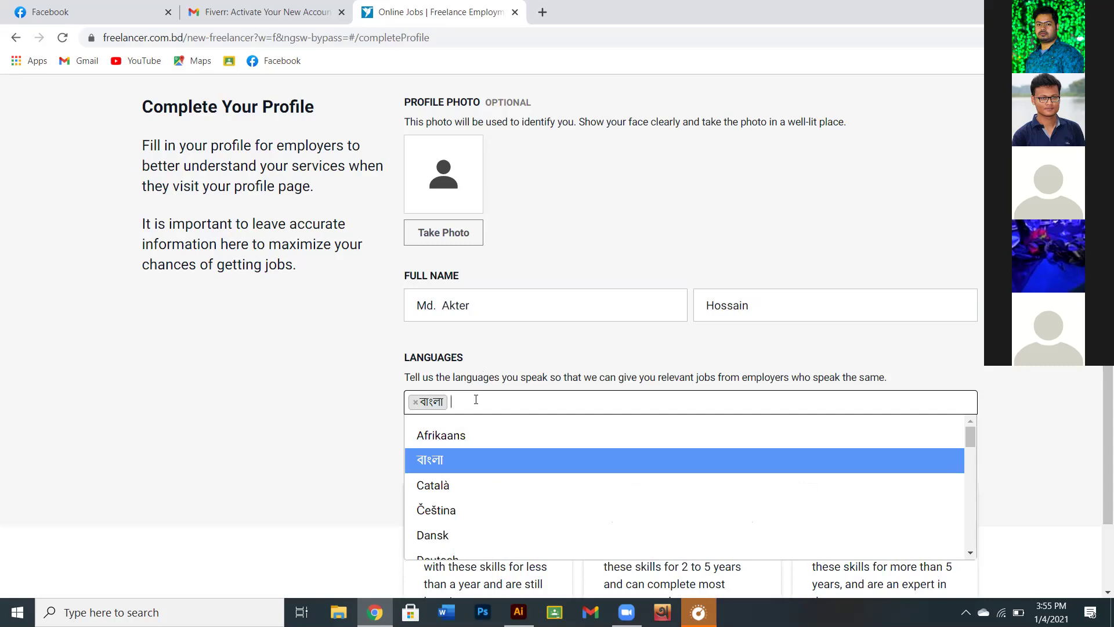
text(Eng)
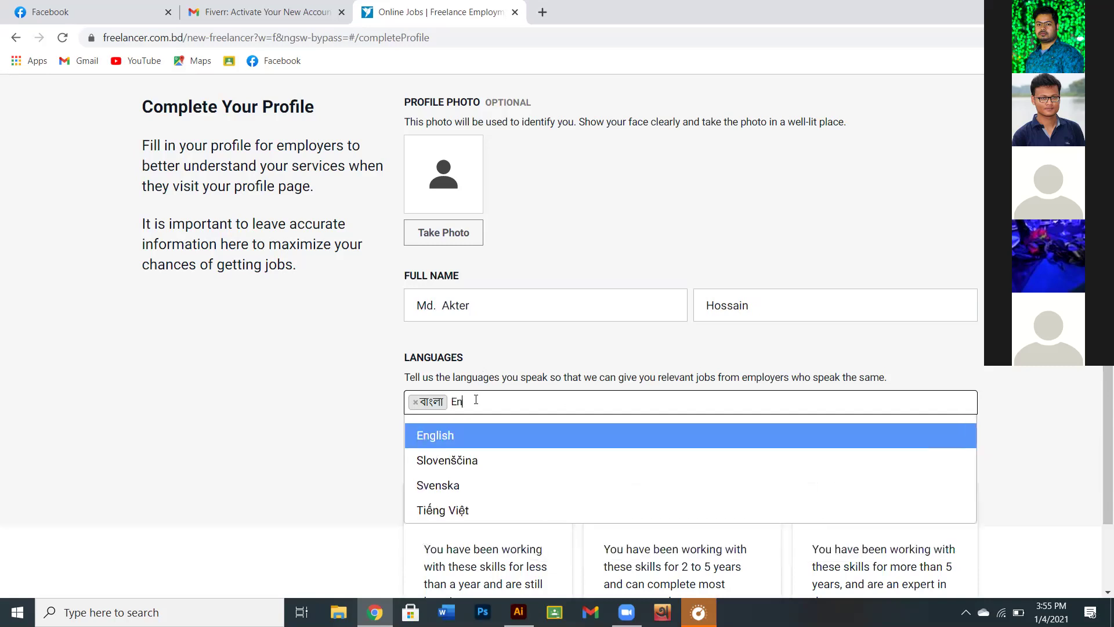
click(490, 443)
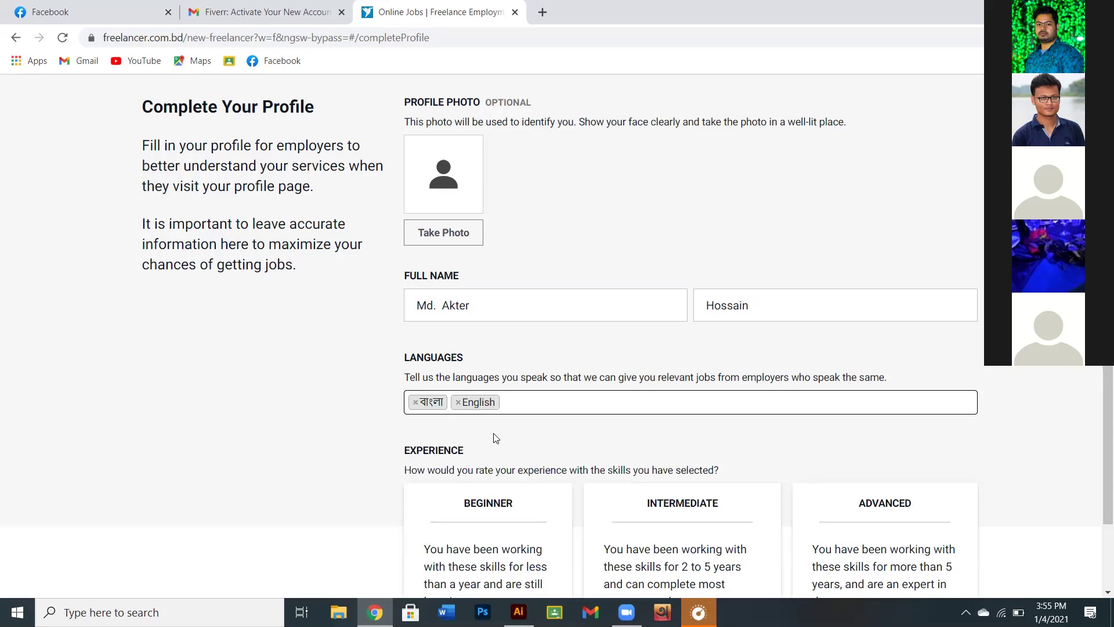
Add Français to the spoken languages after a Hindi search finds nothing.
text(hindi)
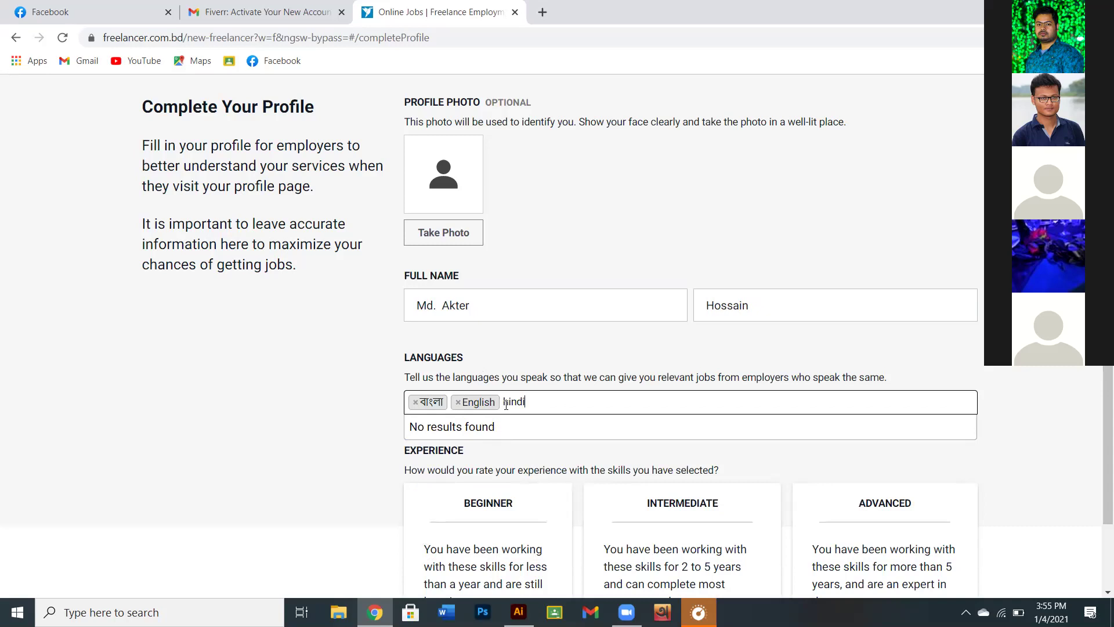
key(ctrl+BackSpace)
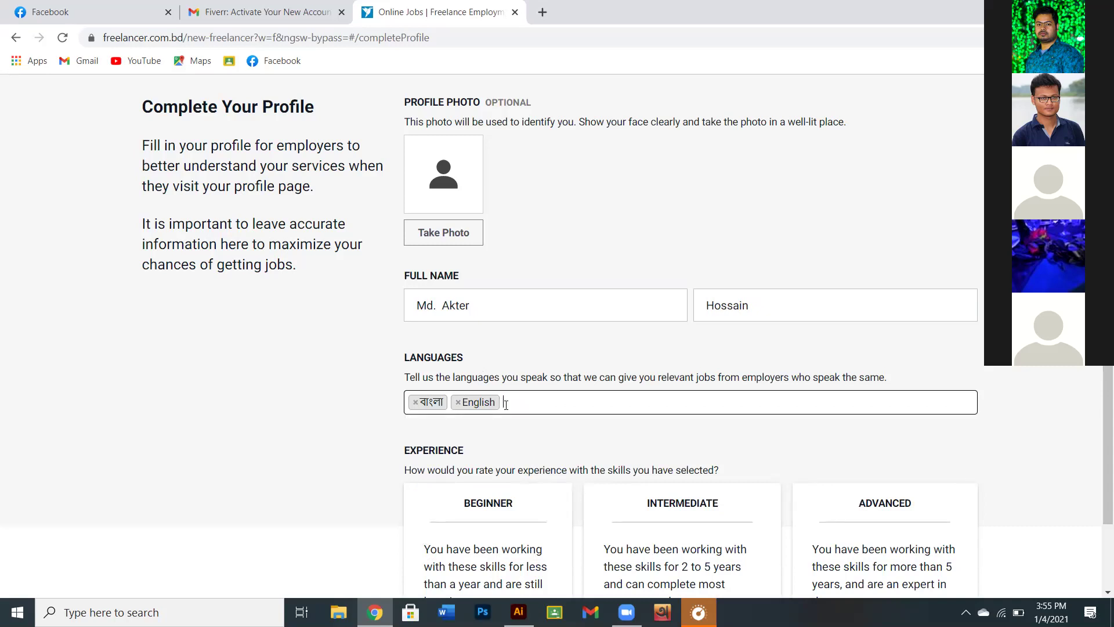
text(h)
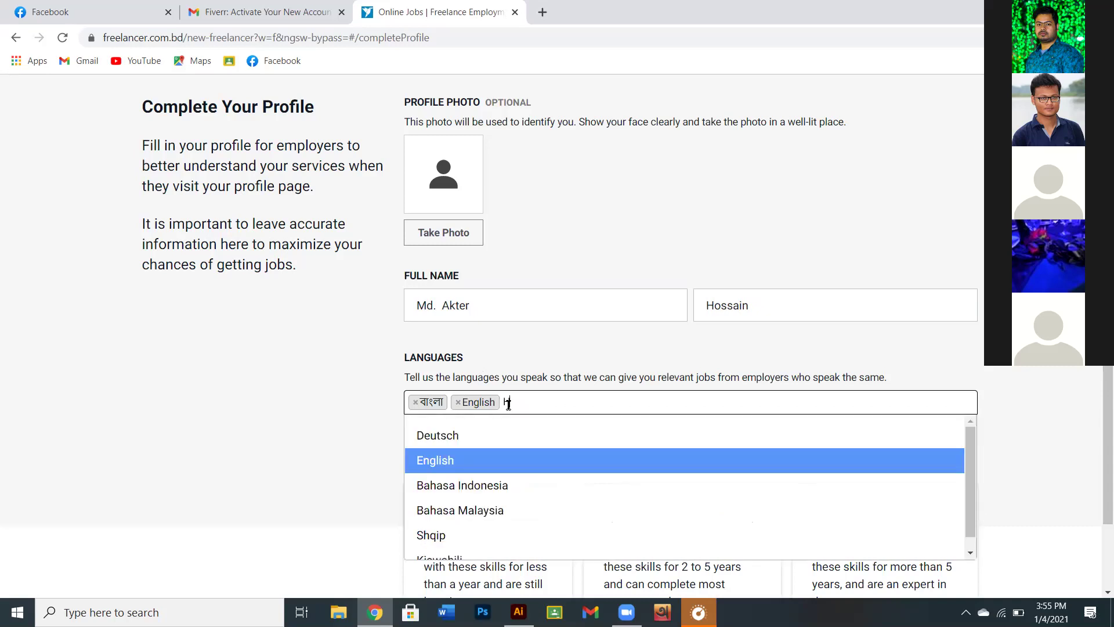
text(in)
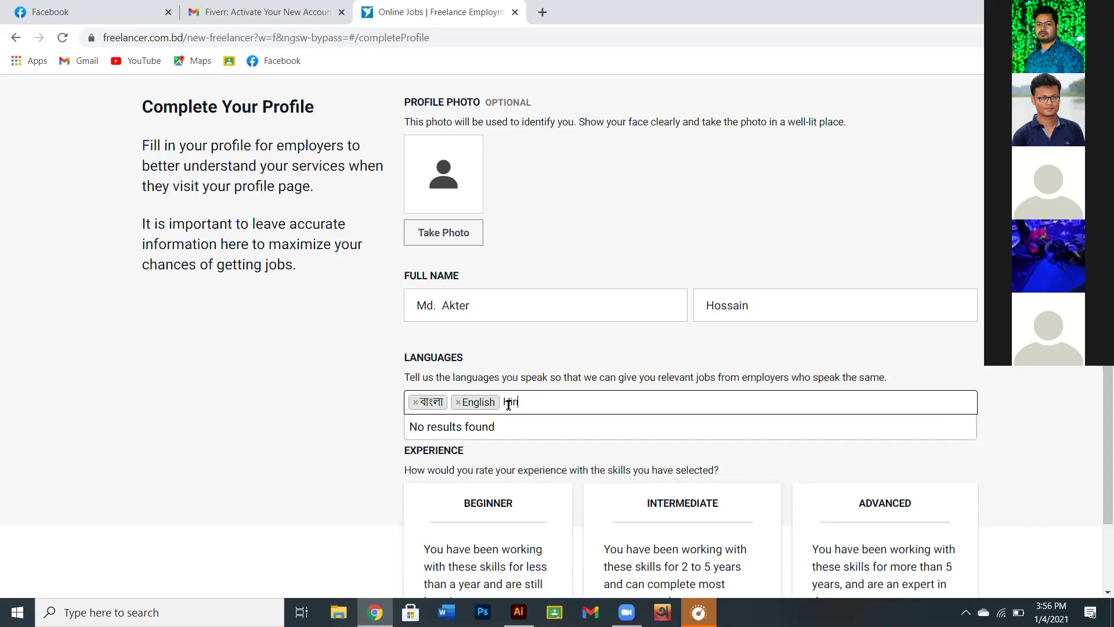
key(BackSpace)
key(BackSpace)
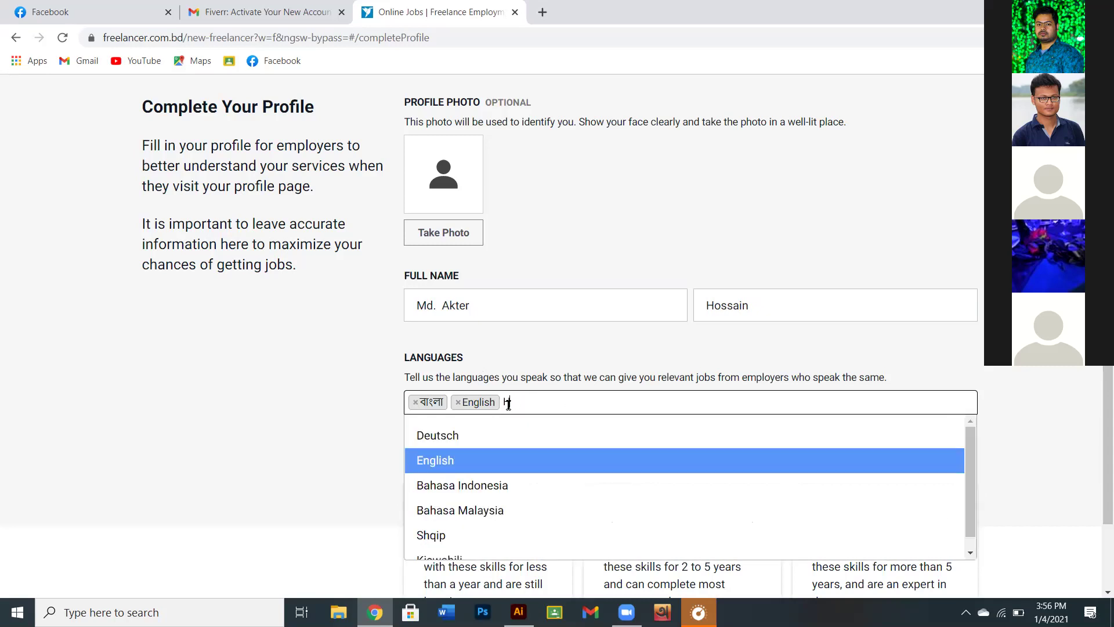
key(BackSpace)
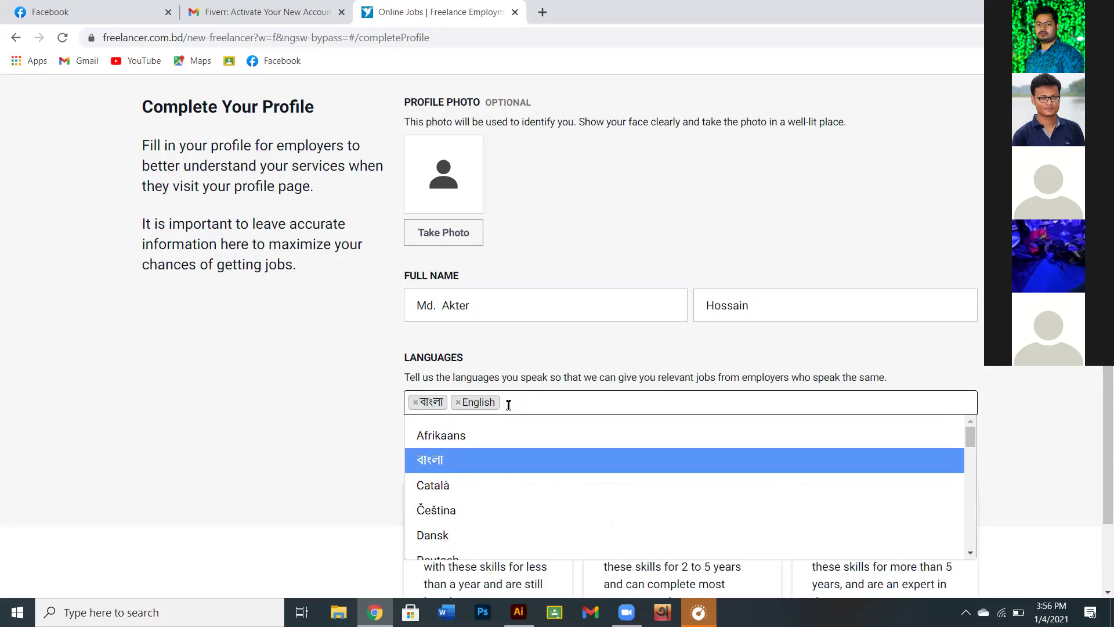
text(fr)
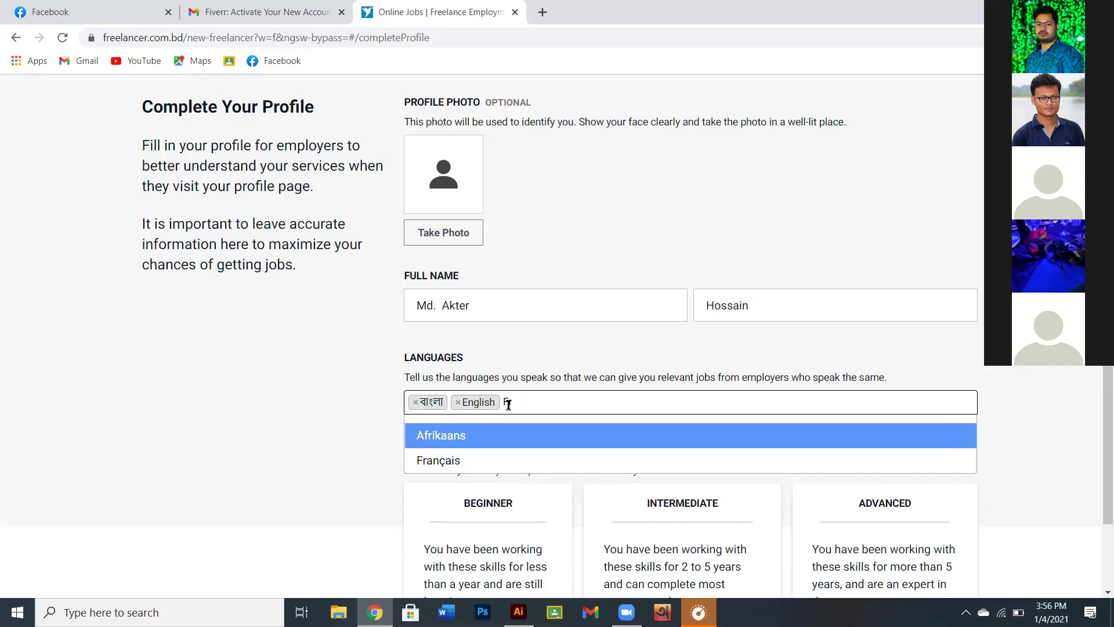
click(504, 462)
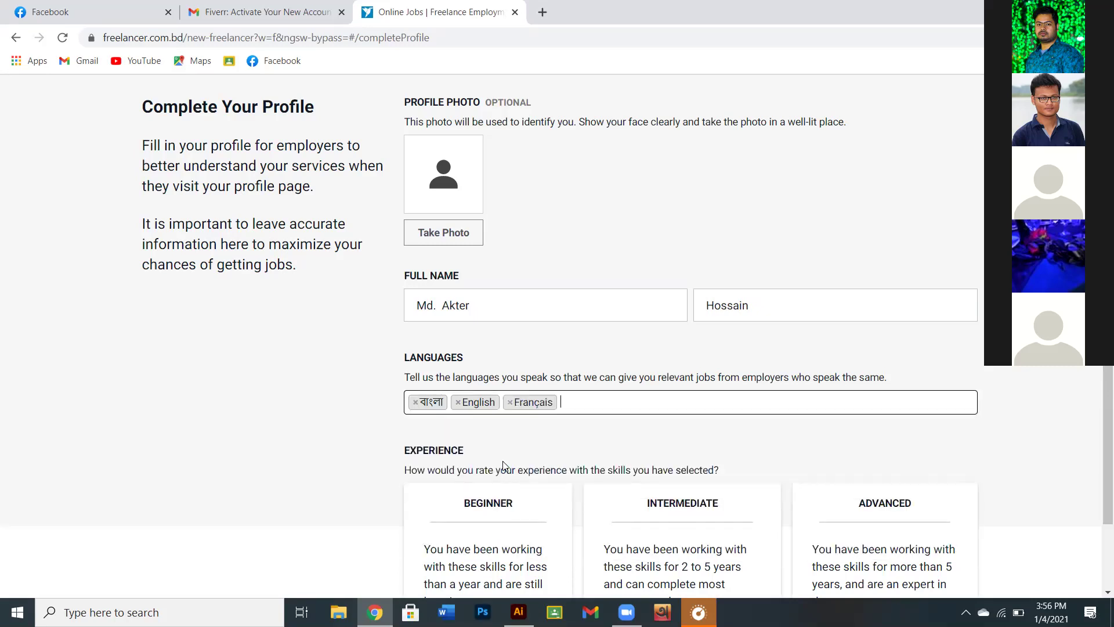
Add हिन्दी (Hindi) as a spoken language by picking it from the full list.
text(Ur)
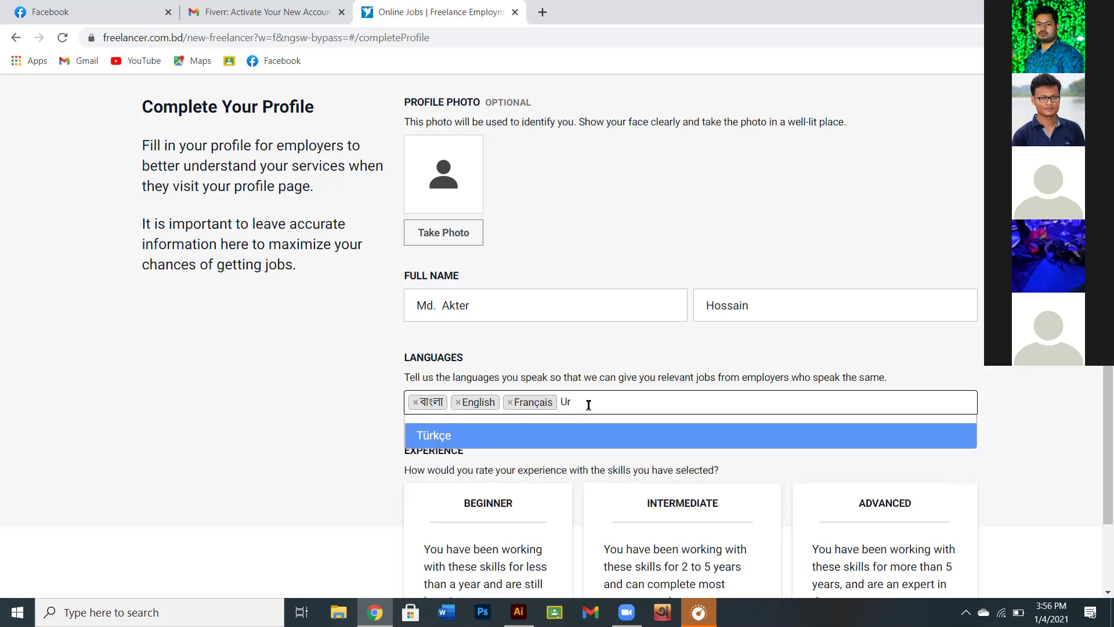
key(BackSpace)
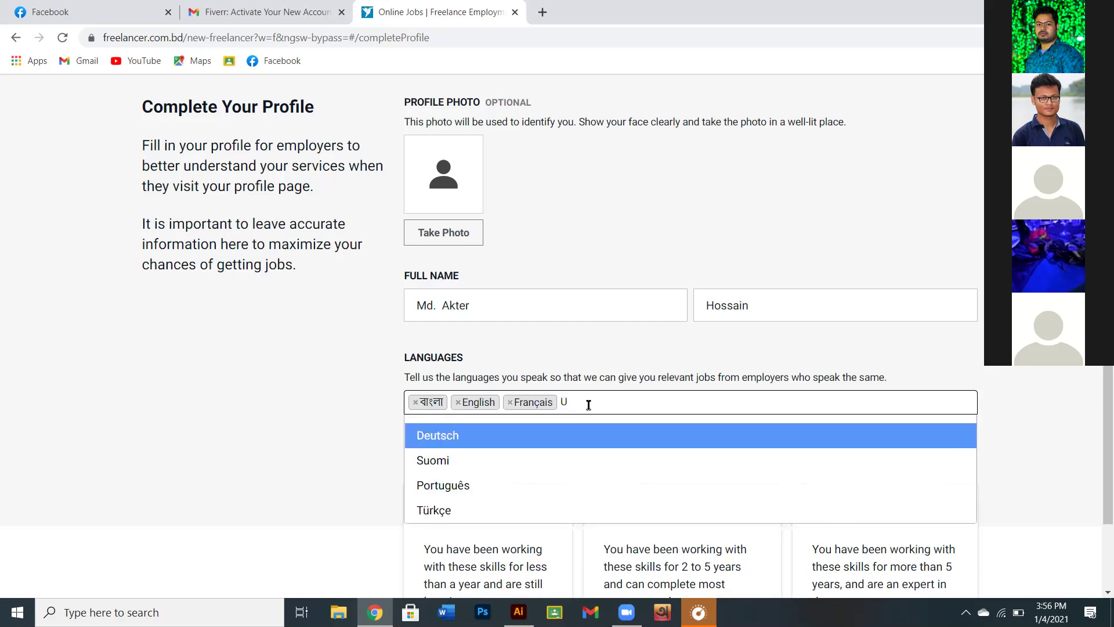
key(BackSpace)
scroll(593, 466, down, 5)
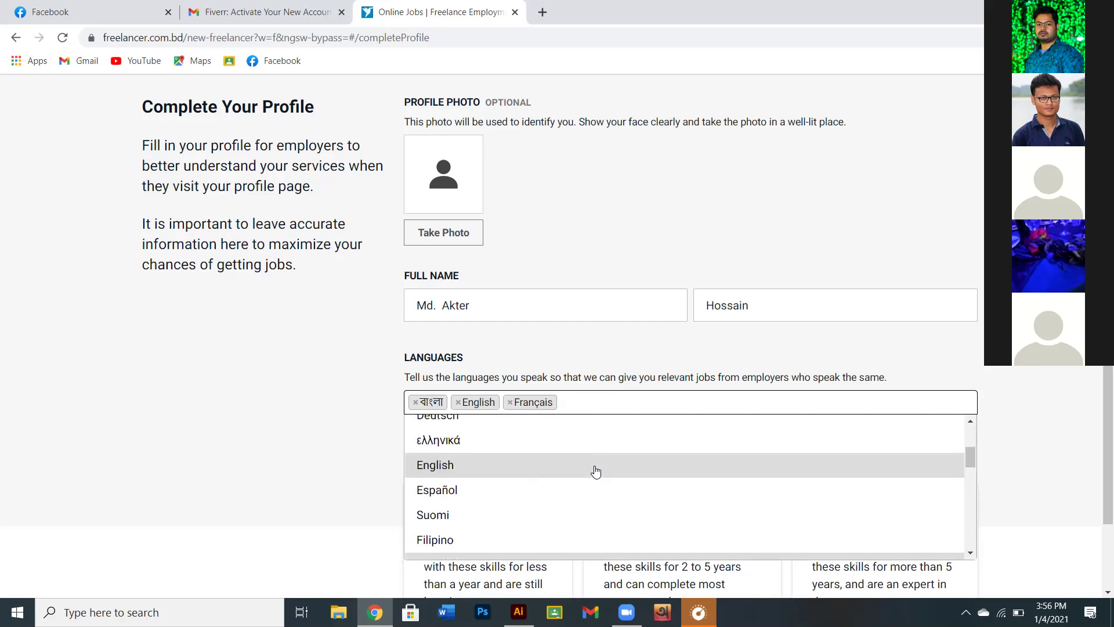
click(290, 453)
scroll(383, 485, down, 3)
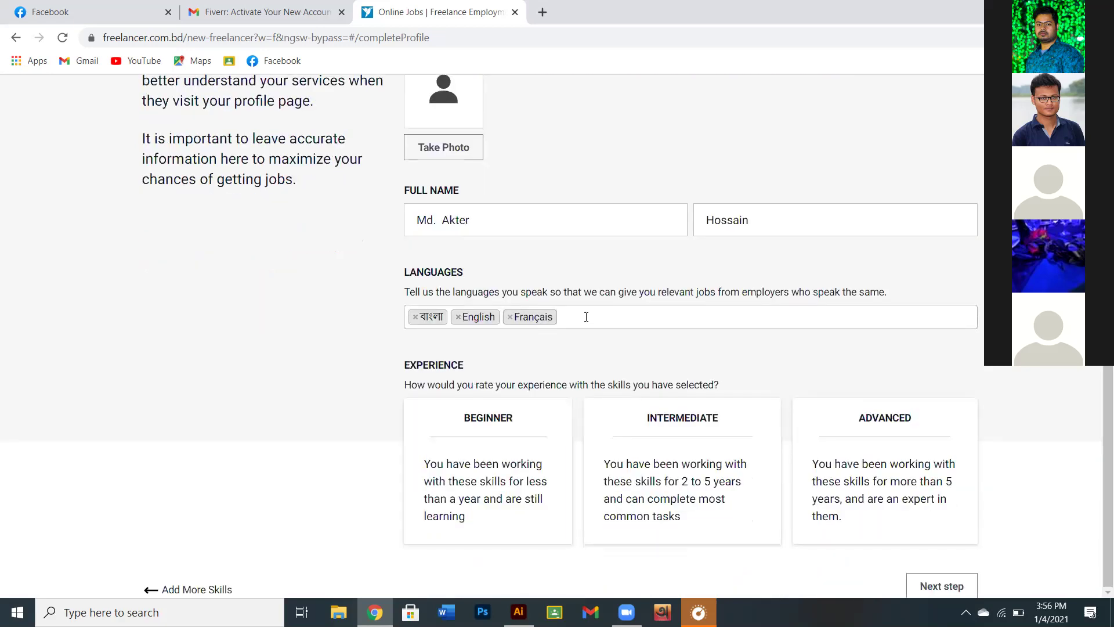
click(586, 316)
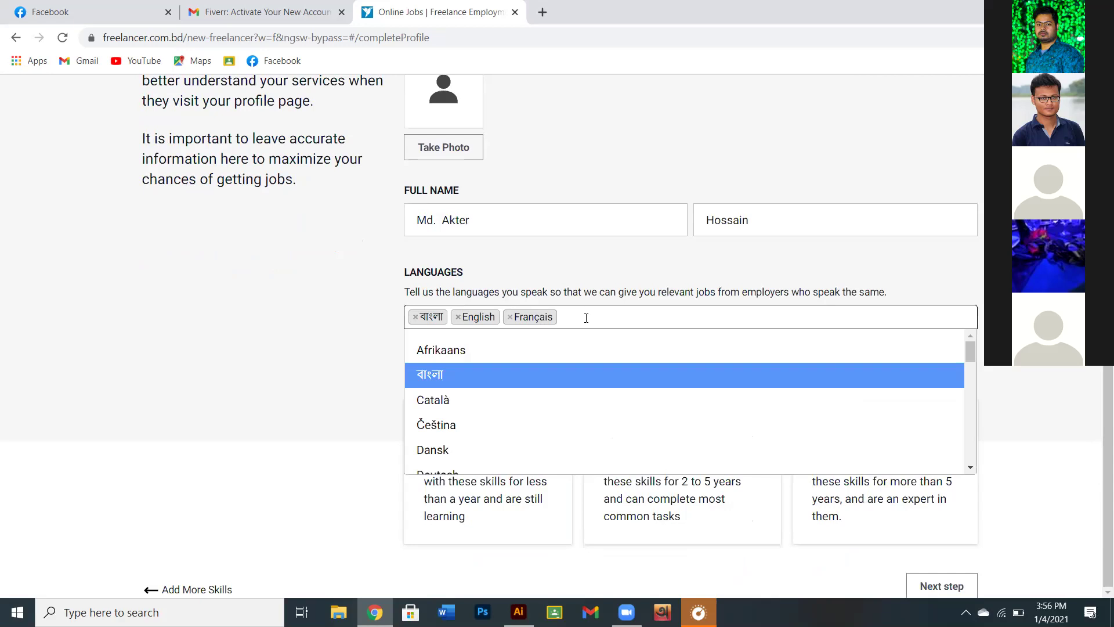
text(h)
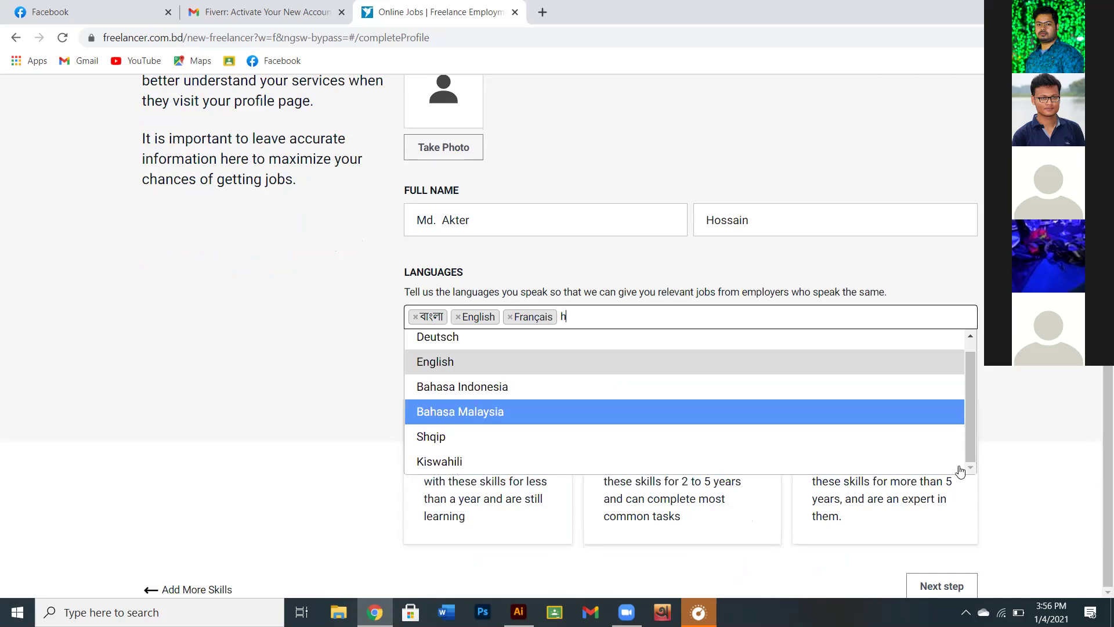
key(BackSpace)
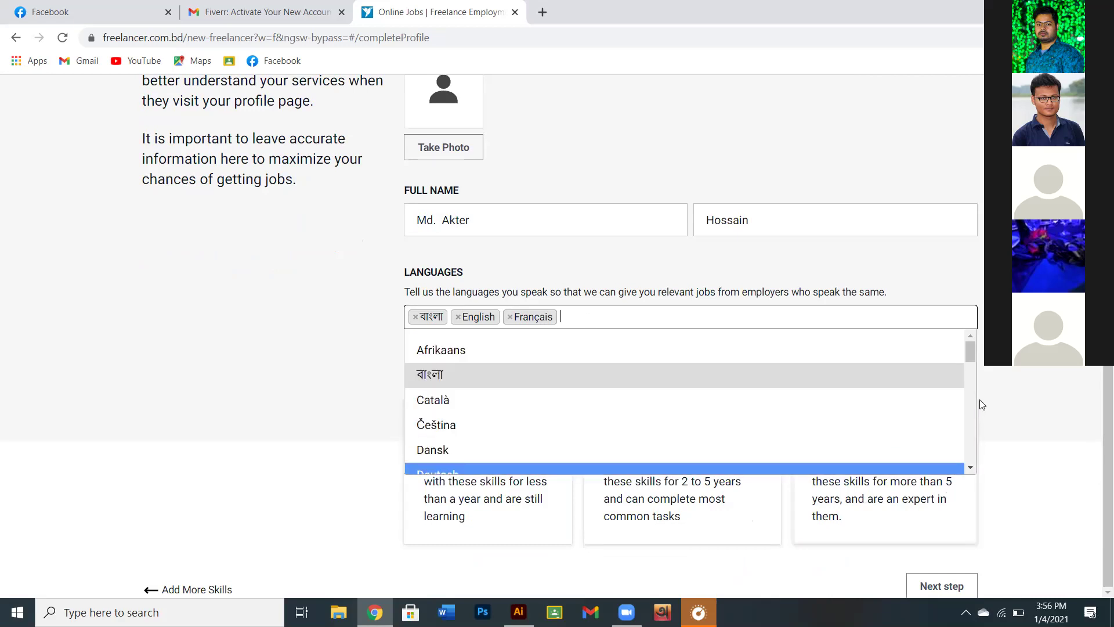
scroll(667, 458, down, 3)
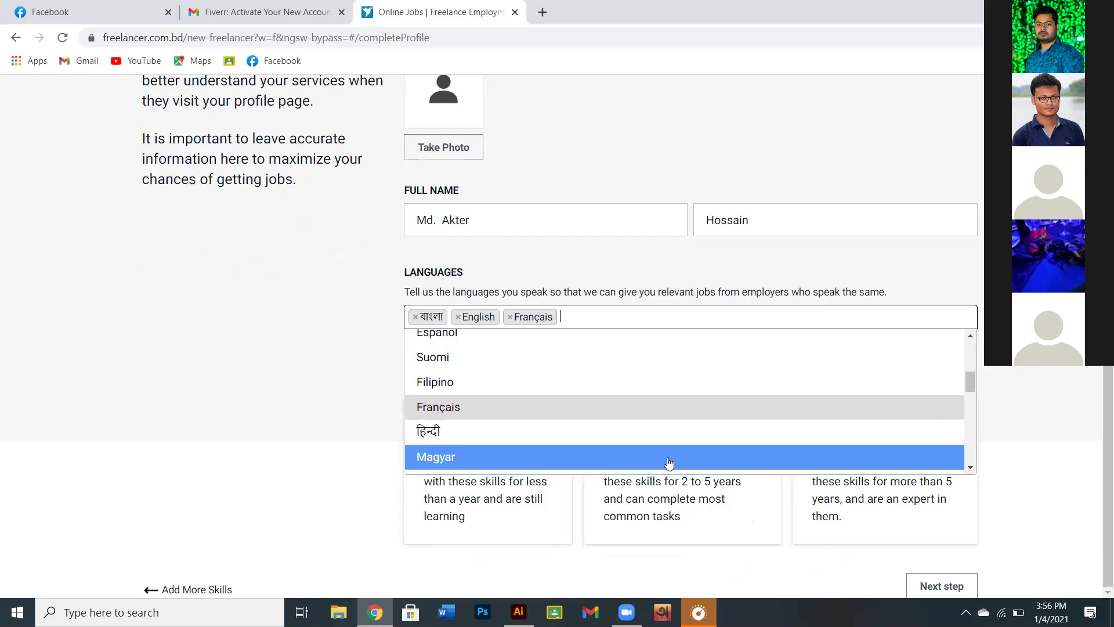
click(544, 432)
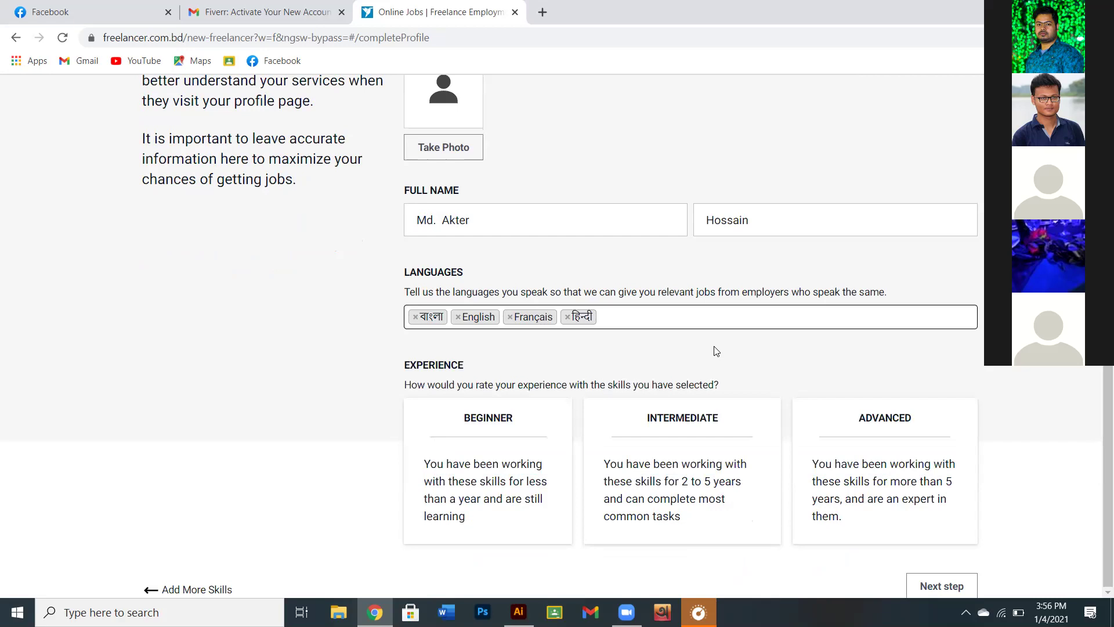
Browse the rest of the language list and close it without adding more.
click(707, 324)
scroll(656, 408, down, 8)
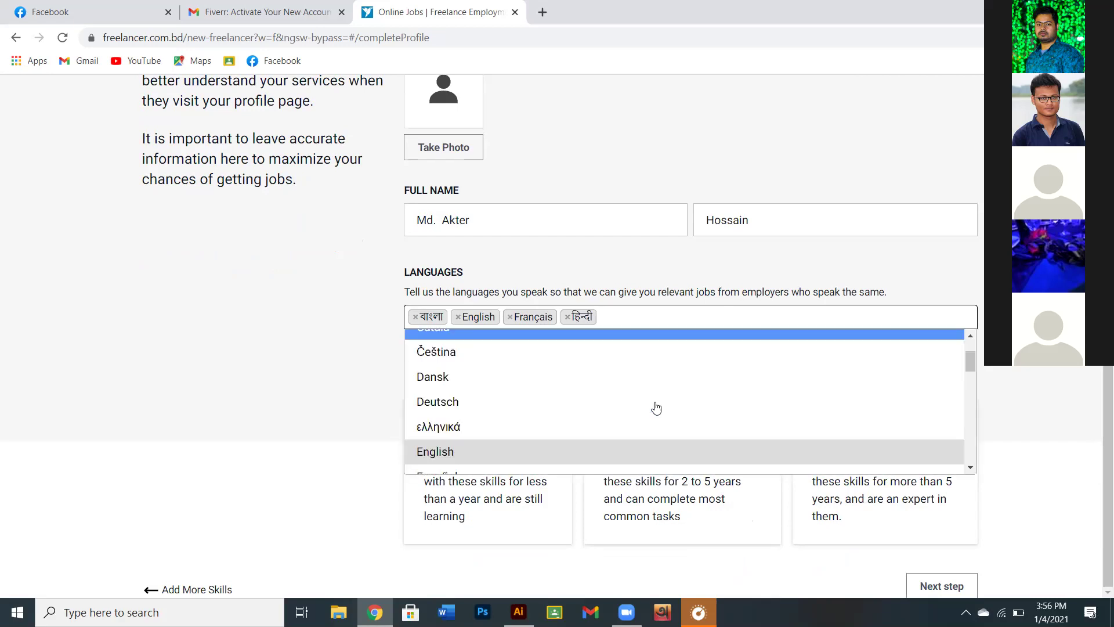
scroll(656, 408, down, 5)
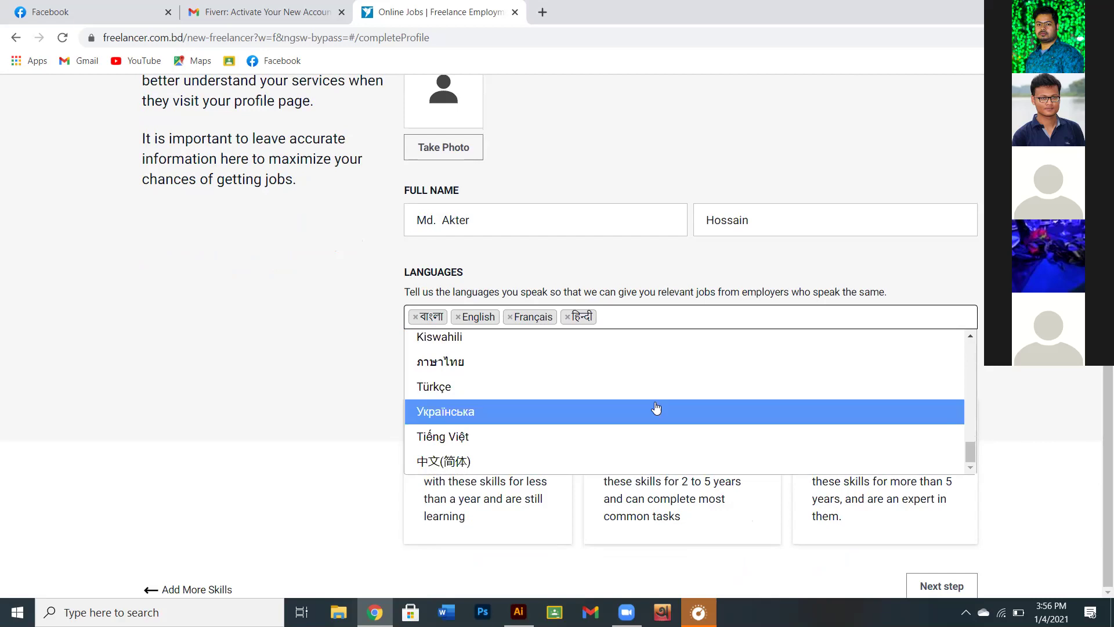
scroll(560, 455, up, 10)
click(259, 364)
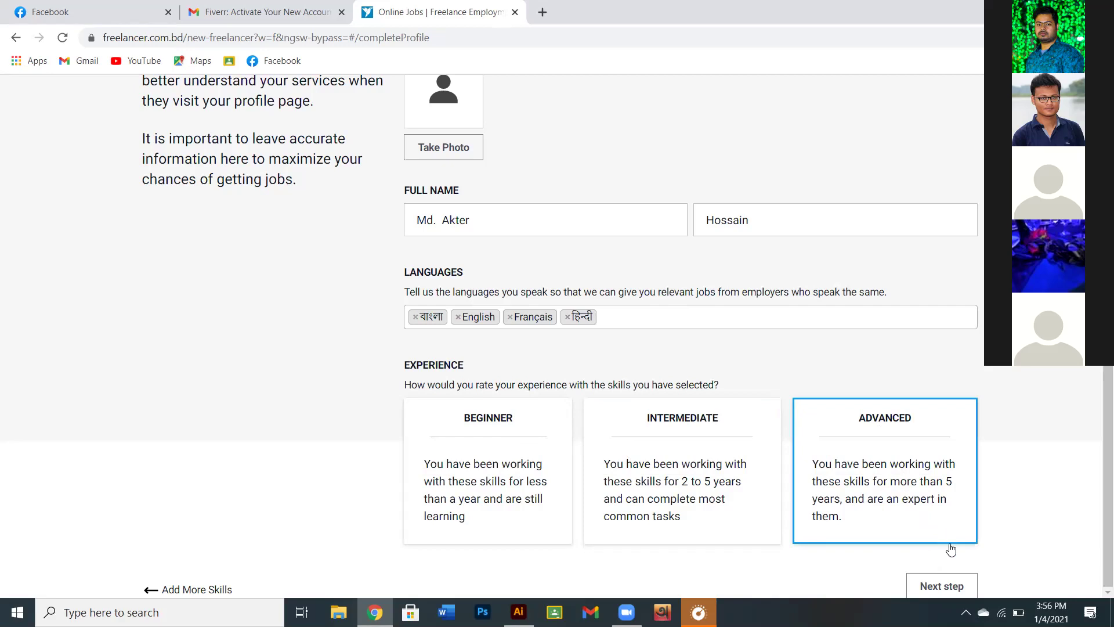
Continue from the profile form to the 'Select a Payment Method to verify' page.
click(956, 593)
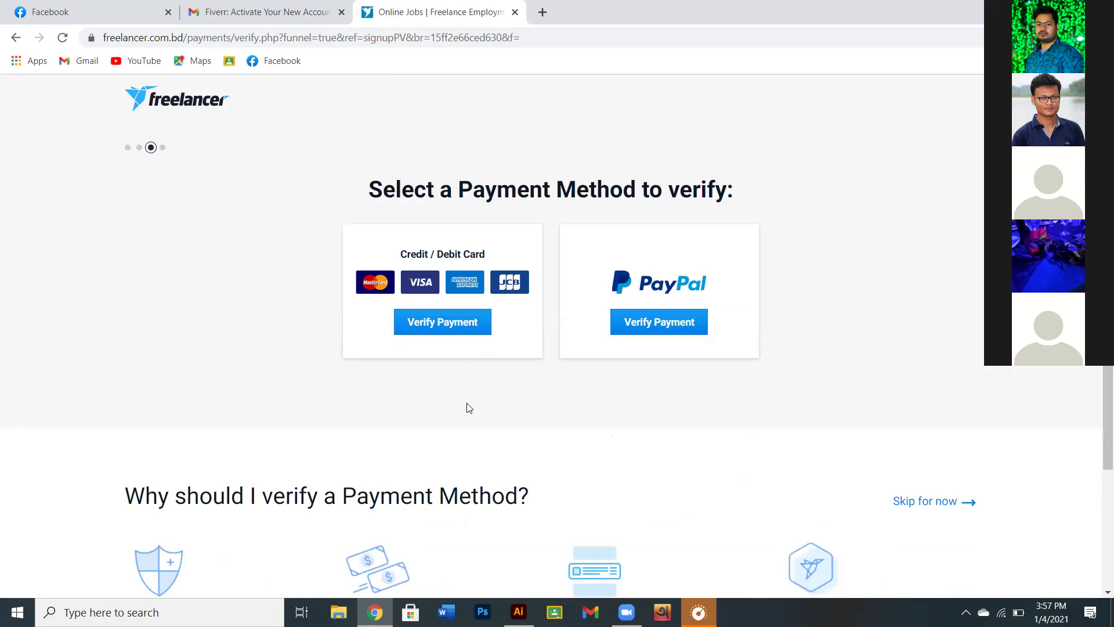
Choose 'Skip for now' on the payment page and again on the free-trial page.
click(949, 502)
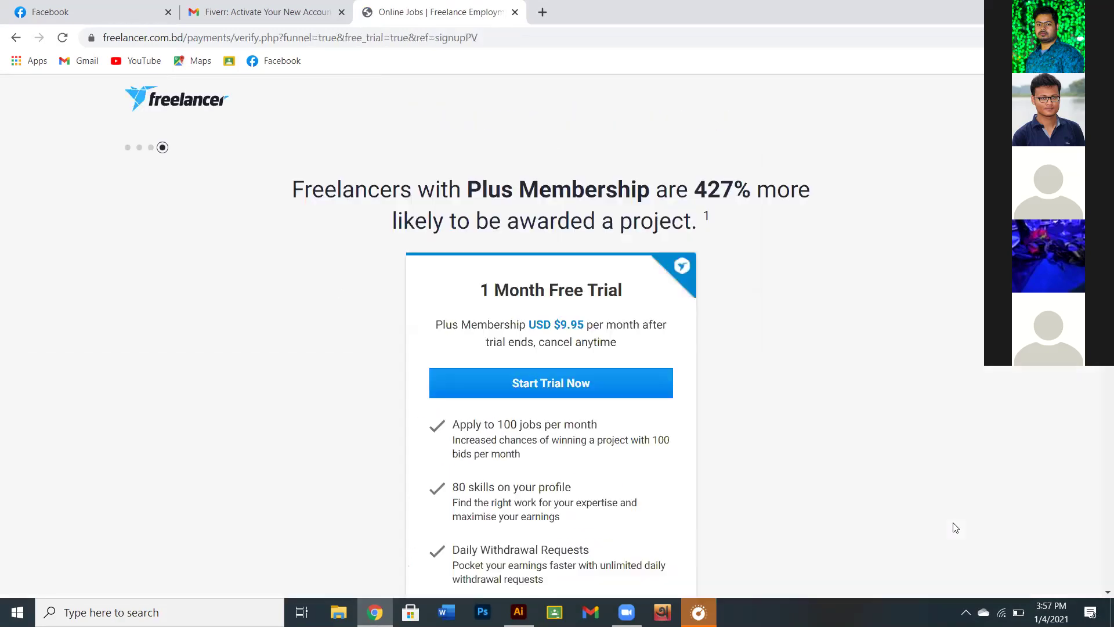
scroll(654, 489, down, 3)
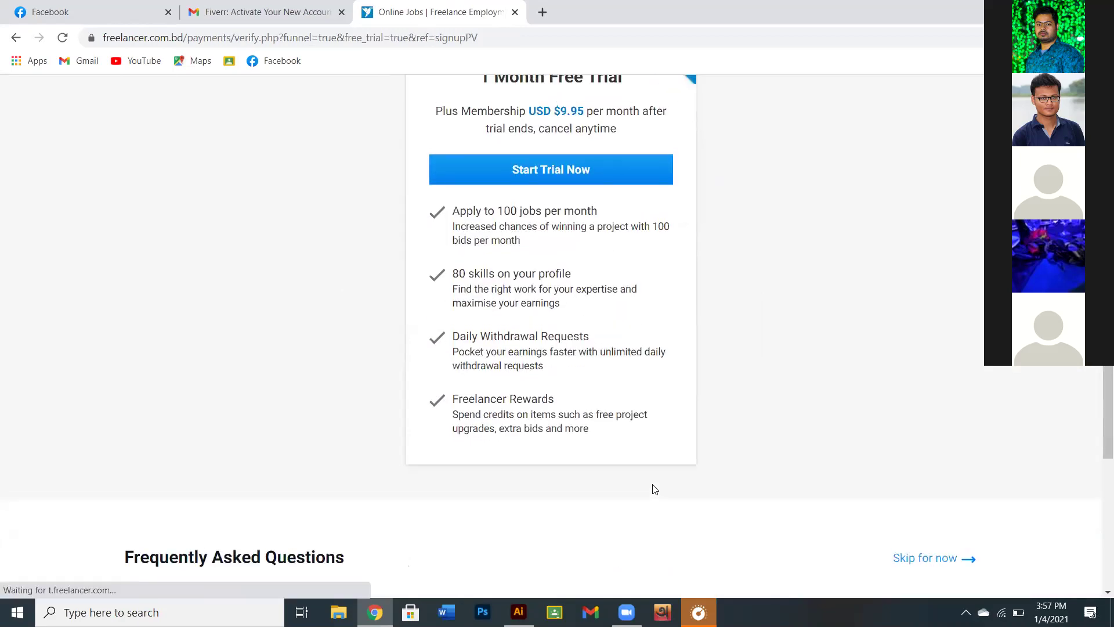
scroll(654, 489, up, 2)
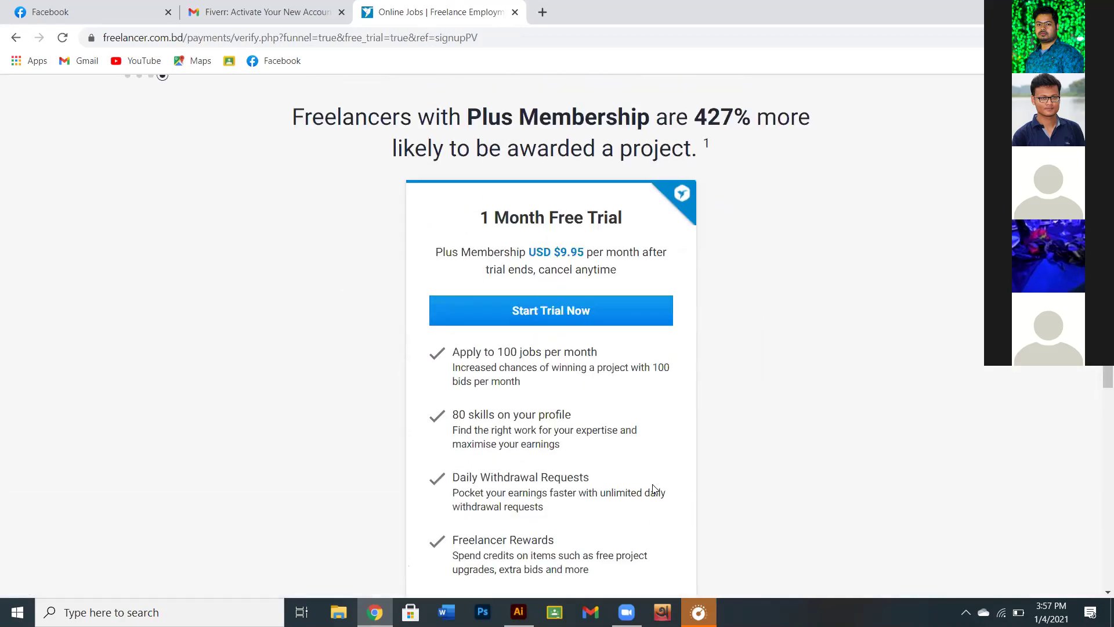
scroll(655, 489, down, 5)
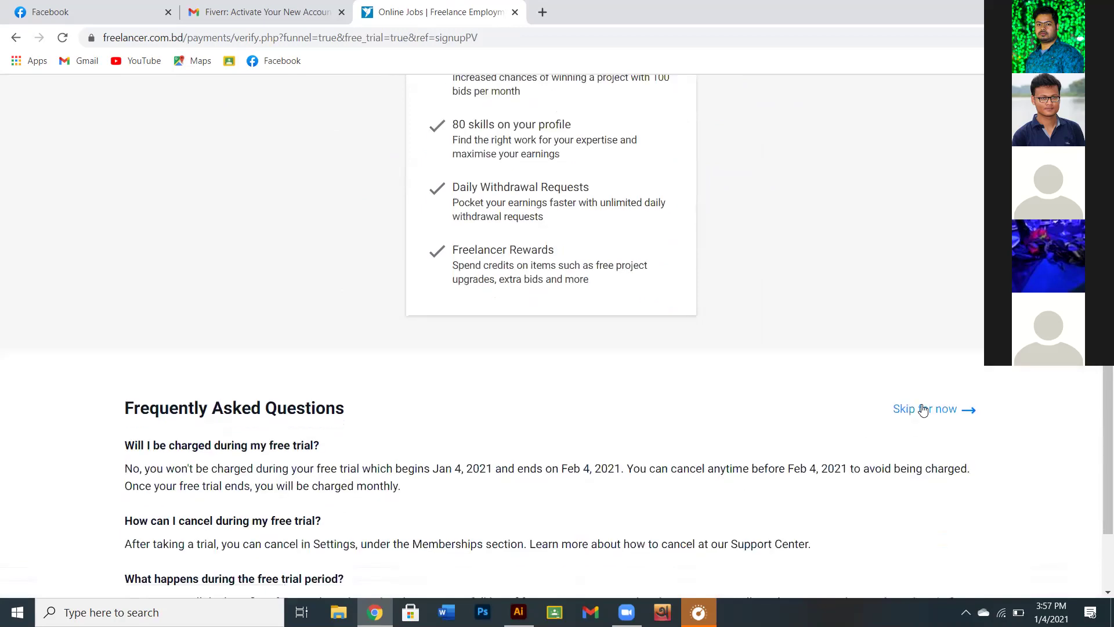
click(923, 409)
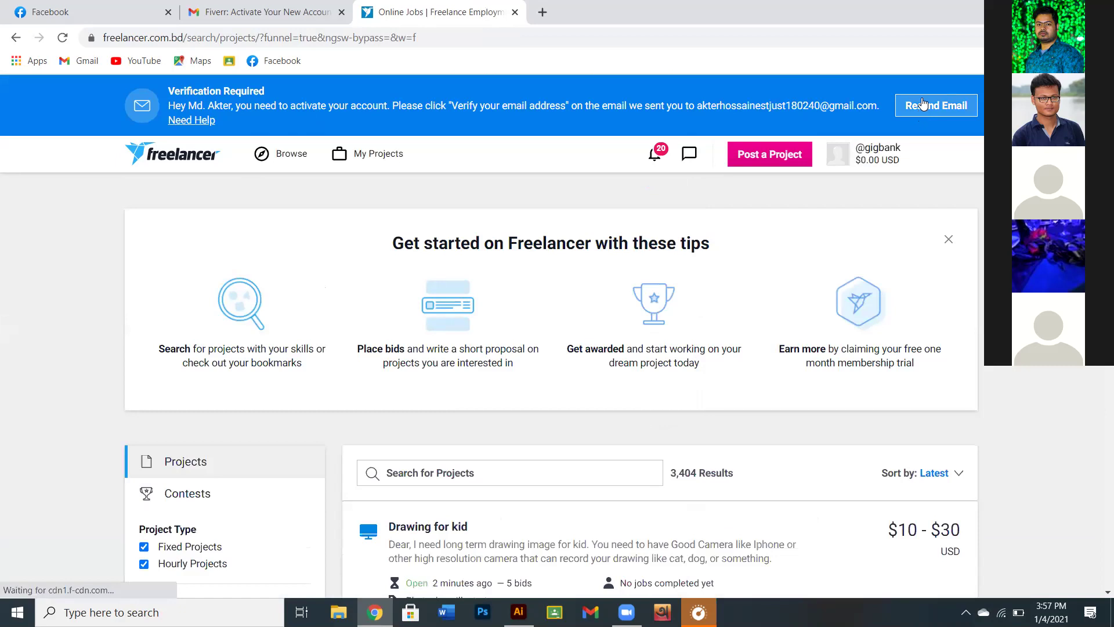
In the Gmail inbox, open the Welcome to Freelancer.com email and use its Verify Your Email link.
click(264, 12)
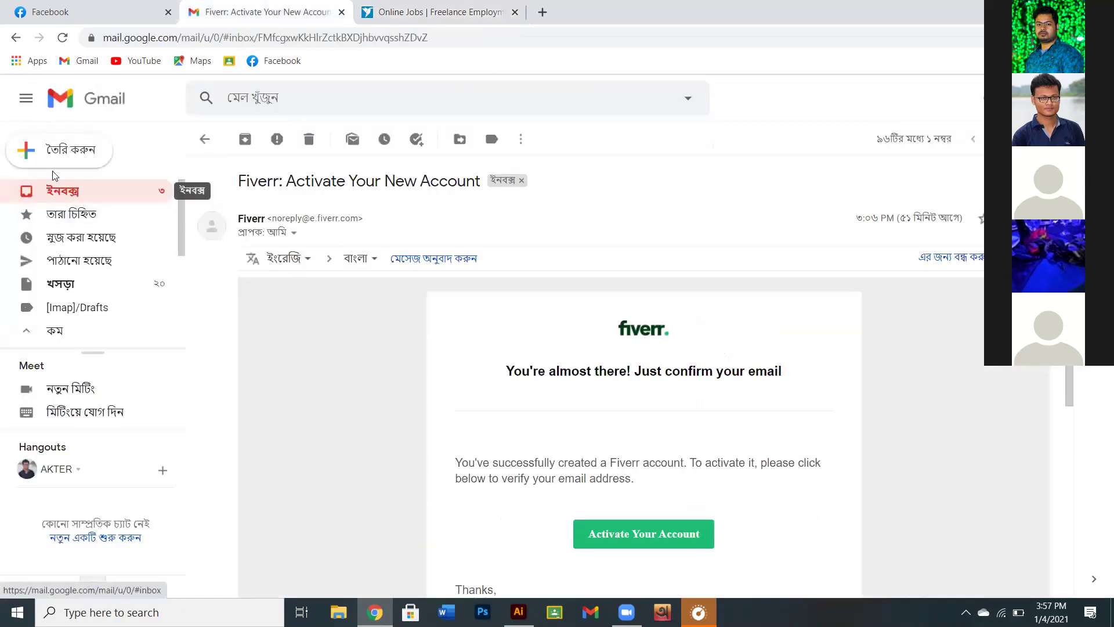
click(67, 192)
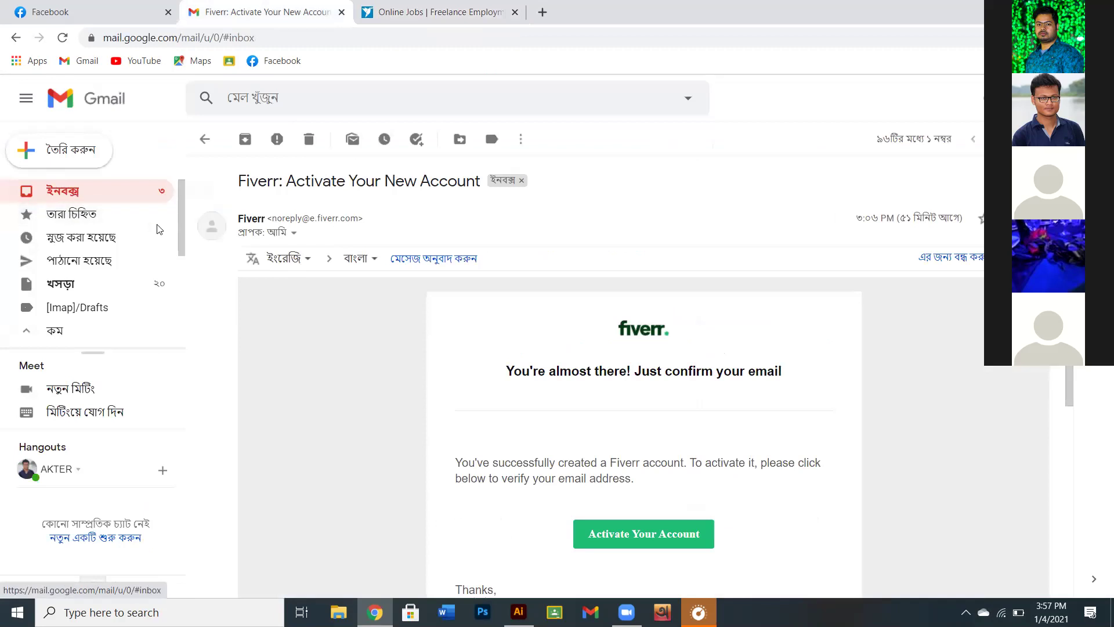
click(467, 213)
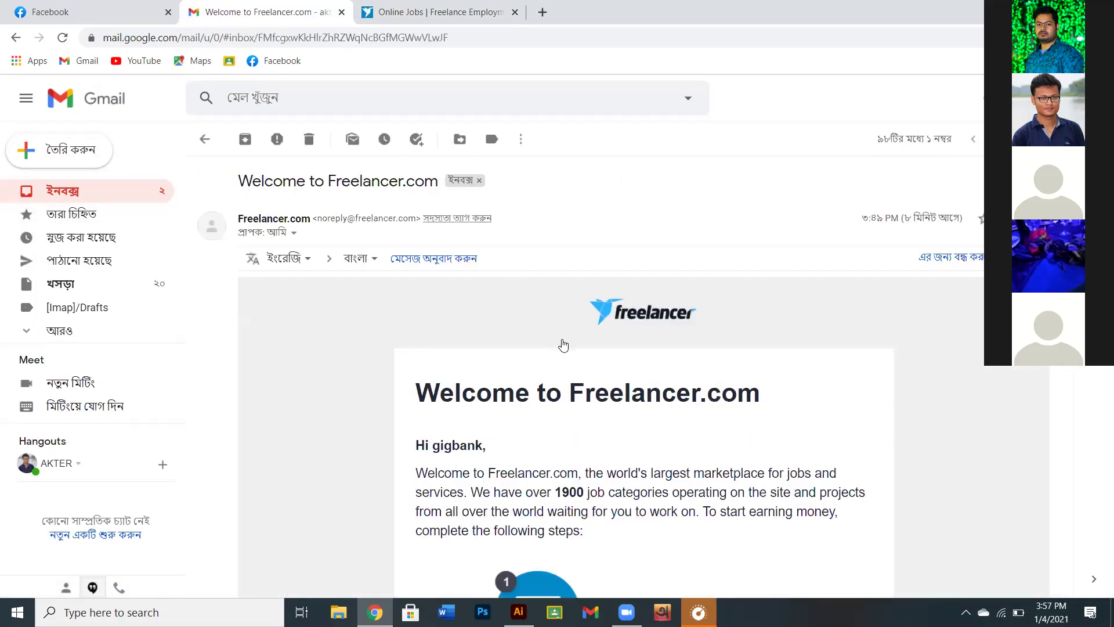
scroll(585, 348, down, 3)
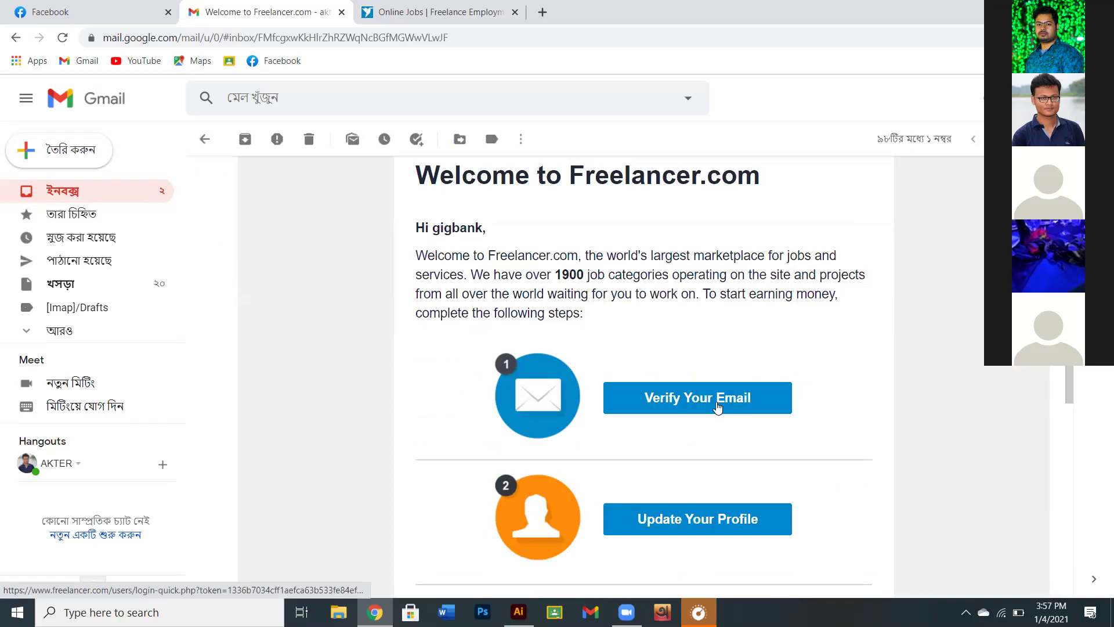
click(707, 396)
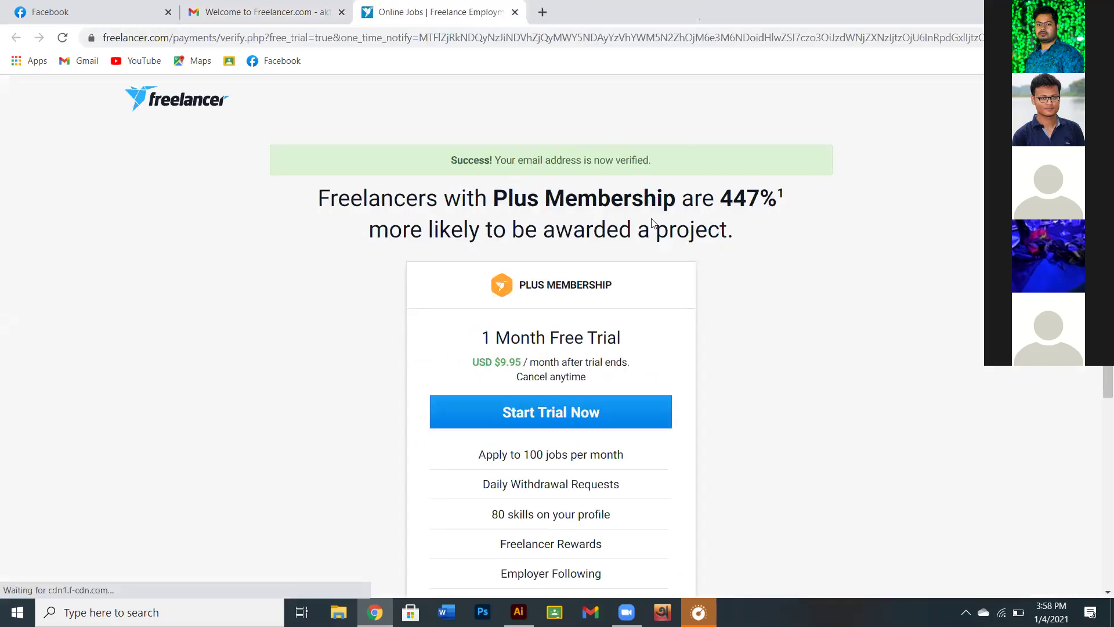
Choose 'Skip for now' on the Plus Membership offer to reach the project search.
scroll(660, 238, down, 3)
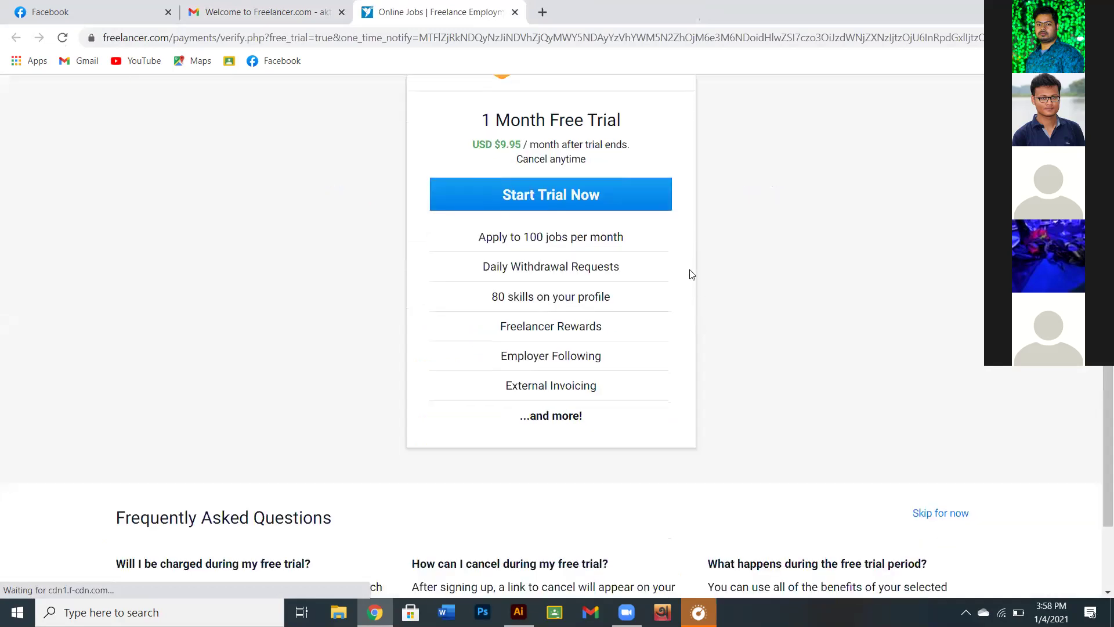
scroll(691, 274, down, 2)
click(952, 413)
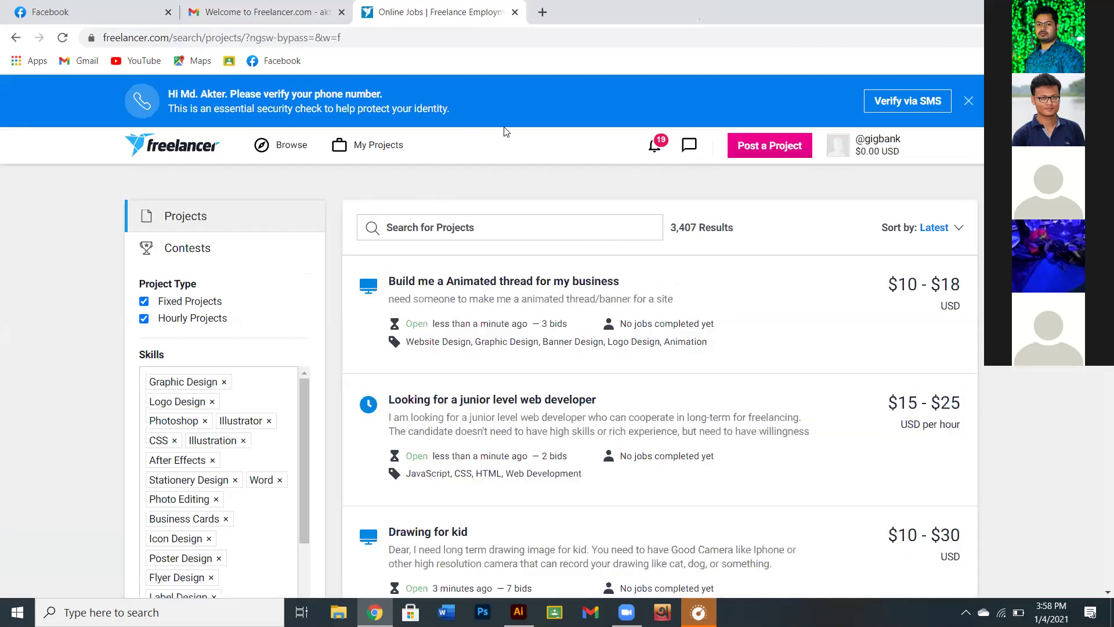
Start SMS verification, enter the account's phone number and request a verification code.
click(927, 99)
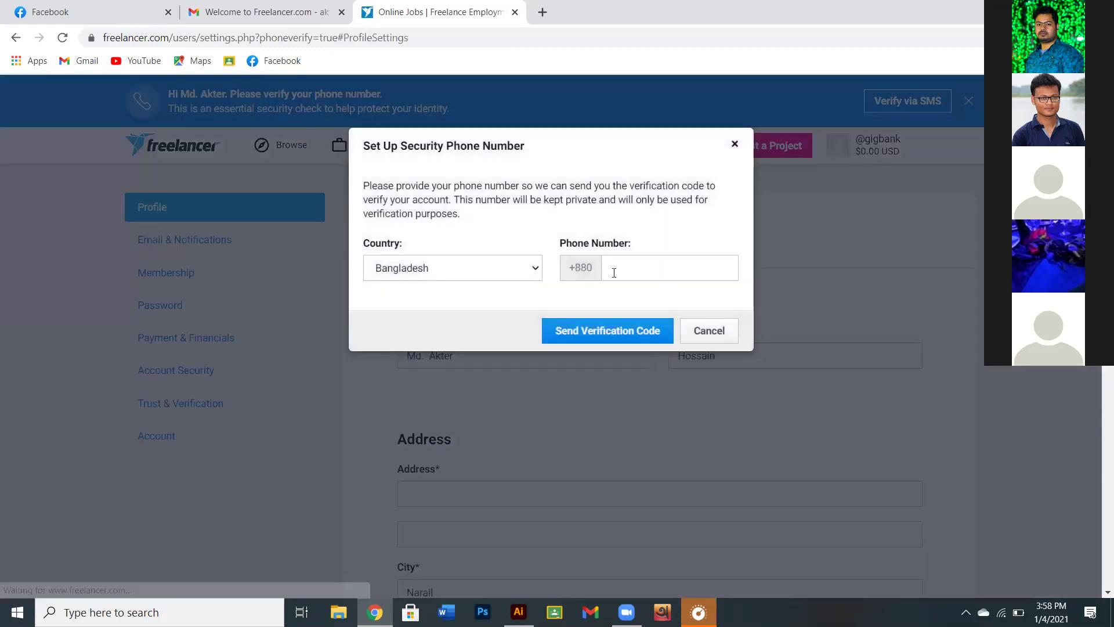
click(614, 273)
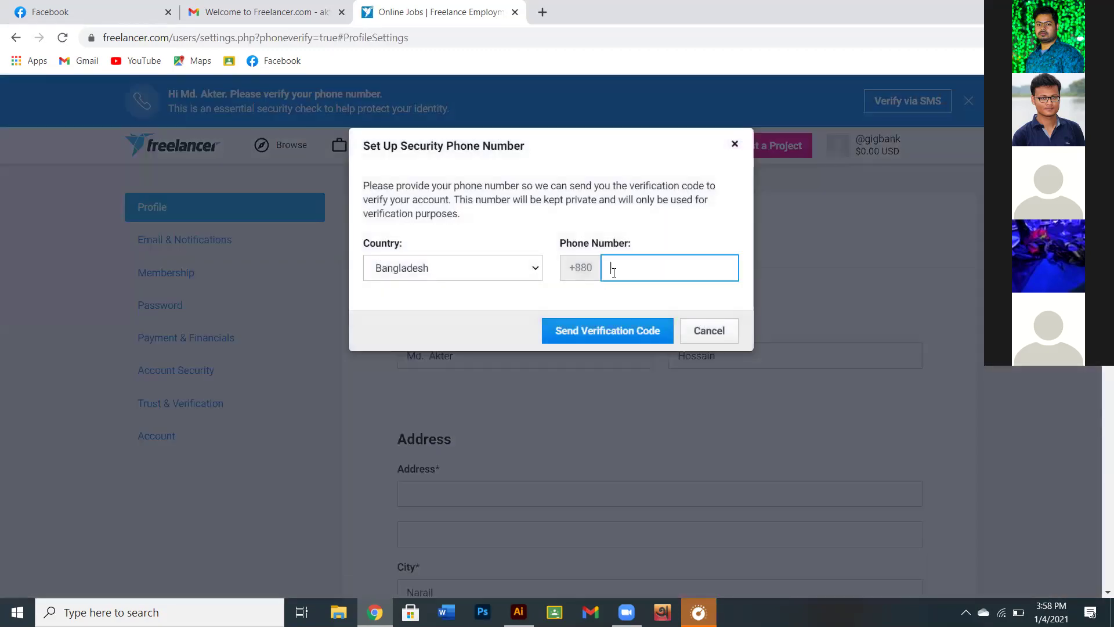
click(605, 329)
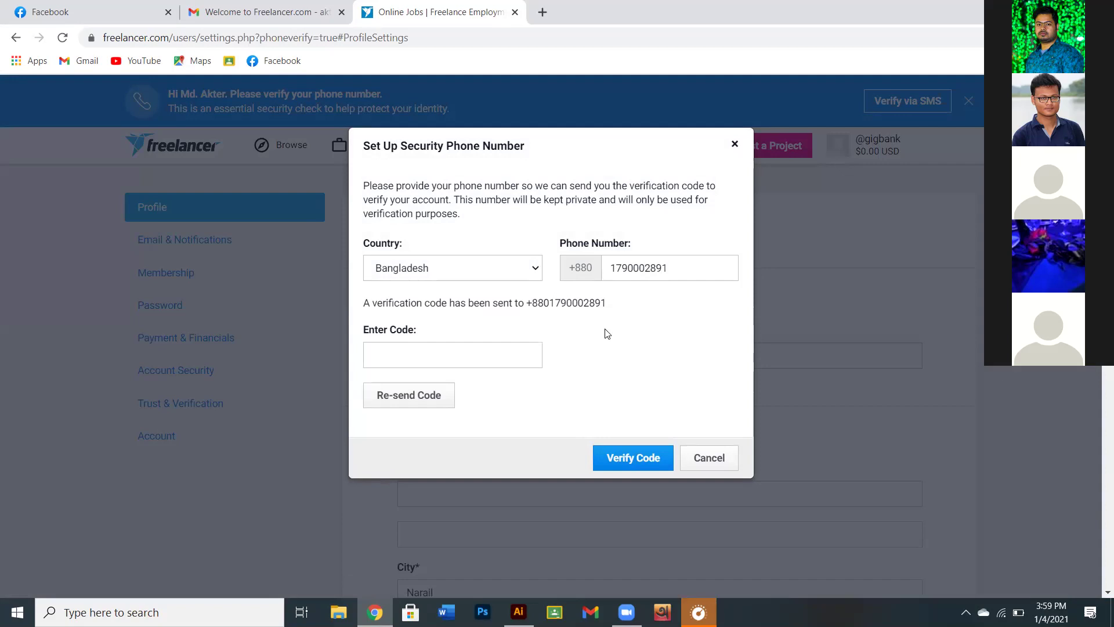
Enter the received SMS code, verify it, and close the success message.
click(403, 355)
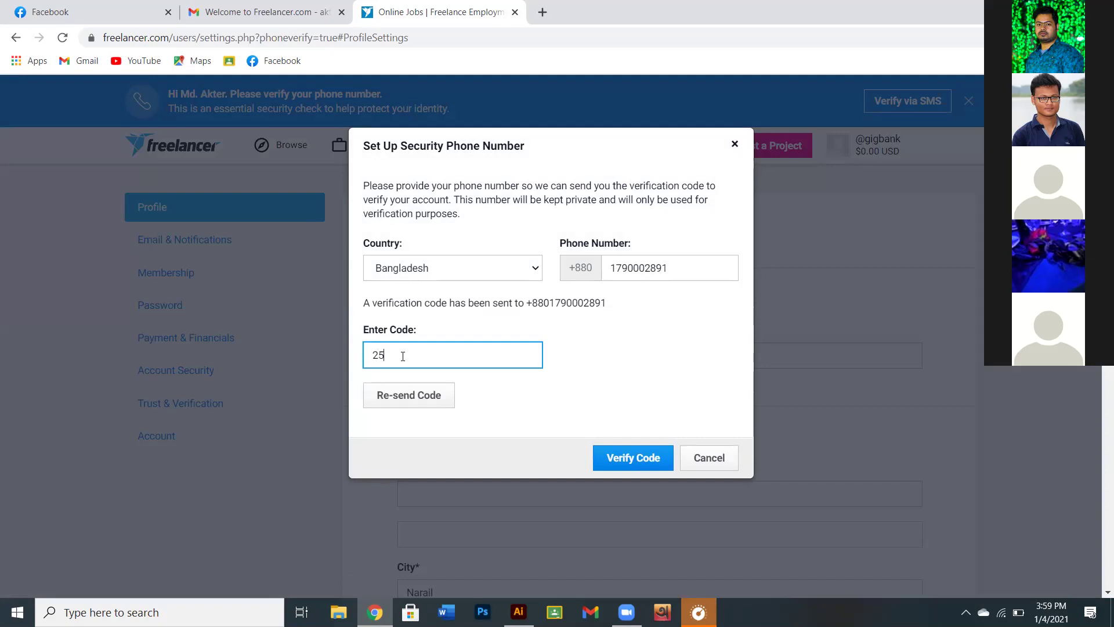
click(620, 458)
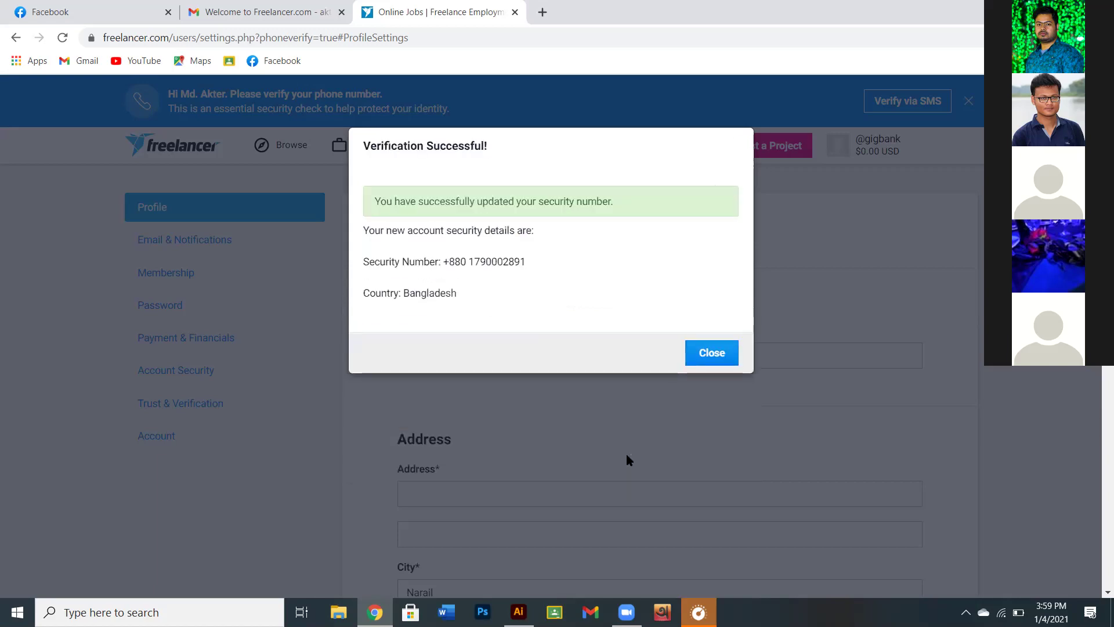
click(711, 353)
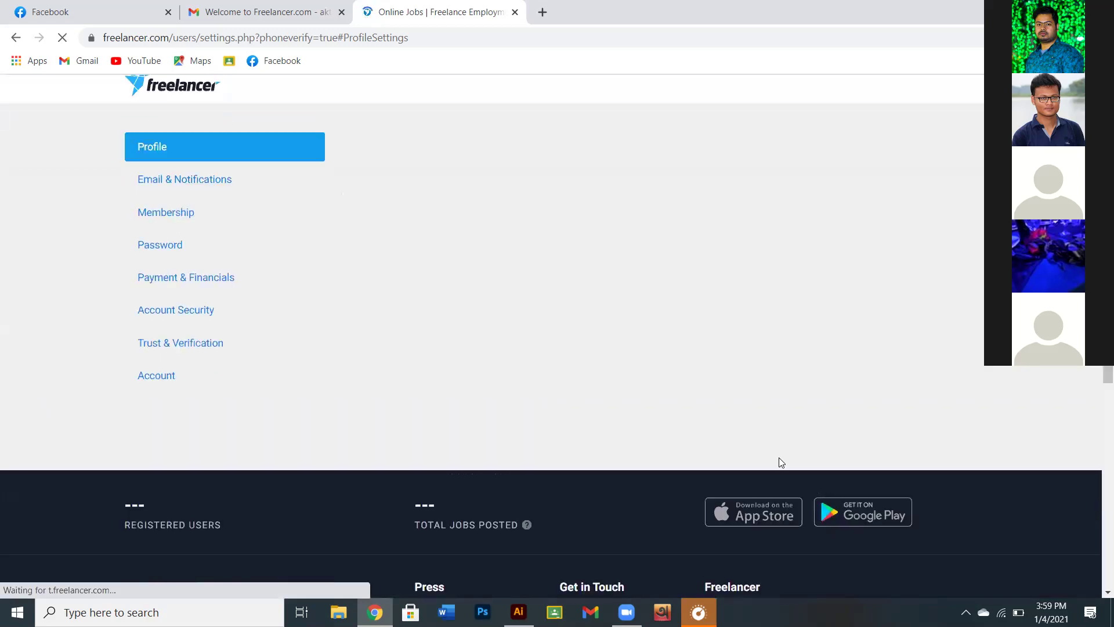
scroll(781, 462, down, 2)
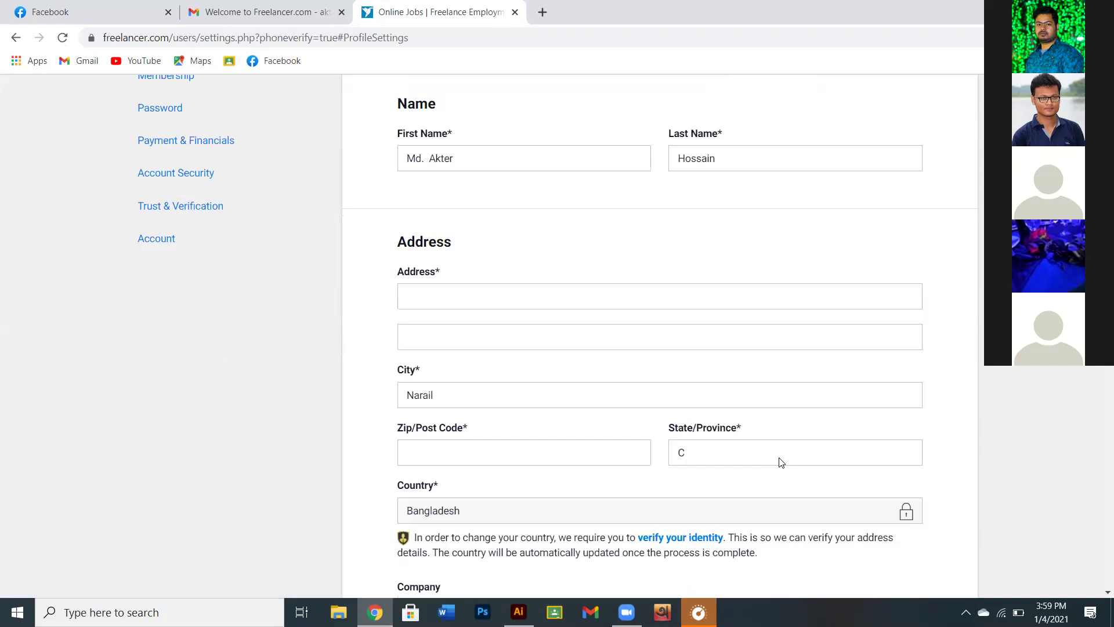
scroll(781, 462, down, 2)
scroll(780, 462, down, 1)
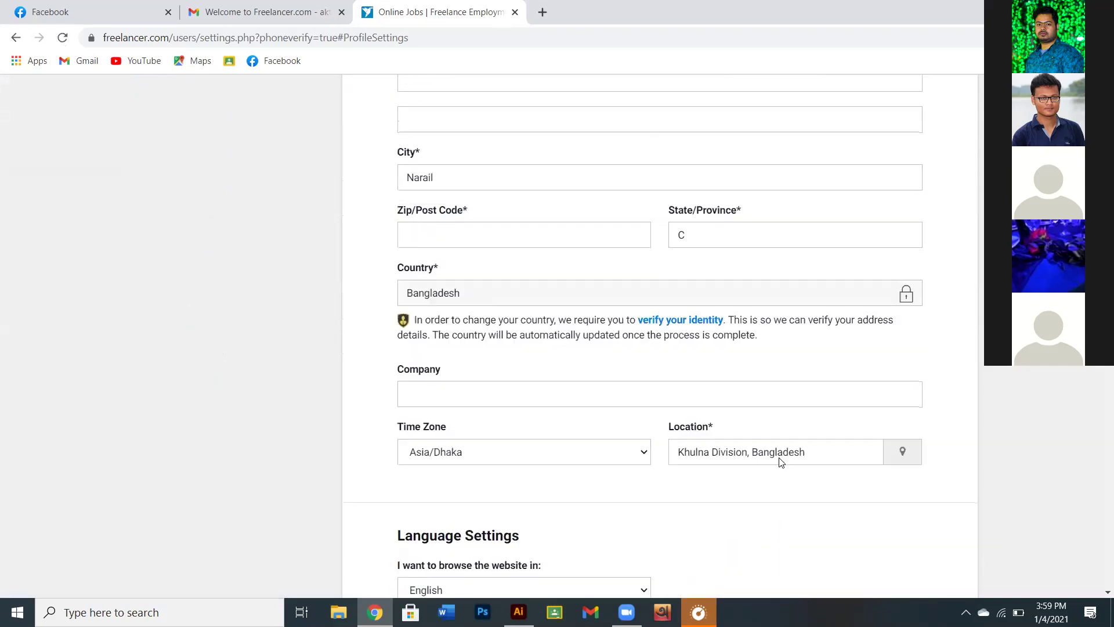
scroll(781, 462, up, 3)
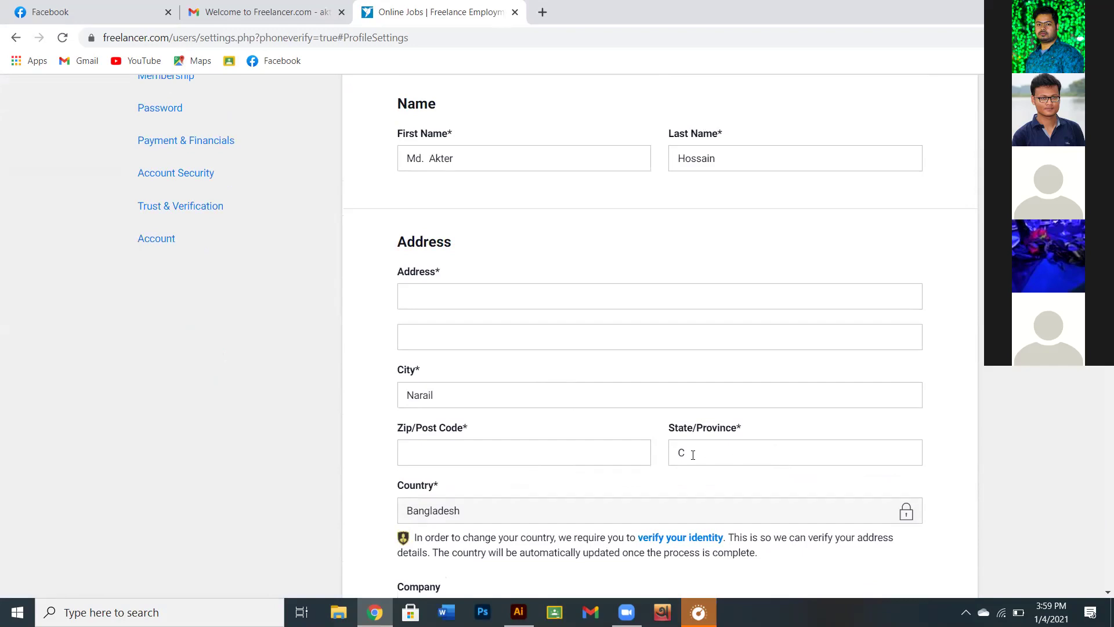
scroll(713, 493, down, 2)
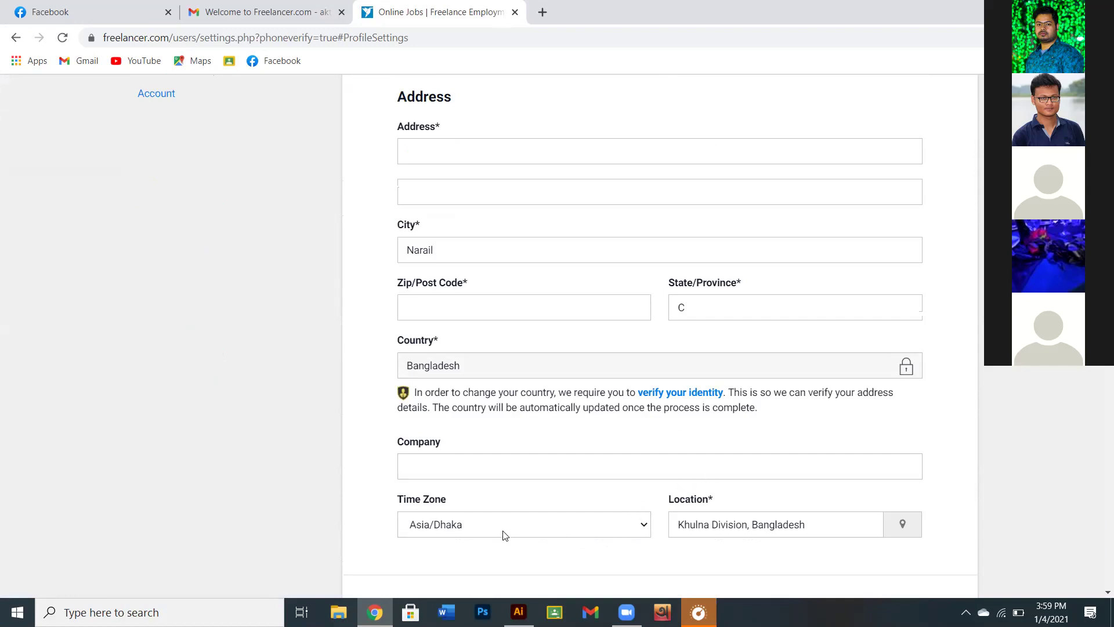
click(643, 526)
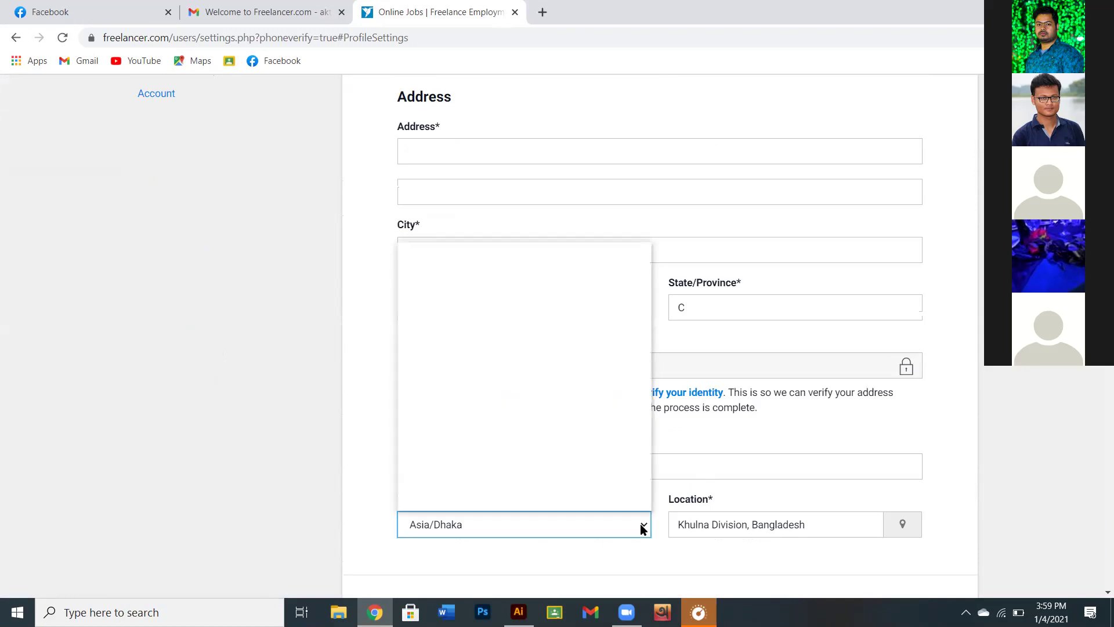
click(655, 569)
scroll(597, 445, up, 5)
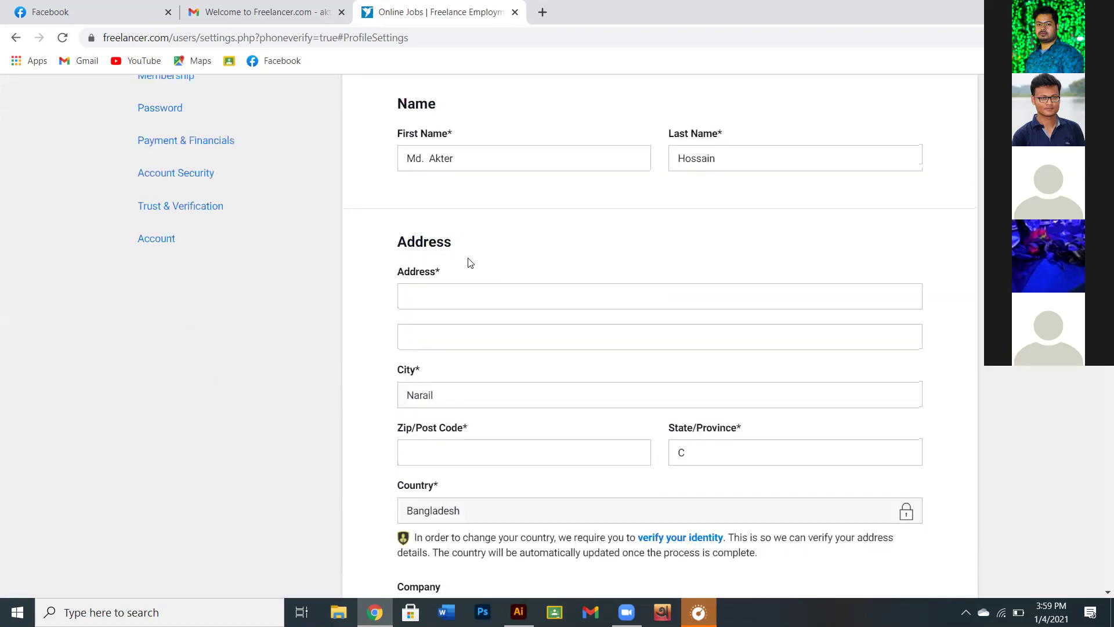
scroll(630, 461, down, 4)
scroll(631, 461, down, 5)
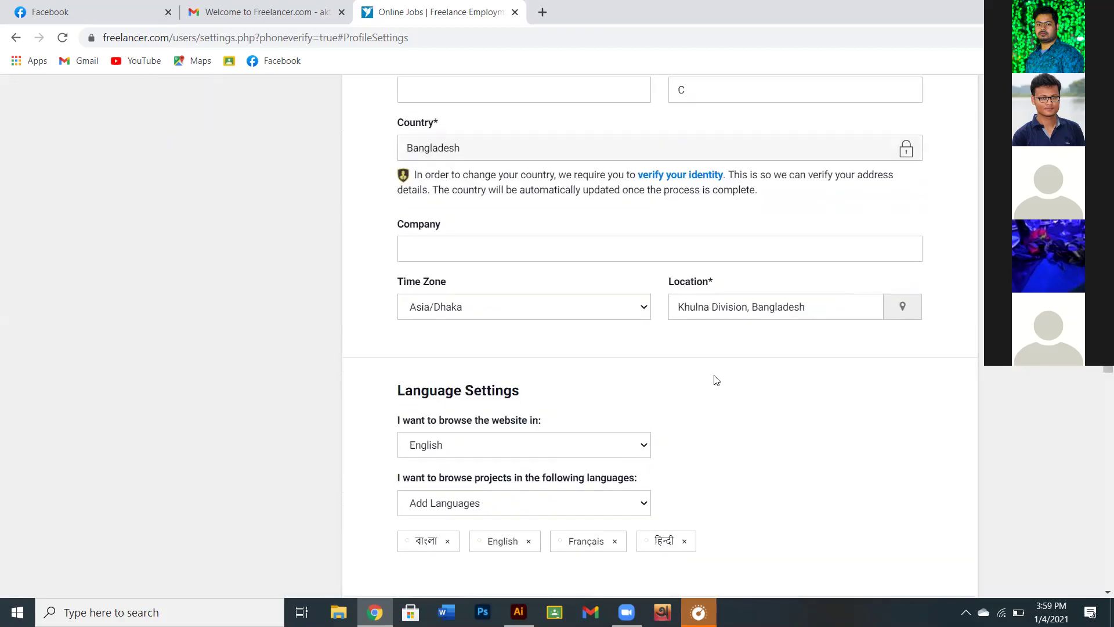
scroll(716, 380, down, 3)
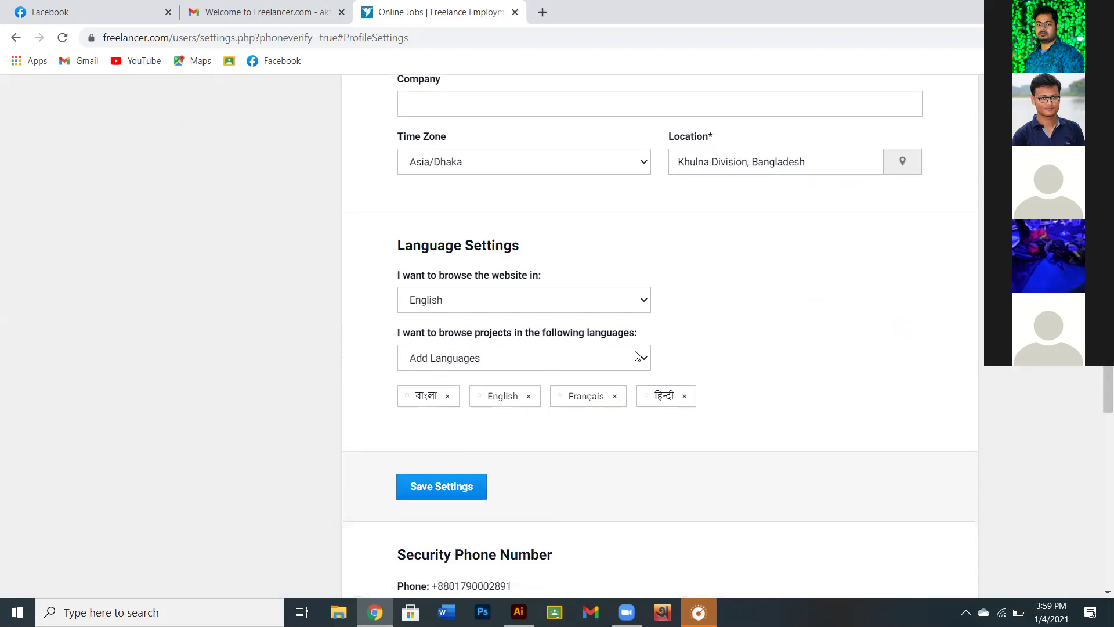
scroll(728, 409, down, 6)
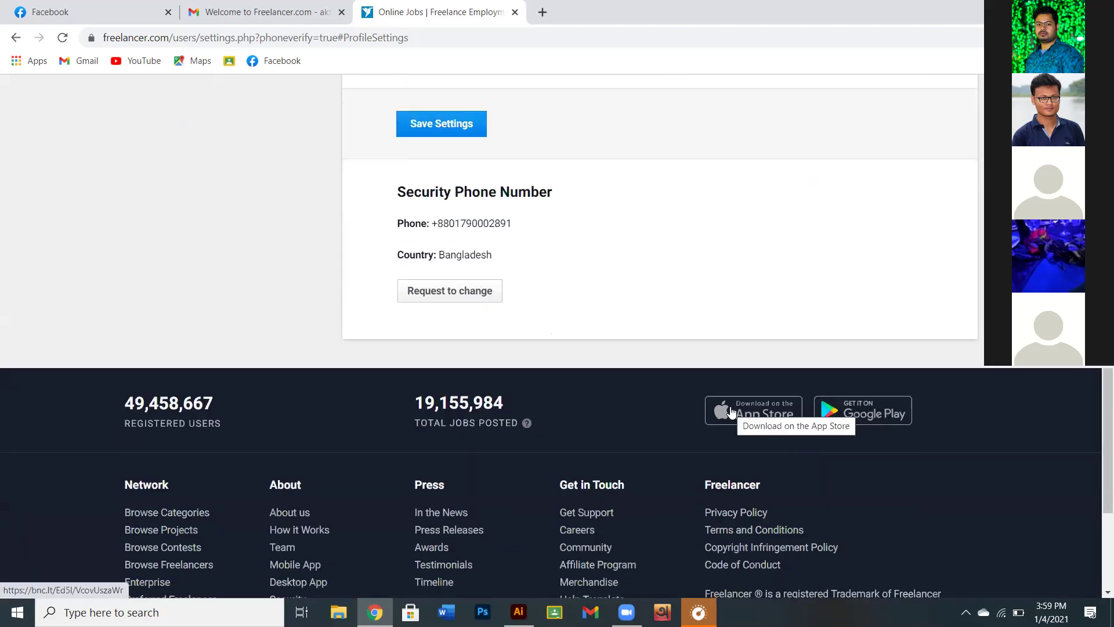
scroll(291, 353, up, 3)
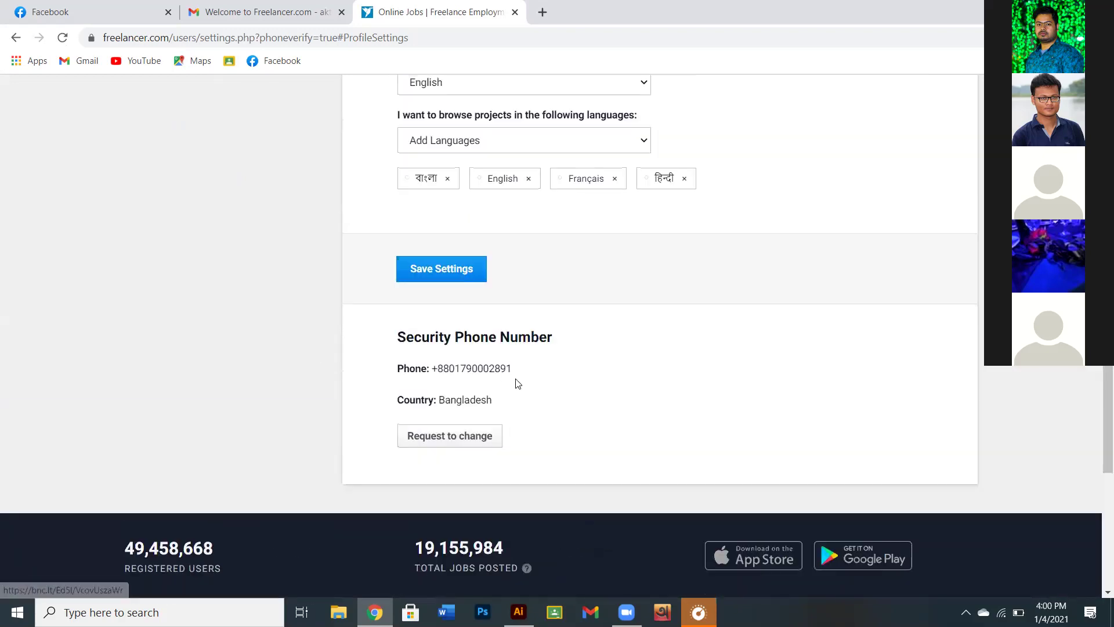
scroll(550, 393, up, 5)
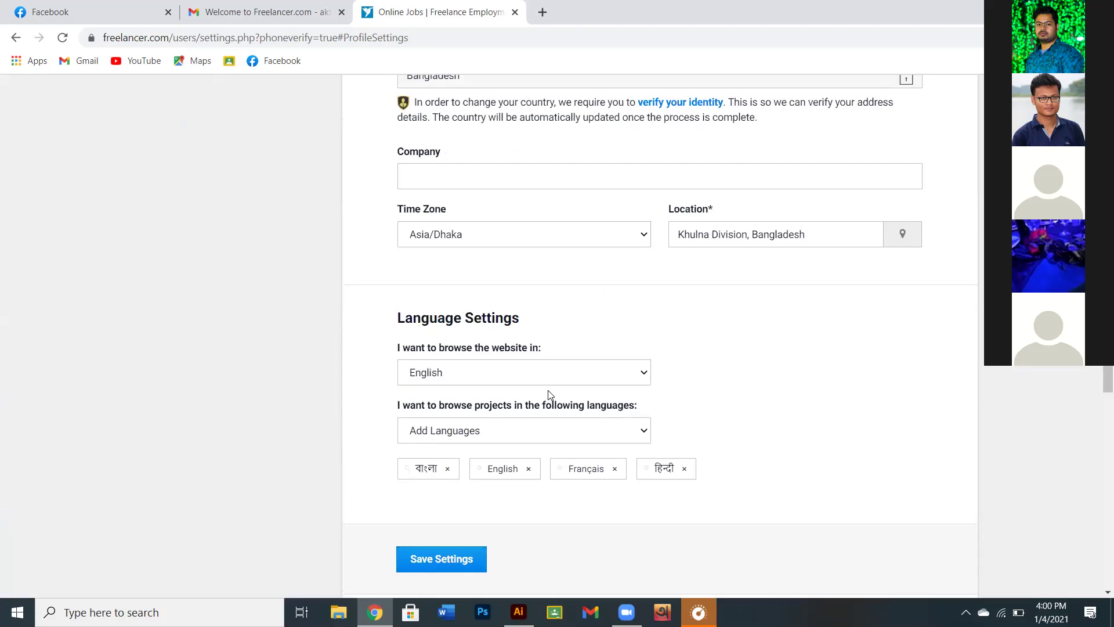
scroll(549, 394, up, 8)
scroll(549, 395, up, 2)
scroll(550, 395, down, 2)
click(412, 298)
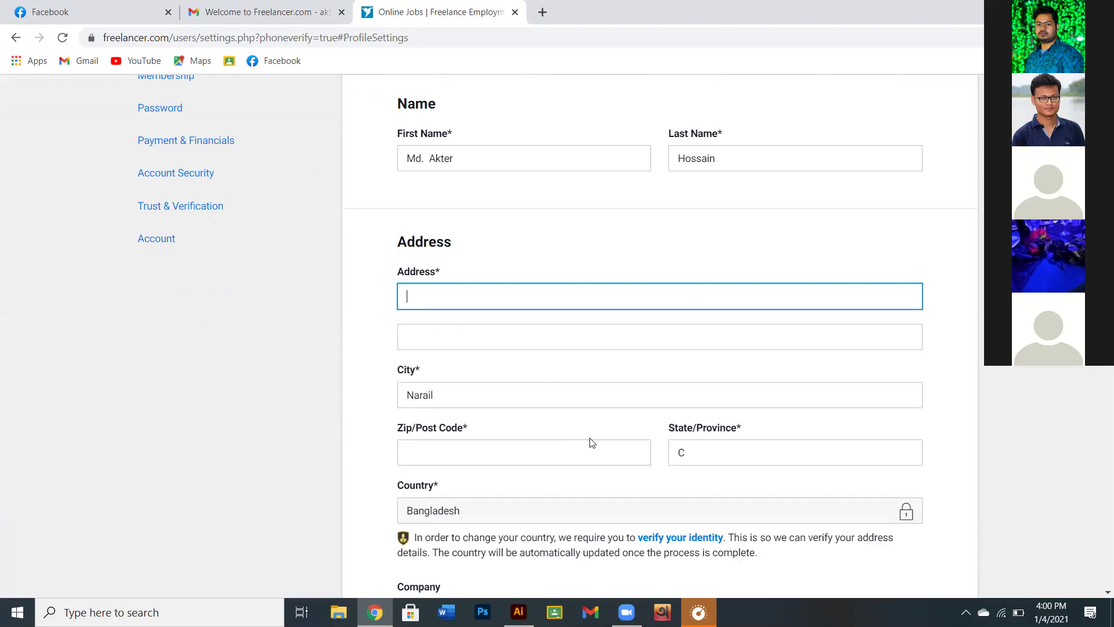
scroll(684, 434, down, 7)
scroll(684, 434, down, 6)
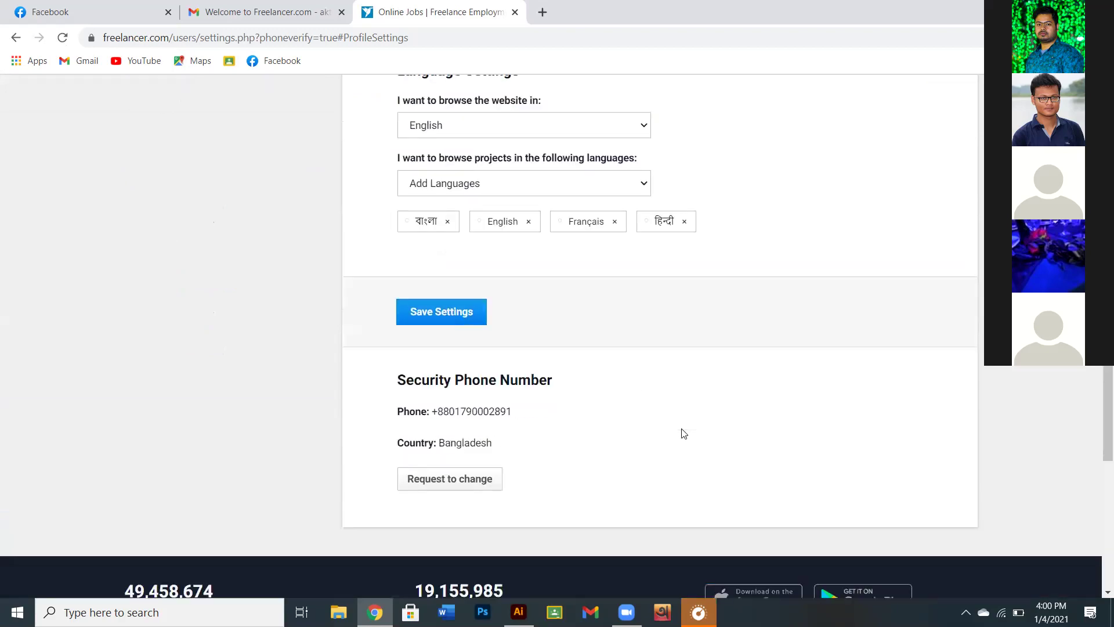
scroll(684, 434, up, 7)
scroll(683, 434, up, 12)
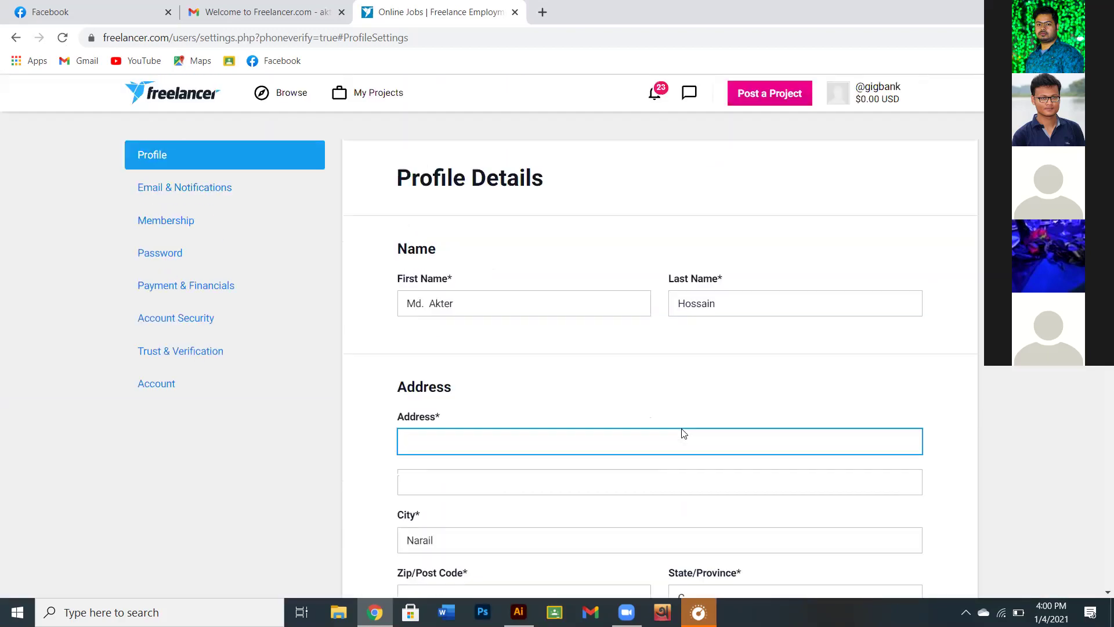
scroll(683, 433, down, 18)
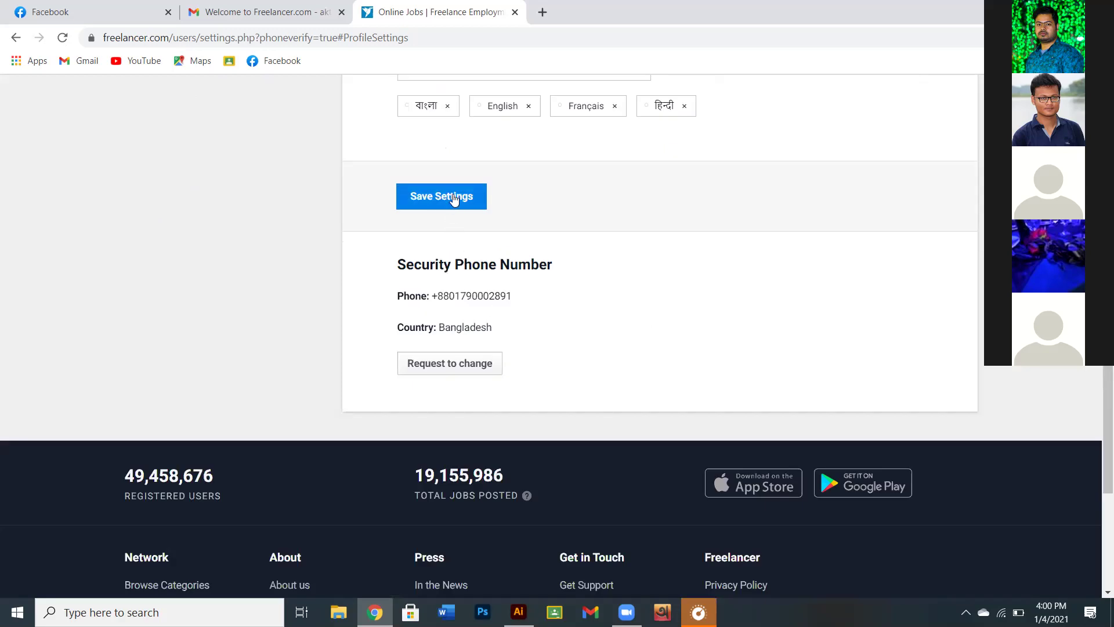
After a first save attempt flags missing fields, enter the street address with village, post office and thana.
click(454, 197)
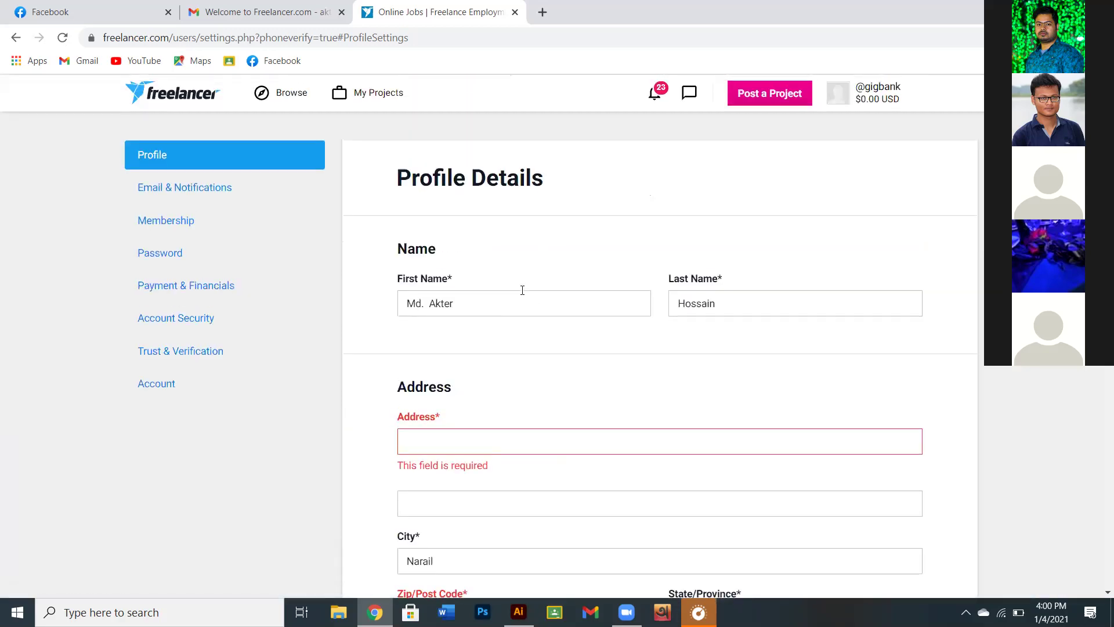
click(467, 446)
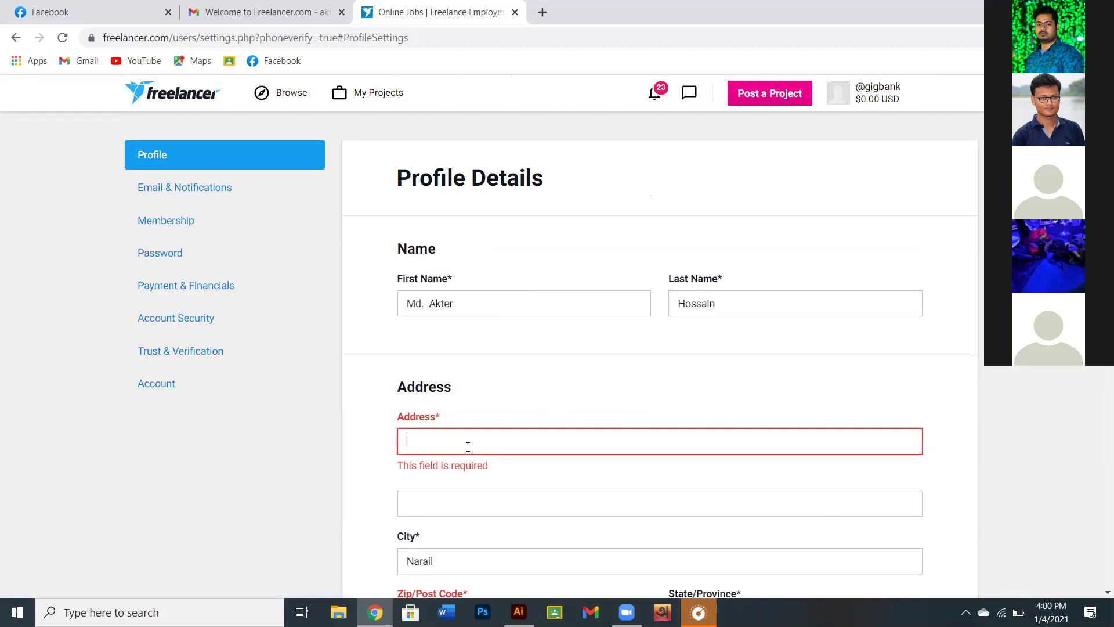
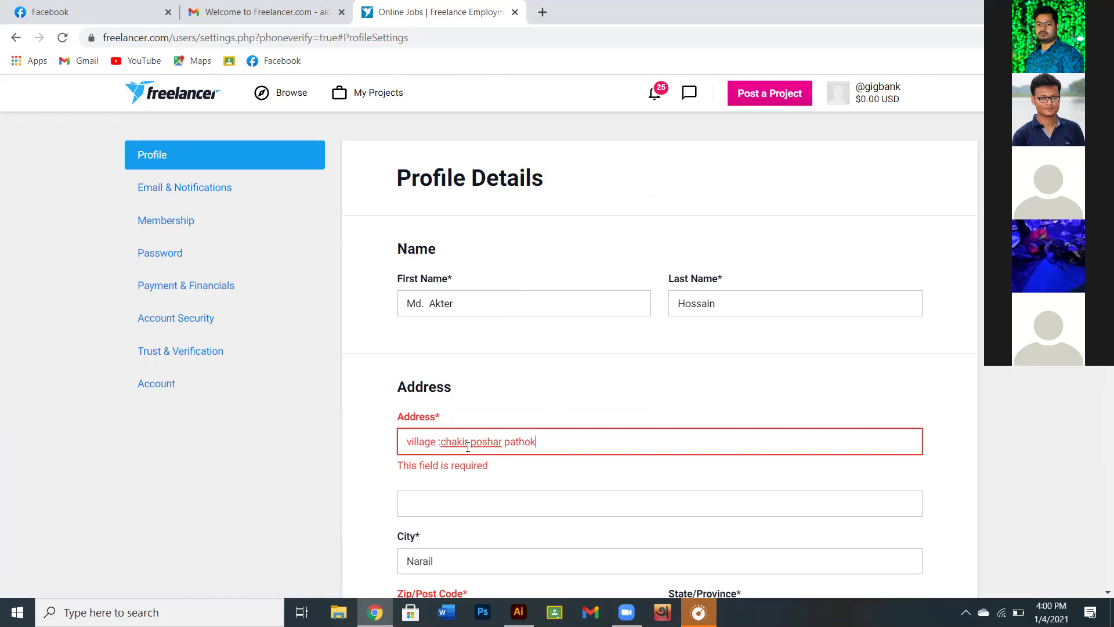
scroll(468, 447, down, 2)
key(Tab)
key(Tab)
key(BackSpace)
key(BackSpace)
key(BackSpace)
key(BackSpace)
key(BackSpace)
key(BackSpace)
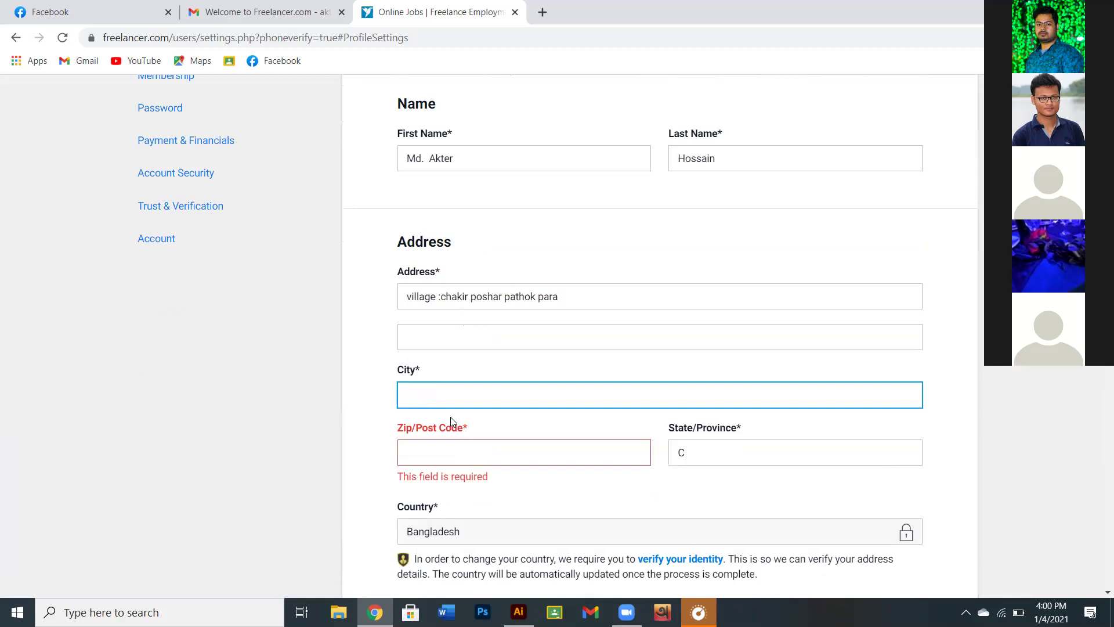
click(571, 296)
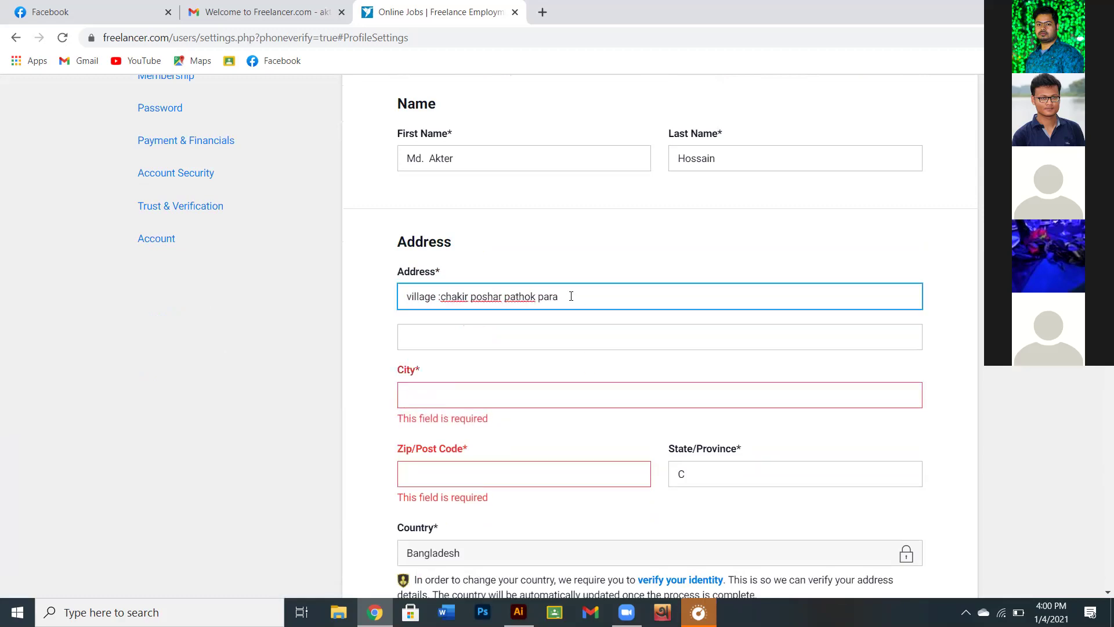
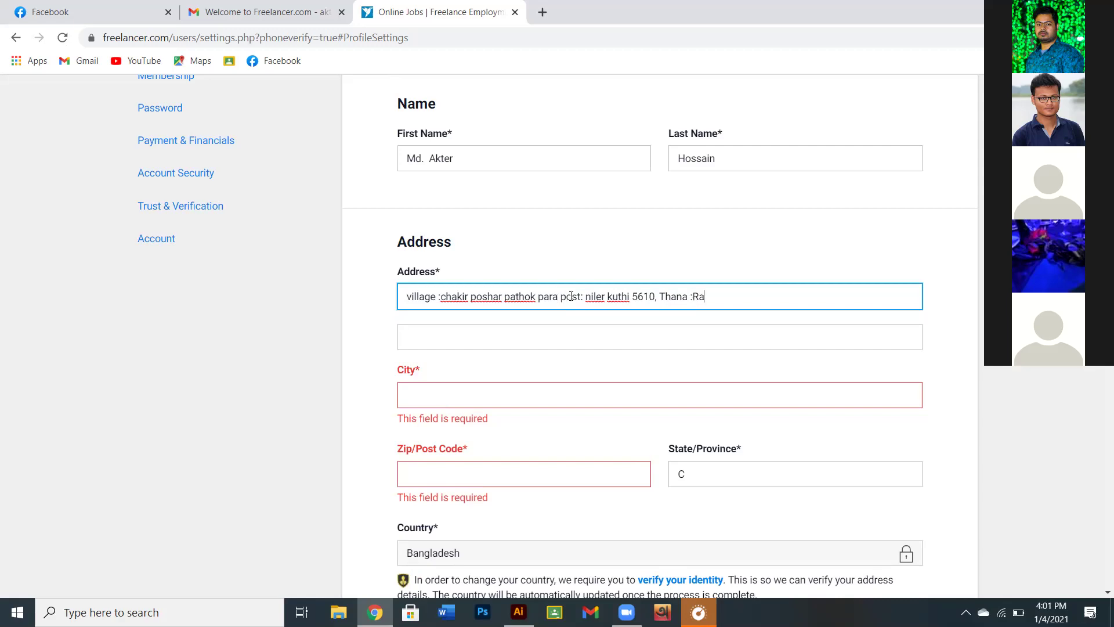
Fill in the City and Zip/Post Code fields.
click(427, 399)
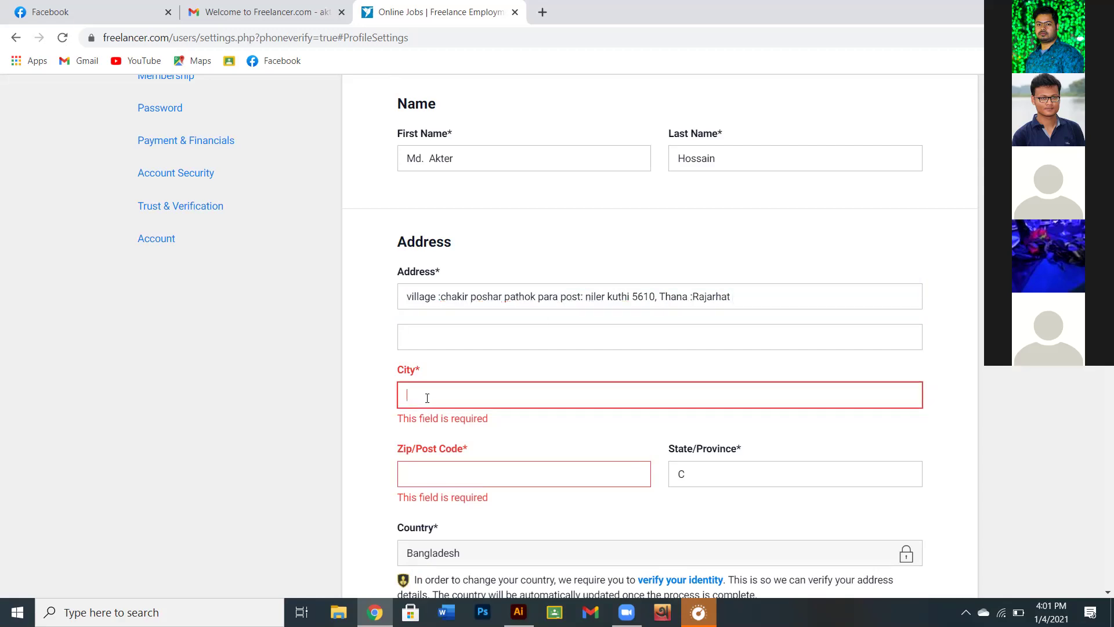
text(Kurigram)
double_click(428, 398)
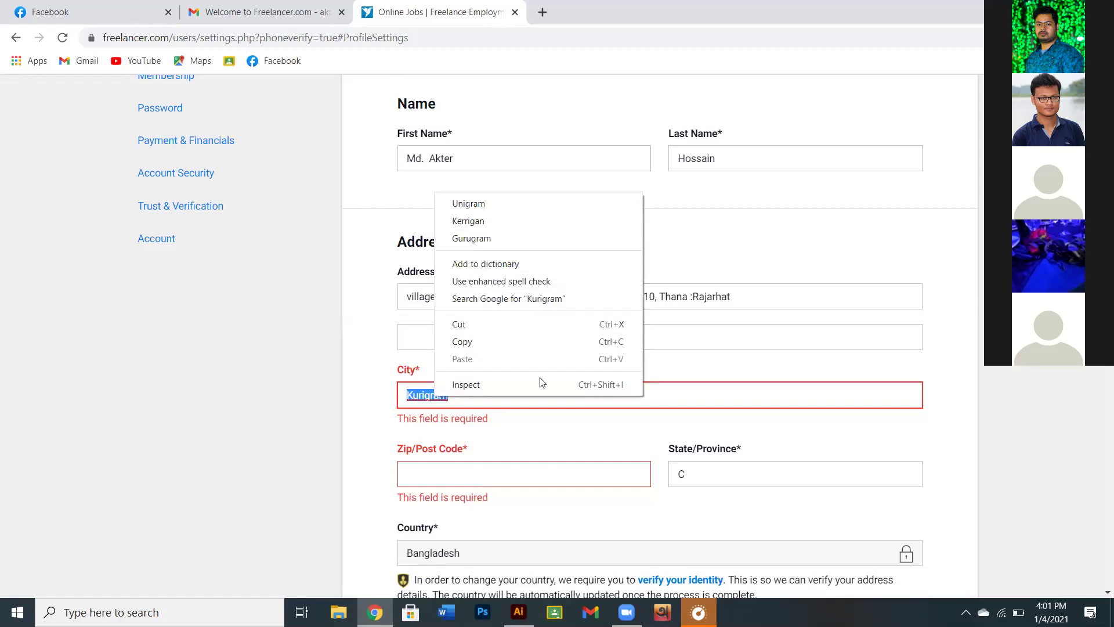
click(757, 372)
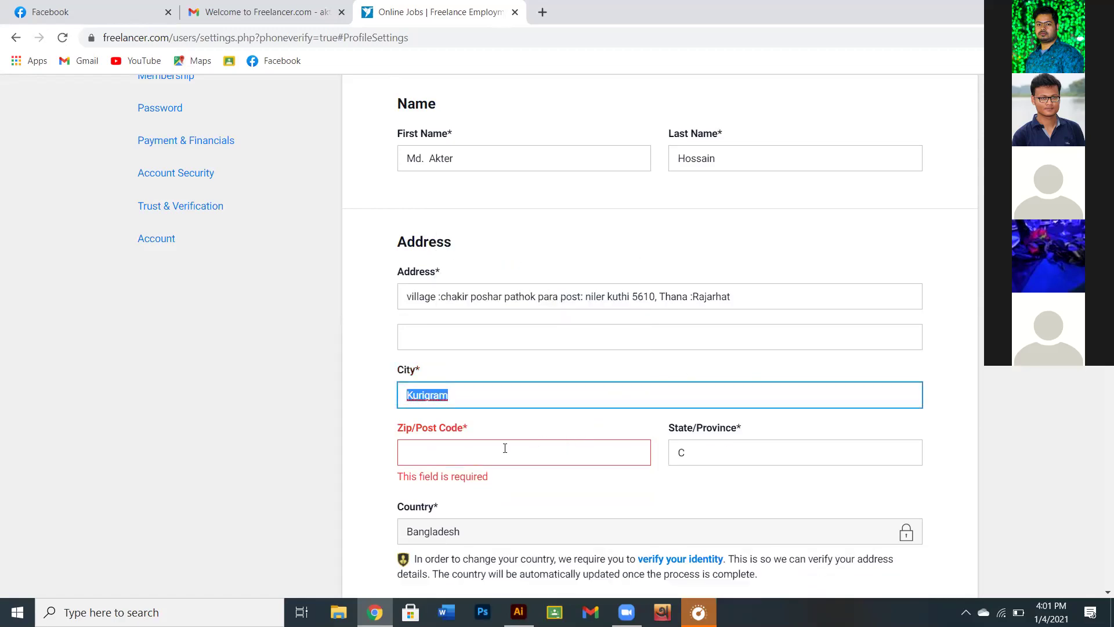
click(480, 454)
text(5610)
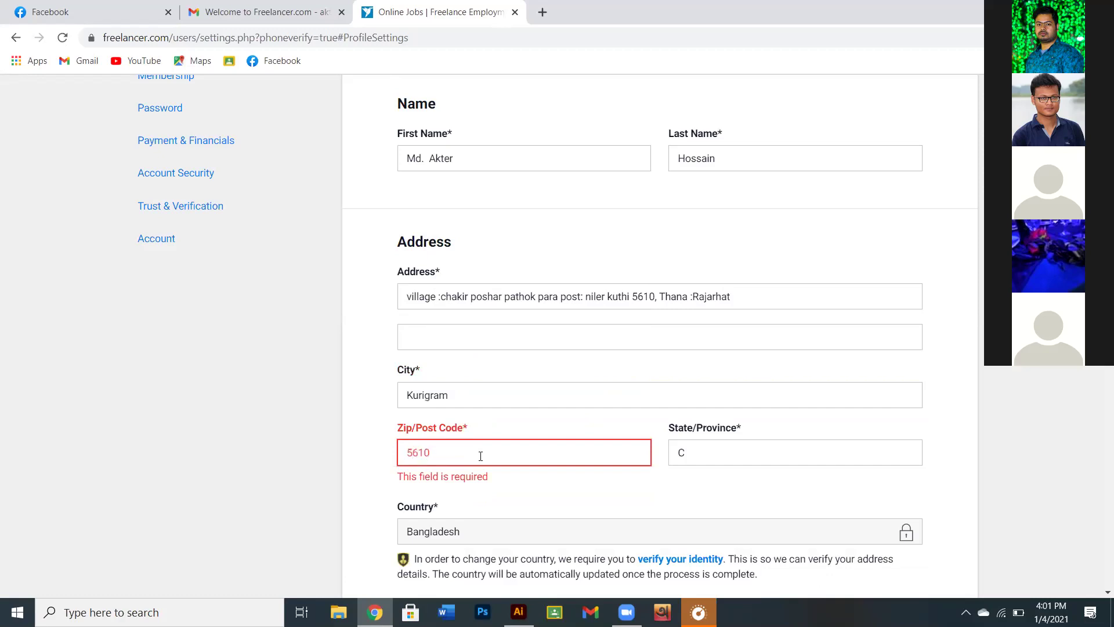
Save the completed profile settings and check the confirmation.
scroll(483, 456, up, 1)
scroll(643, 520, down, 1)
scroll(650, 485, down, 3)
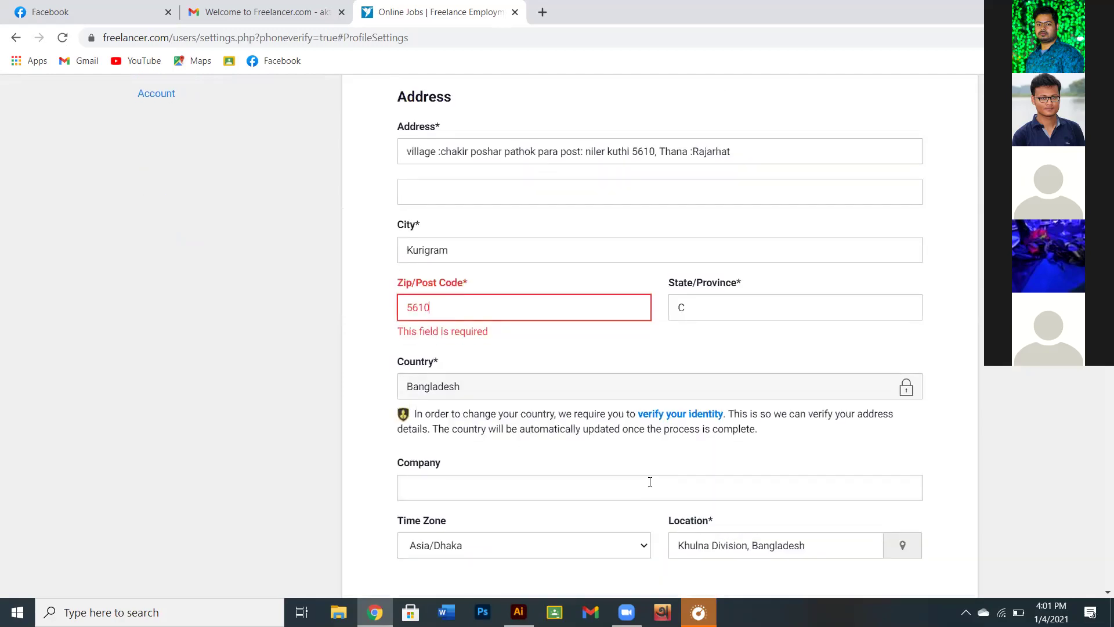
scroll(650, 482, down, 4)
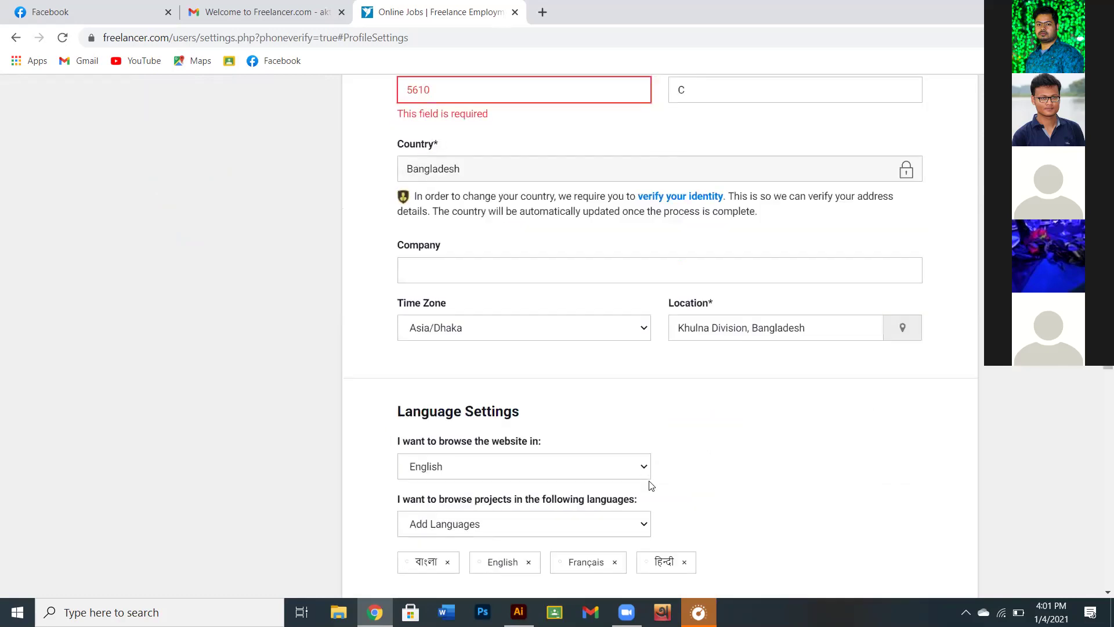
scroll(649, 485, down, 4)
scroll(589, 493, up, 9)
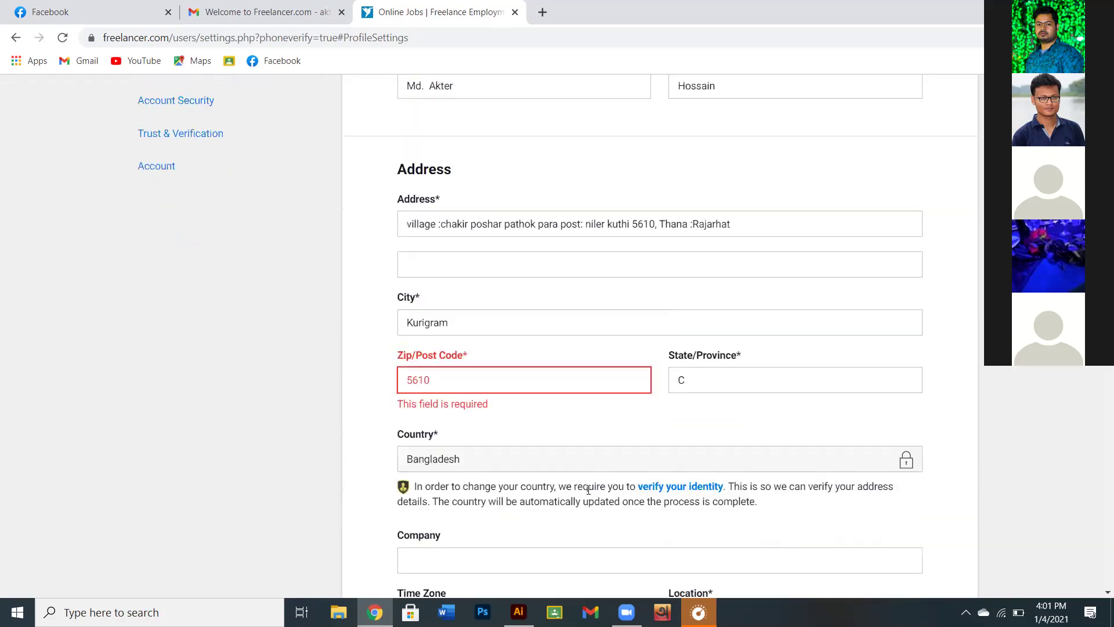
scroll(588, 490, down, 9)
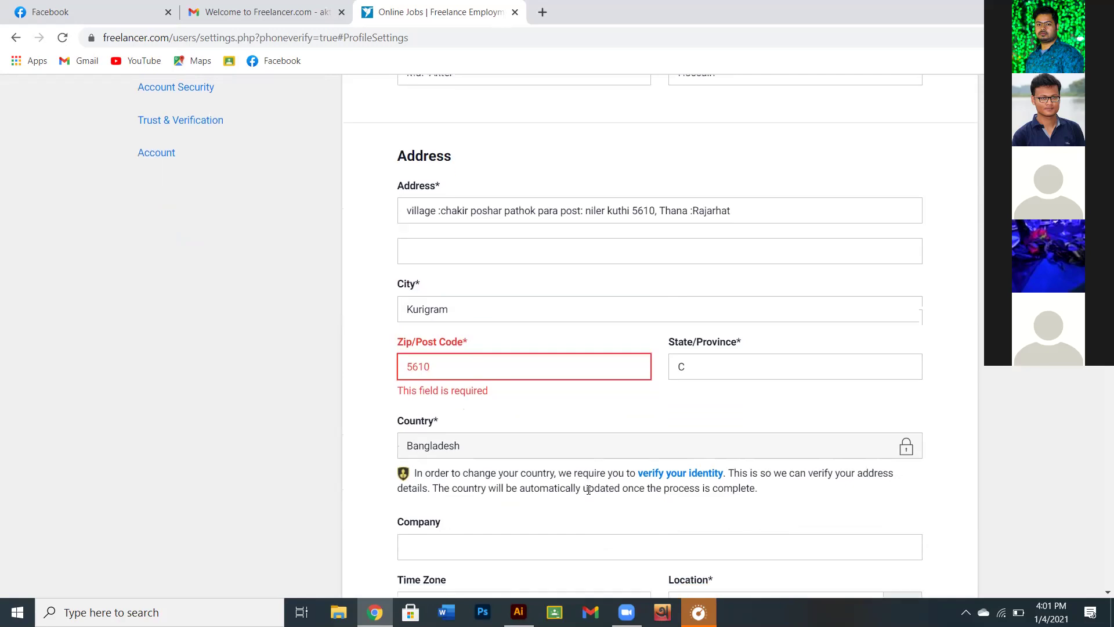
click(441, 435)
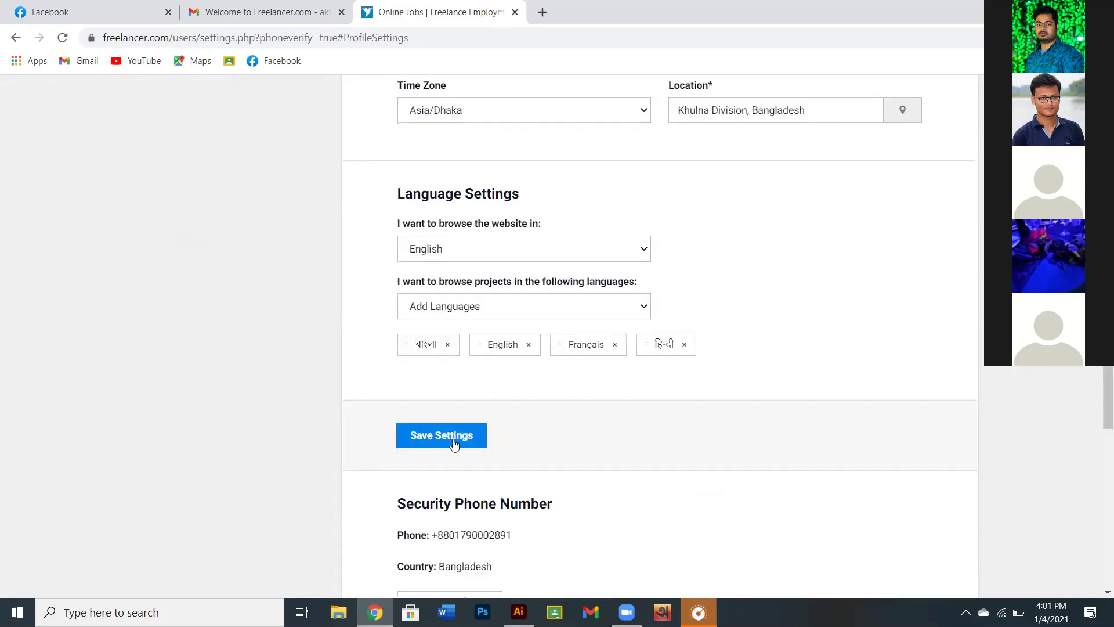
scroll(590, 483, up, 3)
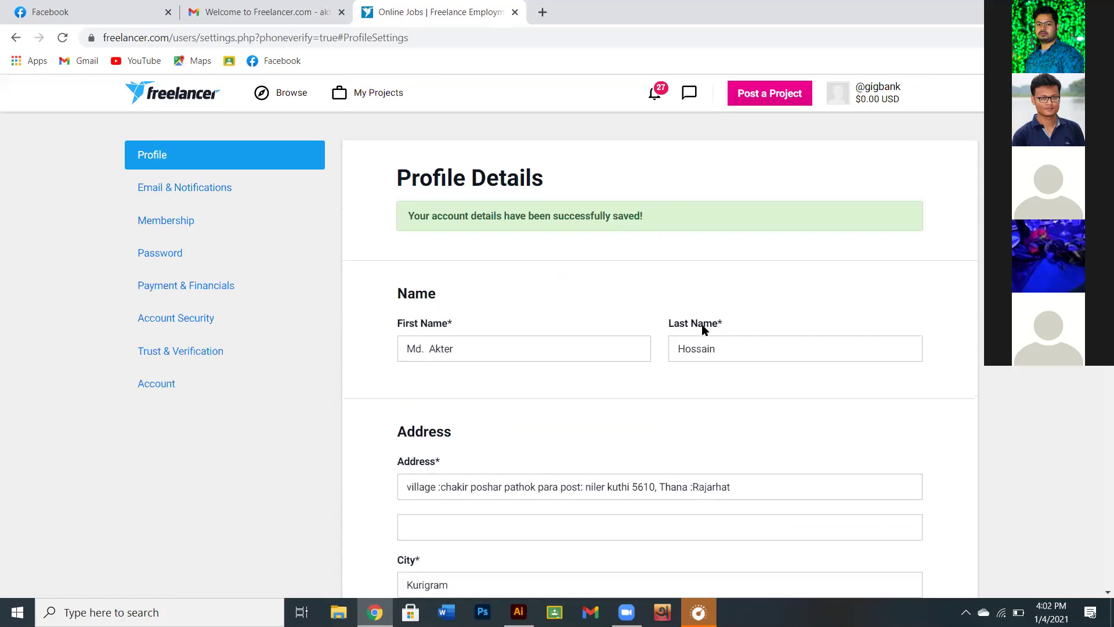
scroll(702, 325, down, 10)
scroll(702, 324, down, 7)
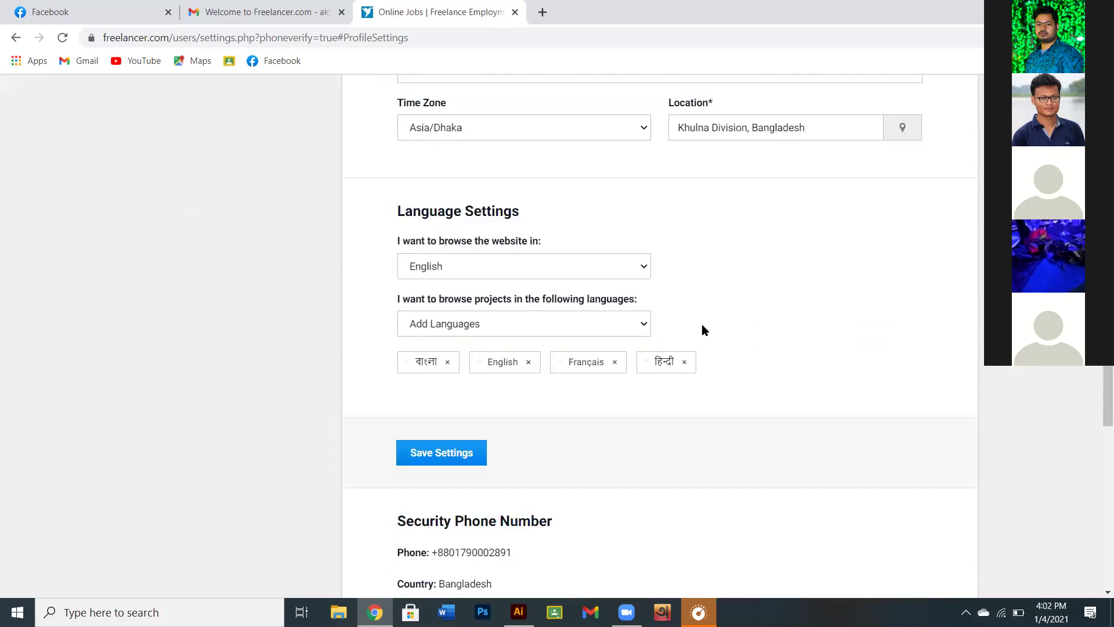
scroll(701, 325, up, 5)
scroll(701, 323, up, 12)
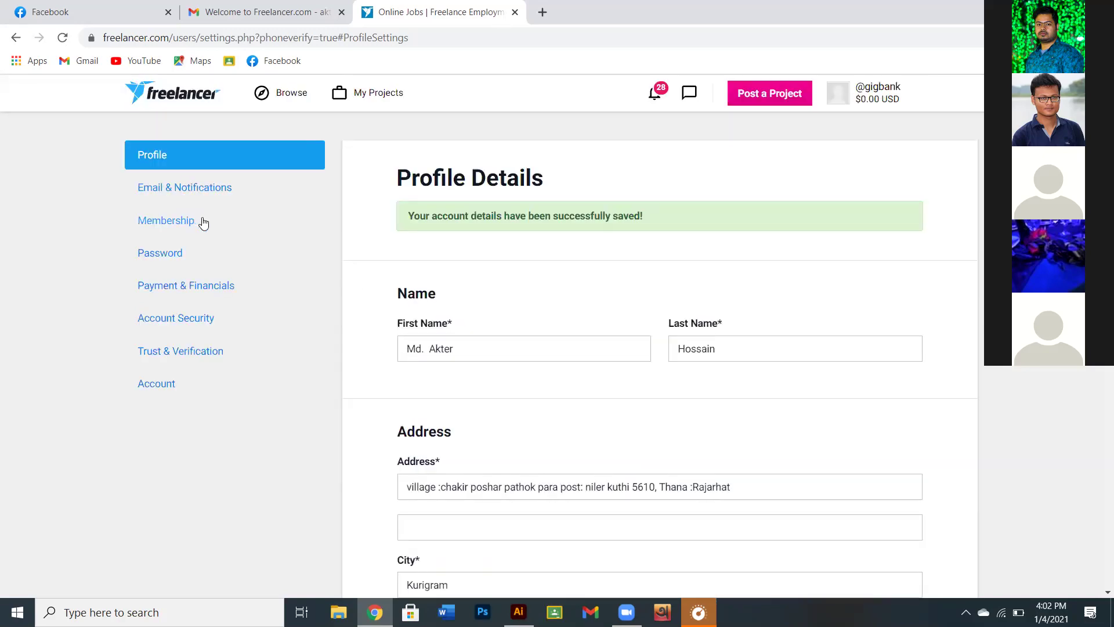
Visit Email & Notifications, peek at the Browse and My Projects menus, then choose View Profile.
click(186, 186)
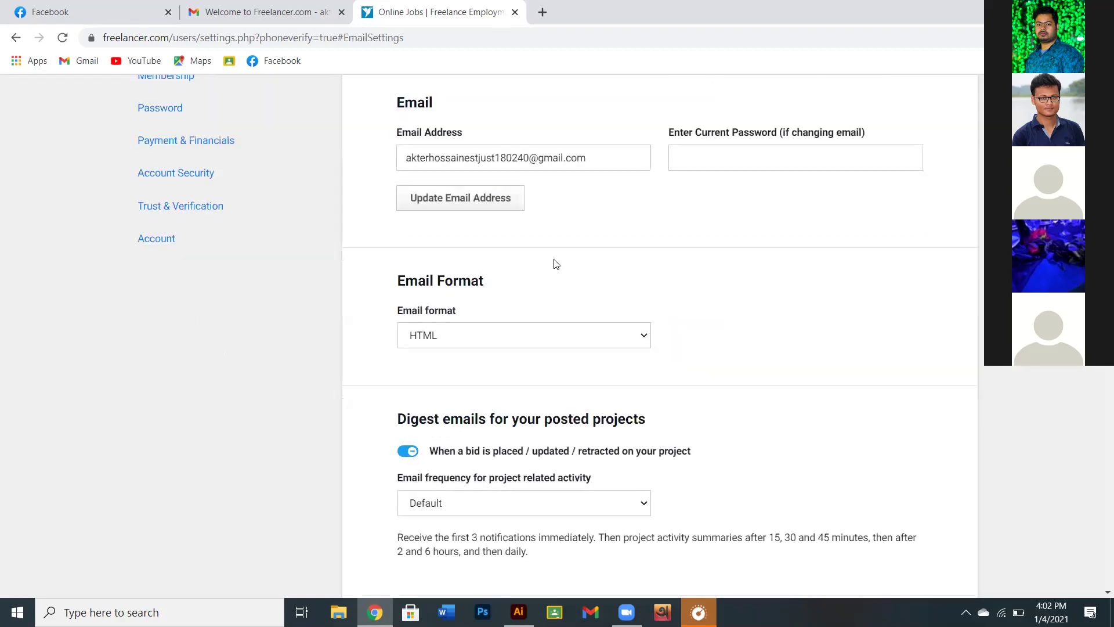
scroll(594, 489, down, 3)
scroll(540, 462, up, 6)
click(296, 96)
click(286, 96)
click(371, 93)
click(284, 93)
click(182, 184)
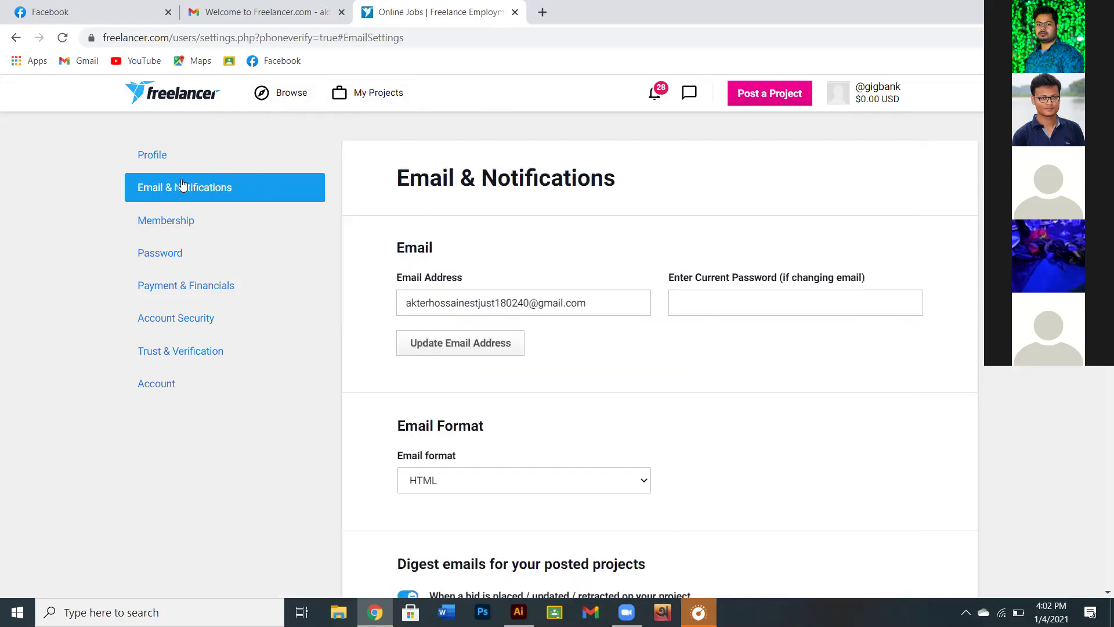
click(851, 101)
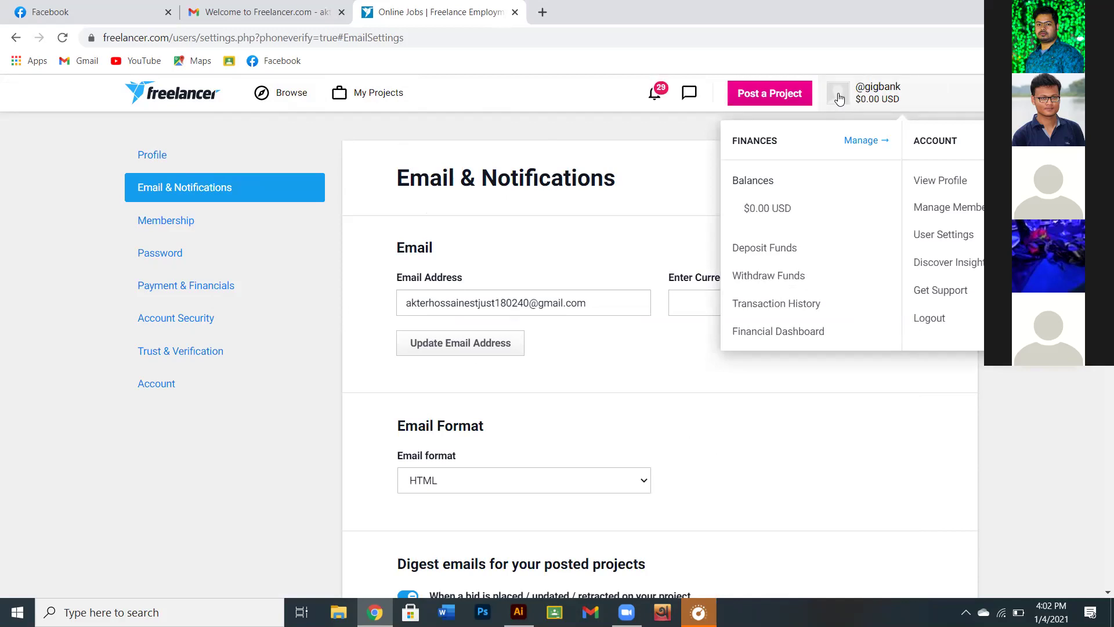
click(930, 183)
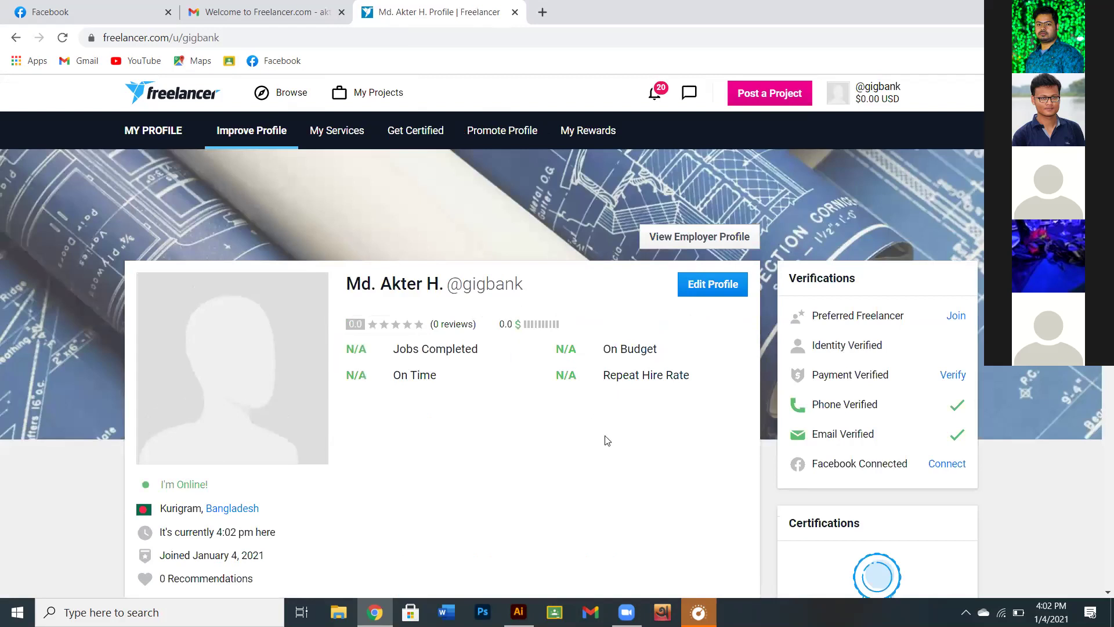
Open the headline and summary editor and type 'Professonal' as the headline.
click(706, 291)
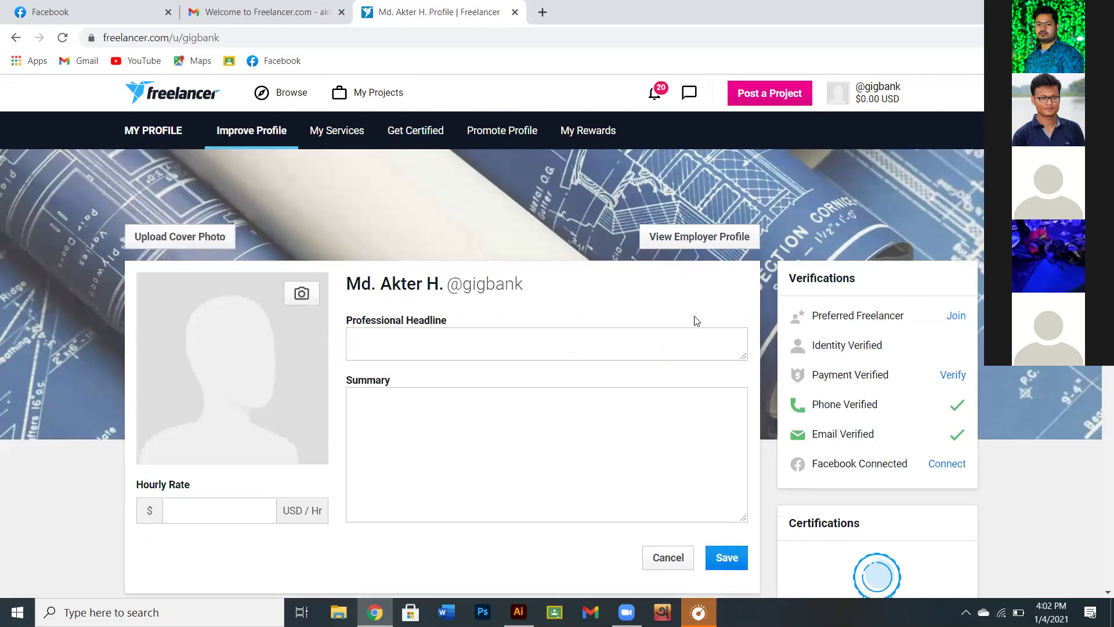
click(574, 390)
scroll(575, 390, down, 1)
scroll(576, 385, down, 1)
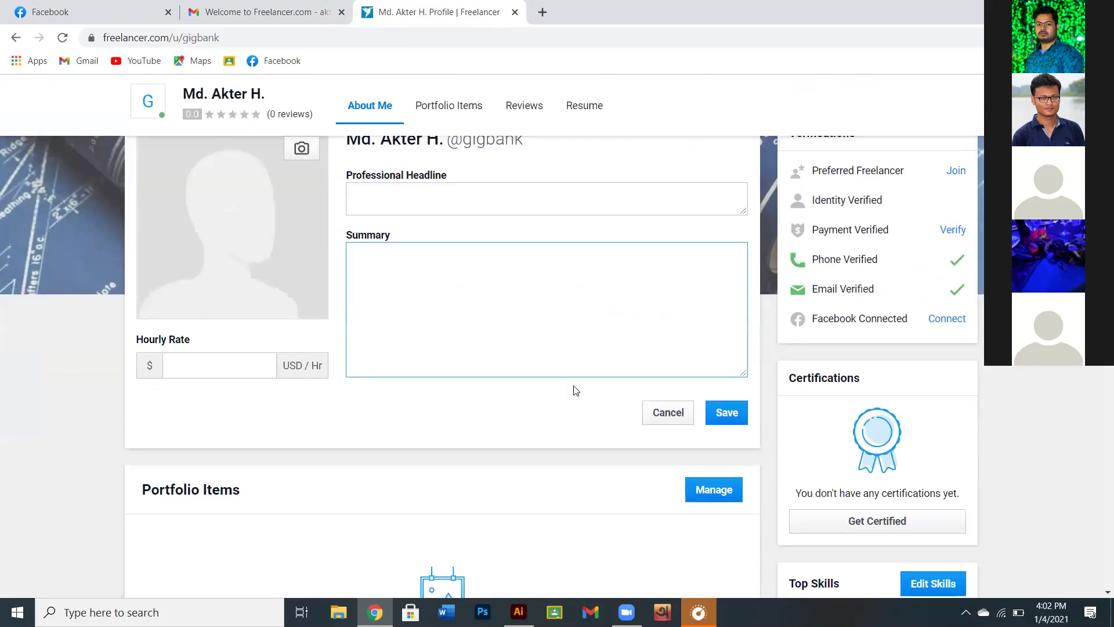
scroll(371, 371, down, 3)
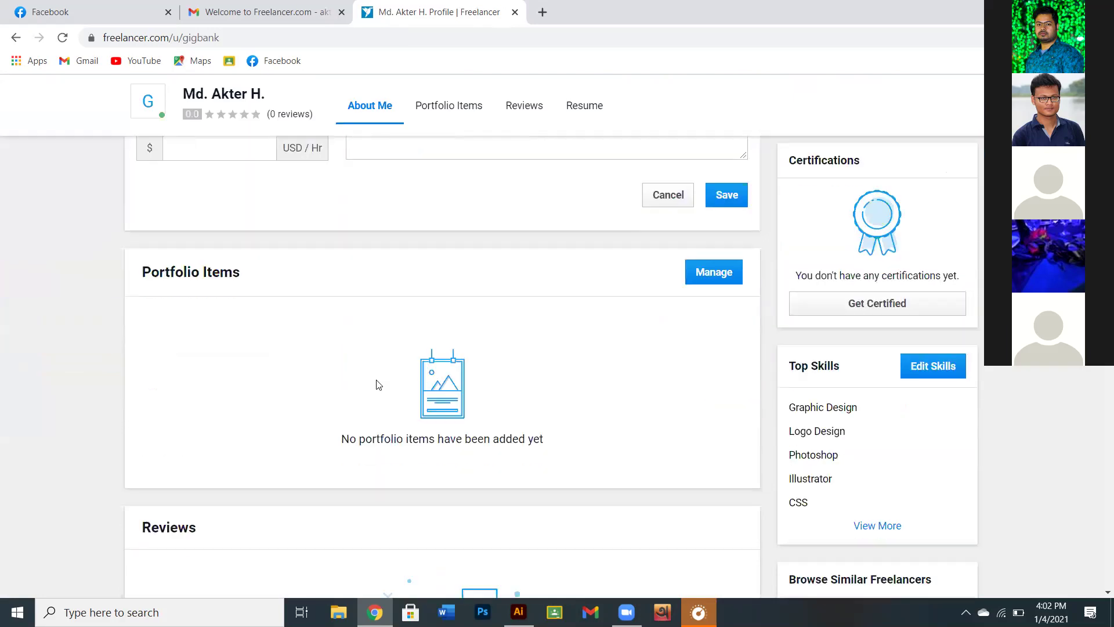
scroll(442, 388, up, 4)
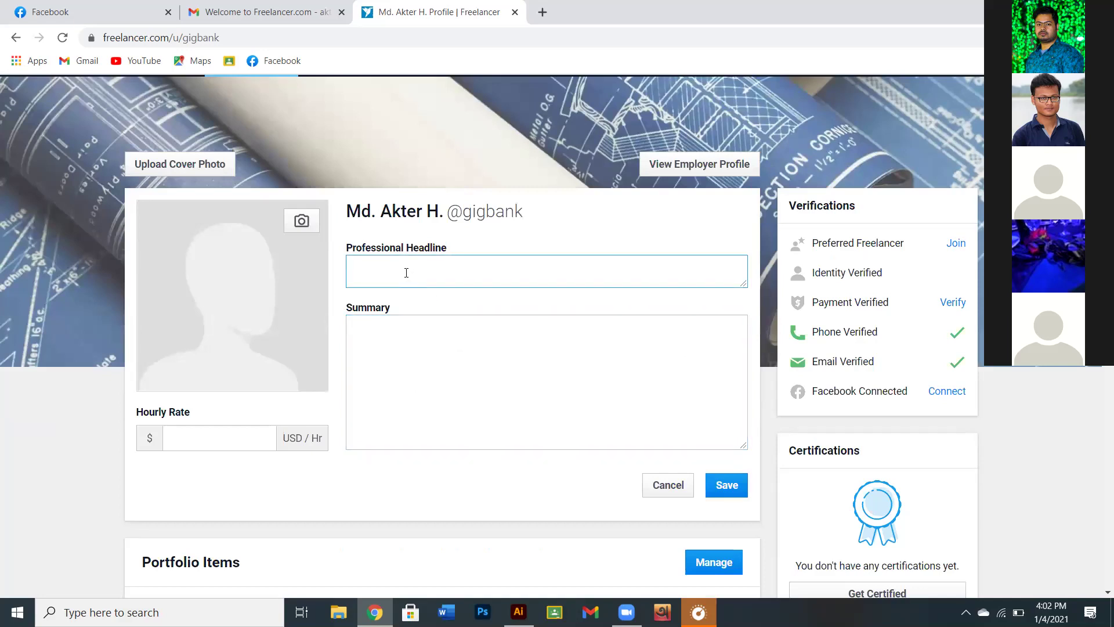
text(P)
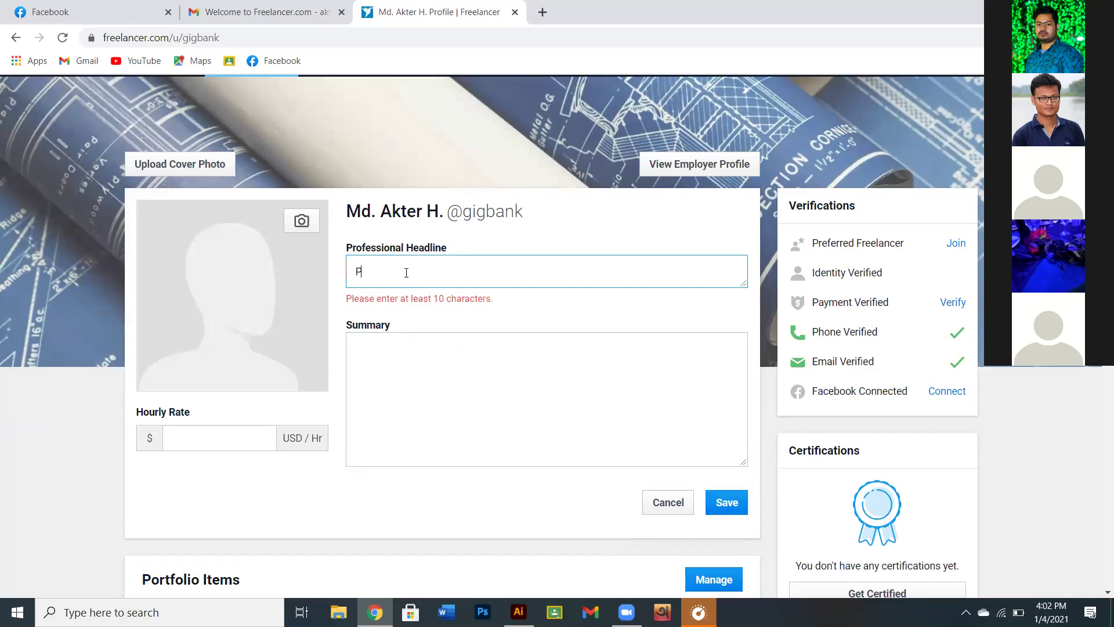
text(rofe)
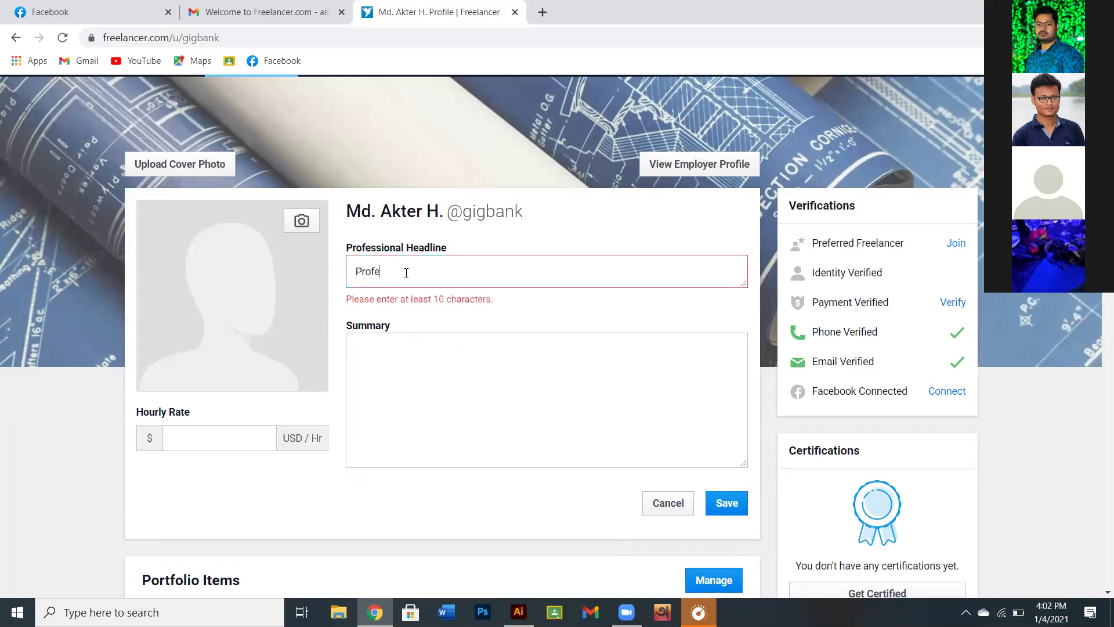
text(ssonal)
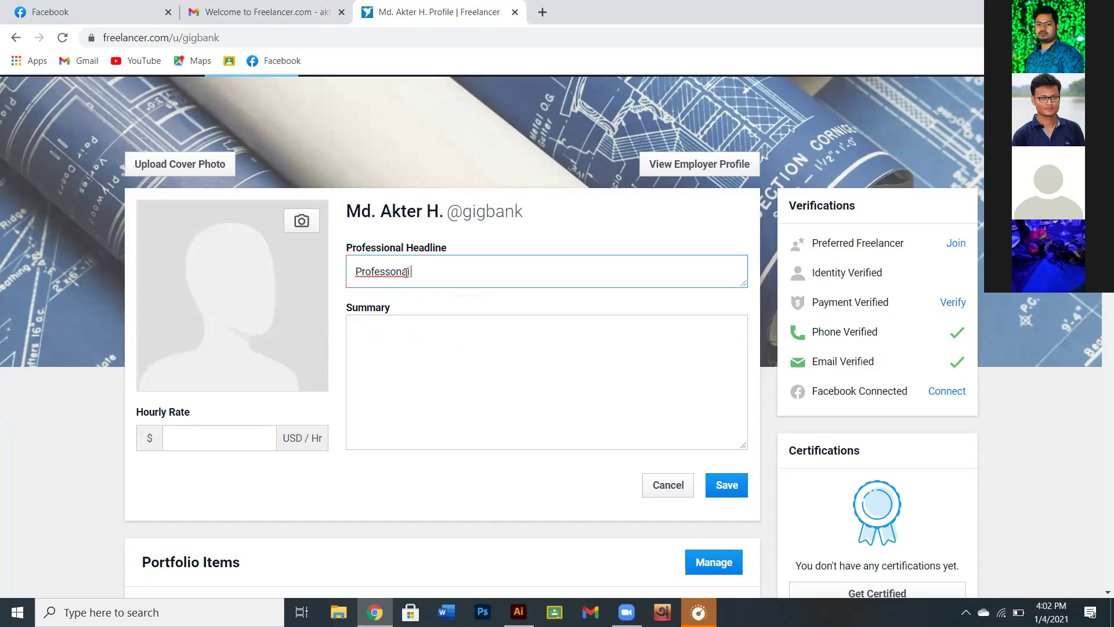
Correct the headline word to 'Professional' via spelling suggestions and append 'Graphic Designer'.
right_click(386, 273)
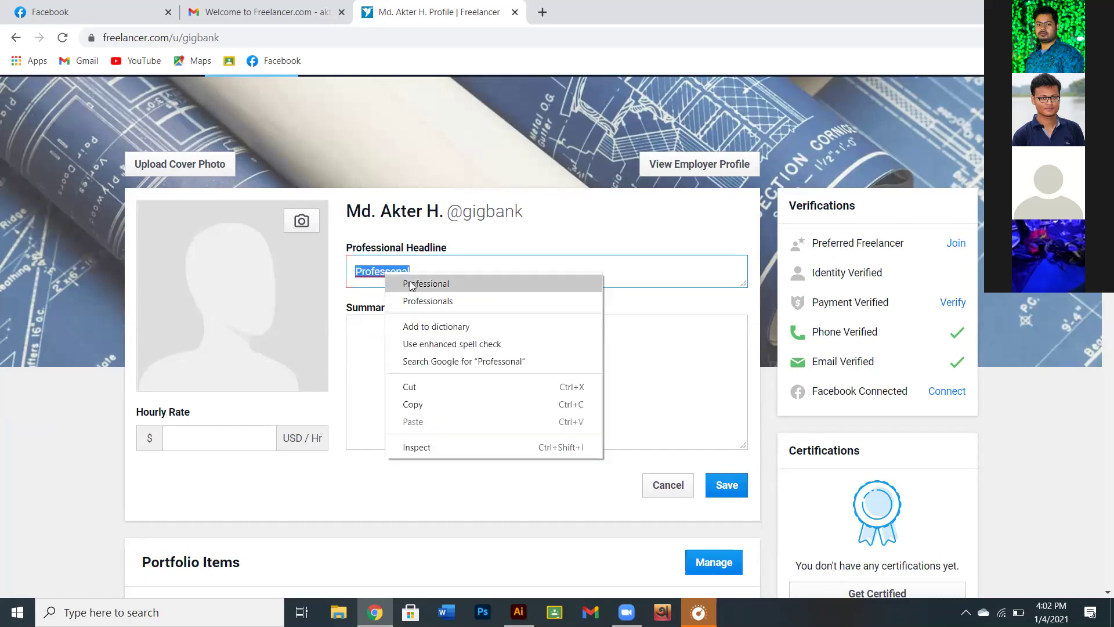
click(410, 284)
text(Graphic)
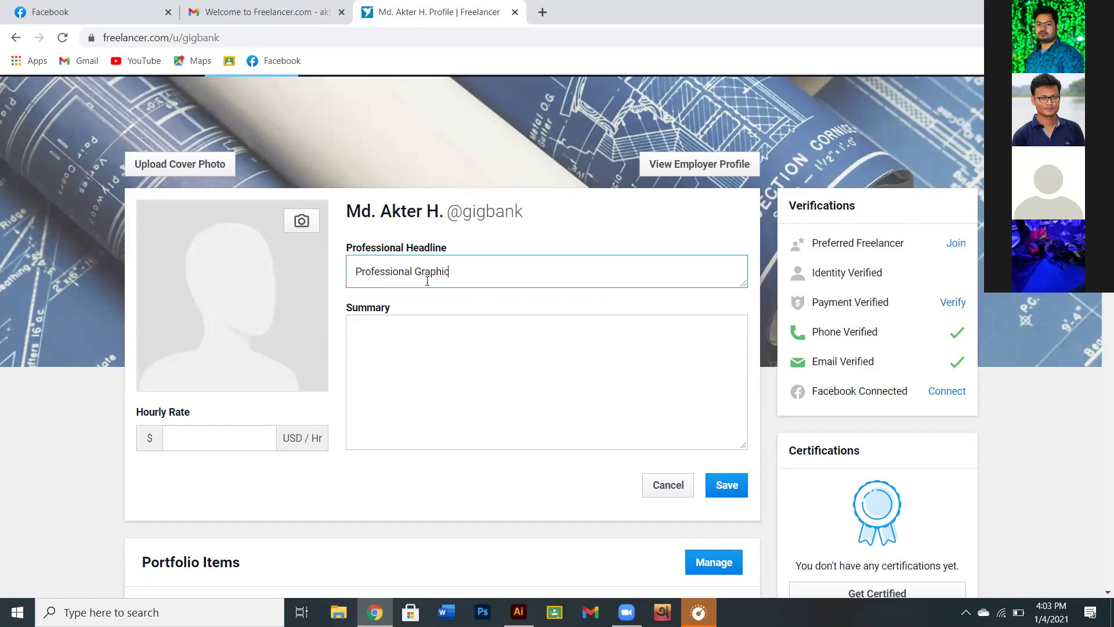
text( Designer)
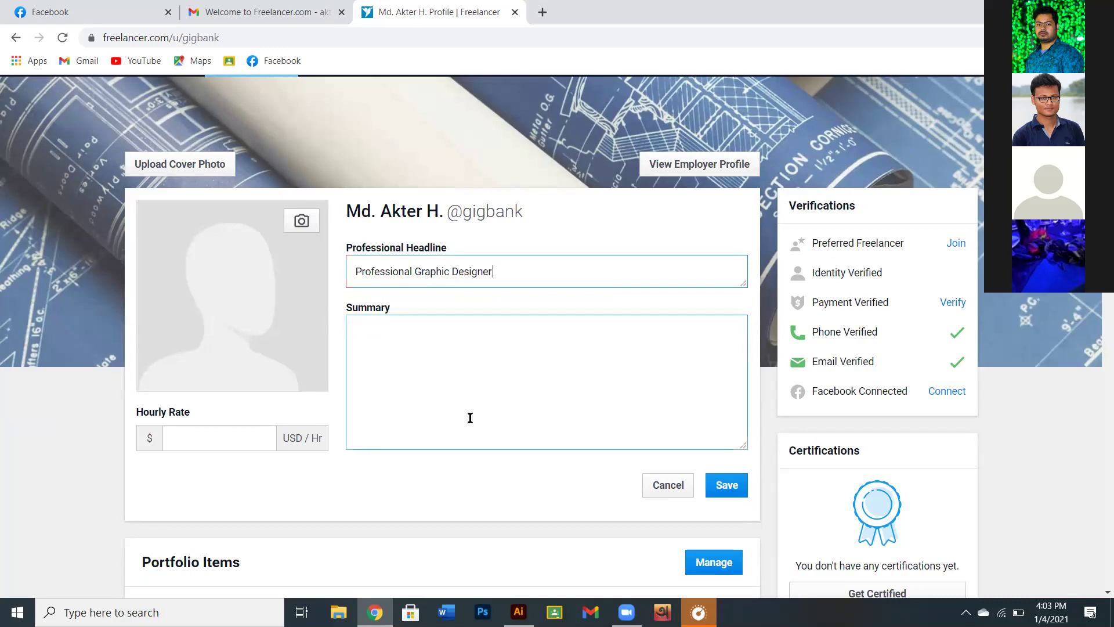
scroll(576, 428, down, 1)
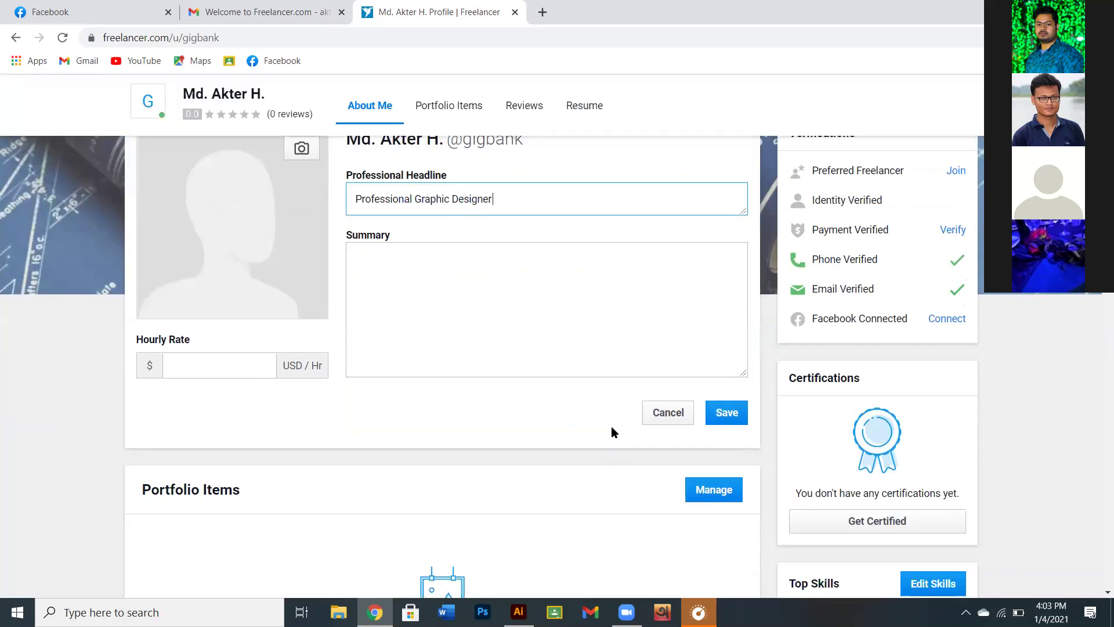
scroll(612, 428, down, 6)
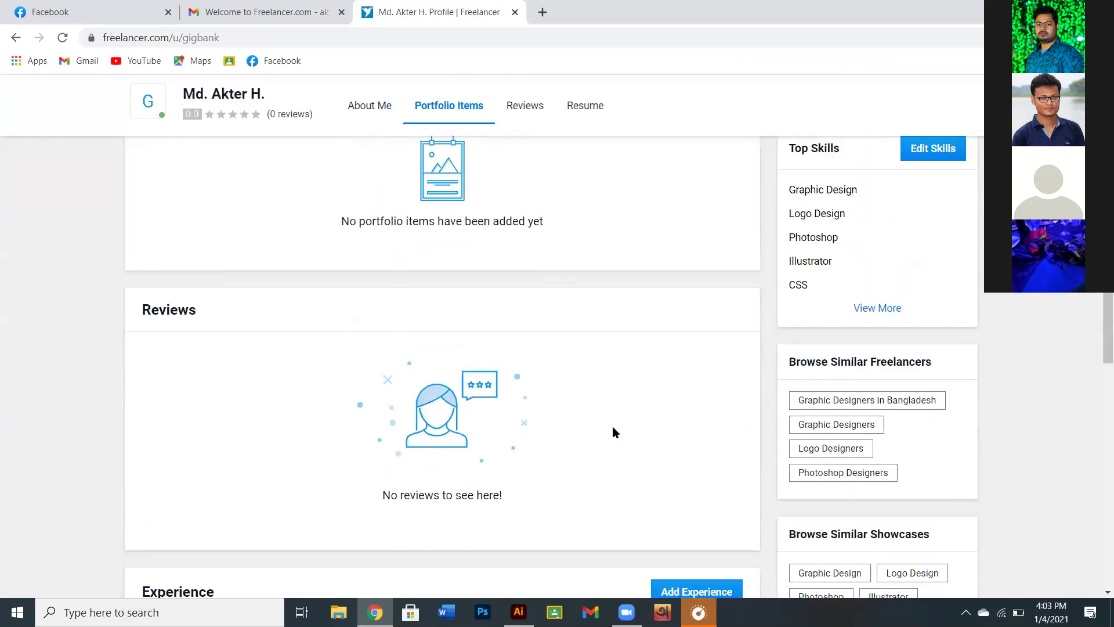
scroll(614, 427, up, 5)
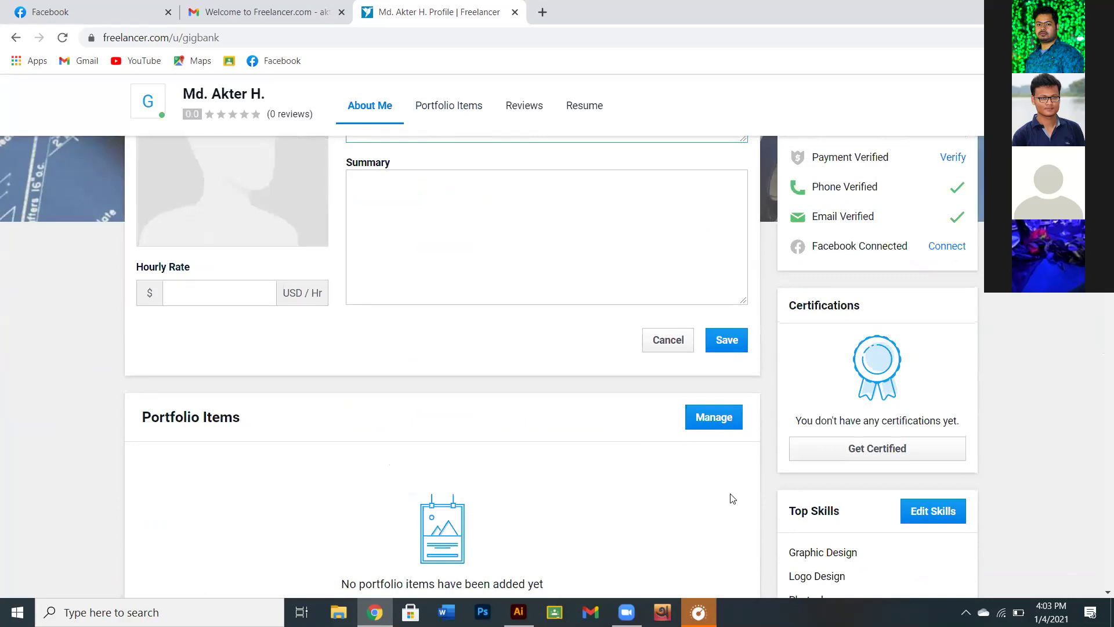
scroll(743, 495, up, 3)
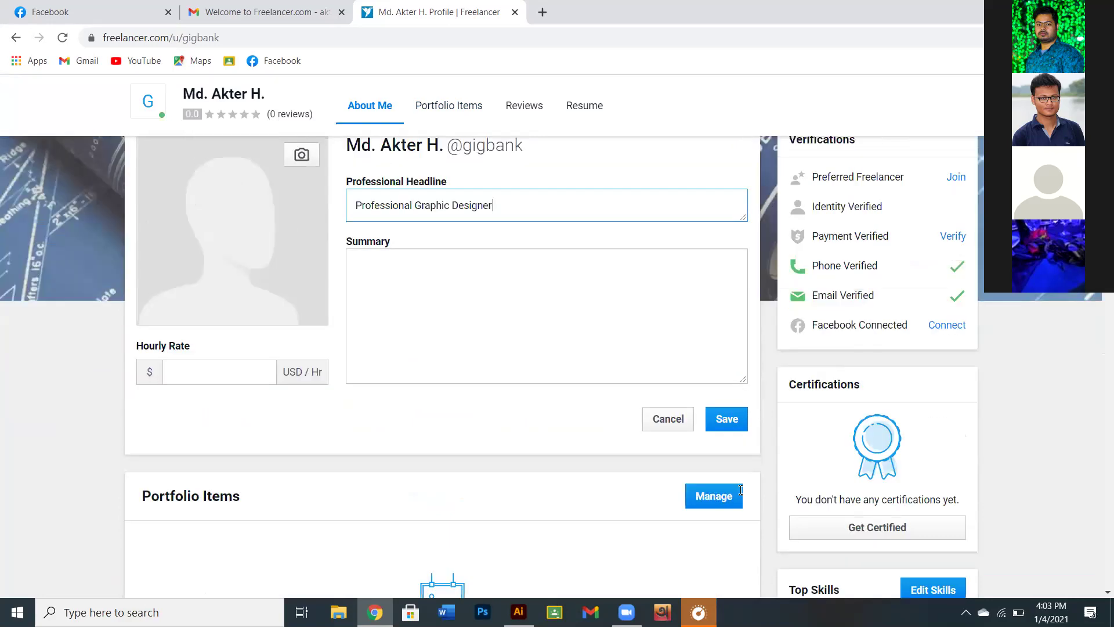
scroll(743, 495, down, 2)
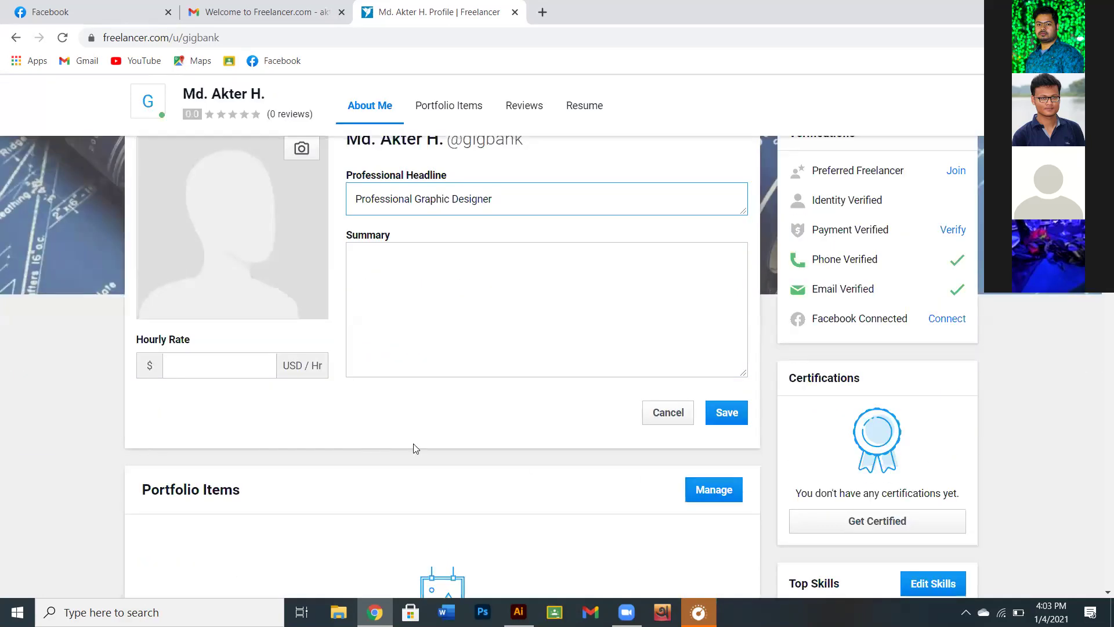
scroll(415, 447, down, 2)
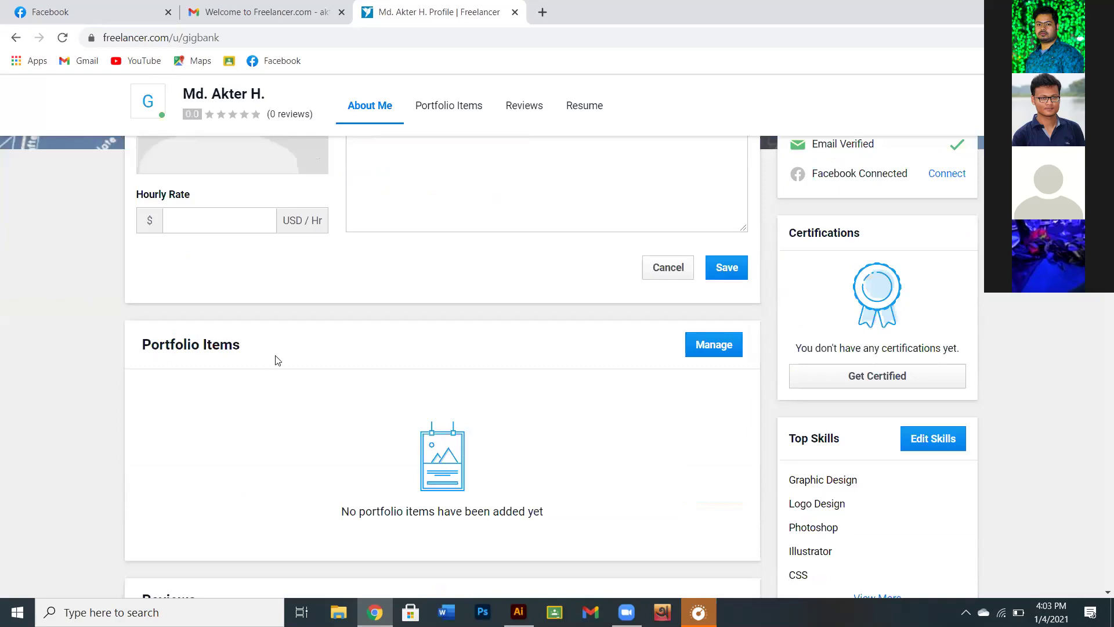
scroll(430, 406, down, 2)
scroll(430, 406, down, 9)
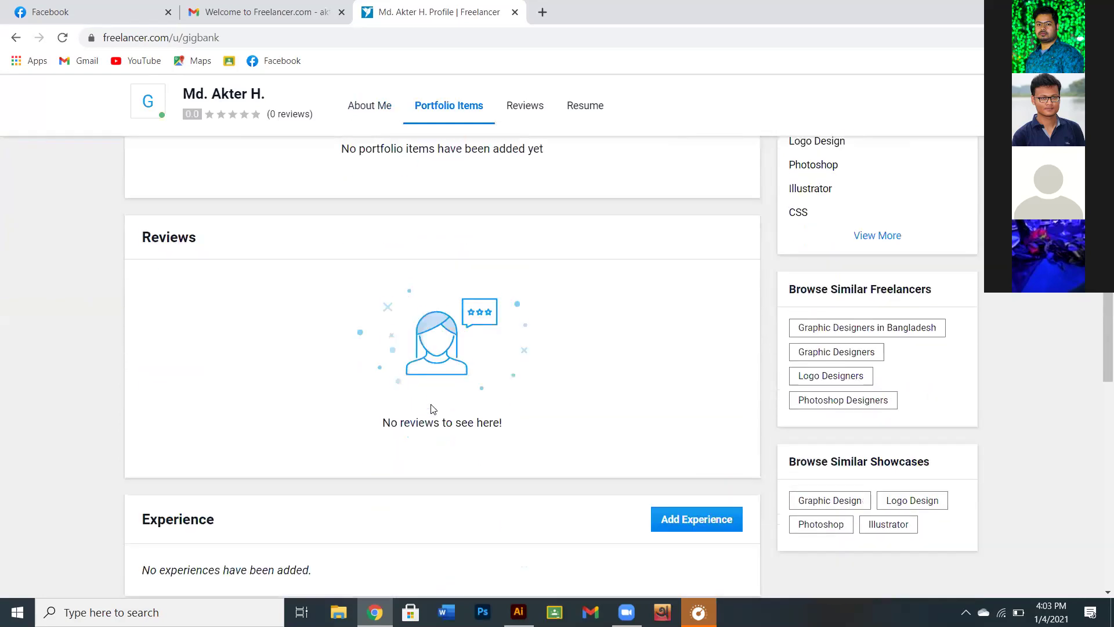
scroll(432, 409, down, 3)
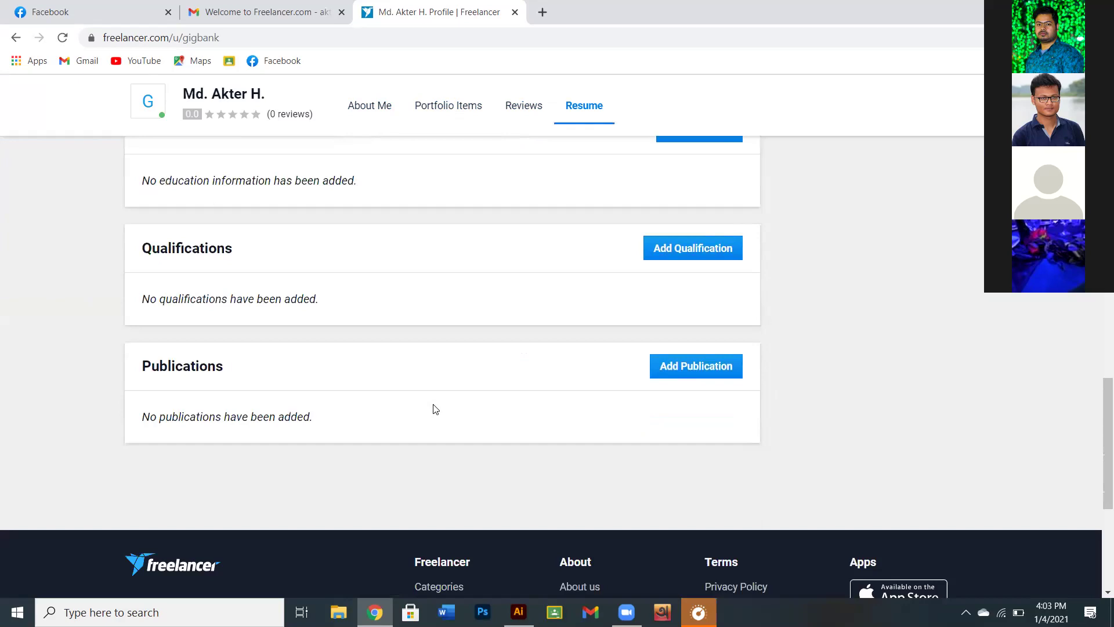
scroll(532, 412, up, 4)
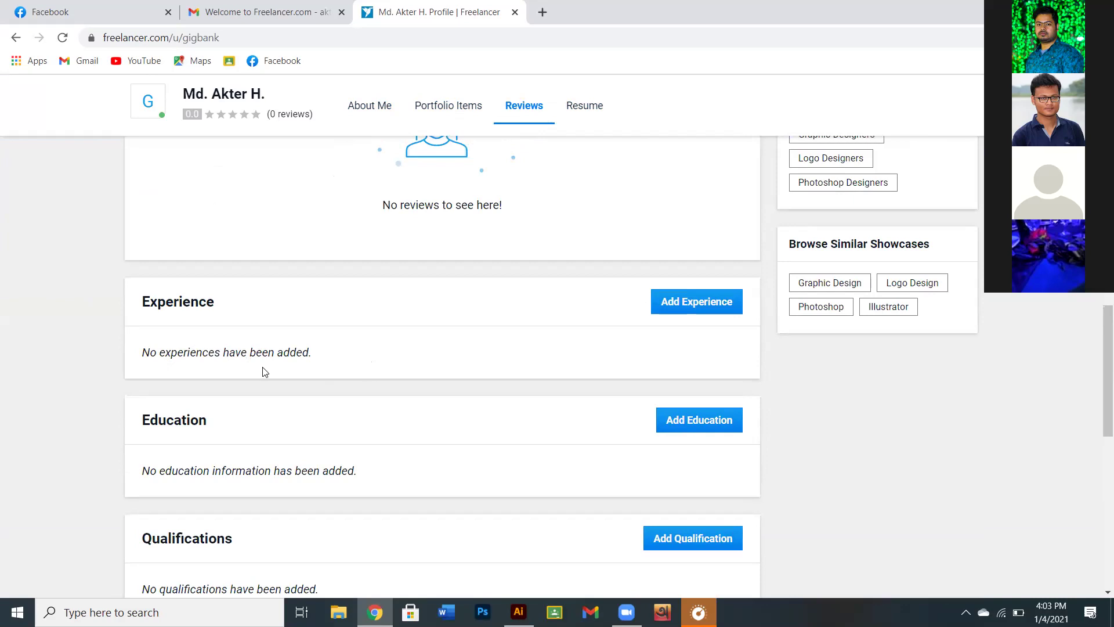
scroll(357, 434, down, 4)
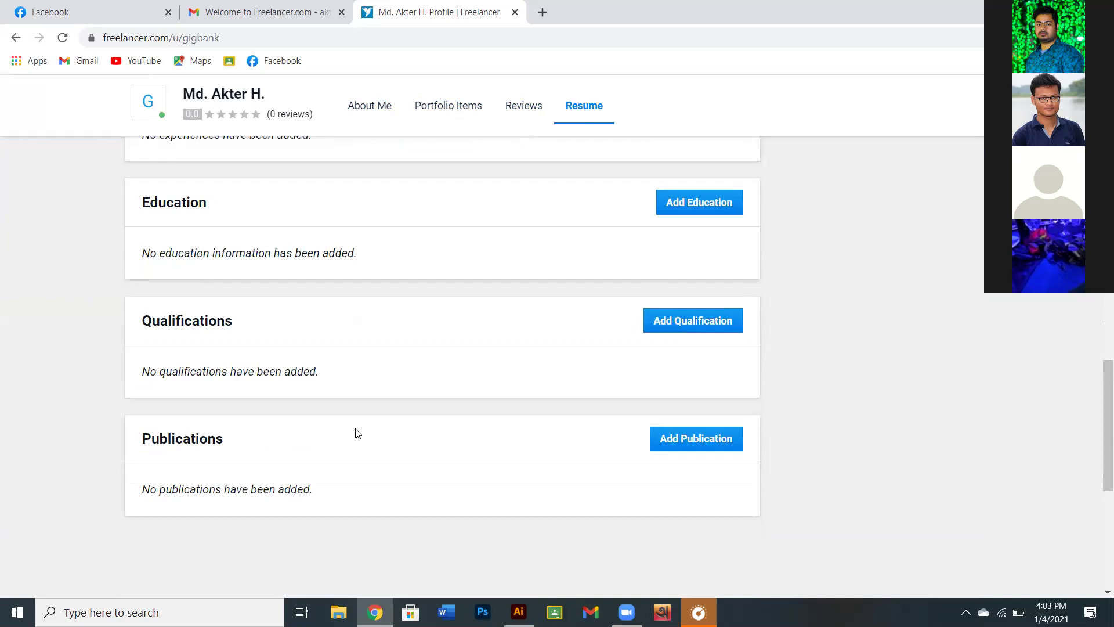
scroll(434, 392, up, 15)
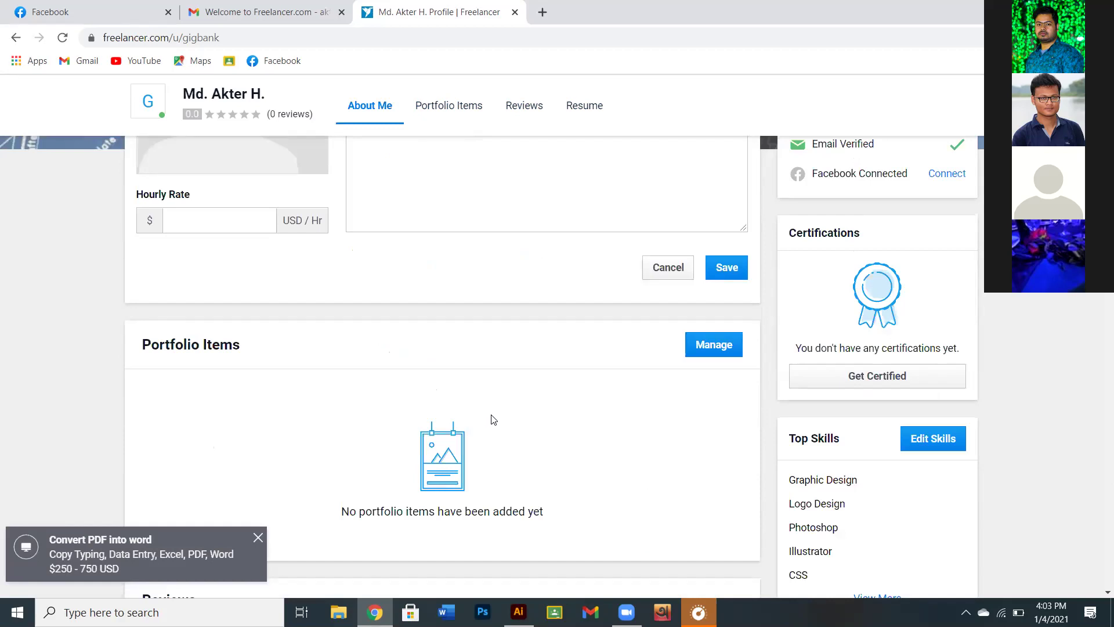
scroll(506, 454, up, 4)
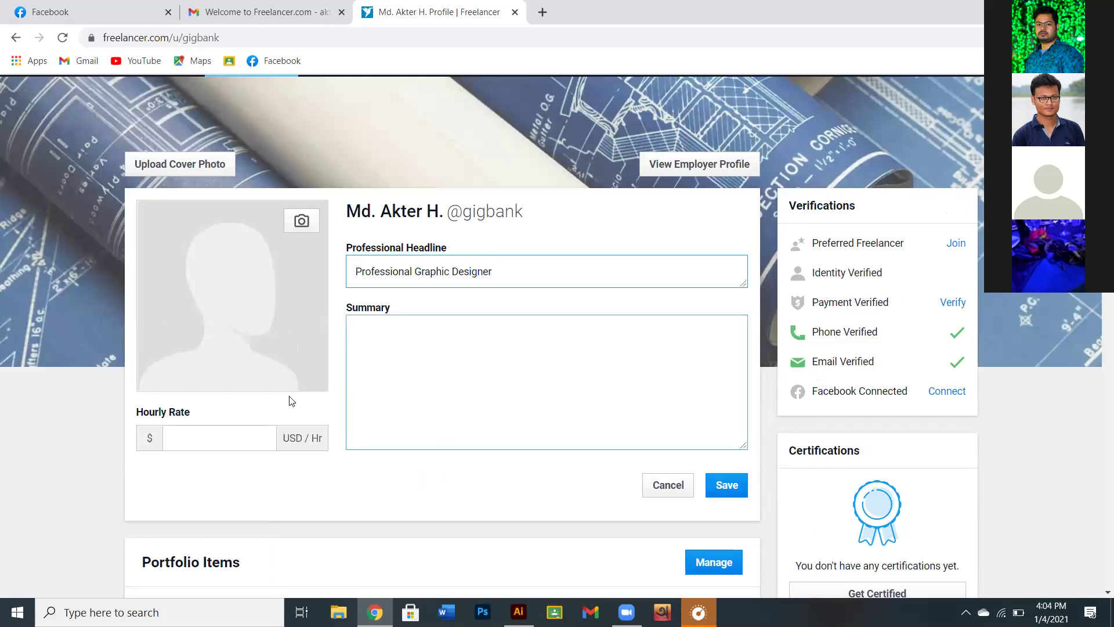
Enter an hourly rate of 10 and try saving the profile, which shows a summary error.
click(175, 438)
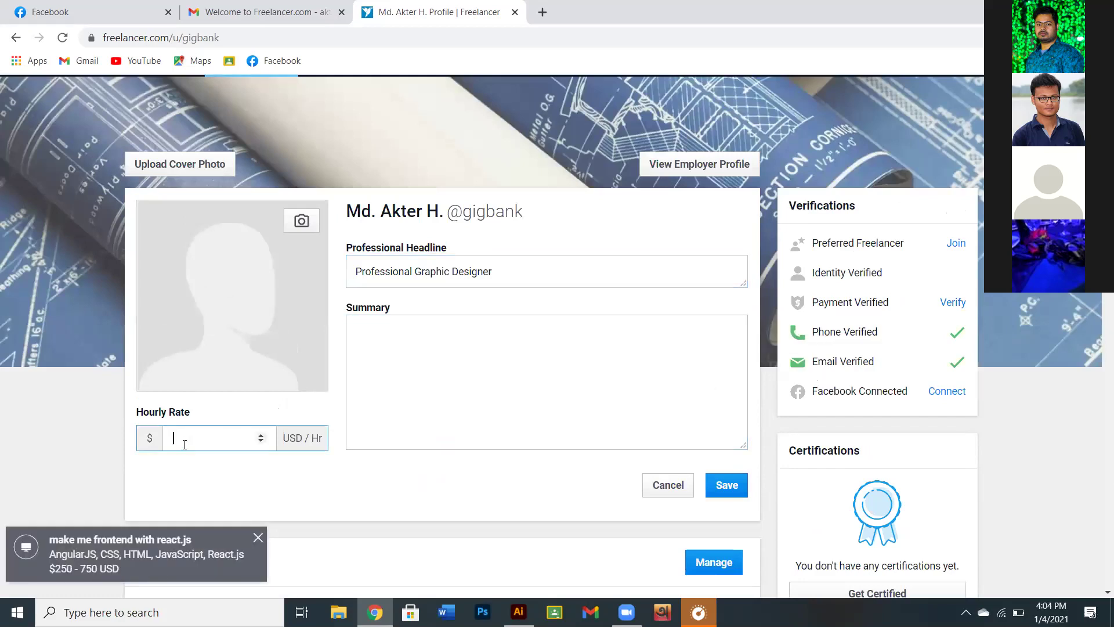
text(10)
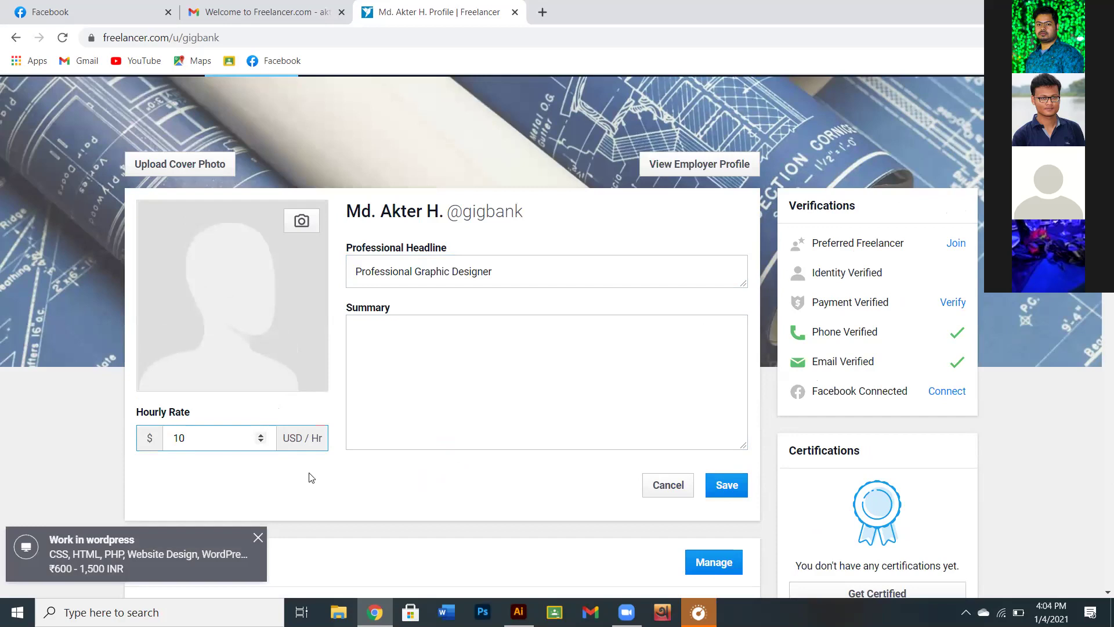
click(727, 487)
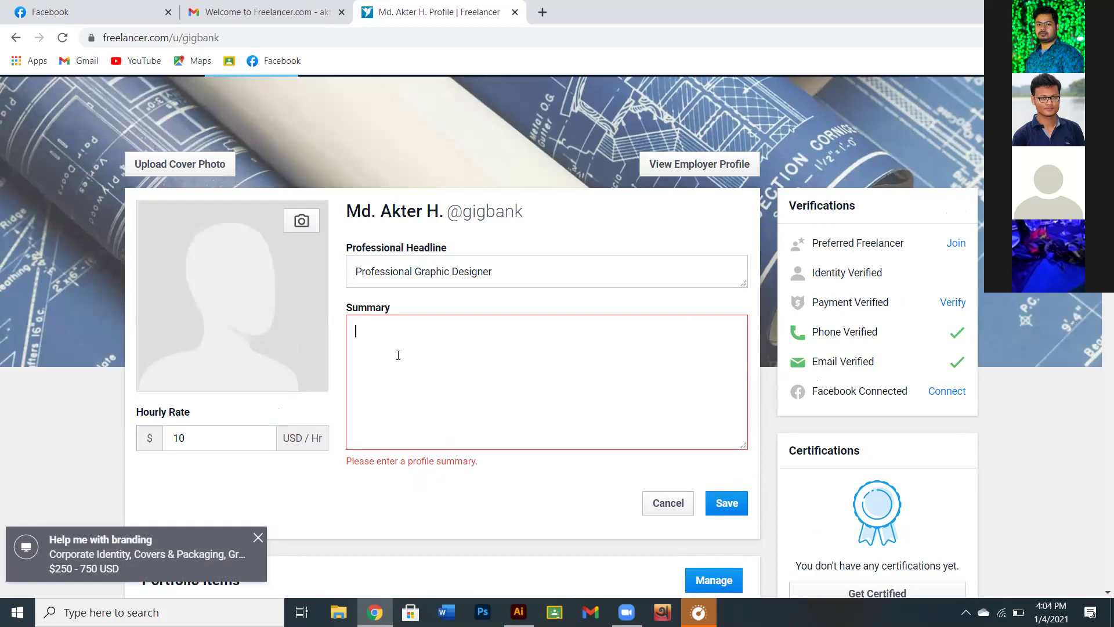
Erase the started Summary text and cancel the profile edit.
text(he)
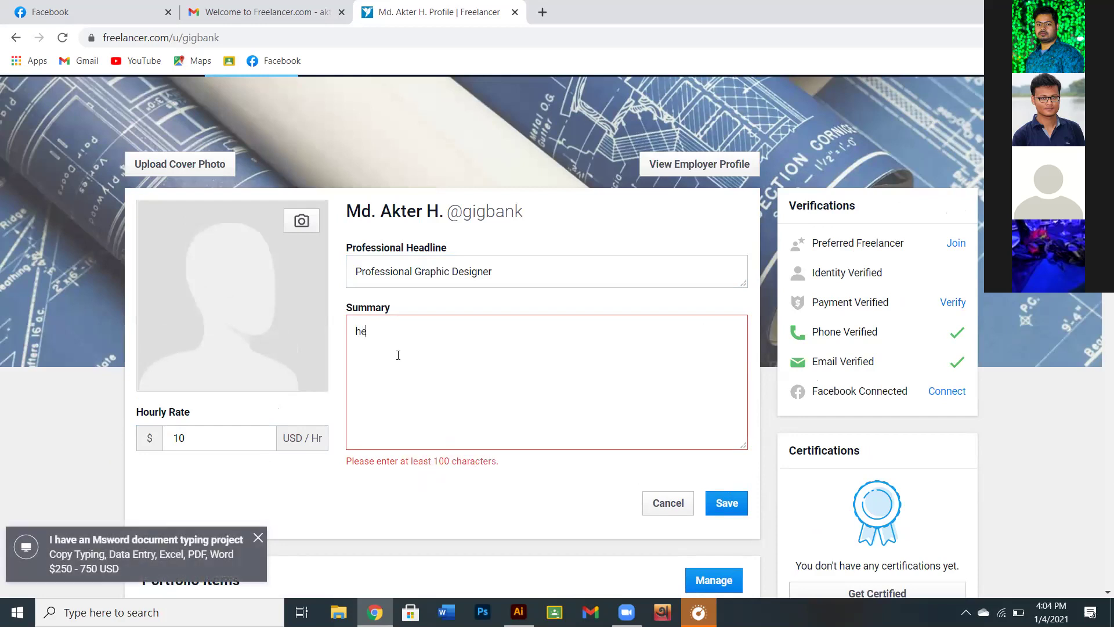
key(BackSpace)
key(BackSpace)
click(668, 504)
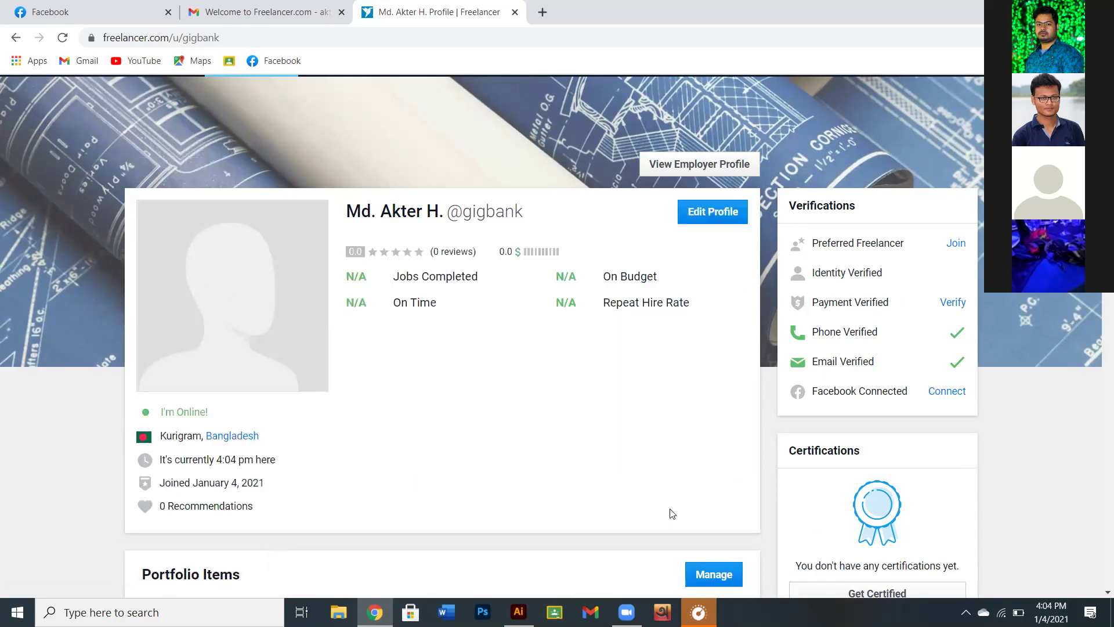
Scroll through the profile and close the 'WHO CAN BUILD FOR 6 WEEK' notification.
scroll(528, 485, down, 10)
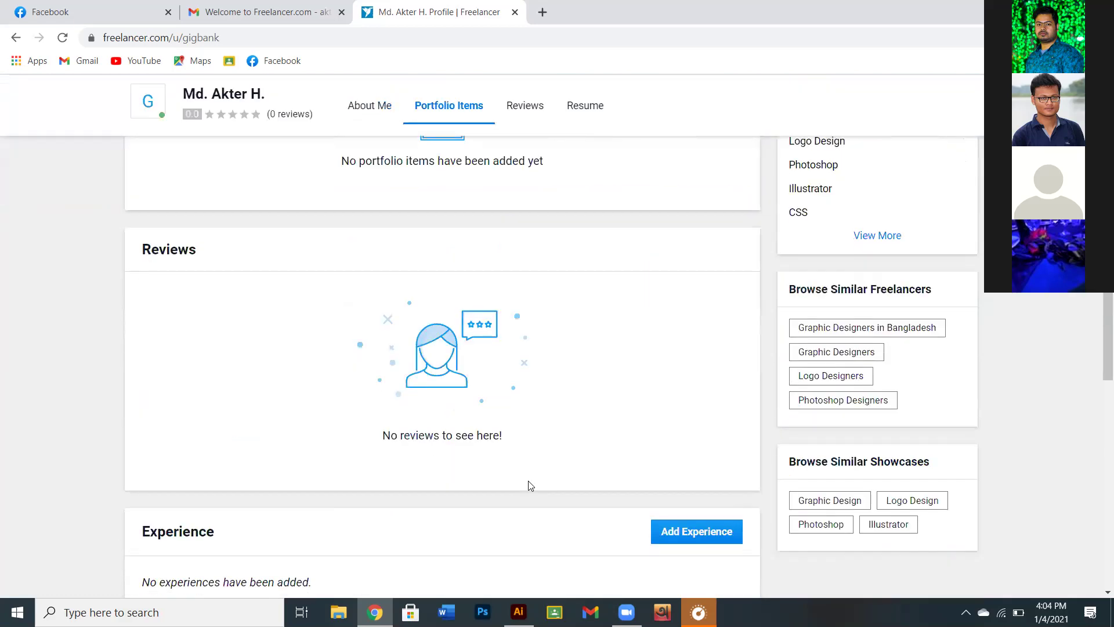
scroll(528, 485, down, 10)
scroll(528, 485, up, 8)
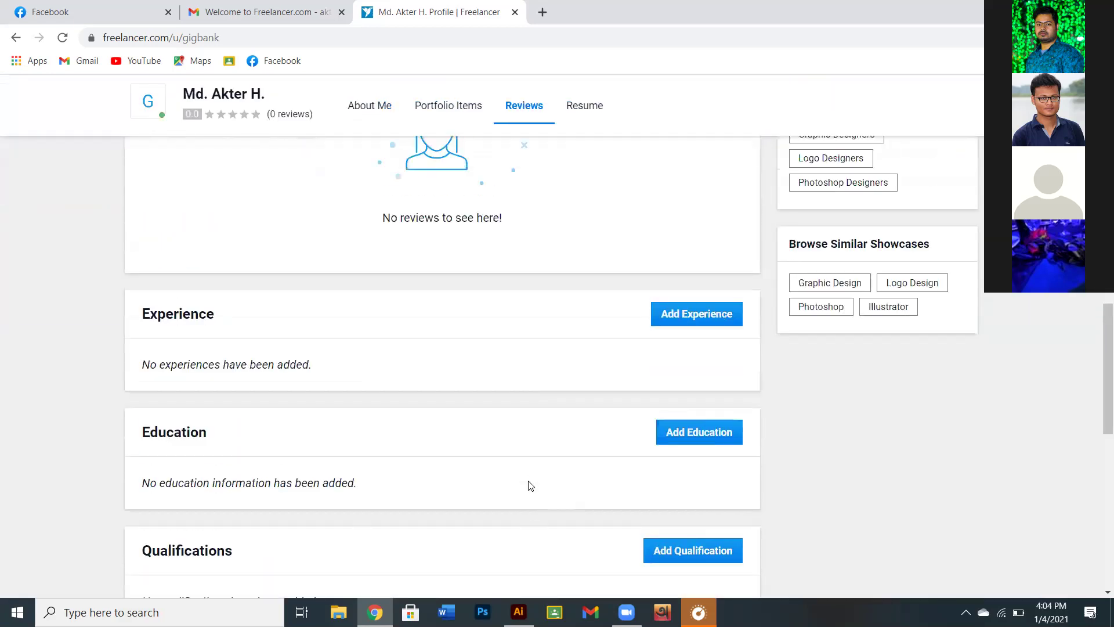
scroll(530, 485, up, 10)
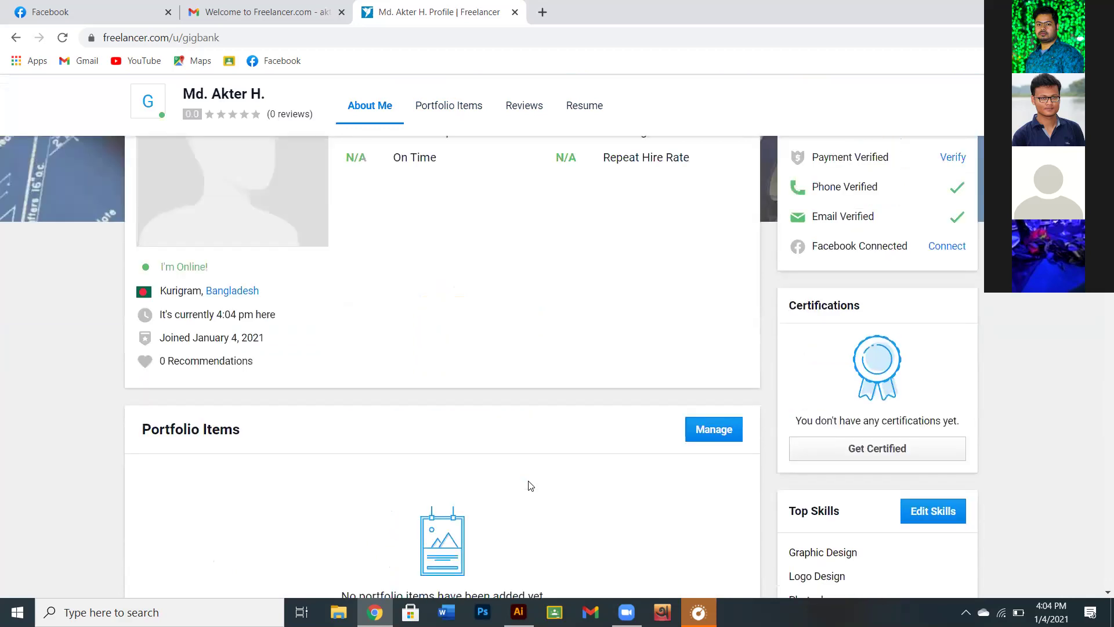
scroll(531, 485, up, 8)
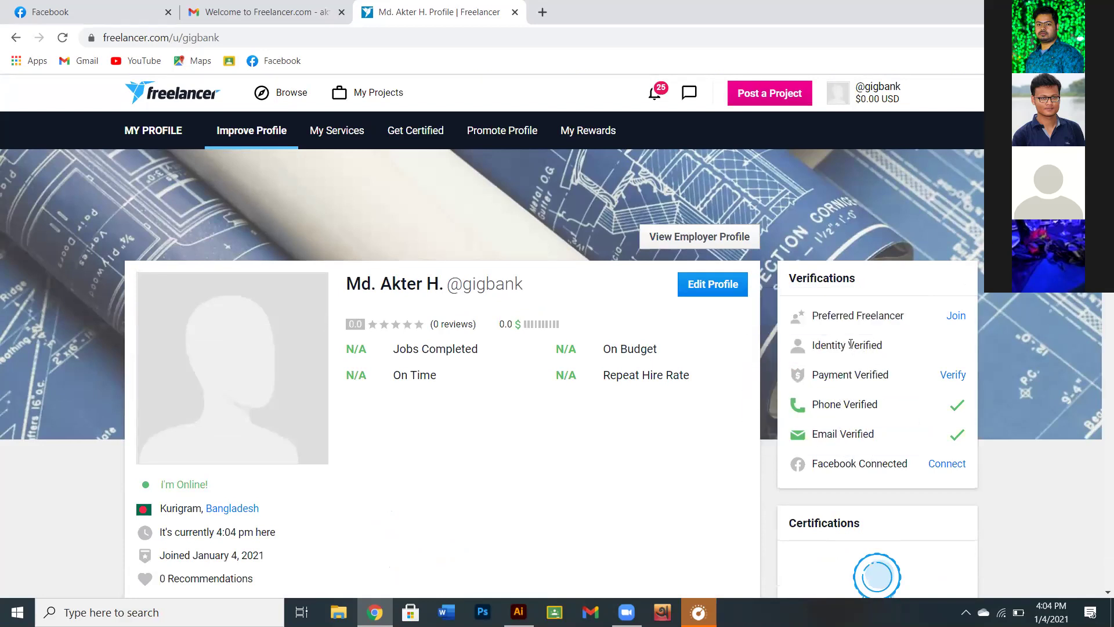
mouse_move(851, 344)
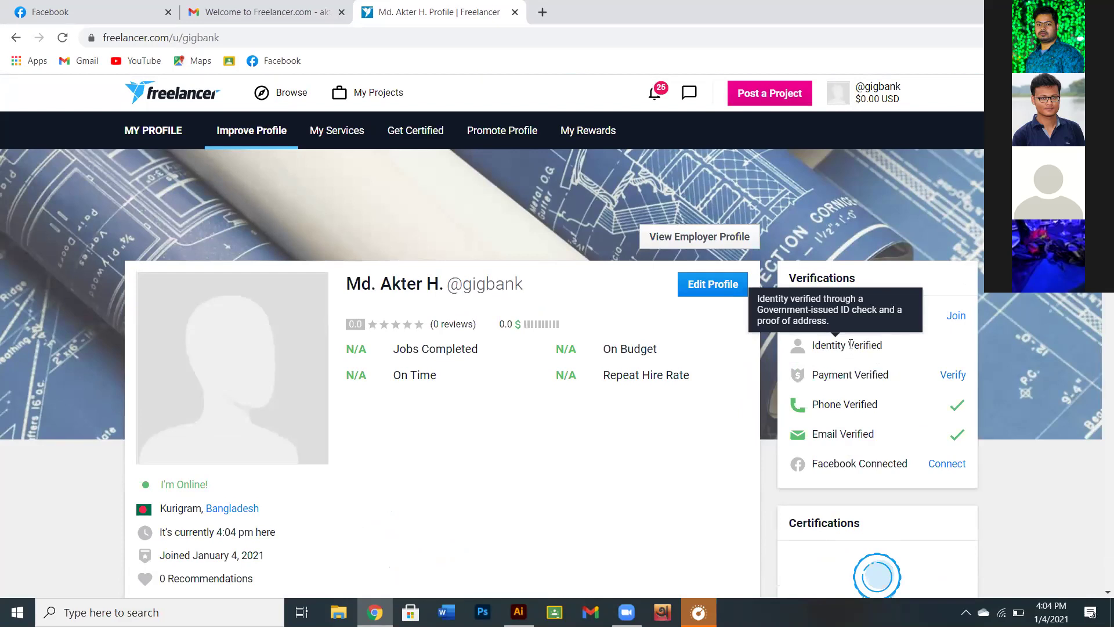
scroll(487, 382, down, 15)
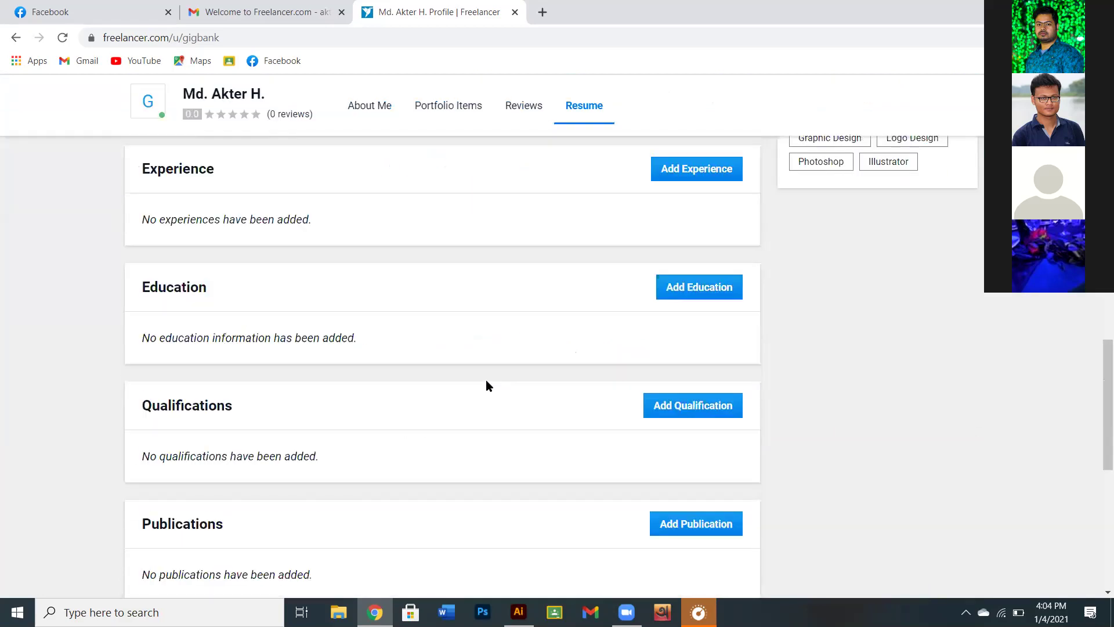
scroll(486, 381, down, 8)
scroll(486, 382, up, 3)
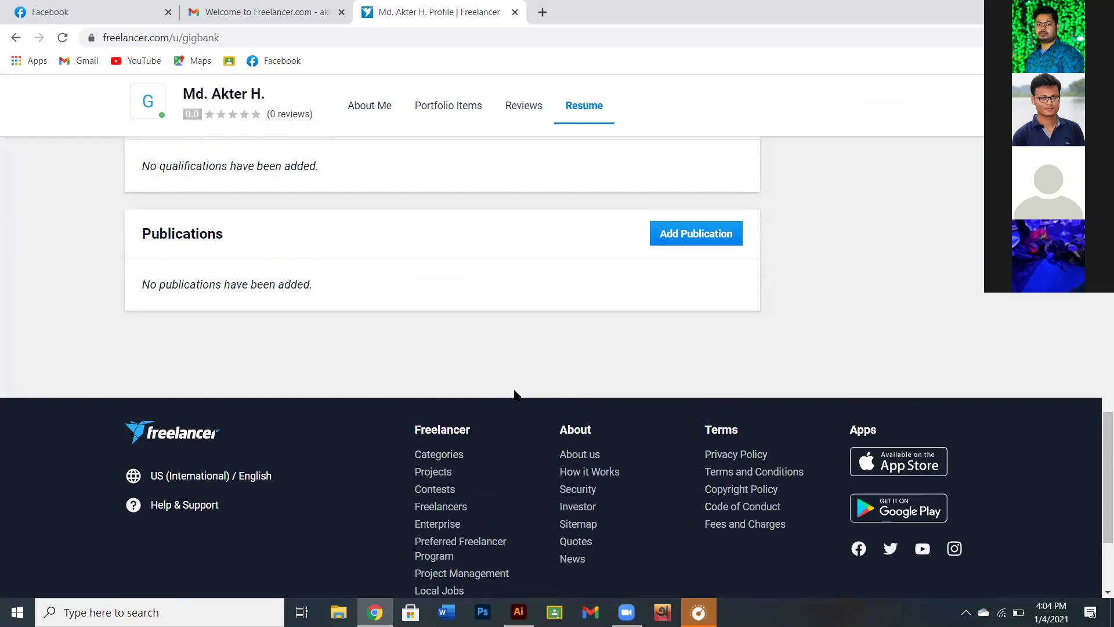
scroll(514, 395, up, 7)
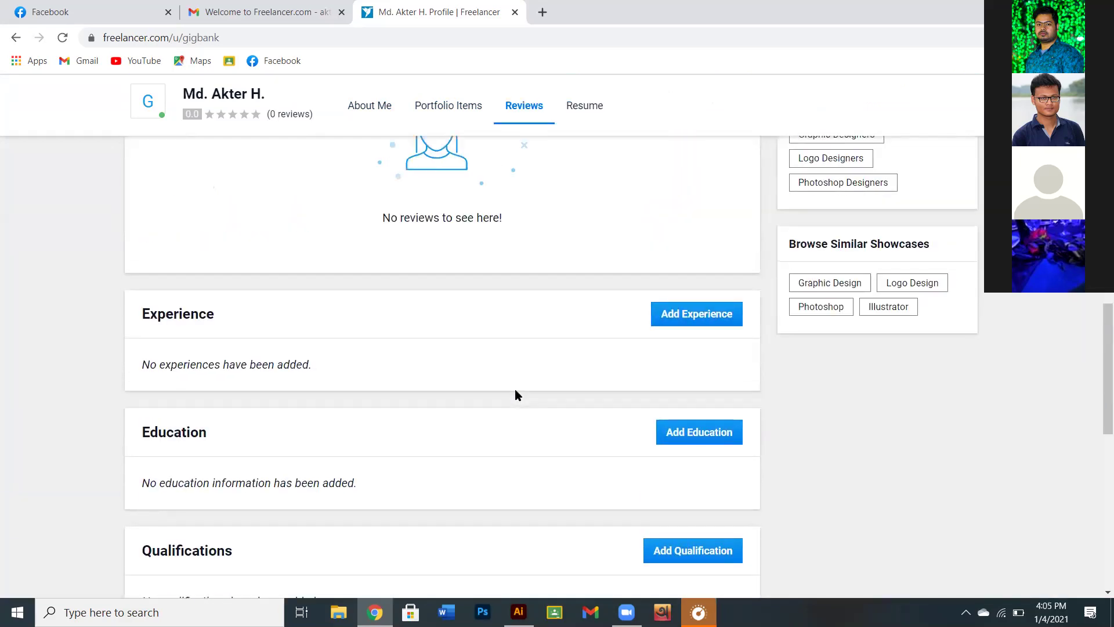
scroll(516, 394, up, 4)
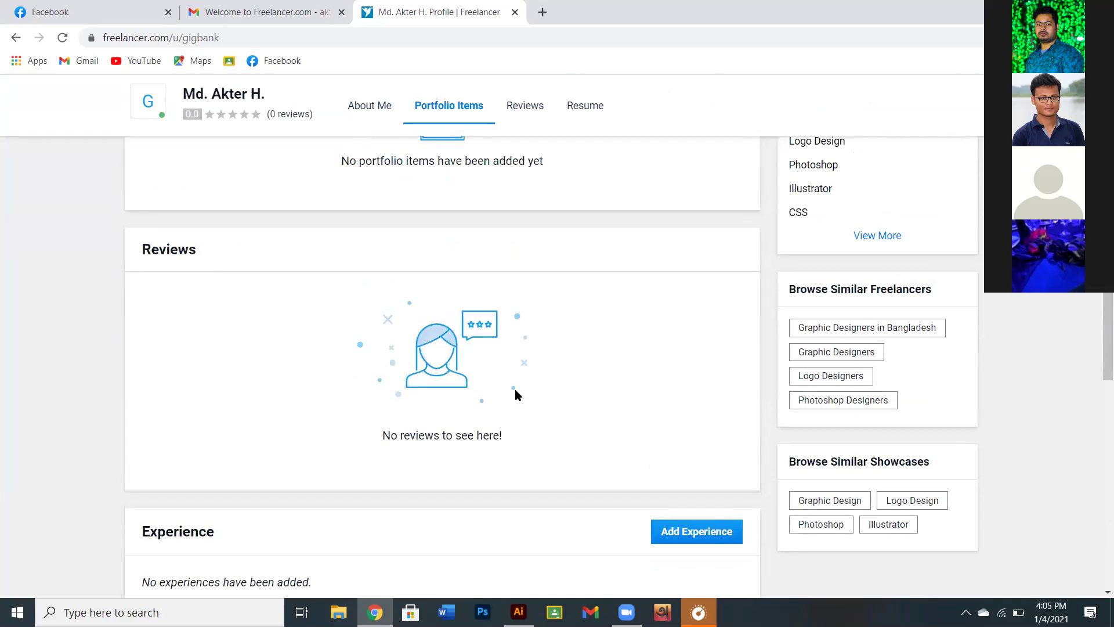
scroll(516, 394, up, 6)
scroll(515, 394, up, 5)
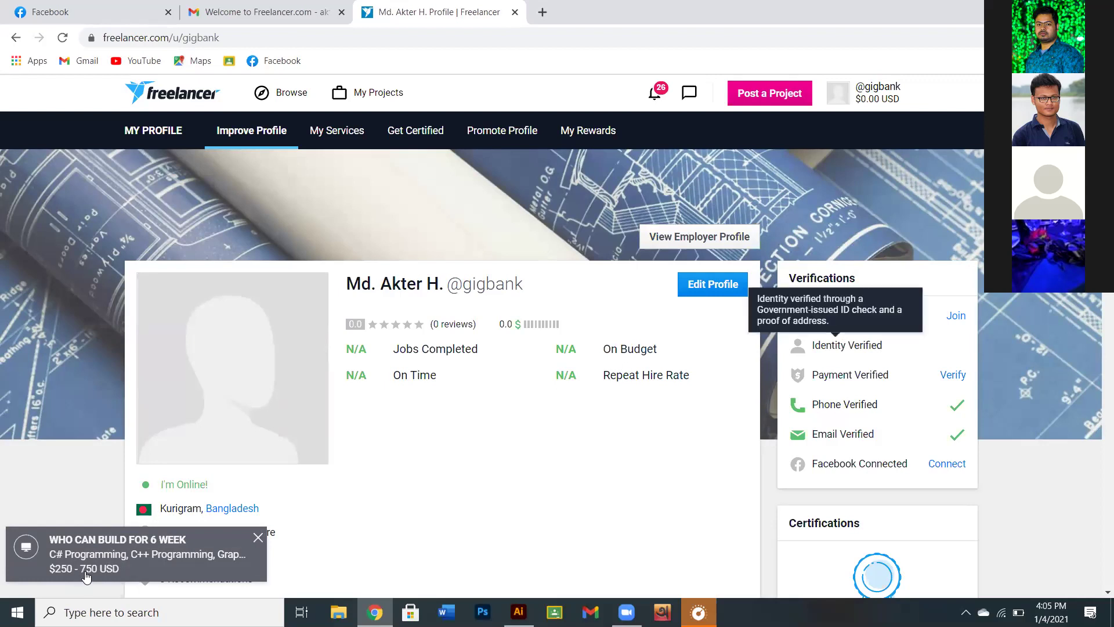
click(258, 539)
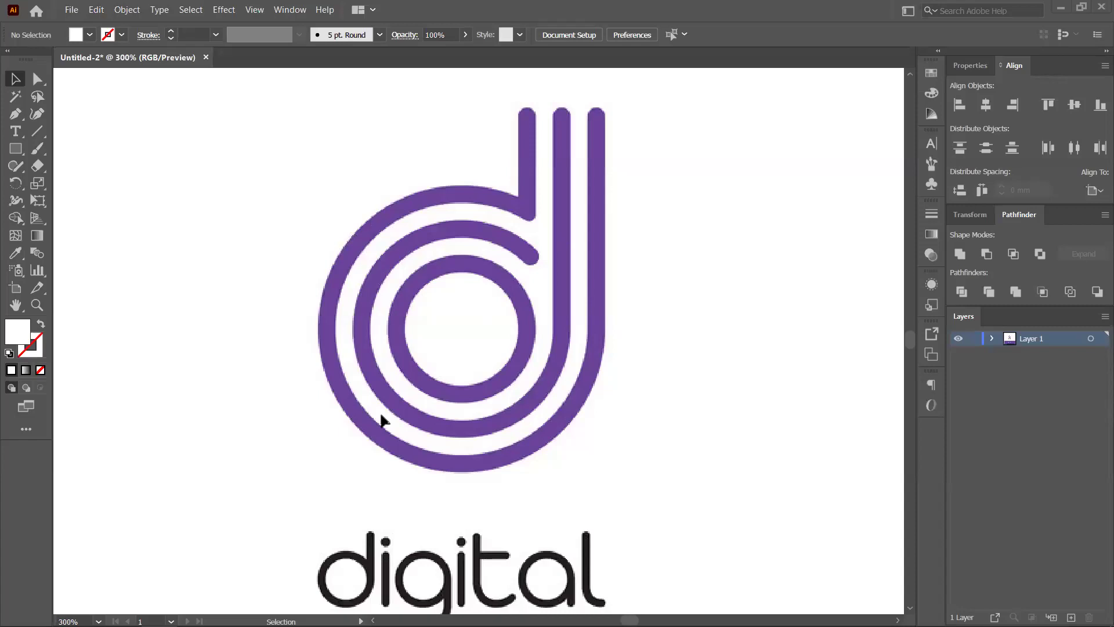
Draw a circle over the logo's inner rings as an unfilled 1 pt black outline.
drag(16, 149, 78, 185)
mouse_move(426, 279)
mouse_down()
mouse_move(489, 319)
mouse_move(464, 323)
mouse_move(490, 362)
mouse_up()
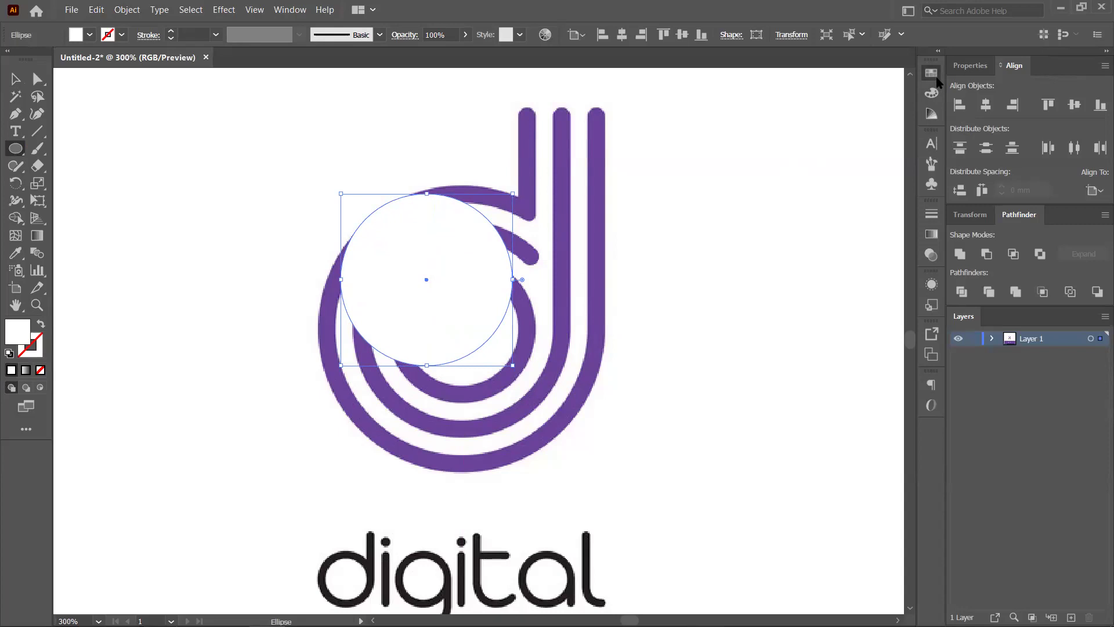
click(931, 72)
click(782, 113)
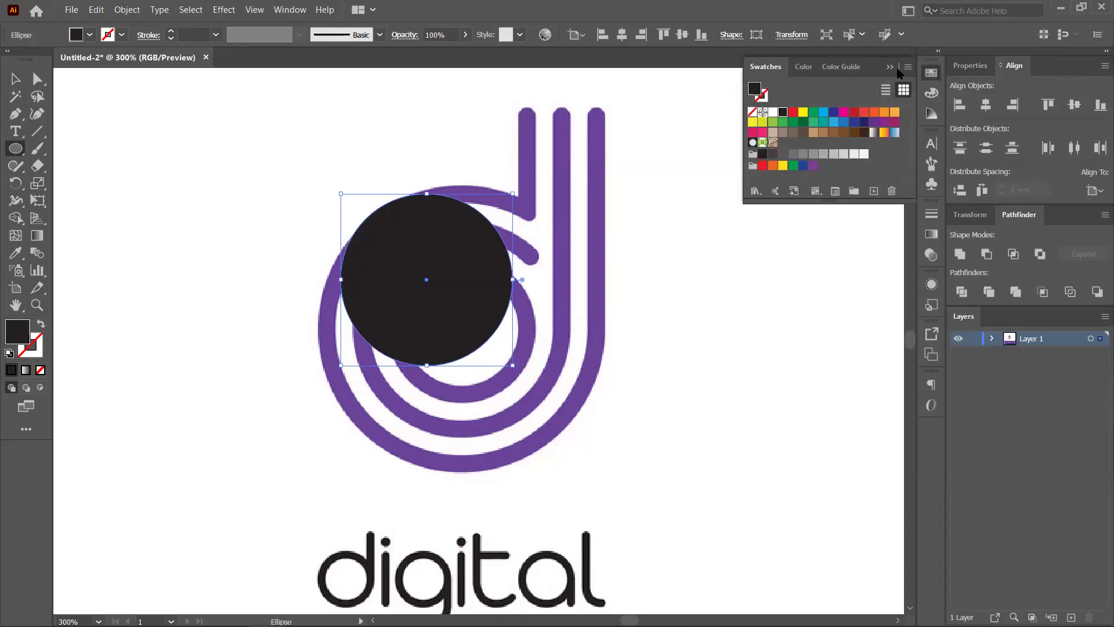
click(890, 68)
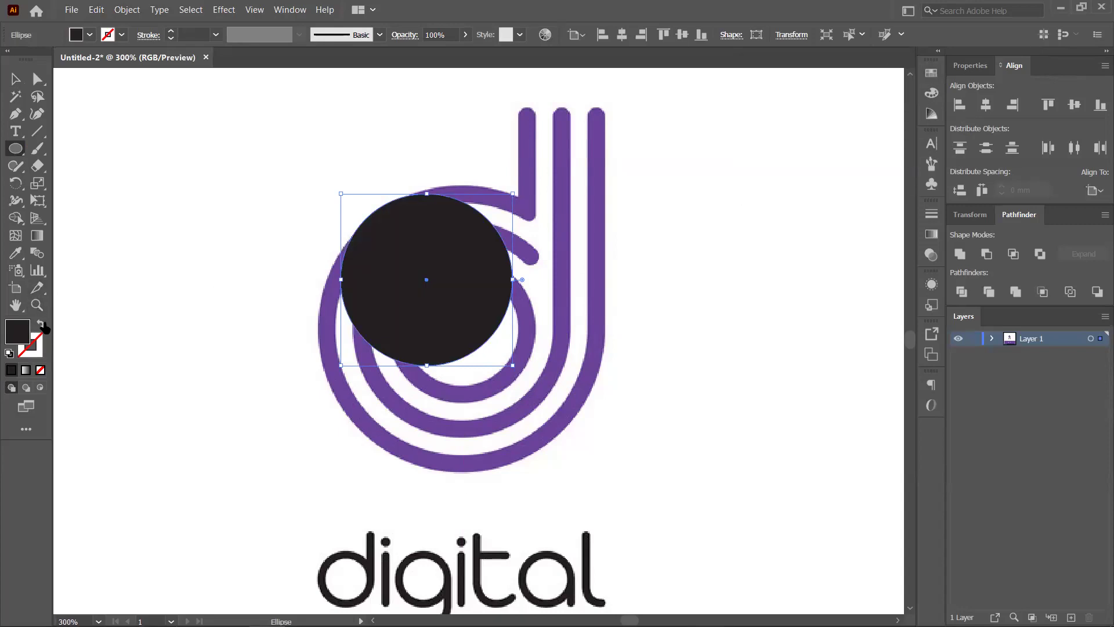
click(41, 325)
click(15, 78)
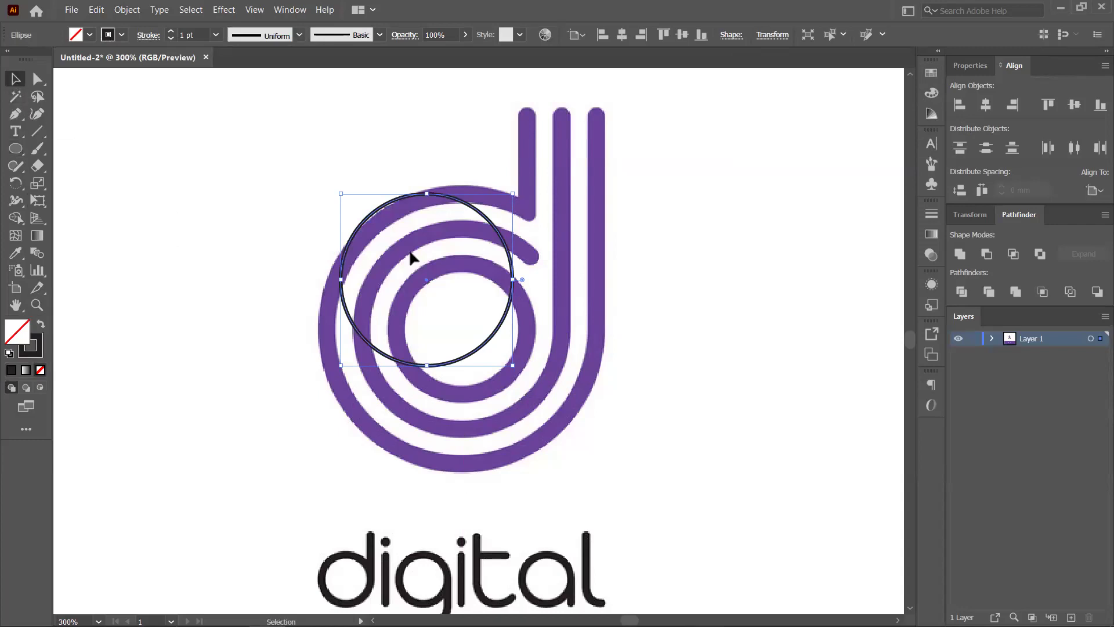
Move and enlarge the circle onto the outer purple ring with a 5 pt stroke.
drag(431, 291, 461, 326)
drag(548, 412, 597, 492)
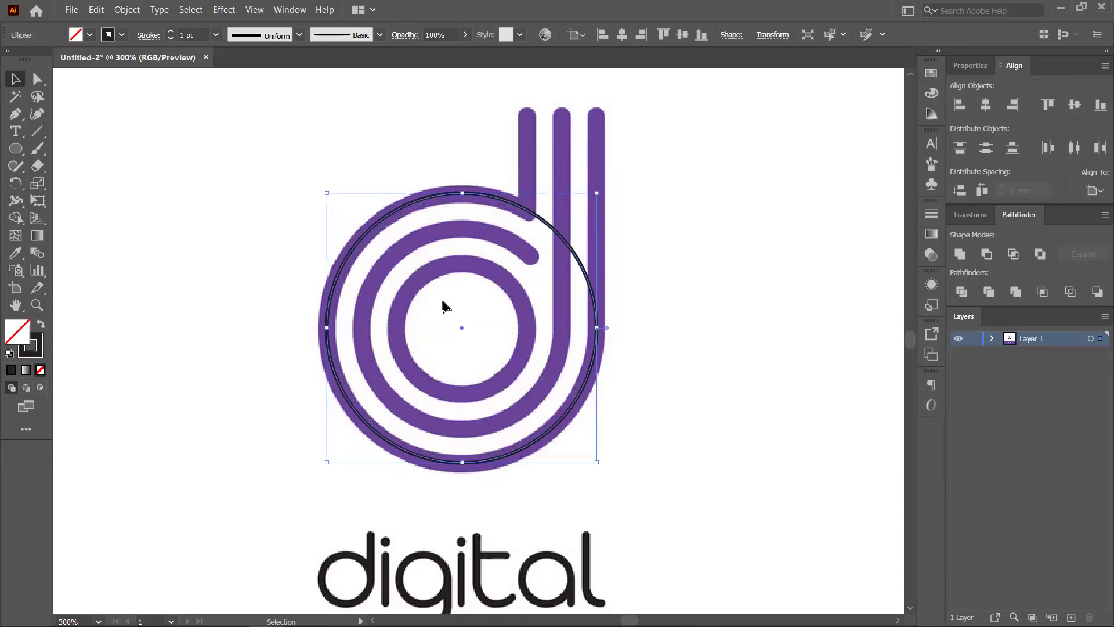
click(171, 31)
click(171, 32)
click(171, 32)
click(172, 32)
key(Down)
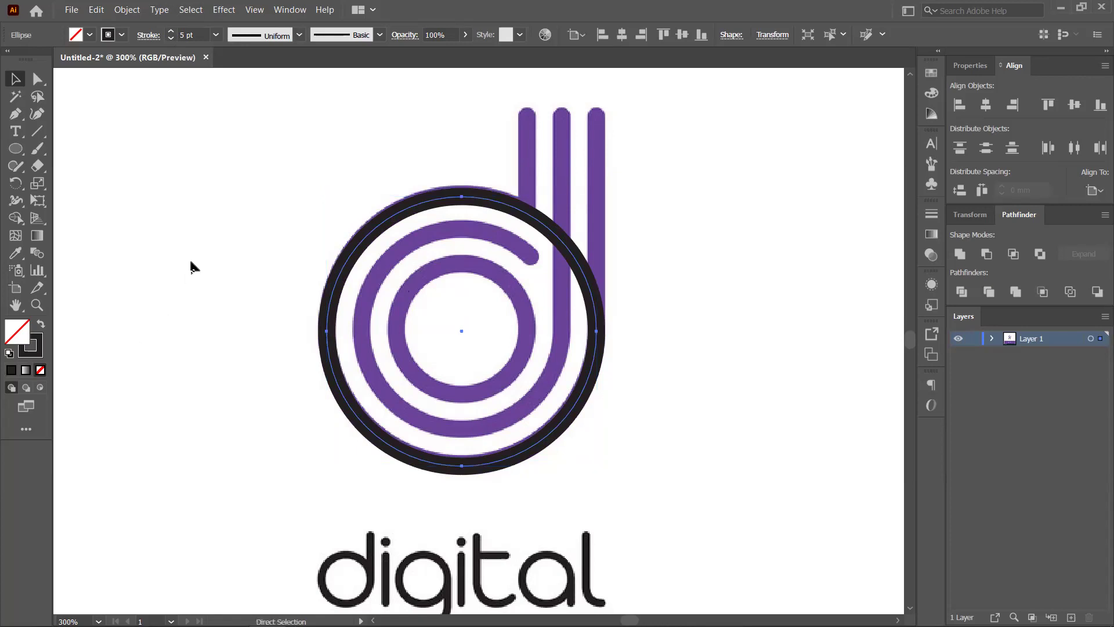
Show rulers and drag out horizontal and vertical guides crossing at the circle's centre.
key(ctrl+r)
drag(341, 79, 465, 330)
drag(60, 403, 462, 377)
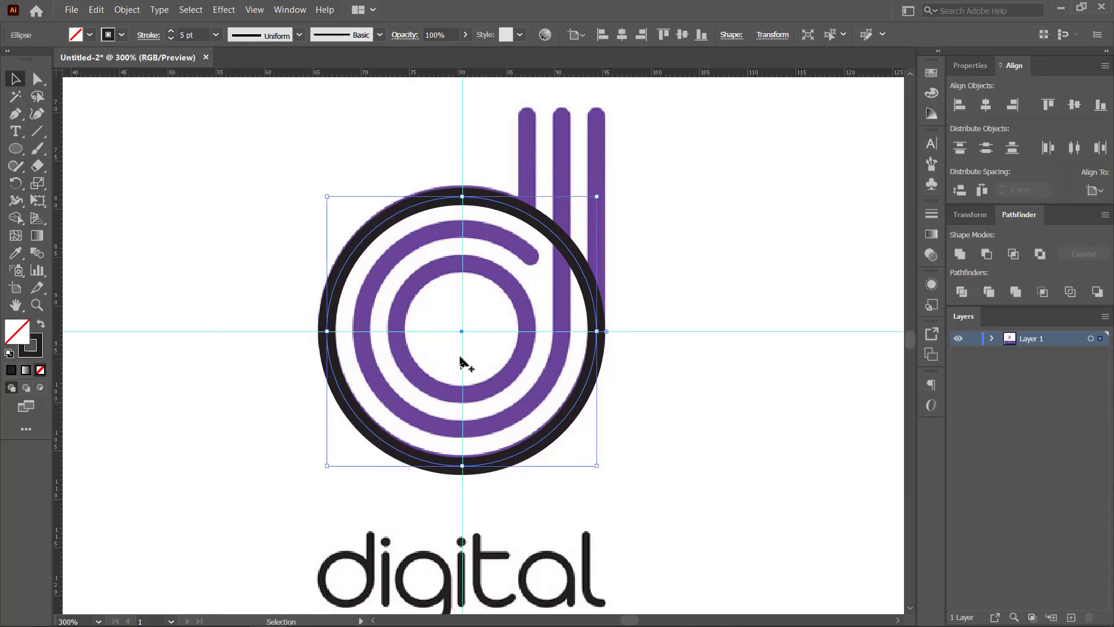
Zoom in and unlock the guides.
alt+scroll(462, 356, up, 5)
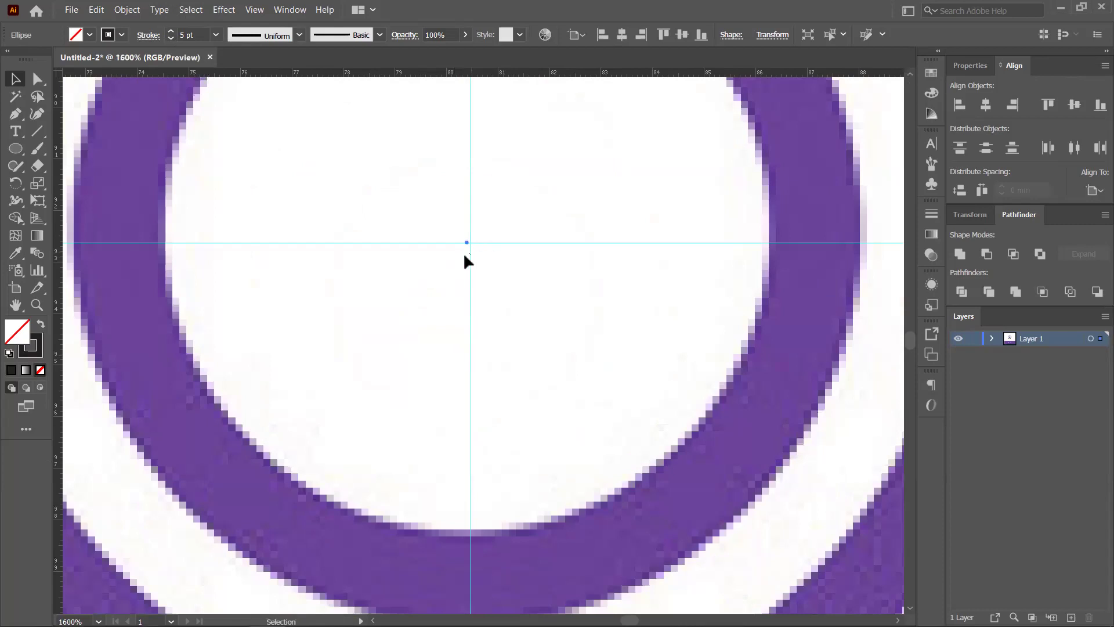
click(469, 270)
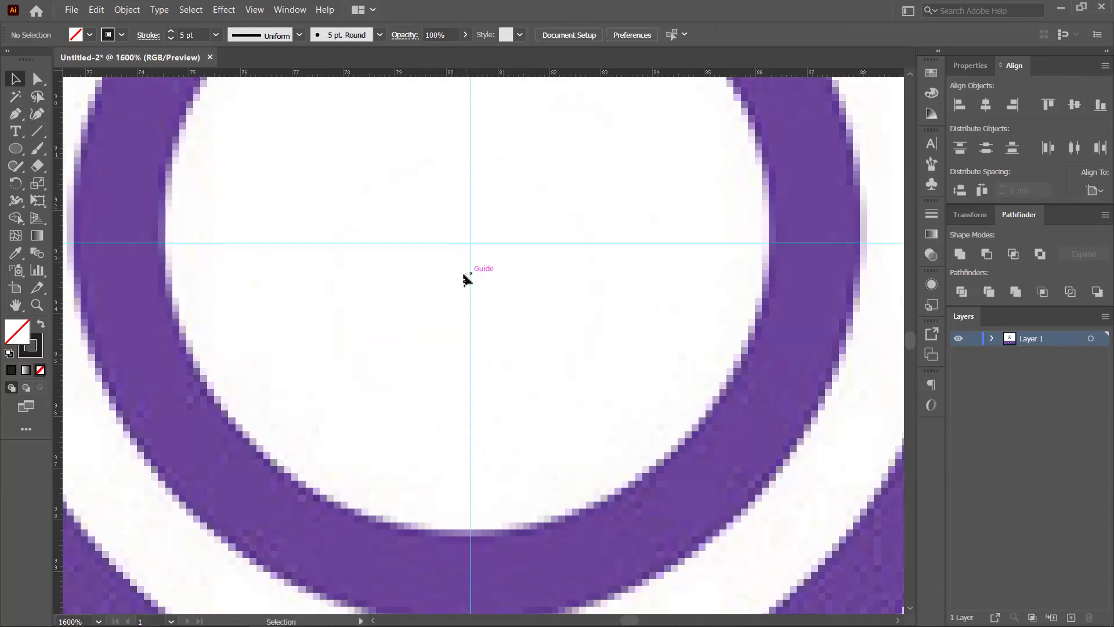
right_click(470, 322)
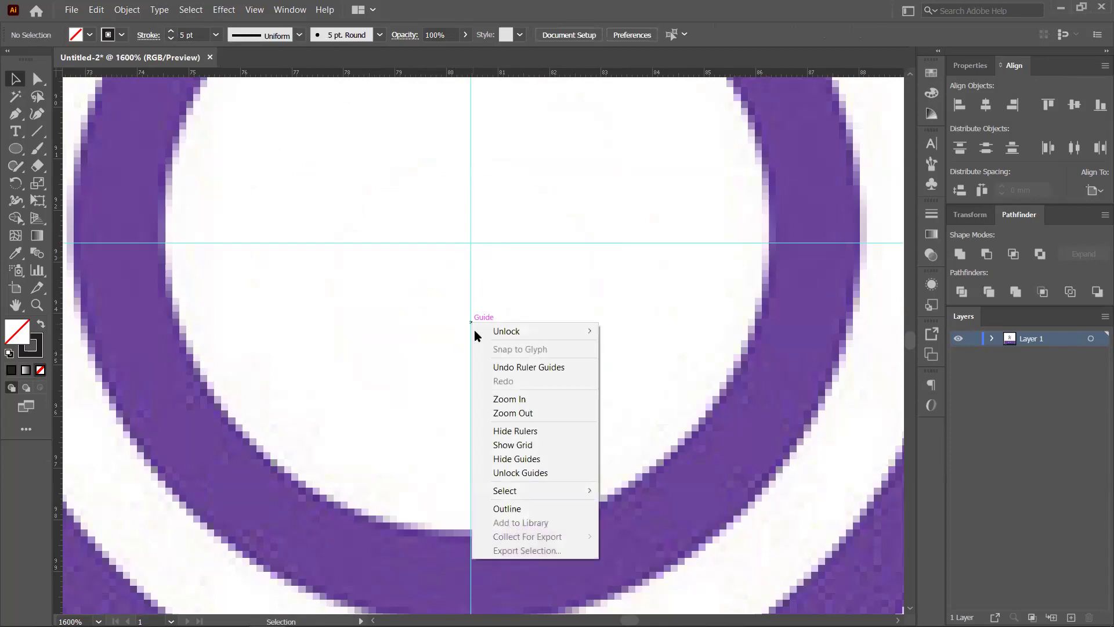
click(514, 472)
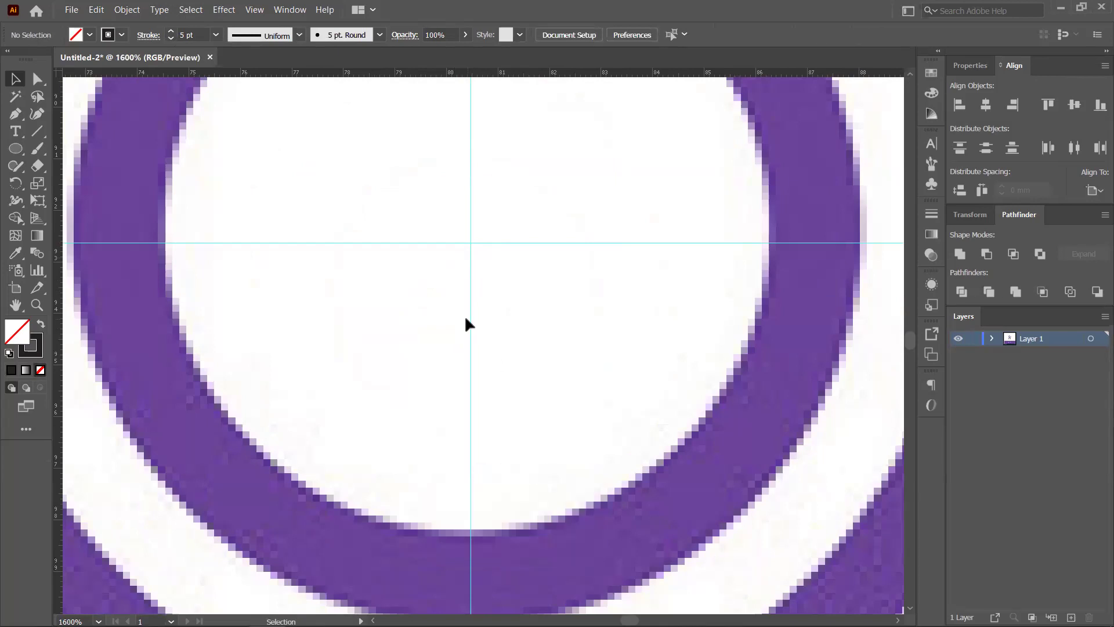
Shift the vertical guide slightly left so it passes exactly through the circle's centre.
scroll(471, 332, down, 1)
click(472, 327)
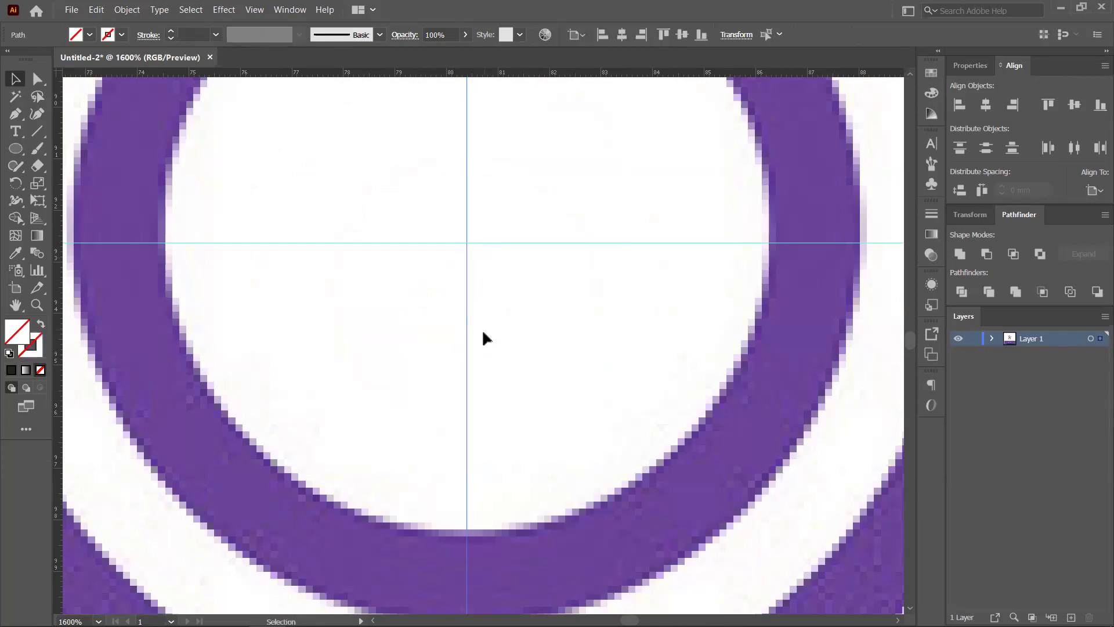
scroll(485, 325, down, 4)
click(582, 418)
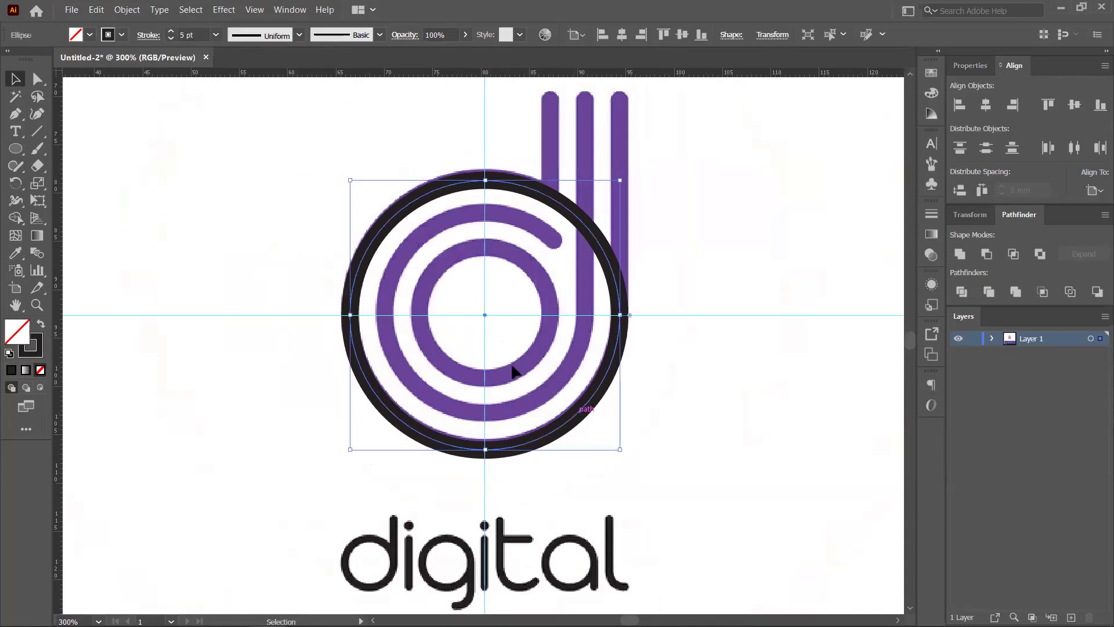
scroll(501, 348, up, 3)
scroll(460, 311, up, 3)
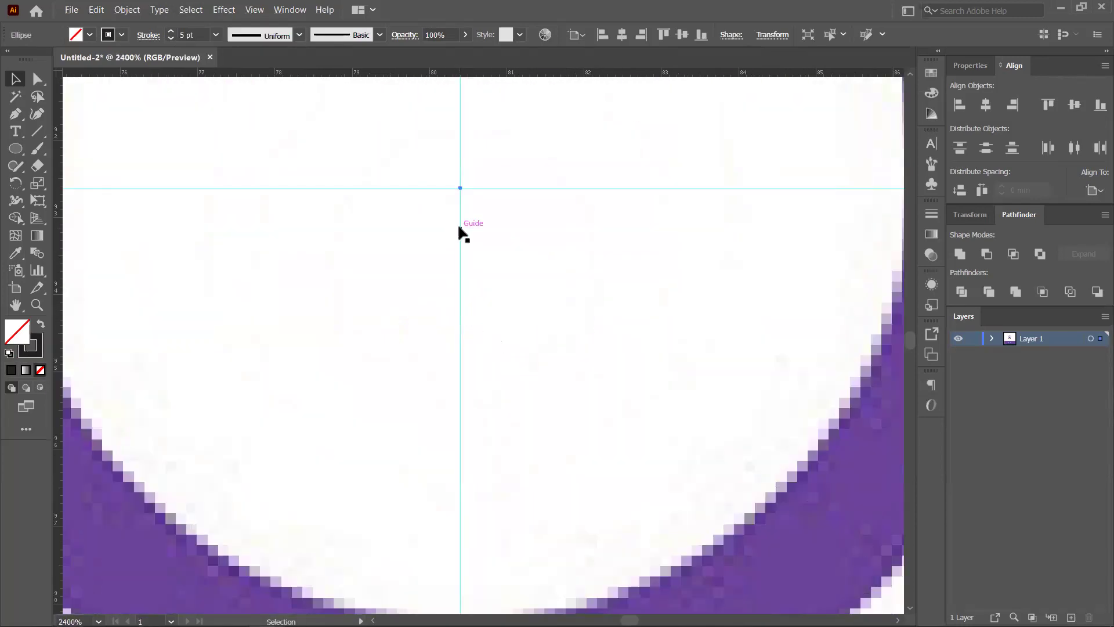
drag(460, 232, 455, 227)
scroll(455, 226, down, 6)
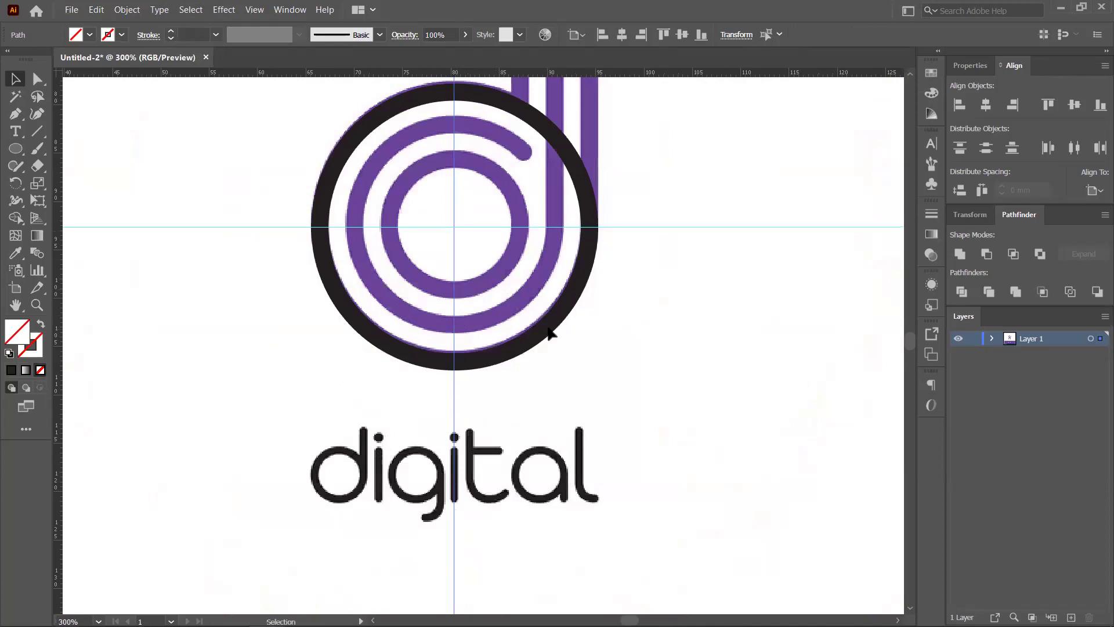
click(643, 315)
Lock the guides again and reselect the outer black ring.
scroll(474, 240, up, 2)
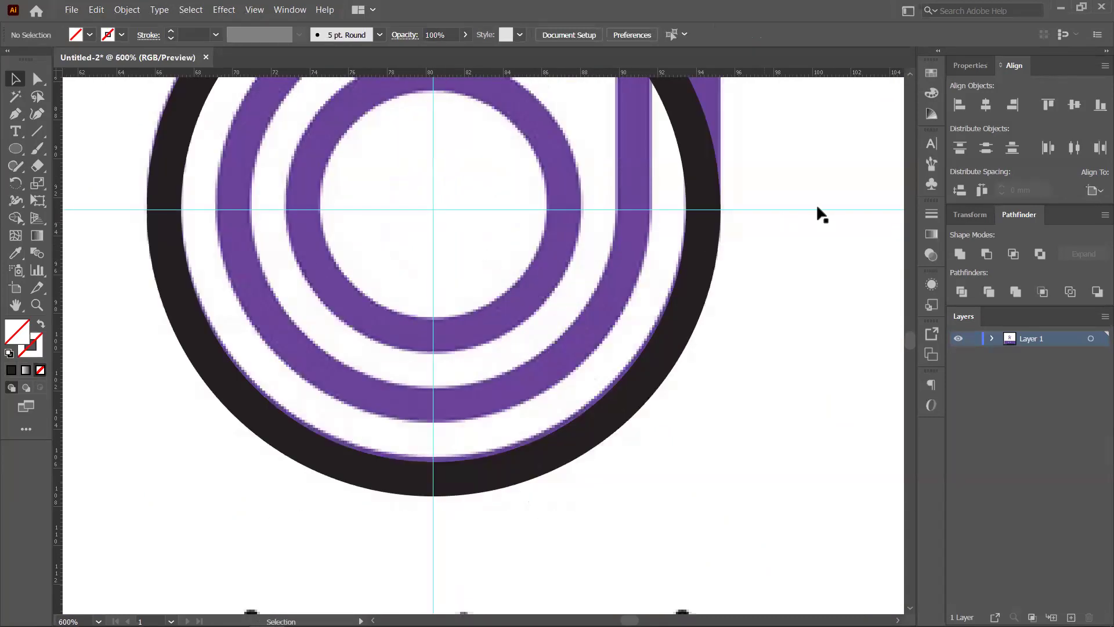
right_click(815, 203)
click(835, 357)
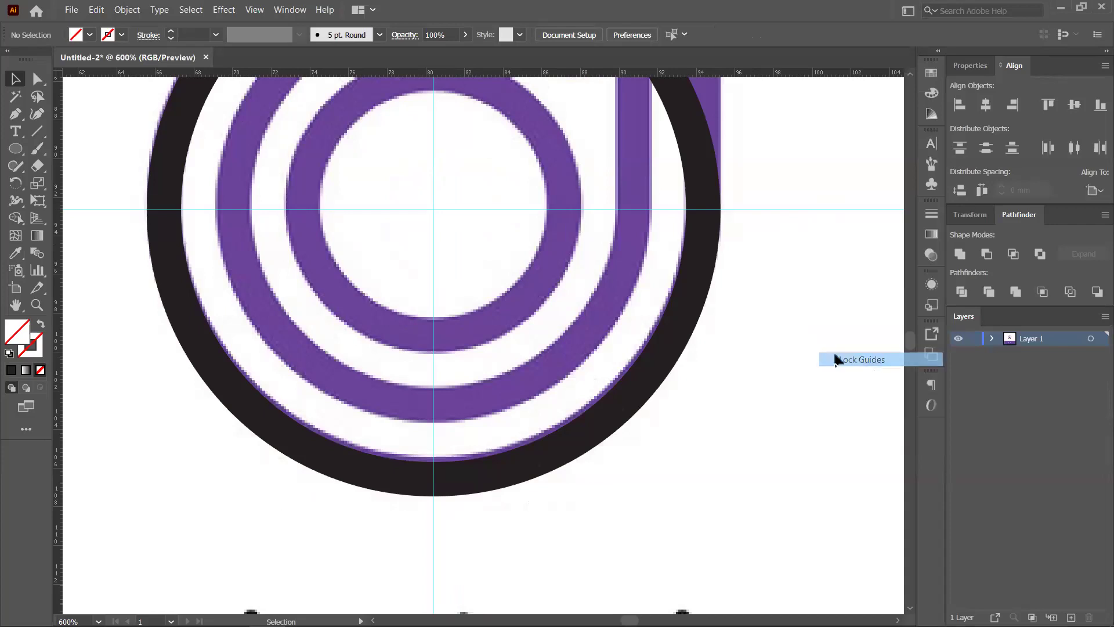
click(435, 210)
click(454, 261)
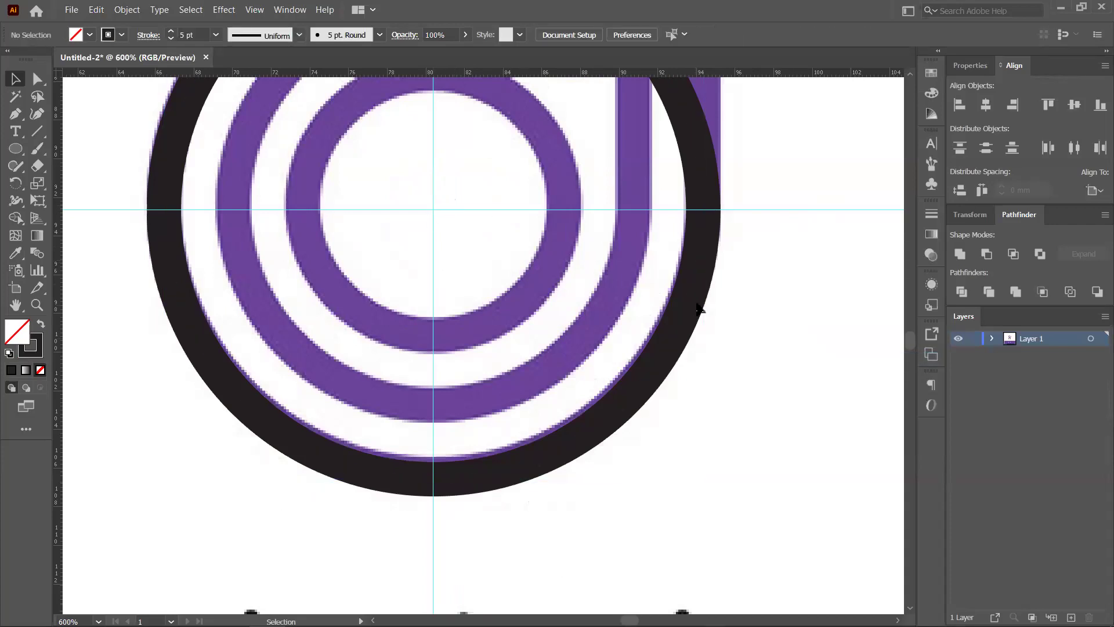
click(687, 313)
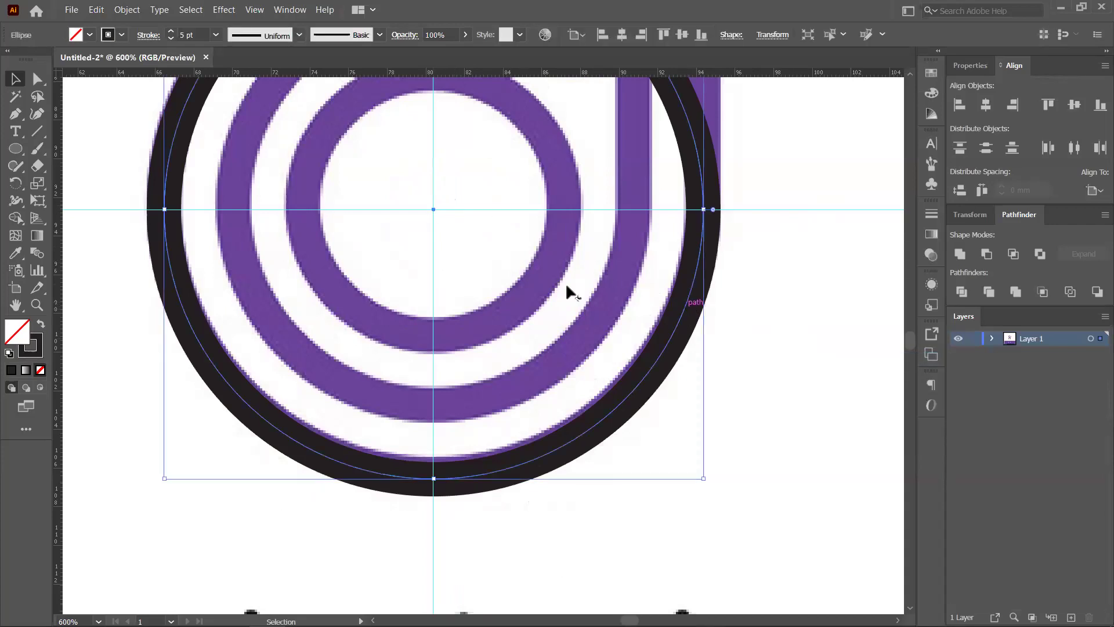
scroll(565, 282, down, 3)
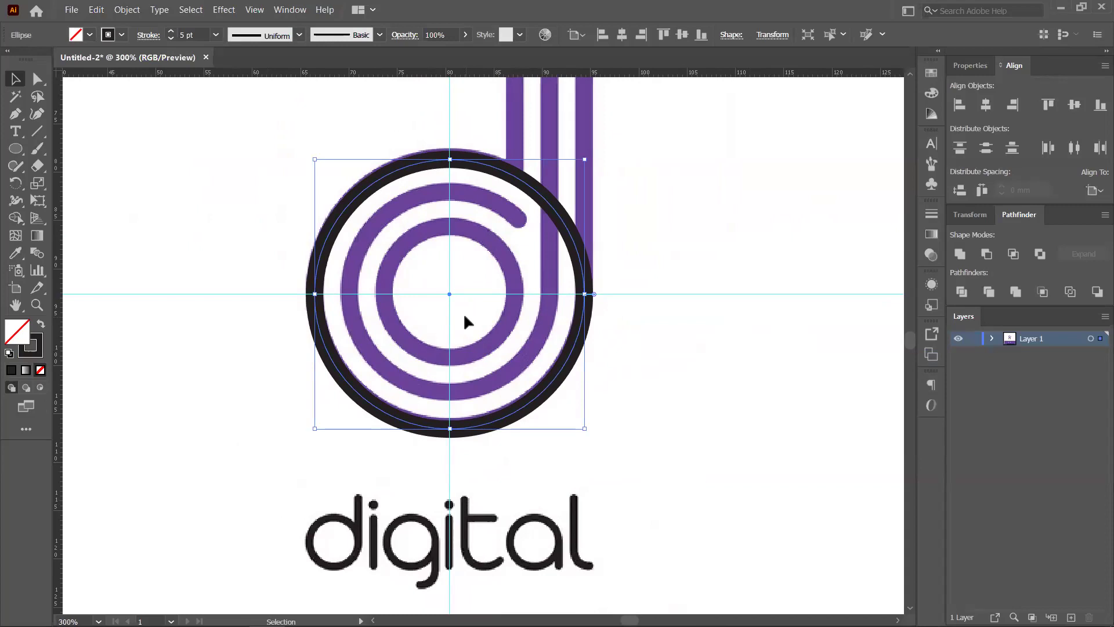
Duplicate the outer ring in place and shrink the copy onto the middle purple ring.
key(ctrl+v)
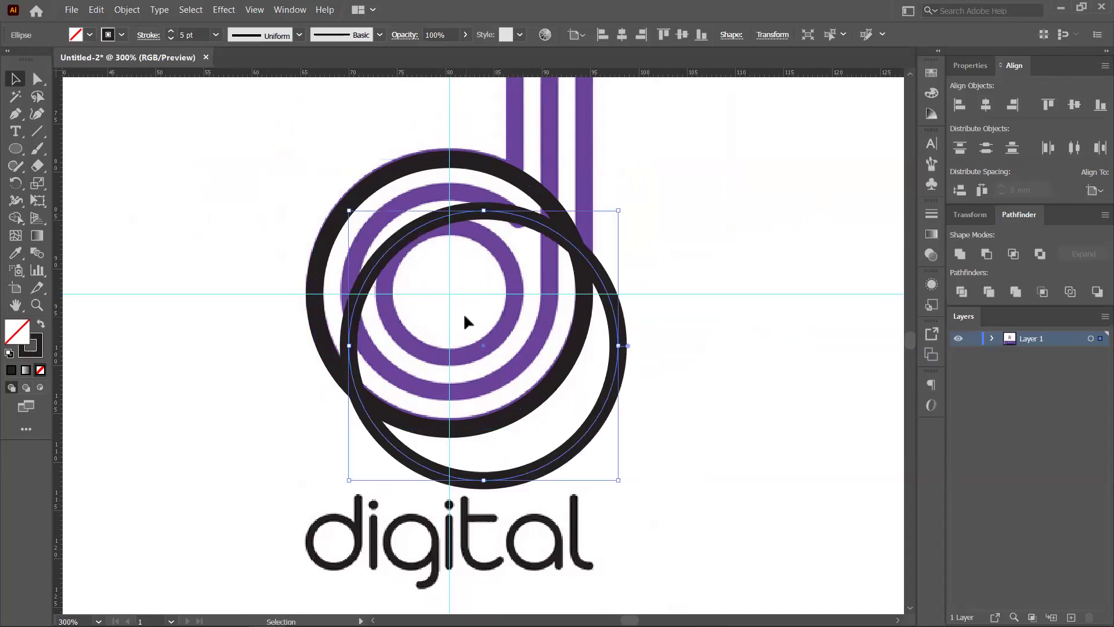
key(a)
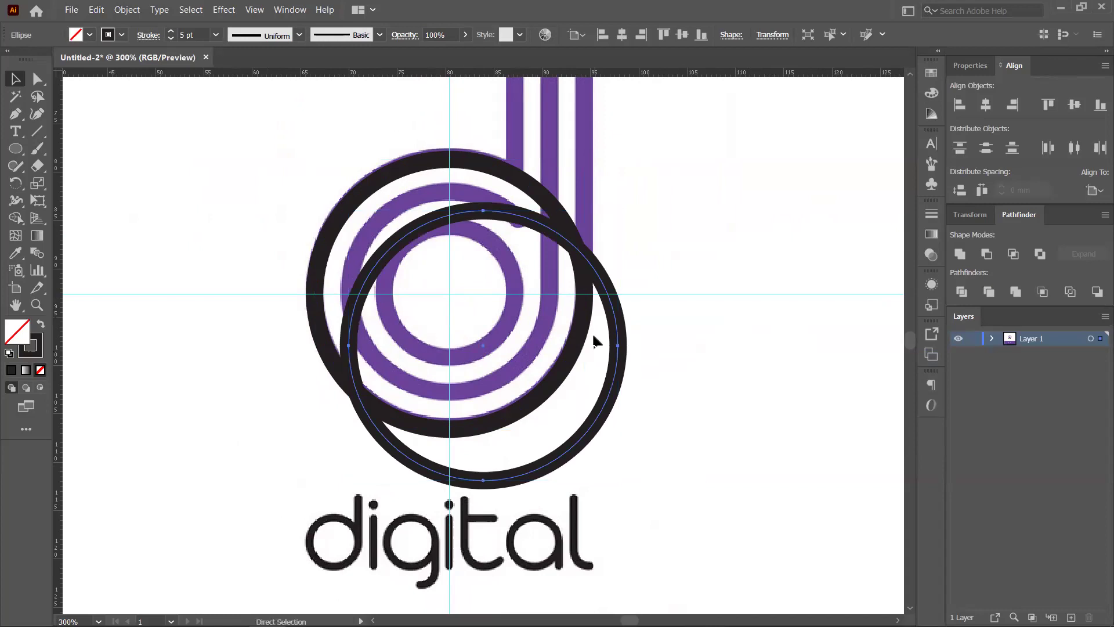
key(ctrl+z)
key(v)
key(a)
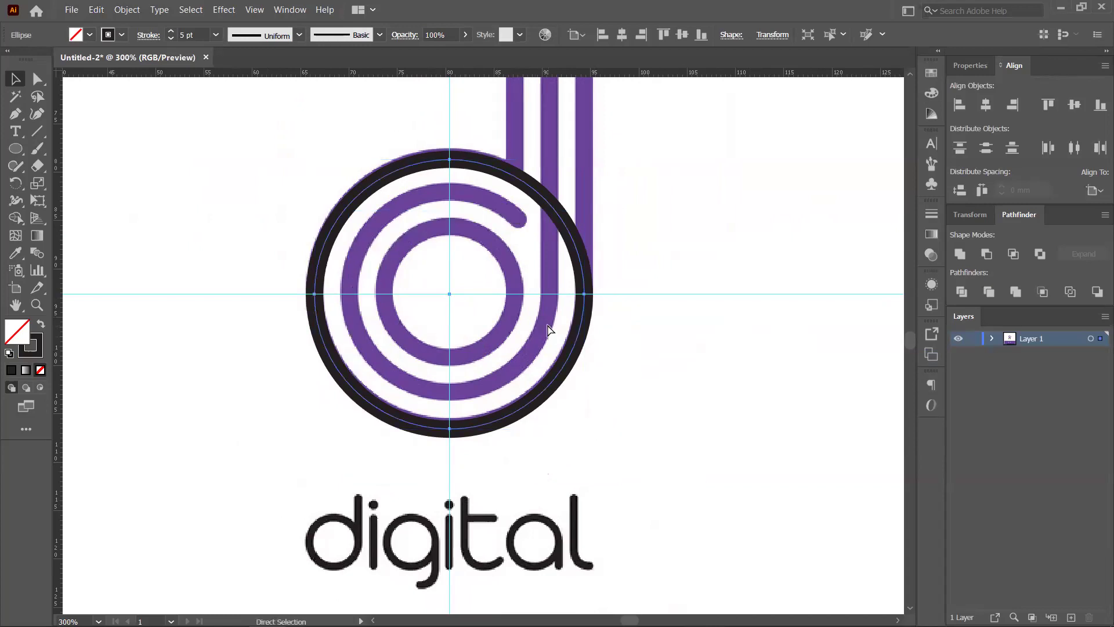
key(v)
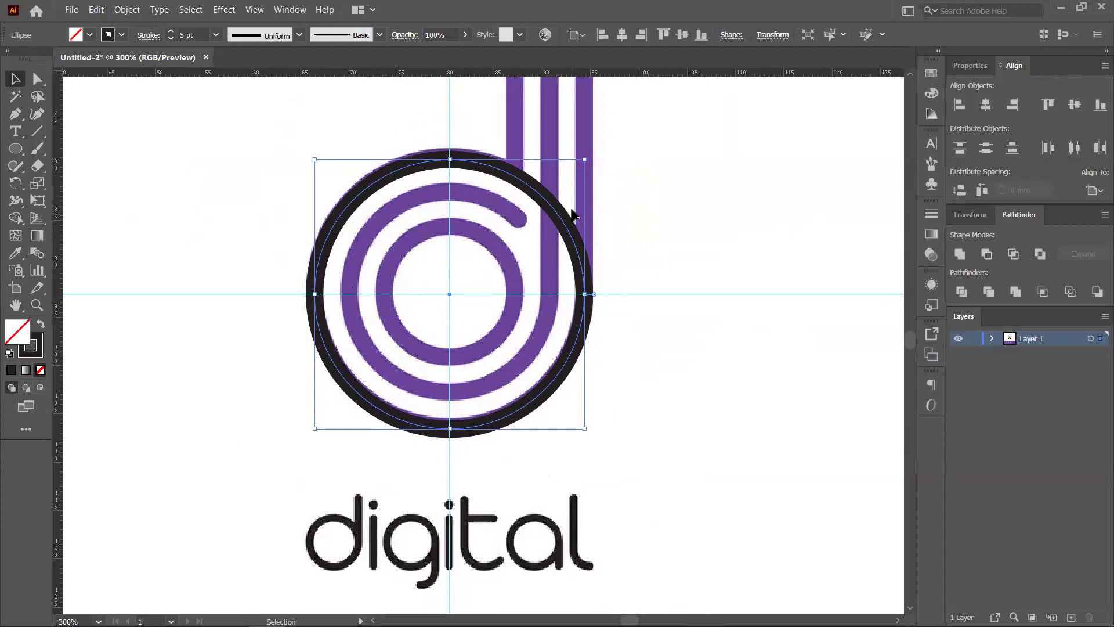
key(shift)
drag(583, 162, 578, 243)
key(ctrl+z)
drag(585, 161, 594, 191)
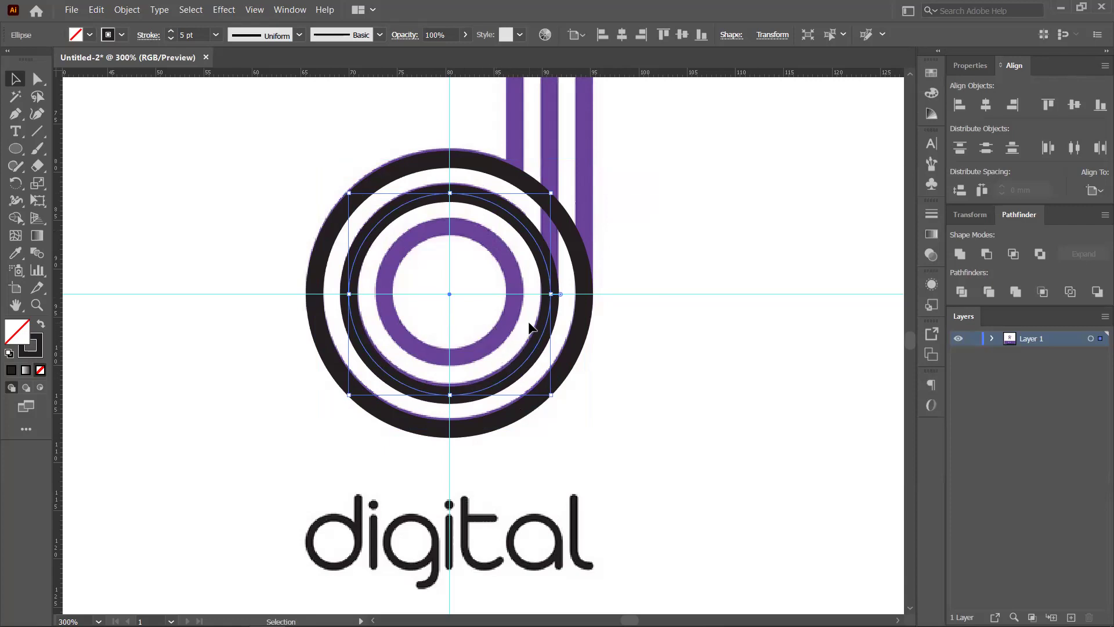
Duplicate the middle ring and shrink it onto the inner purple ring at 13.44 mm.
key(a)
key(v)
key(a)
key(v)
drag(551, 193, 535, 231)
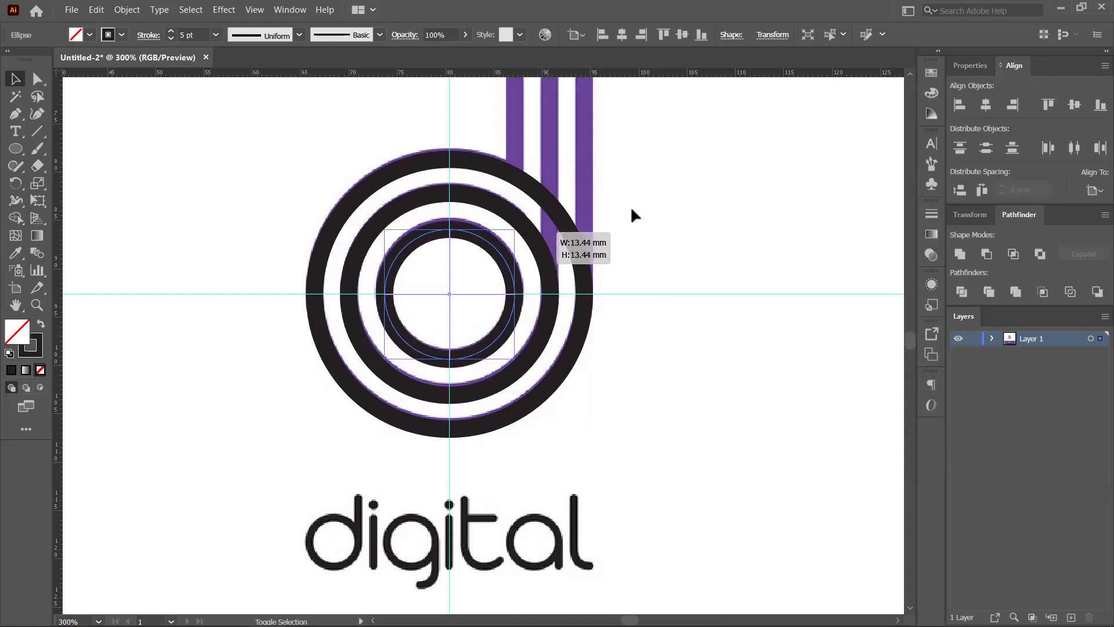
drag(632, 214, 633, 215)
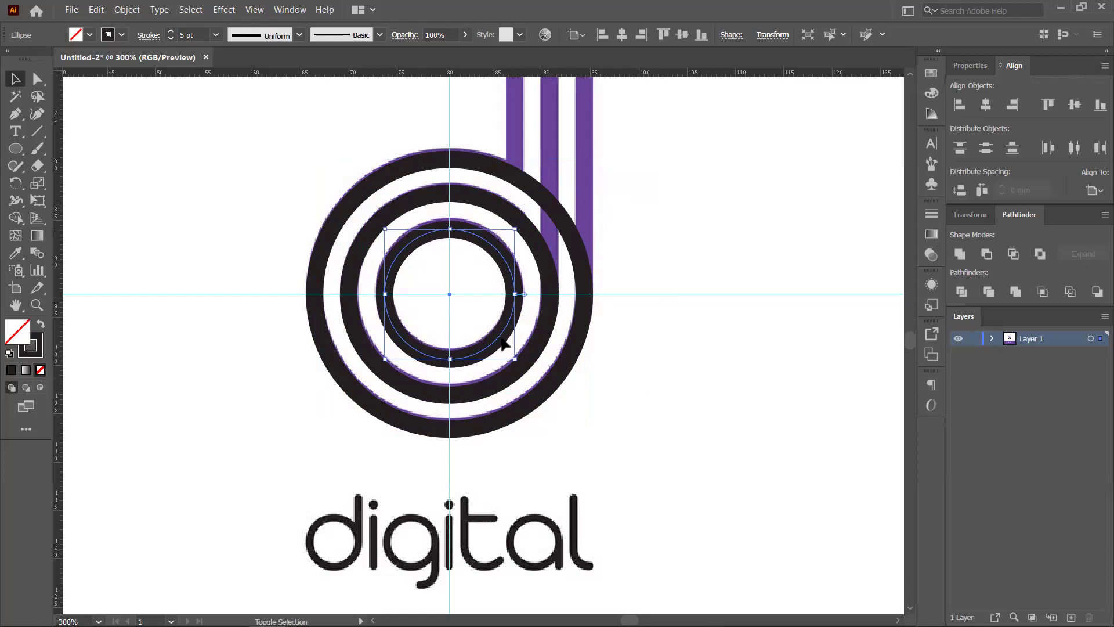
Drag out vertical guides along the three purple stems.
drag(649, 218, 599, 258)
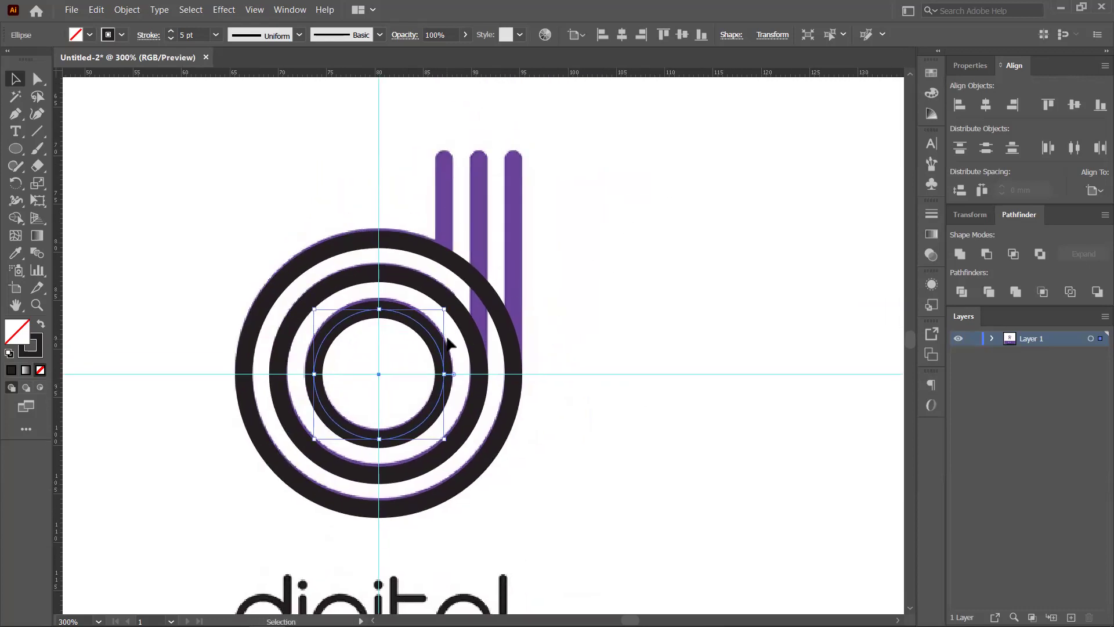
drag(56, 308, 442, 299)
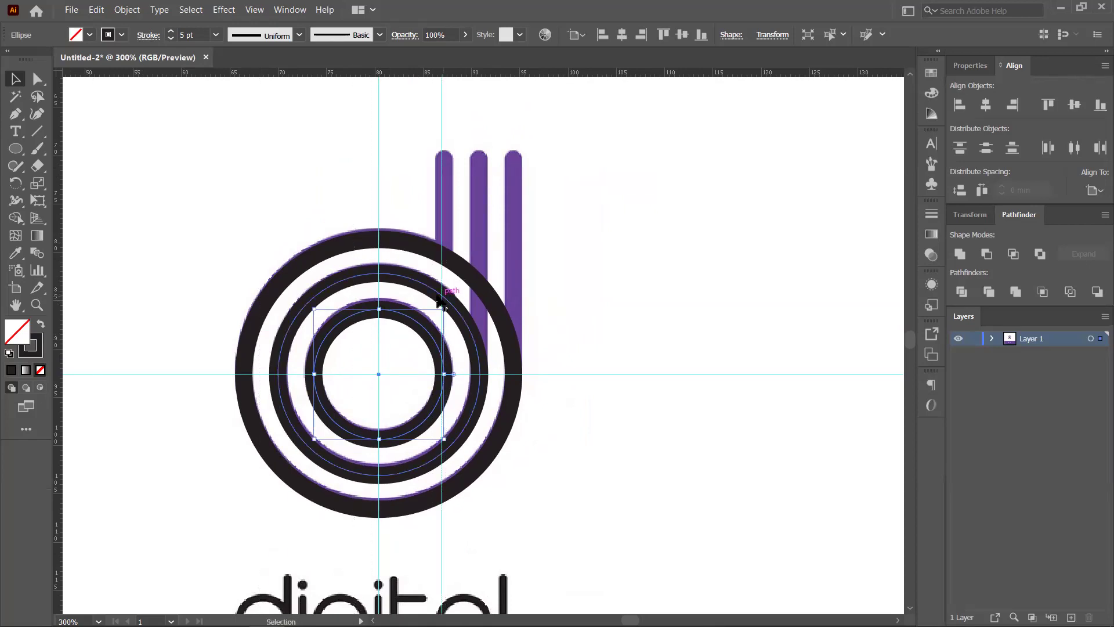
drag(57, 377, 481, 363)
drag(58, 397, 513, 384)
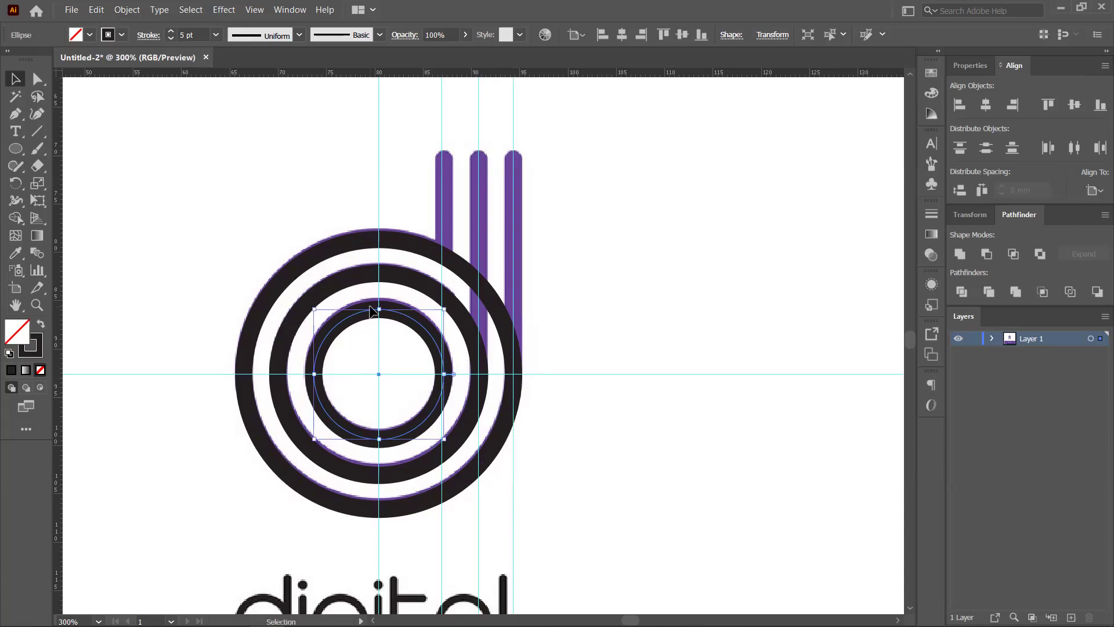
Add an anchor on the outer ring where it meets the first stem.
alt+scroll(455, 291, up, 2)
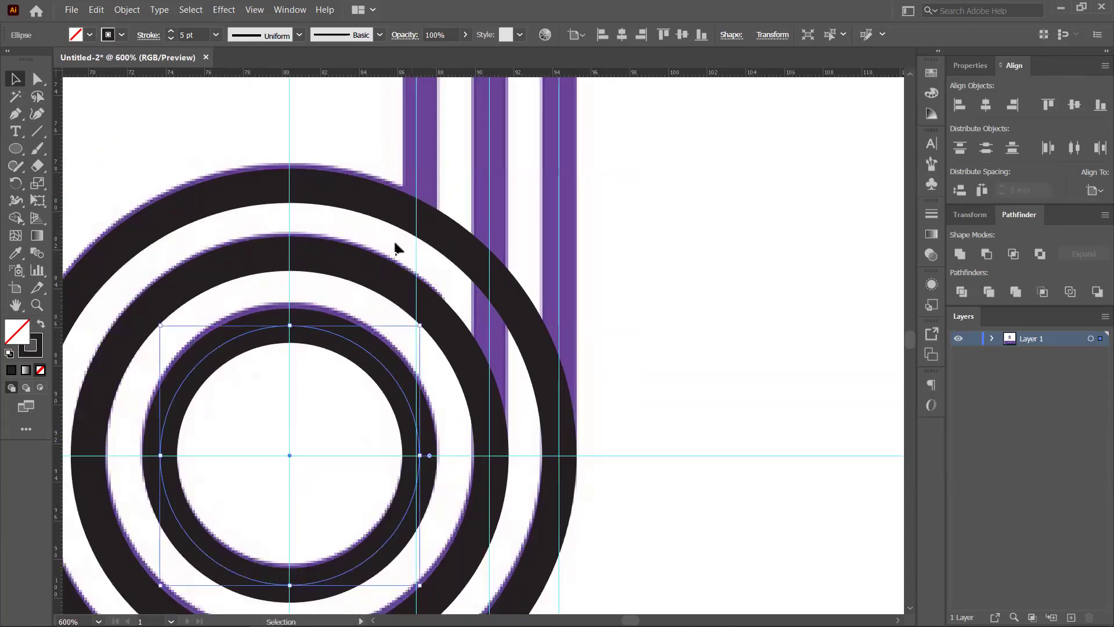
click(12, 116)
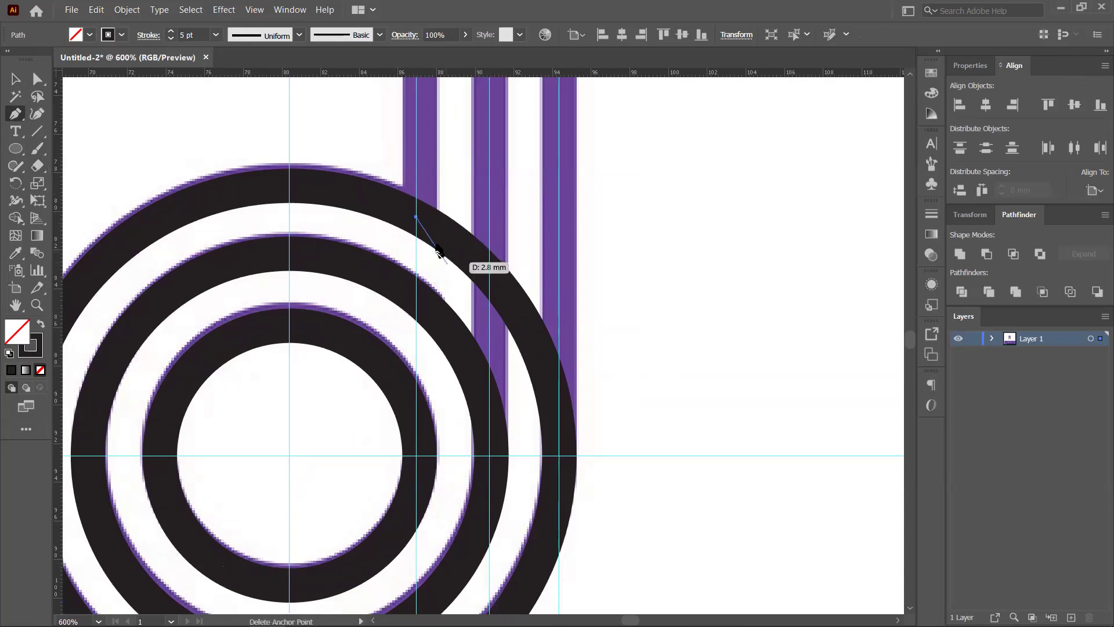
ctrl+click(429, 224)
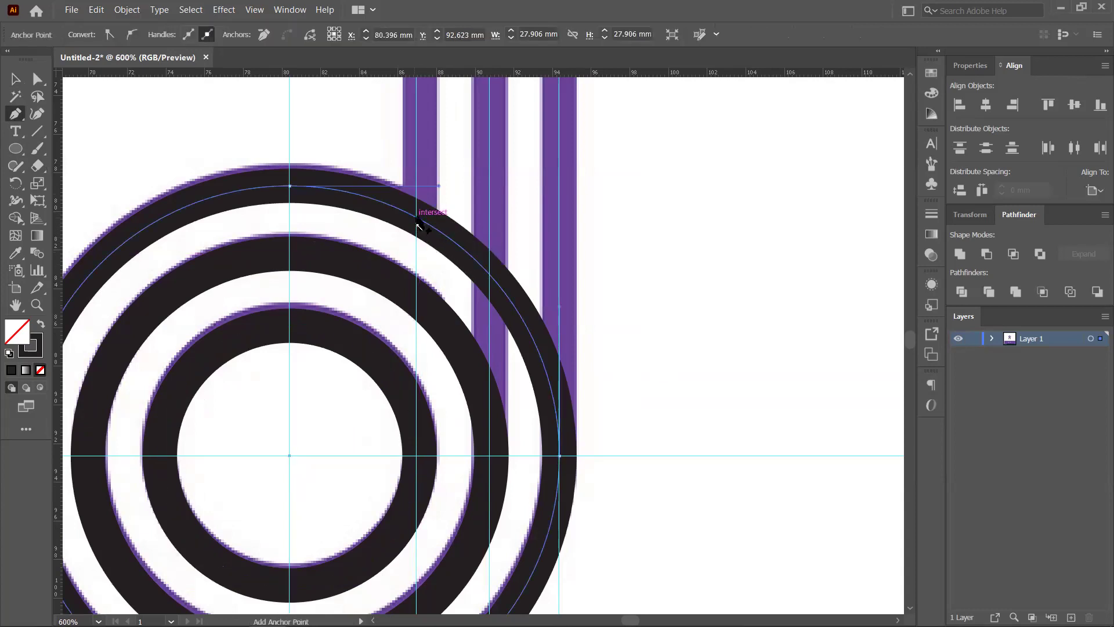
click(417, 219)
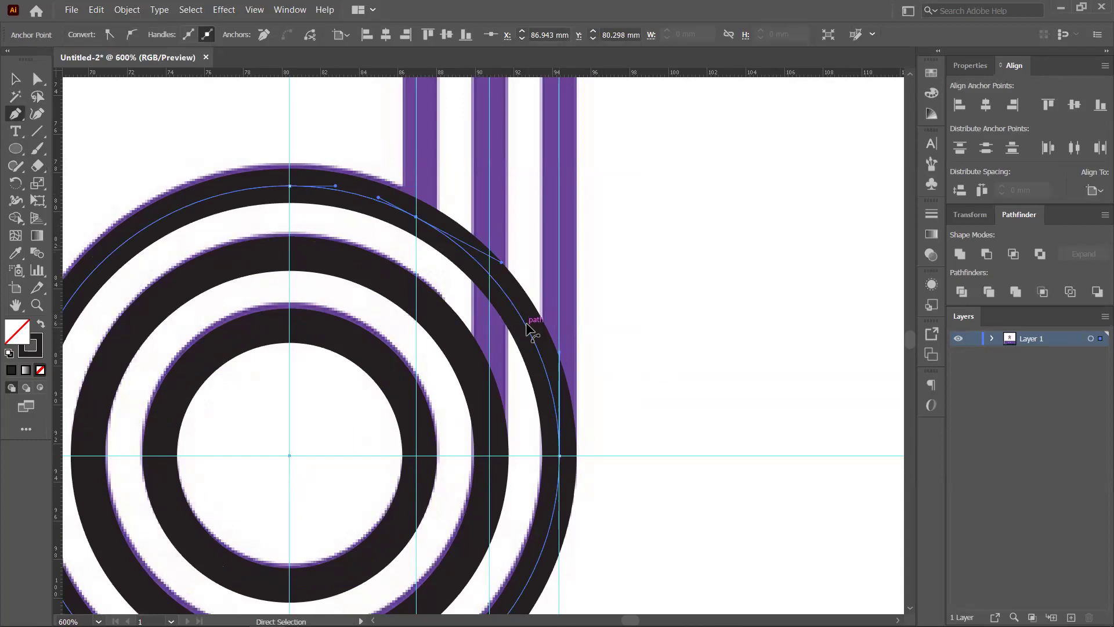
click(38, 81)
key(Delete)
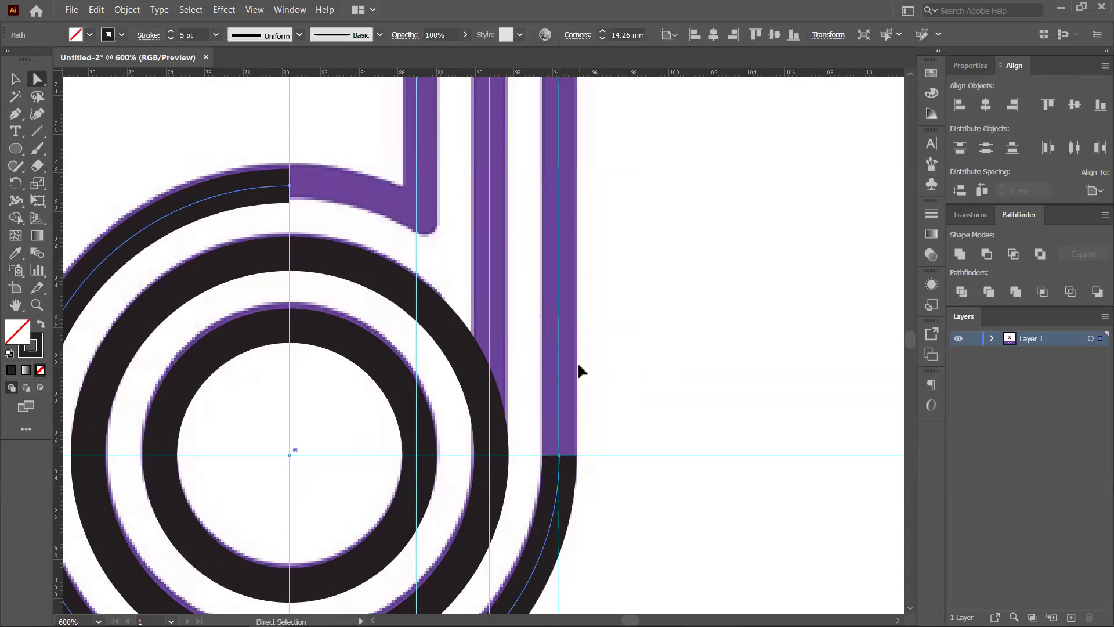
key(ctrl+z)
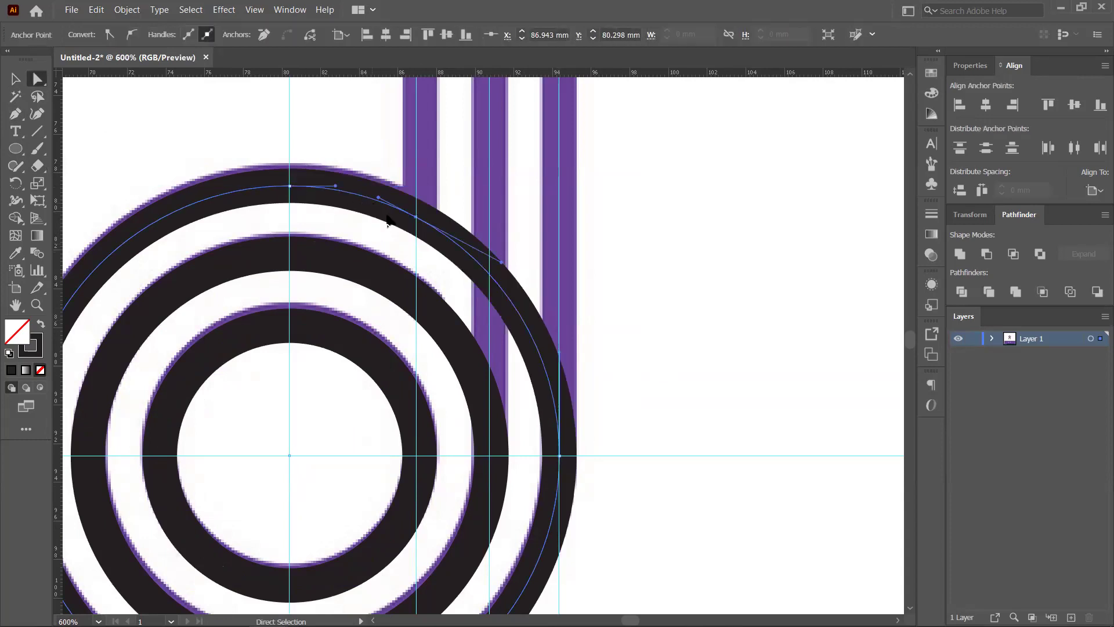
click(680, 236)
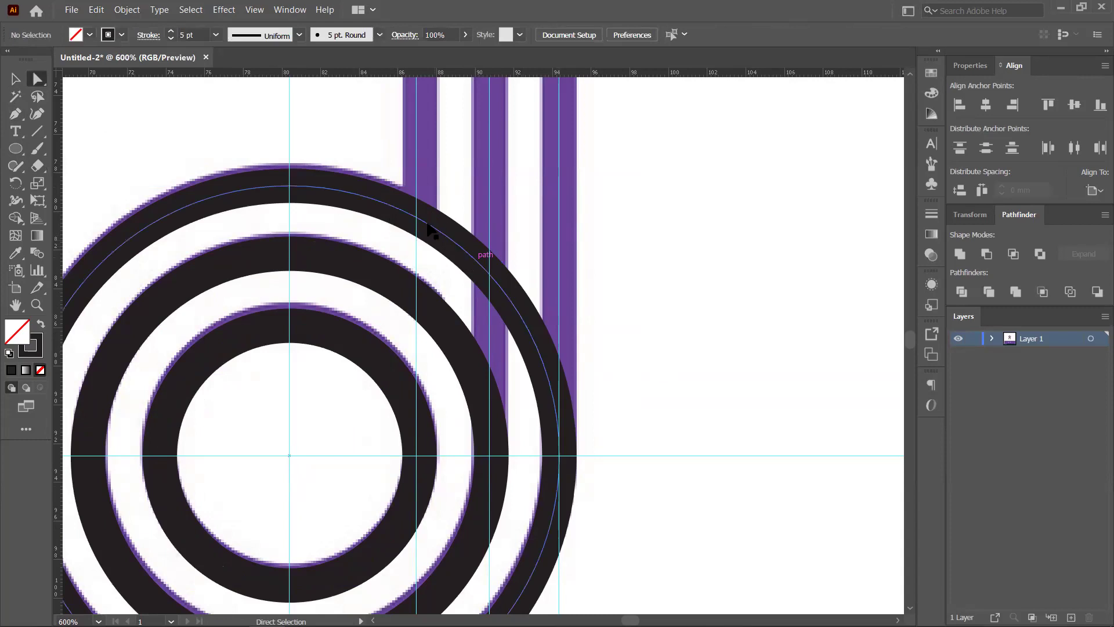
click(416, 220)
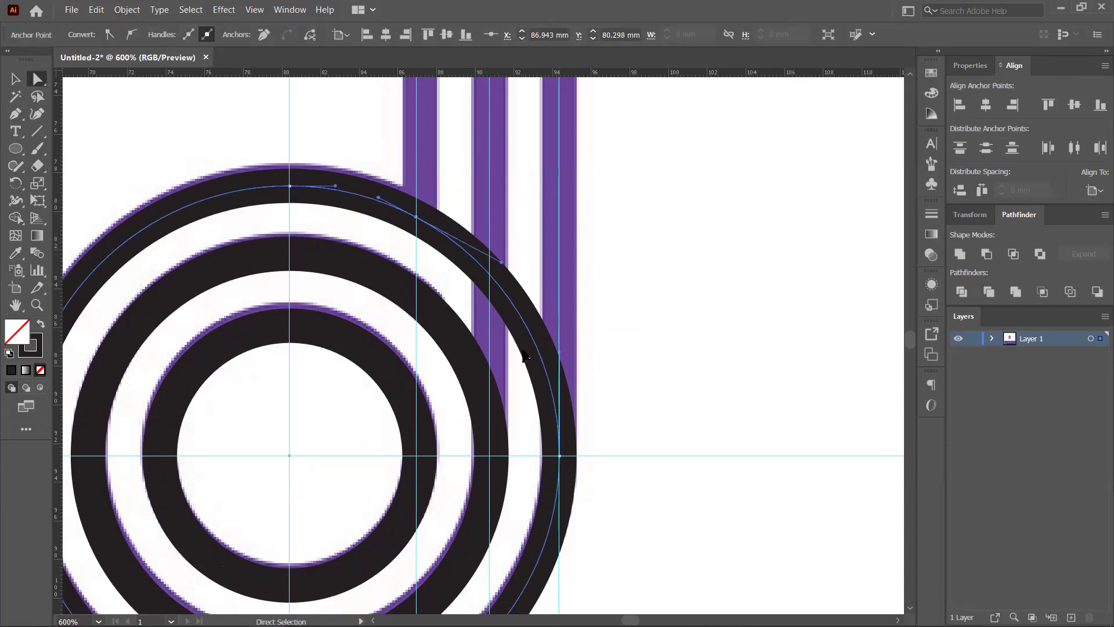
key(Delete)
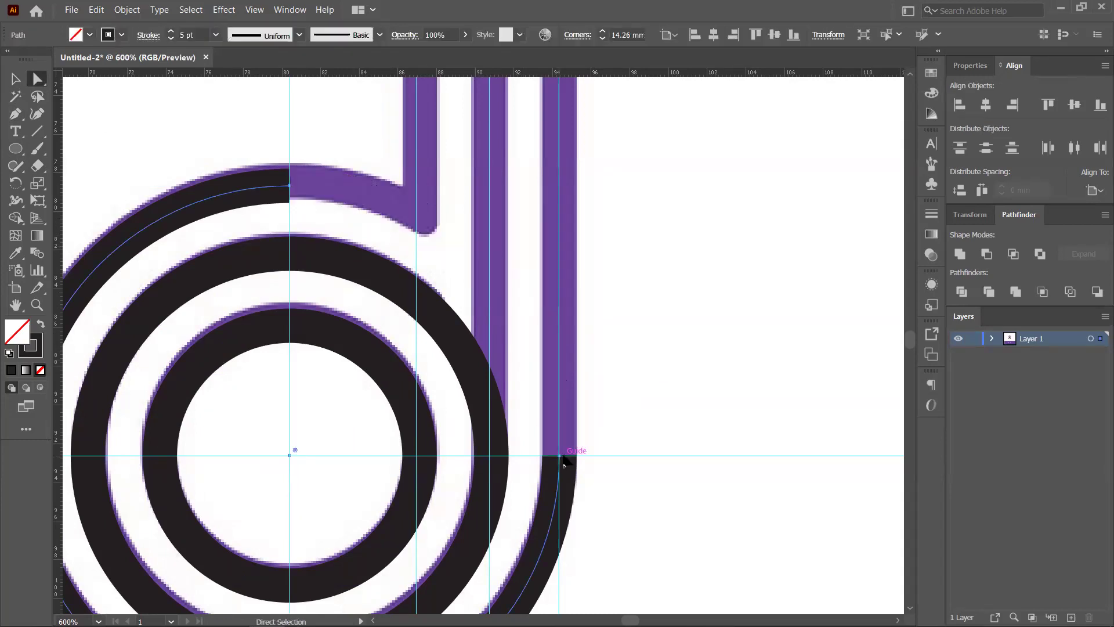
key(ctrl+z)
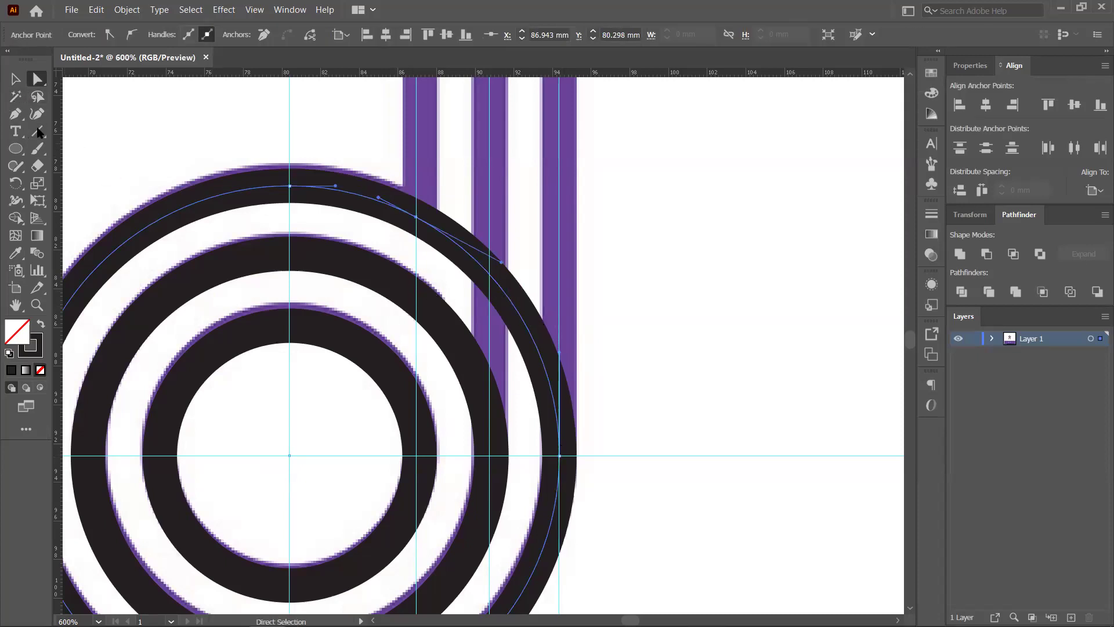
Add a second anchor lower on the outer ring and delete the upper-right arc between them.
click(15, 114)
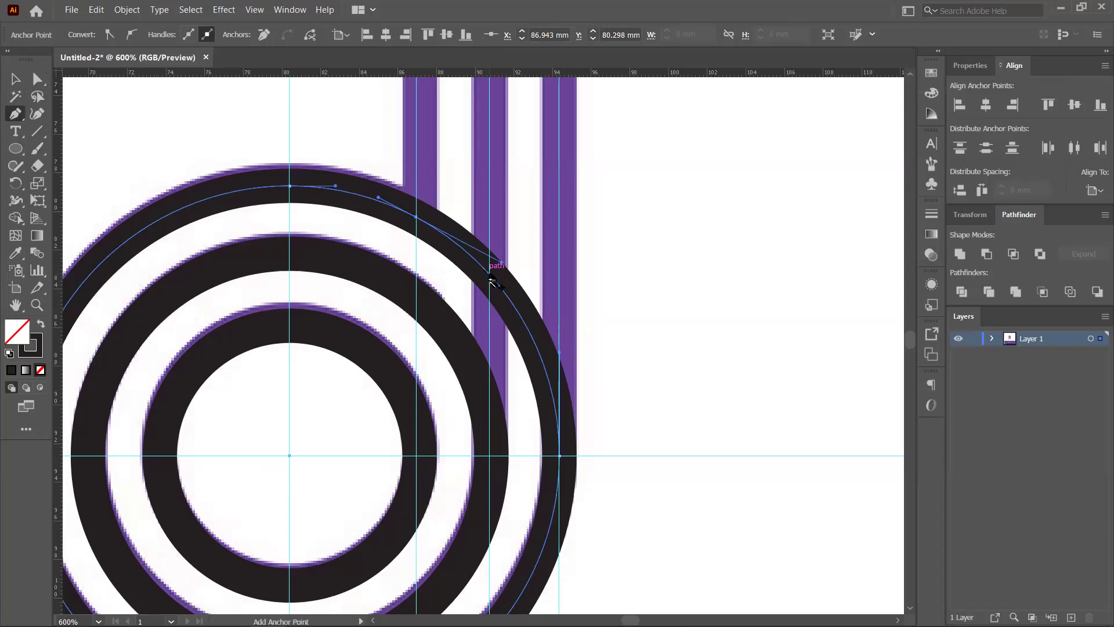
click(489, 274)
click(37, 78)
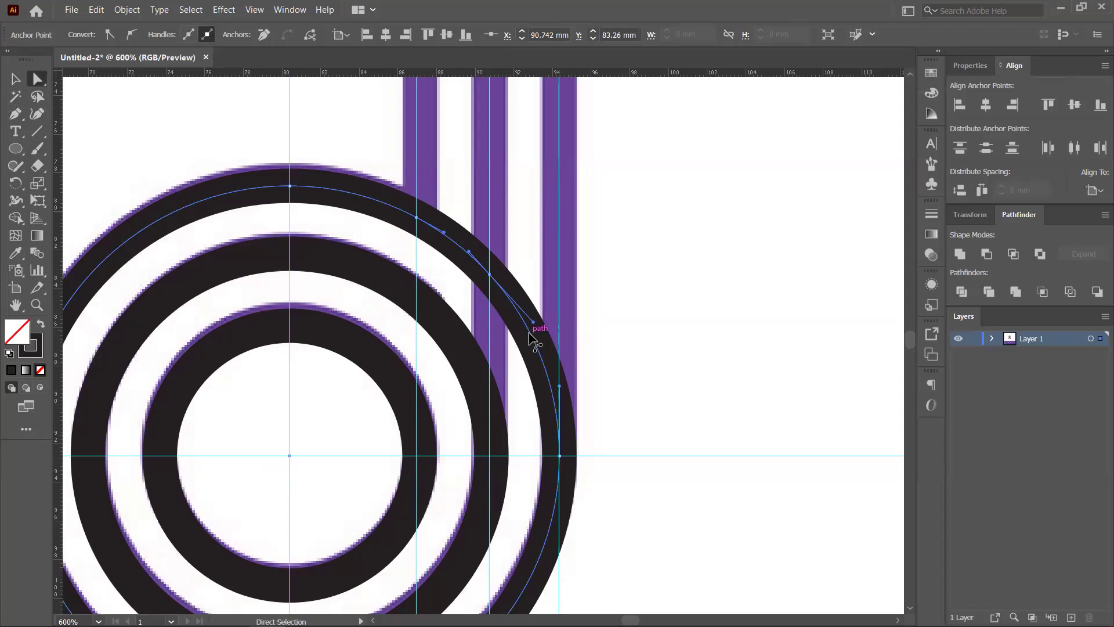
key(Delete)
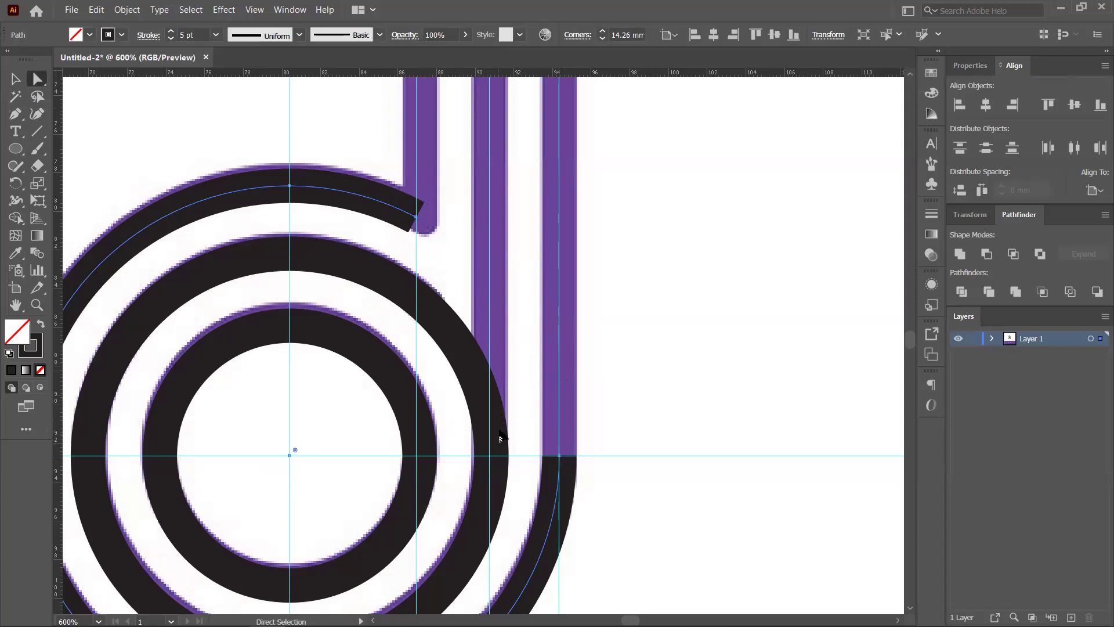
Hide the middle ring to place a vertical guide at the second stem's edge, then show it again.
click(436, 318)
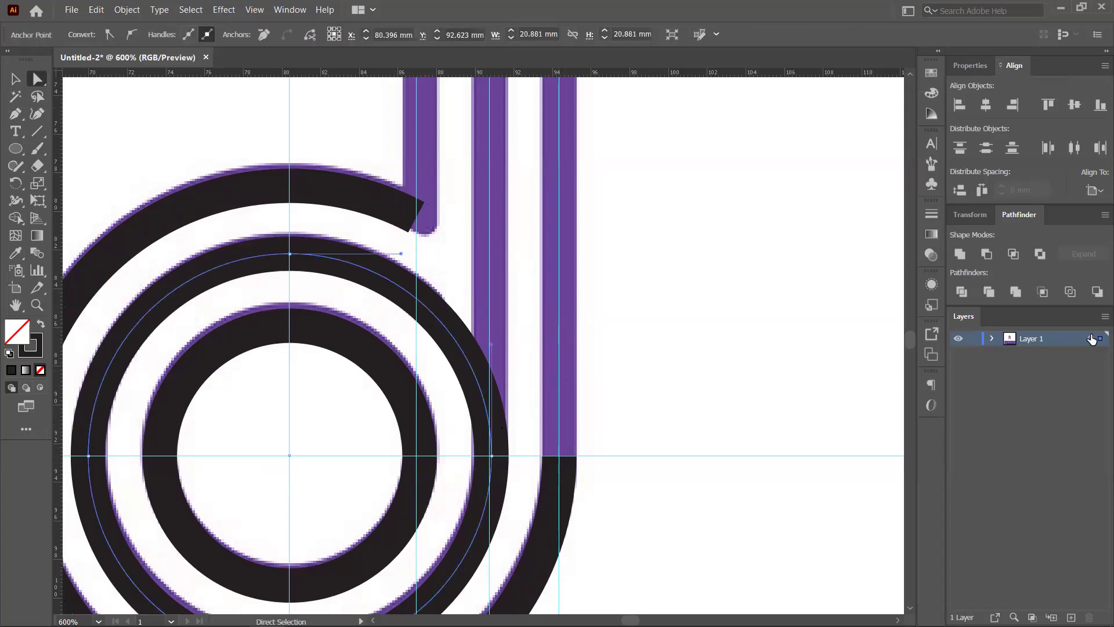
click(992, 339)
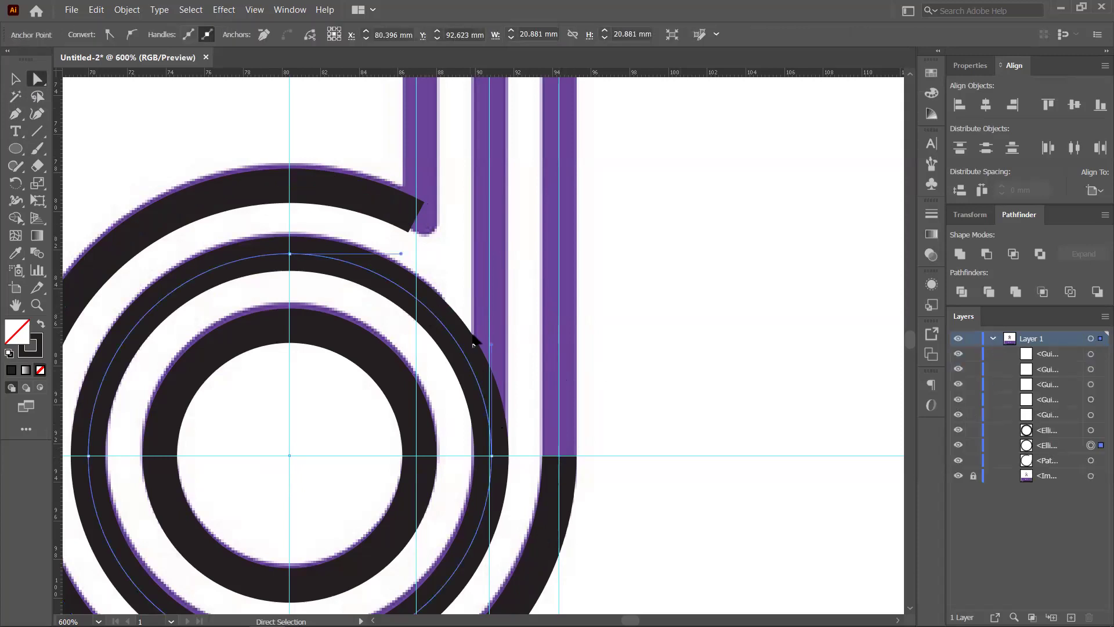
click(958, 445)
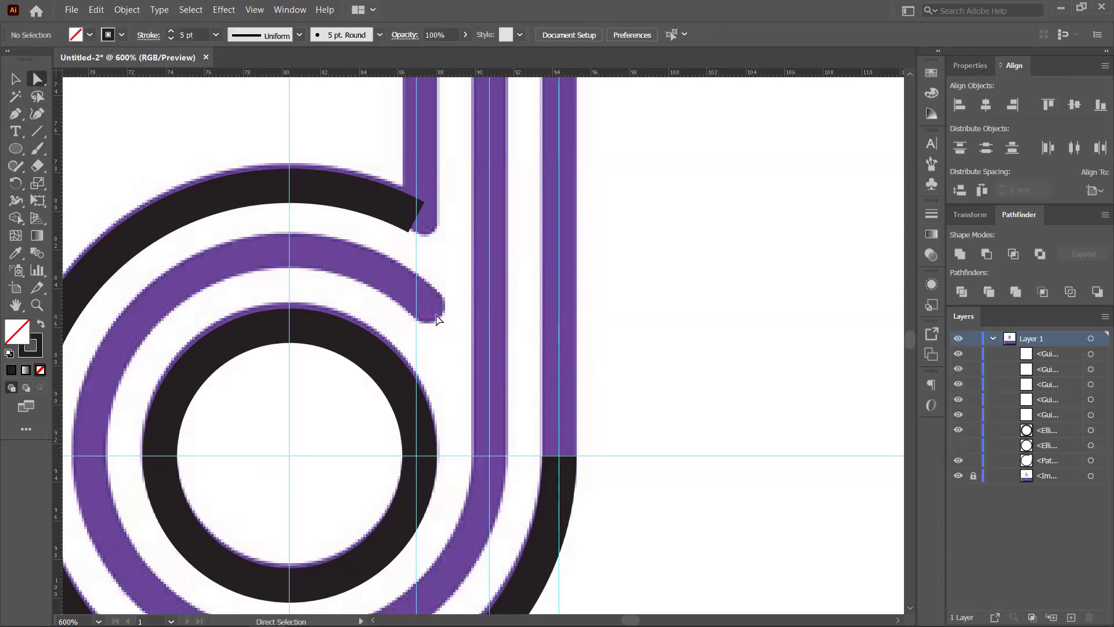
drag(61, 335, 436, 352)
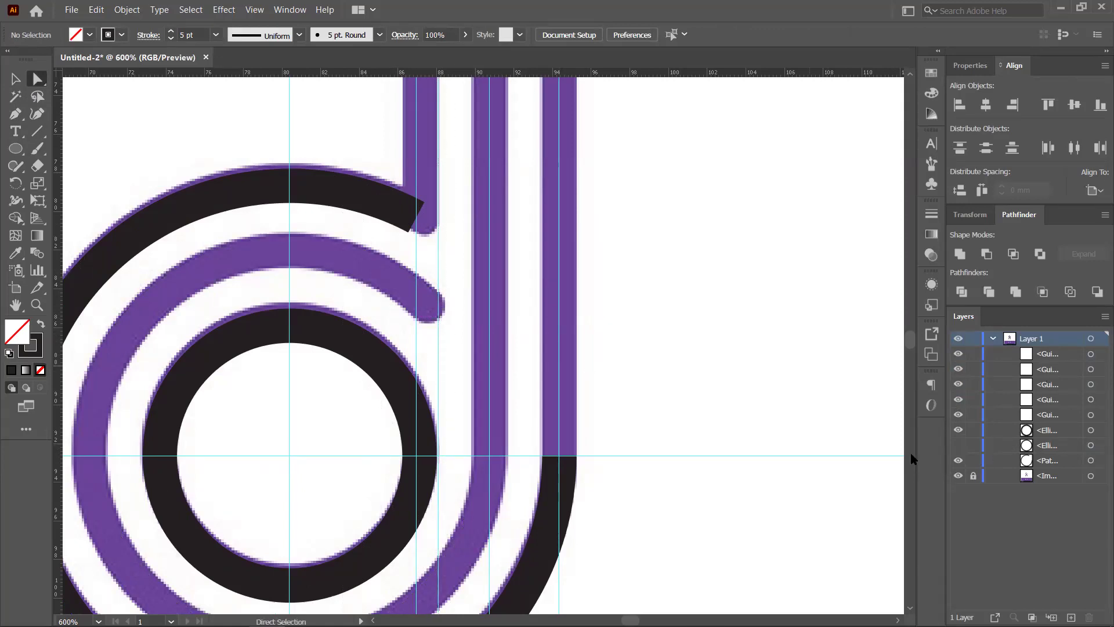
click(958, 445)
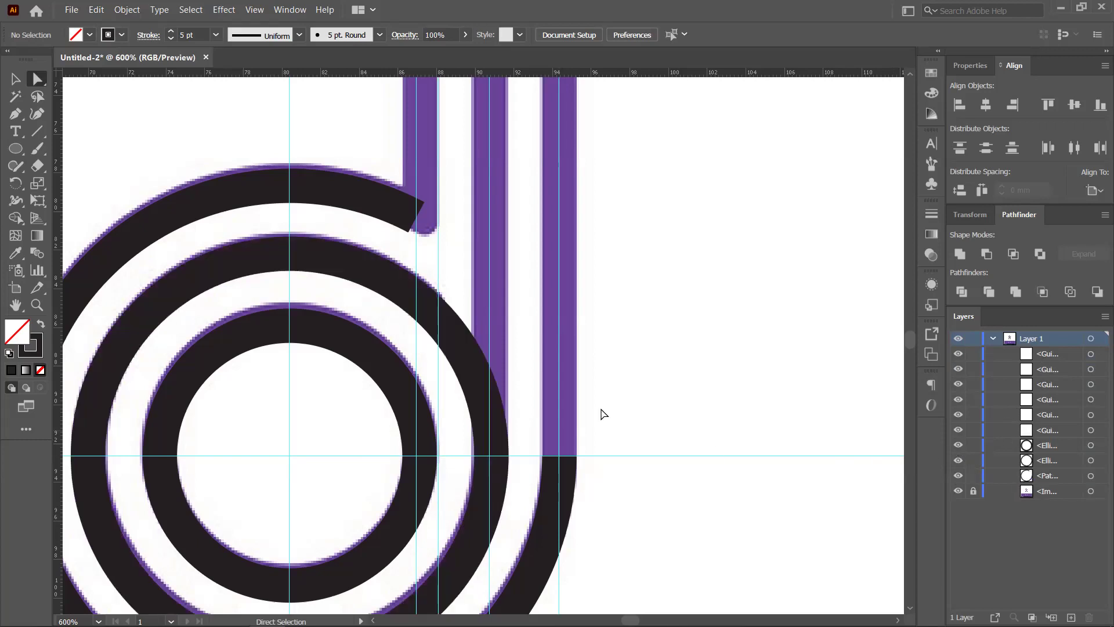
Add two anchors on the middle ring and delete its upper-right arc.
click(470, 363)
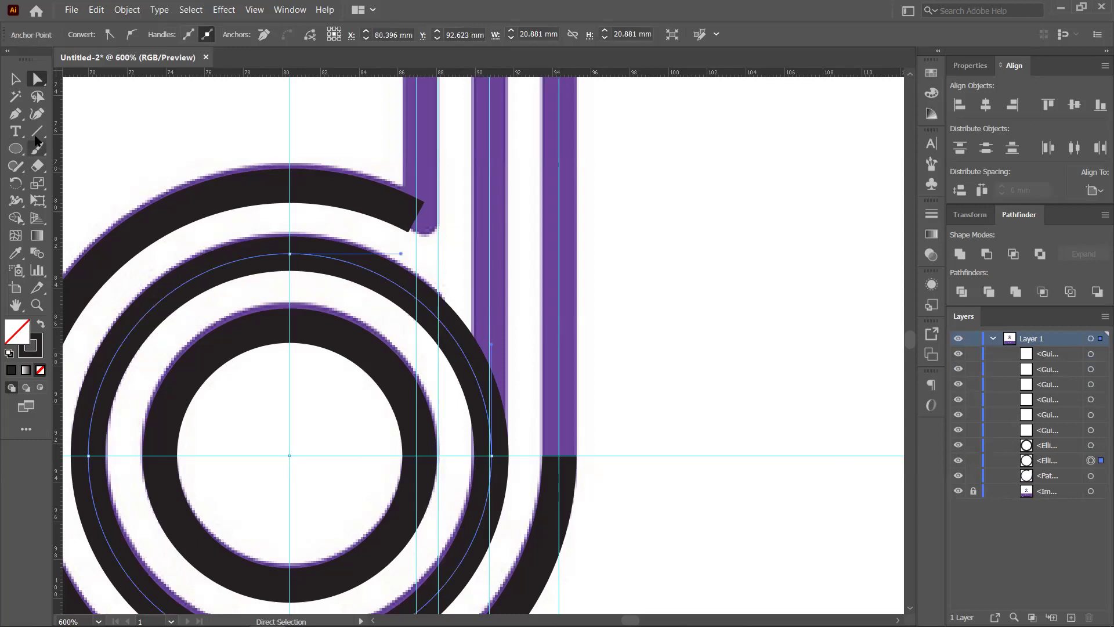
click(16, 114)
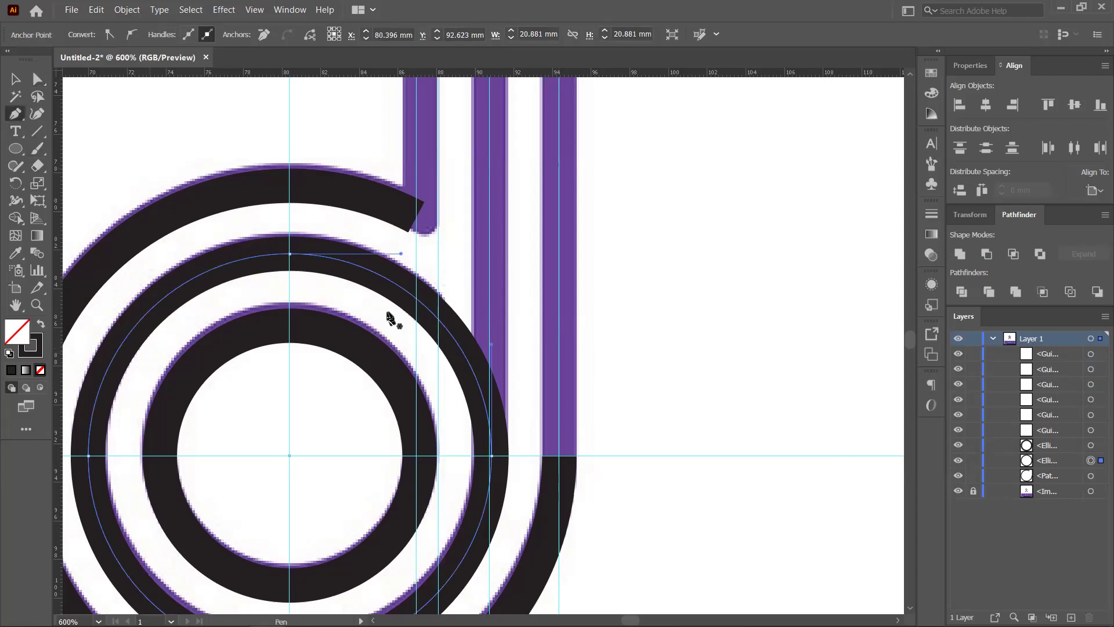
click(439, 320)
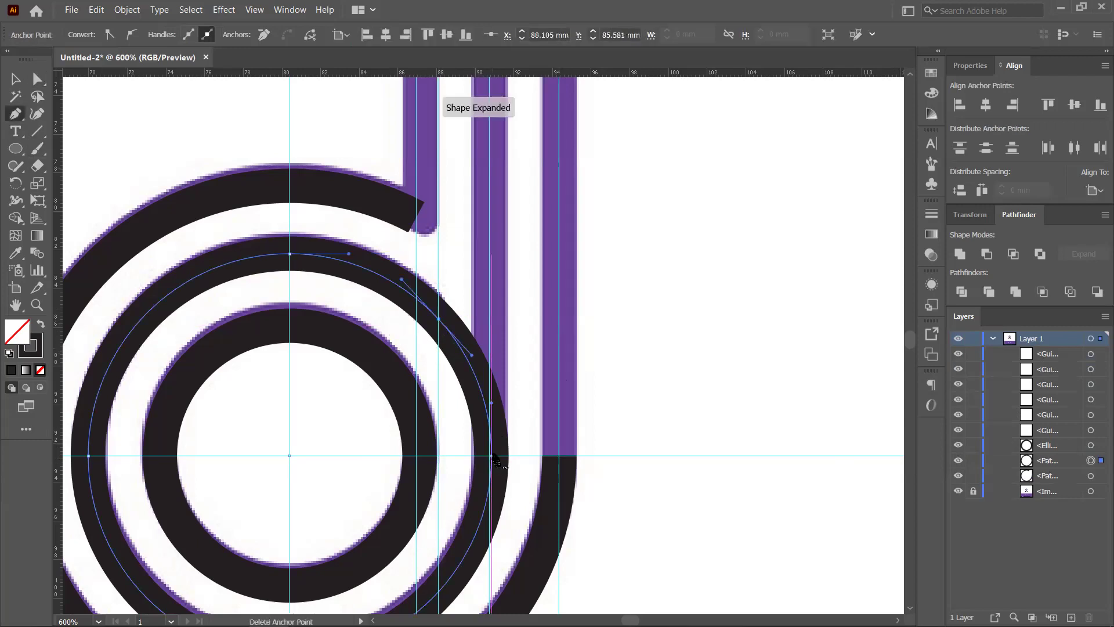
click(477, 380)
click(101, 102)
key(a)
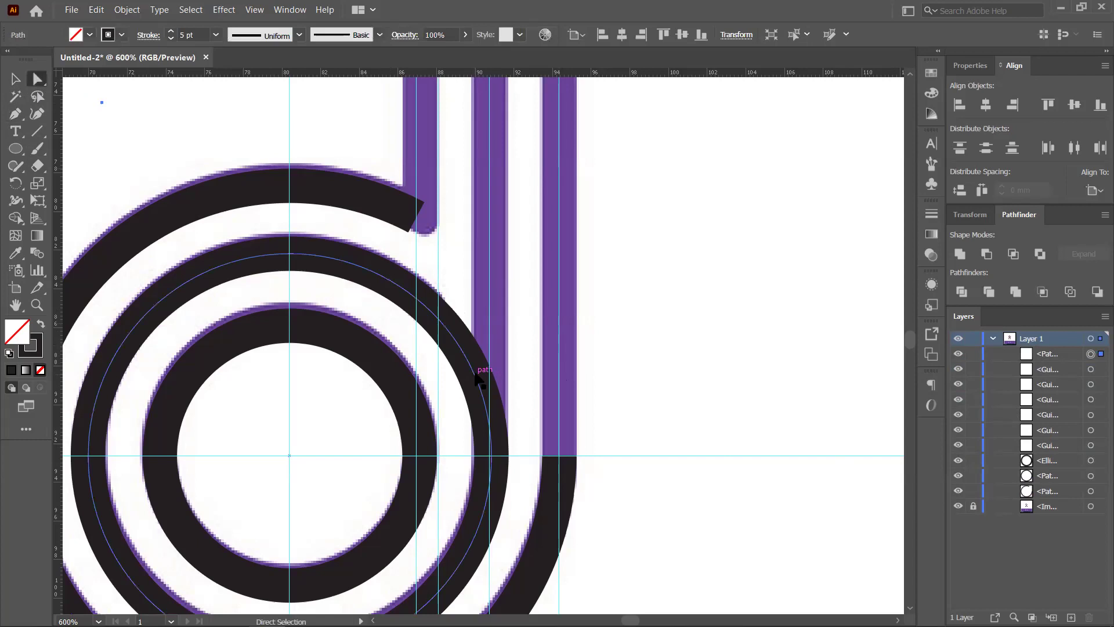
click(438, 322)
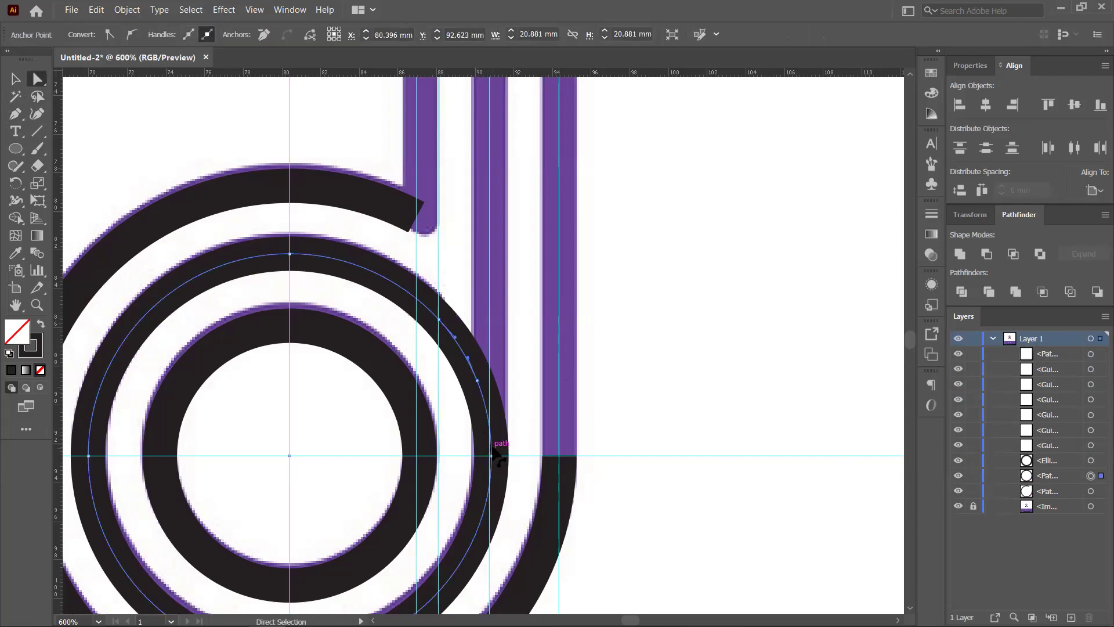
key(Delete)
key(ctrl+shift+a)
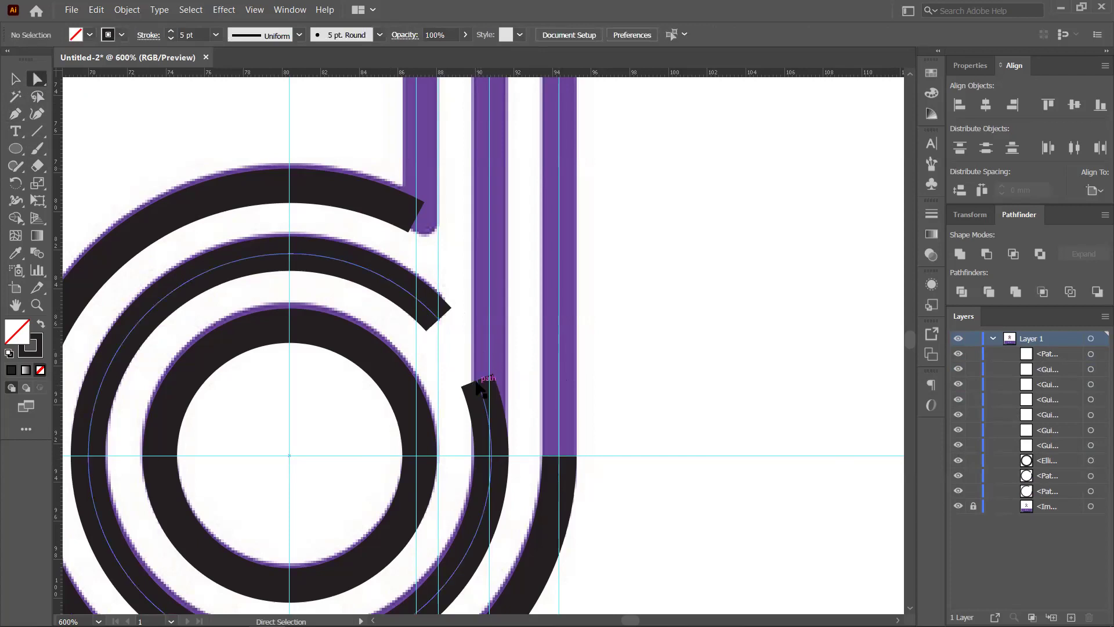
click(508, 406)
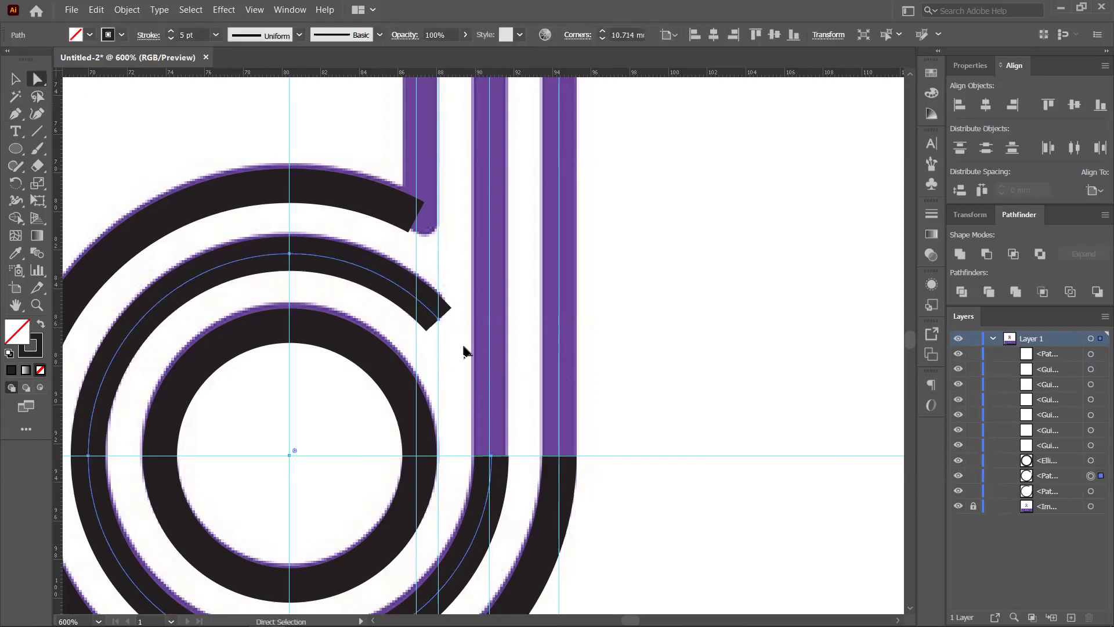
key(ctrl+shift+a)
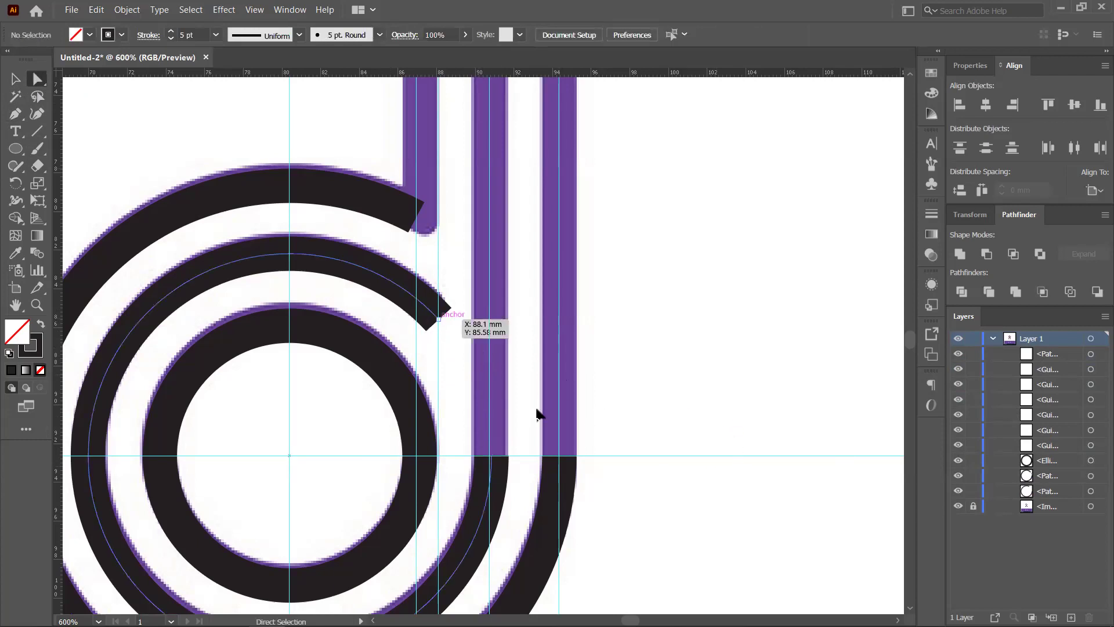
scroll(571, 464, down, 1)
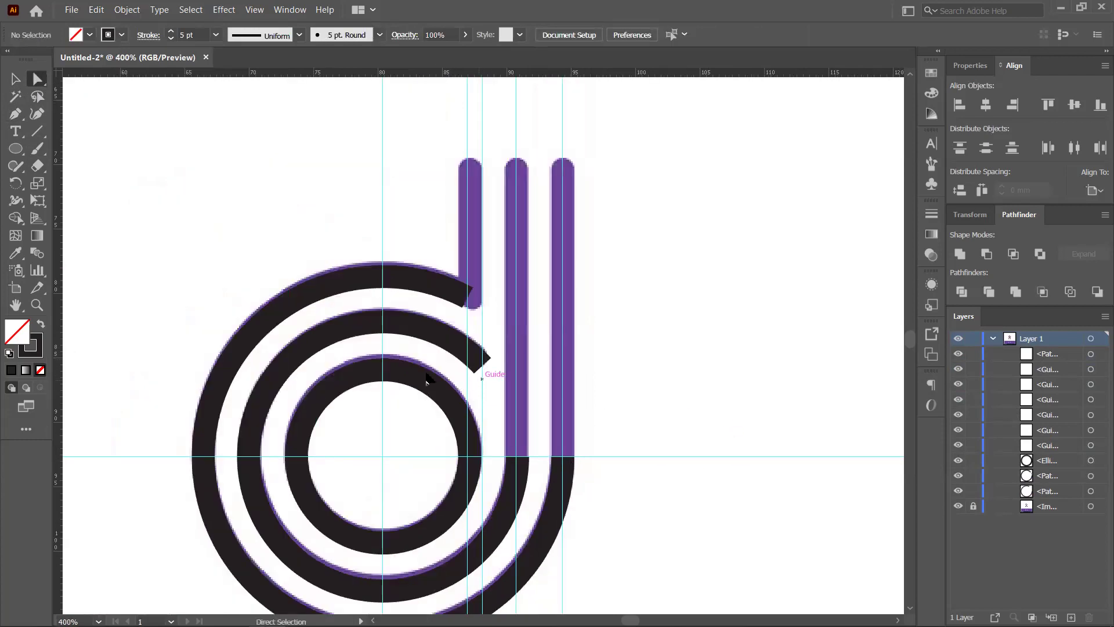
Draw straight lines down the first and second purple stems.
click(38, 131)
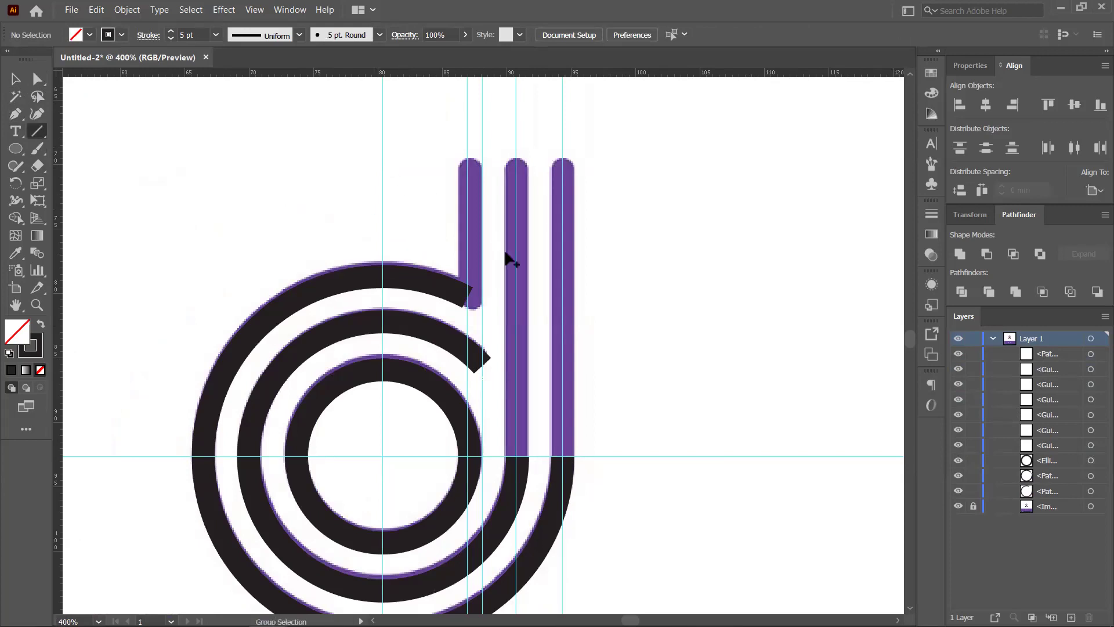
scroll(510, 256, up, 2)
scroll(420, 175, down, 3)
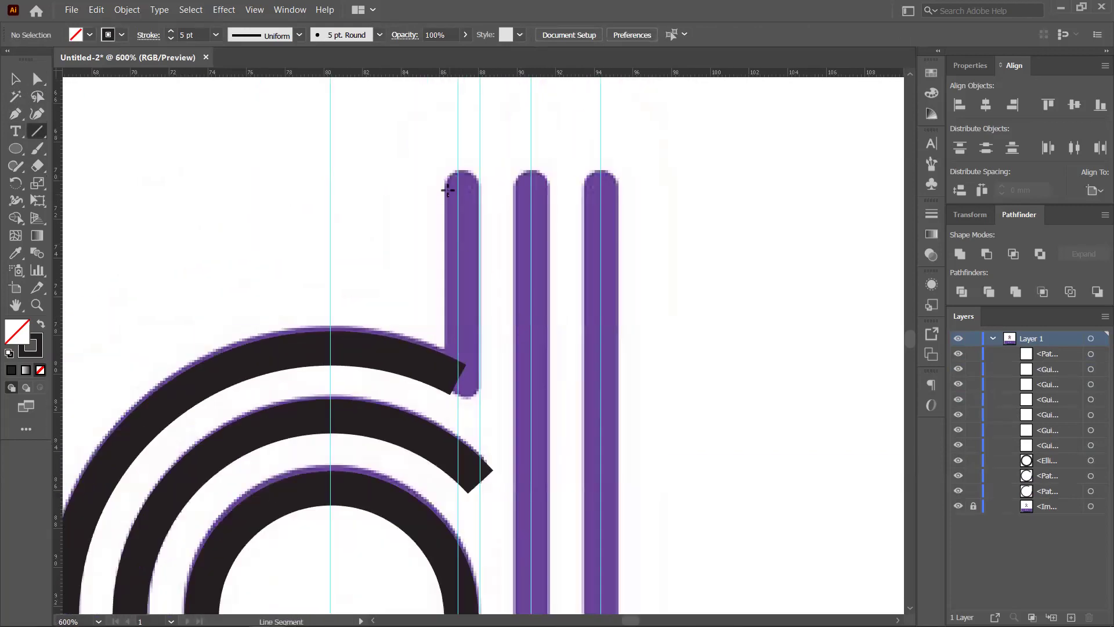
mouse_move(458, 172)
mouse_down()
mouse_move(468, 356)
mouse_move(455, 393)
mouse_up()
scroll(510, 219, down, 3)
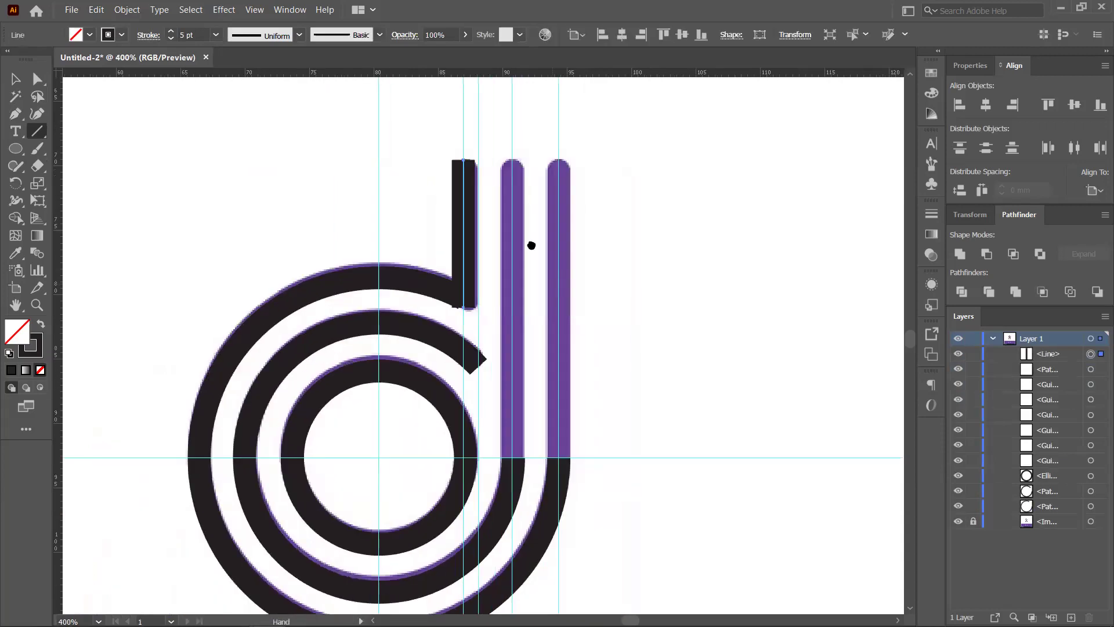
drag(492, 120, 490, 417)
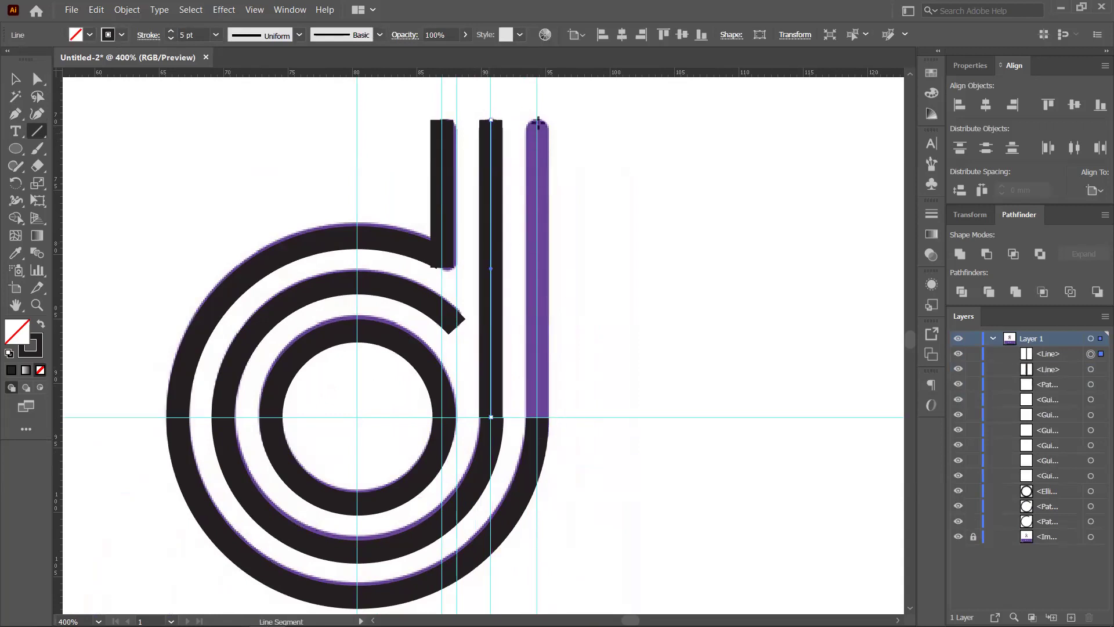
Alt-drag a copy of the stem line onto the rightmost purple stem and deselect.
click(16, 80)
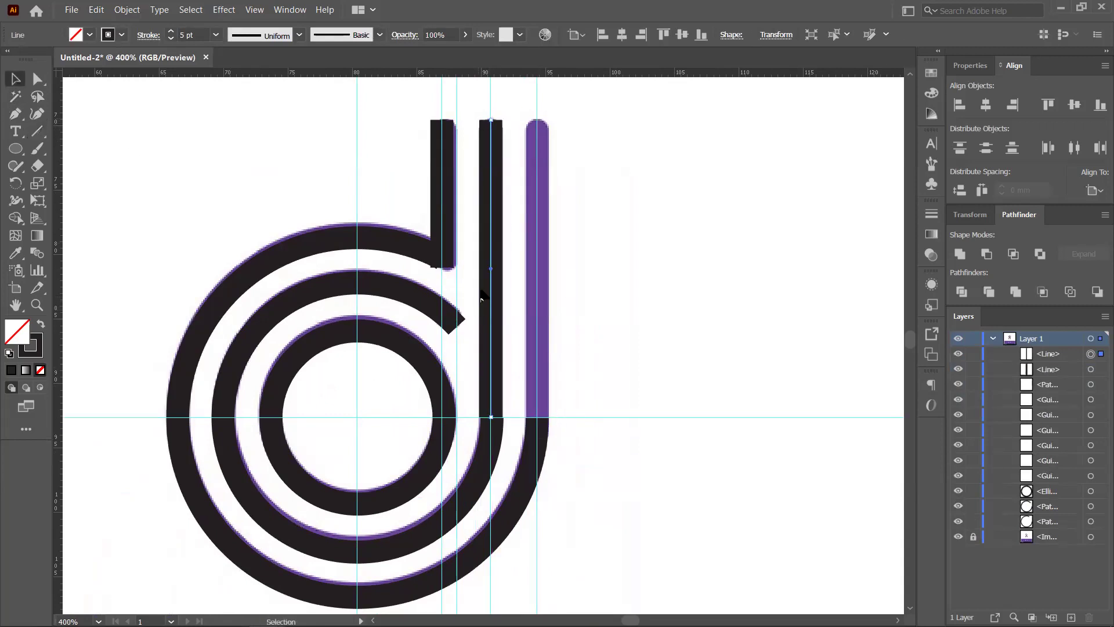
alt+drag(490, 292, 537, 290)
click(628, 333)
Average the upper arc and short stem end anchors (Both), then join them into one path.
alt+scroll(445, 262, up, 2)
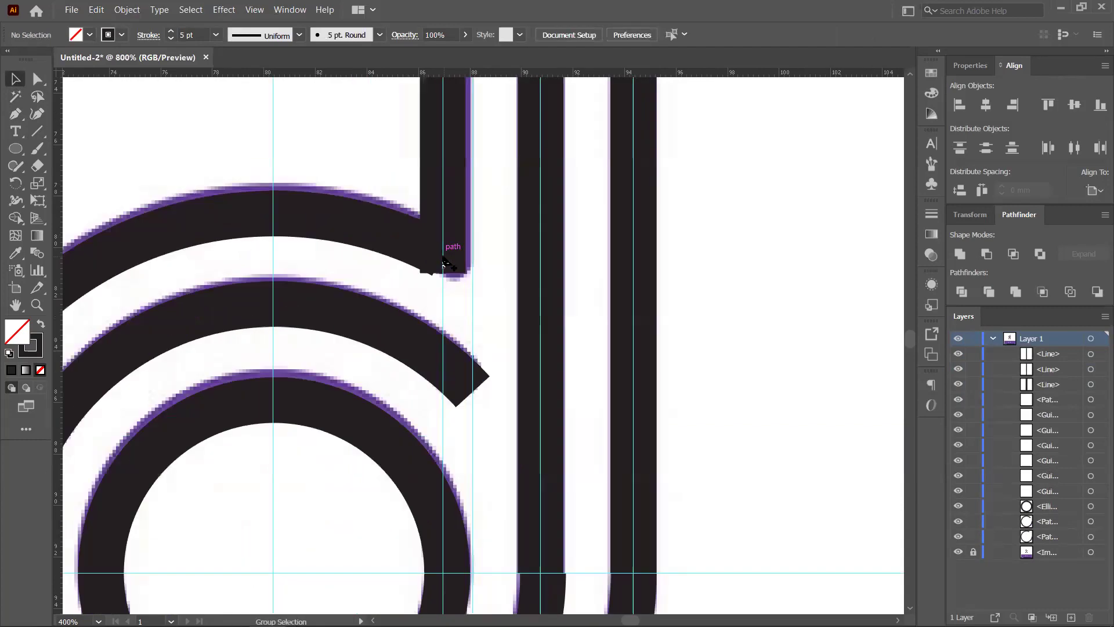
alt+scroll(444, 262, up, 2)
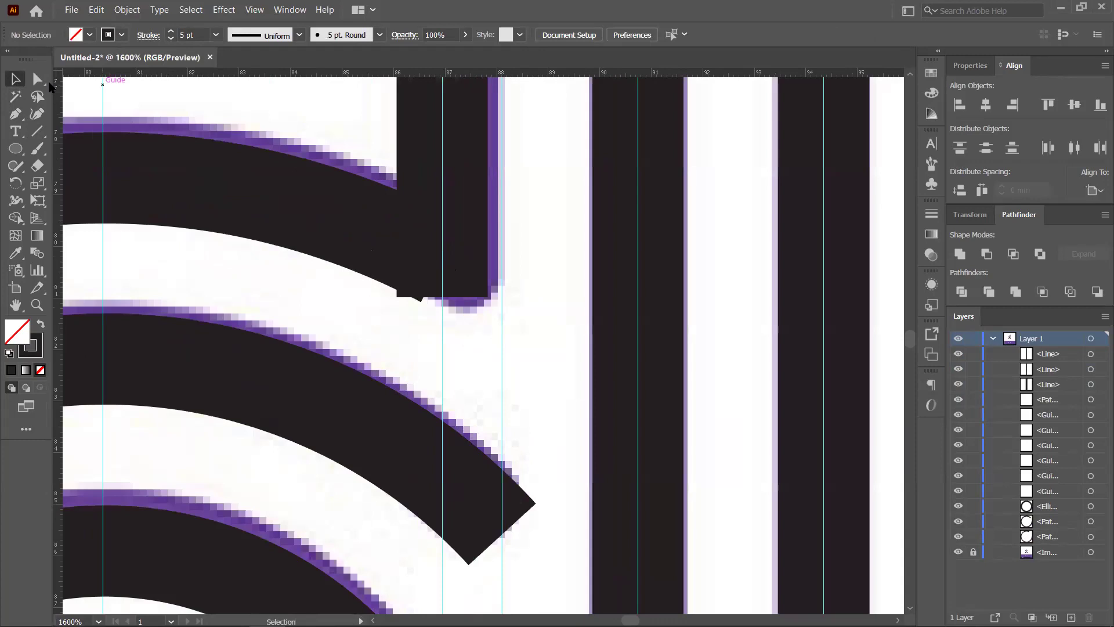
key(a)
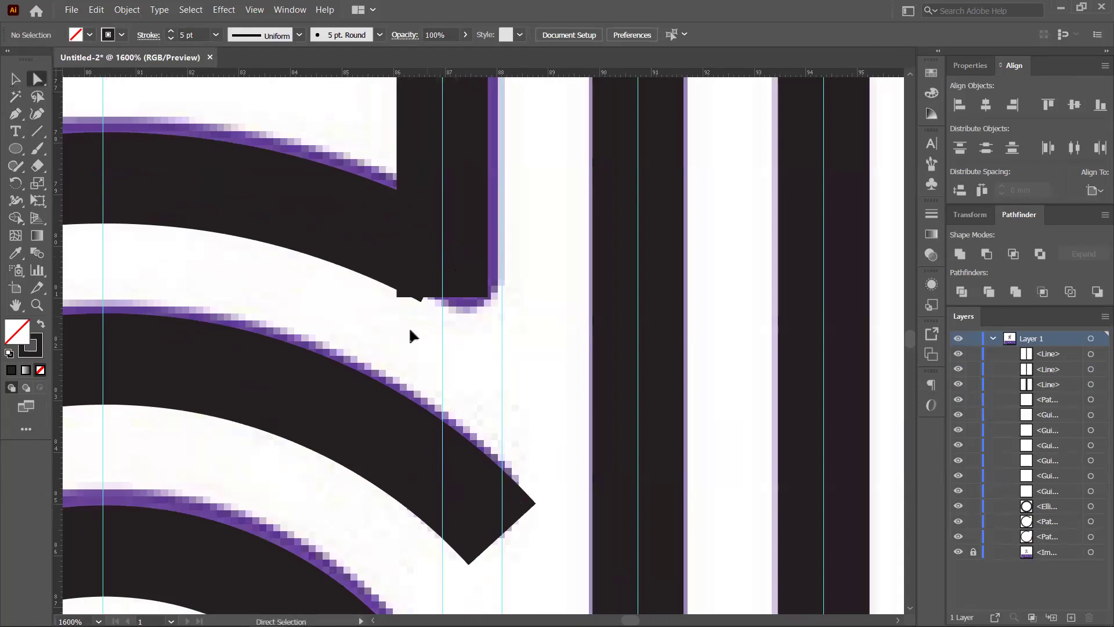
click(442, 264)
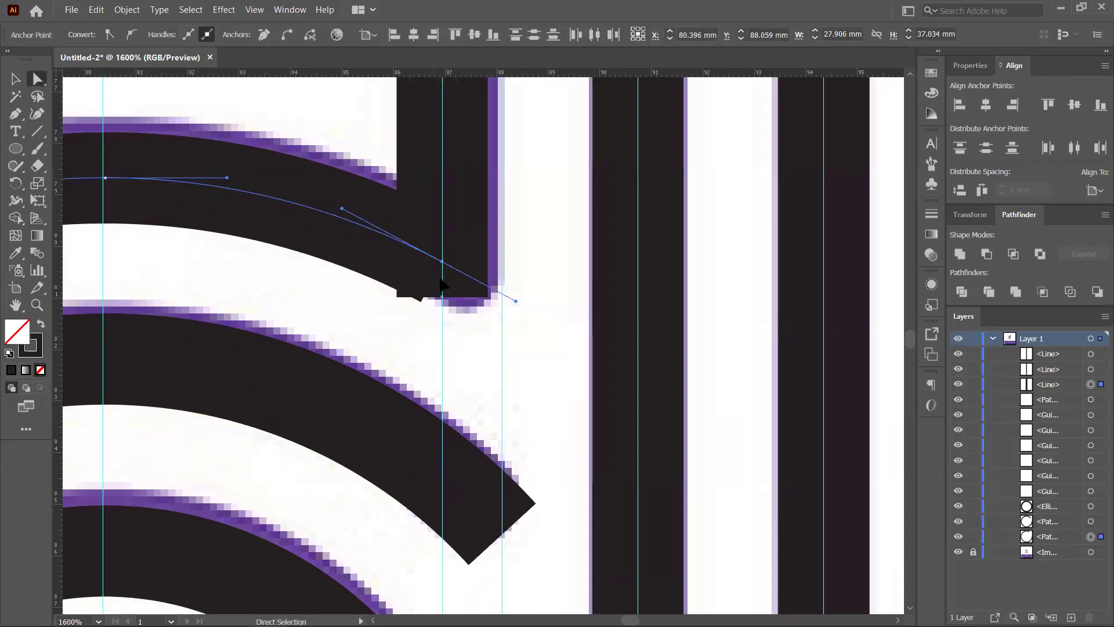
drag(398, 314, 498, 175)
right_click(427, 230)
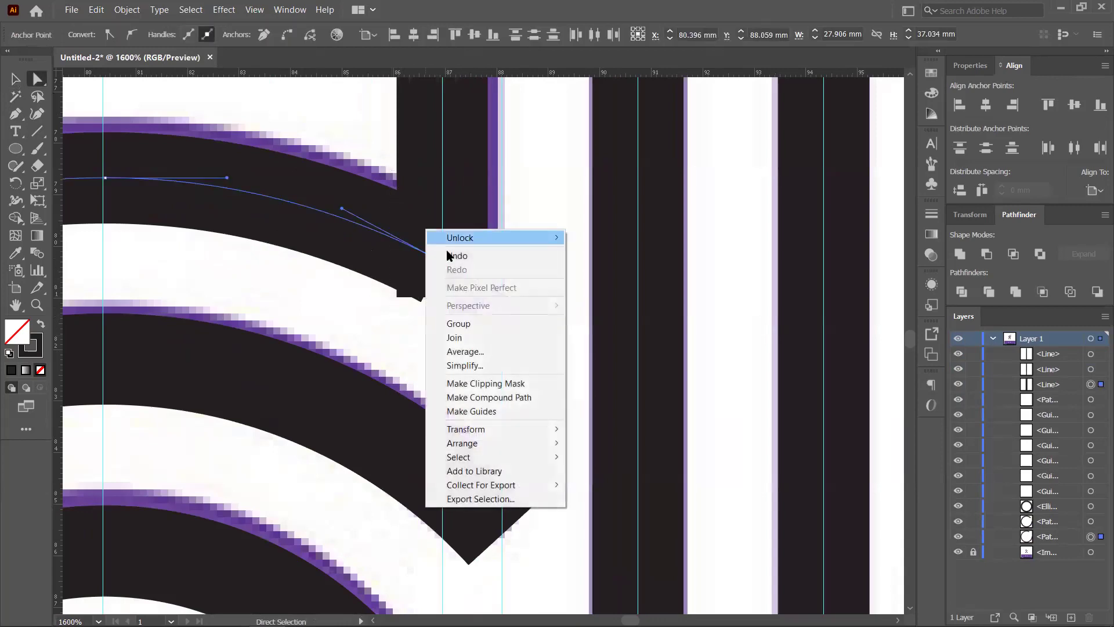
click(464, 352)
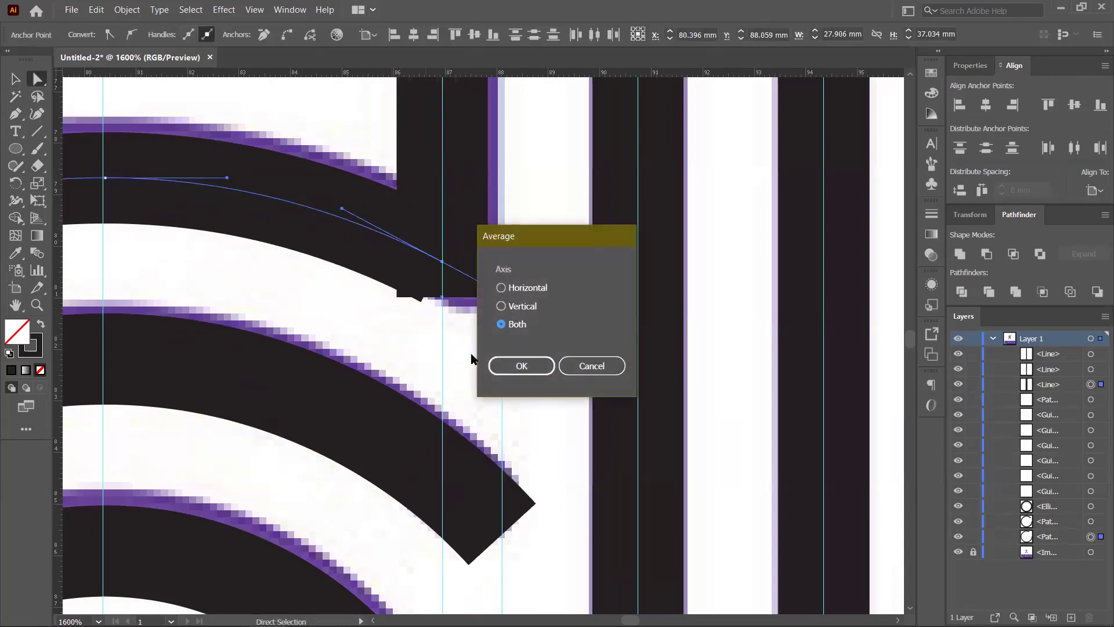
click(520, 364)
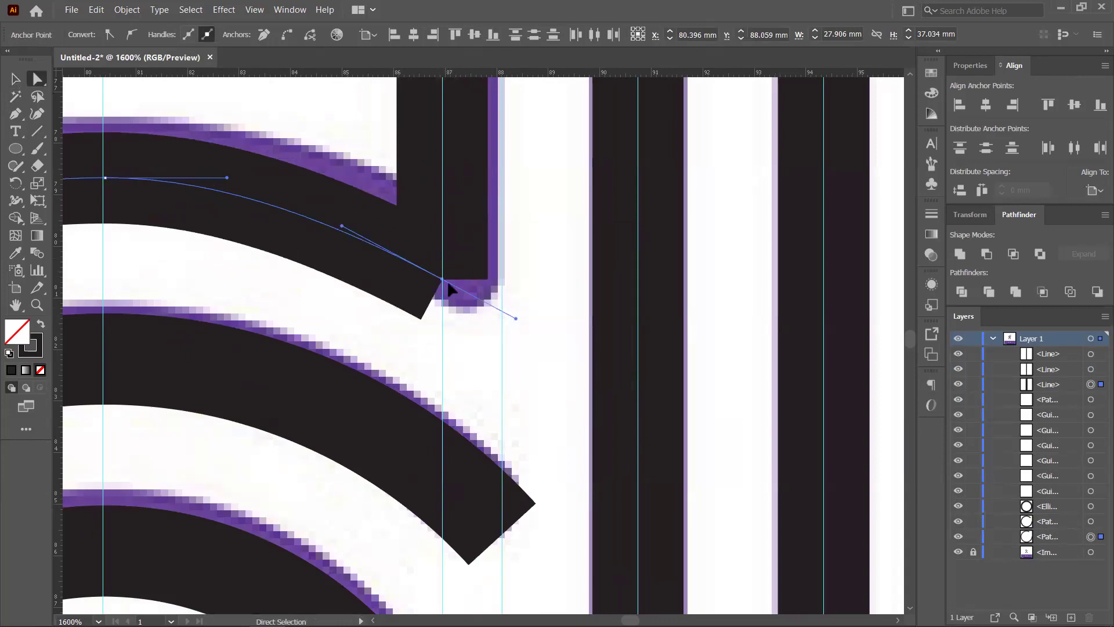
right_click(438, 250)
click(479, 358)
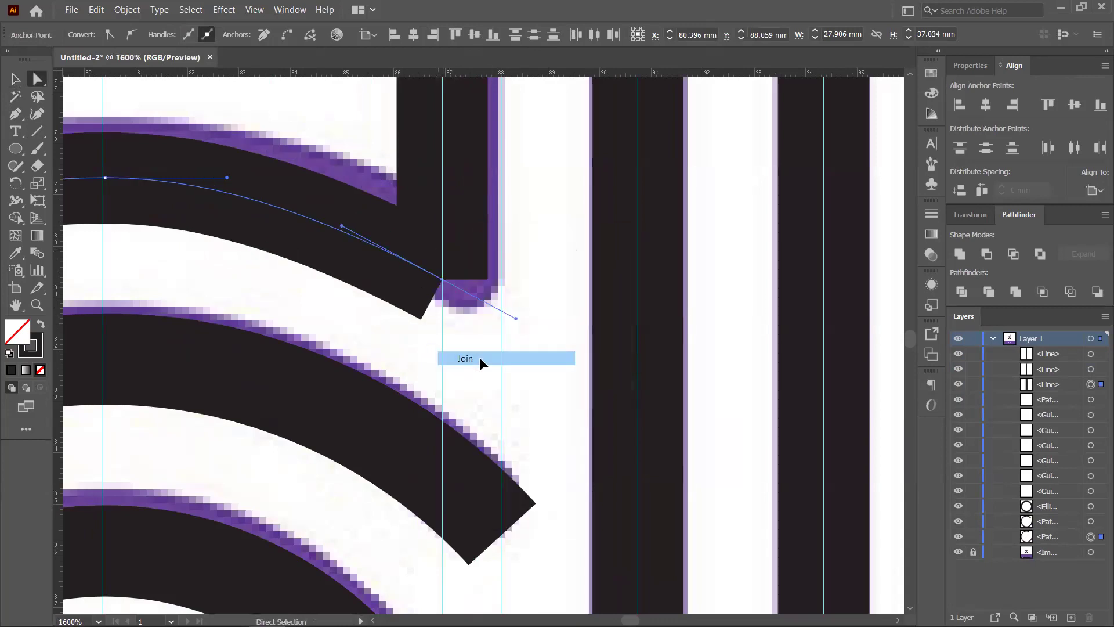
Average and join the middle arc's end with its stem at the middle junction.
key(ctrl+minus)
scroll(514, 356, down, 5)
scroll(479, 360, down, 3)
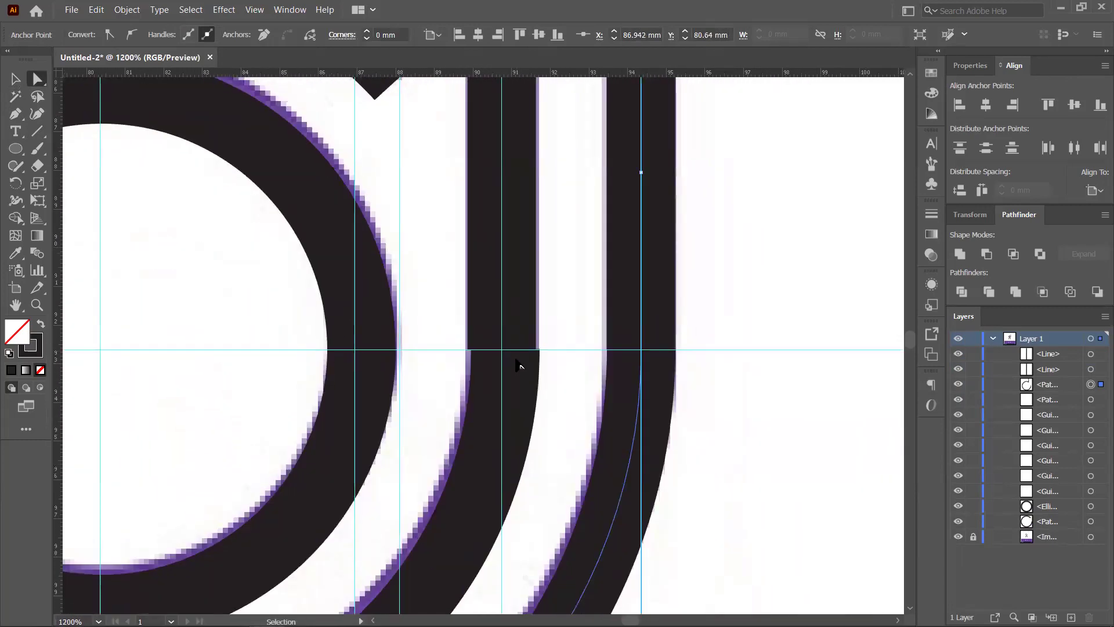
key(ctrl+plus)
key(ctrl+plus)
drag(427, 310, 582, 401)
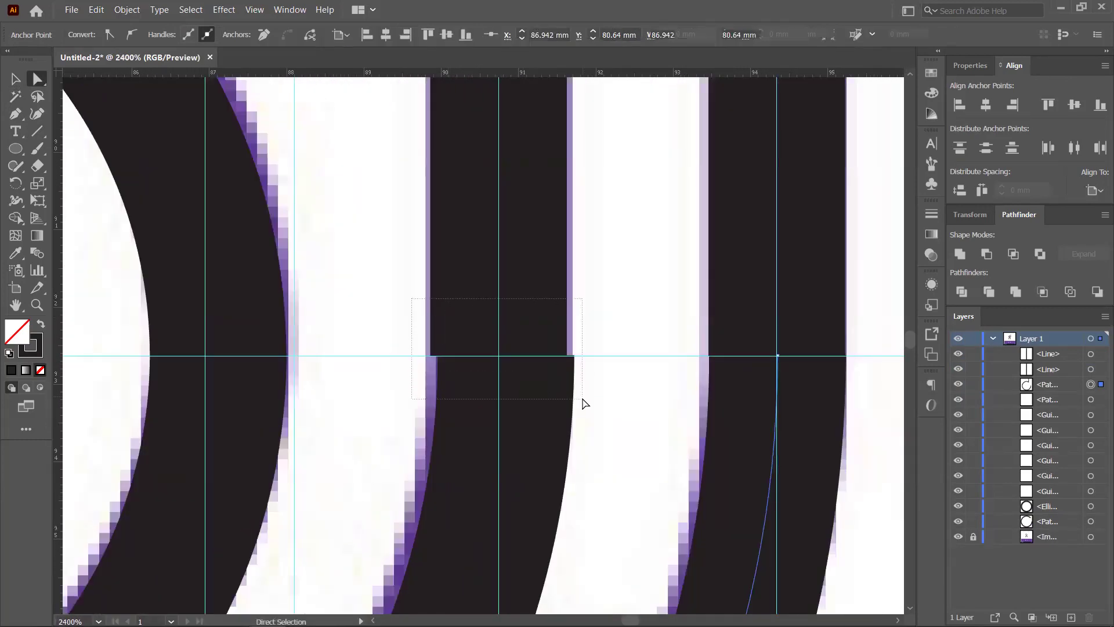
right_click(510, 355)
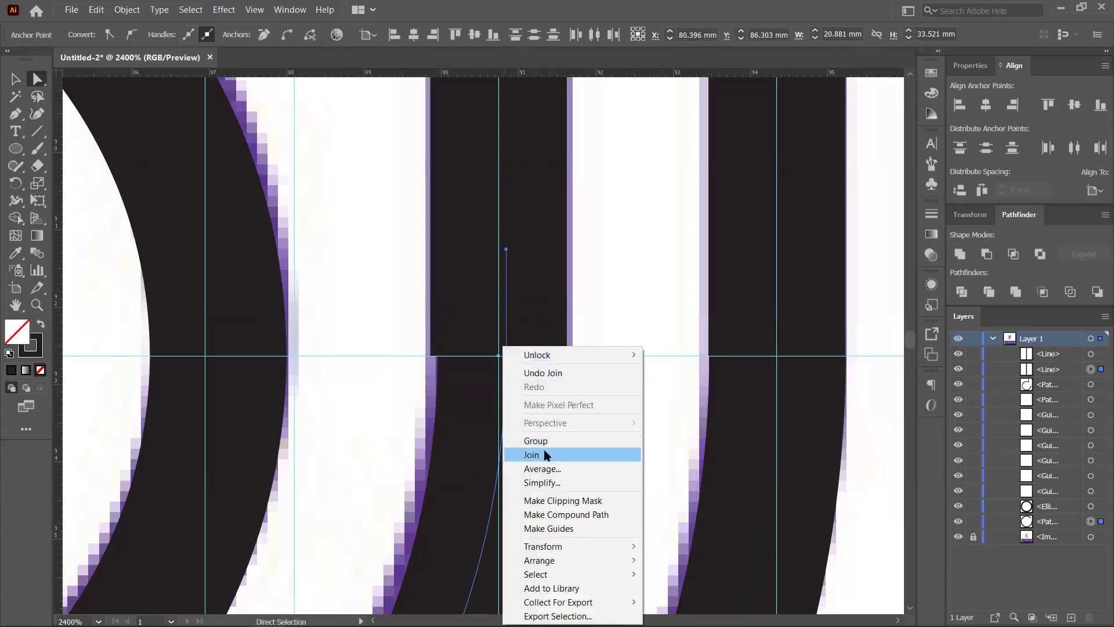
click(542, 469)
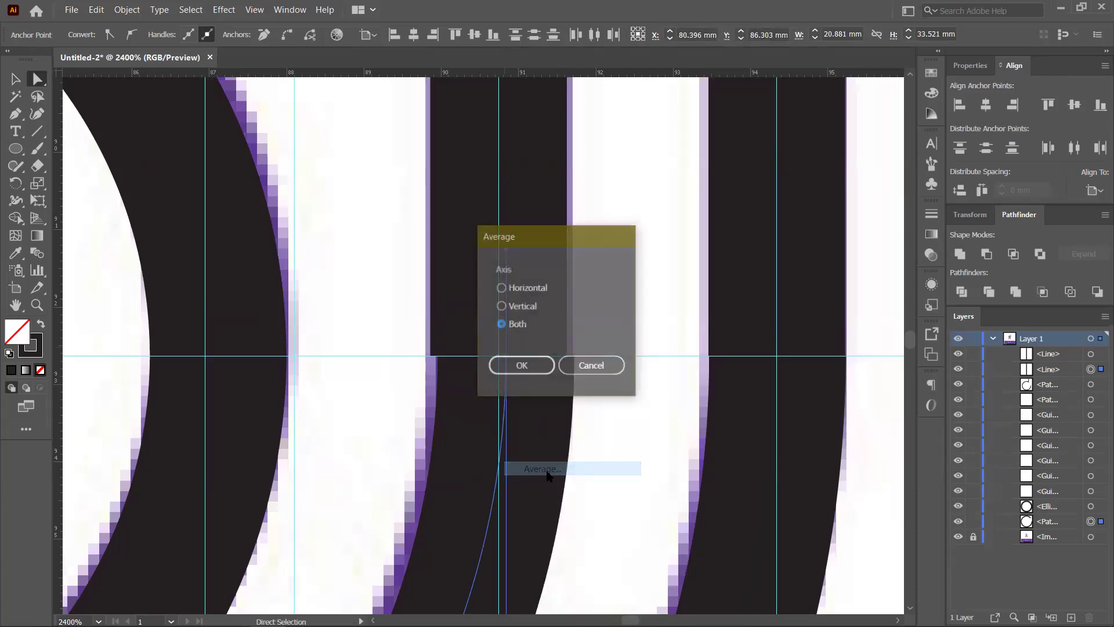
click(522, 366)
right_click(523, 326)
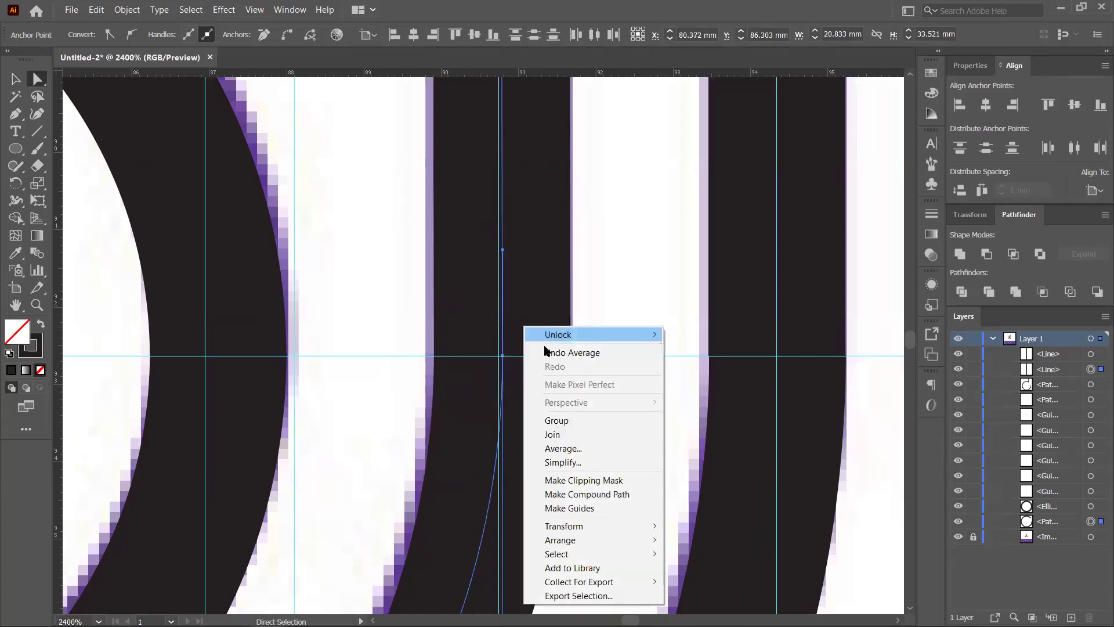
click(554, 434)
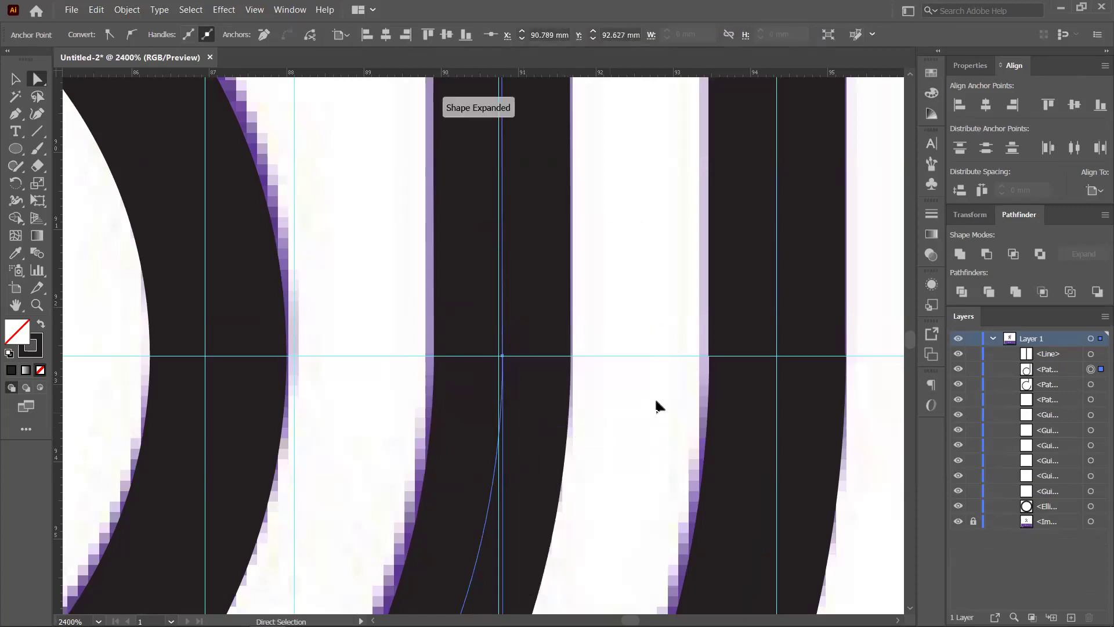
Average and join the outer ring to the right stem, then deselect and fit the view.
scroll(452, 398, right, 5)
click(669, 366)
drag(481, 296, 661, 438)
right_click(583, 335)
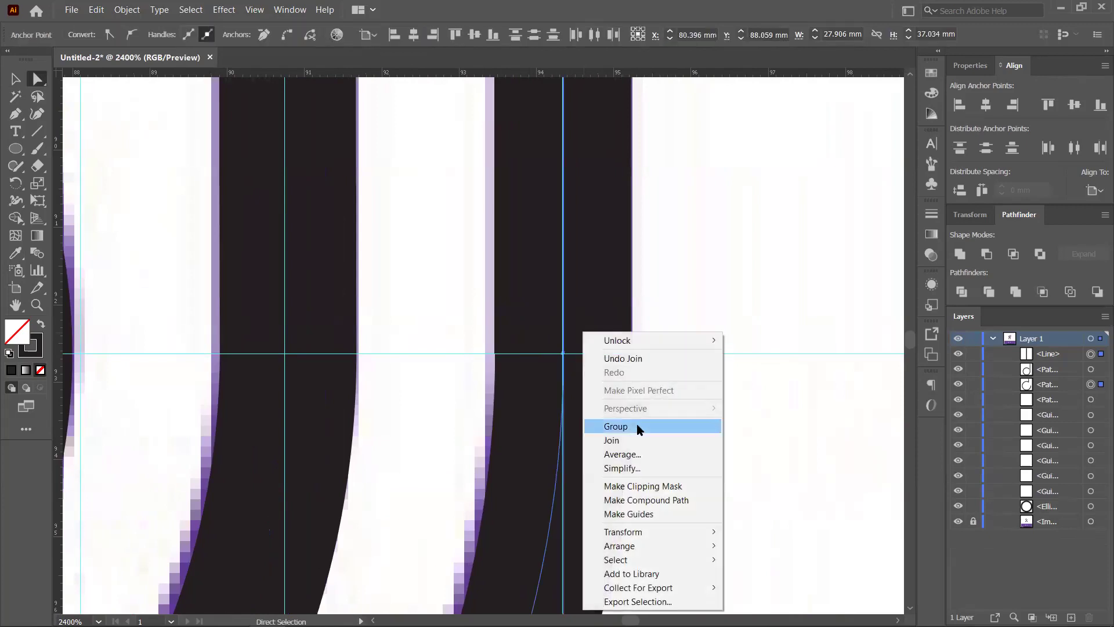
click(635, 453)
click(544, 371)
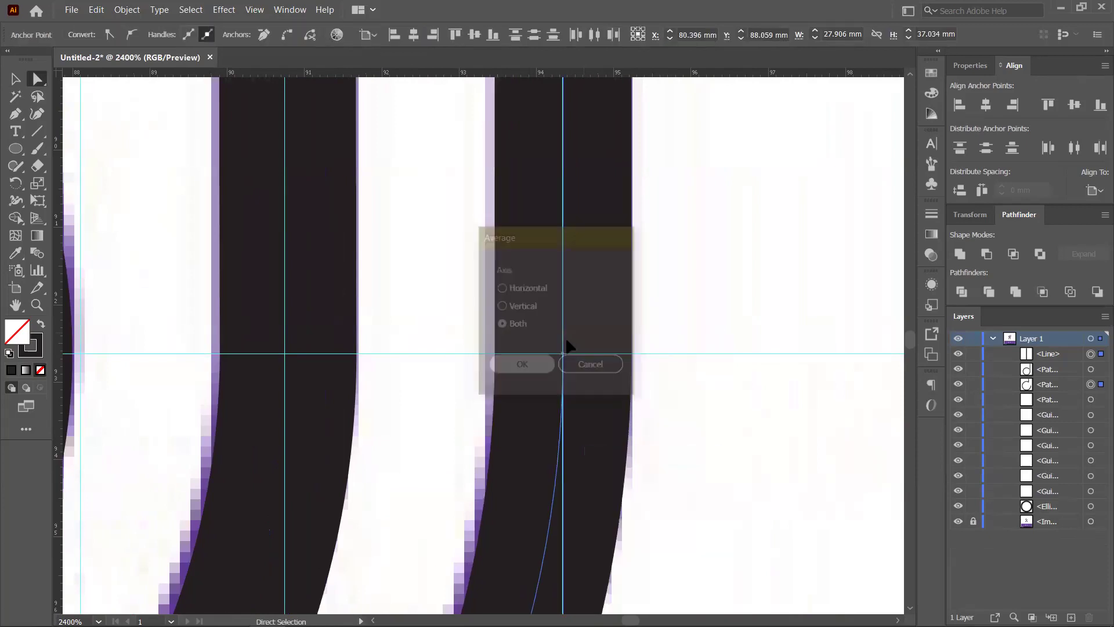
right_click(583, 328)
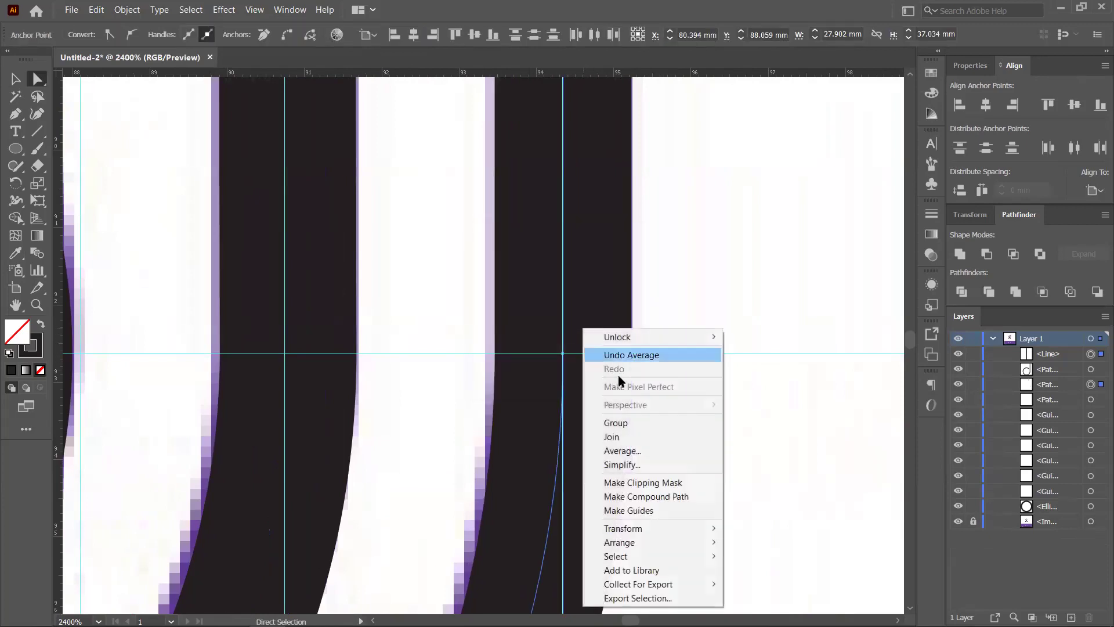
click(625, 438)
key(ctrl+shift+a)
key(ctrl+0)
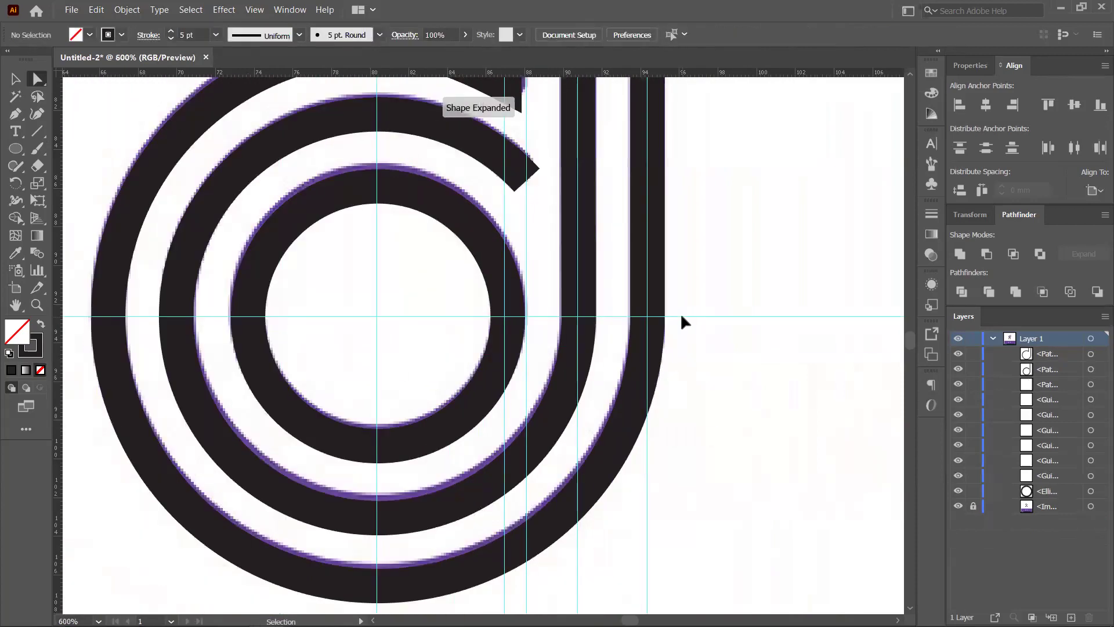
Select all the traced d paths and drag them beside the purple original.
key(v)
scroll(377, 351, right, 5)
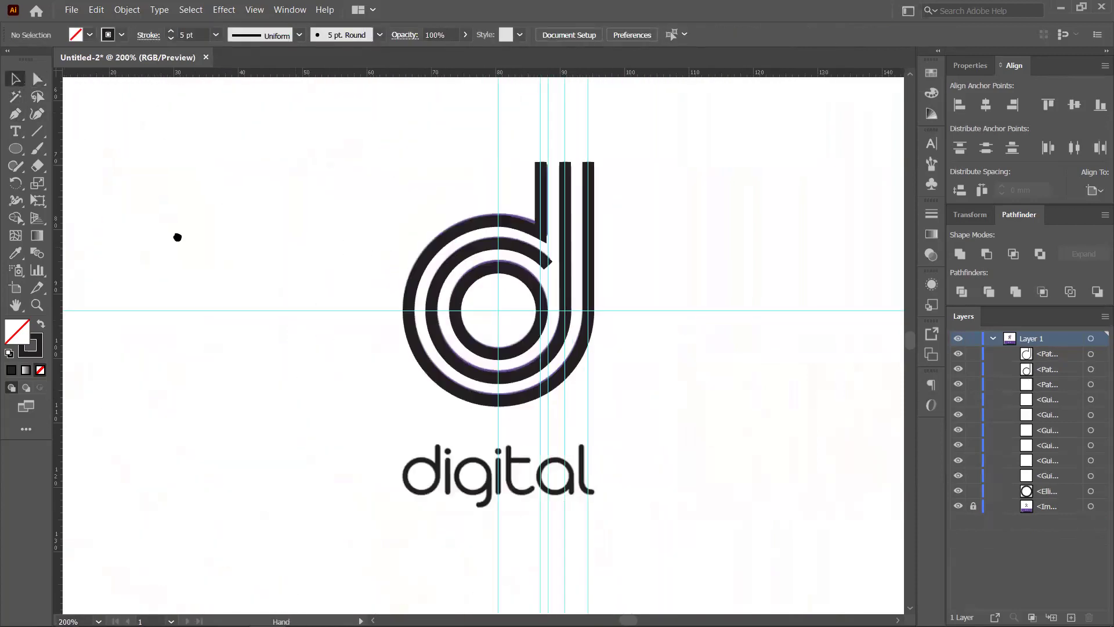
drag(292, 187, 480, 371)
drag(331, 385, 570, 219)
scroll(580, 372, right, 5)
drag(427, 348, 499, 477)
scroll(639, 388, down, 3)
scroll(639, 387, left, 3)
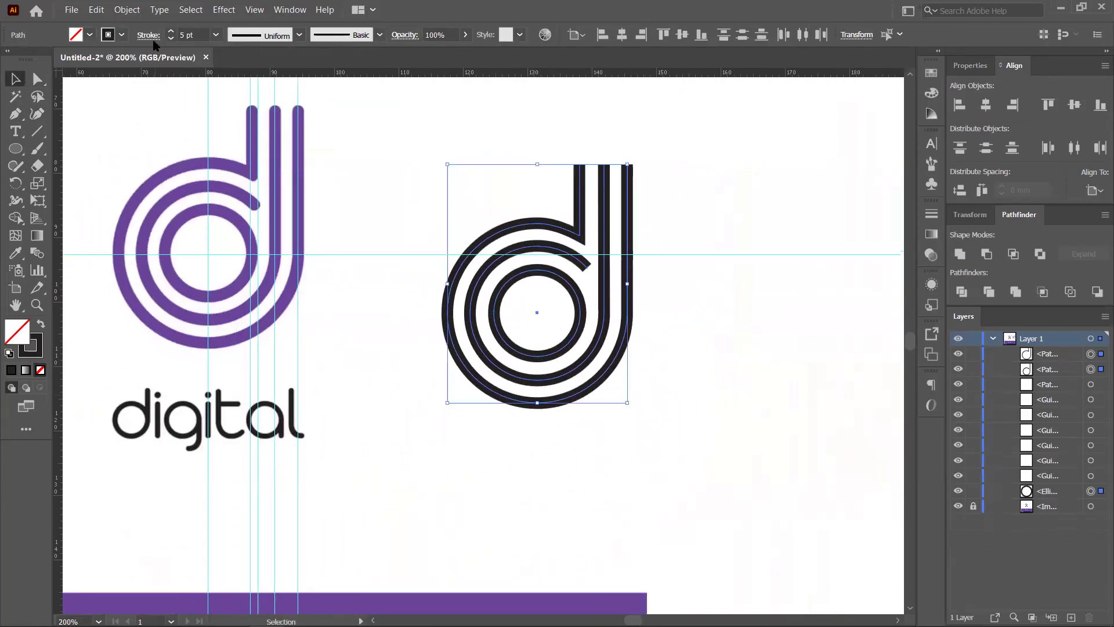
Give the traced d's strokes Round Cap and Round Join.
click(148, 36)
click(72, 72)
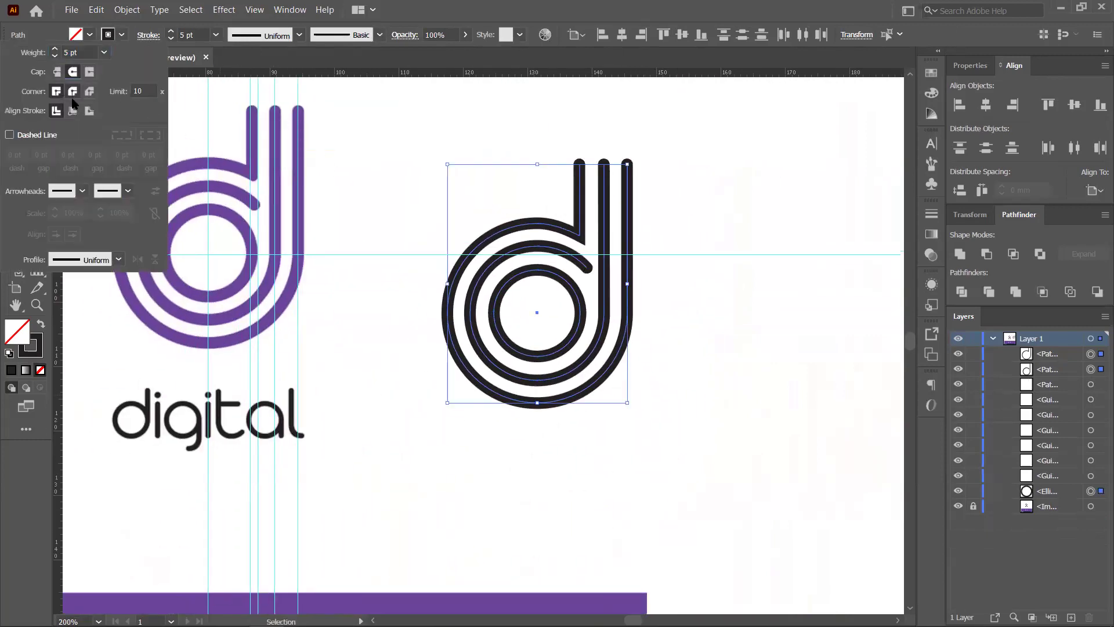
click(73, 92)
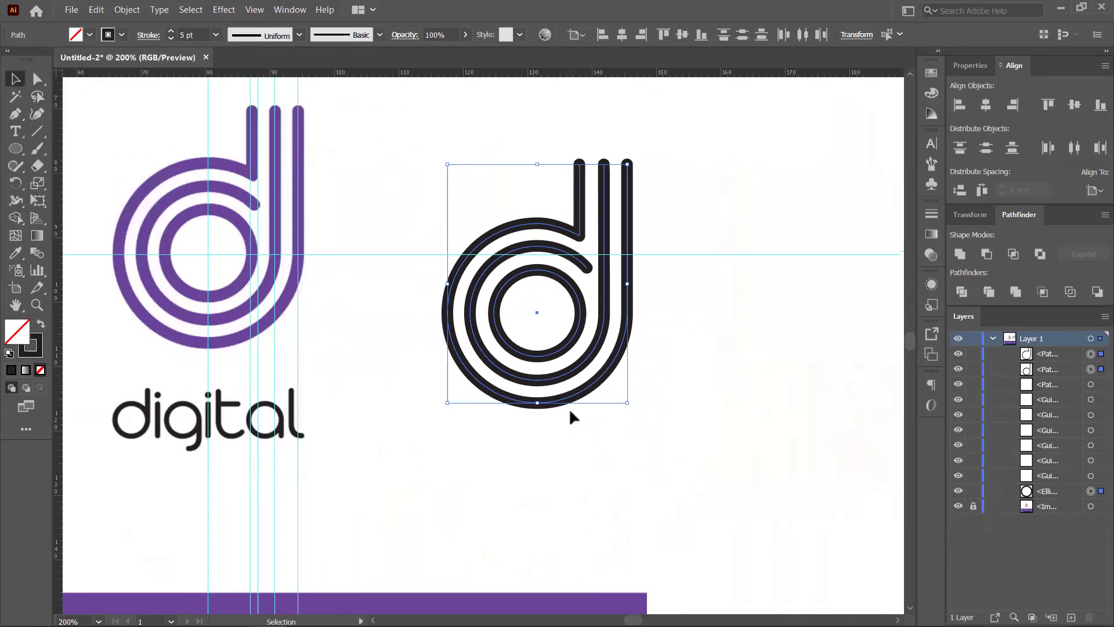
click(537, 462)
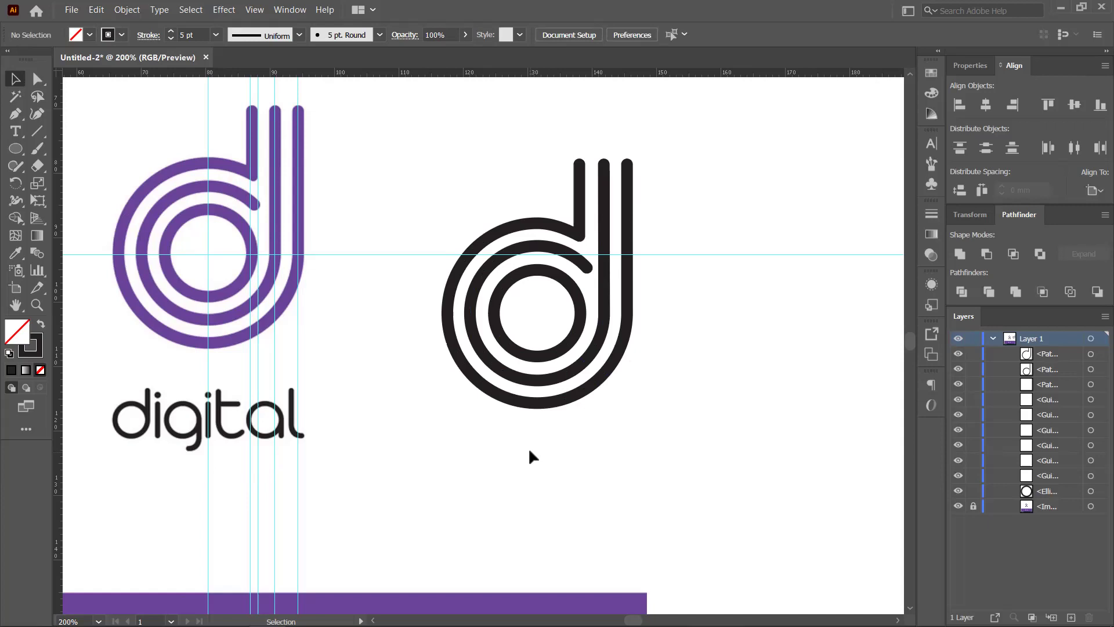
Reset the default stroke to butt caps and miter joins, then reselect the traced d.
click(146, 36)
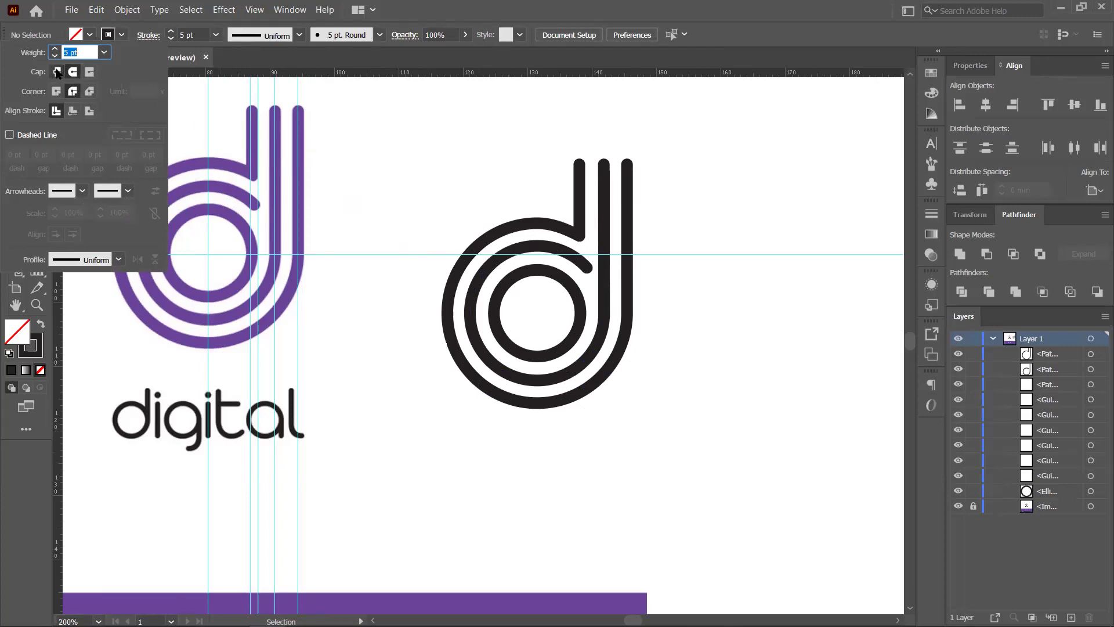
click(56, 72)
click(56, 91)
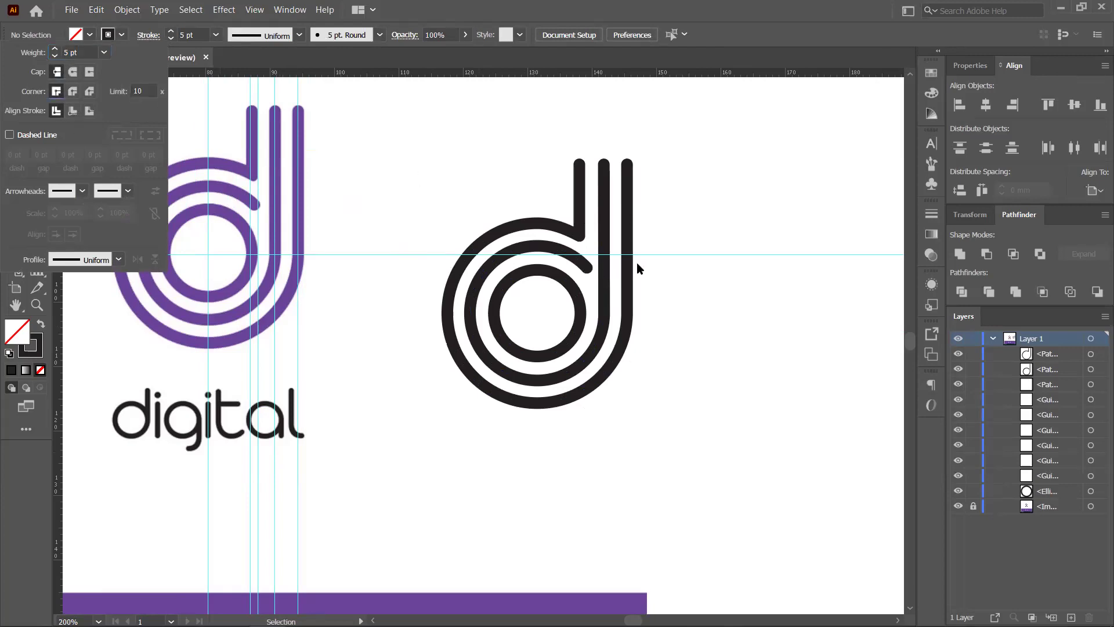
click(742, 441)
drag(607, 371, 609, 411)
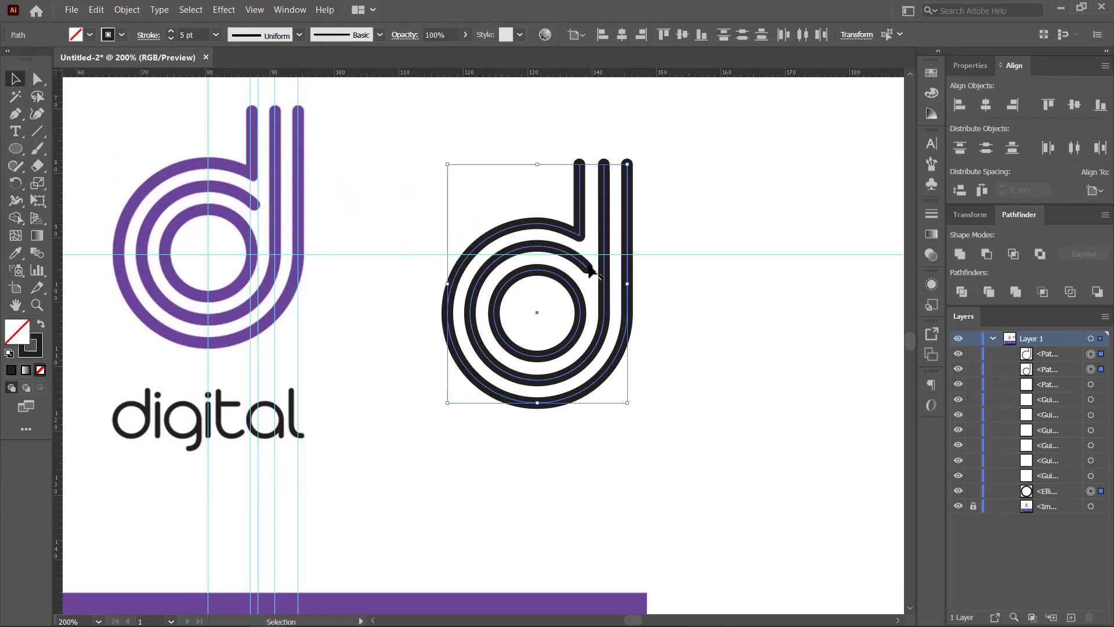
Nudge the middle arc's end anchor slightly up and left.
scroll(587, 276, up, 5)
click(556, 283)
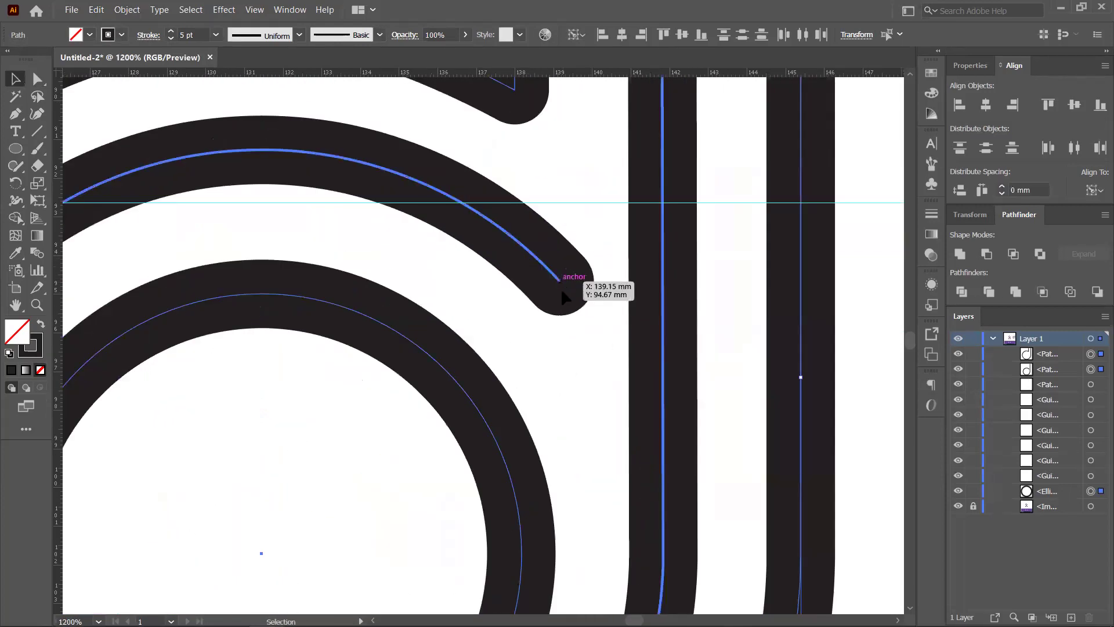
click(35, 81)
click(570, 347)
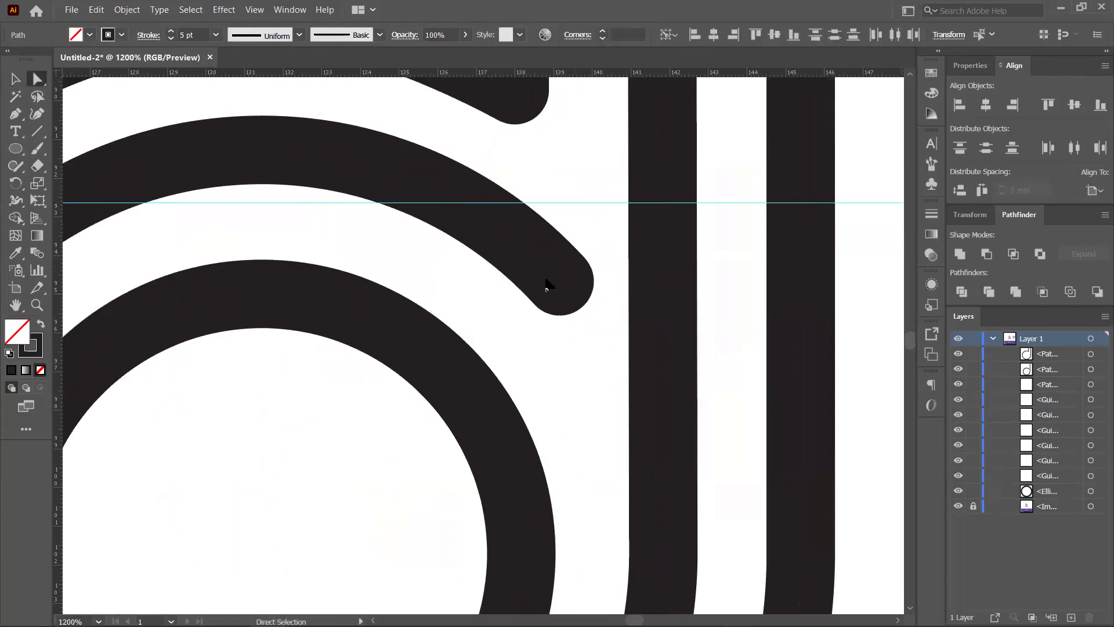
click(560, 282)
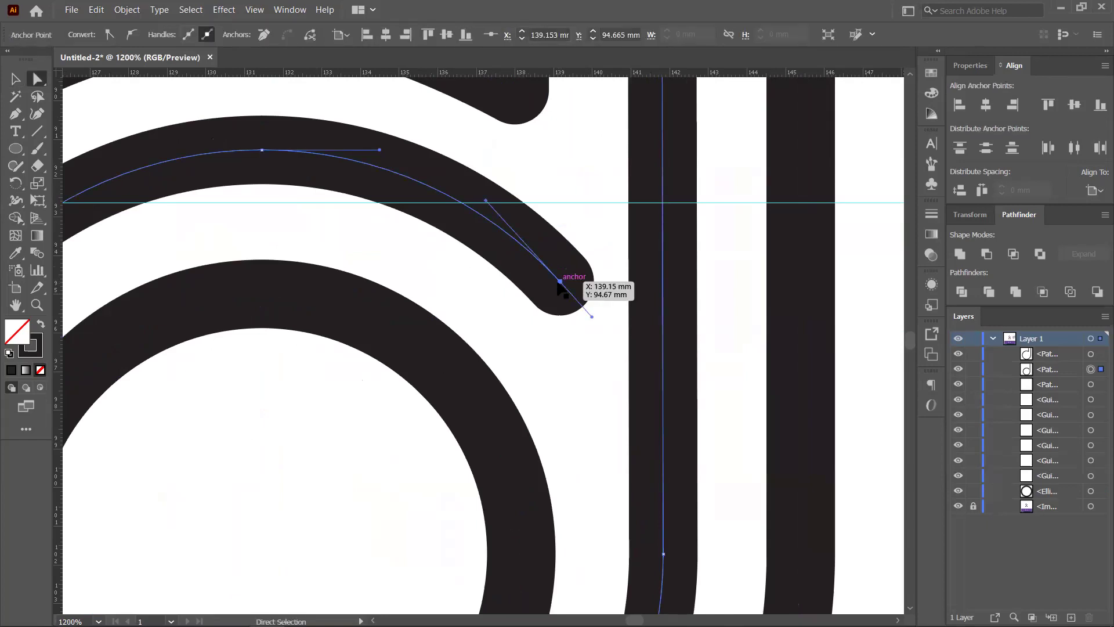
drag(559, 282, 551, 273)
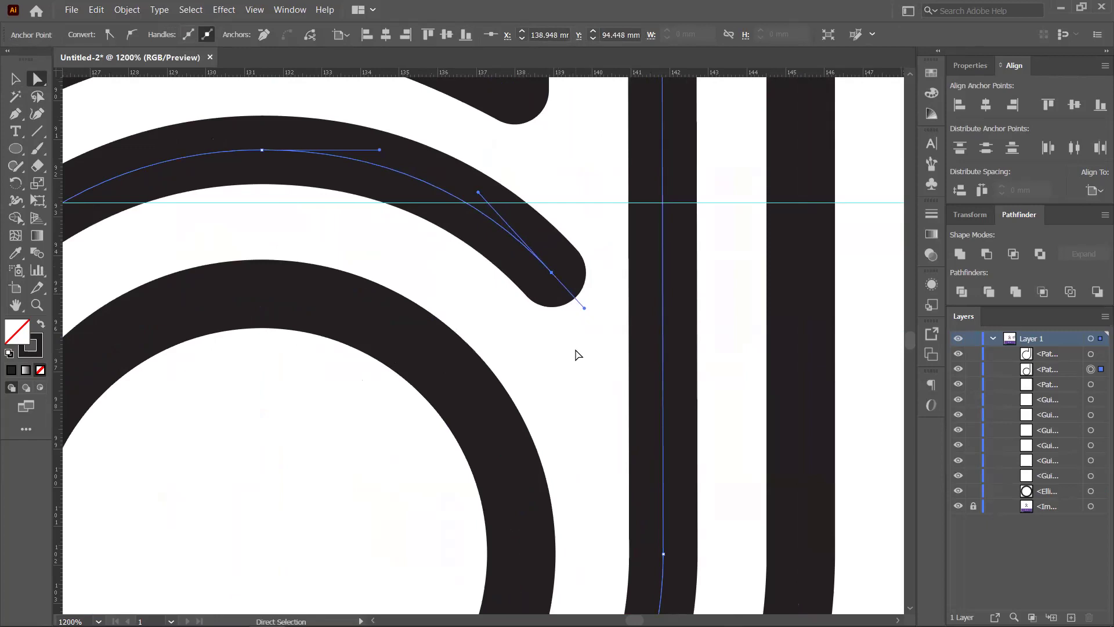
click(574, 353)
key(ctrl+0)
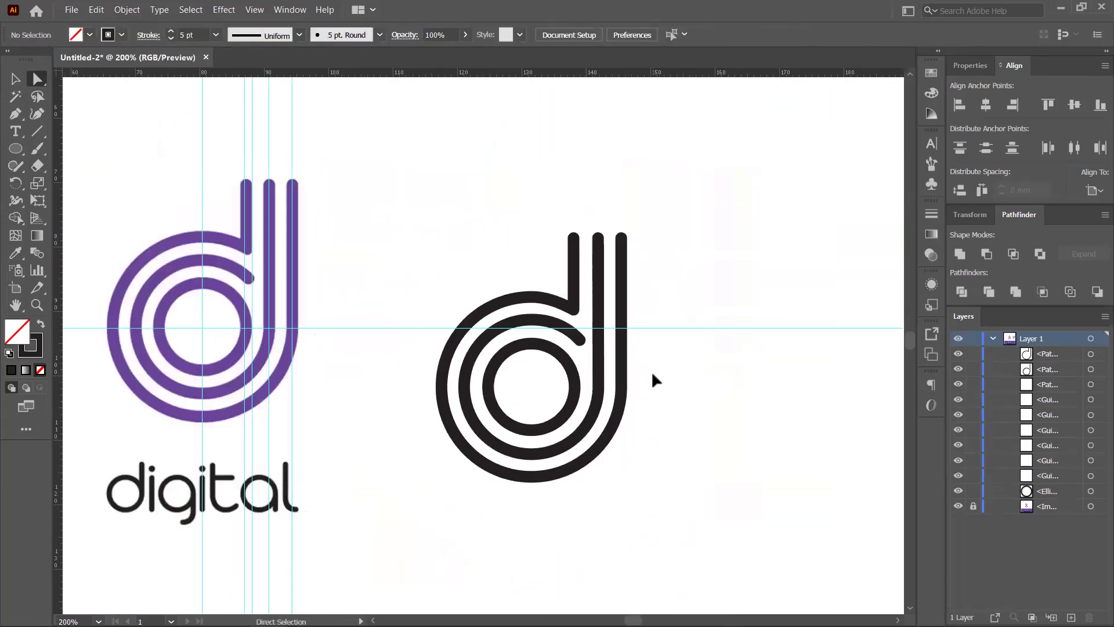
Bring both d logos into view and choose Hide Guides from the canvas context menu.
click(15, 79)
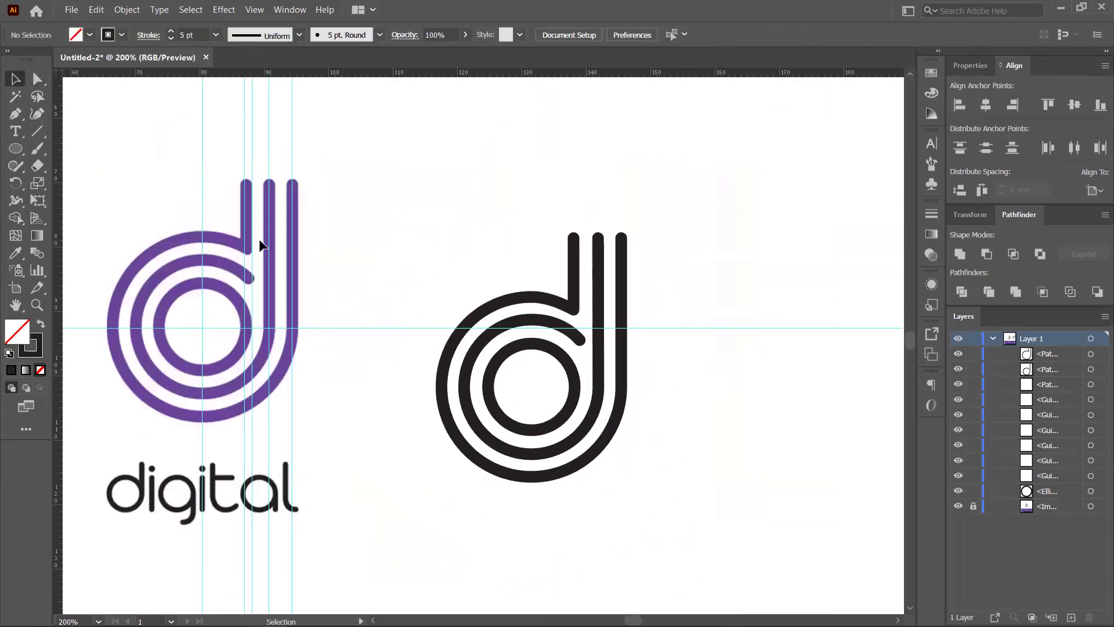
drag(411, 428, 483, 431)
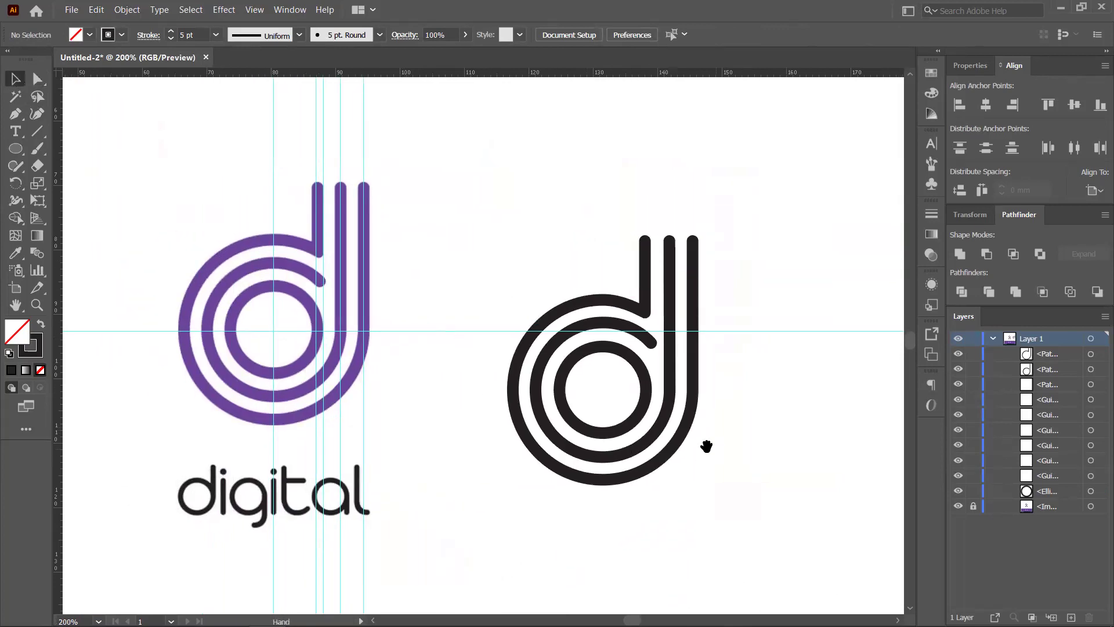
drag(685, 444, 571, 428)
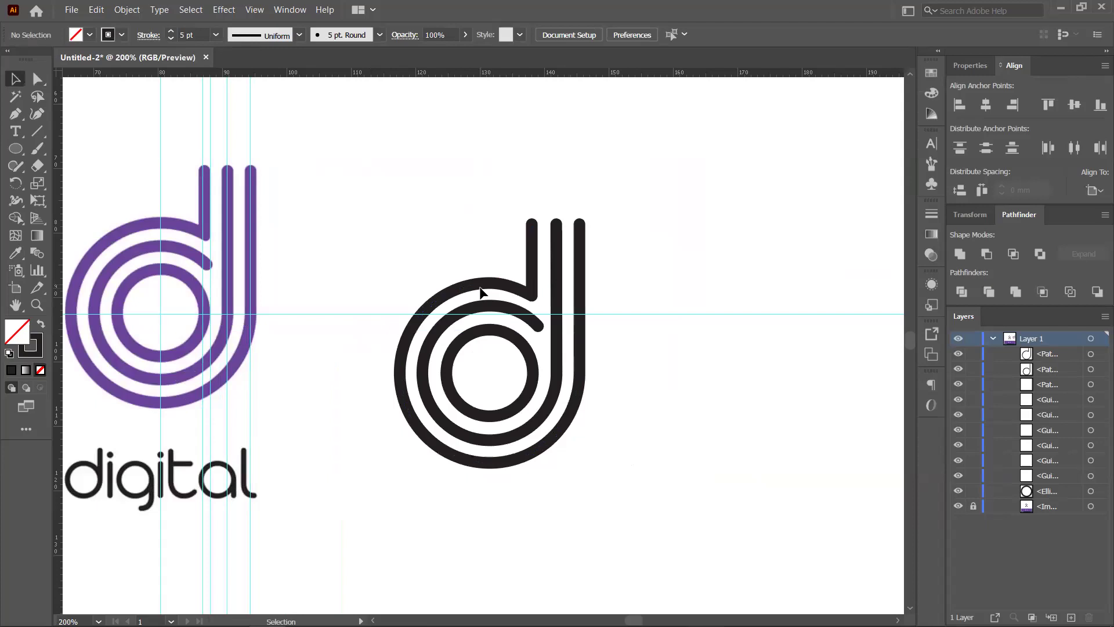
drag(423, 219, 638, 528)
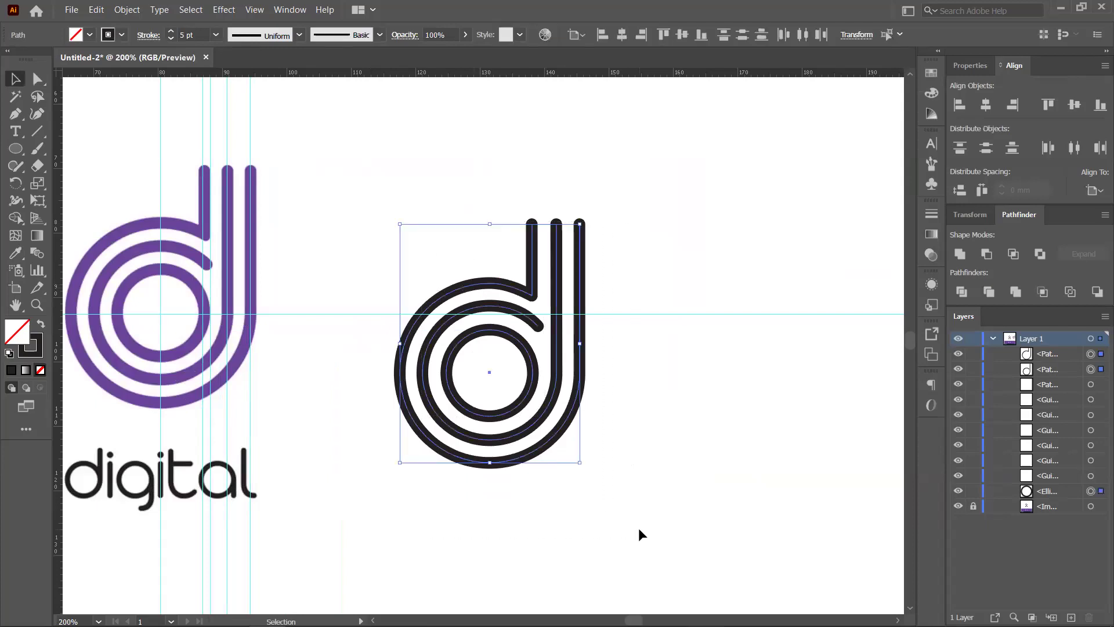
click(670, 490)
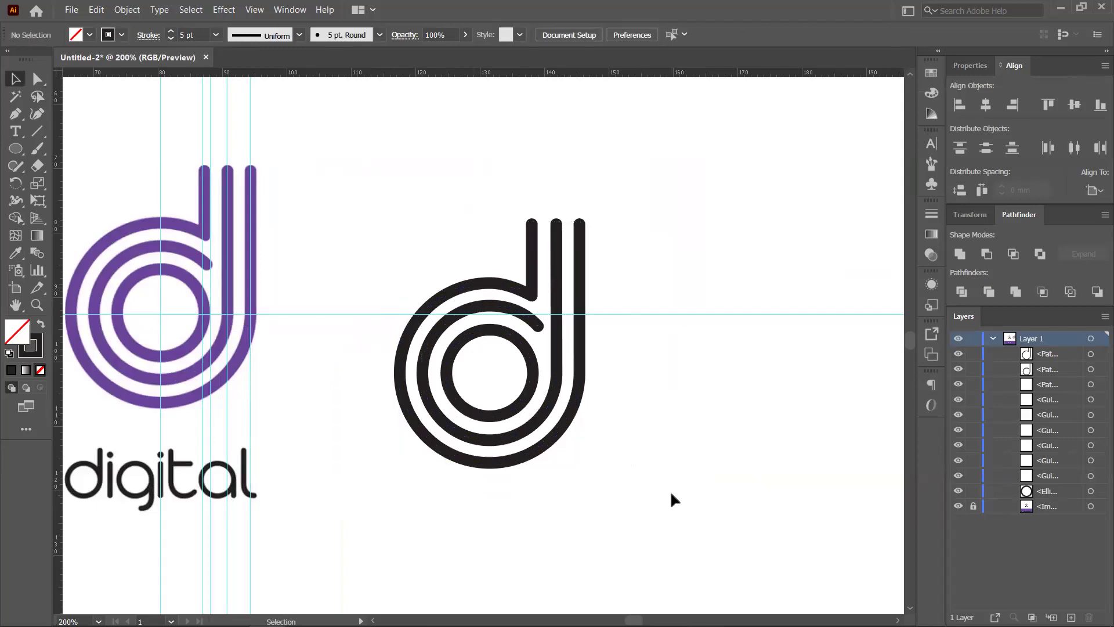
drag(376, 478, 552, 497)
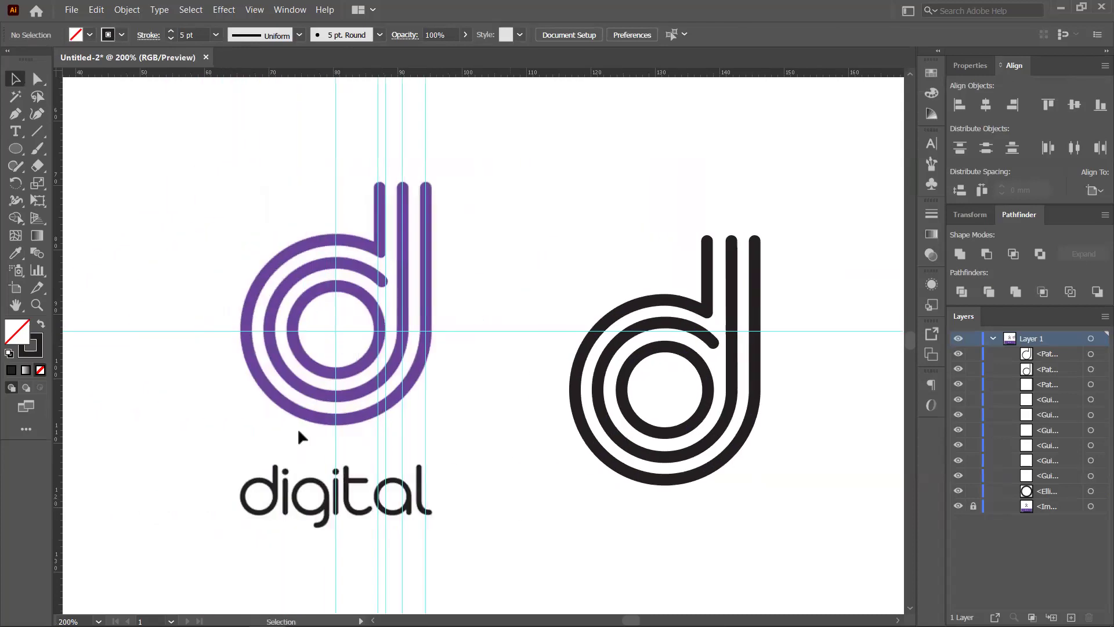
drag(60, 248, 204, 251)
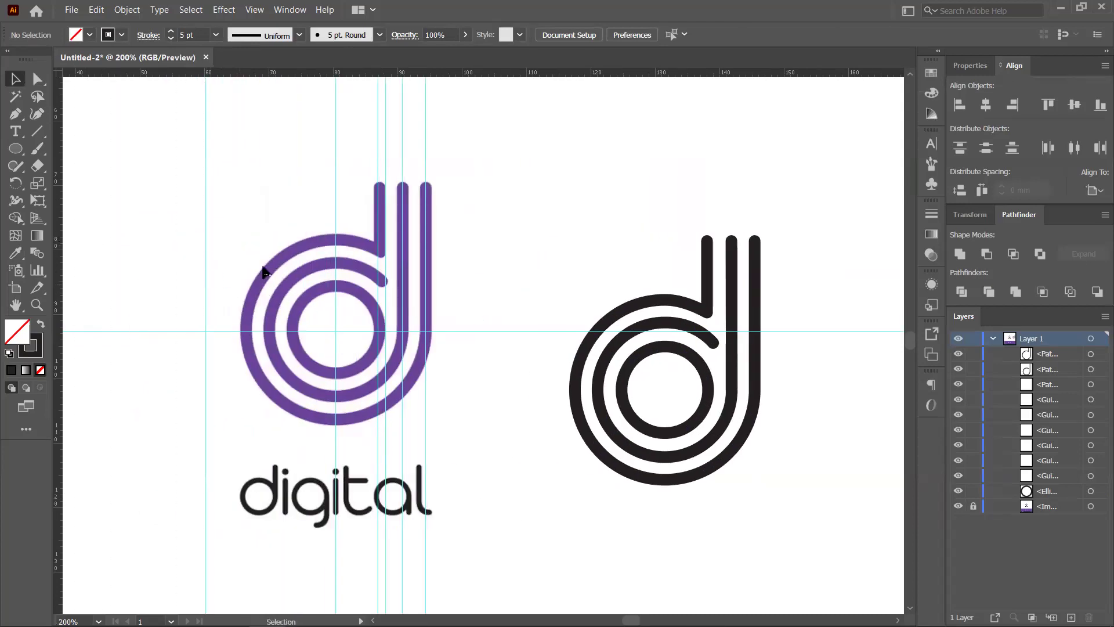
key(ctrl+z)
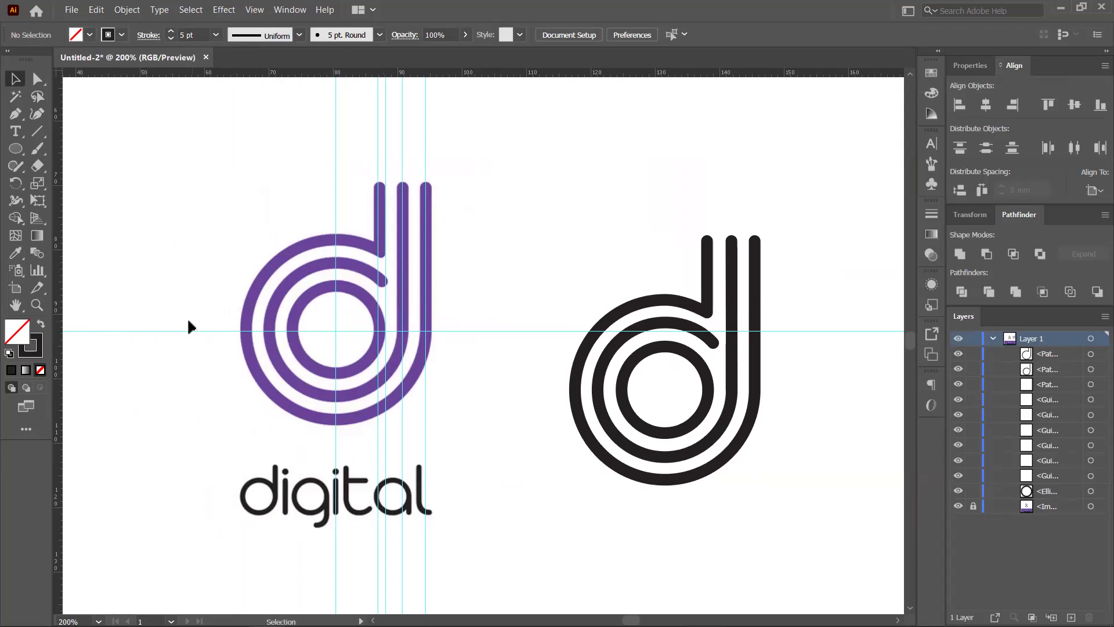
right_click(398, 332)
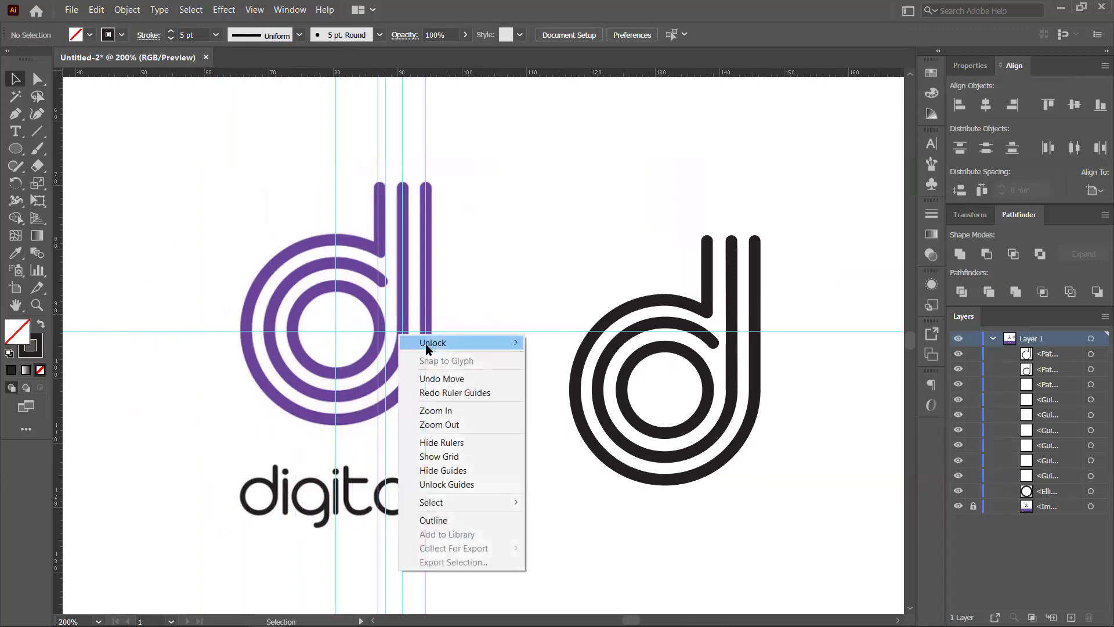
click(467, 471)
Select every part of the black d.
drag(550, 467, 418, 403)
scroll(418, 403, down, 1)
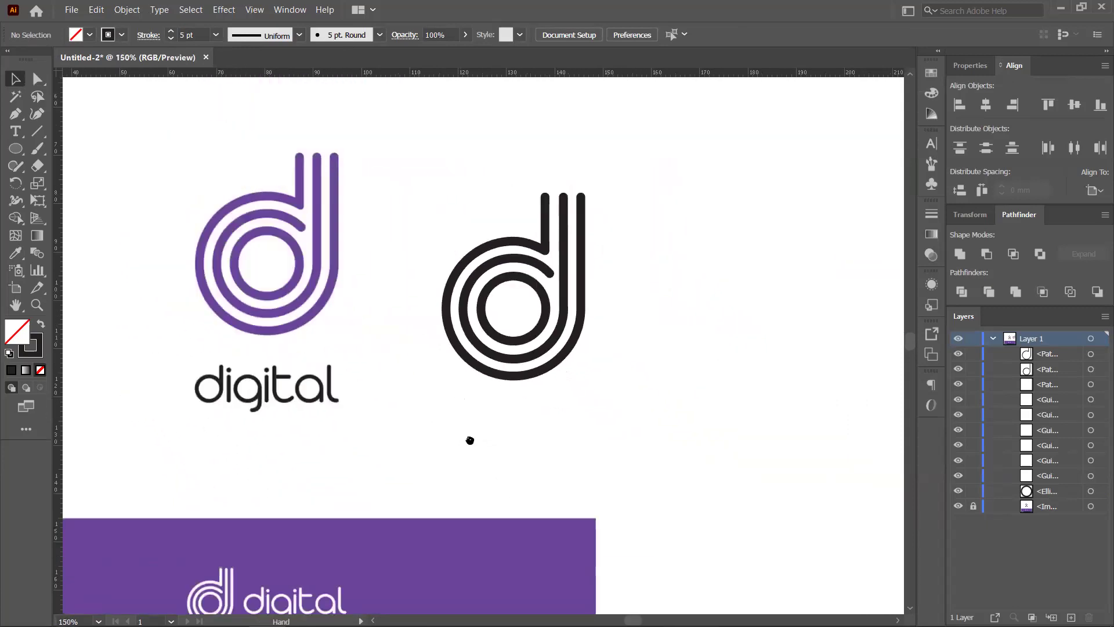
scroll(468, 441, up, 3)
drag(631, 485, 631, 485)
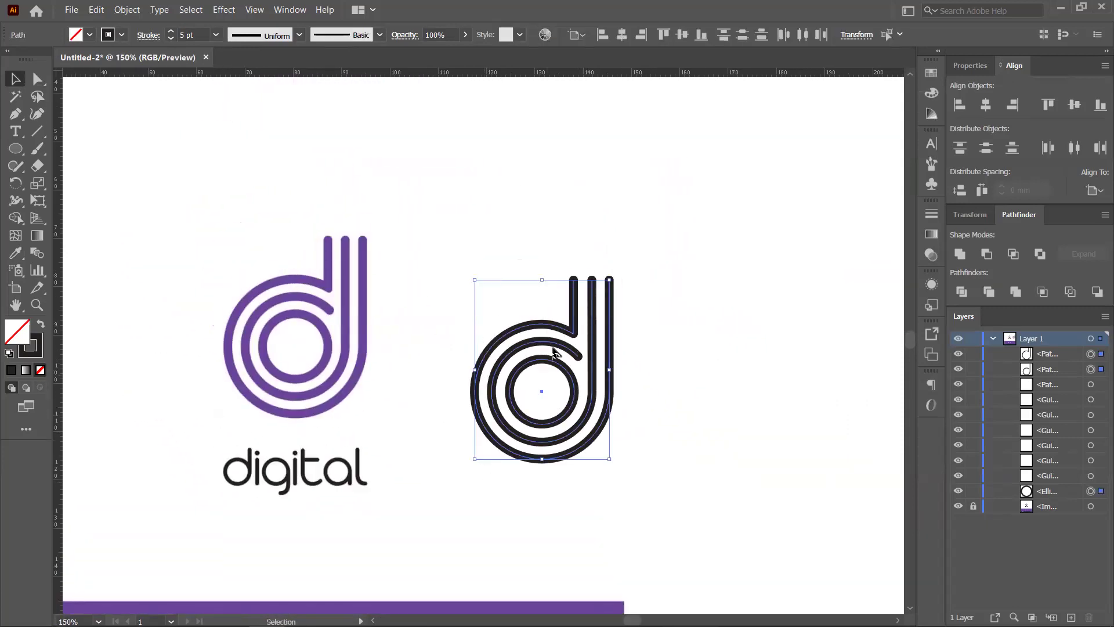
scroll(610, 377, up, 1)
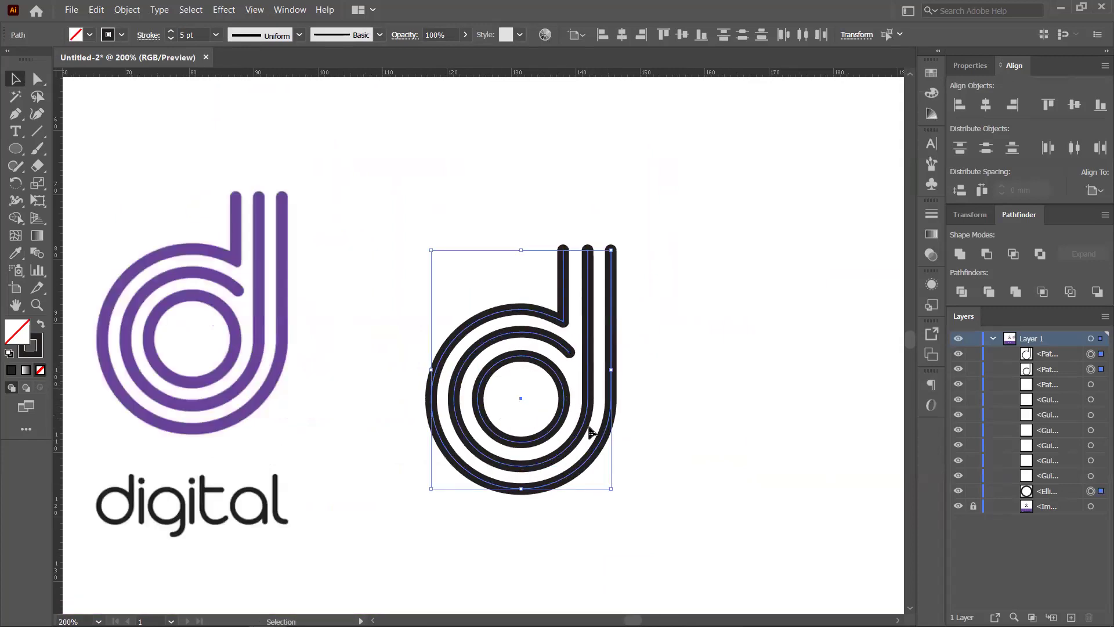
Expand the black d via Object > Expand with Fill and Stroke, then nudge it up-left.
click(96, 10)
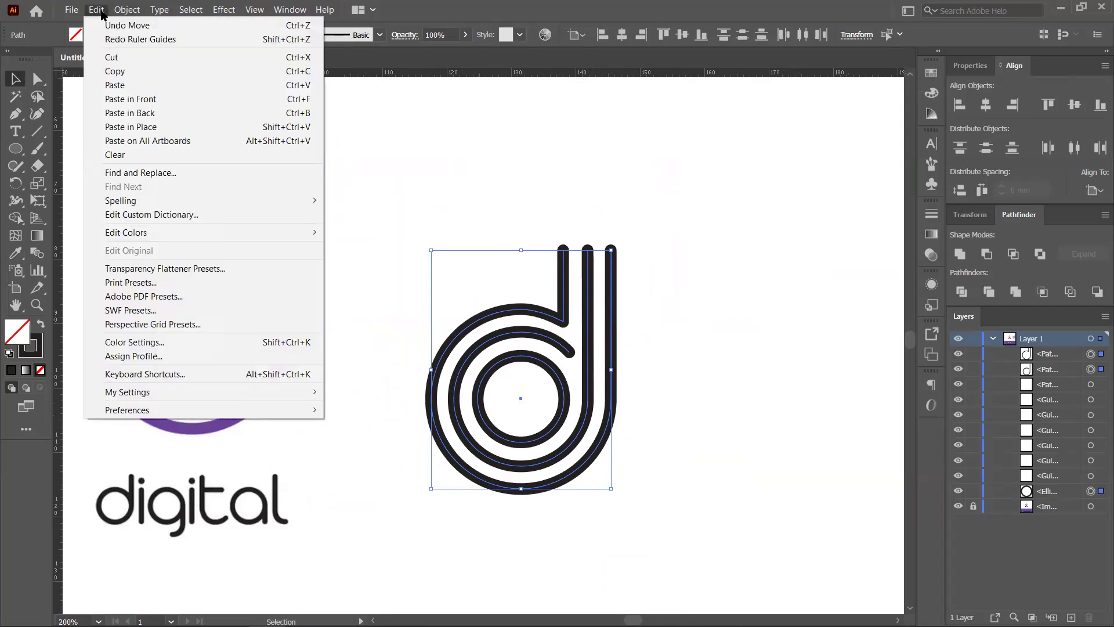
mouse_move(124, 16)
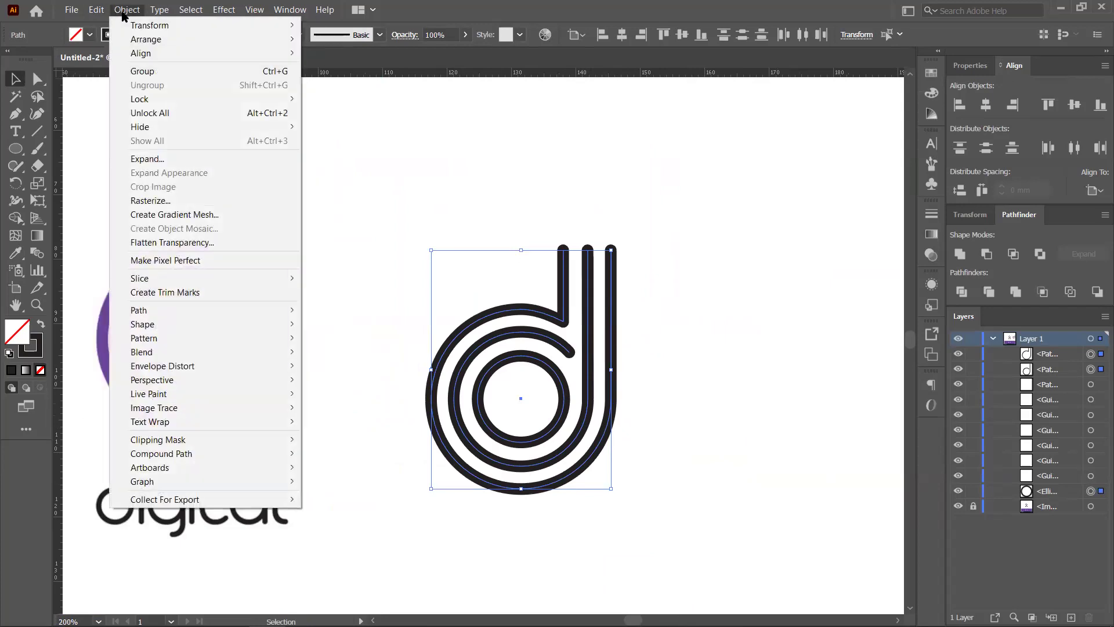
click(175, 159)
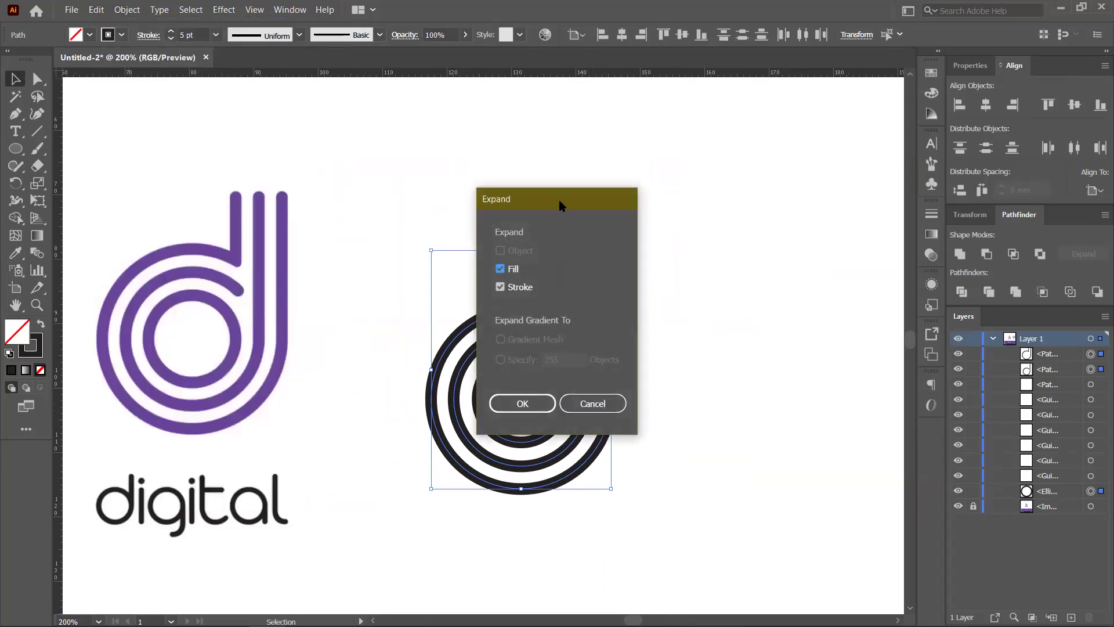
drag(559, 200, 728, 188)
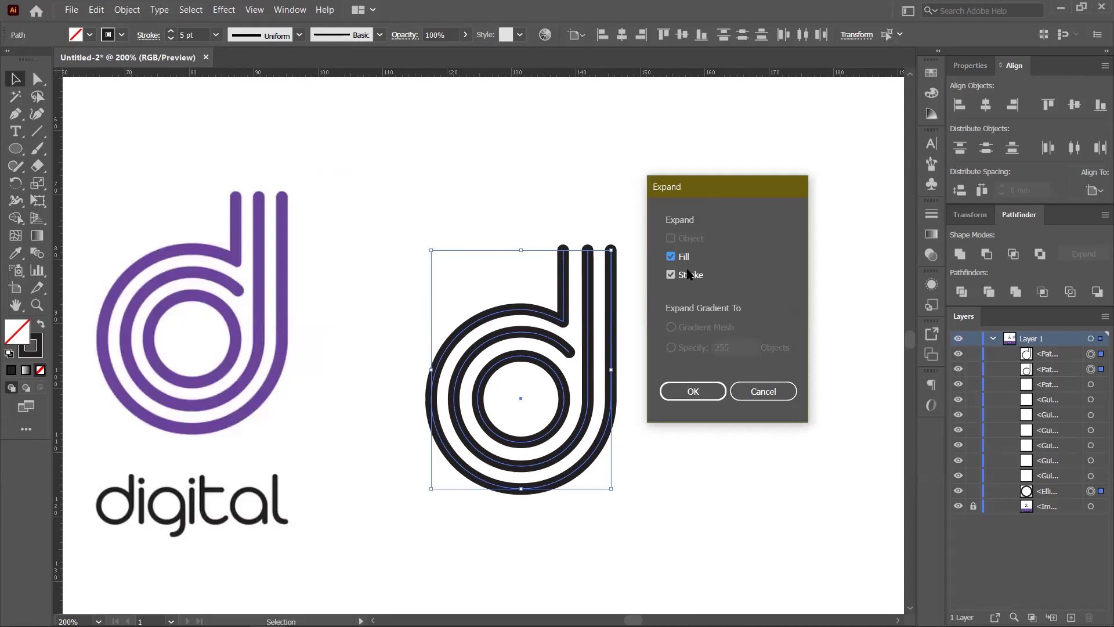
click(690, 391)
mouse_move(563, 311)
mouse_down()
mouse_move(525, 276)
mouse_move(530, 252)
mouse_up()
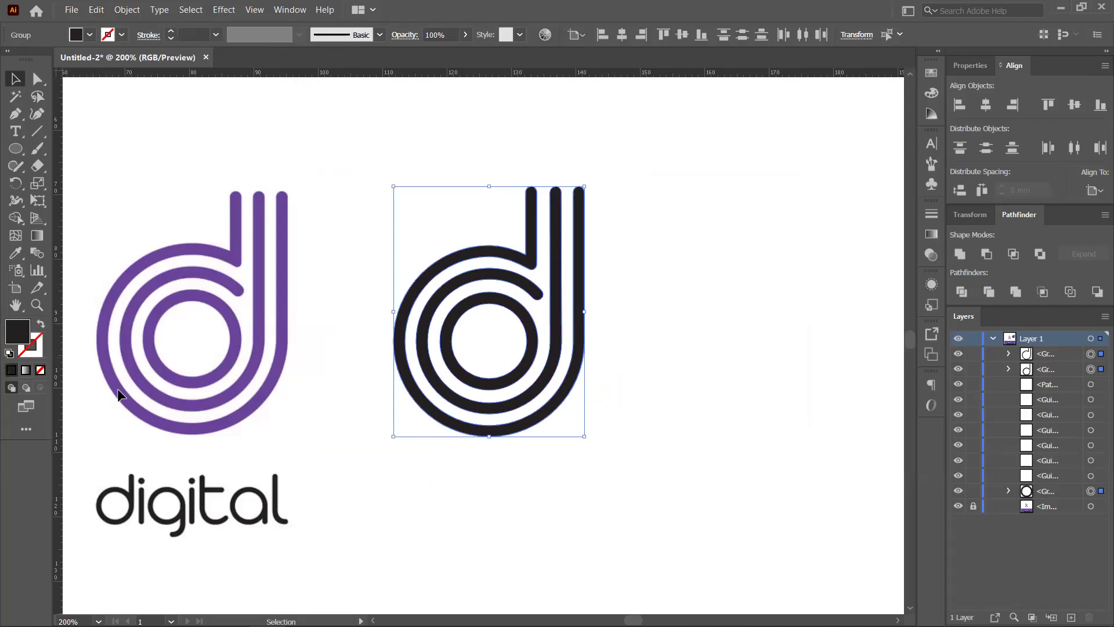
Eyedrop the purple logo colour onto the black d, then try and undo an enlargement.
click(16, 255)
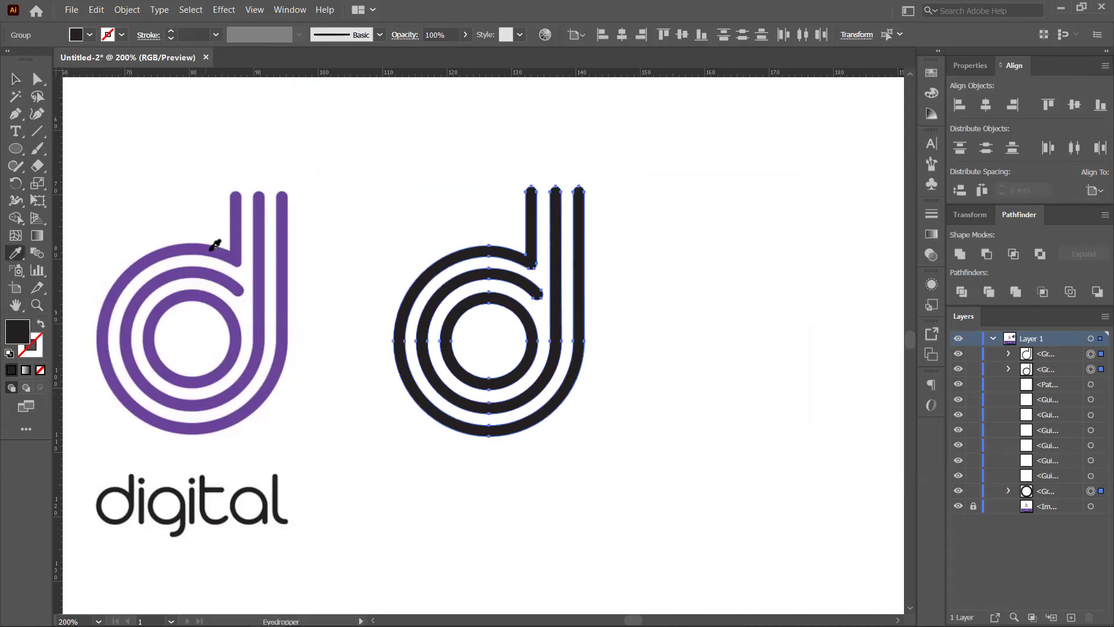
click(215, 245)
key(v)
click(342, 173)
drag(528, 260, 527, 261)
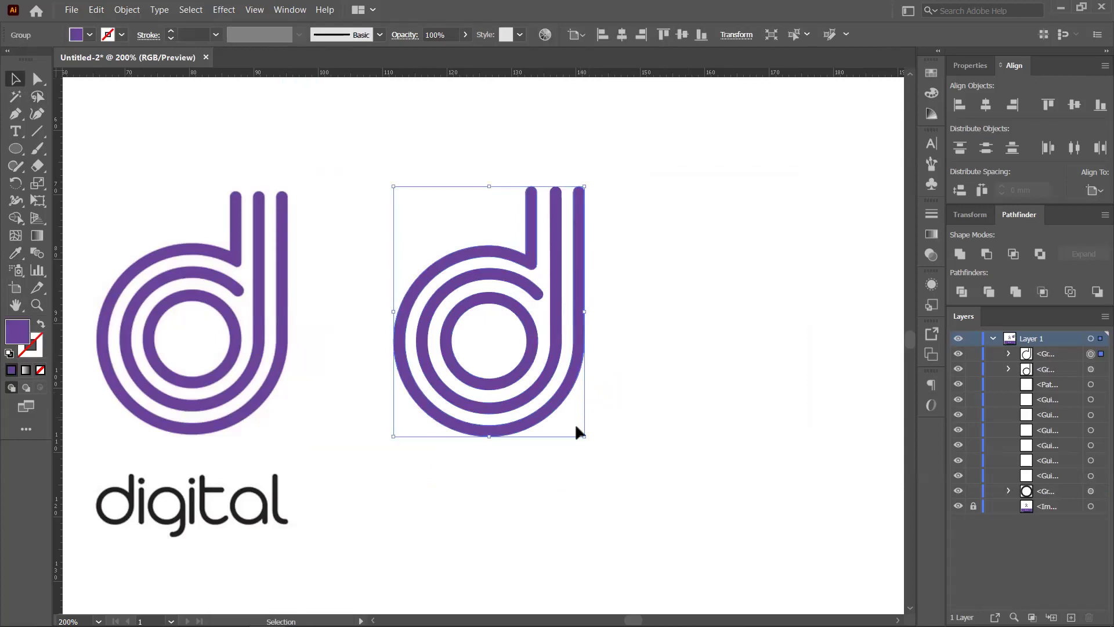
drag(586, 438, 611, 438)
key(ctrl+z)
click(356, 176)
Group and resize the right d, then undo back to the original stroked paths.
key(ctrl+g)
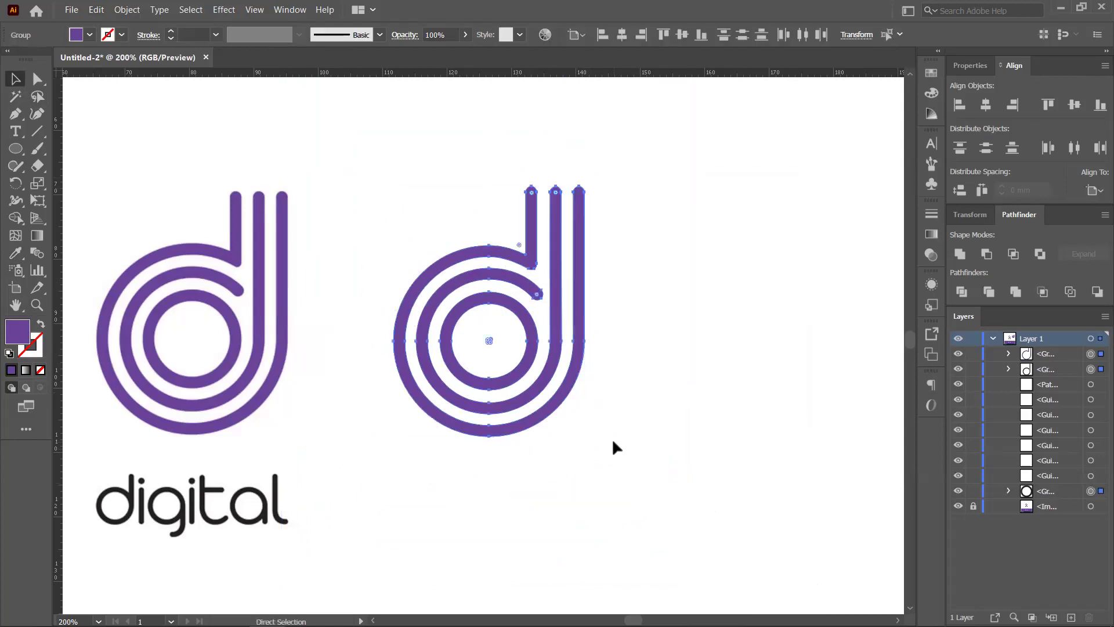
click(613, 412)
click(571, 398)
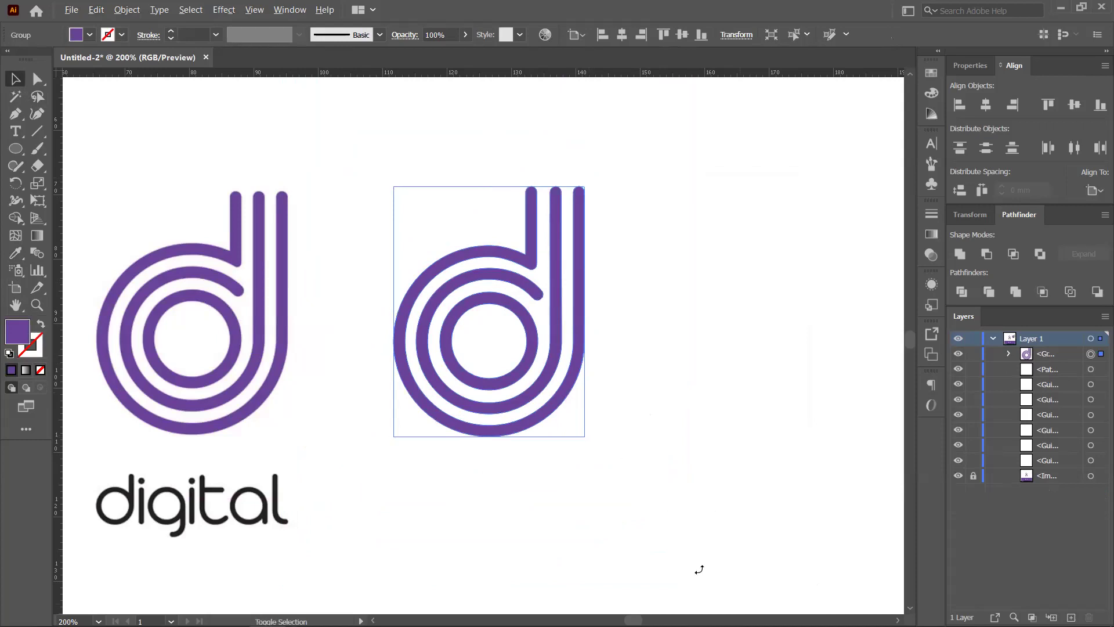
drag(582, 436, 635, 464)
key(ctrl+z)
key(ctrl+z)
key(ctrl+z)
key(ctrl+z)
key(ctrl+z)
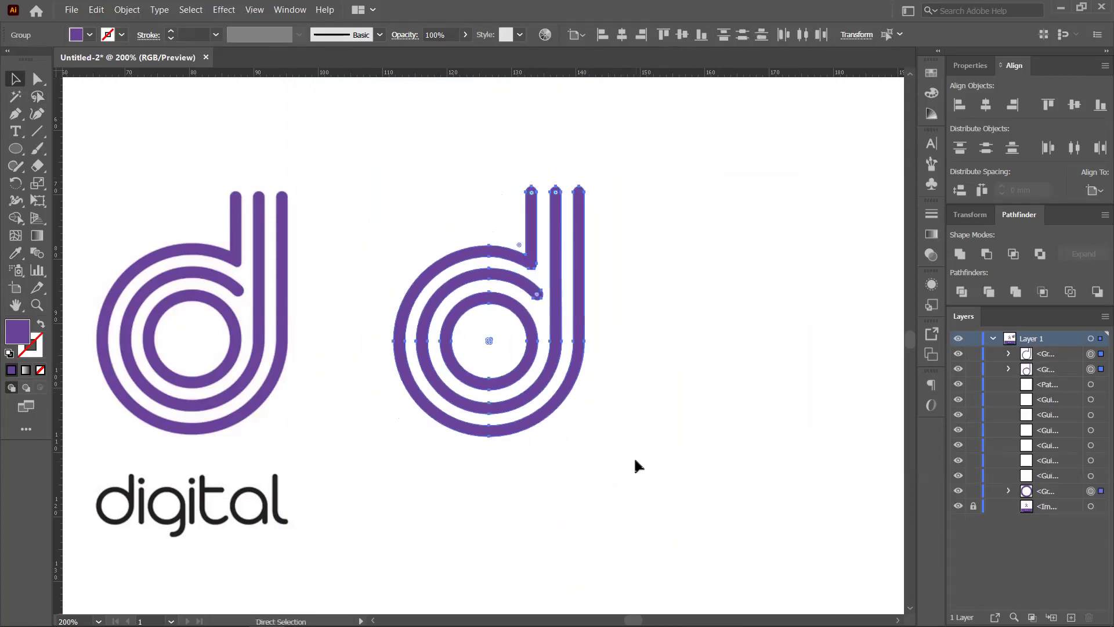
key(ctrl+z)
key(ctrl+z)
key(ctrl+z)
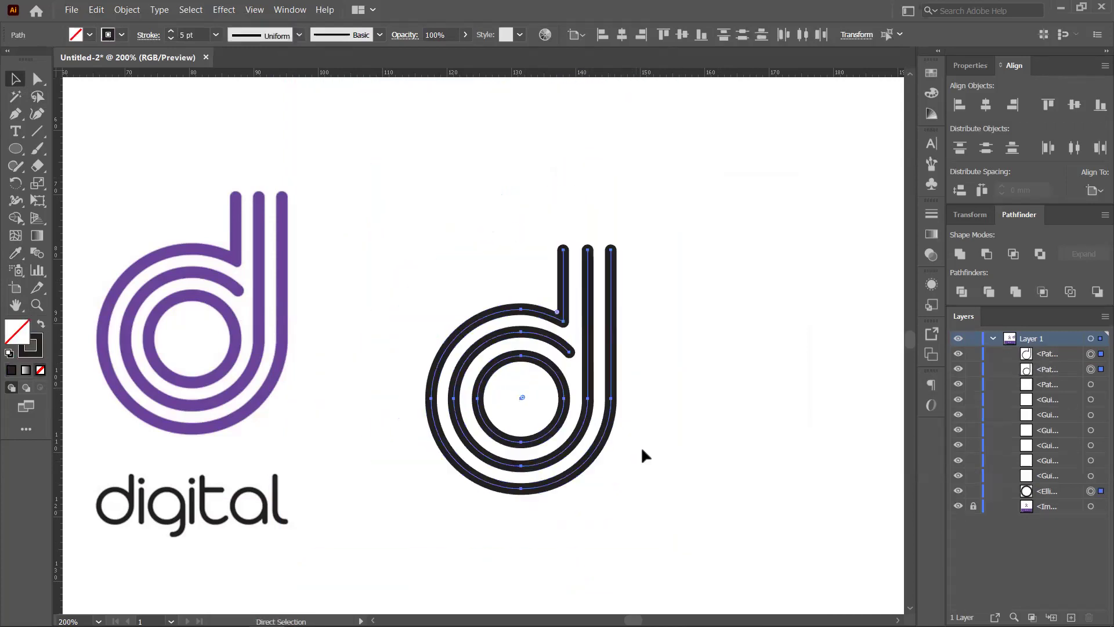
Group the d's two paths and ellipse and scale the group up from its centre.
drag(520, 390, 678, 519)
key(a)
key(ctrl+g)
key(v)
drag(611, 489, 773, 442)
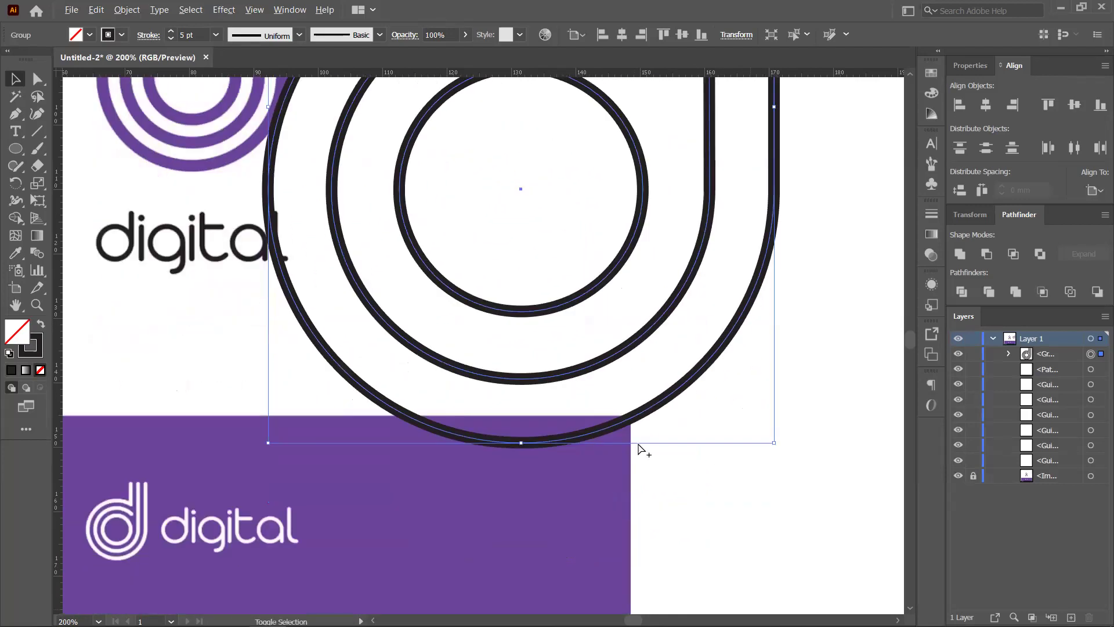
scroll(638, 450, down, 2)
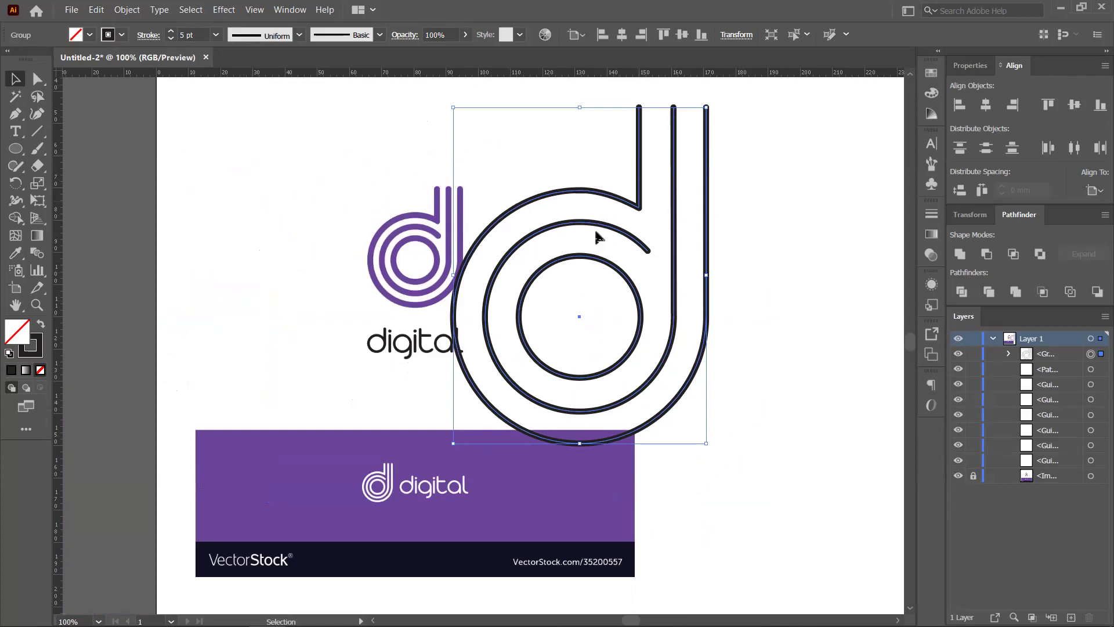
Try thickening the 'd' copy's strokes, then undo the stroke weight changes.
click(170, 33)
click(170, 34)
click(170, 33)
click(170, 33)
key(a)
key(ctrl+z)
key(ctrl+z)
key(ctrl+z)
key(ctrl+z)
key(ctrl+z)
key(ctrl+z)
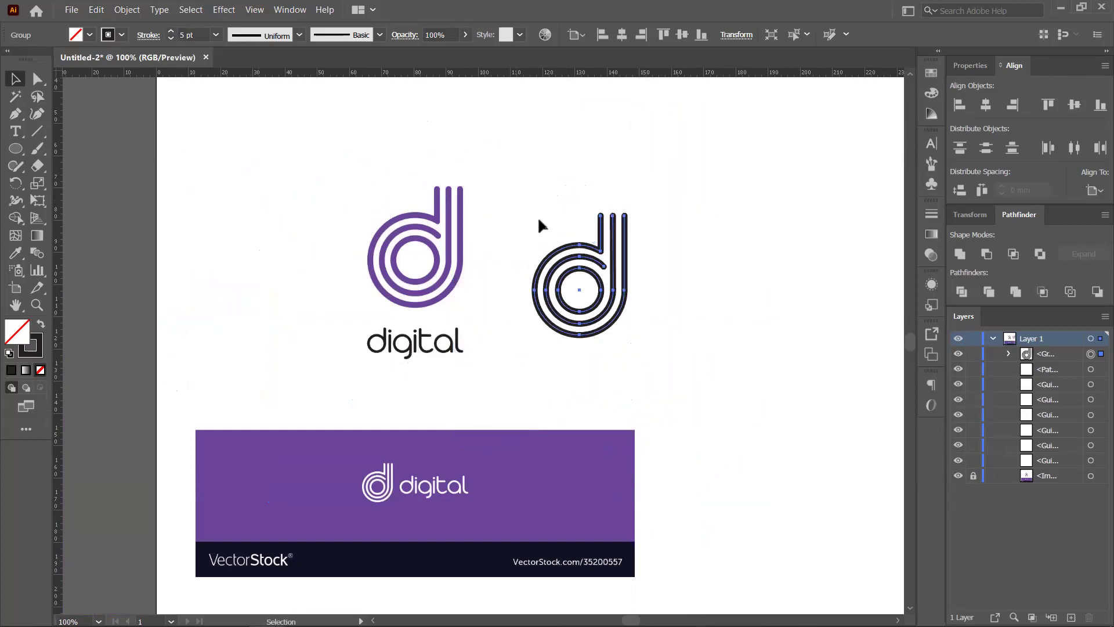
Expand the black 'd' copy's fill and stroke into filled shapes with Object > Expand.
click(677, 312)
scroll(632, 341, up, 2)
scroll(632, 341, right, 2)
scroll(492, 296, up, 1)
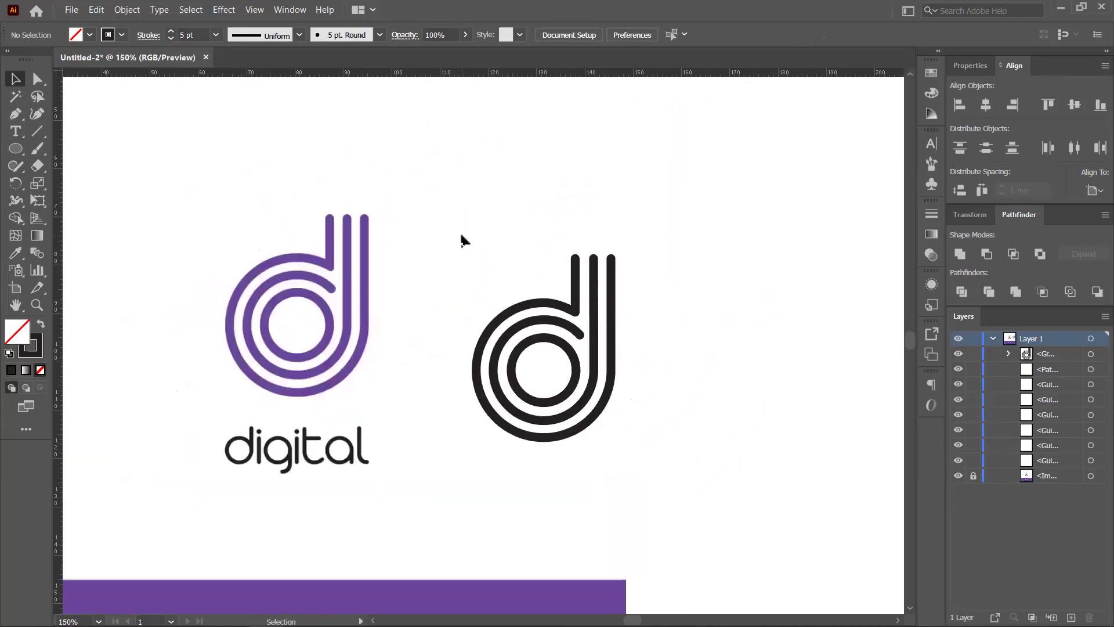
drag(457, 229, 696, 487)
click(126, 10)
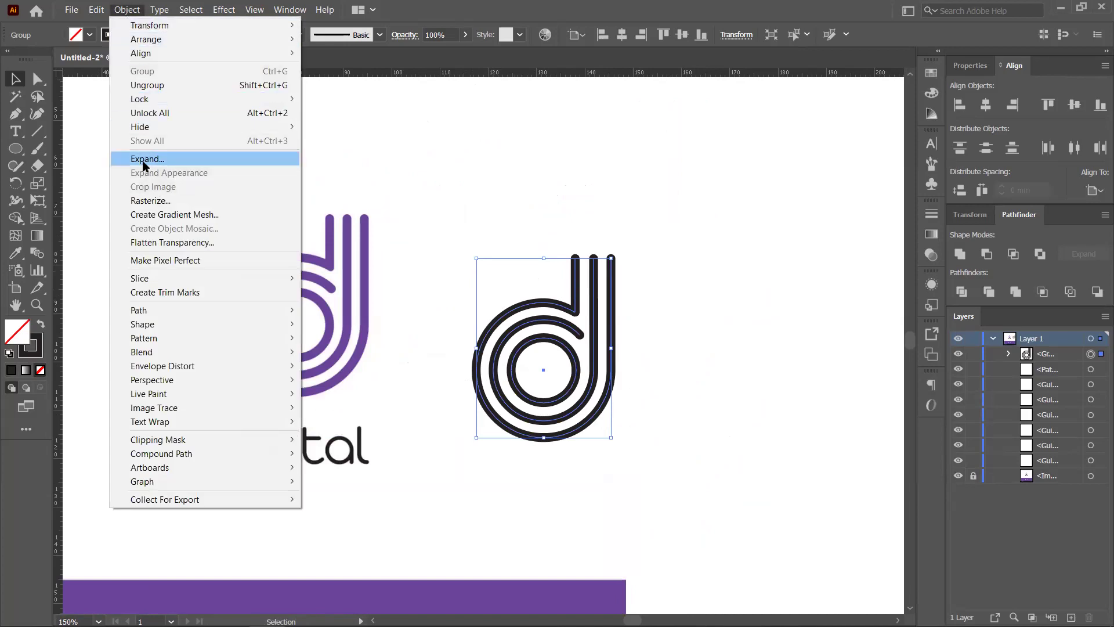
click(166, 158)
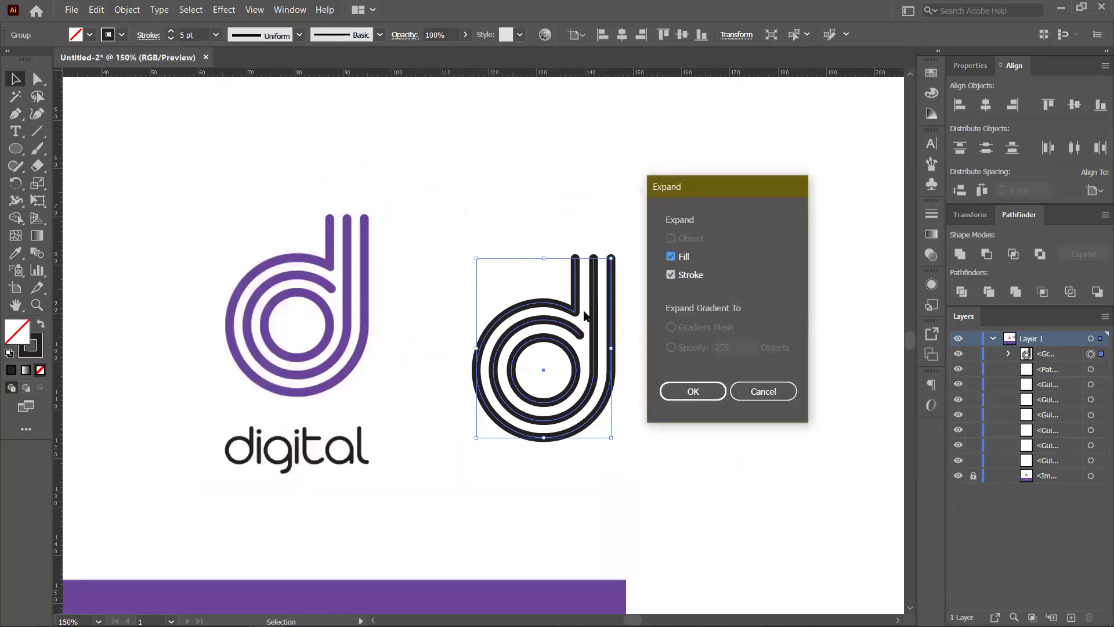
click(709, 393)
Nudge the expanded 'd' slightly up and right and inspect its anchor points.
drag(592, 302, 610, 295)
drag(497, 206, 690, 508)
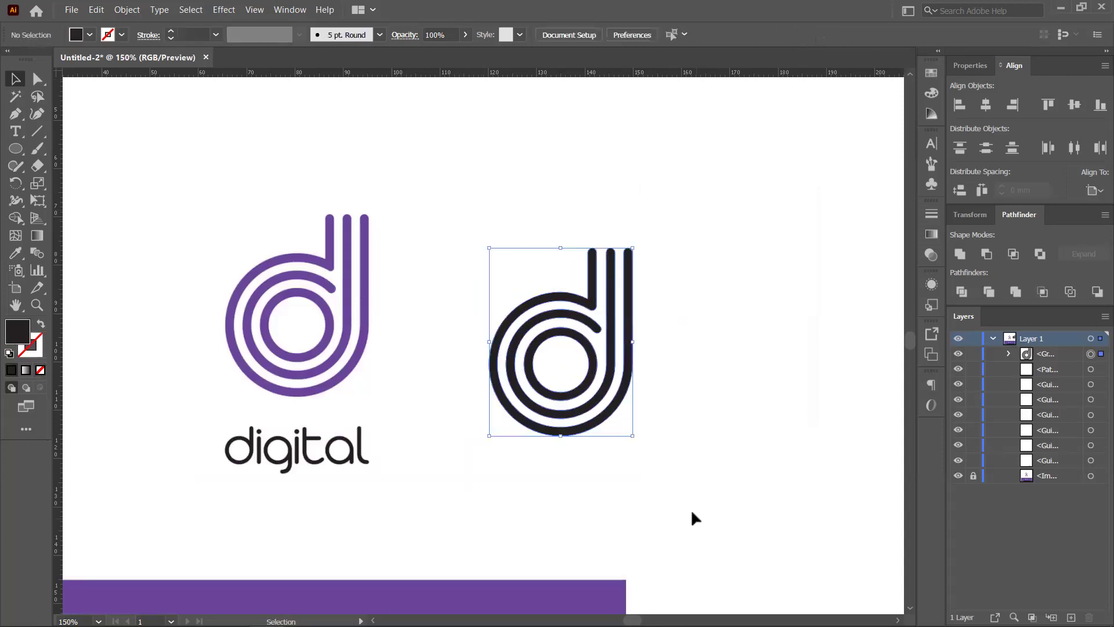
key(a)
key(v)
Recolour the expanded 'd' with the reference logo's purple using the Eyedropper.
click(15, 252)
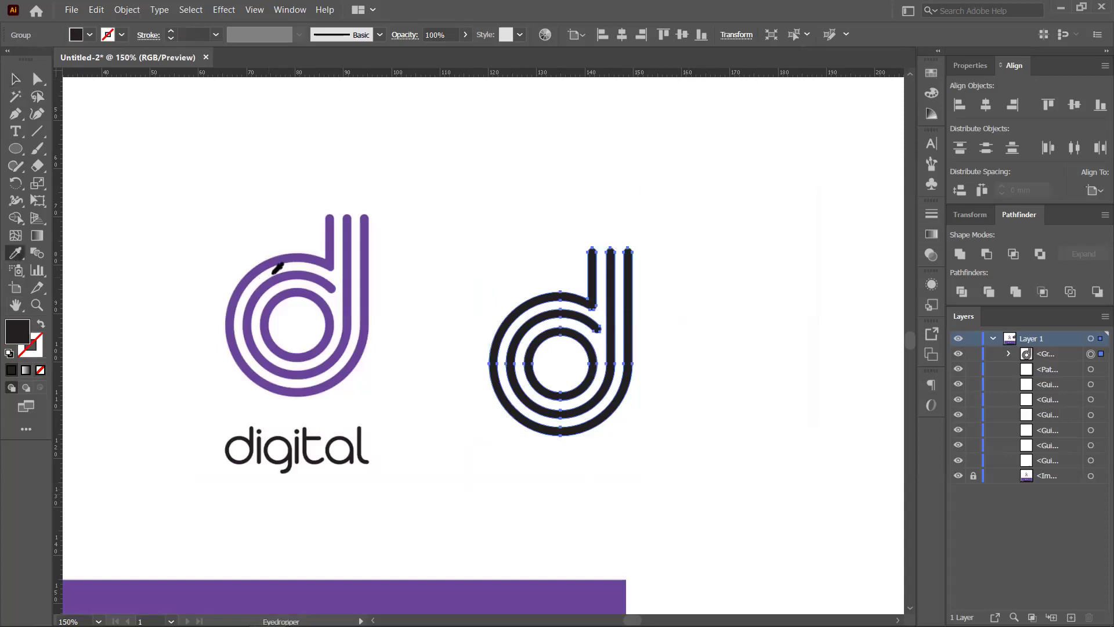
click(274, 273)
click(12, 79)
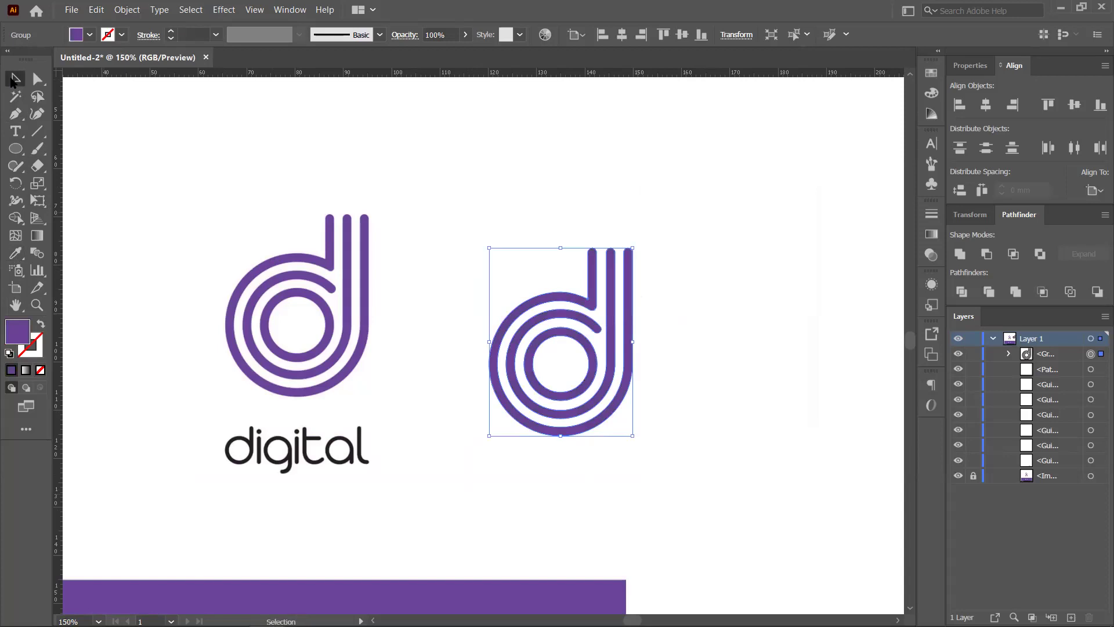
click(427, 121)
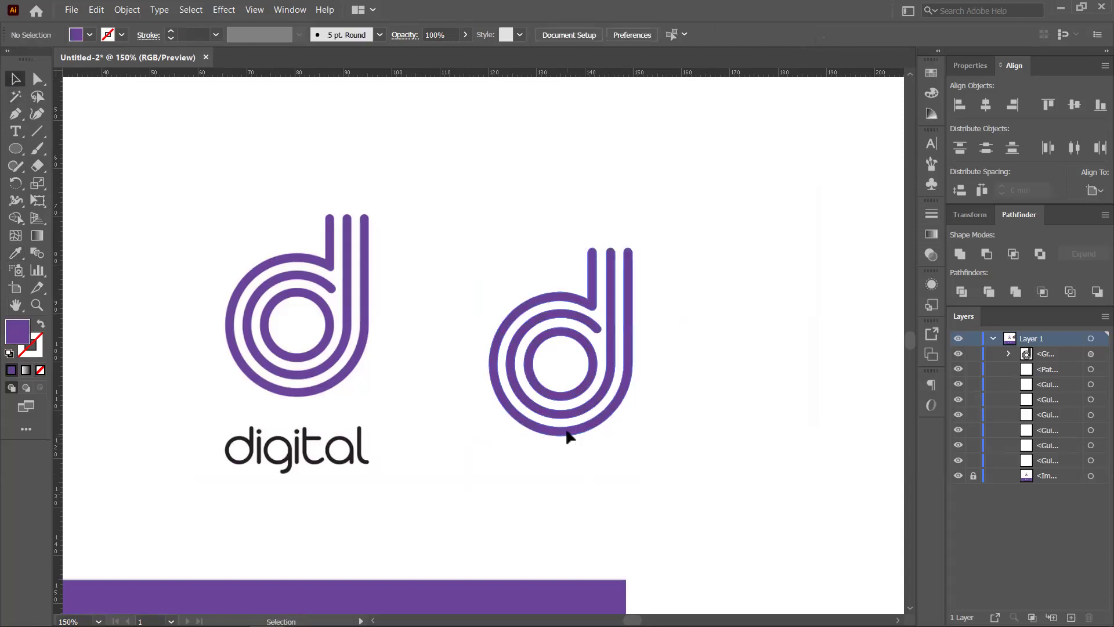
click(568, 436)
Move the purple 'd' up and right and enlarge it.
drag(590, 434, 610, 390)
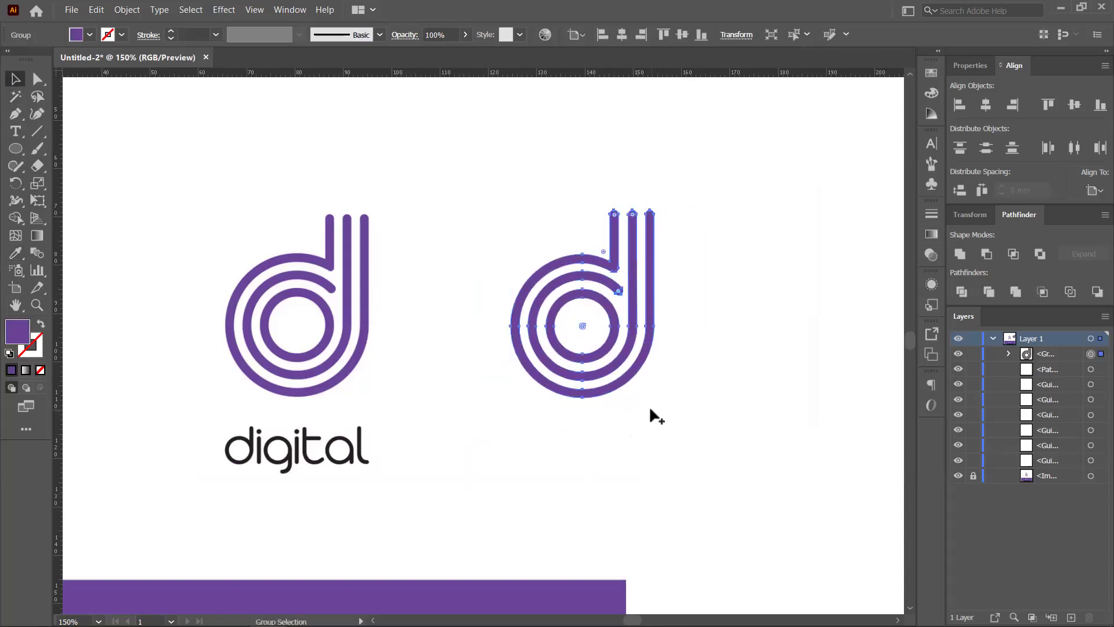
scroll(650, 409, down, 5)
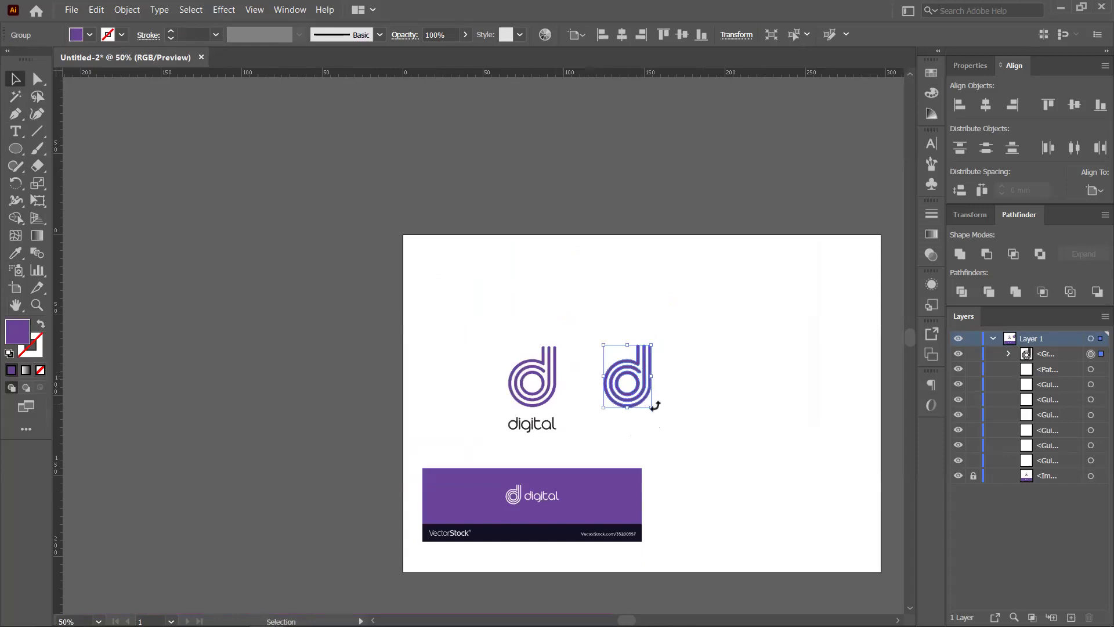
drag(652, 406, 711, 425)
click(734, 410)
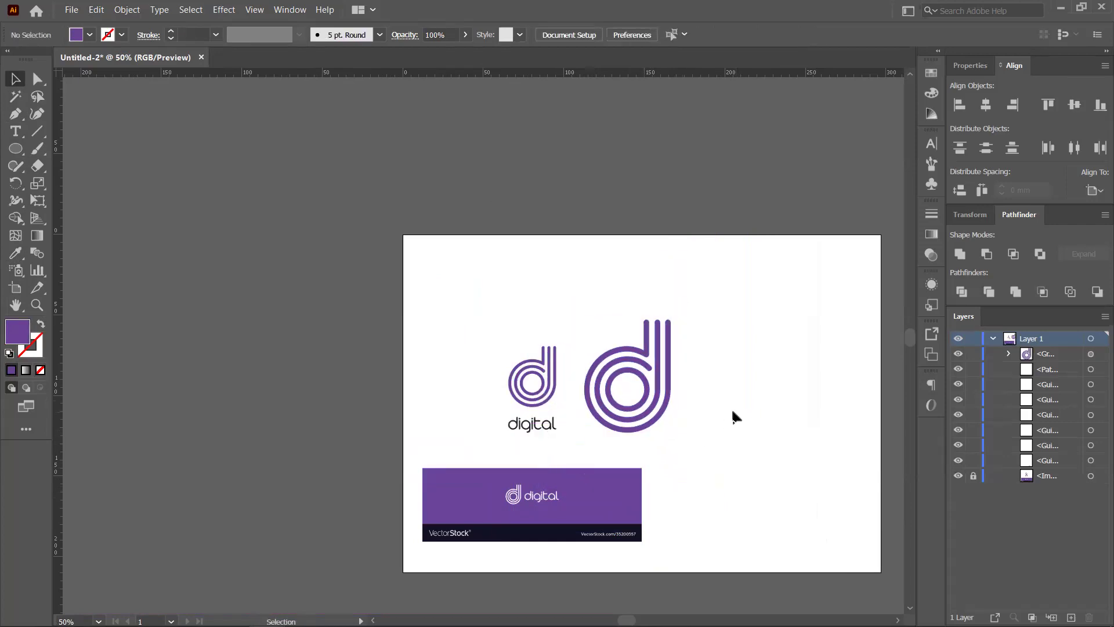
scroll(733, 407, up, 1)
drag(609, 416, 627, 399)
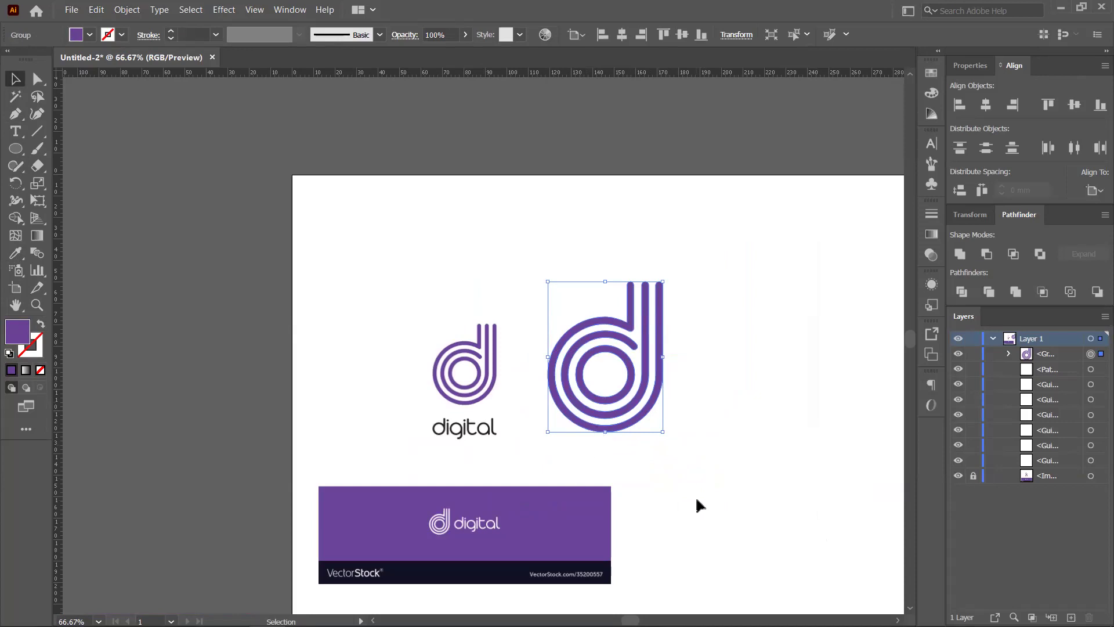
Overlay the 'd' on the reference logo, shrink it to match, and move it straight right.
drag(721, 493, 535, 413)
scroll(266, 380, up, 2)
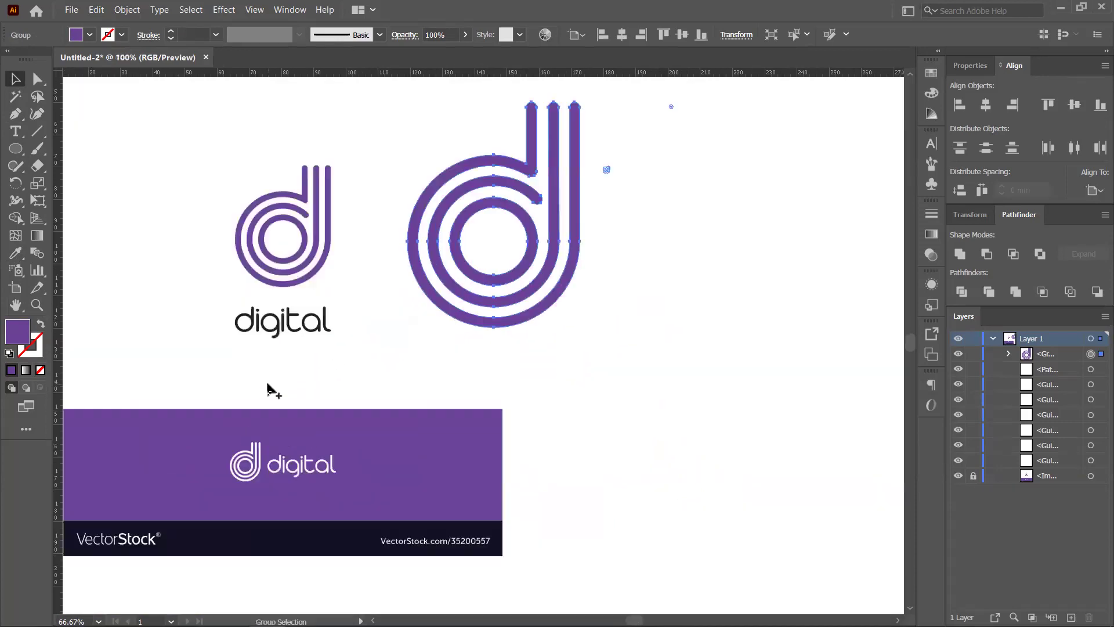
drag(200, 261, 368, 315)
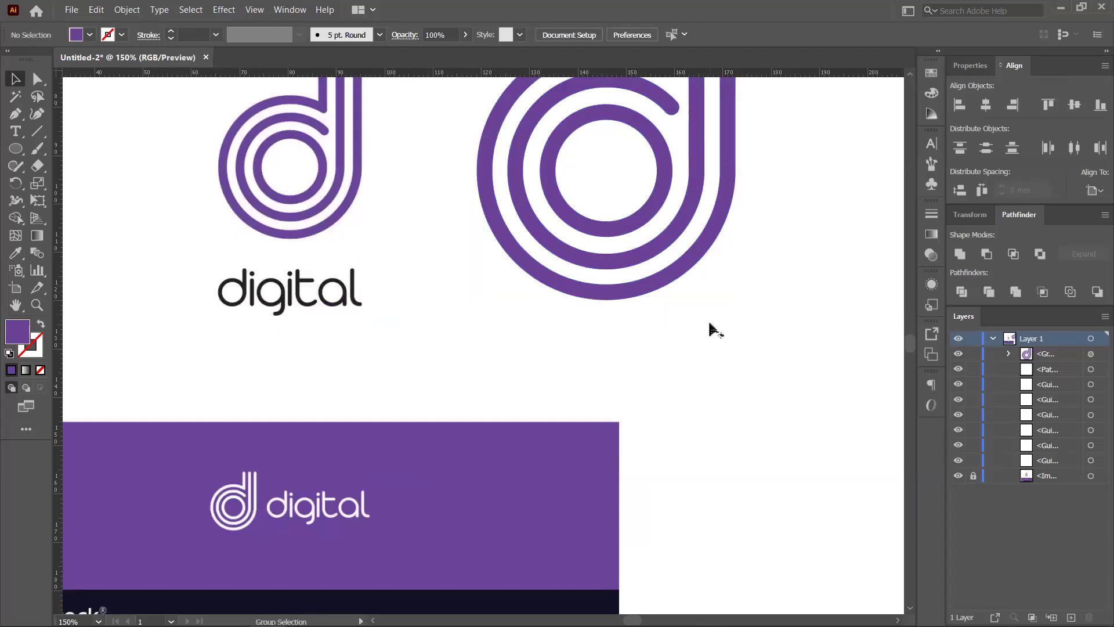
scroll(708, 325, down, 2)
drag(613, 387, 417, 385)
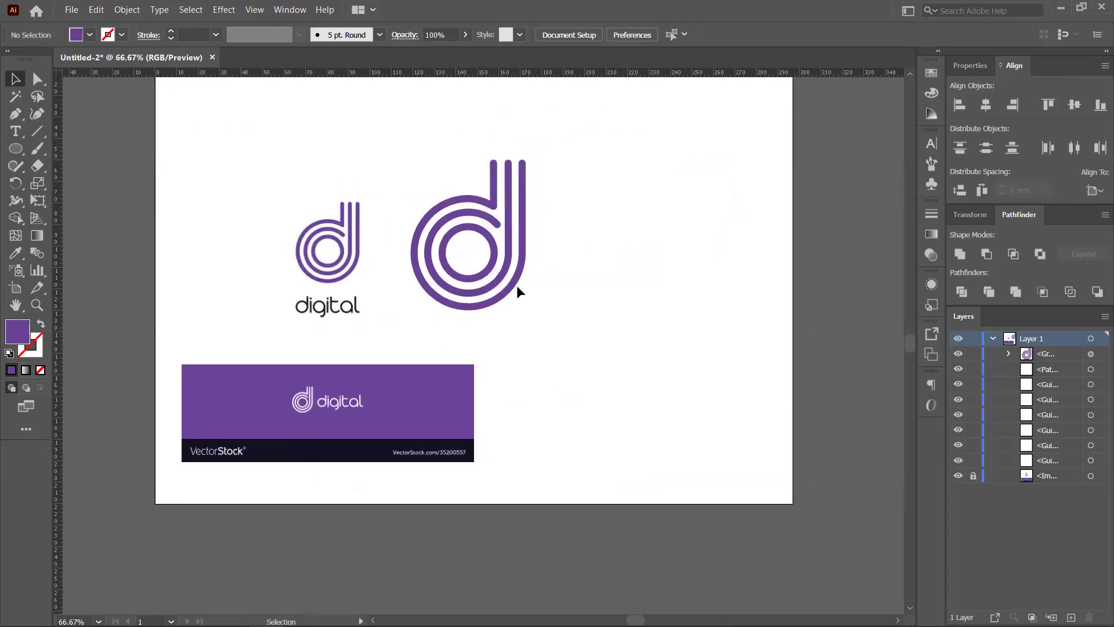
drag(505, 280, 369, 265)
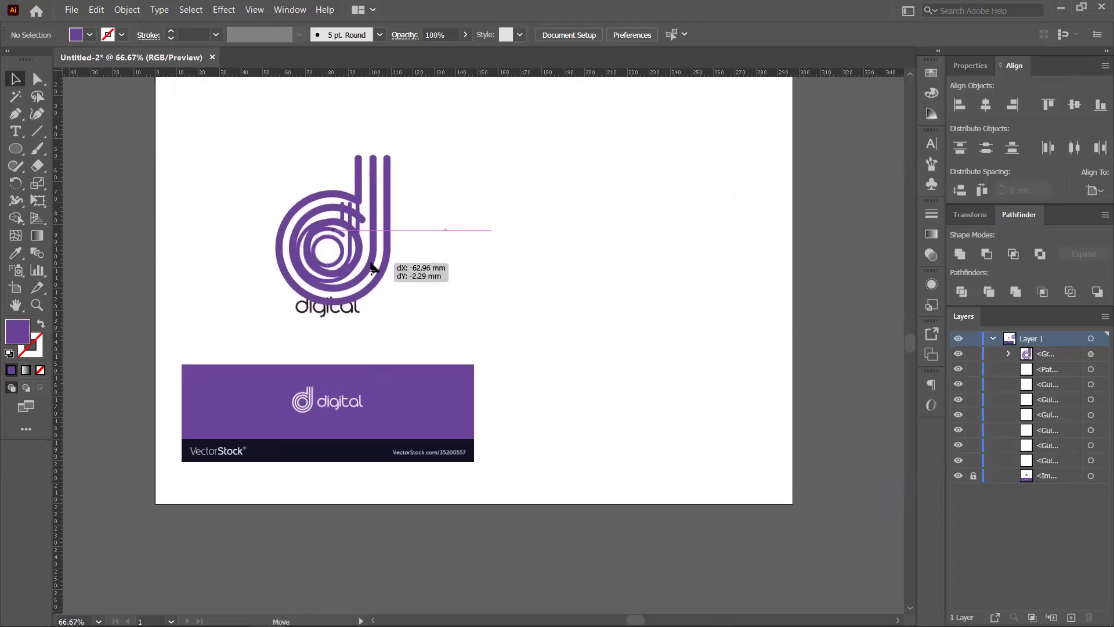
drag(390, 156, 365, 189)
drag(341, 257, 640, 276)
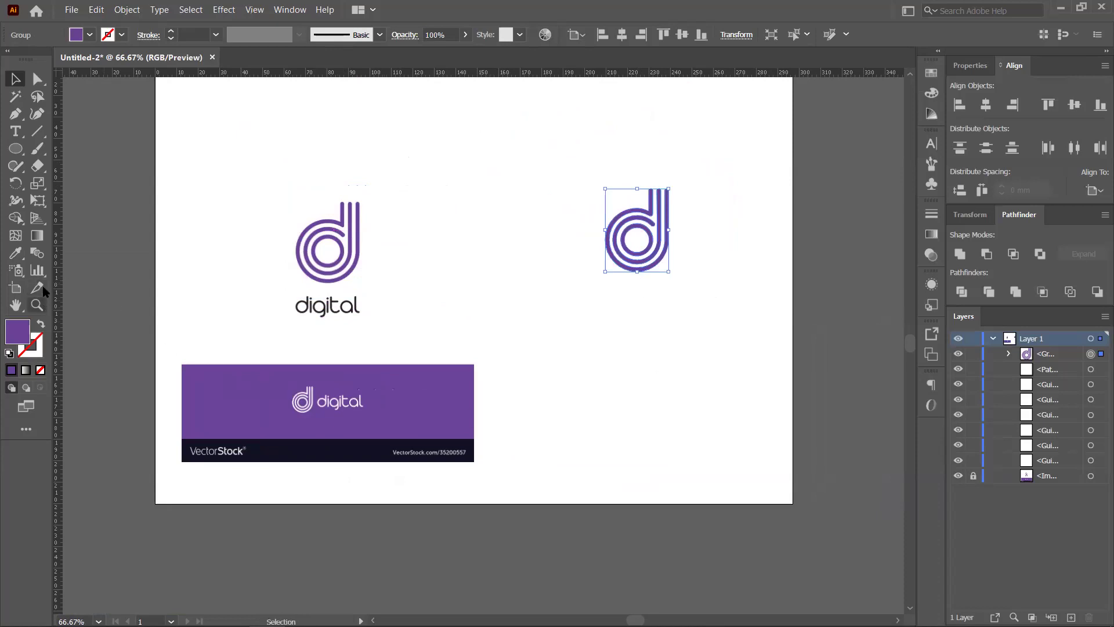
Draw a purple rectangle beside the reference banner with the Rectangle Tool.
click(16, 149)
click(50, 150)
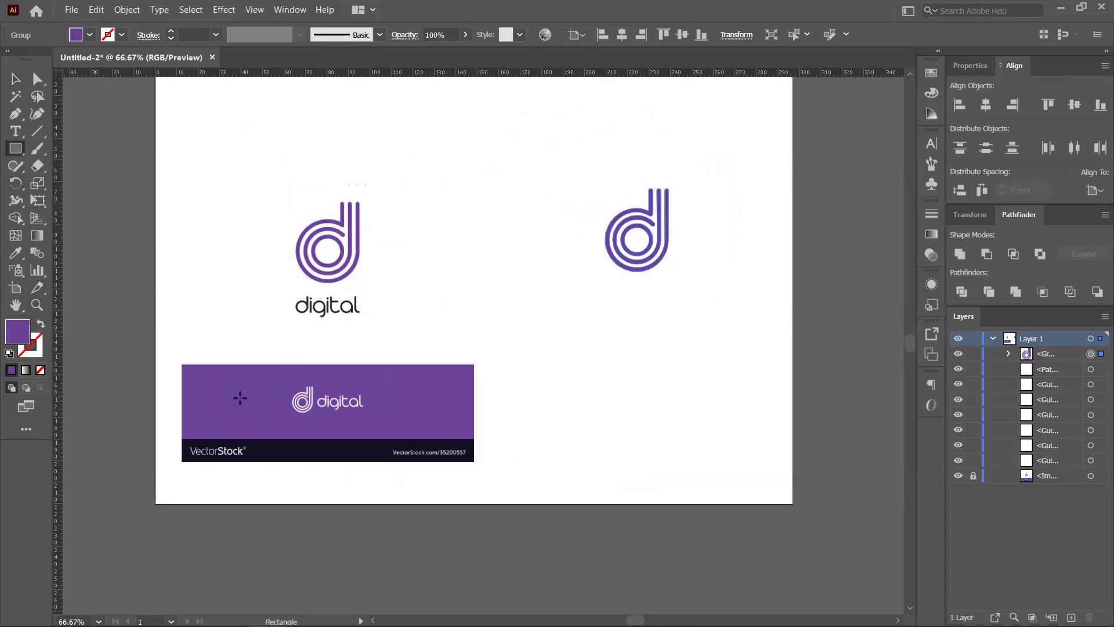
drag(180, 364, 713, 412)
click(11, 80)
Start a text object below the new 'd' with the Type tool.
click(472, 295)
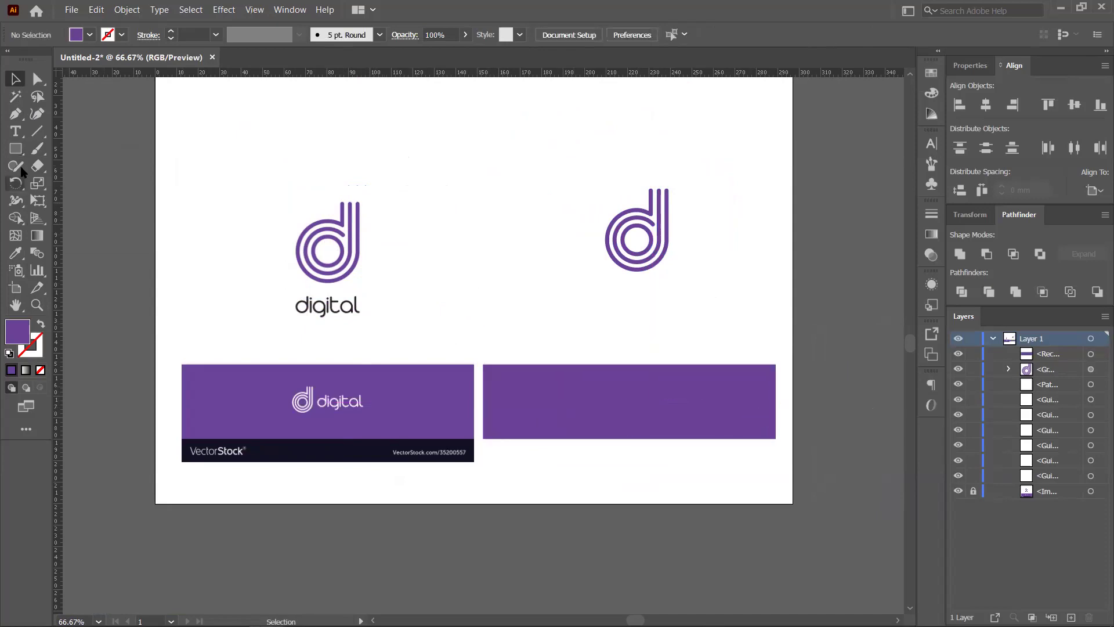
click(16, 131)
click(522, 307)
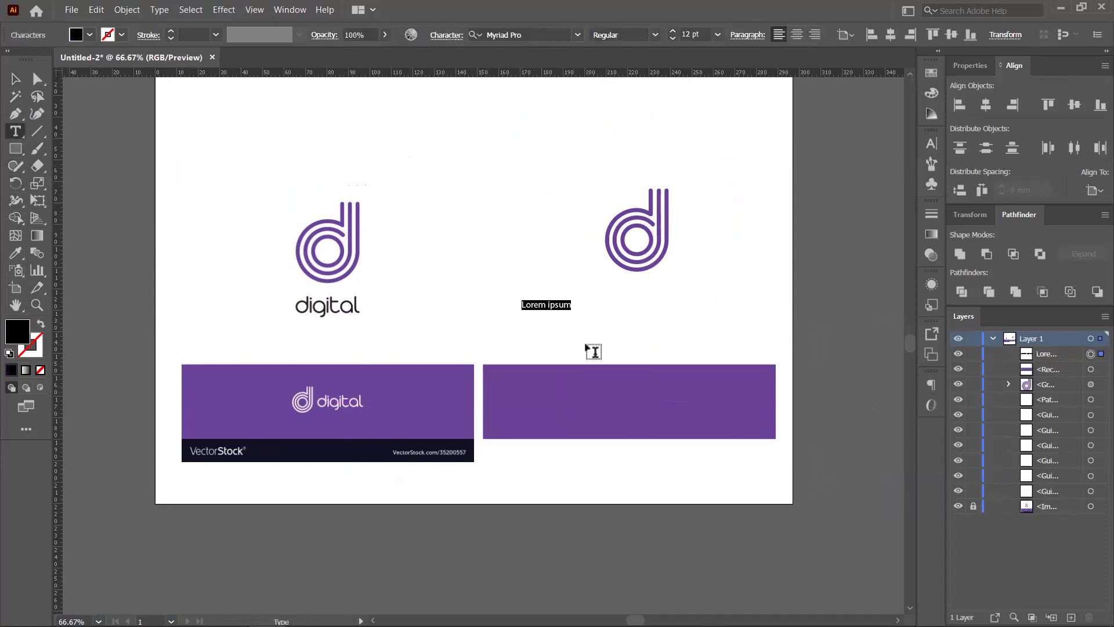
Type 'digital' under the new 'd' and enlarge the text.
text(digital)
click(16, 79)
drag(546, 308, 638, 304)
click(729, 297)
Centre 'digital' horizontally under the 'd', using the 'd' as key object.
click(652, 256)
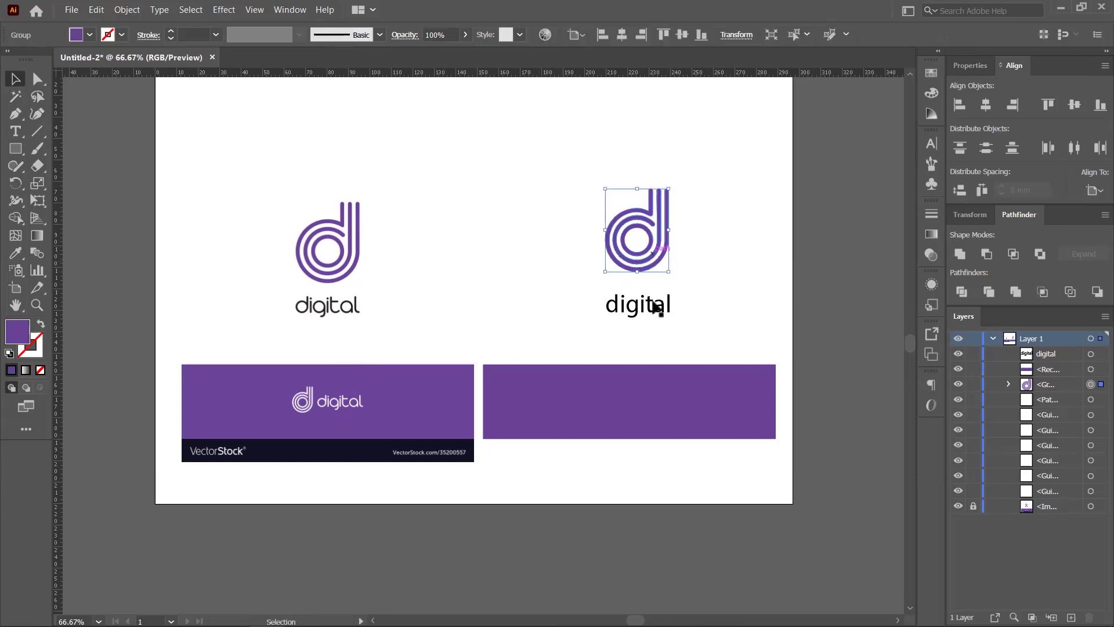
shift+click(651, 315)
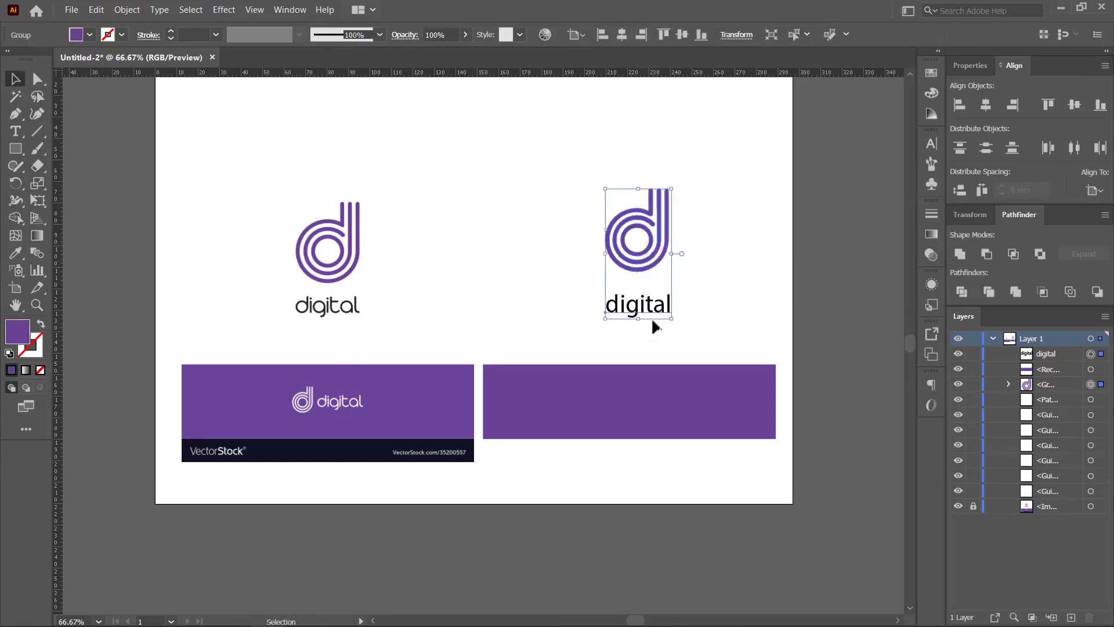
click(654, 240)
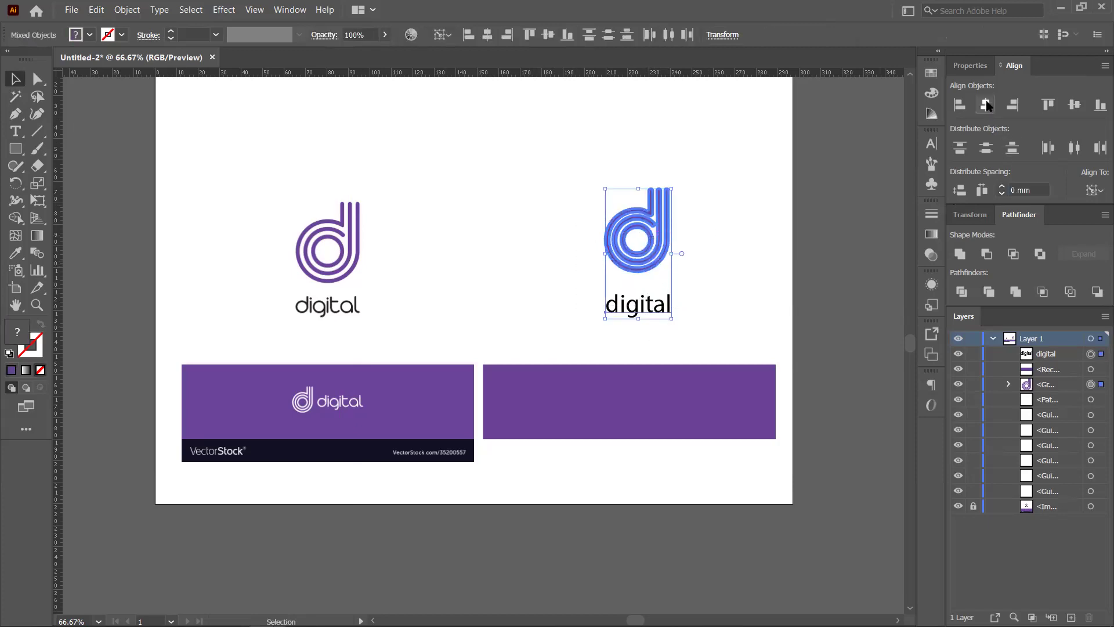
click(986, 105)
click(730, 239)
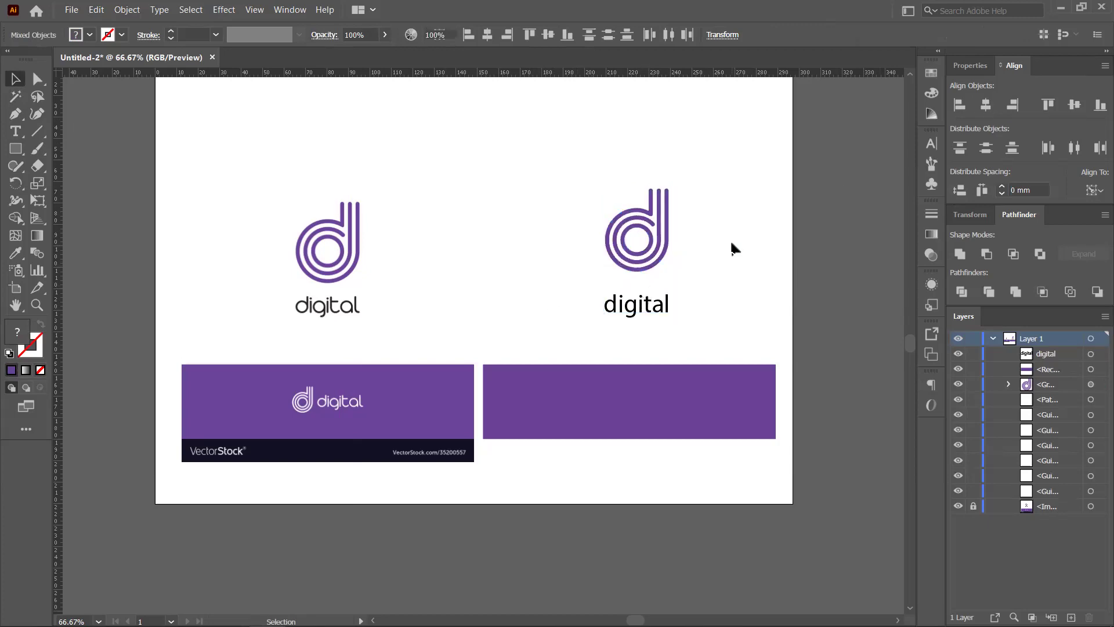
Set the 'digital' text under the right logo to Cano from the Character panel's font list.
click(646, 315)
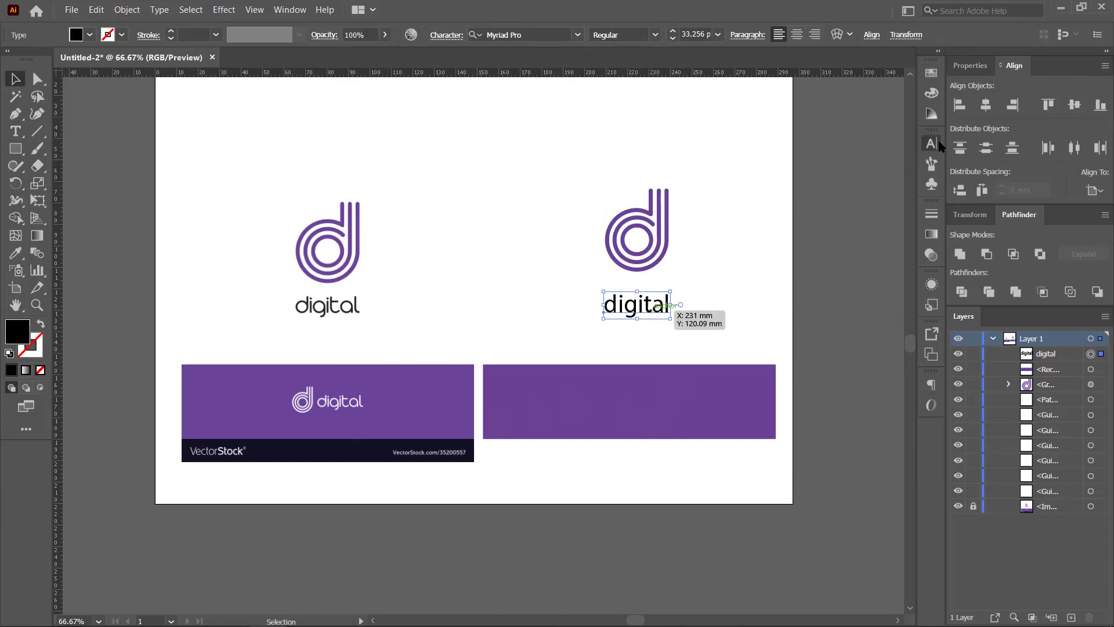
click(931, 144)
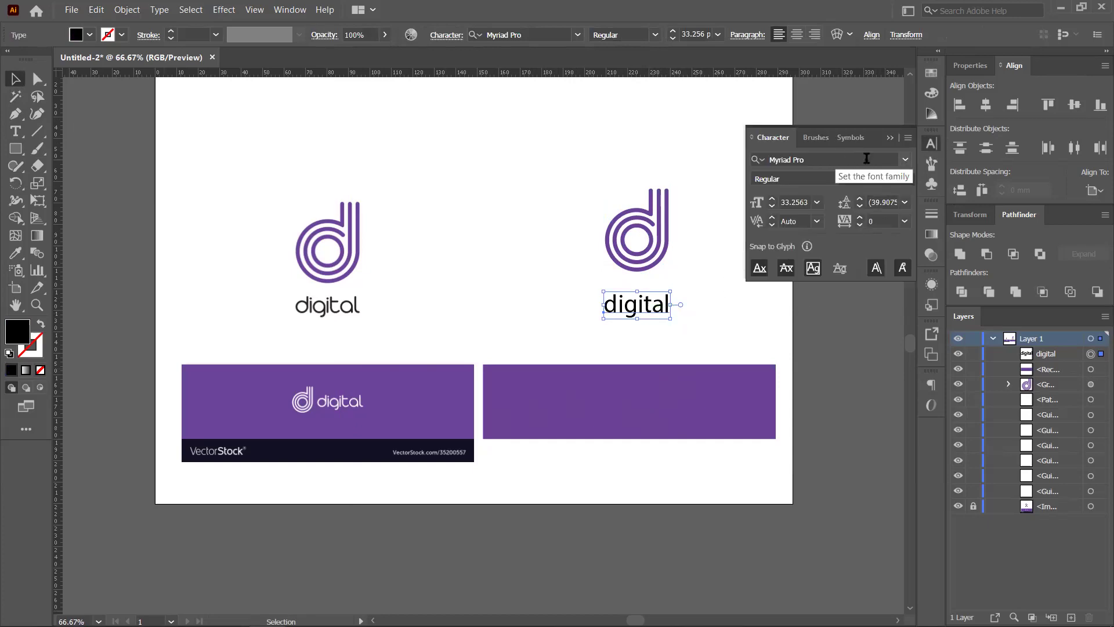
click(905, 161)
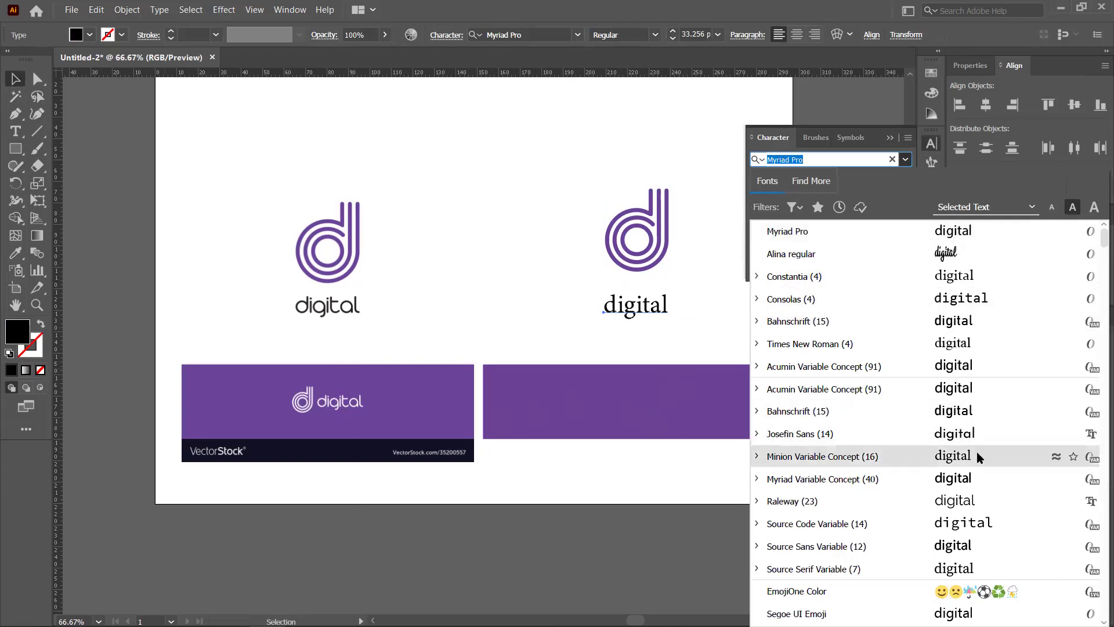
scroll(978, 452, down, 3)
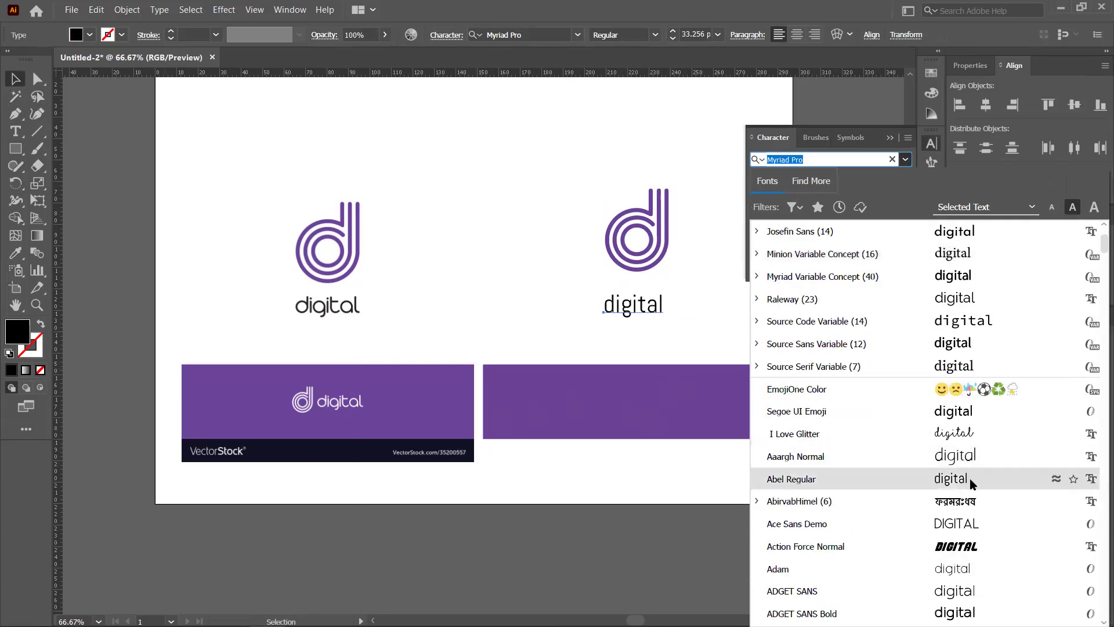
scroll(970, 480, down, 3)
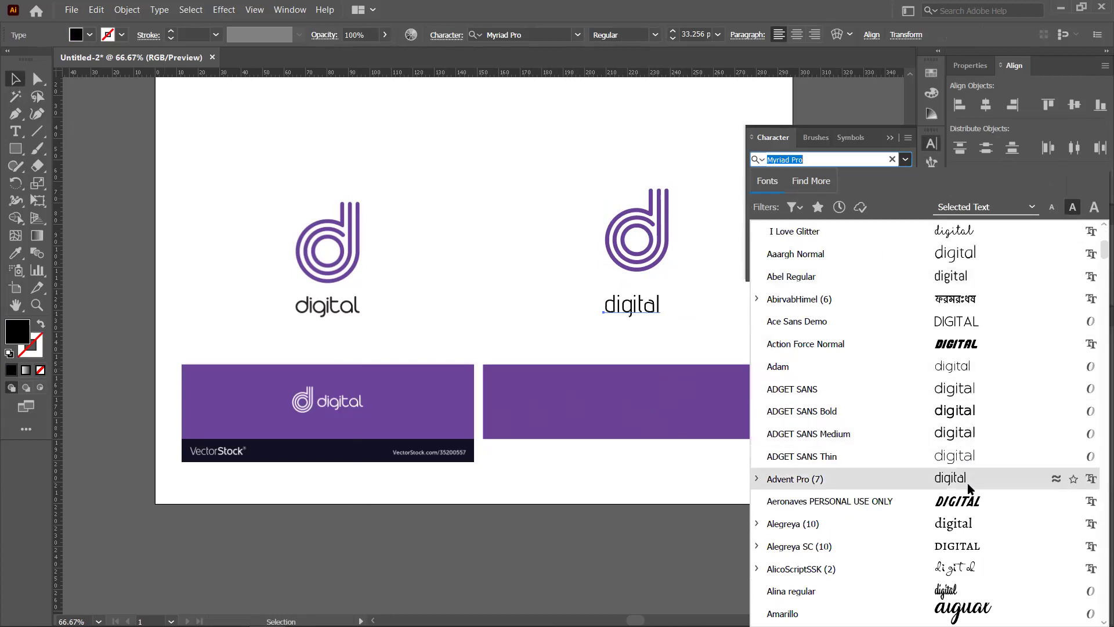
scroll(968, 482, down, 4)
scroll(970, 482, up, 6)
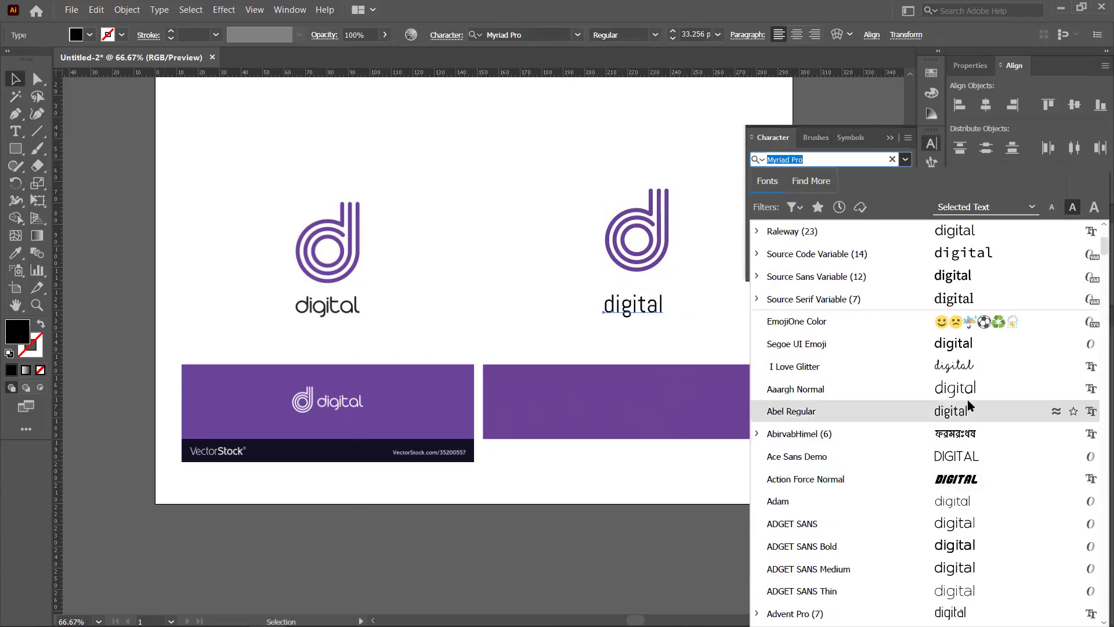
scroll(970, 392, up, 1)
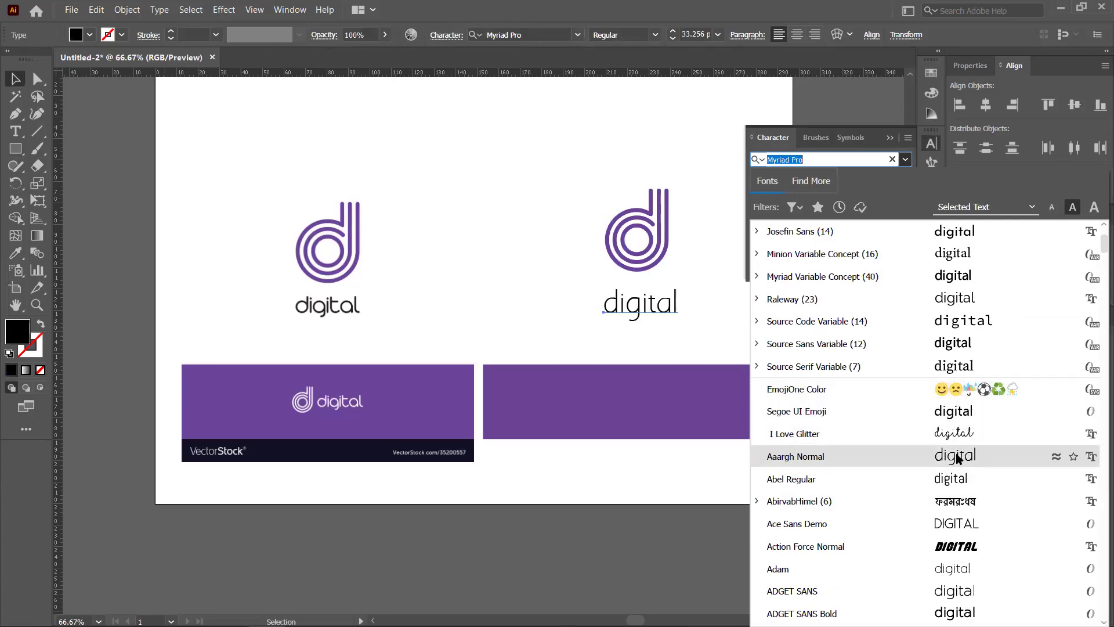
scroll(957, 458, down, 5)
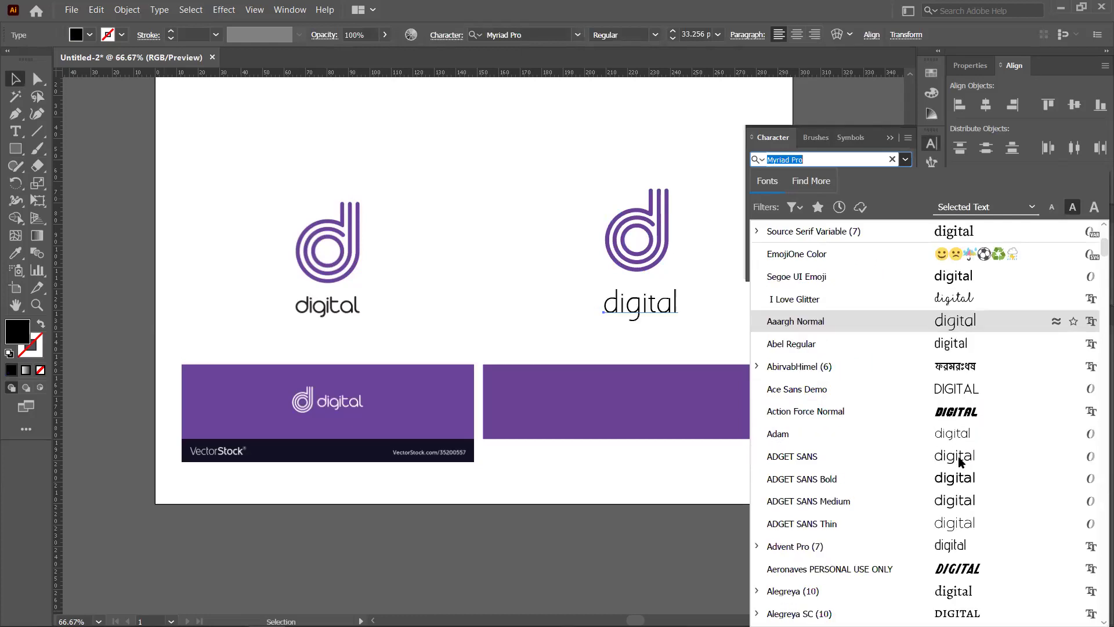
scroll(959, 460, up, 1)
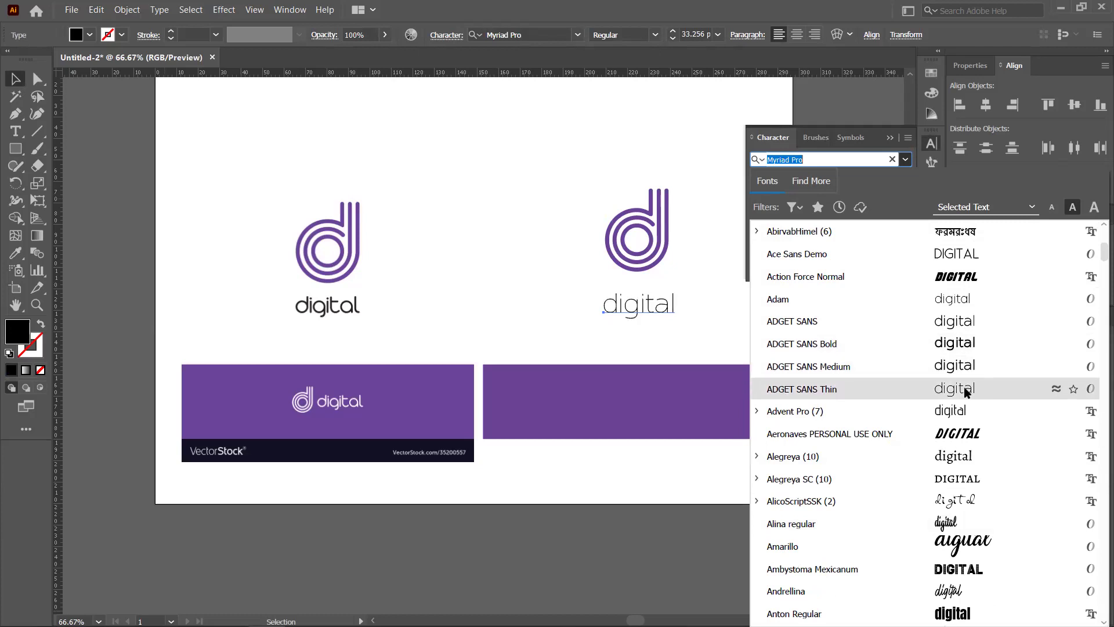
scroll(967, 393, down, 6)
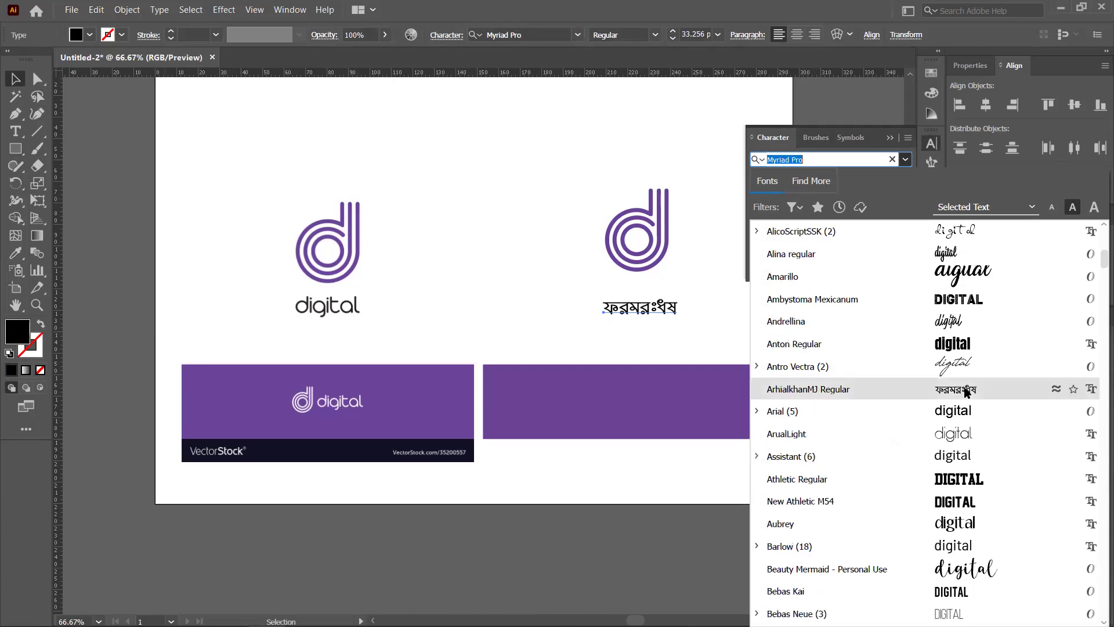
scroll(966, 392, down, 7)
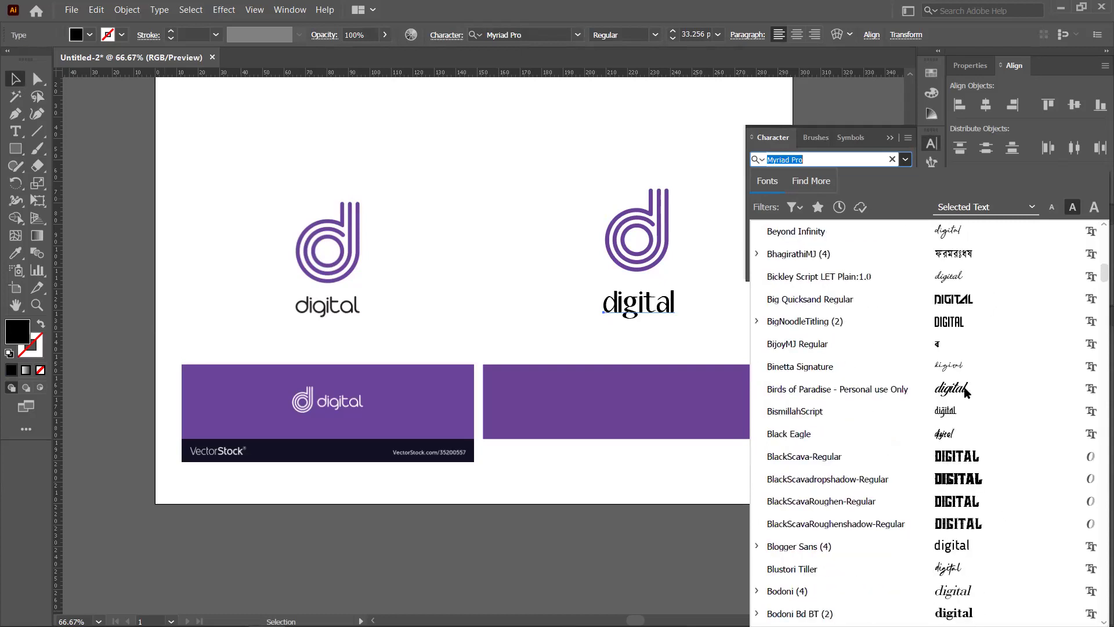
scroll(966, 393, down, 8)
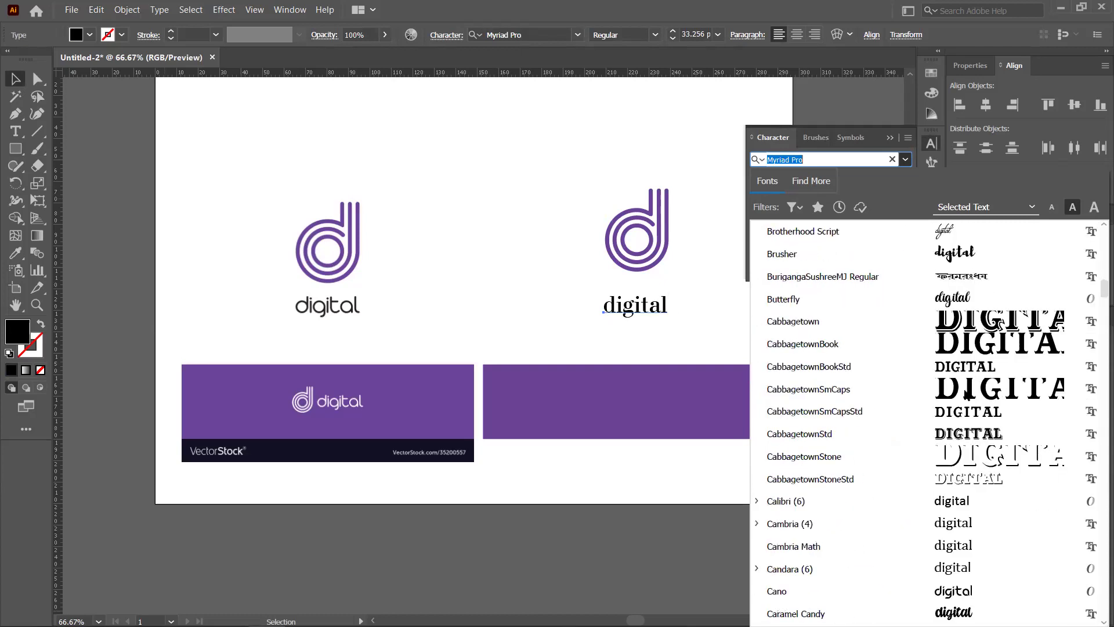
scroll(966, 388, down, 2)
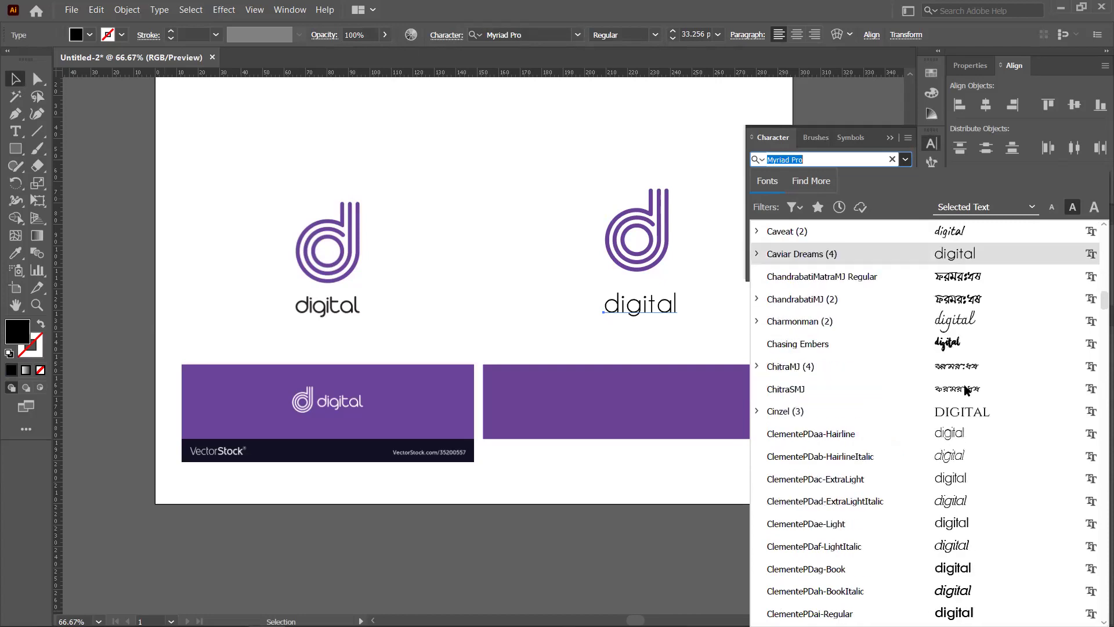
scroll(965, 364, up, 1)
click(962, 261)
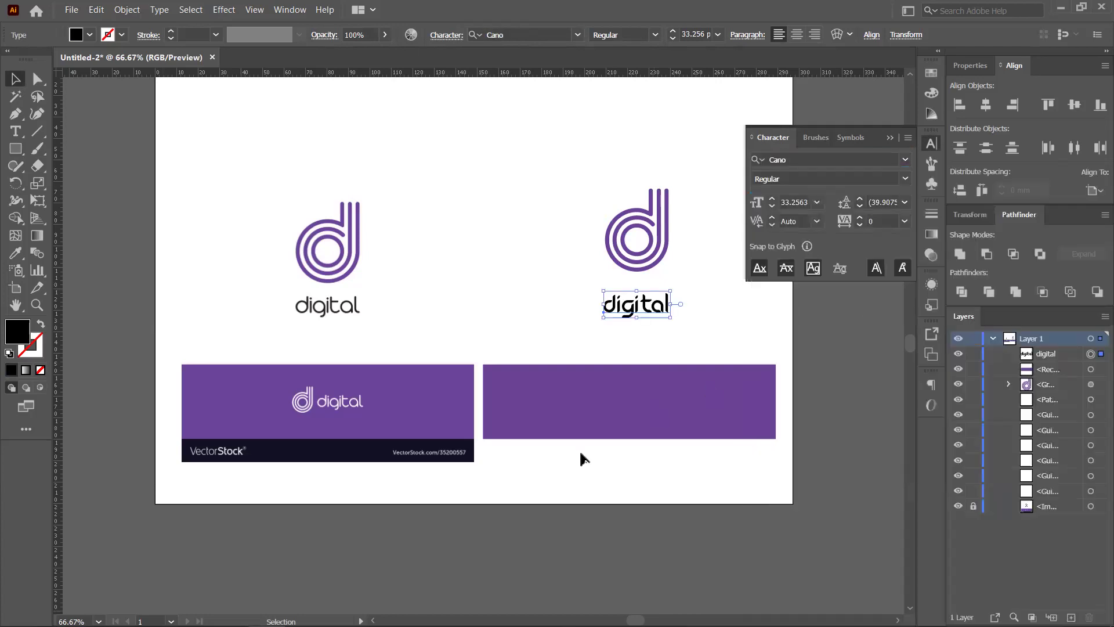
At 100% zoom, select the right 'd' logo with its 'digital' text and align their horizontal centres.
click(696, 475)
key(ctrl+1)
drag(676, 348, 627, 371)
click(651, 313)
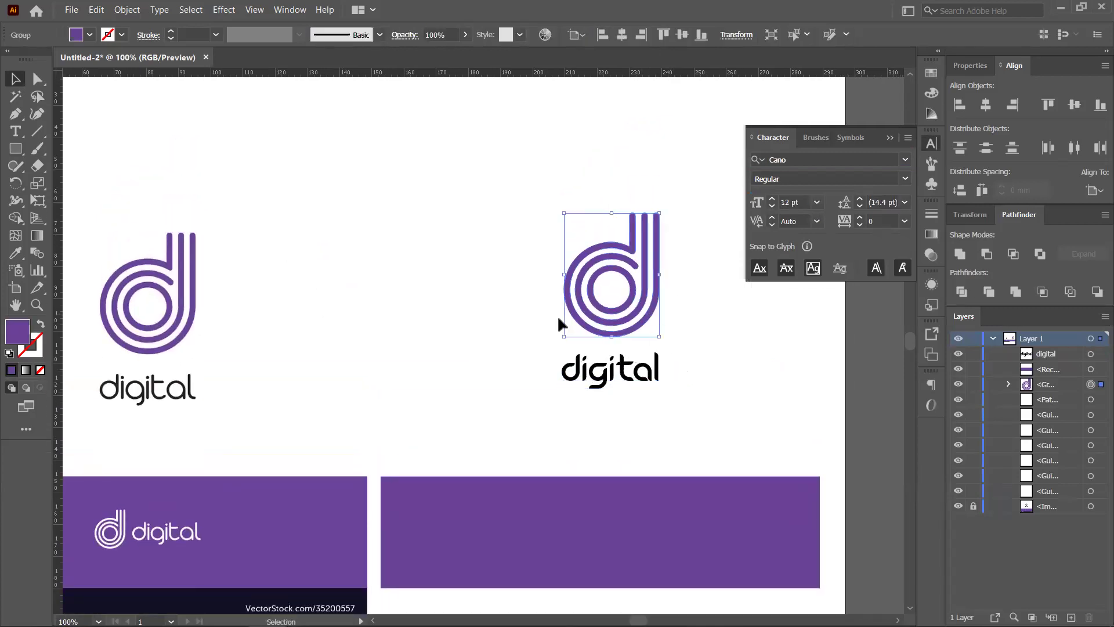
drag(544, 259, 645, 382)
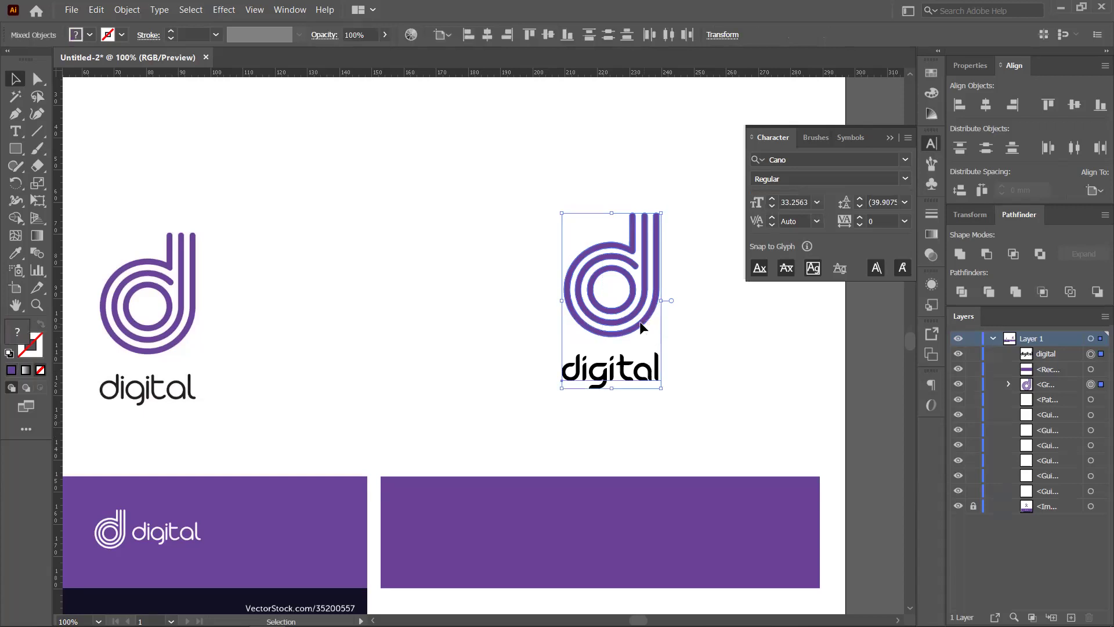
click(985, 104)
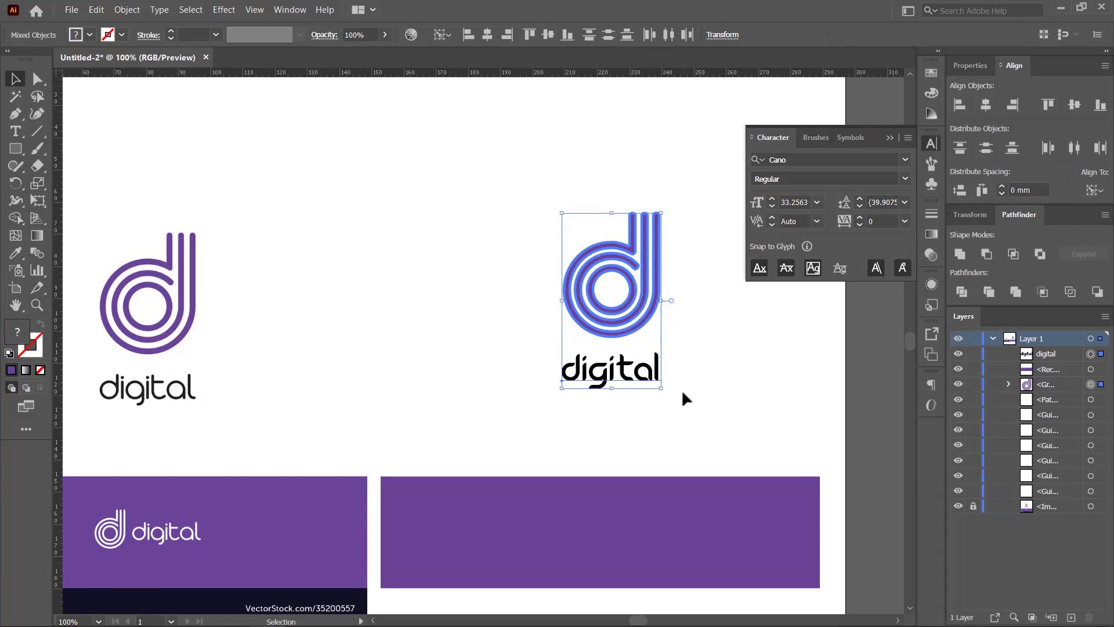
click(681, 388)
Alt-drag a copy of the 'd' logo onto the right purple banner.
drag(625, 332, 480, 555)
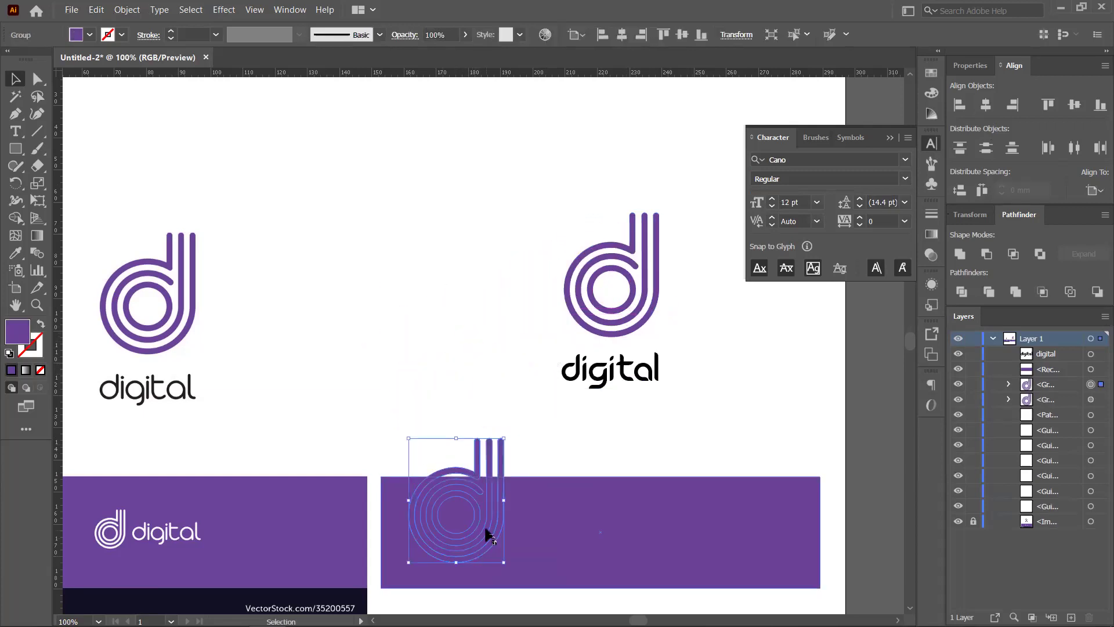
key(ctrl)
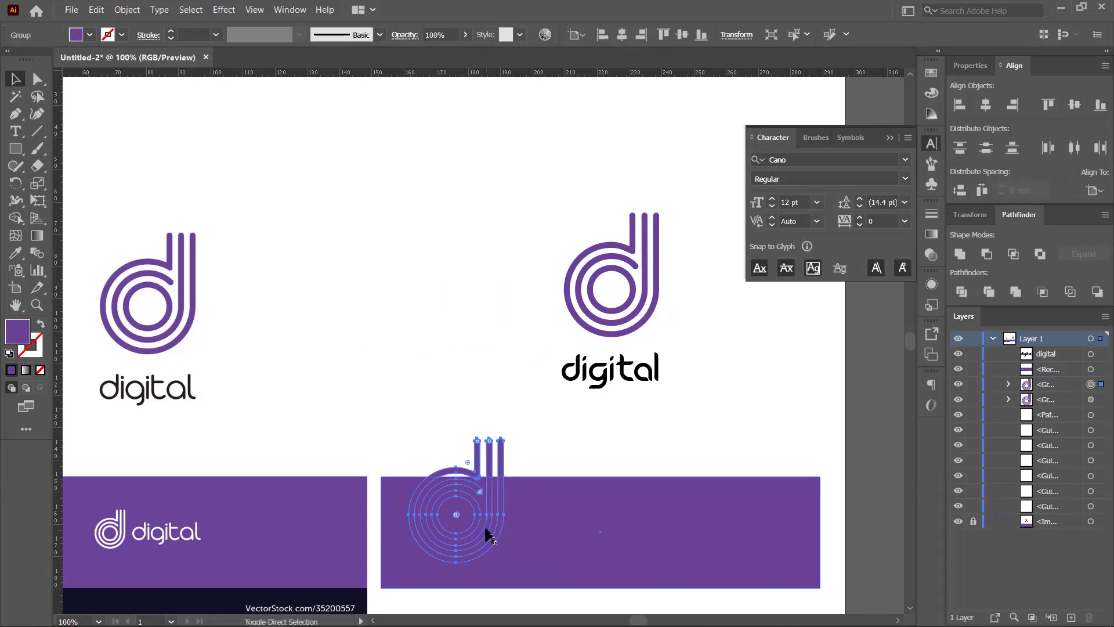
ctrl+click(486, 531)
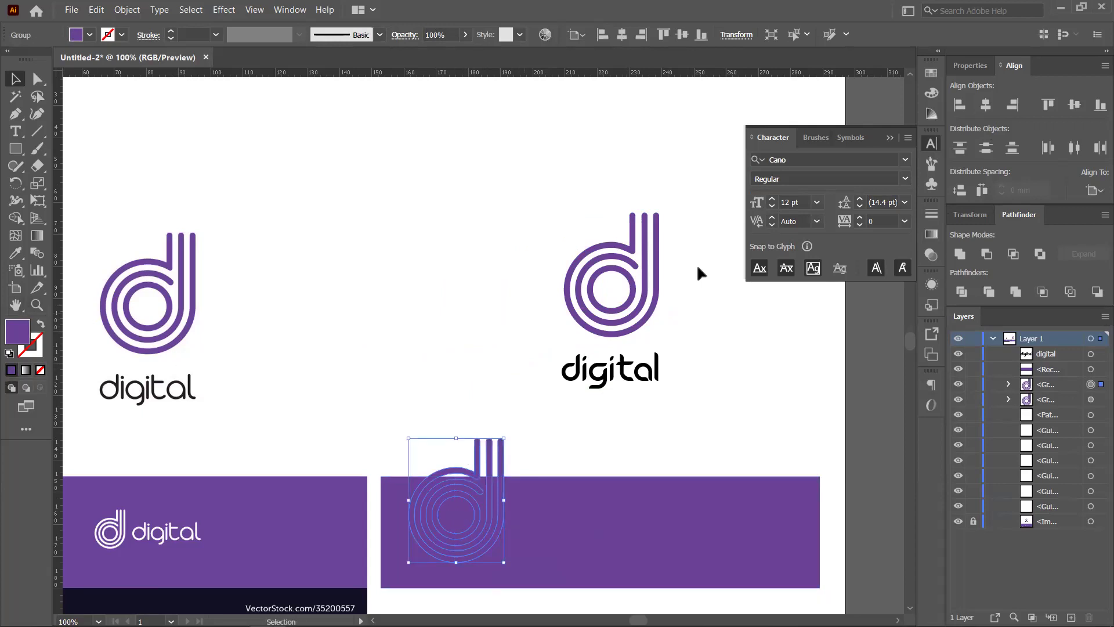
Fill the logo copy white (FFFFFF) and bring it in front of the banner.
double_click(22, 341)
text(FFFFFF)
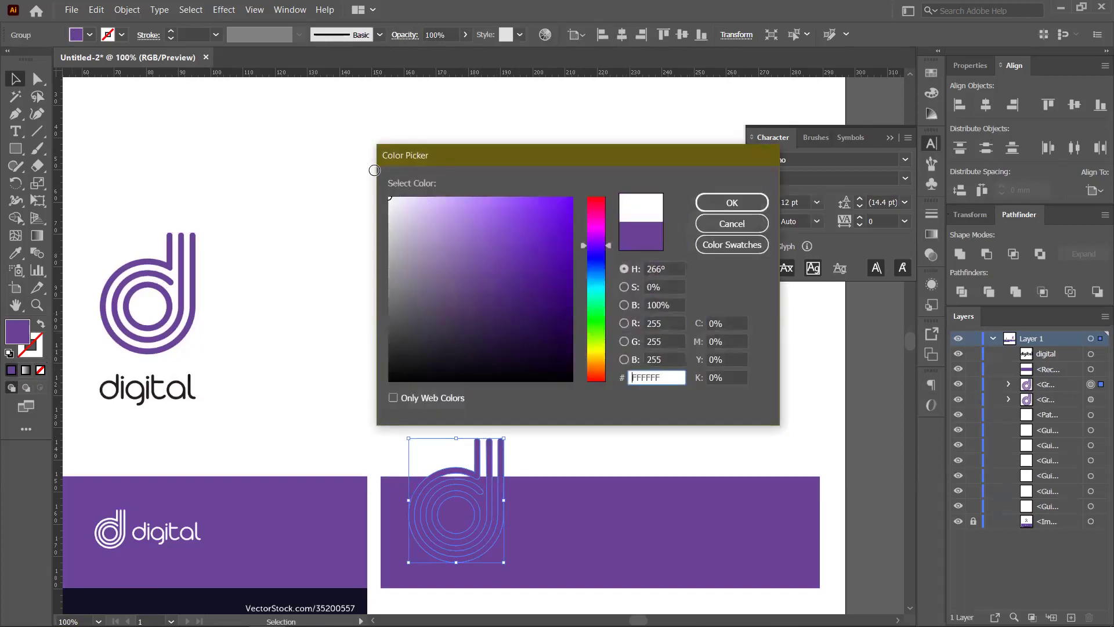
click(731, 203)
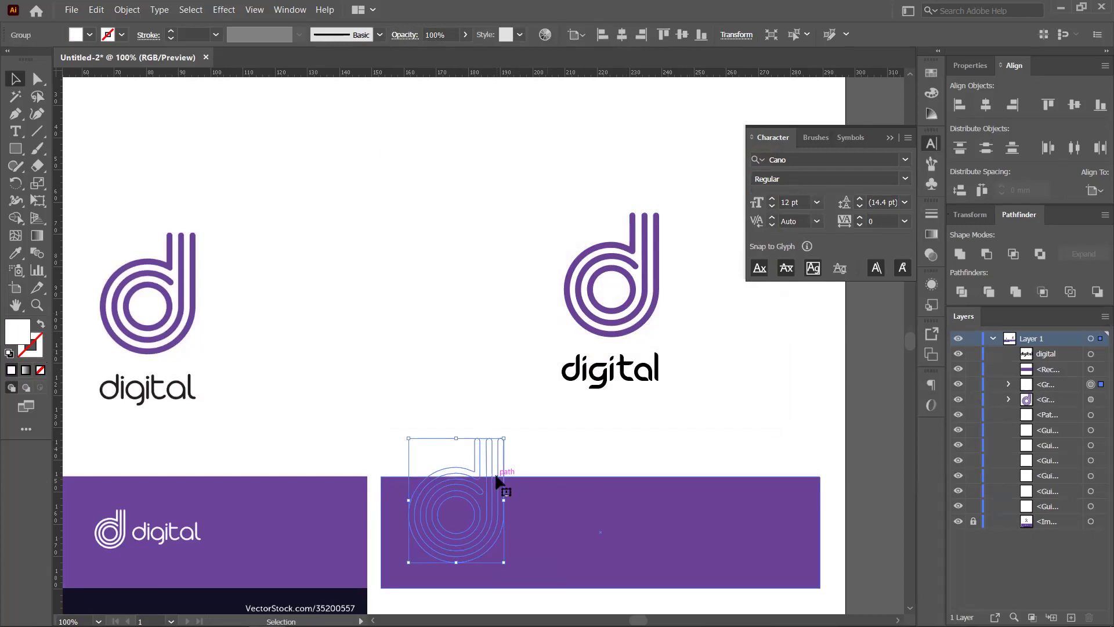
key(ctrl)
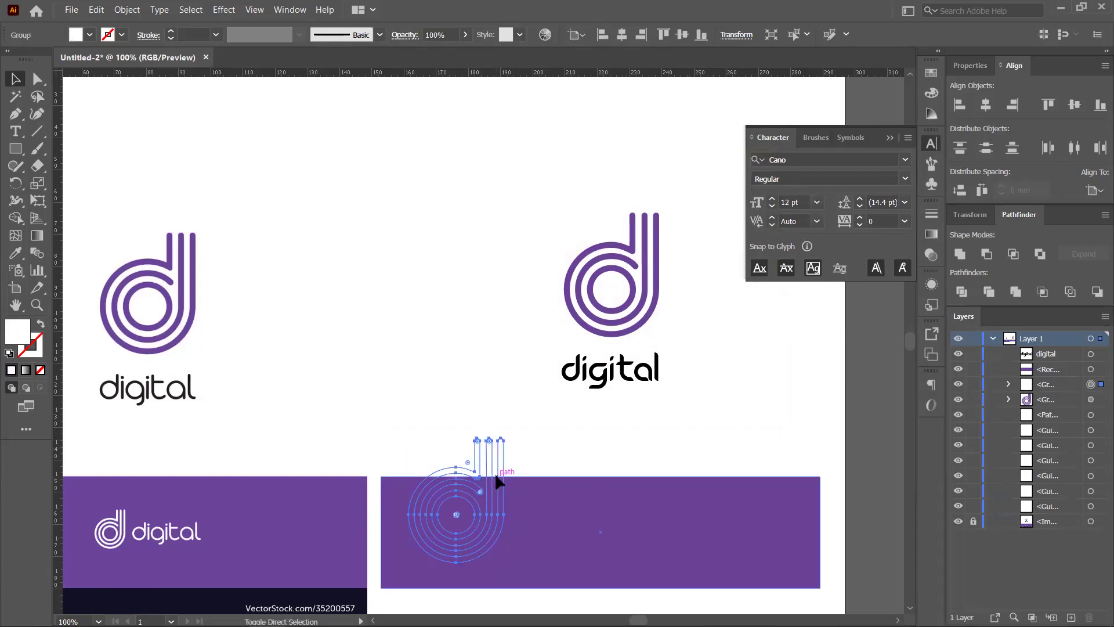
key(ctrl+shift+bracketright)
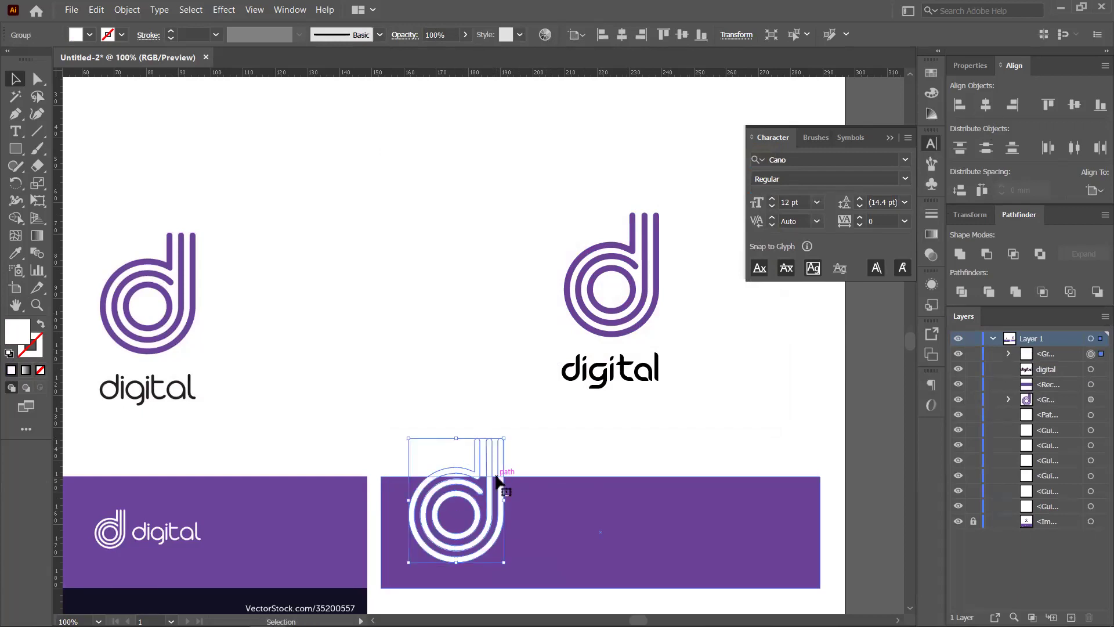
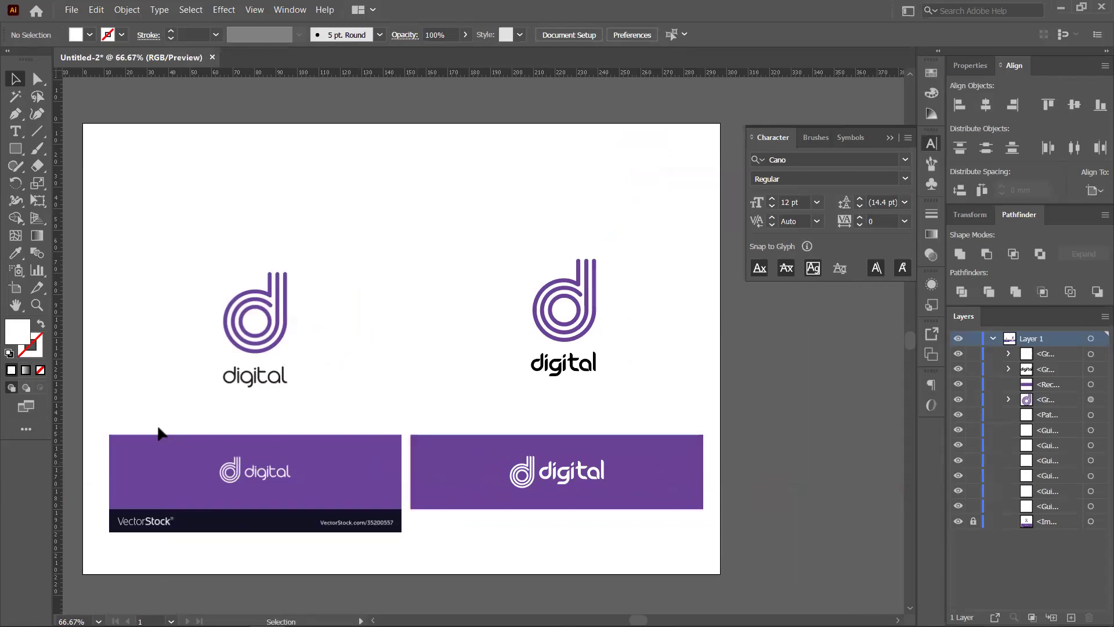
Draw a square to the upper right of the left digital logo.
scroll(255, 359, up, 2)
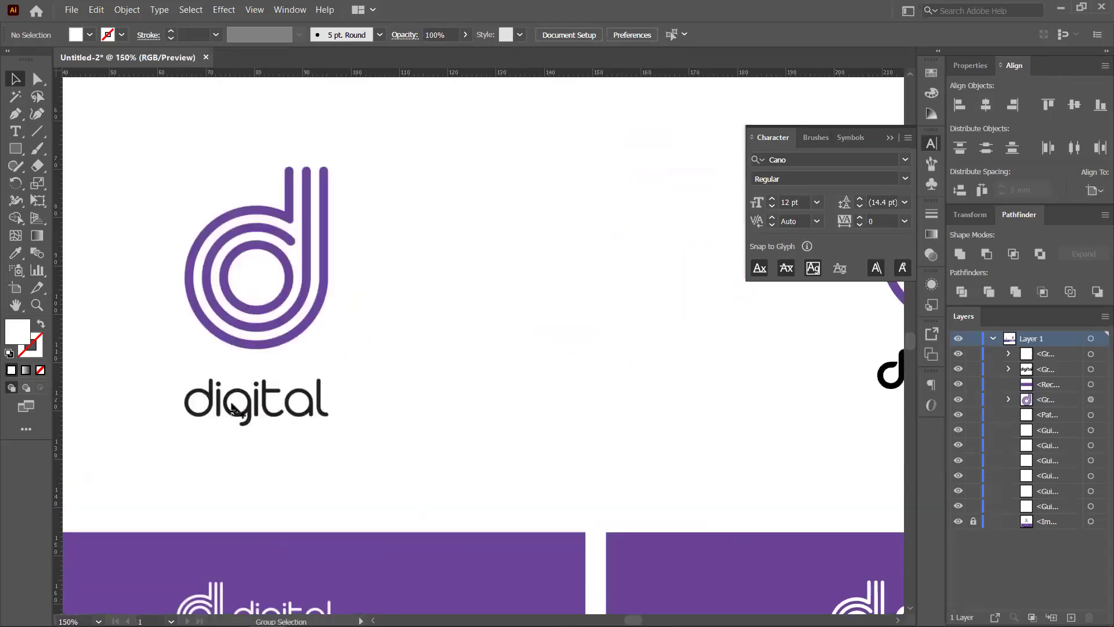
scroll(243, 394, up, 2)
scroll(448, 336, down, 3)
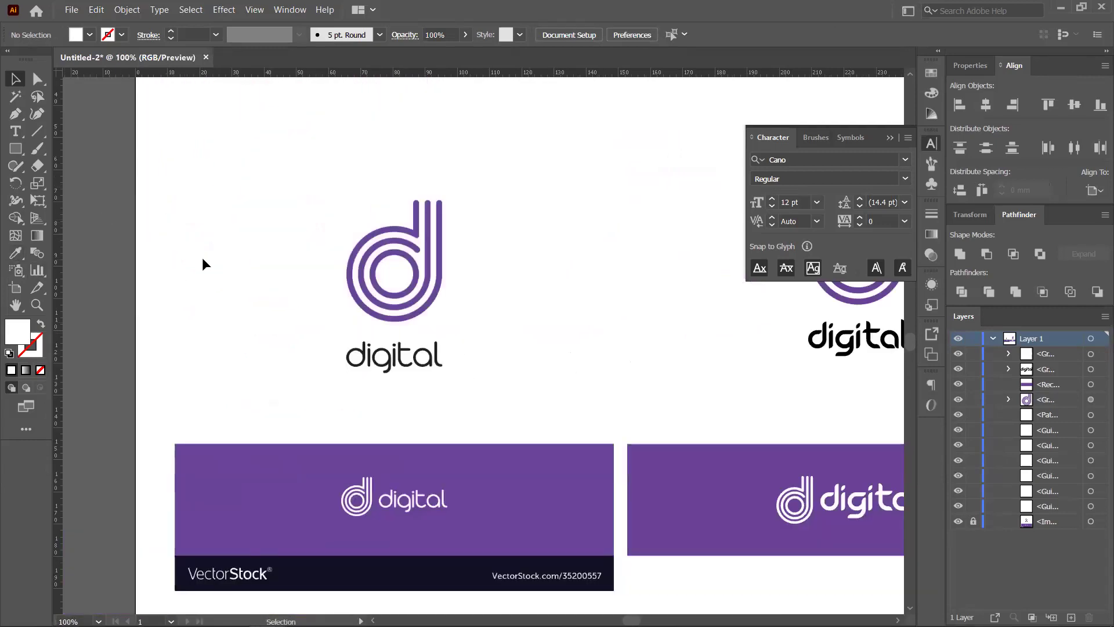
drag(683, 343, 487, 358)
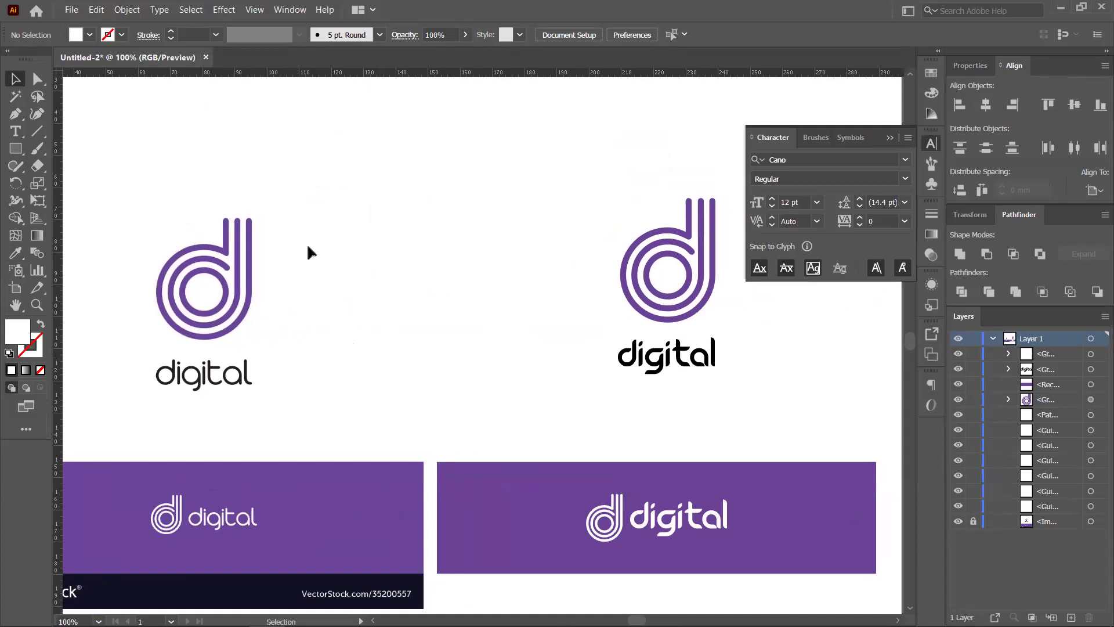
click(15, 148)
drag(294, 147, 380, 233)
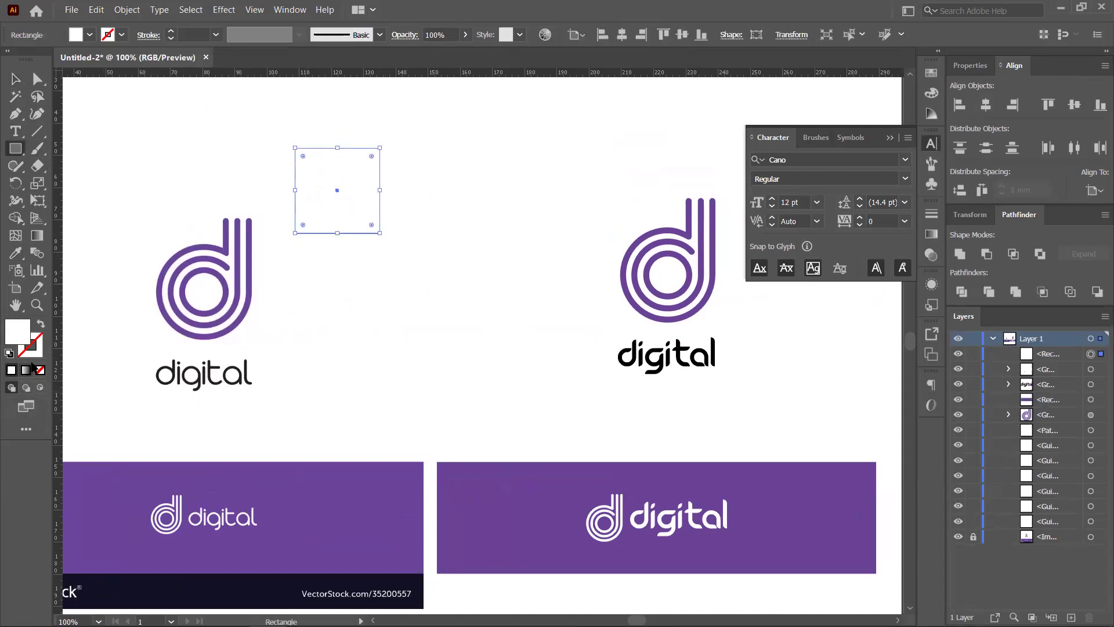
Fill the square bright green and give it a 7 pt dark indigo (2B008B) outline.
click(11, 387)
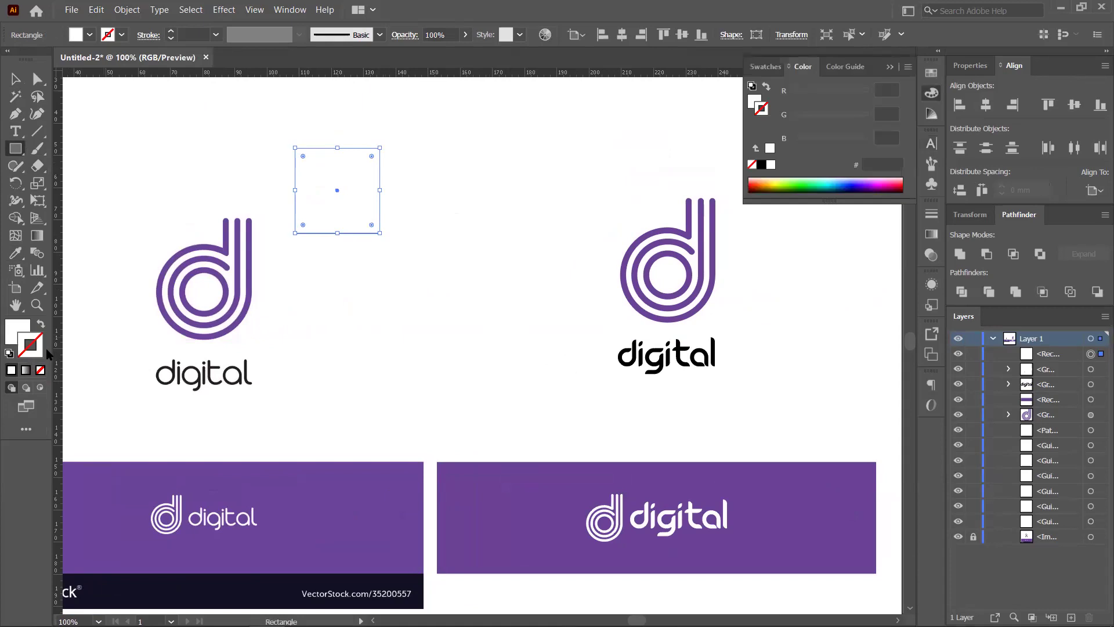
click(770, 184)
click(20, 330)
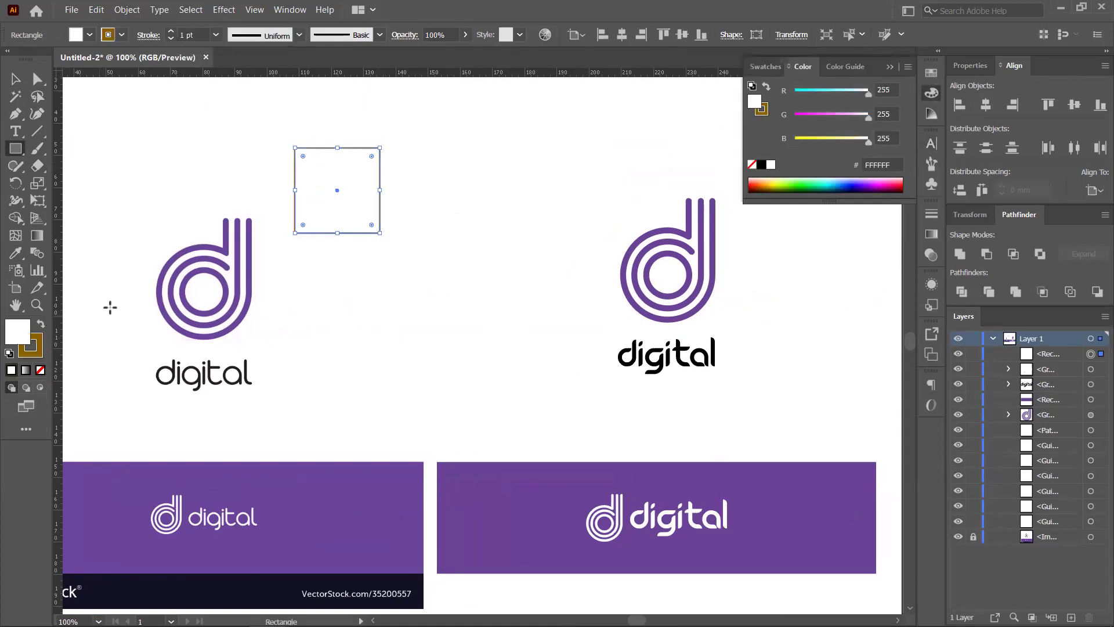
click(805, 186)
click(38, 352)
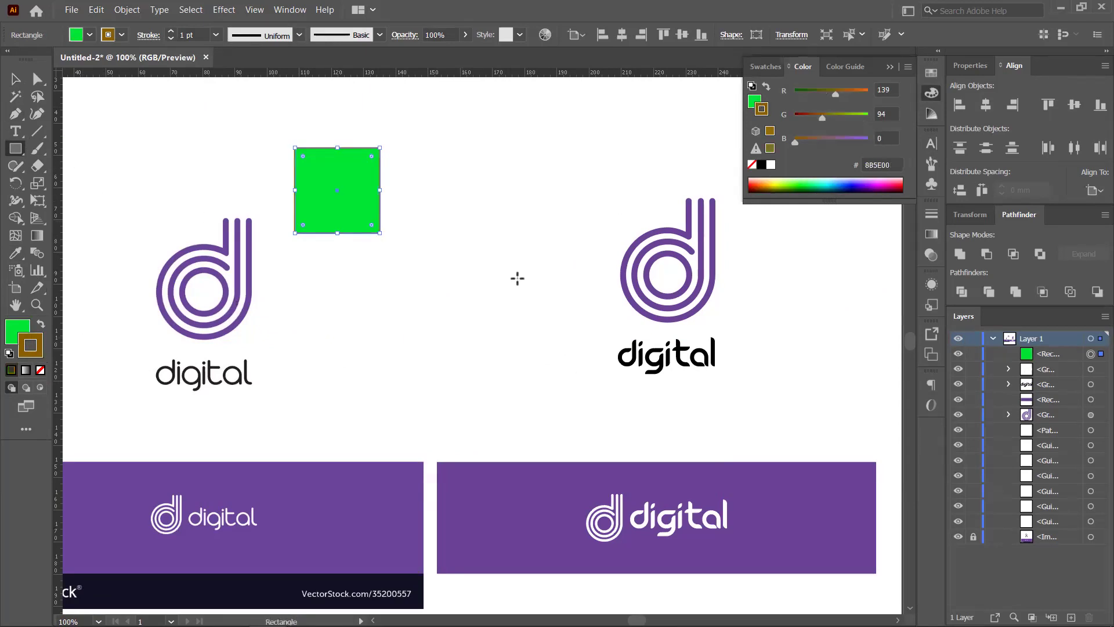
click(859, 189)
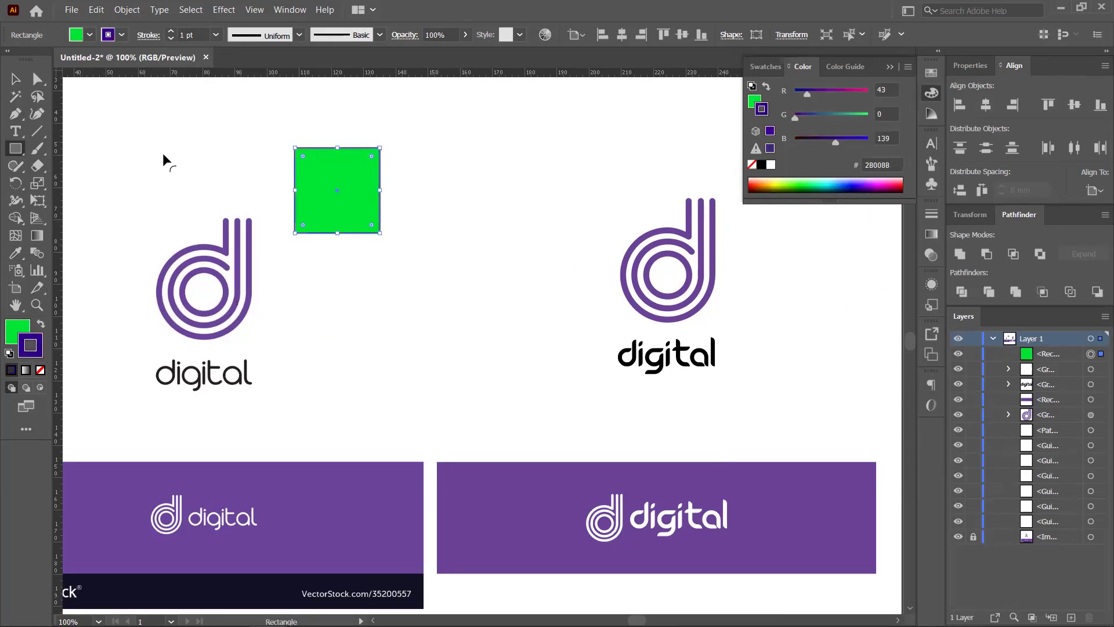
click(171, 31)
click(170, 31)
click(170, 32)
click(171, 31)
click(171, 31)
click(171, 31)
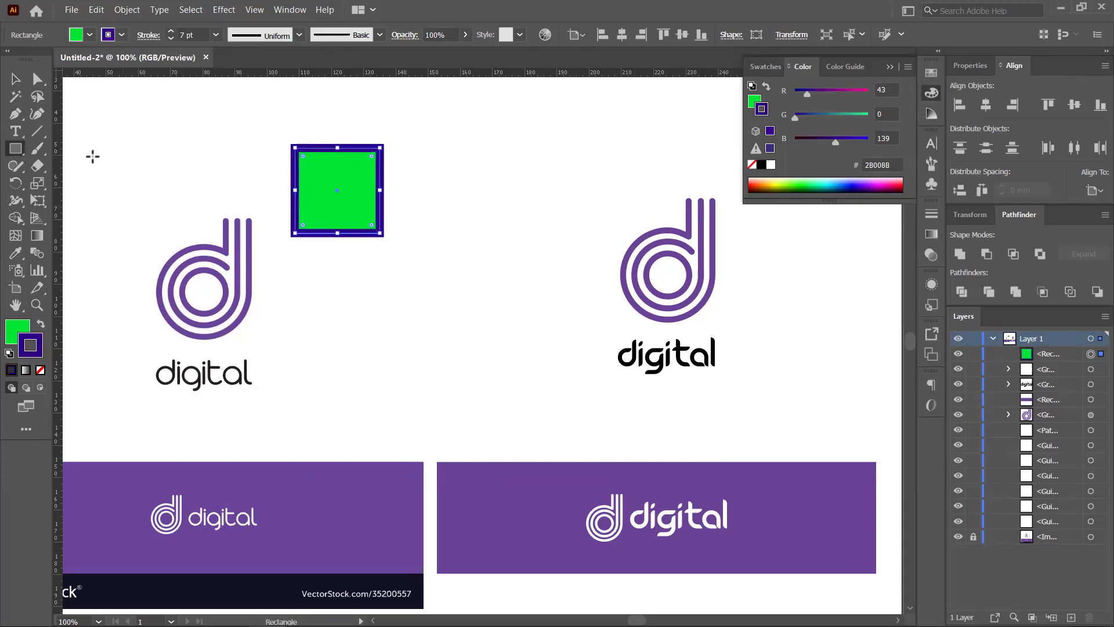
Deselect the square and reset colours to the default white fill and black stroke.
click(14, 77)
click(139, 137)
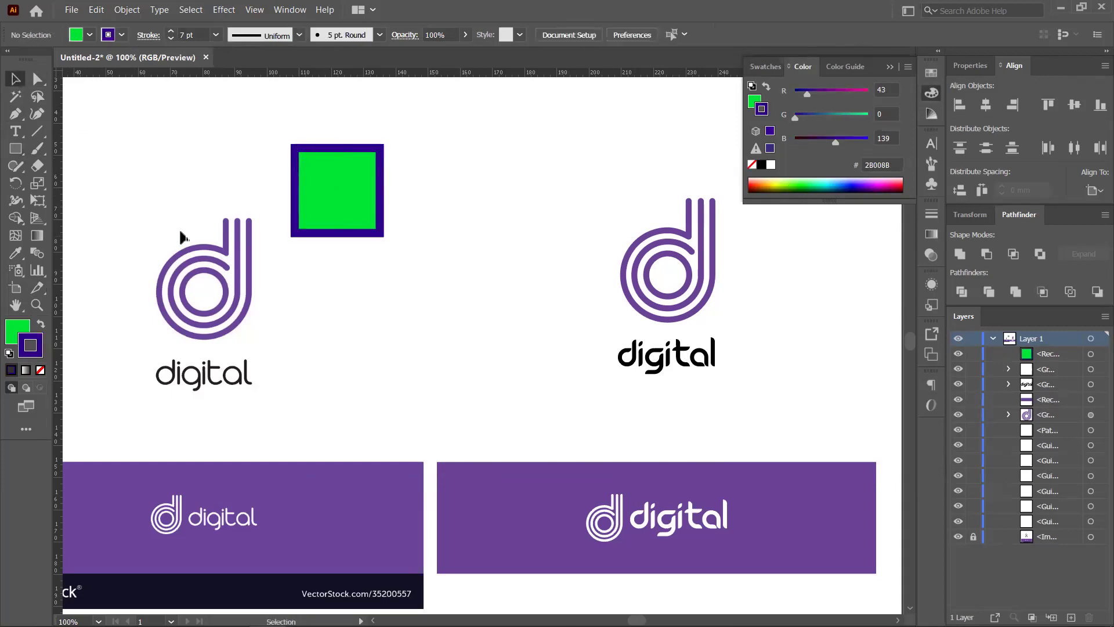
click(9, 353)
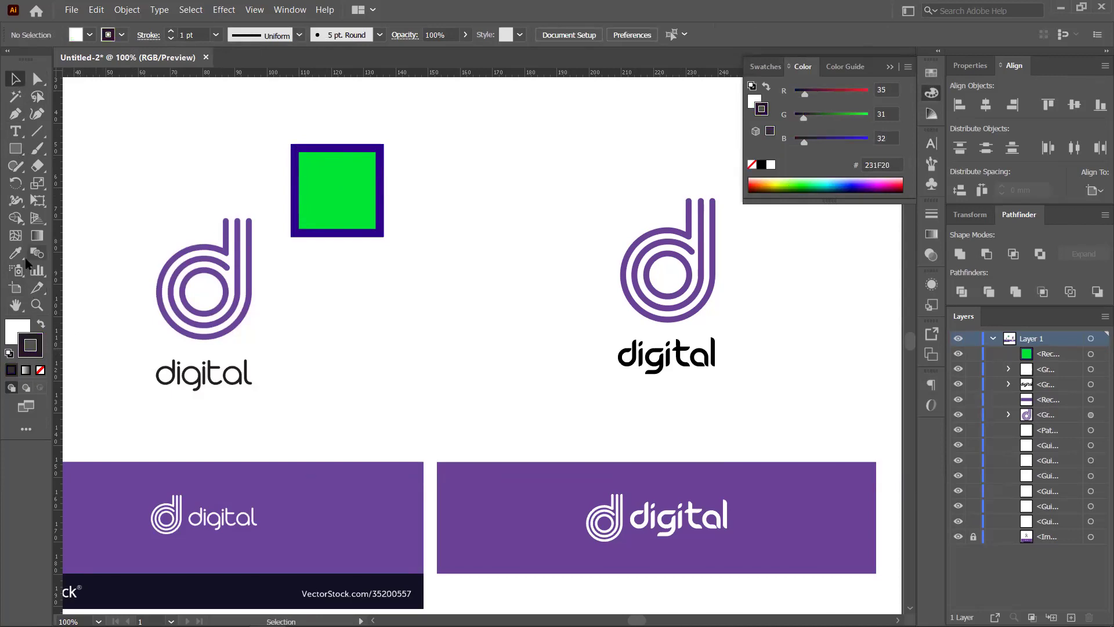
Draw a taller rectangle and copy the green square's fill and indigo border onto it.
click(15, 148)
drag(474, 159, 566, 269)
click(16, 252)
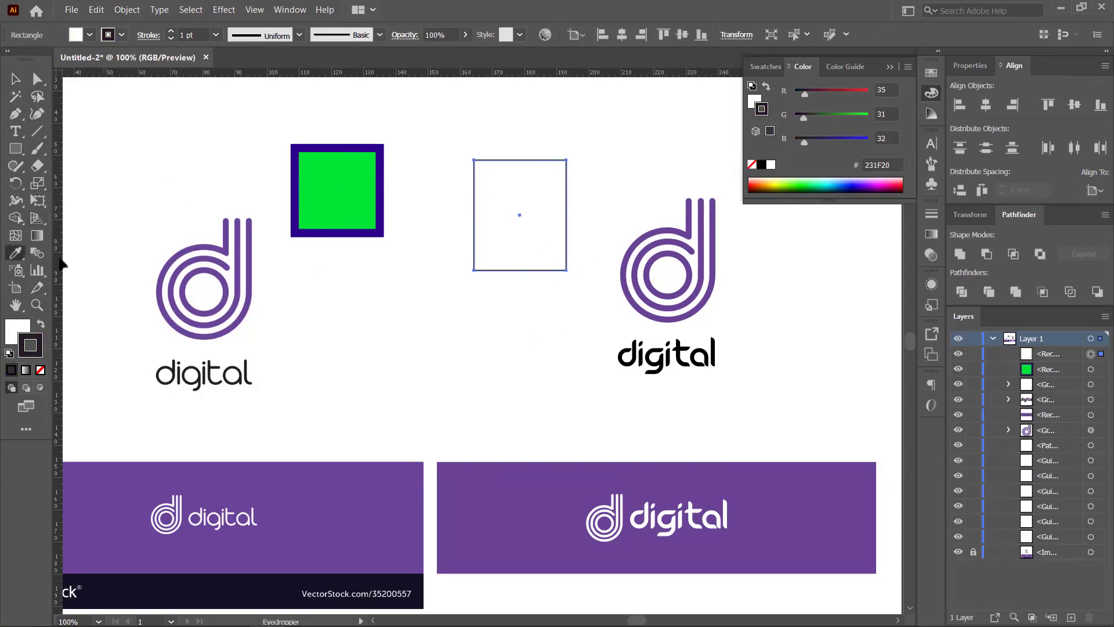
click(349, 191)
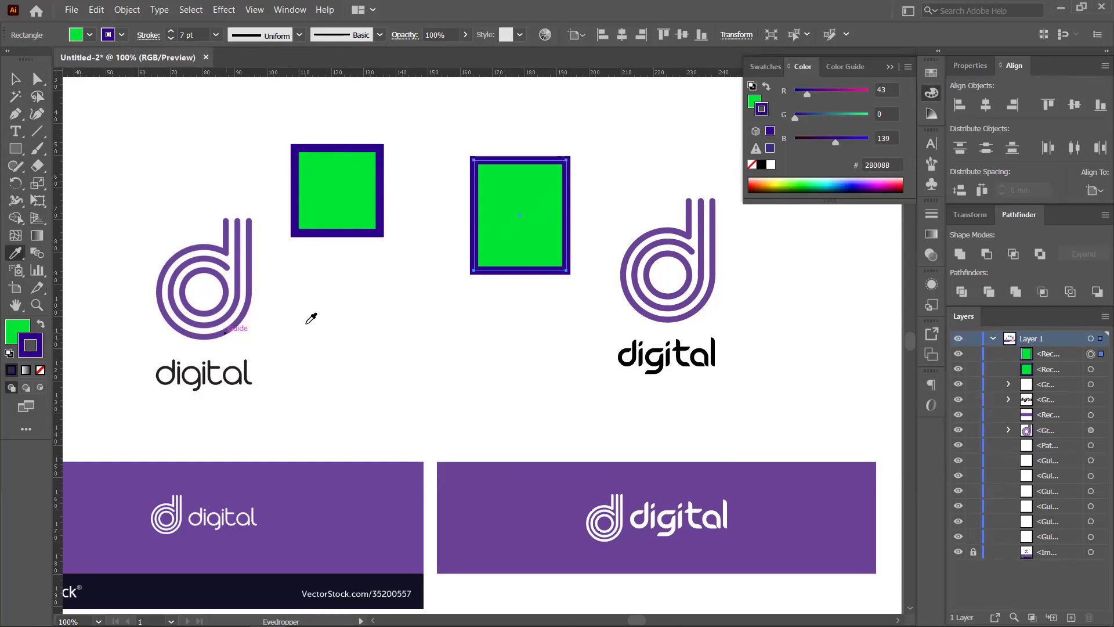
Try the green style on the right d logo, undoing each attempt so the logo stays unchanged.
drag(670, 335, 547, 354)
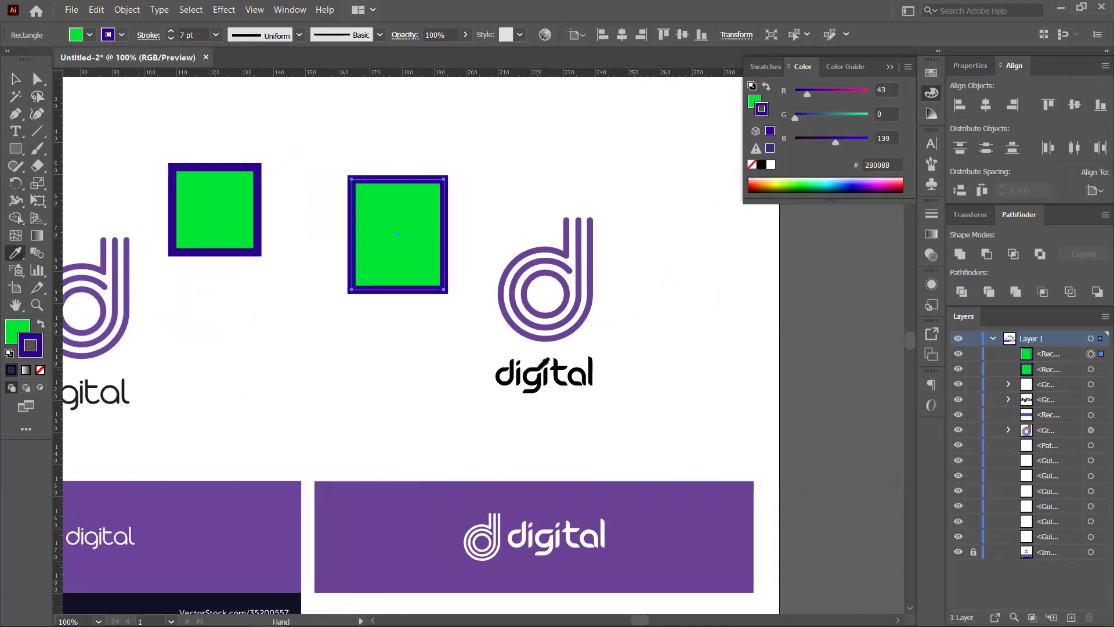
ctrl+click(581, 323)
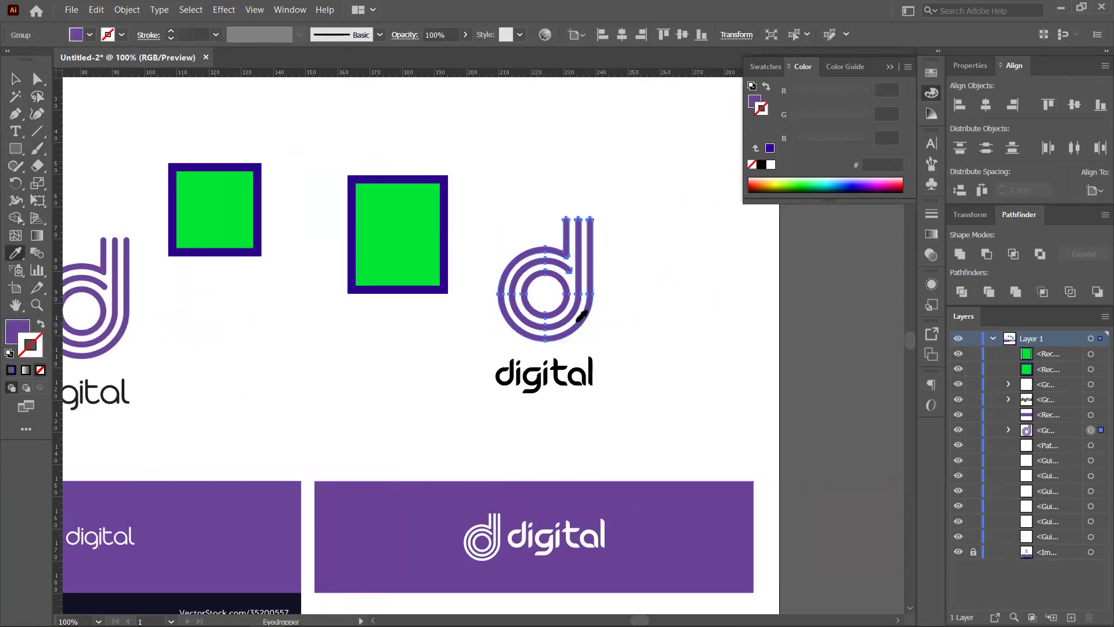
click(405, 227)
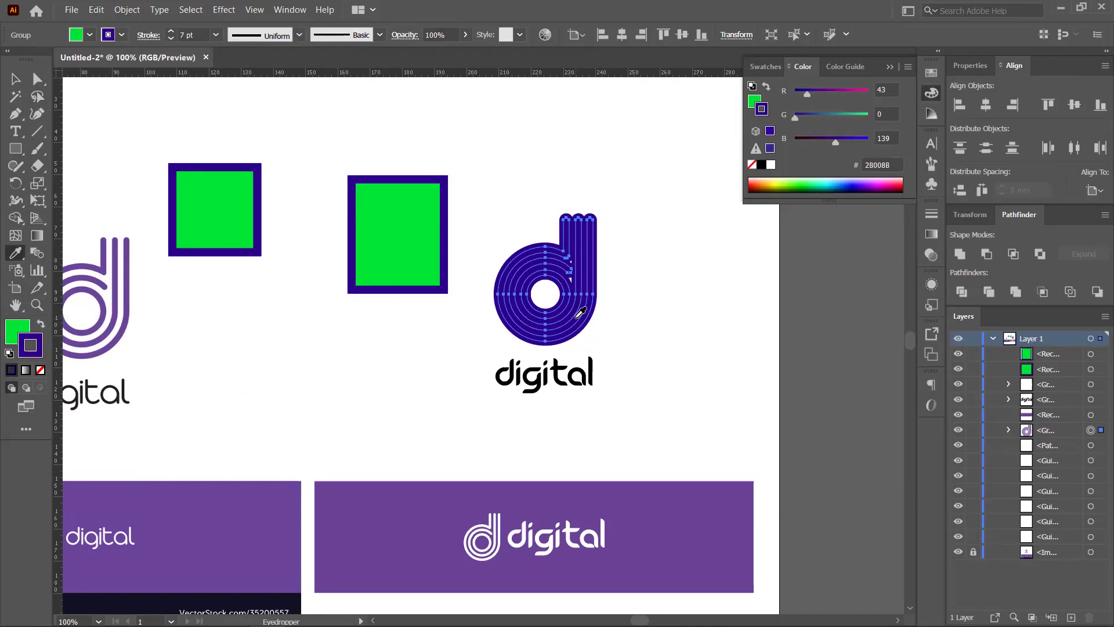
key(ctrl+z)
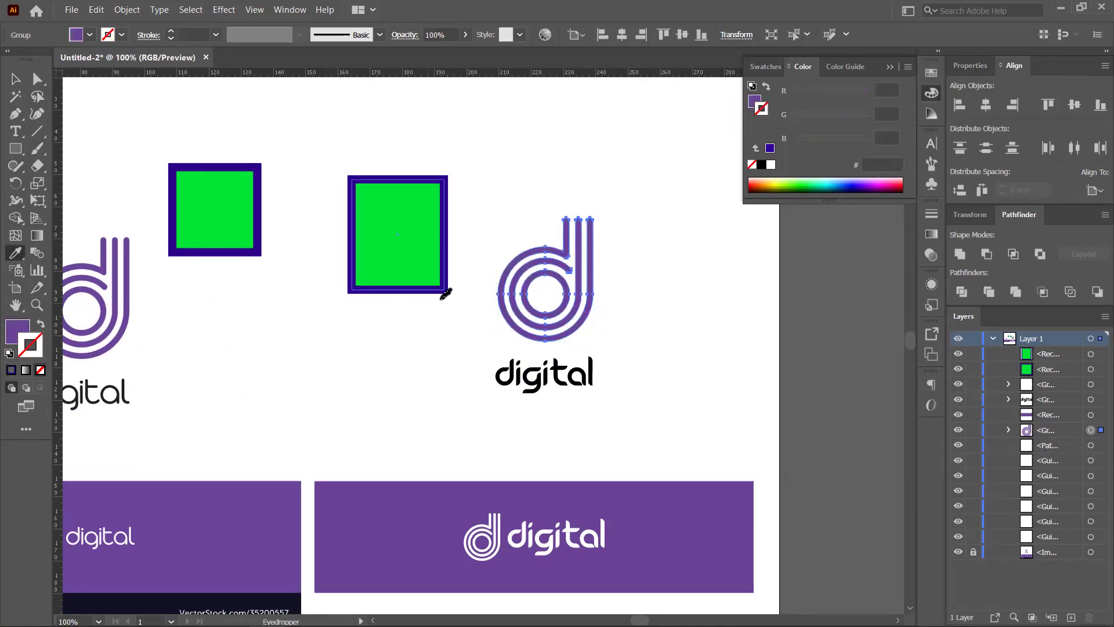
click(450, 279)
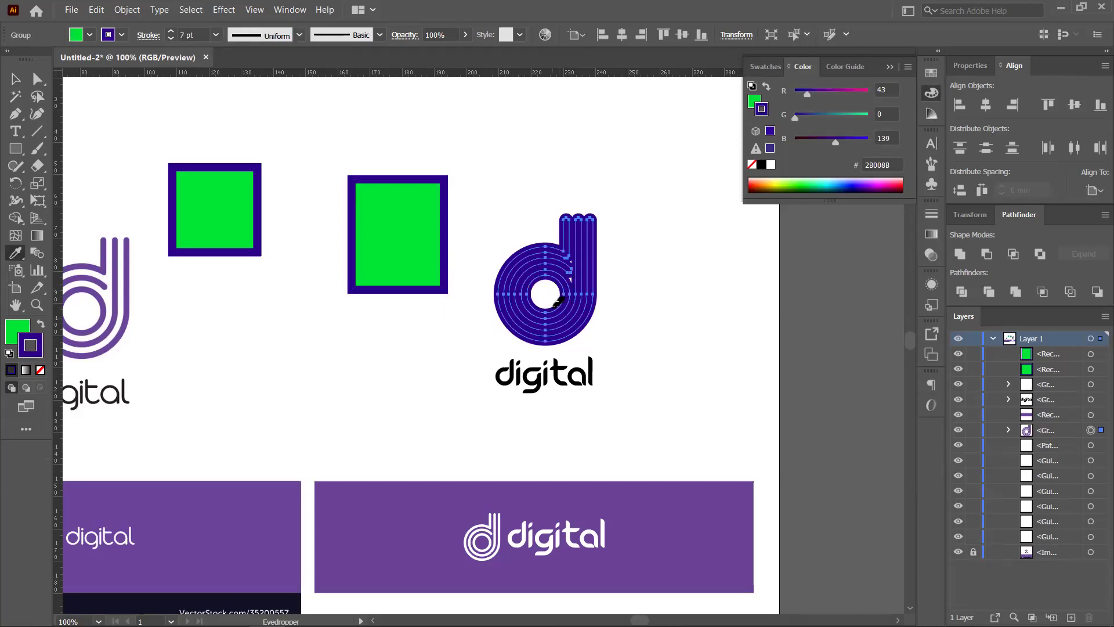
key(ctrl+z)
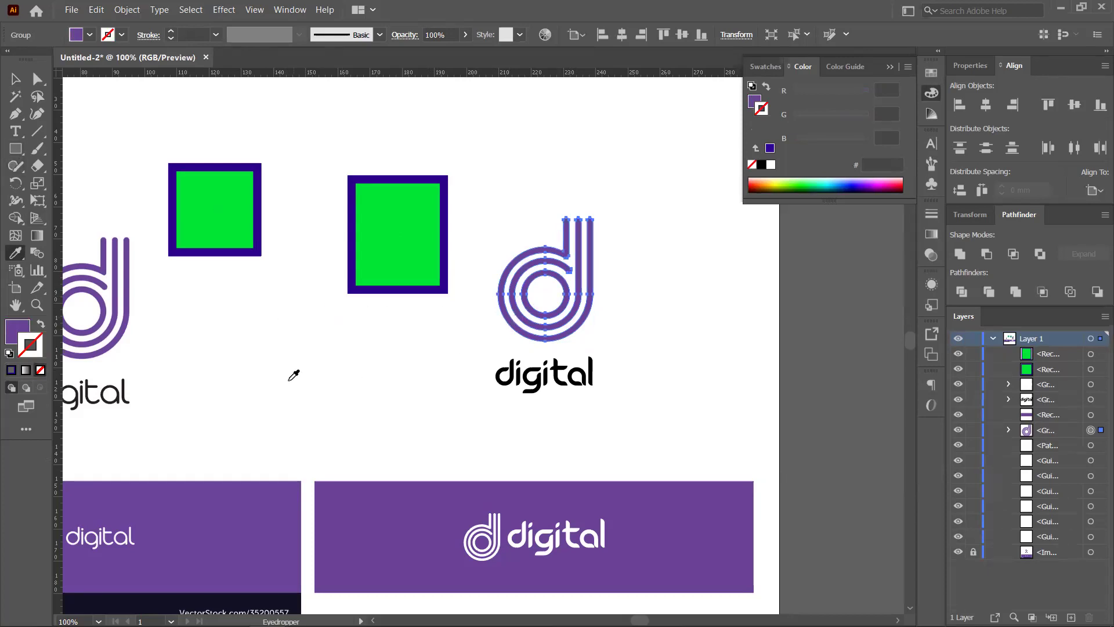
drag(284, 380, 326, 370)
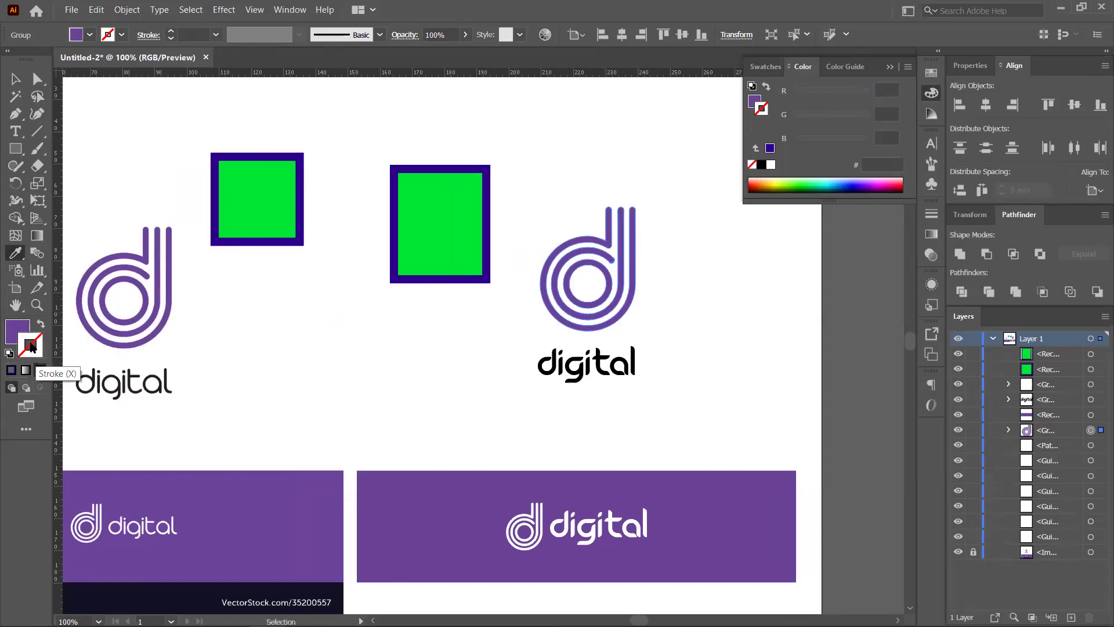
click(41, 325)
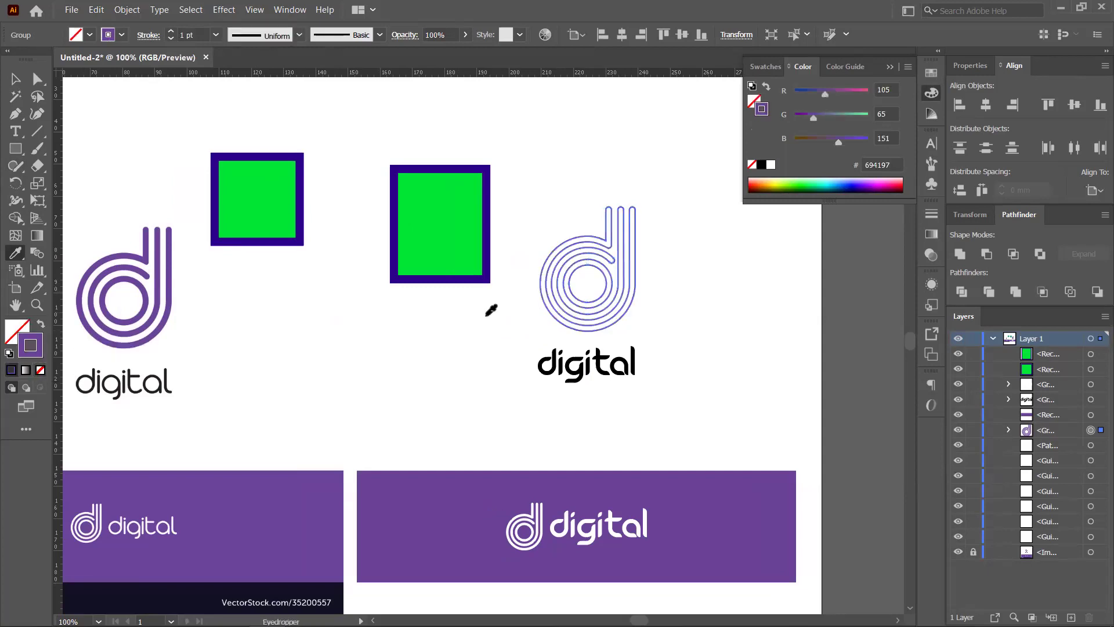
click(16, 79)
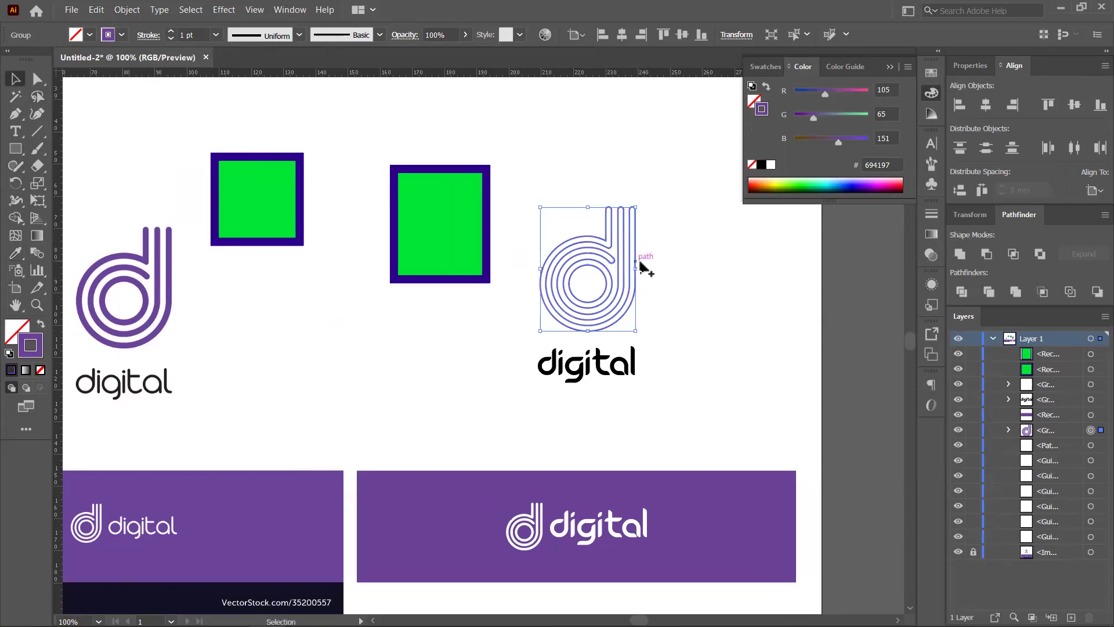
scroll(642, 263, up, 3)
scroll(548, 328, up, 2)
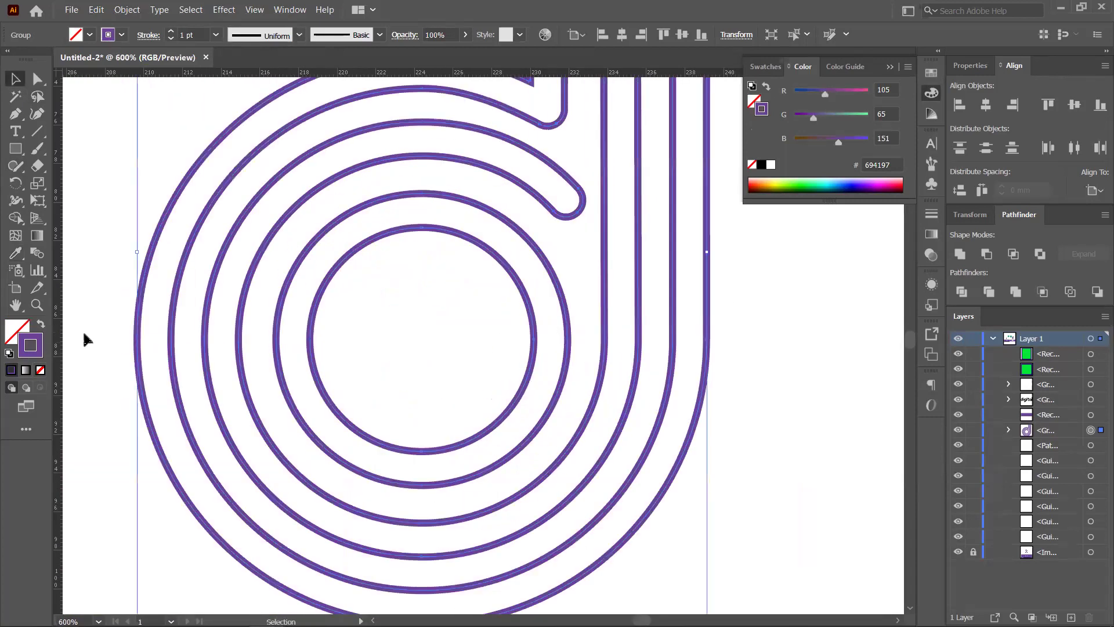
click(40, 327)
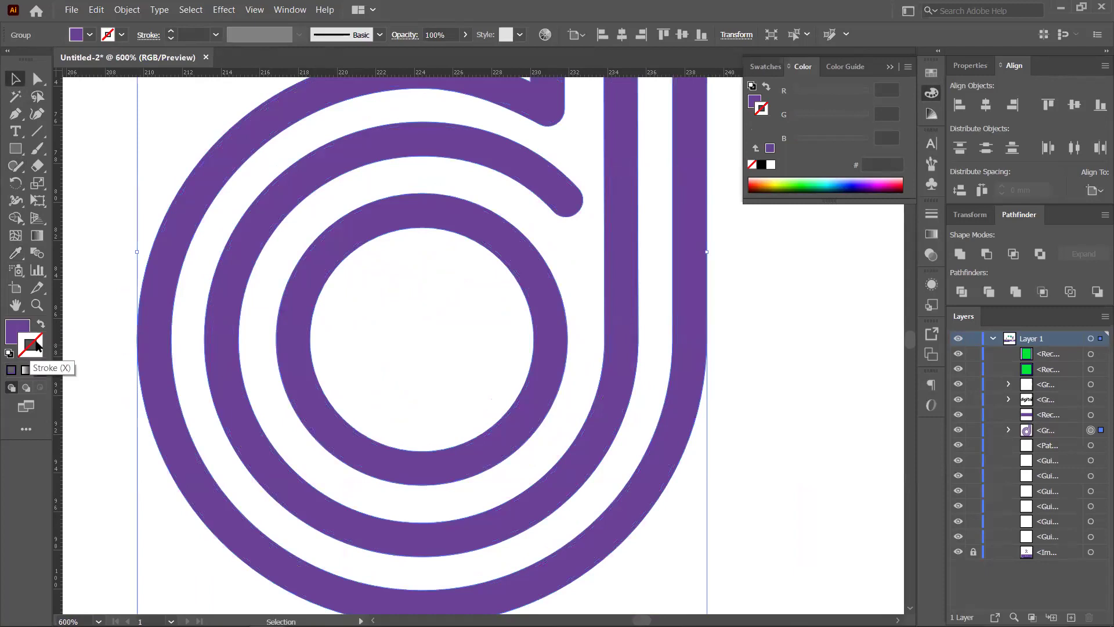
click(23, 334)
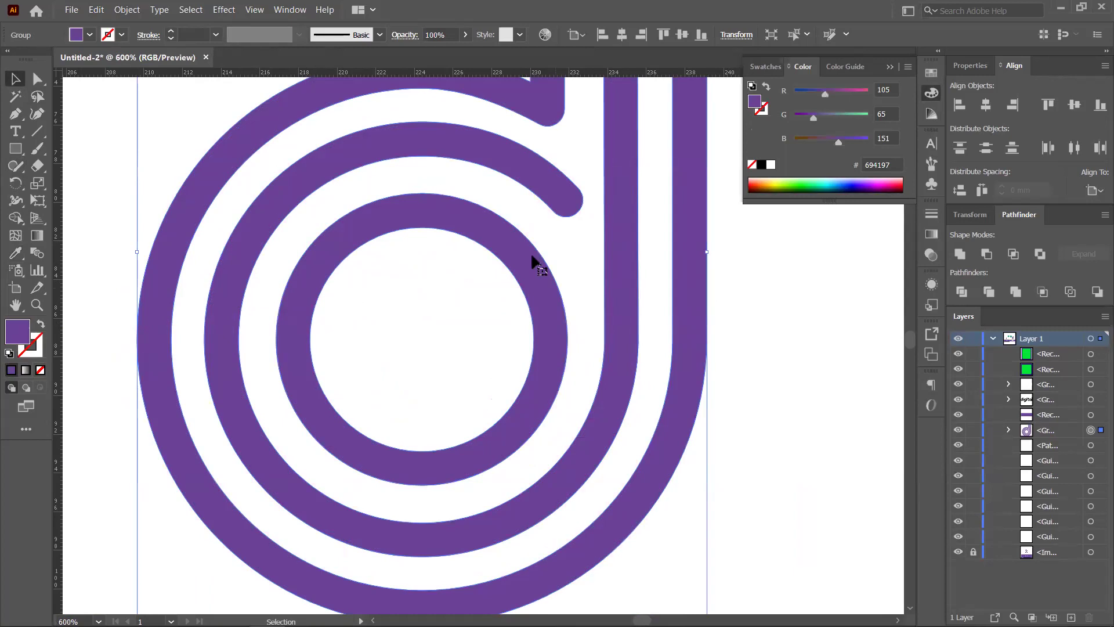
drag(534, 262, 583, 288)
key(ctrl+z)
click(36, 355)
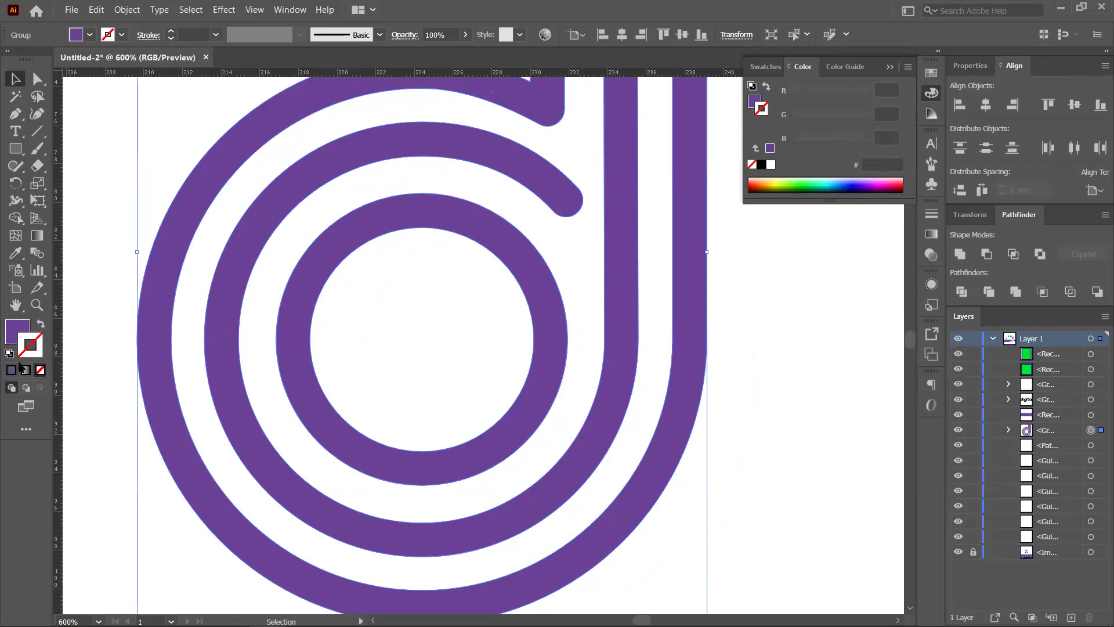
click(786, 183)
click(858, 185)
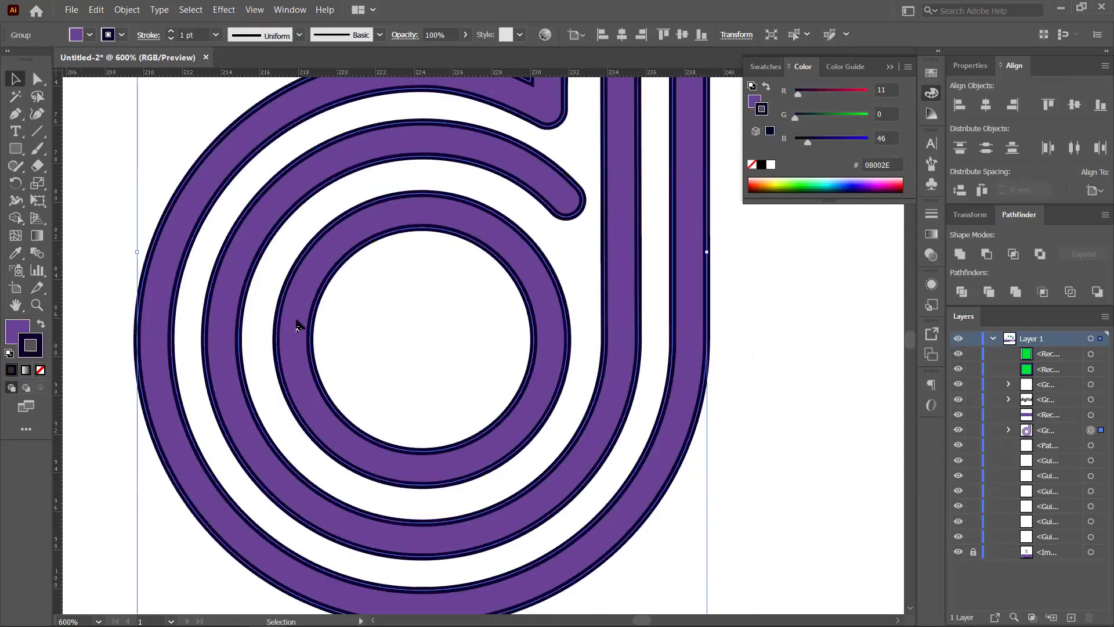
click(863, 184)
click(772, 188)
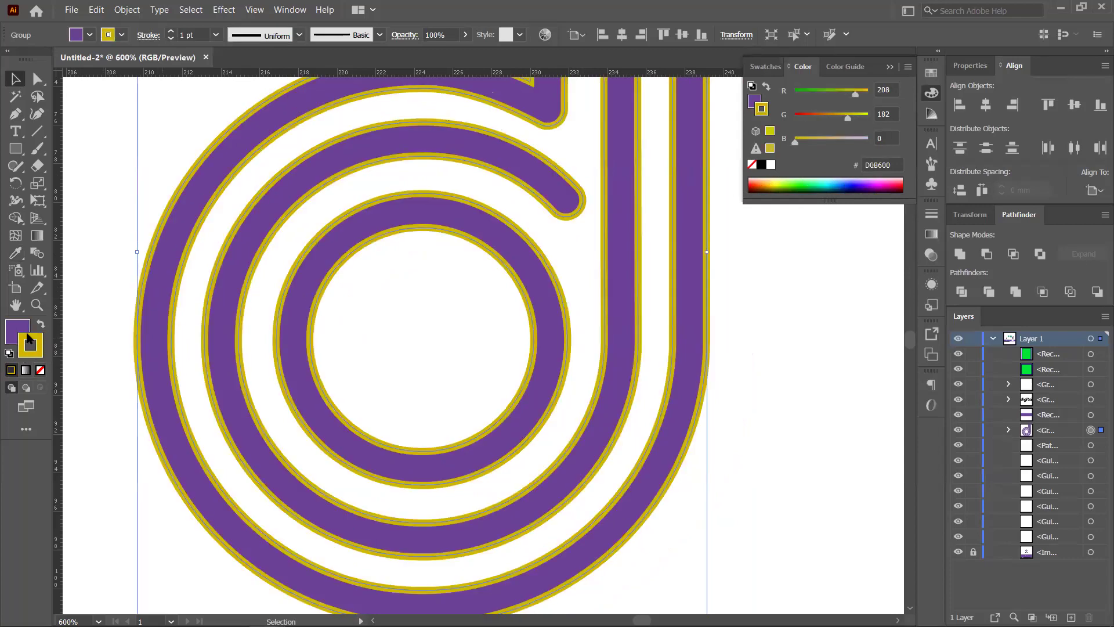
click(819, 183)
drag(821, 179, 798, 184)
click(39, 372)
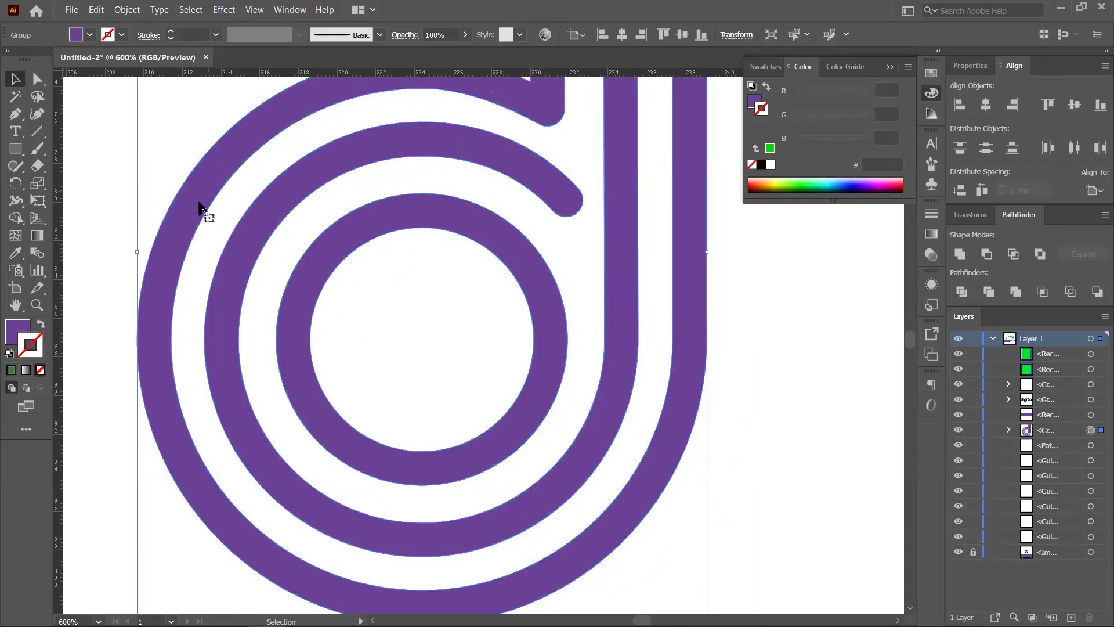
Try several fill colours on the d logo, settling on the dark navy swatch.
click(13, 333)
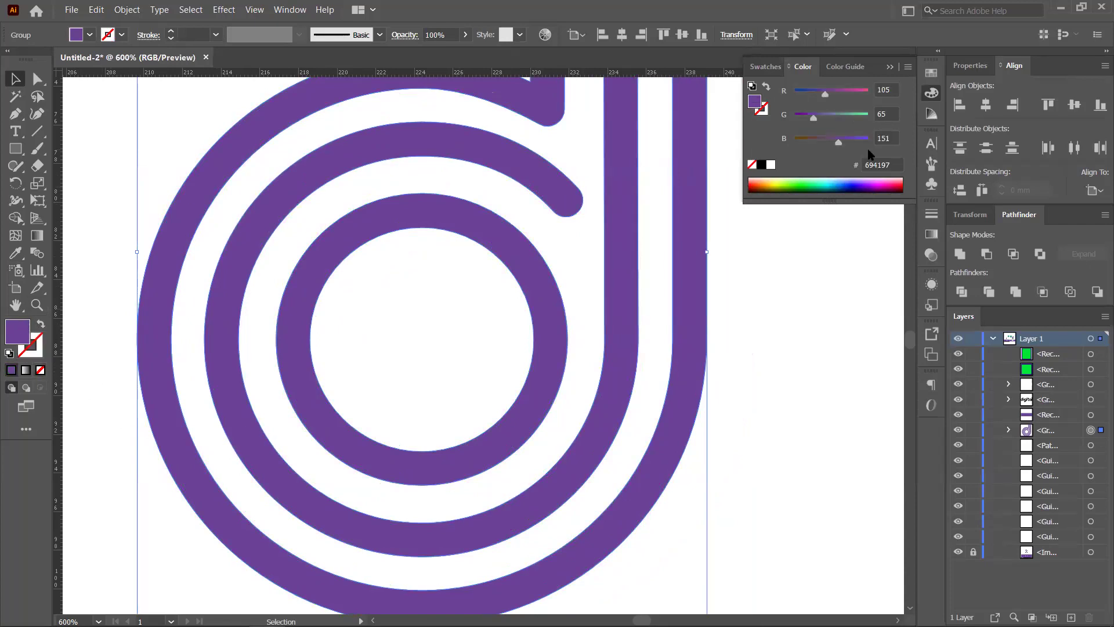
mouse_move(772, 179)
mouse_down()
mouse_move(876, 176)
mouse_move(755, 181)
mouse_up()
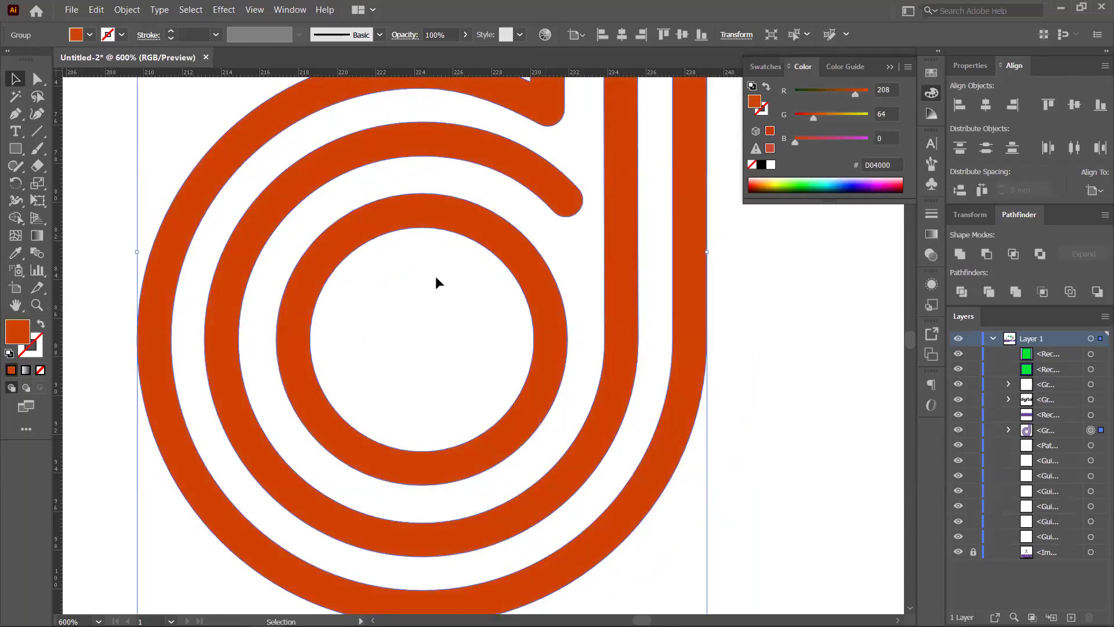
drag(794, 177, 830, 181)
click(932, 114)
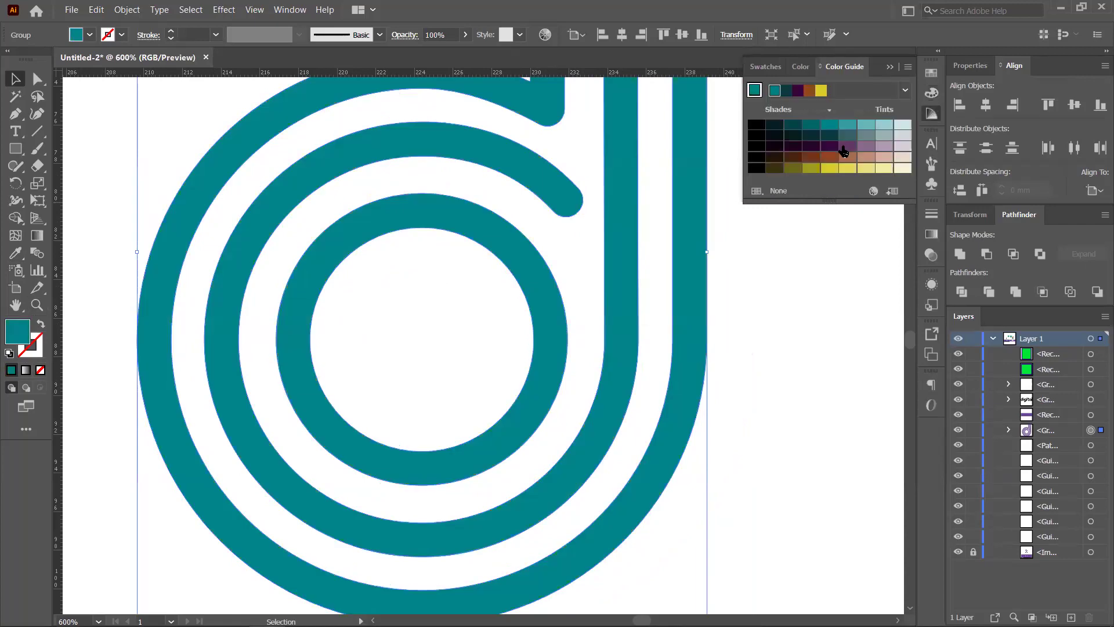
click(931, 73)
click(823, 112)
click(863, 122)
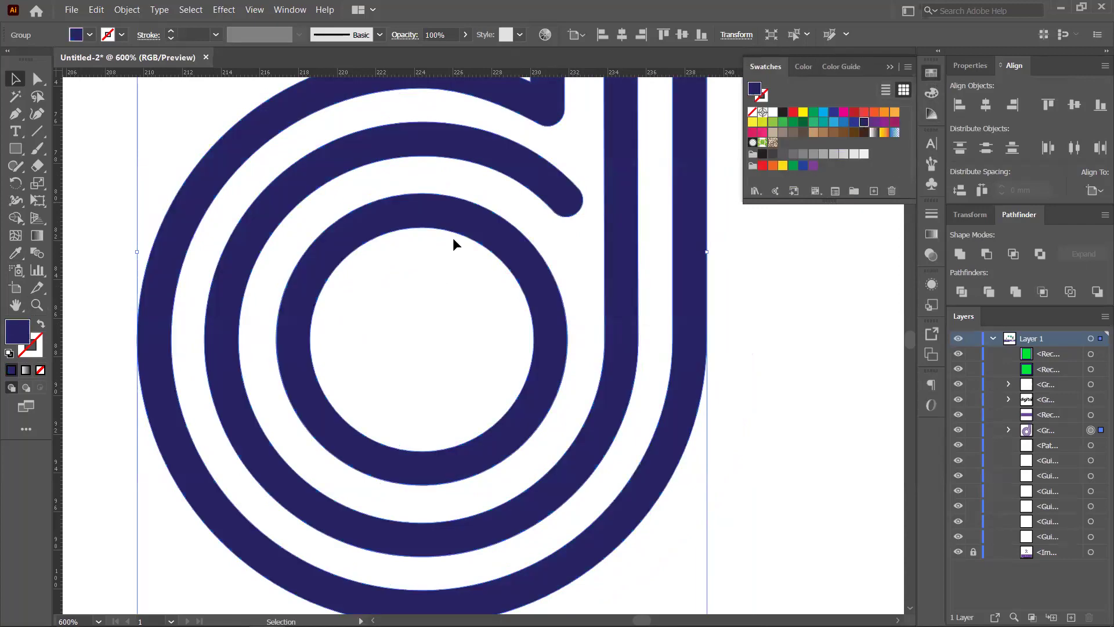
Test fill/stroke swaps and a green outline, ending with navy fill and no stroke.
click(40, 328)
click(40, 328)
click(40, 329)
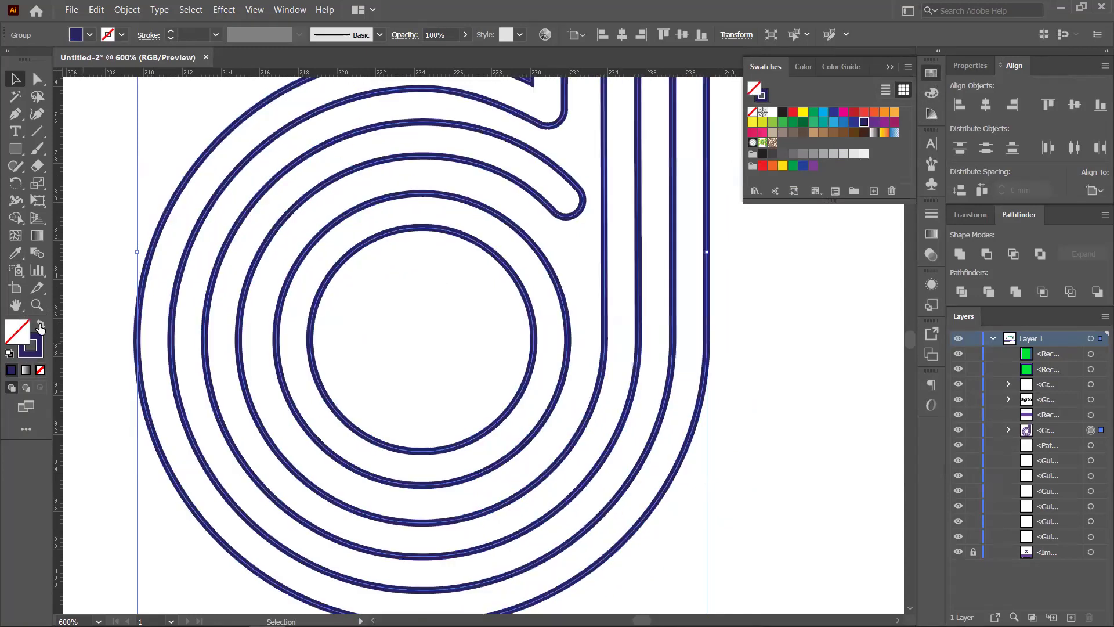
click(40, 329)
click(36, 356)
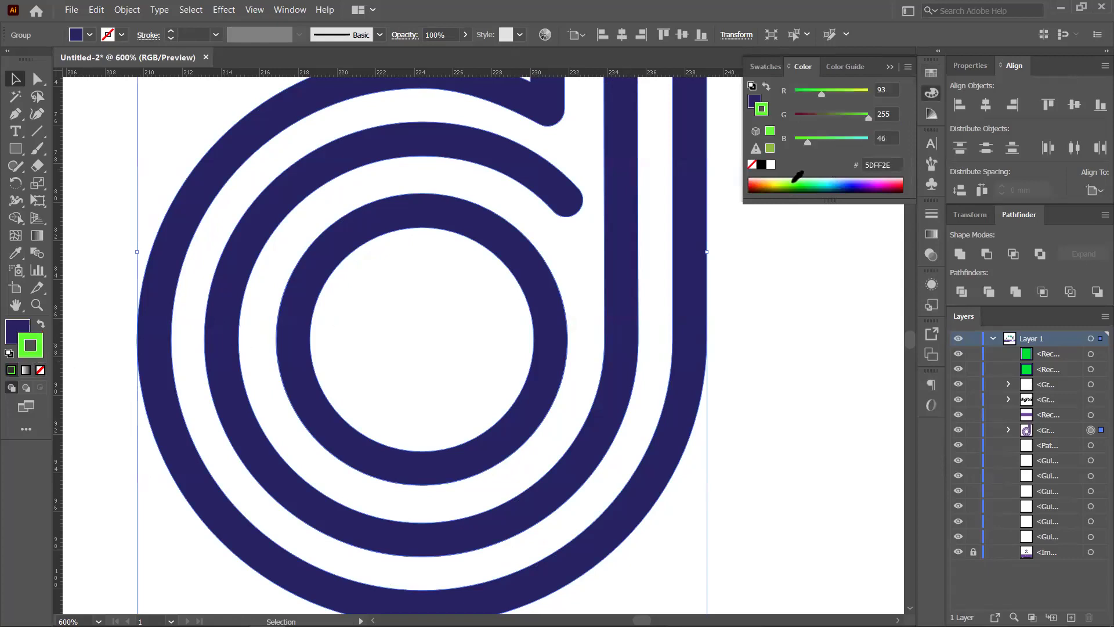
click(795, 180)
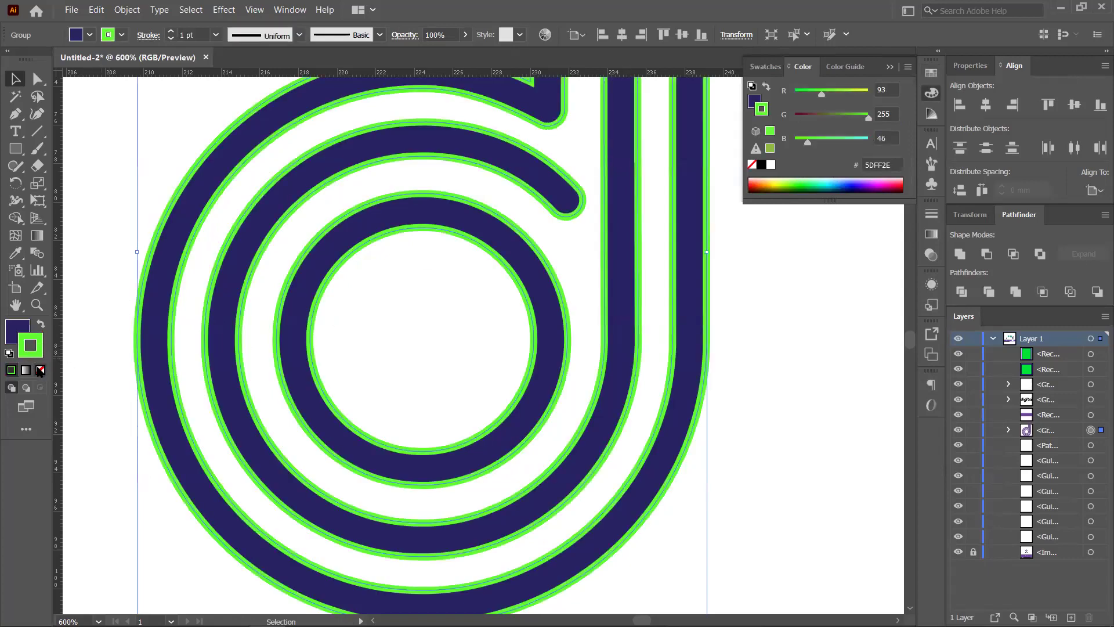
click(40, 371)
click(14, 332)
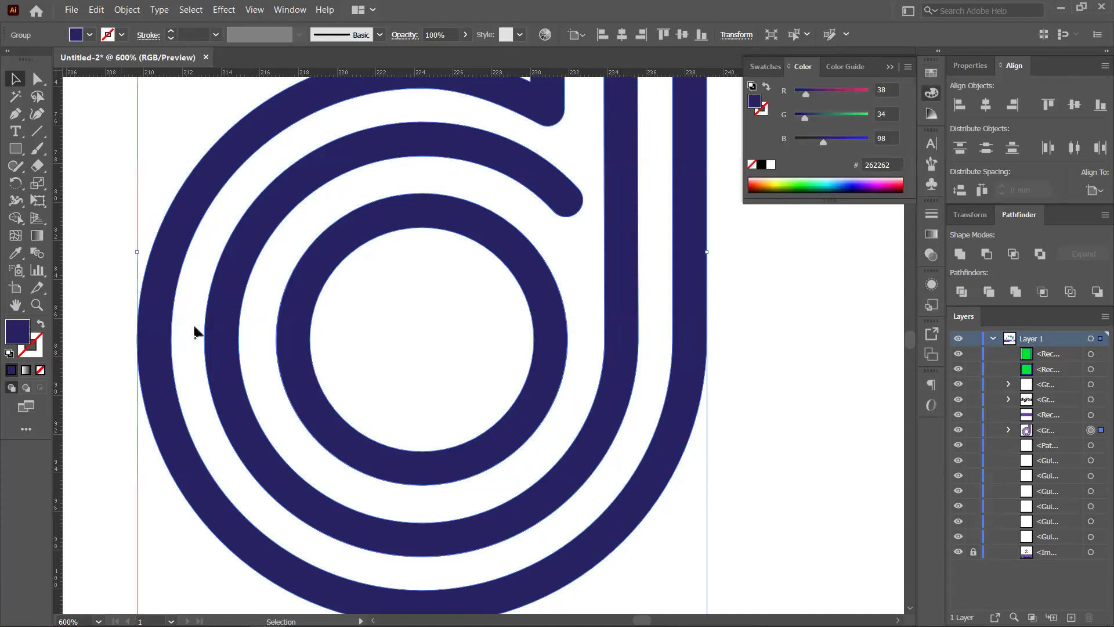
key(ctrl+1)
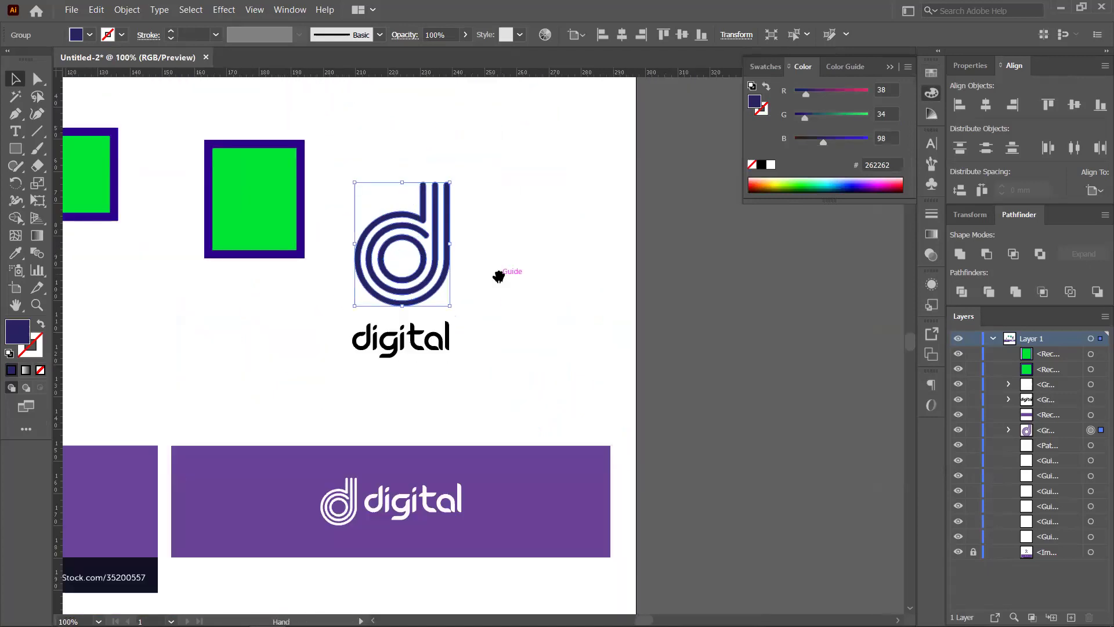
Delete the green squares, right d logo and purple banner objects.
drag(498, 276, 569, 341)
scroll(570, 341, down, 2)
key(space)
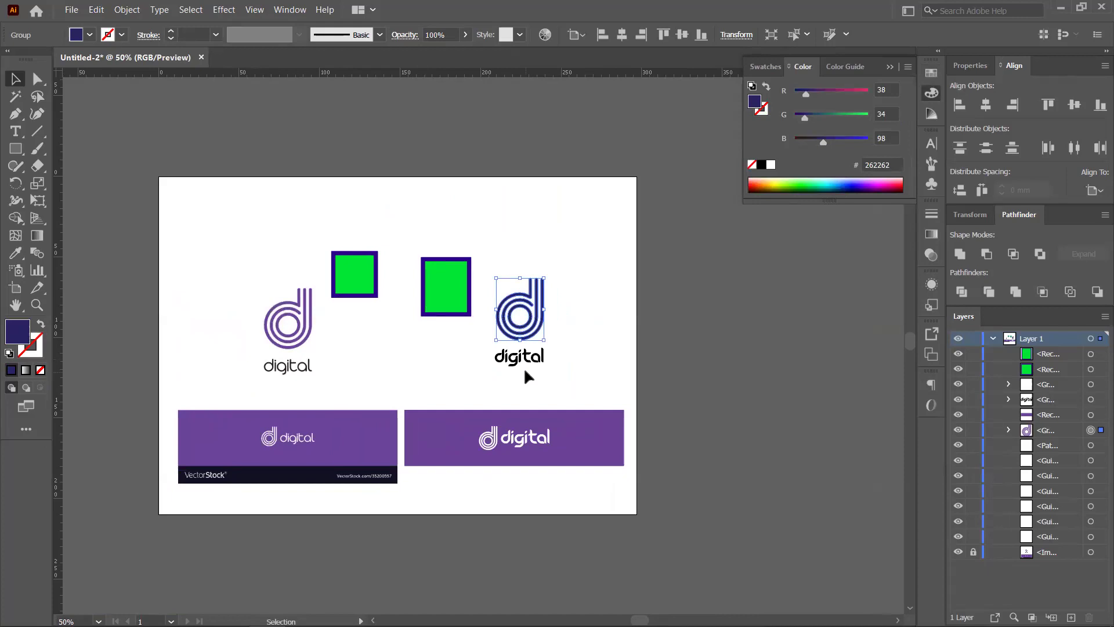
drag(304, 215, 586, 388)
key(Delete)
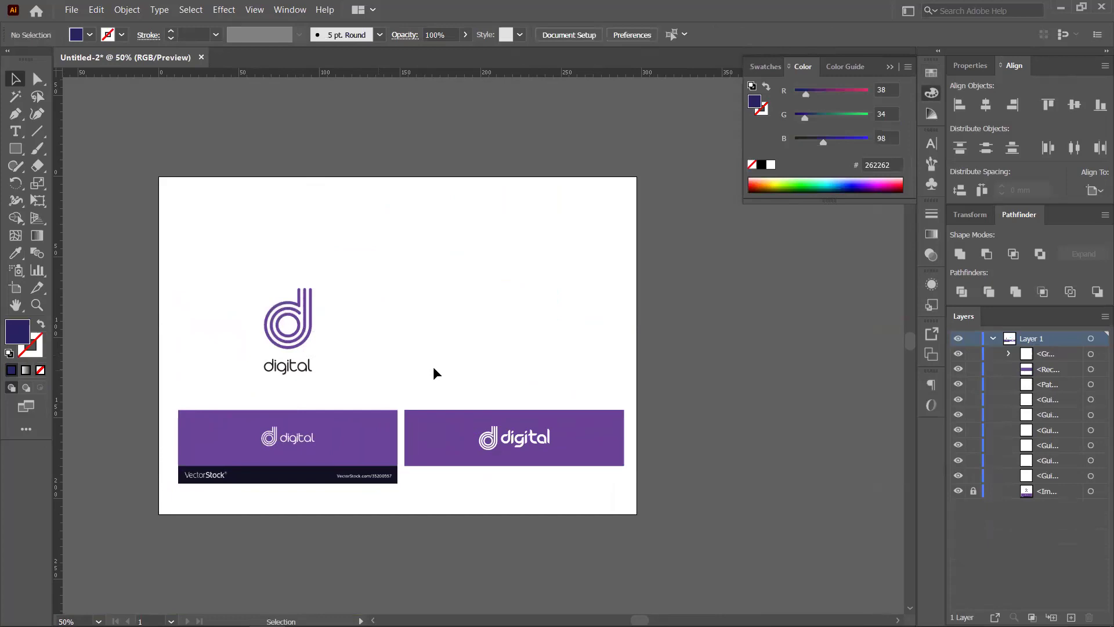
drag(216, 230, 634, 525)
key(Delete)
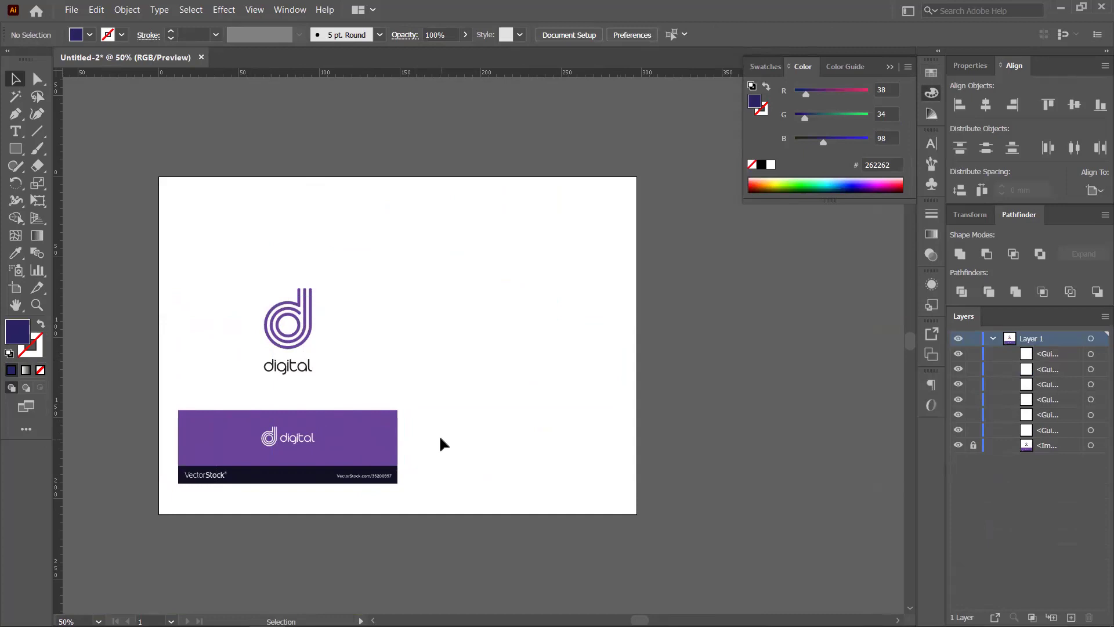
Unlock the placed reference image and delete it.
key(ctrl+alt+2)
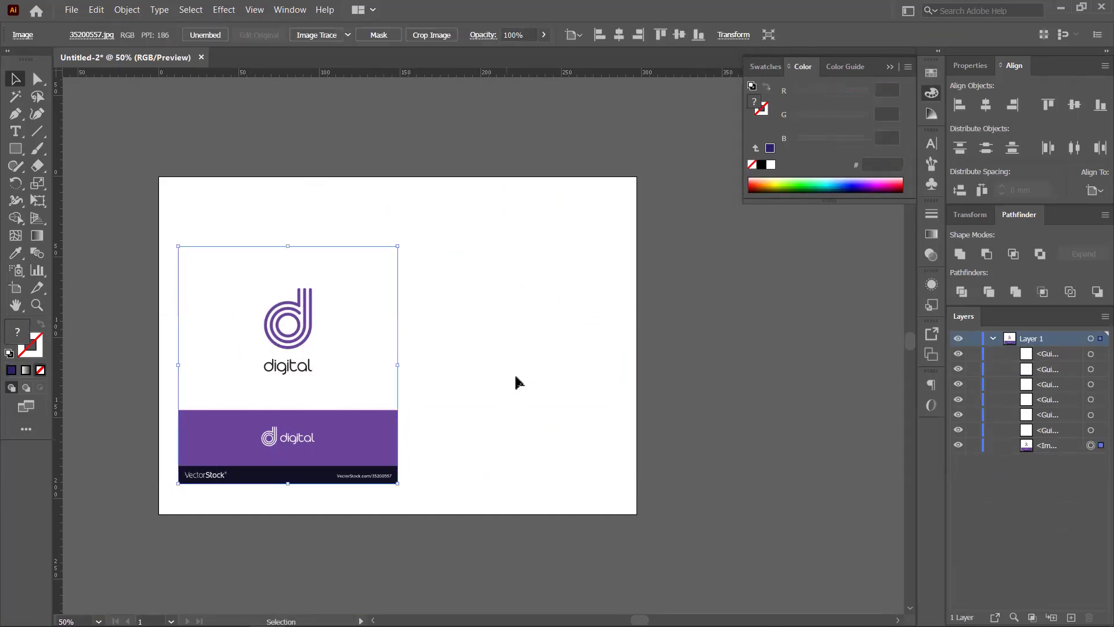
drag(328, 433, 438, 418)
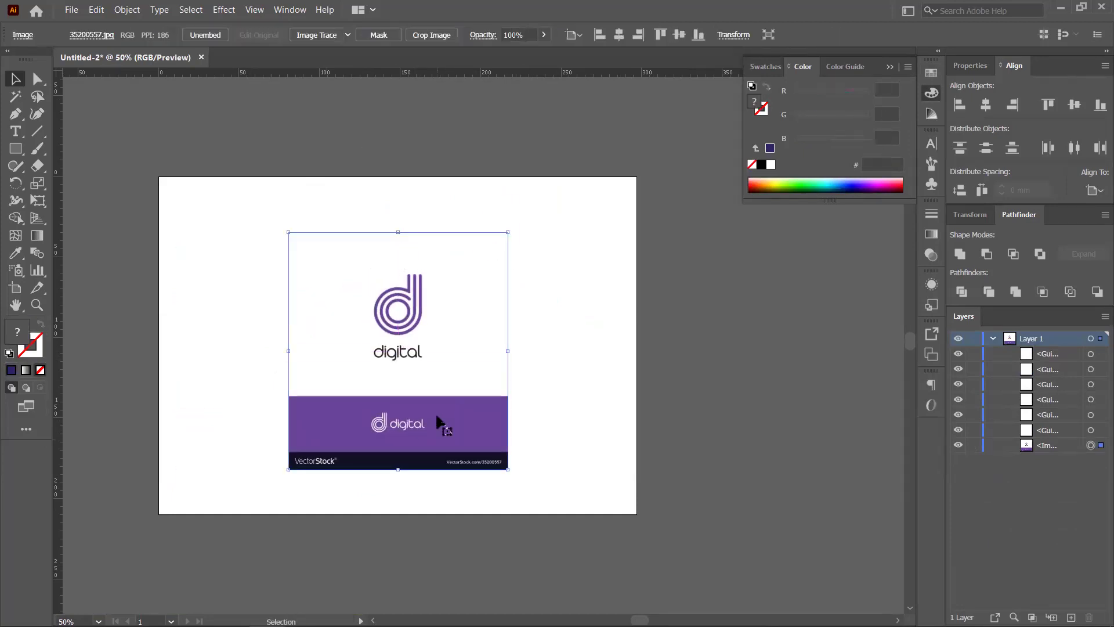
key(Delete)
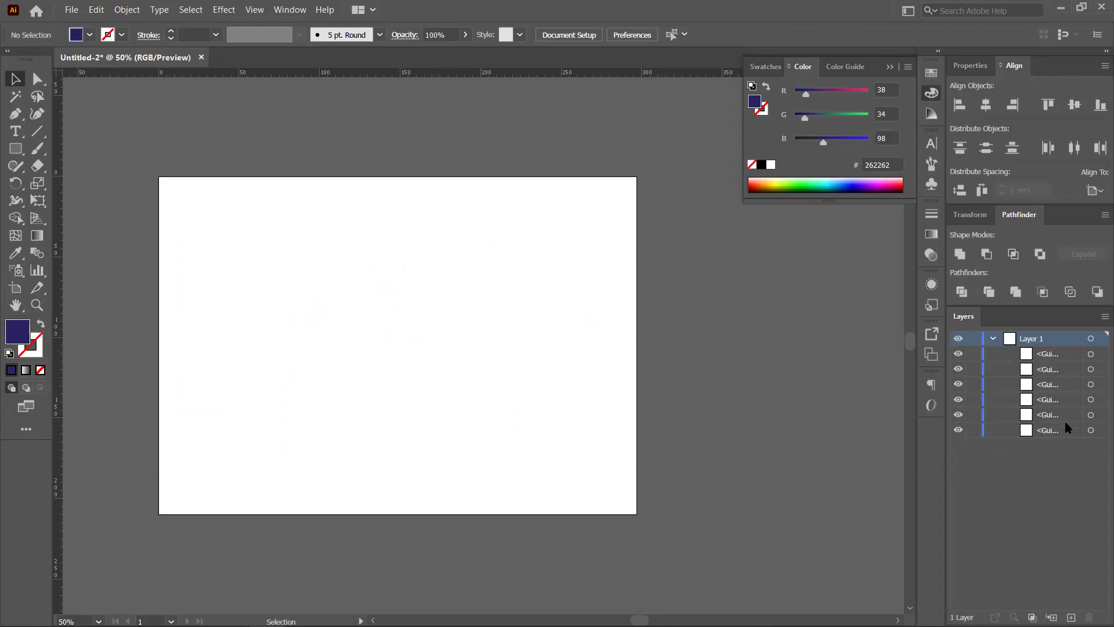
Delete each remaining guide in Layer 1 until the layer is empty.
click(1053, 358)
click(1089, 617)
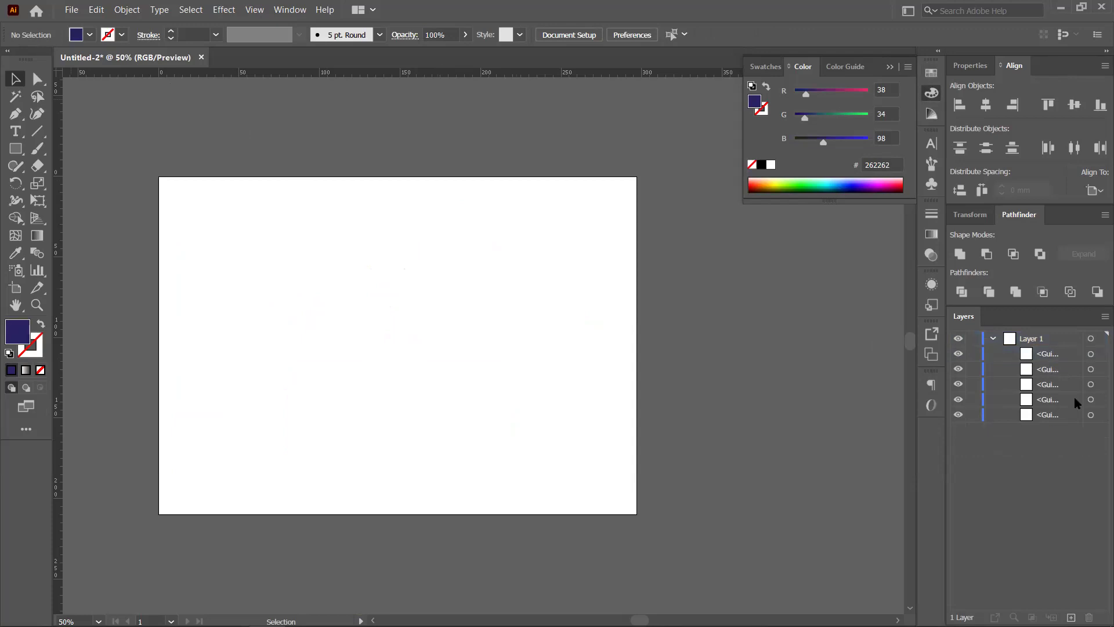
click(1057, 358)
key(Delete)
click(1058, 369)
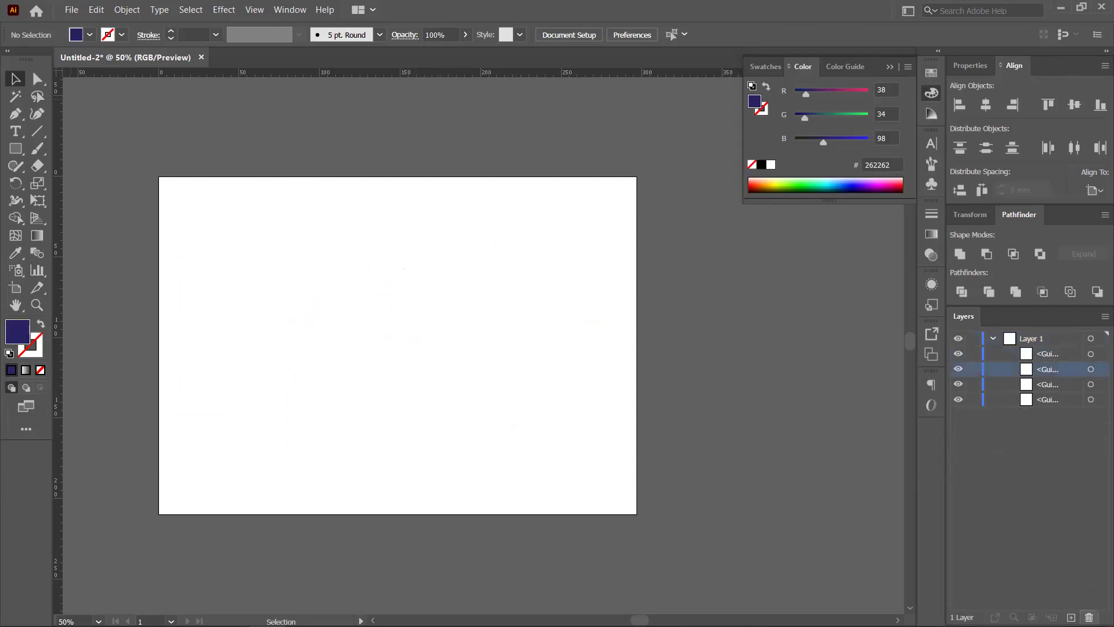
key(Delete)
click(1060, 355)
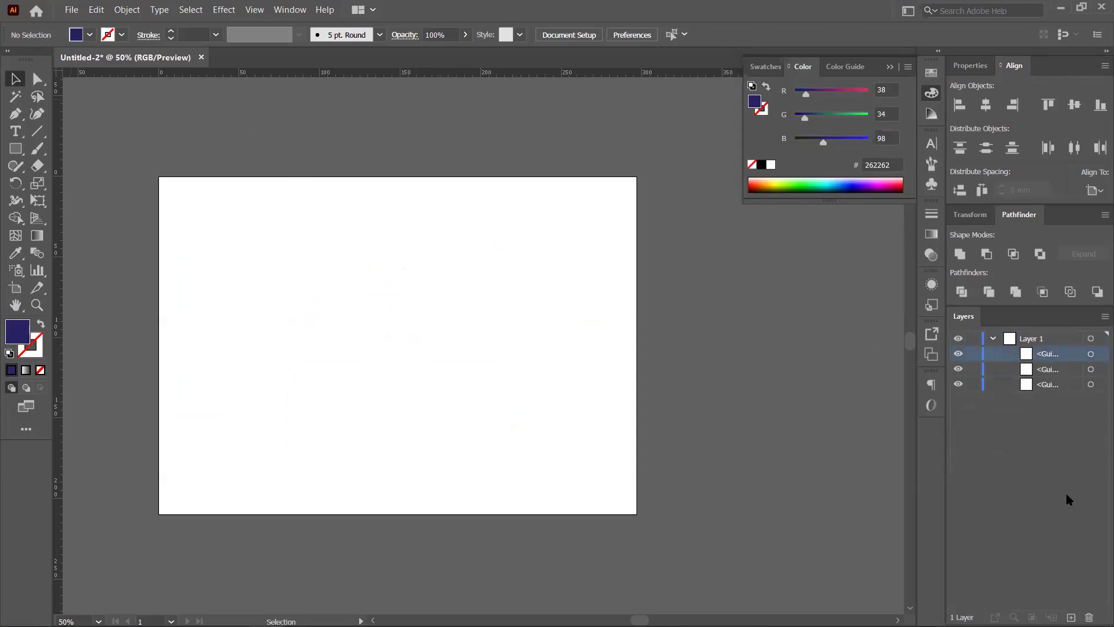
key(Delete)
click(1060, 371)
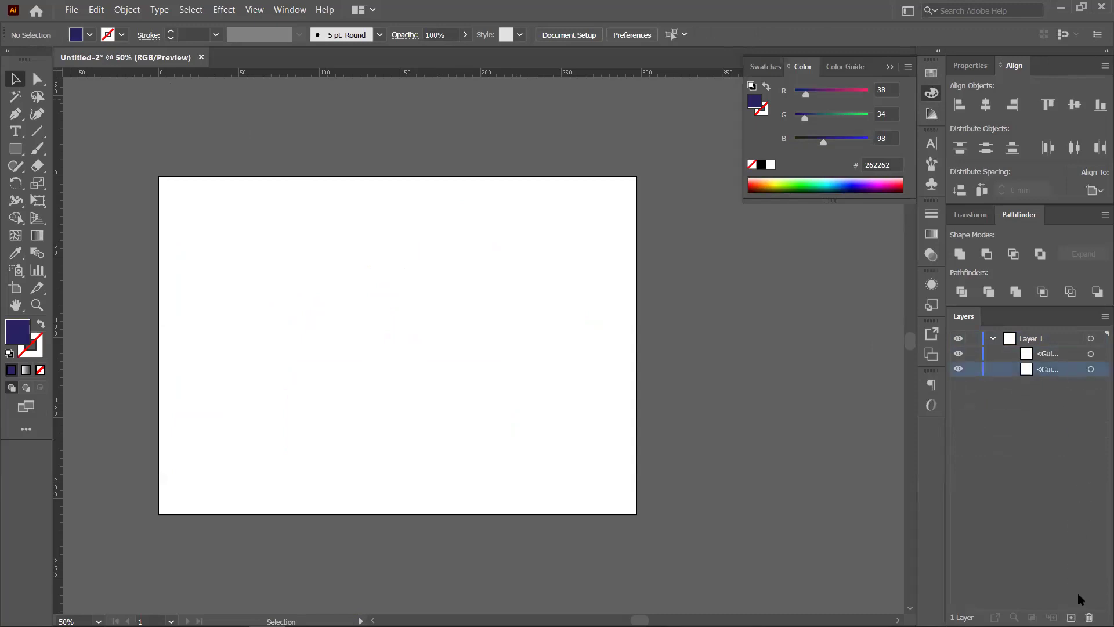
key(Delete)
click(1053, 359)
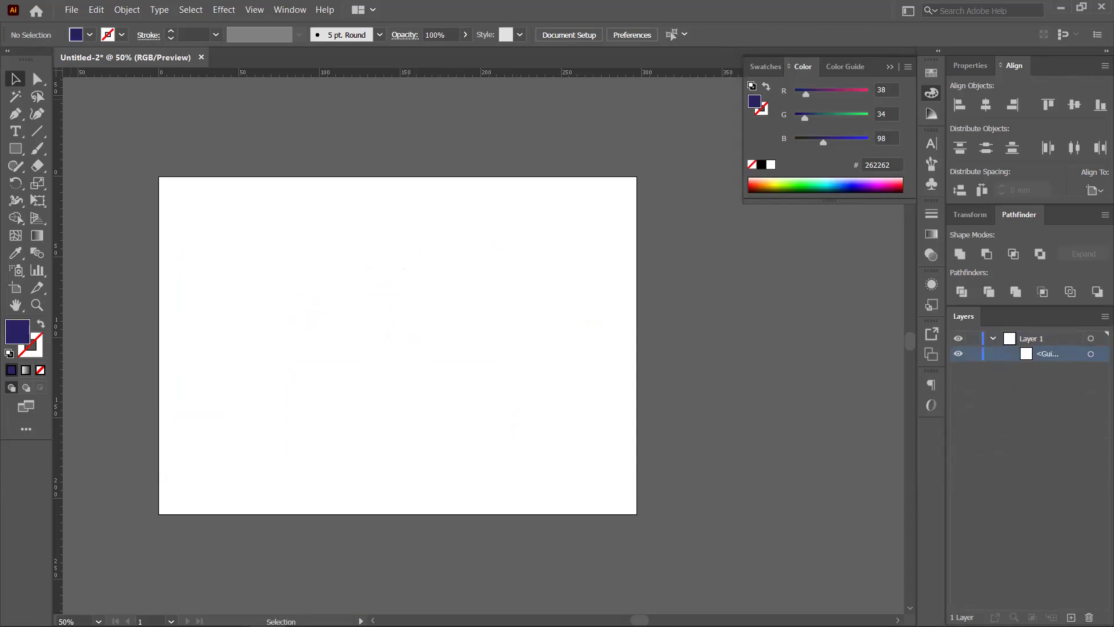
click(1088, 616)
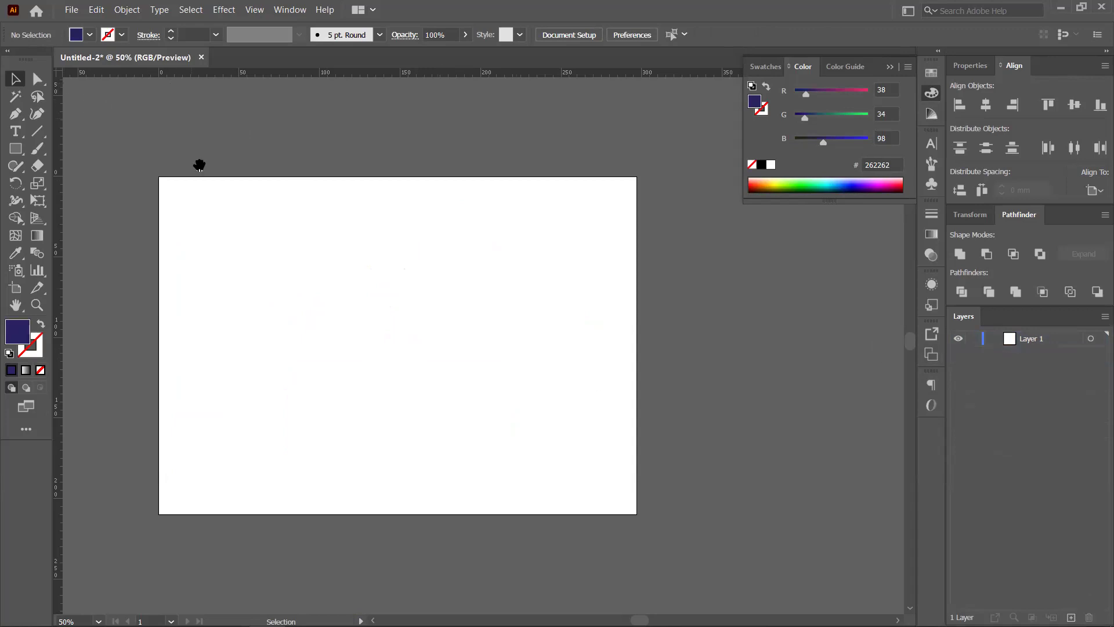
scroll(321, 286, up, 1)
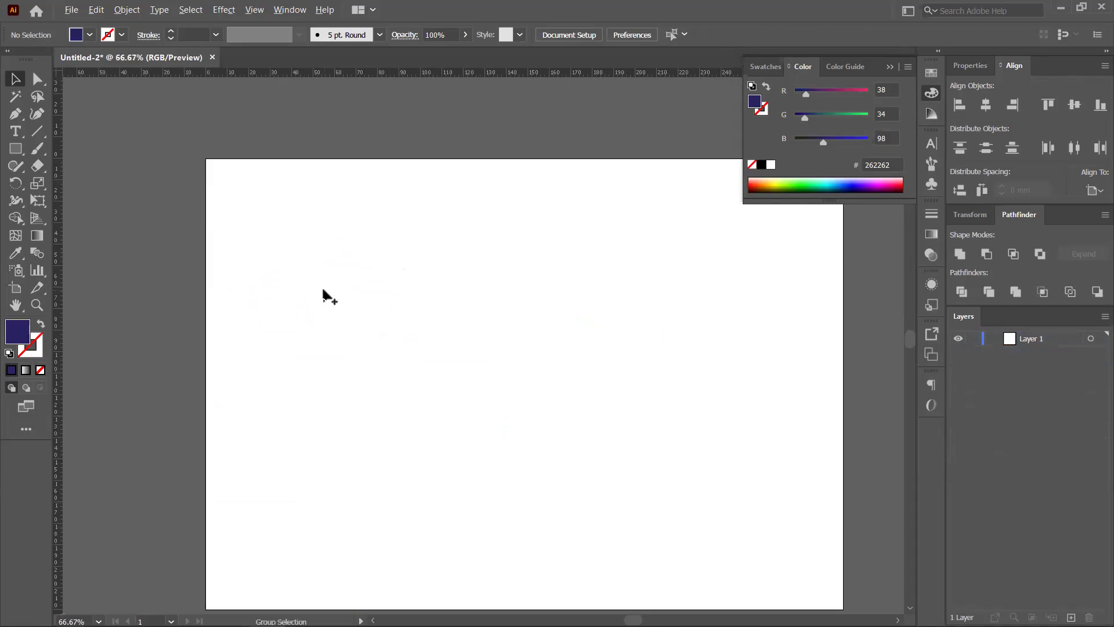
scroll(321, 285, down, 1)
drag(456, 303, 387, 264)
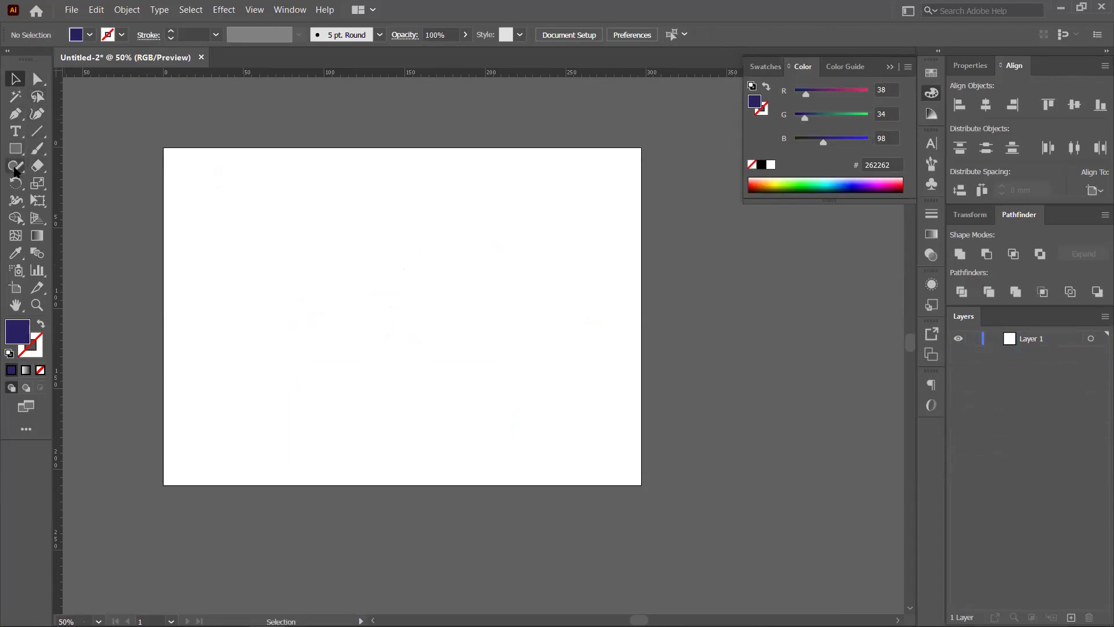
click(37, 165)
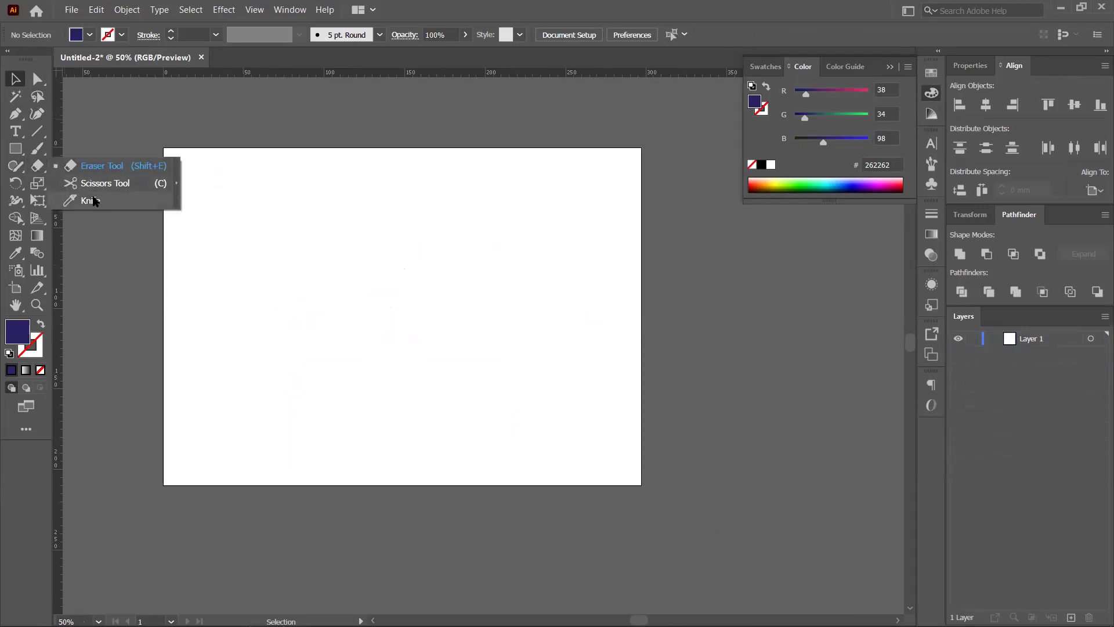
click(16, 167)
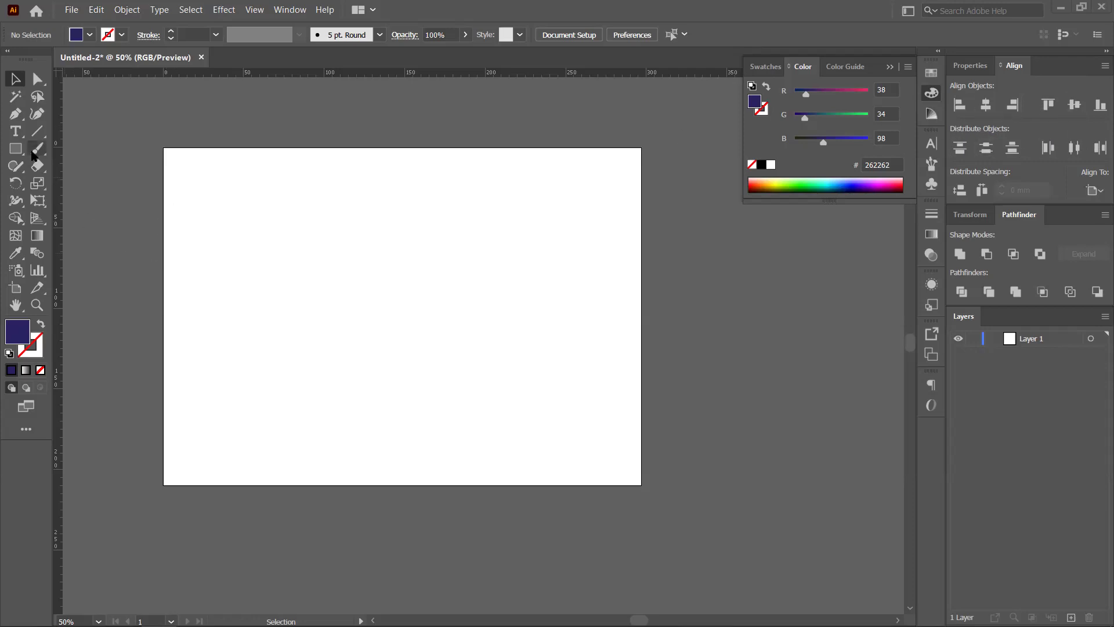
click(17, 183)
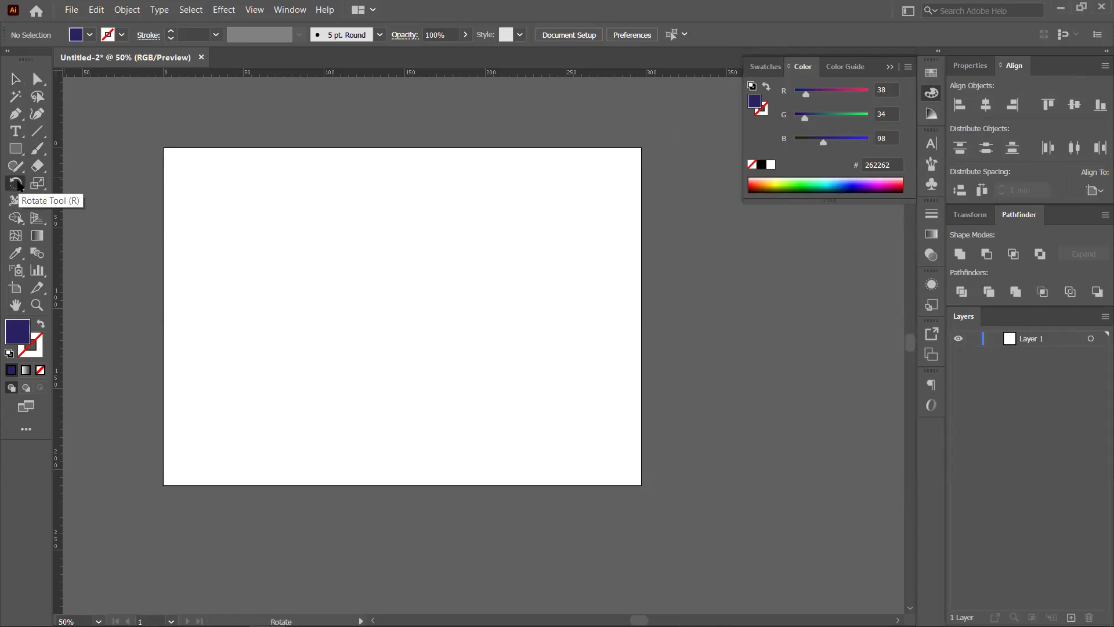
click(15, 79)
scroll(152, 181, up, 1)
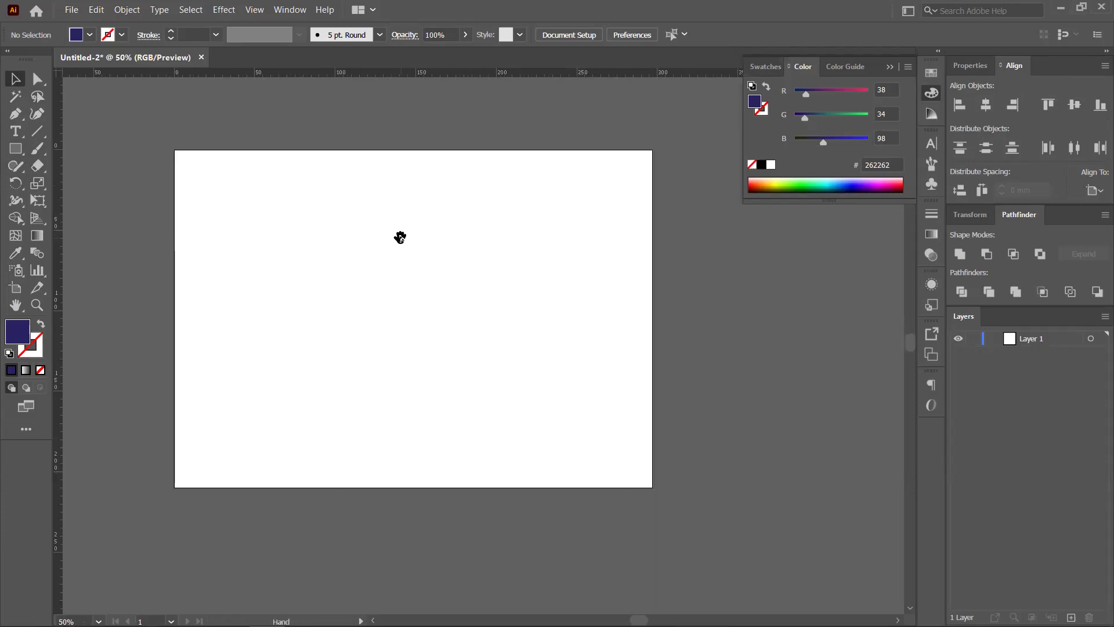
scroll(398, 236, down, 1)
drag(183, 195, 202, 199)
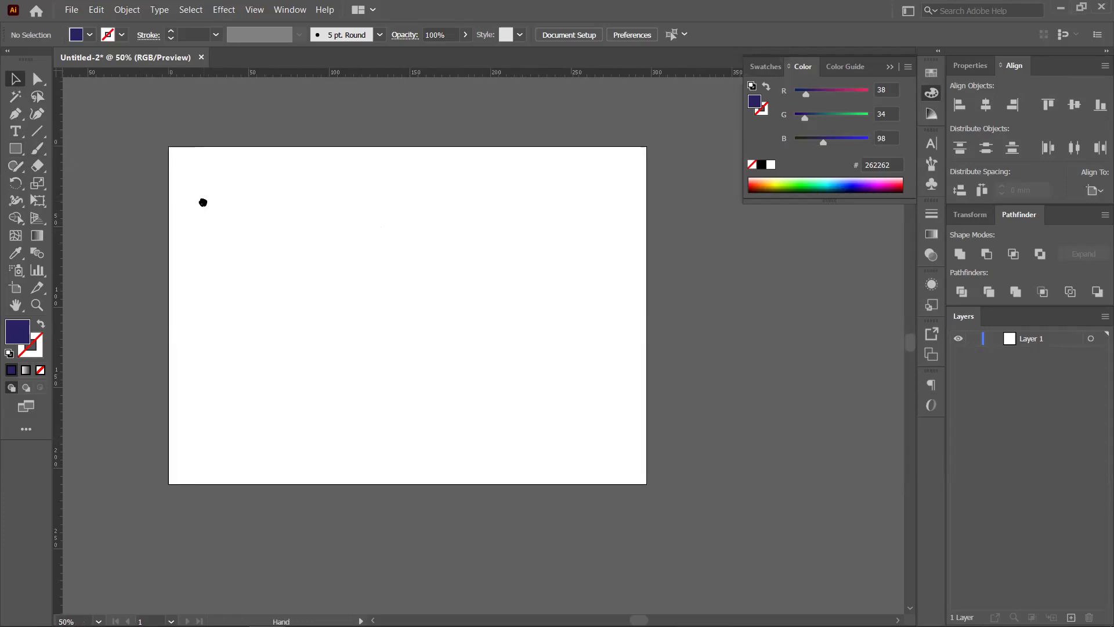
click(16, 150)
drag(16, 149, 70, 183)
drag(386, 178, 411, 326)
scroll(391, 265, up, 1)
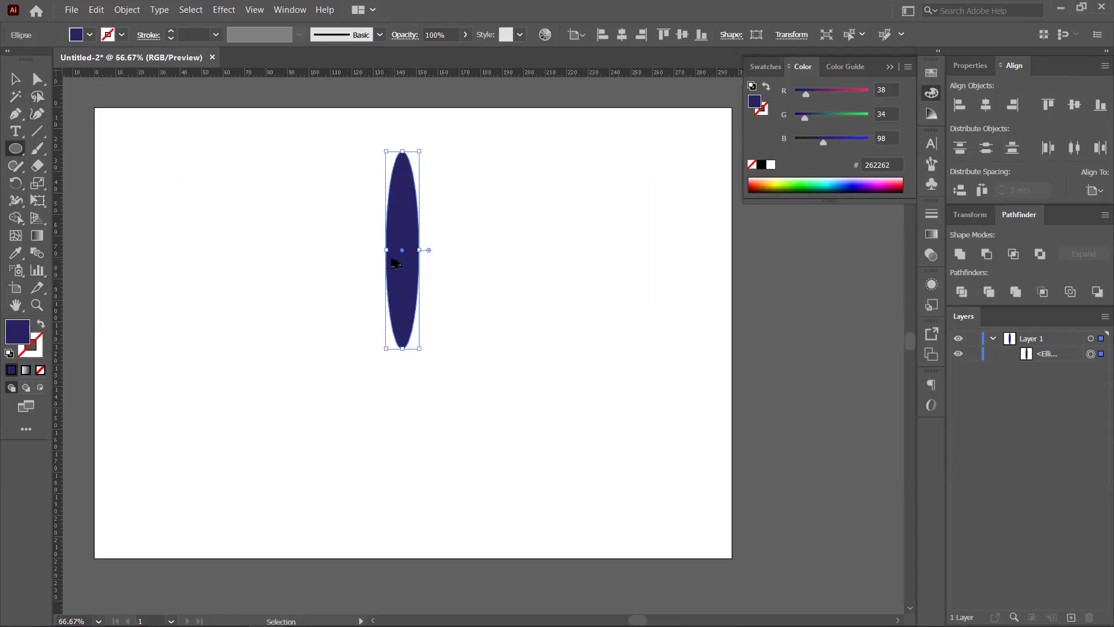
click(15, 79)
click(433, 214)
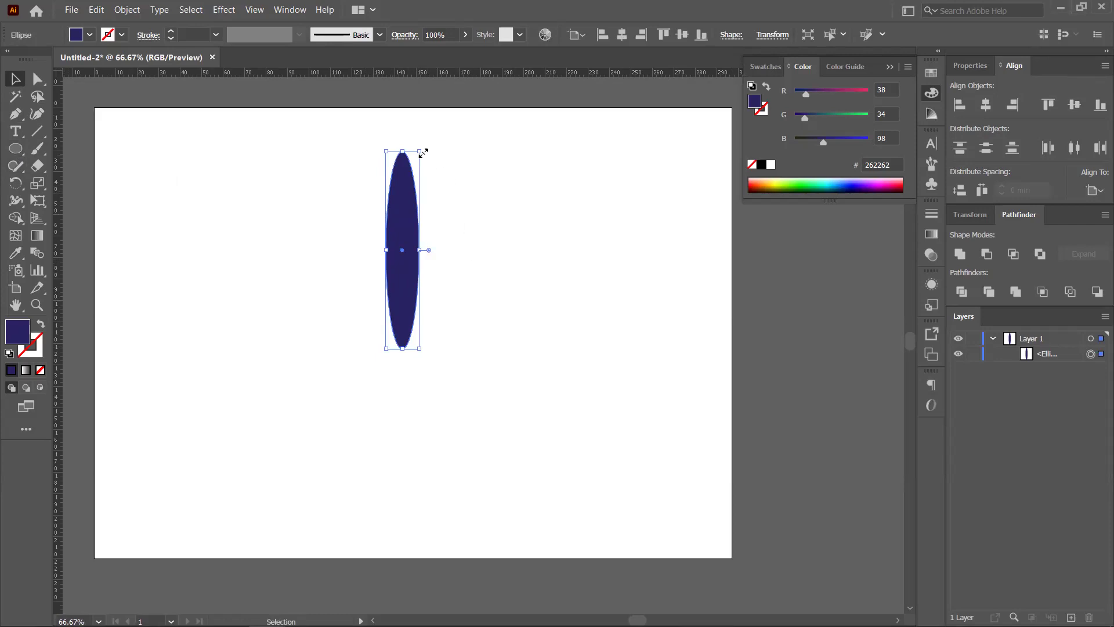
drag(425, 143, 406, 169)
click(15, 182)
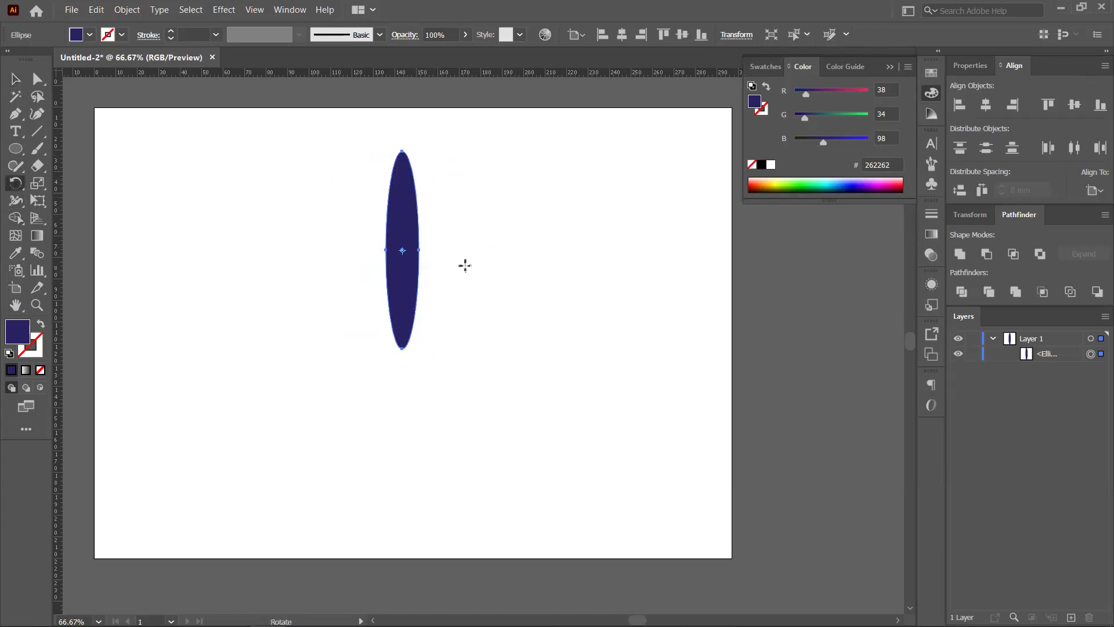
key(ctrl+equal)
key(ctrl+equal)
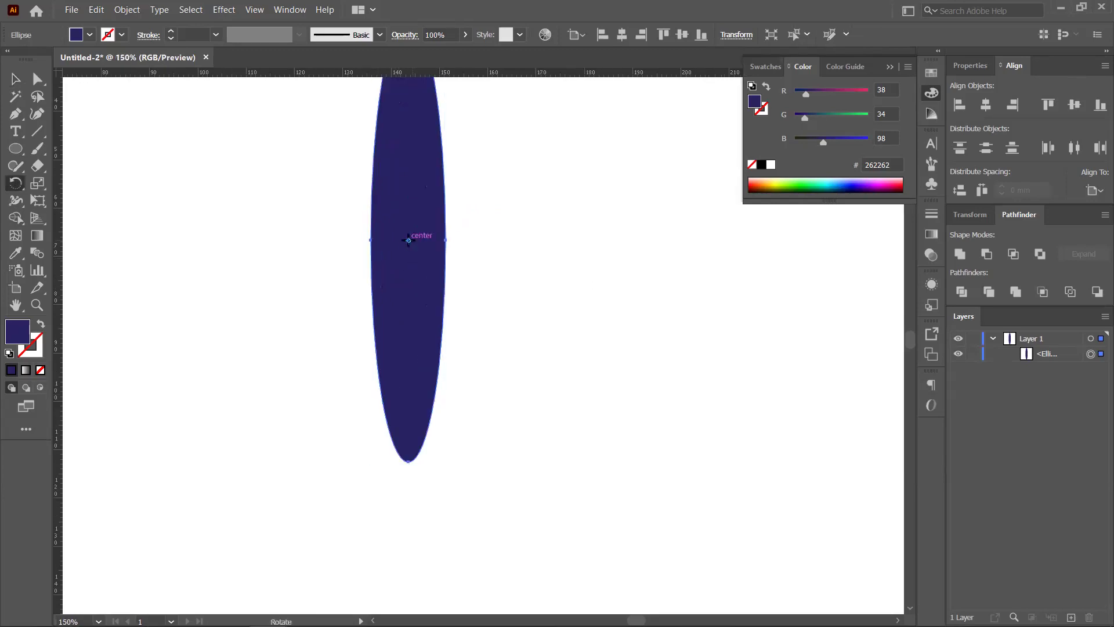
key(ctrl+minus)
key(ctrl+minus)
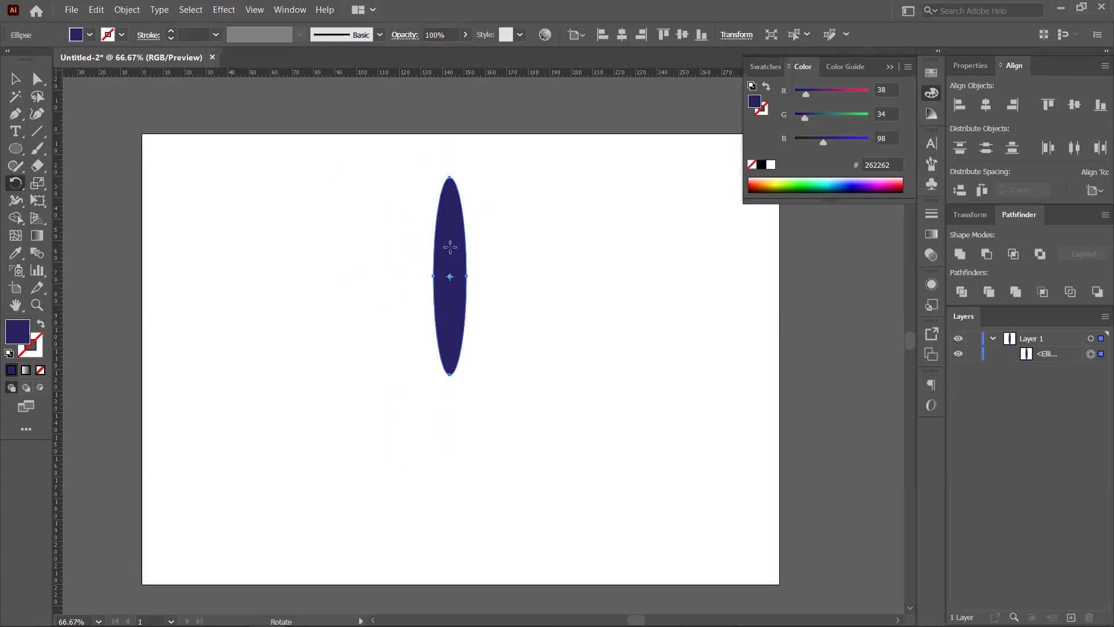
drag(455, 186, 522, 232)
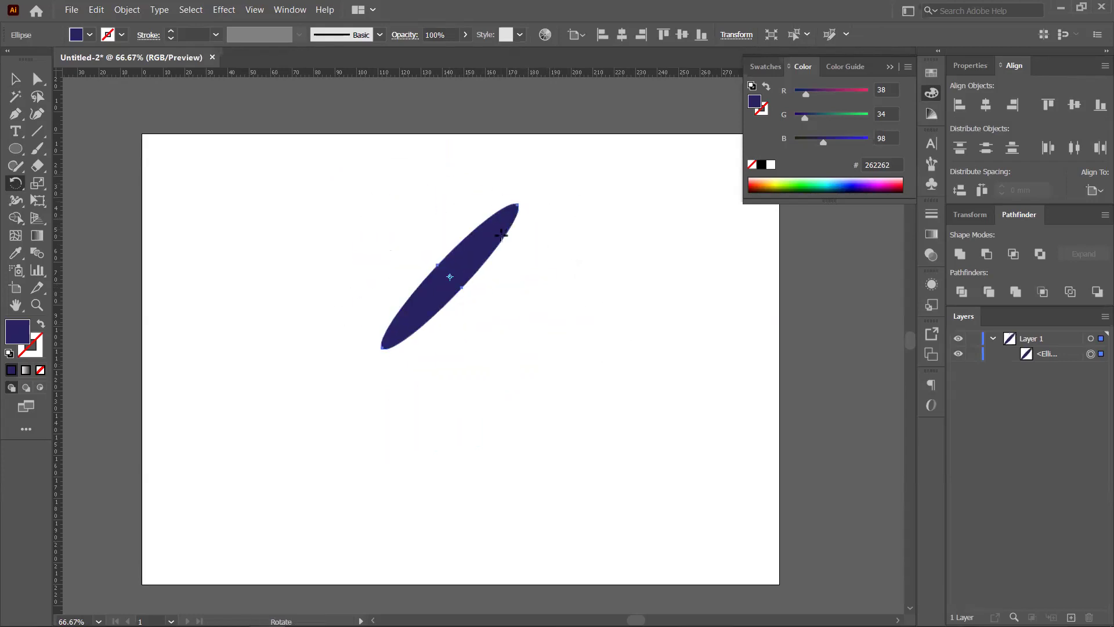
key(ctrl+z)
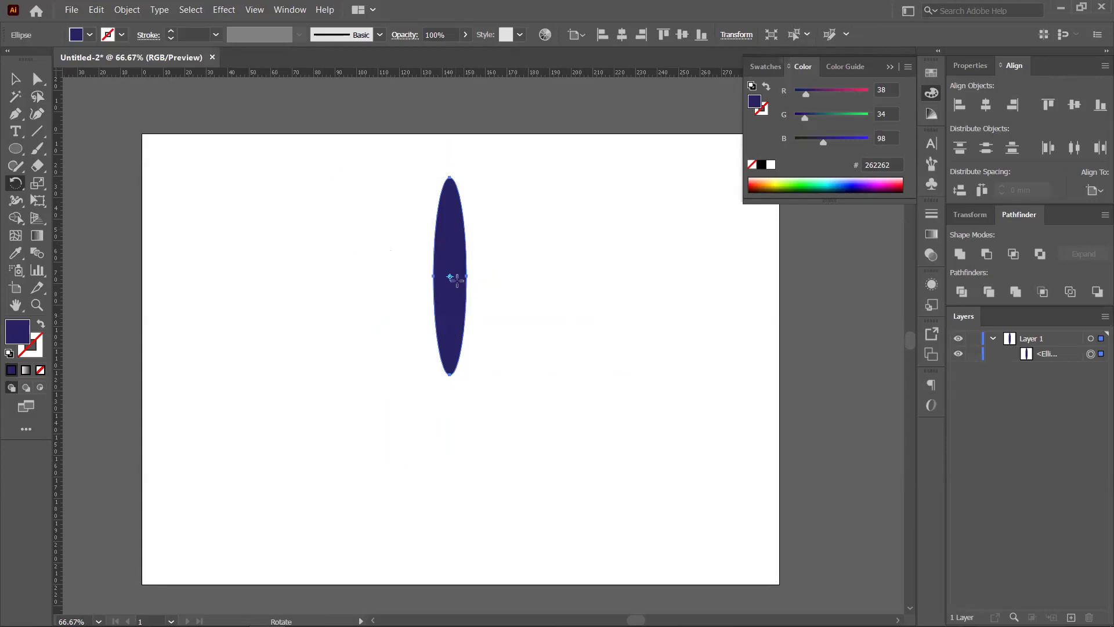
Fan rotated copies of the navy ellipse around its lower end into a petal flower.
click(449, 348)
drag(452, 214, 473, 274)
drag(451, 204, 501, 224)
key(alt)
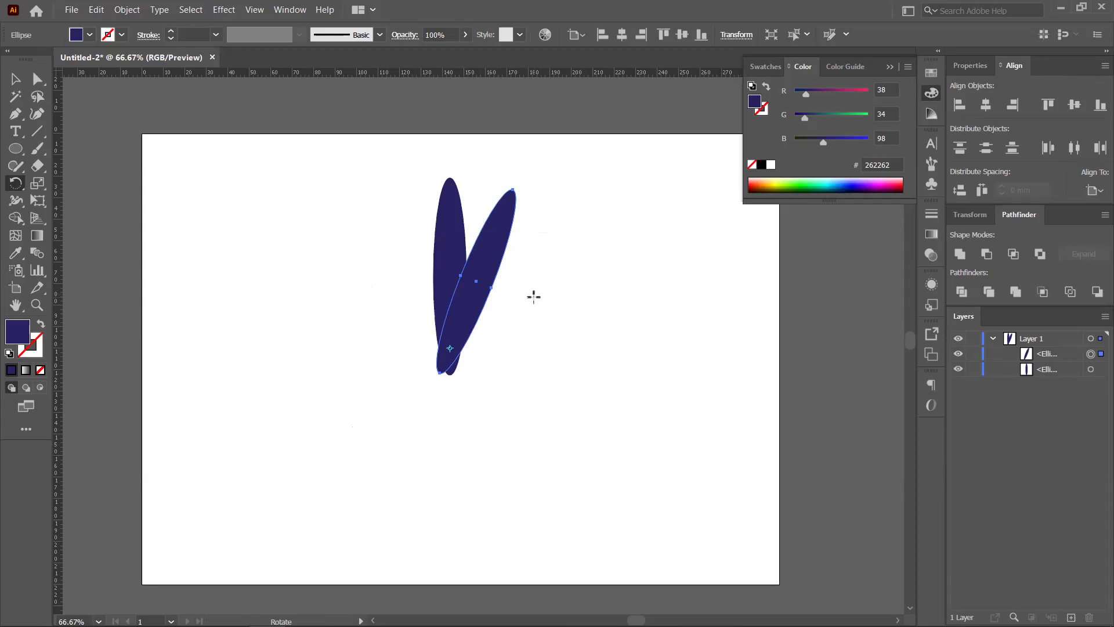
key(v)
key(ctrl+d)
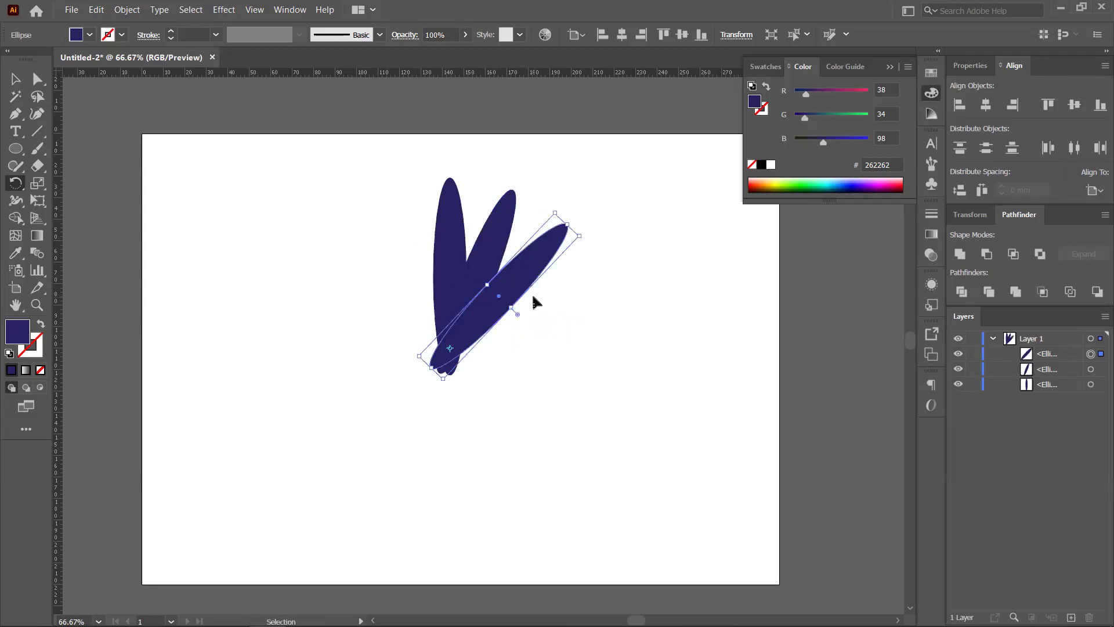
key(ctrl+d)
key(ctrl+d)
key(ctrl+d)
key(ctrl+d)
key(ctrl+d)
key(ctrl+d)
key(ctrl+d)
key(ctrl+d)
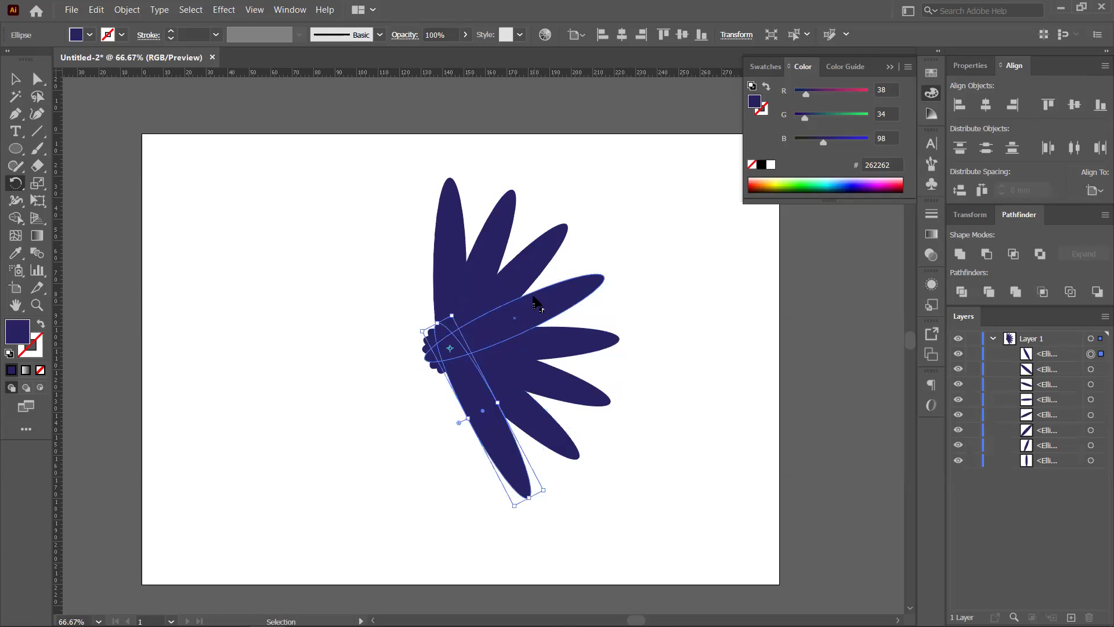
key(ctrl+d)
key(ctrl+d)
key(ctrl+d)
key(ctrl+d)
key(ctrl+d)
key(ctrl+d)
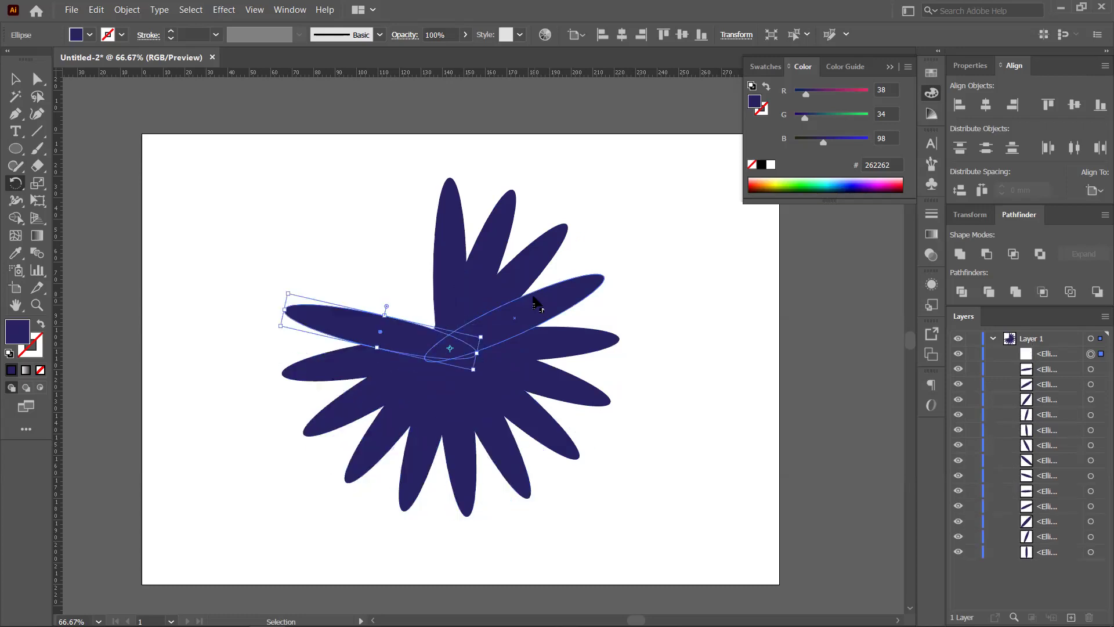
Rotate a petal once more, then undo until the artboard is empty.
key(r)
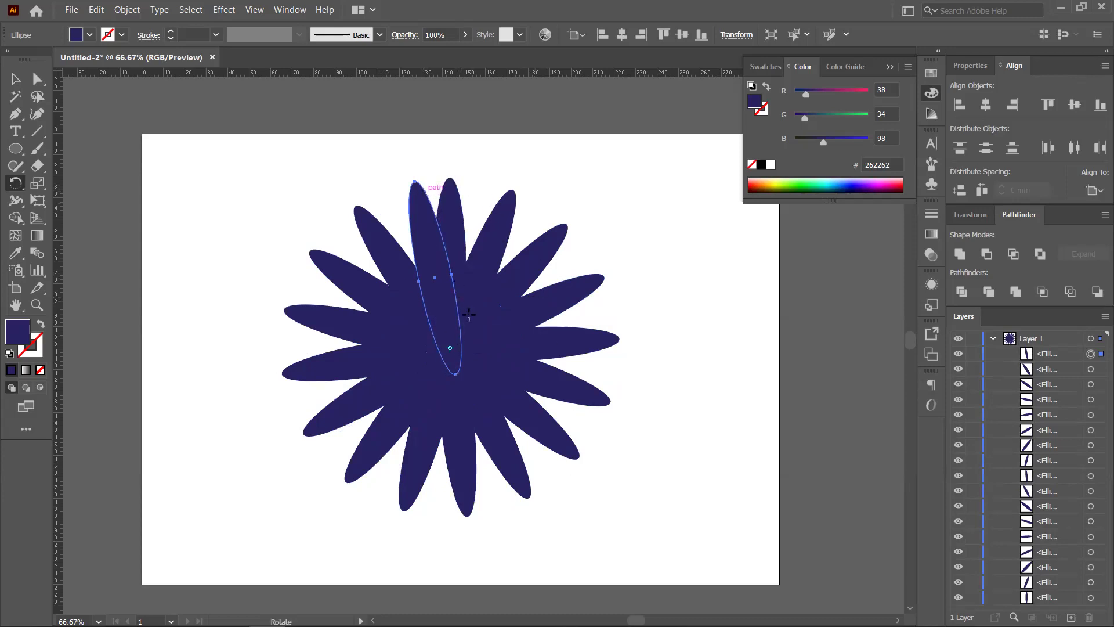
drag(467, 200, 467, 259)
key(ctrl+z)
key(ctrl+z)
key(ctrl+z)
key(ctrl+z)
key(ctrl+z)
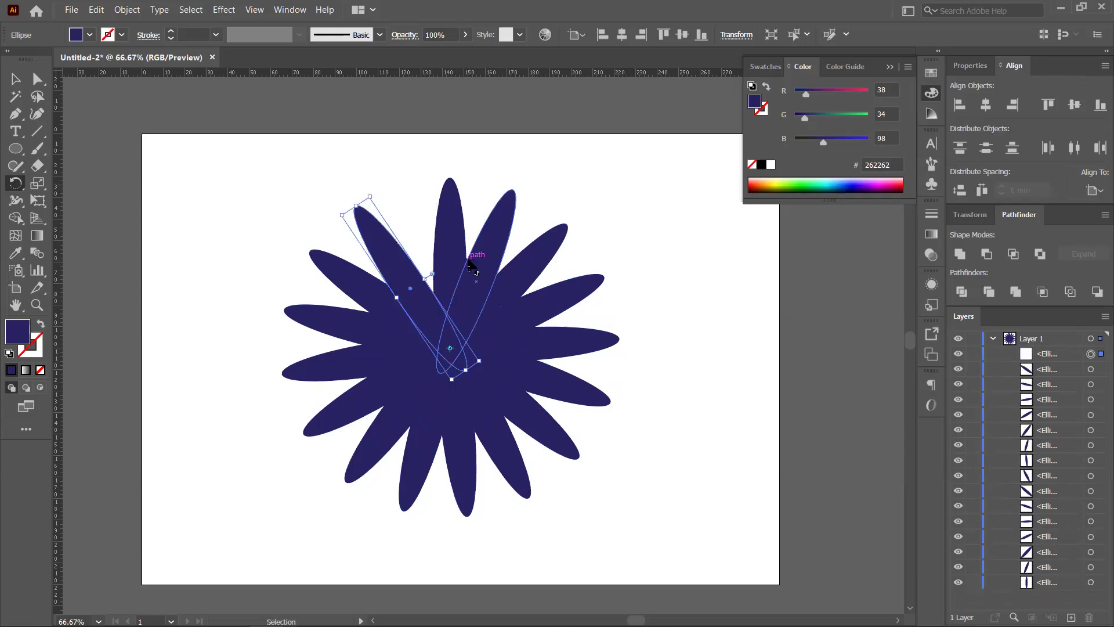
key(ctrl+z)
key(ctrl+z)
key(ctrl+z)
key(ctrl+z)
key(ctrl+z)
key(ctrl+z)
key(ctrl+z)
key(ctrl+z)
key(ctrl+z)
key(ctrl+z)
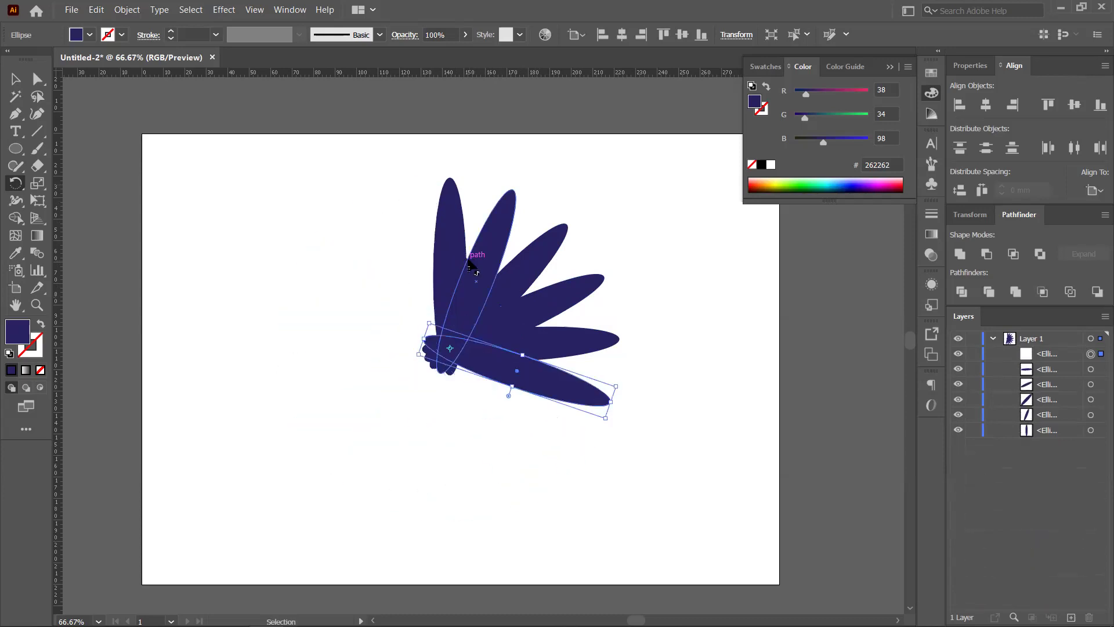
key(ctrl+z)
key(ctrl+z)
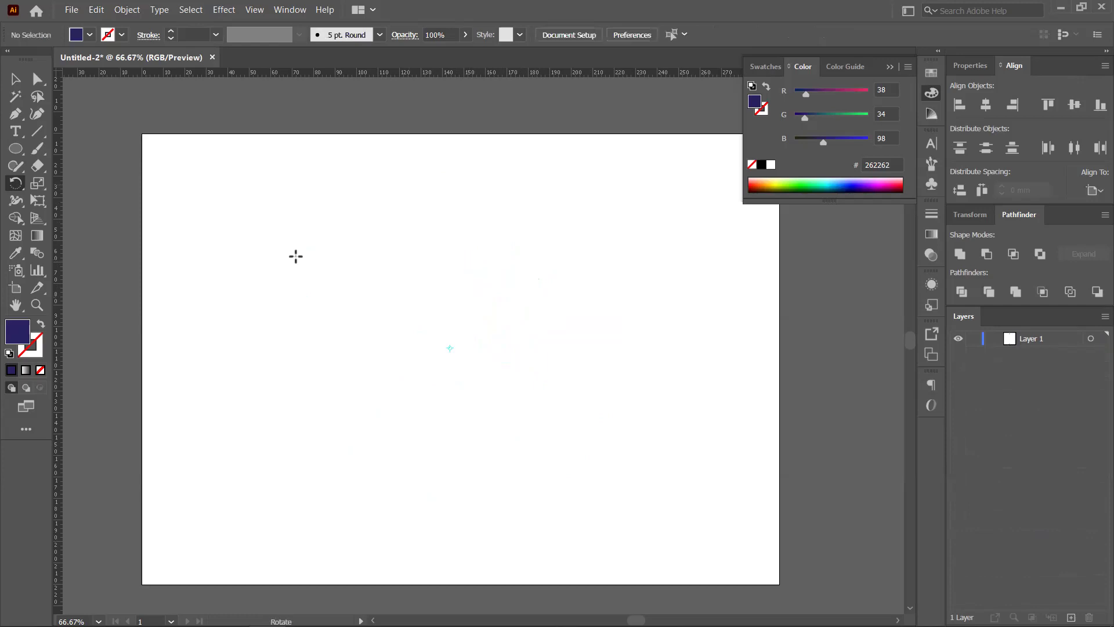
Draw a tall navy ellipse and move it toward the artboard centre.
key(l)
drag(358, 204, 438, 349)
click(11, 82)
drag(380, 299, 404, 223)
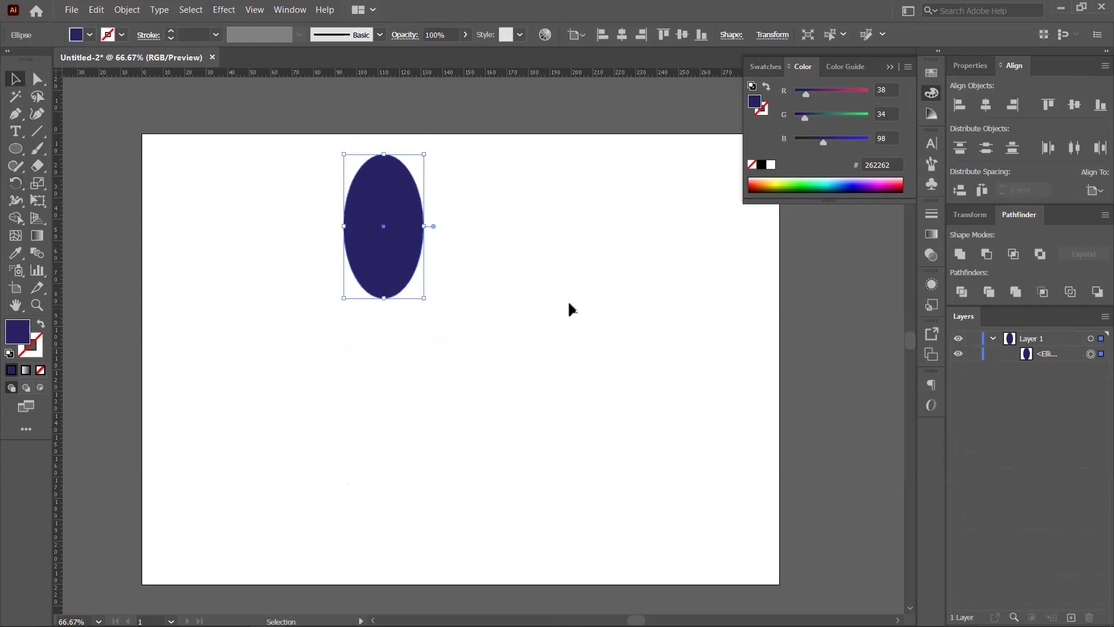
drag(399, 292, 436, 467)
click(489, 358)
Nudge the ellipse slightly left of centre and reselect it for rotating.
click(15, 184)
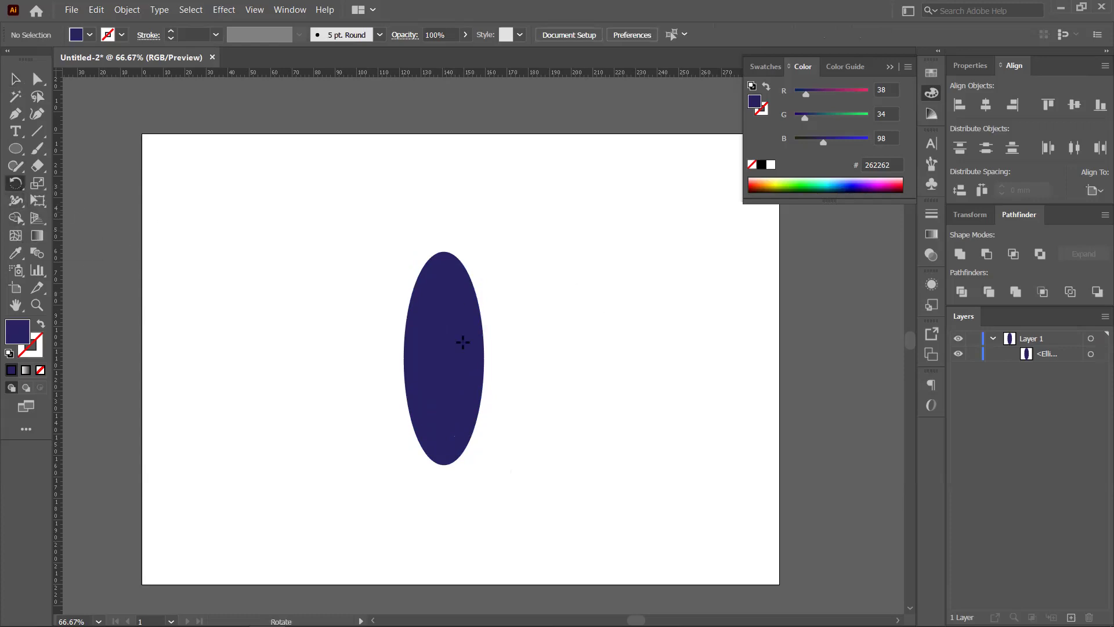
click(18, 86)
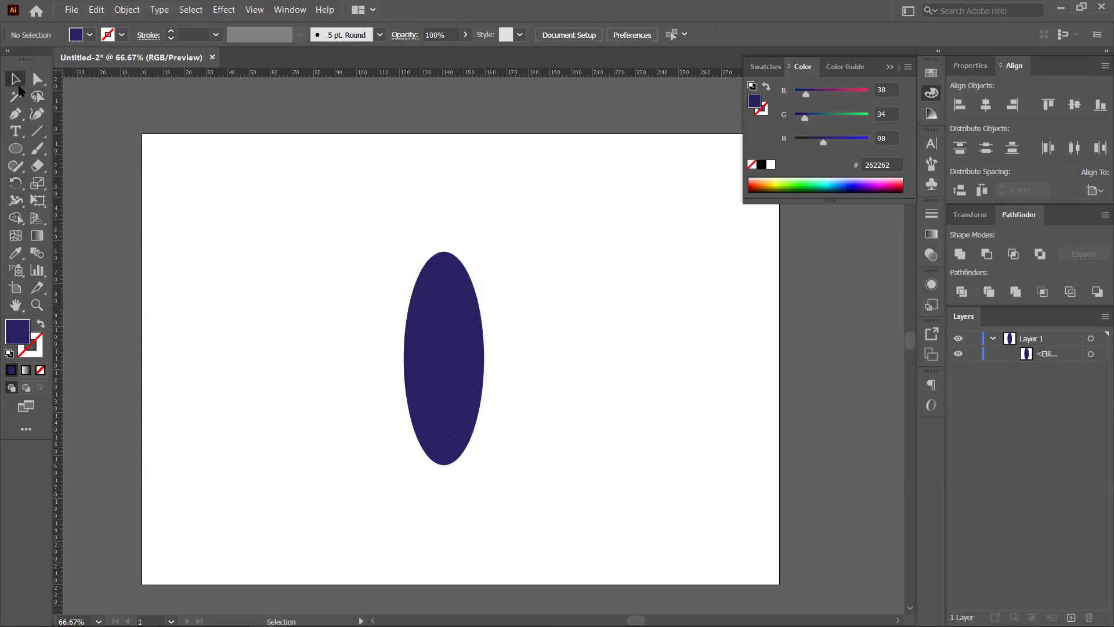
drag(463, 342, 419, 337)
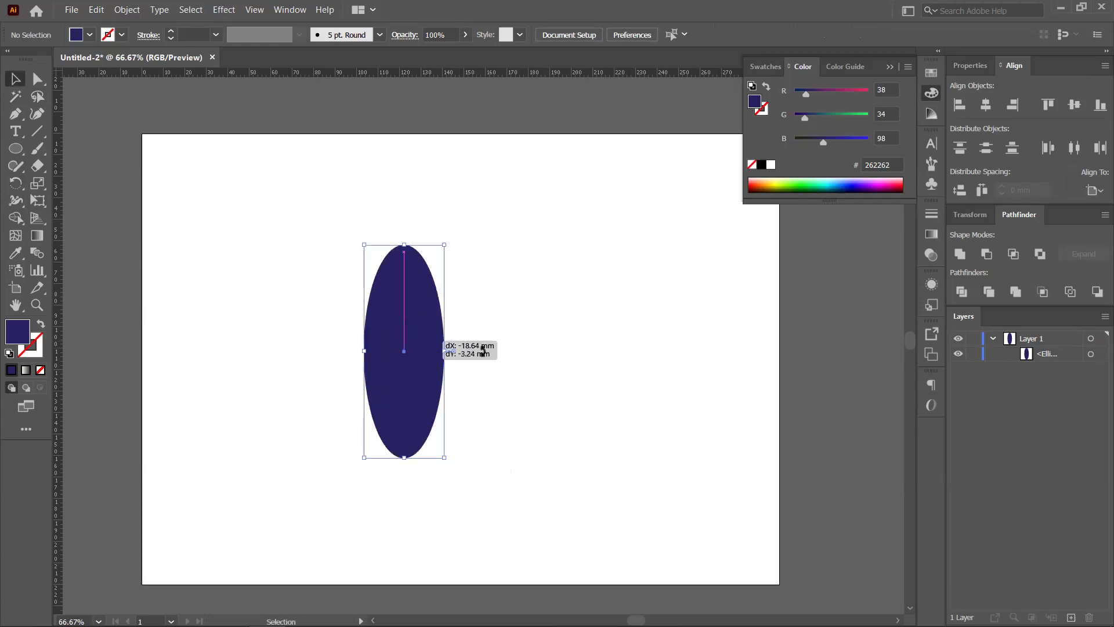
click(536, 318)
click(423, 359)
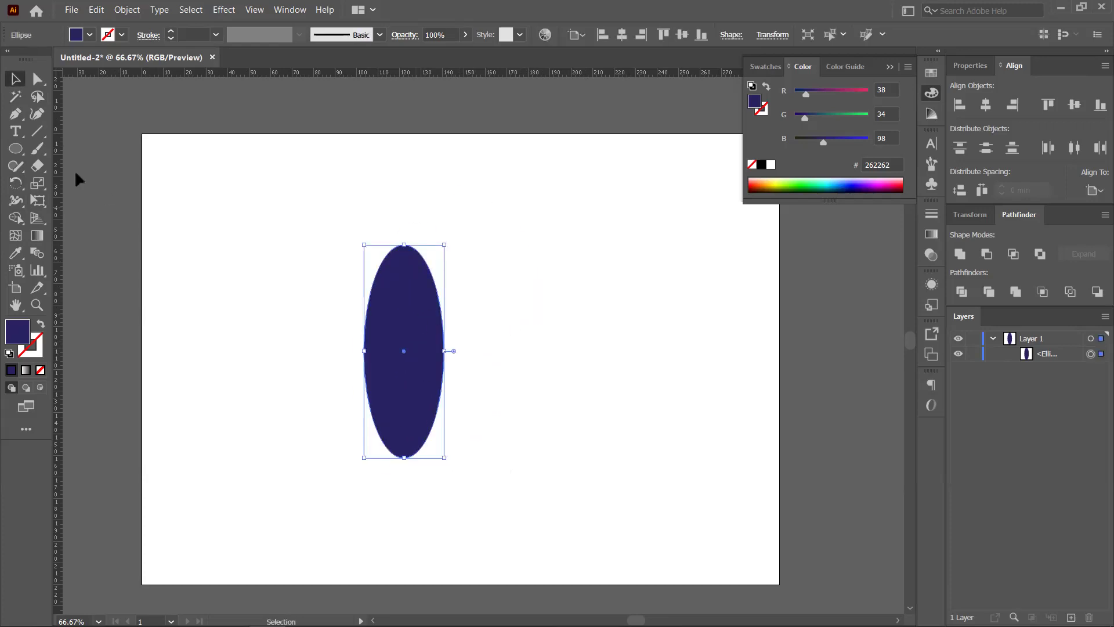
click(14, 185)
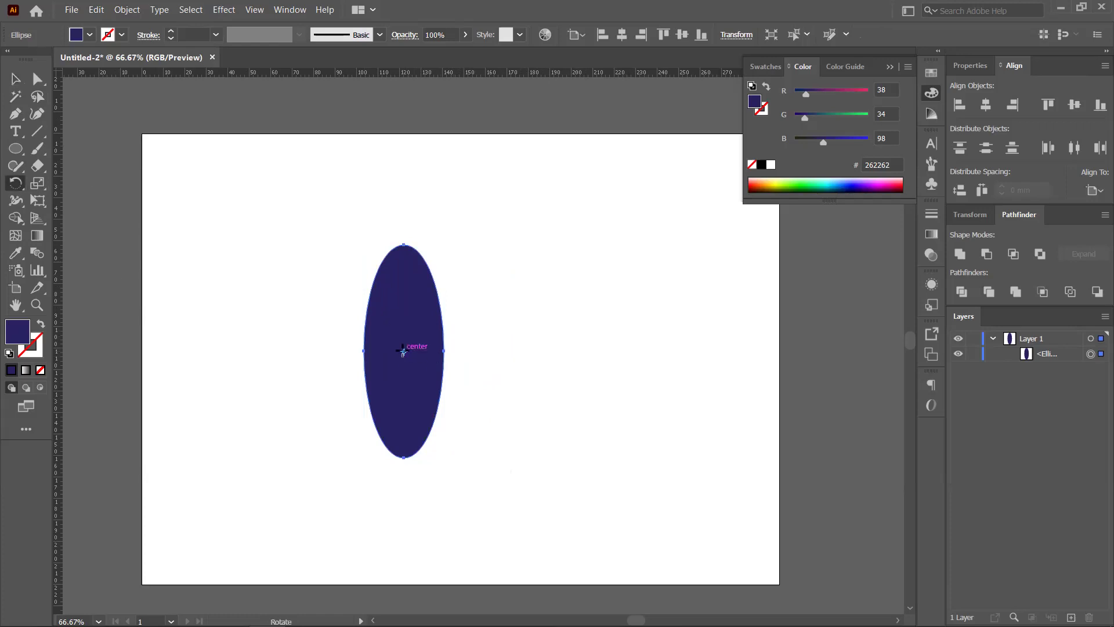
Turn the ellipse into a navy outline and repeat small rotated copies around its centre into a rosette.
click(40, 325)
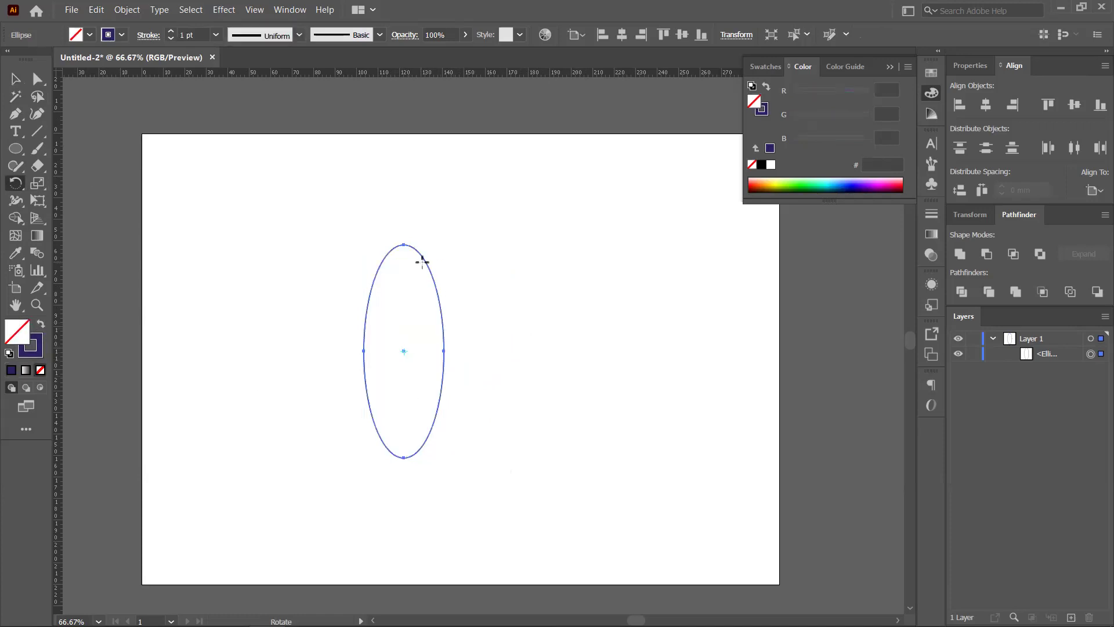
drag(424, 258, 445, 267)
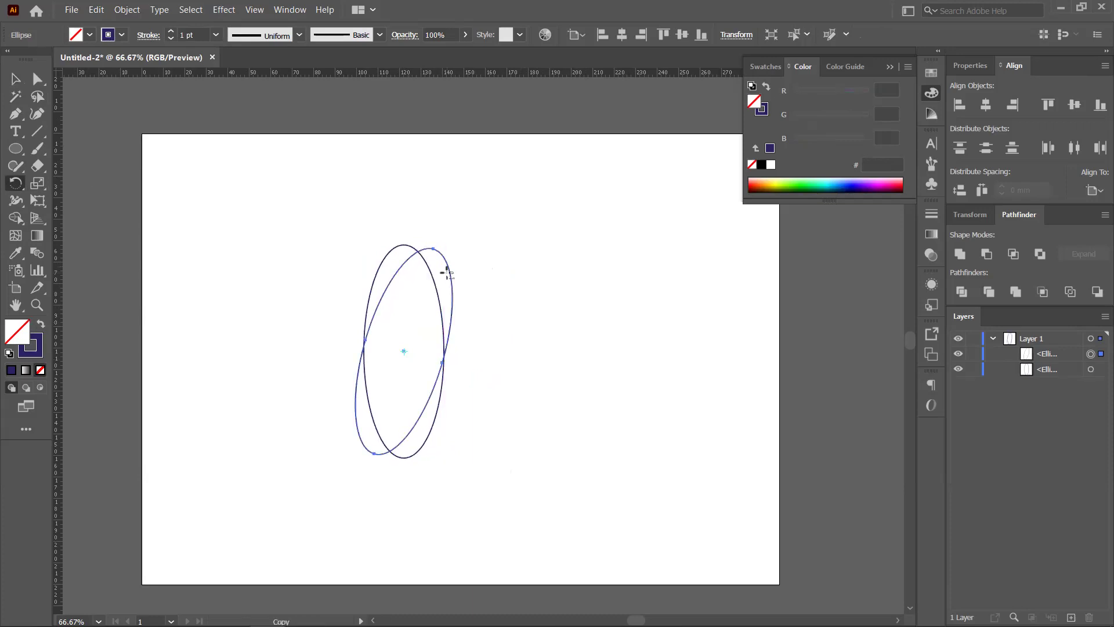
key(ctrl)
key(ctrl+d)
key(ctrl+d)
key(ctrl+d)
key(ctrl+d)
key(ctrl+d)
key(ctrl+d)
key(ctrl+d)
key(ctrl+d)
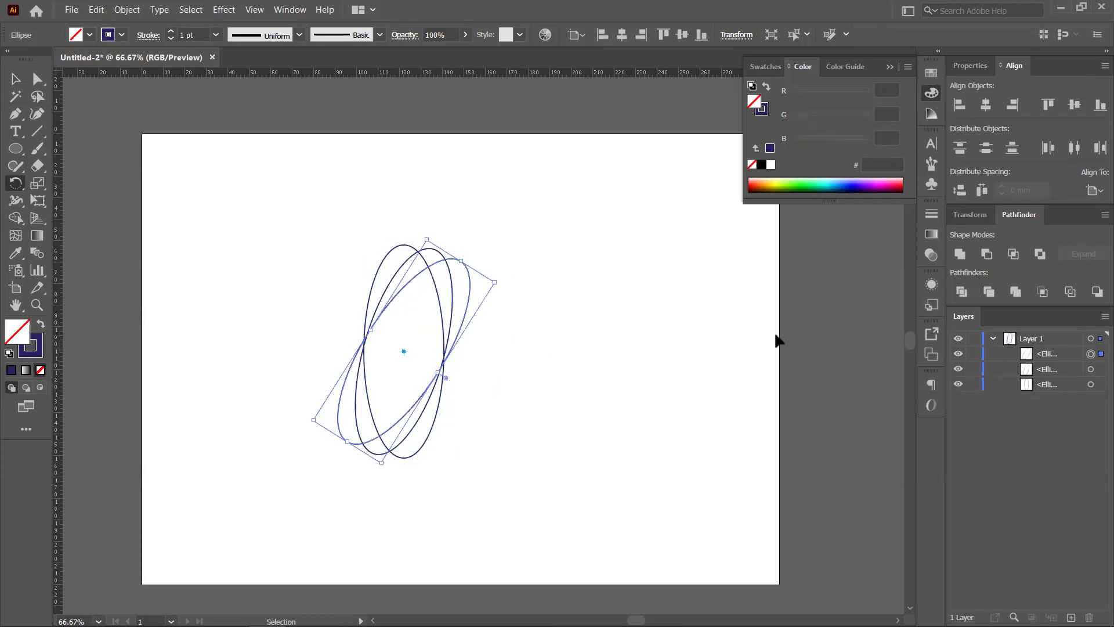
key(ctrl+d)
key(ctrl+d)
key(ctrl+d)
key(ctrl+d)
key(ctrl+d)
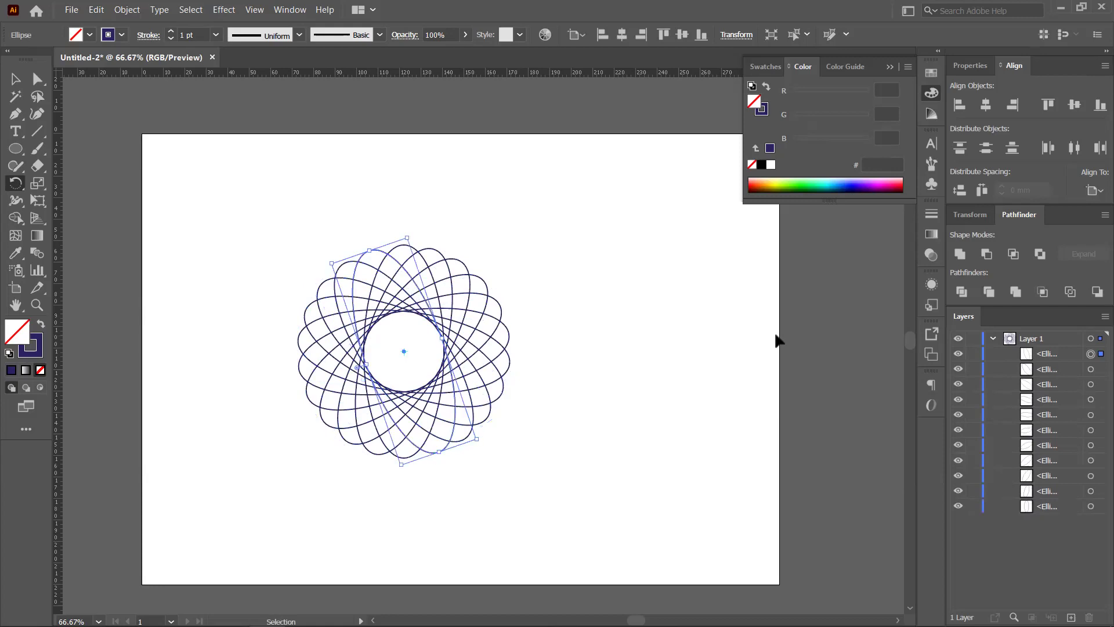
key(ctrl+d)
key(ctrl+d)
key(ctrl+d)
key(ctrl+d)
key(ctrl+d)
key(ctrl+d)
key(ctrl+d)
key(ctrl+d)
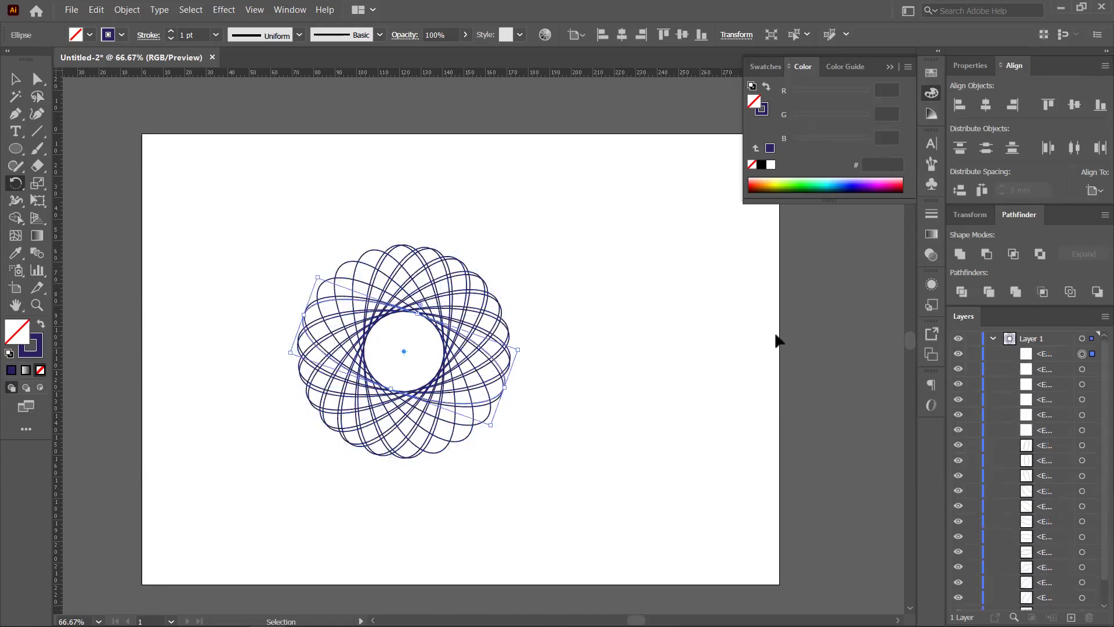
key(ctrl+d)
key(ctrl+d)
key(ctrl+d)
key(ctrl+d)
key(ctrl+d)
key(ctrl+d)
key(ctrl+d)
key(ctrl+d)
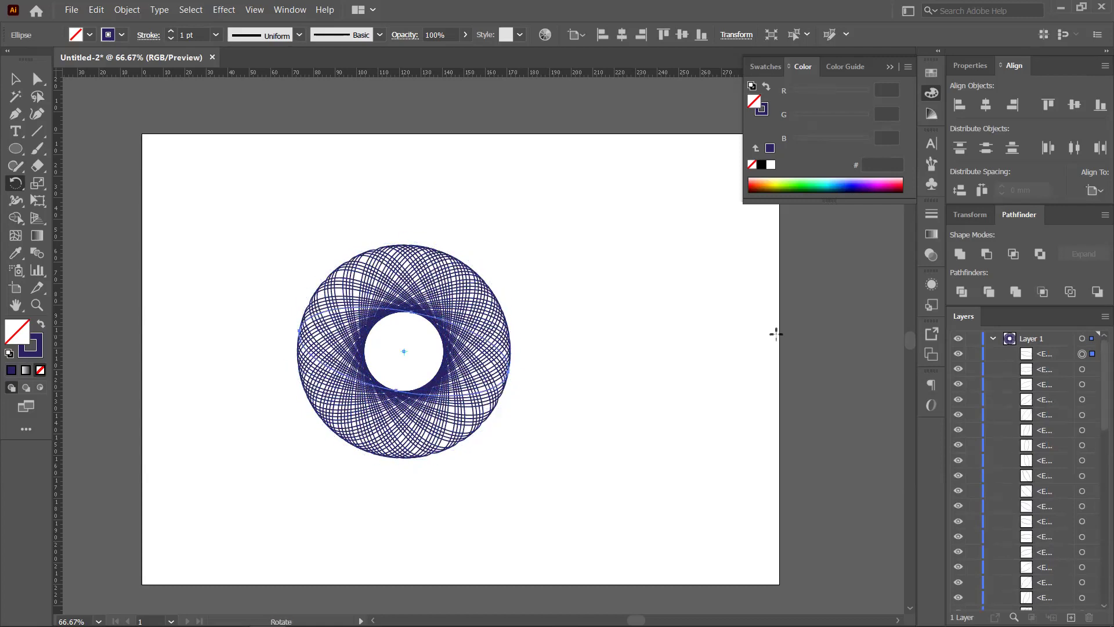
key(ctrl+d)
key(ctrl+d)
key(ctrl+d)
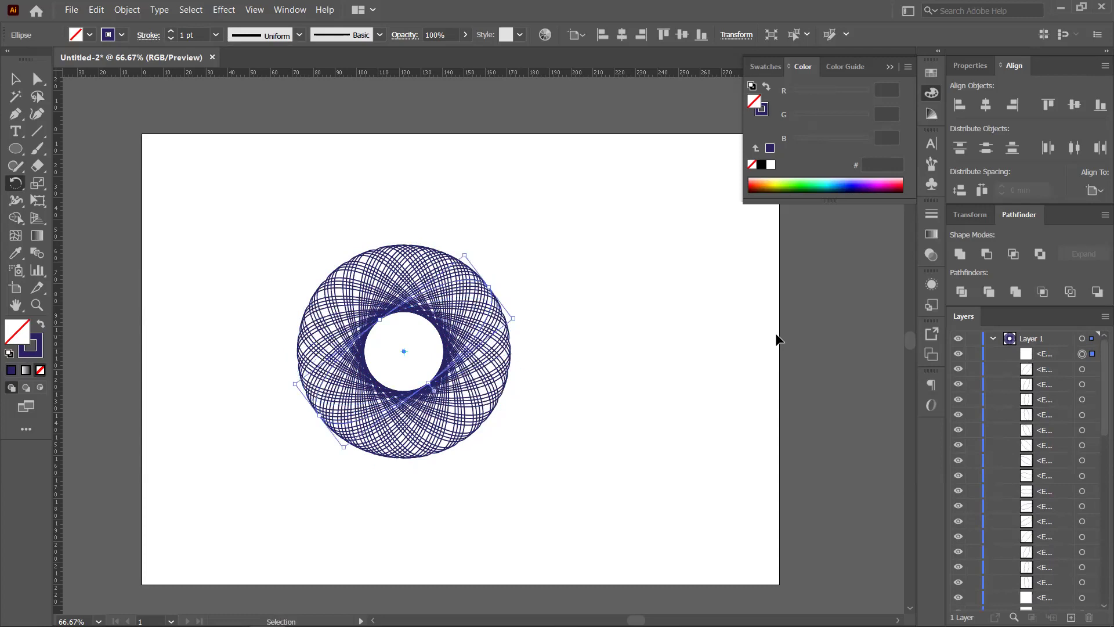
key(ctrl+z)
key(ctrl+z)
key(ctrl+z)
key(ctrl+z)
key(ctrl+z)
key(ctrl+z)
key(ctrl+z)
key(ctrl+z)
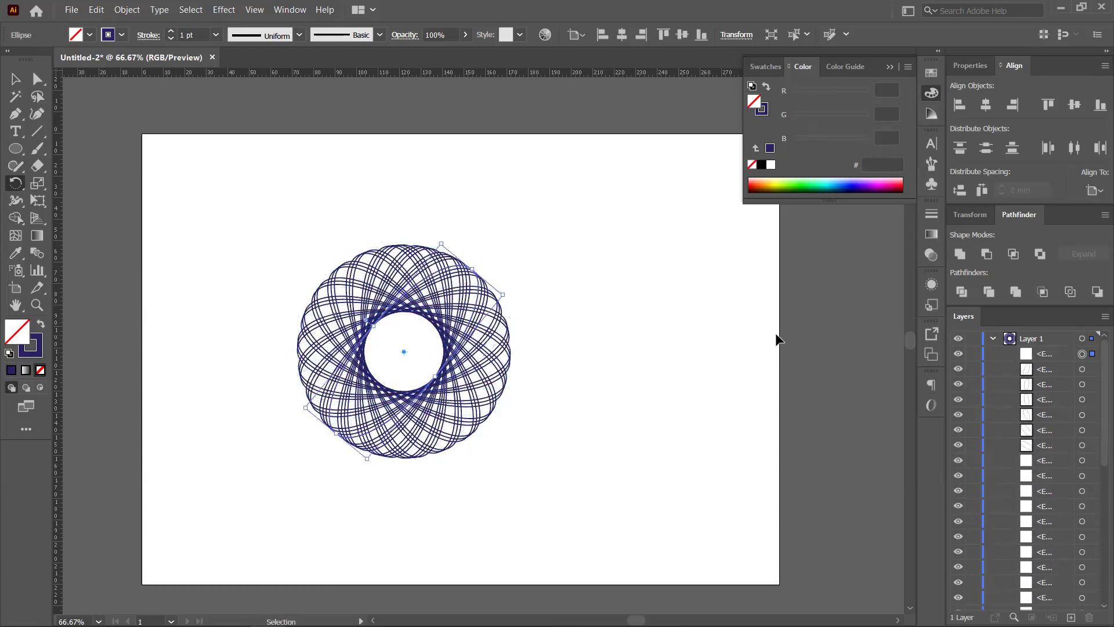
Undo the rotated outline copies and the last move, leaving one filled navy ellipse near the top.
key(ctrl+z)
key(ctrl+z)
key(ctrl+z)
key(ctrl+z)
key(ctrl+z)
key(ctrl+z)
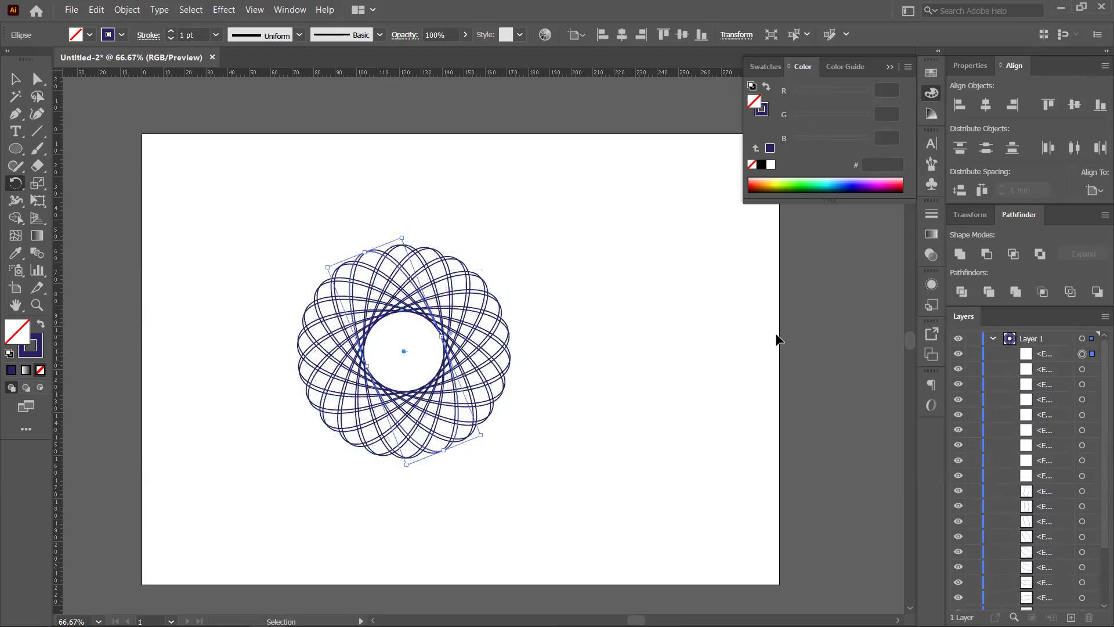
key(ctrl+z)
key(ctrl+z)
key(ctrl+z)
key(ctrl+z)
key(ctrl+z)
key(ctrl+z)
key(ctrl+z)
key(ctrl+z)
key(ctrl+z)
key(ctrl+z)
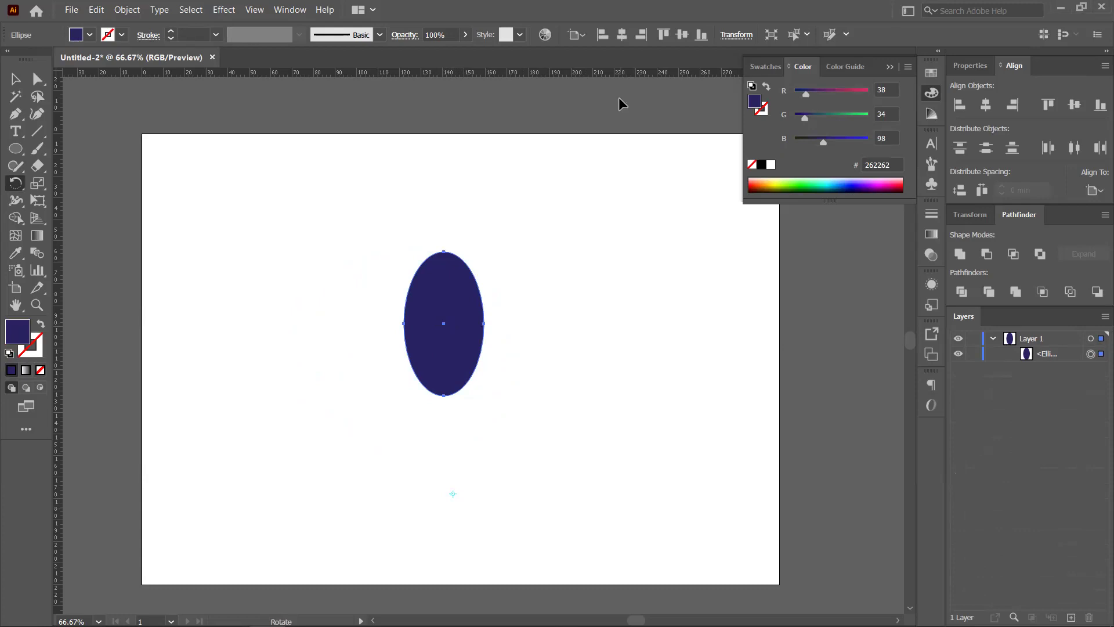
key(ctrl)
key(ctrl+z)
Draw a navy circle below the ellipse, move the ellipse atop it, and select the ellipse.
key(l)
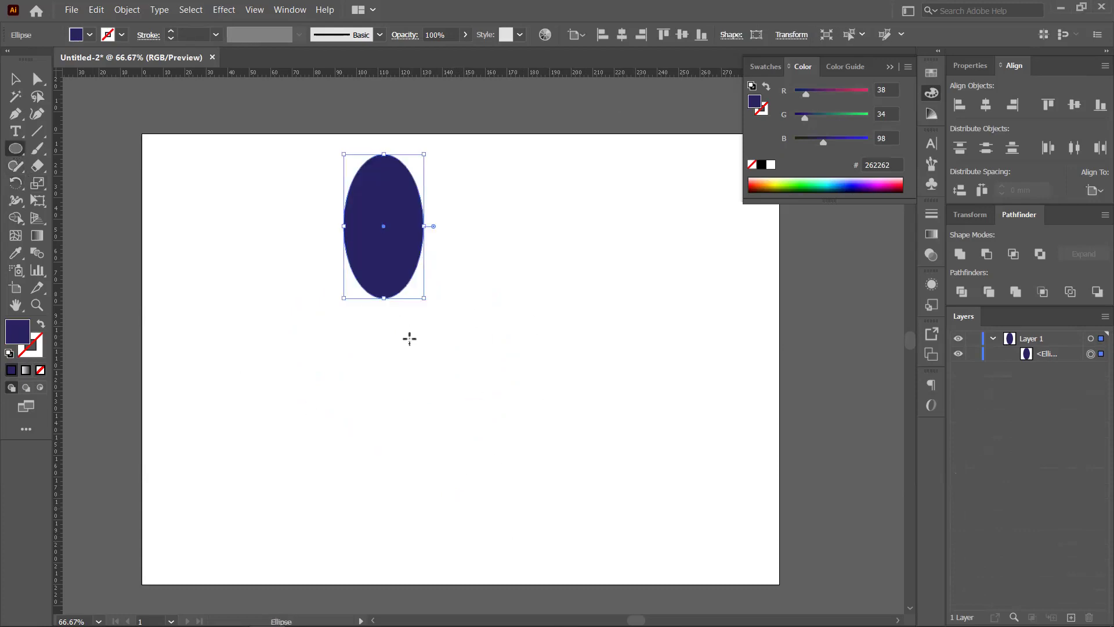
drag(392, 344, 469, 425)
click(14, 80)
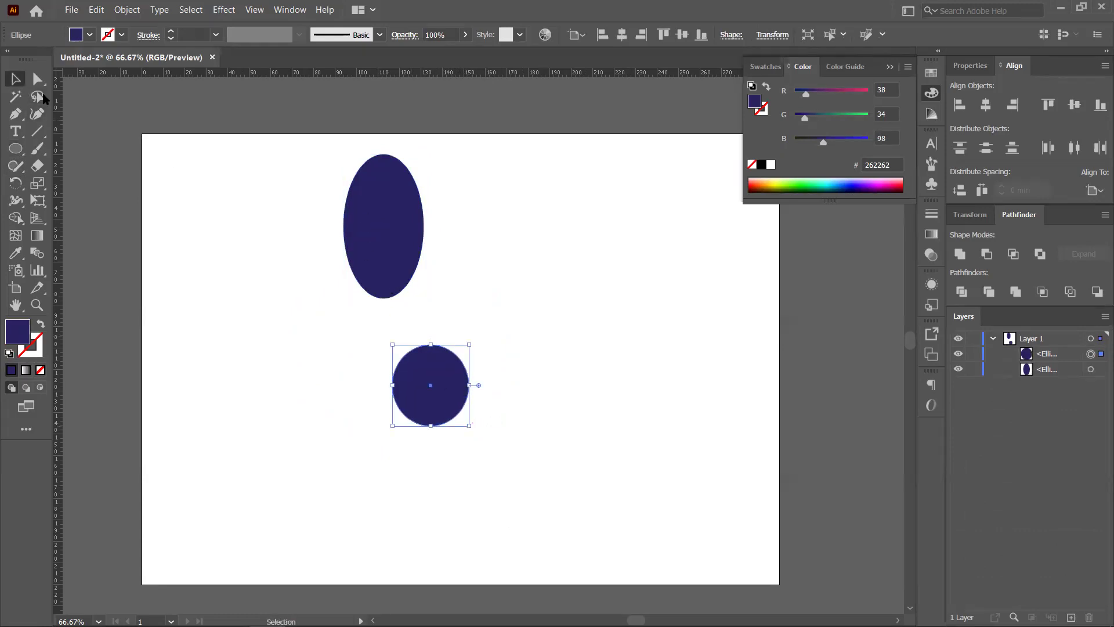
drag(413, 244, 431, 294)
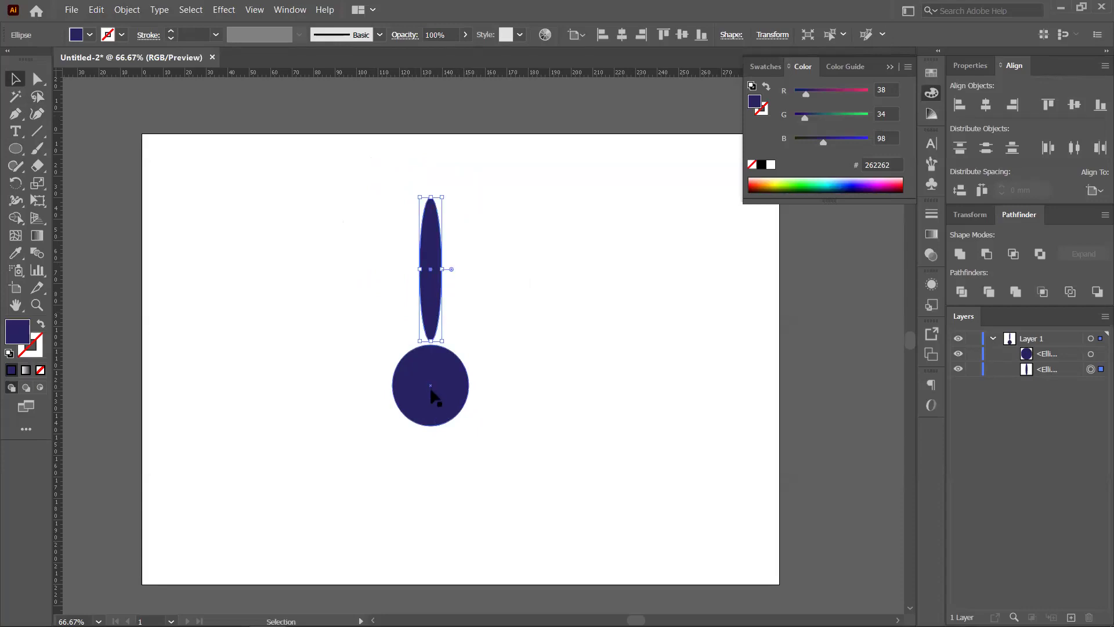
click(428, 391)
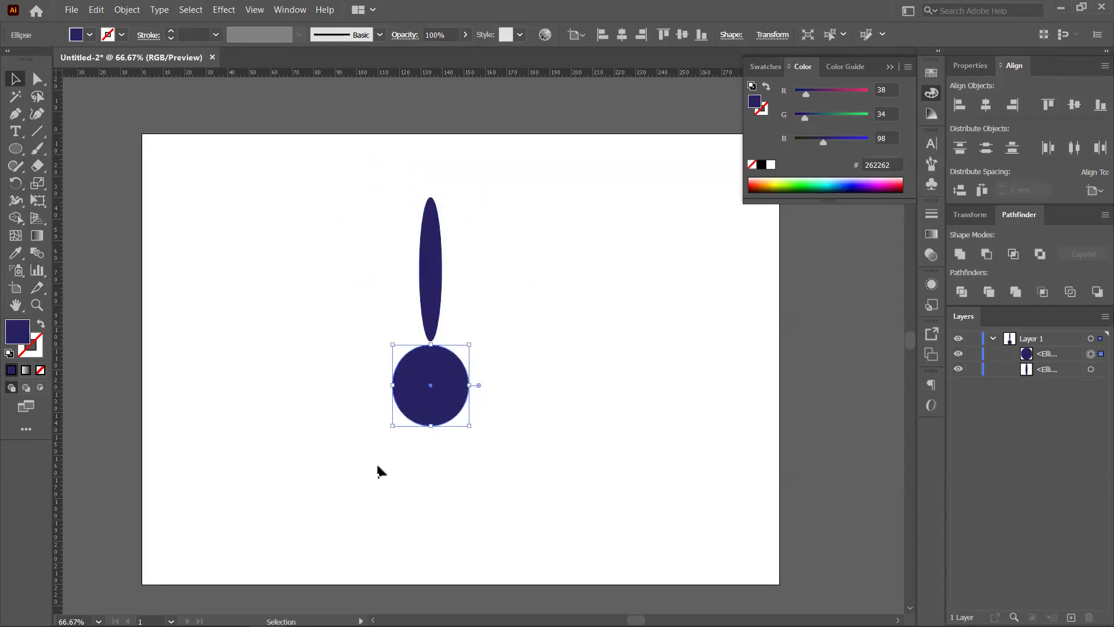
click(430, 284)
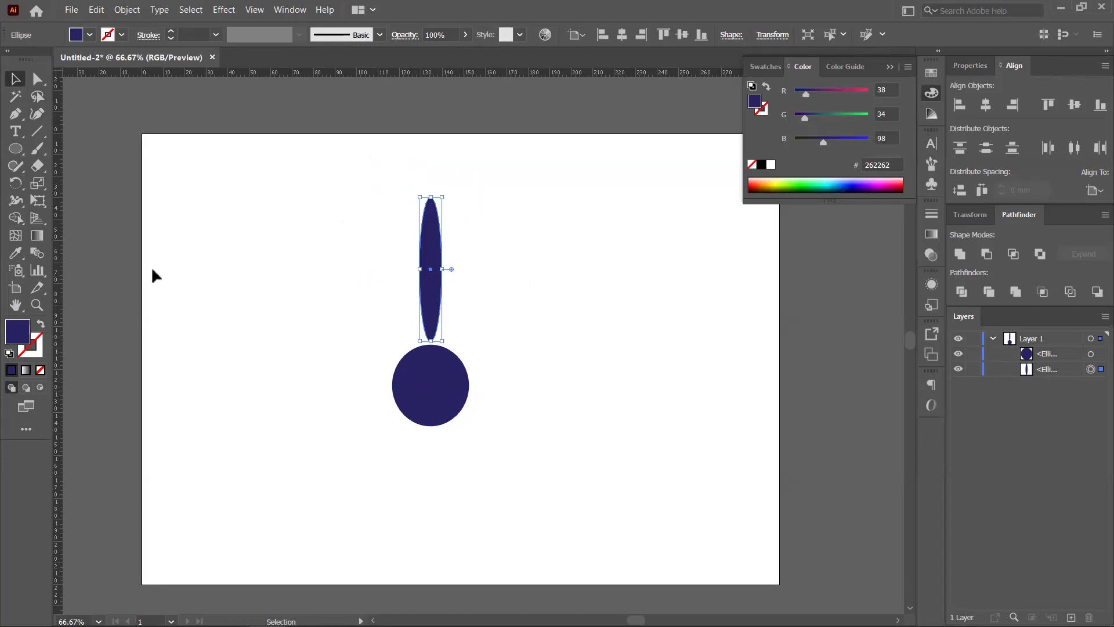
Rotate-copy the ellipse about the circle's centre and repeat until petals ring the circle, then deselect.
click(16, 184)
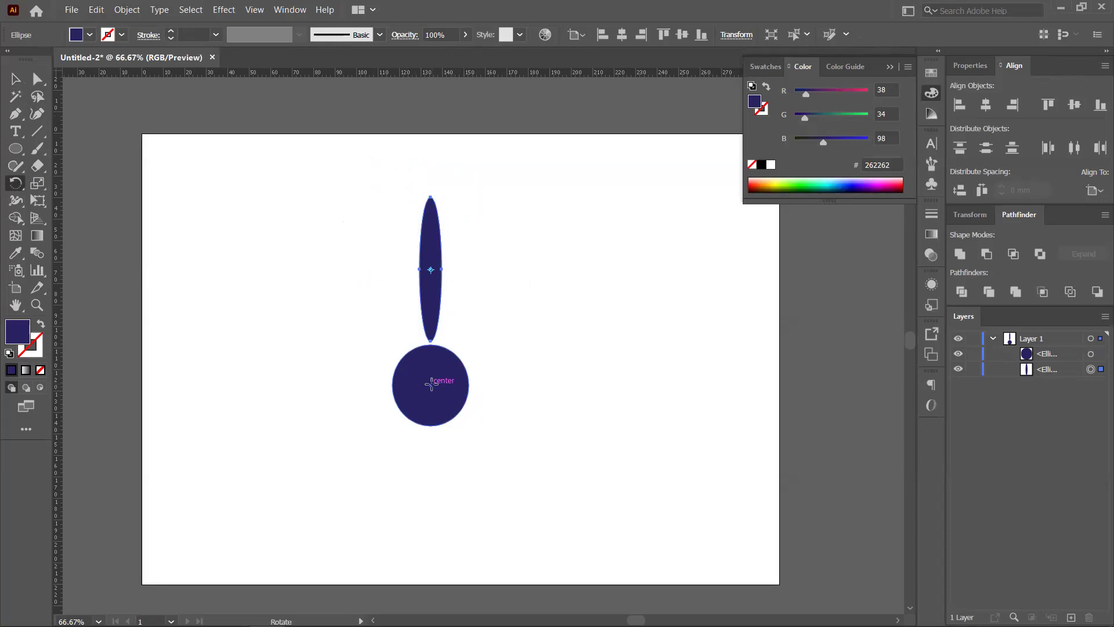
drag(429, 270, 430, 385)
drag(437, 236, 489, 258)
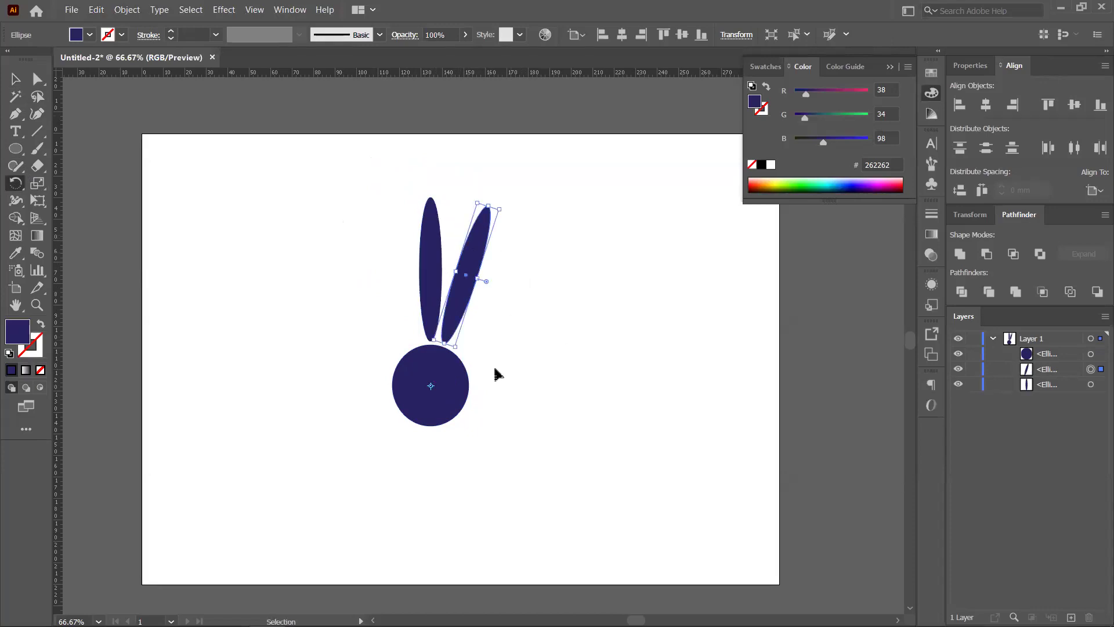
key(ctrl+d)
key(ctrl+d)
key(ctrl+d)
key(ctrl+d)
key(ctrl+d)
key(ctrl+d)
key(ctrl+d)
key(ctrl+d)
key(ctrl+d)
key(ctrl+d)
key(ctrl+d)
key(ctrl+d)
key(ctrl+d)
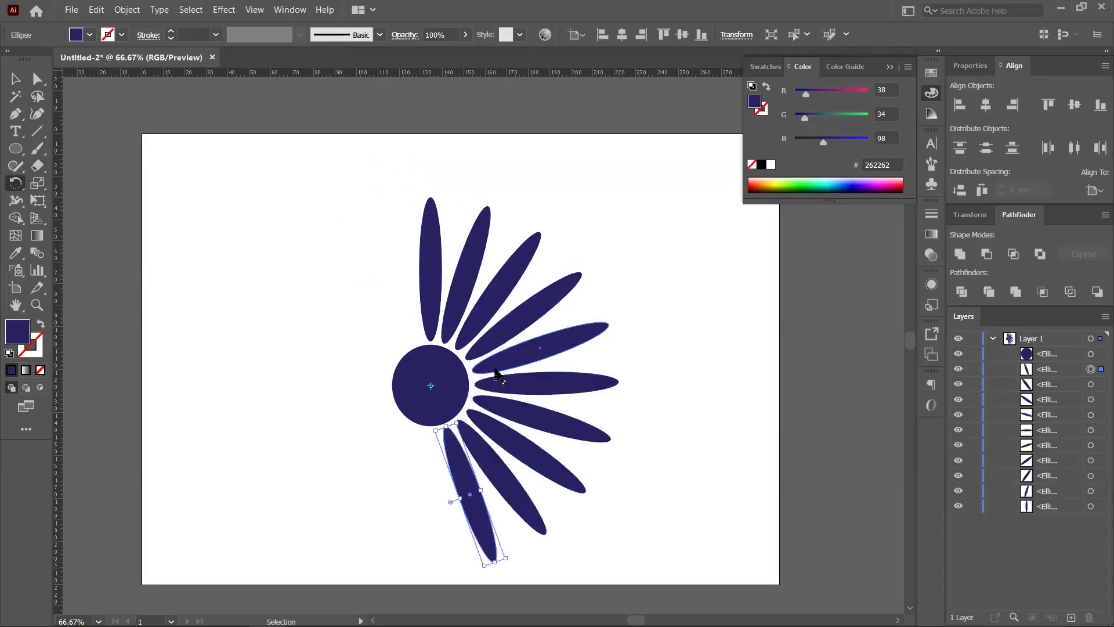
key(ctrl+d)
key(ctrl+d)
key(ctrl+d)
key(ctrl+d)
key(ctrl+d)
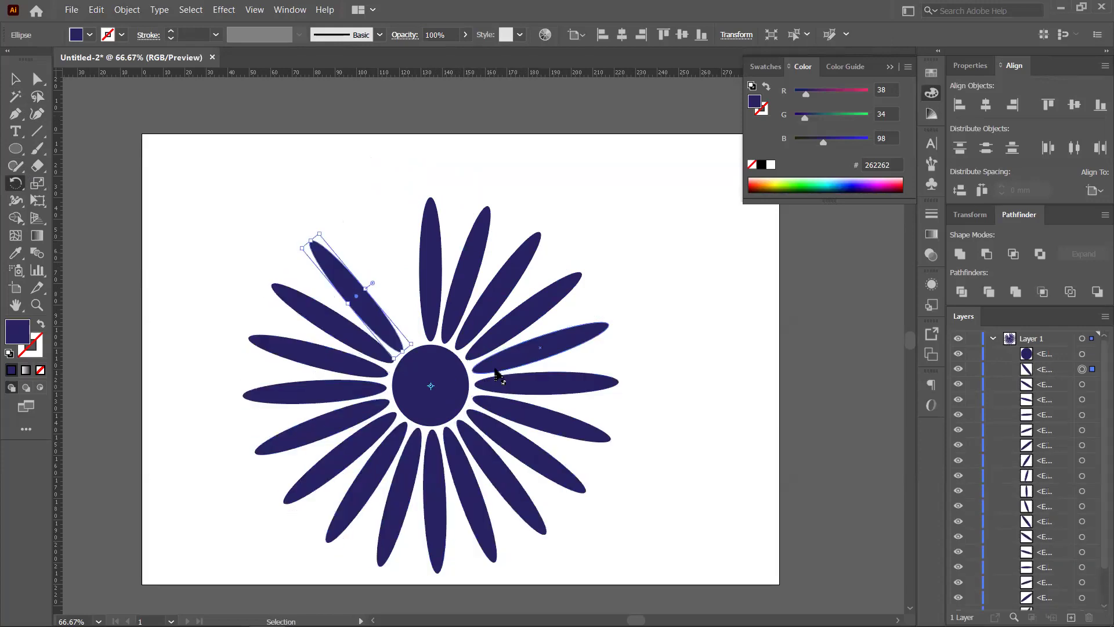
key(v)
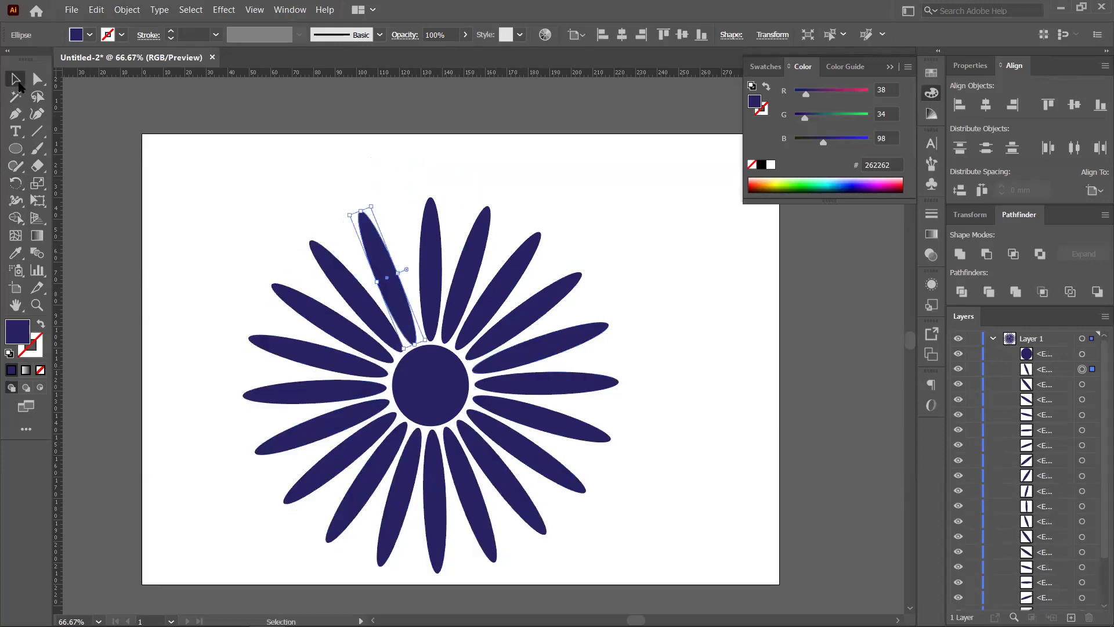
click(243, 280)
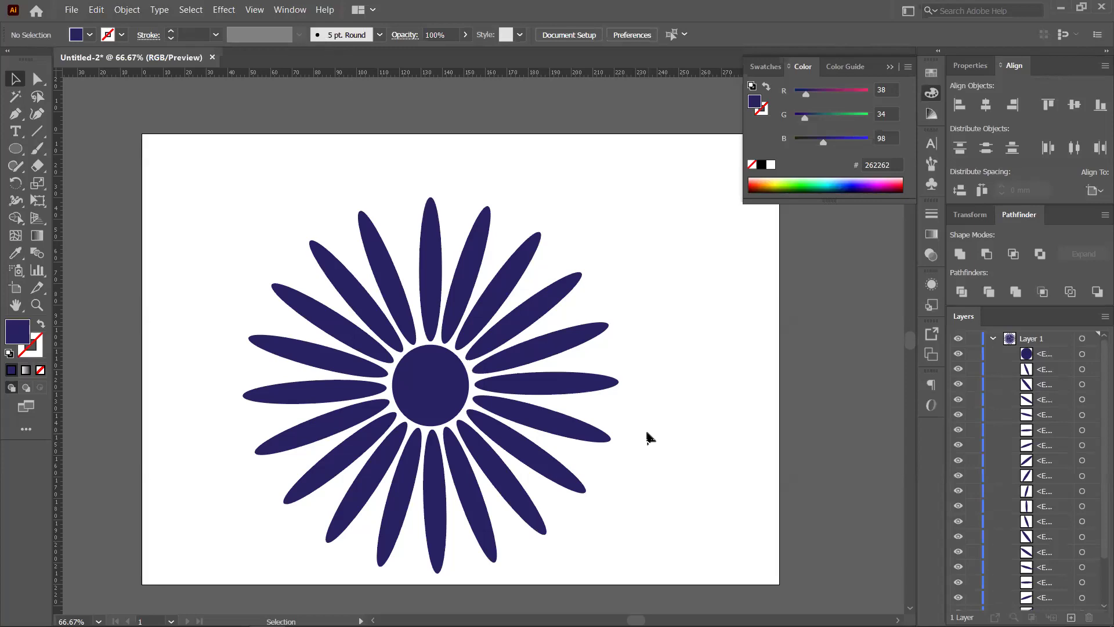
Undo the petal copies until only the single ellipse above the circle remains.
key(ctrl+z)
key(ctrl+z)
key(ctrl+z)
key(ctrl+z)
key(ctrl+z)
key(ctrl+z)
key(ctrl+z)
key(ctrl+z)
key(ctrl+z)
key(ctrl+z)
key(ctrl+z)
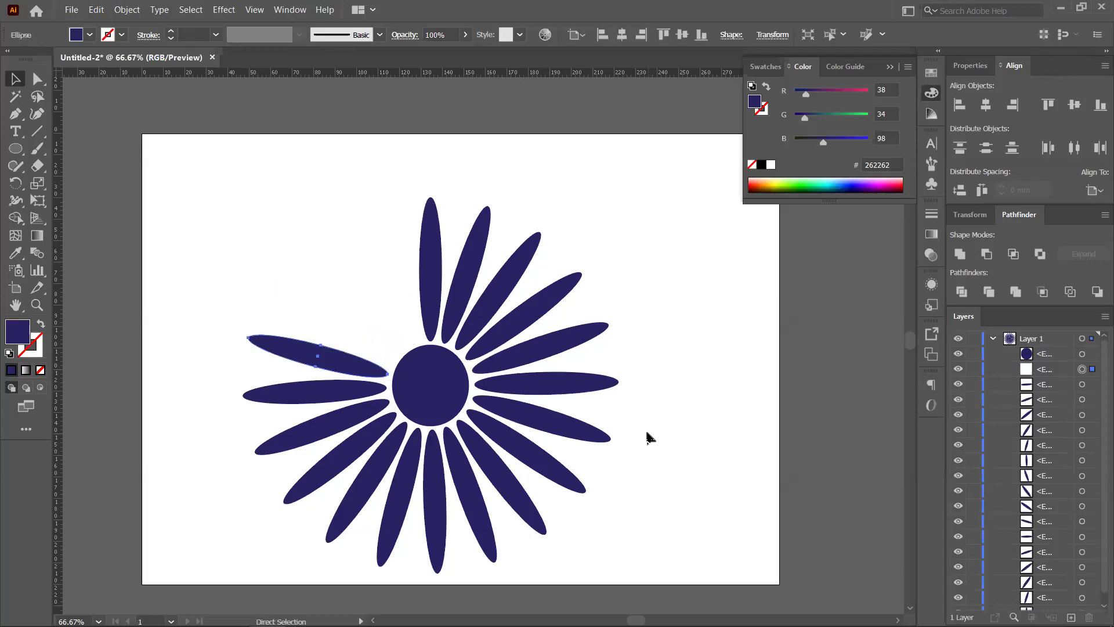
key(ctrl+z)
key(ctrl+z)
key(ctrl+z)
key(ctrl+z)
key(ctrl+z)
key(ctrl+z)
key(ctrl+z)
key(ctrl+z)
key(ctrl+z)
key(ctrl+z)
key(ctrl+z)
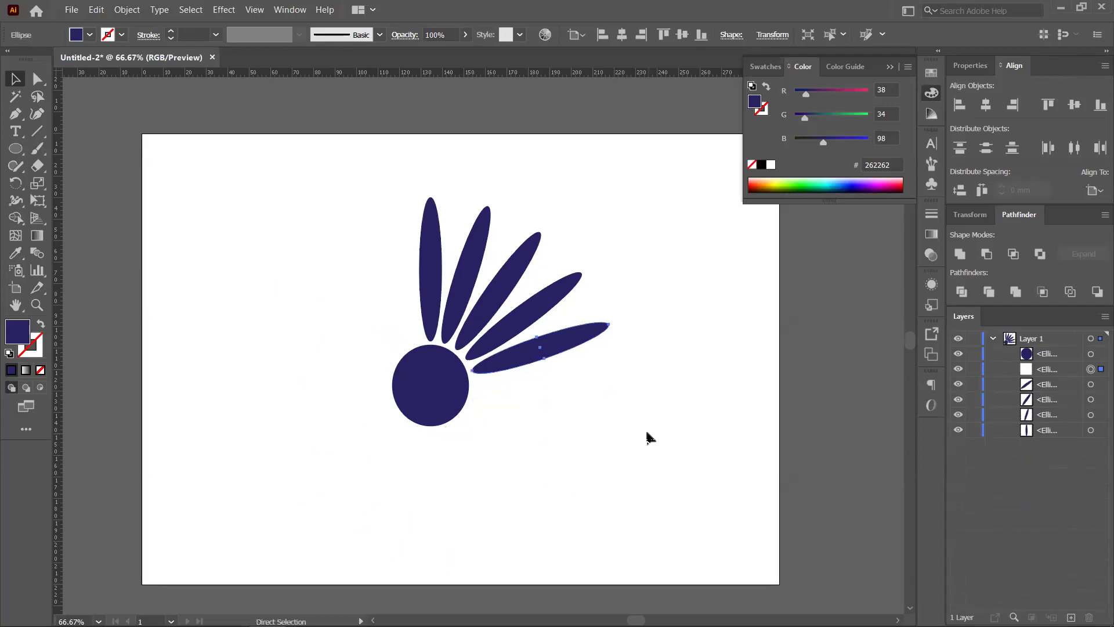
key(ctrl+z)
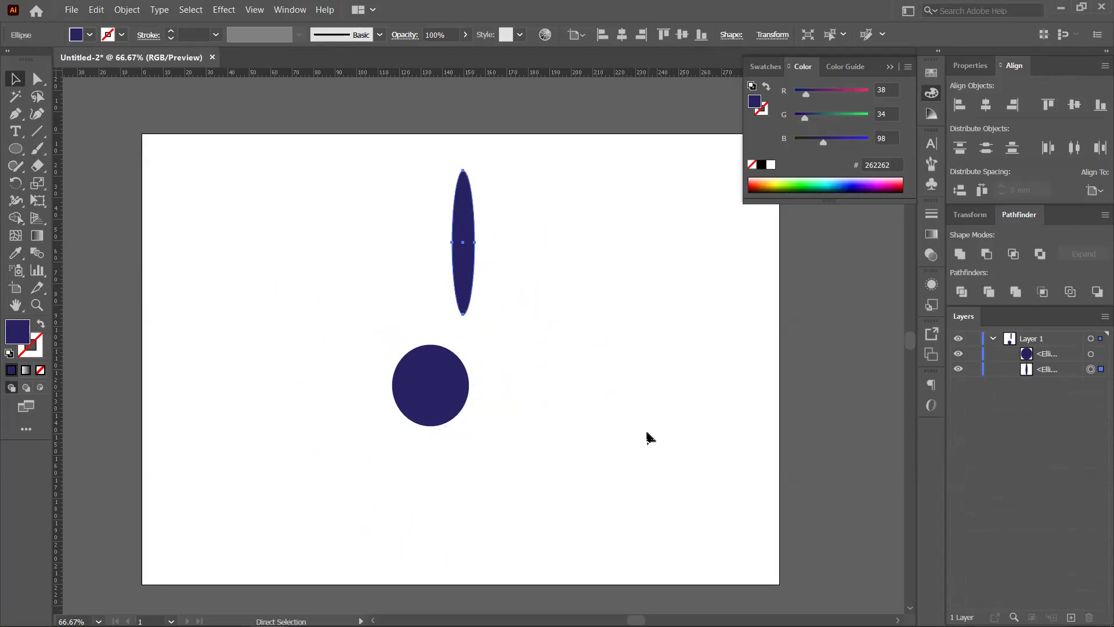
key(ctrl+z)
key(v)
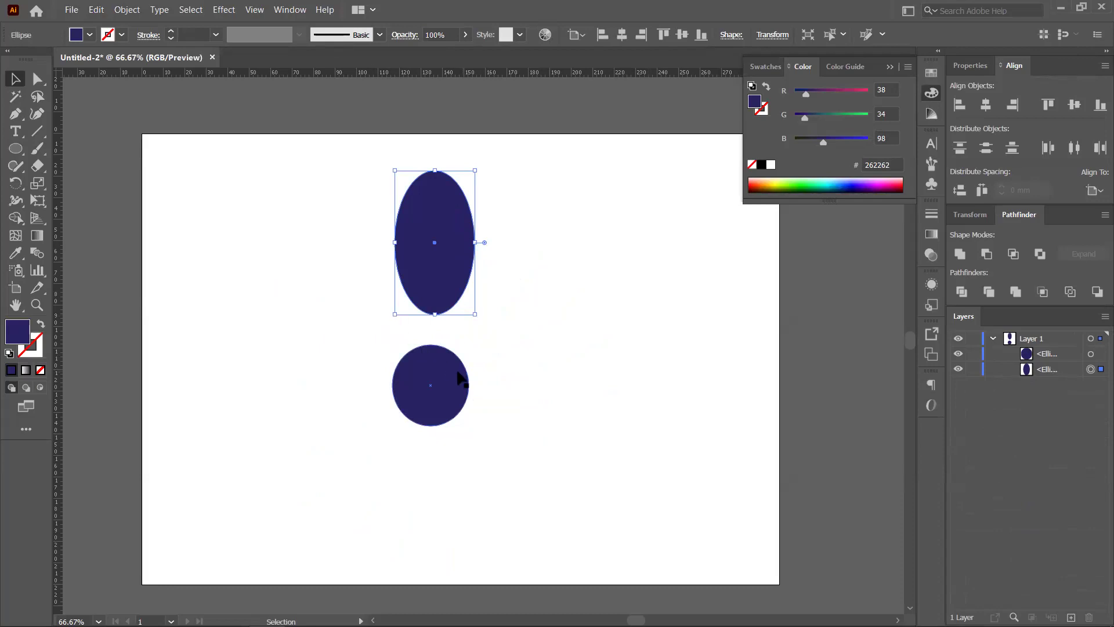
Narrow the ellipse into a slim vertical petal shape.
drag(392, 242, 438, 270)
scroll(494, 387, up, 1)
scroll(494, 388, down, 1)
Select the circle and drag a vertical guide out from the ruler.
drag(435, 385, 439, 388)
click(531, 371)
click(442, 394)
drag(59, 409, 428, 422)
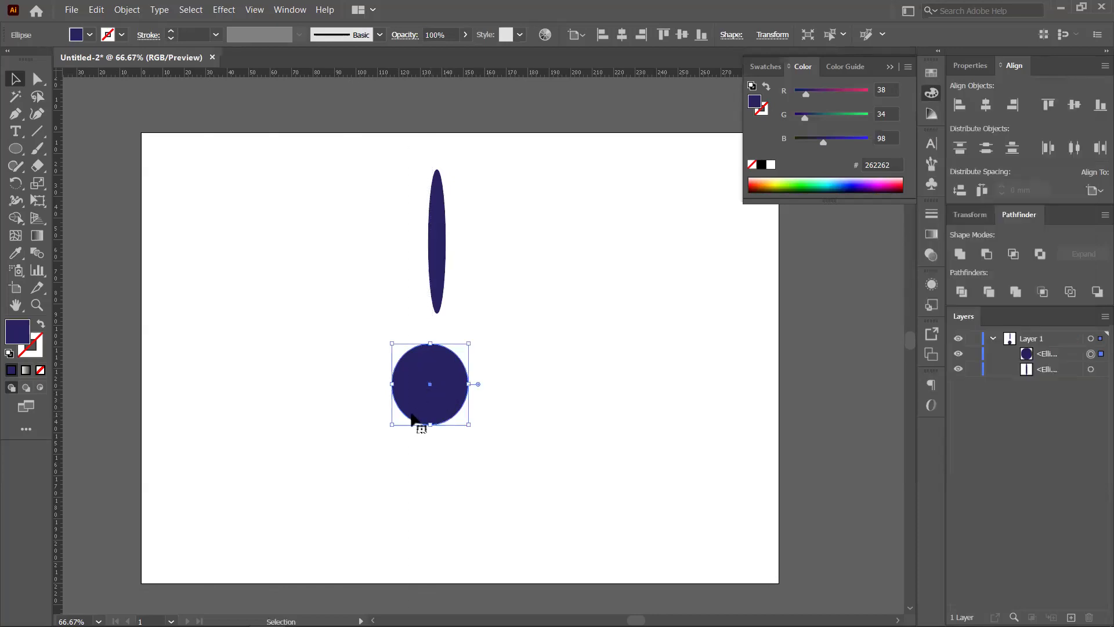
Turn on Show Guides from the View menu.
right_click(288, 215)
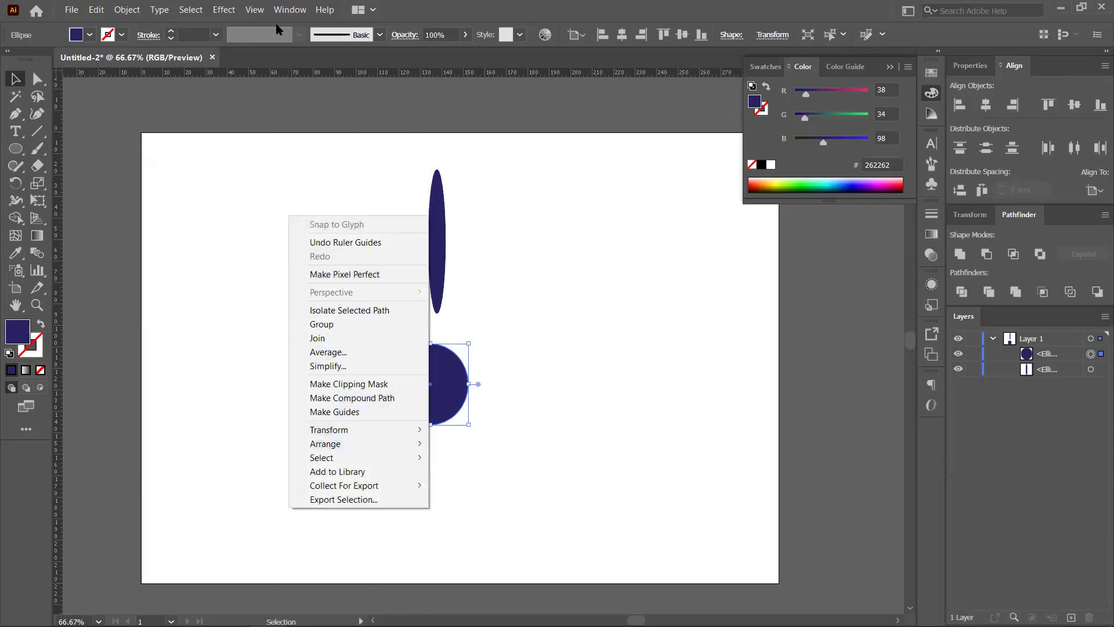
click(254, 10)
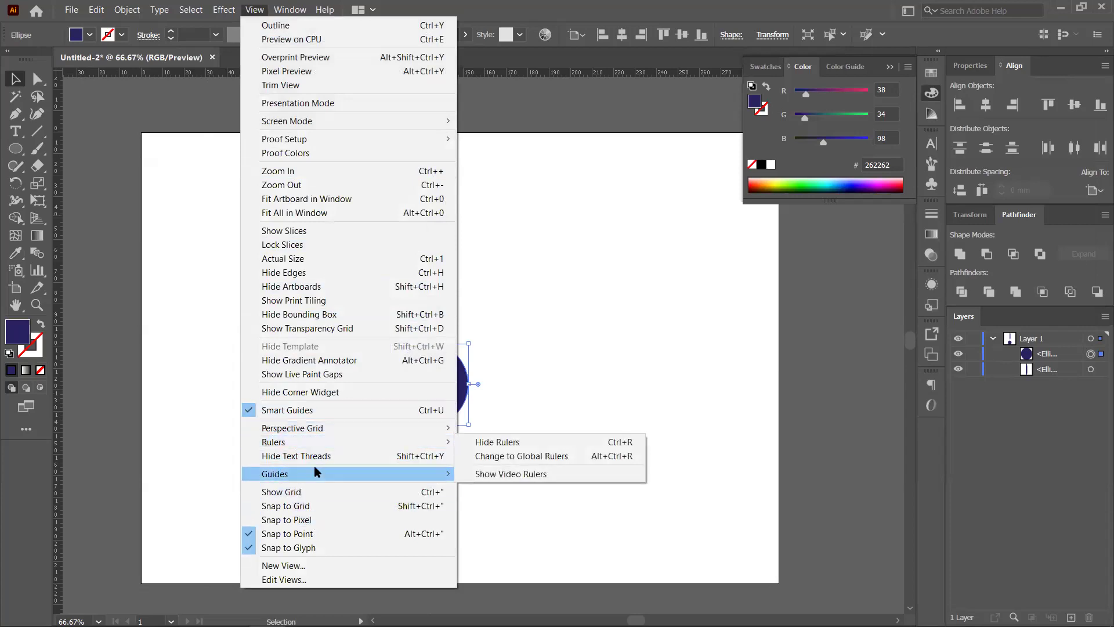
mouse_move(314, 472)
click(491, 475)
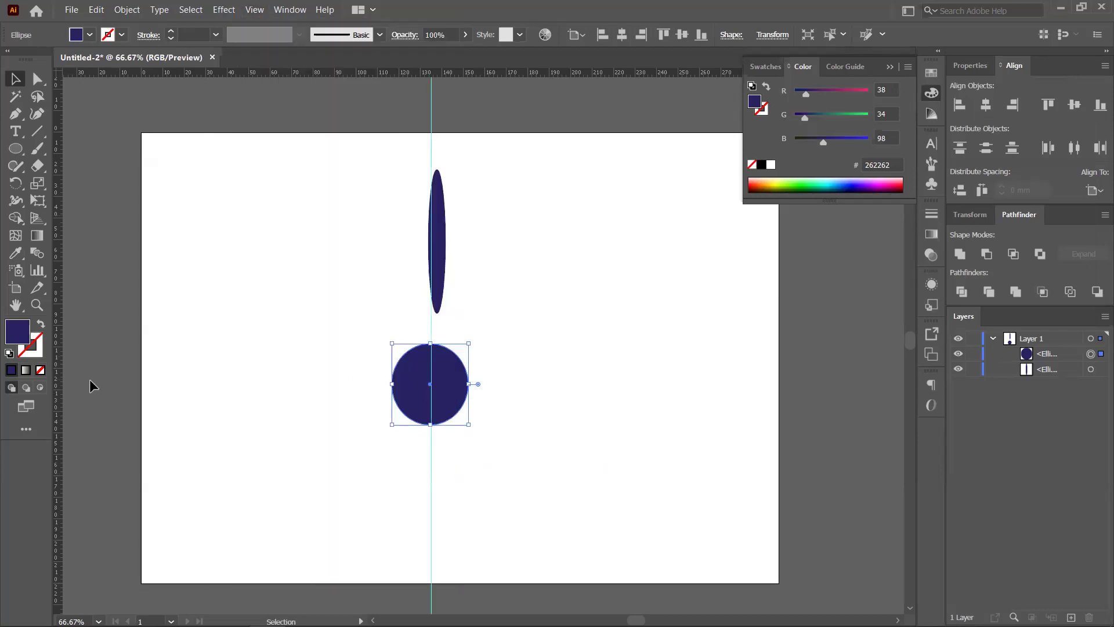
scroll(452, 398, up, 3)
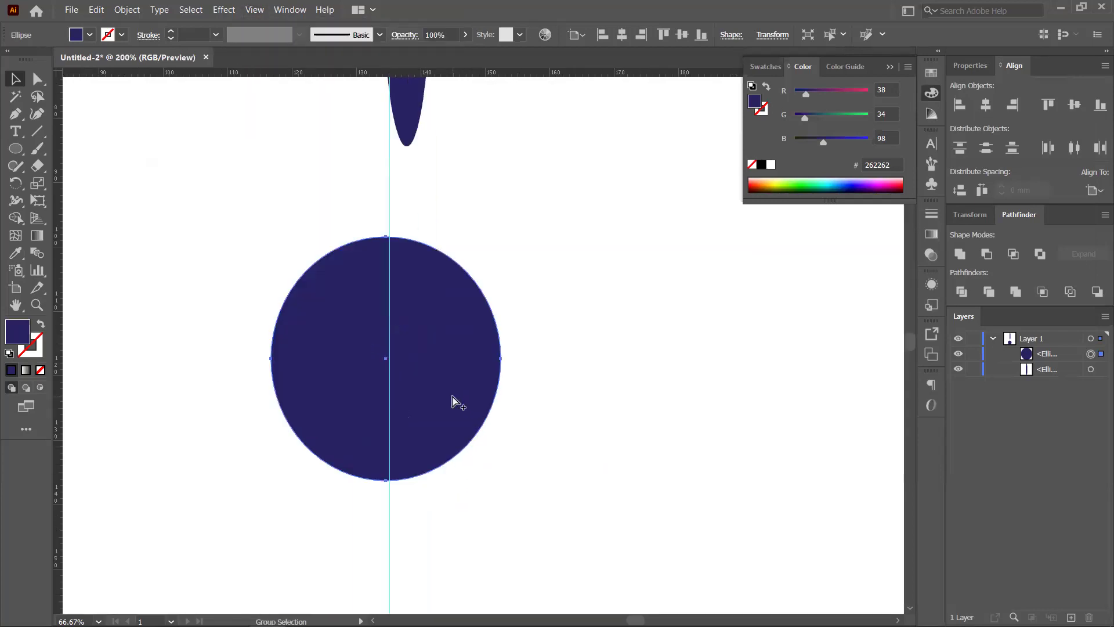
Replace the misplaced guide with vertical and horizontal guides crossing at the circle's centre.
click(377, 524)
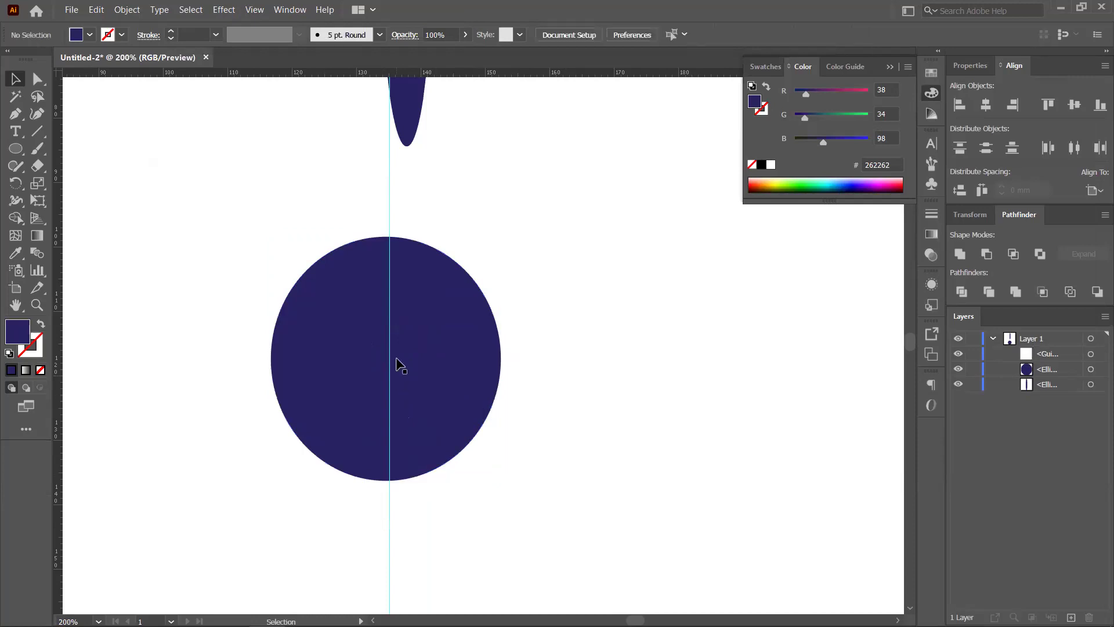
click(390, 213)
key(Delete)
click(390, 342)
scroll(389, 338, down, 2)
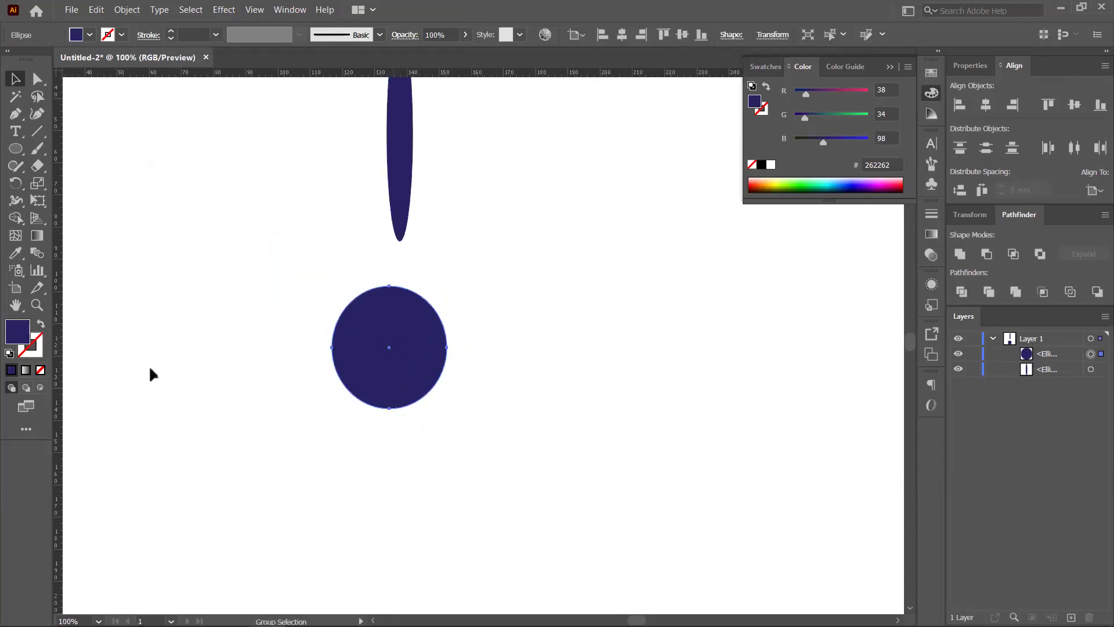
drag(59, 374, 389, 353)
drag(472, 74, 389, 354)
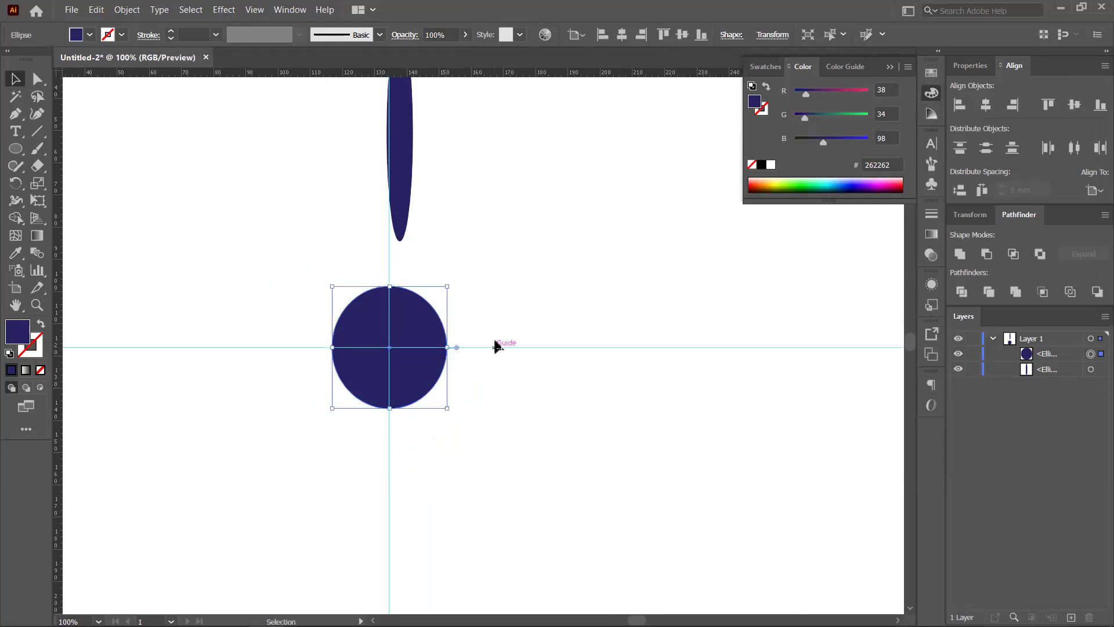
key(ctrl+0)
click(507, 385)
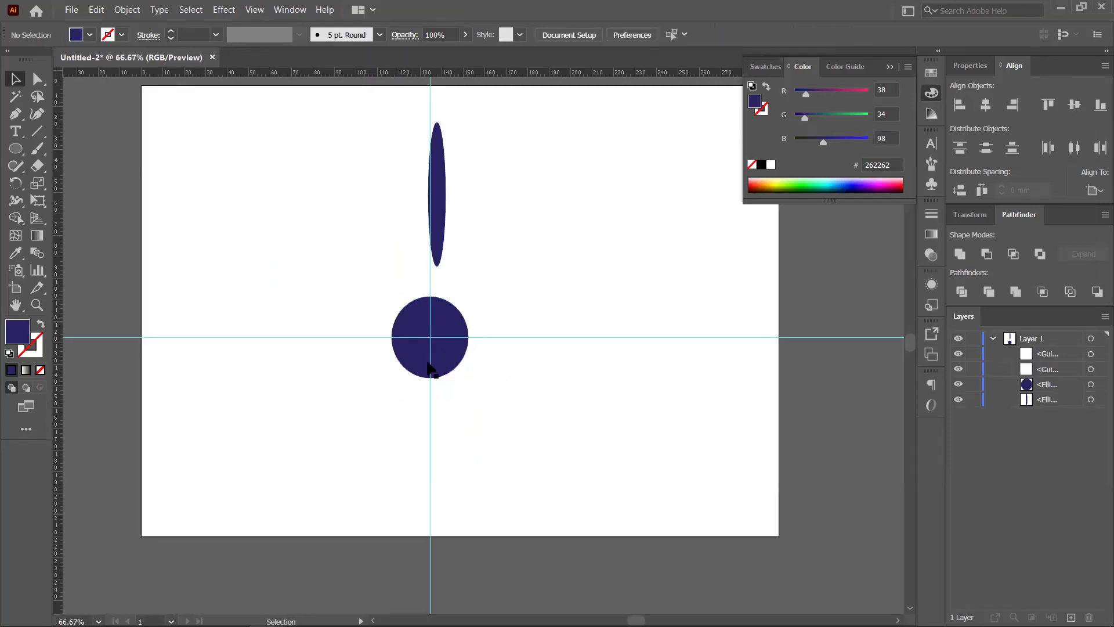
Move the thin ellipse onto the vertical guide directly above the circle.
key(ctrl+1)
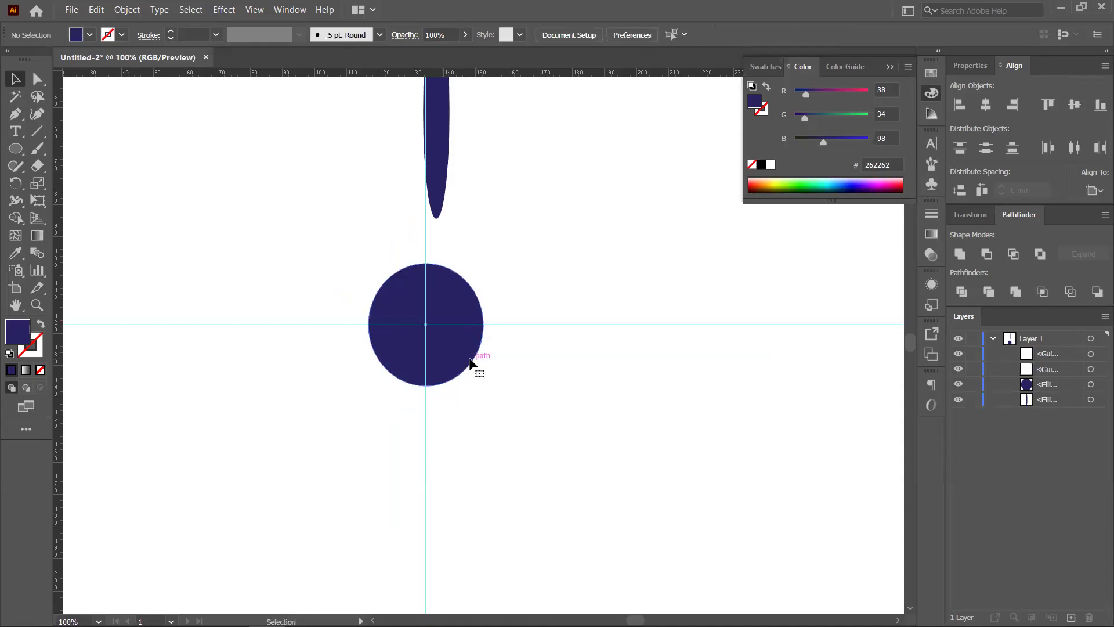
click(469, 363)
click(522, 367)
drag(443, 119, 425, 159)
click(518, 215)
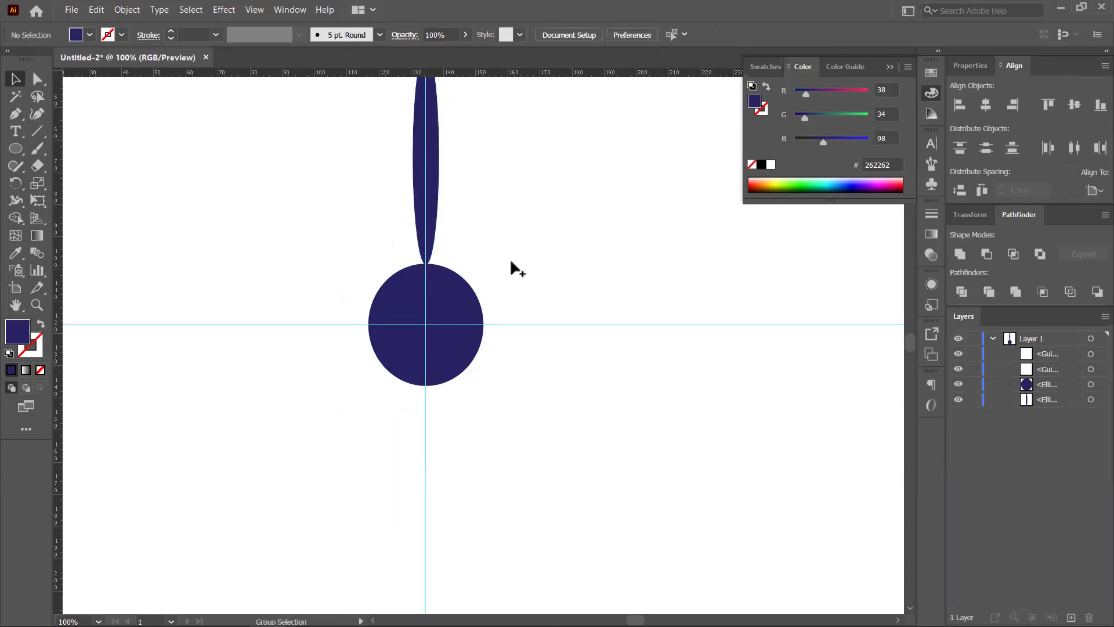
scroll(529, 324, down, 2)
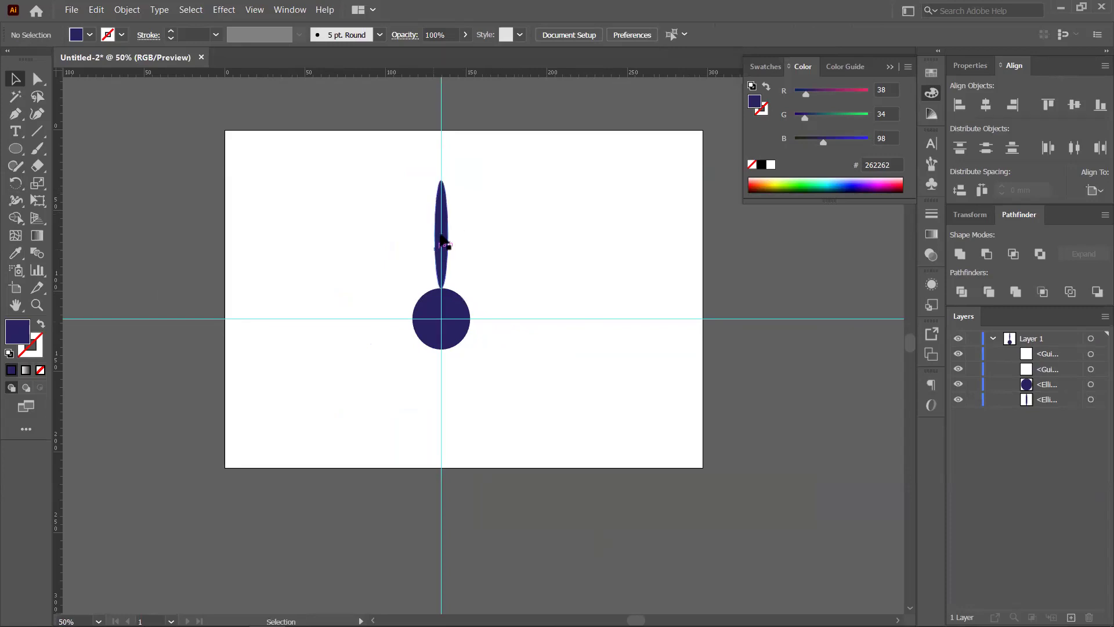
Select the thin ellipse and switch to the Rotate tool.
right_click(514, 319)
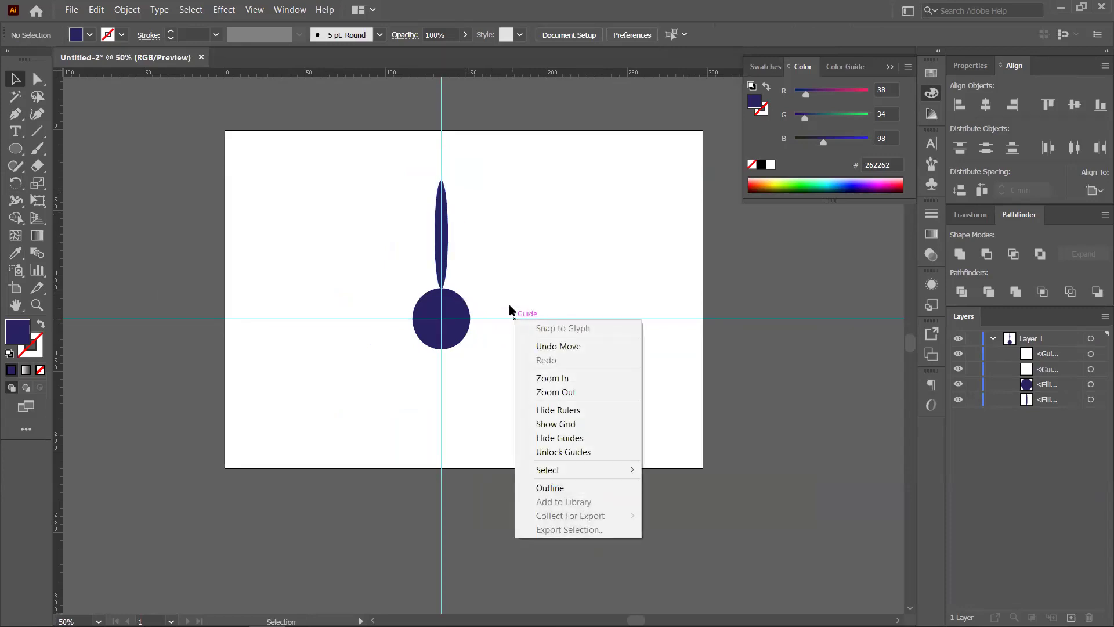
click(510, 301)
click(445, 235)
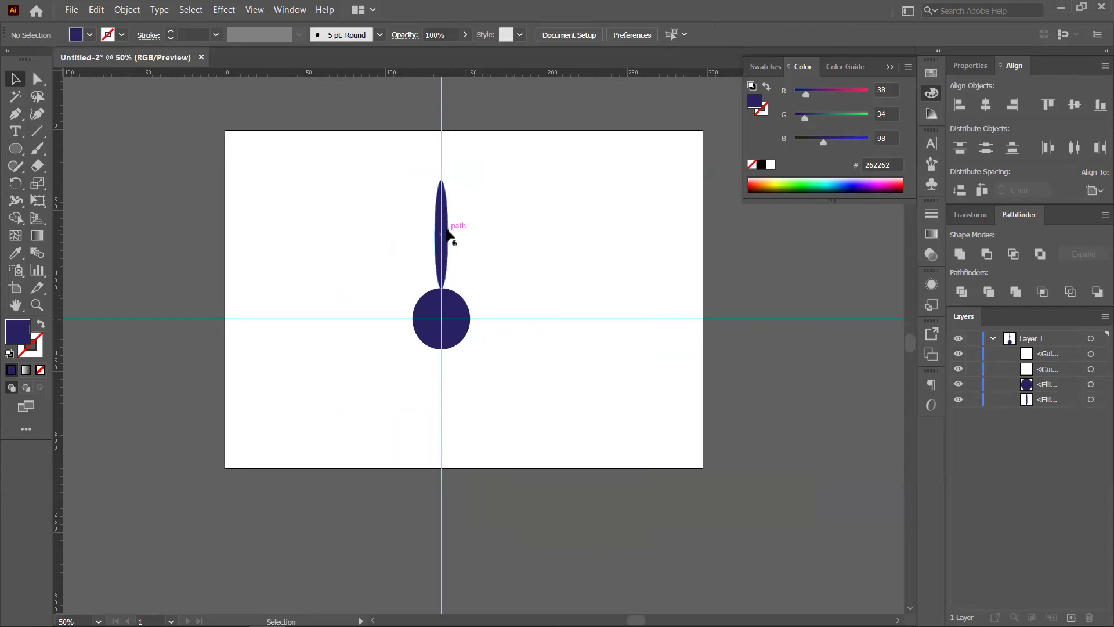
click(447, 233)
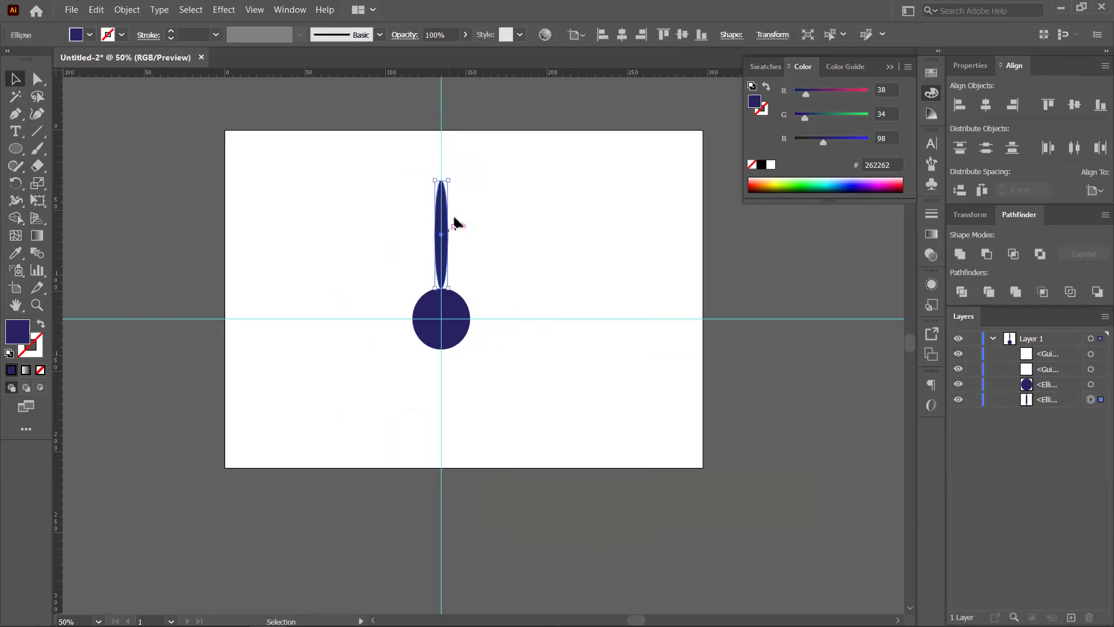
click(17, 185)
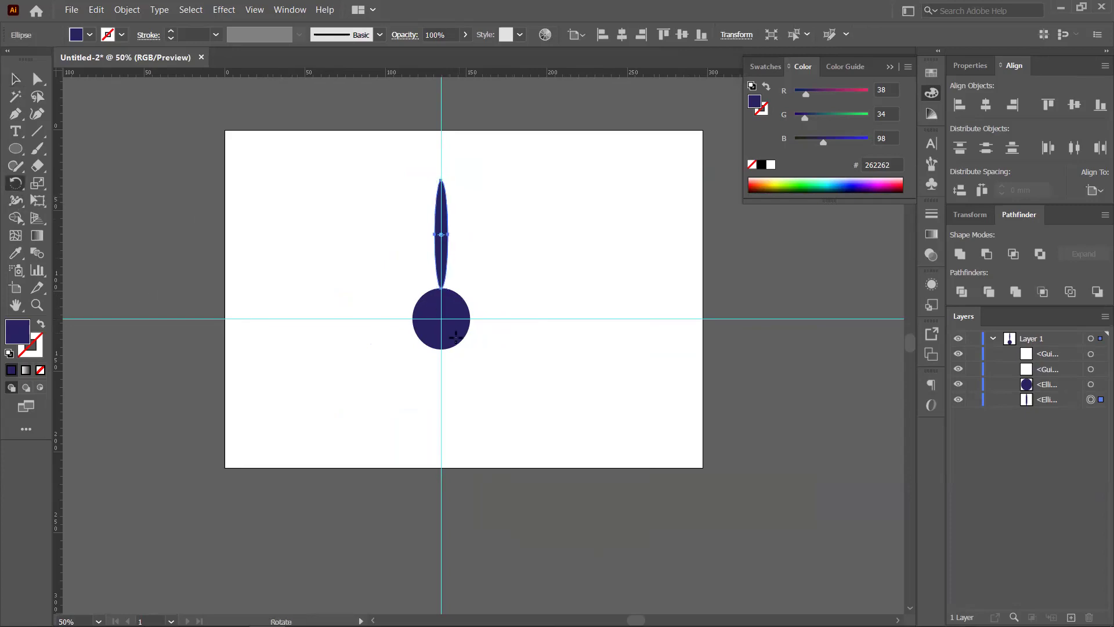
scroll(450, 325, up, 2)
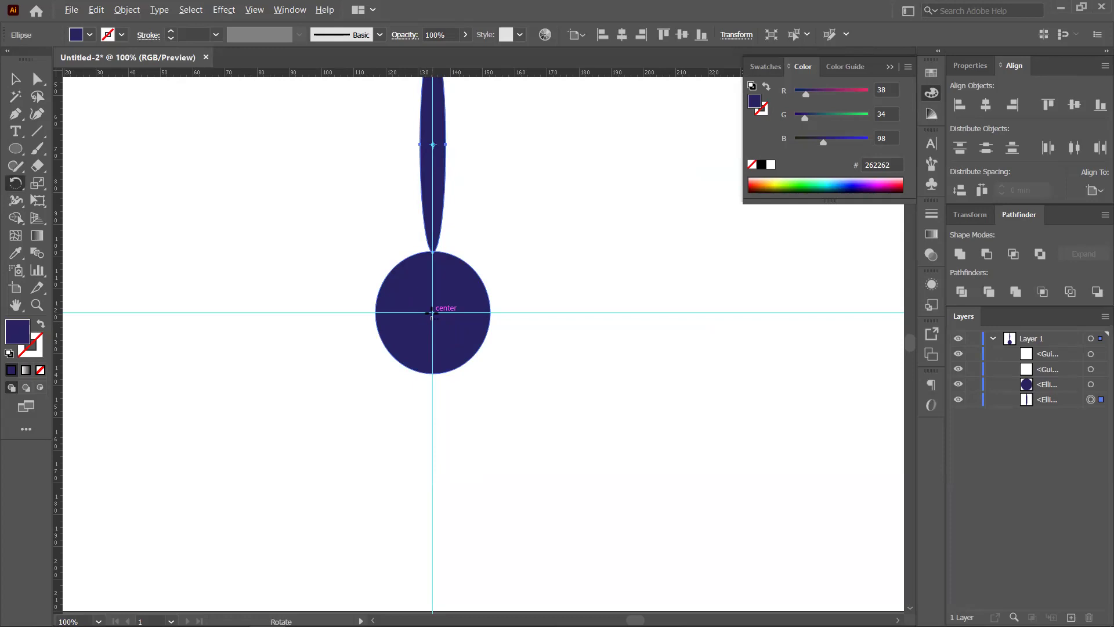
Copy the slim petal rotated 360/20 (18°) about the circle's centre.
alt+click(431, 313)
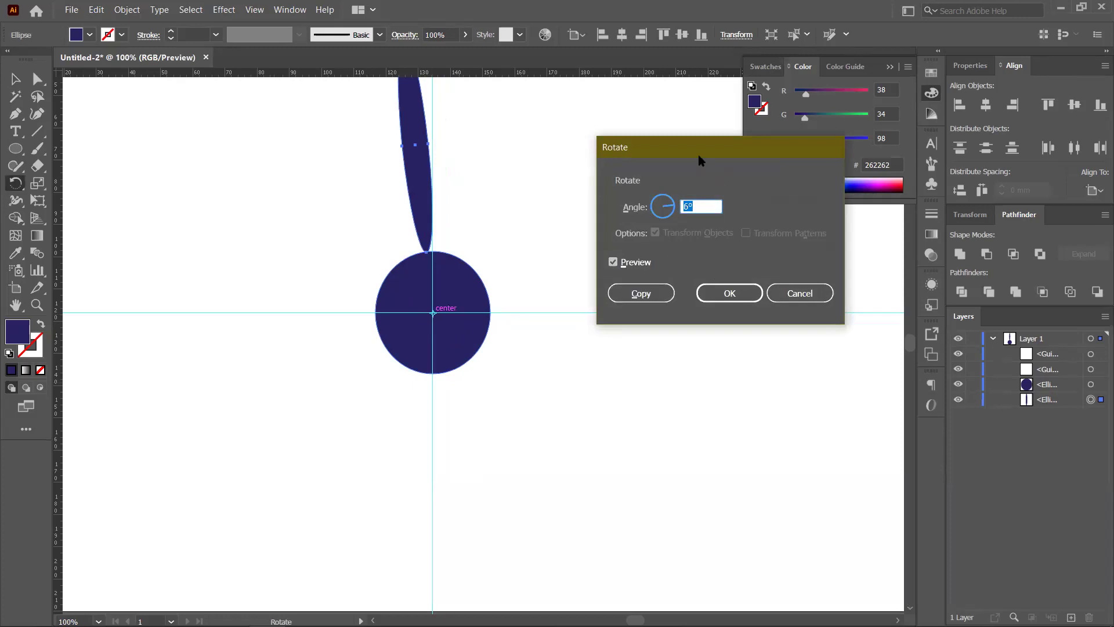
drag(683, 144, 617, 206)
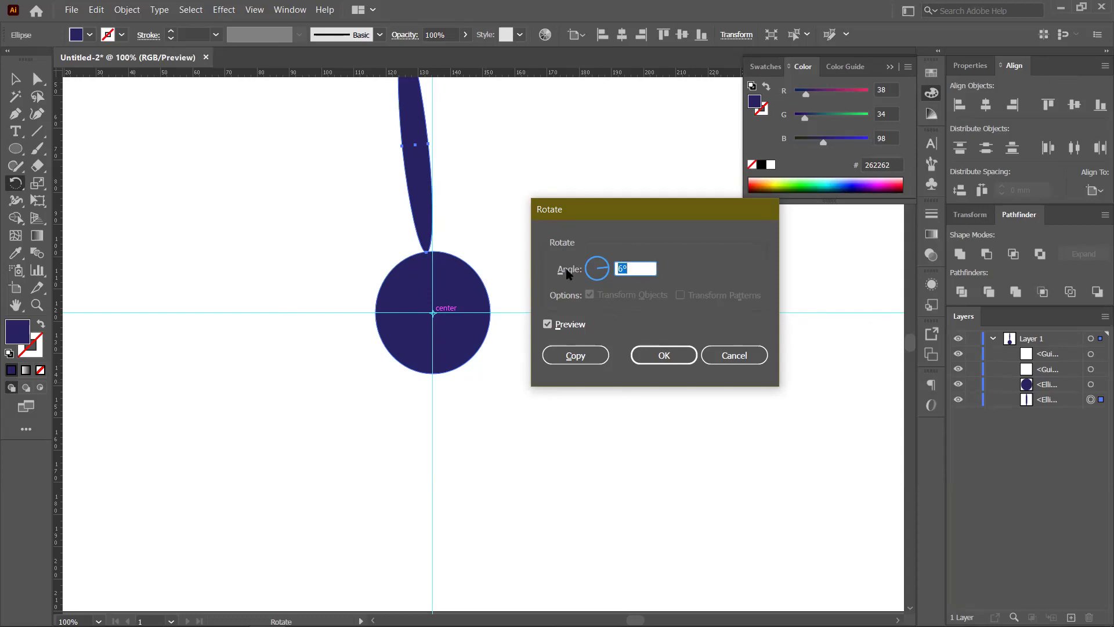
text(360/20)
click(576, 356)
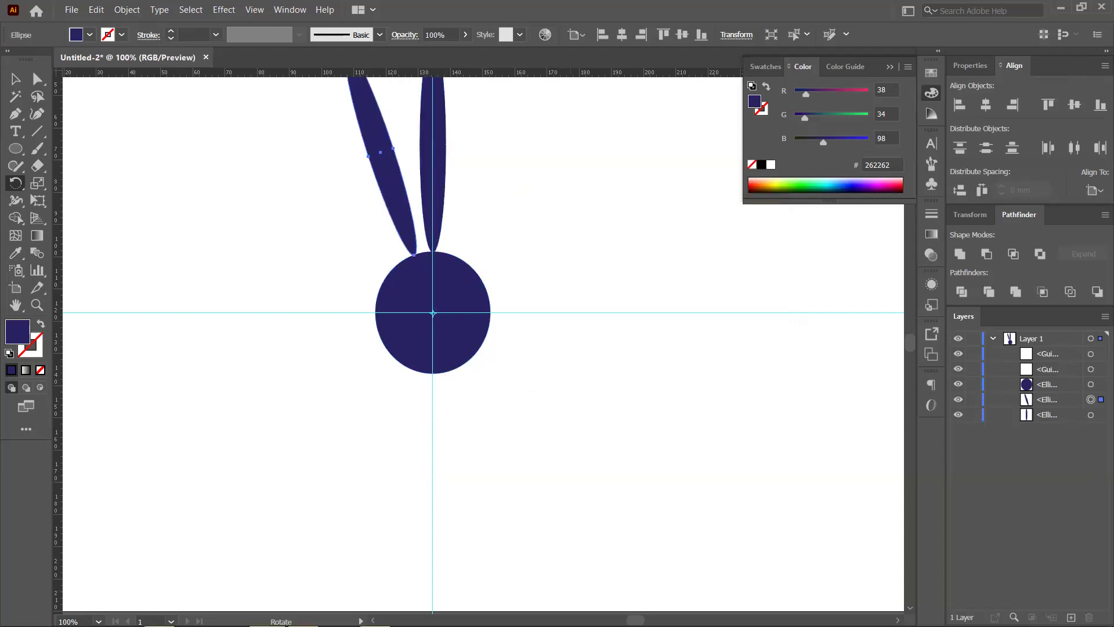
Repeat the 18° rotated copy with Transform Again to fill the petal ring.
key(ctrl+d)
key(ctrl+d)
key(ctrl+d)
key(ctrl+d)
key(ctrl+d)
key(ctrl+d)
key(ctrl+d)
key(ctrl+d)
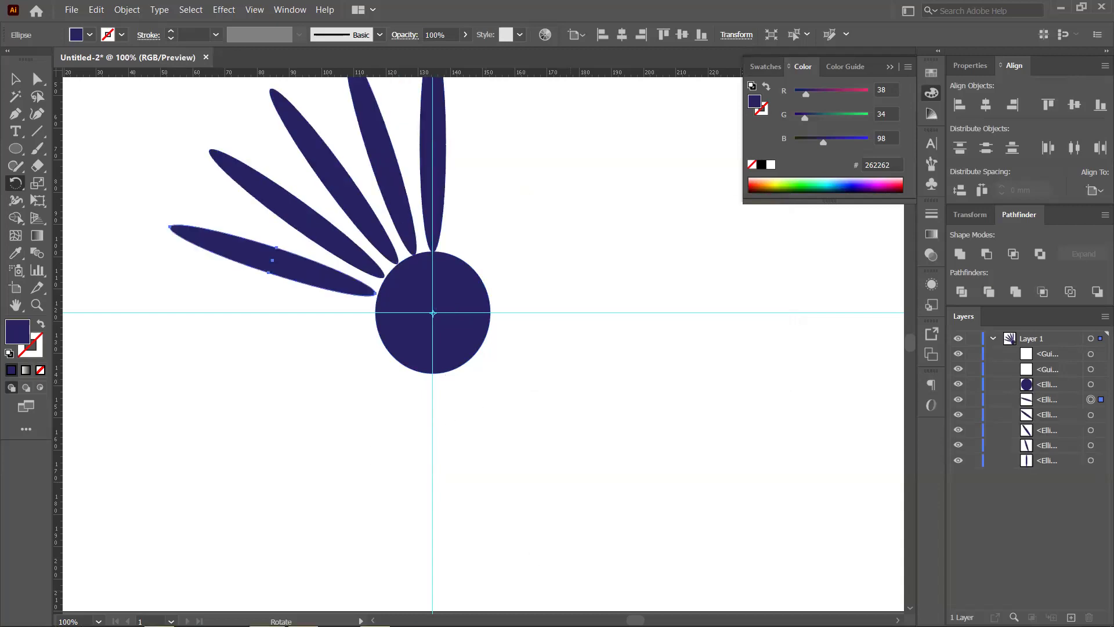
key(ctrl+d)
key(ctrl+d)
key(ctrl+d)
key(ctrl+d)
key(ctrl+d)
key(ctrl+d)
key(ctrl+d)
key(ctrl+d)
key(ctrl+d)
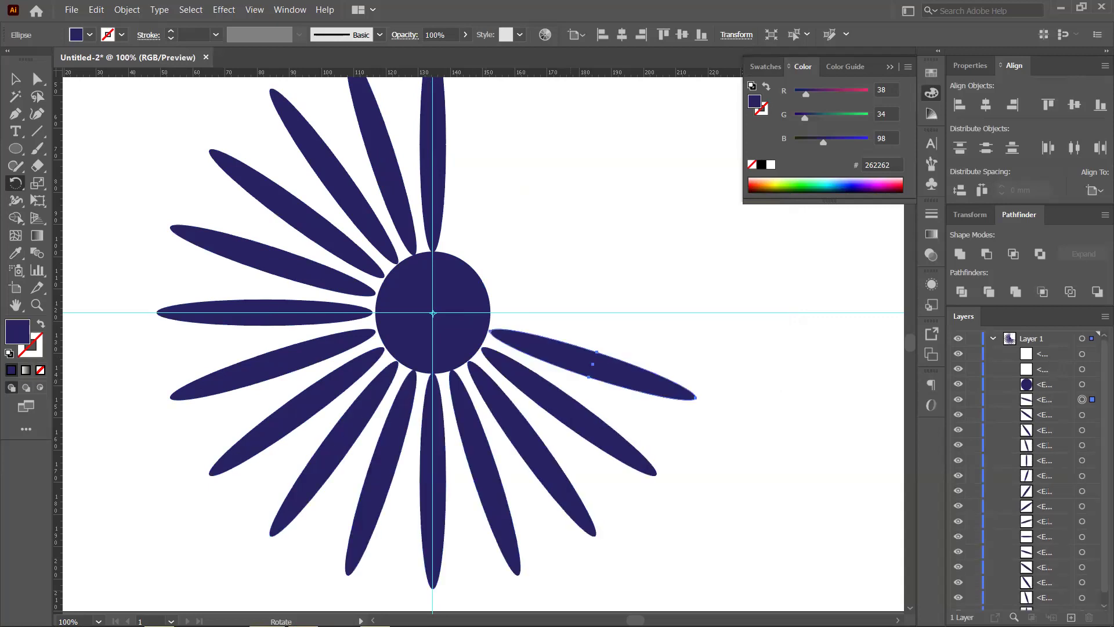
key(ctrl+d)
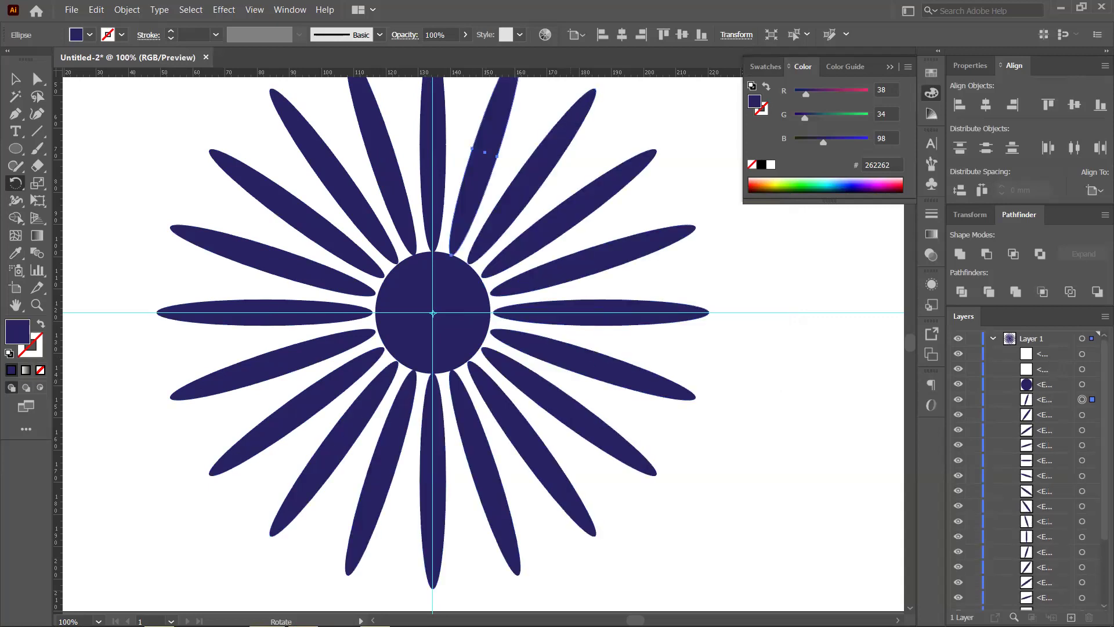
scroll(544, 564, down, 1)
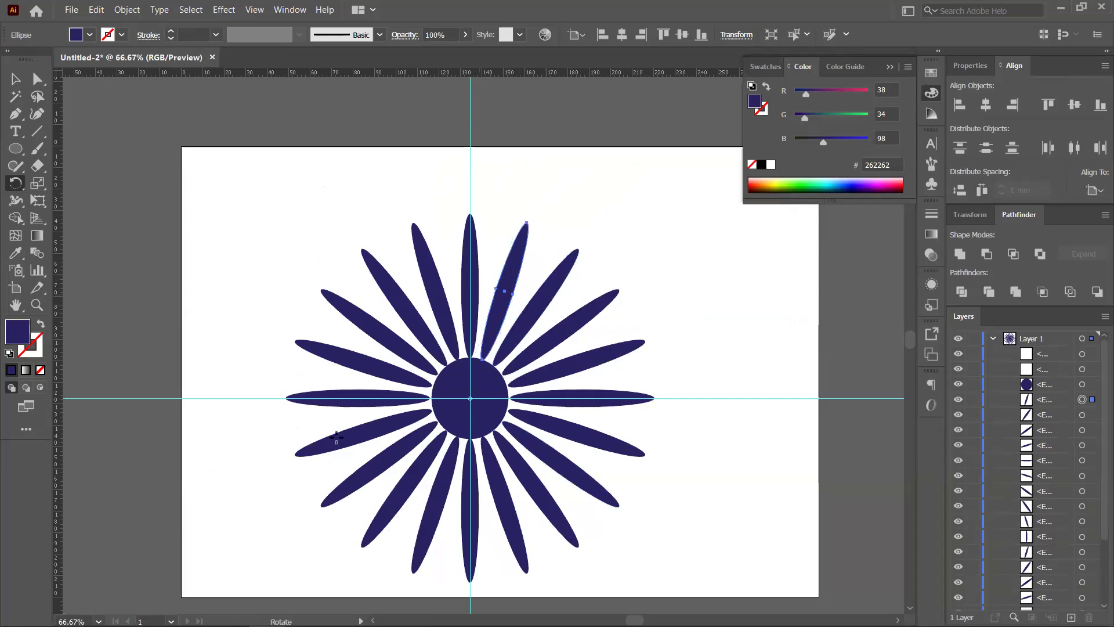
Return to the Selection tool, zoom out and deselect to view the whole flower.
click(15, 78)
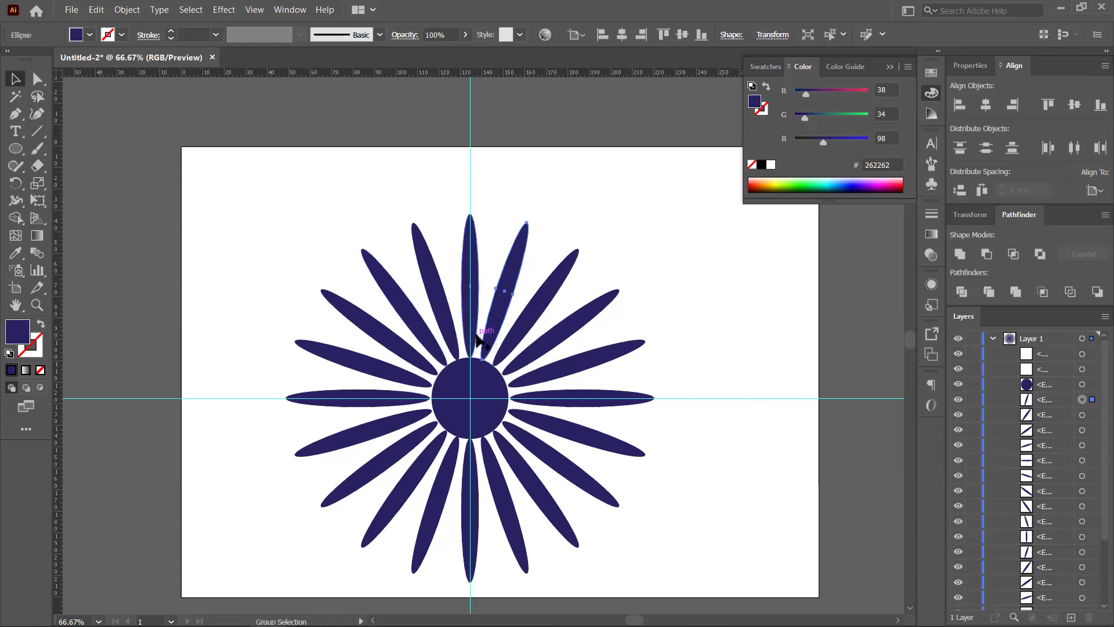
key(ctrl+minus)
key(ctrl+minus)
scroll(549, 386, up, 1)
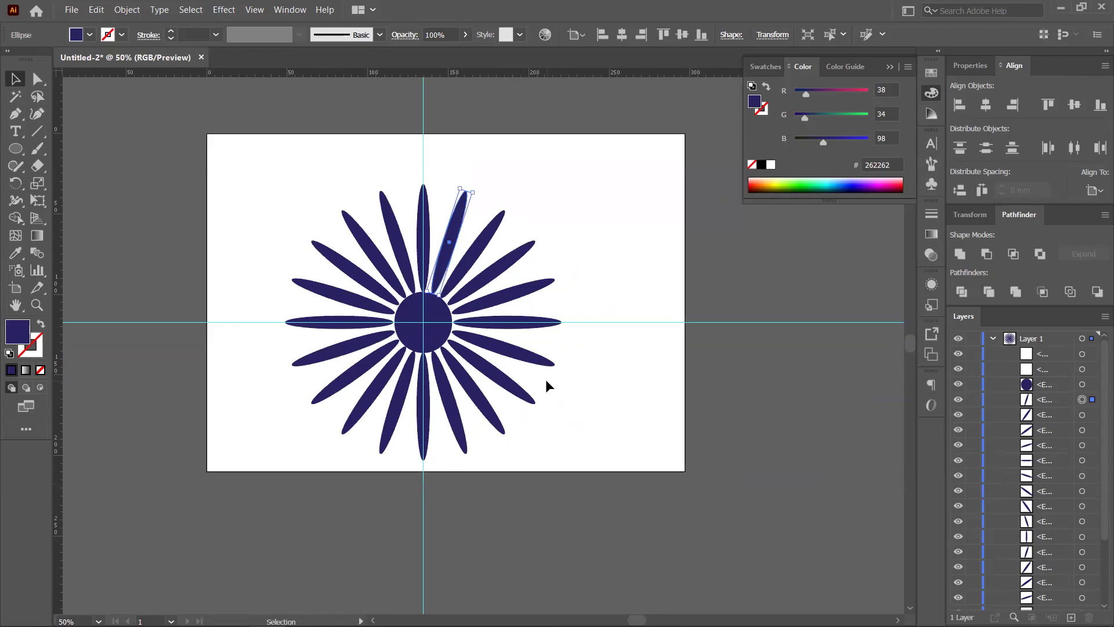
click(611, 382)
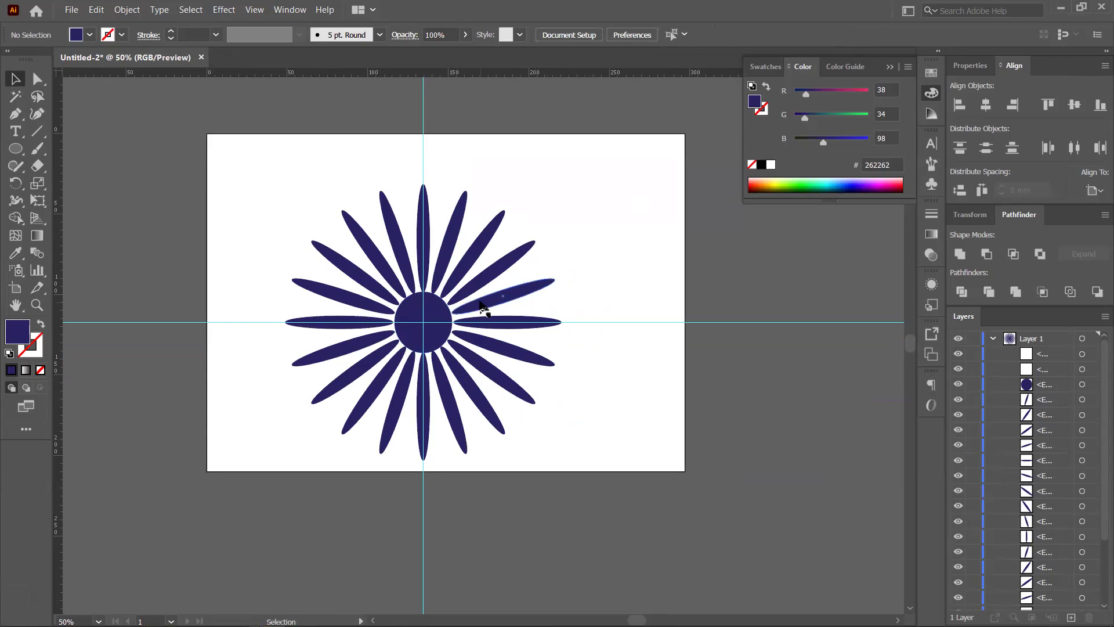
alt+scroll(481, 308, up, 1)
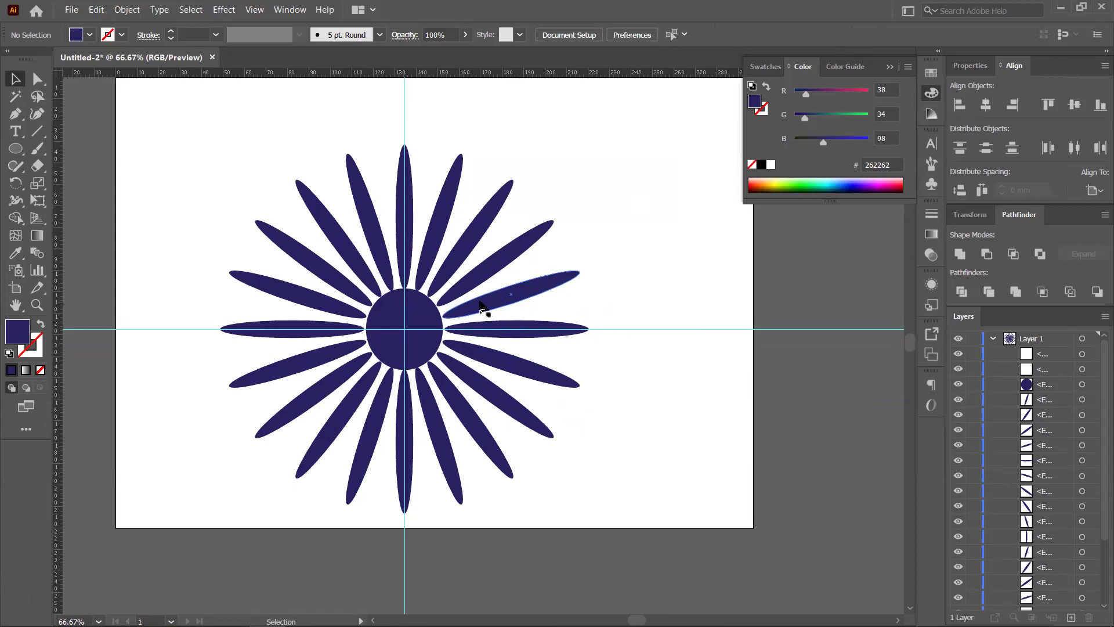
key(a)
key(v)
click(436, 294)
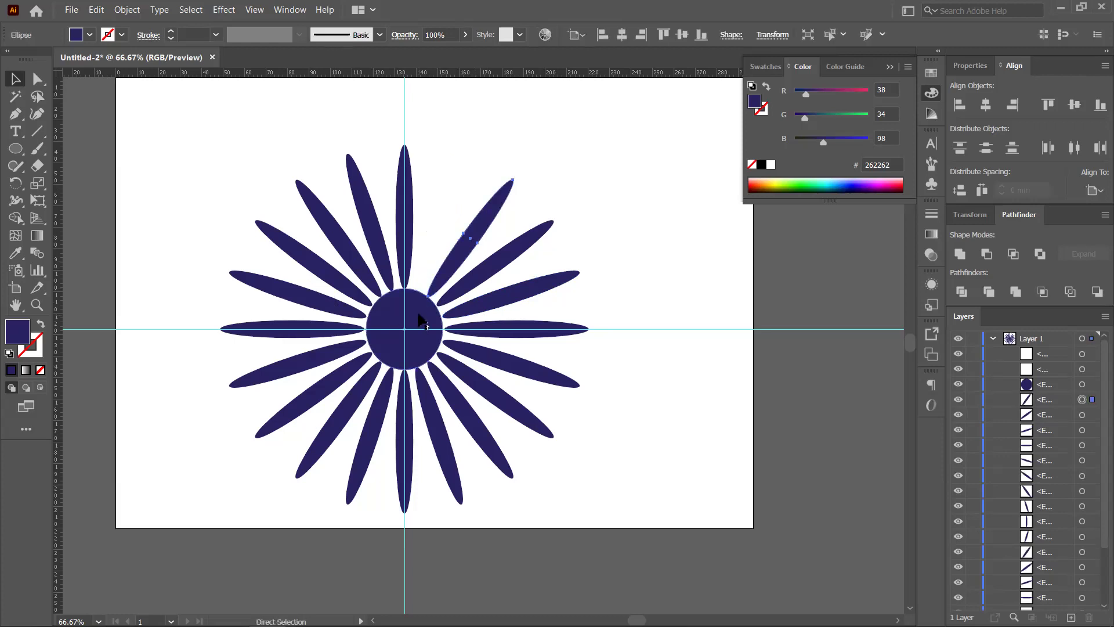
key(a)
key(ctrl+d)
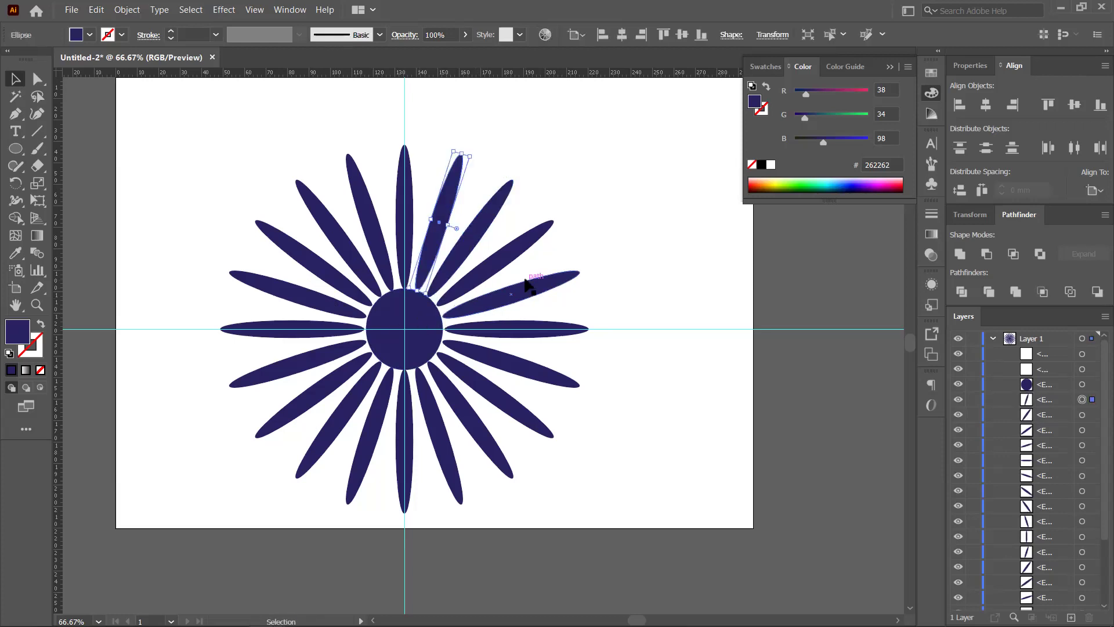
key(ctrl+d)
key(ctrl+d)
key(ctrl+d)
key(ctrl+d)
key(ctrl+d)
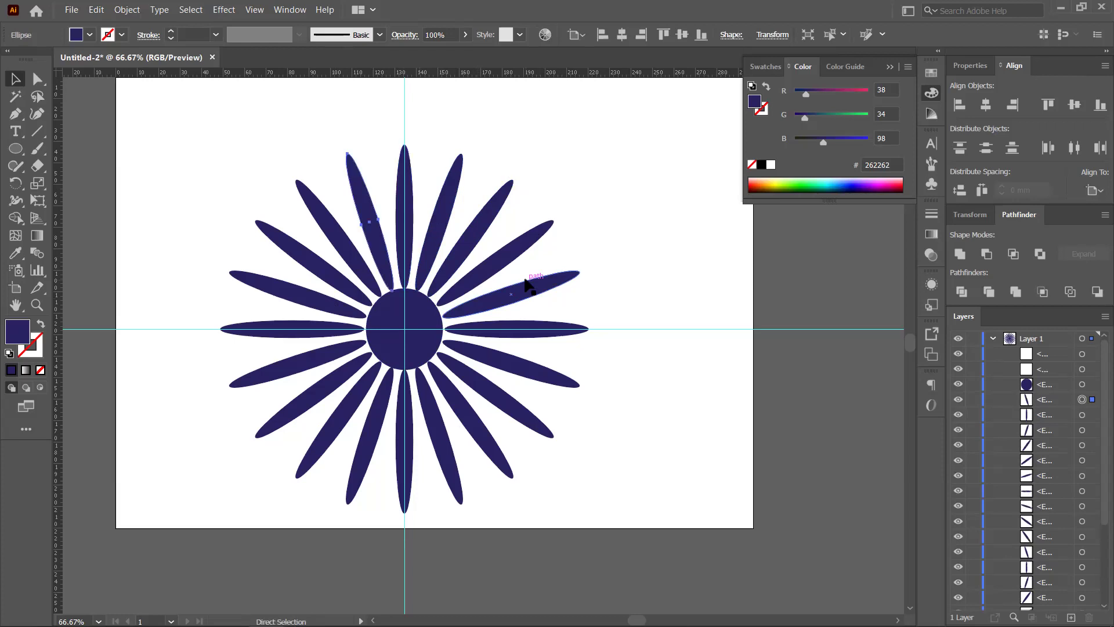
key(ctrl+d)
key(ctrl+d)
key(ctrl+d)
key(ctrl+d)
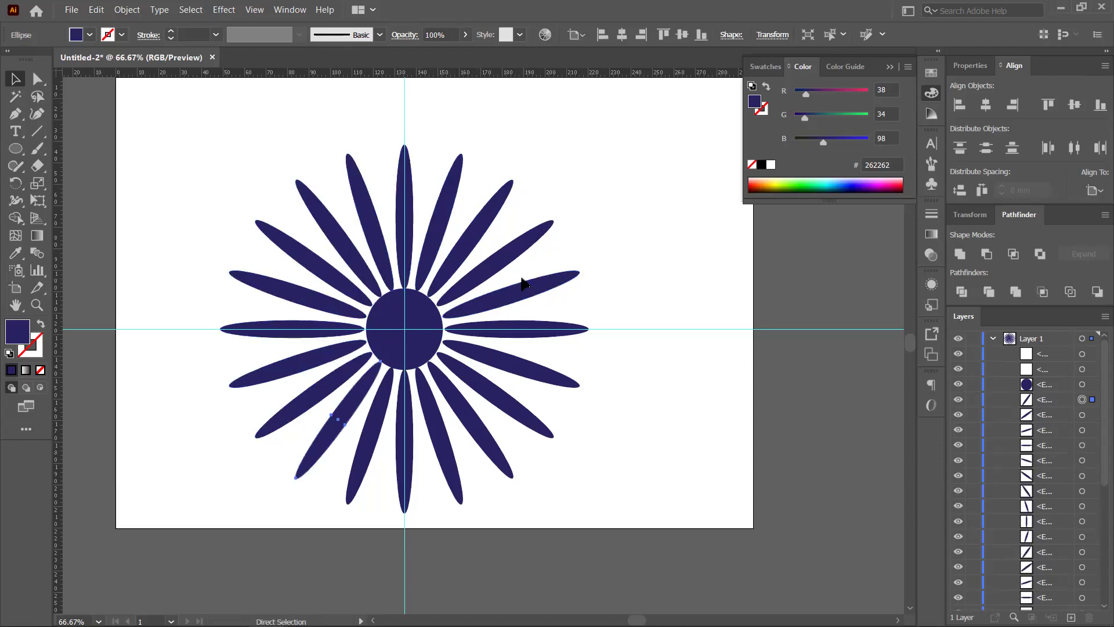
key(v)
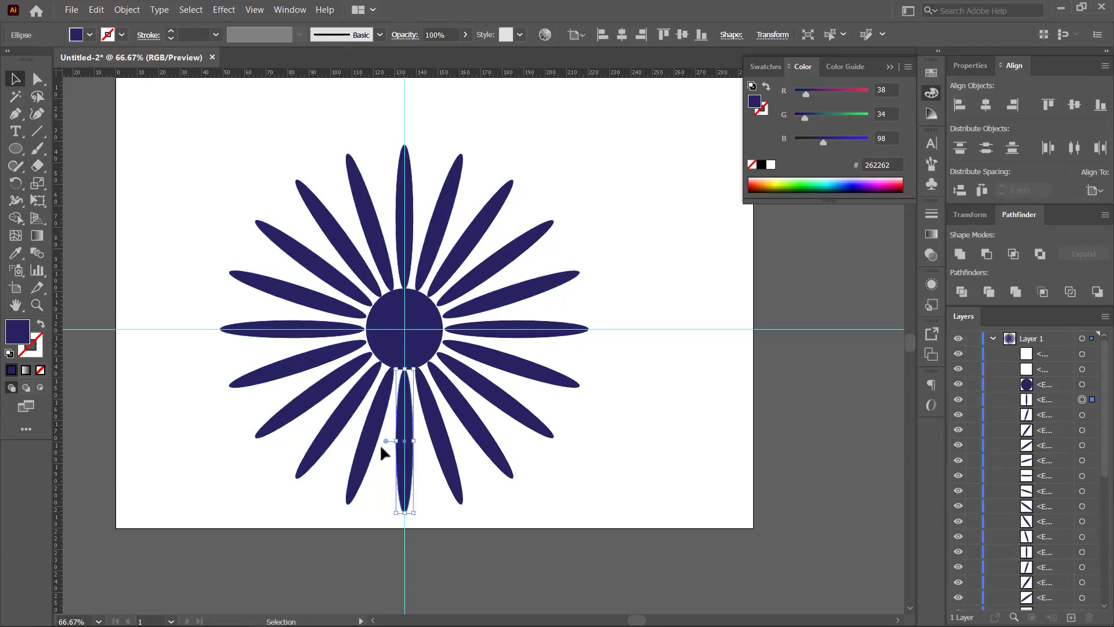
drag(410, 463, 650, 496)
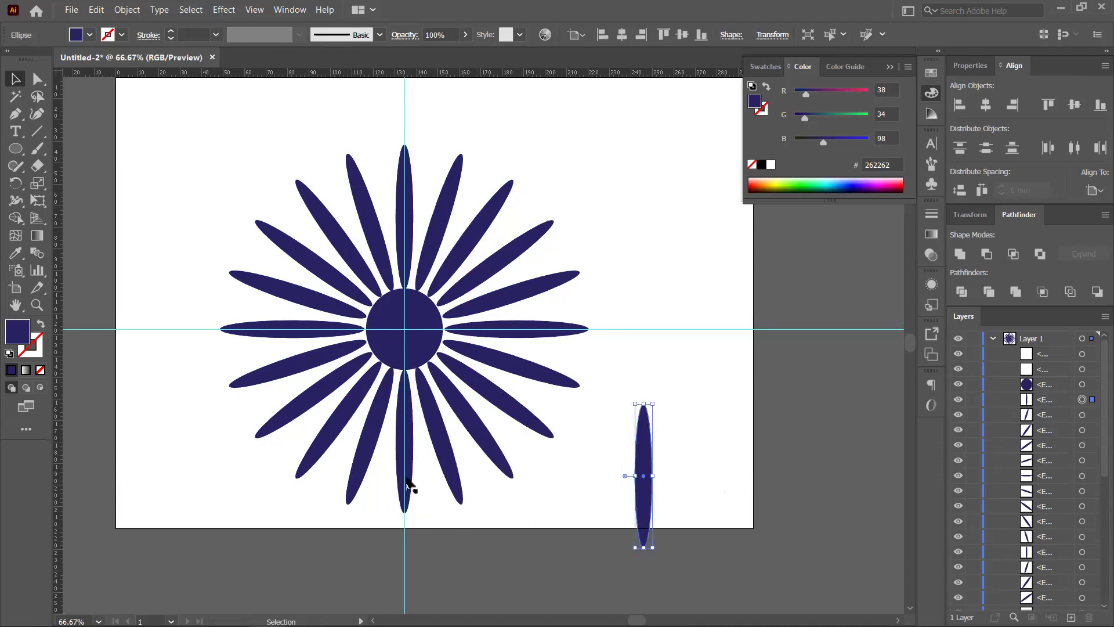
drag(343, 466, 241, 564)
drag(343, 428, 145, 440)
drag(303, 406, 149, 381)
drag(290, 365, 133, 228)
drag(278, 290, 218, 164)
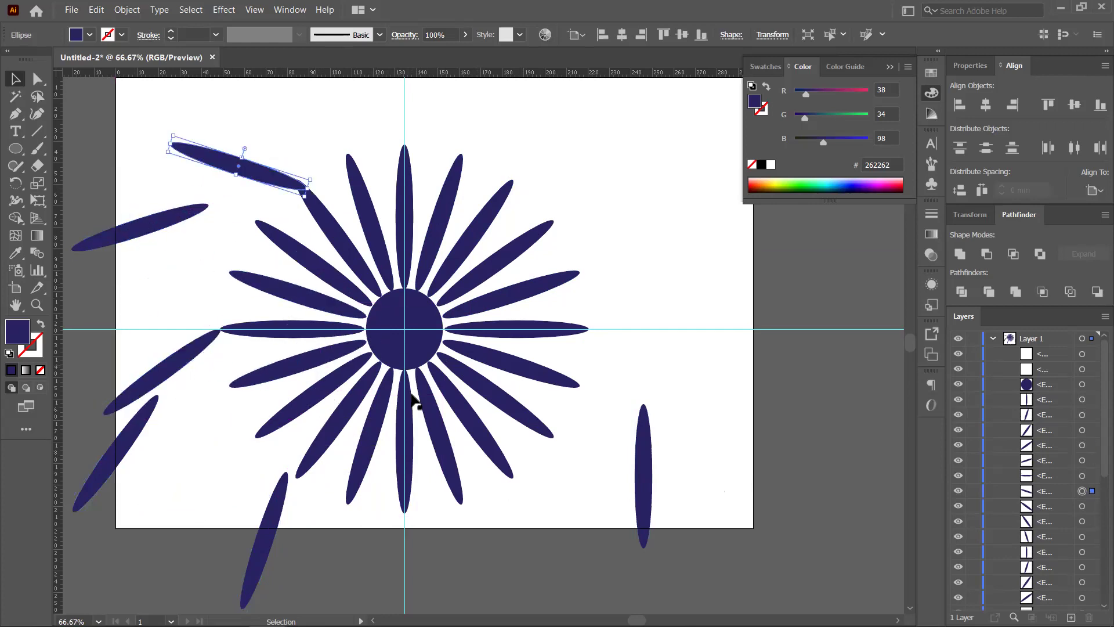
key(ctrl+z)
key(ctrl+z)
key(ctrl+z)
key(ctrl+z)
key(ctrl+z)
key(ctrl+z)
key(ctrl+z)
key(ctrl+z)
key(ctrl+z)
key(ctrl+z)
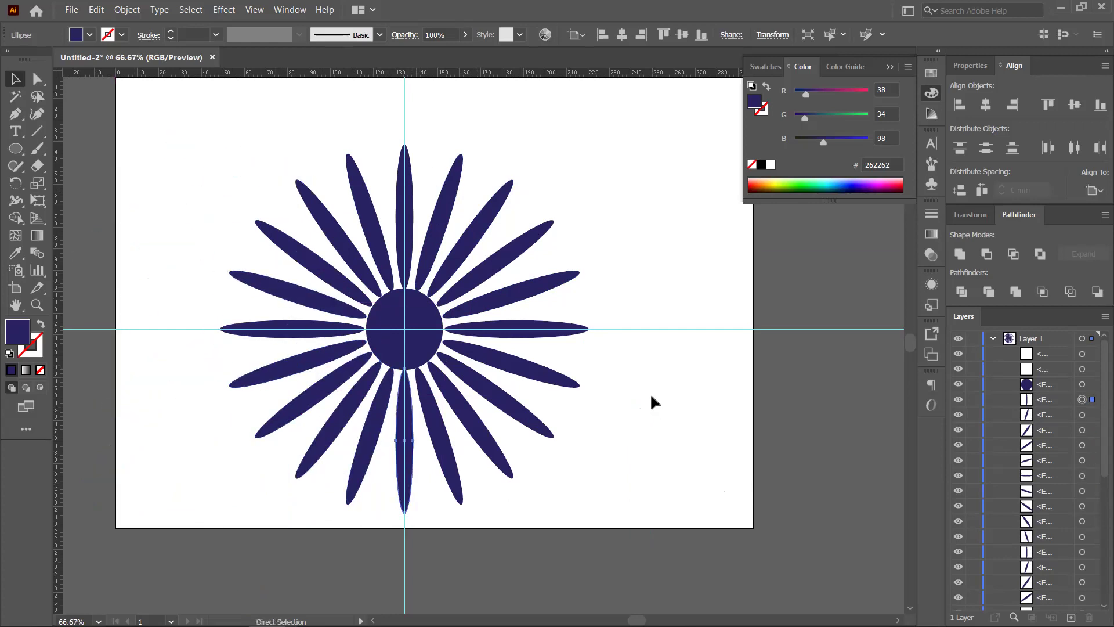
key(ctrl+z)
key(ctrl+z)
key(ctrl+z)
key(ctrl+z)
key(ctrl+z)
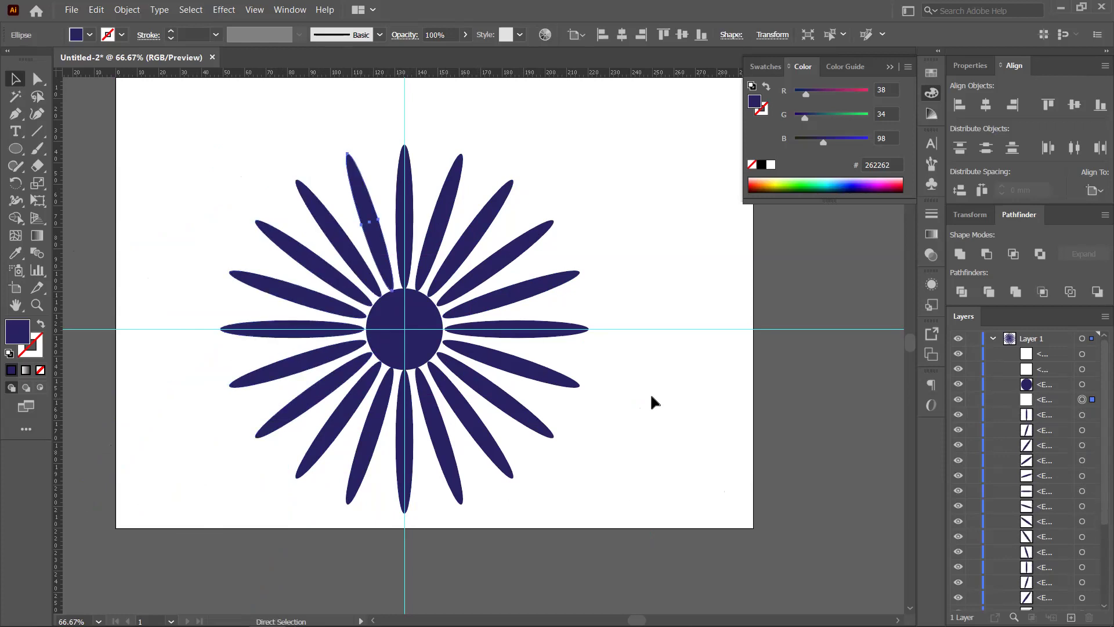
key(ctrl+z)
key(ctrl+z)
key(ctrl+z)
key(ctrl+z)
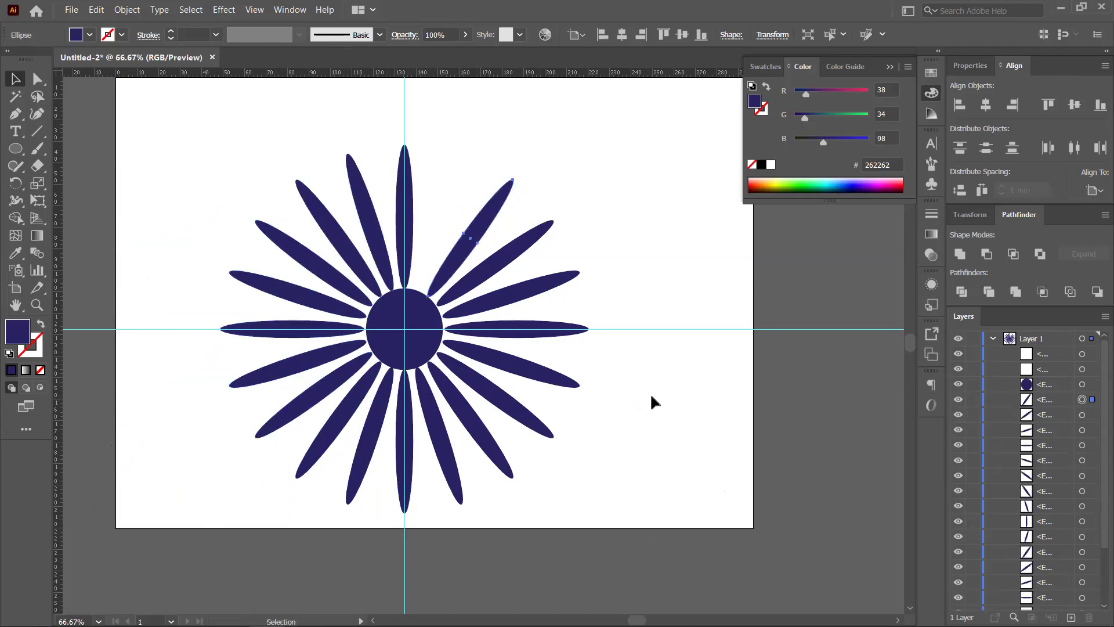
Deselect and undo the rotated petal copies, leaving just the upright petal.
click(695, 357)
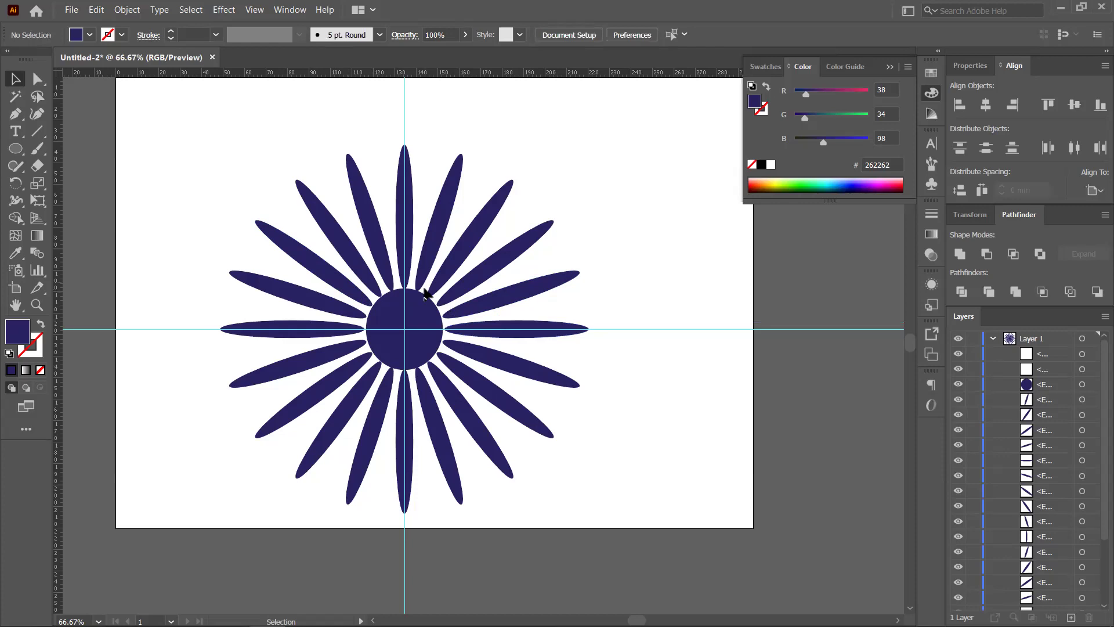
key(ctrl+z)
key(ctrl+z)
key(ctrl+z)
key(ctrl+z)
key(ctrl+z)
key(ctrl+z)
key(ctrl+z)
key(ctrl+z)
key(ctrl+z)
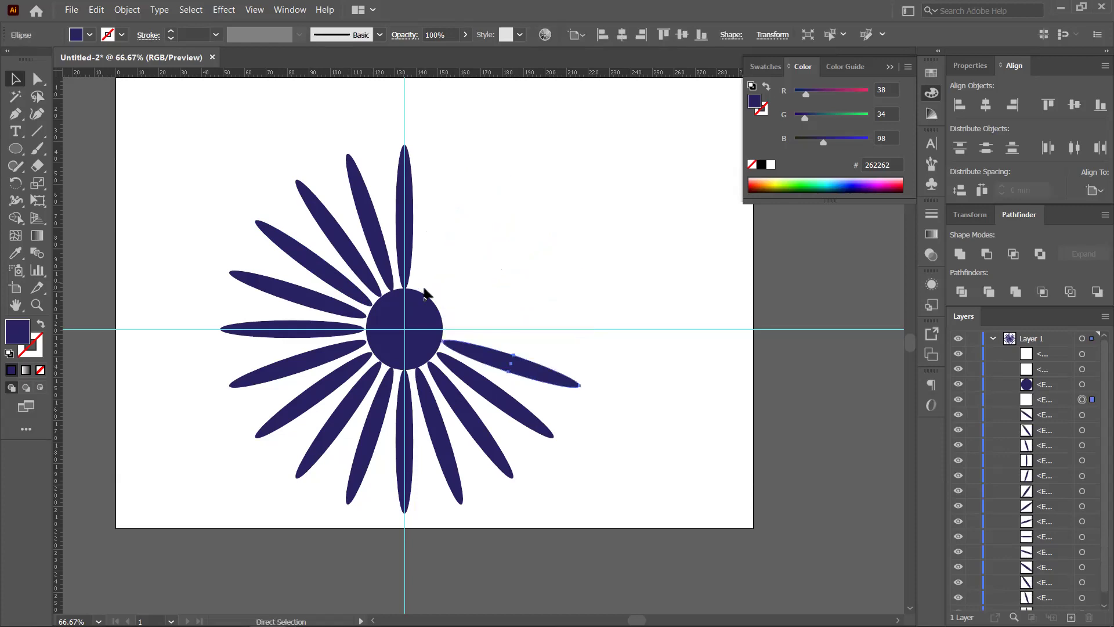
key(ctrl+z)
key(ctrl+z)
key(ctrl+z)
key(ctrl+z)
key(ctrl+z)
key(ctrl+z)
key(ctrl+z)
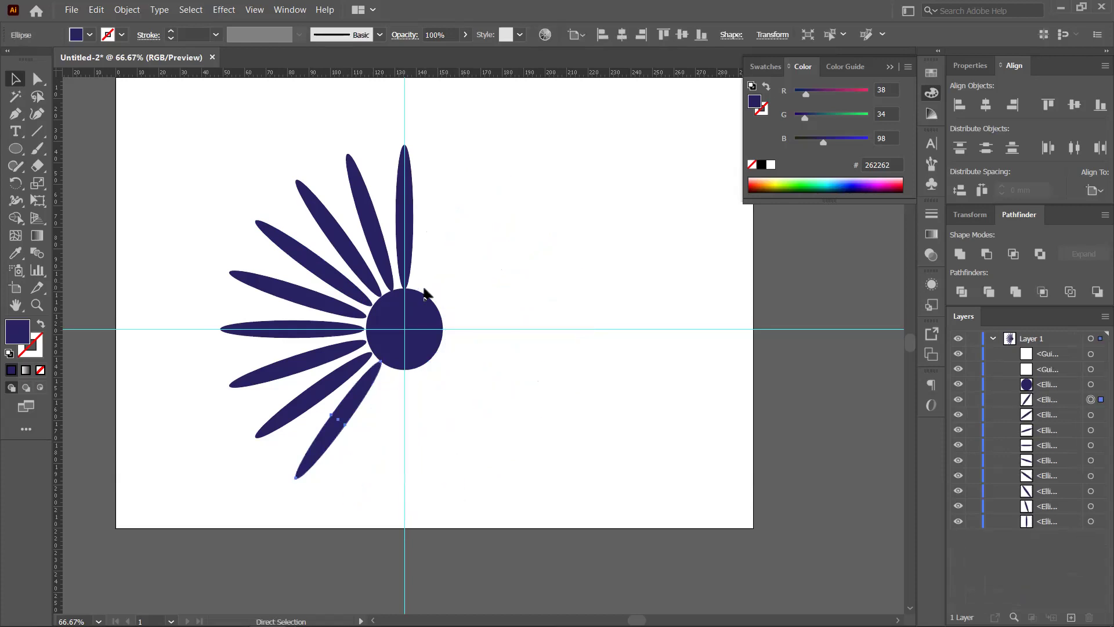
key(ctrl+z)
key(ctrl+z)
key(ctrl+z)
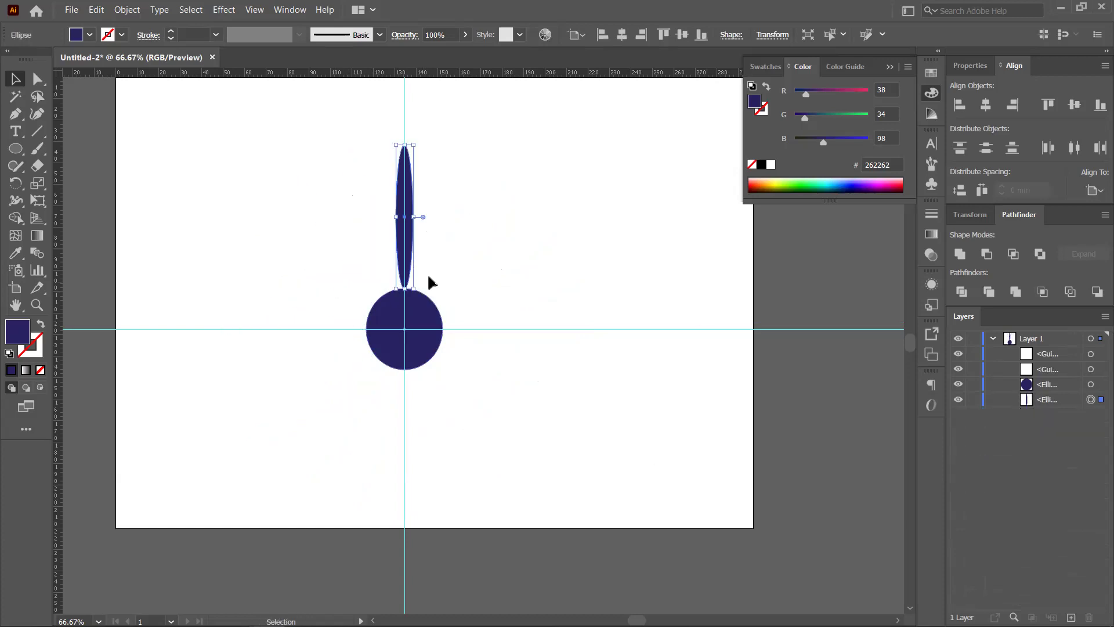
scroll(411, 295, up, 1)
scroll(410, 295, down, 1)
scroll(513, 334, down, 1)
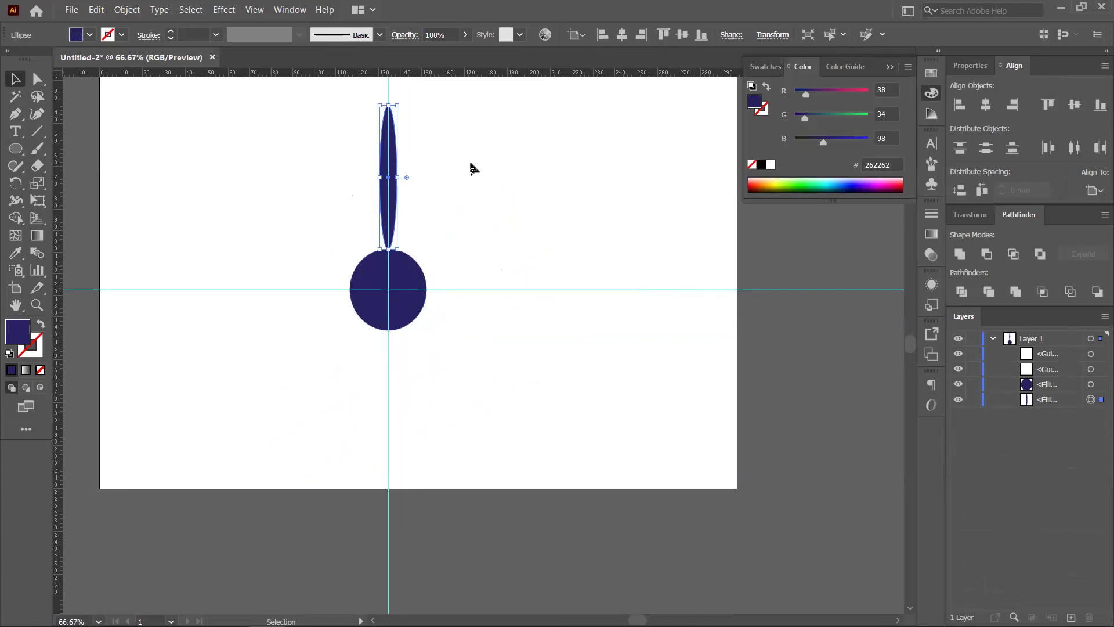
scroll(426, 248, up, 1)
scroll(426, 249, down, 1)
Copy the tall petal rotated 360/10 (36°) about the circle's centre.
click(445, 211)
click(394, 203)
click(15, 185)
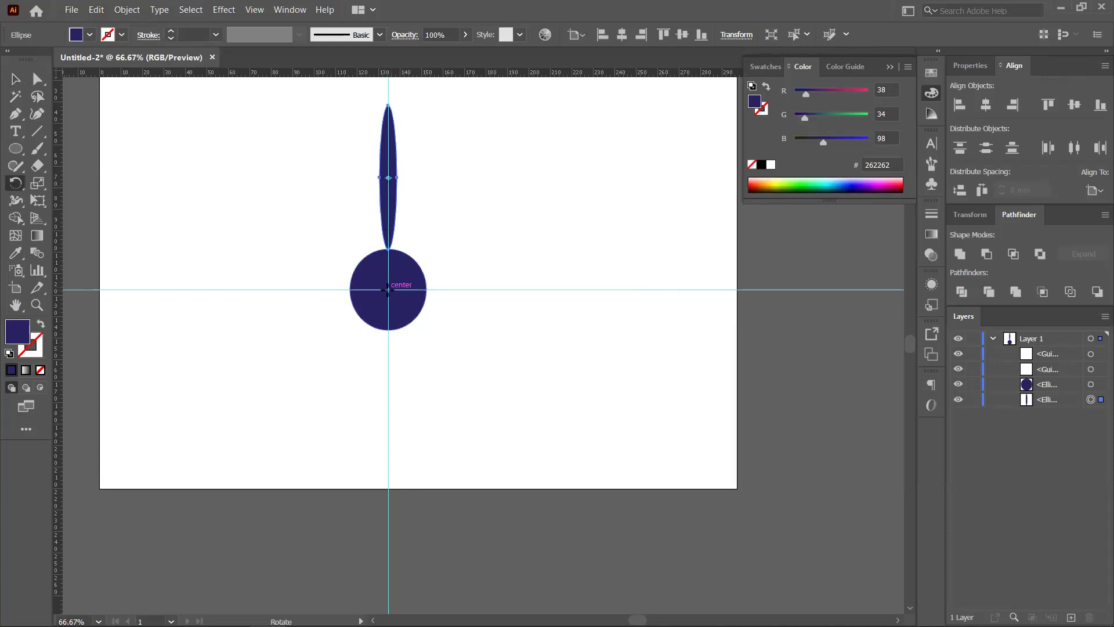
alt+click(388, 289)
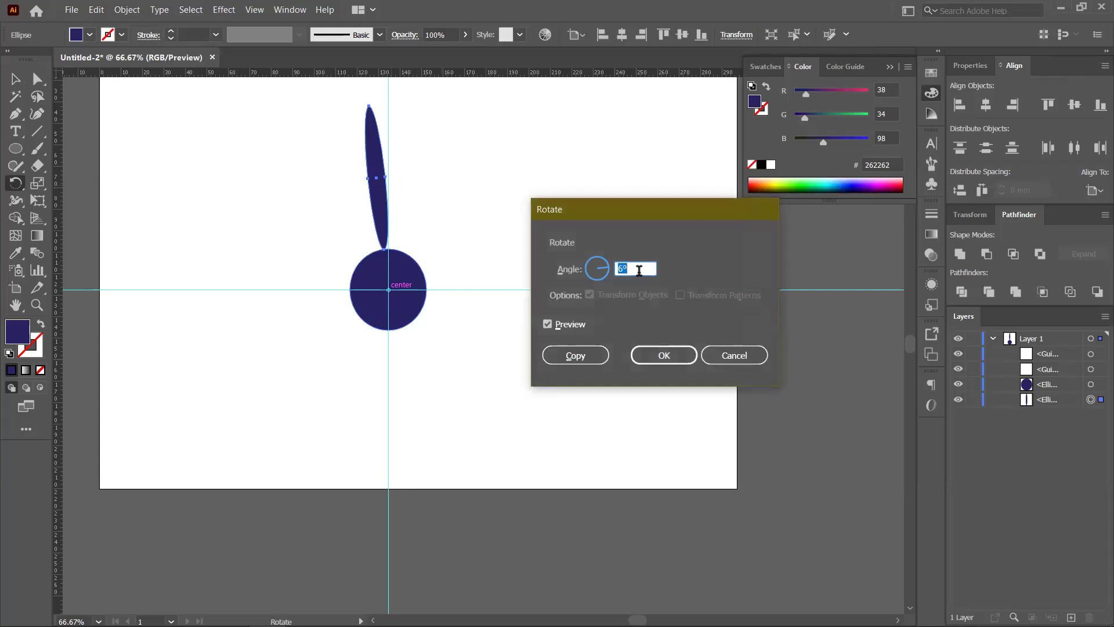
text(360/10)
click(568, 360)
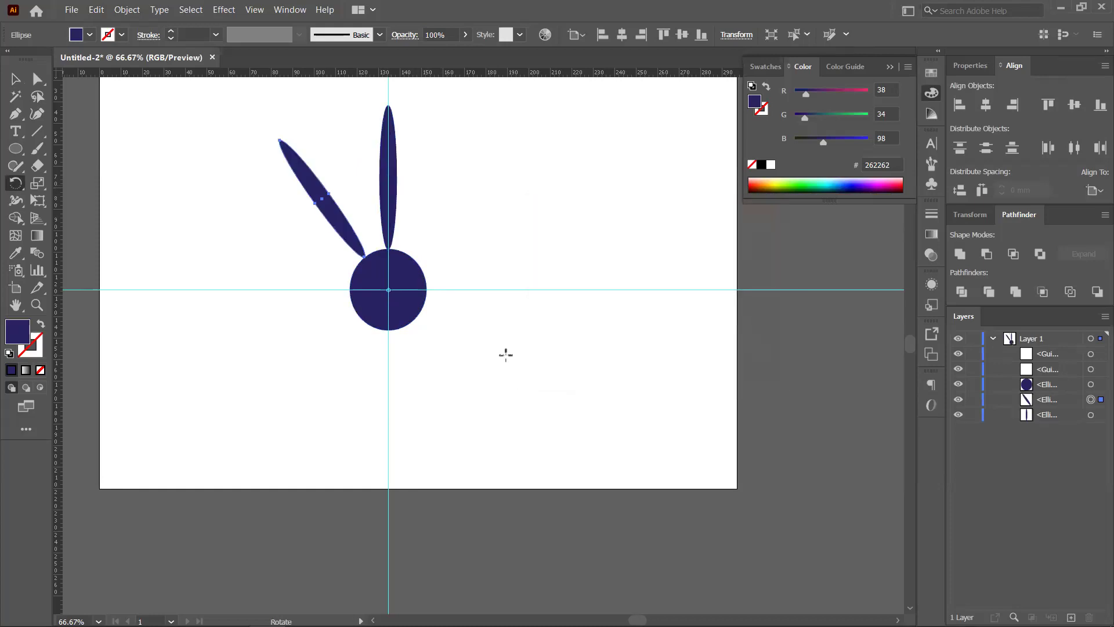
Repeat the 36° copy with Transform Again to complete the ten-petal ring.
key(v)
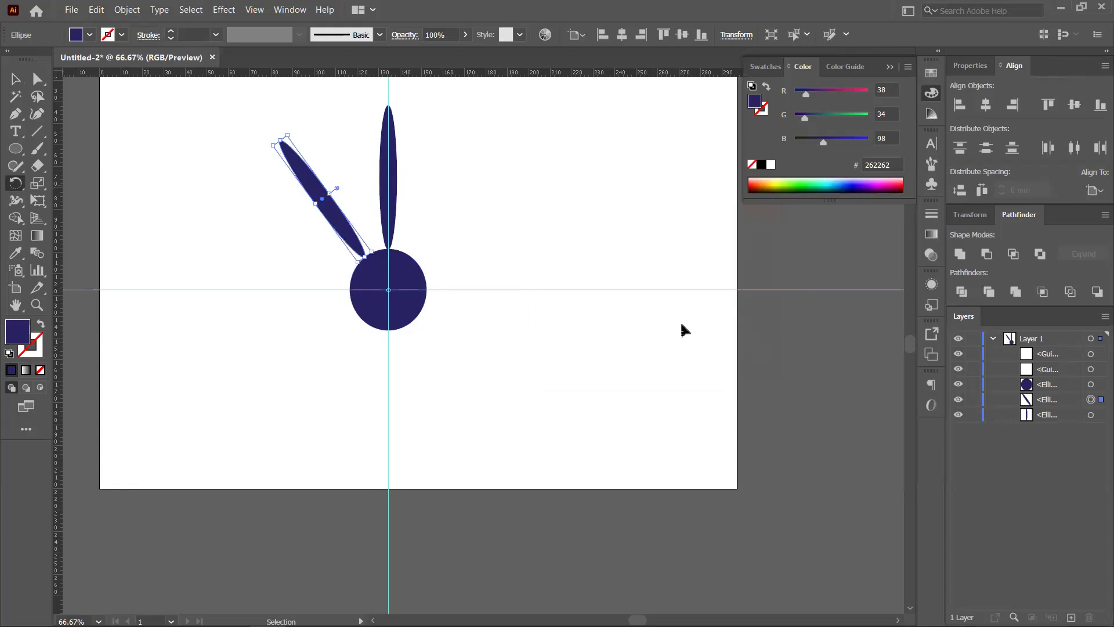
key(ctrl+d)
key(ctrl+d)
key(ctrl+d)
key(ctrl+d)
key(ctrl+d)
key(ctrl+d)
key(ctrl+d)
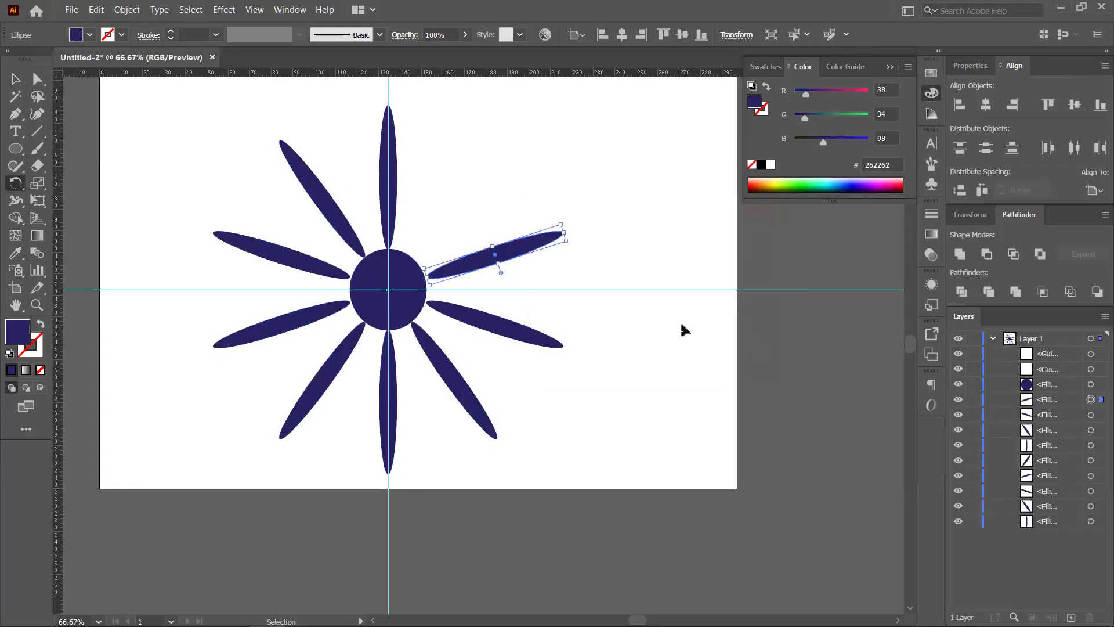
key(ctrl+d)
key(r)
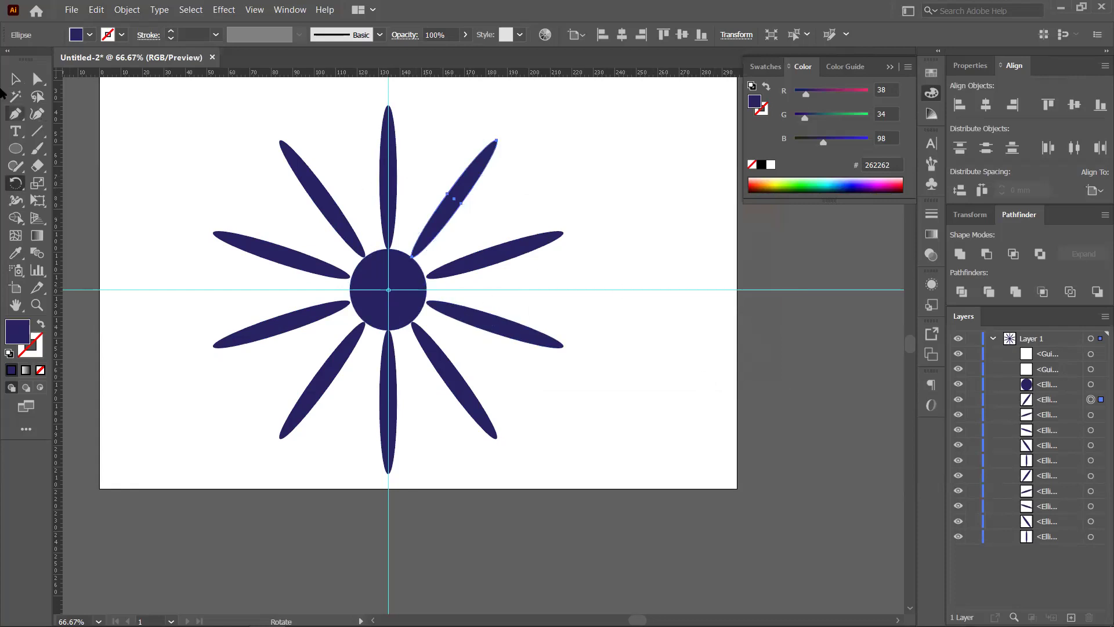
click(15, 79)
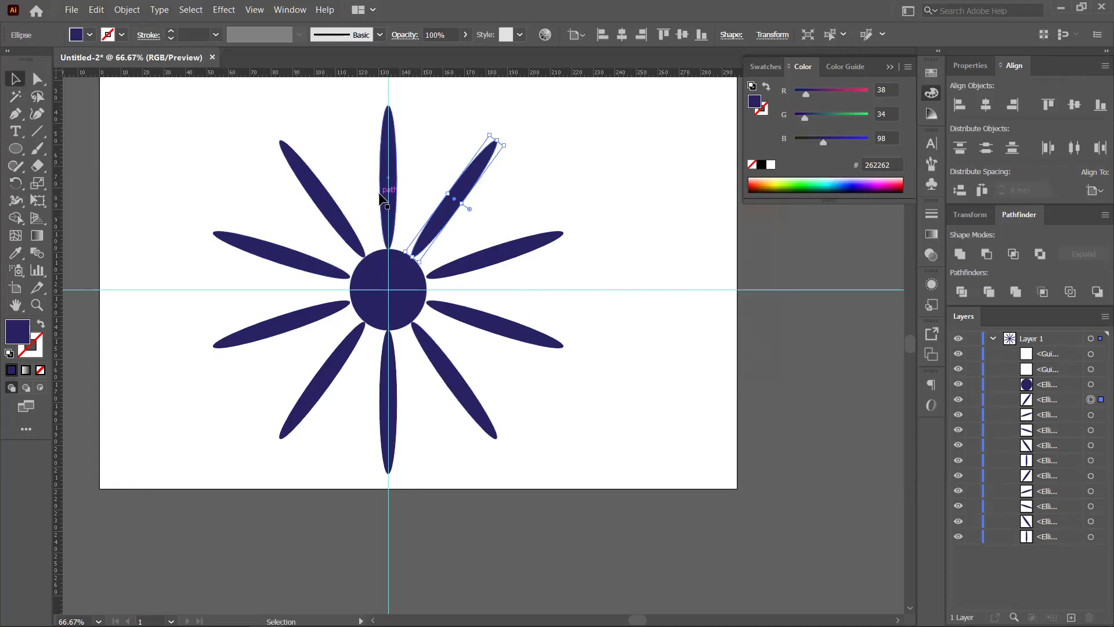
drag(387, 194, 146, 387)
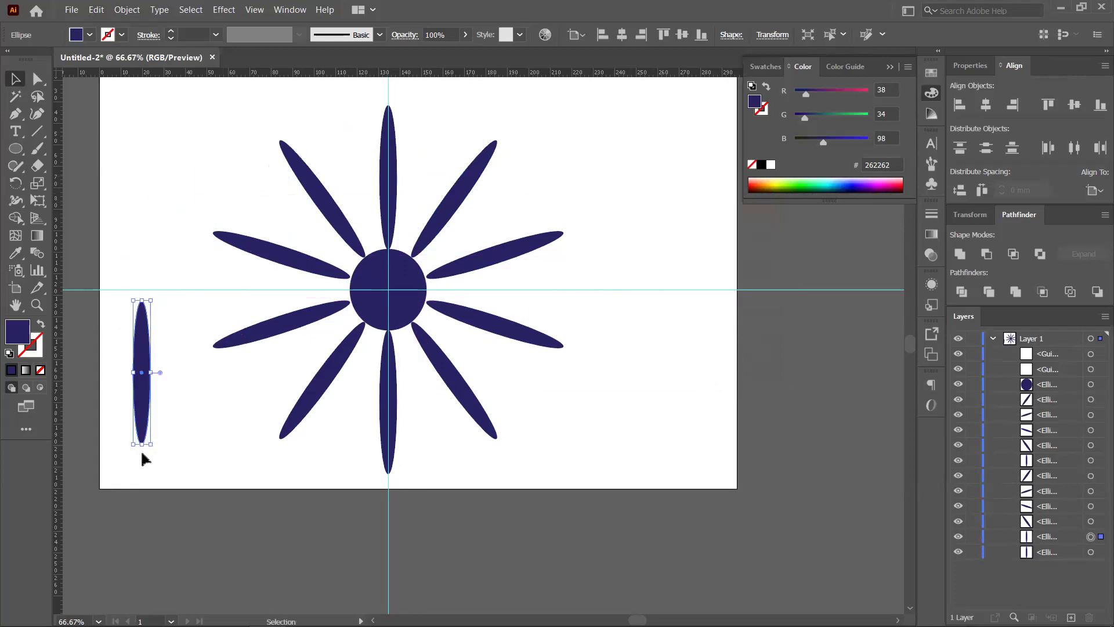
drag(151, 450, 235, 395)
drag(168, 390, 325, 261)
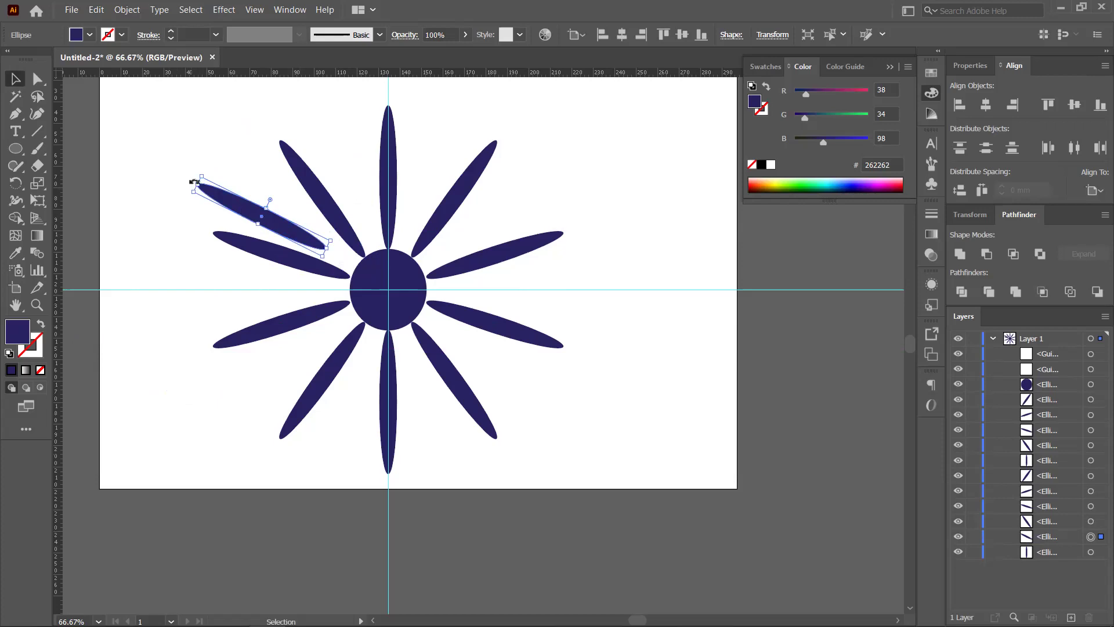
scroll(206, 184, up, 3)
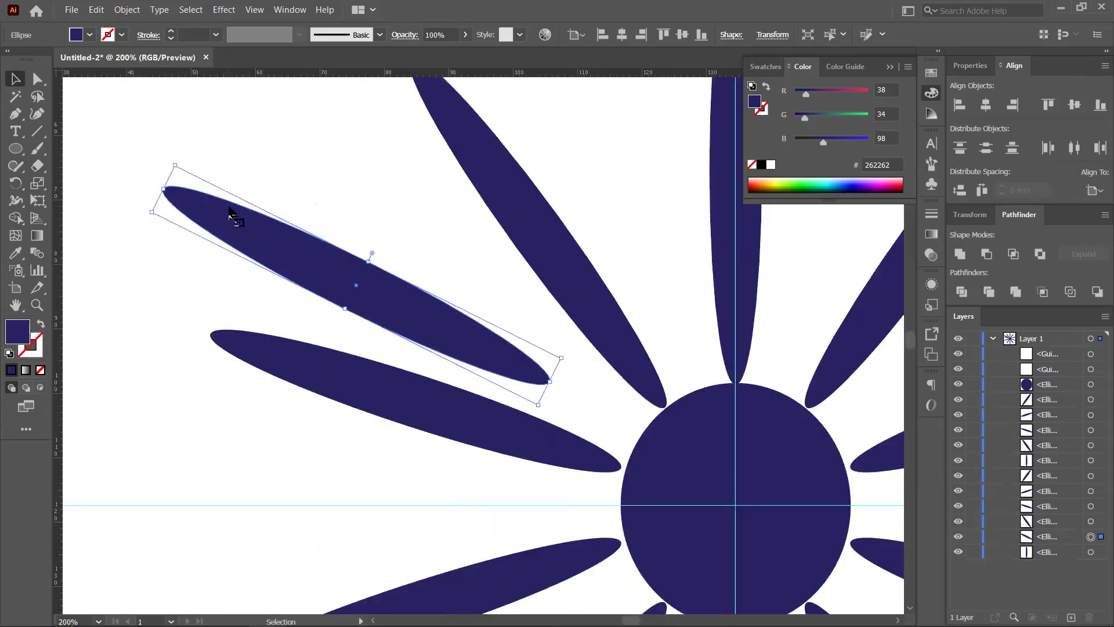
drag(164, 186, 374, 290)
scroll(493, 331, down, 3)
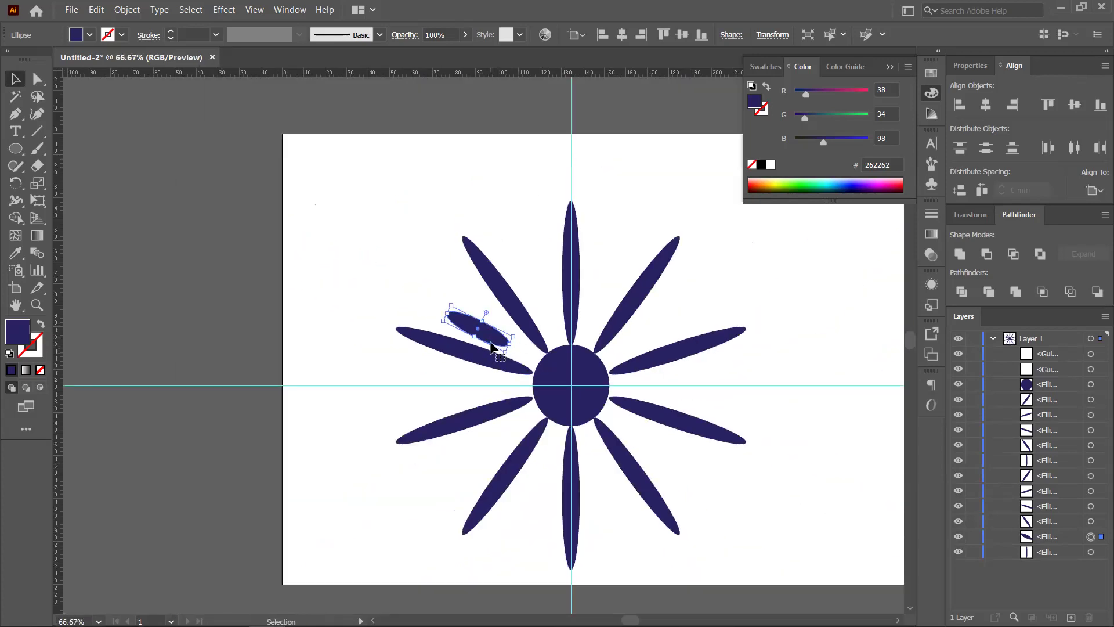
key(Delete)
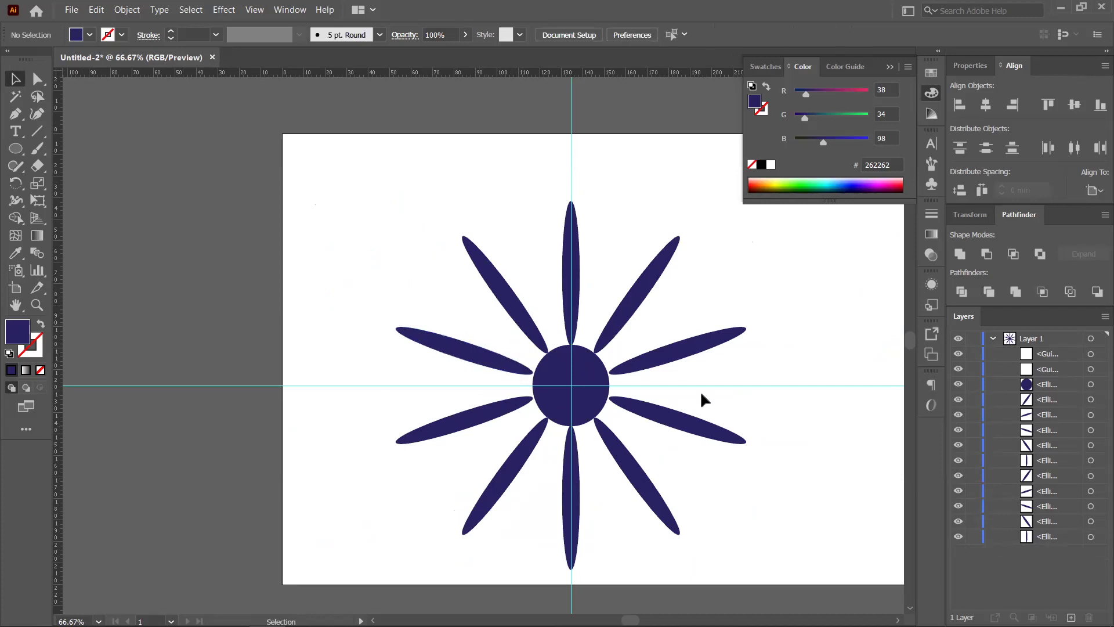
Select all the flower's petals, leaving the centre circle out.
alt+scroll(621, 281, down, 2)
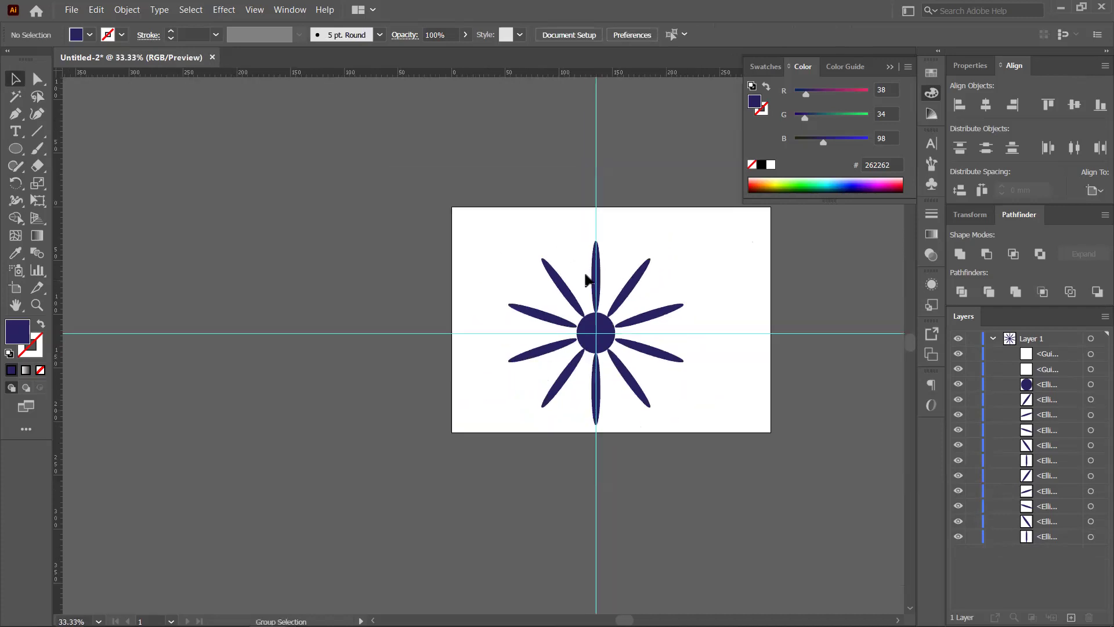
click(609, 337)
alt+scroll(611, 336, up, 2)
alt+scroll(611, 336, down, 1)
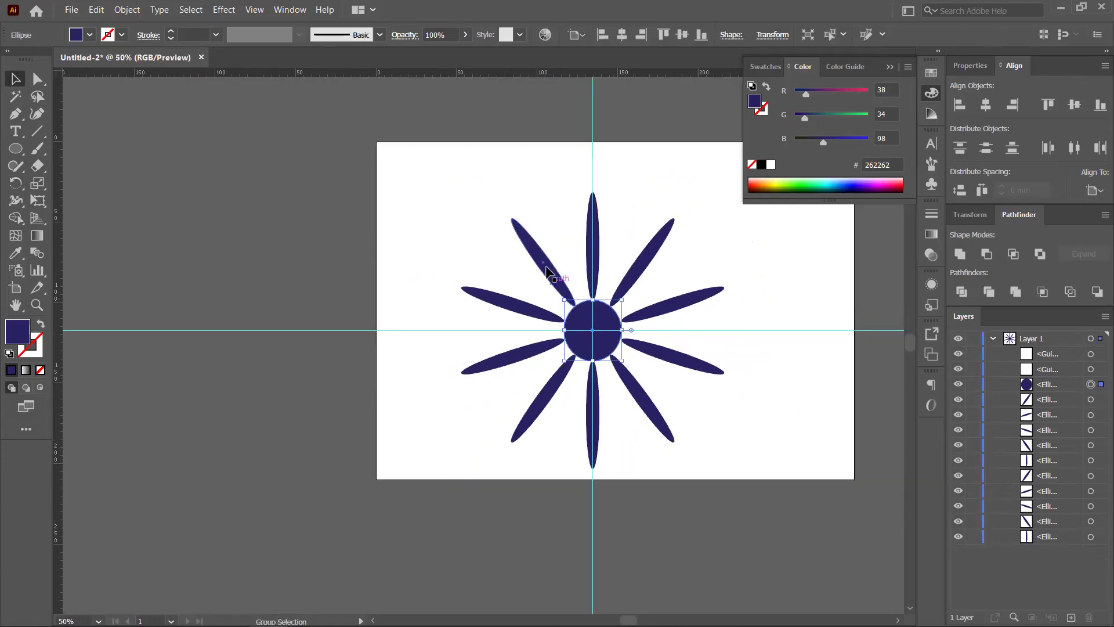
drag(471, 184, 719, 436)
drag(789, 392, 637, 415)
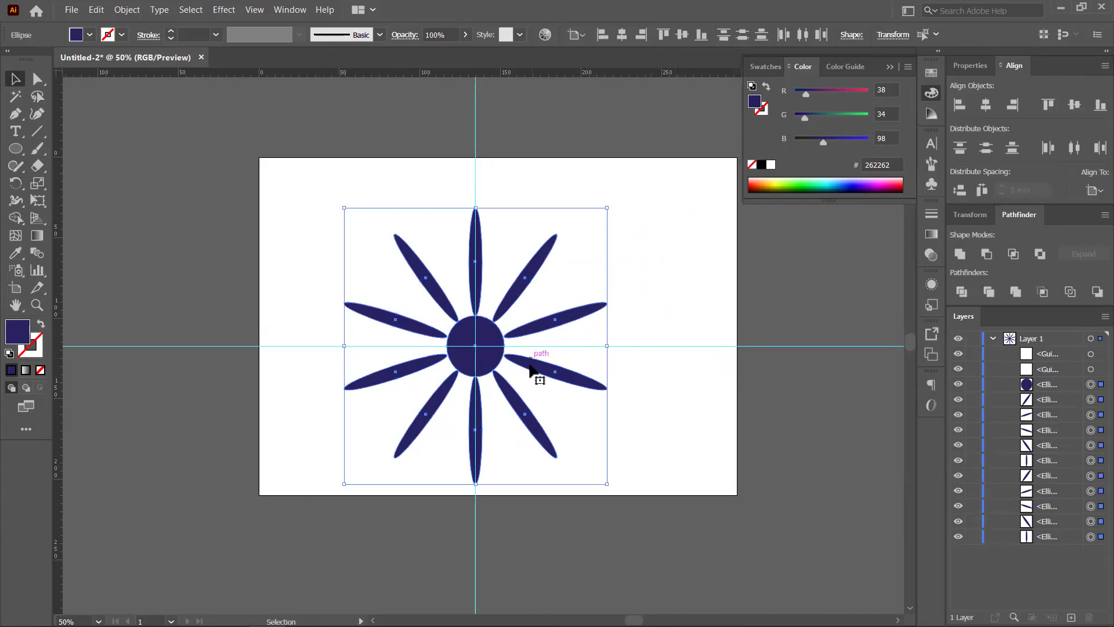
click(683, 294)
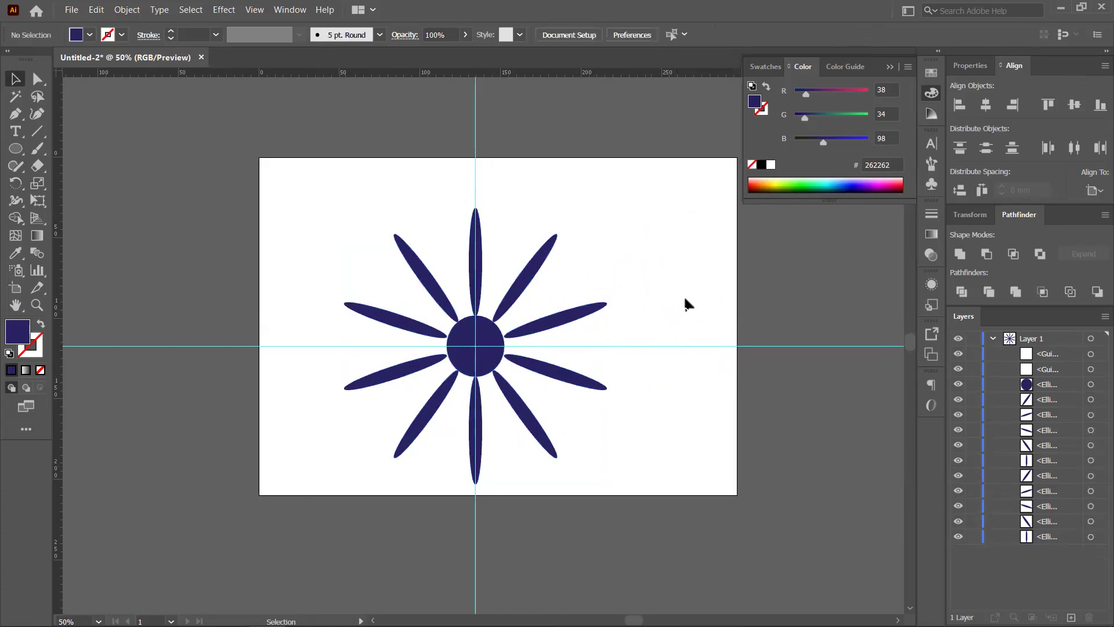
drag(341, 208, 617, 474)
shift+click(502, 368)
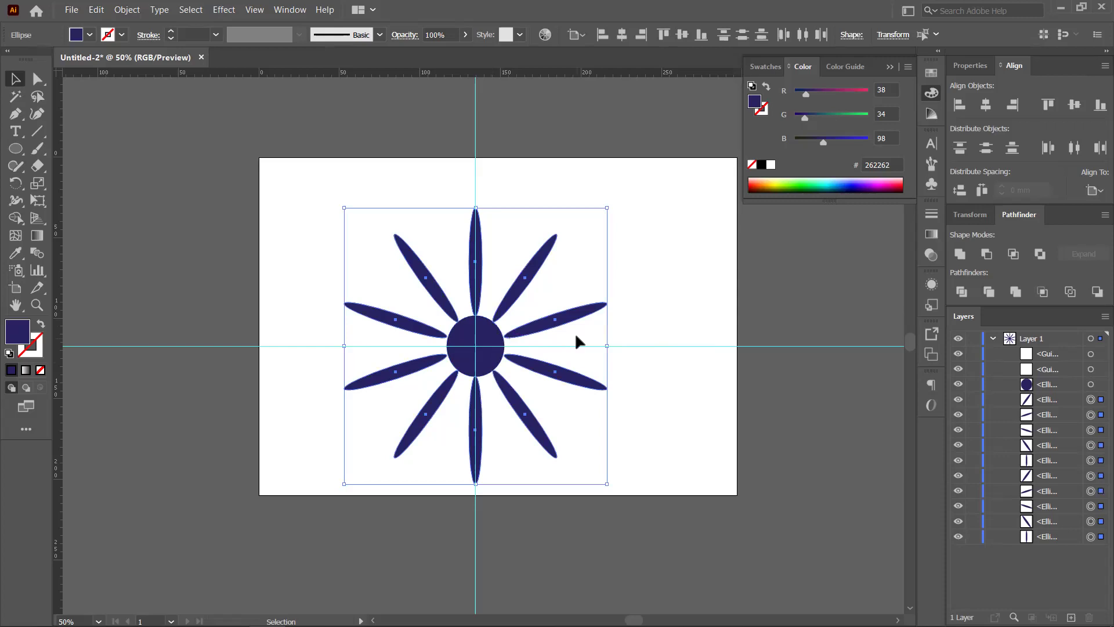
Group the selected petals and paste a duplicate of the group in front.
key(a)
key(ctrl+g)
key(v)
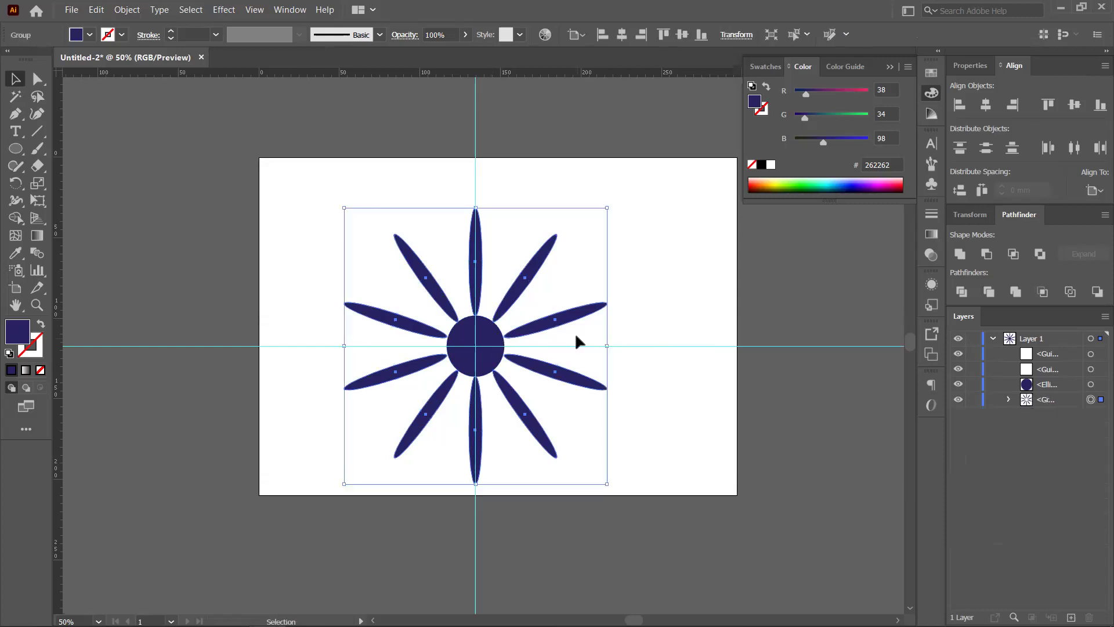
key(a)
key(v)
key(a)
key(ctrl+c)
key(ctrl+f)
Delete the rotated petal-group copy and then the original petal group.
key(v)
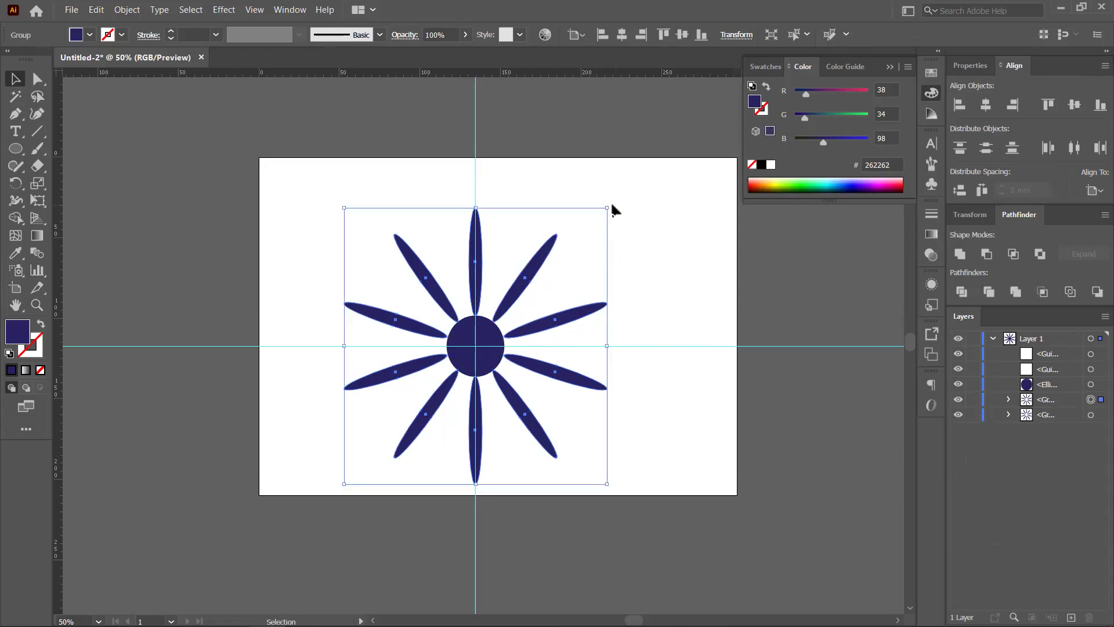
drag(609, 203, 409, 459)
key(Delete)
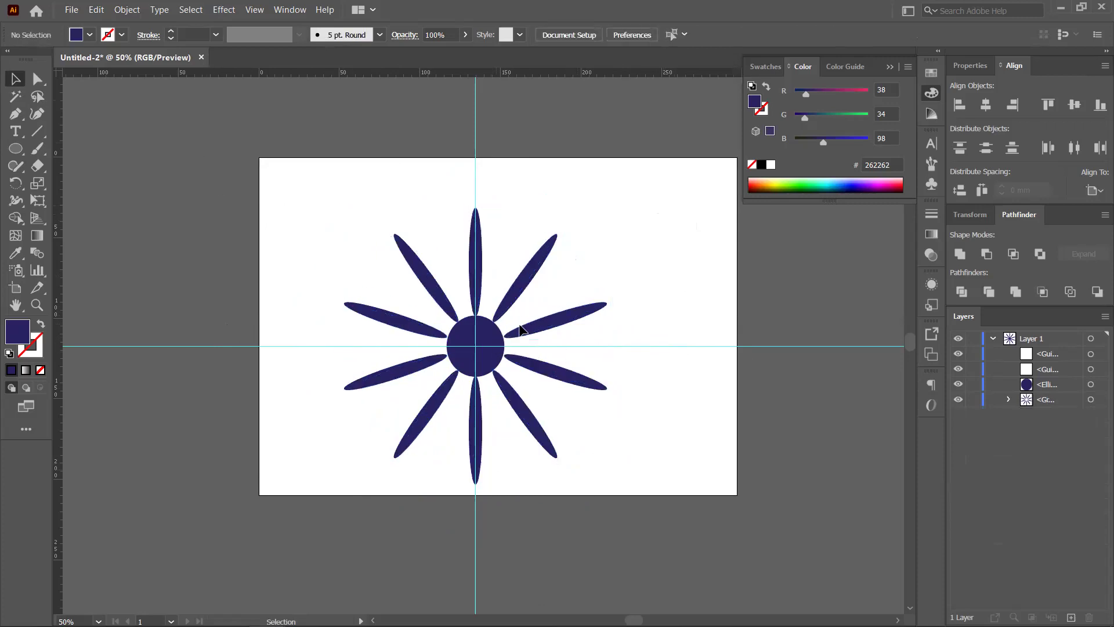
drag(526, 284, 784, 287)
key(ctrl+z)
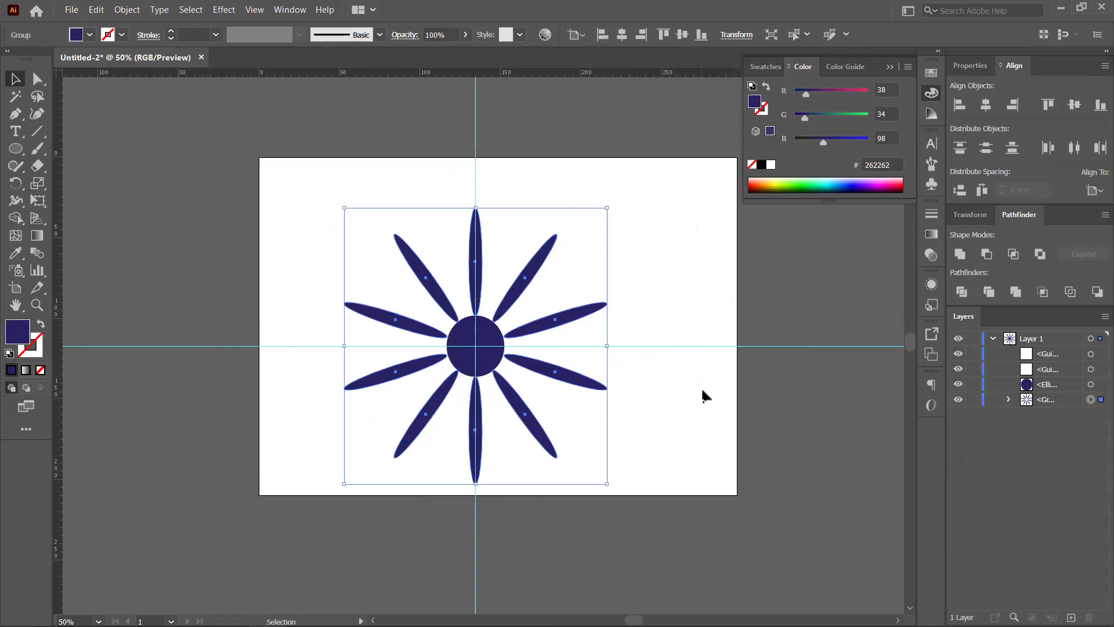
key(Delete)
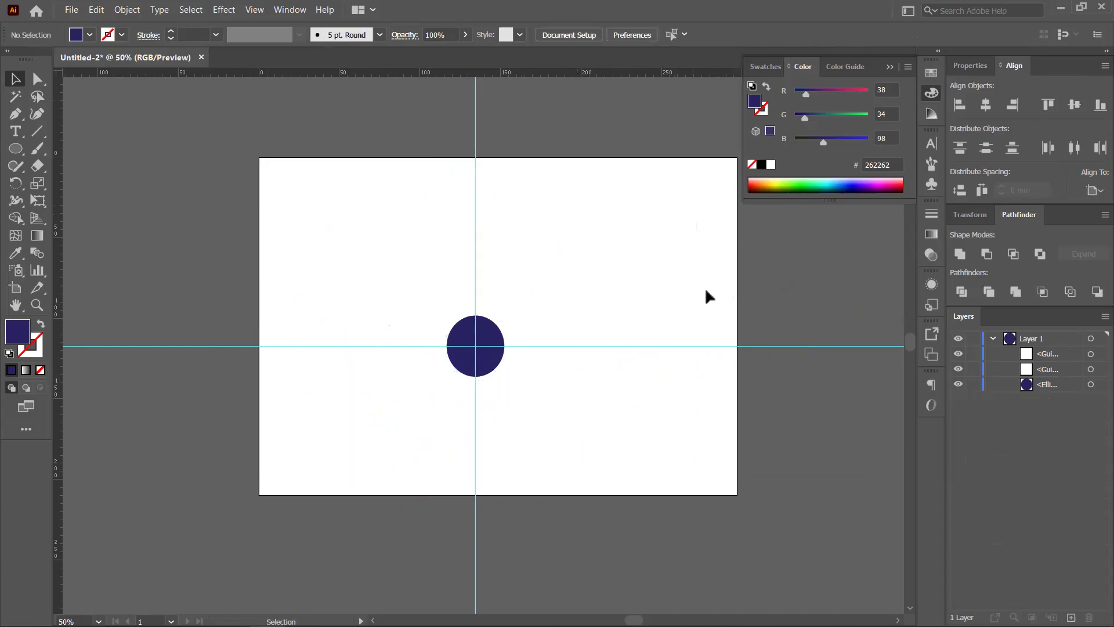
Scale the navy circle outward from its centre into a large disc on the guides.
scroll(492, 386, up, 2)
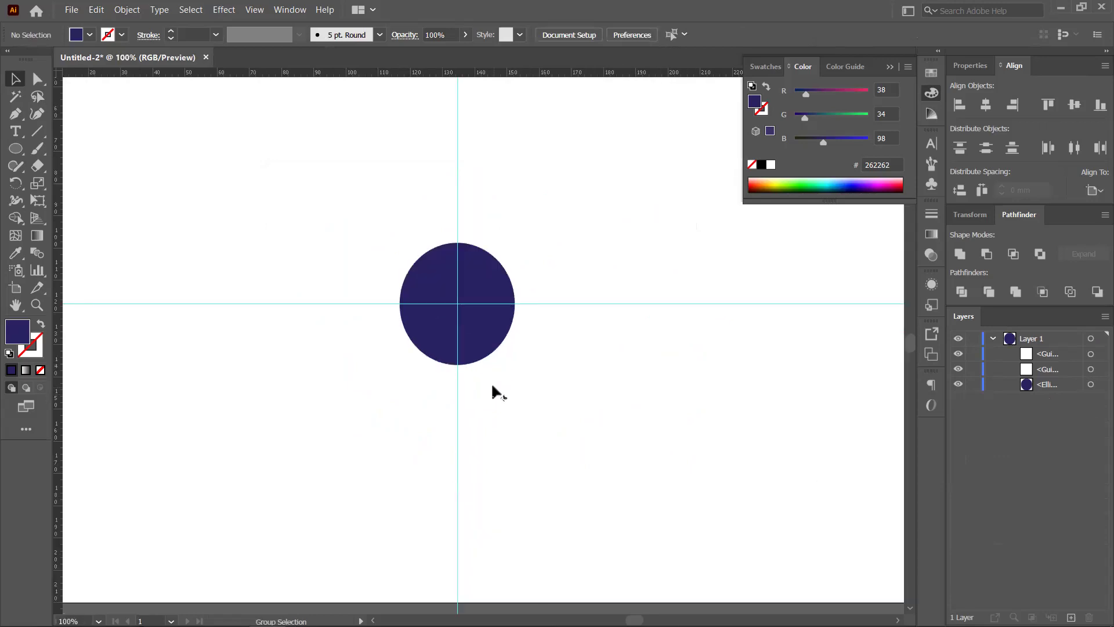
click(510, 318)
drag(514, 363, 804, 462)
drag(528, 382, 736, 527)
scroll(724, 420, down, 2)
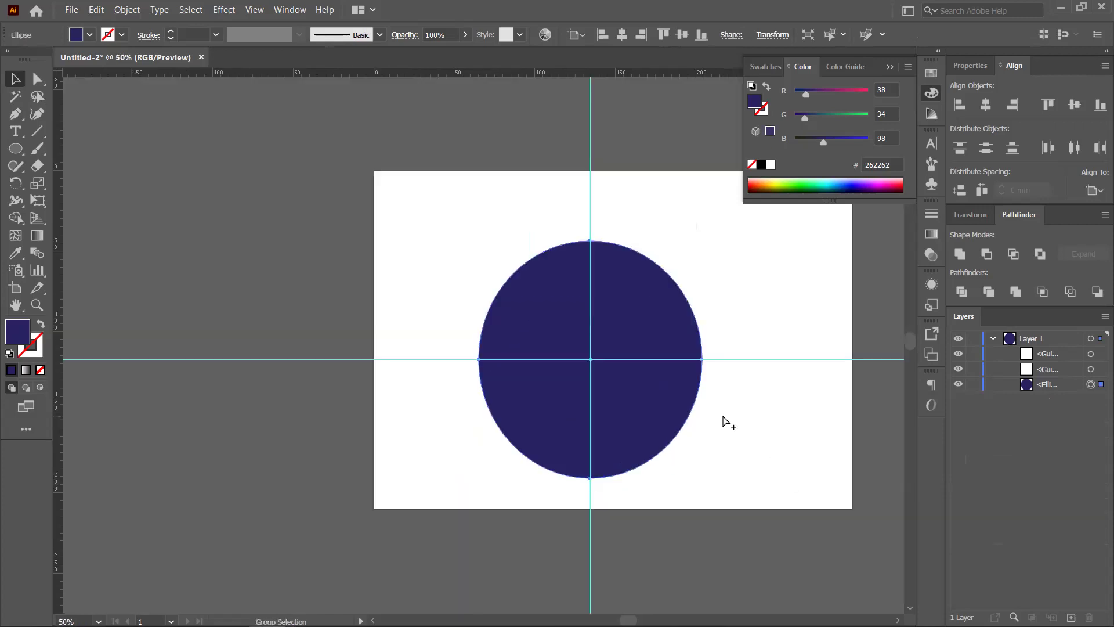
scroll(652, 406, right, 4)
click(576, 393)
scroll(576, 393, up, 1)
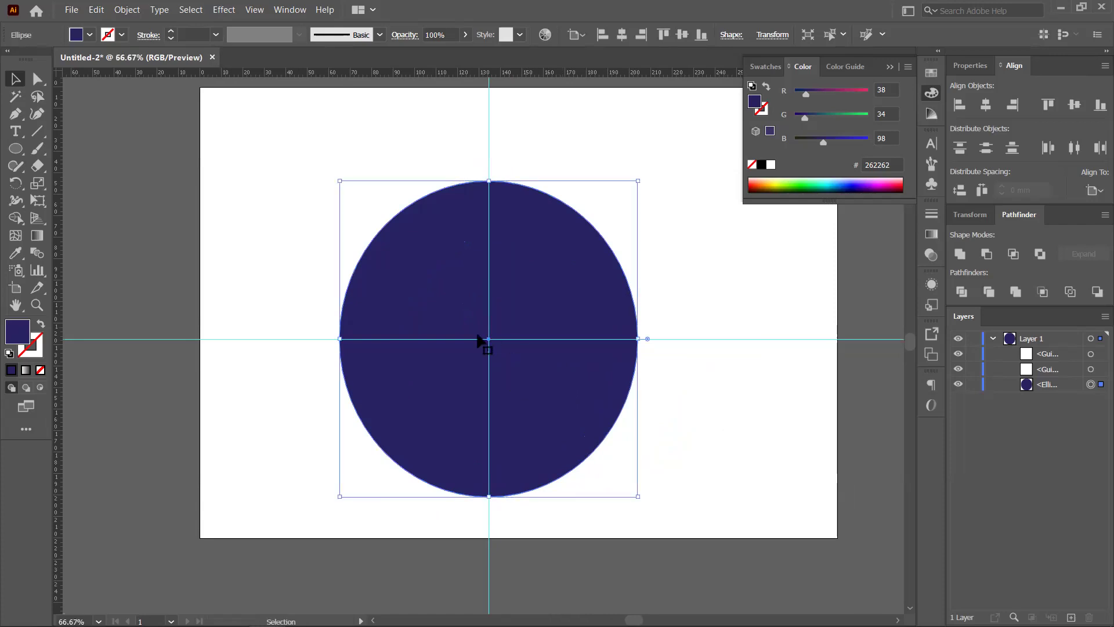
scroll(490, 349, up, 2)
scroll(533, 341, down, 2)
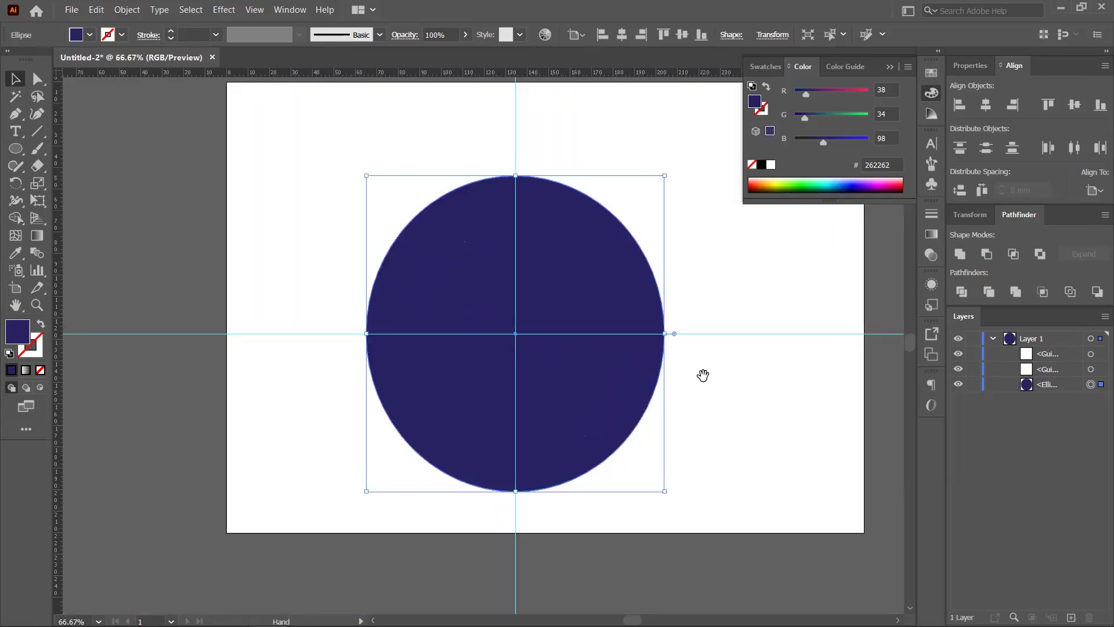
drag(708, 376, 676, 380)
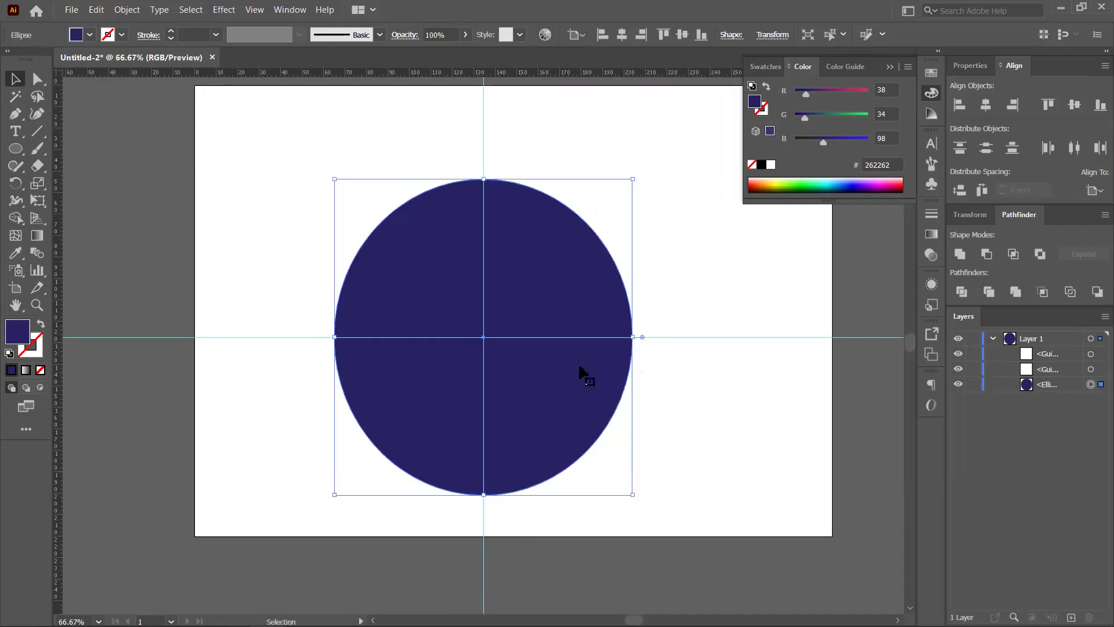
click(927, 75)
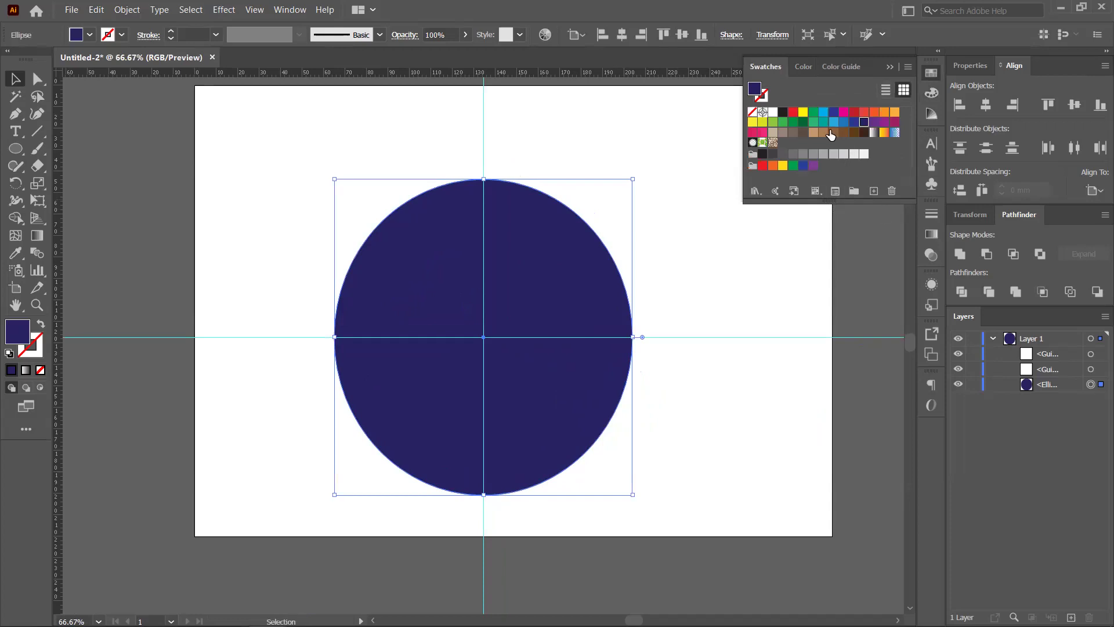
Fill the big circle with the light grey swatch, then deselect it.
click(853, 154)
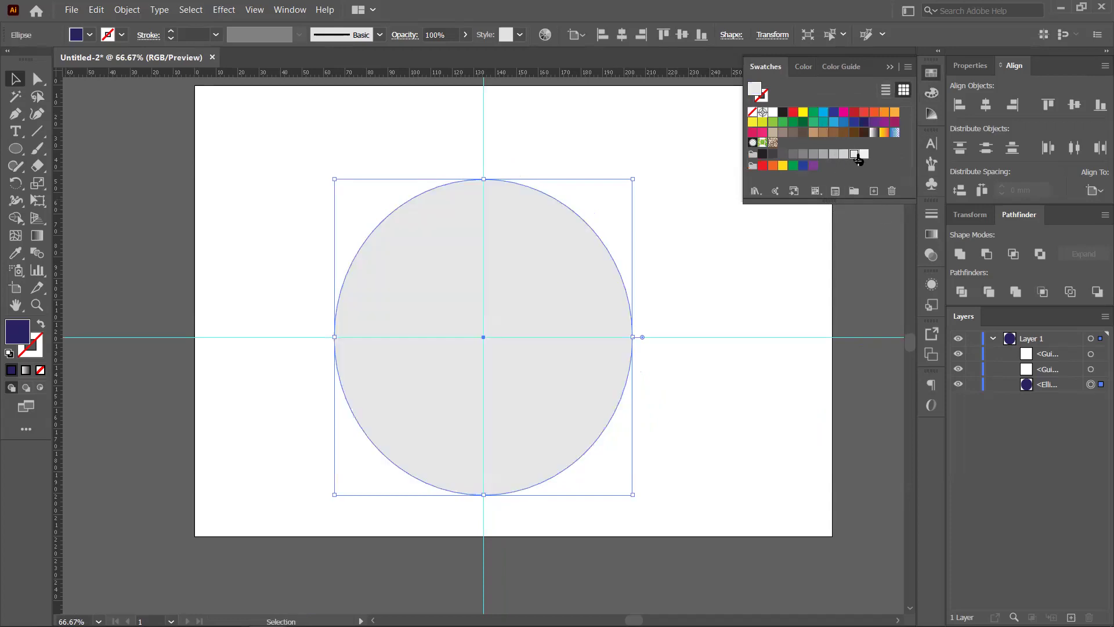
click(749, 408)
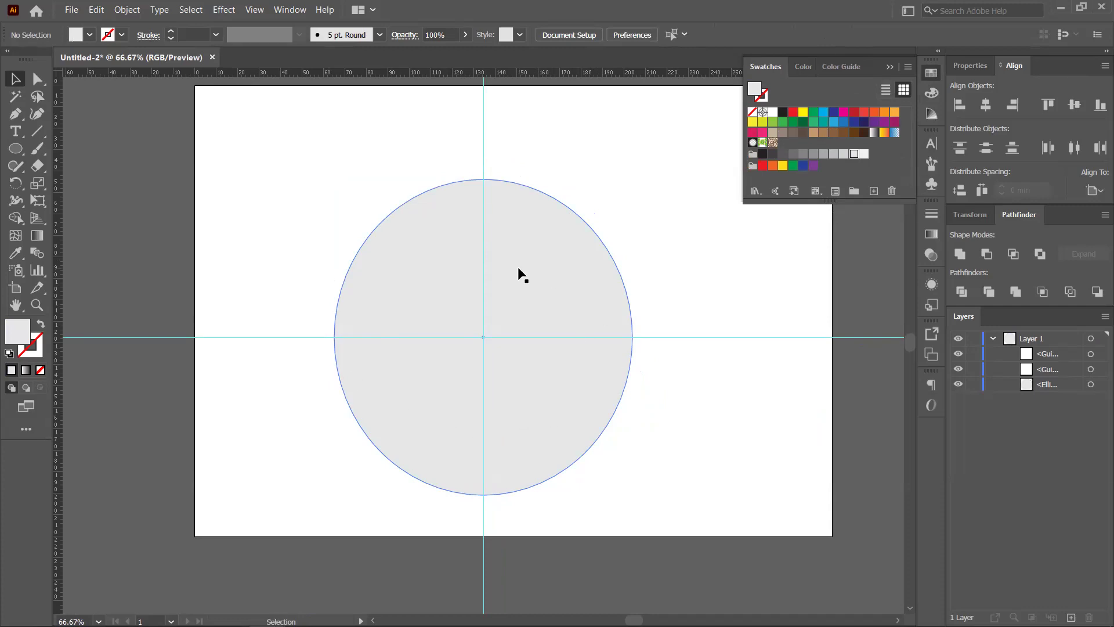
Draw a small circle near the artboard's top left and fill it blue.
click(16, 149)
mouse_move(275, 138)
mouse_down()
mouse_move(291, 154)
mouse_move(285, 145)
mouse_up()
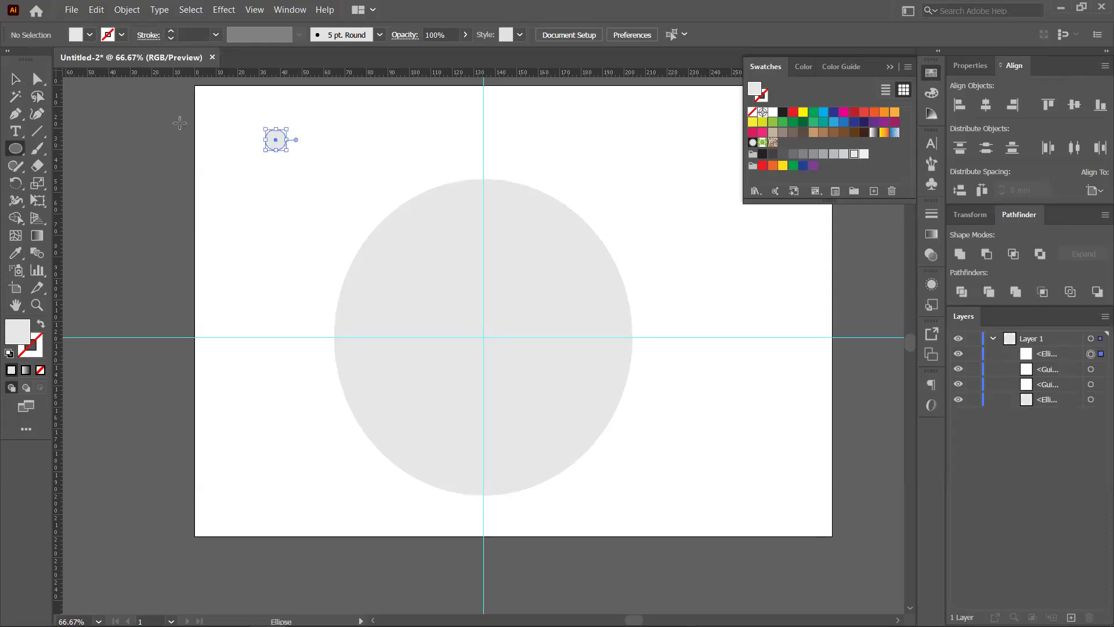
click(16, 79)
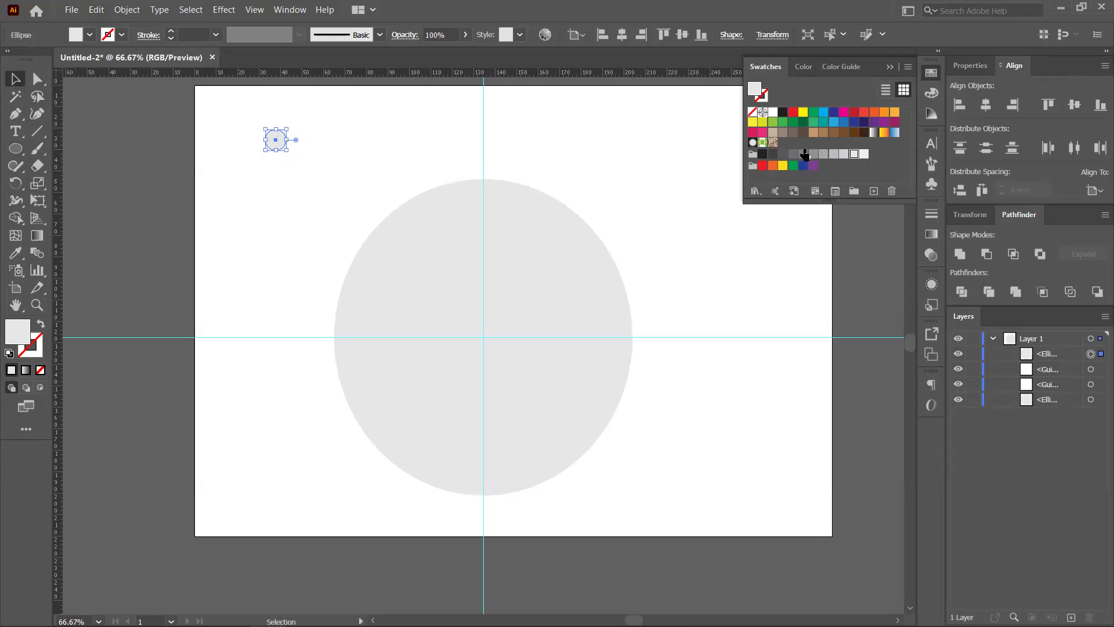
click(834, 121)
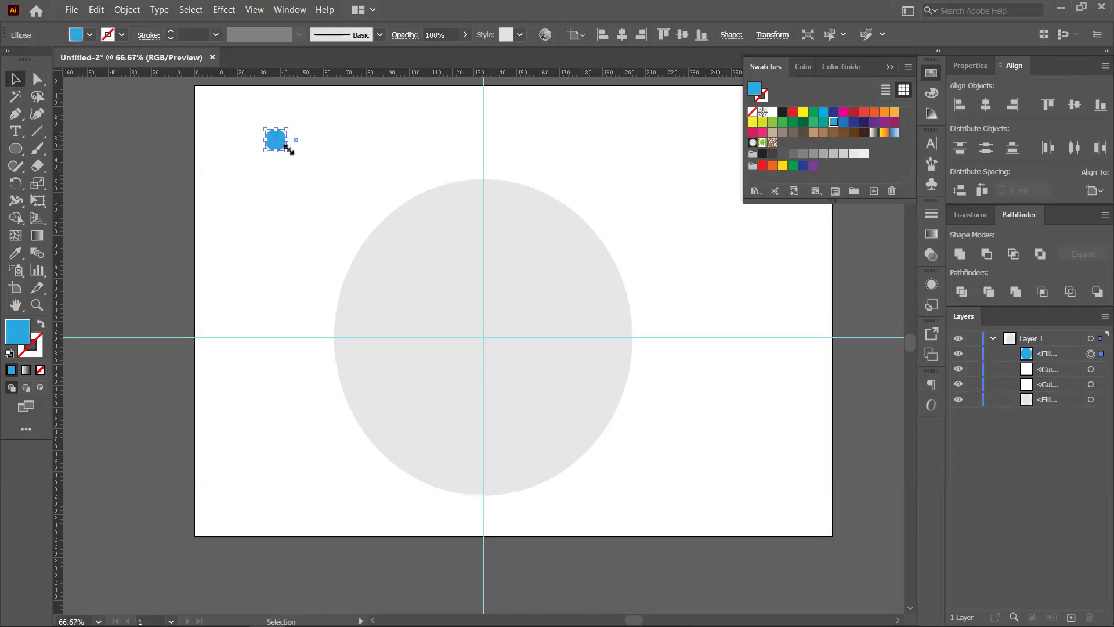
Move the blue dot onto the vertical guide just inside the grey circle's top edge.
drag(279, 144, 487, 198)
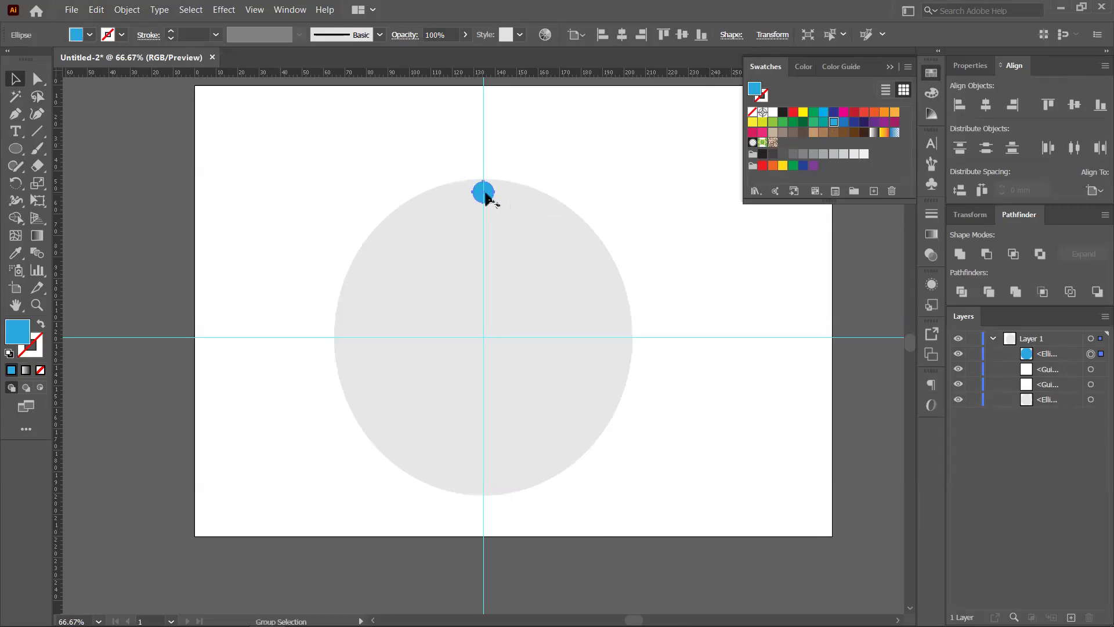
scroll(486, 197, up, 4)
scroll(565, 299, up, 2)
drag(480, 261, 480, 312)
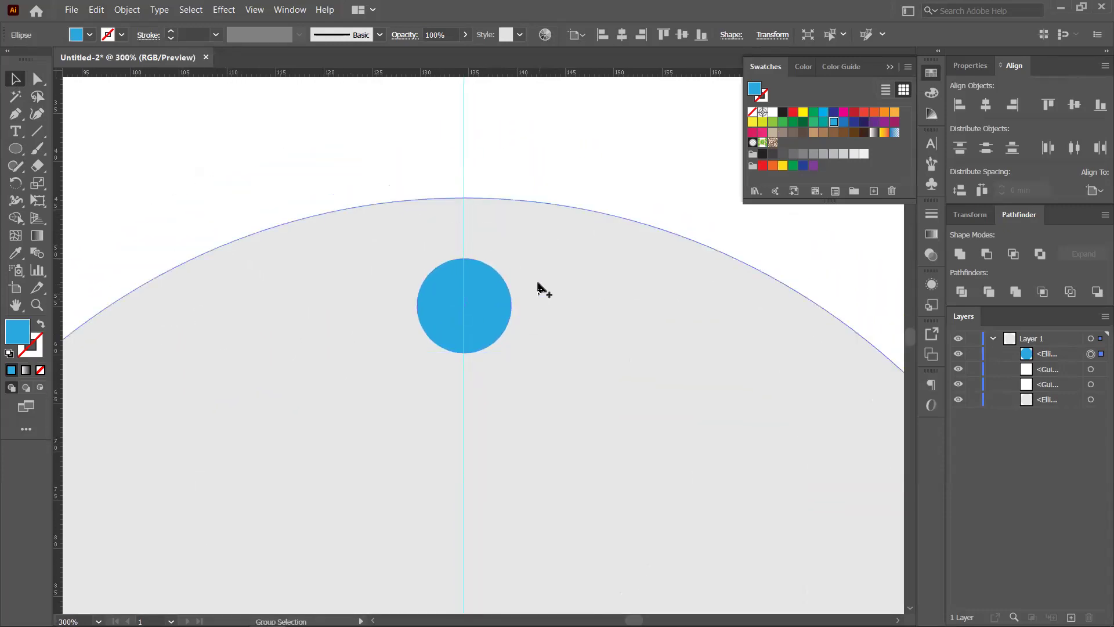
scroll(539, 291, down, 4)
drag(565, 342, 494, 309)
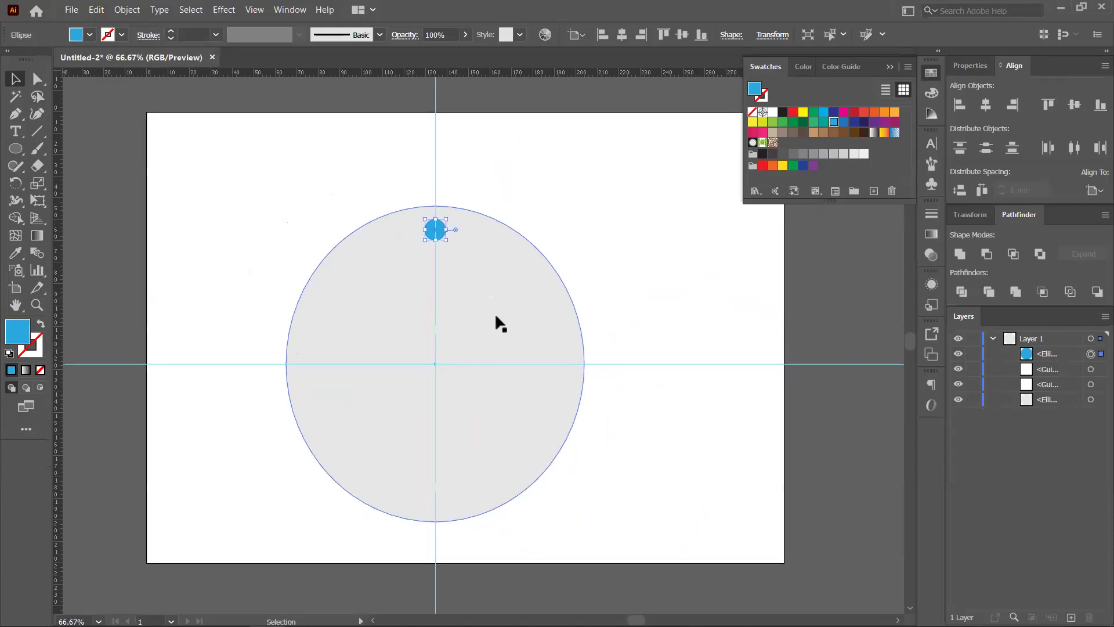
scroll(491, 348, up, 1)
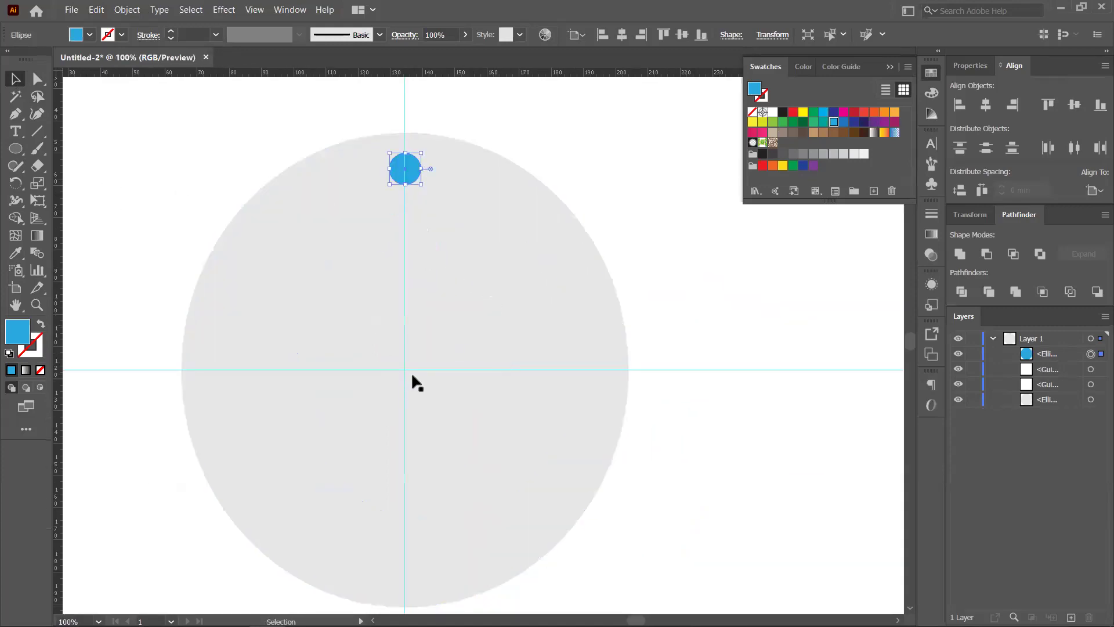
Rotate-copy the blue dot about the circle's centre at 30° until twelve dots ring it.
click(16, 184)
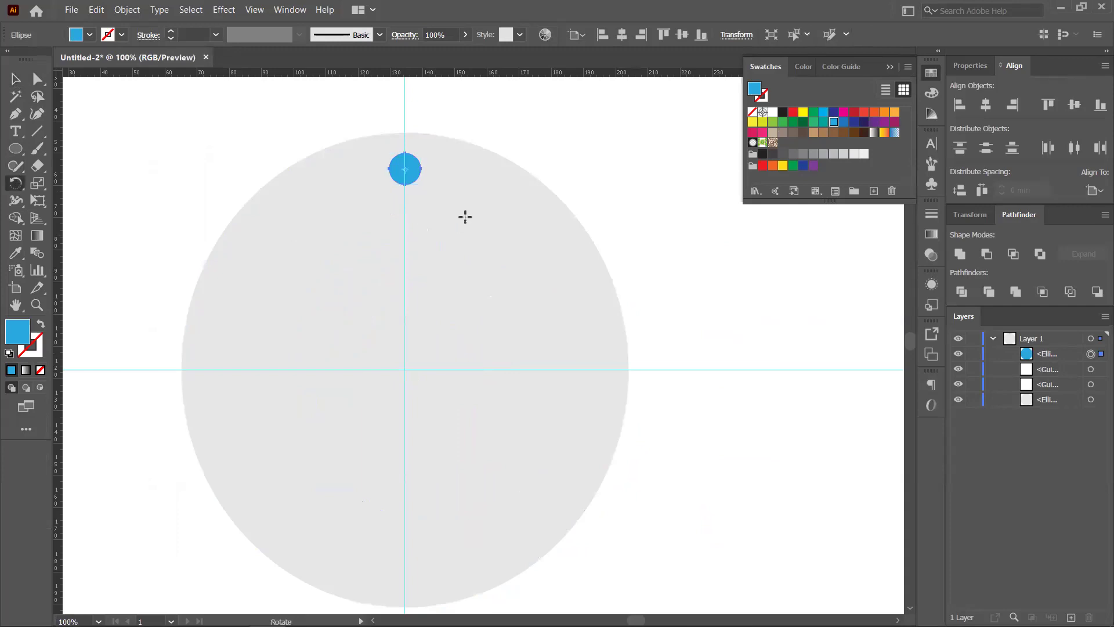
alt+click(405, 369)
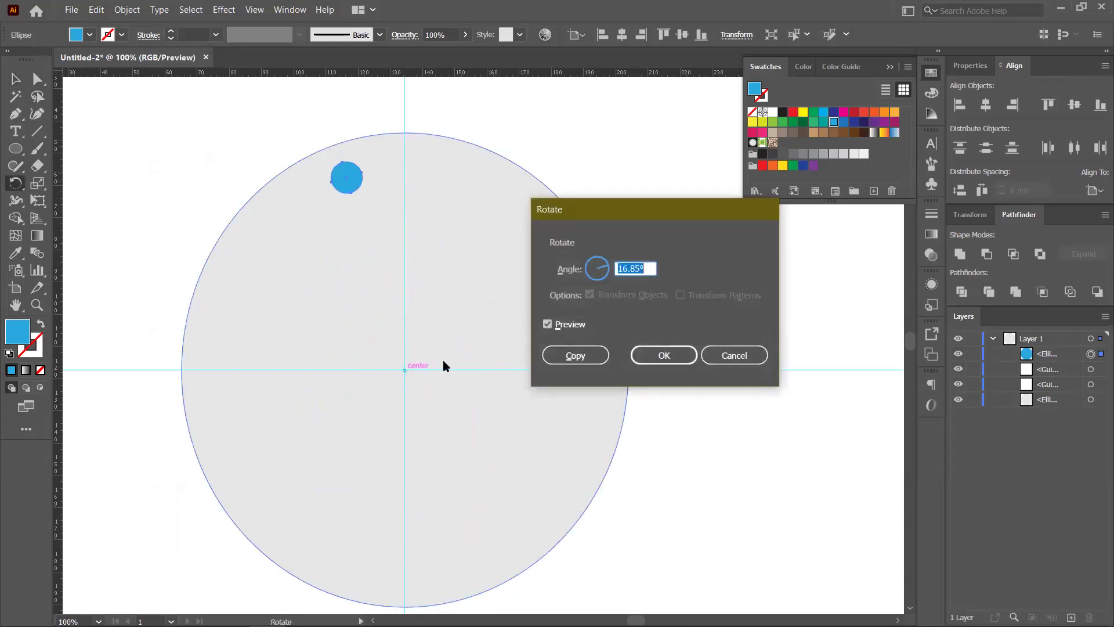
text(36)
click(575, 355)
key(ctrl+d)
key(ctrl+d)
key(ctrl+d)
key(ctrl+d)
key(ctrl+d)
key(ctrl+d)
key(ctrl+d)
key(ctrl+d)
key(ctrl+d)
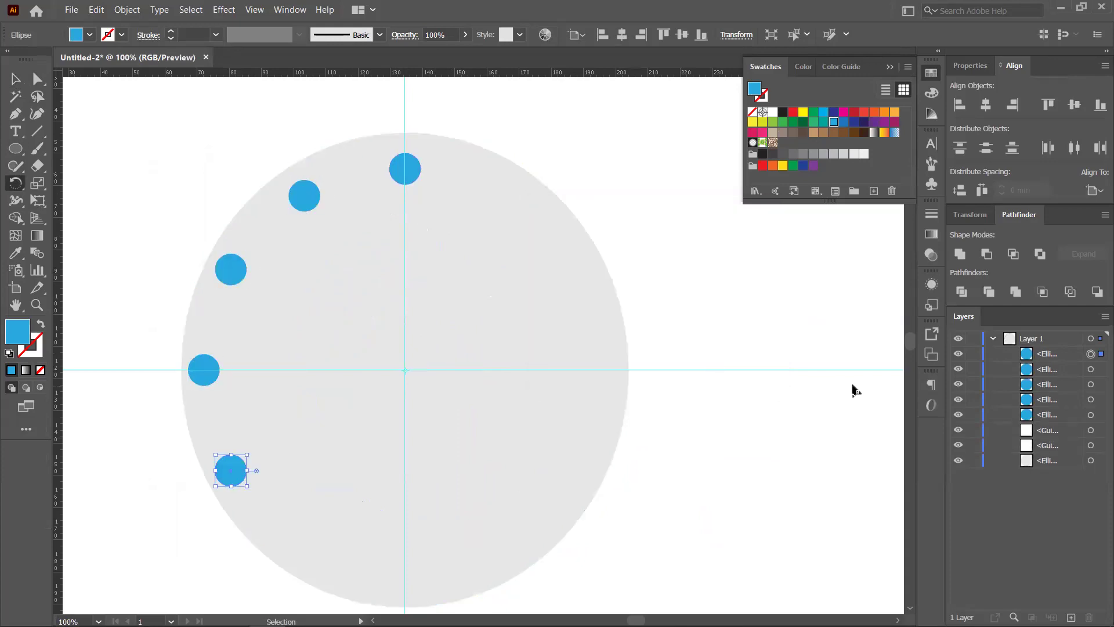
key(ctrl+d)
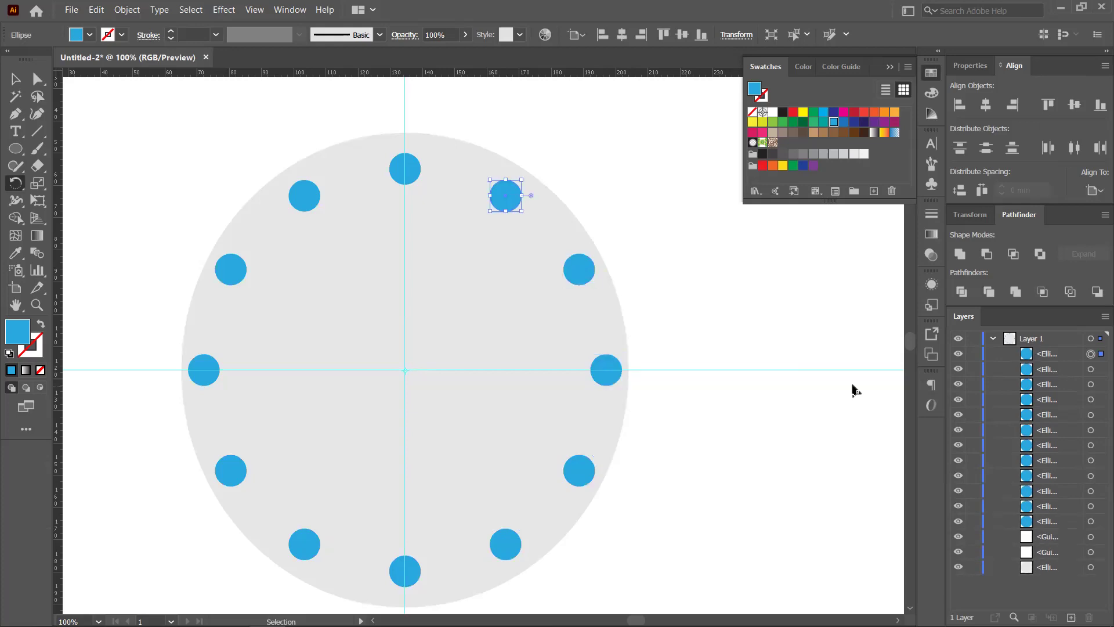
key(ctrl+shift+a)
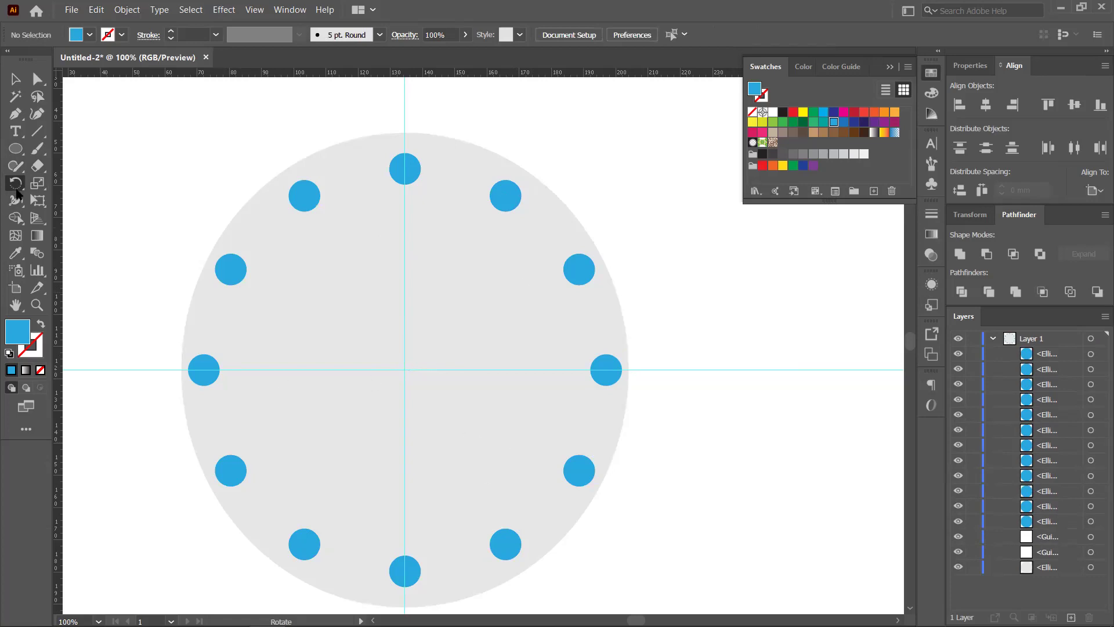
Draw a tall thin rectangle left of the circle and fill it dark navy.
click(15, 148)
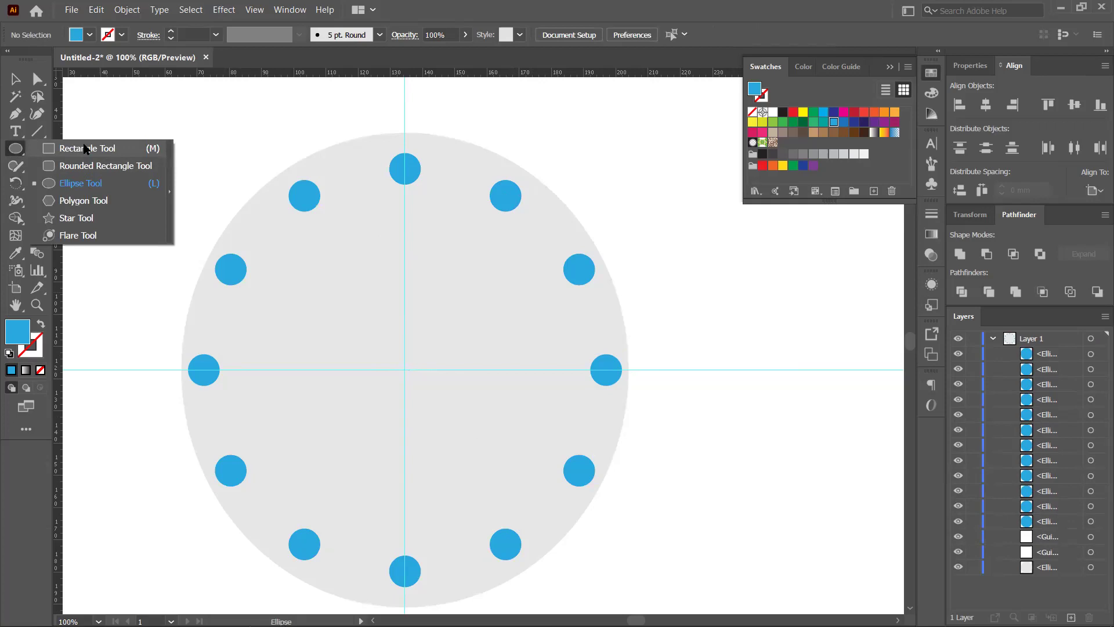
click(84, 149)
drag(125, 133, 126, 214)
click(15, 79)
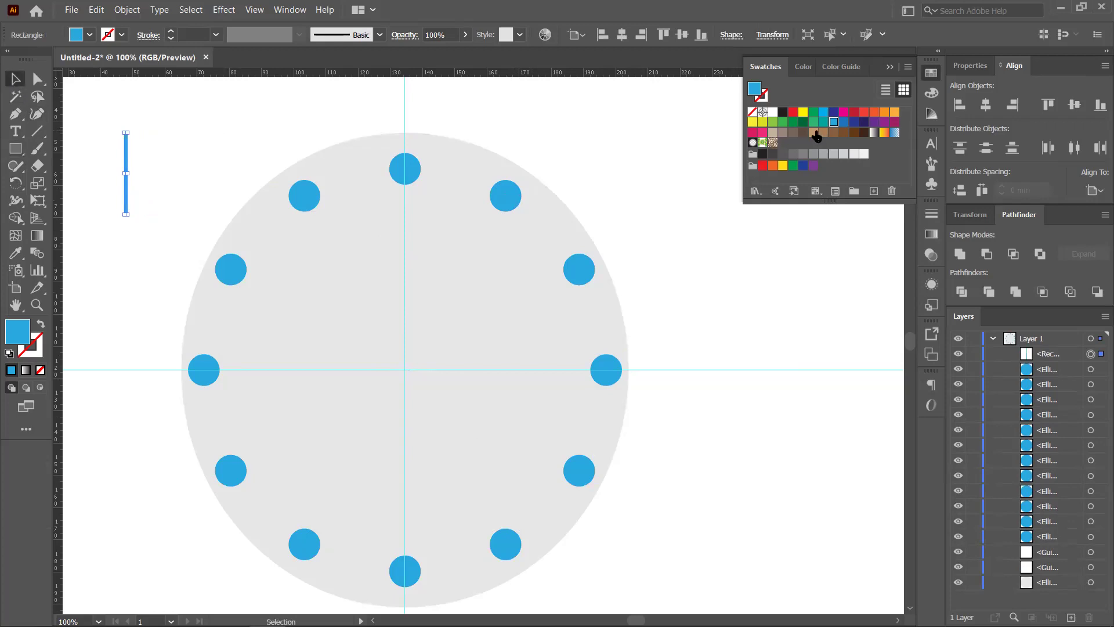
click(834, 113)
Snap the navy rectangle onto the vertical guide and shorten it from the top.
drag(126, 196, 405, 187)
scroll(405, 186, up, 7)
drag(418, 405, 415, 403)
scroll(415, 403, down, 4)
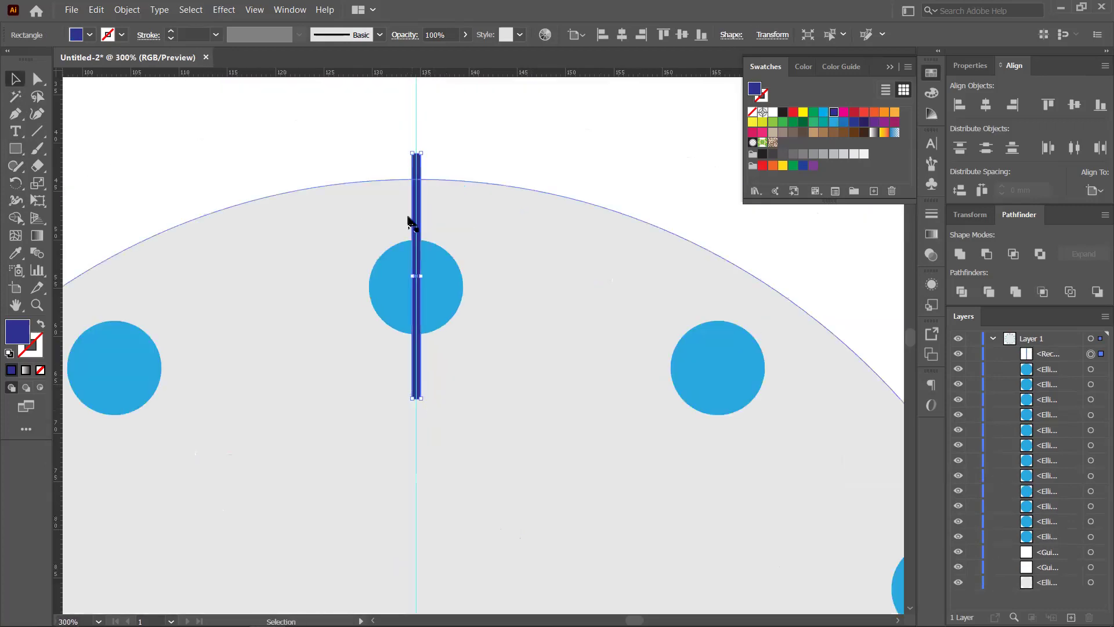
drag(422, 153, 423, 321)
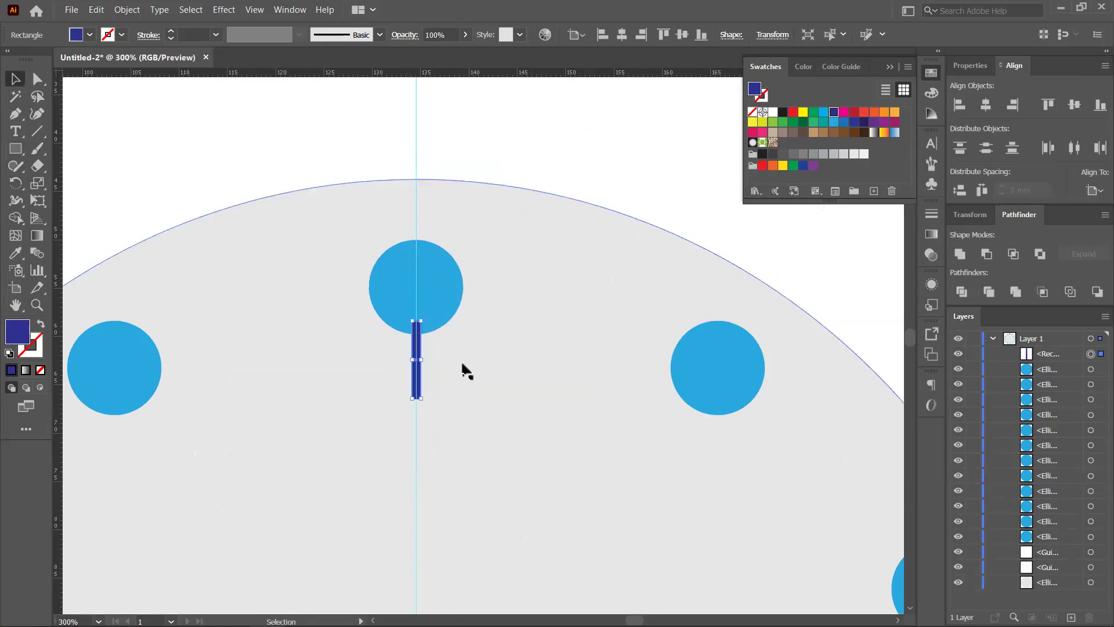
scroll(462, 368, up, 4)
scroll(292, 429, down, 2)
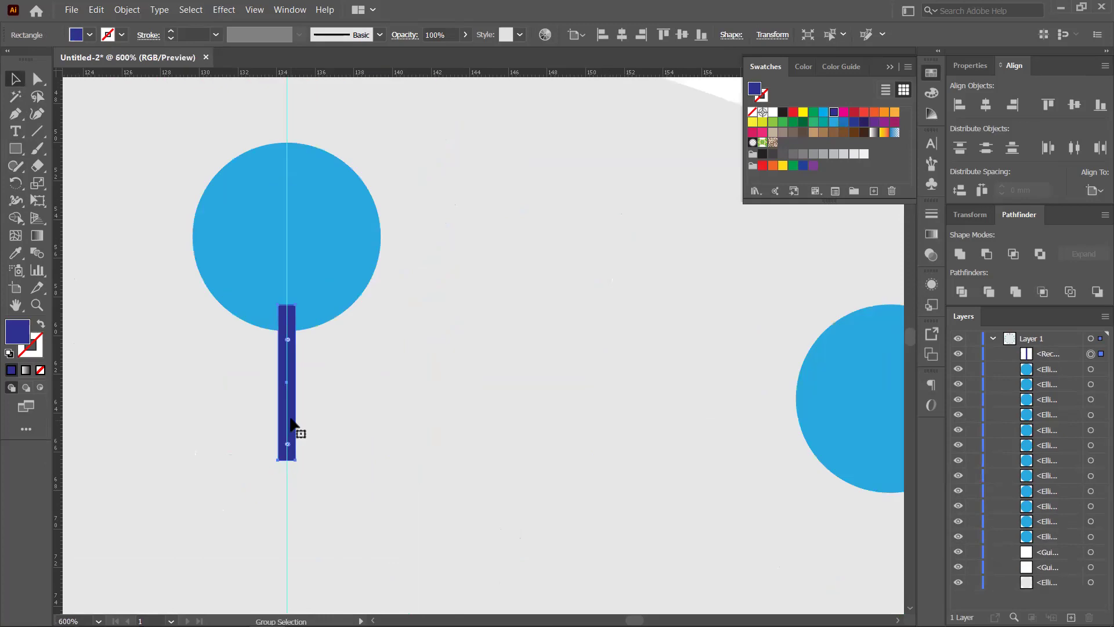
Move the bar into the top blue dot and align it using the dot as key object.
drag(292, 409, 291, 261)
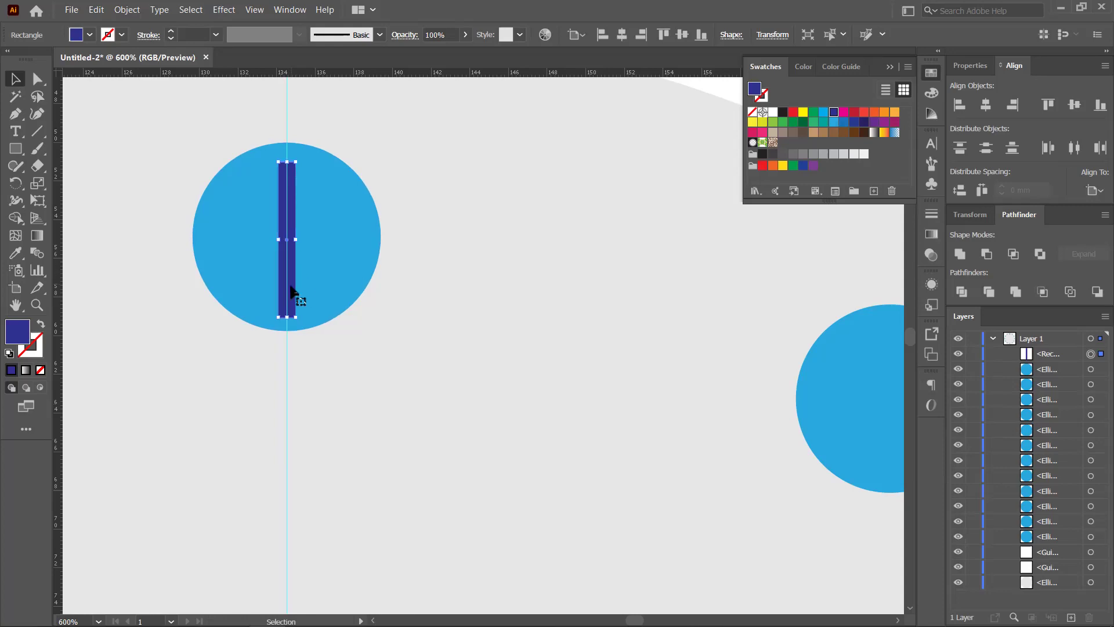
click(341, 249)
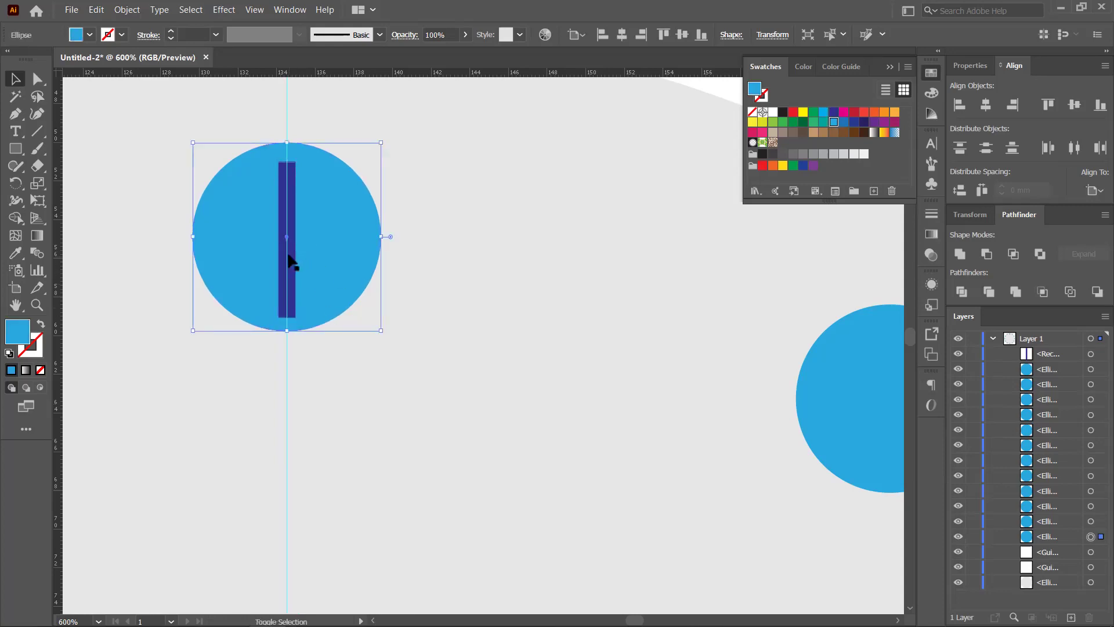
shift+click(292, 261)
click(340, 239)
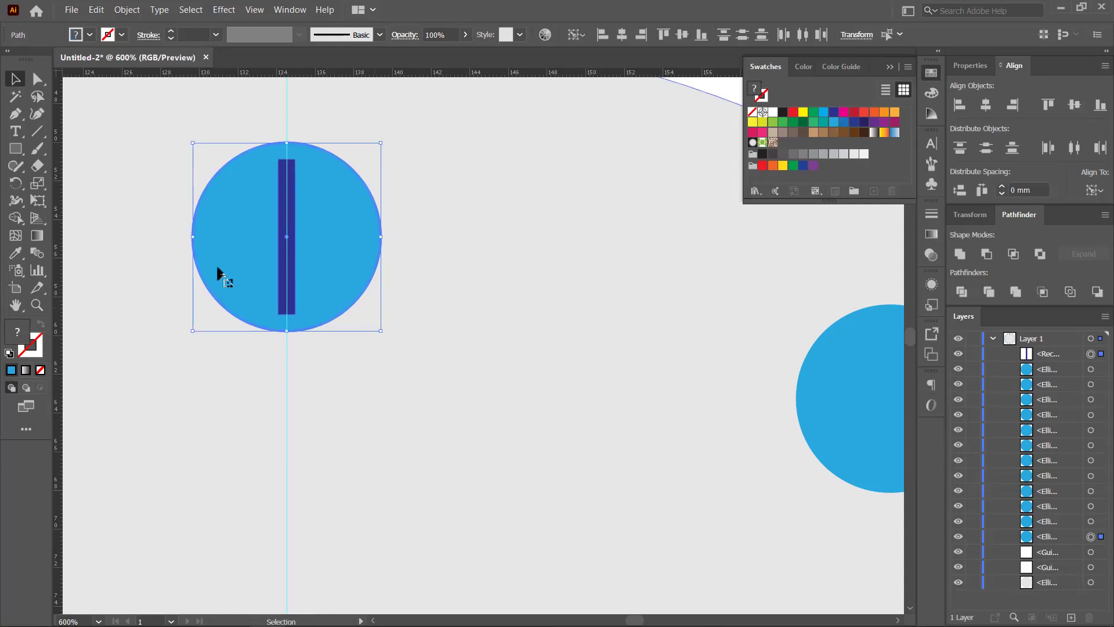
click(547, 244)
scroll(299, 292, down, 8)
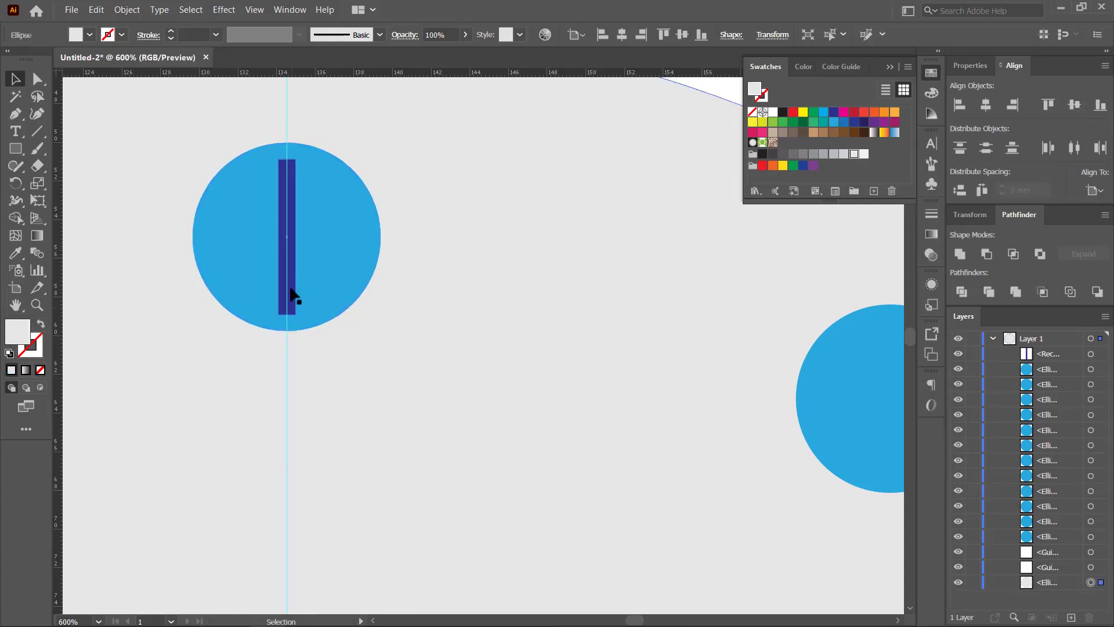
scroll(339, 360, down, 1)
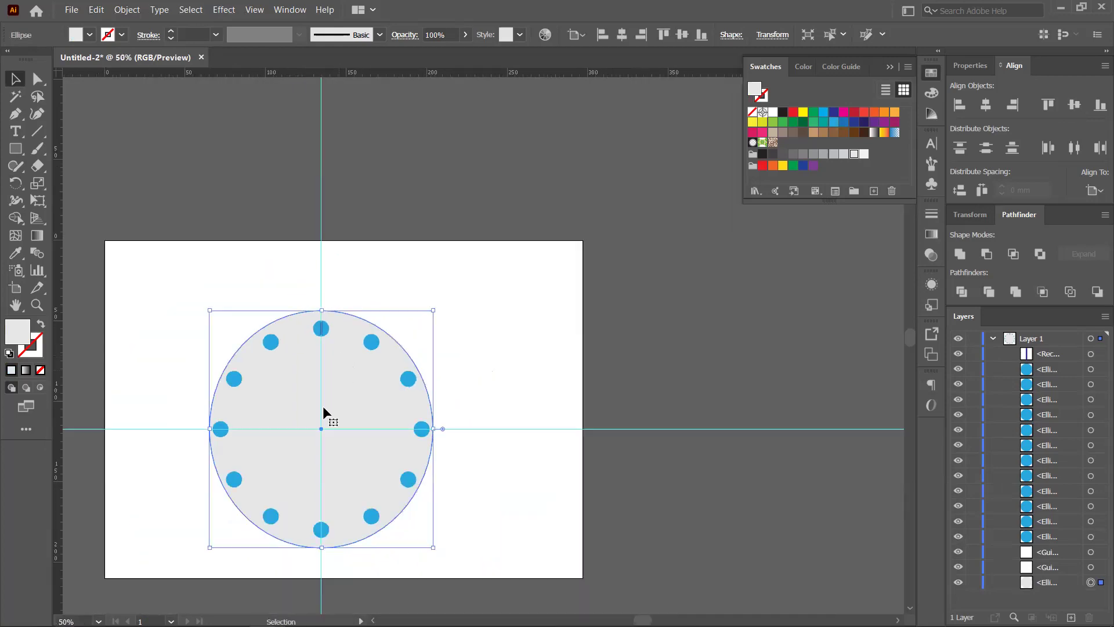
Lock the big gray circle with Ctrl+2.
click(525, 393)
click(340, 399)
key(ctrl+2)
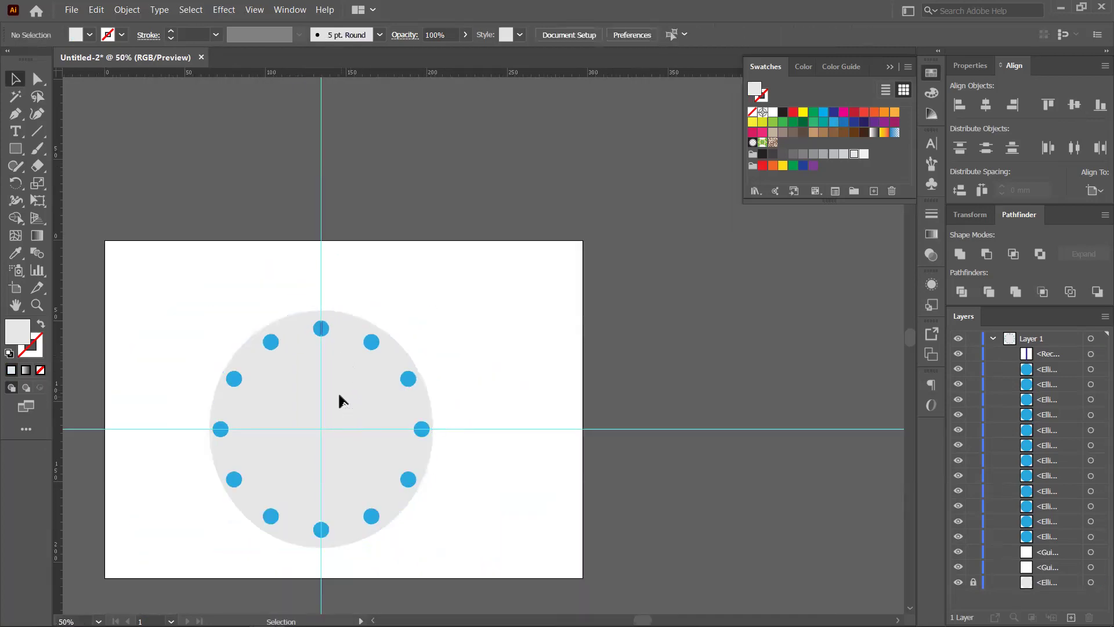
Group the twelve blue dots, excluding the navy bar, and verify they move together.
drag(184, 287, 461, 538)
scroll(331, 417, up, 3)
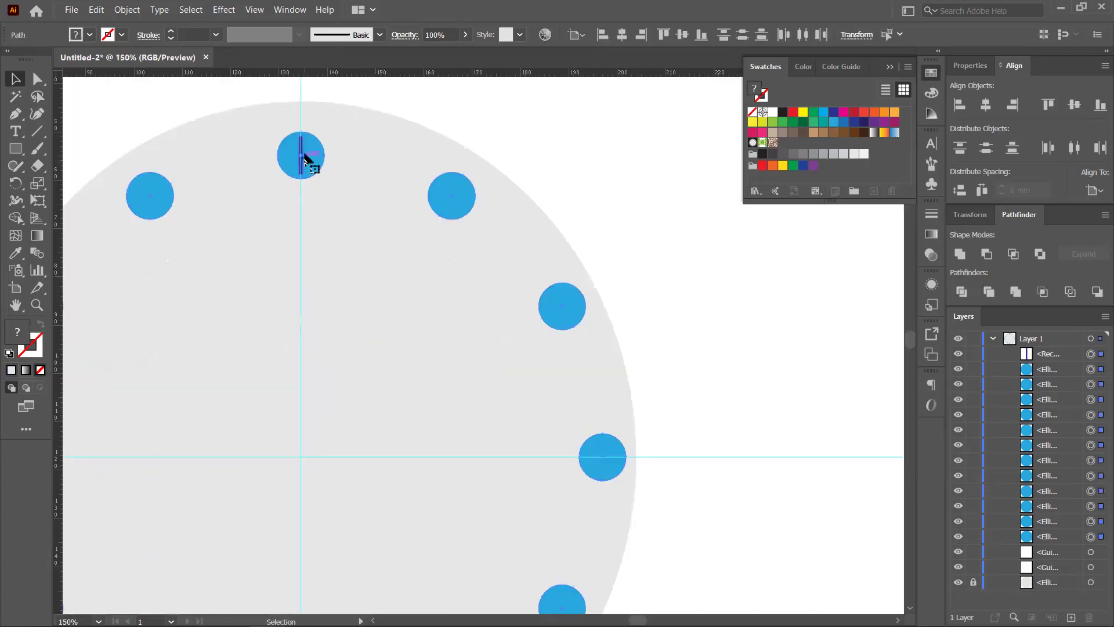
scroll(310, 137, up, 6)
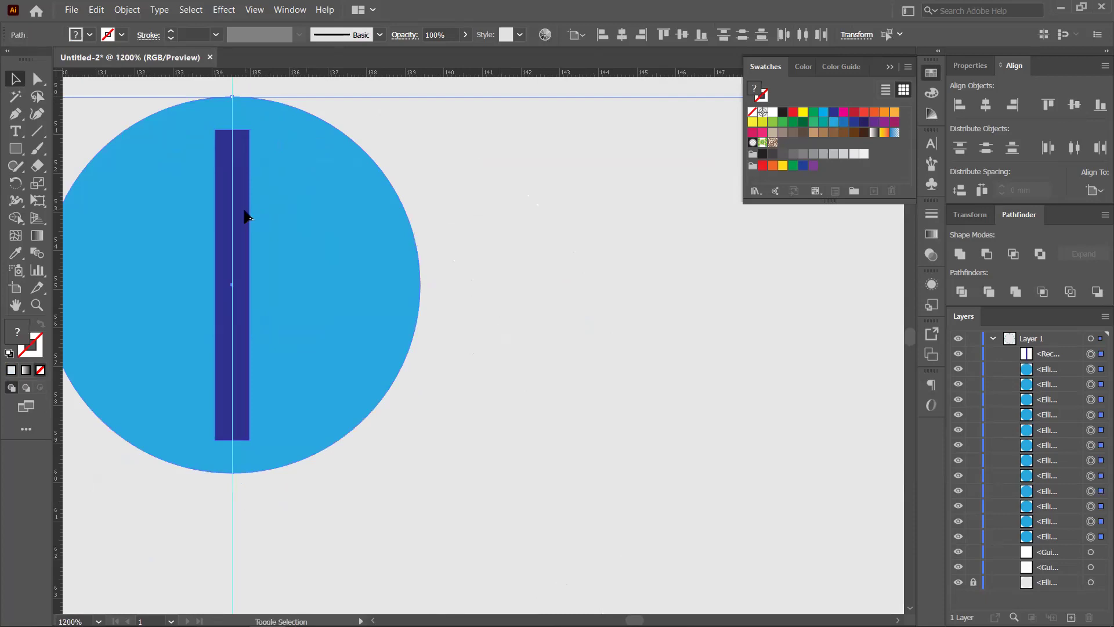
shift+click(245, 217)
scroll(308, 277, down, 9)
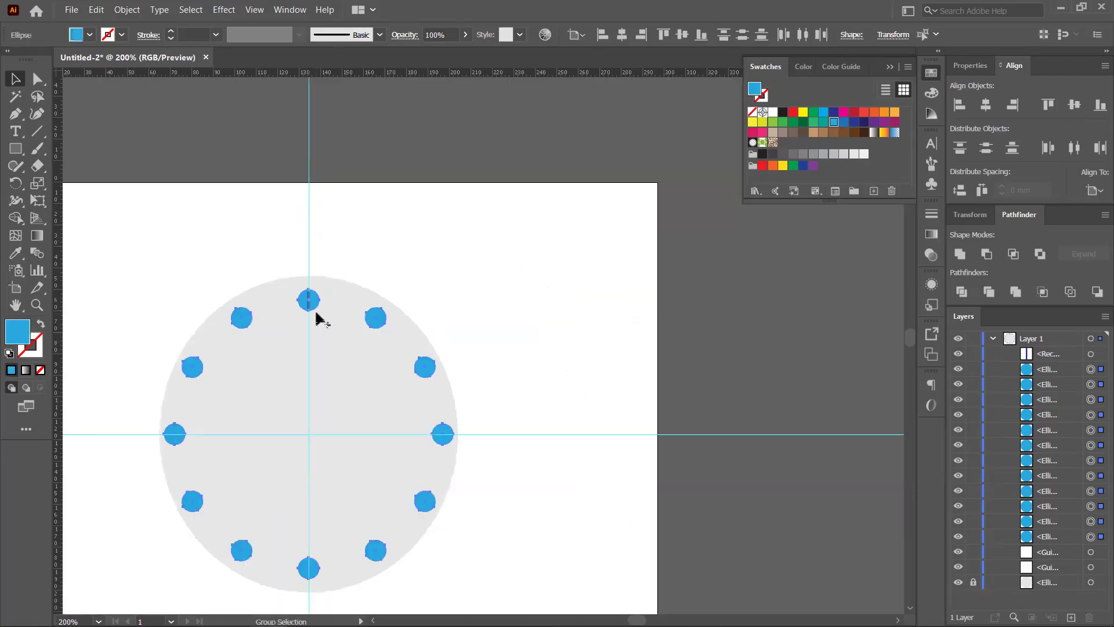
key(a)
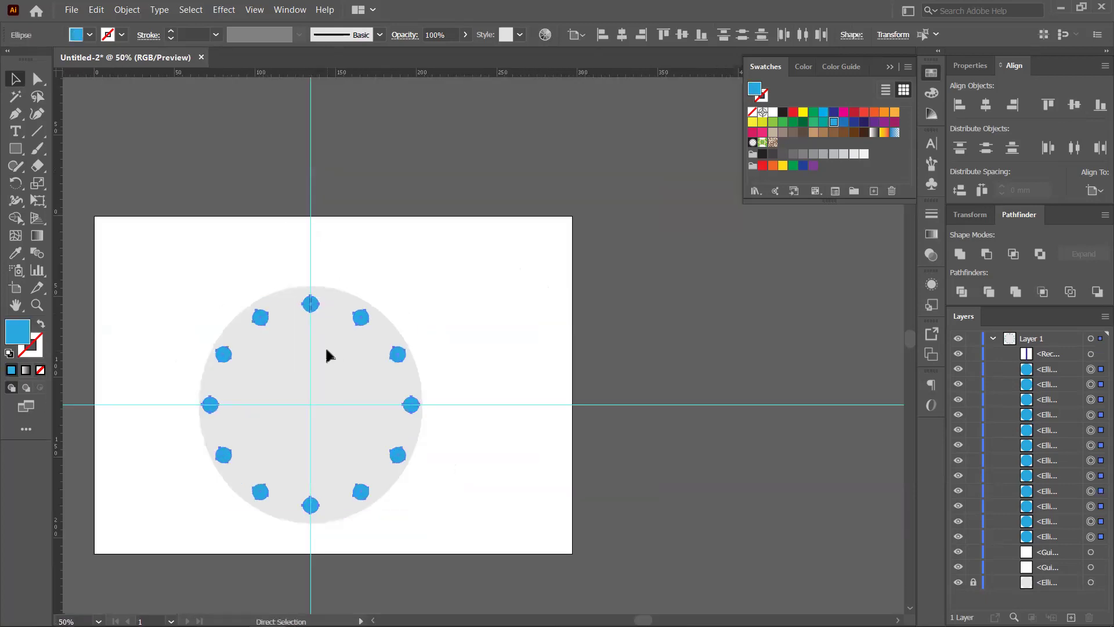
key(ctrl+g)
key(v)
drag(398, 455, 514, 432)
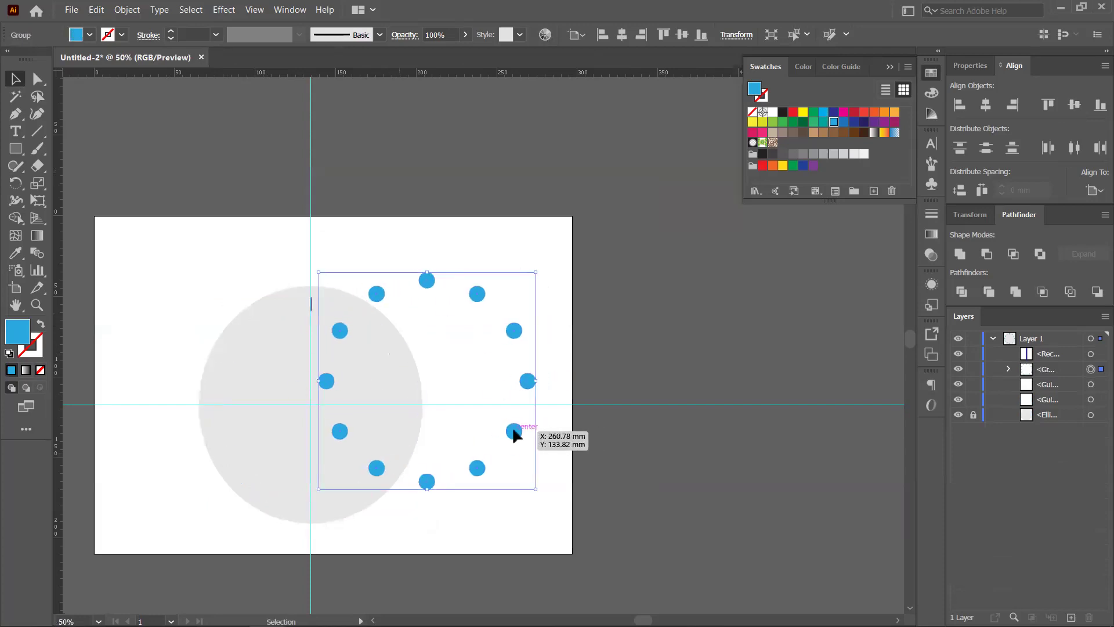
key(ctrl+z)
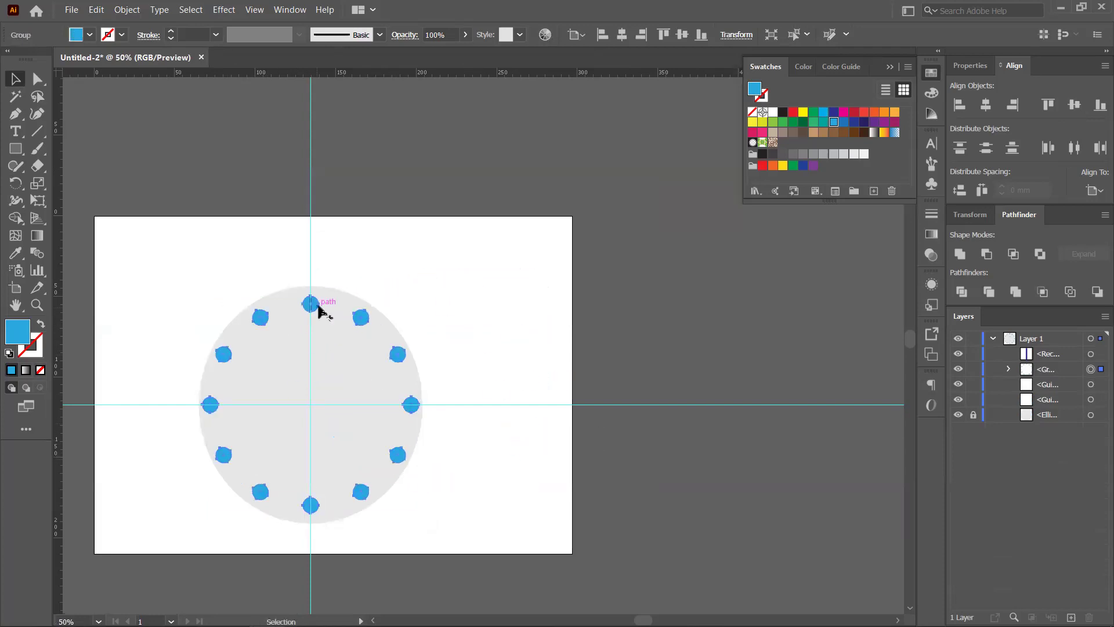
Lock the dot group and select the navy bar.
scroll(319, 311, up, 5)
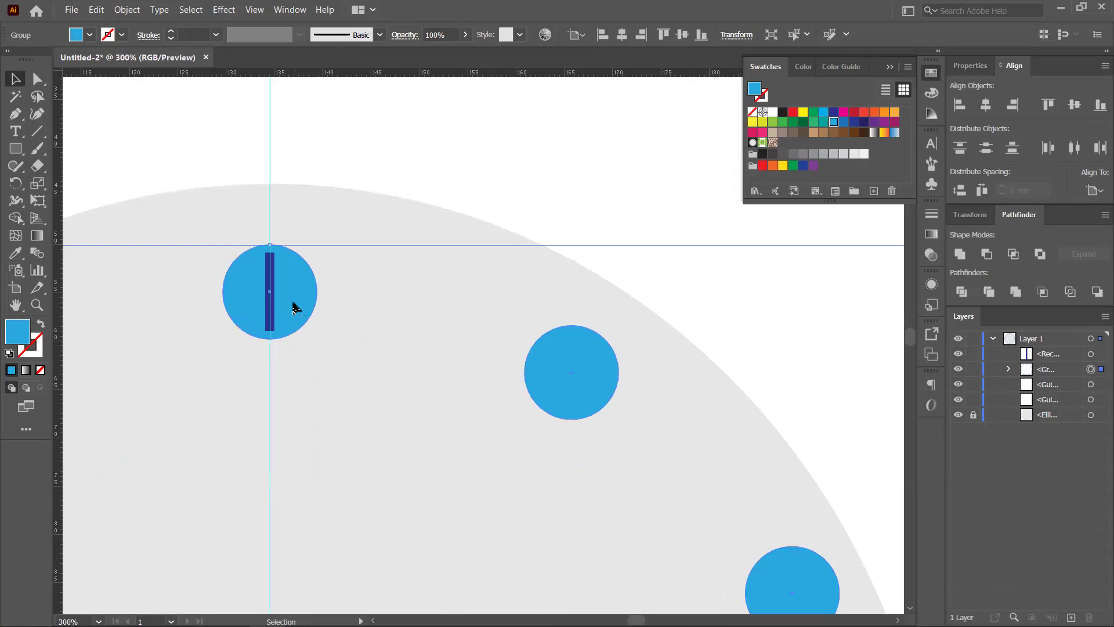
key(ctrl+2)
scroll(296, 307, down, 4)
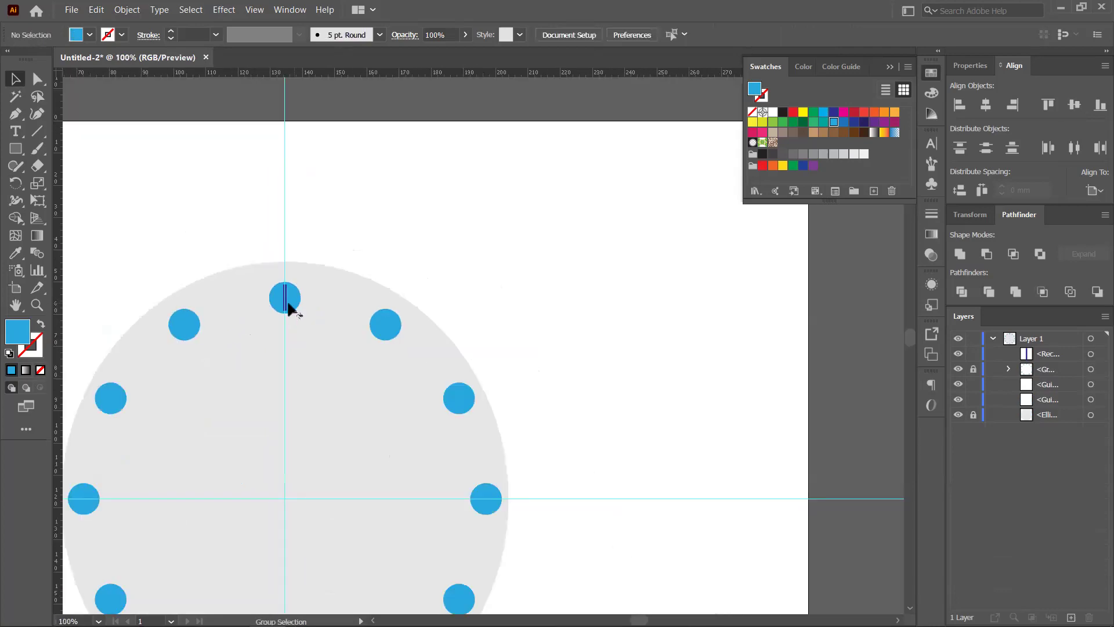
scroll(294, 307, up, 4)
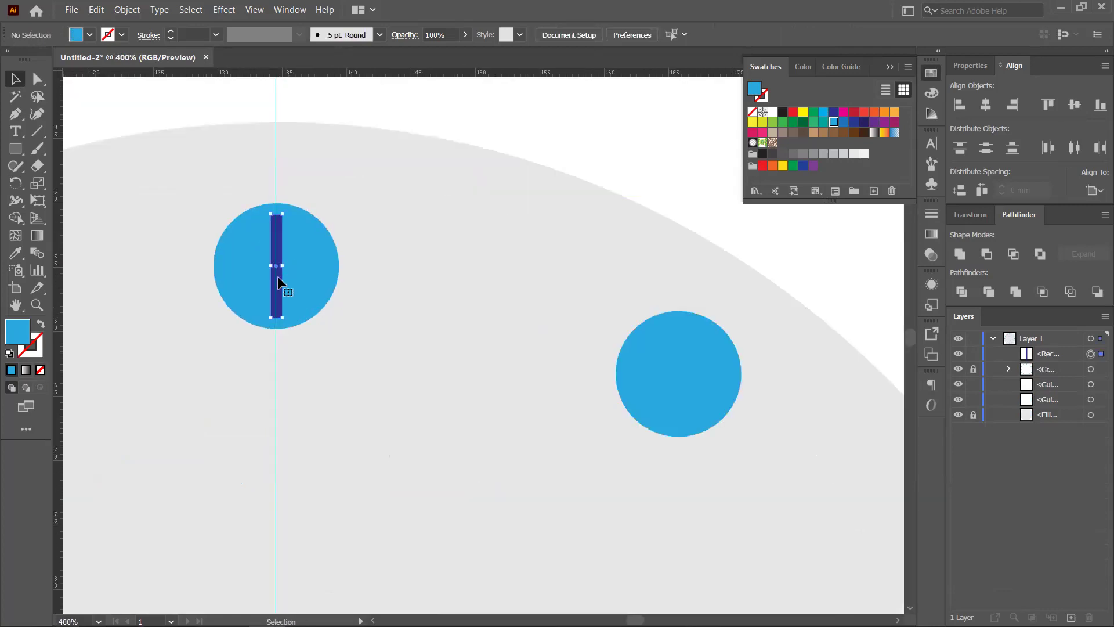
click(277, 273)
scroll(339, 291, down, 1)
scroll(351, 399, down, 4)
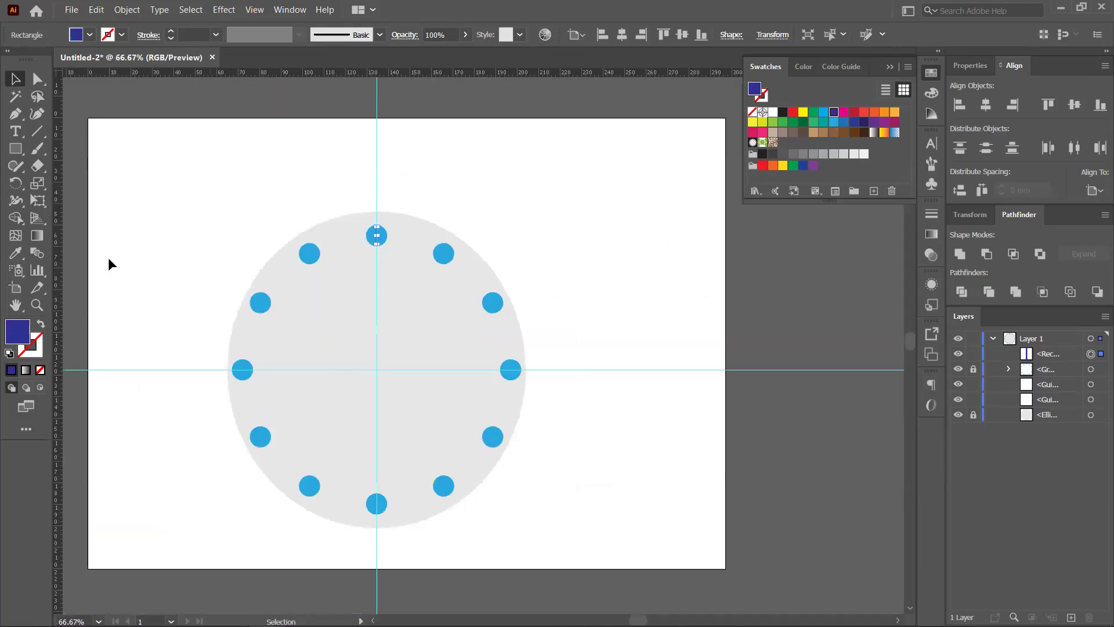
Set the navy bar's rotation pivot at the circle's centre and start entering the 360/60 angle.
click(15, 184)
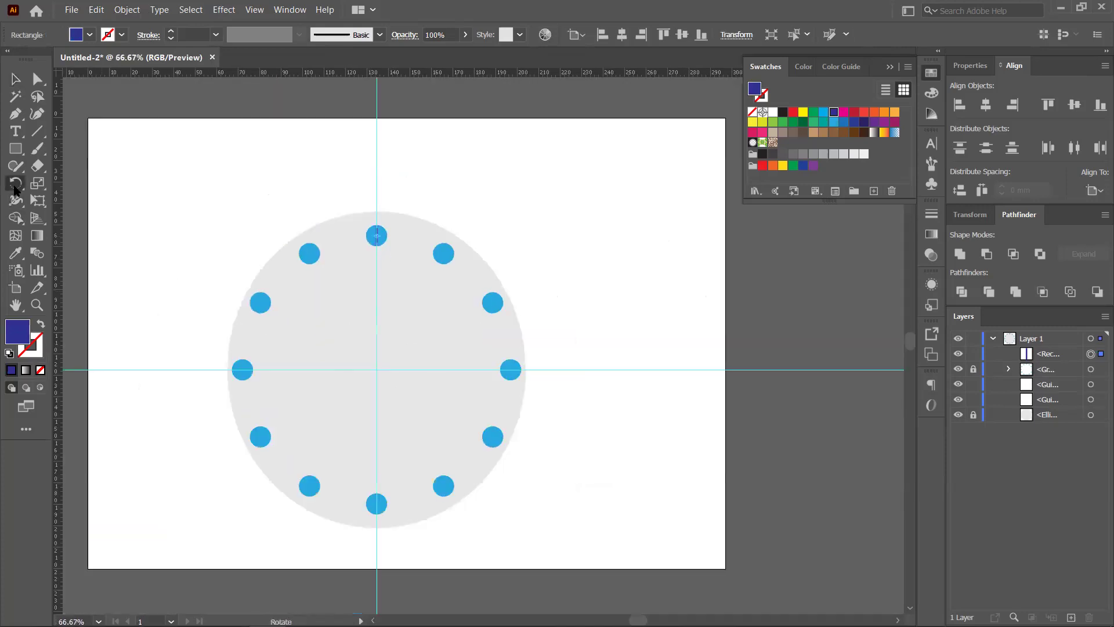
alt+click(375, 368)
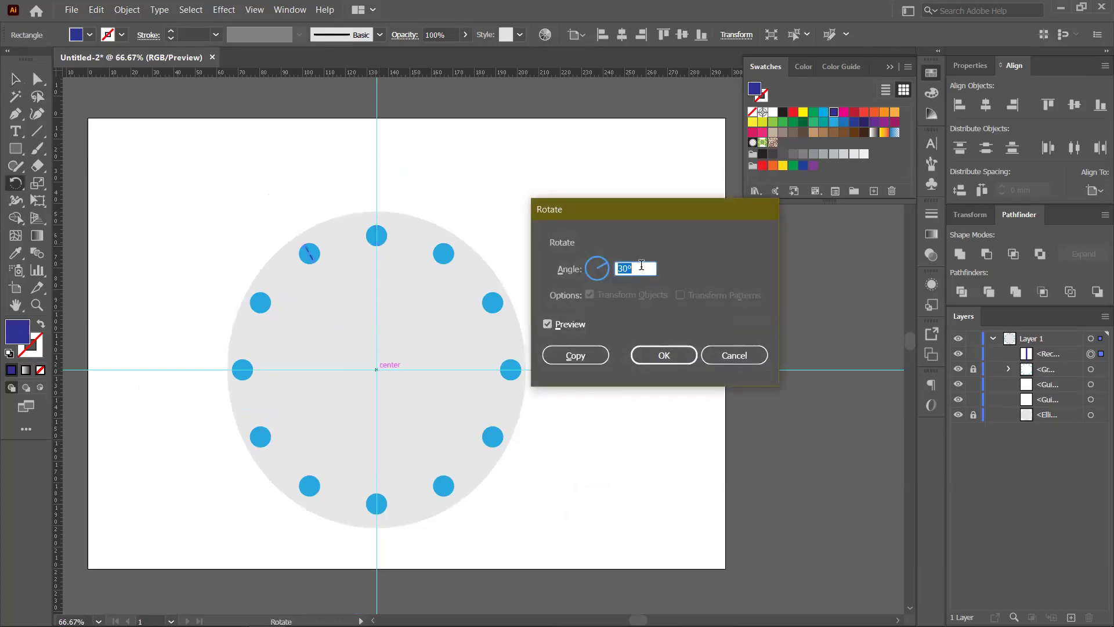
text(3)
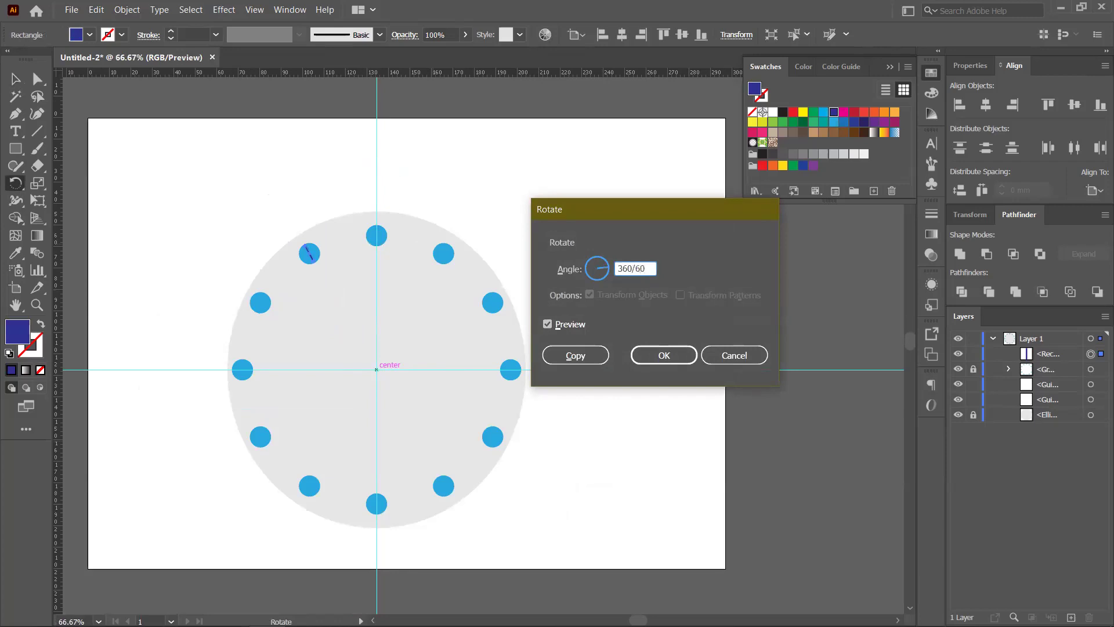
Rotate-copy the tick mark at 360/60 and repeat until 60 ticks ring the dial.
click(573, 355)
key(v)
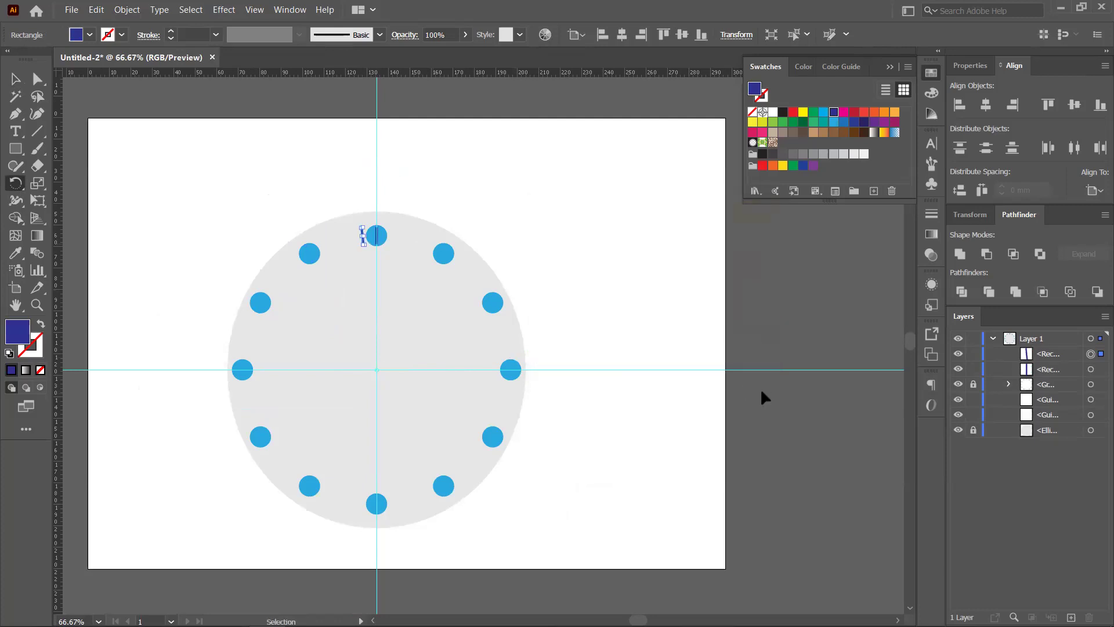
key(ctrl+d)
key(ctrl+d)
key(ctrl+d)
key(ctrl+d)
key(ctrl+d)
key(ctrl+d)
key(ctrl+d)
key(ctrl+d)
key(ctrl+d)
key(ctrl+d)
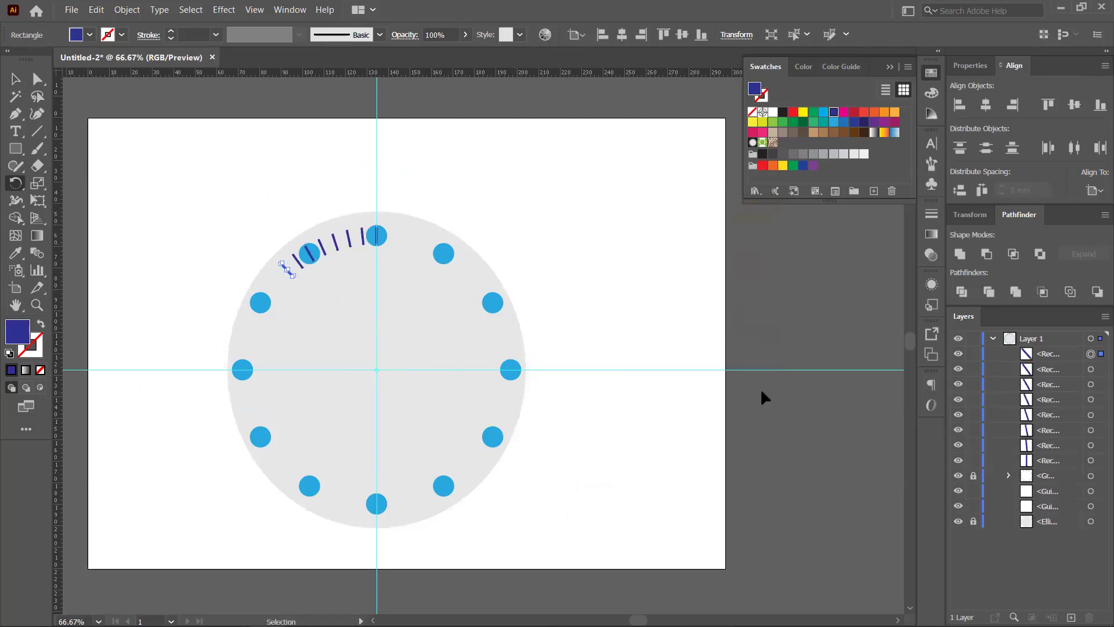
key(ctrl+d)
key(ctrl+d)
key(ctrl+d)
key(ctrl+d)
key(ctrl+d)
key(ctrl+d)
key(ctrl+d)
key(ctrl+d)
key(ctrl+d)
key(ctrl+d)
key(ctrl+d)
key(ctrl+d)
key(ctrl+d)
key(ctrl+d)
key(ctrl+d)
key(ctrl+d)
key(ctrl+d)
key(ctrl+d)
key(ctrl+d)
key(ctrl+d)
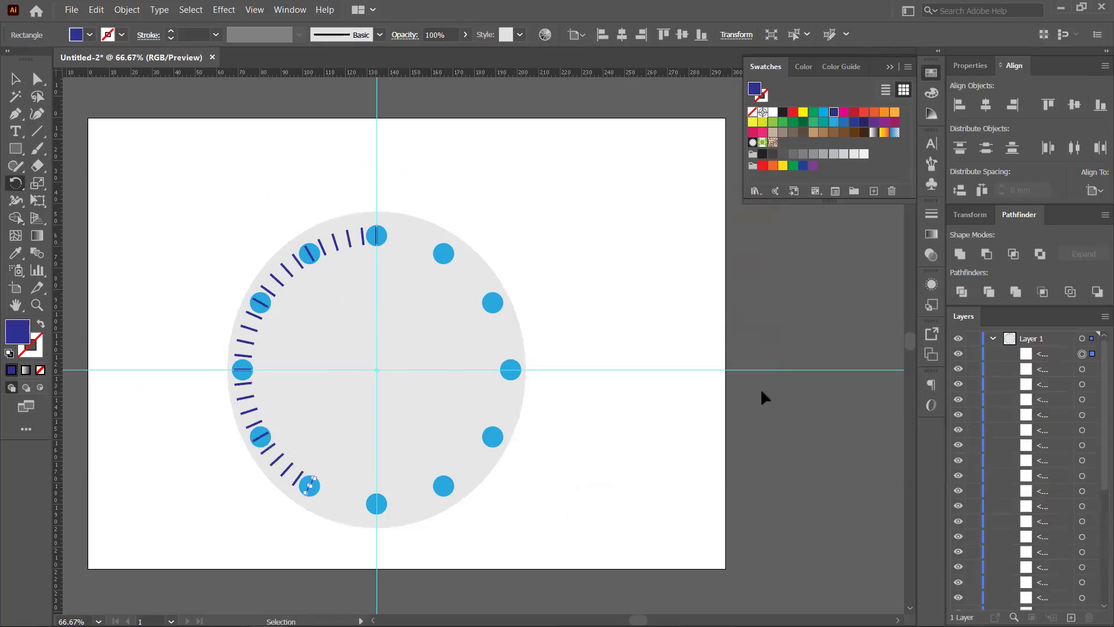
key(ctrl+d)
key(ctrl+d)
key(ctrl+d)
key(ctrl+d)
key(ctrl+d)
key(ctrl+d)
key(ctrl+d)
key(ctrl+d)
key(ctrl+d)
key(ctrl+d)
key(ctrl+d)
key(ctrl+d)
key(ctrl+d)
key(ctrl+d)
key(ctrl+d)
key(ctrl+d)
key(ctrl+d)
key(ctrl+d)
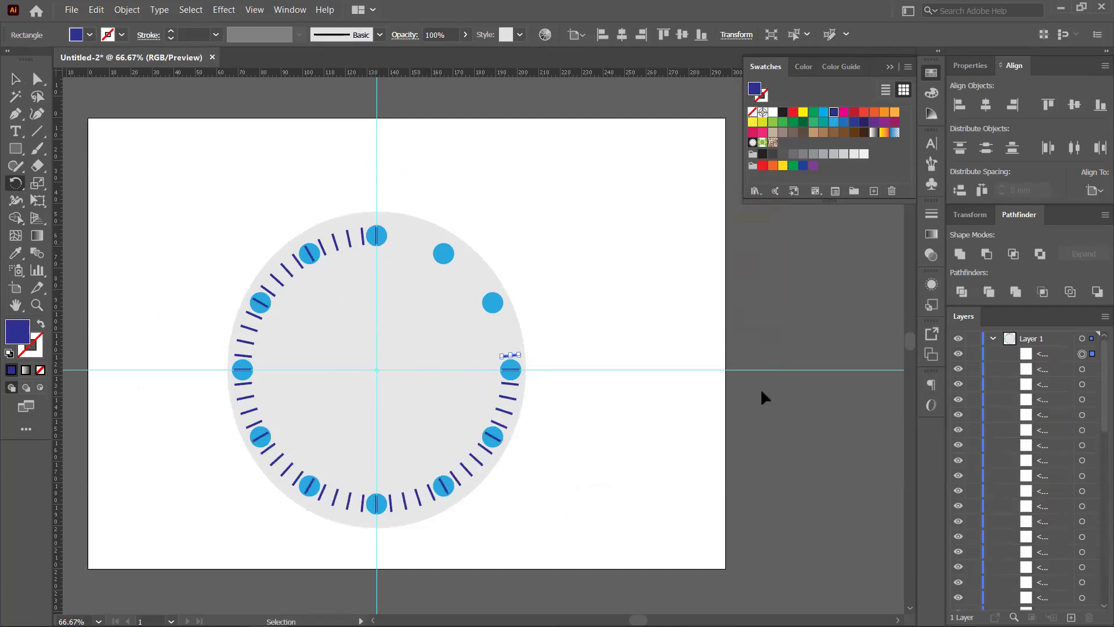
key(ctrl+d)
key(ctrl+d)
key(ctrl+d)
key(ctrl+d)
key(ctrl+d)
key(ctrl+d)
key(ctrl+d)
key(ctrl+d)
key(ctrl+d)
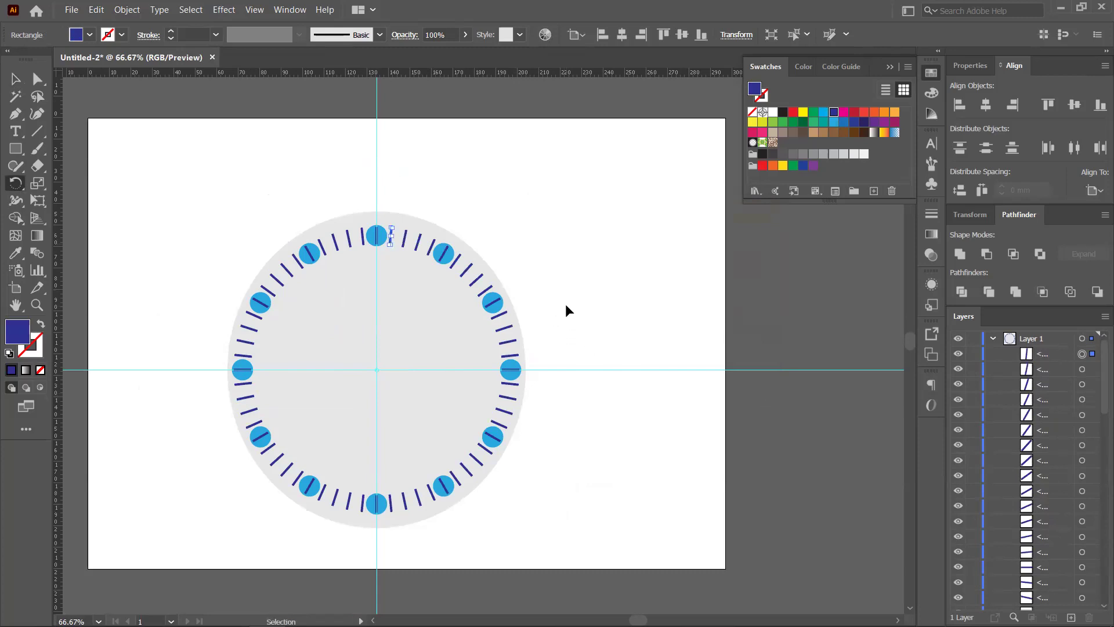
key(ctrl+shift+a)
Select all the tick marks around the dial and group them.
key(v)
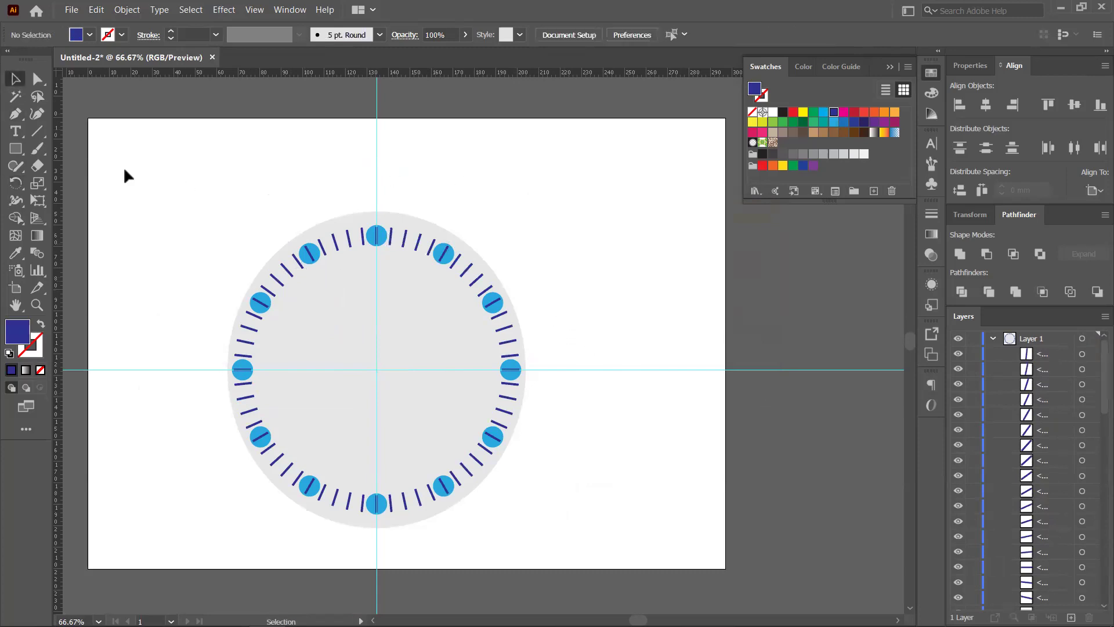
drag(140, 194, 557, 562)
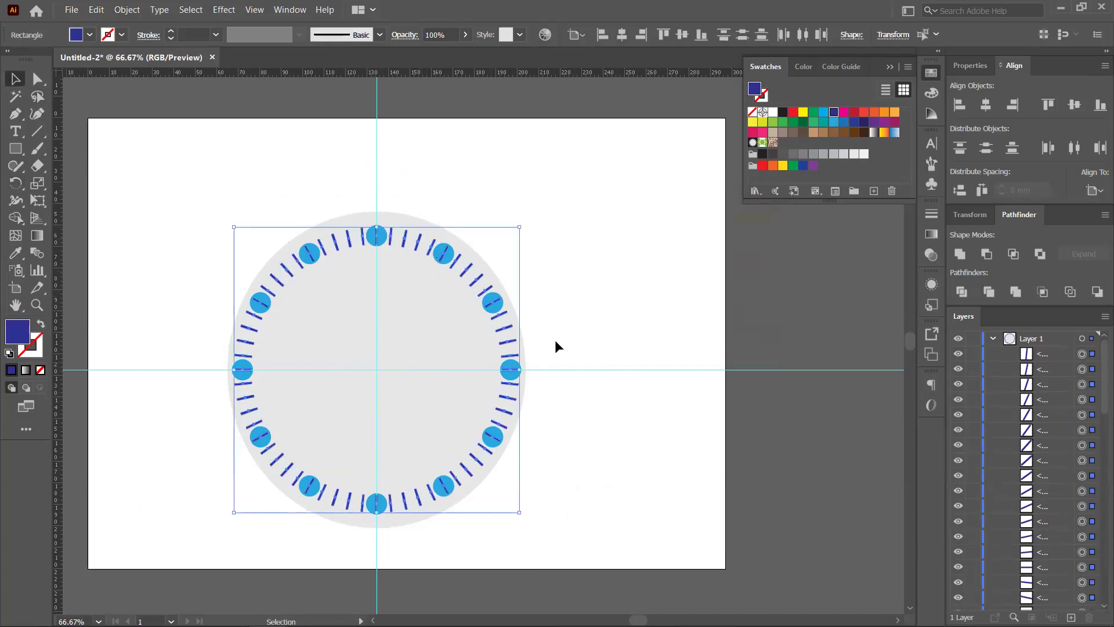
key(a)
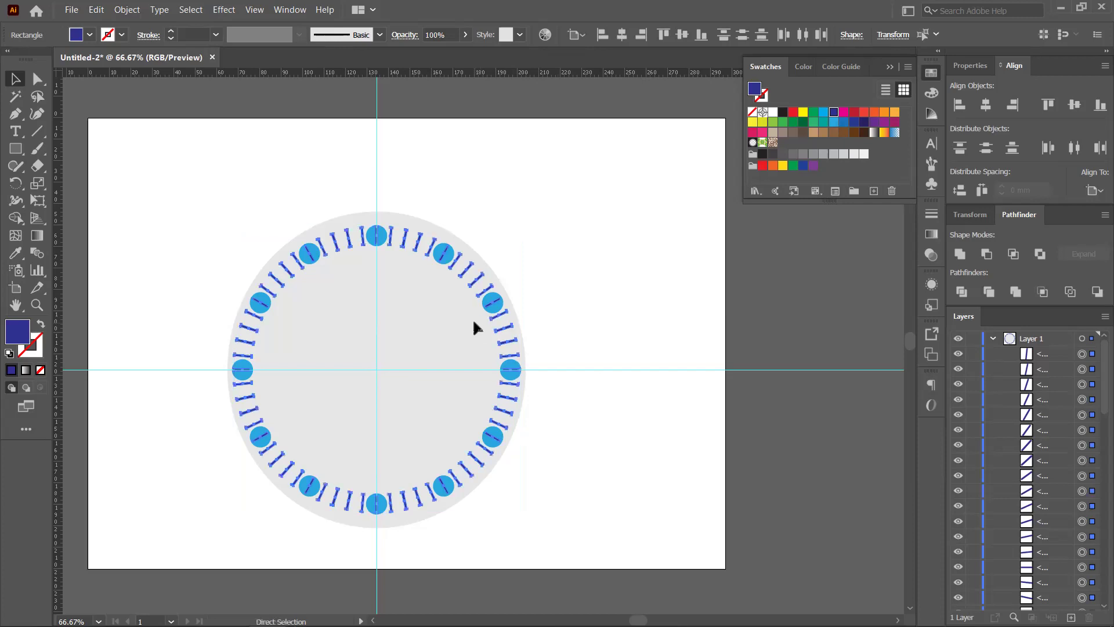
key(ctrl+g)
key(v)
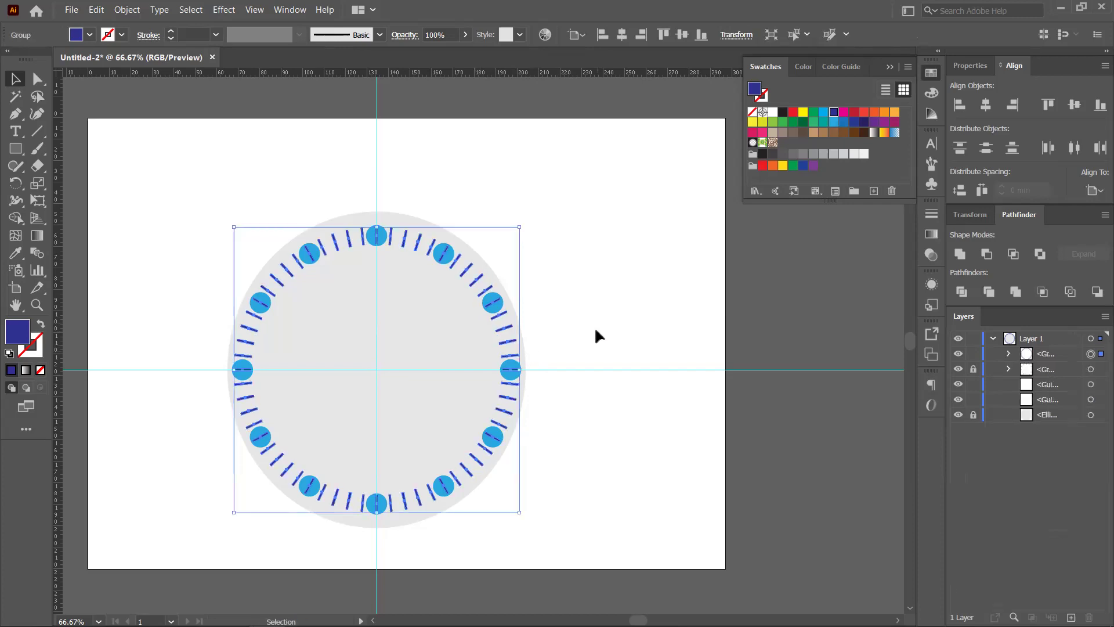
click(595, 330)
Unlock all objects and send the tick group behind the blue hour dots.
key(ctrl+alt)
key(ctrl+alt+2)
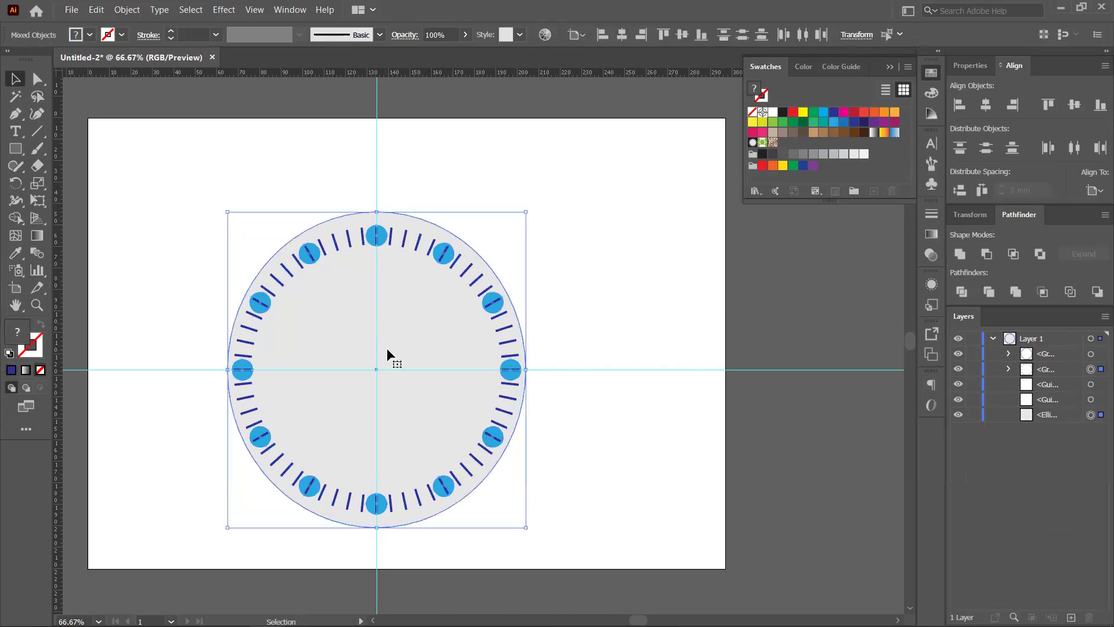
click(619, 278)
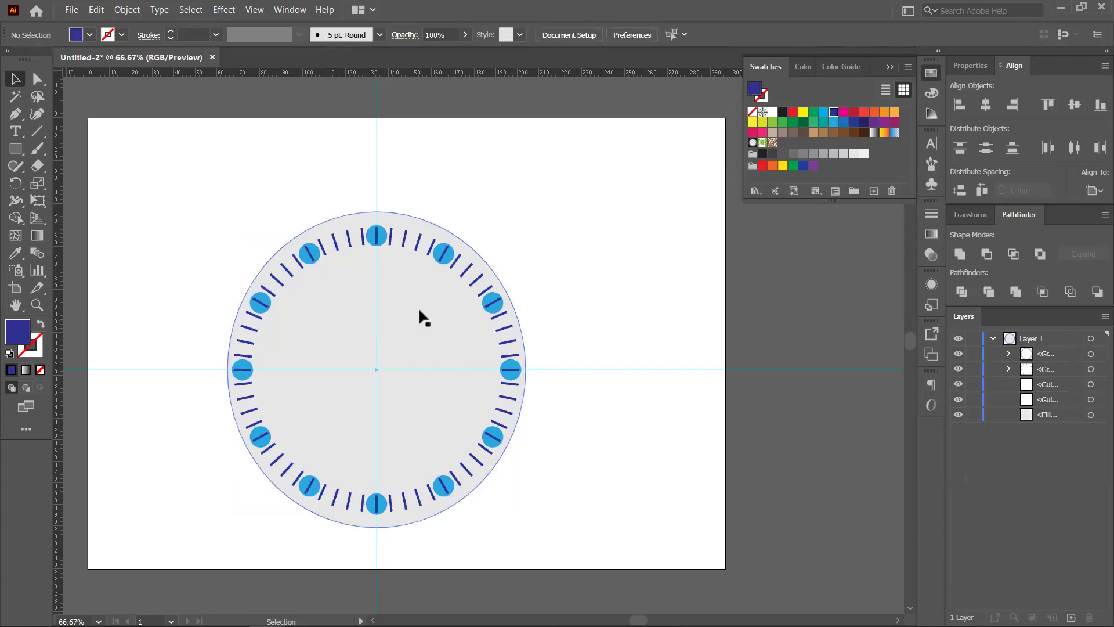
scroll(451, 258, up, 2)
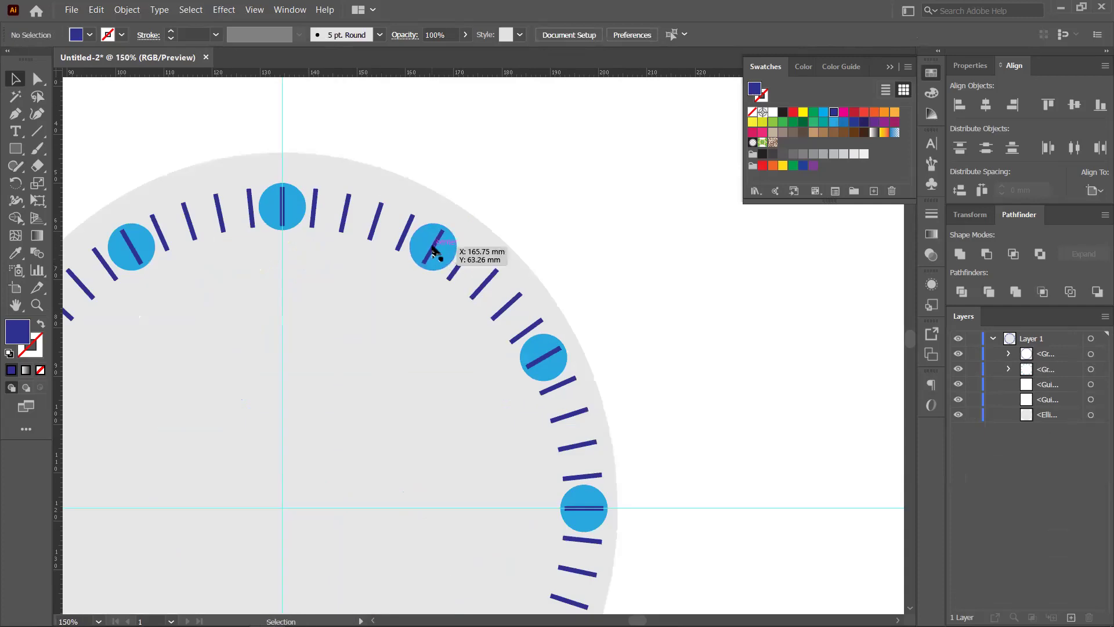
click(453, 260)
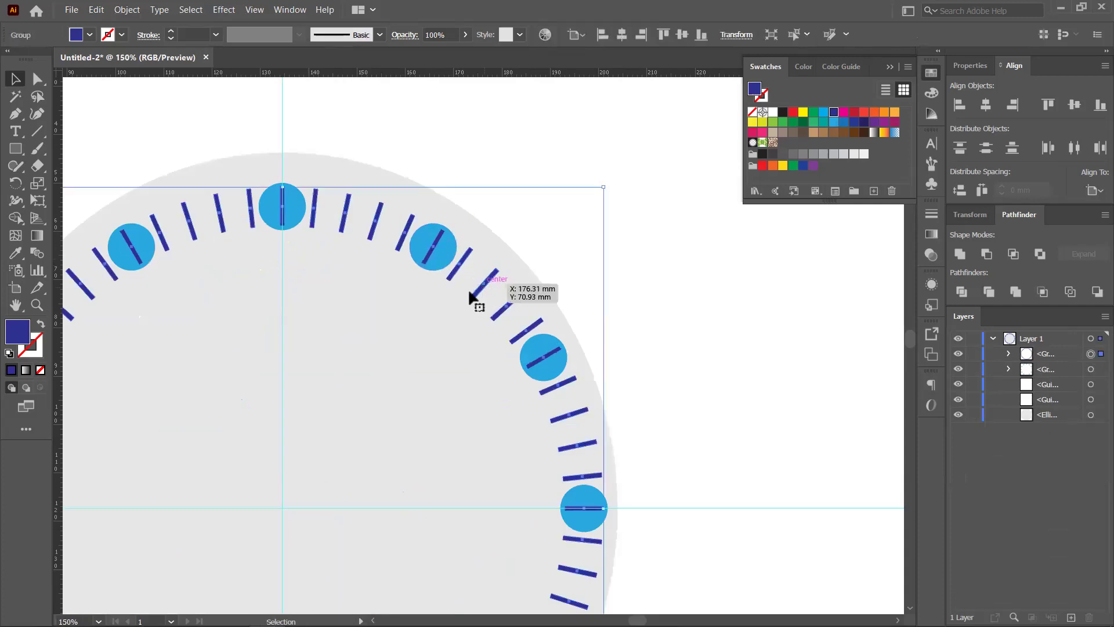
key(a)
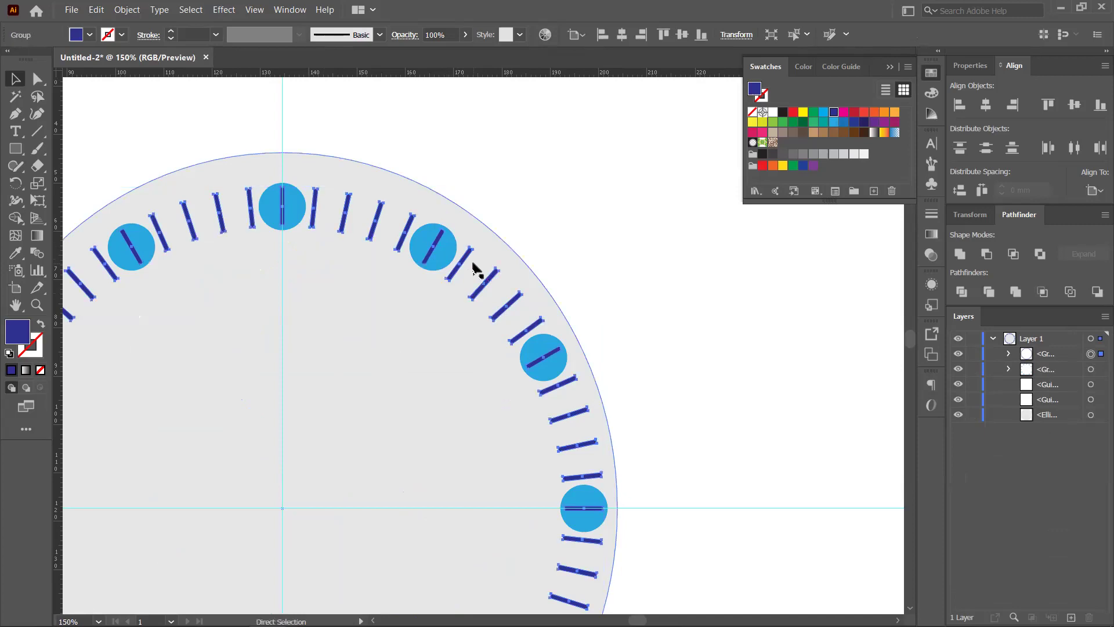
key(ctrl+[)
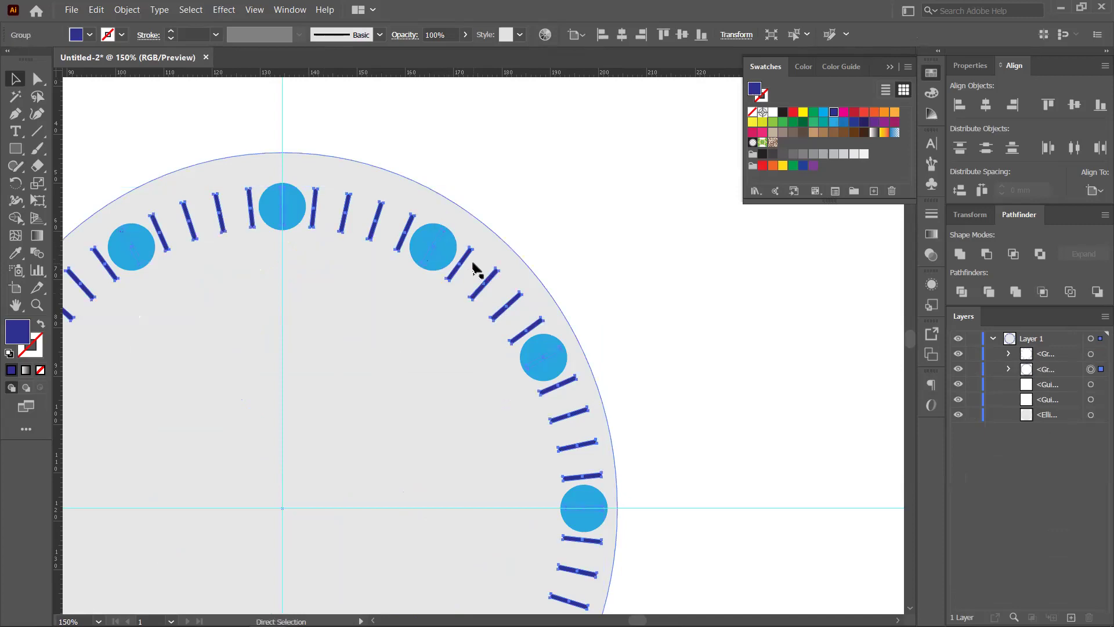
key(v)
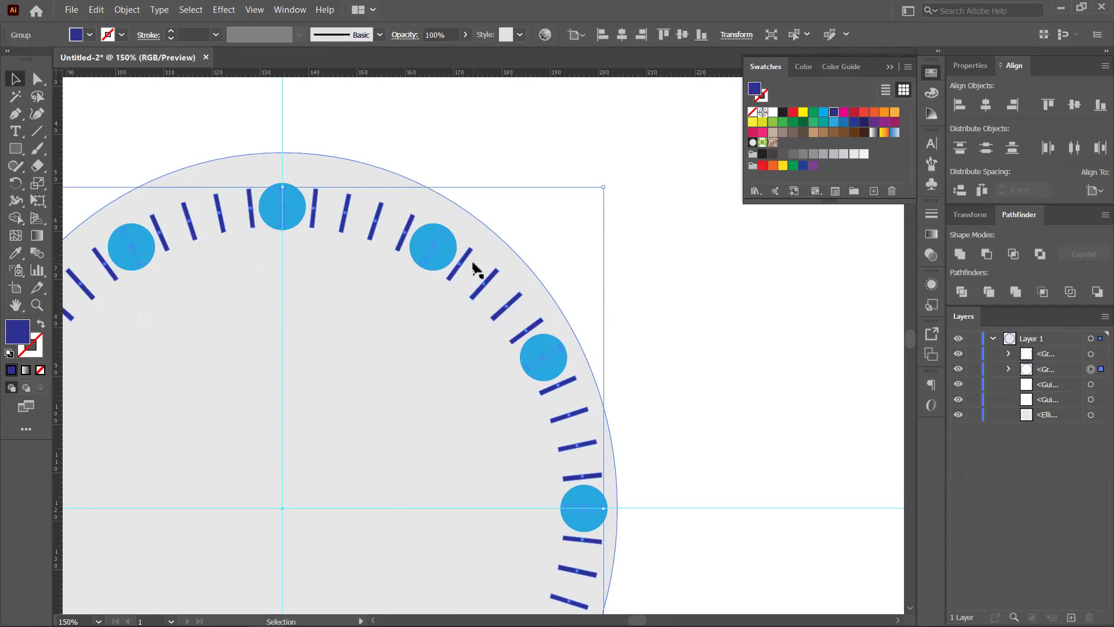
click(713, 321)
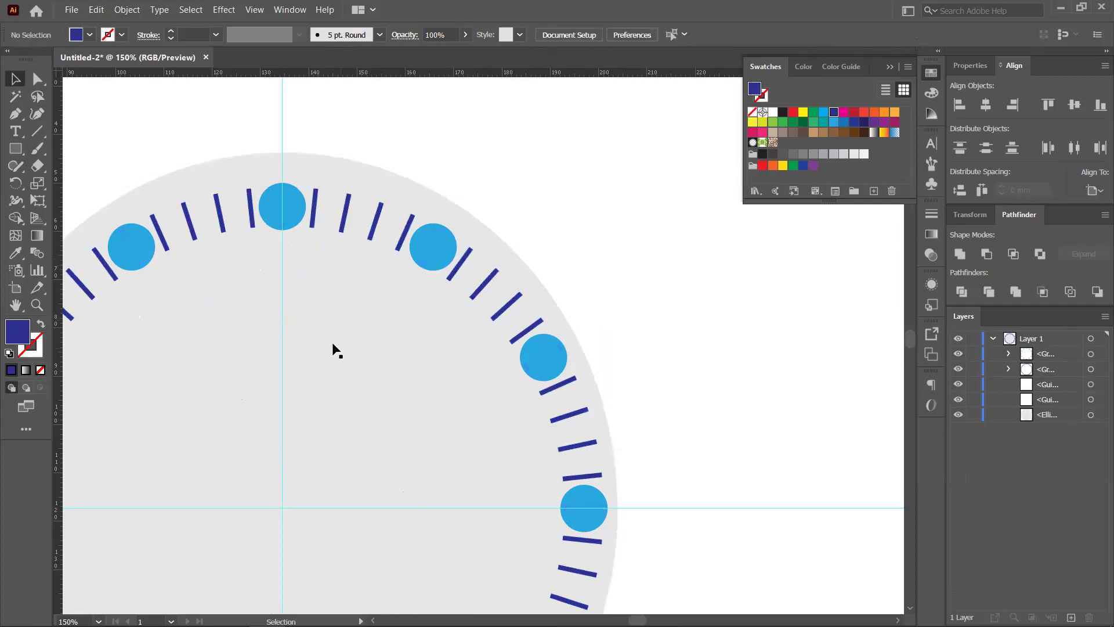
scroll(325, 342, down, 1)
scroll(325, 342, down, 1)
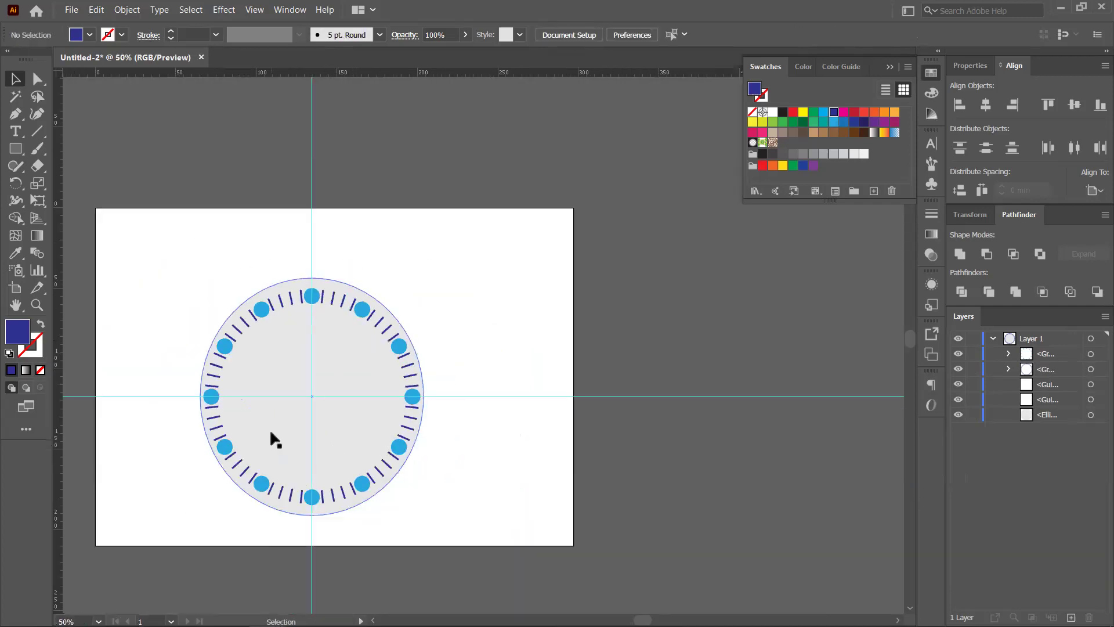
scroll(329, 402, up, 1)
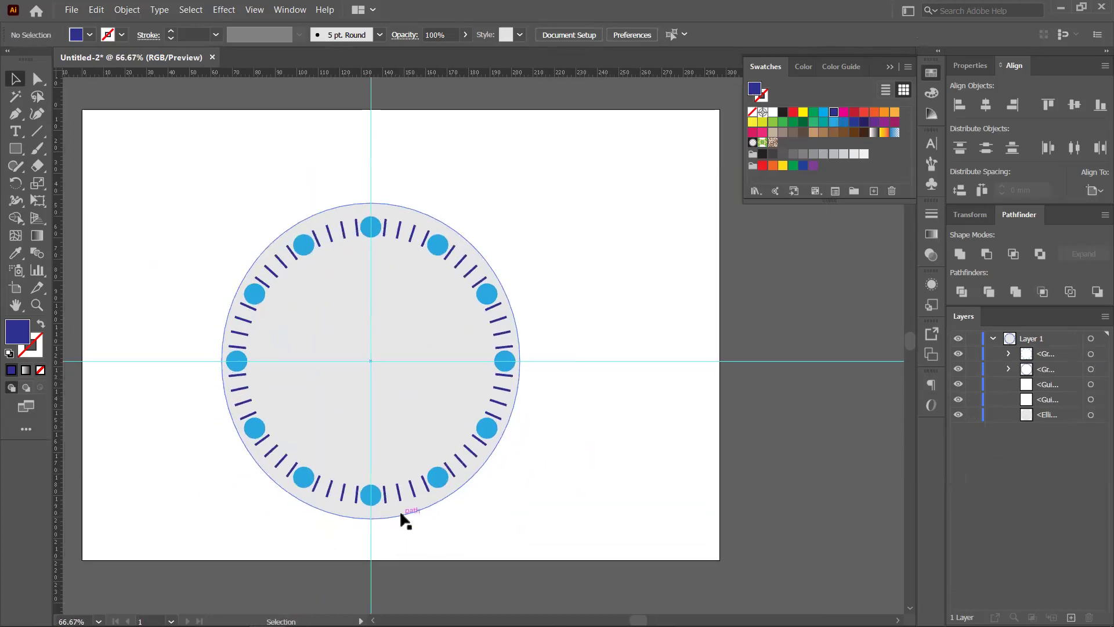
Replace the dial ellipse with a new large grey circle on the guides, sent behind the dots and ticks.
click(400, 514)
drag(371, 518, 370, 522)
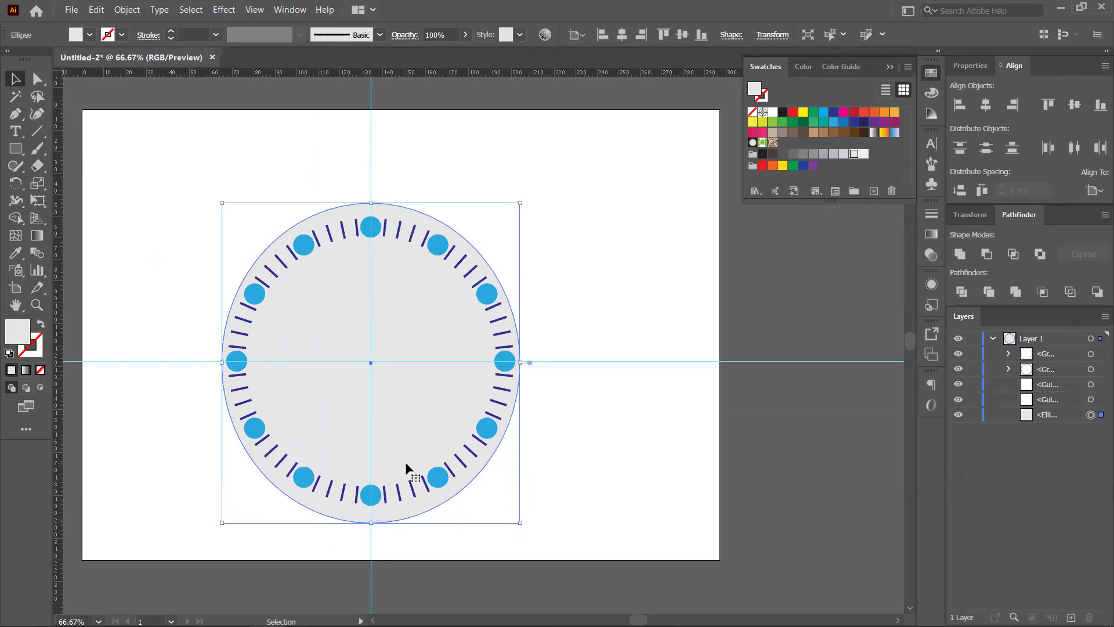
key(Delete)
drag(16, 148, 66, 183)
mouse_move(230, 208)
mouse_down()
mouse_move(378, 356)
mouse_move(386, 372)
mouse_move(376, 369)
mouse_up()
key(v)
drag(230, 209, 369, 360)
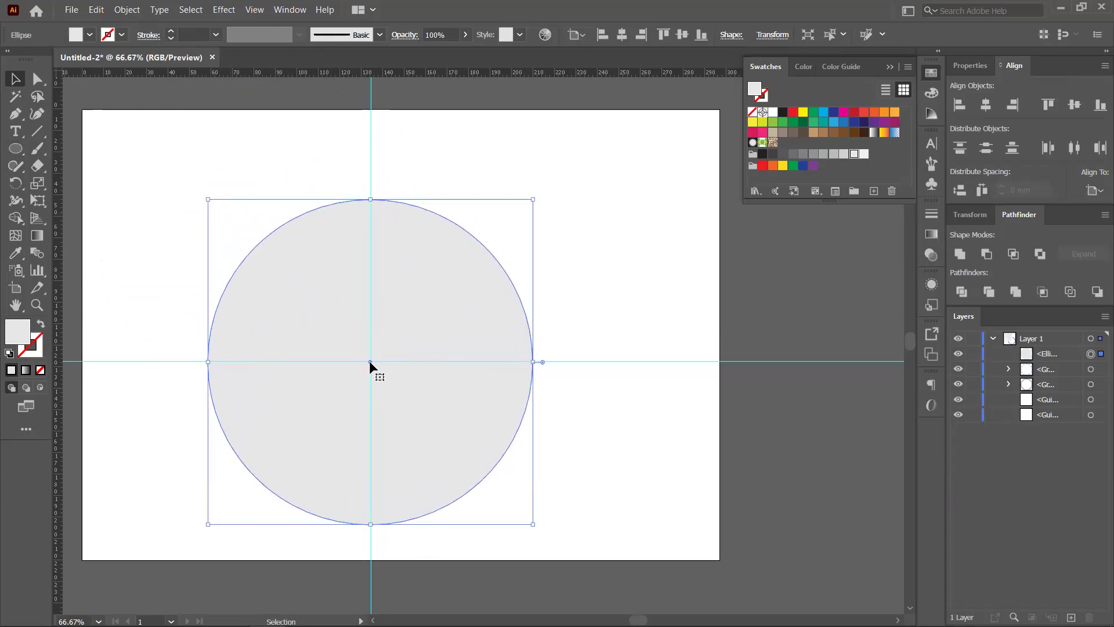
key(ctrl+shift+bracketleft)
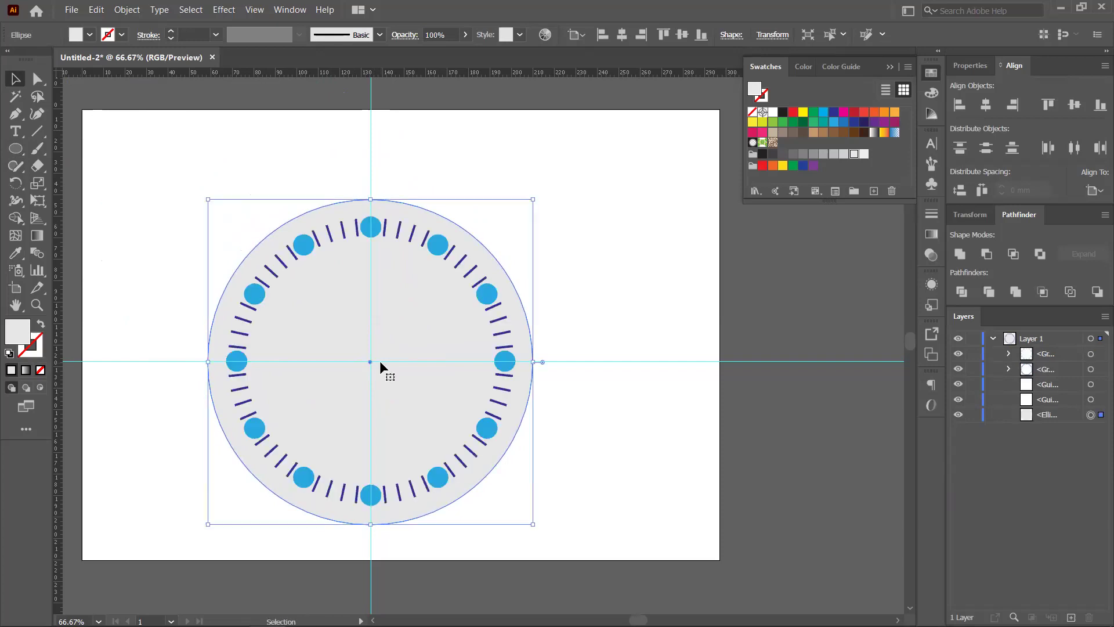
click(591, 421)
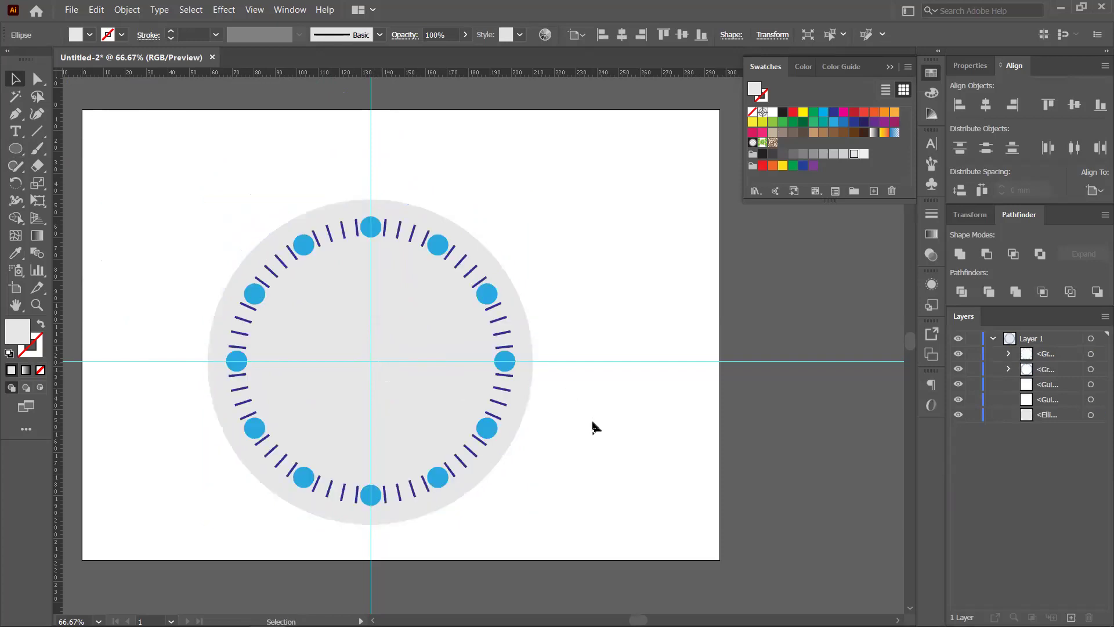
Try resizing the grey circle to 144.27, 140.86 and 142.75 mm, then undo.
click(508, 439)
drag(536, 198, 644, 277)
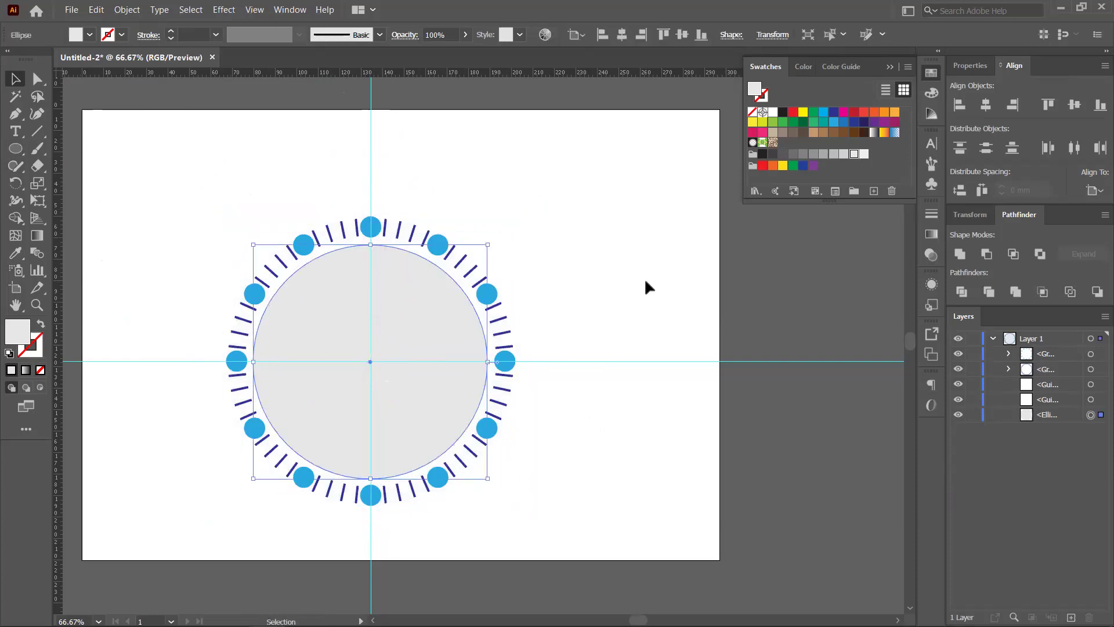
drag(490, 244, 577, 193)
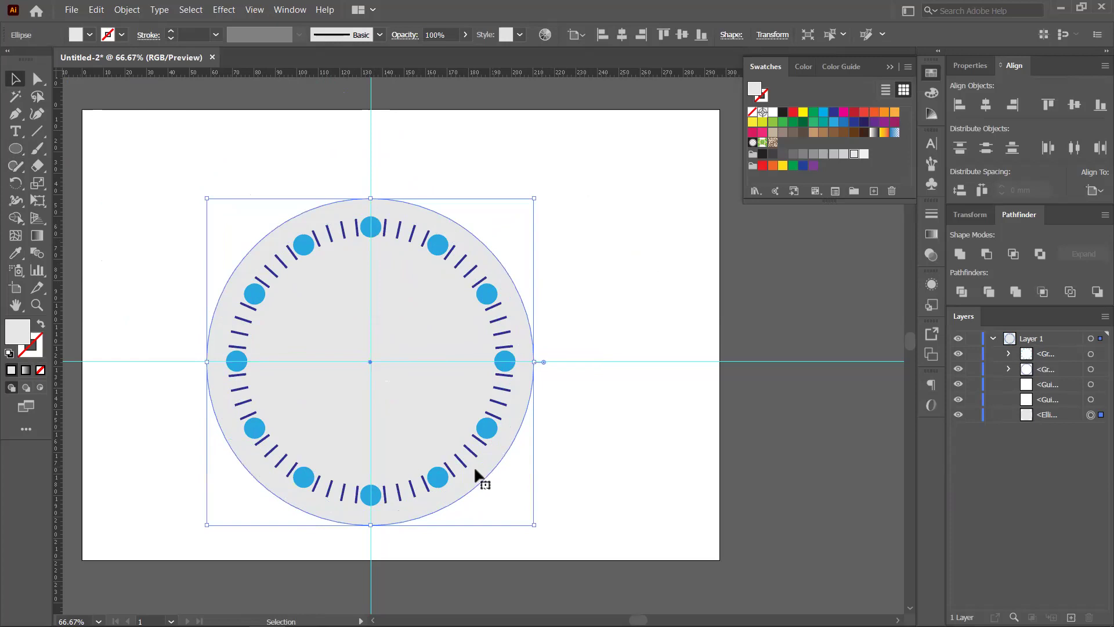
drag(534, 524, 498, 488)
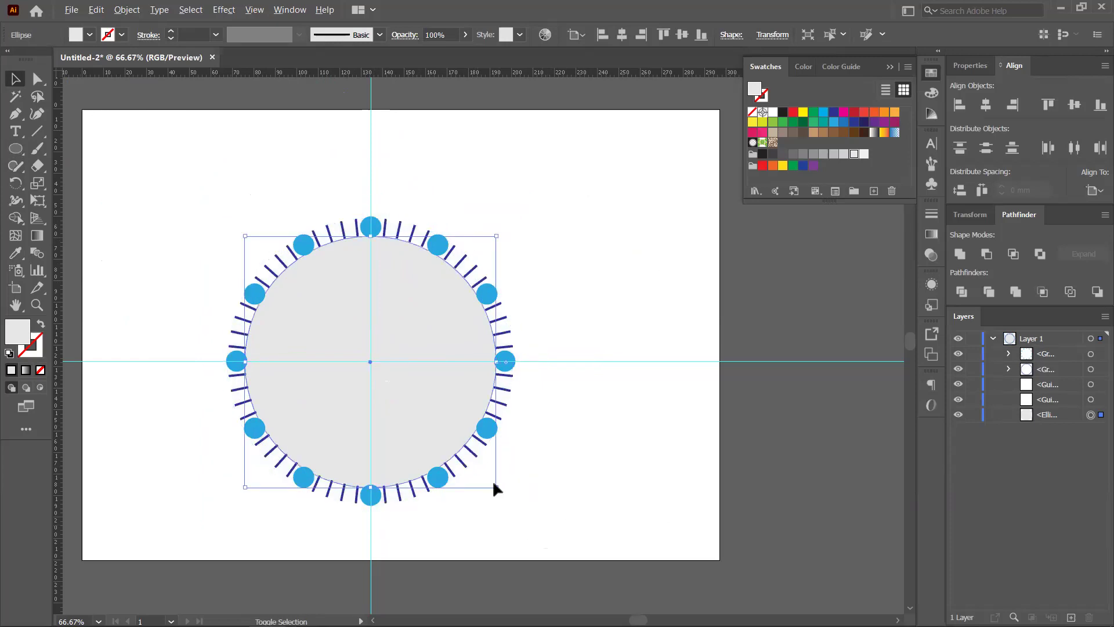
click(515, 490)
click(470, 468)
mouse_move(496, 487)
mouse_down()
mouse_move(525, 514)
mouse_move(512, 503)
mouse_up()
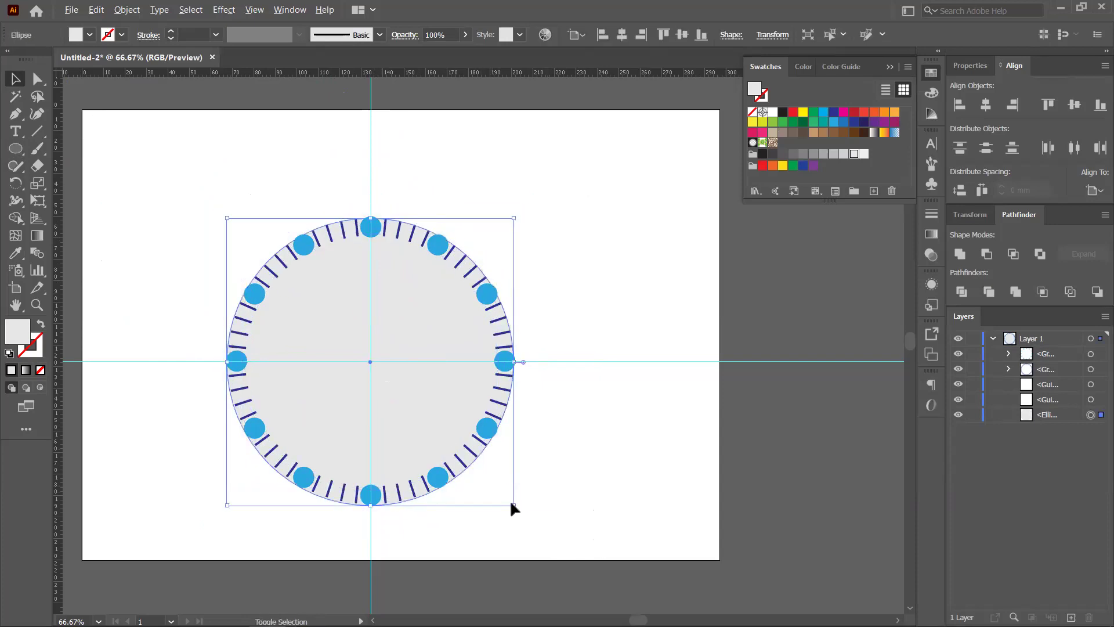
click(510, 504)
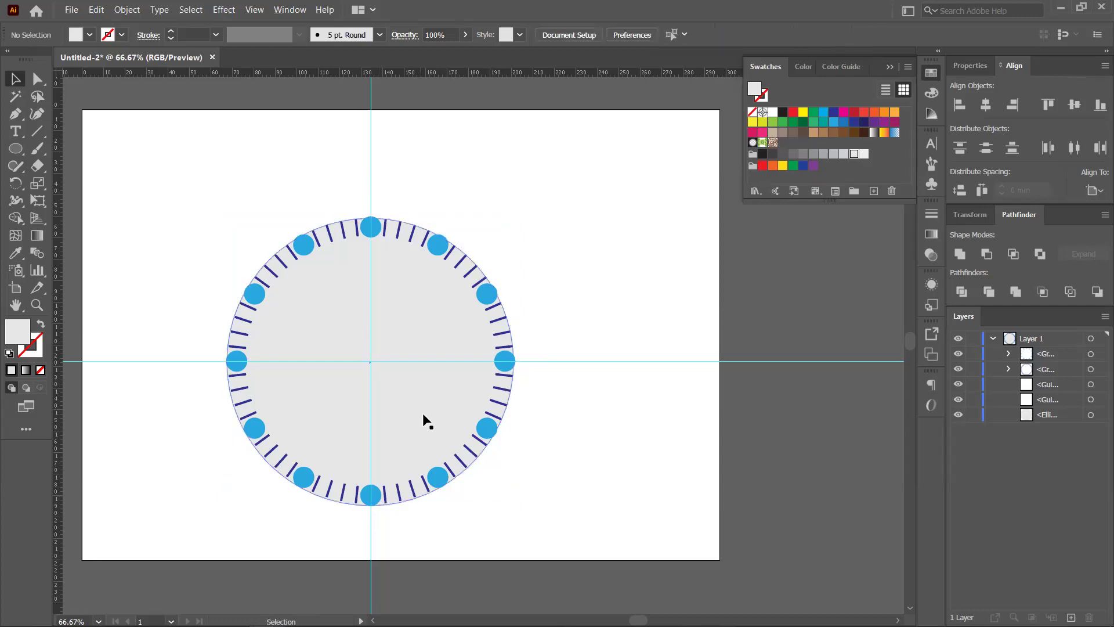
key(ctrl+z)
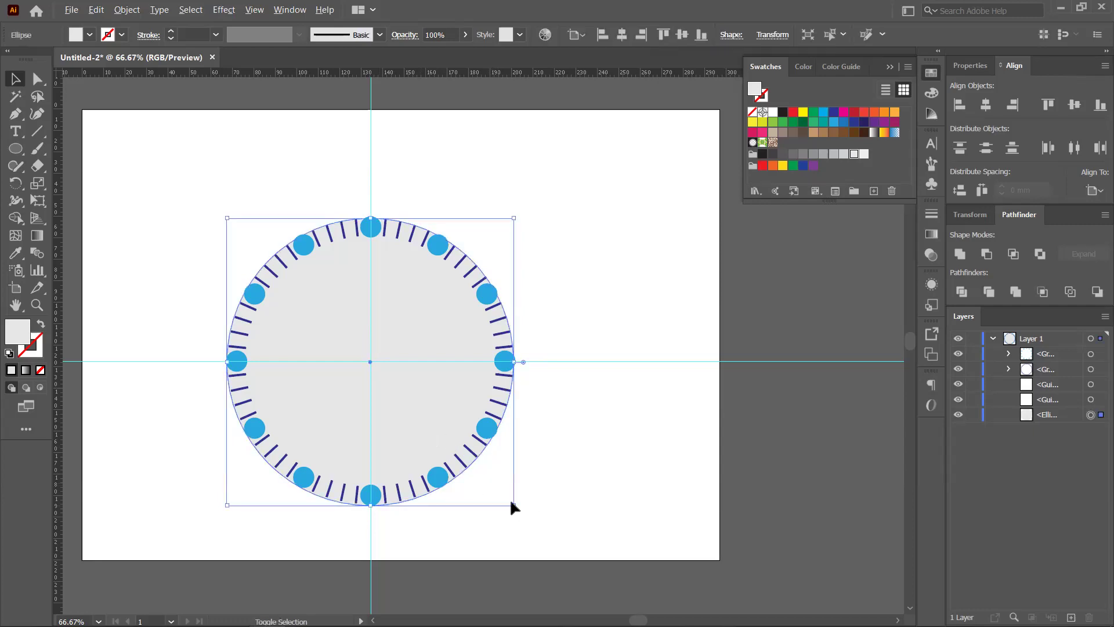
Scale the dial circle about its centre to 146.81 mm wide.
click(562, 477)
click(378, 368)
click(545, 506)
click(455, 451)
drag(514, 509, 545, 506)
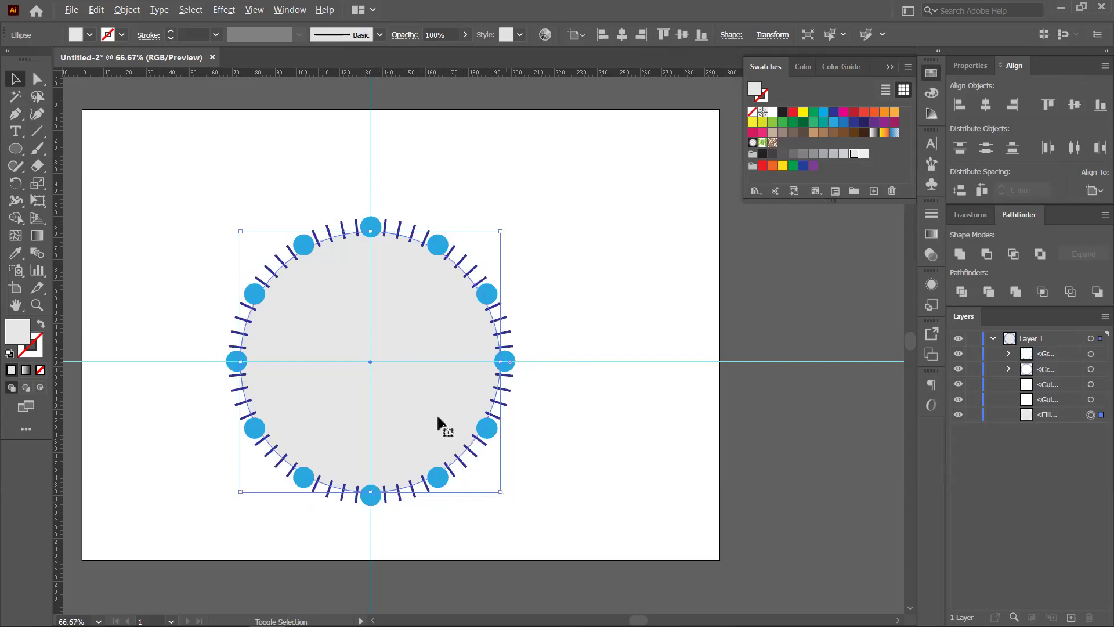
mouse_move(500, 491)
mouse_down()
mouse_move(529, 518)
mouse_move(510, 505)
mouse_up()
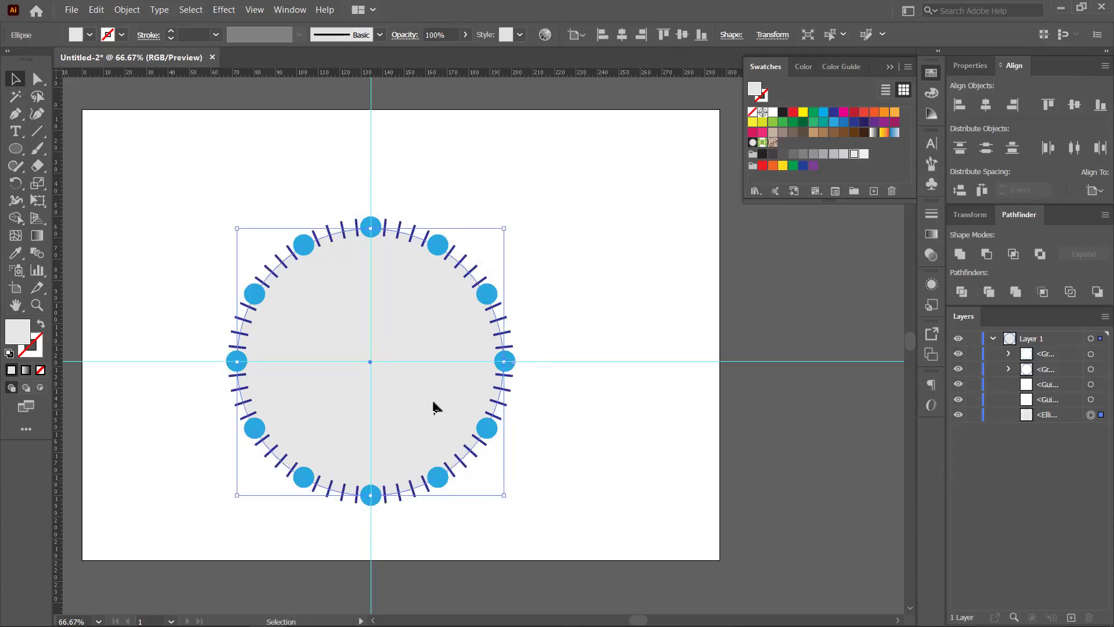
drag(505, 496, 529, 519)
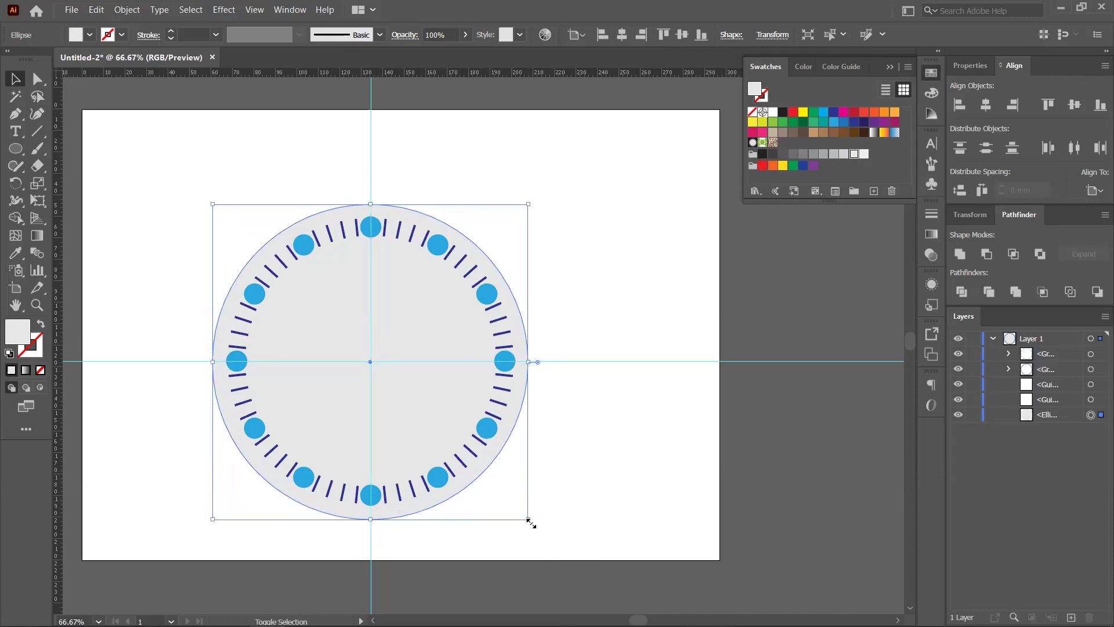
Cycle the dial's fill through teal, blue, taupe, magenta, orange, crimson, purple and green, ending on mid grey.
click(621, 461)
click(833, 123)
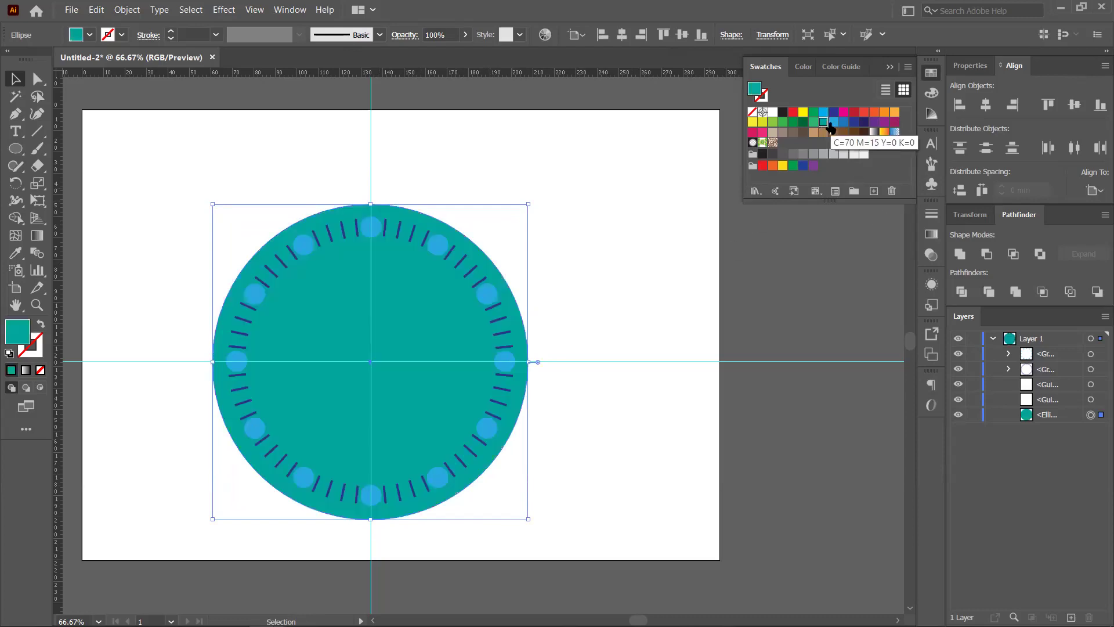
click(833, 123)
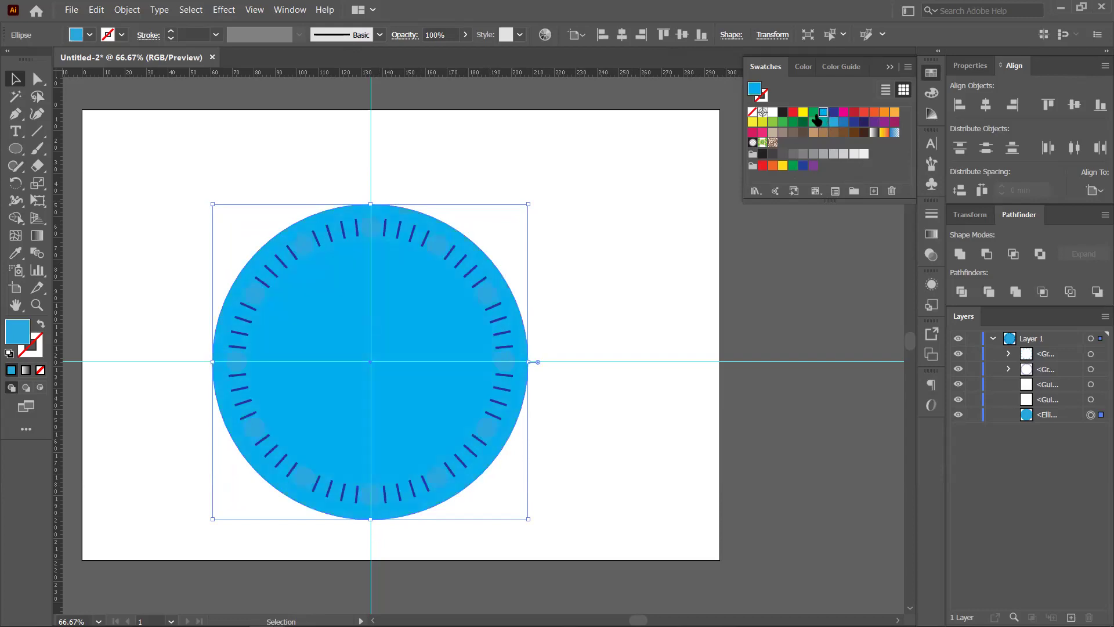
click(835, 154)
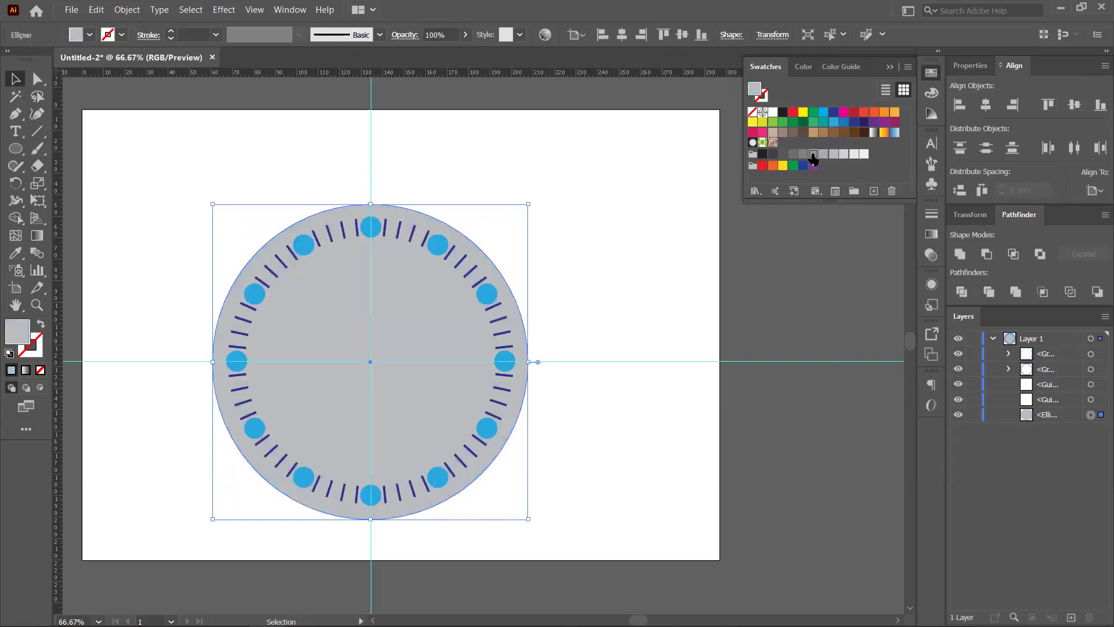
click(813, 154)
click(802, 154)
click(783, 154)
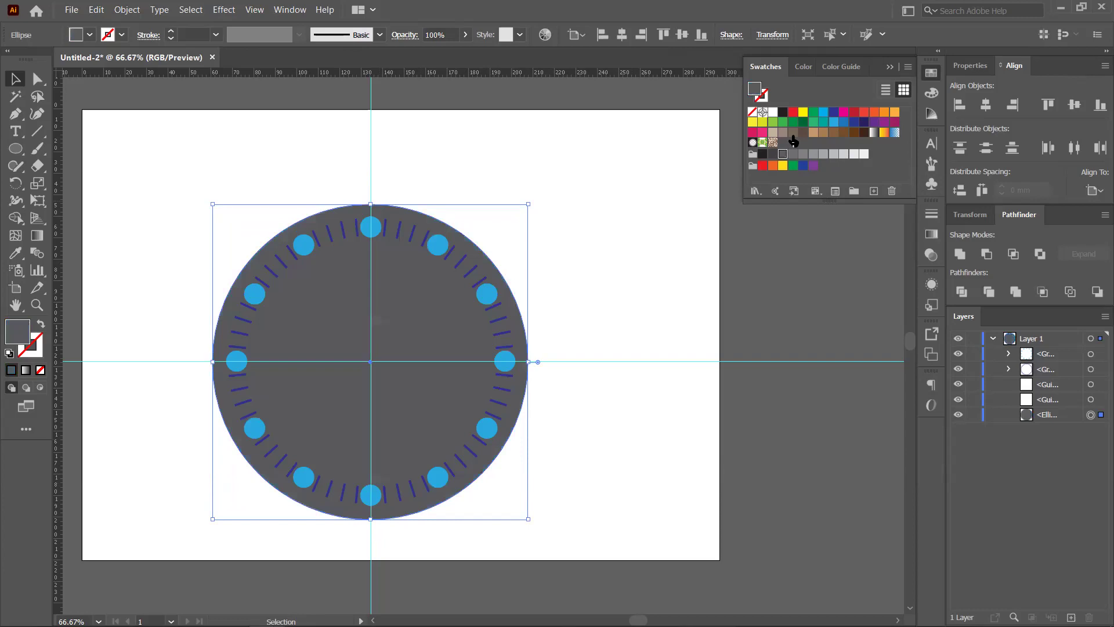
click(782, 133)
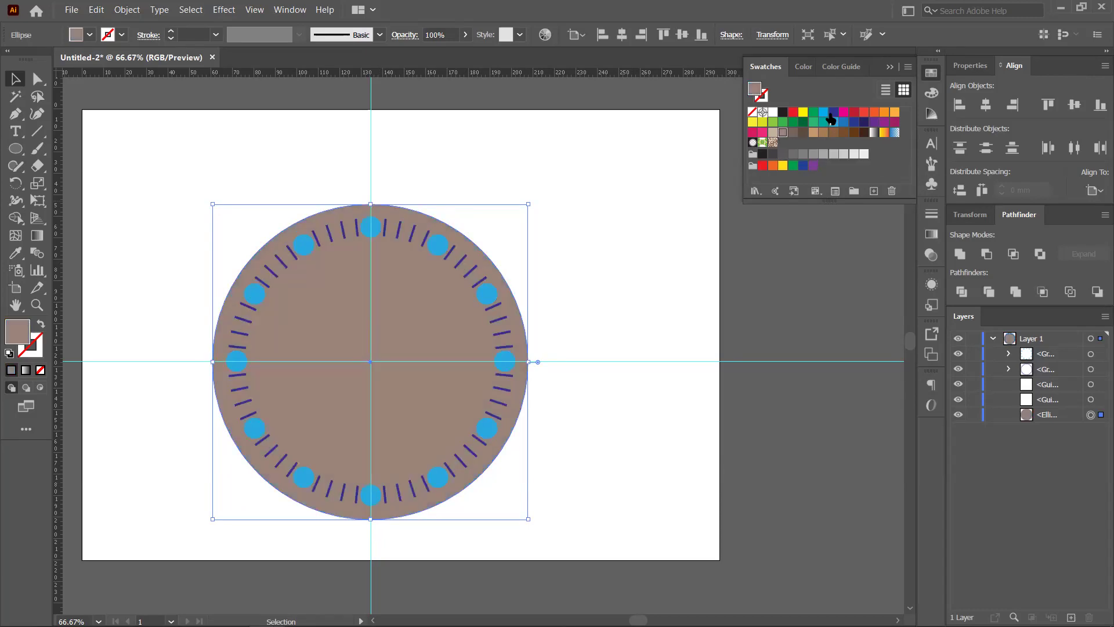
click(833, 111)
click(843, 112)
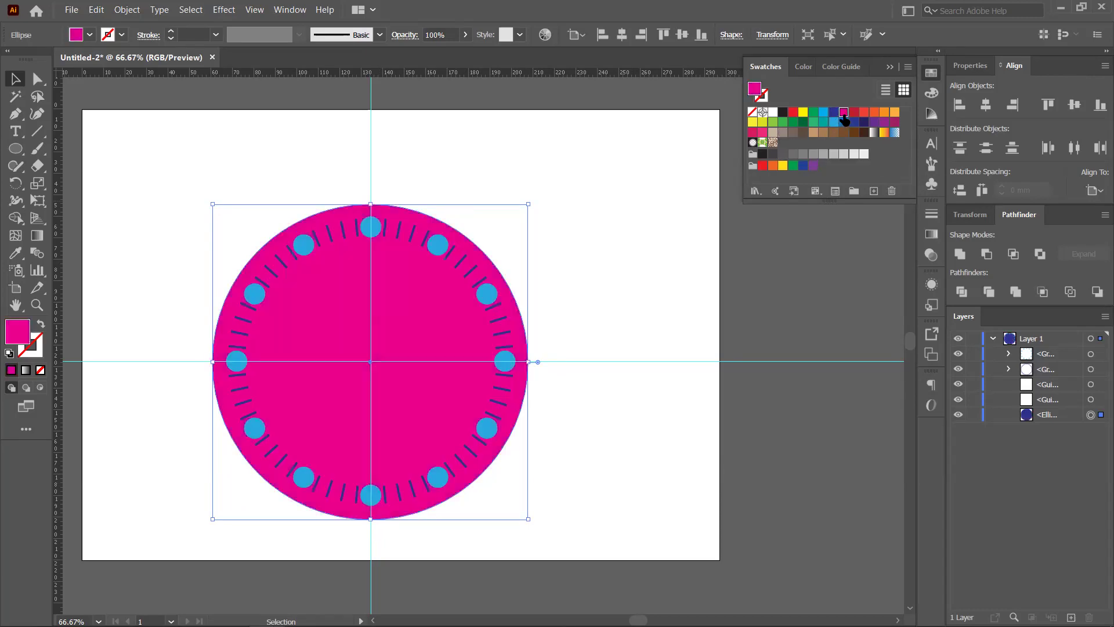
click(864, 122)
click(873, 112)
click(884, 112)
click(883, 111)
click(874, 122)
click(839, 123)
click(812, 122)
click(813, 132)
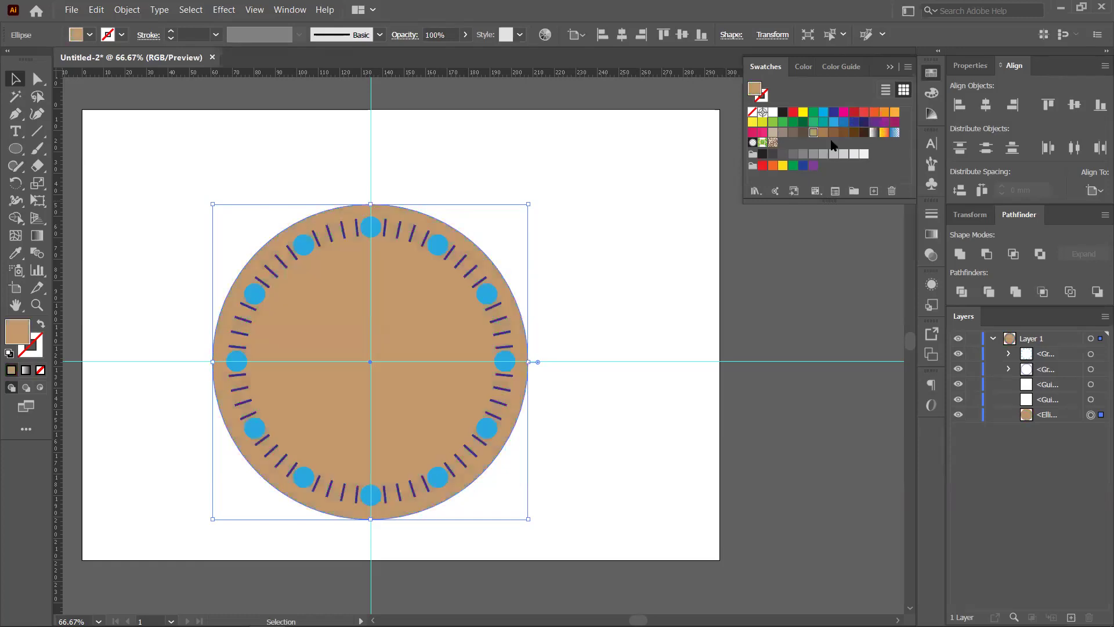
click(834, 155)
click(813, 155)
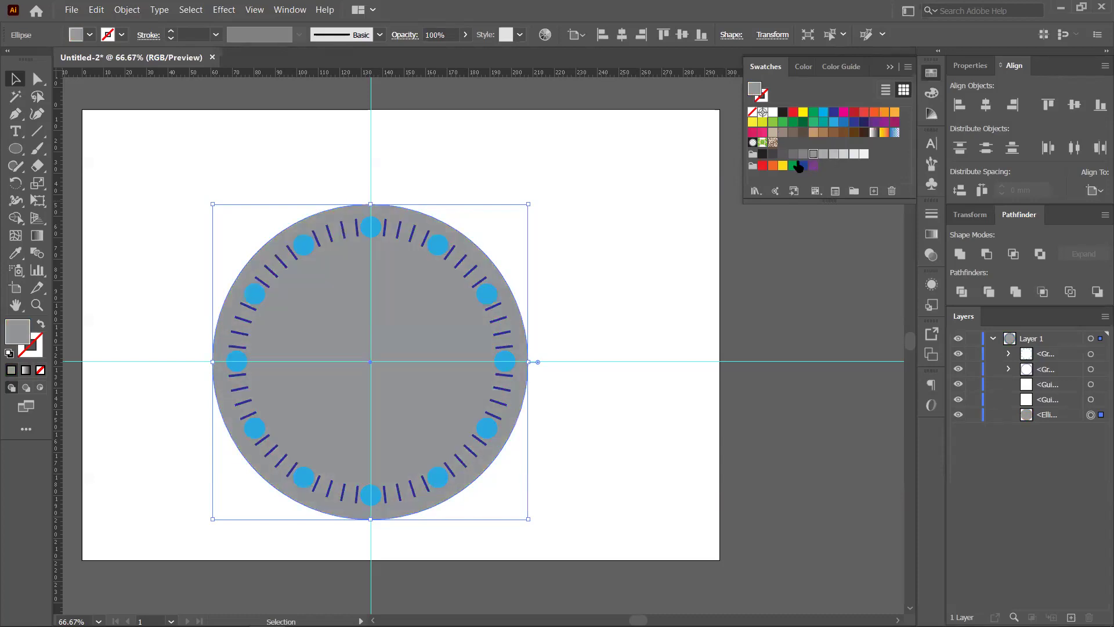
click(592, 288)
scroll(400, 296, up, 4)
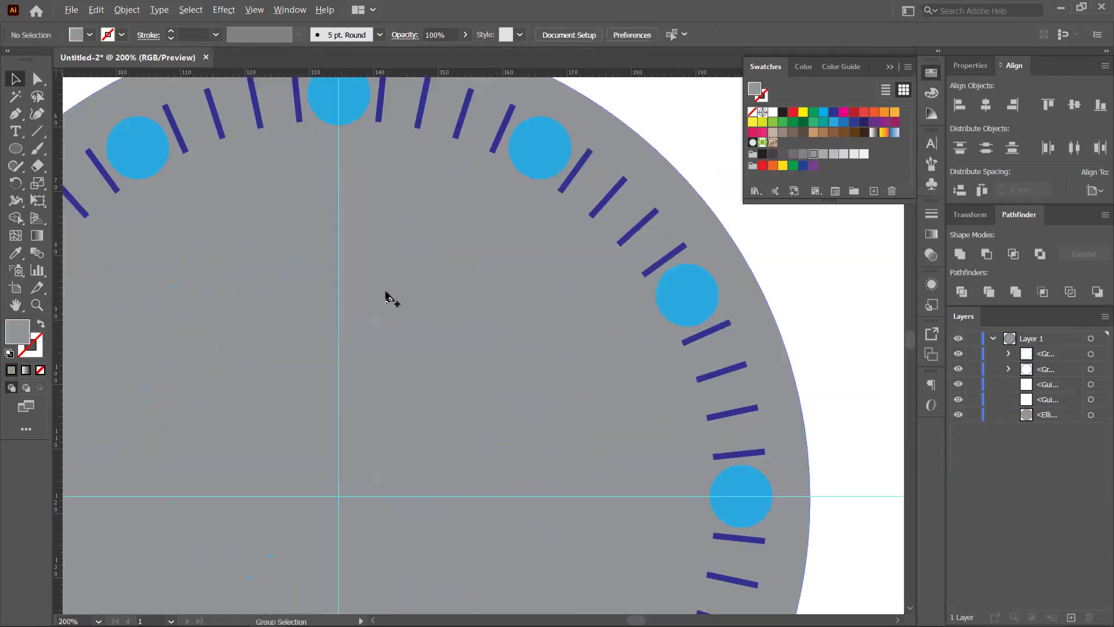
scroll(399, 342, down, 5)
drag(399, 340, 429, 302)
scroll(376, 317, down, 1)
scroll(377, 316, up, 3)
scroll(380, 313, down, 1)
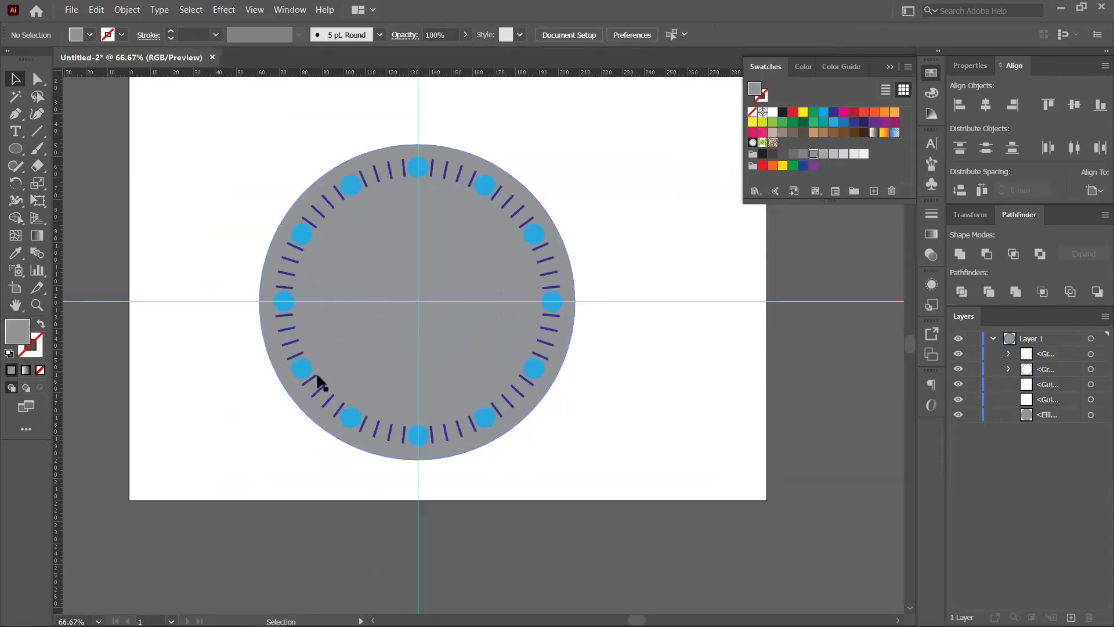
scroll(413, 253, up, 1)
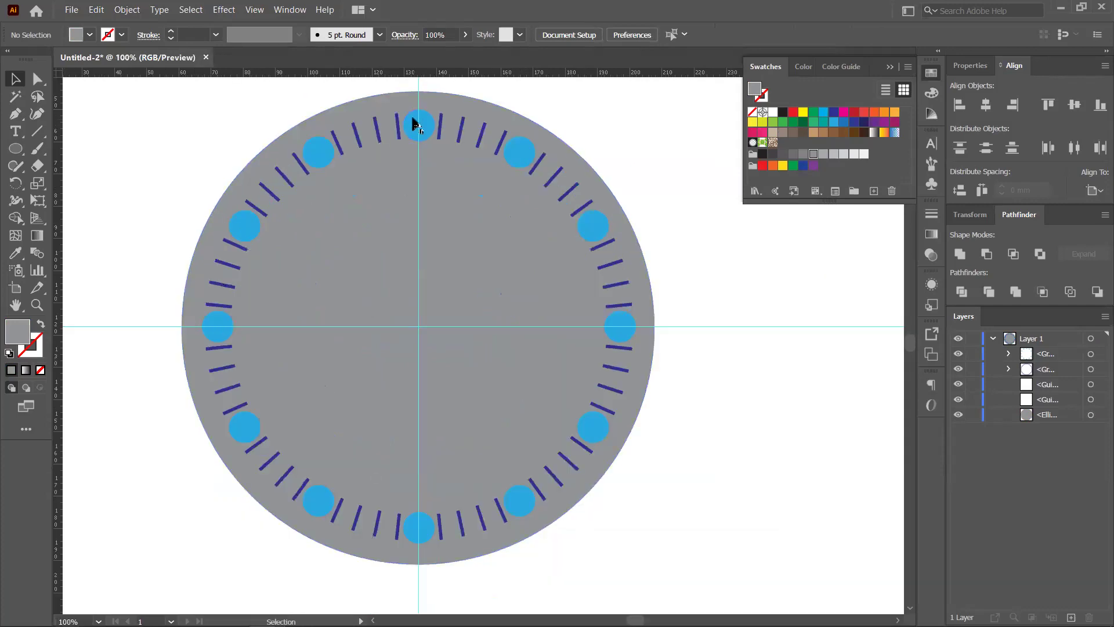
scroll(417, 299, down, 2)
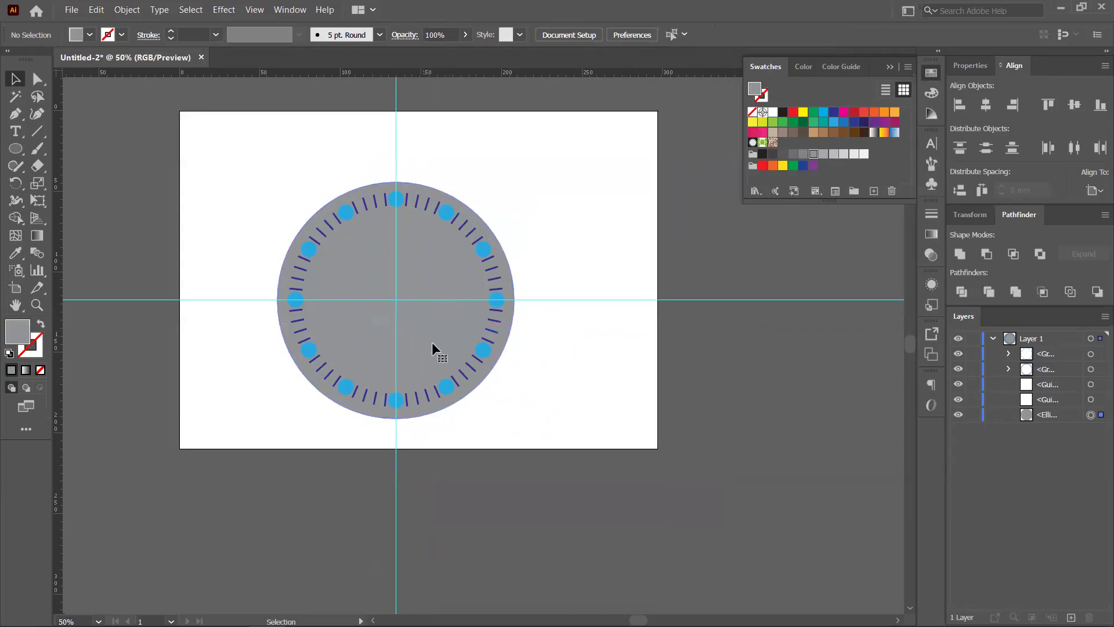
click(460, 373)
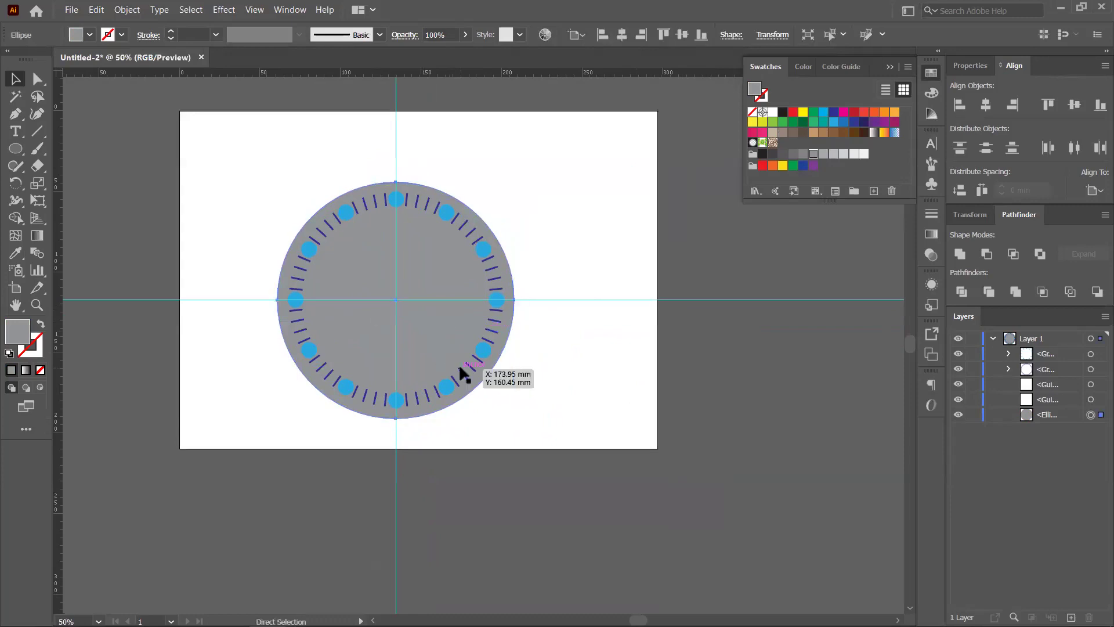
Duplicate the dial circle, fill it orange-red and enlarge it into a rim behind the dial.
drag(459, 363, 458, 363)
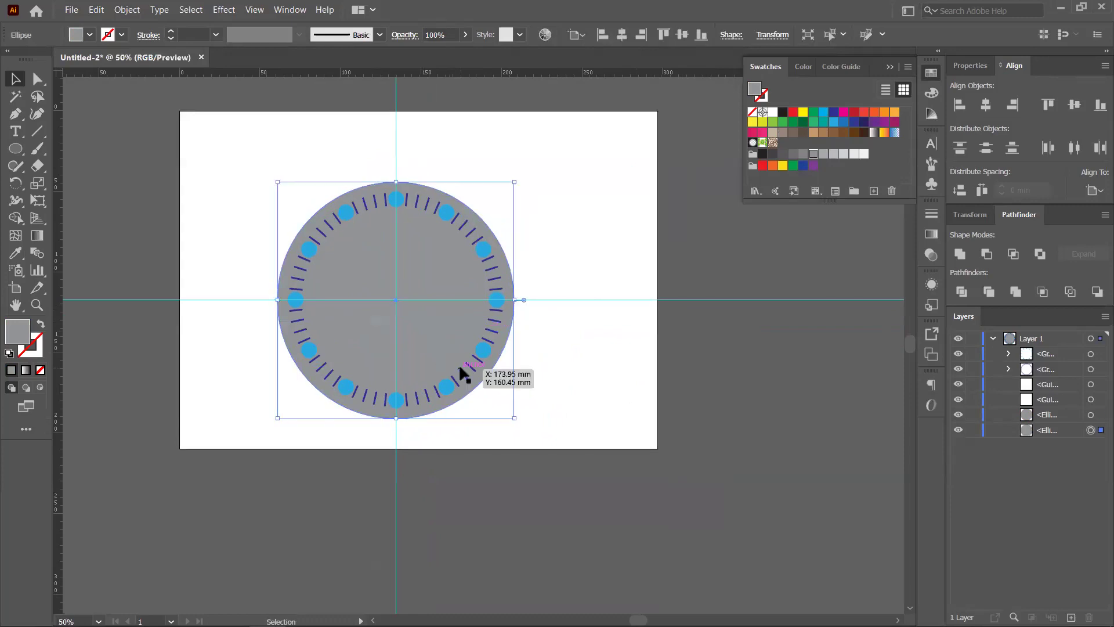
drag(515, 418, 522, 426)
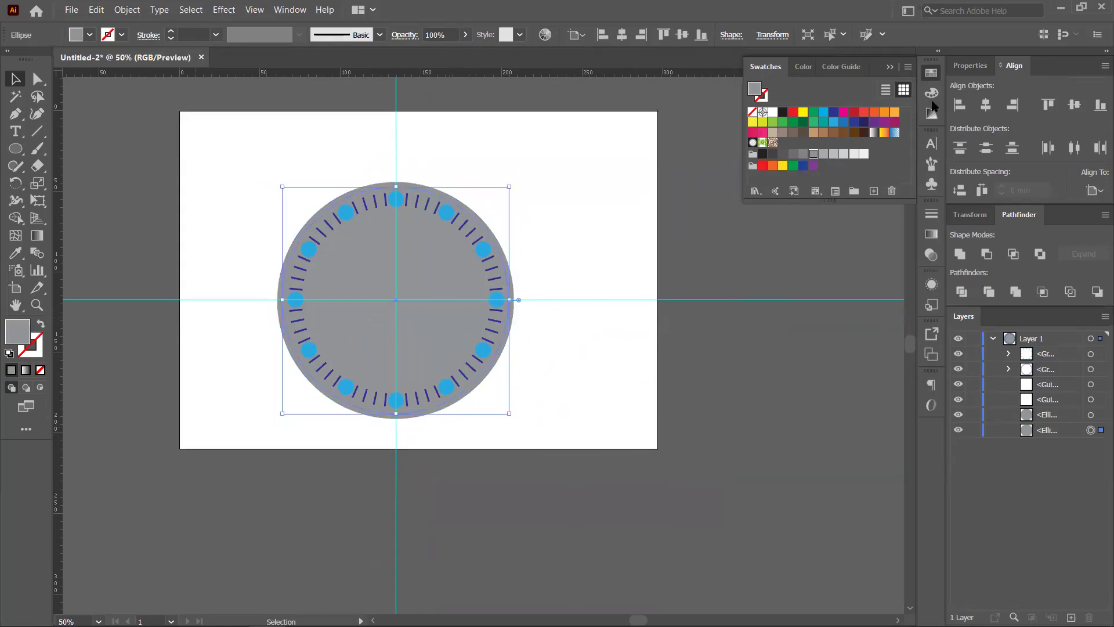
click(874, 114)
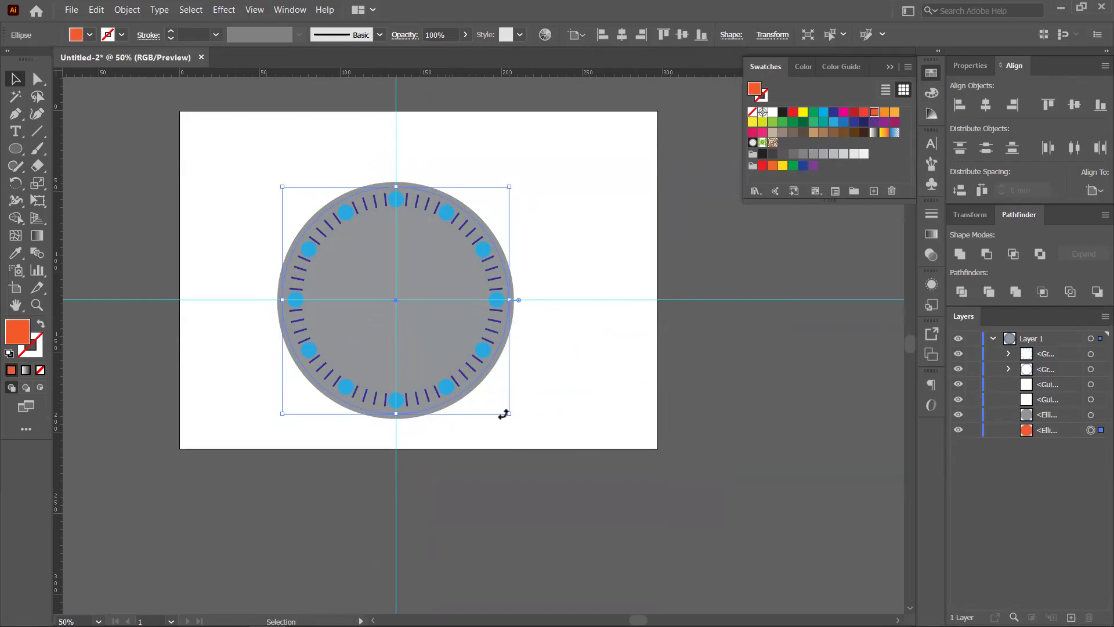
drag(515, 414, 521, 426)
click(533, 343)
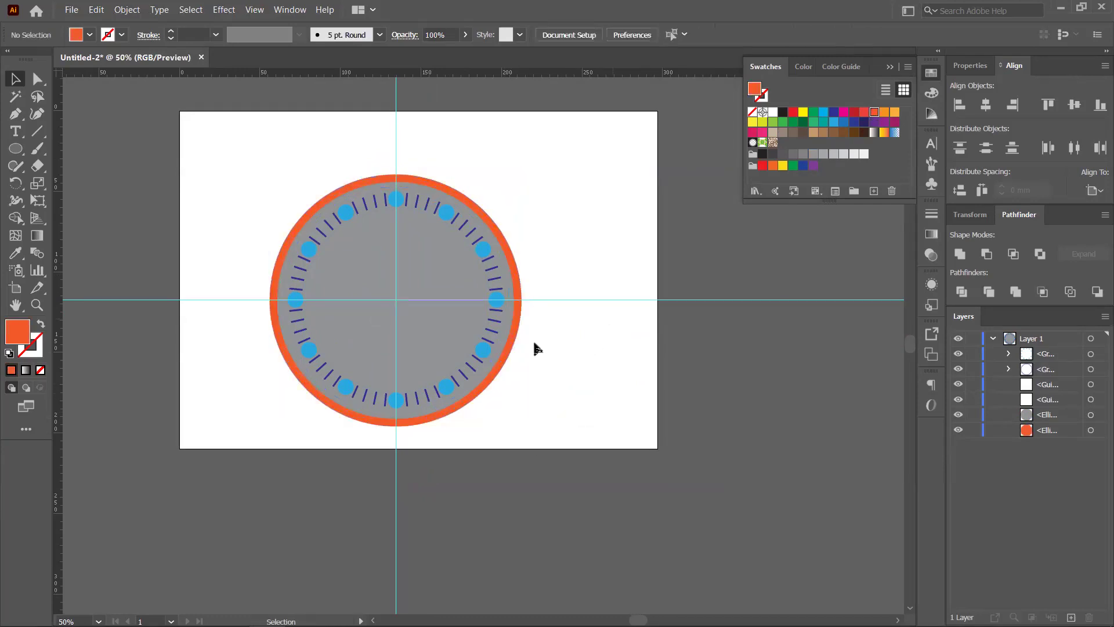
Give the inner dial circle a pale light grey fill.
click(450, 346)
click(863, 154)
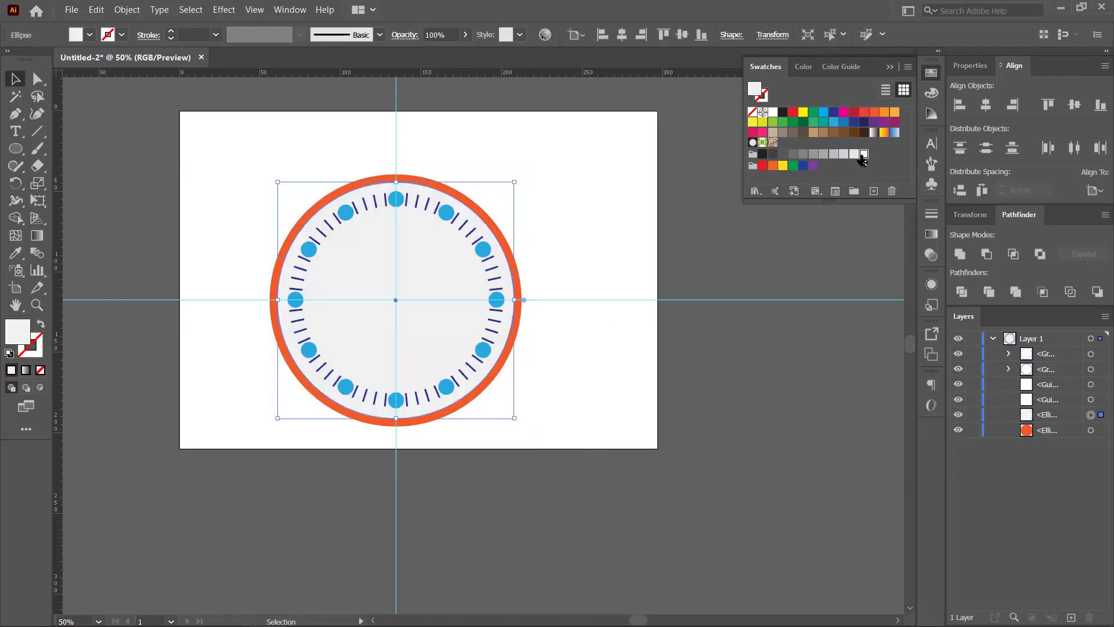
click(650, 358)
scroll(361, 292, up, 1)
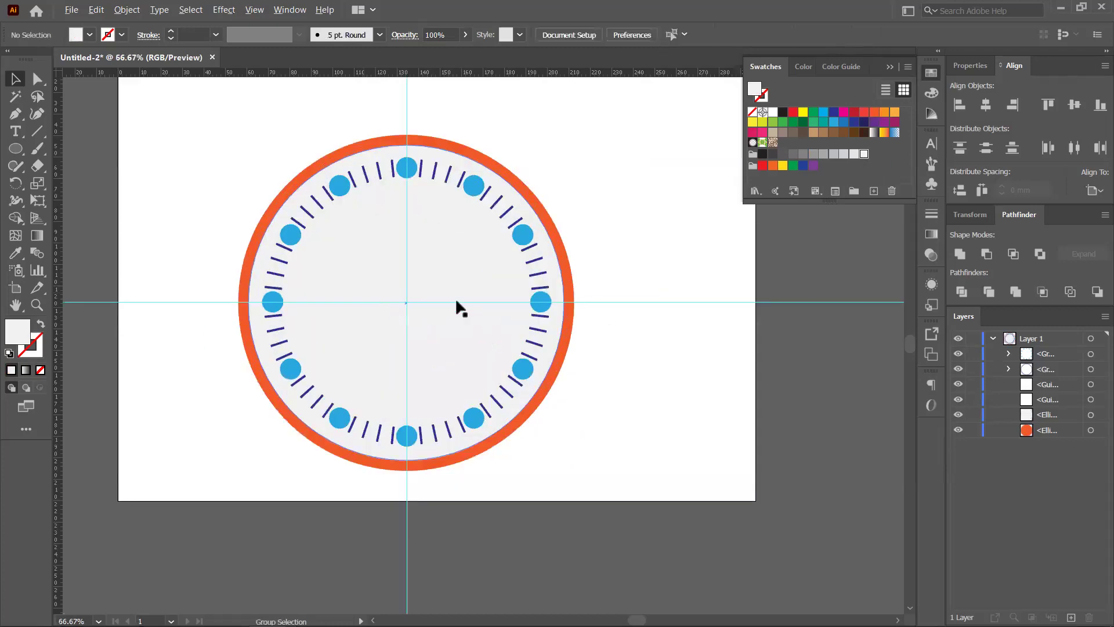
click(416, 265)
click(854, 153)
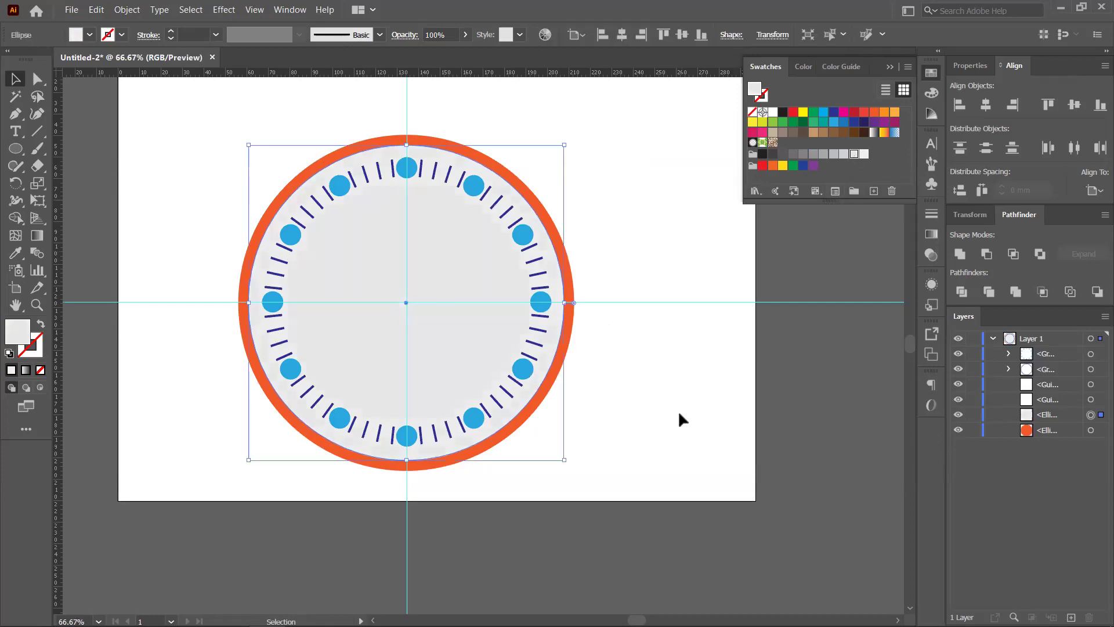
click(592, 374)
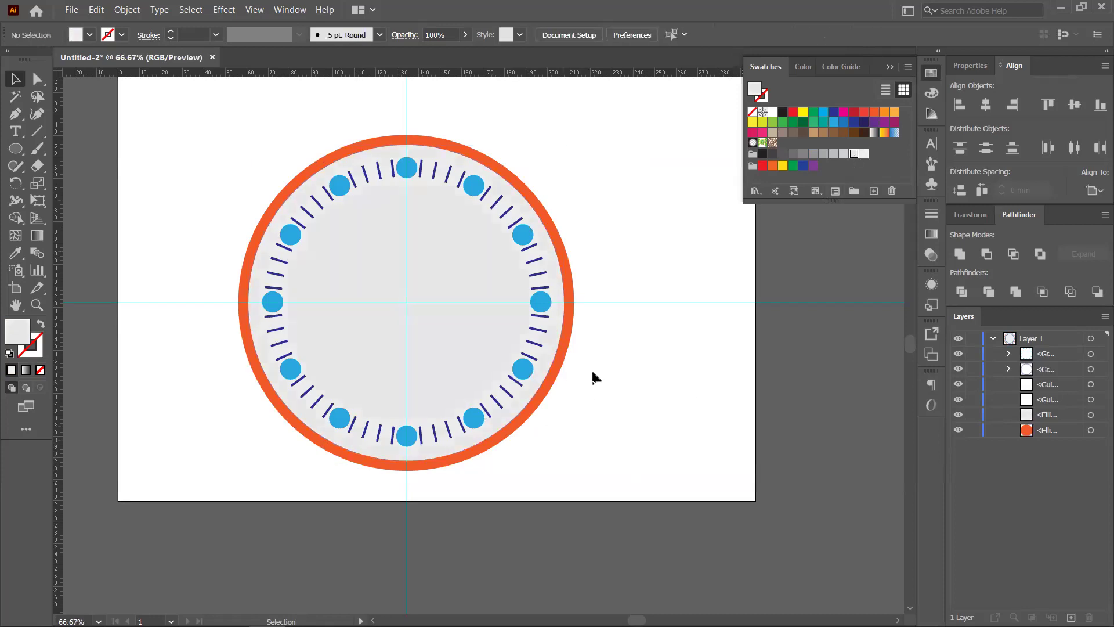
click(569, 323)
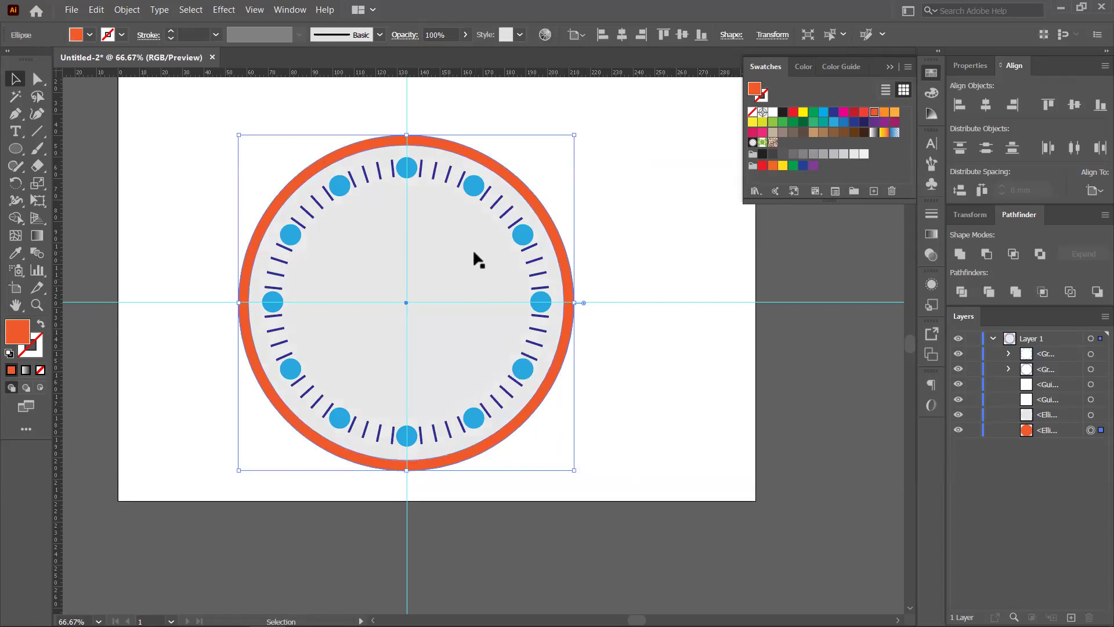
ctrl+click(493, 264)
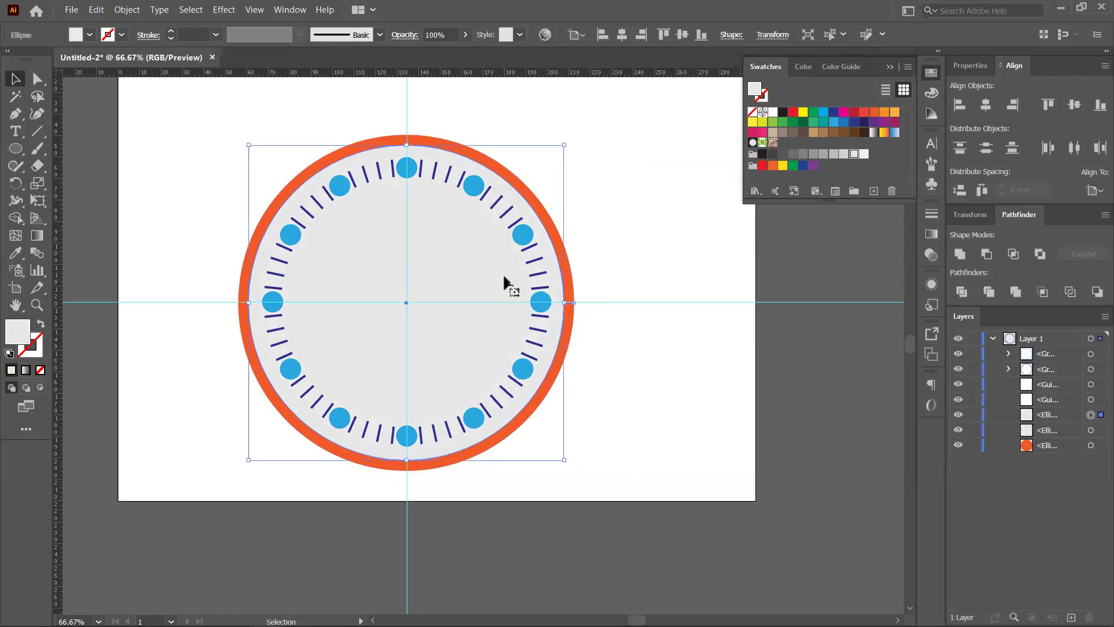
Make a smaller inner circle and fill it greyish-brown after trying orange, yellow and green.
drag(561, 144, 533, 194)
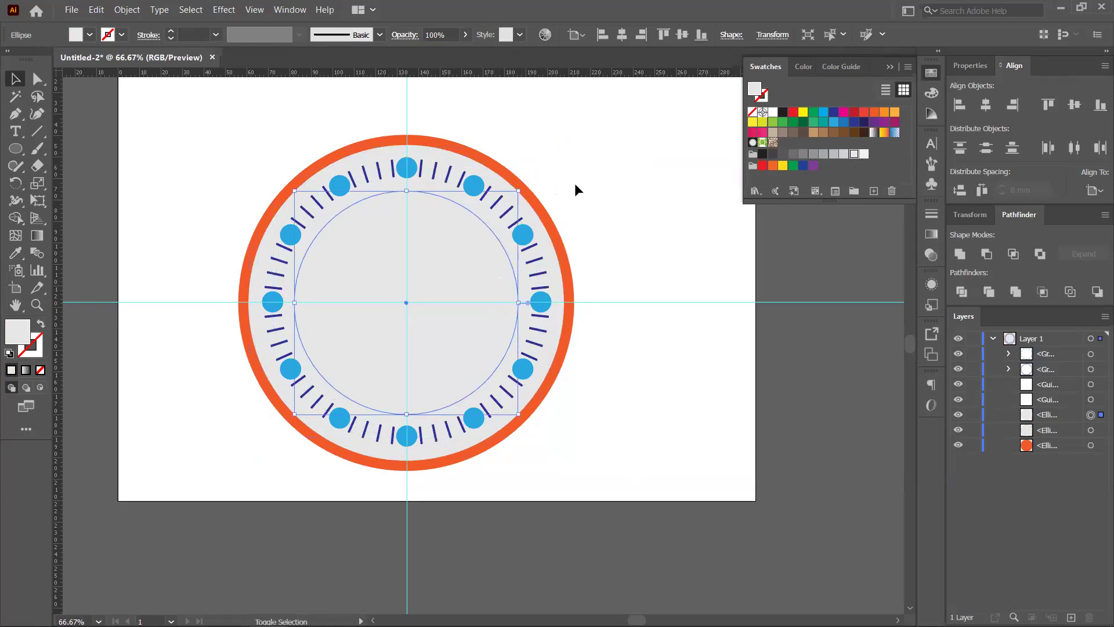
click(895, 112)
click(703, 274)
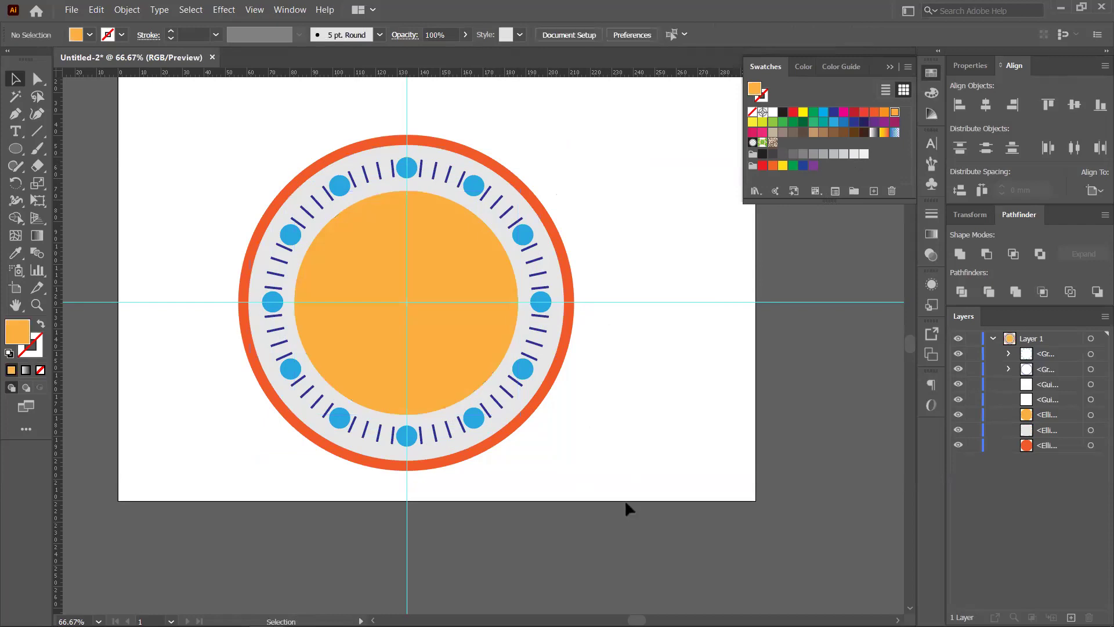
click(473, 324)
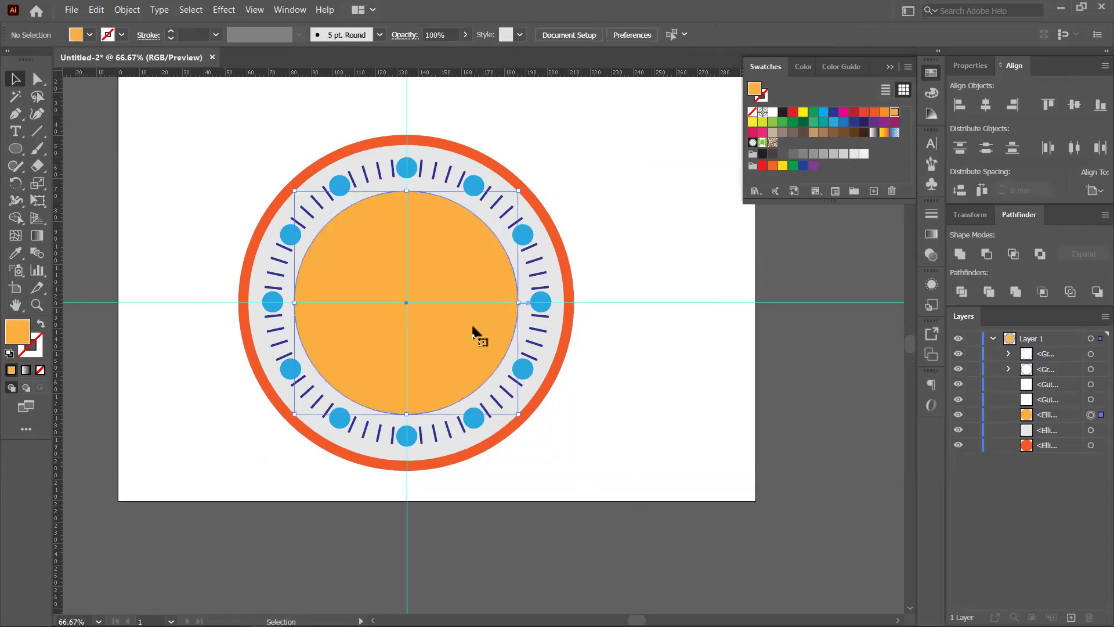
click(753, 122)
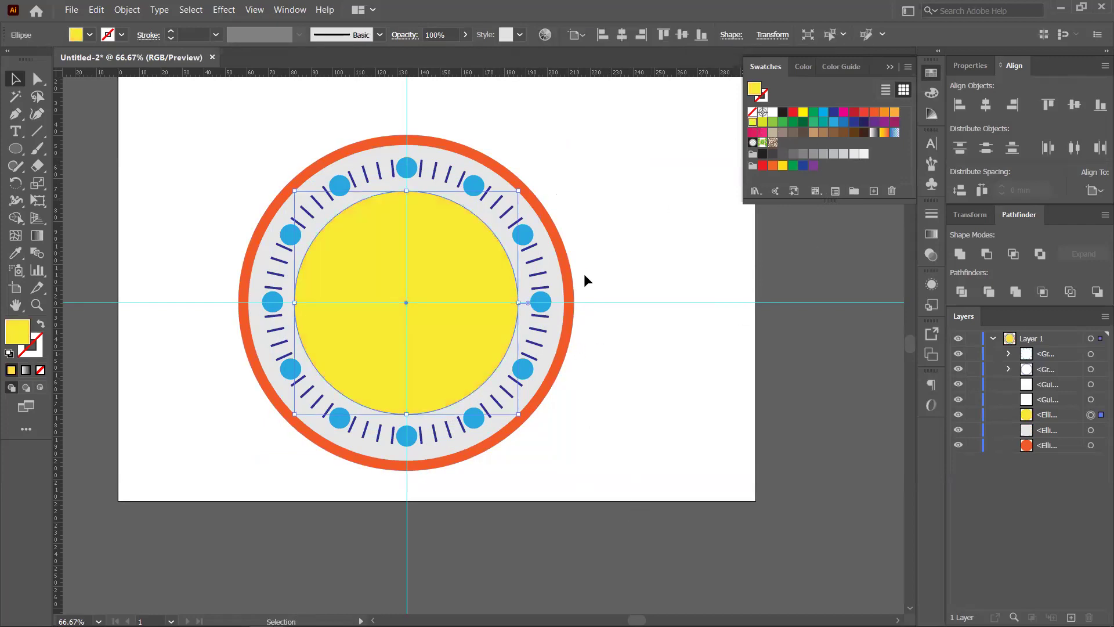
click(762, 123)
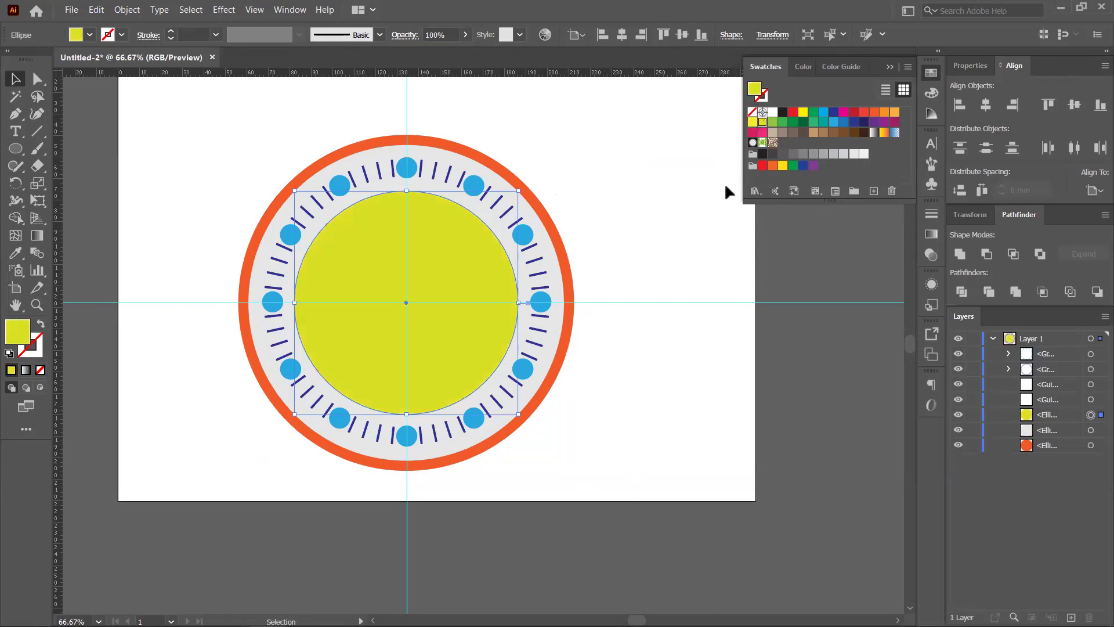
click(773, 122)
click(783, 132)
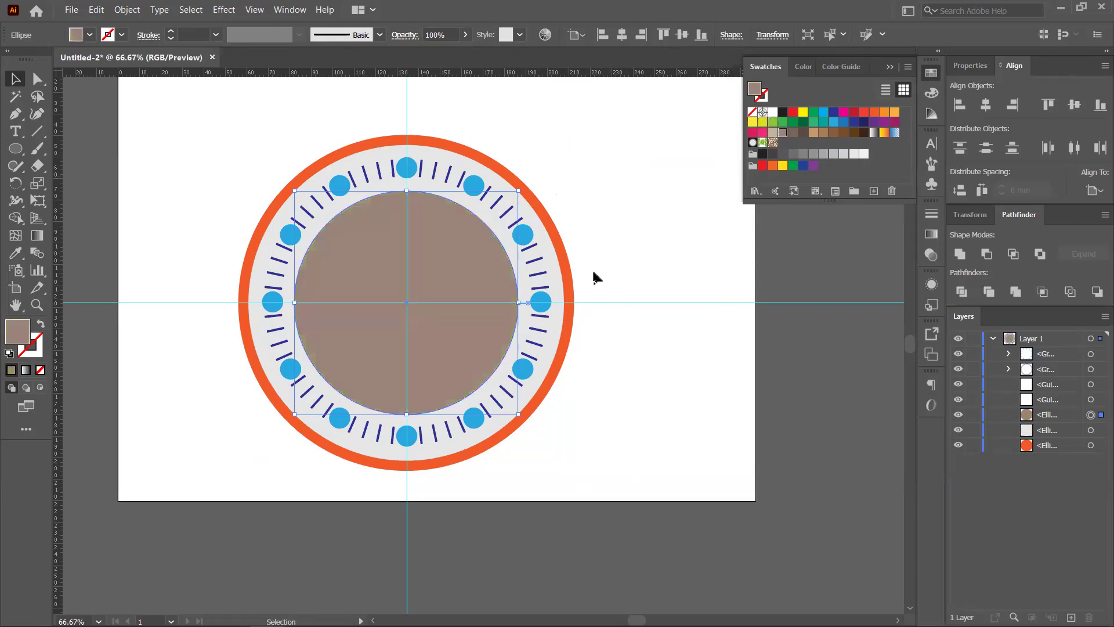
click(681, 256)
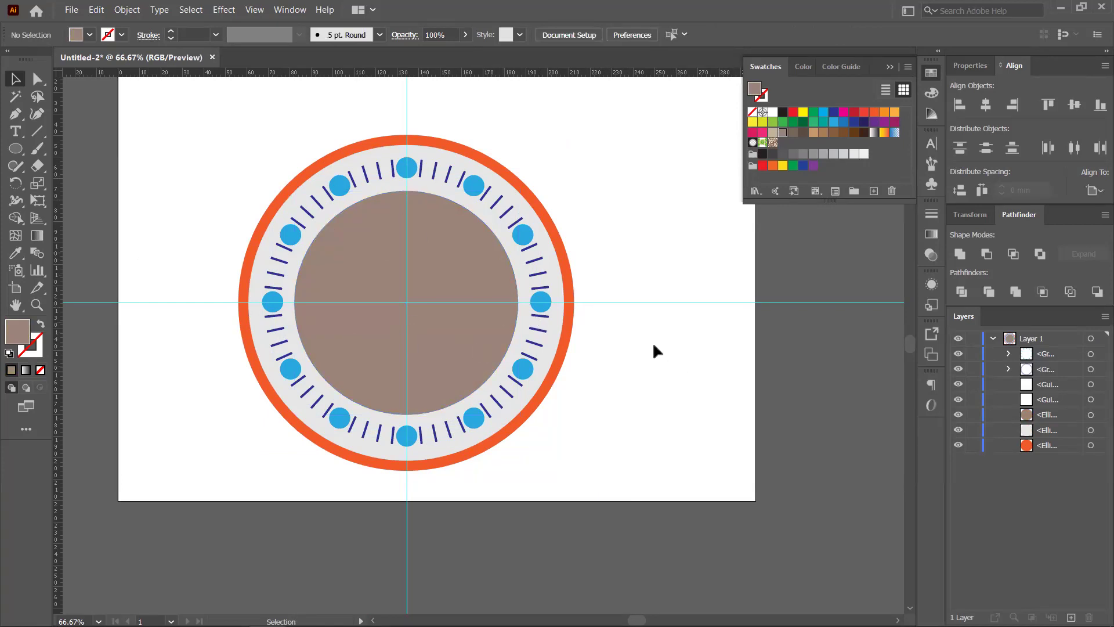
scroll(673, 362, up, 3)
scroll(696, 325, left, 3)
Draw a tall thin rectangle to the left of the watch face.
click(19, 150)
click(64, 151)
drag(234, 137, 246, 300)
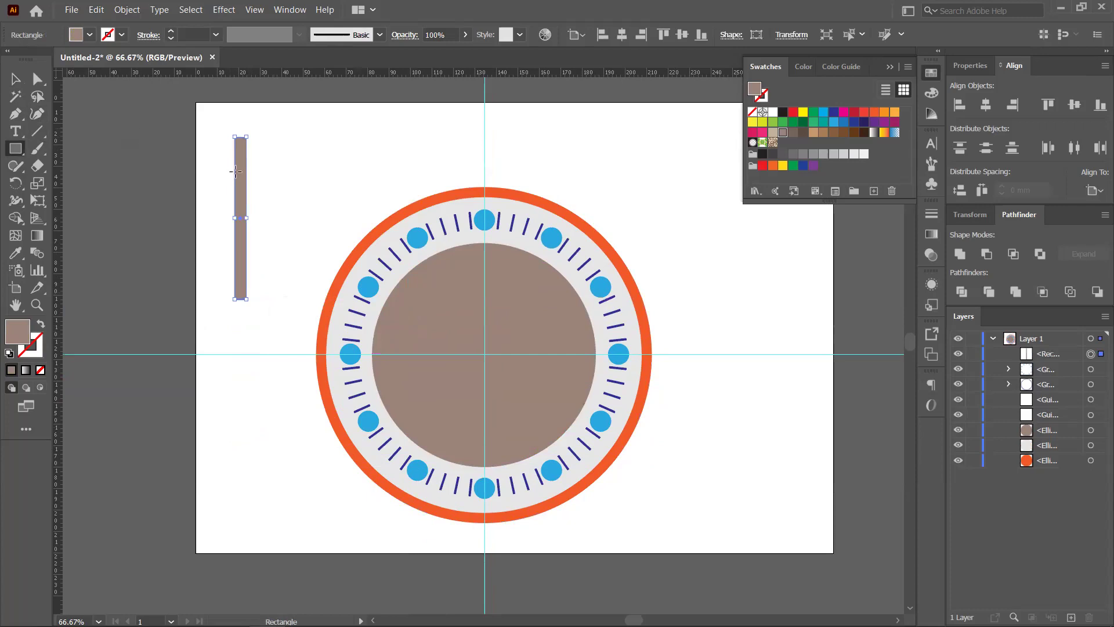
scroll(229, 199, up, 2)
drag(308, 186, 323, 324)
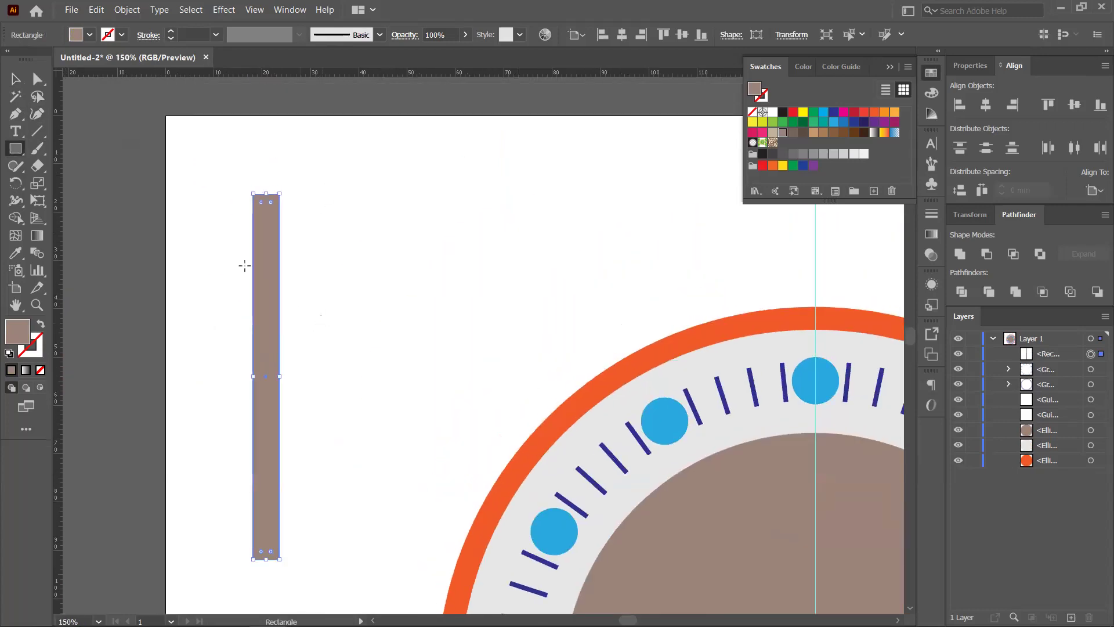
Add an anchor at the top-edge centre and pull it up into a pointed peak.
click(16, 79)
scroll(256, 199, up, 4)
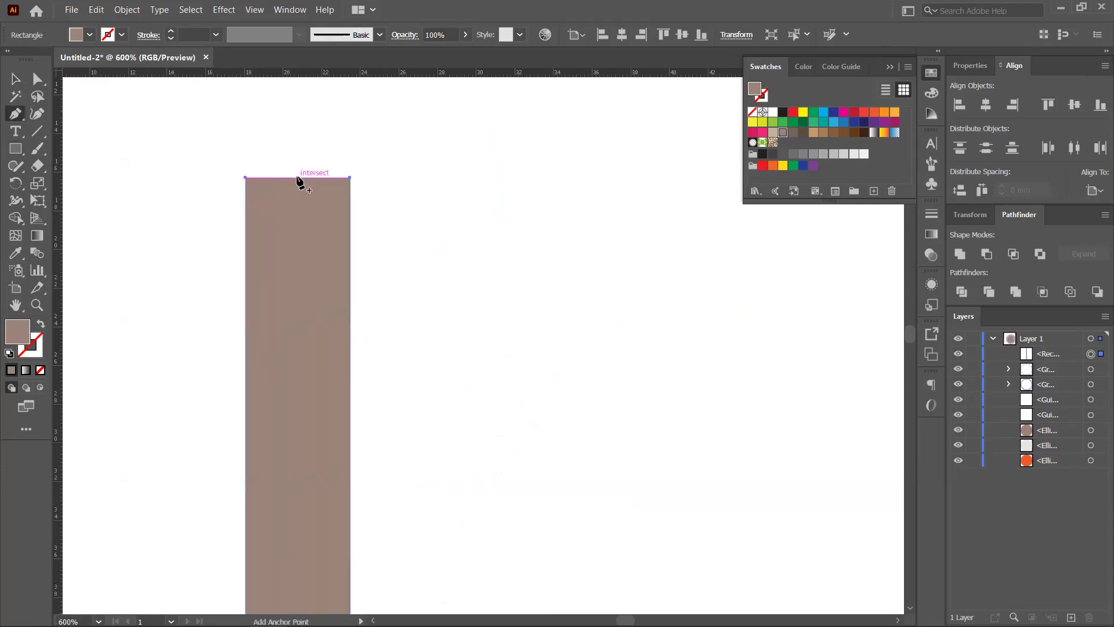
click(297, 177)
click(36, 78)
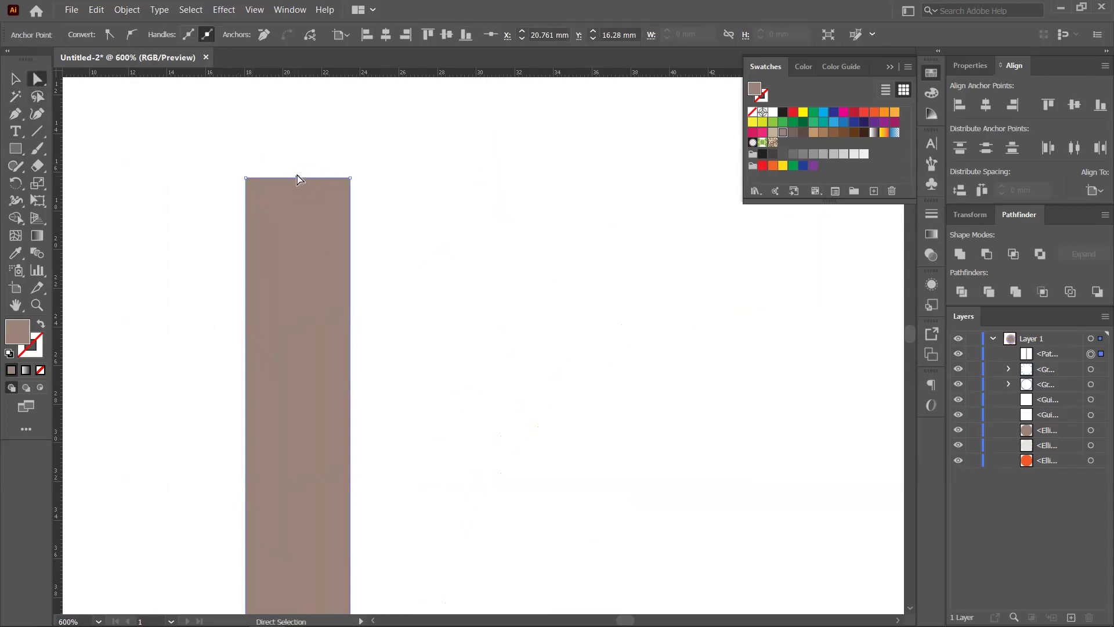
click(297, 182)
drag(297, 182, 308, 135)
key(ctrl+minus)
Nudge the shoulder anchors below the peak inward to taper the needle tip.
drag(248, 268, 304, 345)
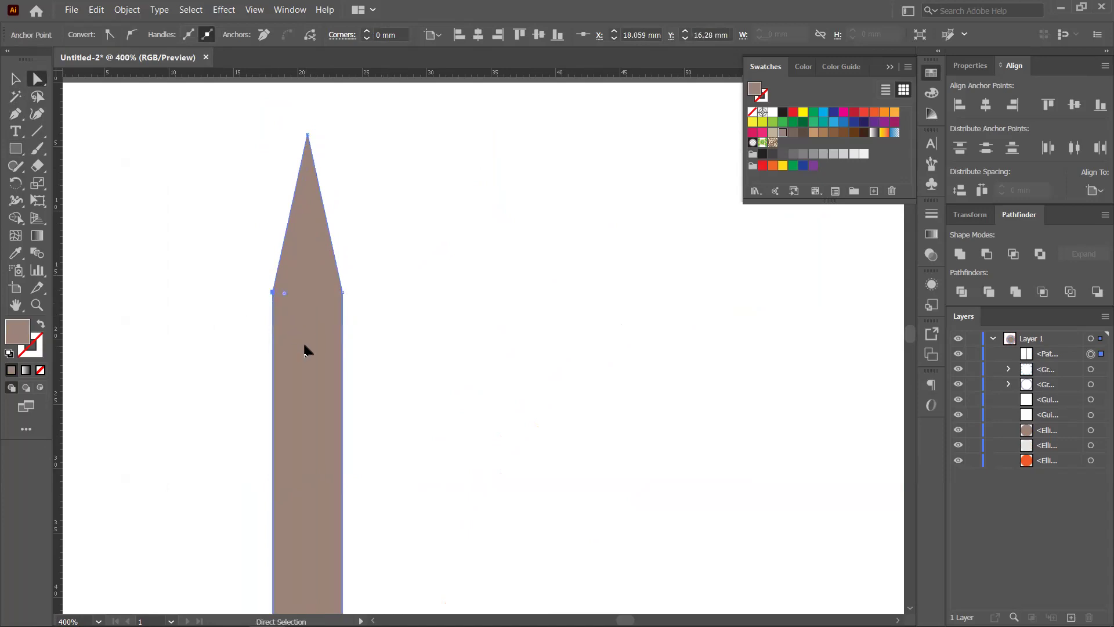
key(Right)
key(Right)
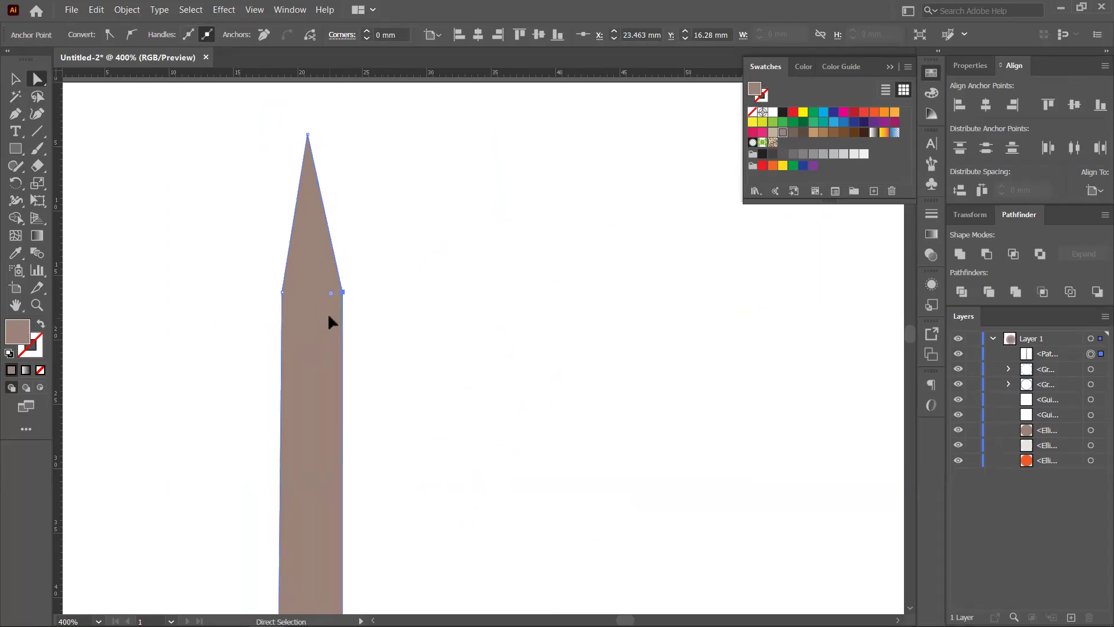
key(Left)
key(Left)
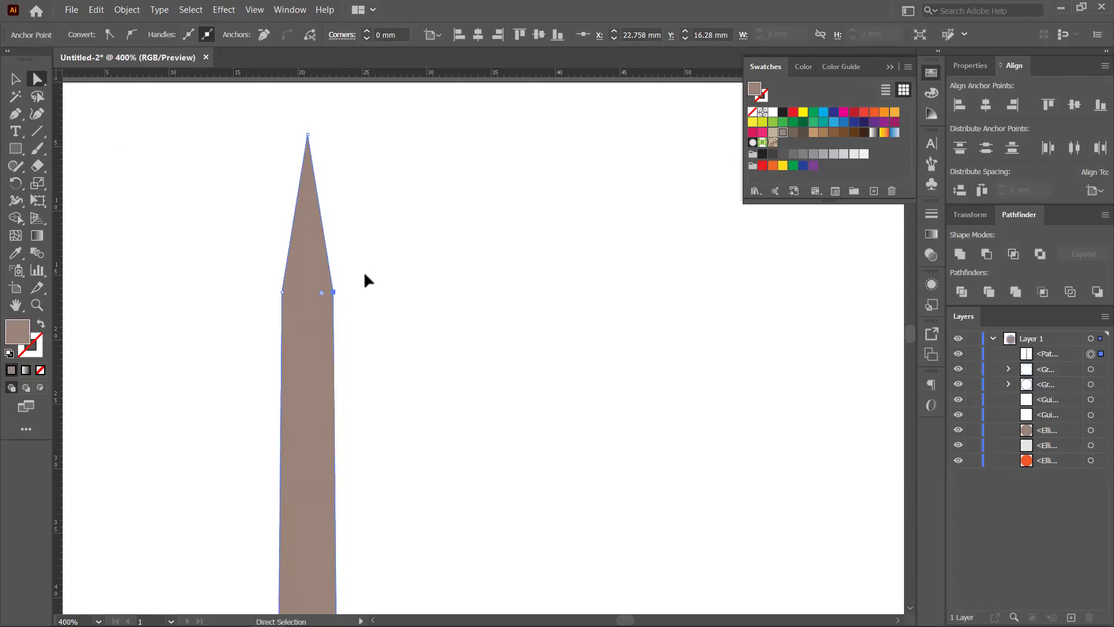
key(Left)
key(Left)
key(Left)
key(Left)
key(Right)
key(Right)
key(Right)
key(Right)
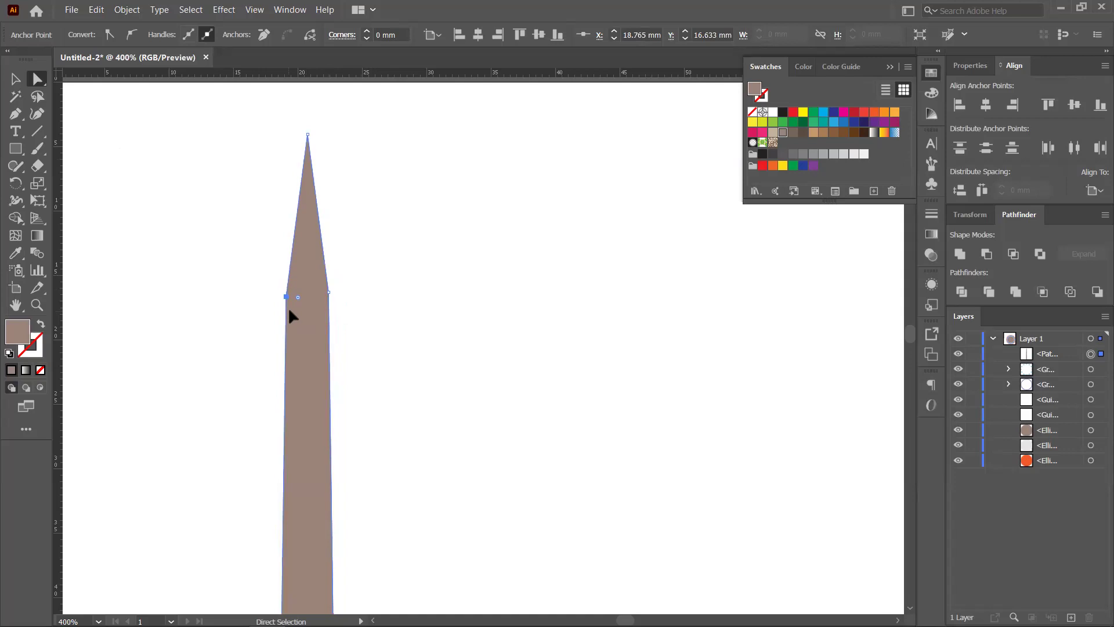
click(185, 234)
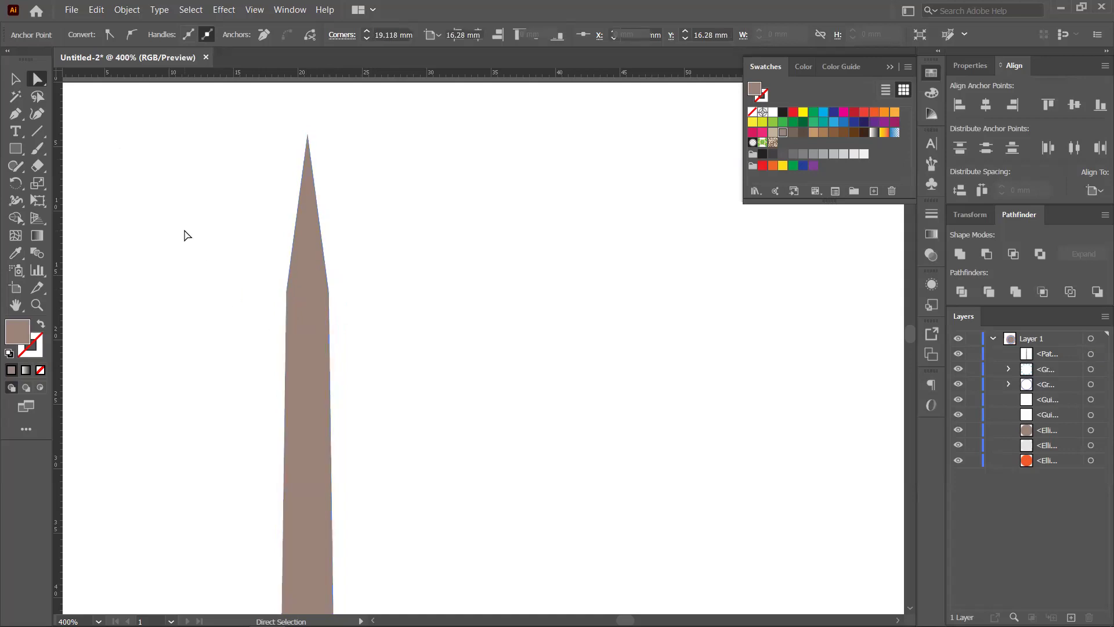
click(16, 80)
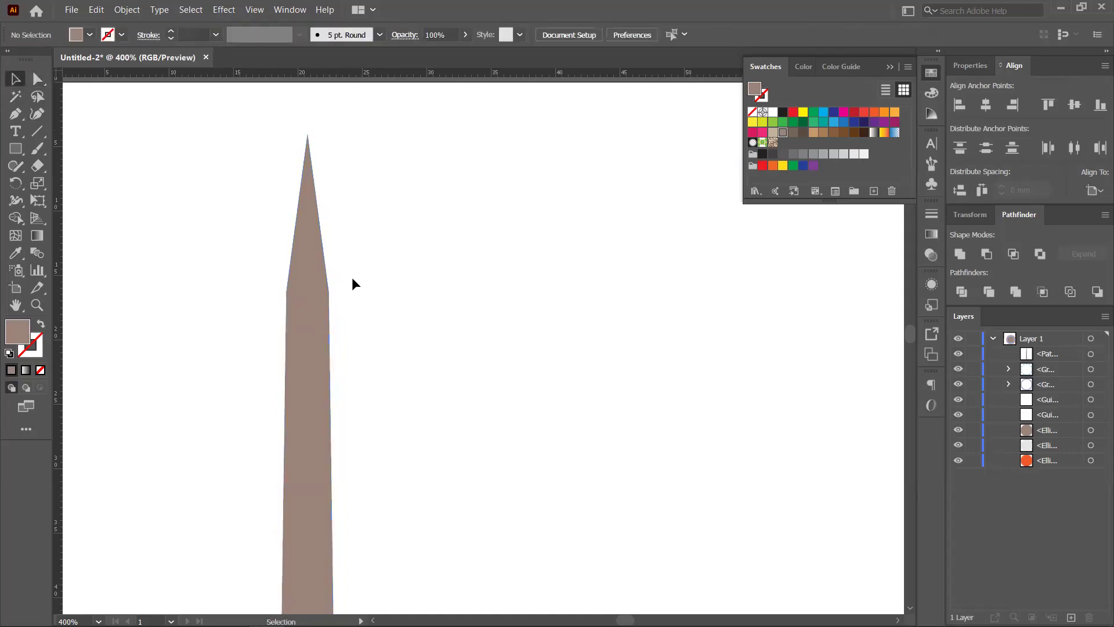
scroll(348, 278, down, 8)
scroll(344, 355, up, 4)
Draw a narrow rectangle over the needle's lower part and centre it horizontally on the pointed path.
drag(400, 351, 391, 367)
click(15, 149)
drag(339, 342, 376, 384)
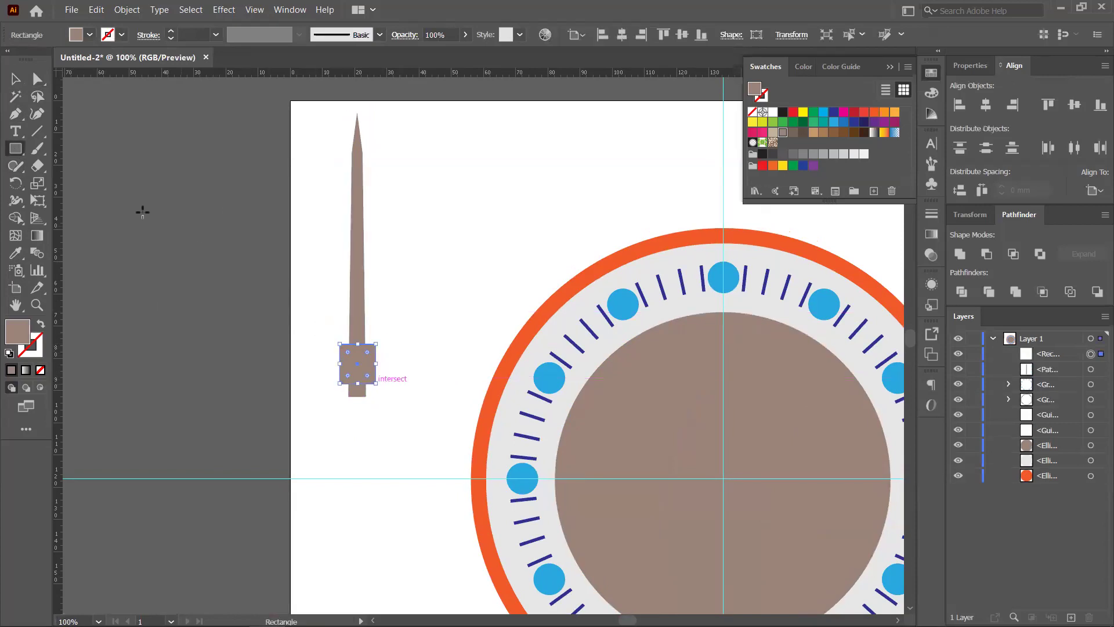
click(15, 79)
alt+scroll(382, 320, up, 2)
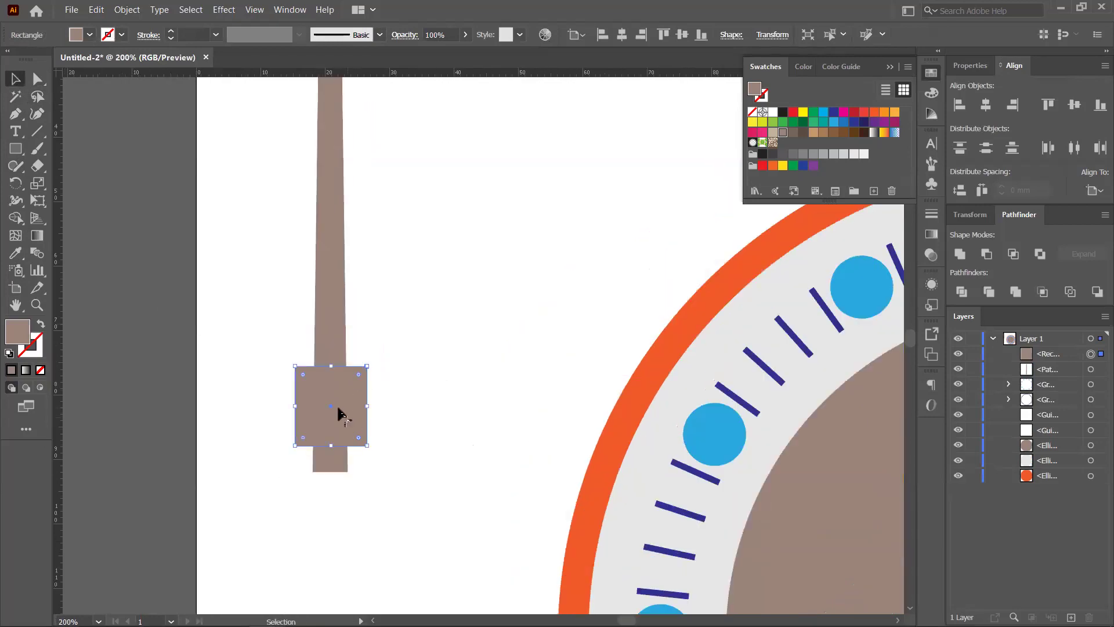
alt+scroll(350, 413, up, 1)
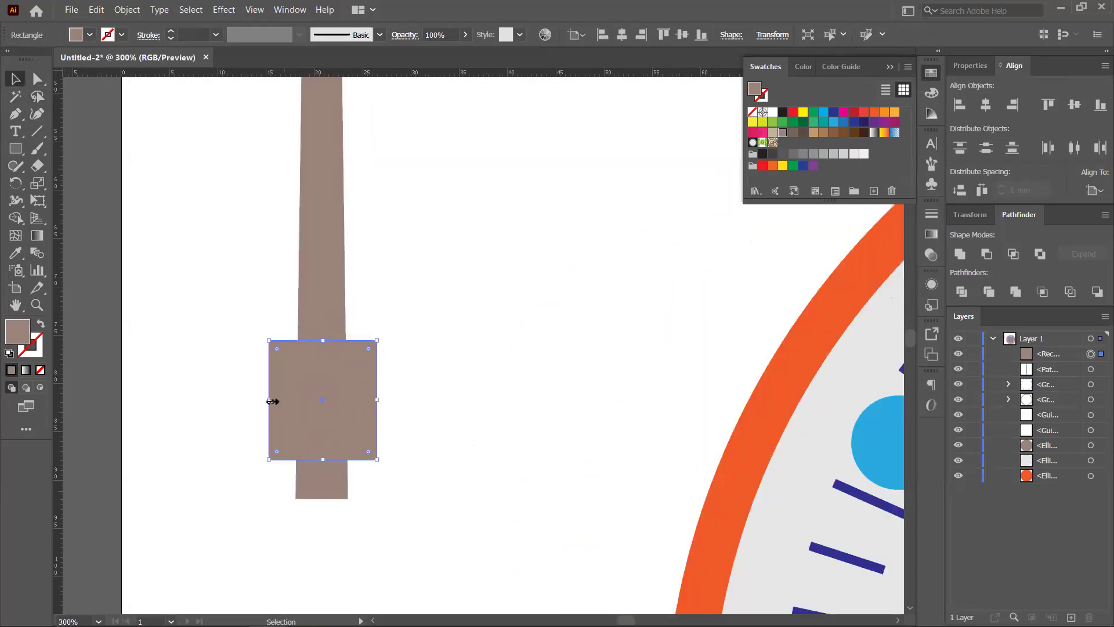
drag(267, 398, 323, 420)
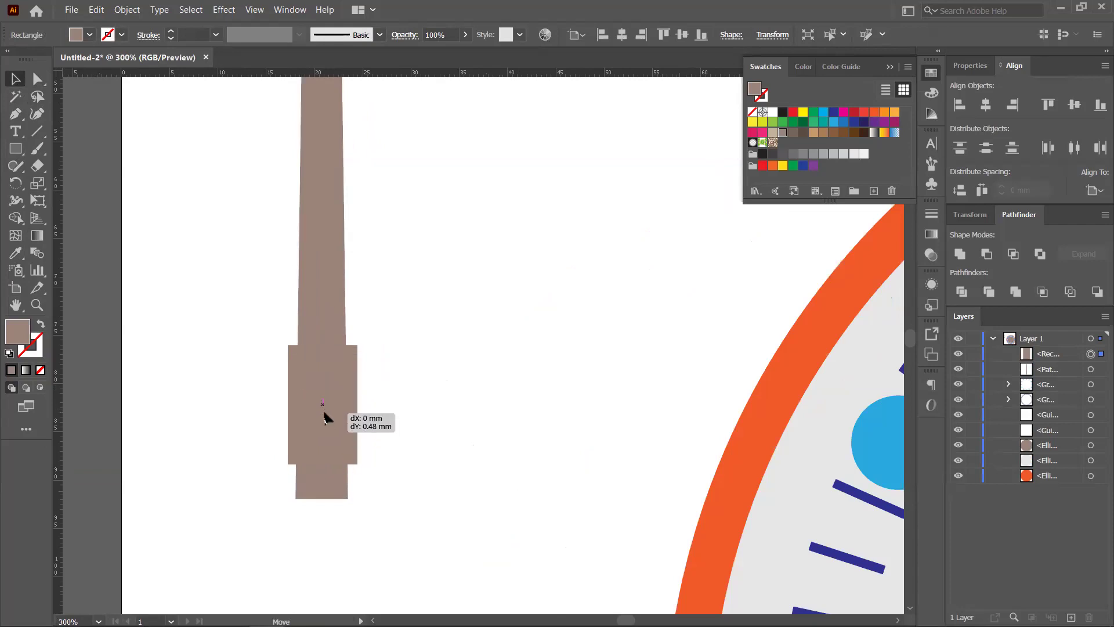
shift+click(336, 484)
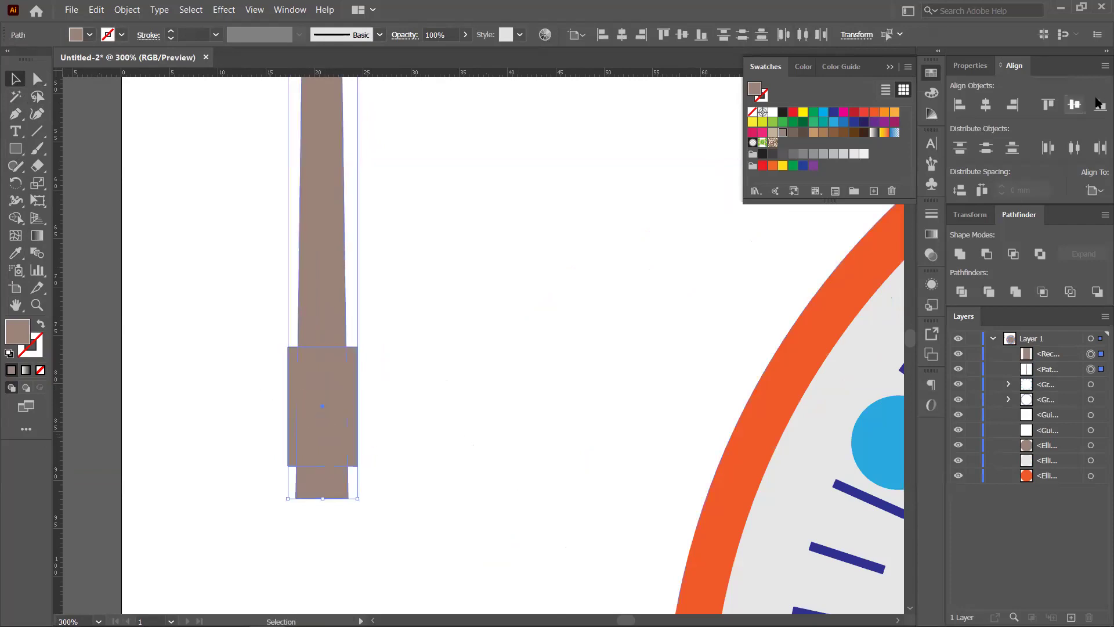
click(985, 105)
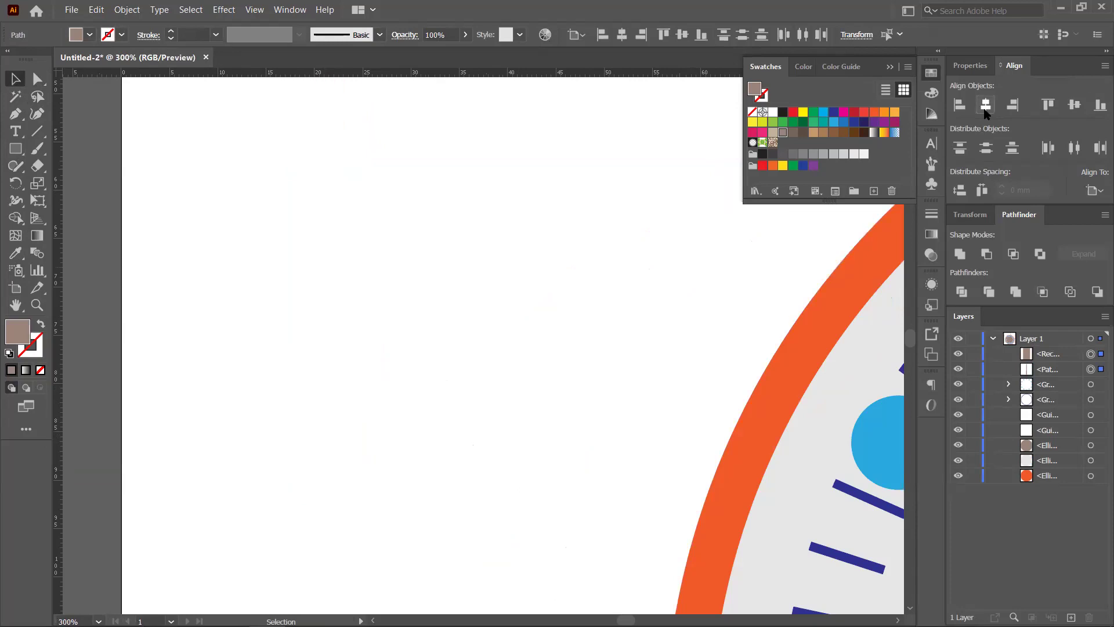
key(ctrl+z)
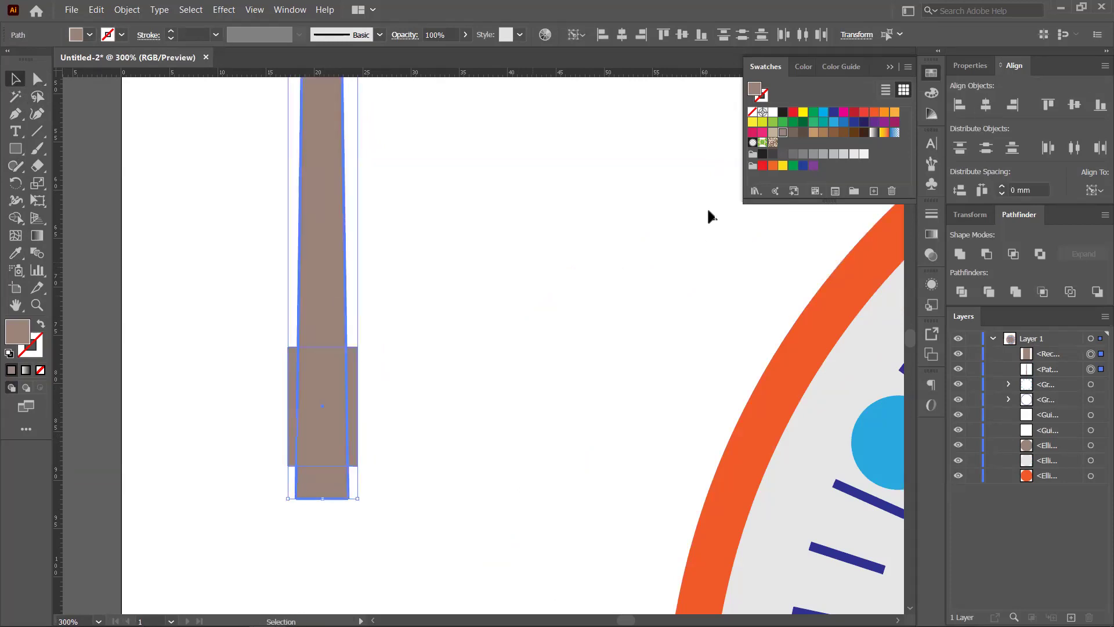
click(985, 105)
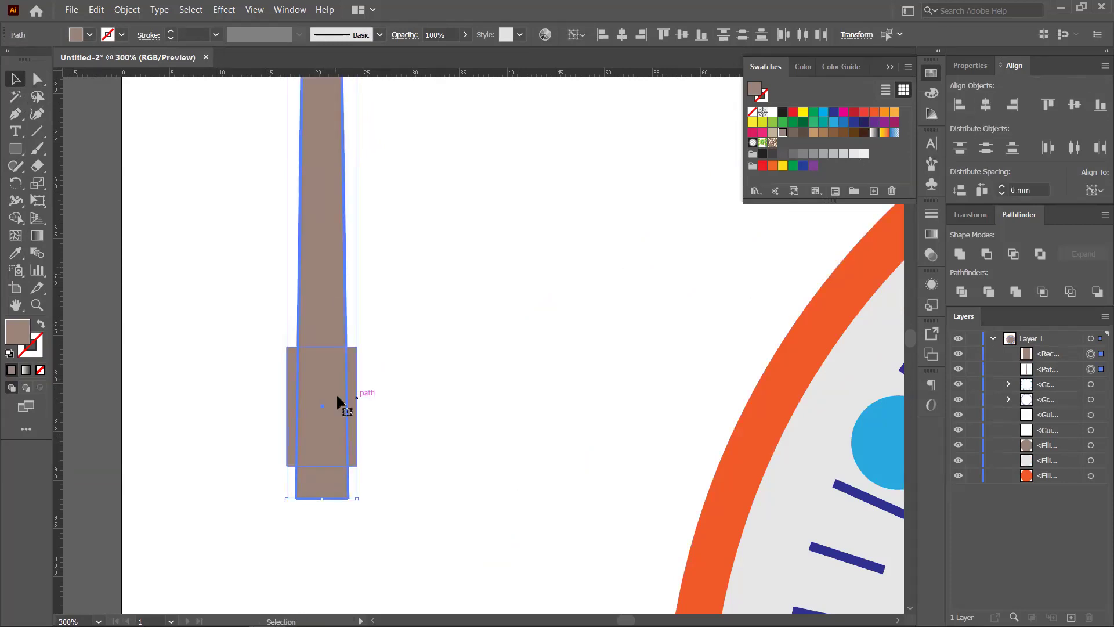
click(421, 400)
Paste a copy of the pointed path in front, shorten it, and fill it darker brown.
scroll(438, 423, up, 2)
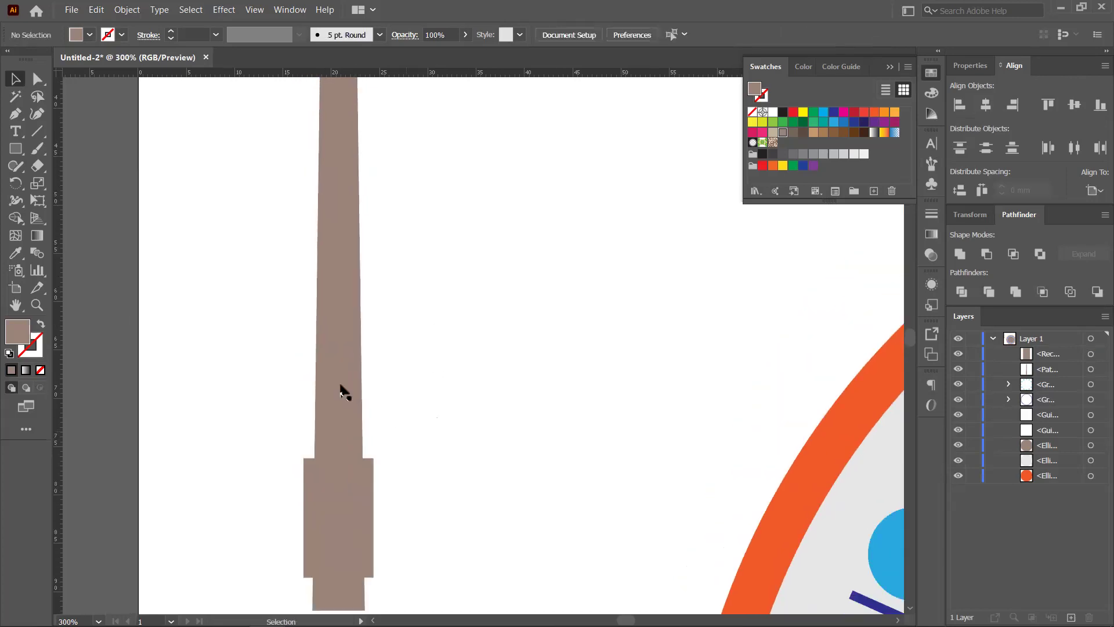
click(340, 380)
scroll(340, 380, down, 2)
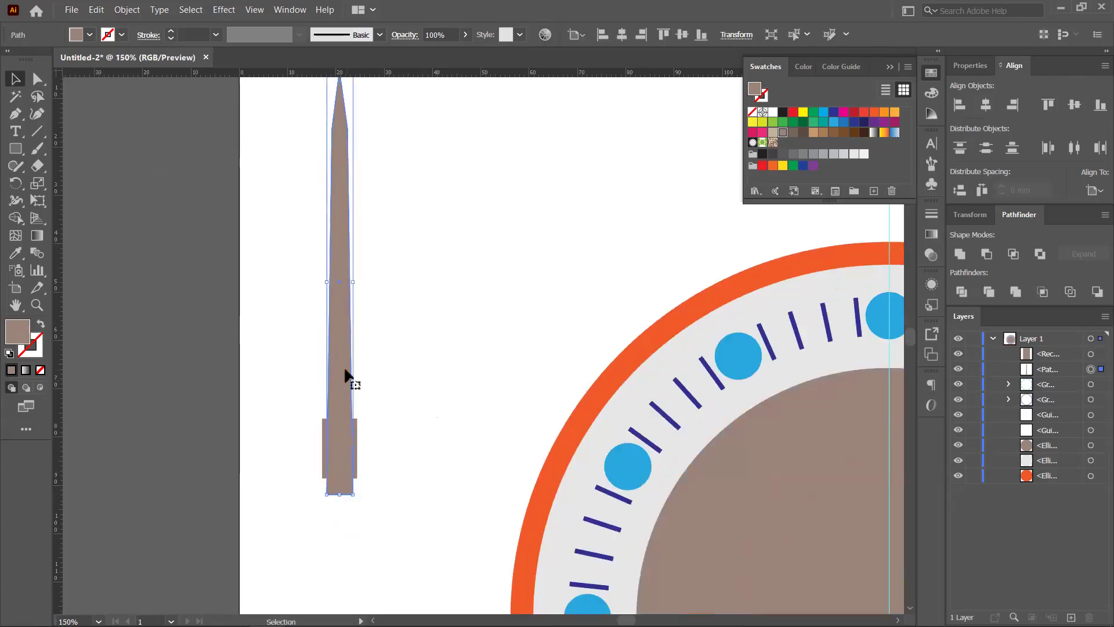
key(ctrl+c)
key(ctrl+f)
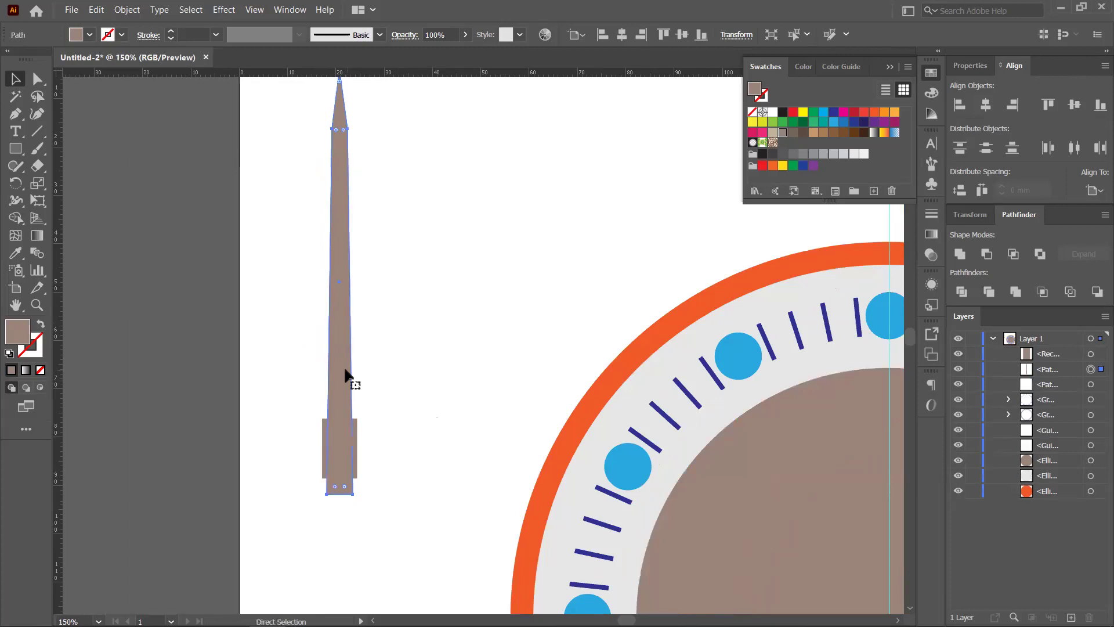
scroll(376, 353, down, 2)
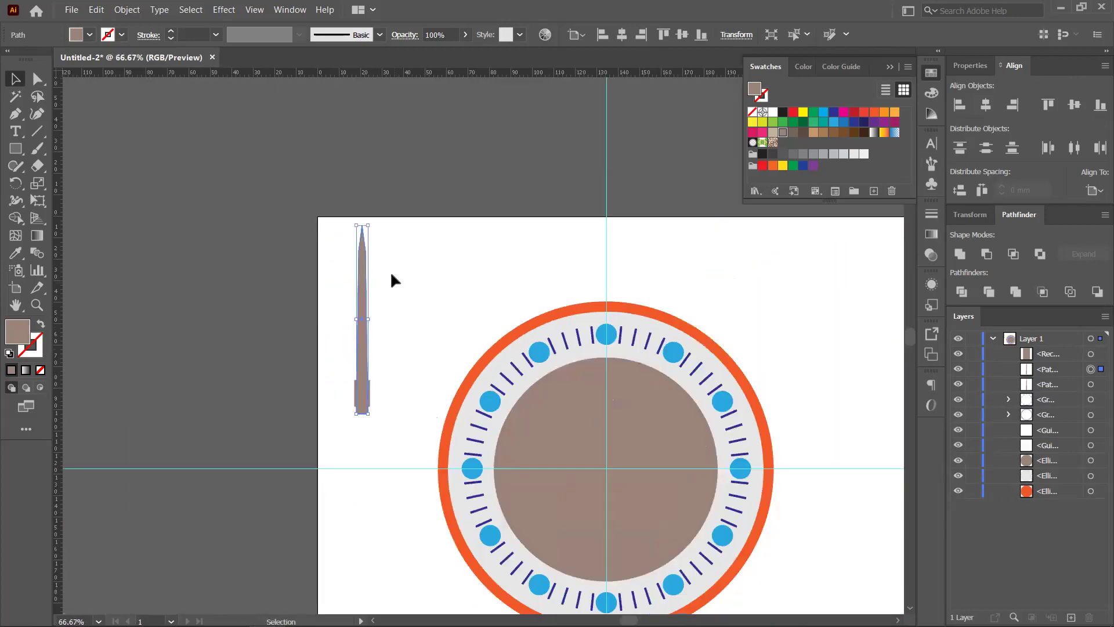
drag(369, 225, 364, 246)
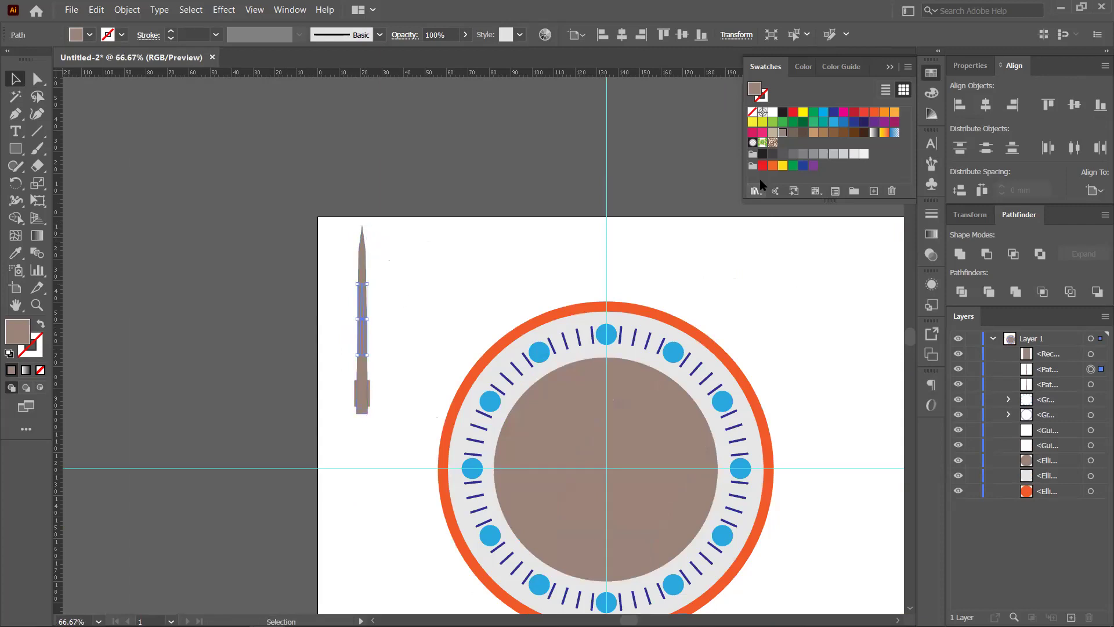
click(791, 135)
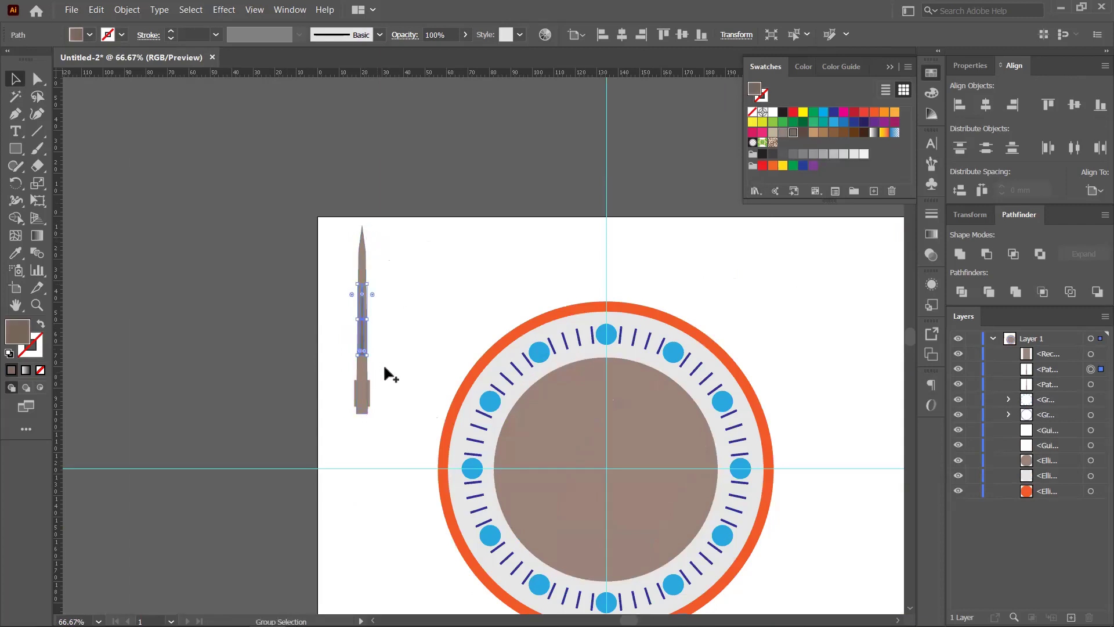
Stretch the inner strip down and up toward the blade tip, then widen it.
scroll(380, 365, up, 3)
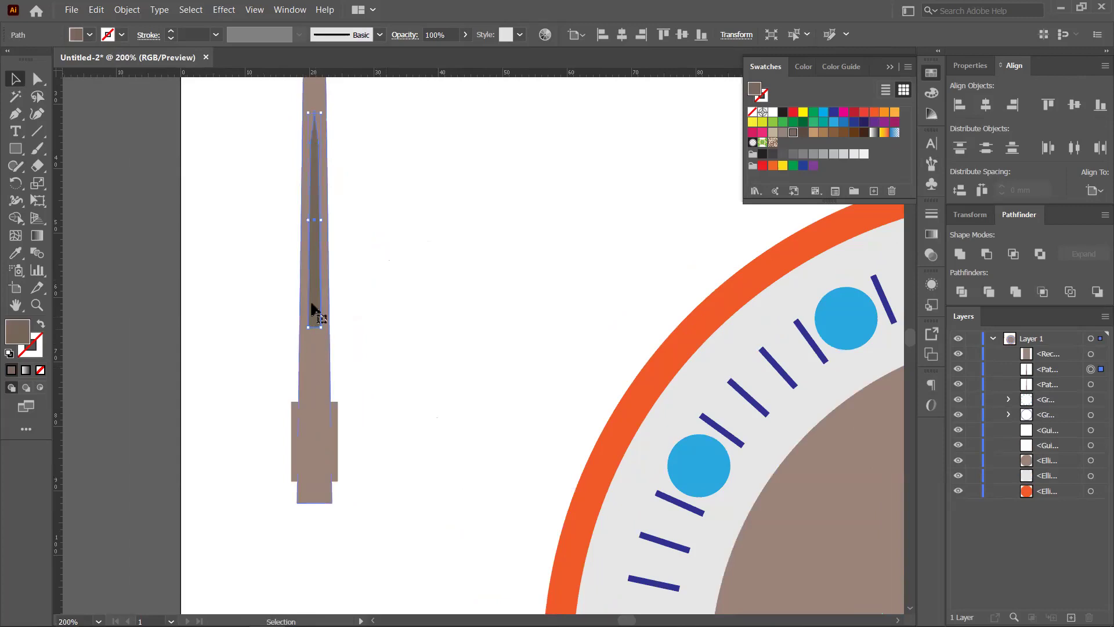
drag(315, 328, 311, 467)
drag(395, 290, 429, 462)
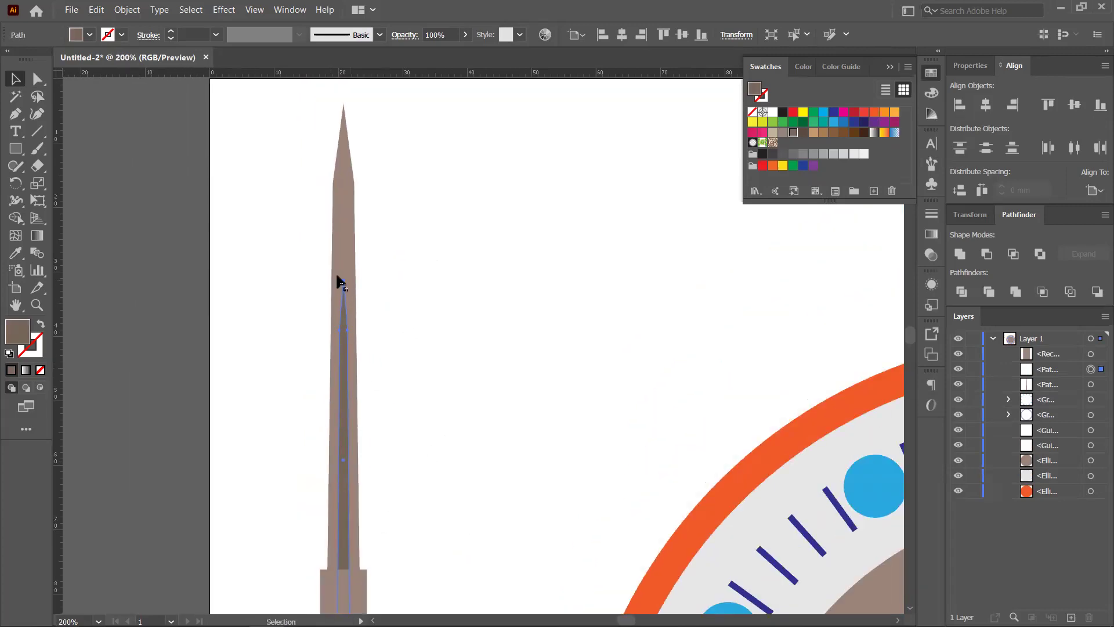
drag(343, 280, 339, 137)
click(403, 211)
scroll(427, 387, down, 1)
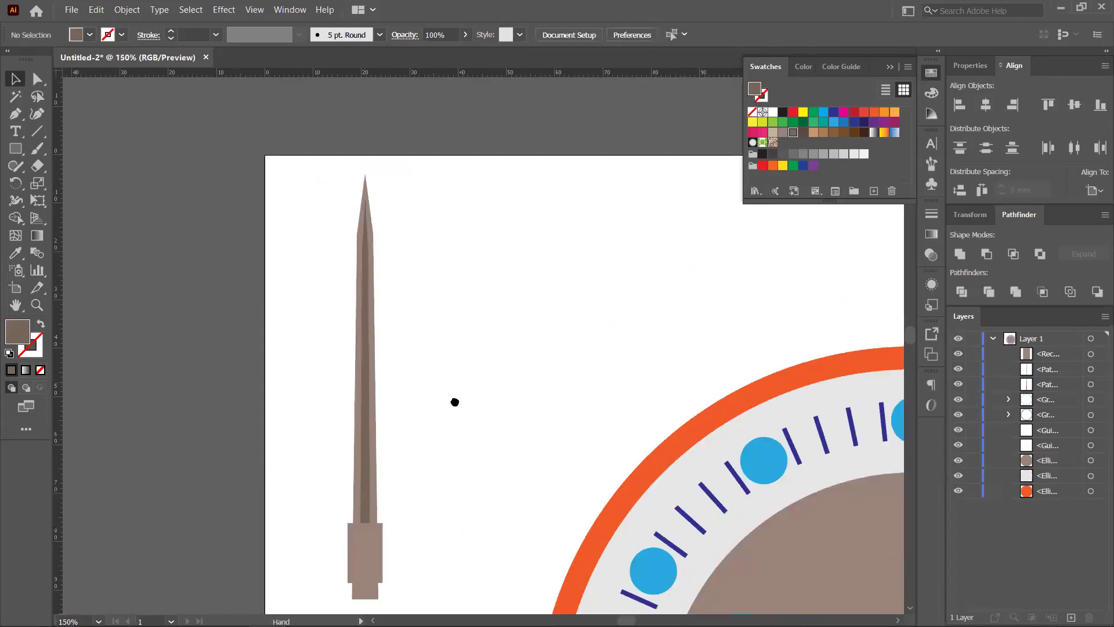
scroll(406, 438, down, 2)
click(357, 442)
scroll(357, 442, up, 1)
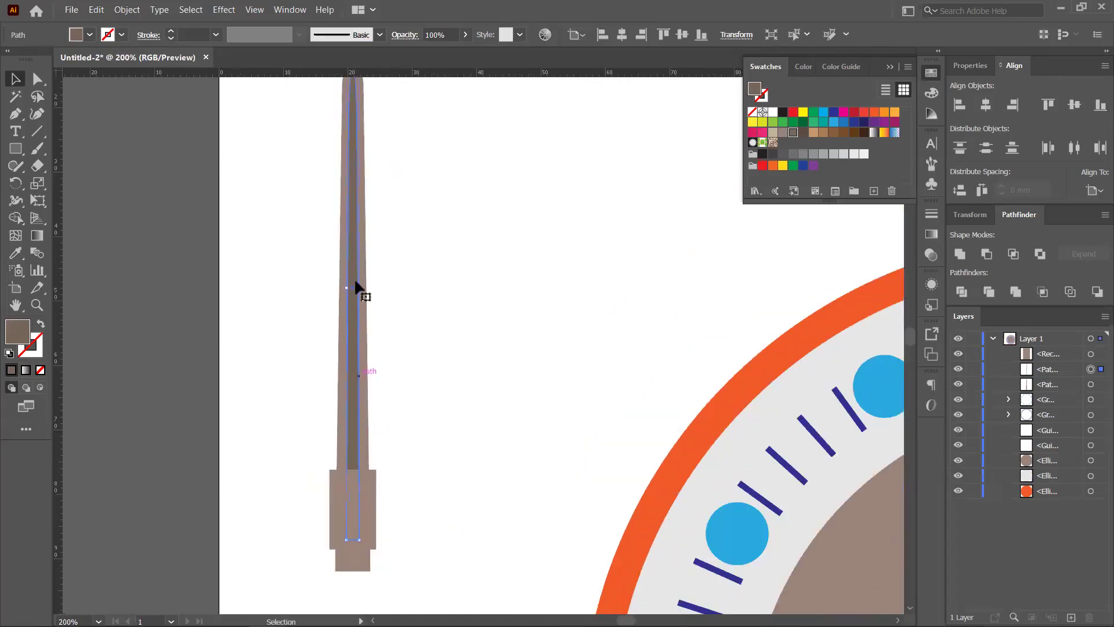
drag(359, 289, 366, 289)
click(434, 287)
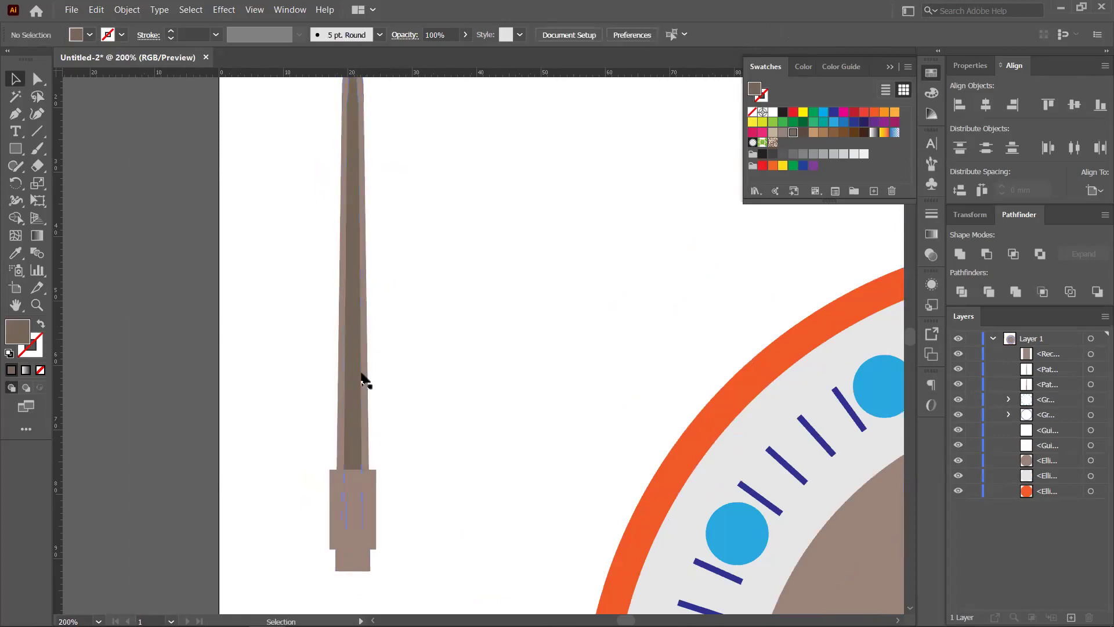
scroll(448, 401, down, 1)
Group all three sword parts into one object and park it at the artboard's top left.
drag(331, 370, 418, 516)
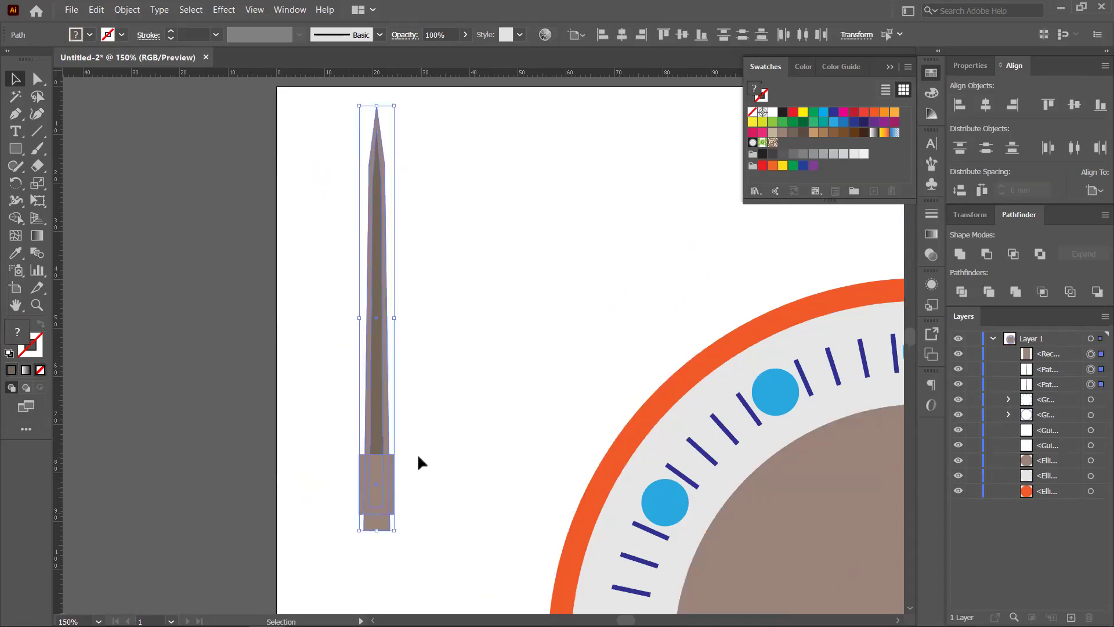
key(ctrl+g)
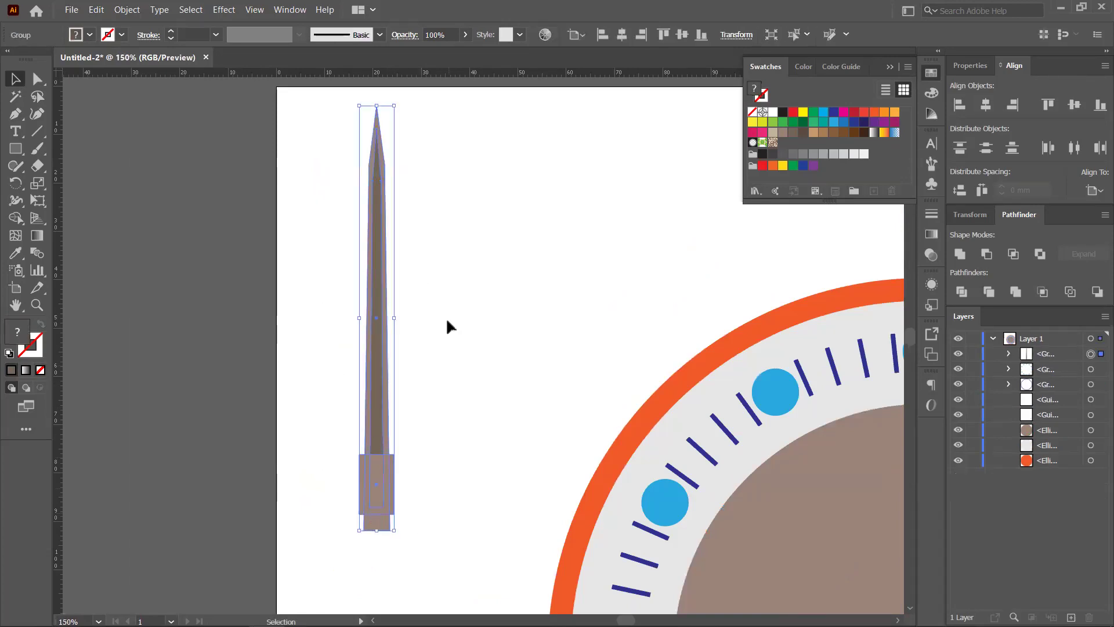
click(446, 318)
scroll(473, 399, down, 1)
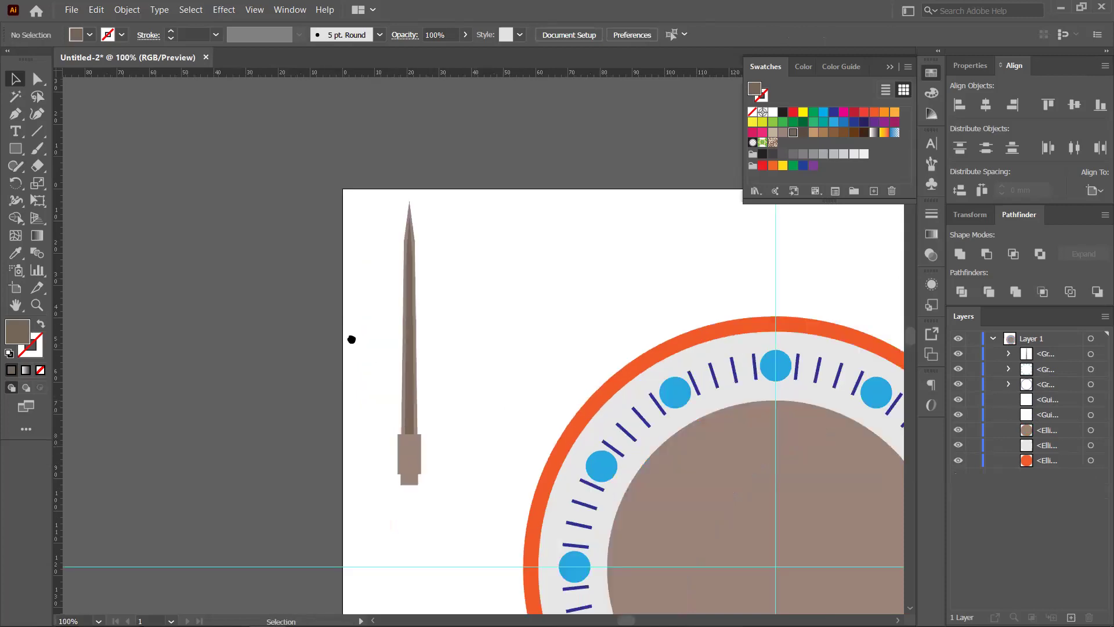
drag(372, 355, 253, 306)
drag(157, 360, 533, 508)
key(ctrl+z)
drag(162, 357, 254, 289)
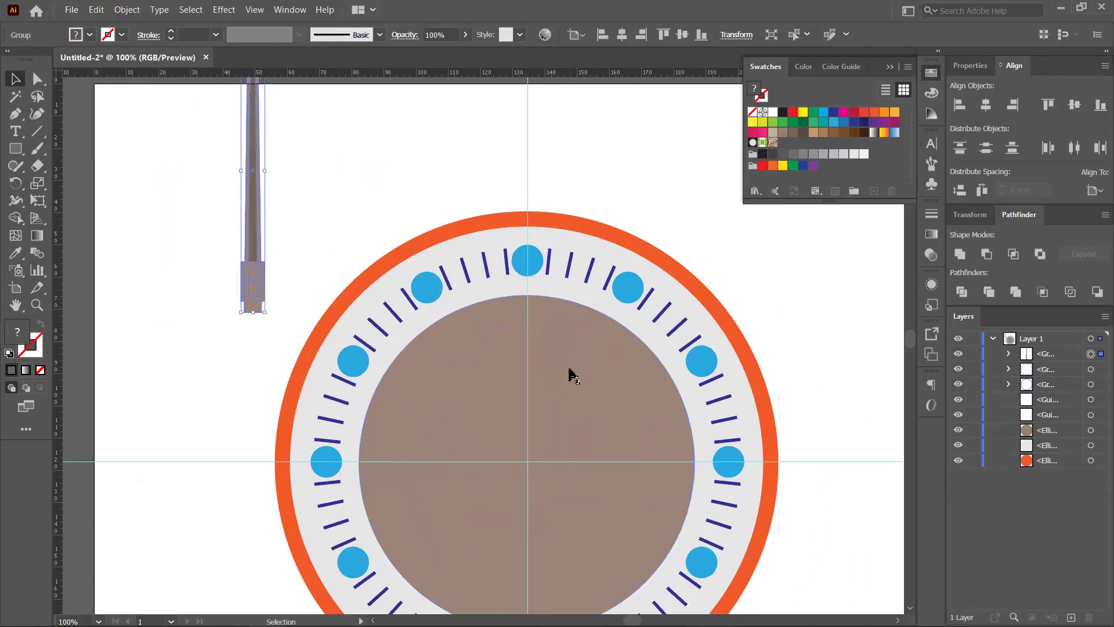
Make the dial's brown centre disc light grey.
click(577, 383)
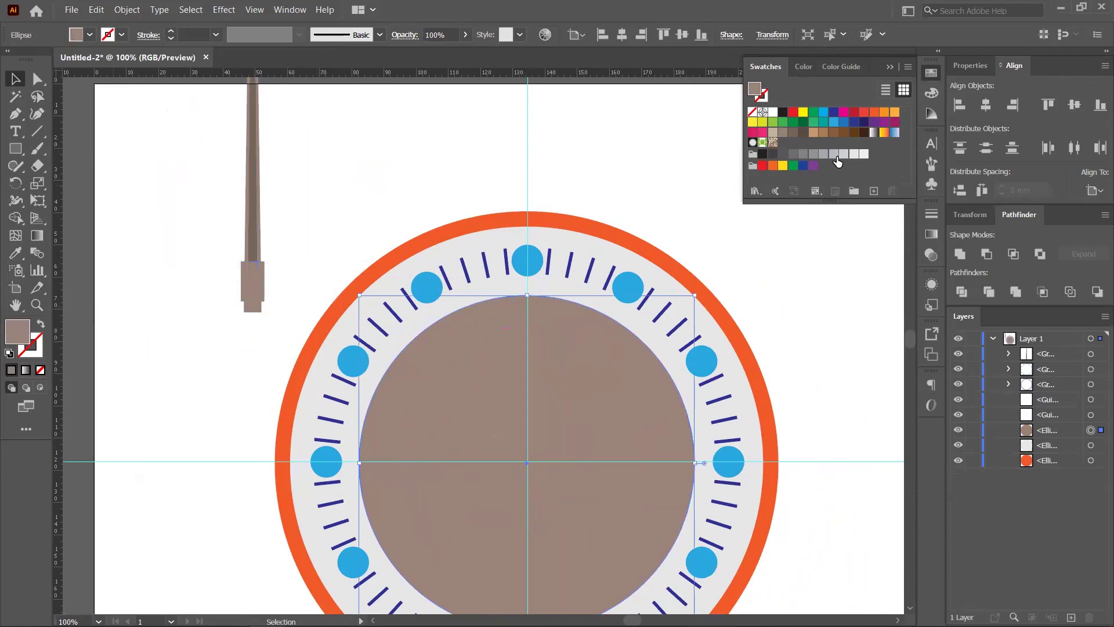
click(834, 156)
click(611, 162)
Move the sword group onto the dial's centre and shorten it to fit inside the dial.
drag(193, 227, 316, 273)
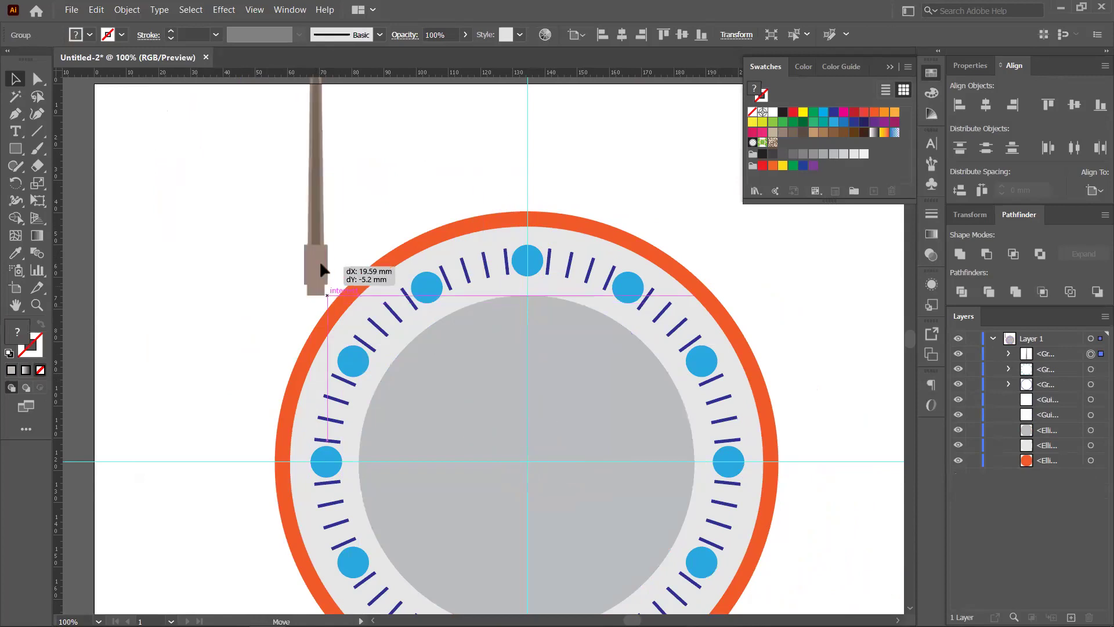
scroll(317, 269, up, 1)
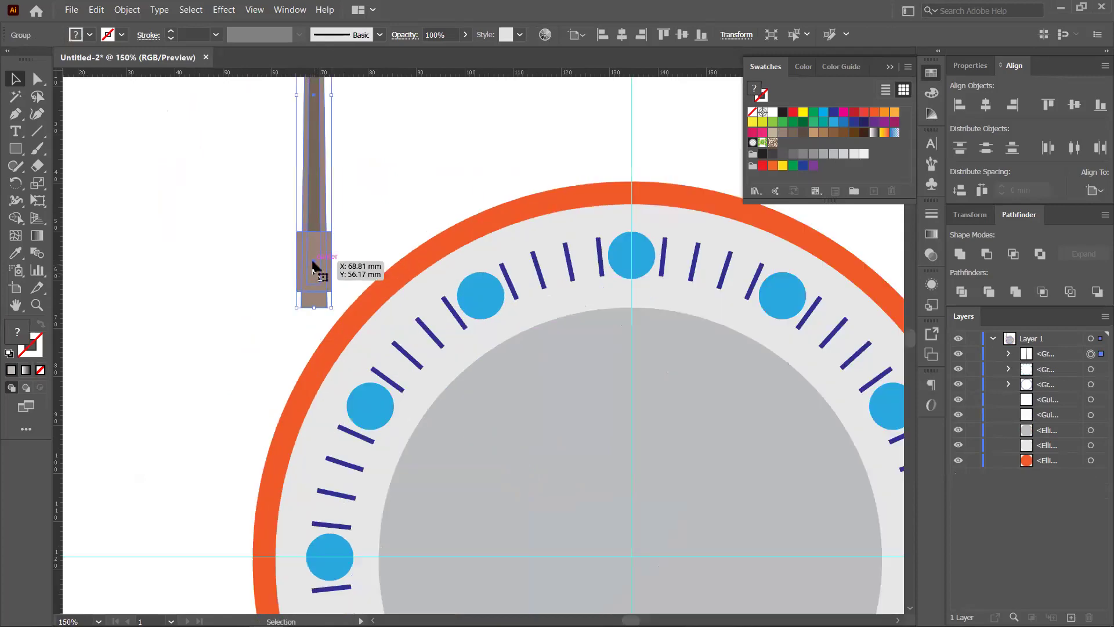
drag(318, 262, 632, 561)
scroll(634, 378, down, 2)
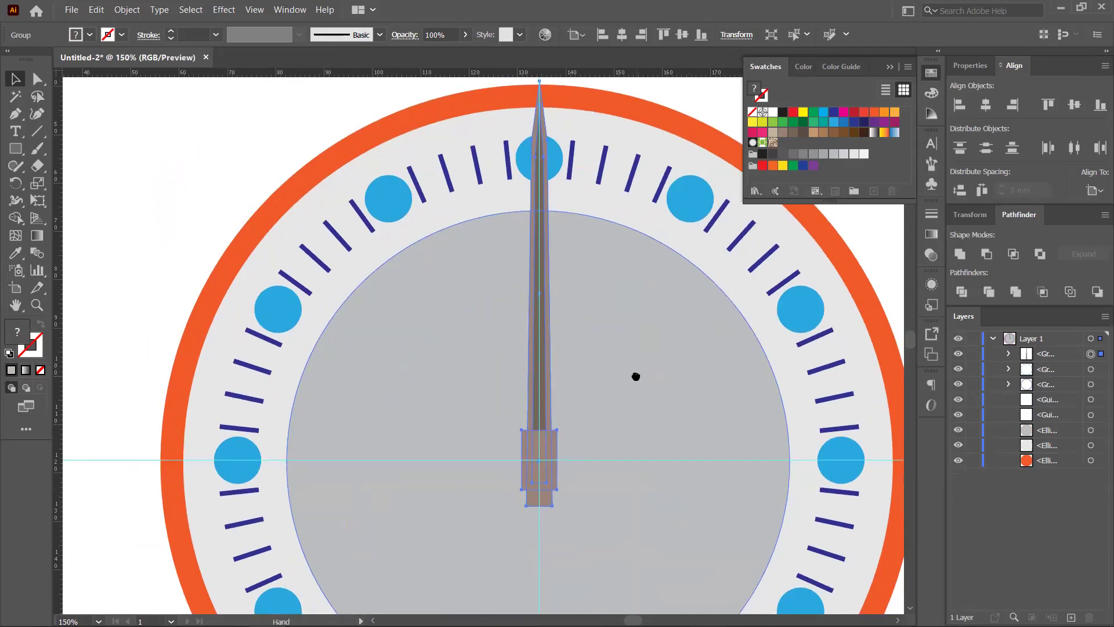
scroll(630, 371, down, 3)
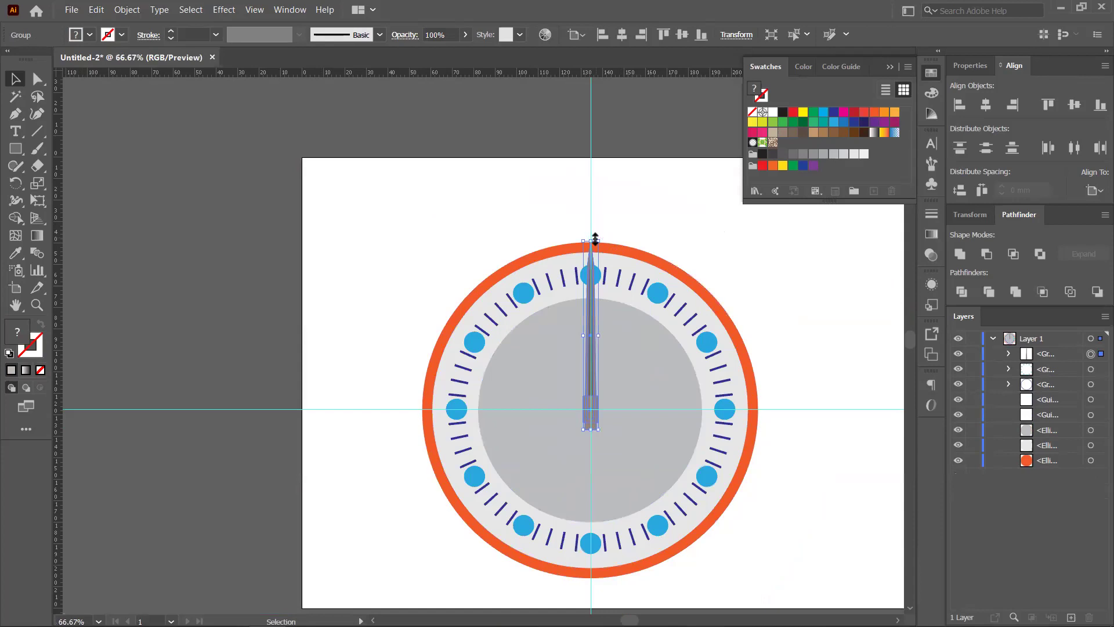
drag(592, 240, 592, 284)
click(792, 354)
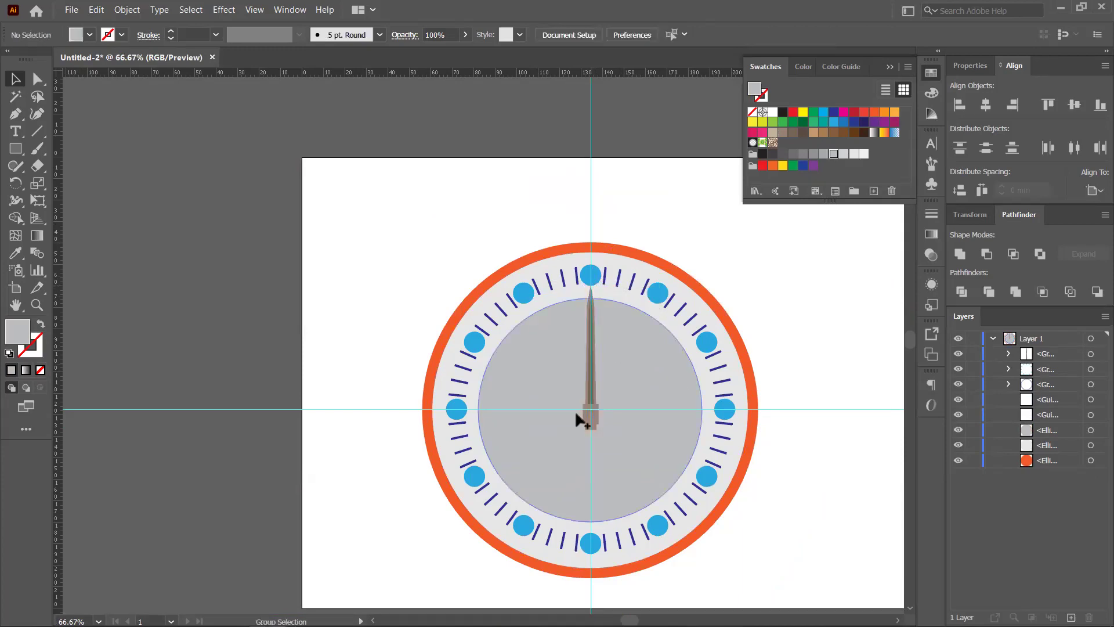
Nudge the sword up so its base sits on the dial's centre line.
scroll(576, 408, up, 1)
scroll(676, 406, down, 1)
scroll(676, 406, right, 2)
scroll(521, 386, up, 3)
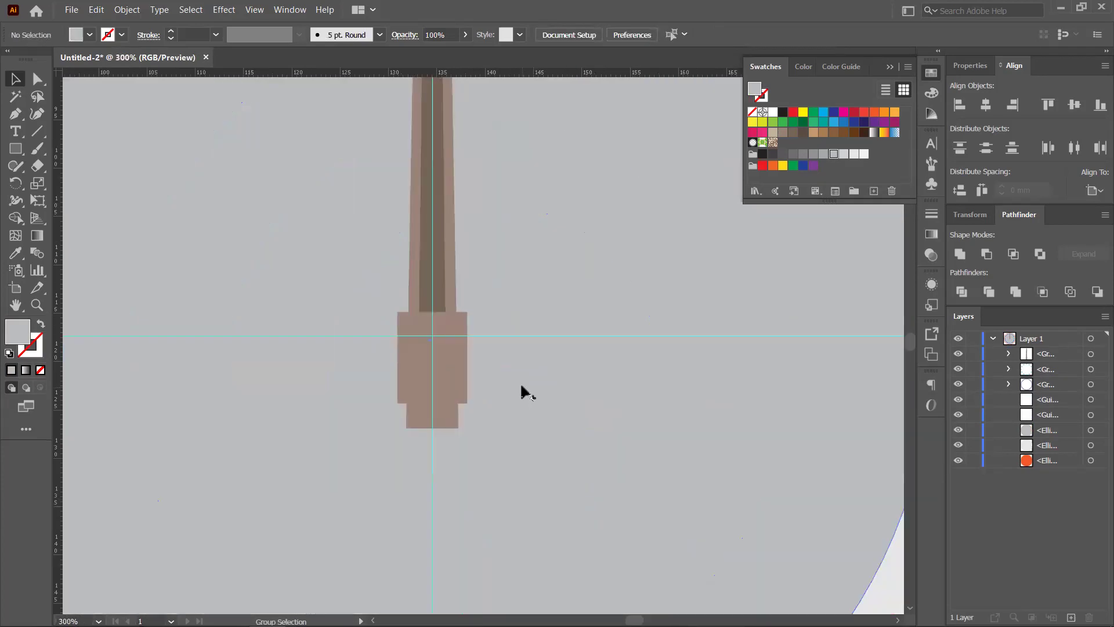
click(445, 371)
scroll(443, 374, up, 5)
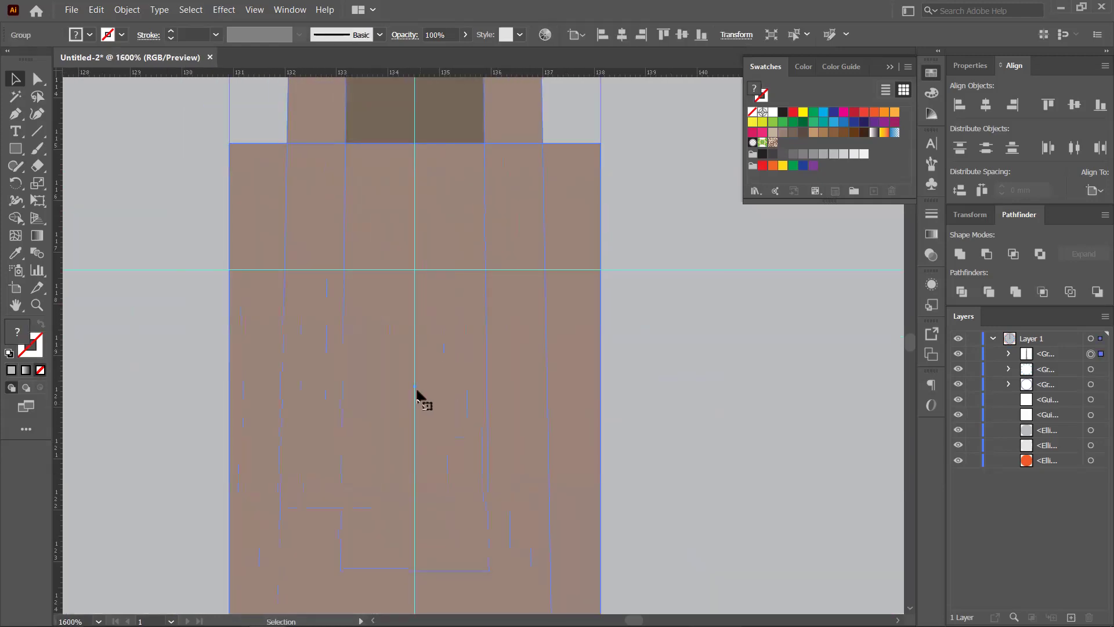
drag(414, 386, 415, 271)
drag(415, 272, 414, 272)
scroll(472, 345, down, 10)
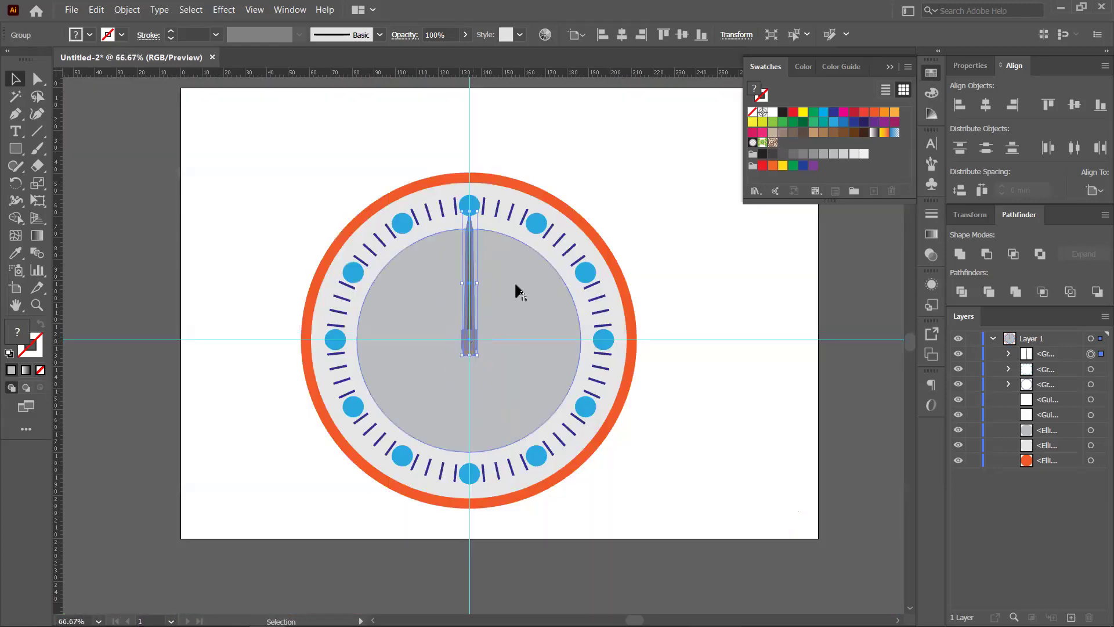
scroll(505, 308, up, 1)
scroll(480, 316, up, 3)
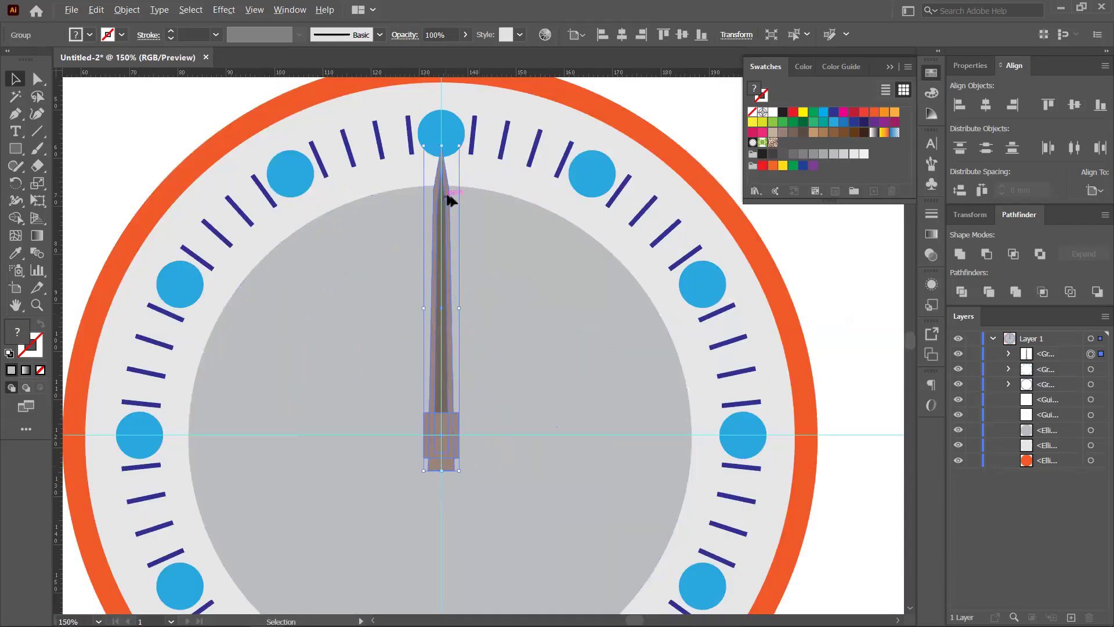
Duplicate the clock hand, rotate the copy toward 2 o'clock, and make its inner strip yellow-green.
drag(450, 198, 499, 206)
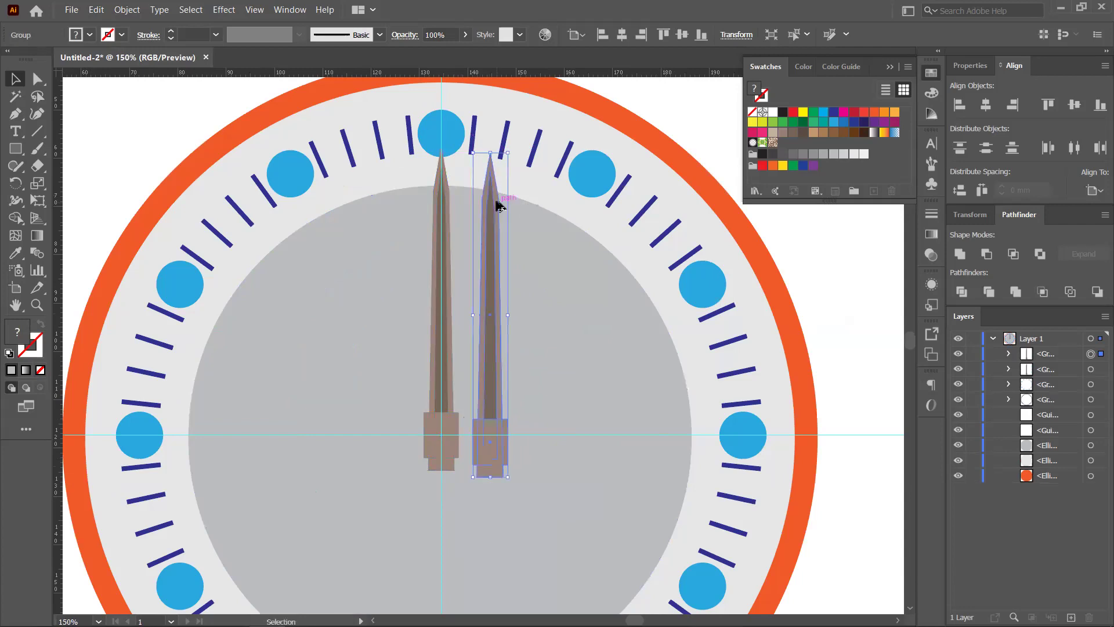
drag(512, 146, 558, 255)
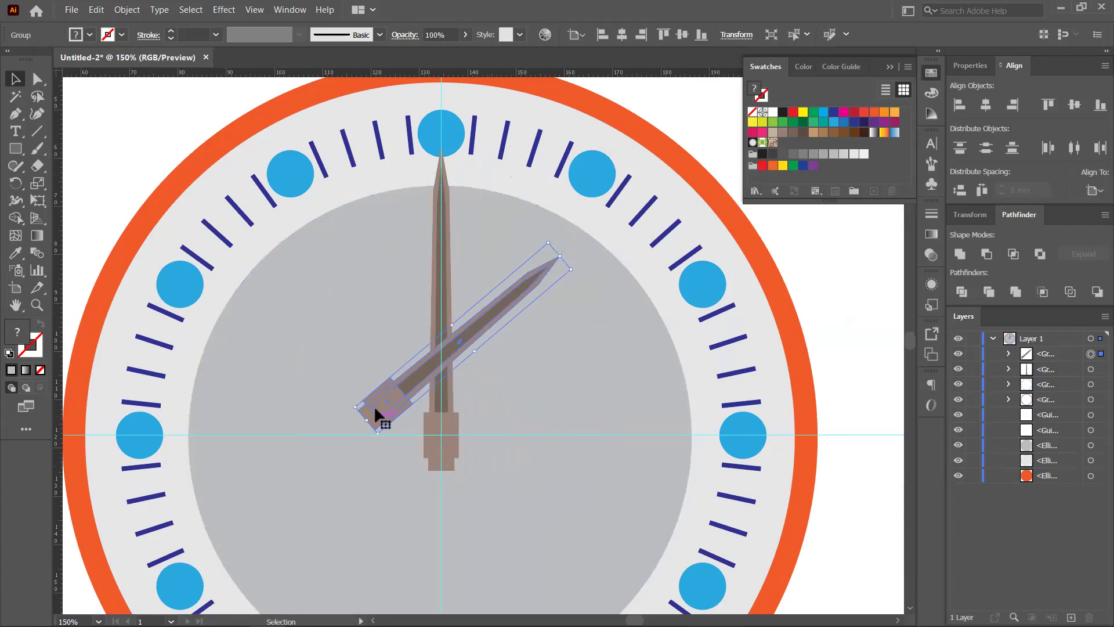
double_click(486, 319)
click(486, 319)
click(823, 133)
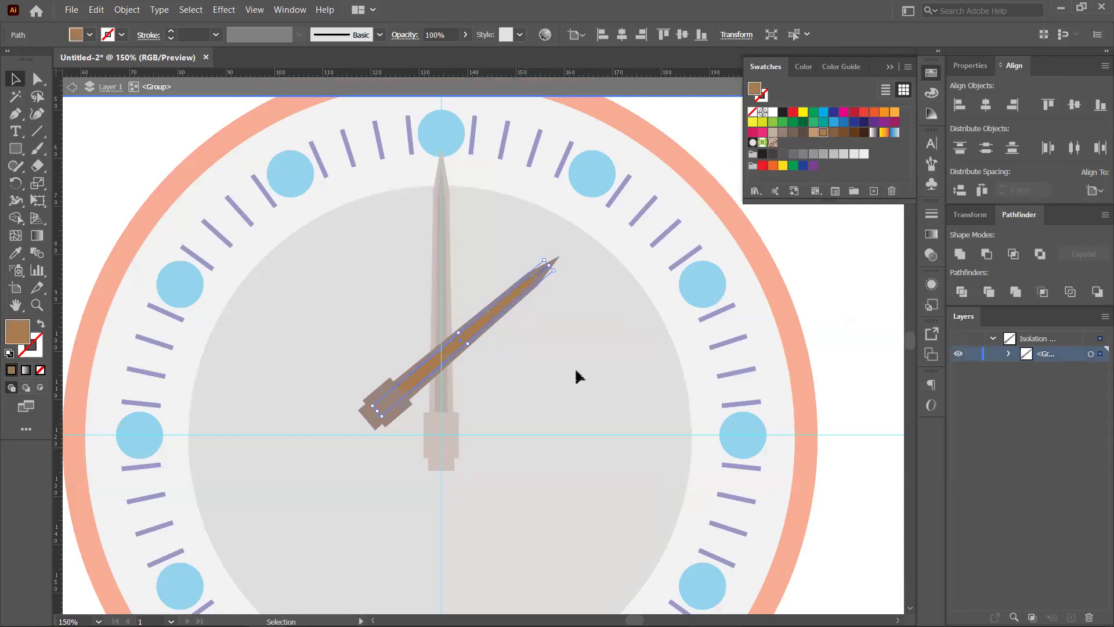
click(783, 123)
click(773, 122)
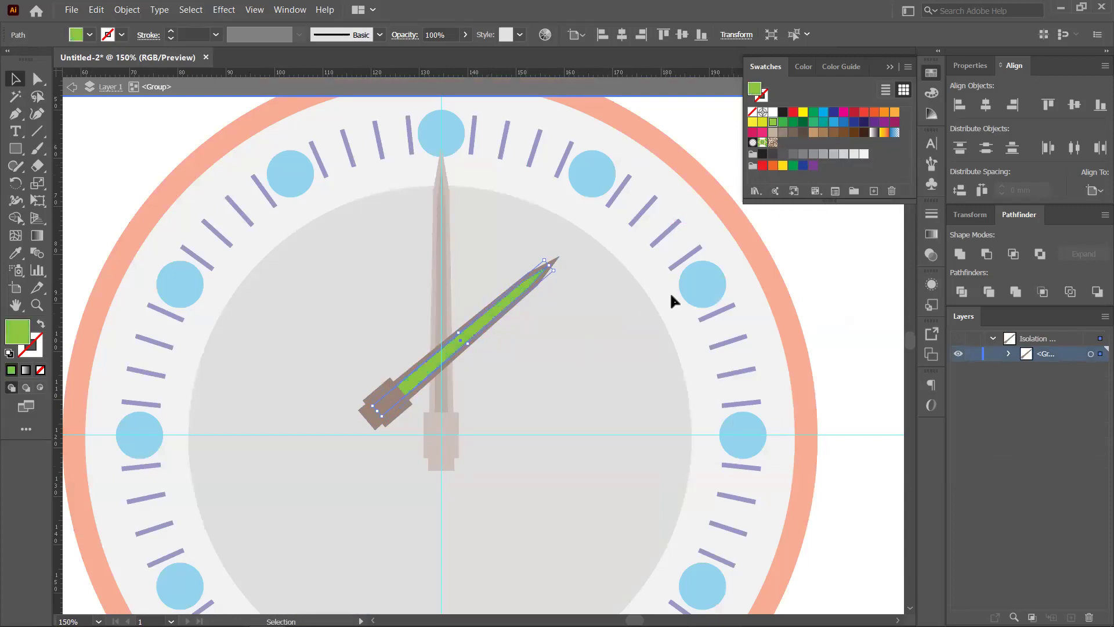
Move the green hand so it pivots at the dial centre.
double_click(554, 372)
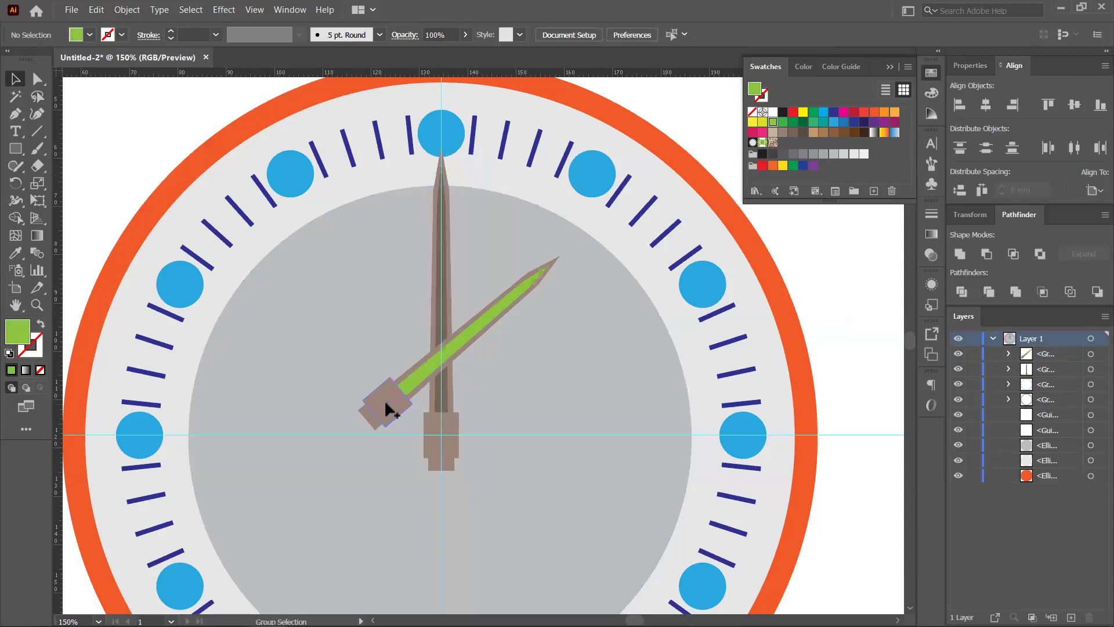
scroll(384, 399, up, 2)
drag(387, 396, 497, 468)
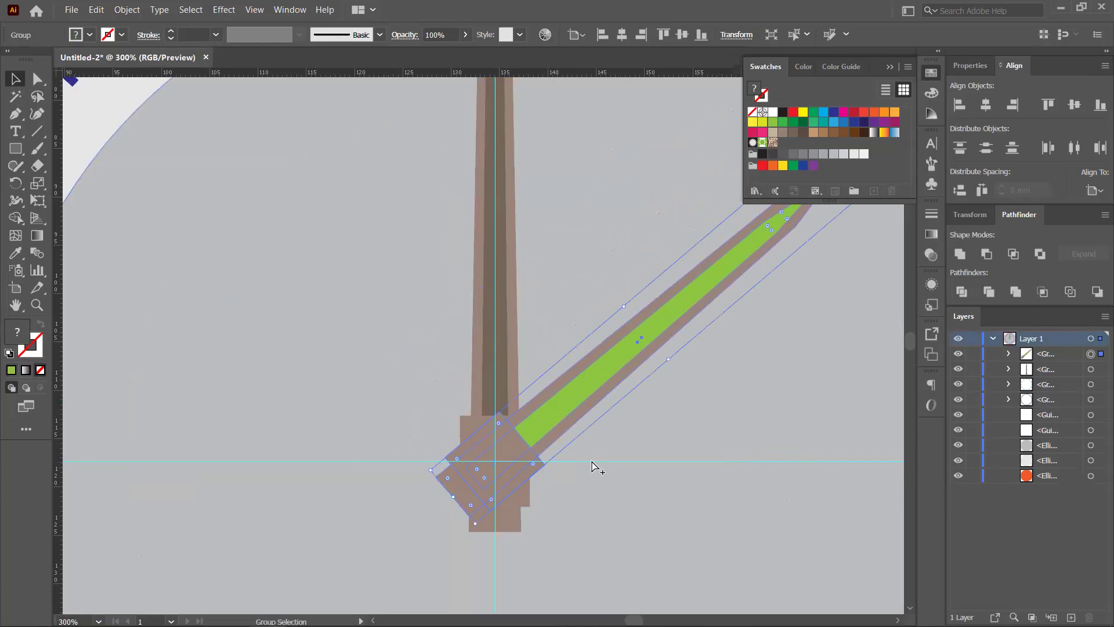
scroll(597, 465, down, 3)
drag(469, 390, 407, 368)
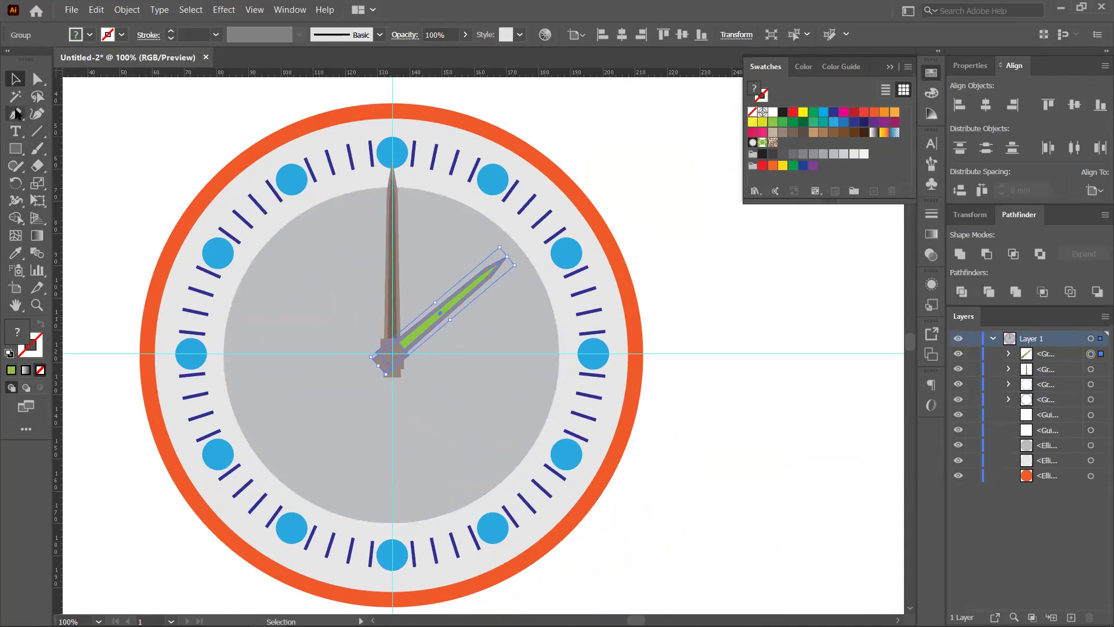
Draw a thin vertical bar right of the clock and pull its top middle point into a tip.
click(16, 148)
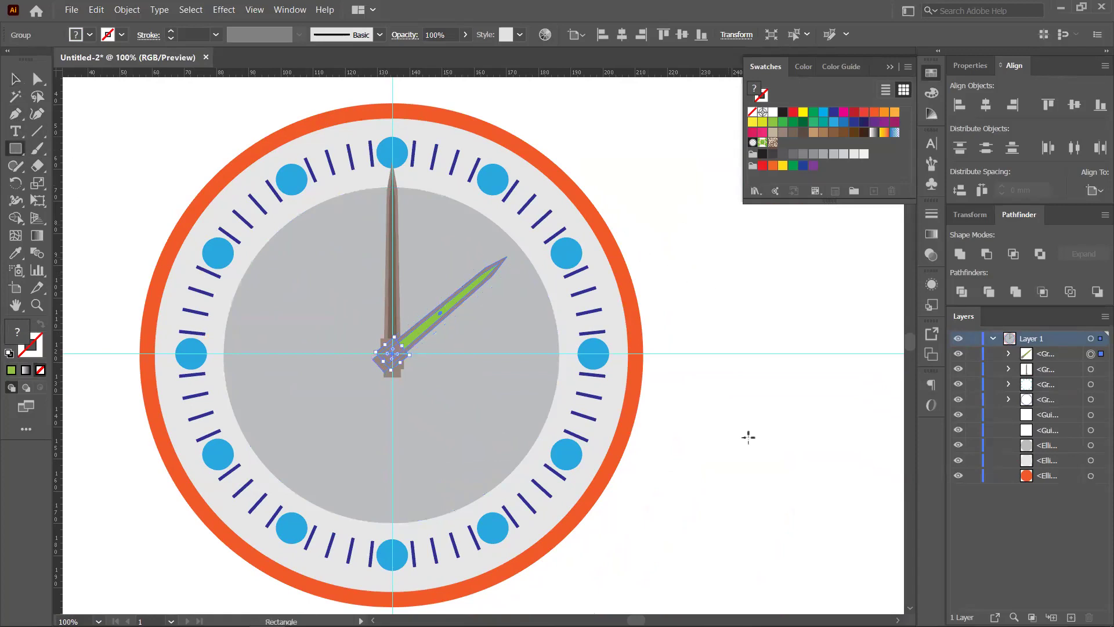
drag(743, 418, 653, 360)
drag(646, 308, 640, 559)
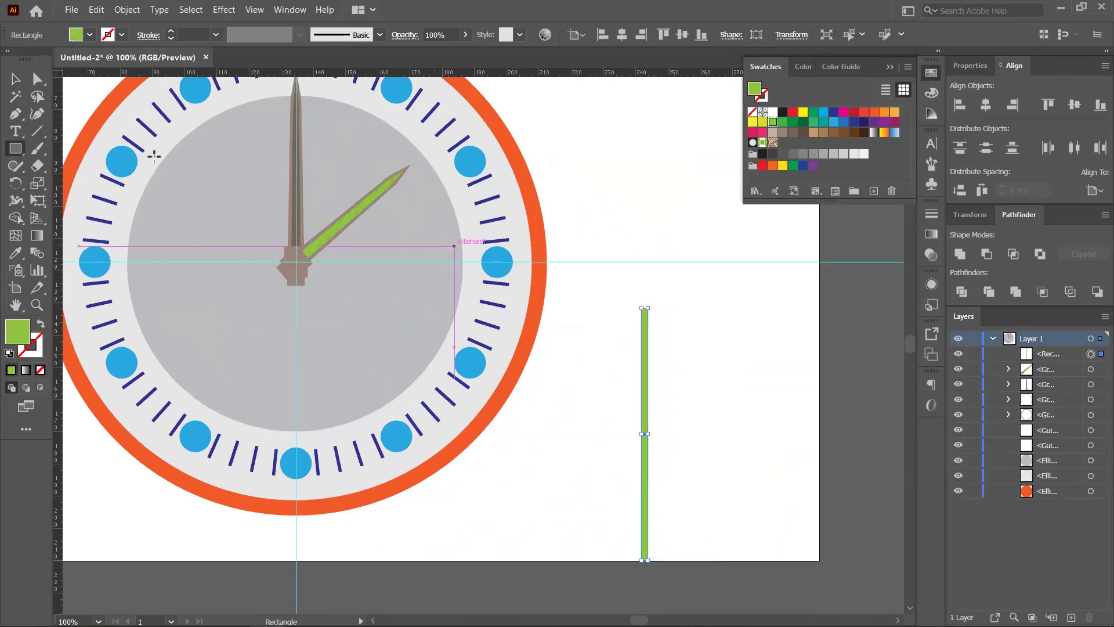
click(15, 114)
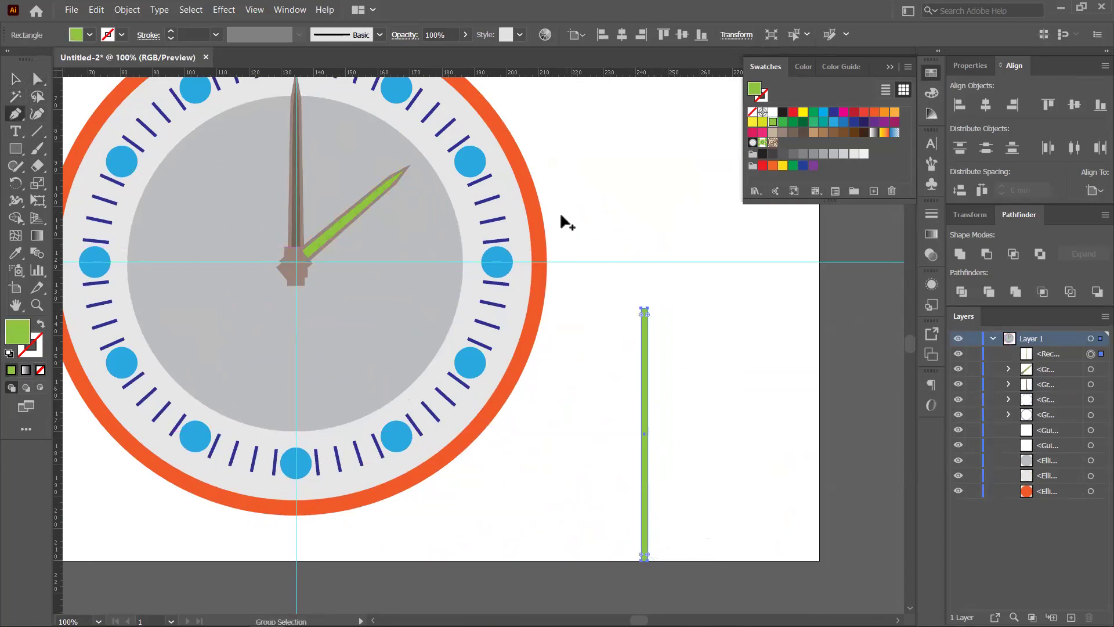
scroll(571, 219, up, 3)
scroll(657, 388, down, 2)
scroll(656, 388, right, 3)
scroll(638, 415, up, 2)
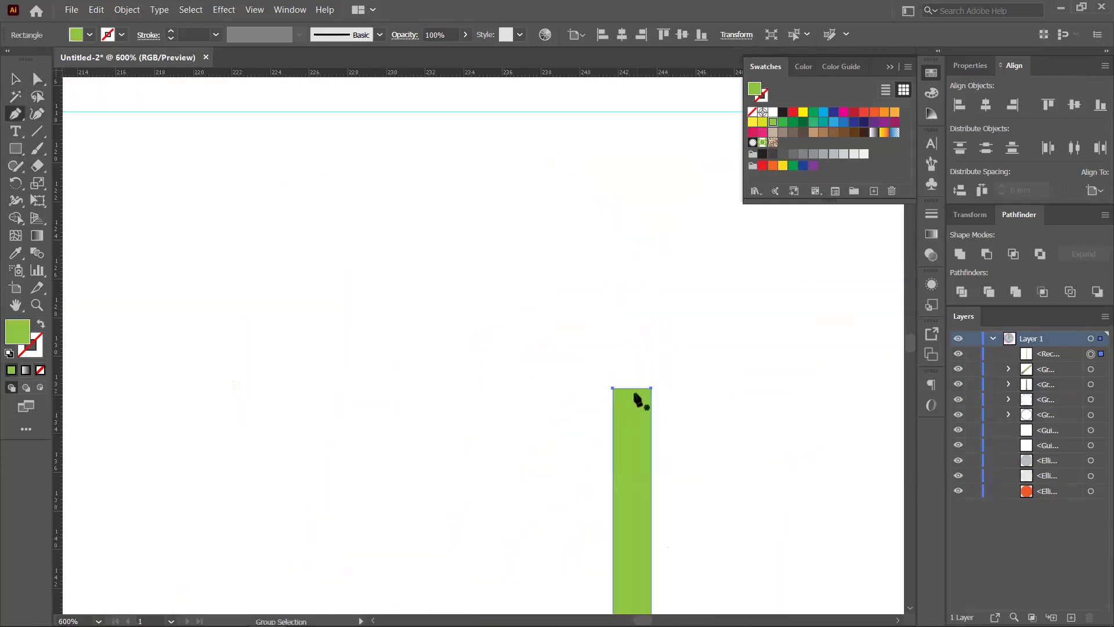
click(632, 388)
click(37, 79)
drag(631, 388, 632, 111)
Add a small base rectangle across the spike and colour both shapes dark brown.
scroll(675, 314, down, 10)
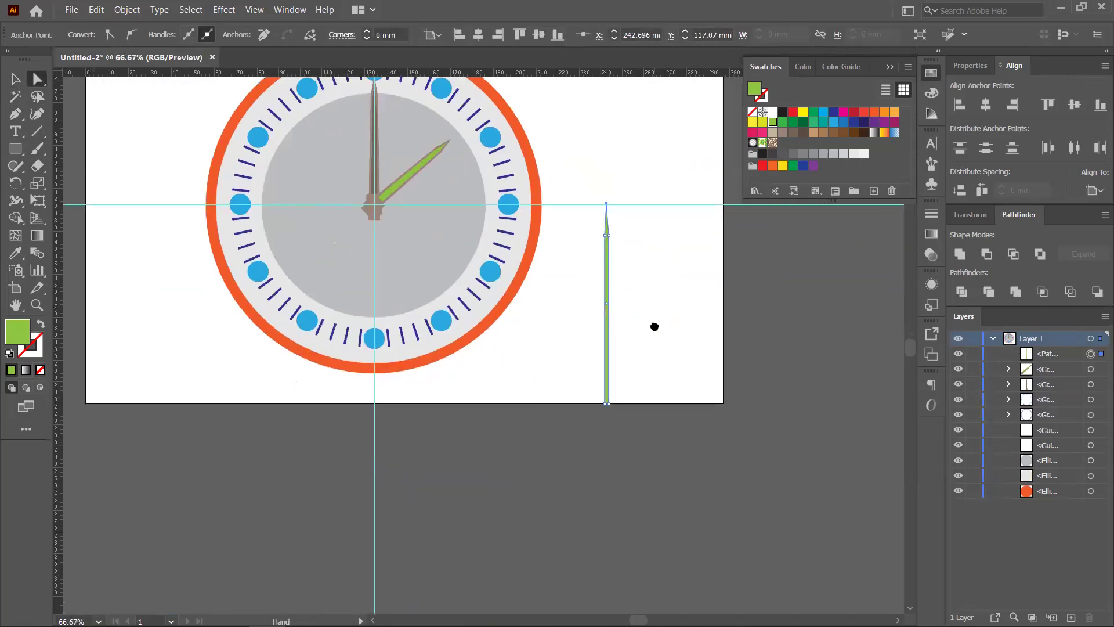
click(16, 148)
scroll(597, 318, up, 2)
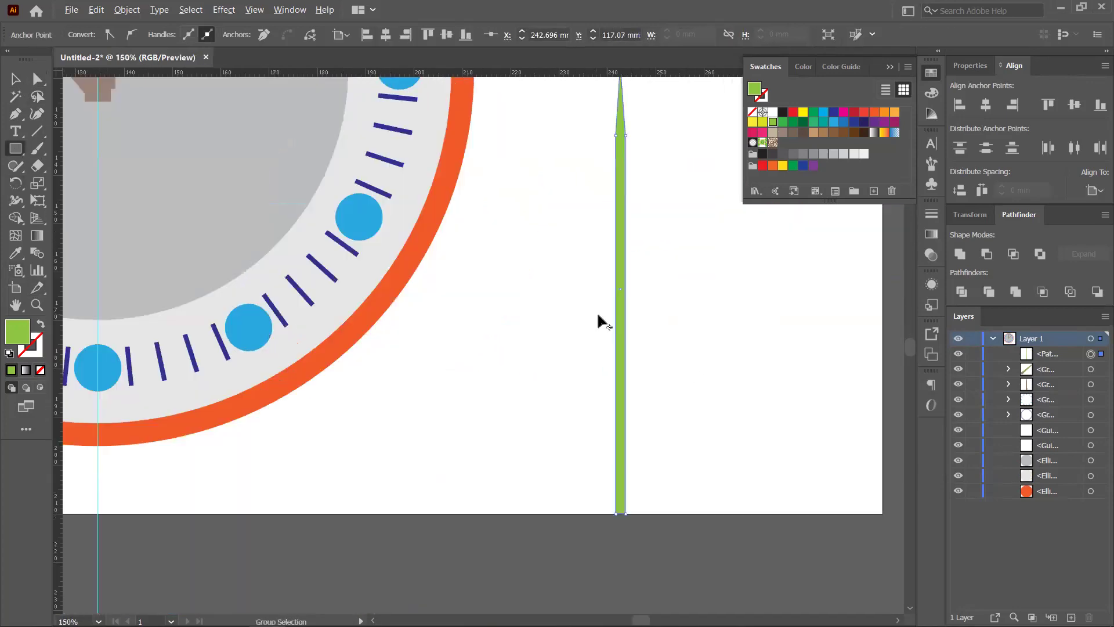
drag(610, 451, 631, 498)
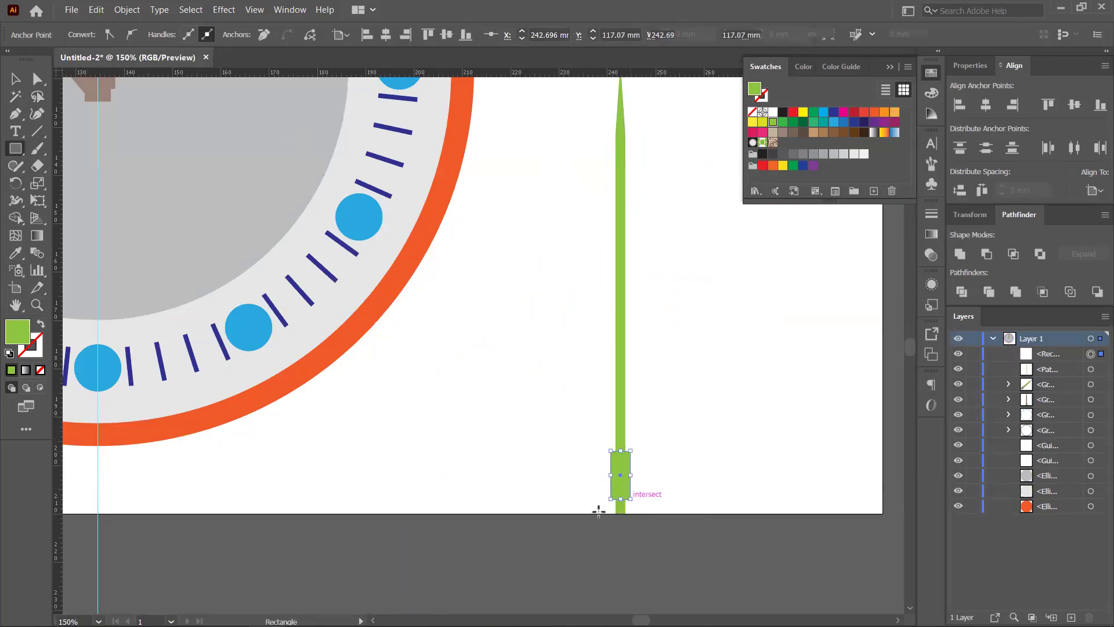
click(16, 79)
click(660, 348)
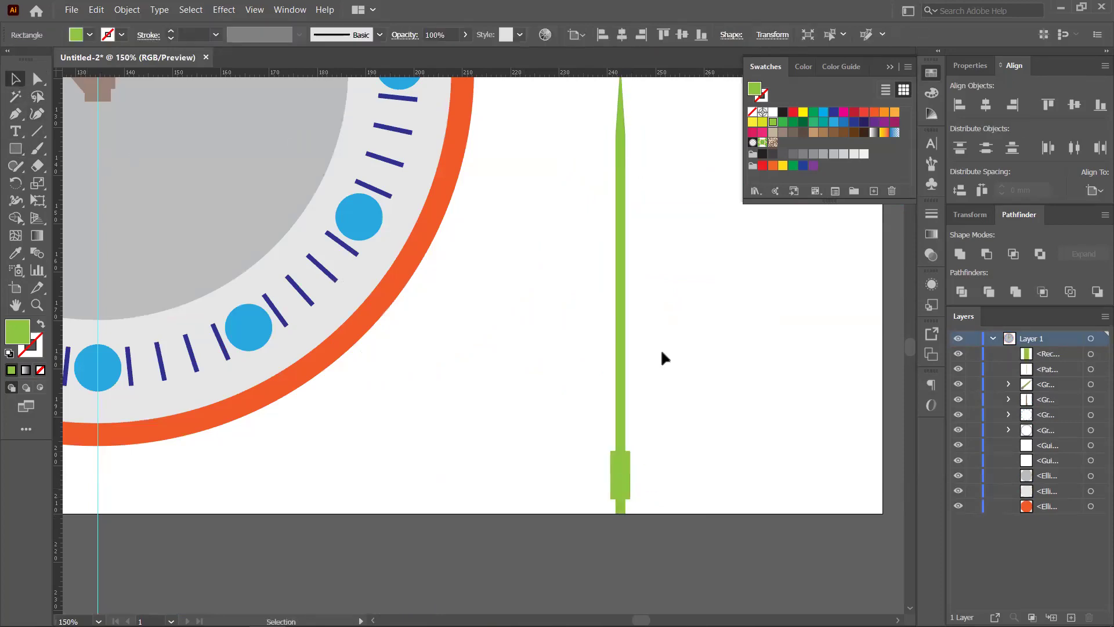
click(627, 395)
shift+click(621, 458)
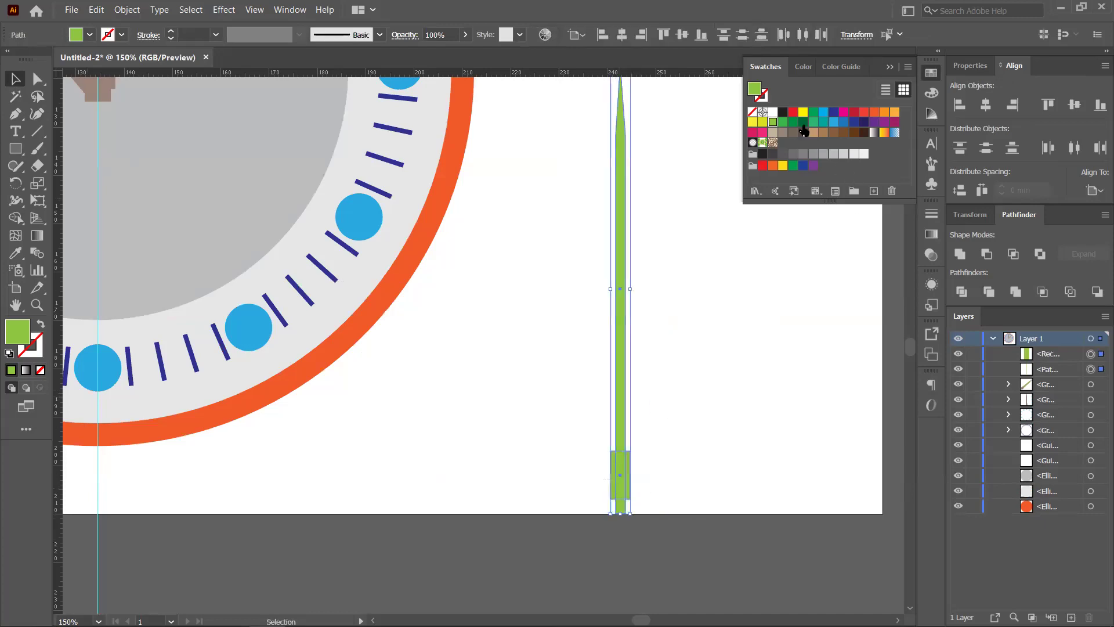
click(783, 123)
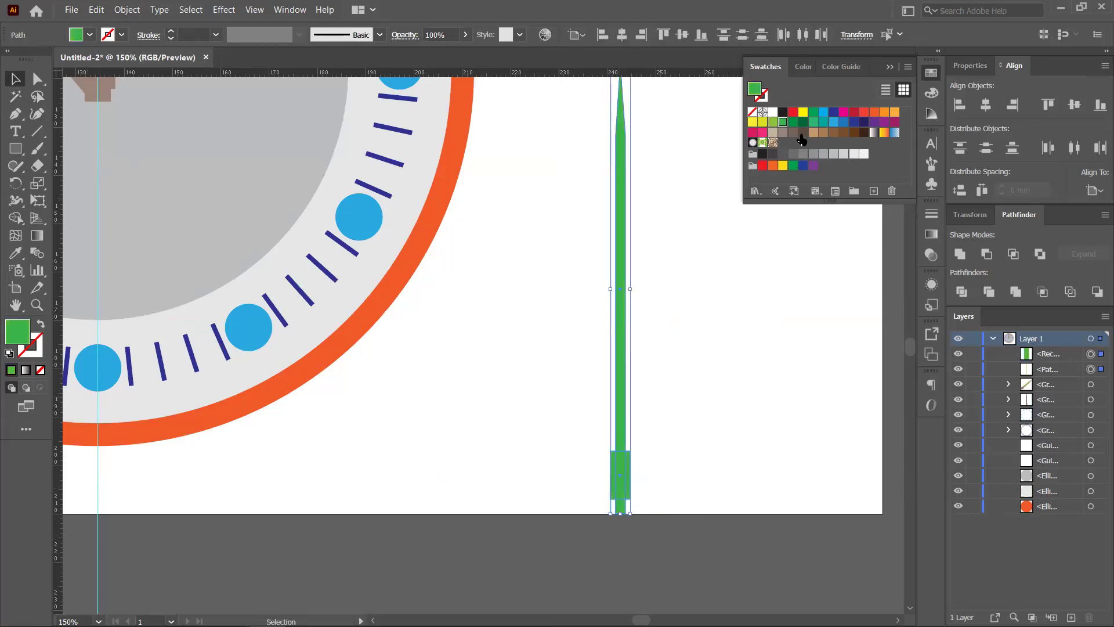
click(801, 137)
click(732, 340)
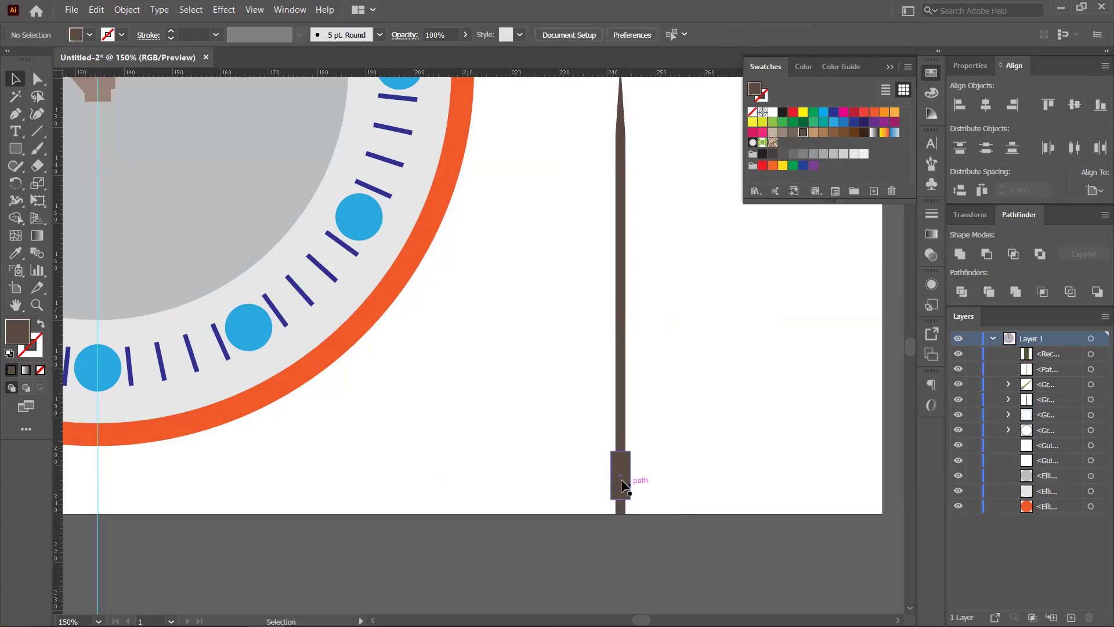
Group the spike and base, move it to the clock centre, shorten it, and rotate it lower-left.
scroll(604, 386, down, 1)
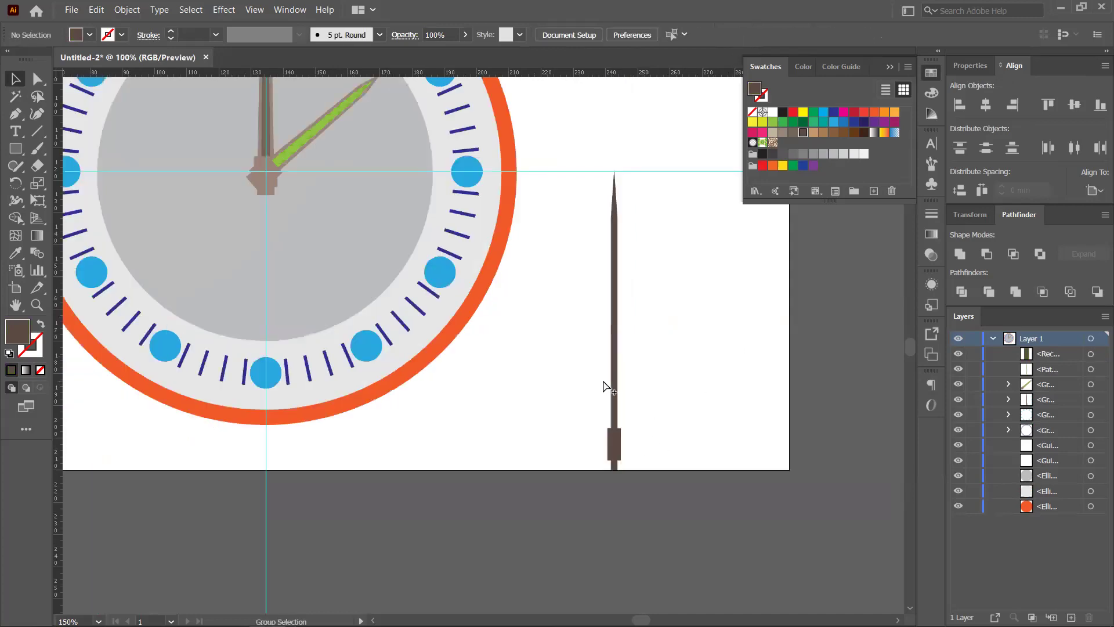
drag(592, 389, 641, 474)
key(a)
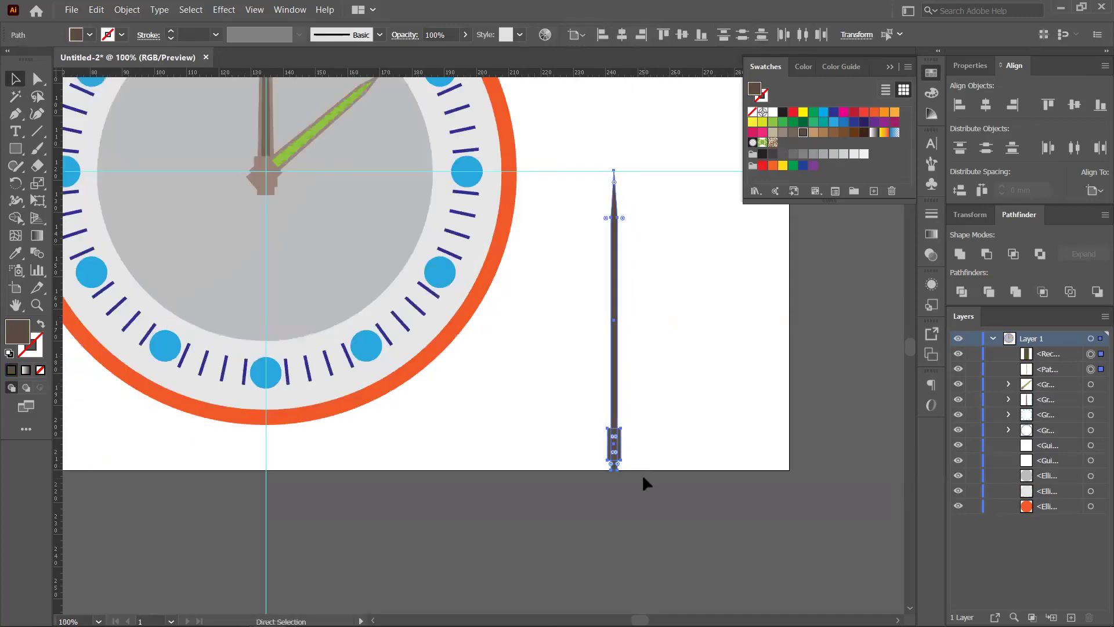
key(ctrl+g)
drag(613, 447, 420, 543)
drag(423, 253, 423, 290)
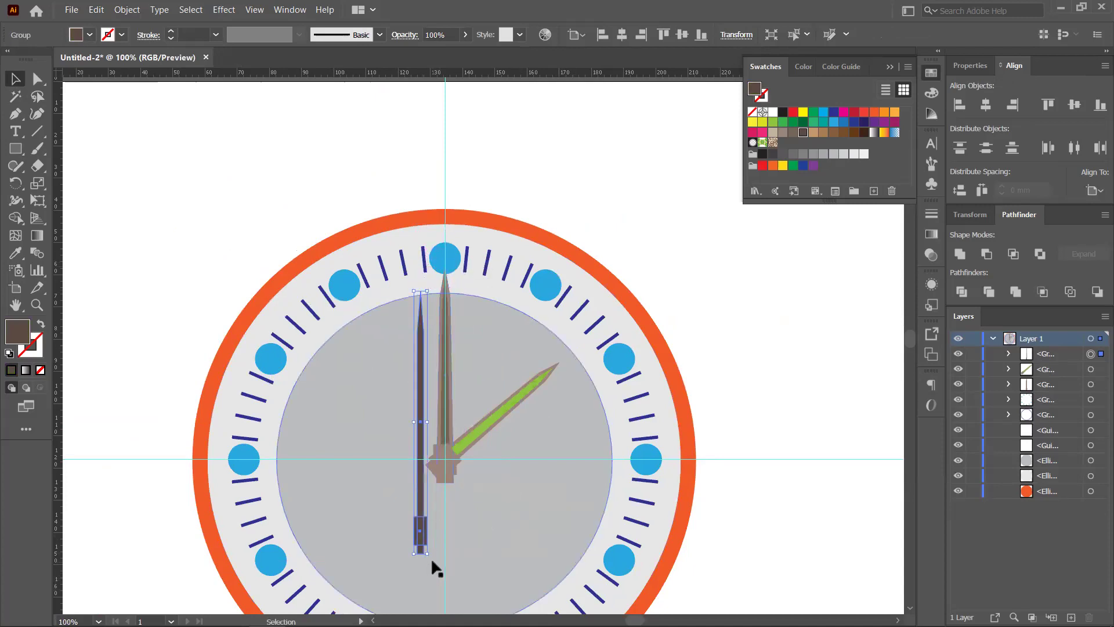
drag(428, 558, 445, 462)
Draw a small circle above the artboard's top-left corner.
scroll(445, 463, up, 5)
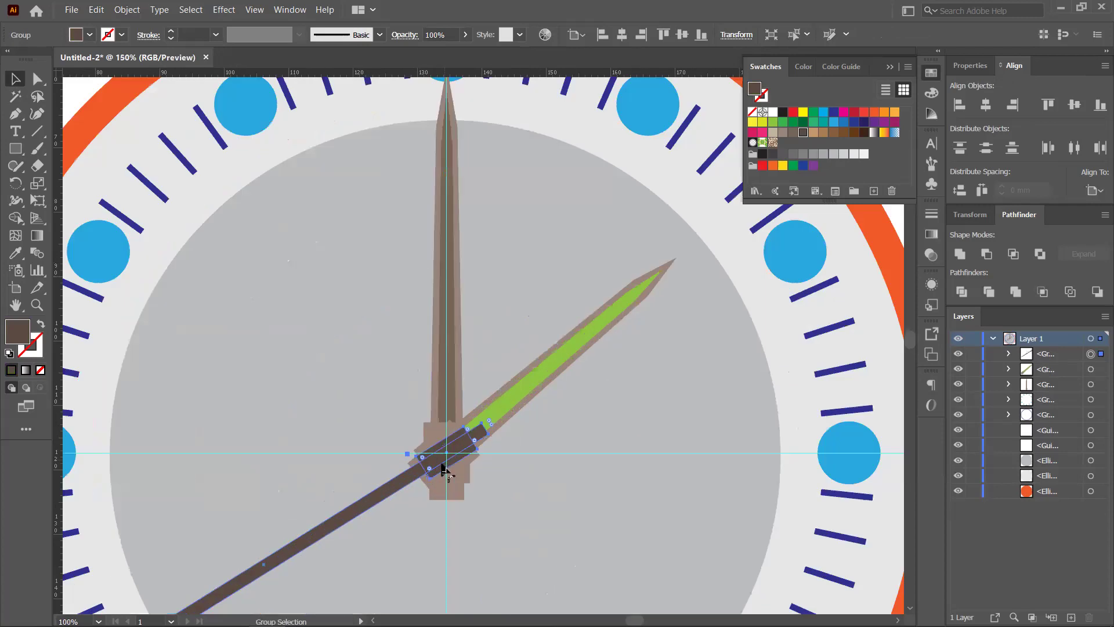
scroll(458, 438, down, 6)
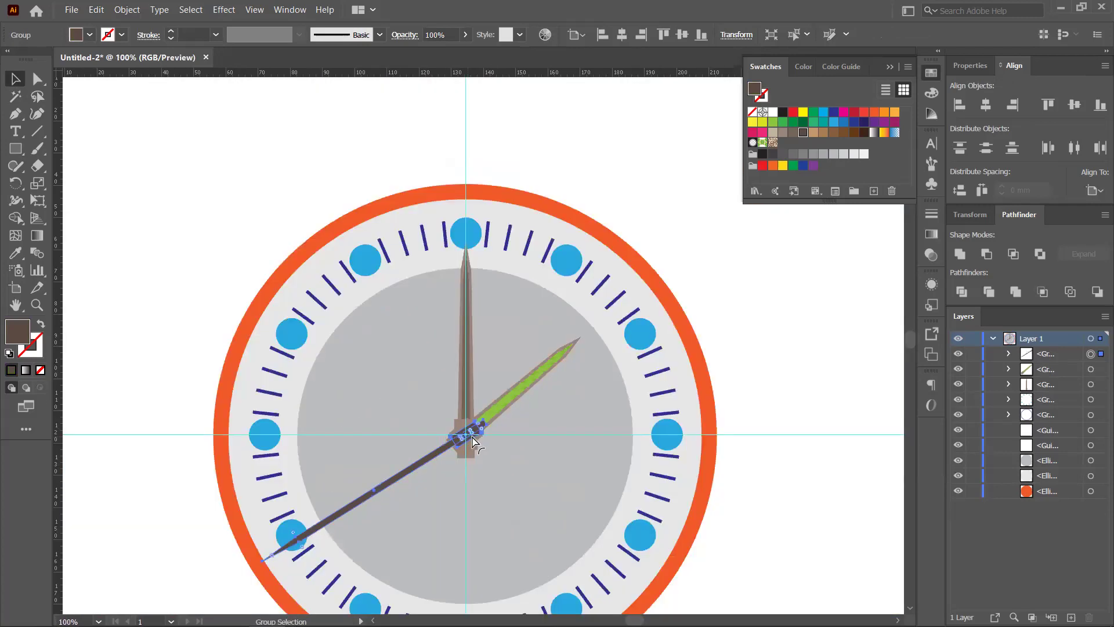
drag(17, 148, 67, 181)
drag(135, 157, 154, 174)
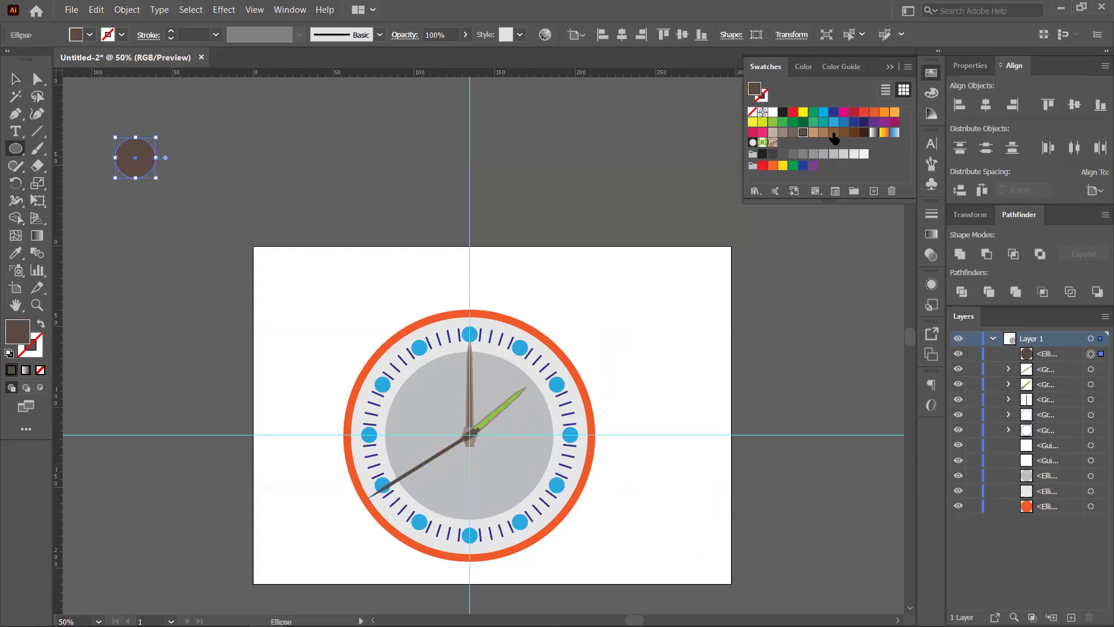
Fill the circle dark brown, scale it to about 4.9 mm, and centre it over the hands' pivot.
click(853, 134)
drag(116, 137, 470, 439)
click(16, 79)
scroll(470, 439, up, 3)
scroll(470, 439, up, 4)
drag(611, 320, 570, 401)
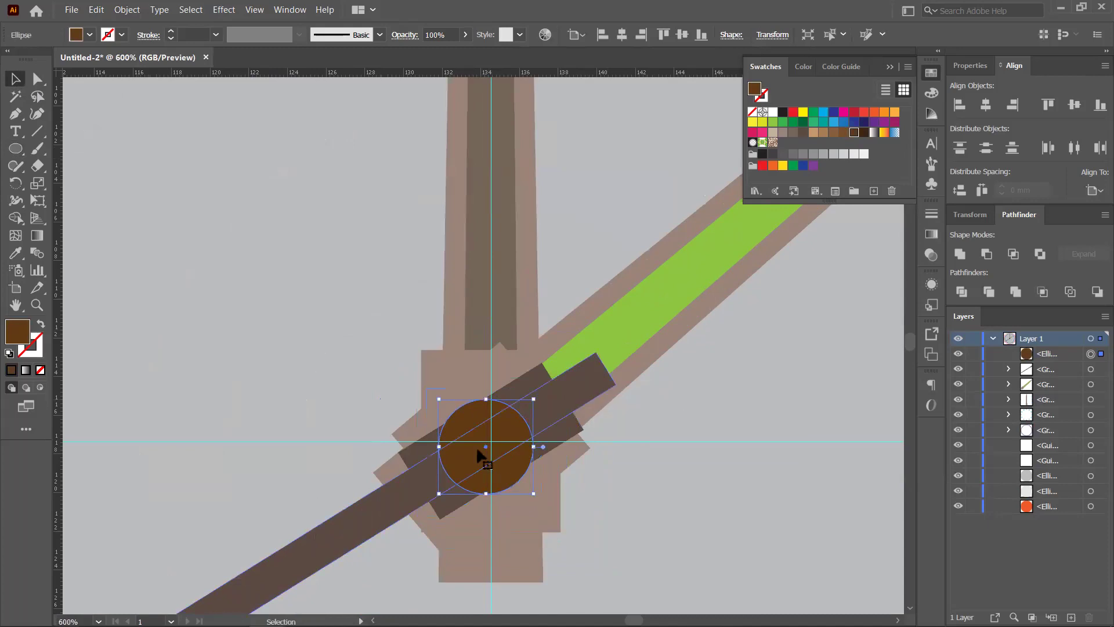
drag(485, 448, 493, 444)
scroll(562, 447, down, 6)
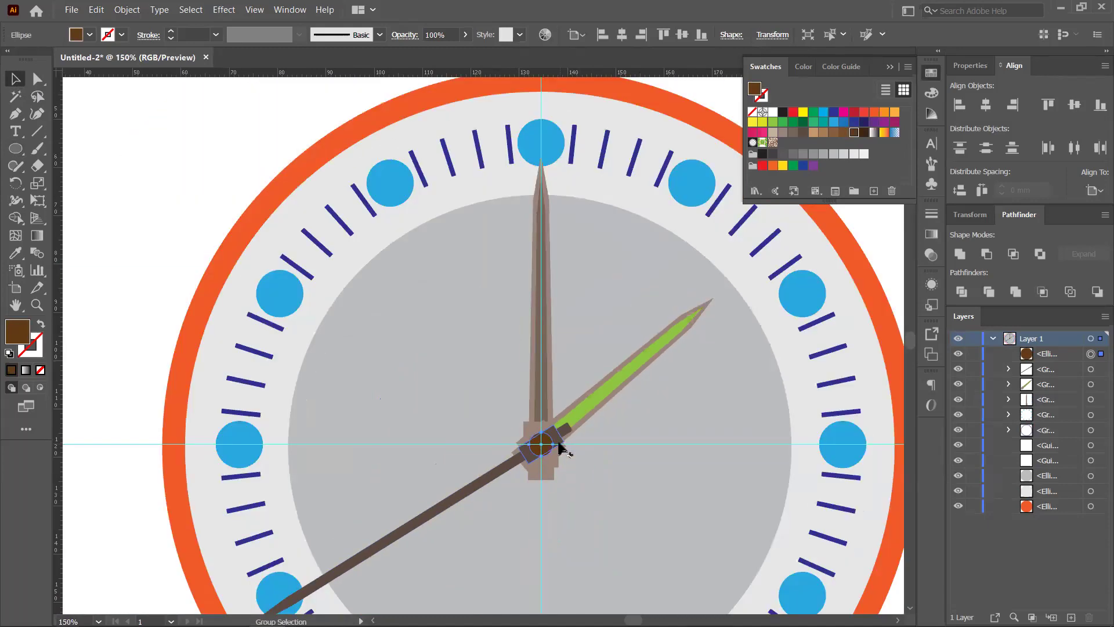
drag(579, 459, 483, 363)
click(763, 354)
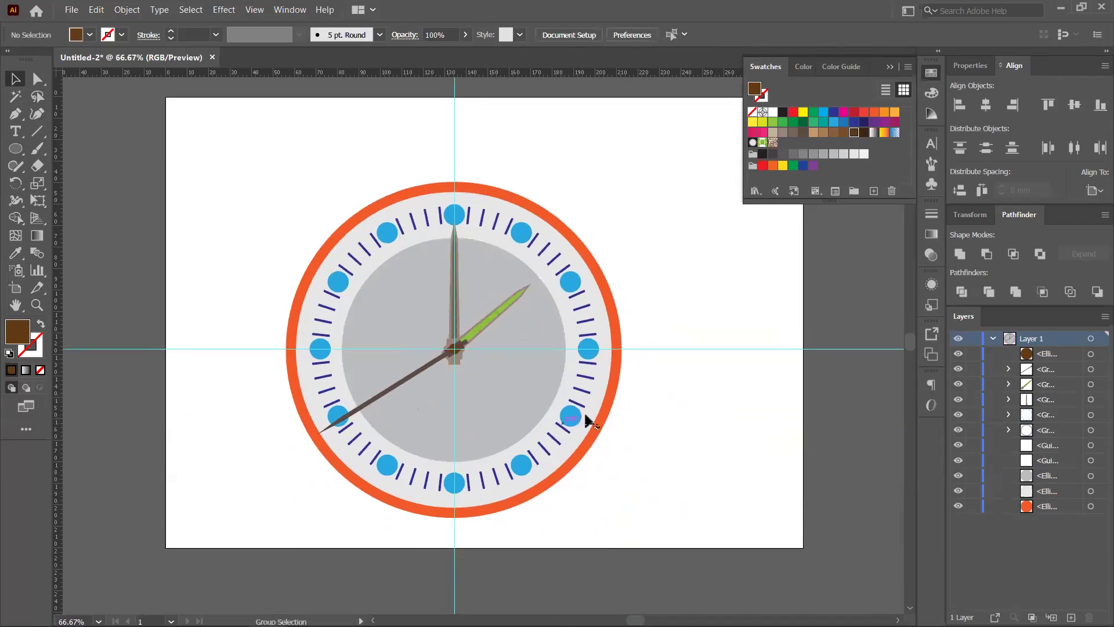
scroll(590, 415, up, 1)
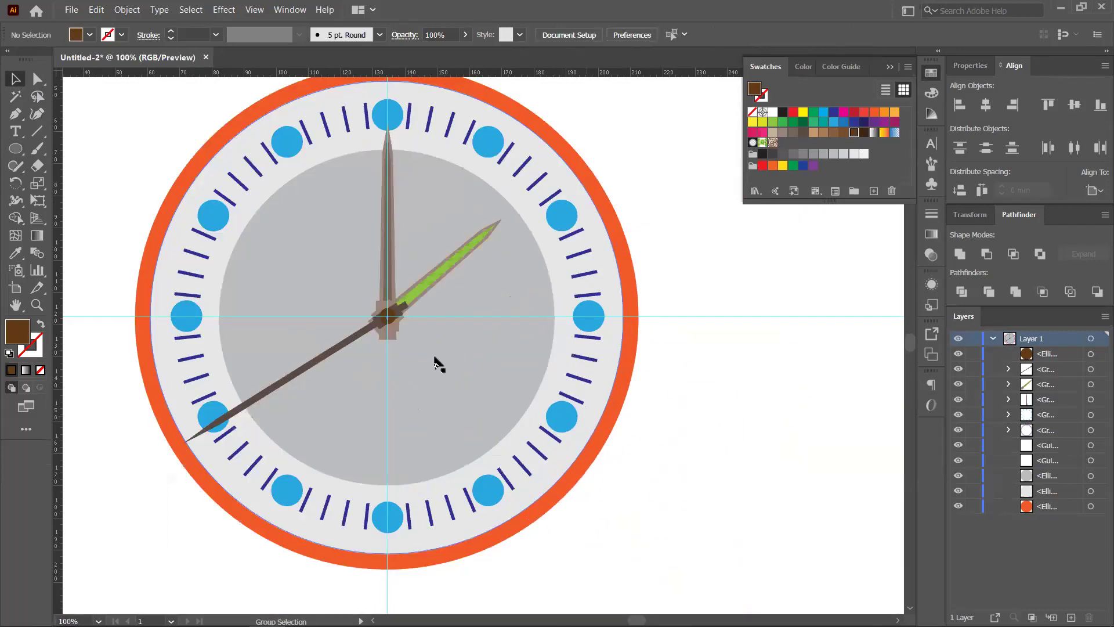
click(444, 272)
Apply a Drop Shadow (Multiply, 53% opacity, 1 mm X offset, 1.764 mm blur) to the green hand.
click(223, 10)
mouse_move(265, 197)
click(432, 199)
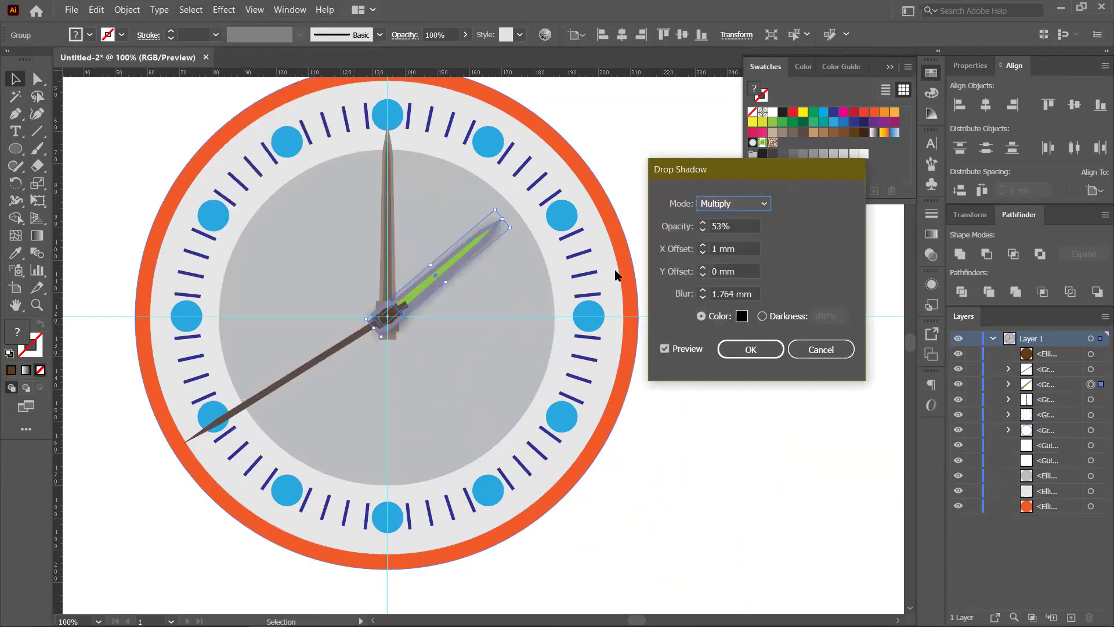
click(739, 355)
Apply the same drop shadow to the vertical hand.
click(394, 240)
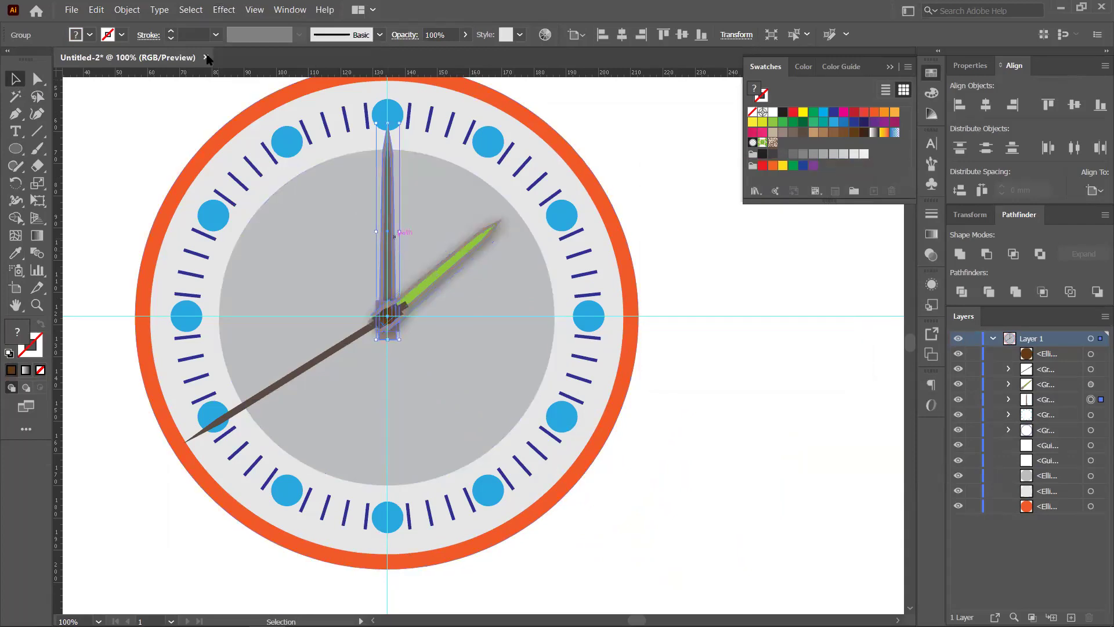
click(225, 10)
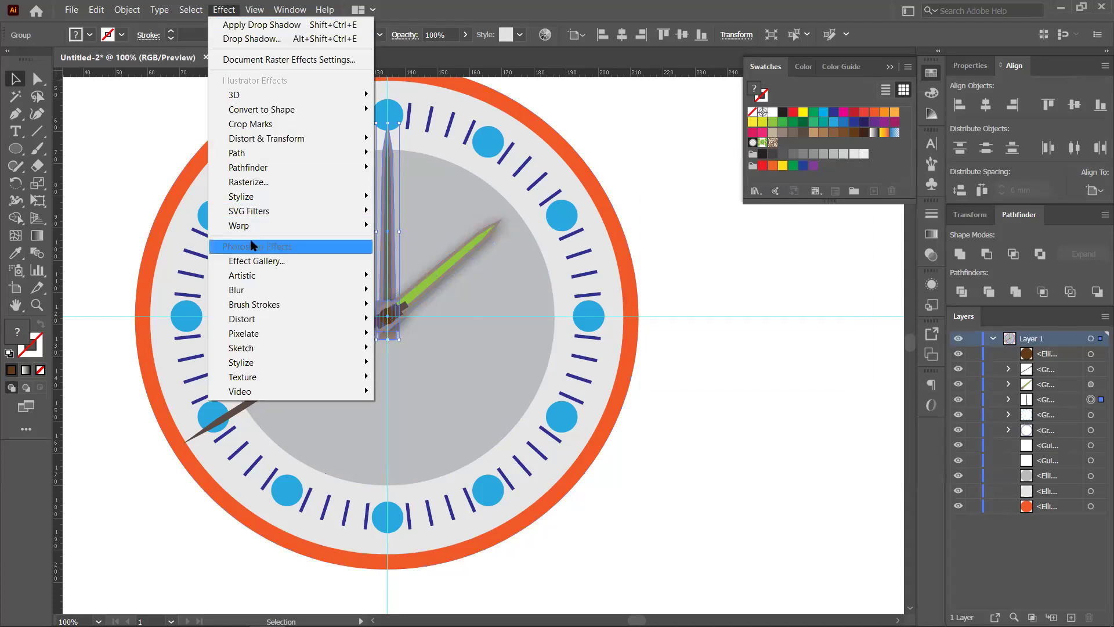
mouse_move(260, 200)
click(418, 195)
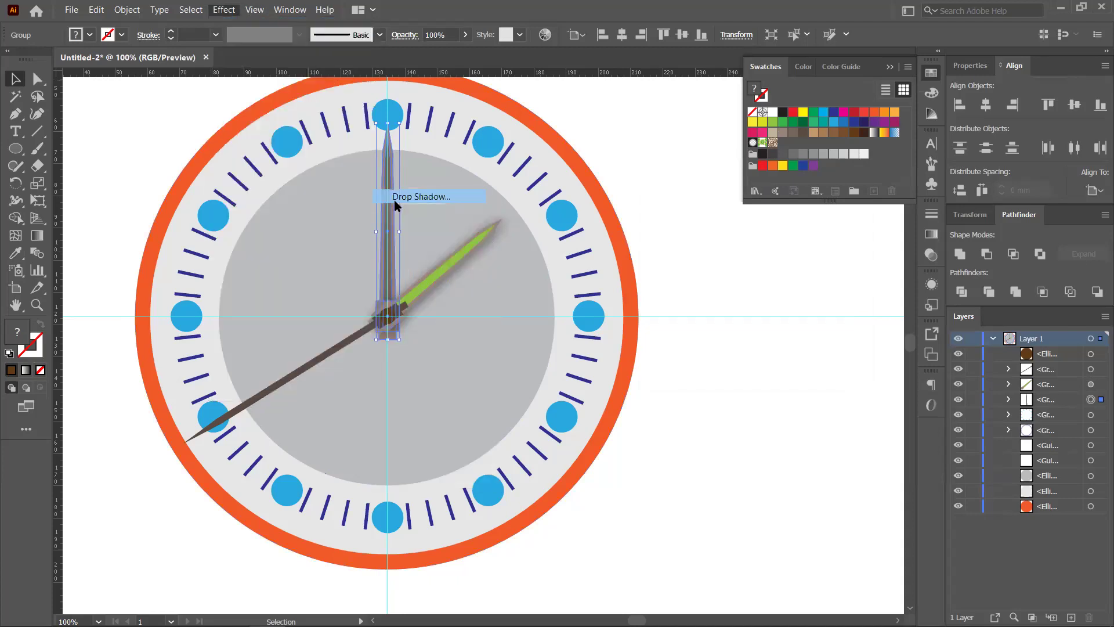
click(737, 347)
Give the long brown hand the drop shadow too, then deselect.
click(341, 343)
click(225, 11)
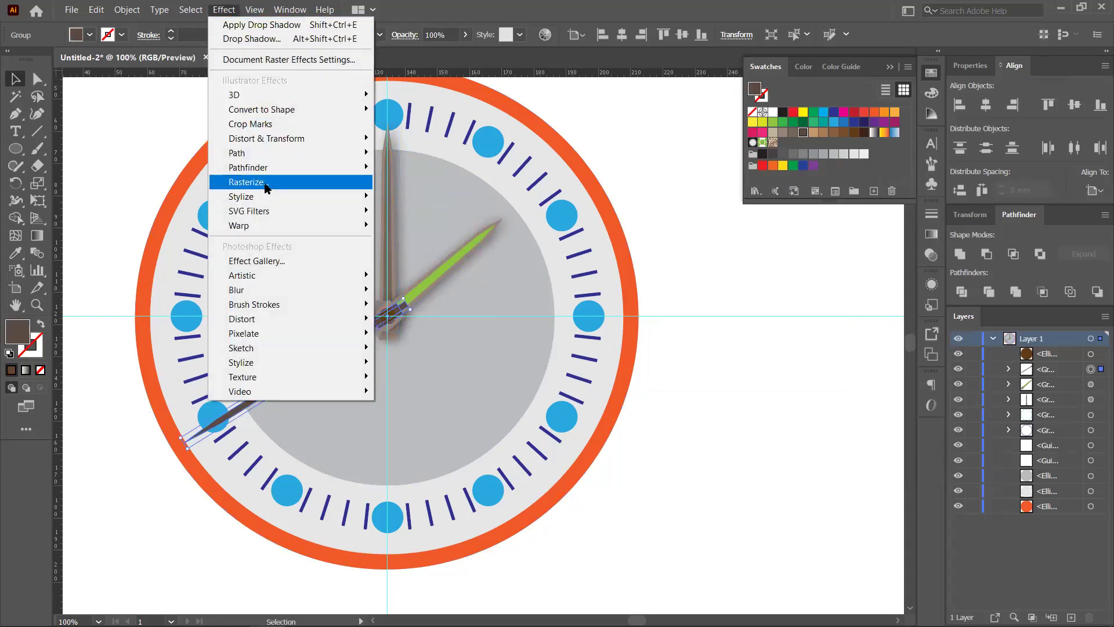
mouse_move(319, 198)
click(419, 196)
click(749, 348)
click(636, 249)
scroll(445, 294, down, 2)
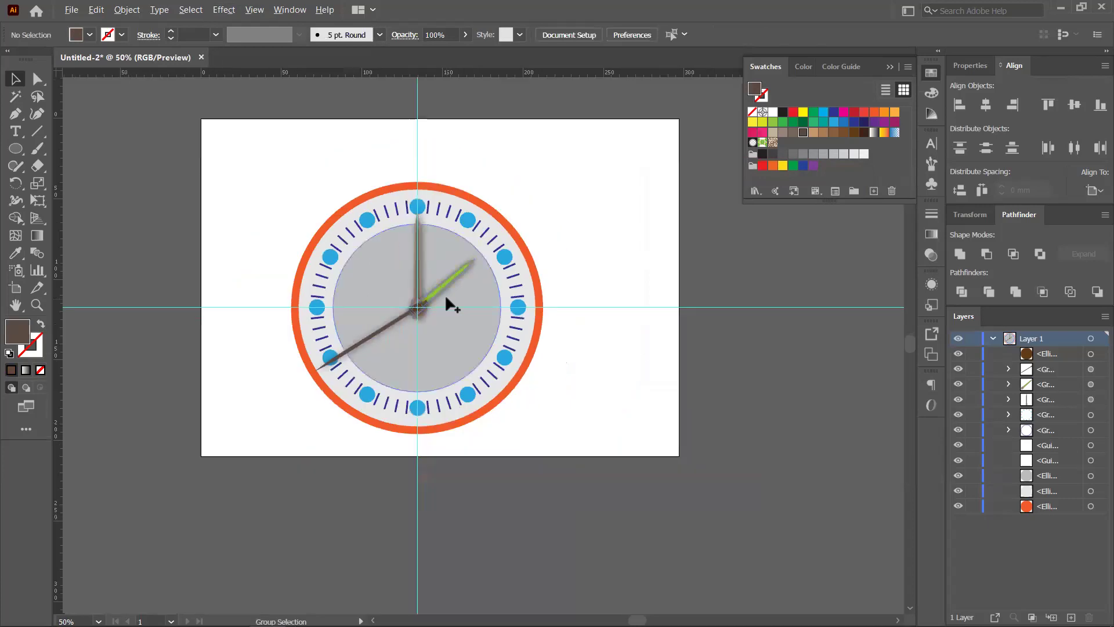
Duplicate the orange outer ring behind itself and enlarge the copy around the clock centre.
click(360, 206)
click(426, 168)
click(441, 185)
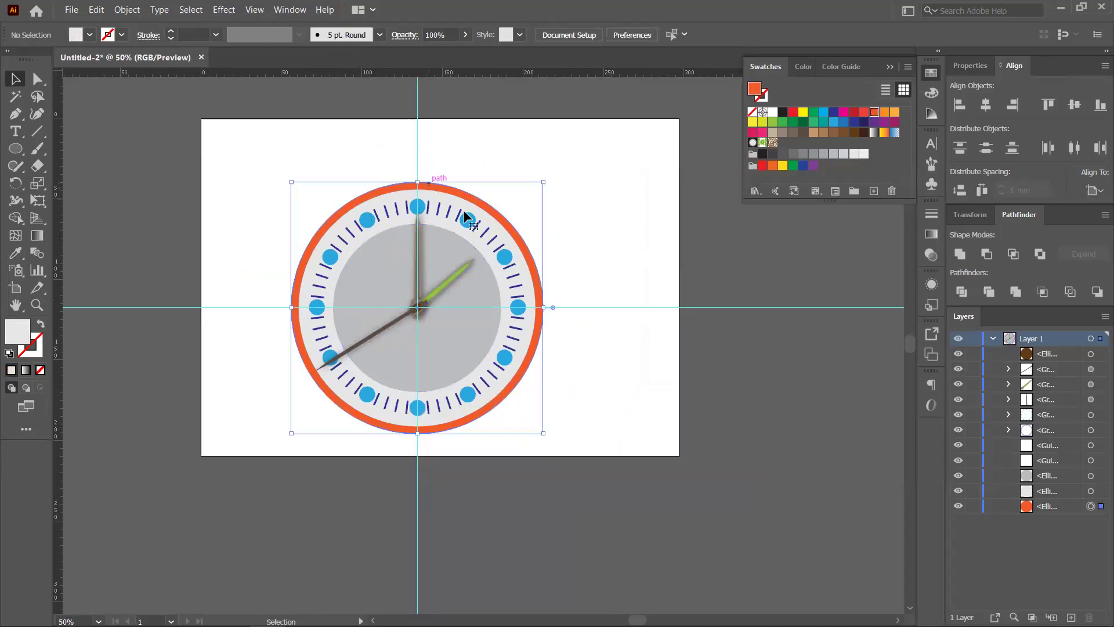
click(466, 217)
key(a)
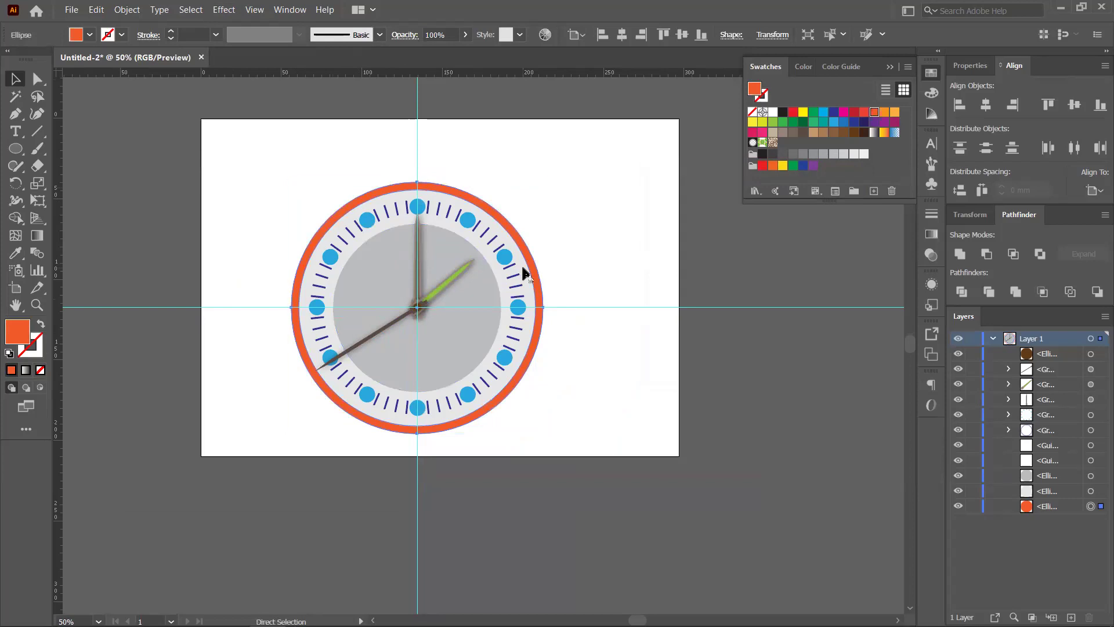
key(ctrl+c)
key(ctrl+b)
key(v)
drag(545, 437, 555, 445)
Recolour the enlarged outer ring bright blue after trying red, magenta and green, then deselect.
click(864, 112)
click(593, 307)
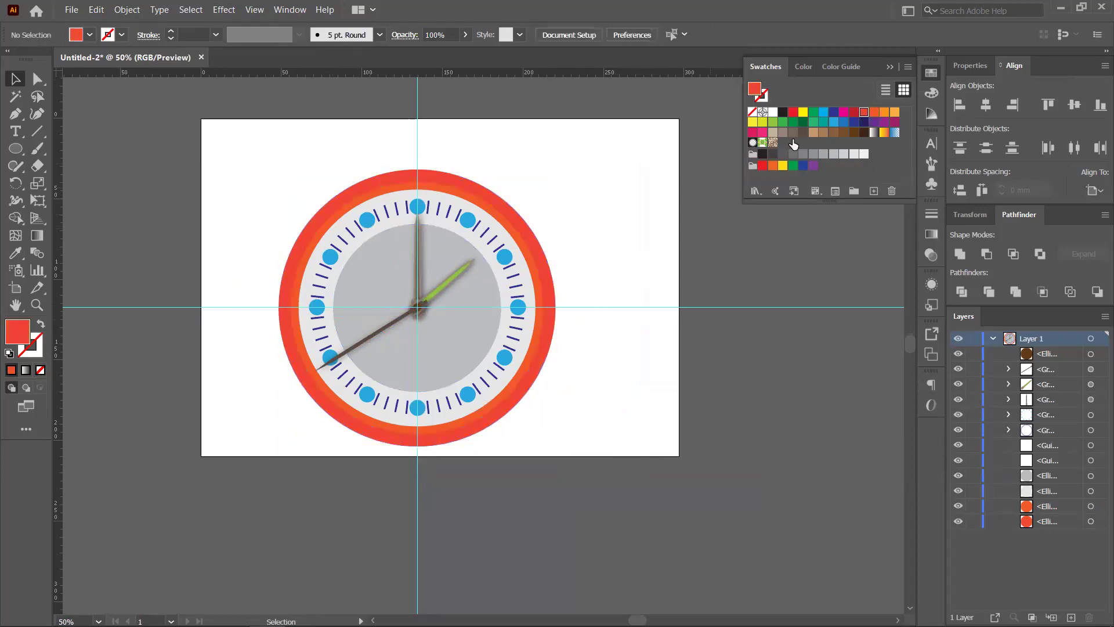
click(552, 331)
click(847, 115)
key(ctrl+z)
click(833, 121)
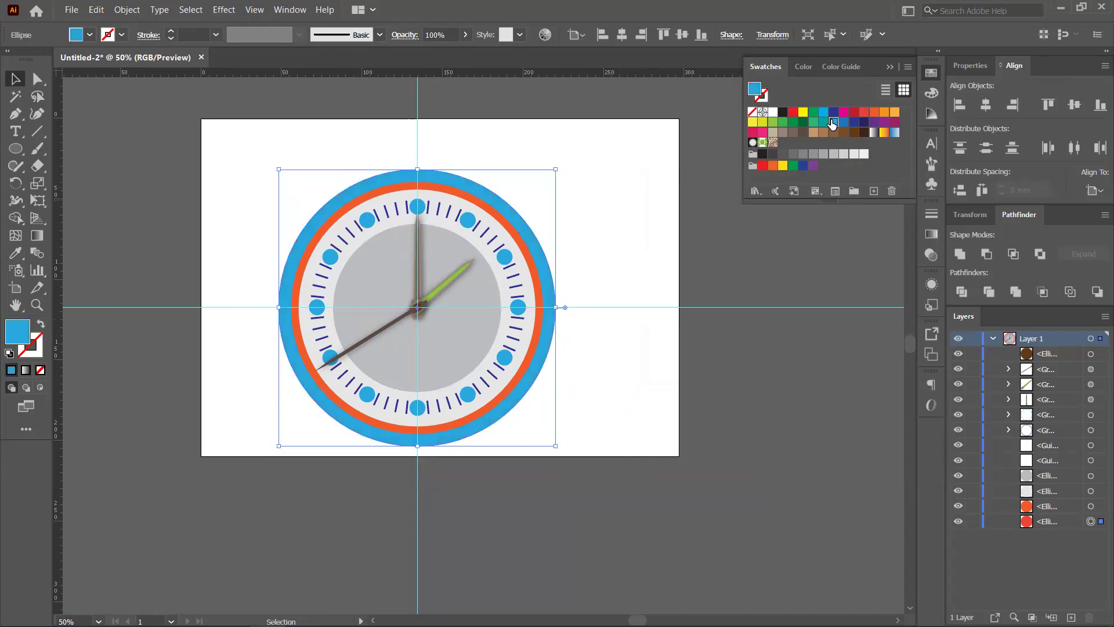
click(803, 122)
click(822, 112)
click(590, 198)
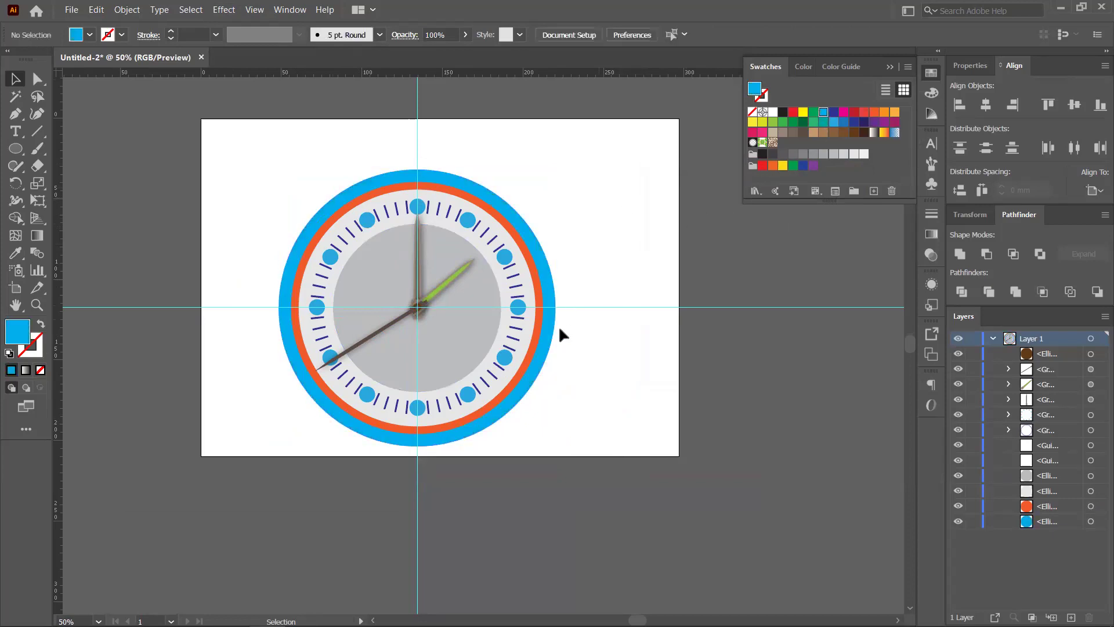
scroll(509, 340, up, 1)
scroll(509, 340, up, 1)
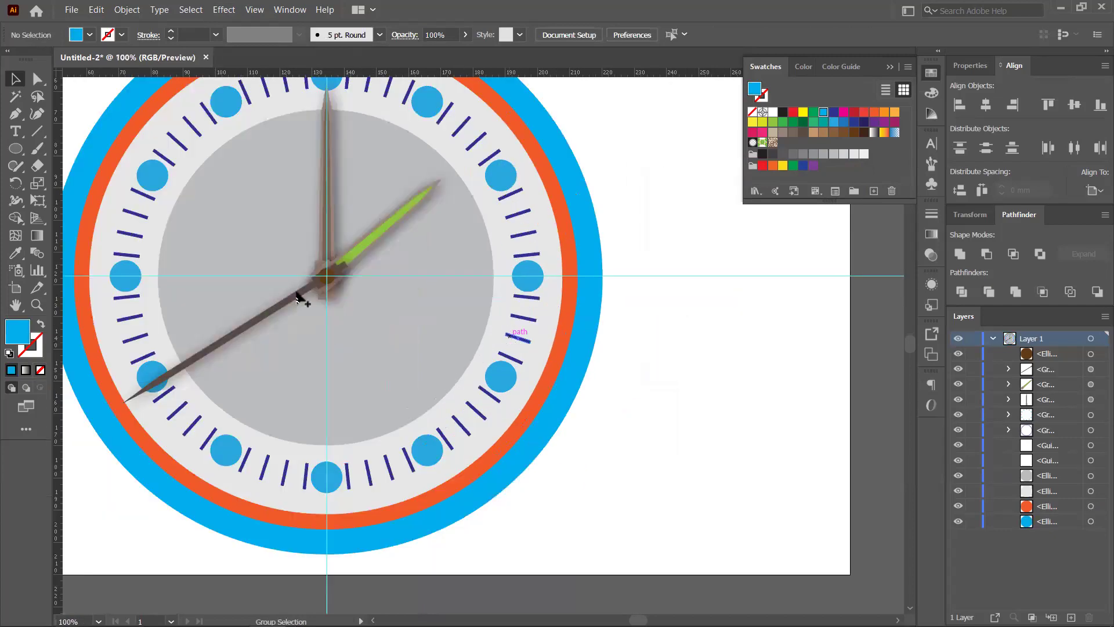
scroll(410, 323, up, 2)
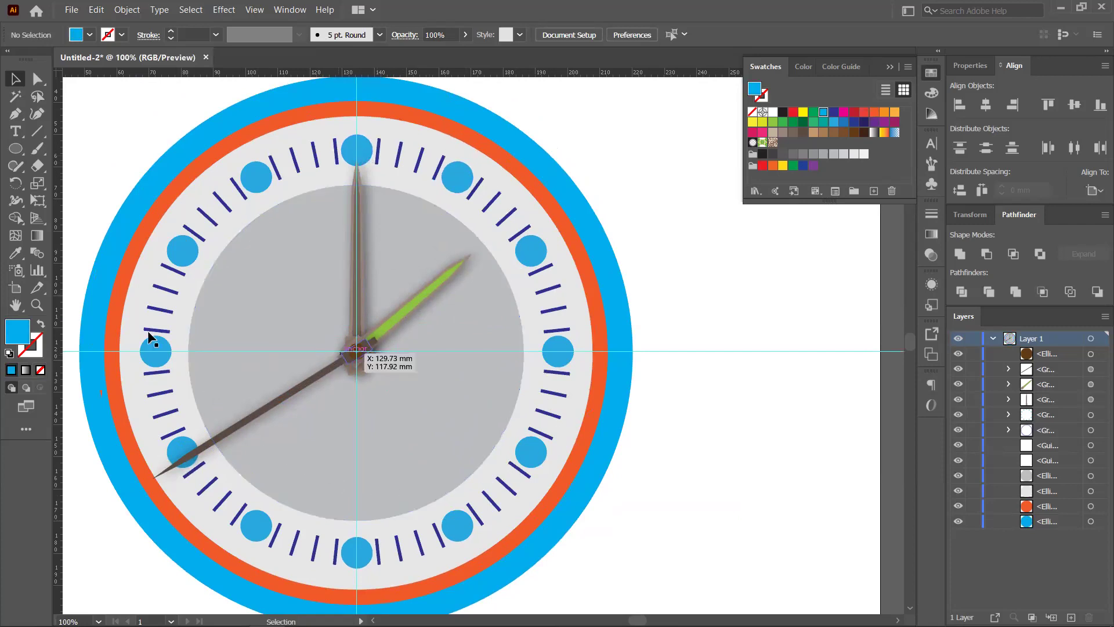
Draw a blue rectangle below the clock centre and centre it on the vertical guide.
click(14, 149)
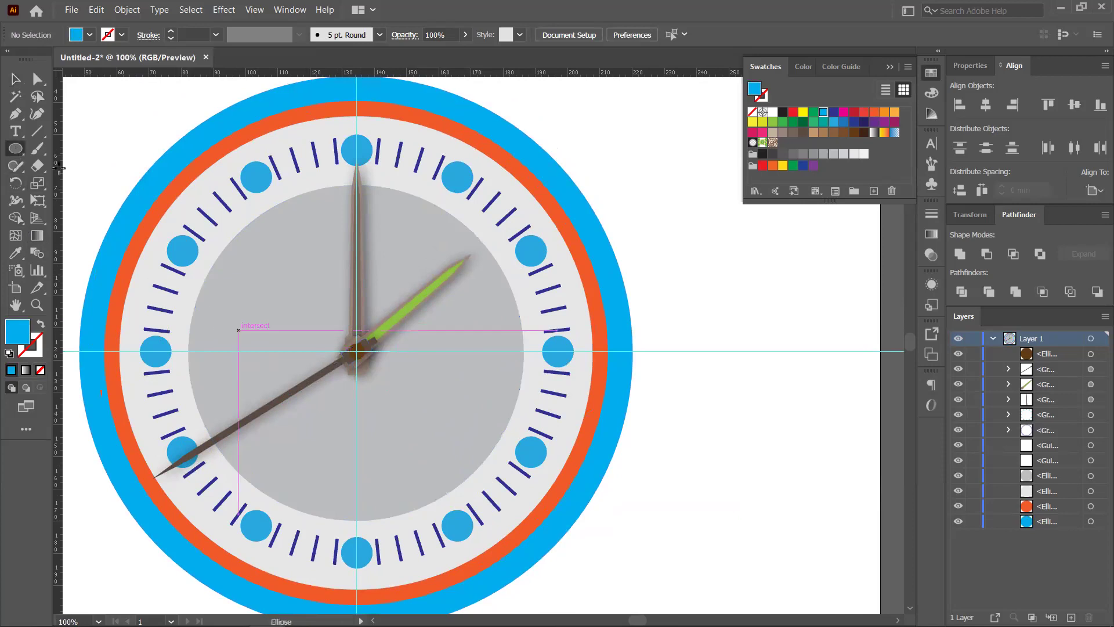
drag(11, 149, 64, 148)
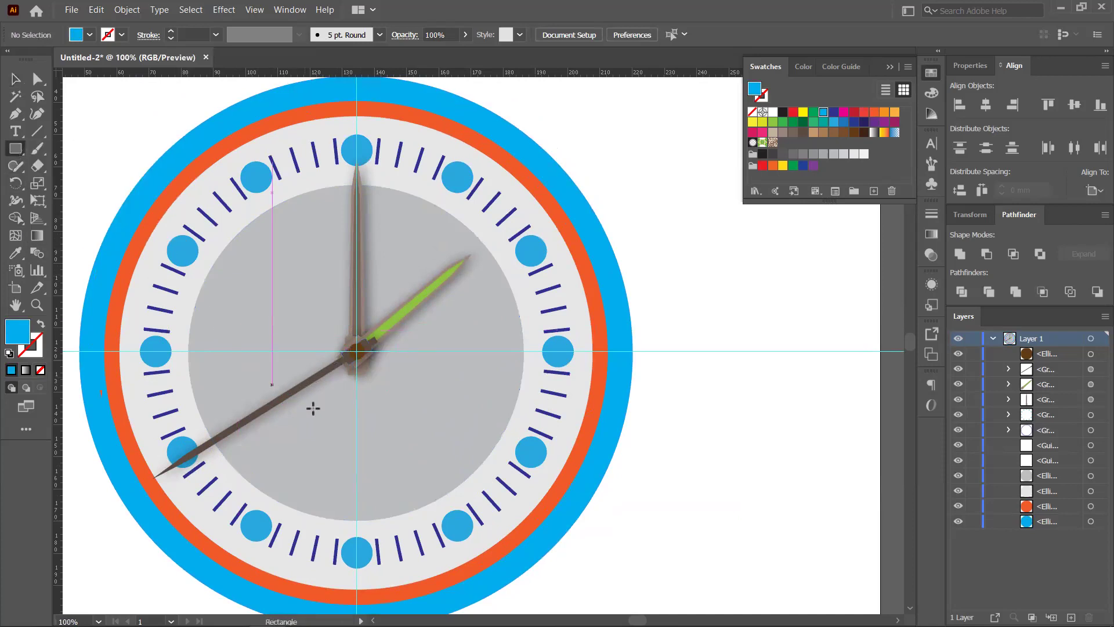
drag(296, 412, 428, 455)
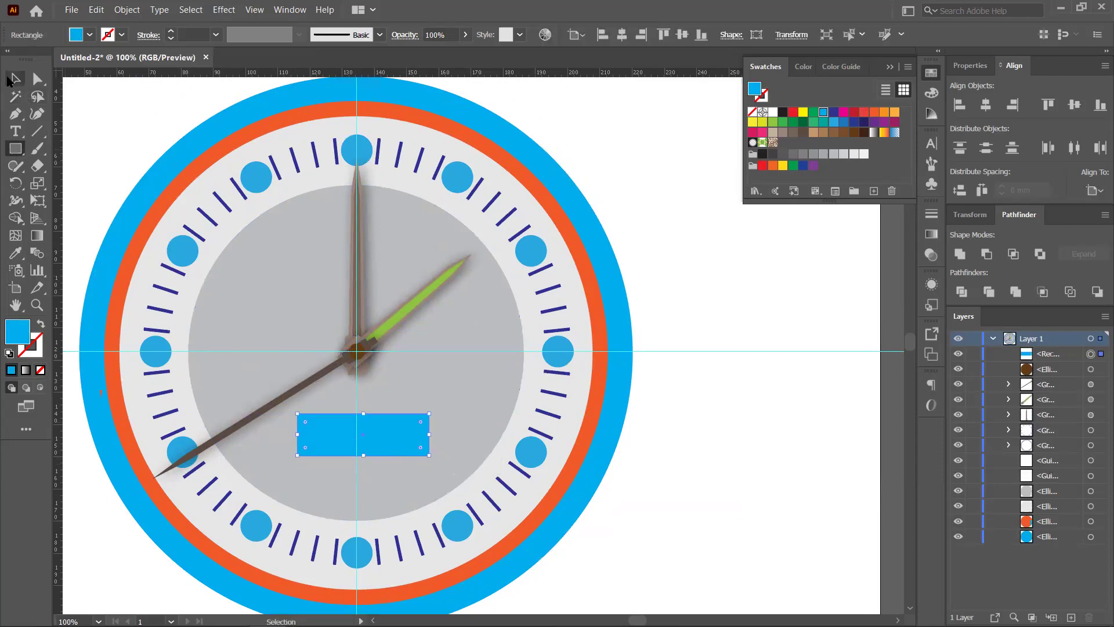
click(12, 80)
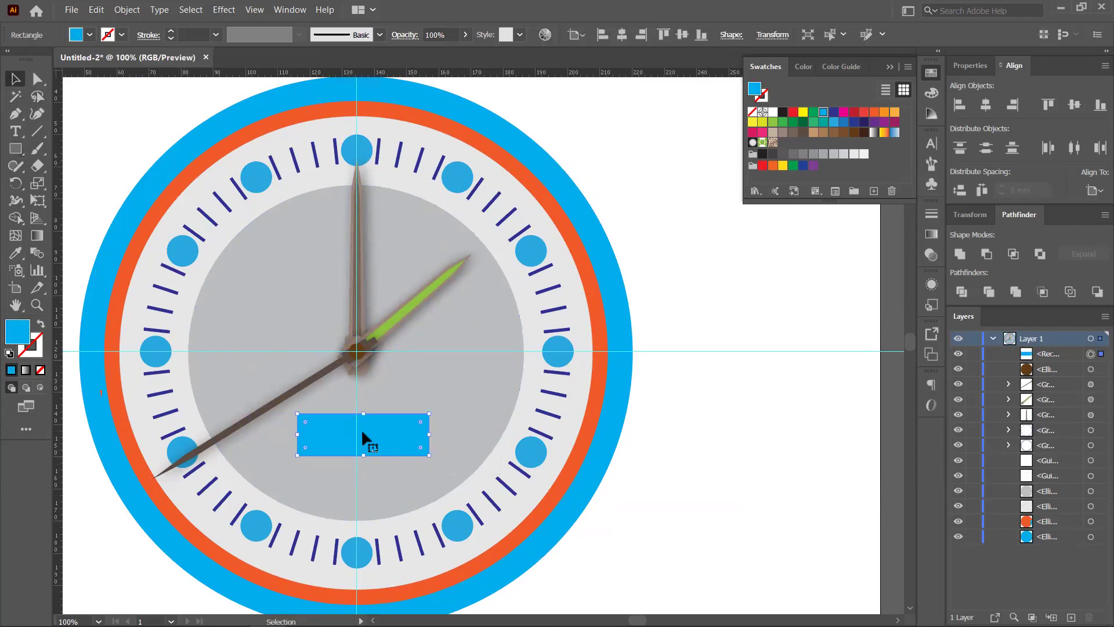
drag(363, 439, 356, 440)
click(702, 370)
Marquee-select all the clock's objects and group them with Ctrl+G, then deselect.
scroll(702, 371, down, 2)
drag(586, 375, 750, 494)
key(a)
key(ctrl+g)
key(v)
click(702, 459)
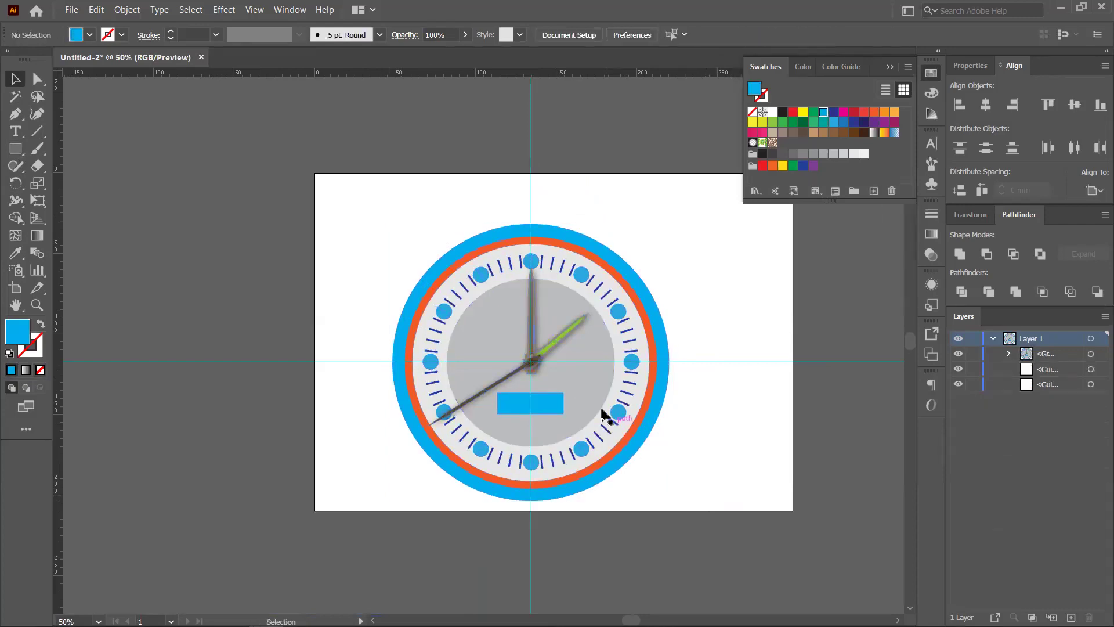
key(ctrl+alt)
scroll(606, 409, up, 1)
drag(606, 409, 563, 396)
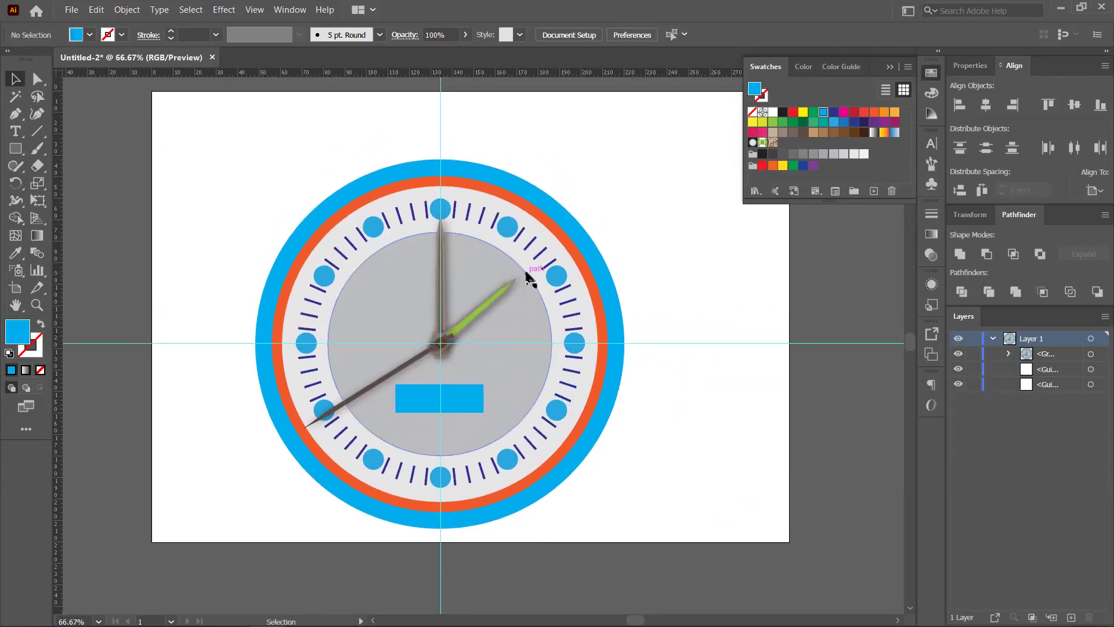
scroll(522, 255, up, 3)
scroll(504, 226, down, 1)
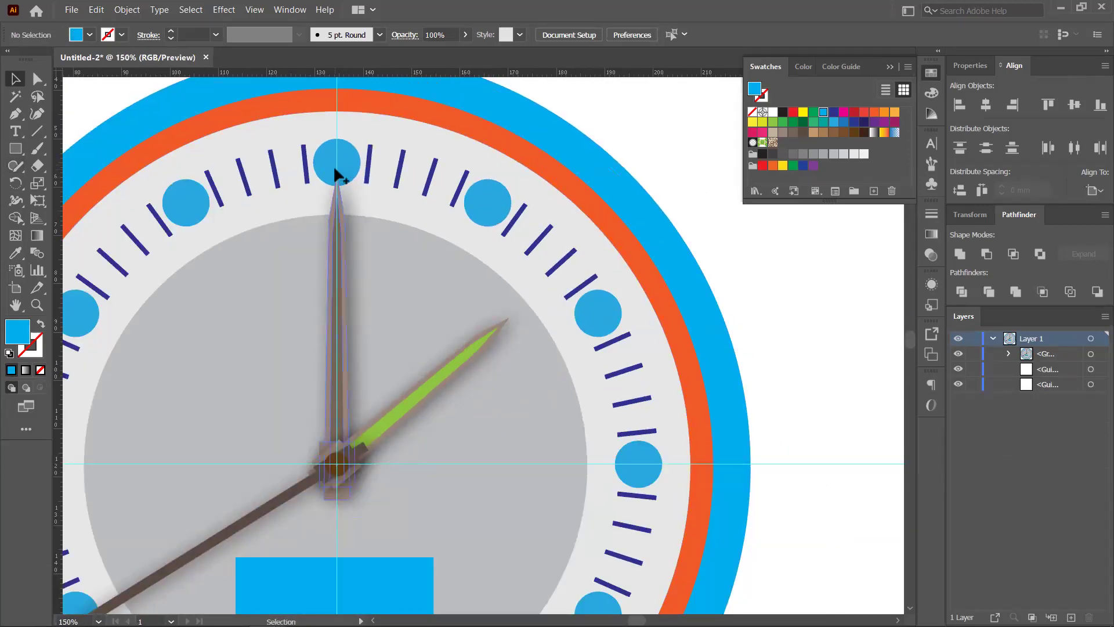
scroll(333, 165, down, 1)
scroll(400, 241, down, 3)
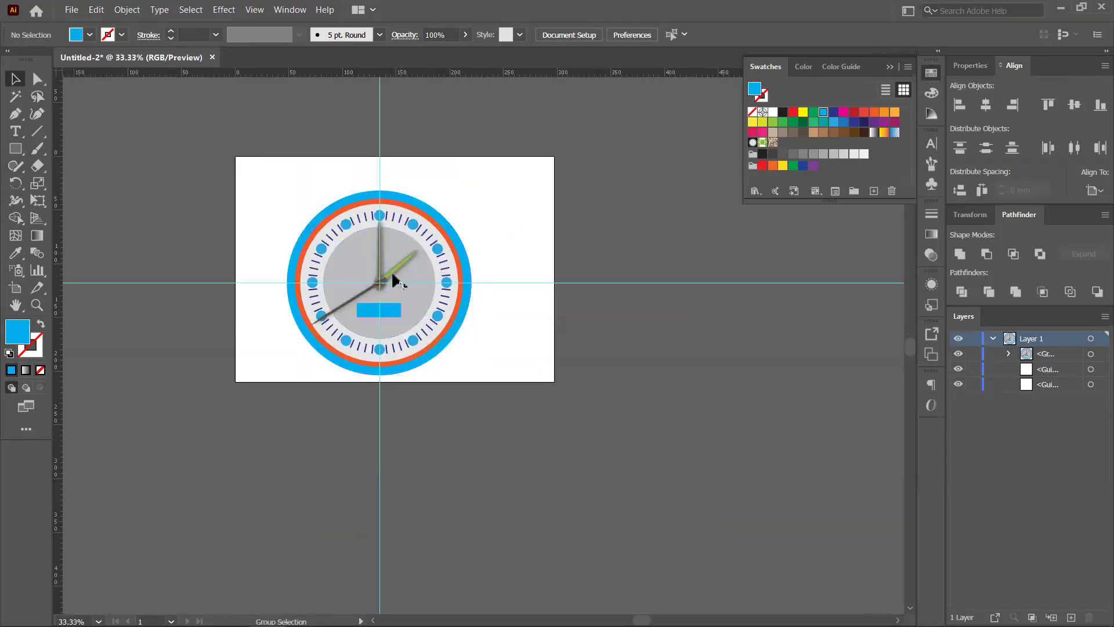
scroll(394, 281, up, 1)
scroll(369, 184, up, 3)
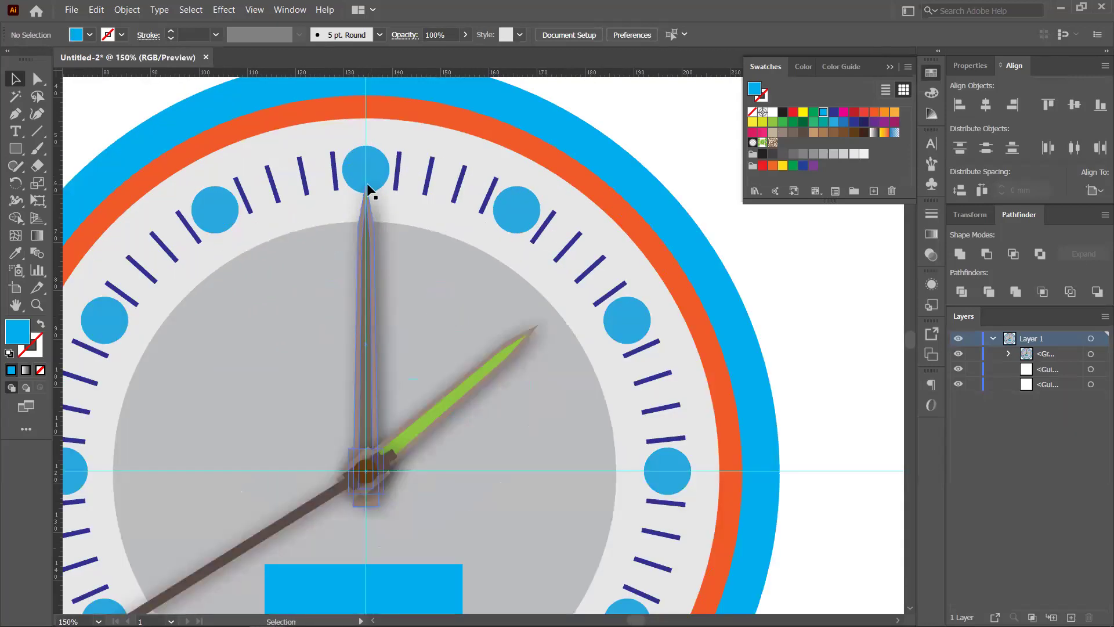
scroll(326, 357, down, 2)
scroll(342, 221, up, 2)
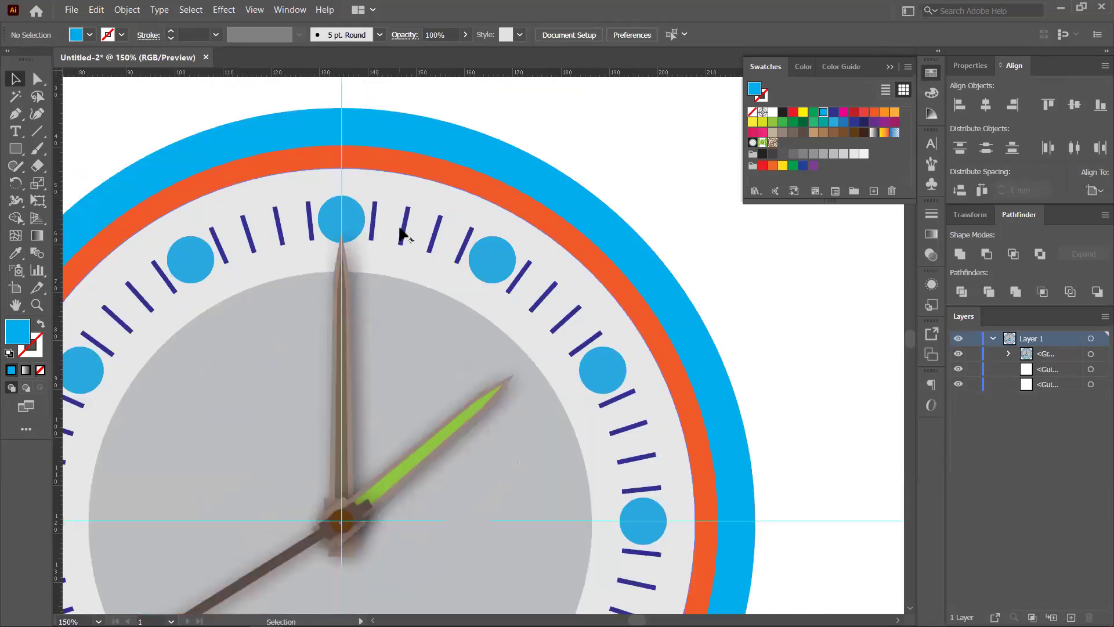
scroll(400, 235, down, 1)
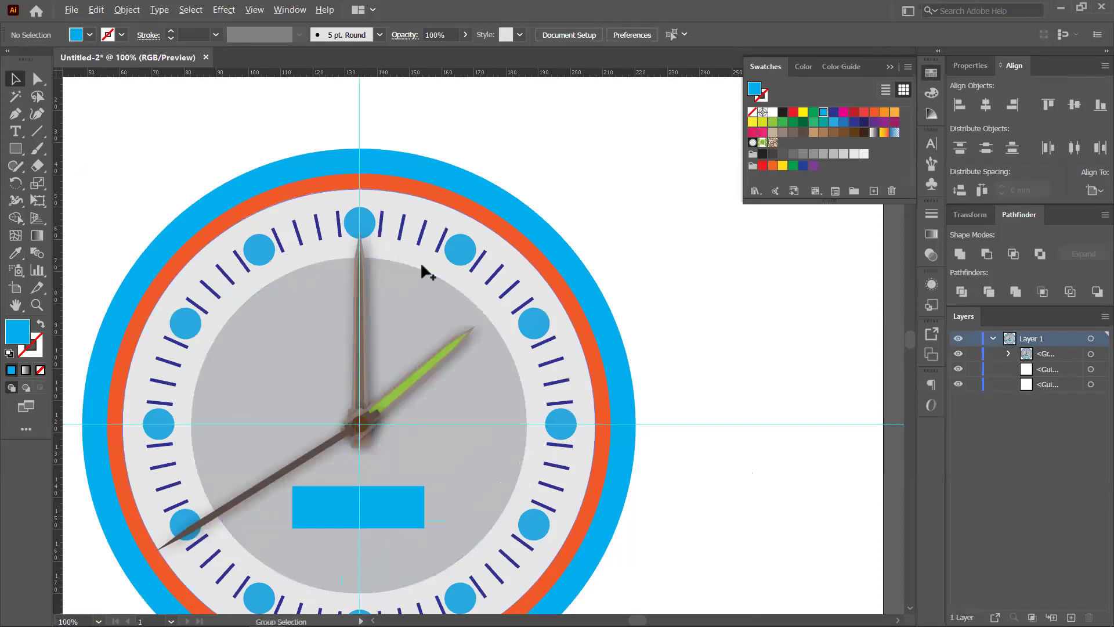
scroll(420, 261, down, 1)
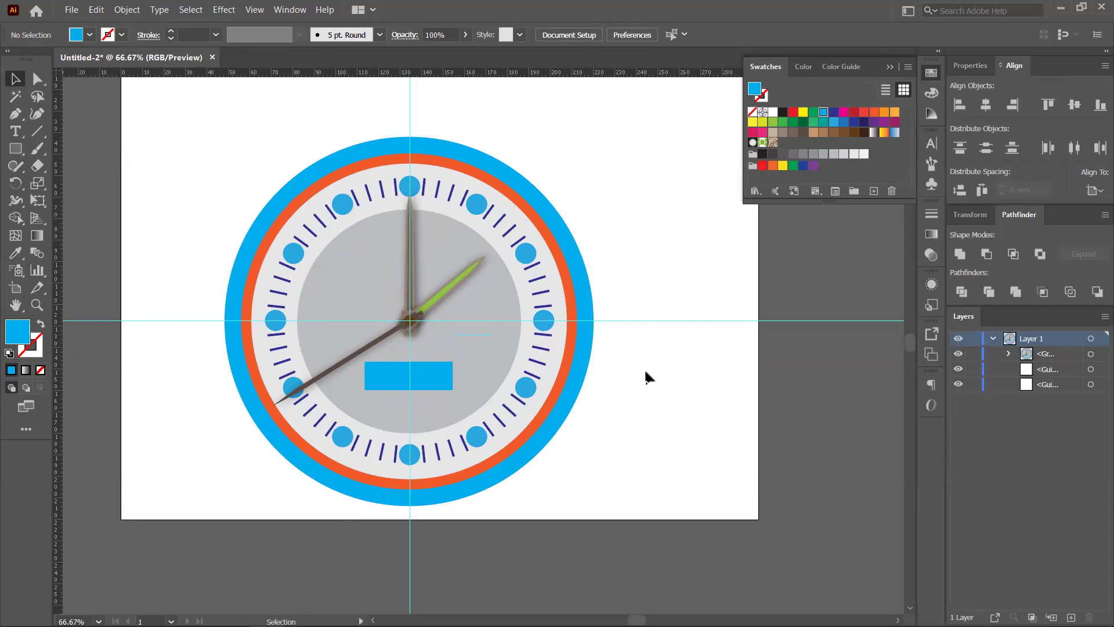
key(ctrl+minus)
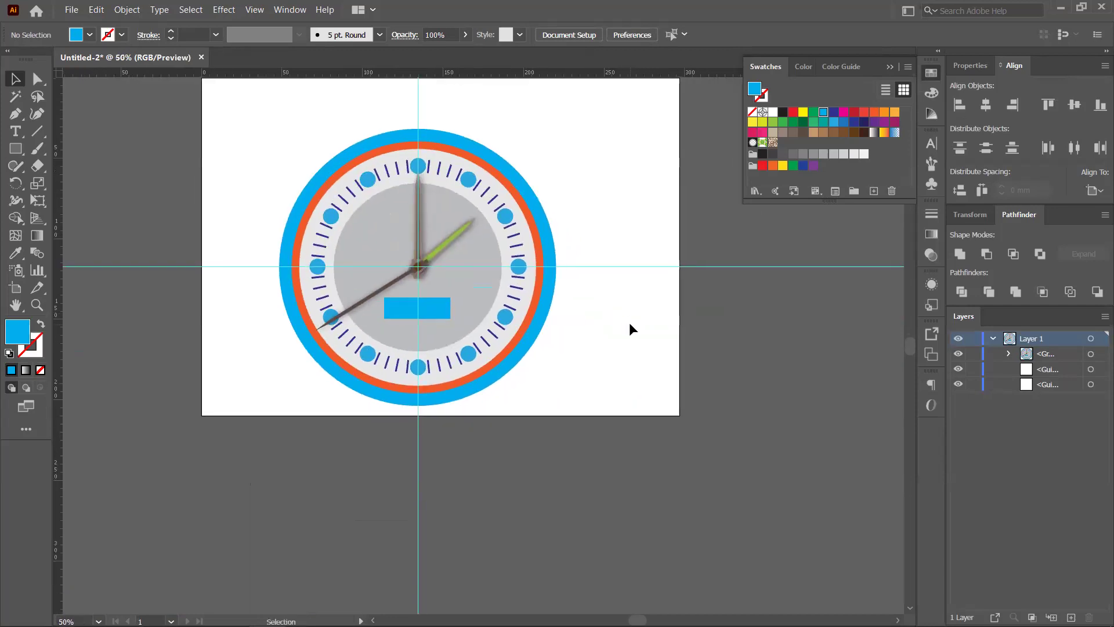
drag(621, 316, 609, 429)
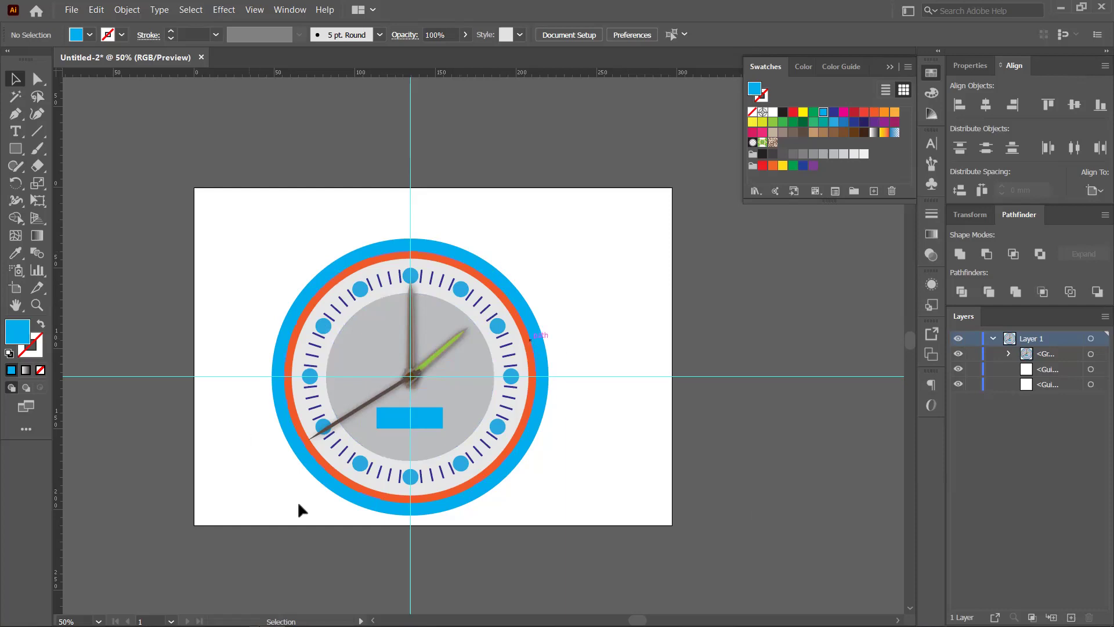
scroll(438, 375, up, 2)
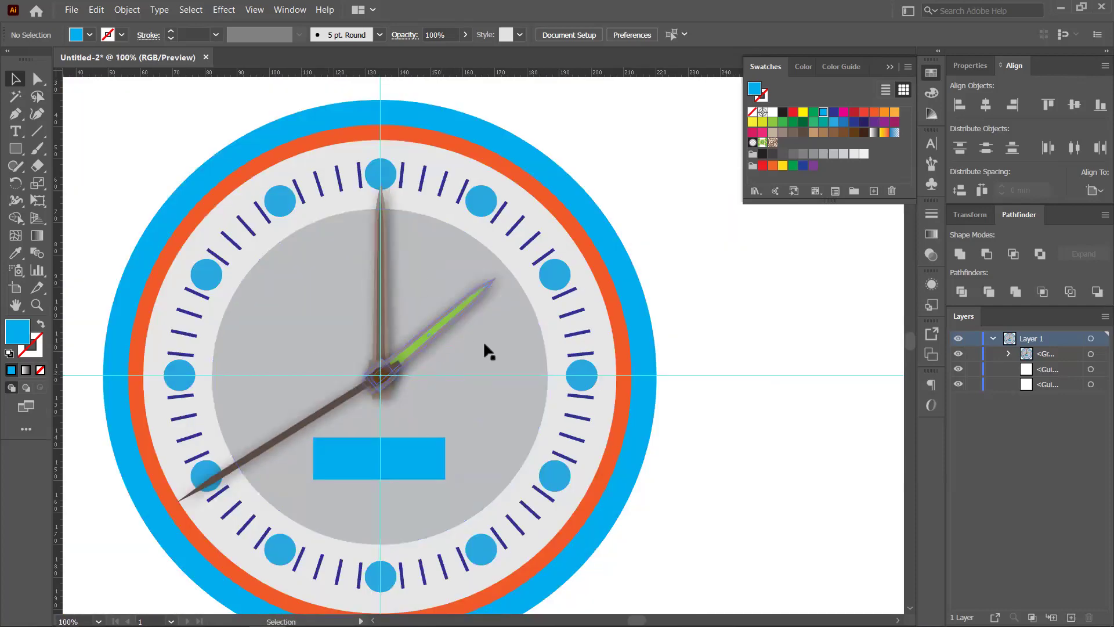
click(438, 400)
click(740, 415)
scroll(511, 343, down, 1)
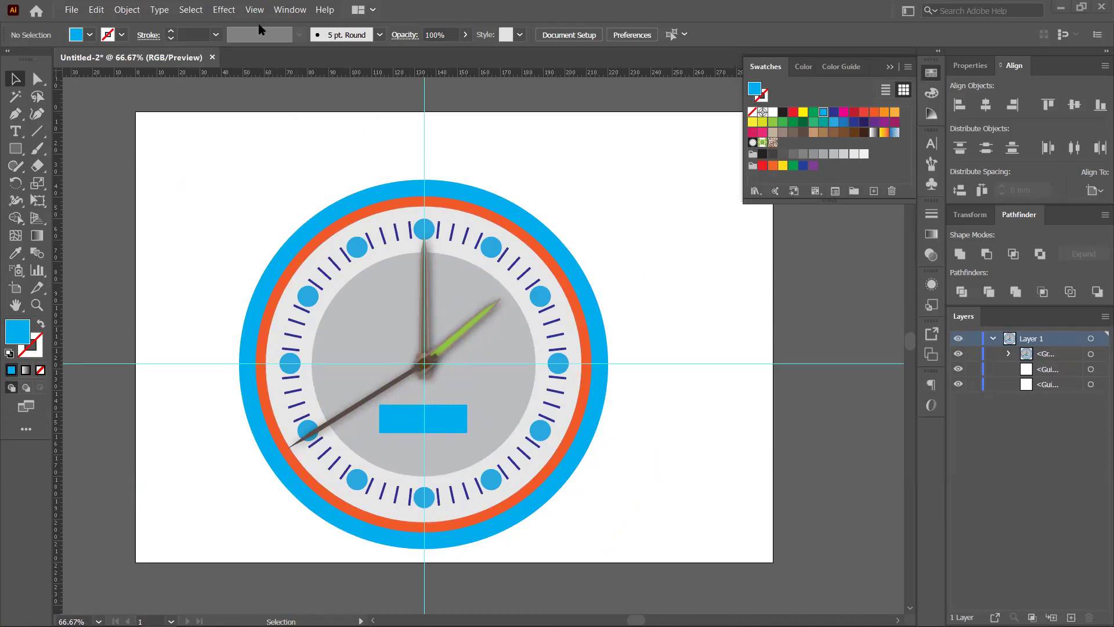
click(225, 13)
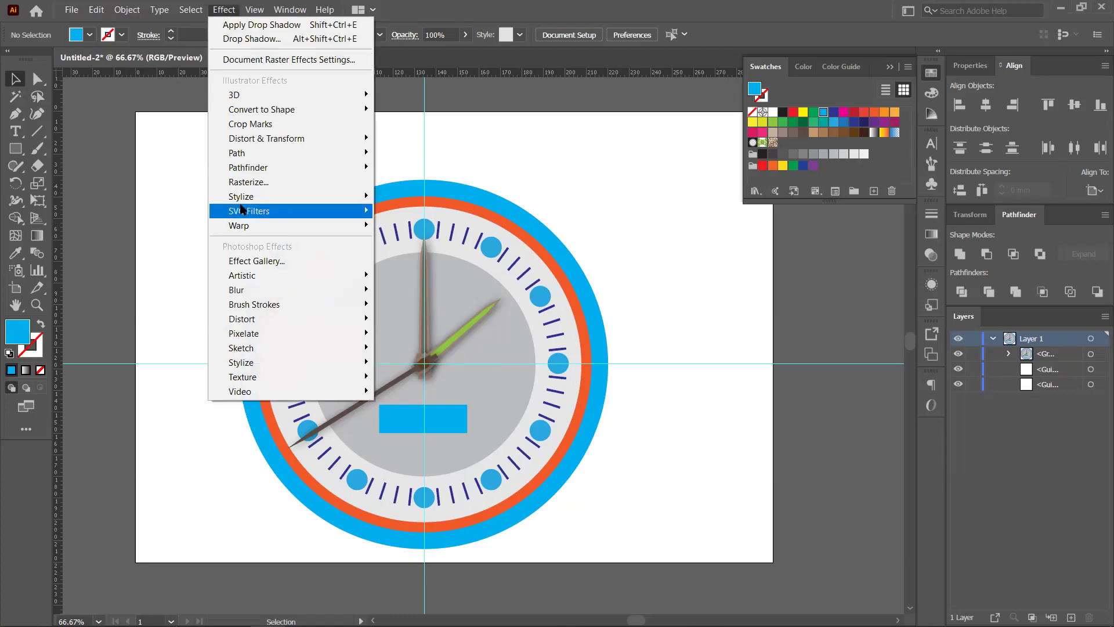
mouse_move(247, 198)
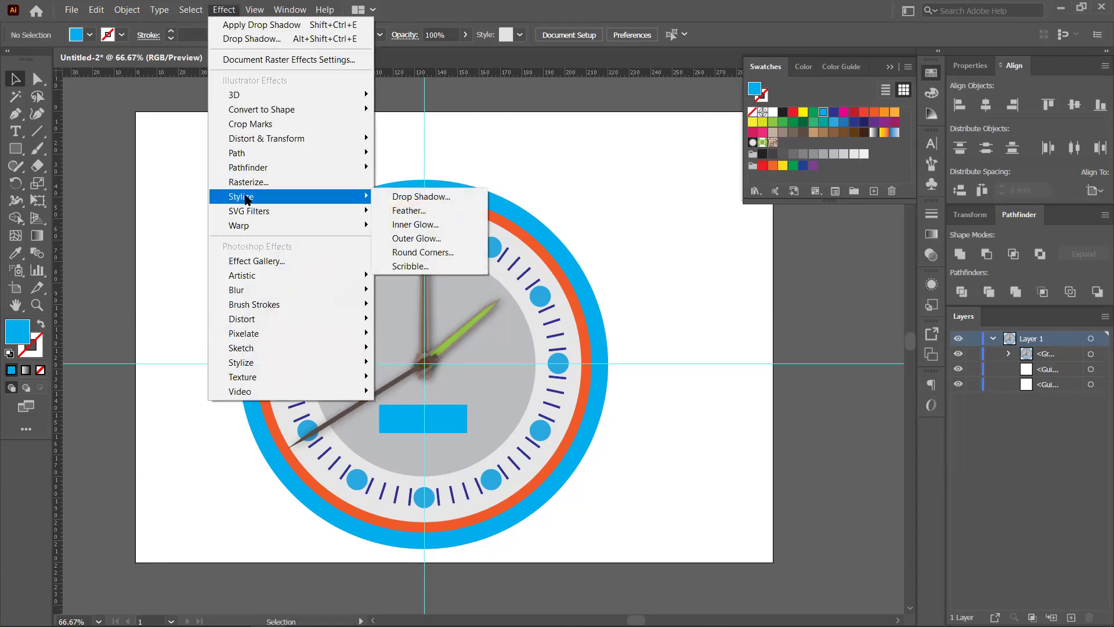
click(442, 200)
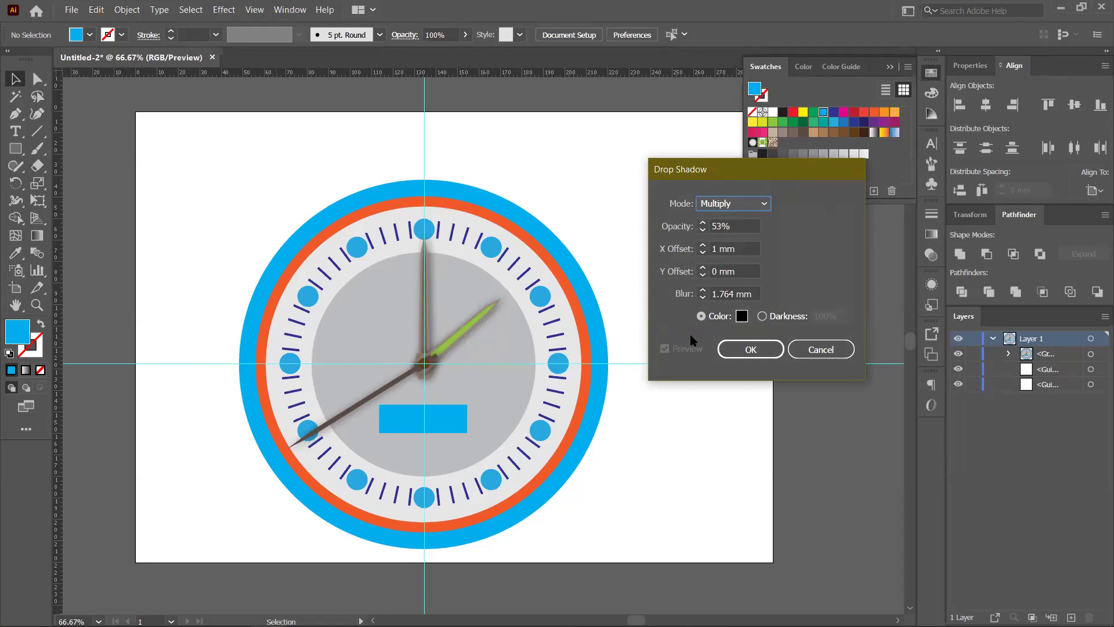
click(703, 249)
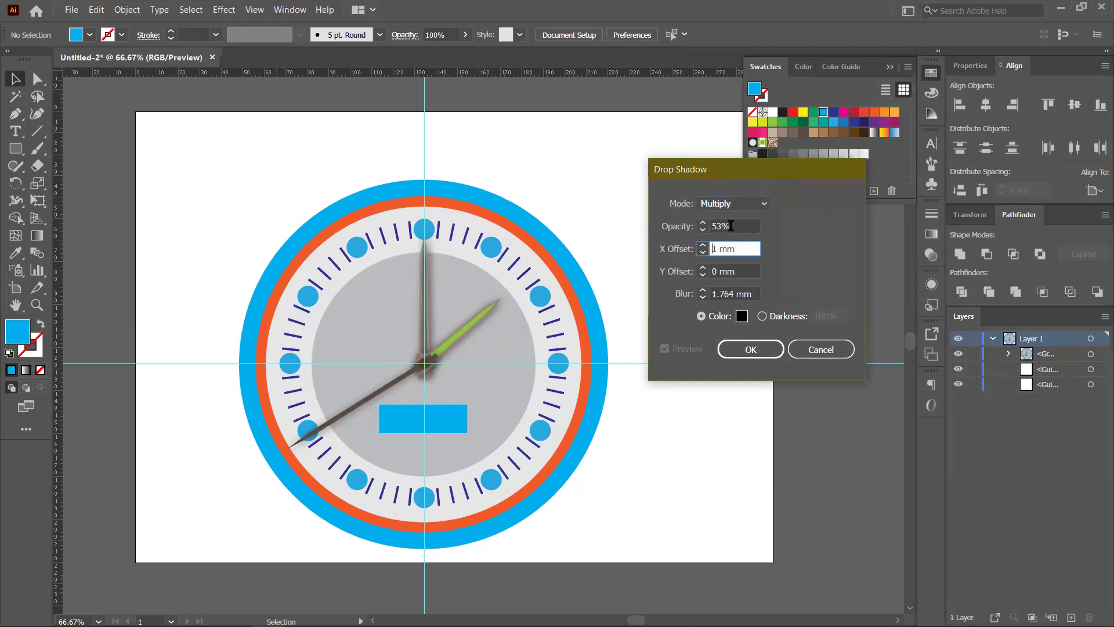
click(727, 204)
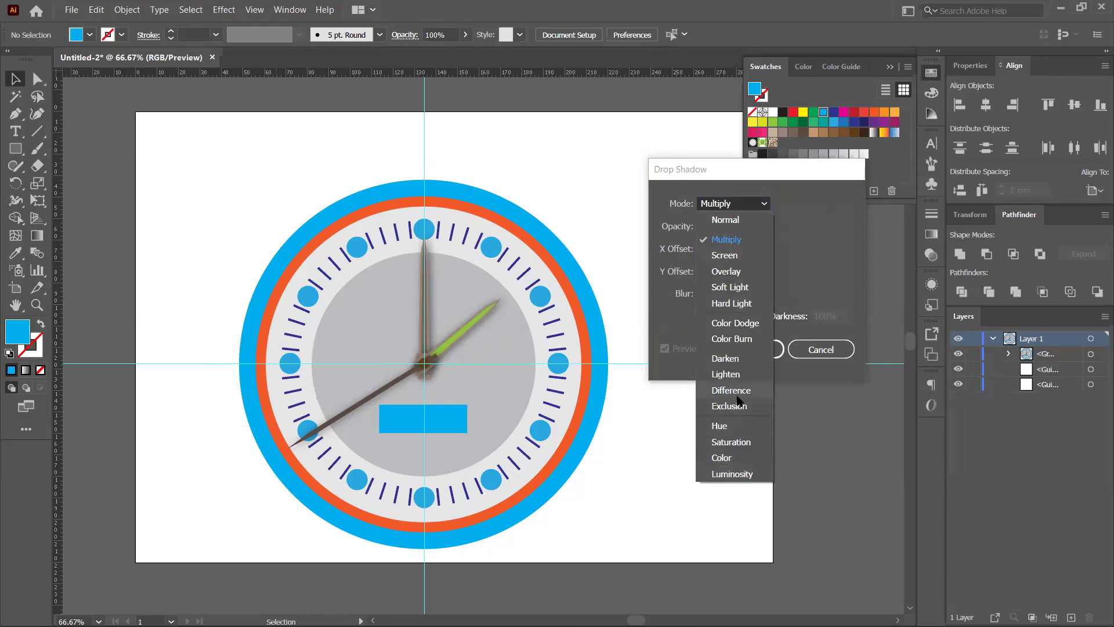
click(777, 234)
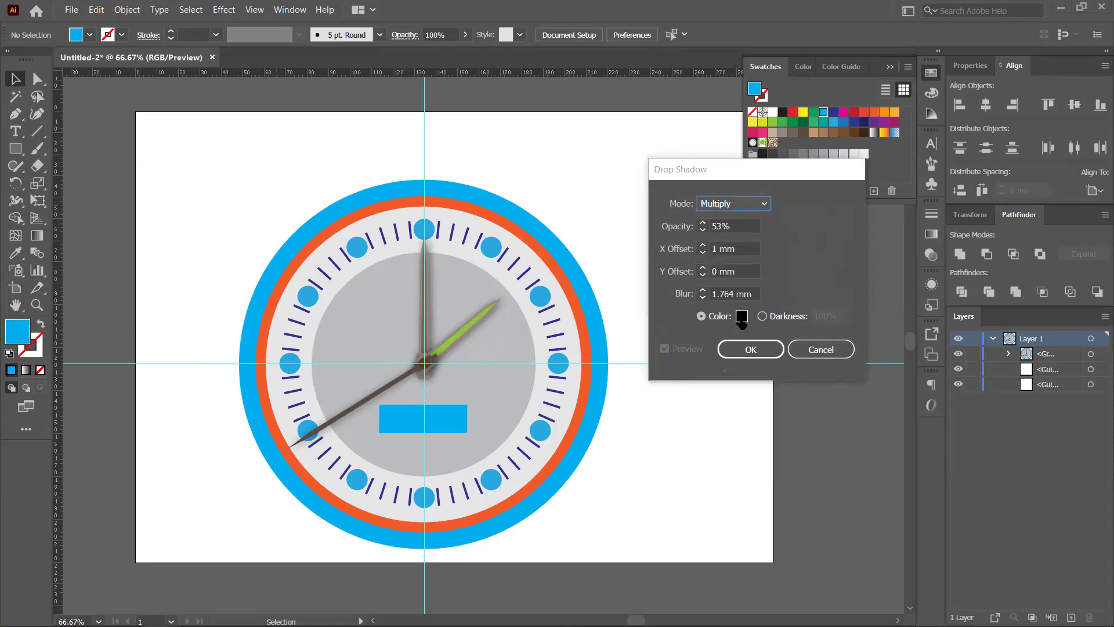
click(820, 350)
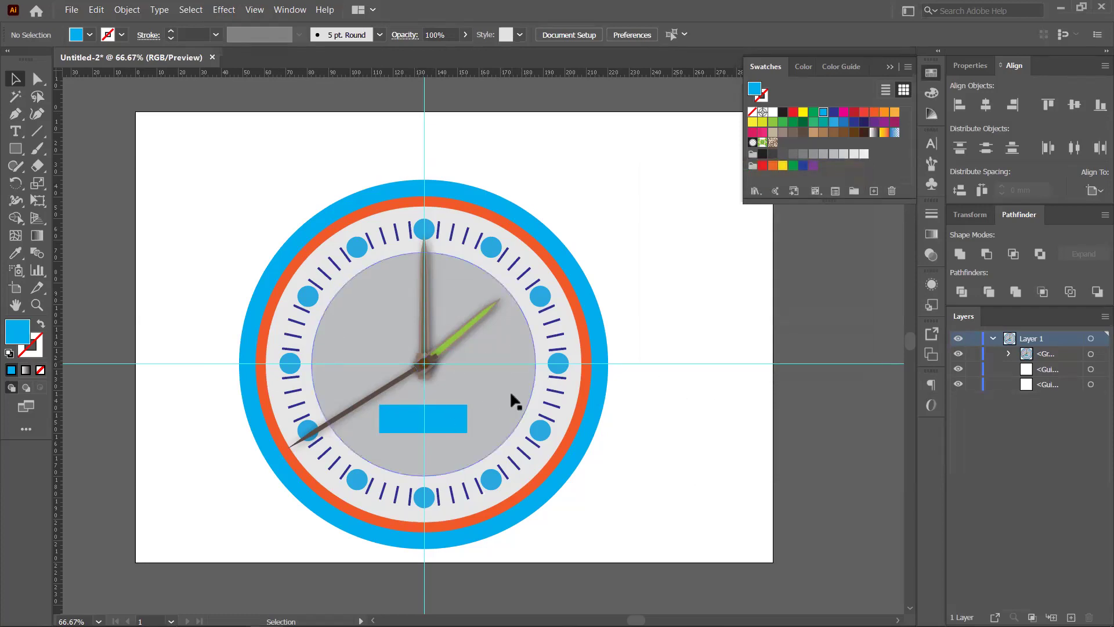
click(599, 336)
Drag the grouped clock past the artboard's right edge and zoom in on both.
click(667, 327)
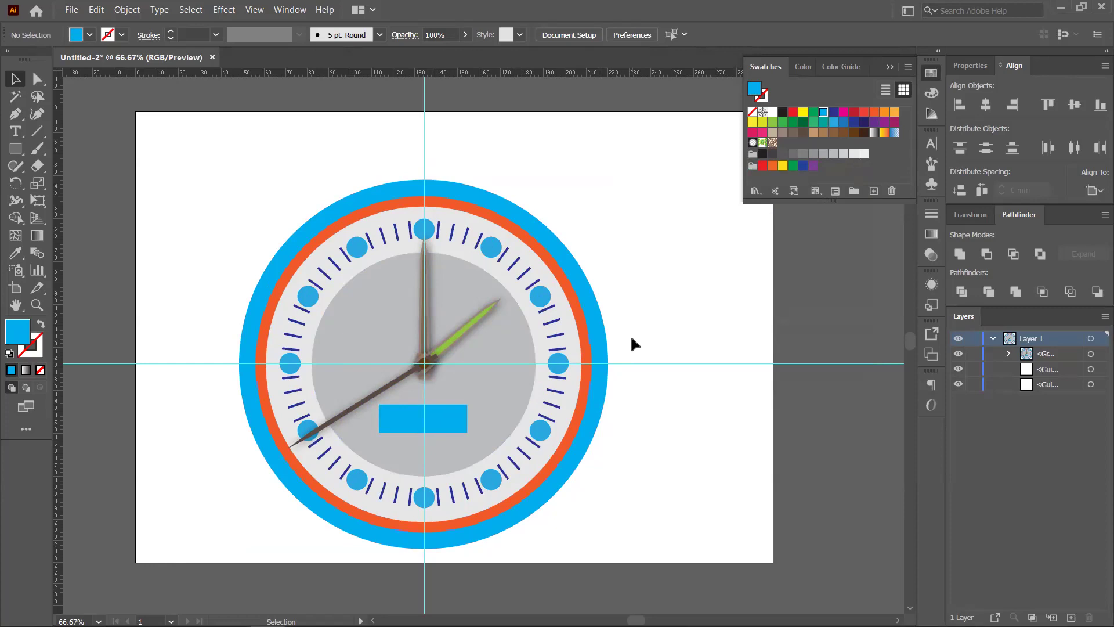
scroll(539, 288, down, 2)
drag(554, 296, 451, 323)
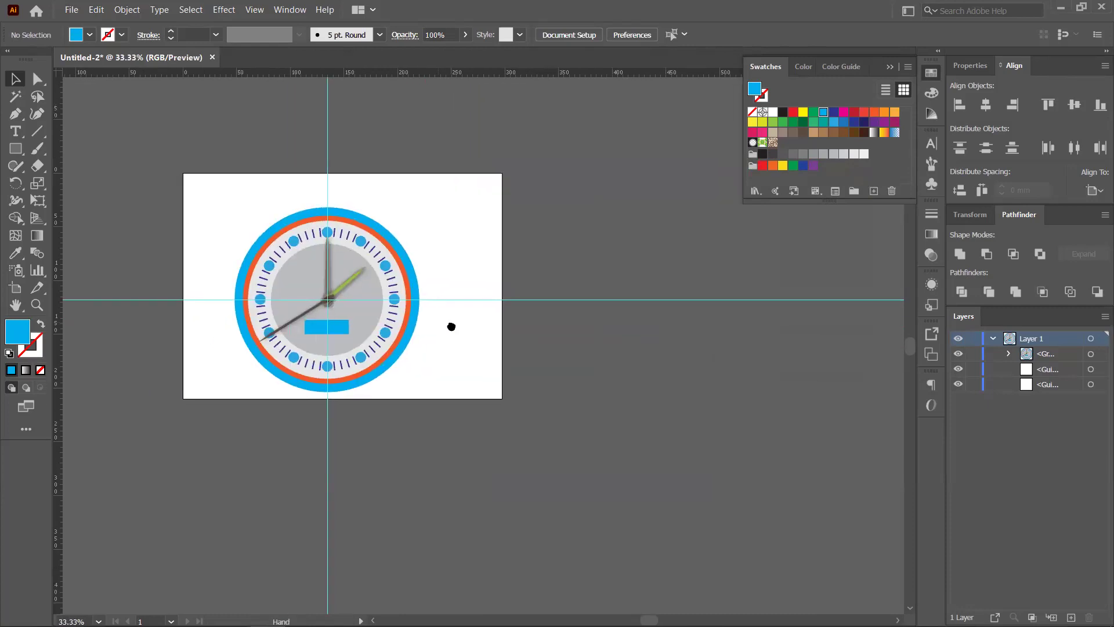
drag(250, 209, 454, 404)
drag(349, 313, 659, 286)
drag(426, 353, 586, 369)
key(ctrl+equal)
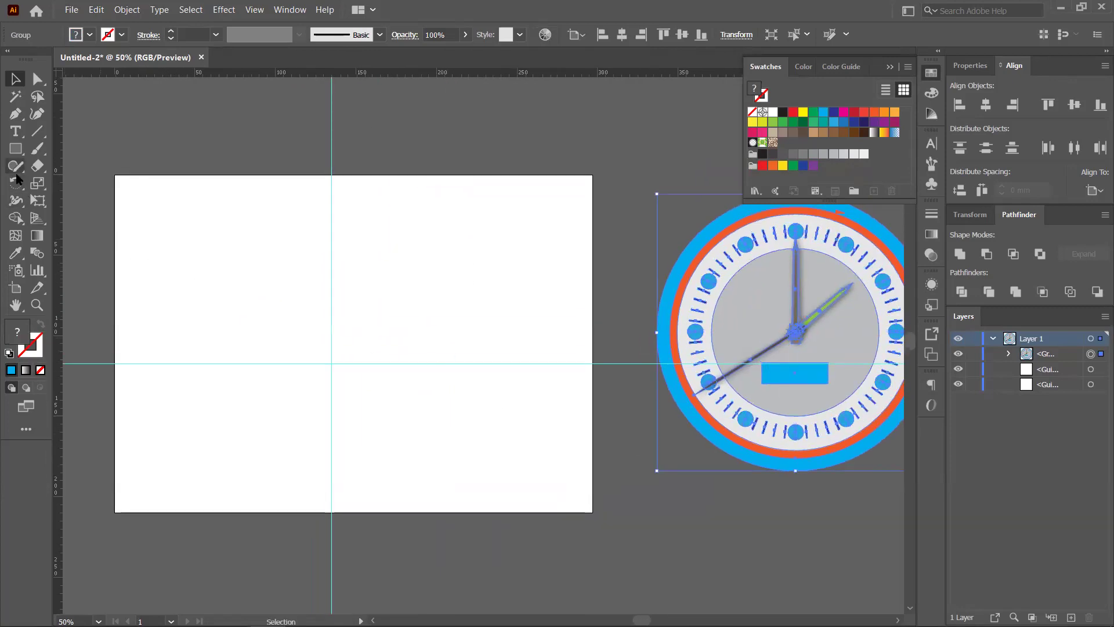
Draw a blue rectangle on the empty artboard and hide the guides.
click(15, 149)
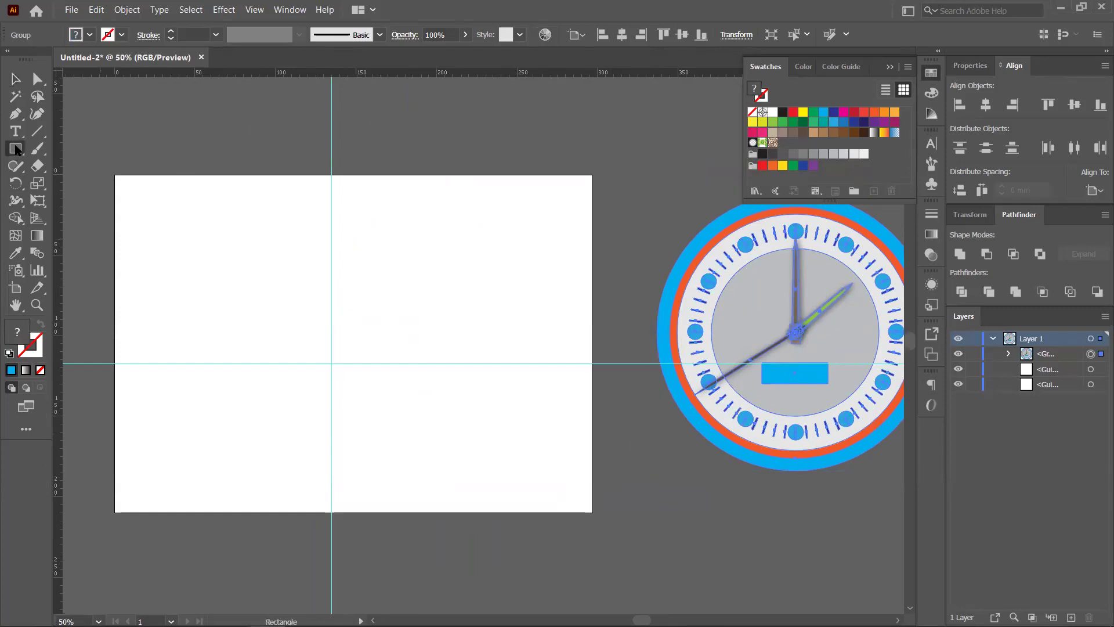
mouse_move(275, 260)
mouse_down()
mouse_move(368, 304)
mouse_move(402, 374)
mouse_up()
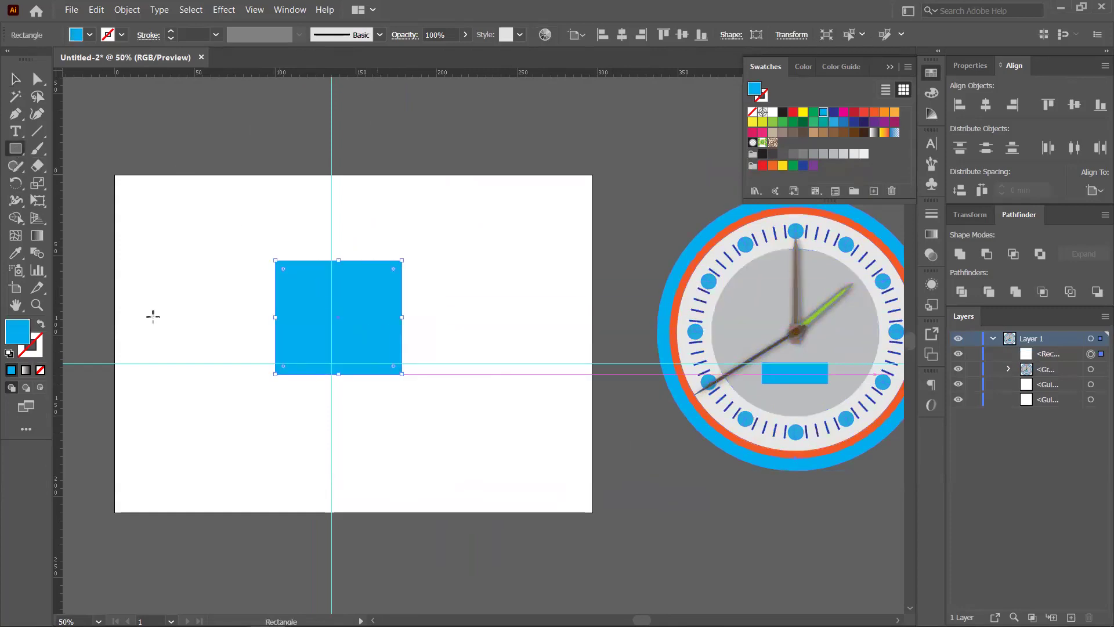
right_click(329, 145)
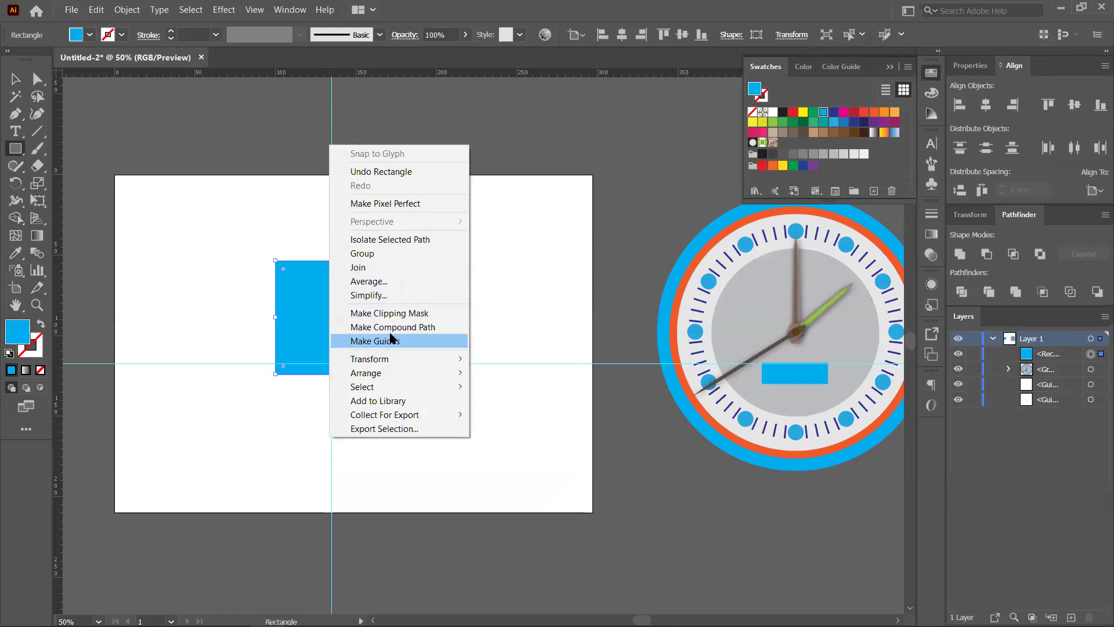
click(9, 85)
click(309, 128)
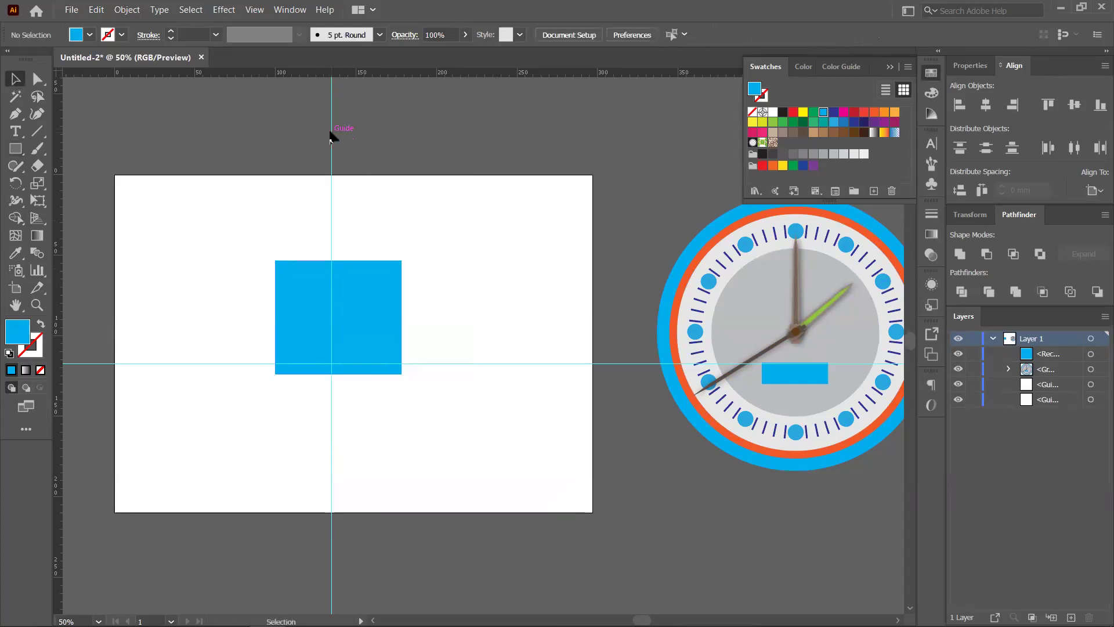
right_click(332, 133)
click(390, 253)
Move the rectangle left and swap fill and stroke so it becomes an unfilled outline.
click(358, 320)
drag(358, 319, 273, 319)
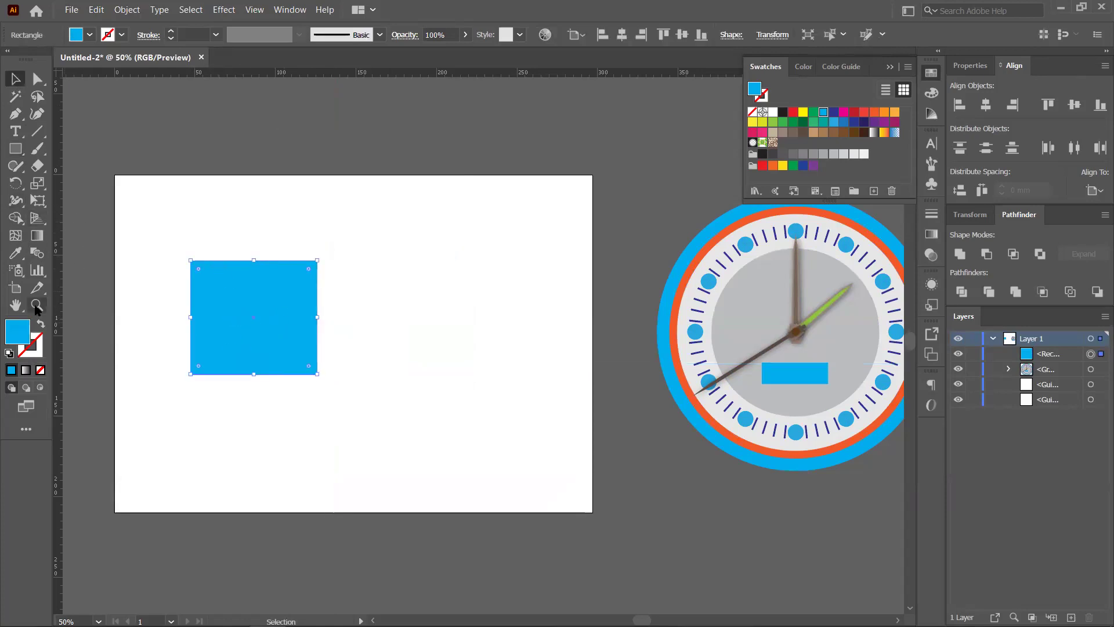
click(40, 326)
scroll(280, 349, up, 1)
scroll(281, 348, left, 3)
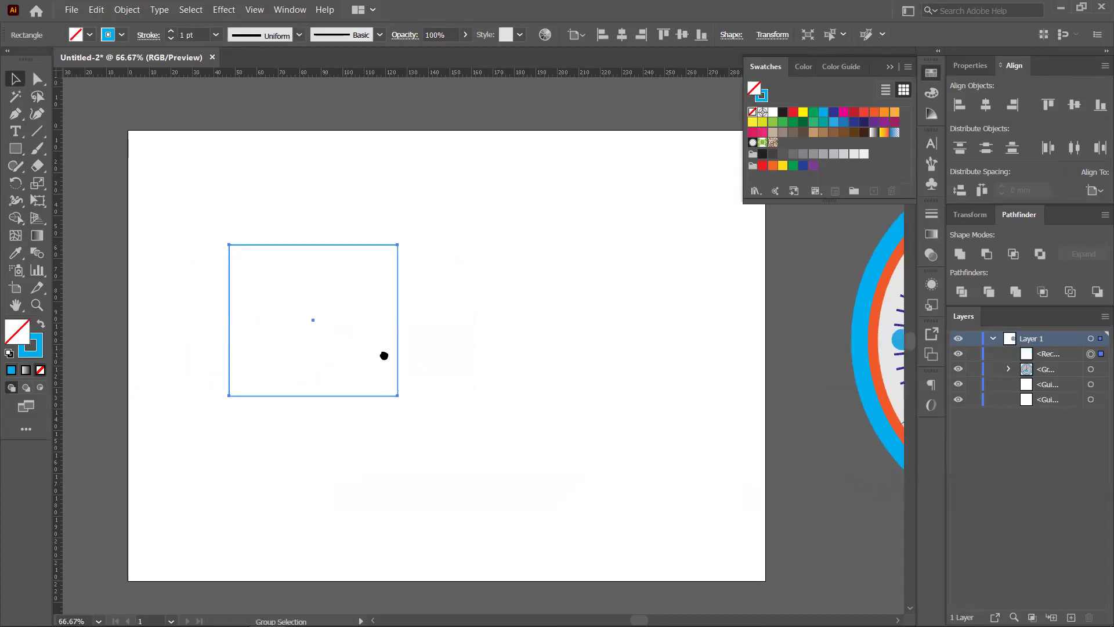
Rotate-copy the rectangle by 3° around its centre and repeat with Ctrl+D to build the ring.
key(ctrl)
key(r)
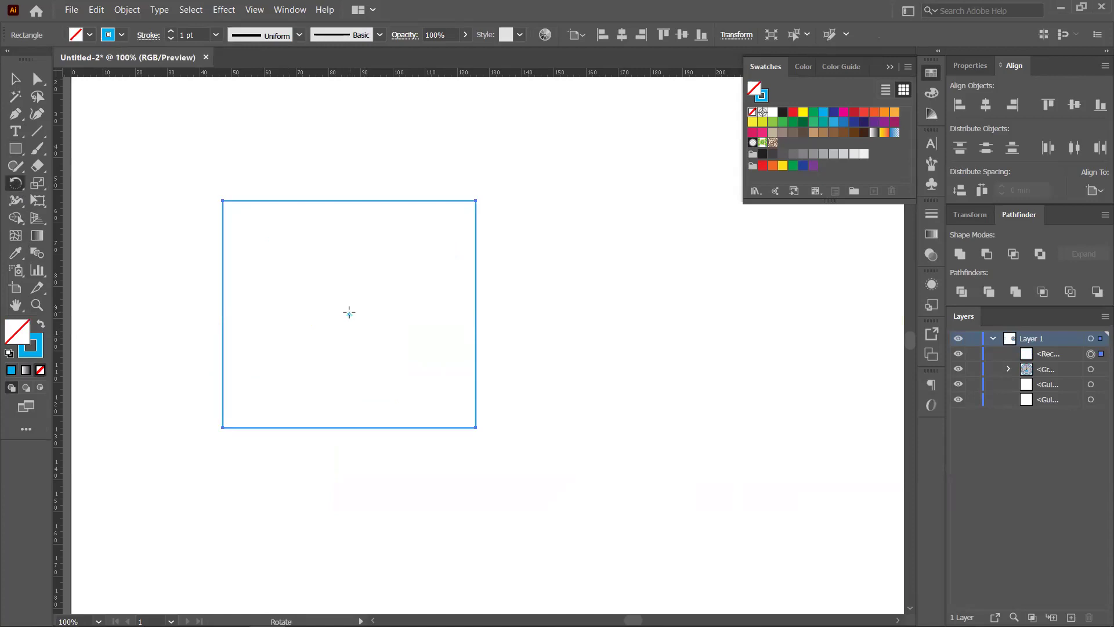
alt+click(348, 314)
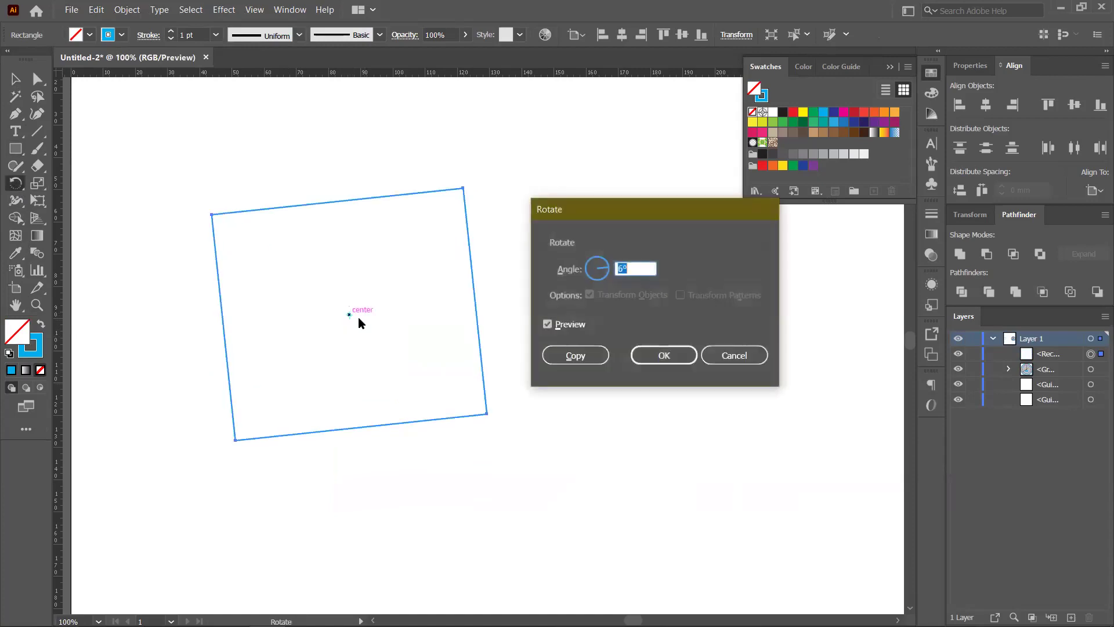
text(3)
click(575, 355)
key(ctrl+d)
key(ctrl+d)
key(ctrl+d)
key(ctrl+d)
key(ctrl+d)
key(ctrl+d)
key(ctrl+d)
key(ctrl+d)
key(ctrl+d)
key(ctrl+d)
key(ctrl+d)
key(ctrl+d)
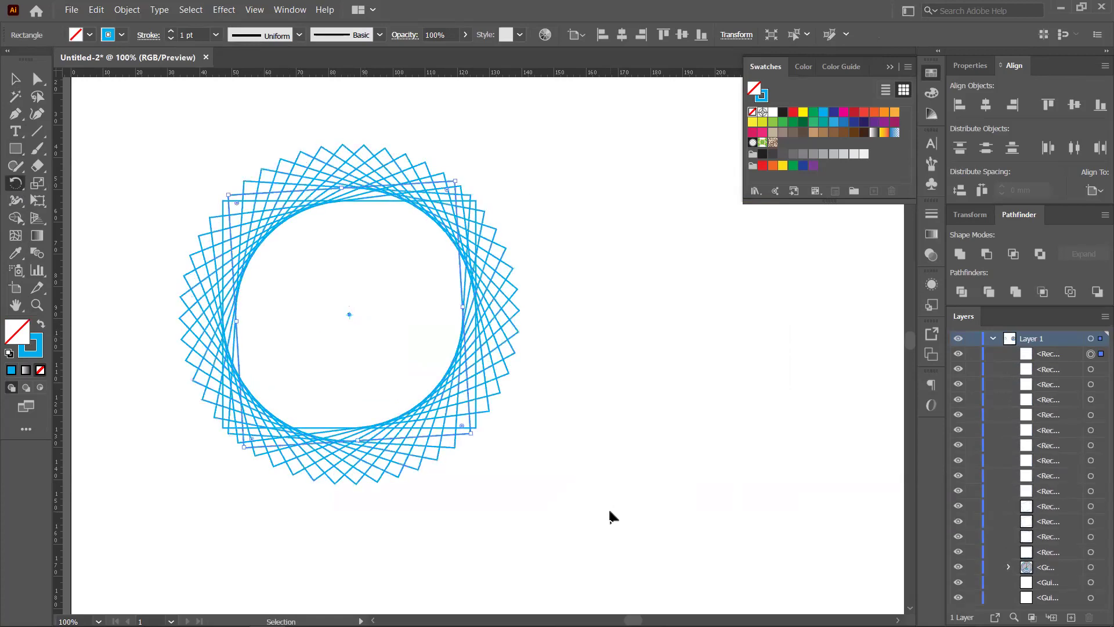
key(ctrl+d)
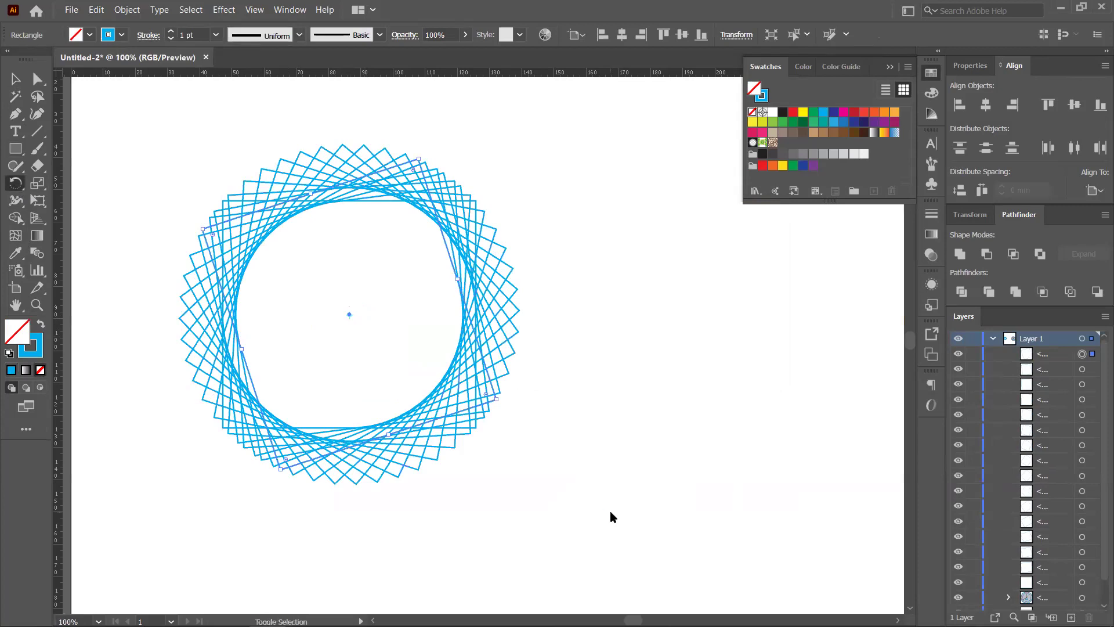
key(ctrl+s)
key(Escape)
key(ctrl+d)
key(ctrl+d)
key(ctrl+d)
key(ctrl+d)
key(ctrl+d)
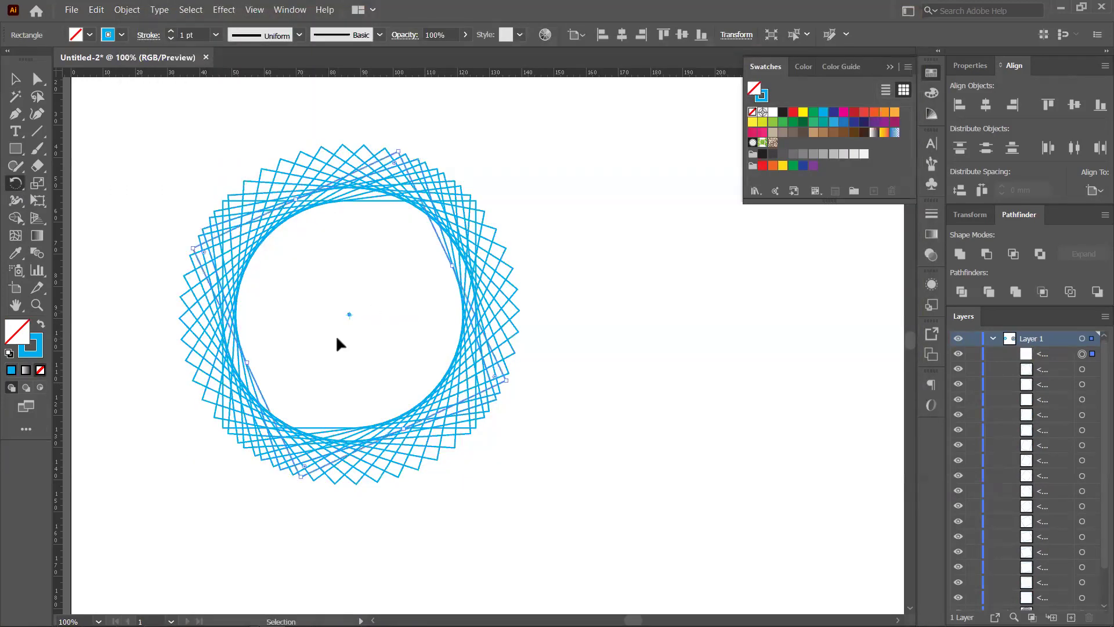
key(ctrl+d)
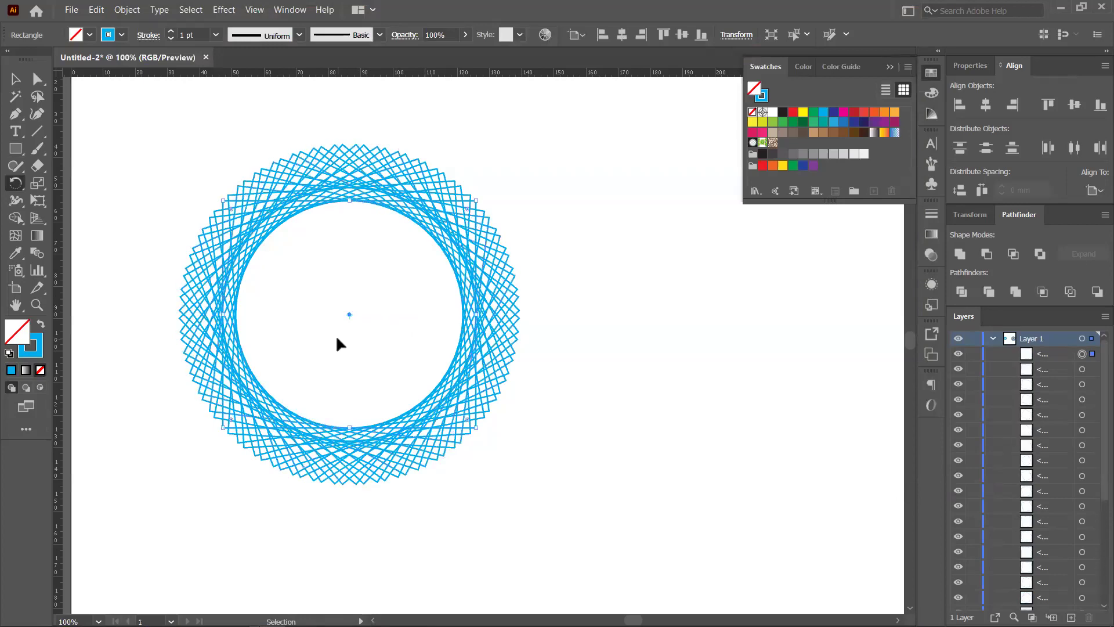
Select the whole rectangle ring and move it up and to the right.
click(19, 82)
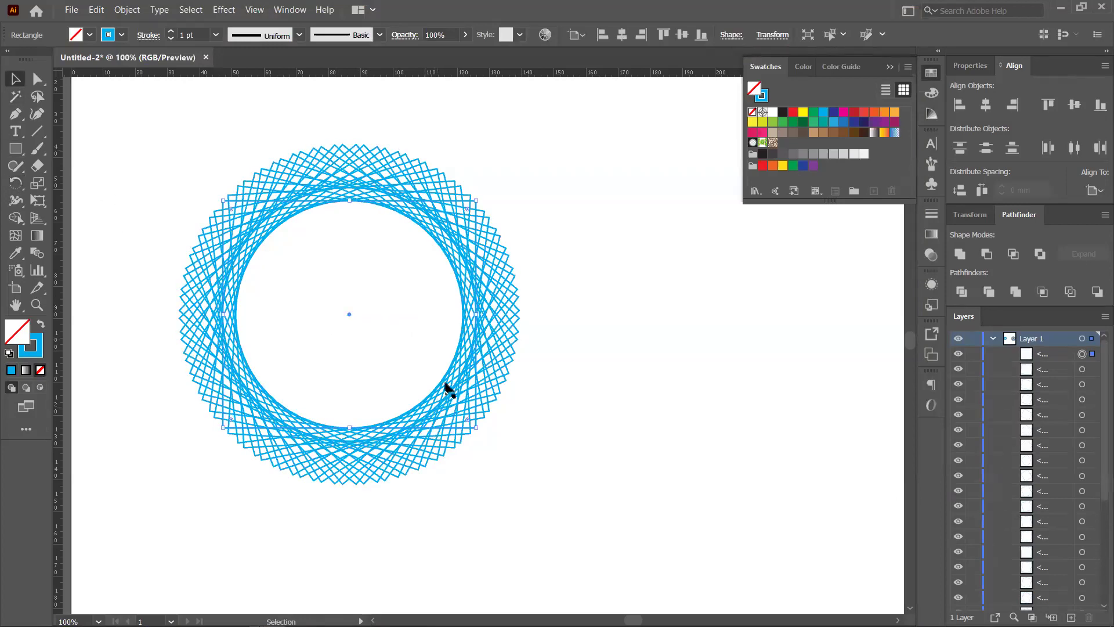
drag(194, 134, 538, 512)
drag(376, 449, 422, 393)
key(ctrl+minus)
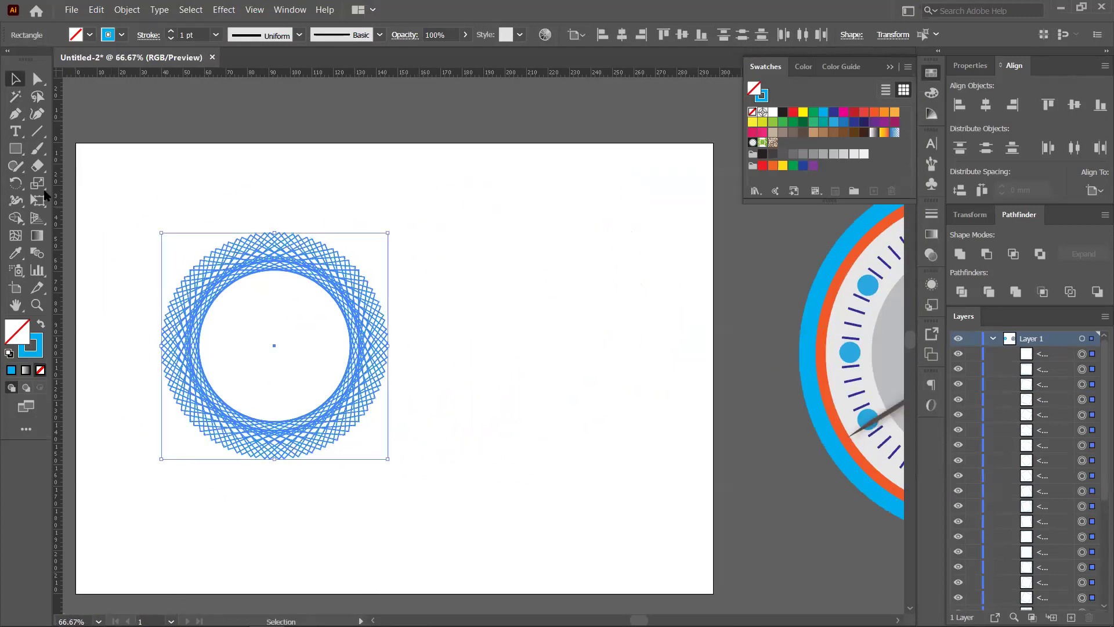
Draw a small square beside the ring and a star above it.
click(15, 148)
drag(448, 295, 471, 276)
scroll(472, 297, up, 3)
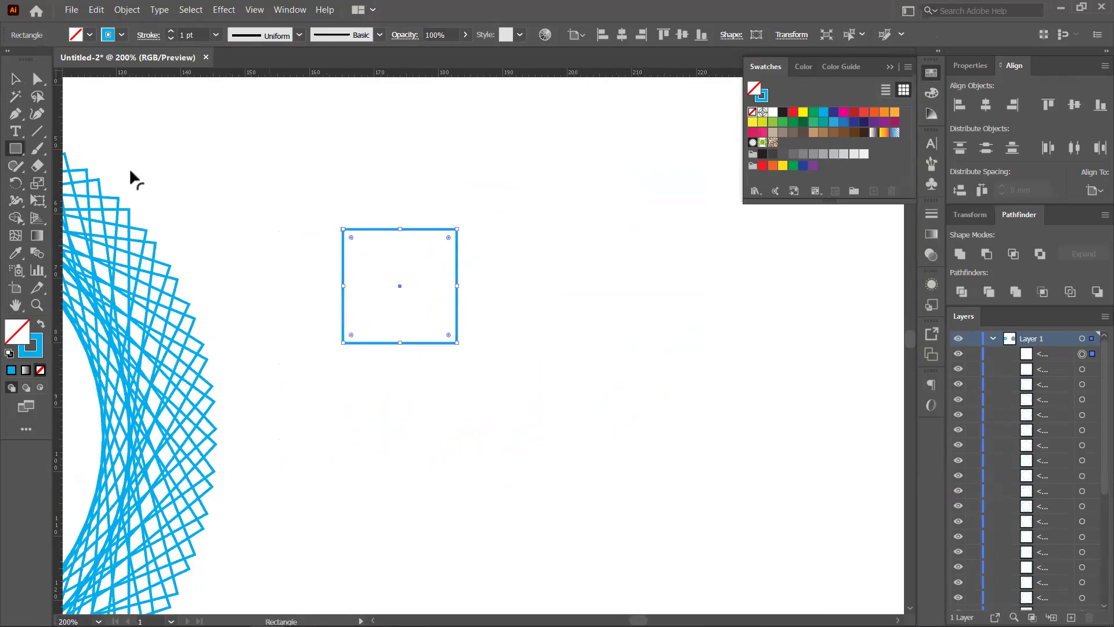
drag(16, 148, 82, 219)
scroll(390, 263, up, 1)
drag(365, 134, 398, 162)
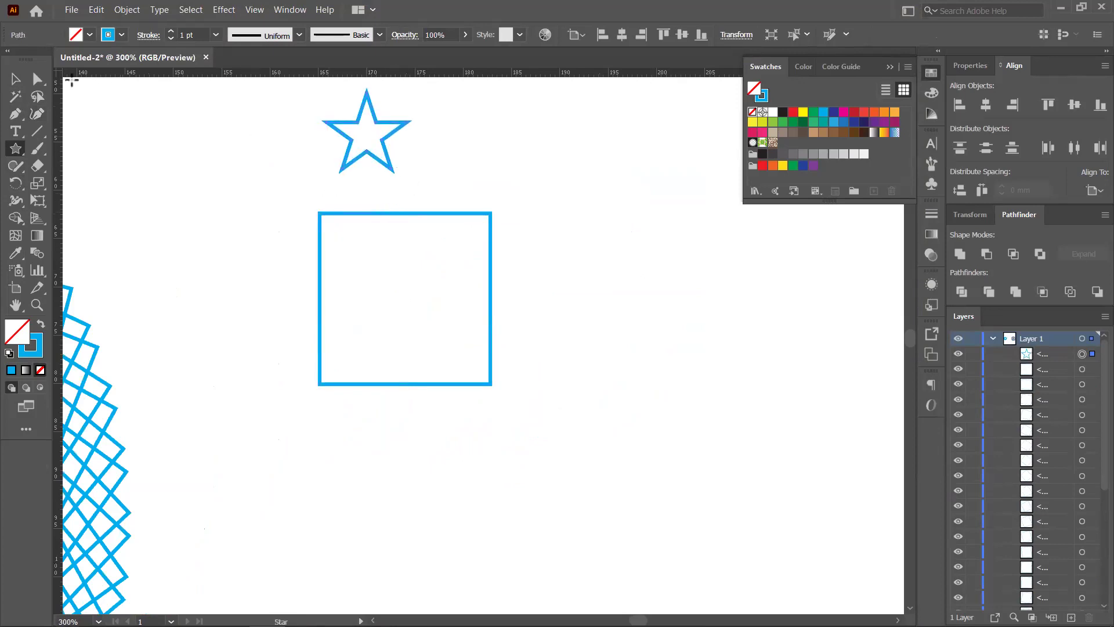
click(15, 82)
drag(388, 152, 422, 158)
Try rotate-copying the star around the square, then undo back to a single star.
click(14, 184)
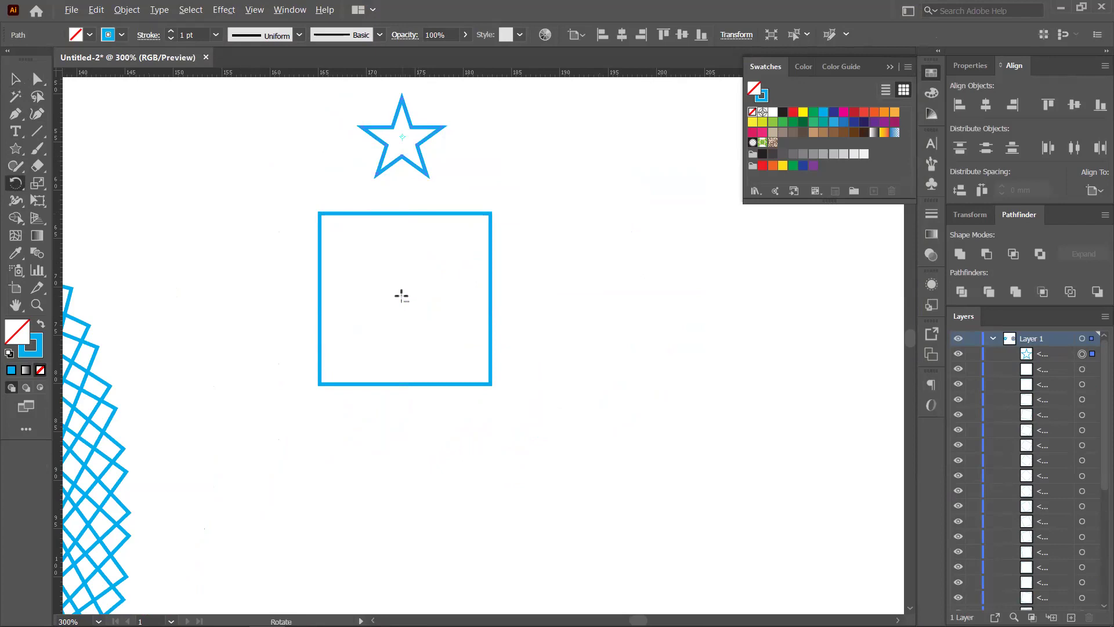
alt+click(404, 297)
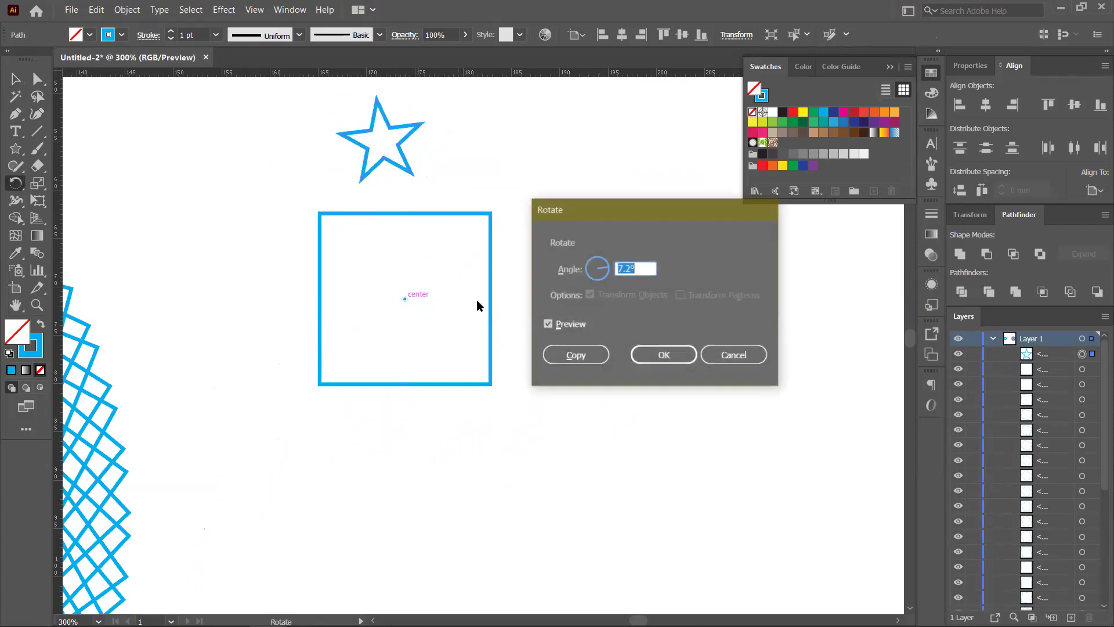
click(573, 355)
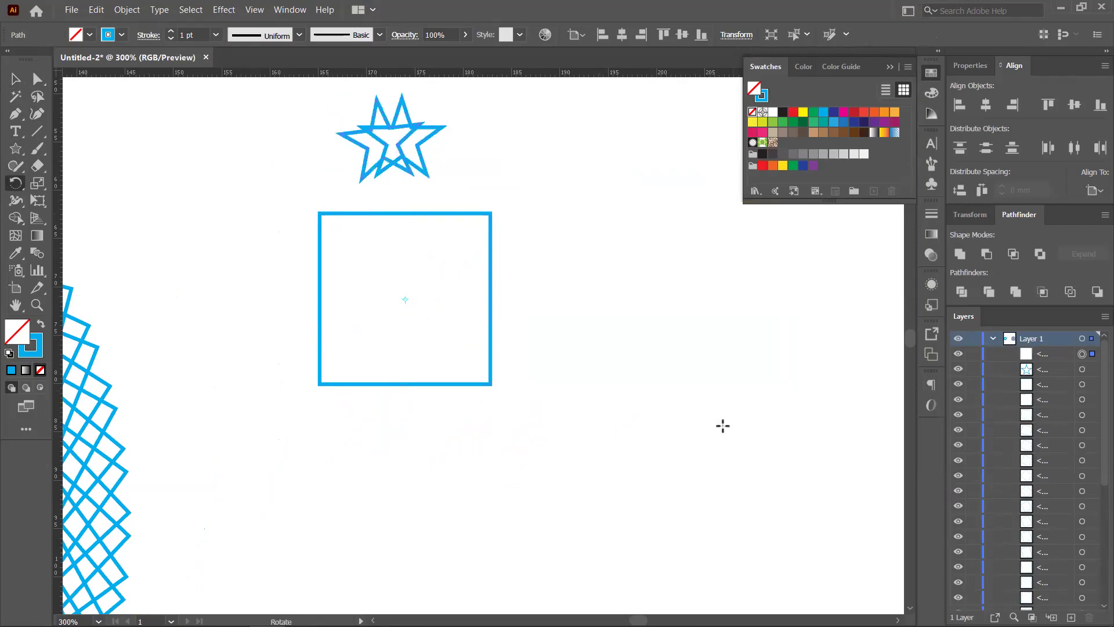
key(ctrl+d)
key(ctrl+d)
key(ctrl+d)
key(ctrl+d)
key(ctrl+d)
key(ctrl+d)
key(ctrl+d)
key(ctrl+d)
key(ctrl+d)
key(ctrl+d)
key(ctrl+d)
key(ctrl+d)
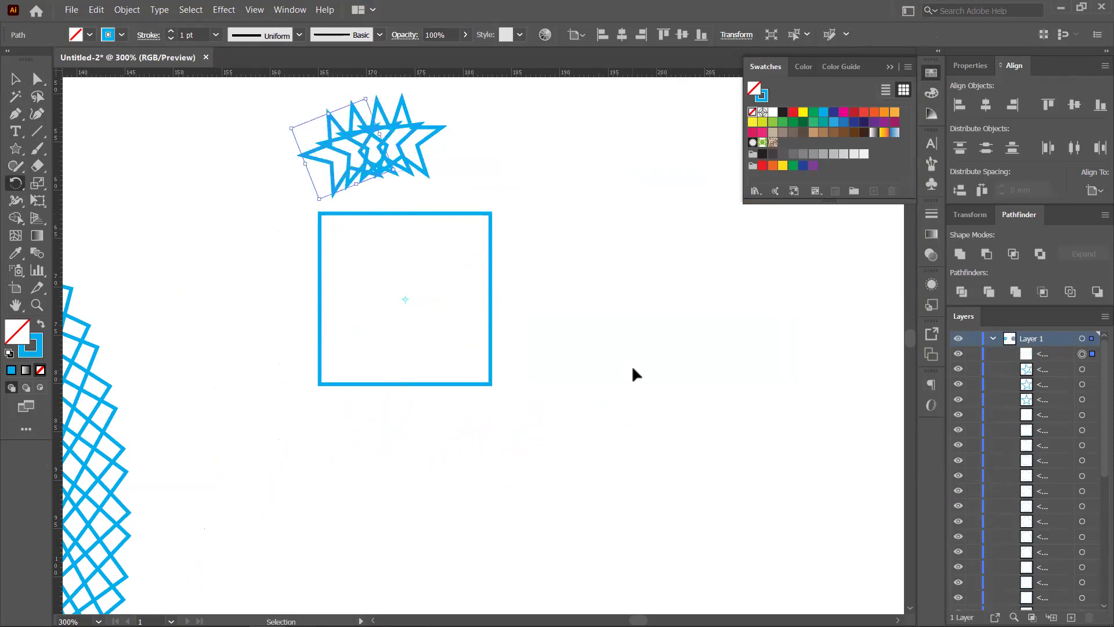
key(ctrl+d)
key(ctrl+d)
key(ctrl+d)
key(ctrl+d)
key(ctrl+d)
key(ctrl+d)
key(ctrl+d)
key(ctrl+d)
key(ctrl+d)
key(ctrl+d)
key(ctrl+d)
key(ctrl+d)
key(ctrl+d)
key(ctrl+d)
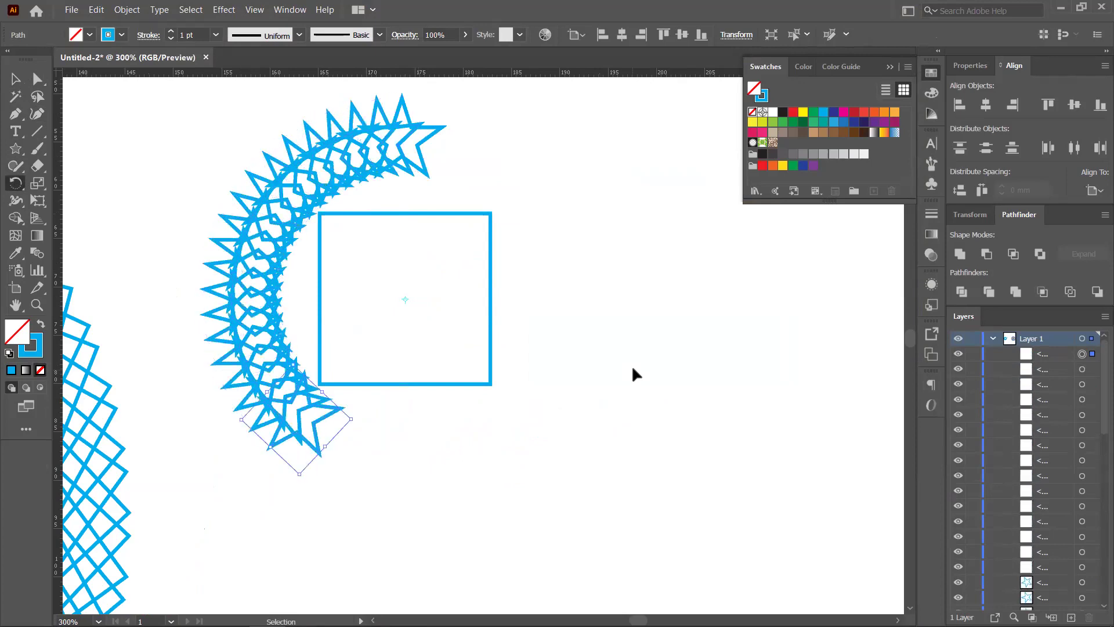
key(ctrl+s)
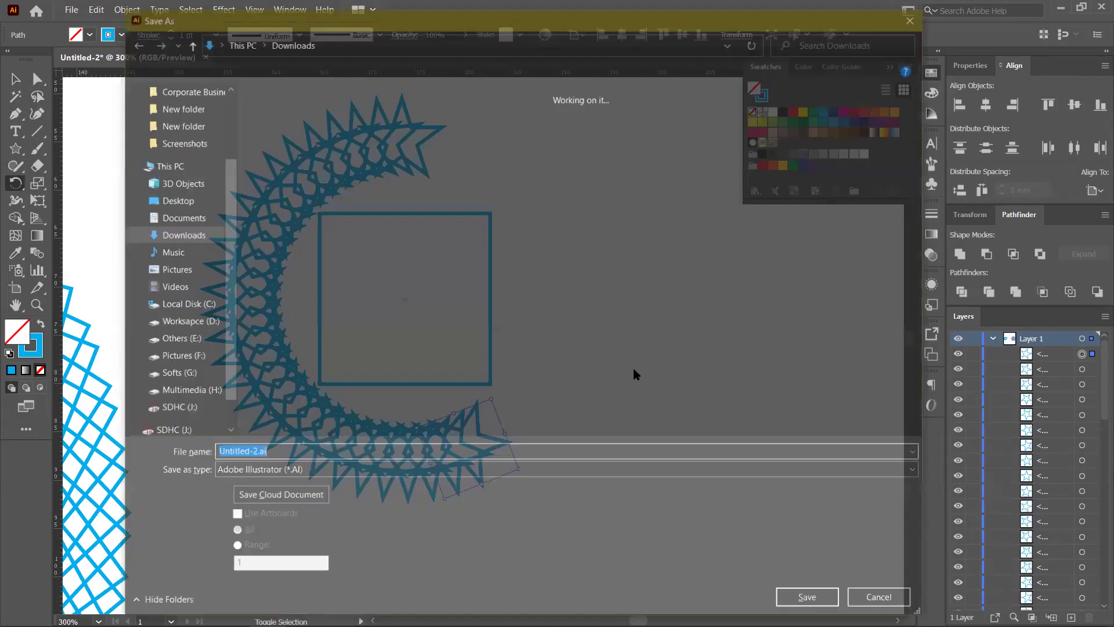
key(Escape)
key(ctrl+z)
key(ctrl+z)
key(ctrl+z)
key(ctrl+z)
key(ctrl+z)
key(ctrl+z)
key(ctrl+z)
key(ctrl+z)
key(ctrl+z)
key(ctrl+z)
key(ctrl+z)
key(ctrl+z)
key(ctrl+z)
key(ctrl+z)
key(ctrl+z)
key(ctrl+z)
key(ctrl+z)
key(ctrl+z)
key(ctrl+z)
key(ctrl+z)
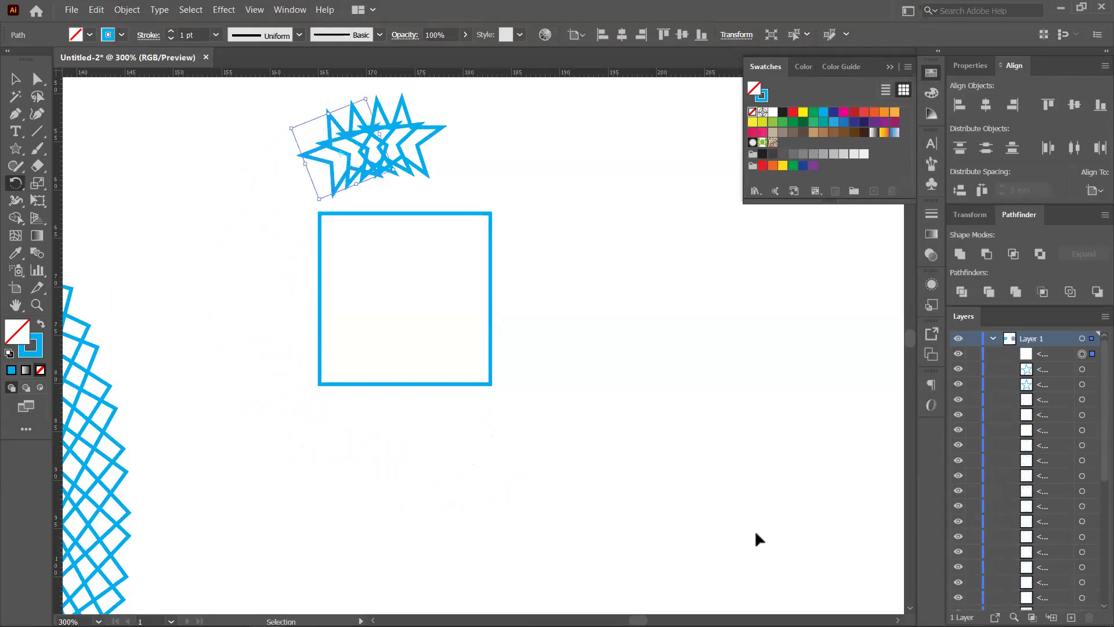
key(ctrl+z)
key(r)
key(ctrl+shift+a)
key(v)
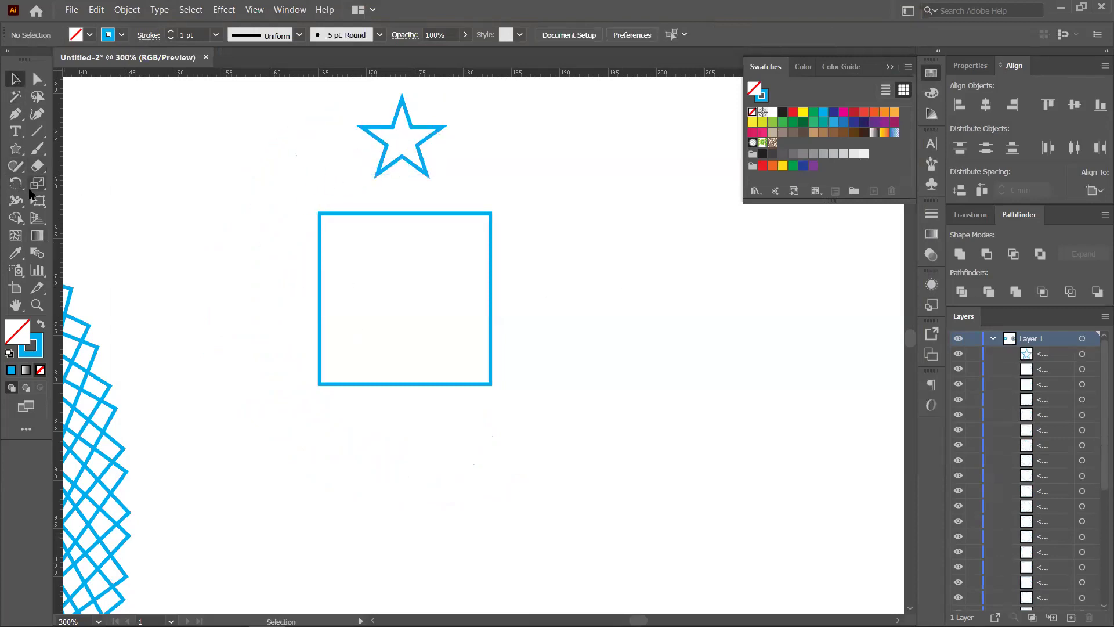
Rotate-copy the star by 24° around the square's centre and repeat to complete the ring.
click(380, 169)
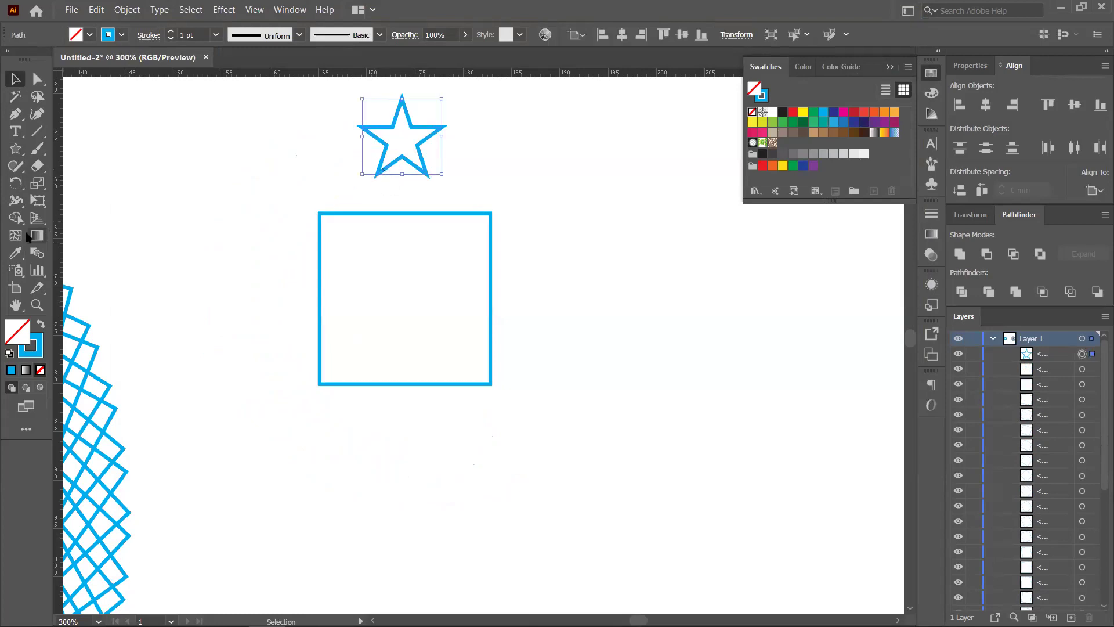
click(16, 182)
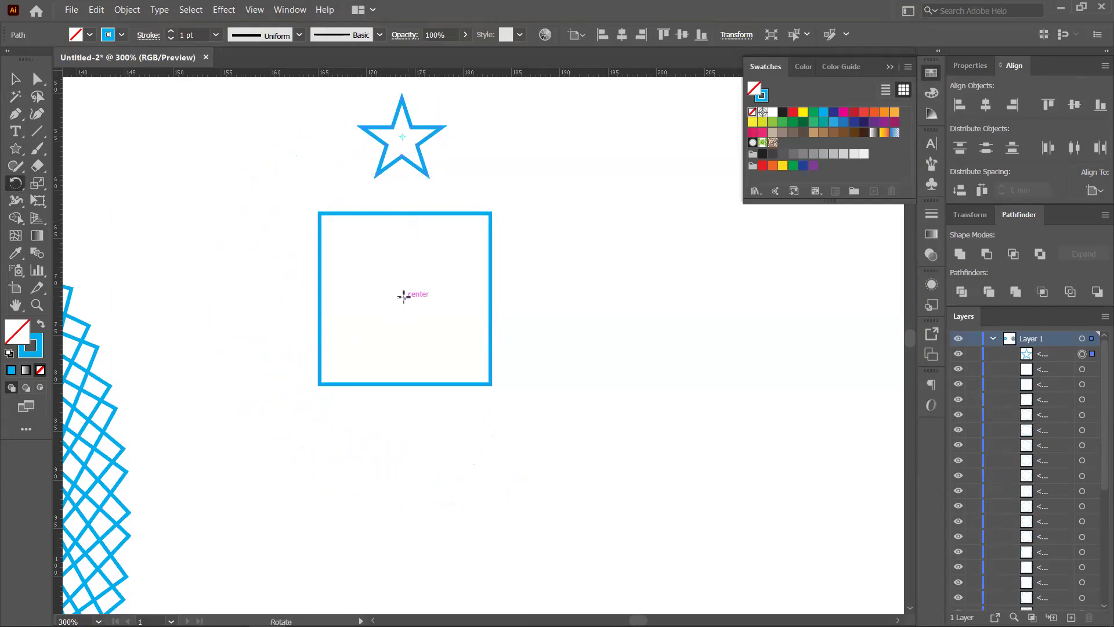
alt+click(404, 296)
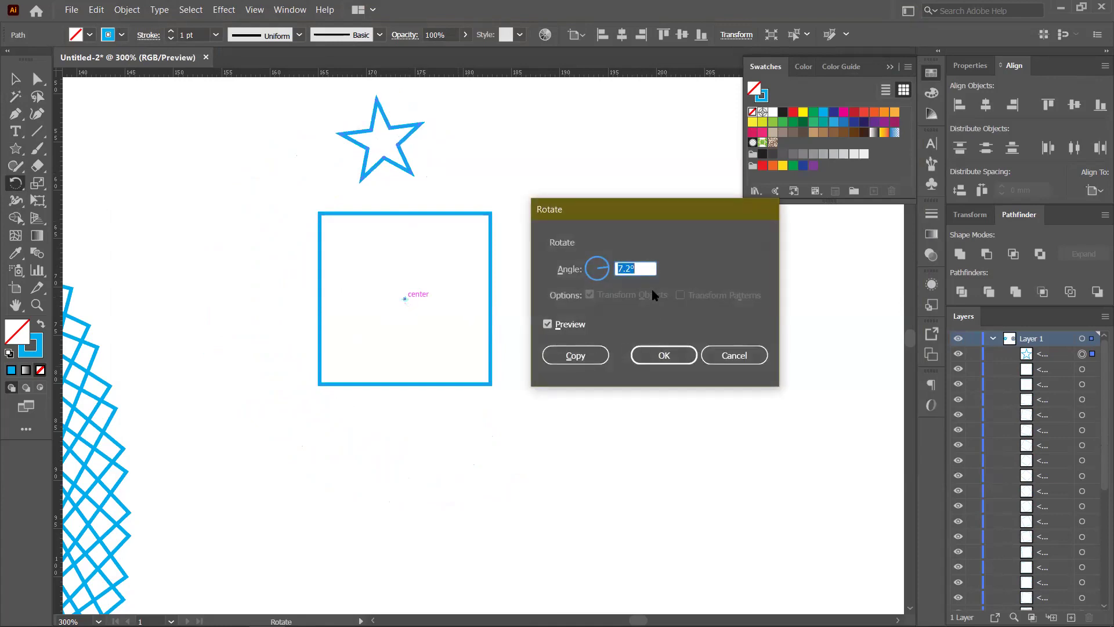
text(360/15)
click(572, 355)
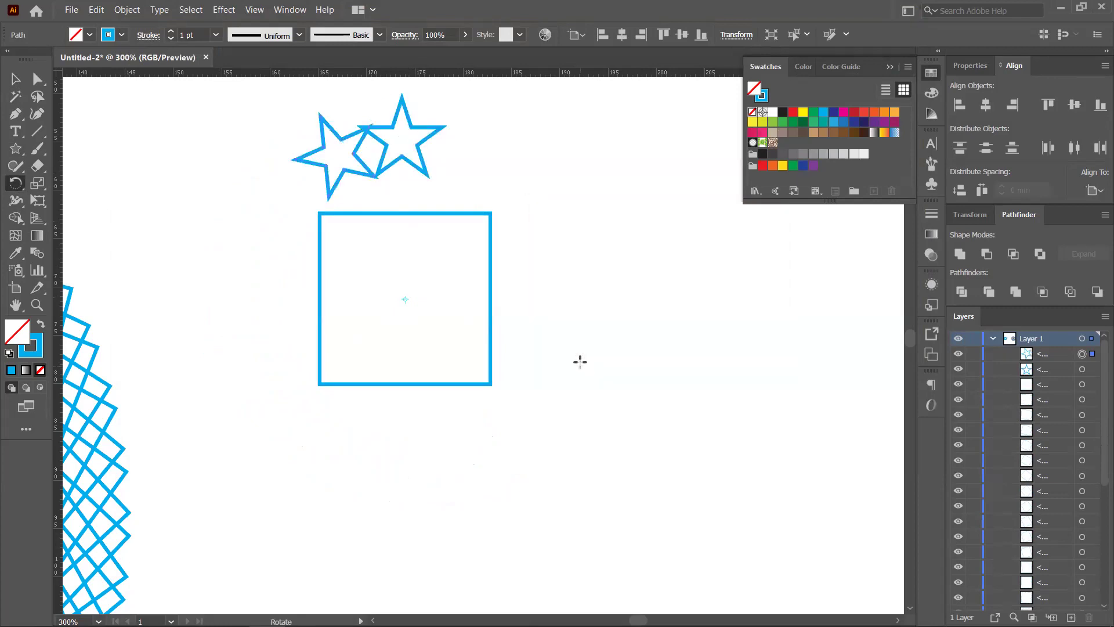
key(ctrl+d)
key(ctrl+d)
key(ctrl+d)
key(ctrl+d)
key(ctrl+d)
key(ctrl+d)
key(ctrl+d)
key(ctrl+d)
key(ctrl+d)
key(ctrl+d)
key(ctrl+d)
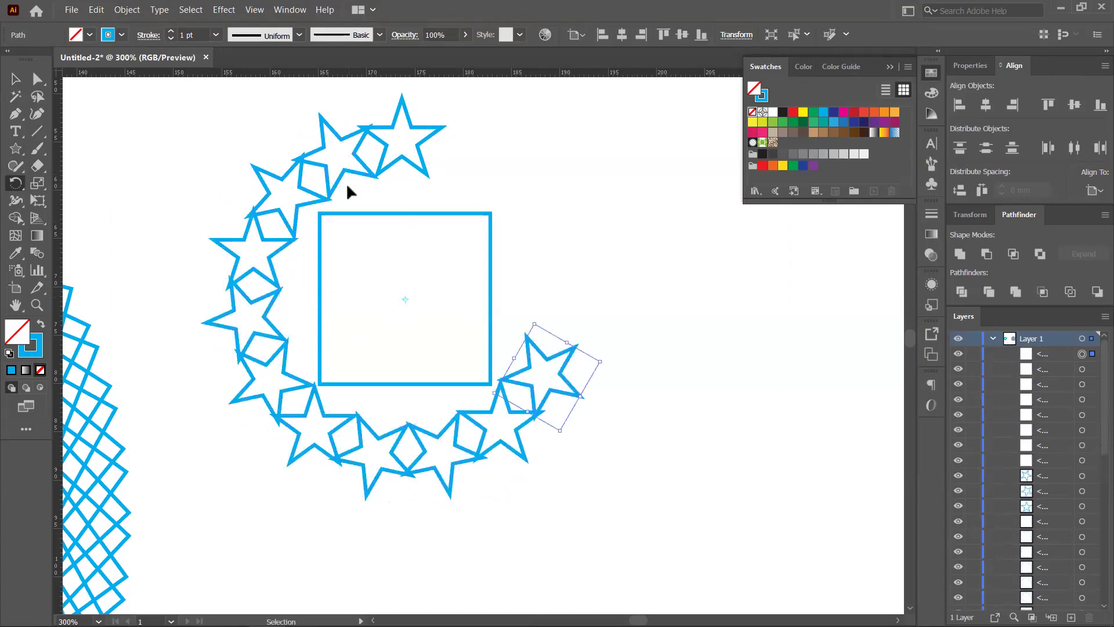
key(ctrl+d)
key(ctrl+d)
key(ctrl+d)
Pan the view to bring the watch face back into sight.
scroll(486, 273, down, 2)
scroll(486, 273, down, 1)
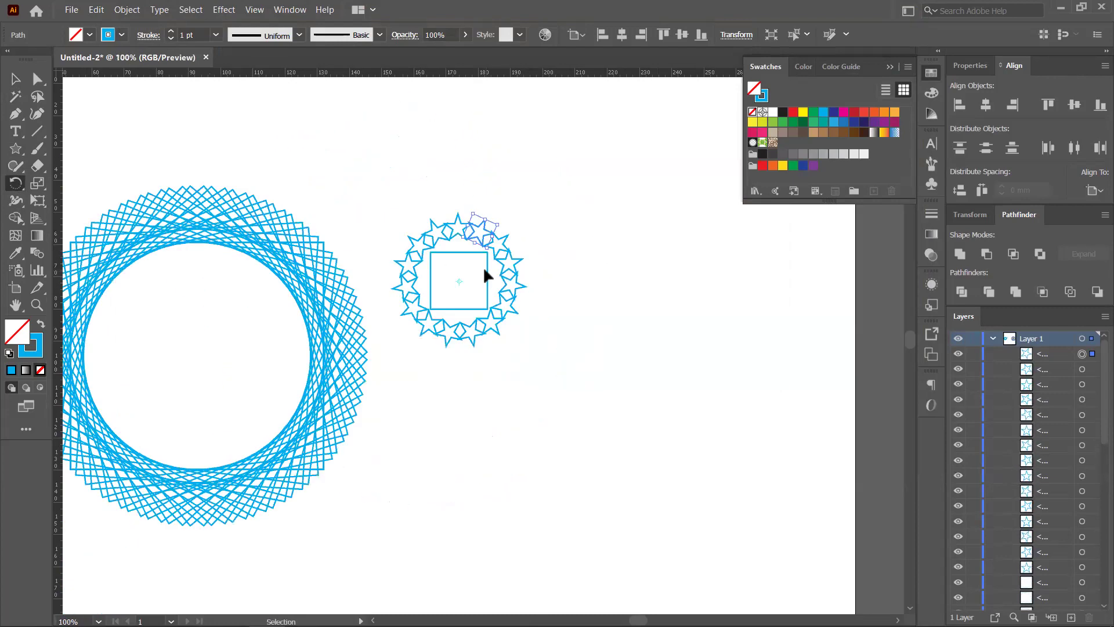
click(15, 78)
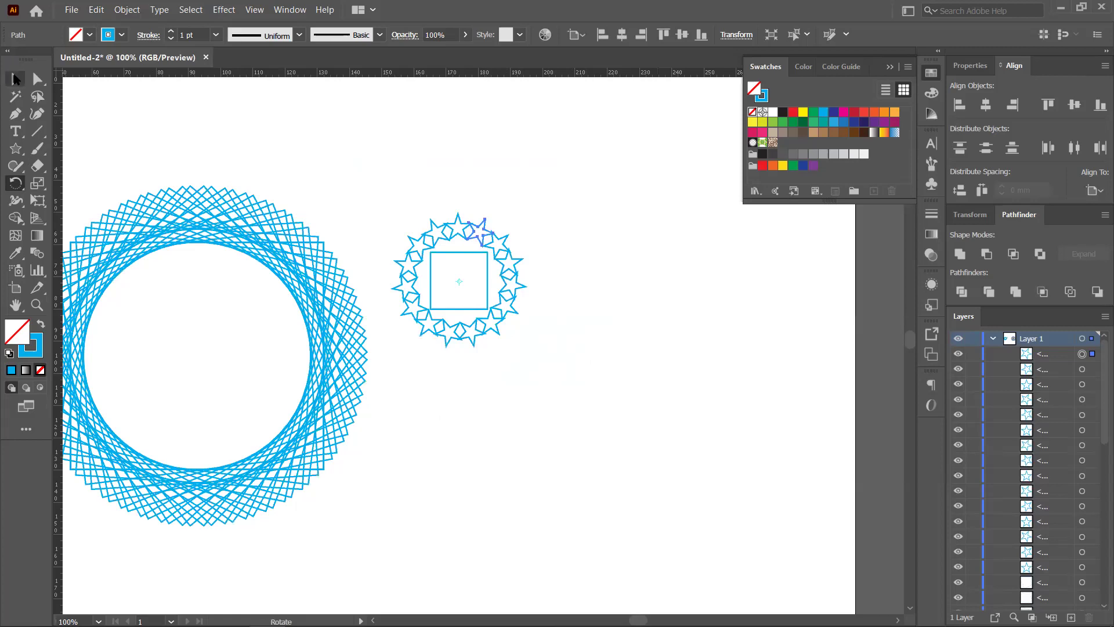
drag(348, 179, 510, 137)
scroll(372, 383, down, 1)
drag(418, 358, 202, 235)
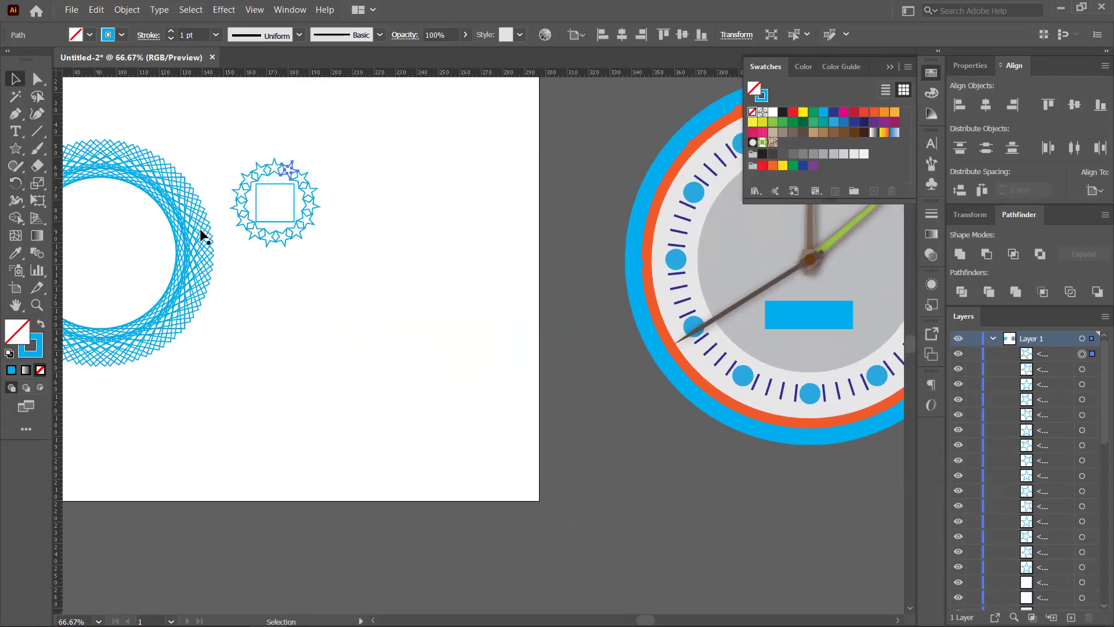
Draw a tall narrow ellipse below the star ring with the Ellipse tool.
click(15, 149)
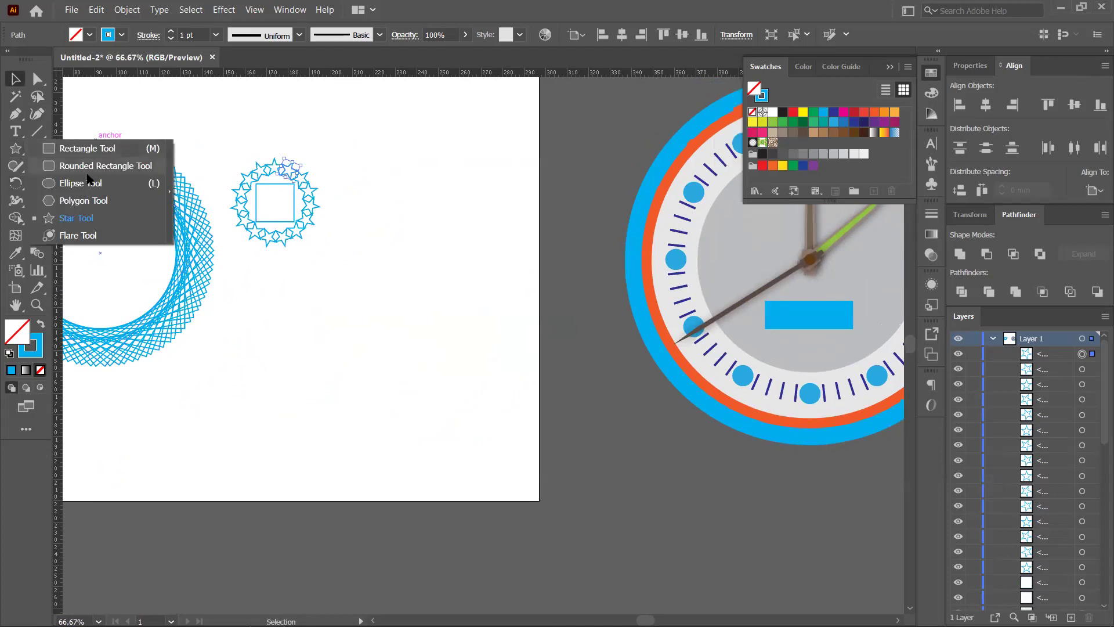
click(81, 182)
mouse_move(370, 297)
mouse_down()
mouse_move(378, 438)
mouse_move(398, 472)
mouse_move(420, 472)
mouse_up()
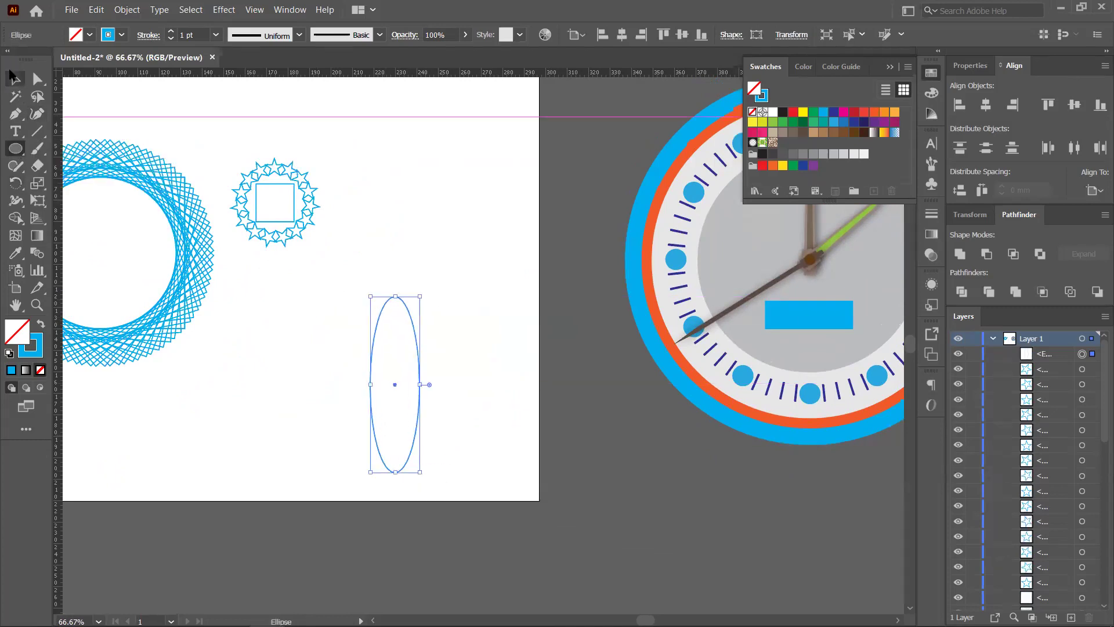
key(ctrl+equal)
scroll(403, 272, up, 1)
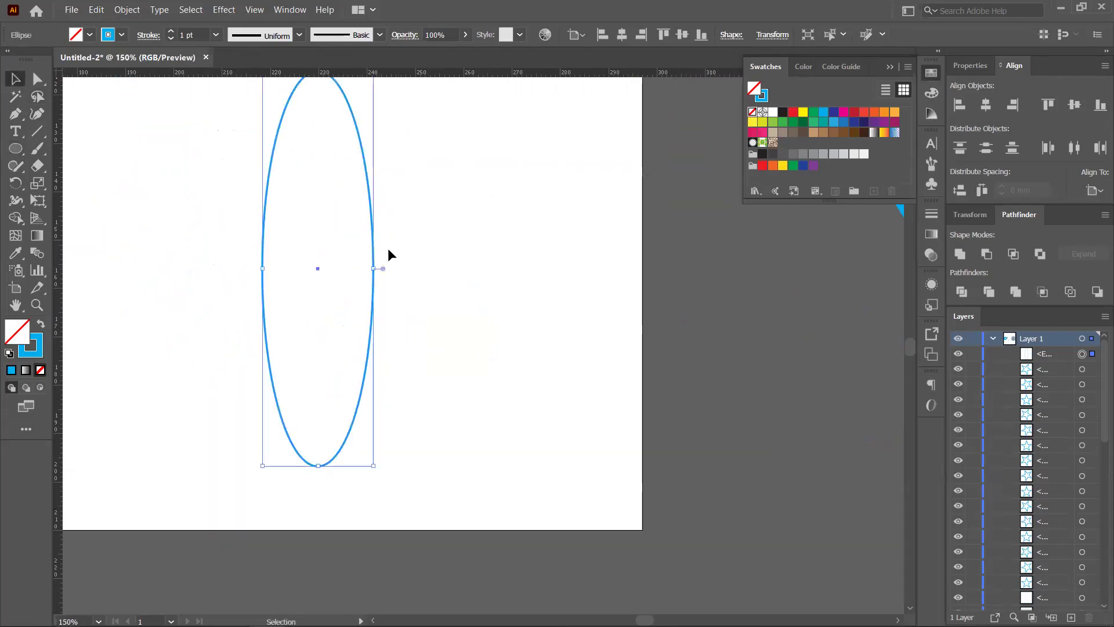
Rotate-copy the ellipse by 36° around its centre and repeat with Ctrl+D to form the flower.
click(16, 182)
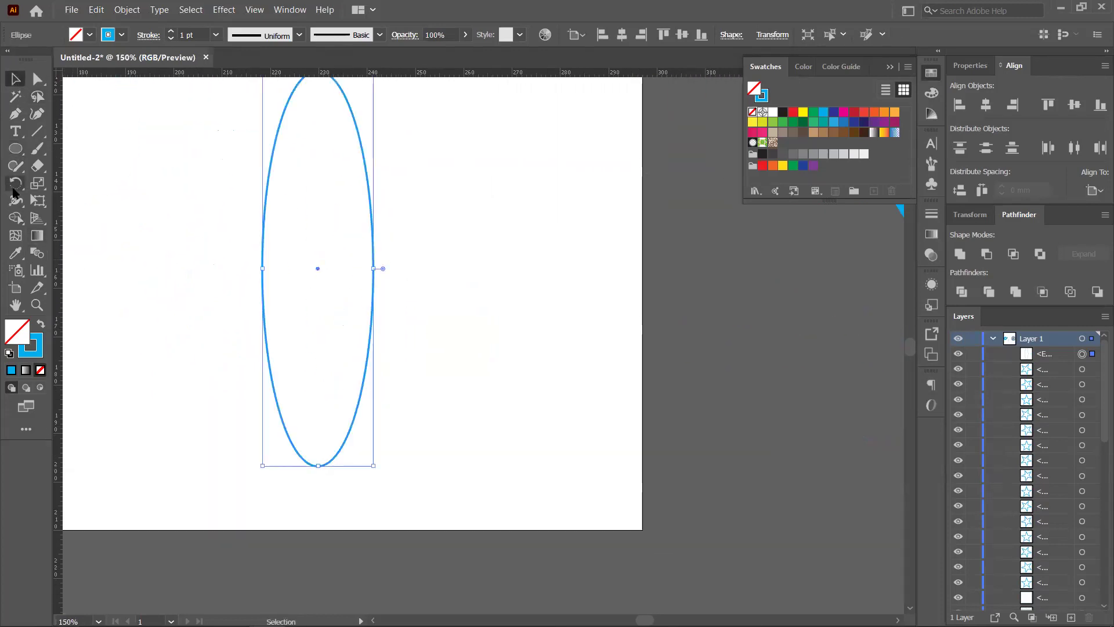
alt+click(318, 269)
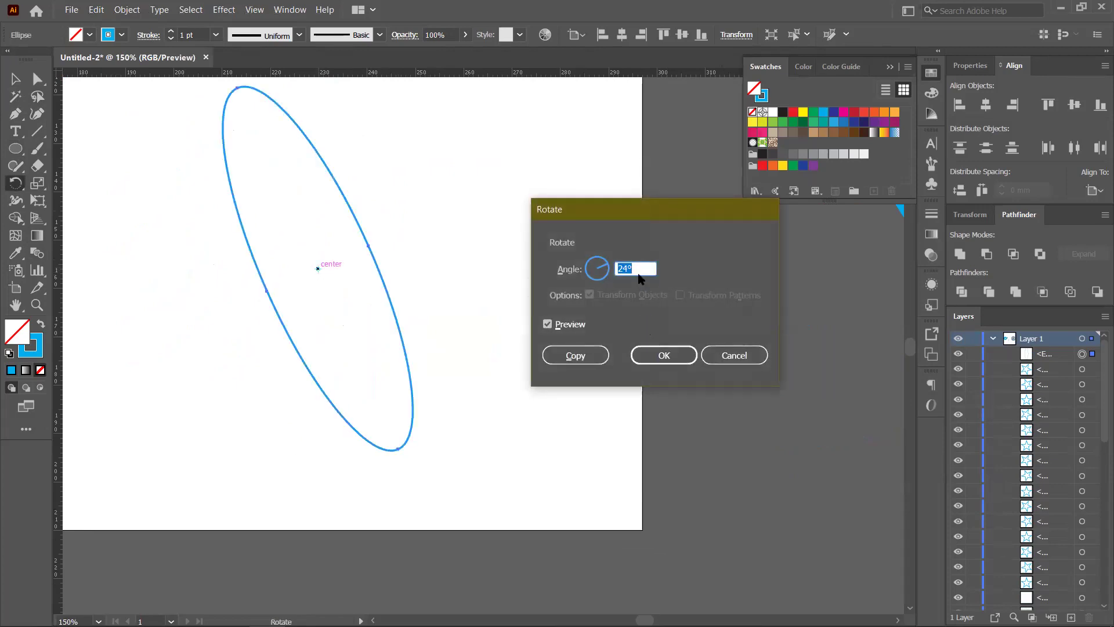
text(36)
click(580, 351)
key(ctrl+d)
key(ctrl+d)
key(ctrl+d)
key(ctrl+d)
key(ctrl+d)
key(ctrl+d)
key(ctrl+d)
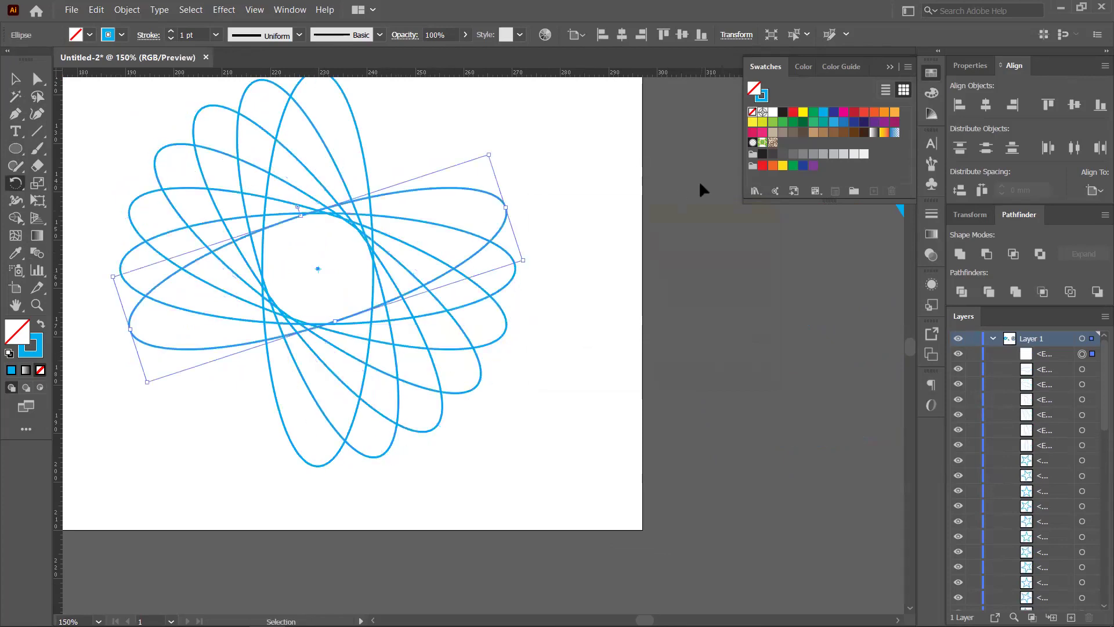
key(ctrl+d)
key(r)
scroll(365, 272, down, 1)
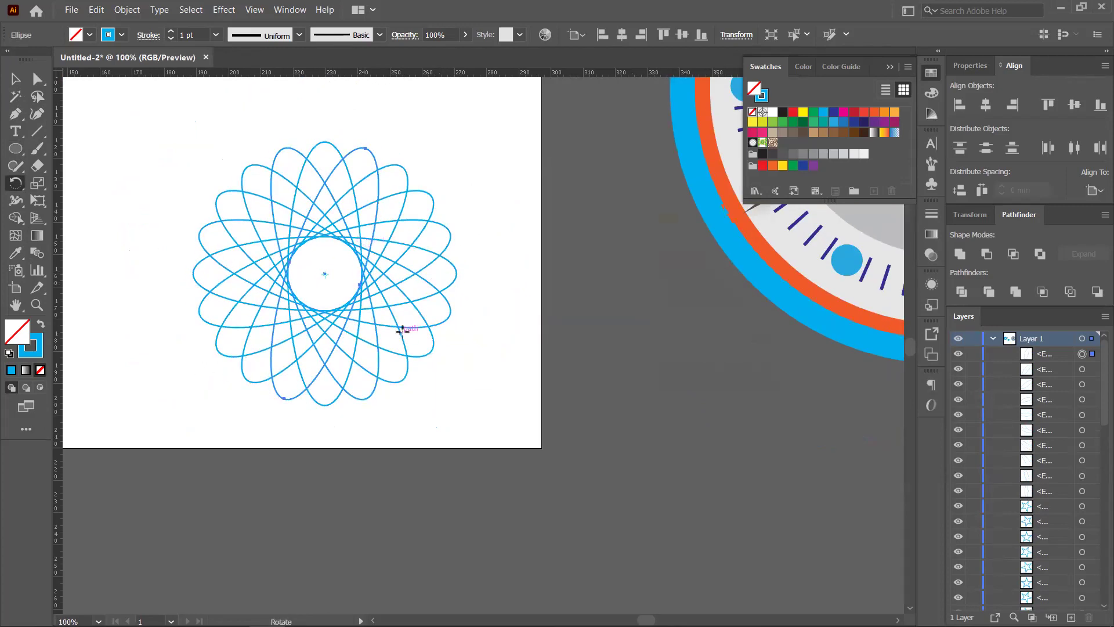
key(ctrl)
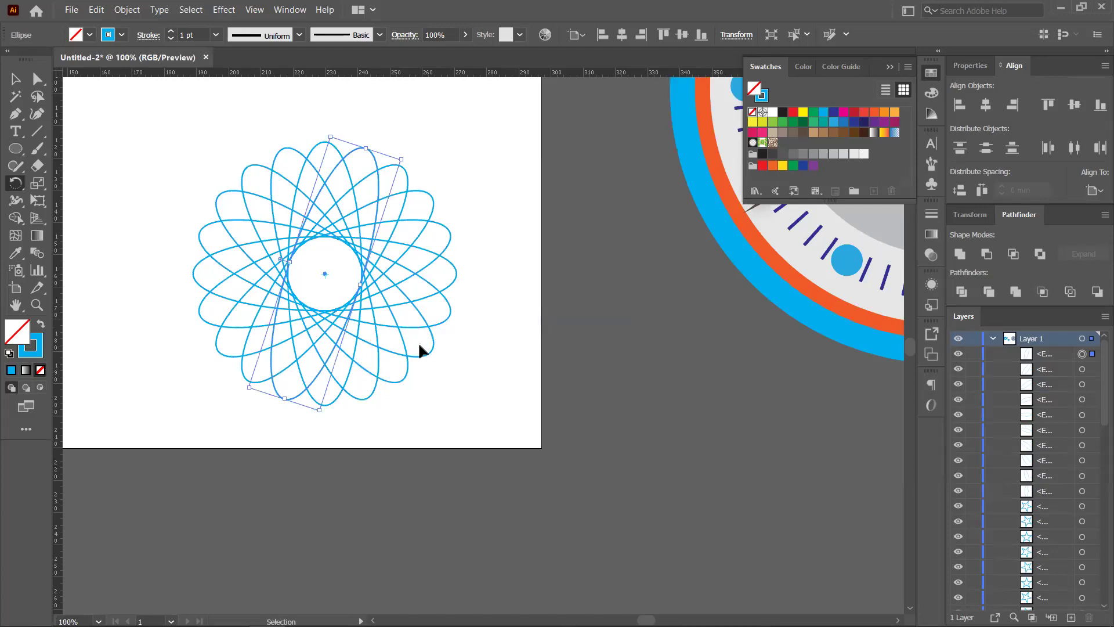
key(ctrl+d)
key(ctrl+d)
key(ctrl+d)
key(ctrl+d)
key(ctrl+d)
key(ctrl+d)
key(ctrl+d)
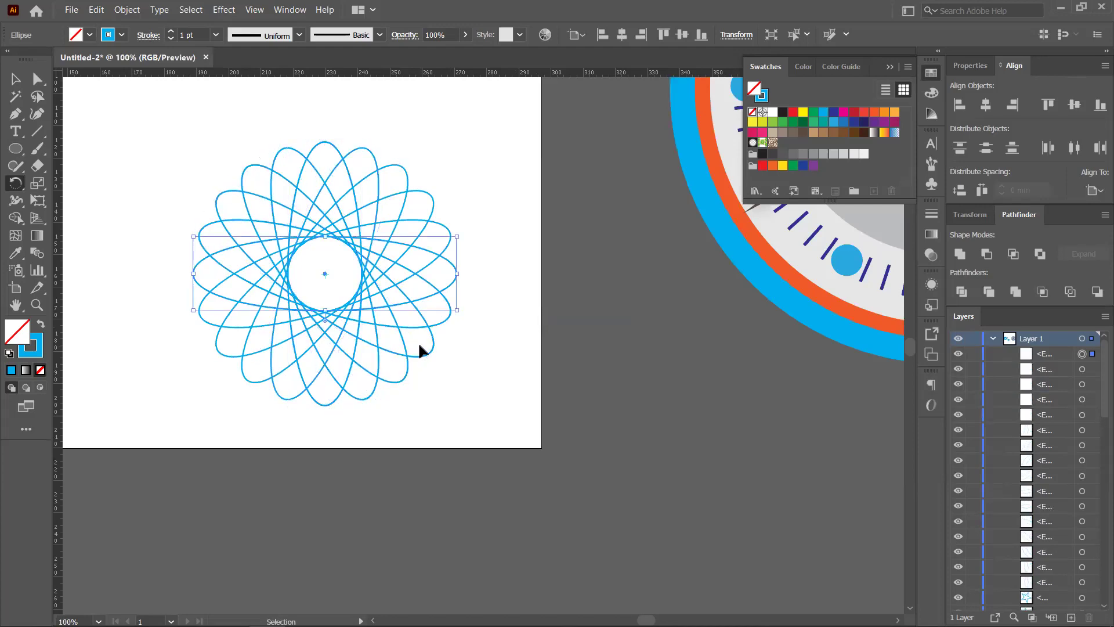
key(ctrl+d)
key(shift)
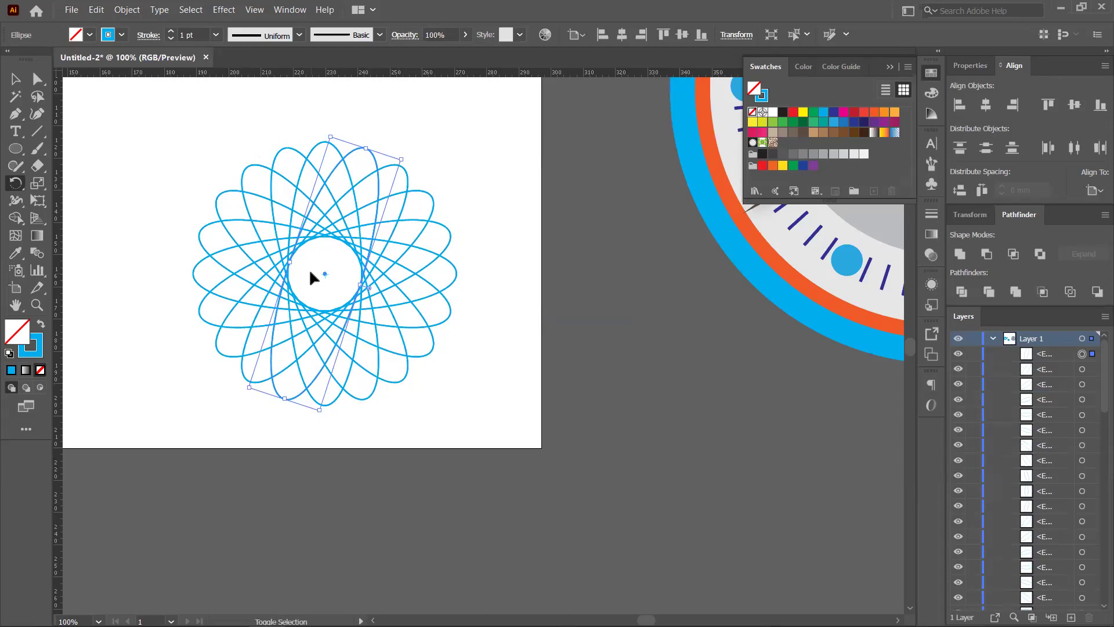
scroll(309, 268, down, 2)
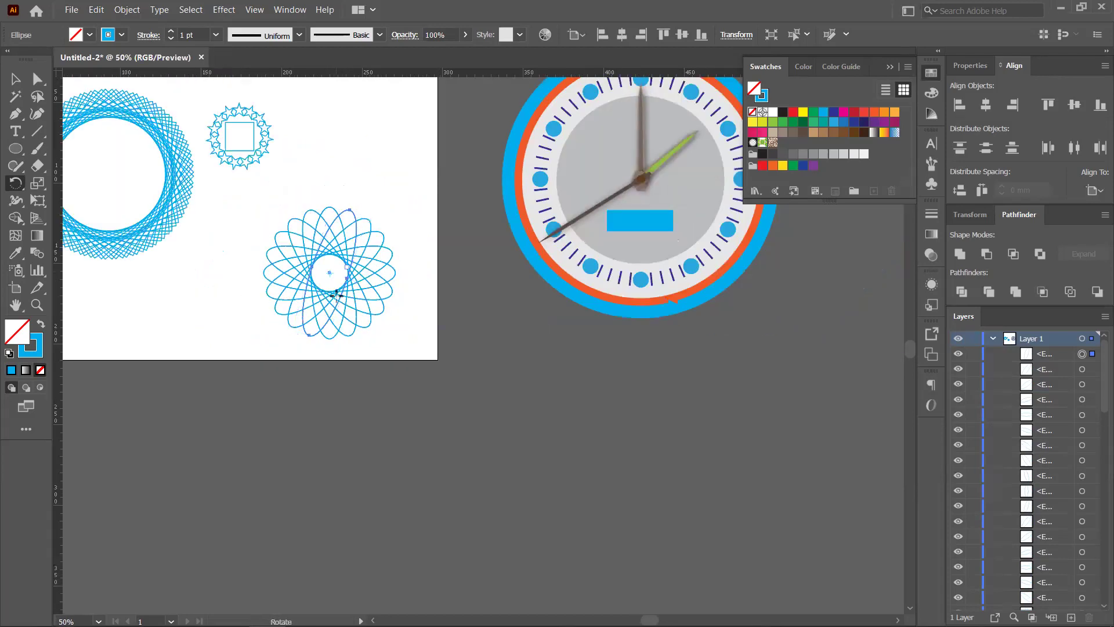
Return to the Selection tool and move the view across to the ellipse flower.
click(15, 78)
scroll(360, 257, up, 3)
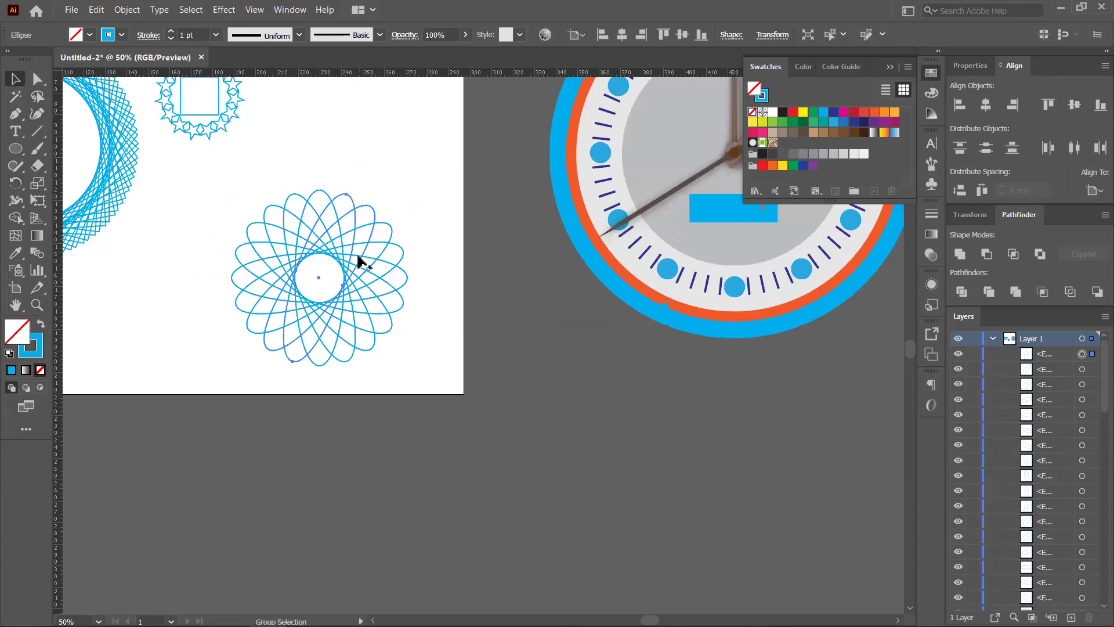
scroll(262, 307, down, 1)
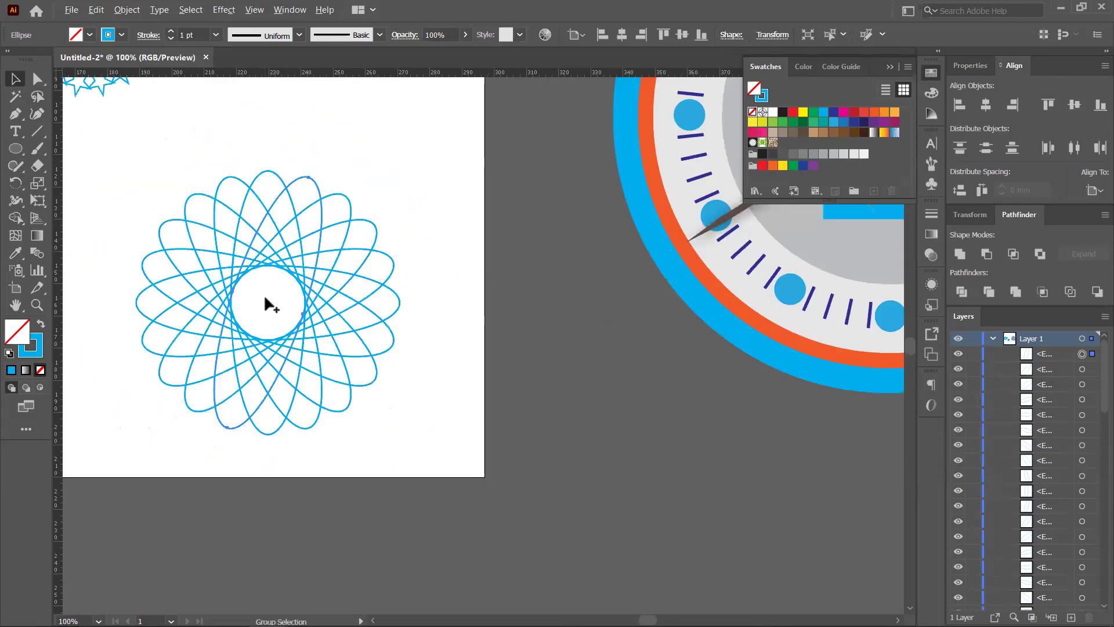
drag(336, 309, 542, 293)
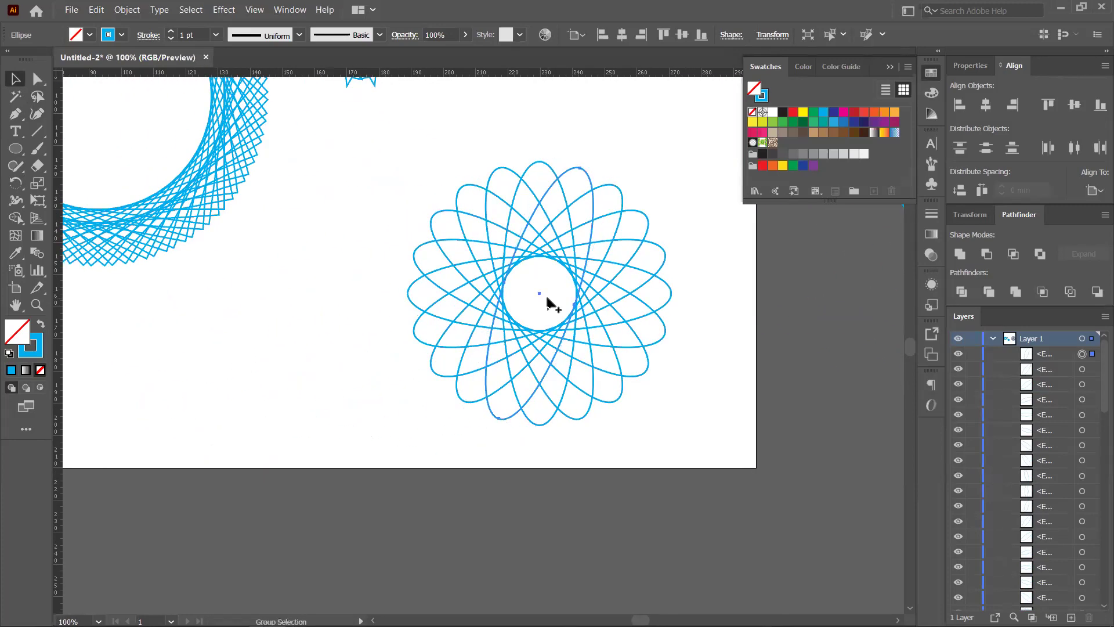
scroll(545, 294, down, 1)
scroll(545, 293, down, 1)
scroll(390, 323, up, 1)
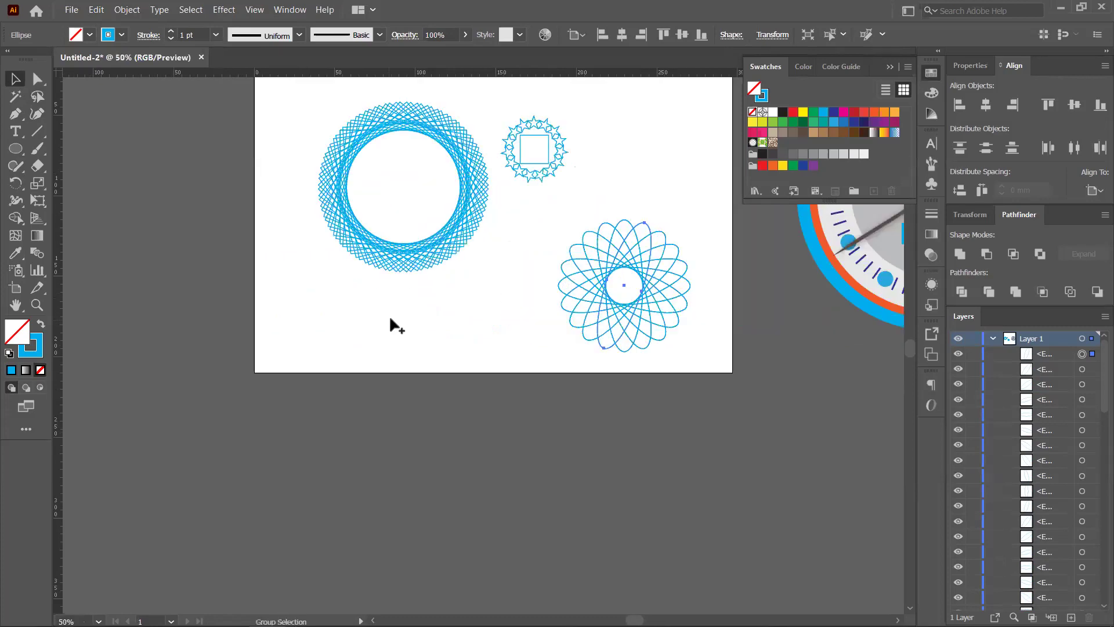
Draw a closed five-point pen path left of the artboard, then undo it.
click(20, 148)
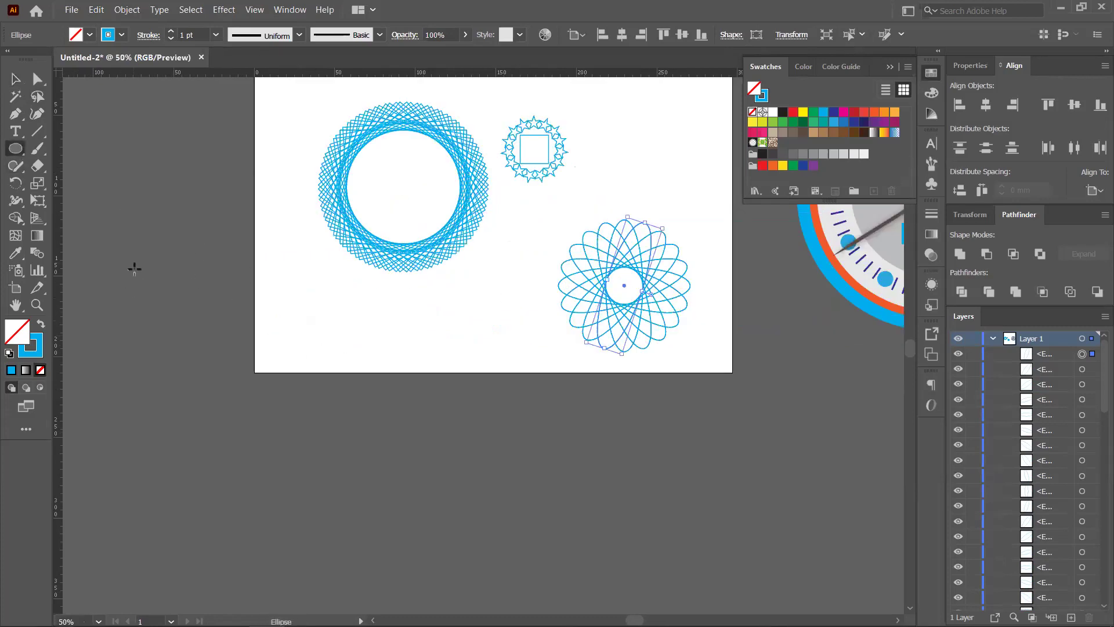
click(15, 113)
click(126, 360)
click(123, 216)
click(179, 115)
click(262, 207)
click(255, 370)
click(127, 361)
key(ctrl+z)
key(ctrl+z)
key(ctrl+z)
key(ctrl+z)
key(ctrl+z)
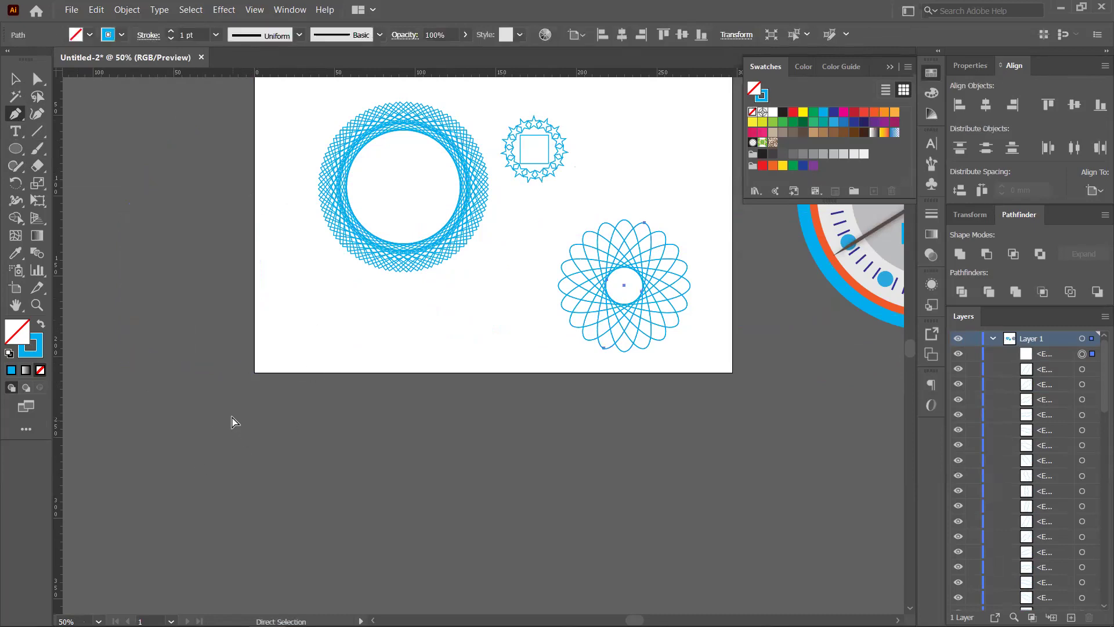
Select the watch face plus the three spirograph rosettes and delete them all.
key(v)
key(ctrl+shift+a)
scroll(216, 249, down, 1)
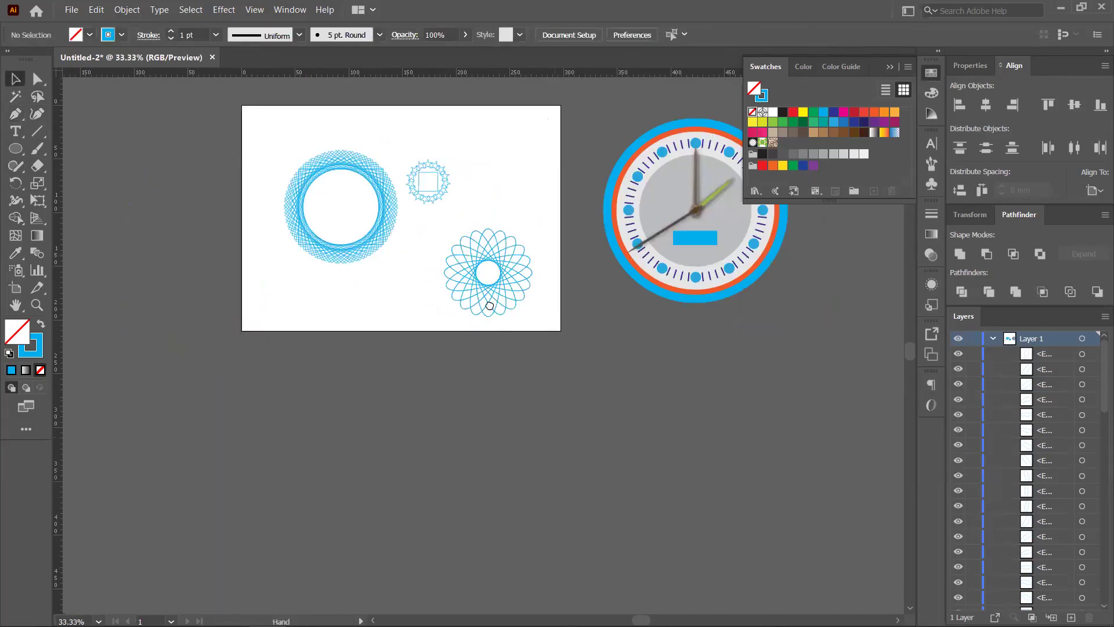
drag(527, 272, 464, 380)
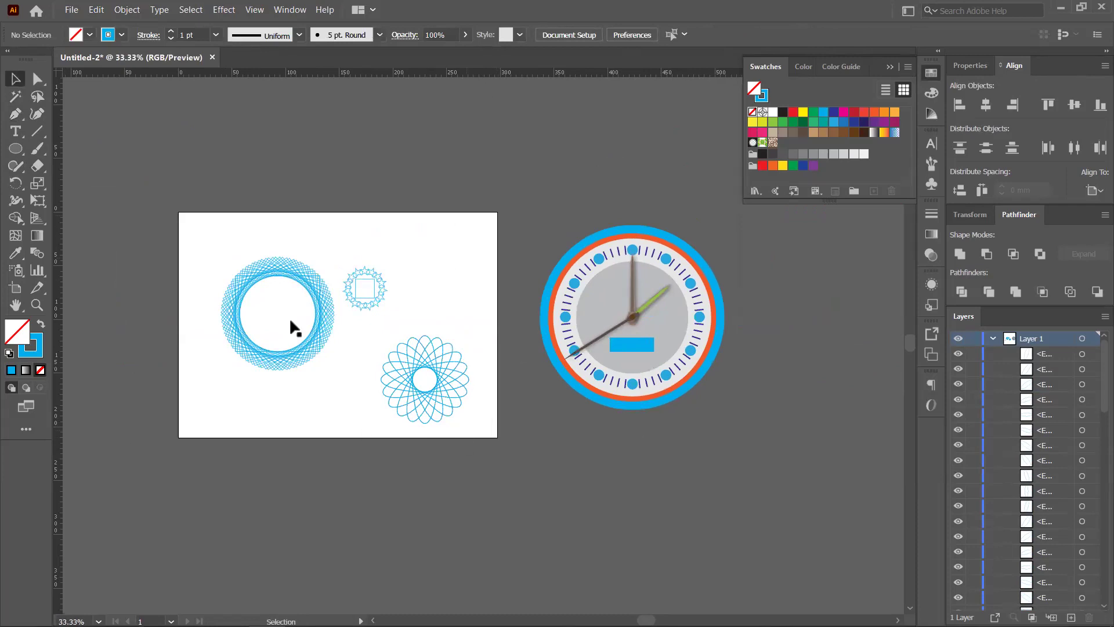
click(574, 369)
drag(207, 202, 825, 473)
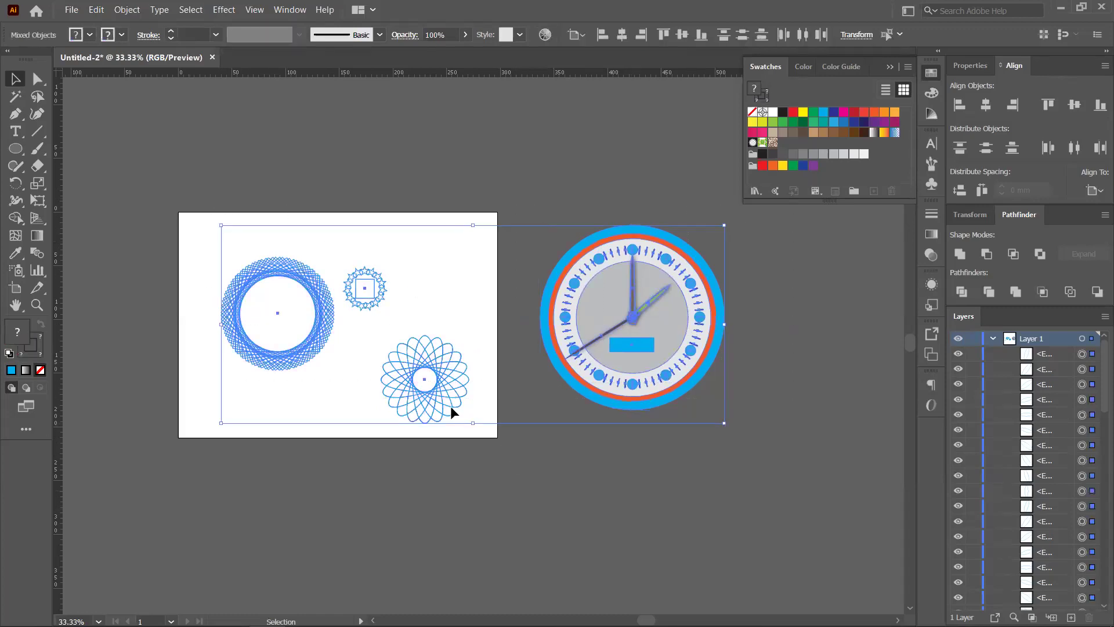
key(Delete)
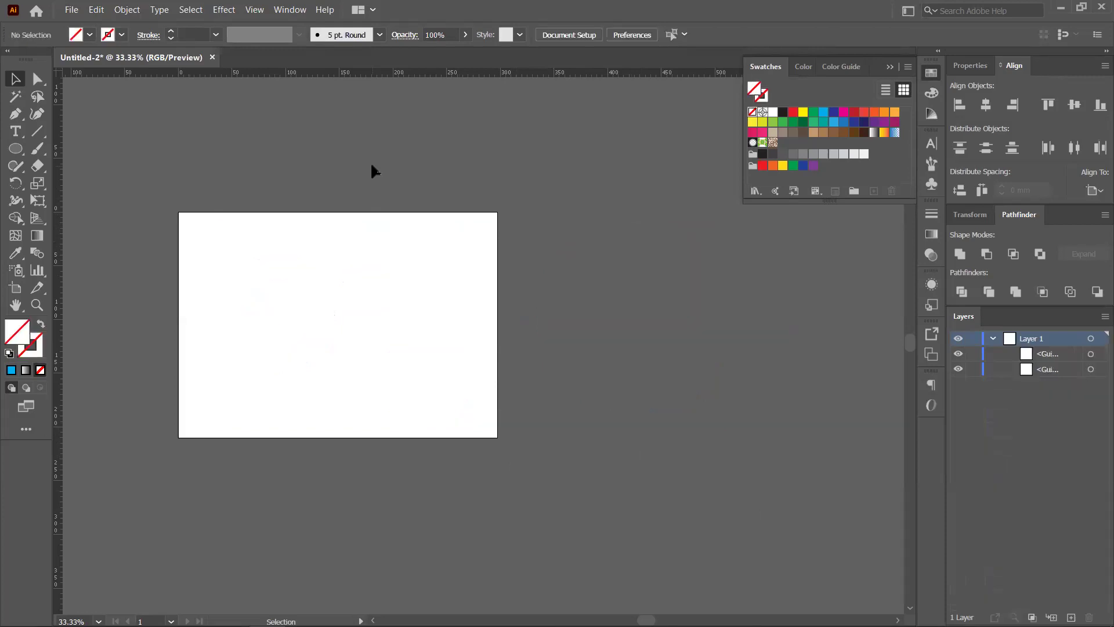